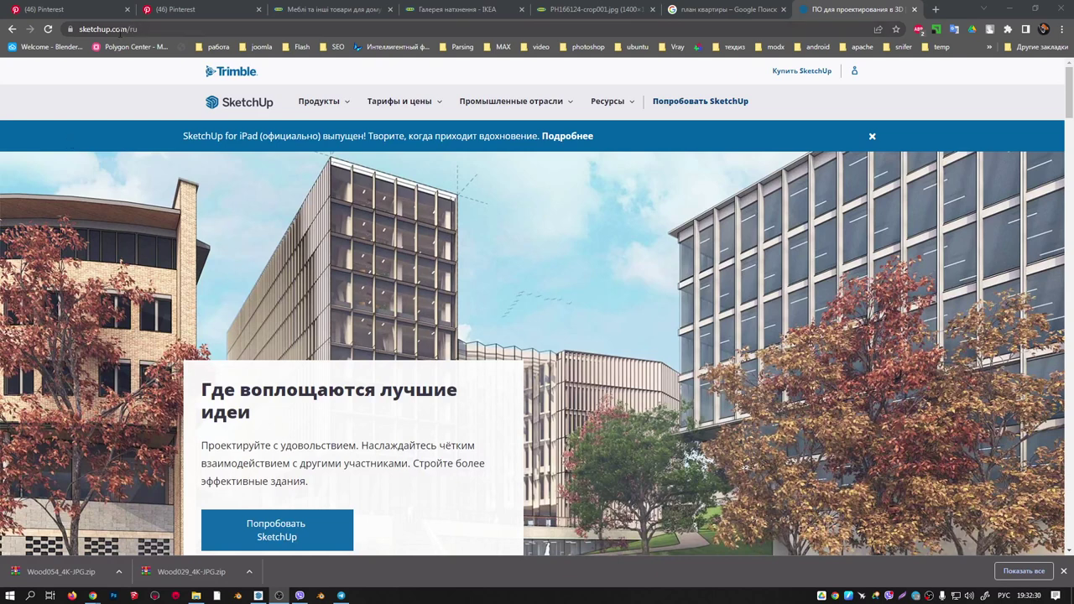
Open SketchUp Free from the Продукты menu in a new tab and launch Начать моделирование.
drag(120, 29, 84, 101)
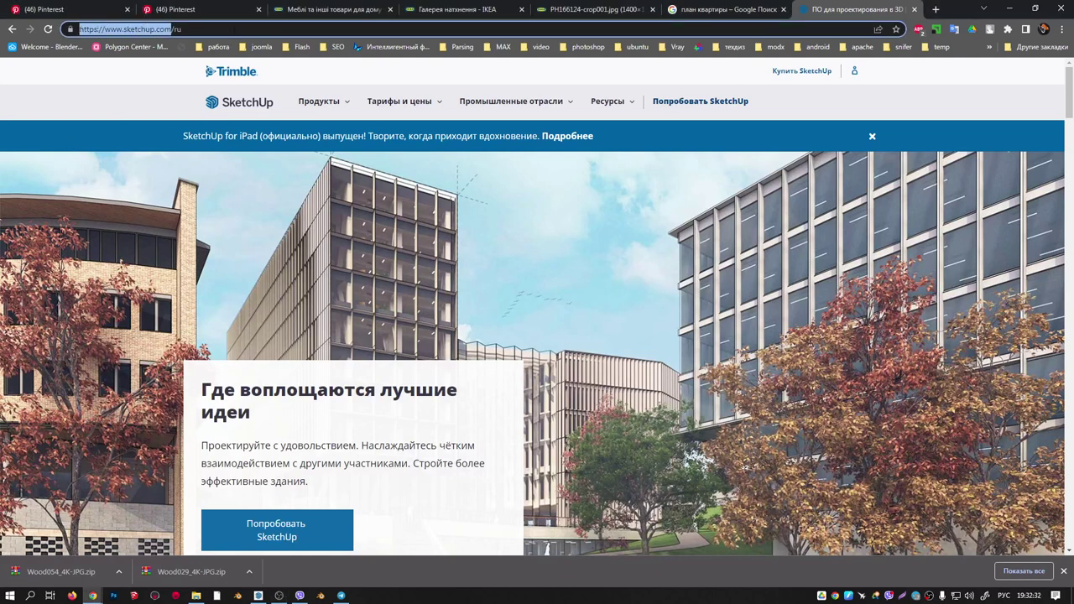
click(333, 102)
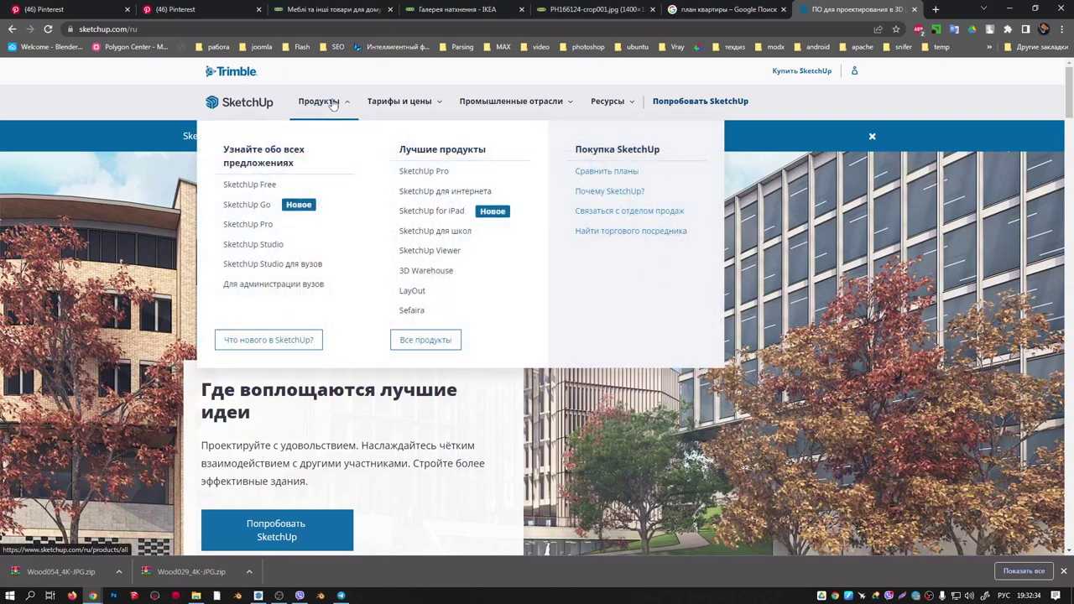
middle_click(256, 185)
click(855, 9)
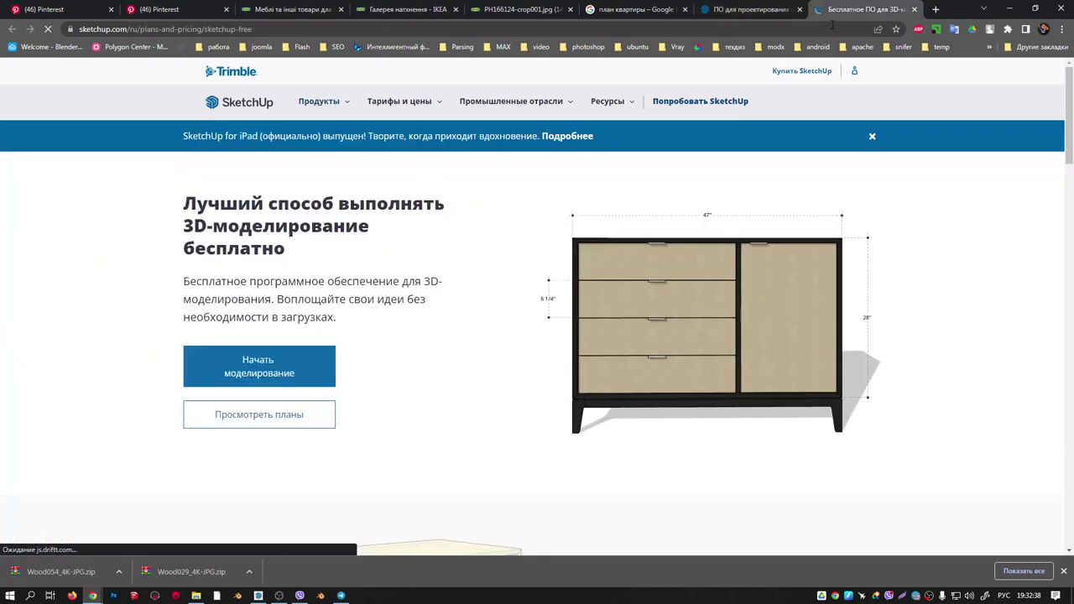
click(284, 372)
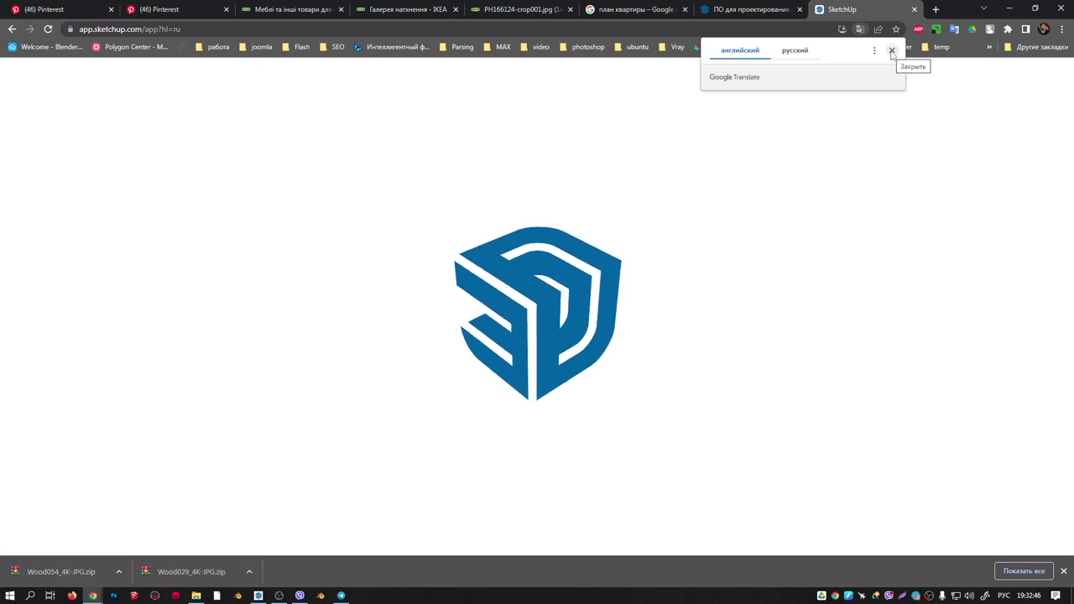
Dismiss the translation offer and start a new empty model in SketchUp Free.
click(892, 52)
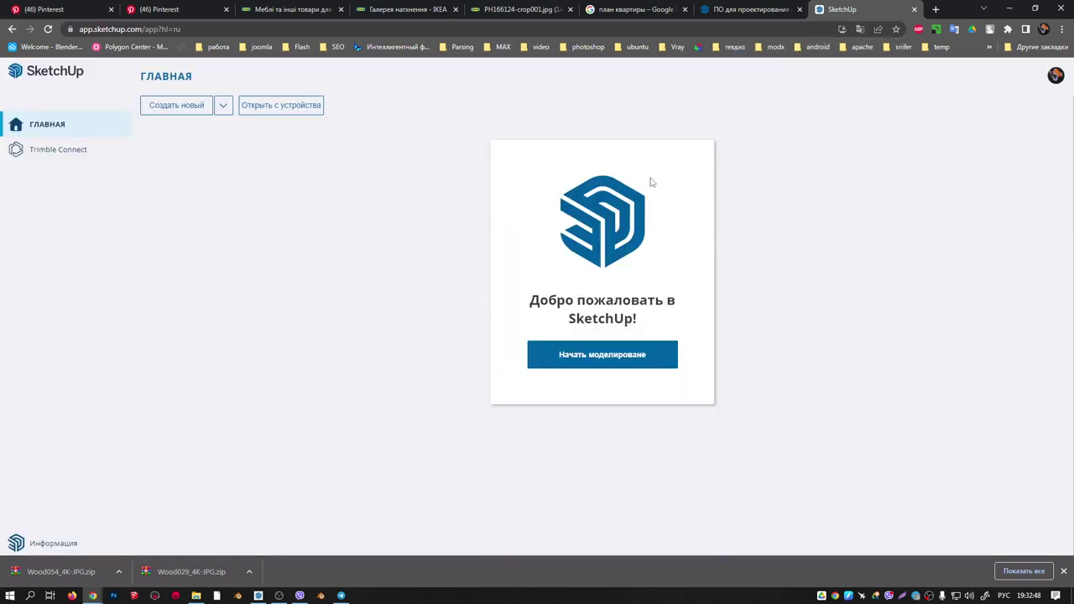
click(619, 353)
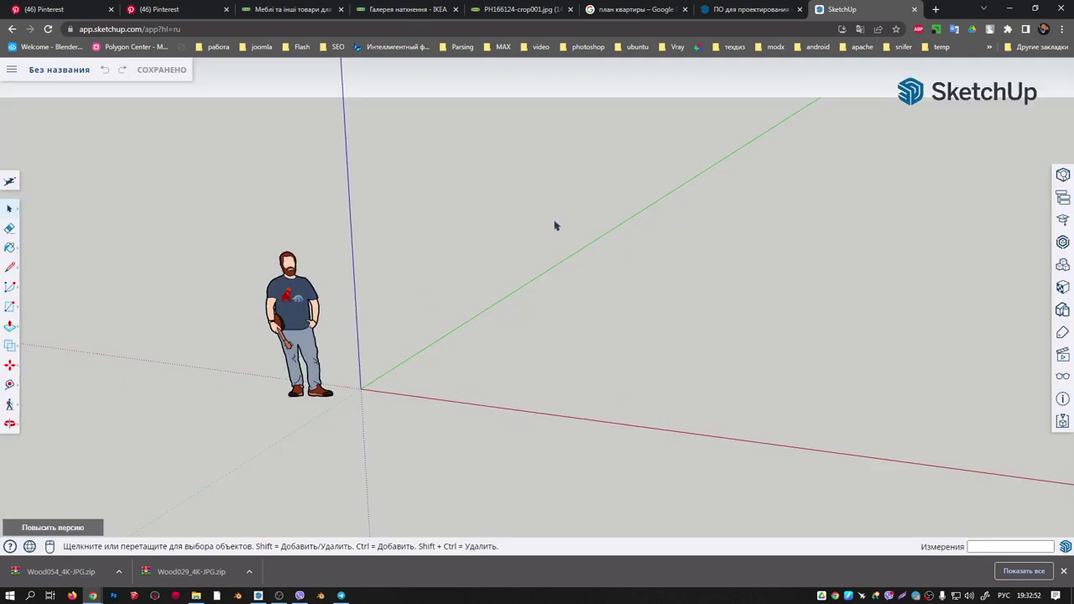
mouse_move(556, 226)
middle_down()
mouse_move(405, 353)
mouse_move(403, 311)
middle_up()
scroll(403, 312, up, 1)
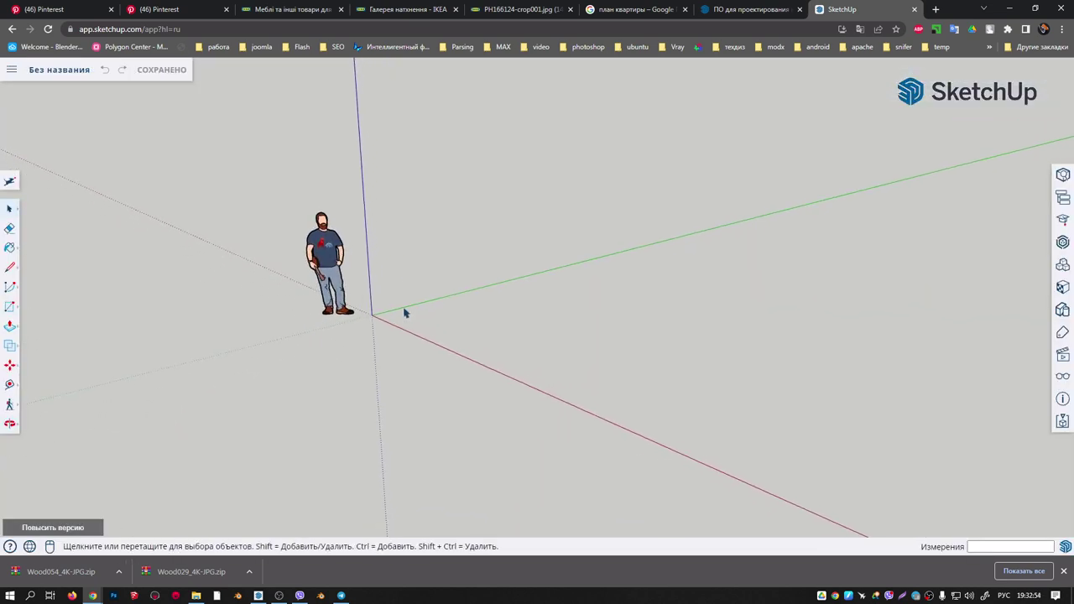
Draw a floor rectangle, offset it inward, delete the inner face, and raise the border into walls.
key(r)
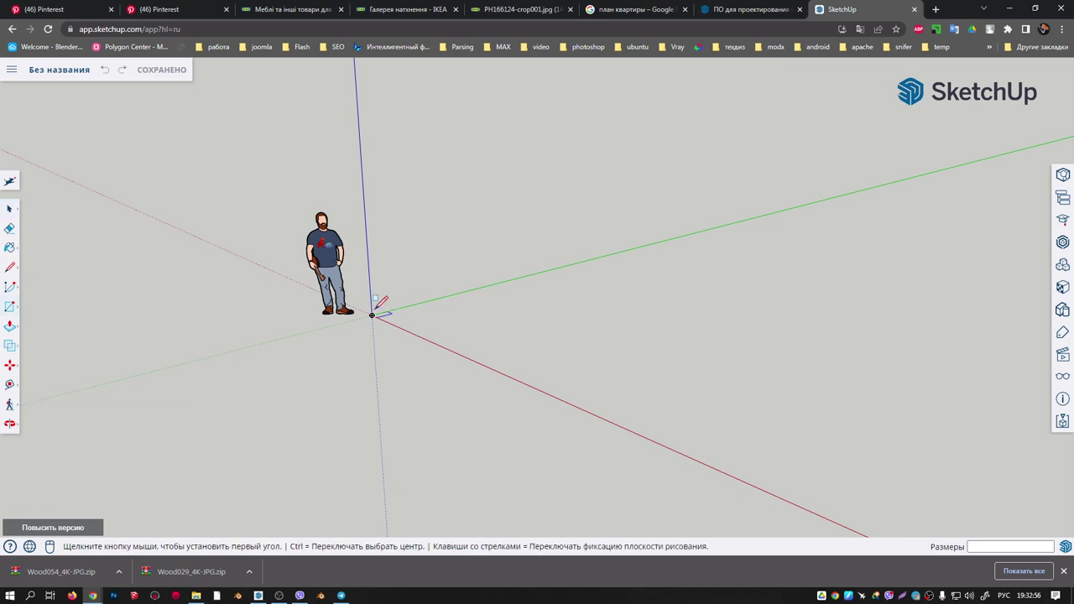
click(372, 316)
click(831, 293)
key(f)
mouse_move(690, 343)
middle_down()
mouse_move(707, 282)
mouse_move(705, 322)
middle_up()
click(759, 241)
click(765, 296)
key(space)
key(Delete)
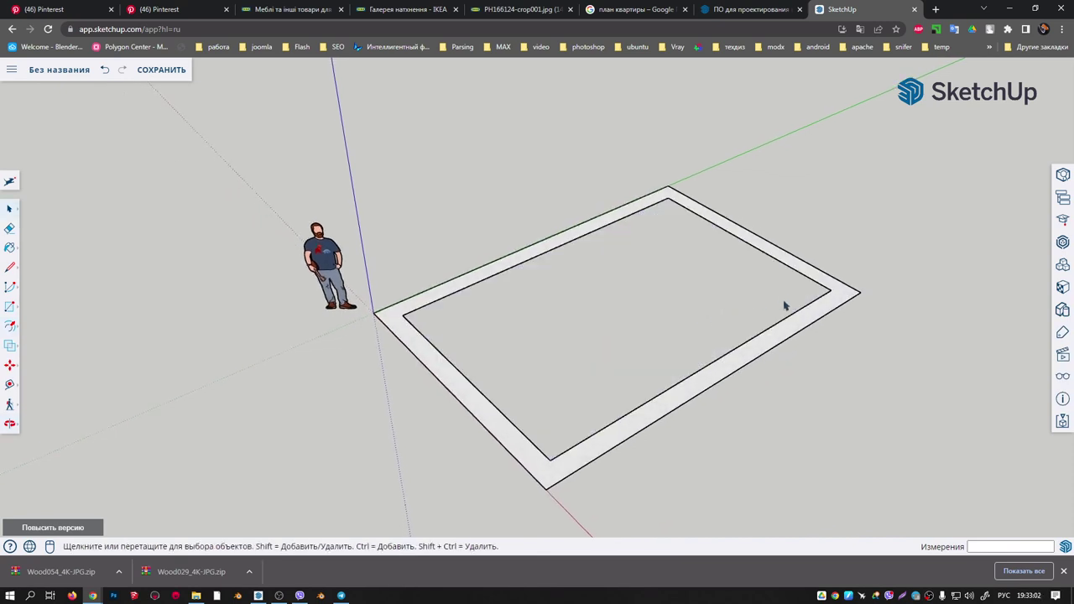
key(p)
drag(839, 295, 906, 137)
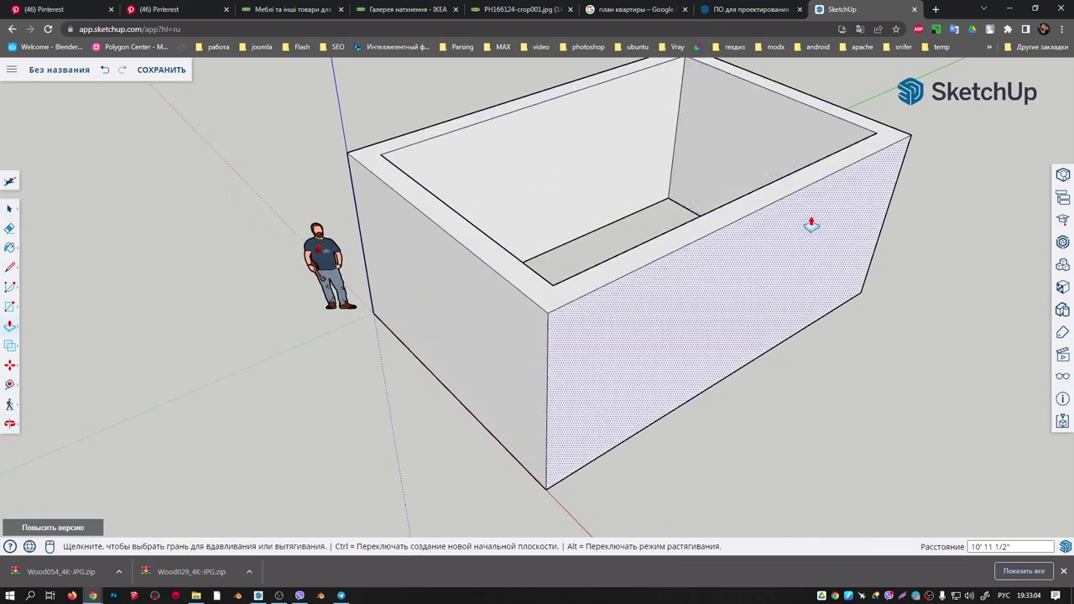
Cut a door opening and a window opening through the front wall.
mouse_move(811, 223)
middle_down()
mouse_move(556, 339)
mouse_move(473, 307)
middle_up()
key(r)
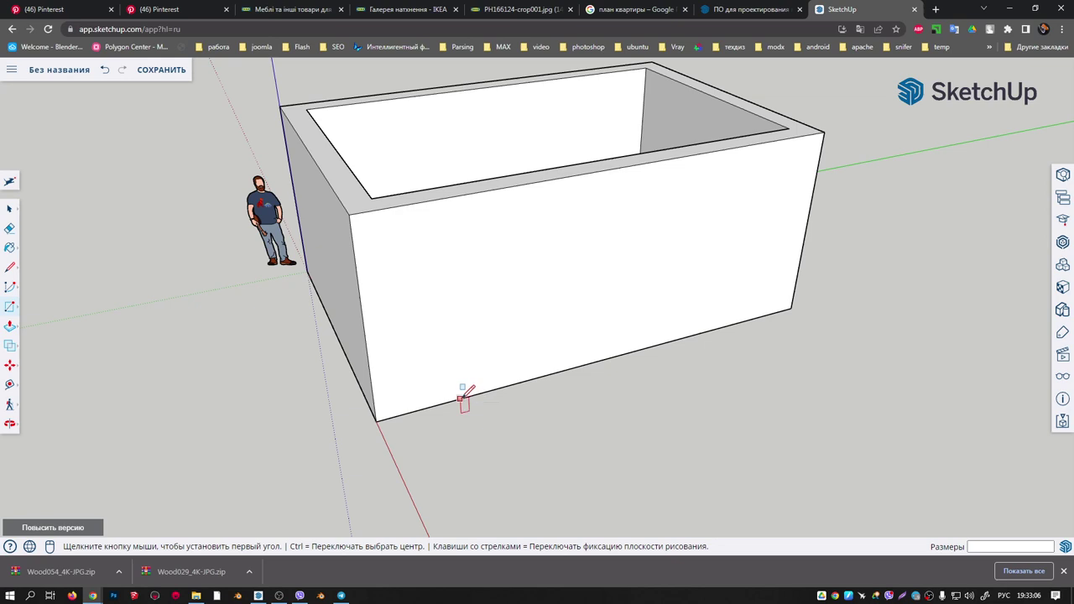
click(459, 399)
click(531, 223)
click(610, 210)
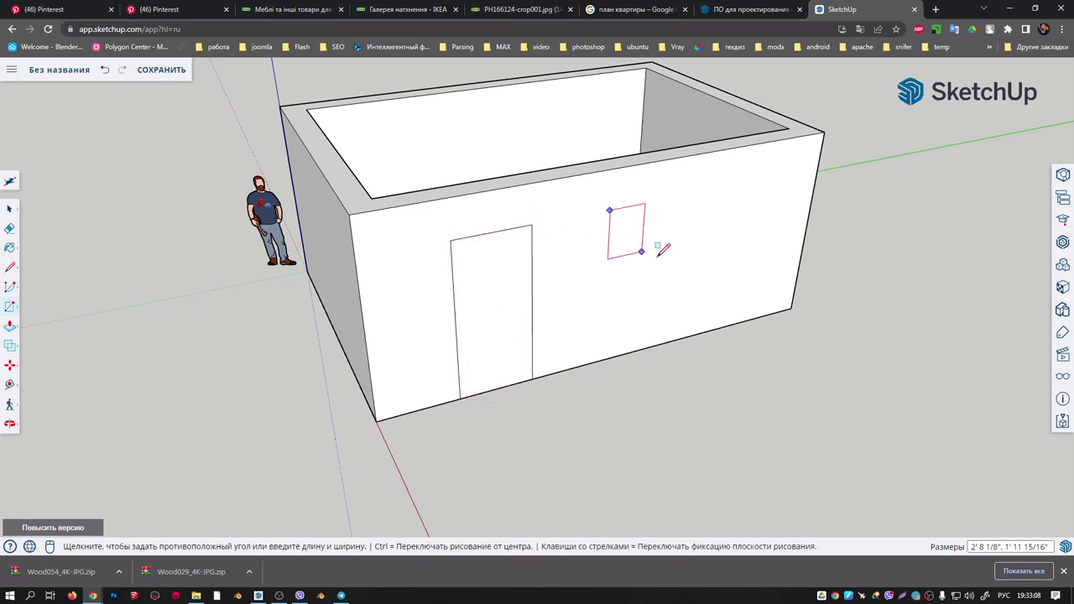
click(750, 233)
mouse_move(749, 233)
middle_down()
mouse_move(707, 284)
mouse_move(713, 252)
middle_up()
key(p)
click(713, 244)
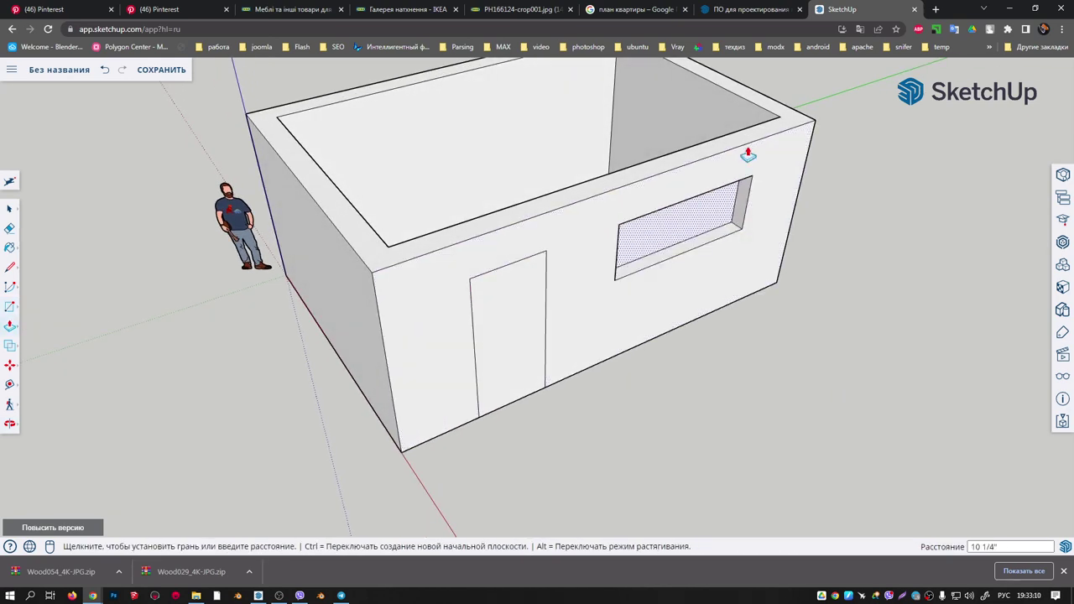
click(734, 194)
click(503, 299)
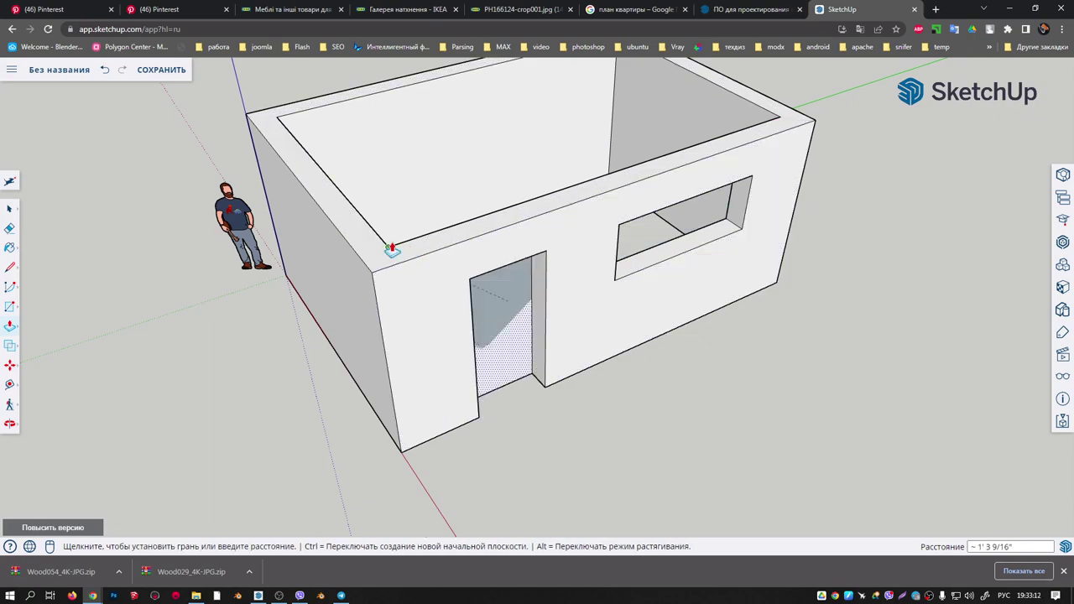
click(391, 246)
Draw a thin rectangle inside the room and raise it into a partition wall.
scroll(751, 265, down, 3)
middle_drag(751, 264, 240, 201)
scroll(291, 227, down, 2)
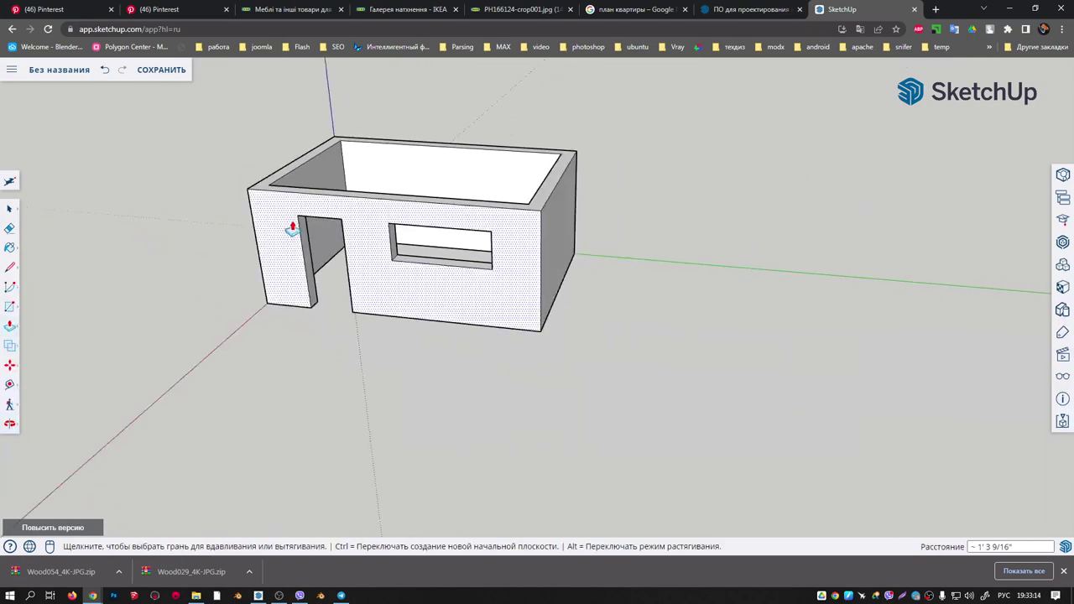
middle_drag(290, 228, 508, 283)
scroll(656, 317, up, 2)
scroll(575, 299, up, 3)
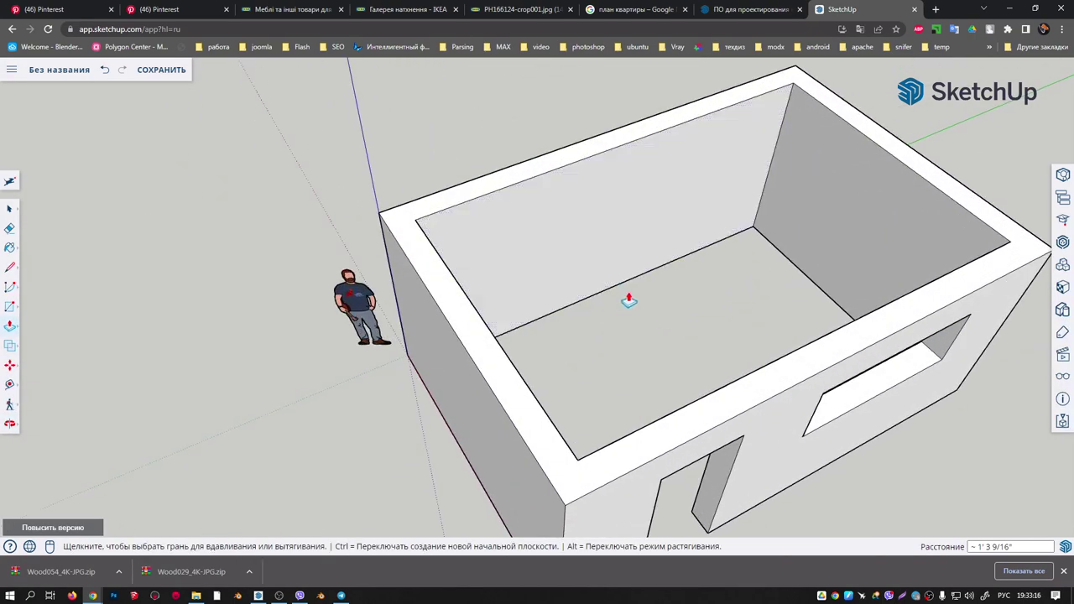
key(r)
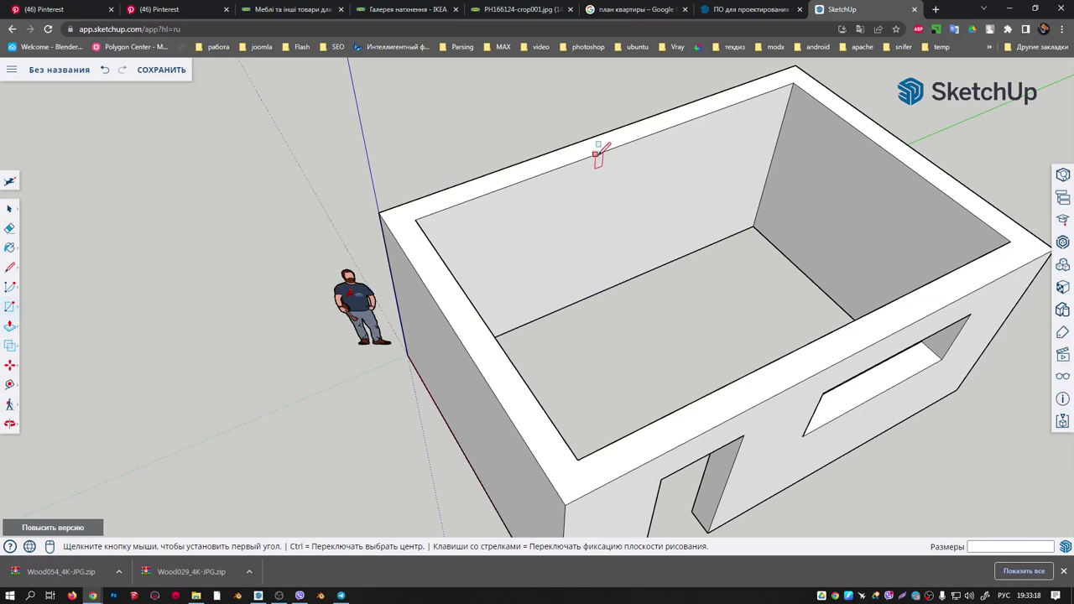
click(595, 154)
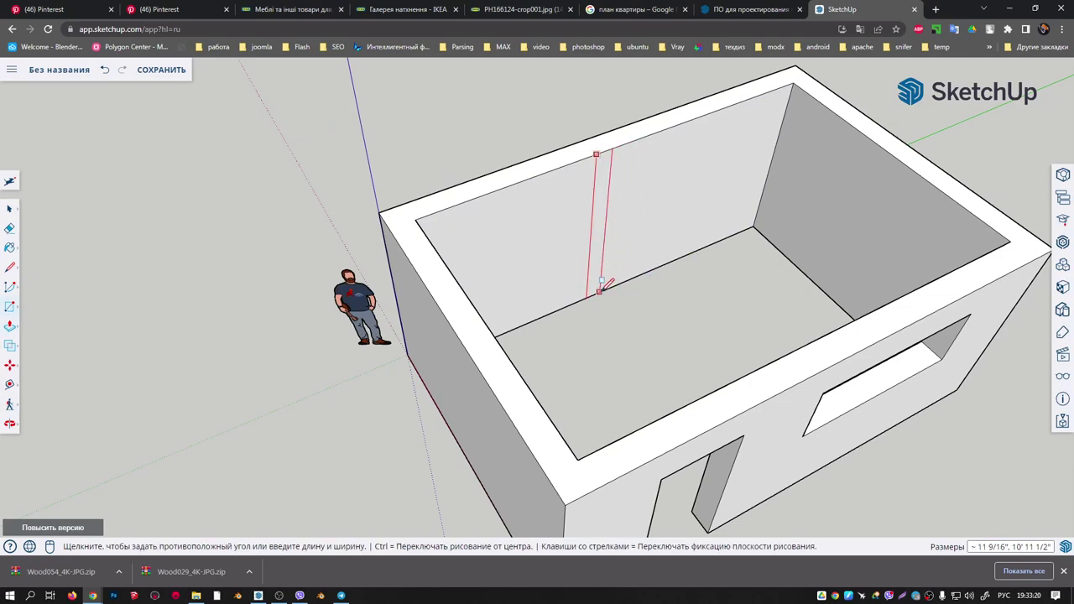
click(591, 292)
key(p)
click(595, 273)
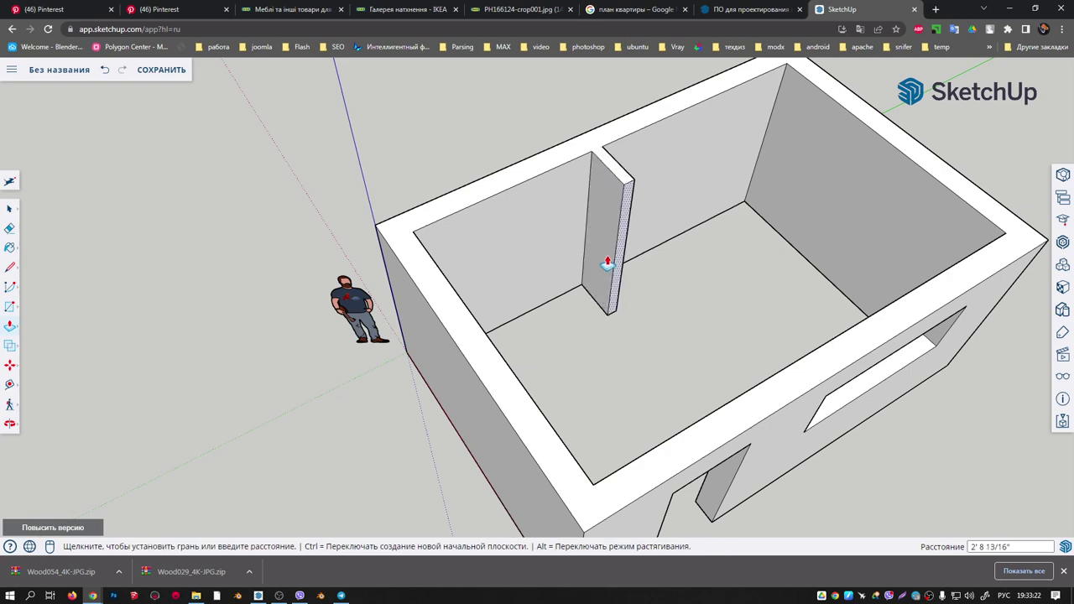
click(610, 292)
middle_drag(610, 292, 616, 264)
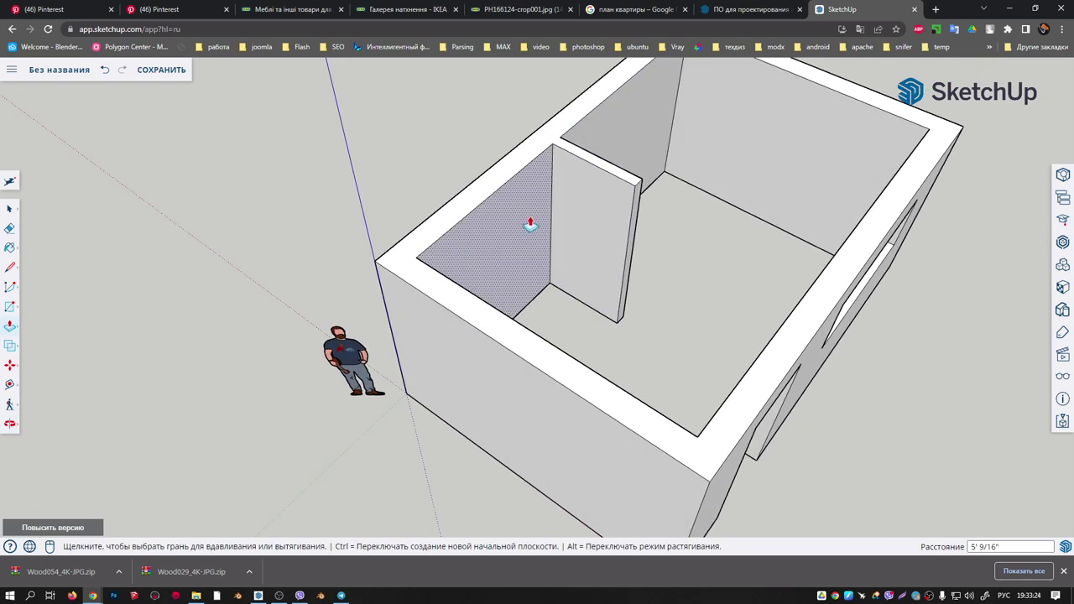
Draw a circle on the partition and push it through to make a round hole.
key(c)
click(588, 214)
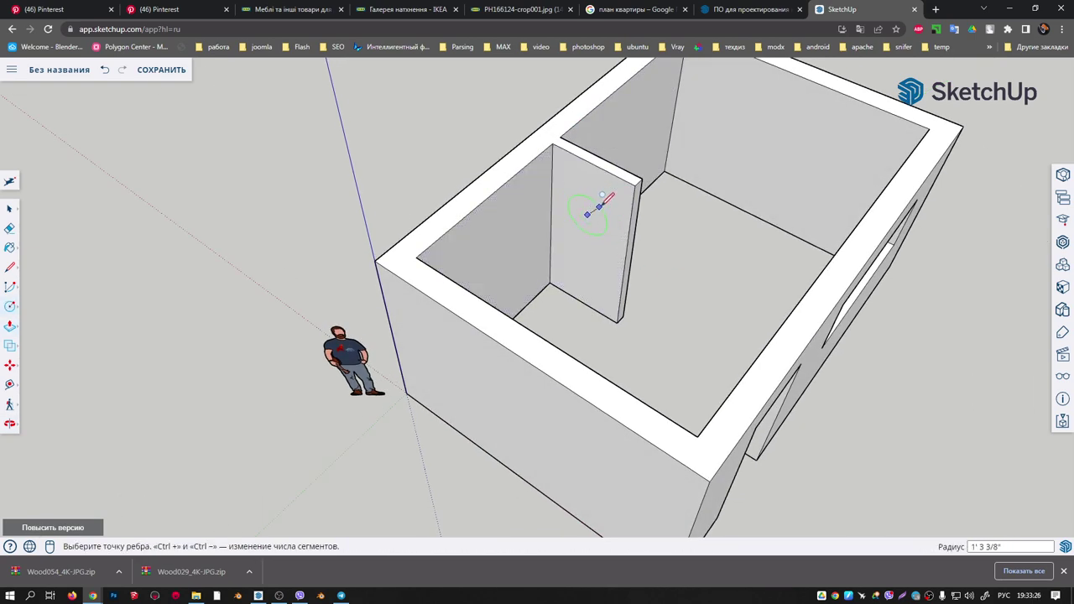
click(604, 199)
middle_drag(604, 199, 590, 230)
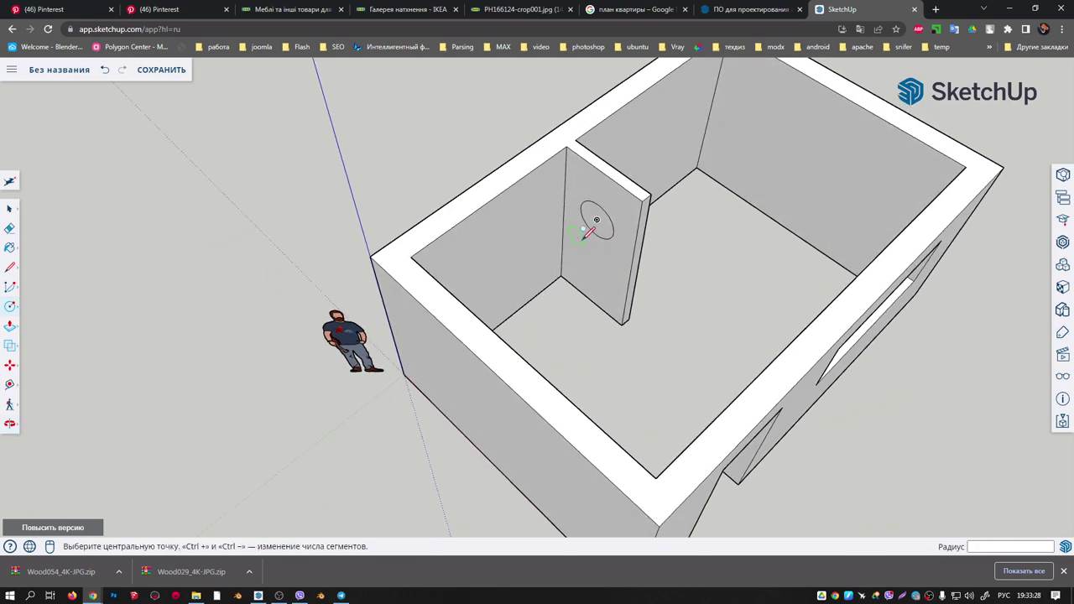
key(p)
click(594, 215)
click(647, 193)
mouse_move(647, 193)
middle_down()
mouse_move(588, 206)
mouse_move(312, 159)
middle_up()
Orbit and zoom around the finished house to inspect it from several angles.
key(p)
scroll(542, 188, down, 5)
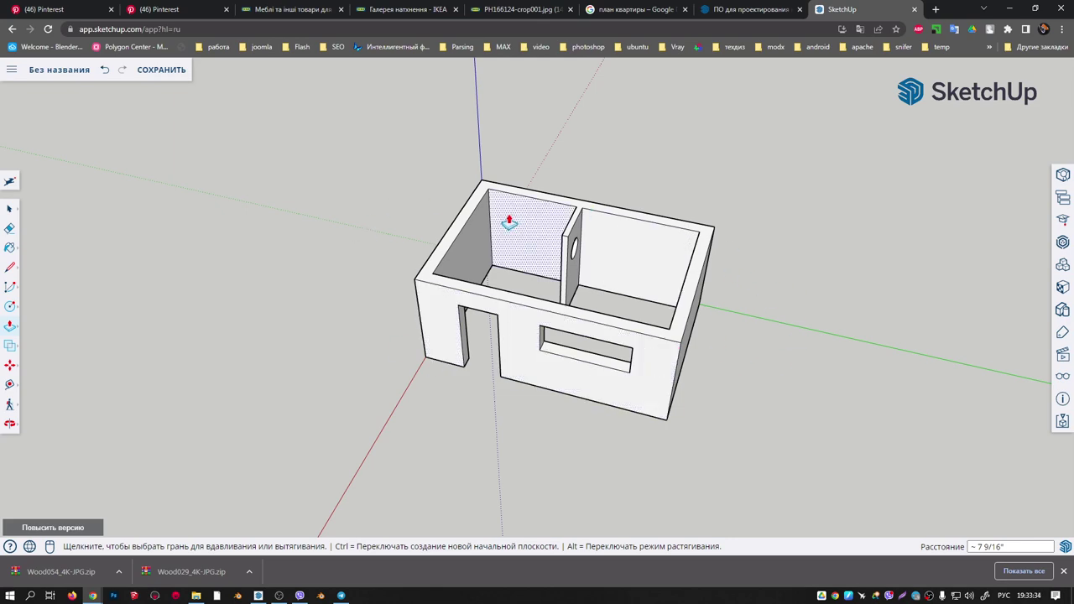
scroll(477, 249, up, 5)
mouse_move(478, 280)
middle_down()
mouse_move(712, 295)
mouse_move(780, 218)
middle_up()
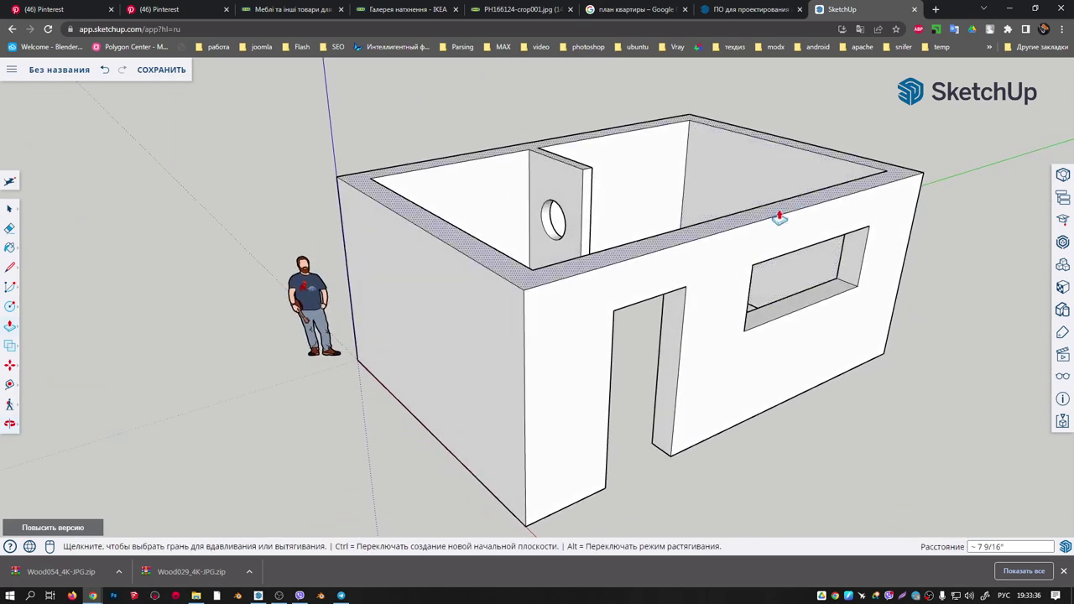
scroll(640, 204, down, 2)
scroll(587, 209, down, 1)
scroll(515, 300, down, 2)
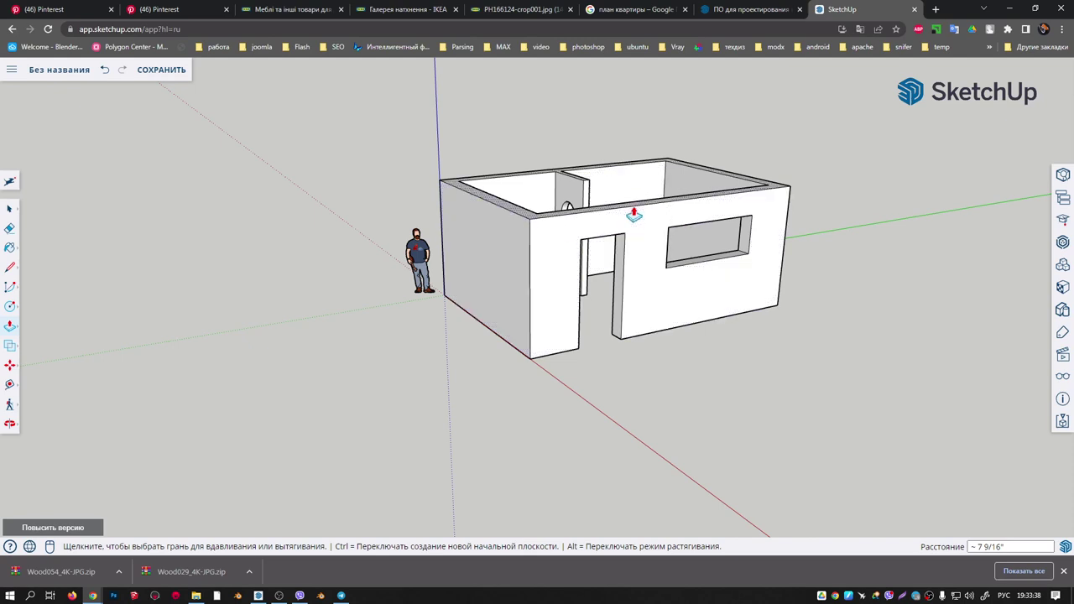
middle_drag(602, 218, 530, 312)
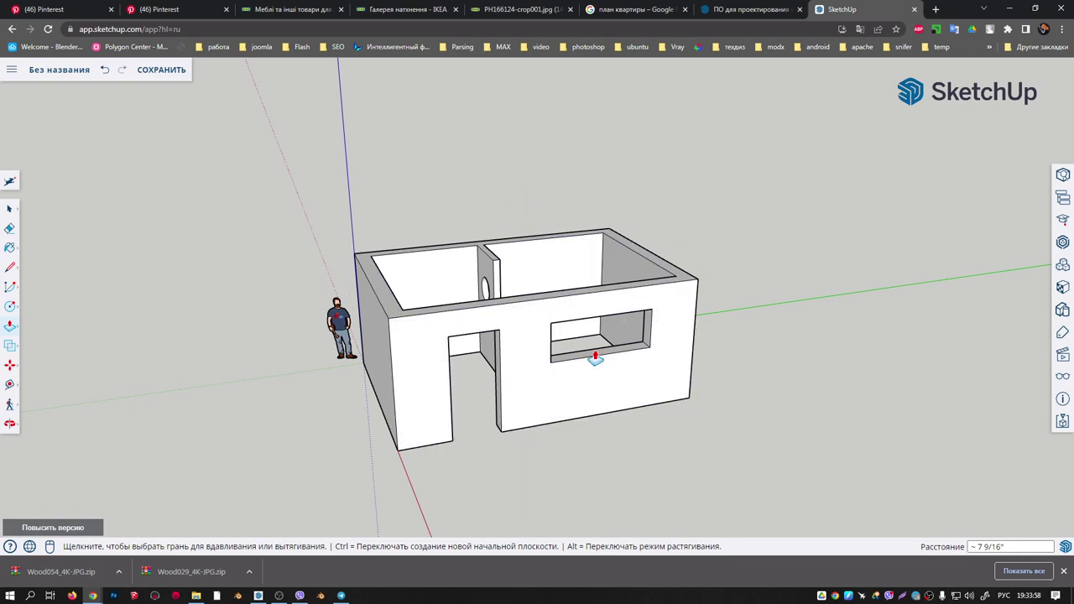
Close the SketchUp Free tab and confirm Закрыть in the leave-page dialog without saving.
middle_drag(713, 286, 736, 335)
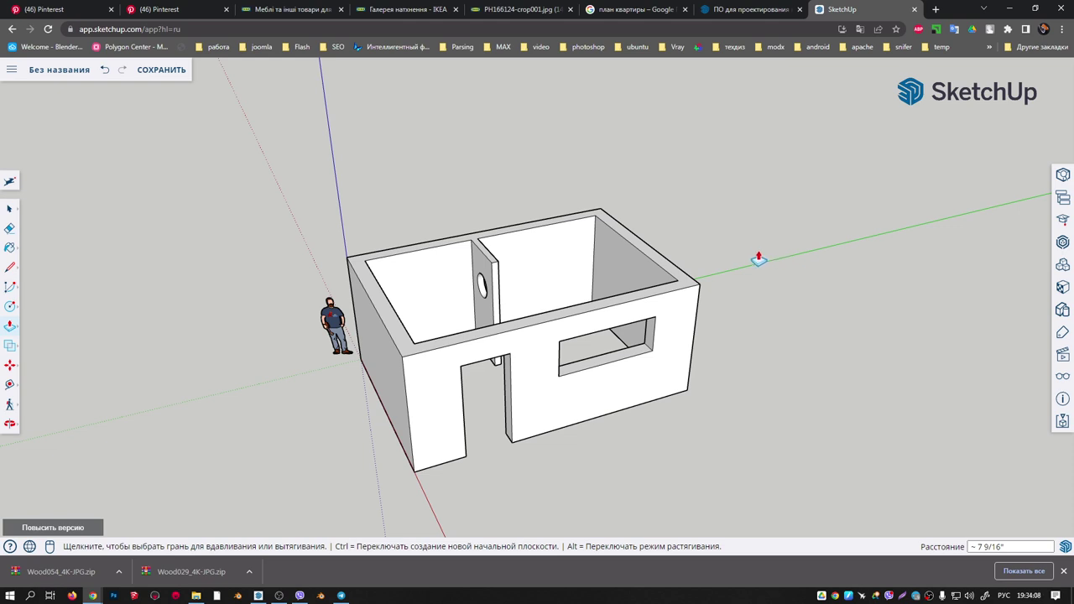
middle_drag(347, 317, 472, 242)
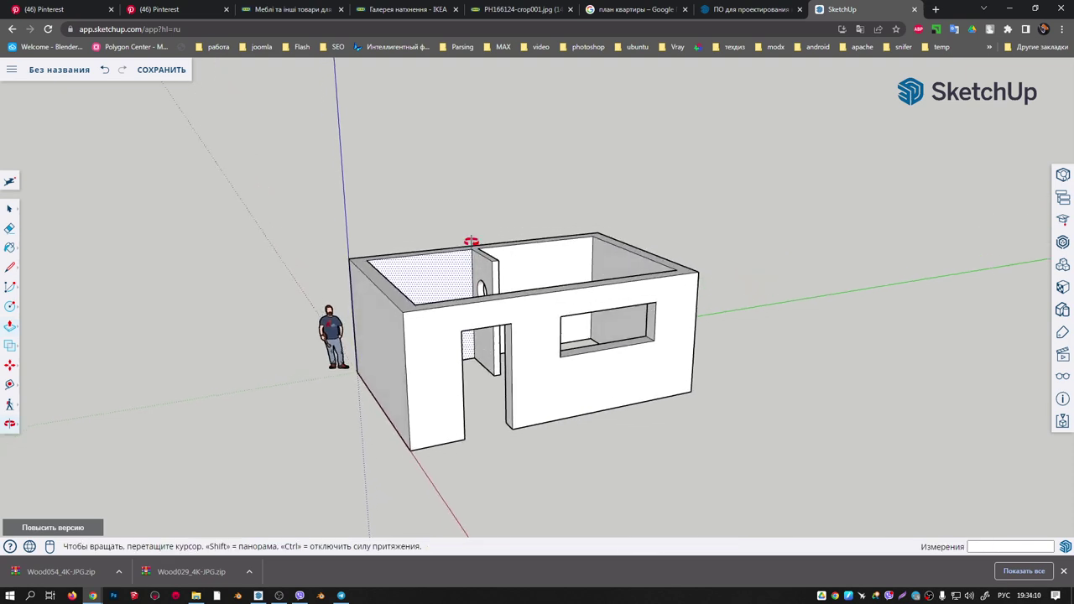
click(914, 9)
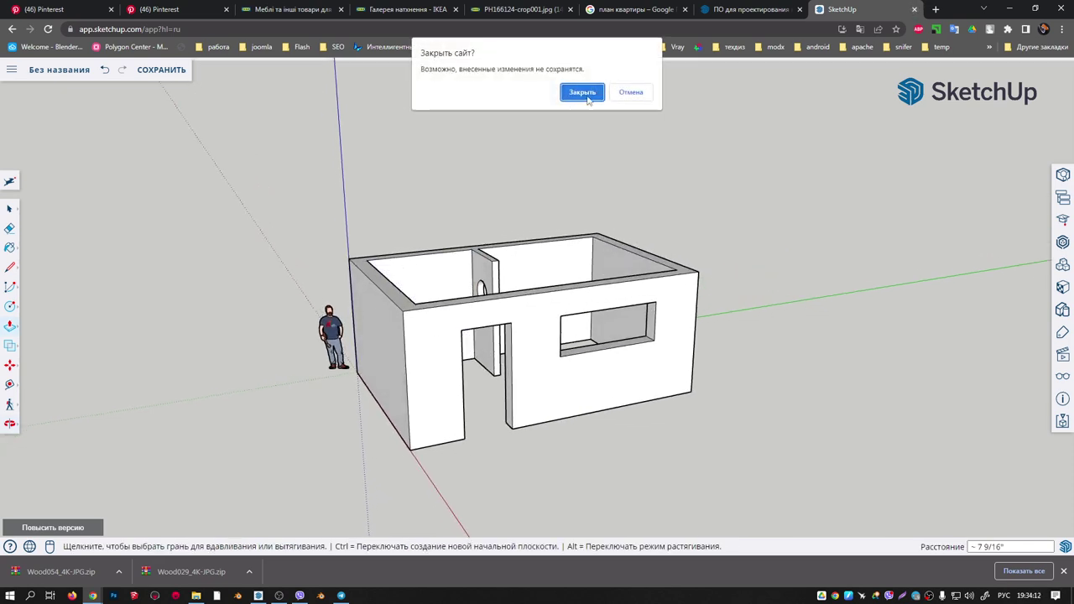
click(582, 92)
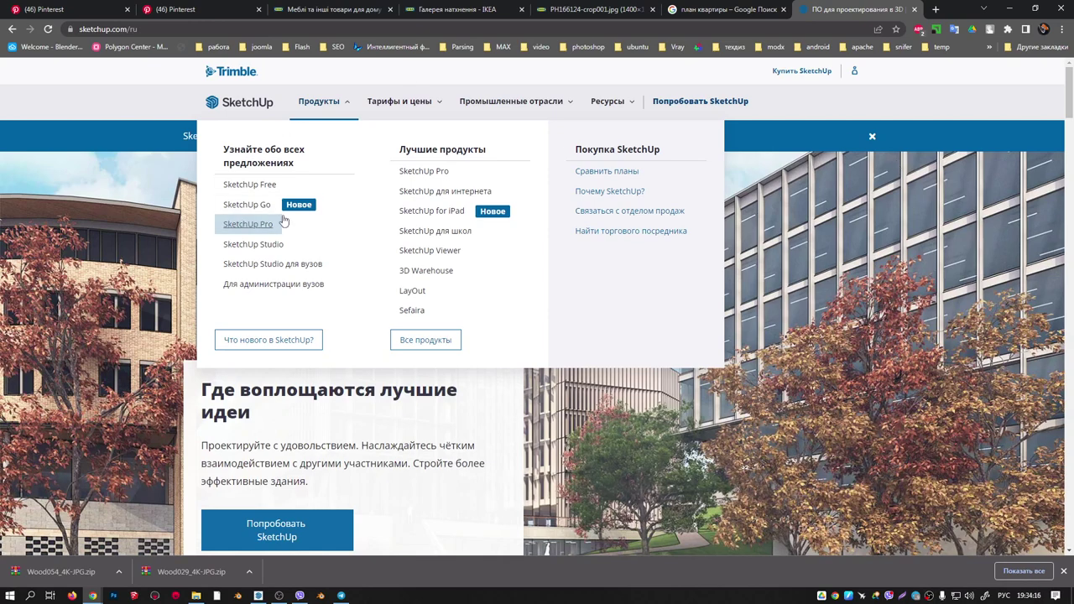
Open the SketchUp Pro page, go to Plans and Pricing, and highlight the €285 Pro price.
click(247, 224)
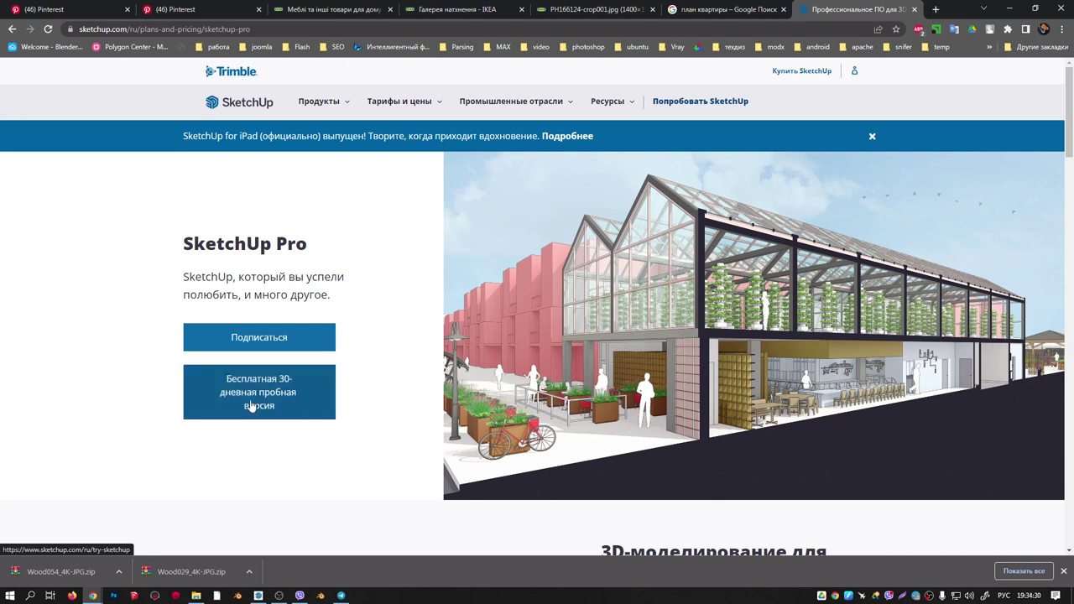
click(243, 337)
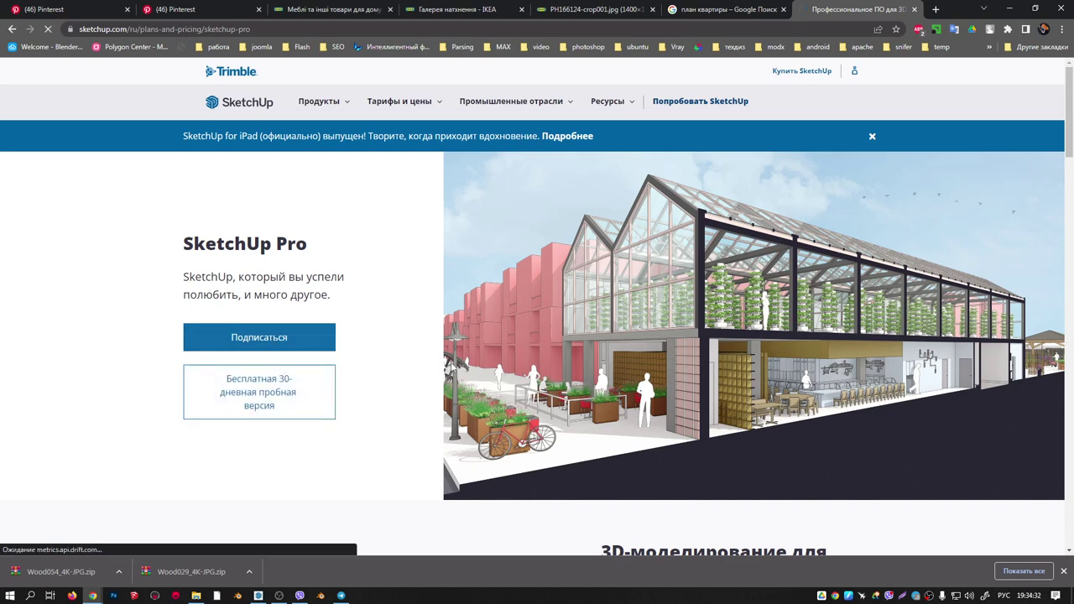
scroll(643, 293, down, 2)
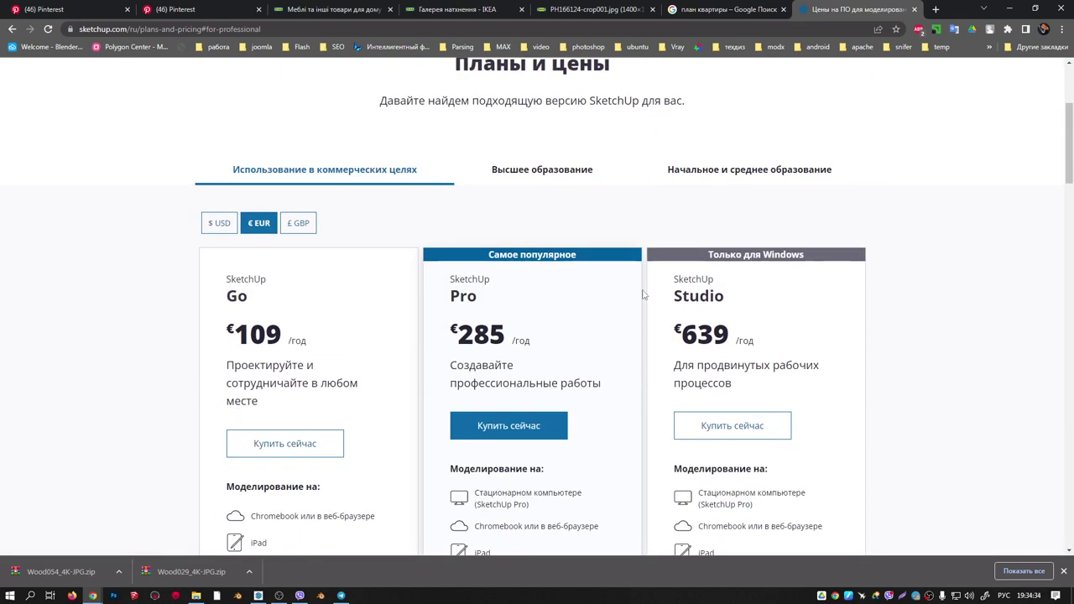
drag(457, 334, 502, 342)
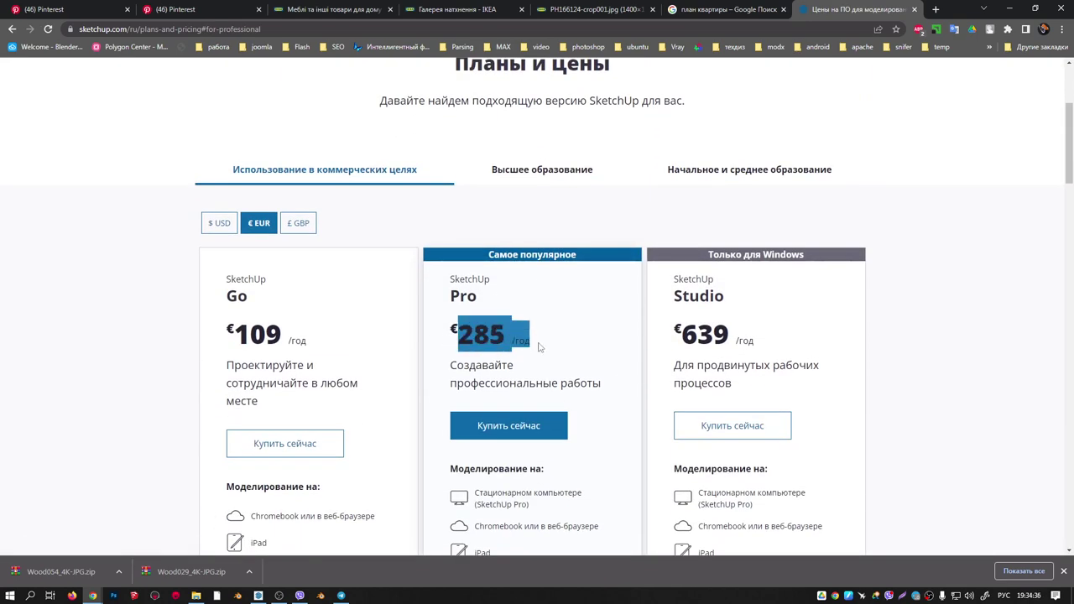
Scroll through the pricing page's plan feature comparison.
scroll(529, 377, down, 4)
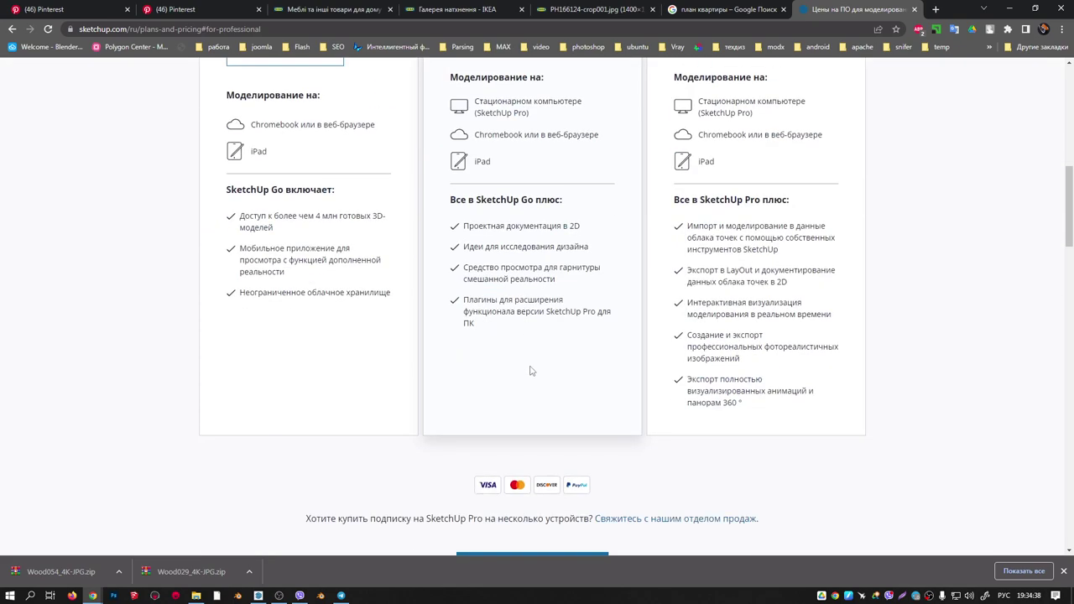
scroll(529, 376, down, 4)
scroll(530, 371, up, 6)
scroll(530, 371, up, 4)
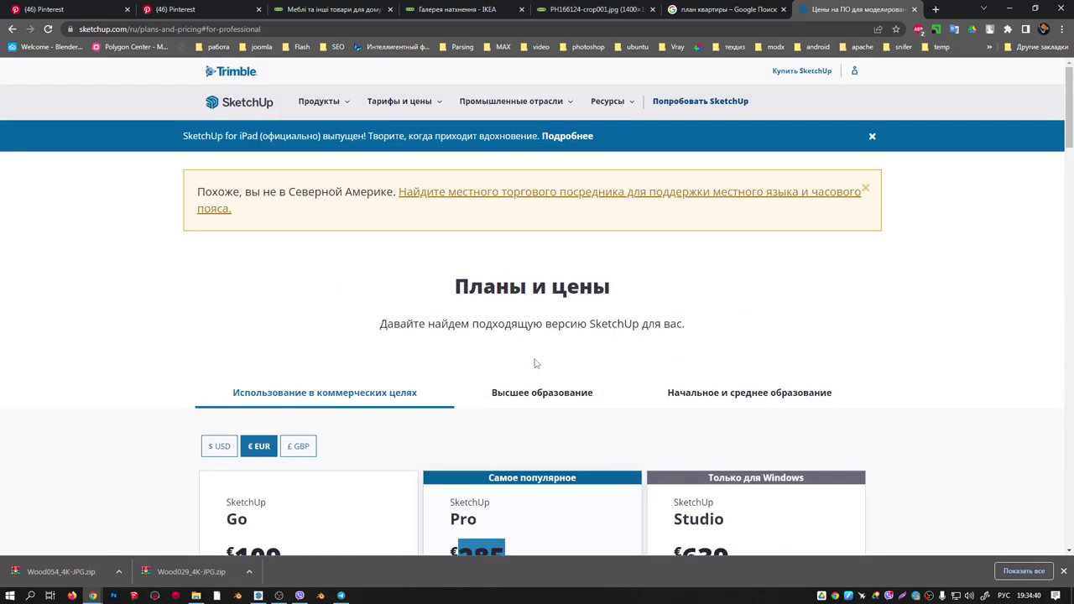
scroll(530, 364, down, 3)
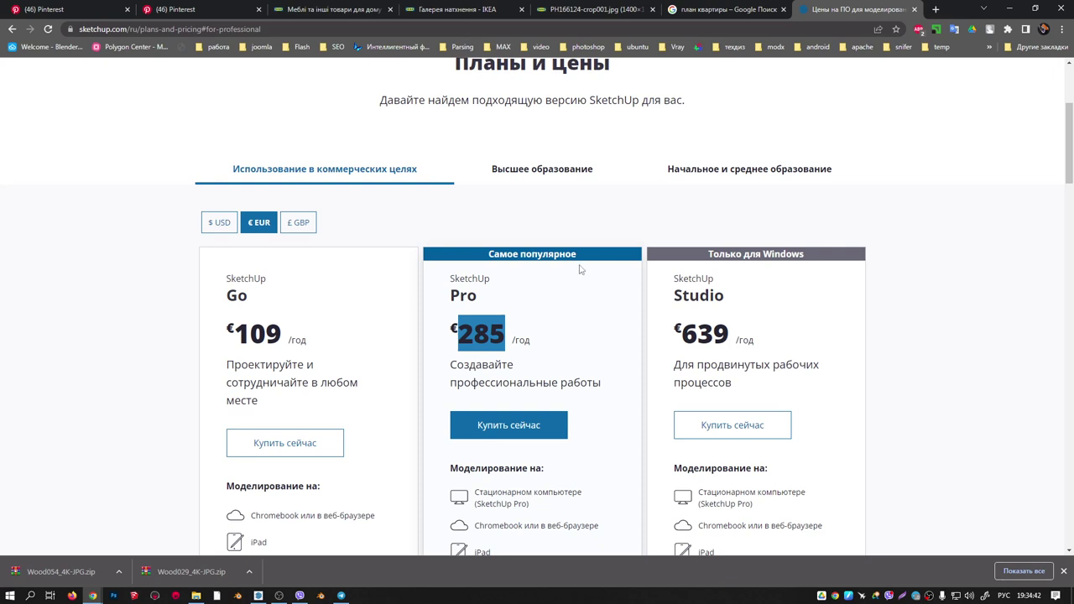
scroll(544, 297, down, 2)
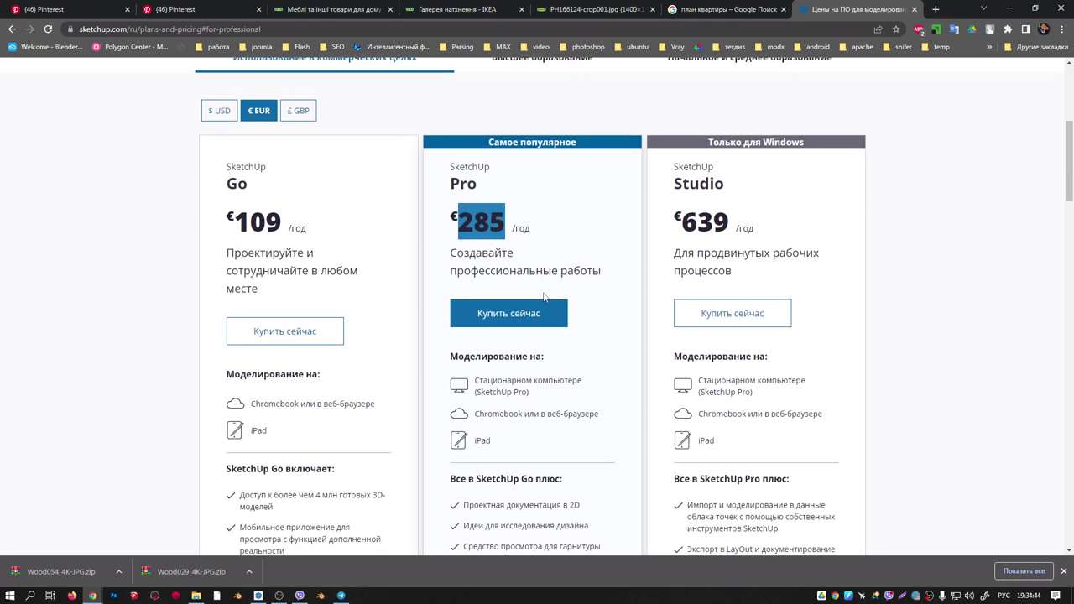
scroll(544, 297, down, 2)
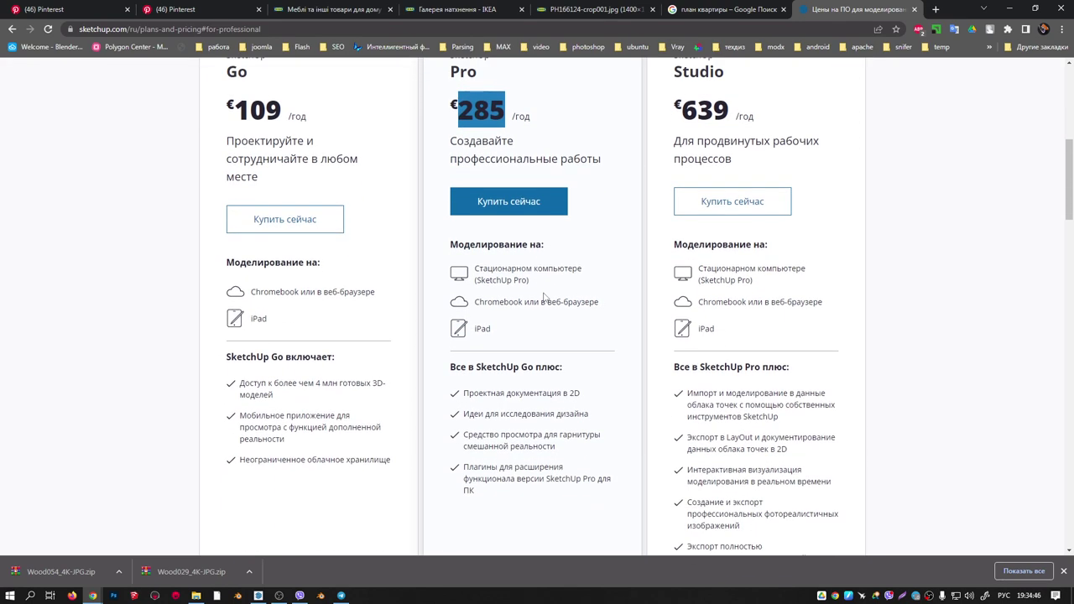
scroll(544, 297, up, 3)
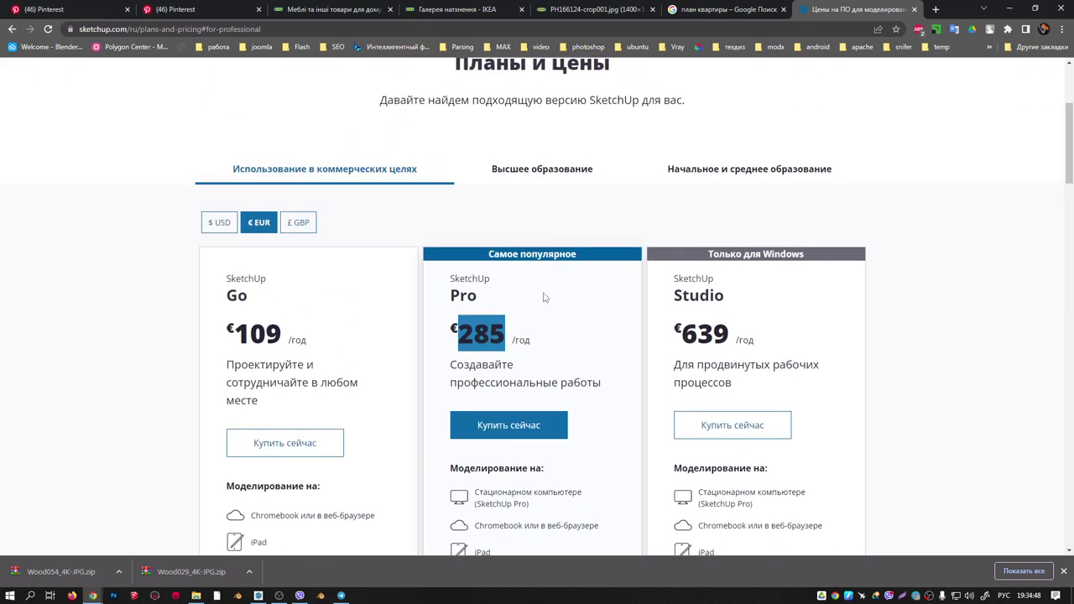
scroll(554, 293, up, 2)
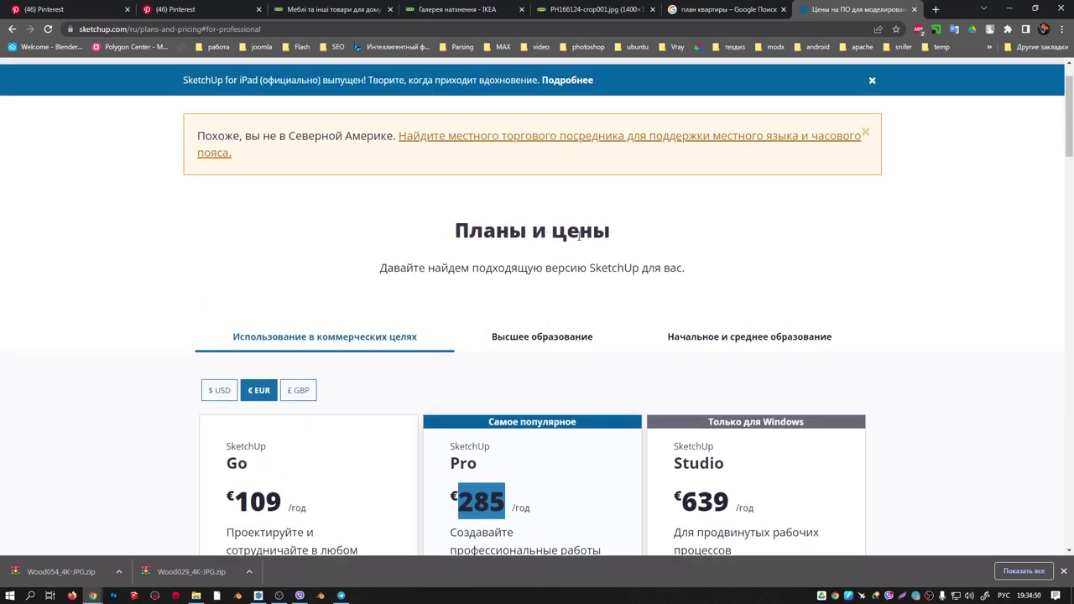
scroll(579, 237, up, 1)
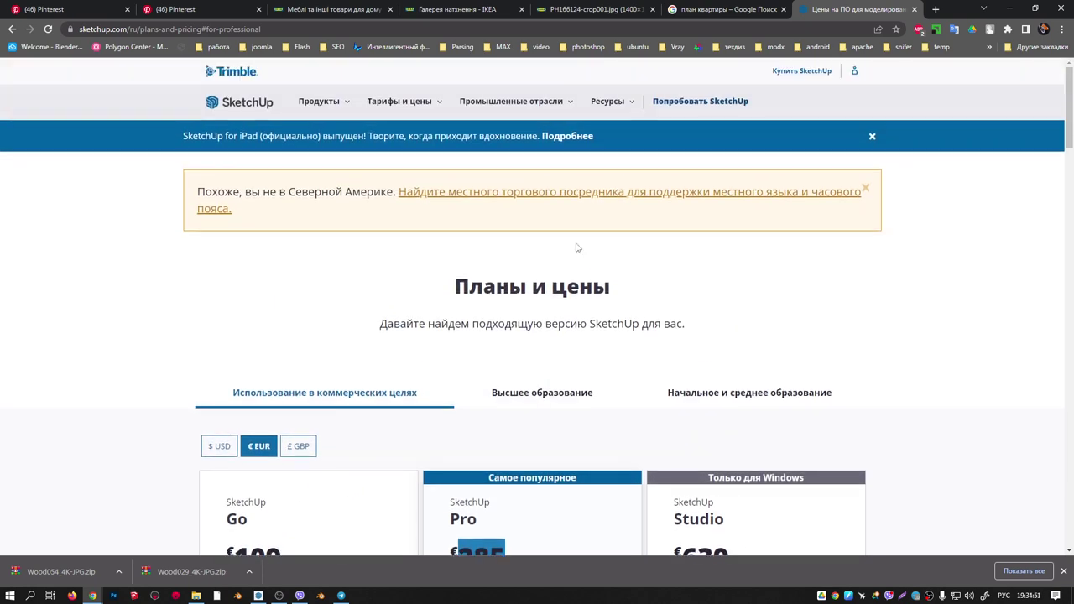
Close the pricing tab, restart SketchUp Pro, and choose the Architectural Millimeters template.
click(913, 9)
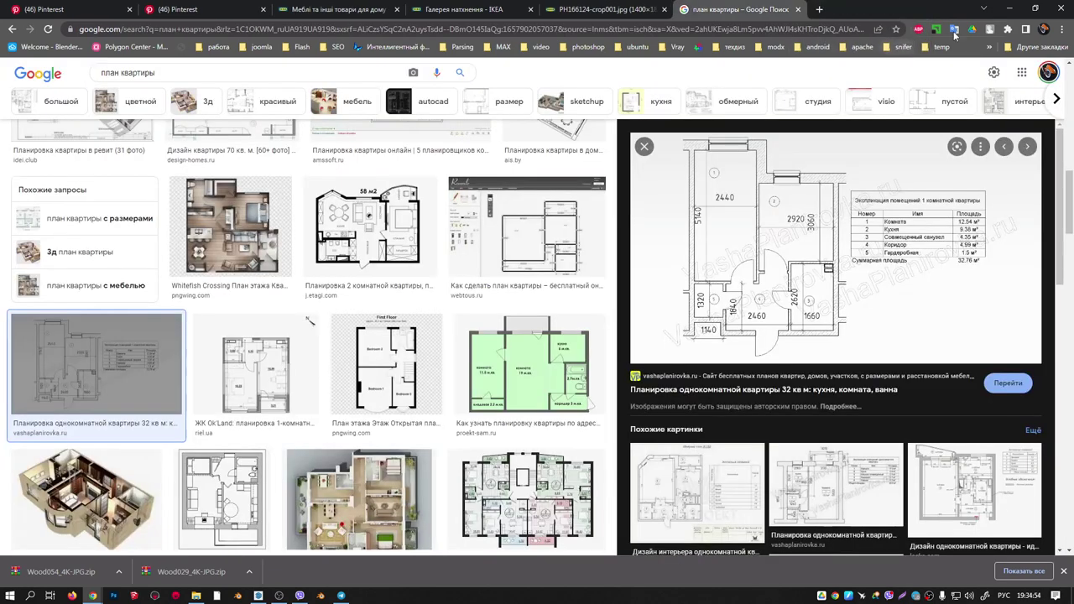
key(alt+Tab)
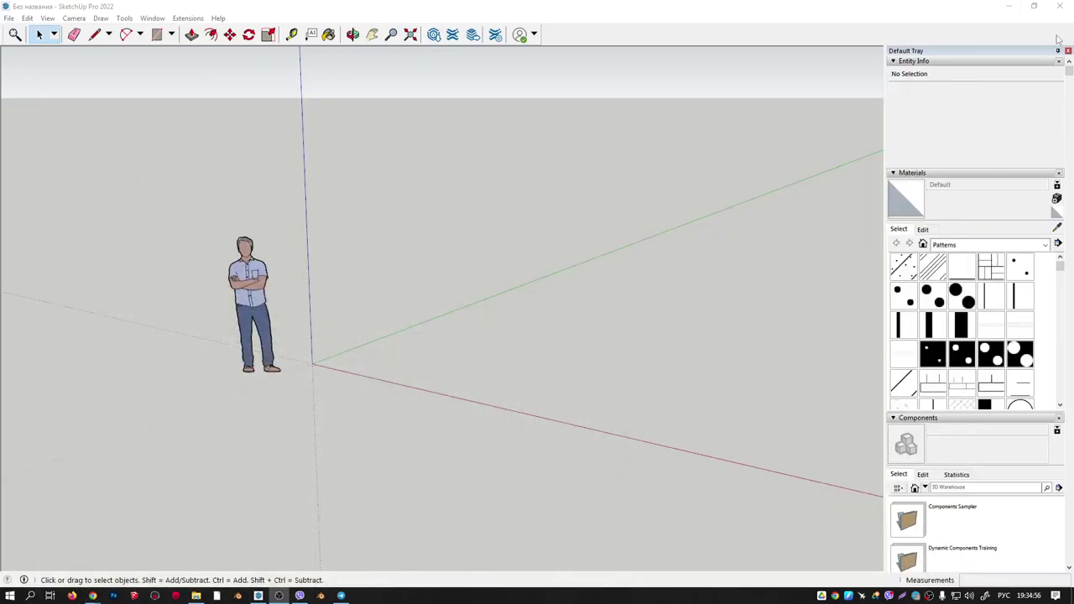
click(1059, 6)
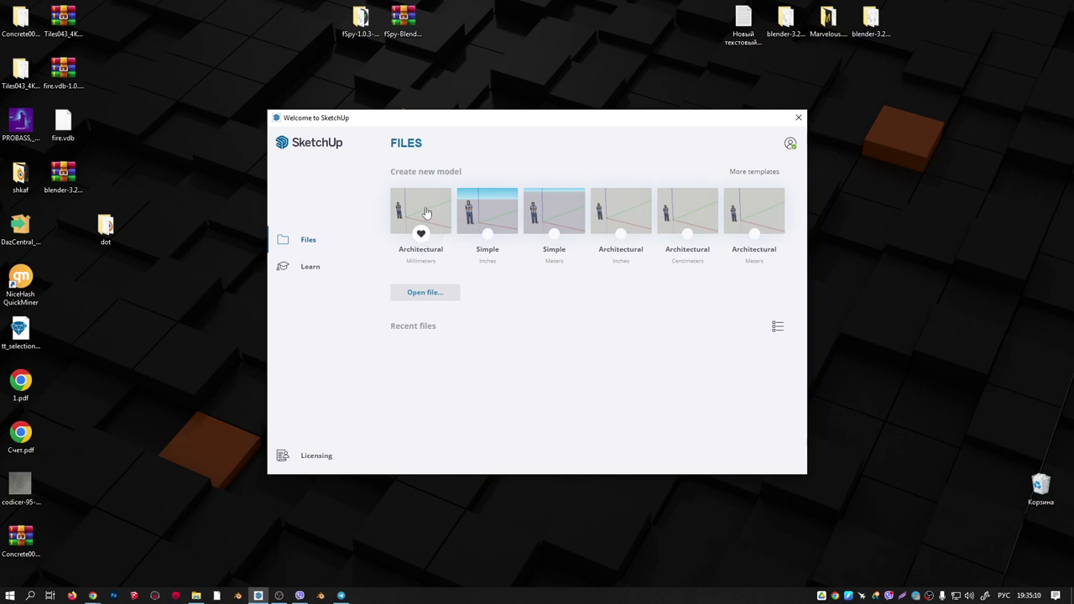
click(422, 210)
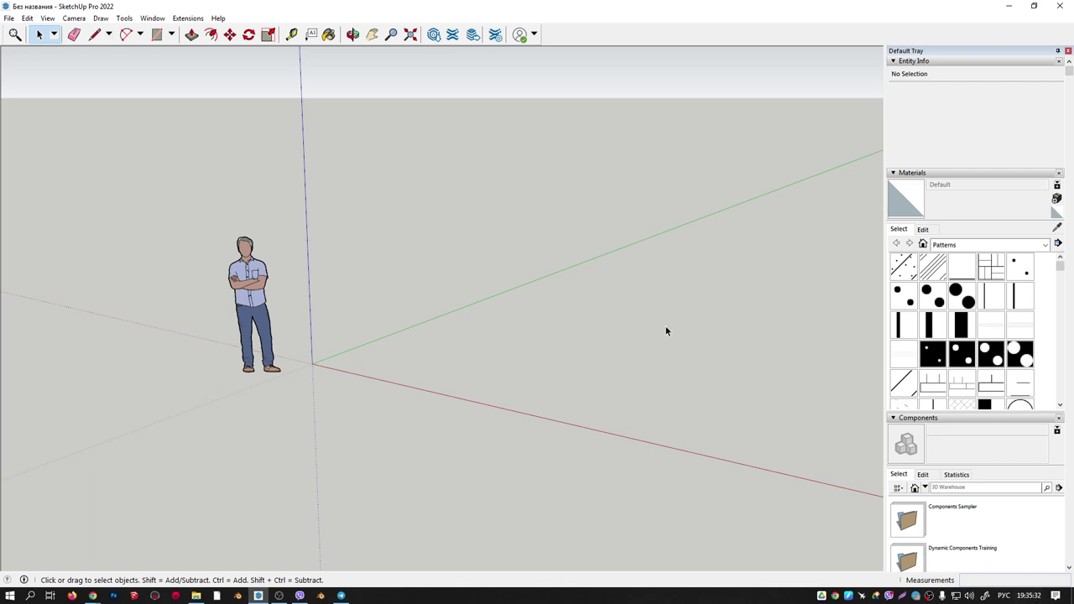
mouse_move(441, 235)
middle_down()
mouse_move(559, 247)
mouse_move(436, 277)
middle_up()
scroll(286, 355, down, 3)
scroll(286, 355, up, 2)
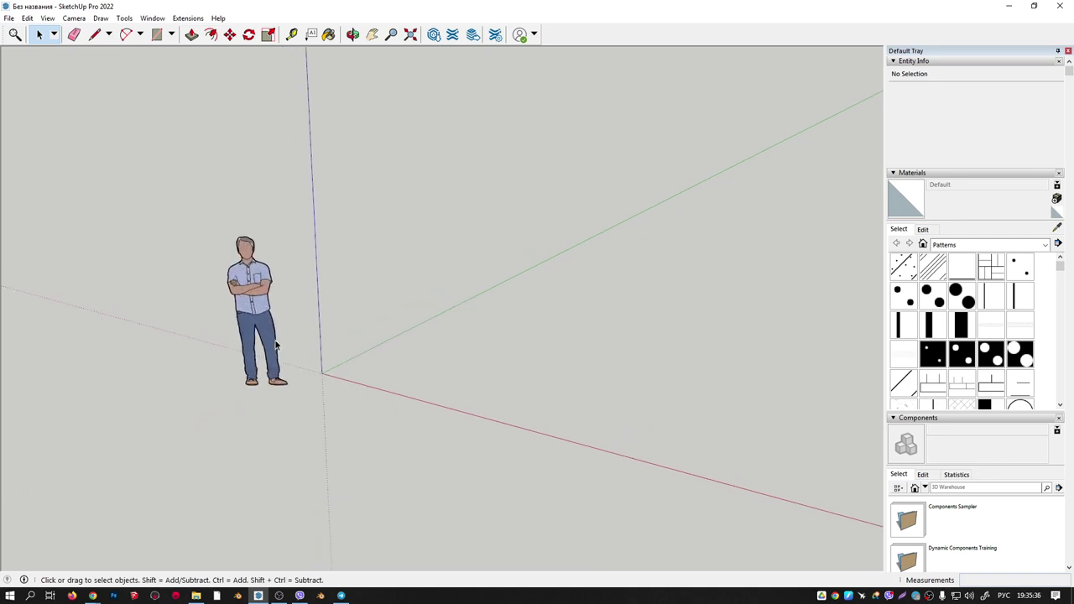
scroll(286, 355, up, 1)
scroll(277, 319, down, 3)
scroll(264, 256, down, 1)
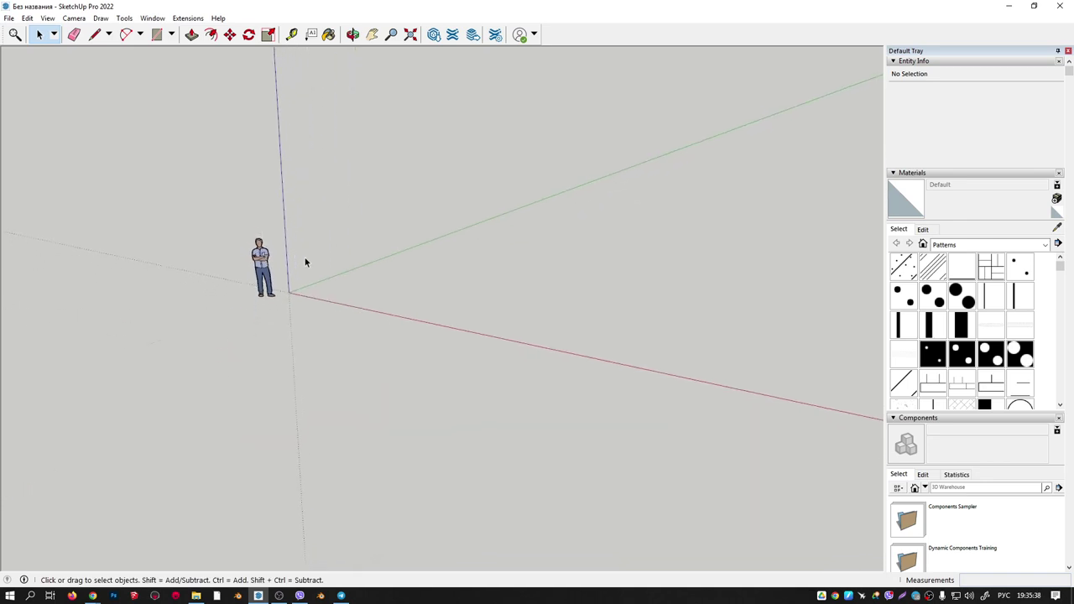
scroll(376, 304, down, 2)
scroll(381, 366, down, 2)
scroll(380, 369, down, 1)
scroll(381, 368, up, 1)
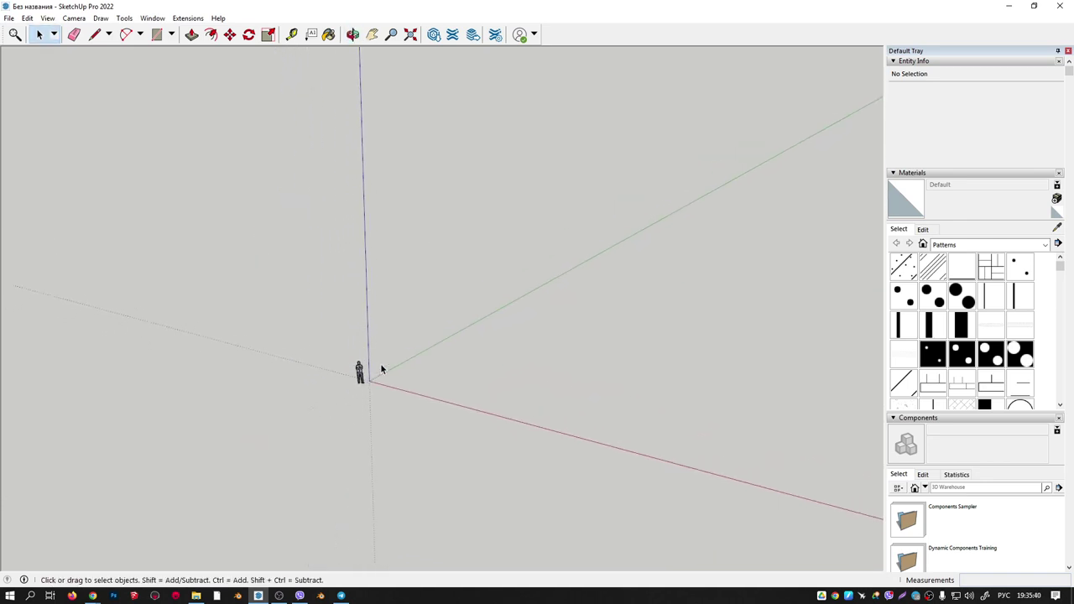
scroll(381, 368, up, 1)
scroll(381, 368, up, 1)
scroll(381, 369, up, 1)
scroll(381, 369, up, 3)
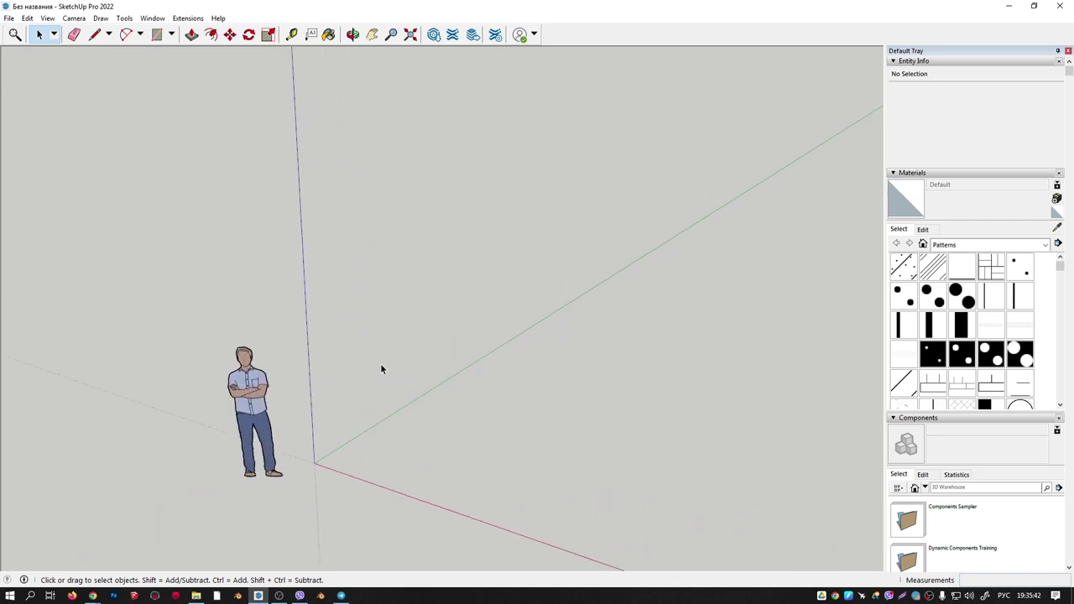
scroll(374, 405, up, 2)
shift+middle_drag(374, 405, 496, 288)
scroll(442, 353, down, 1)
scroll(442, 352, down, 1)
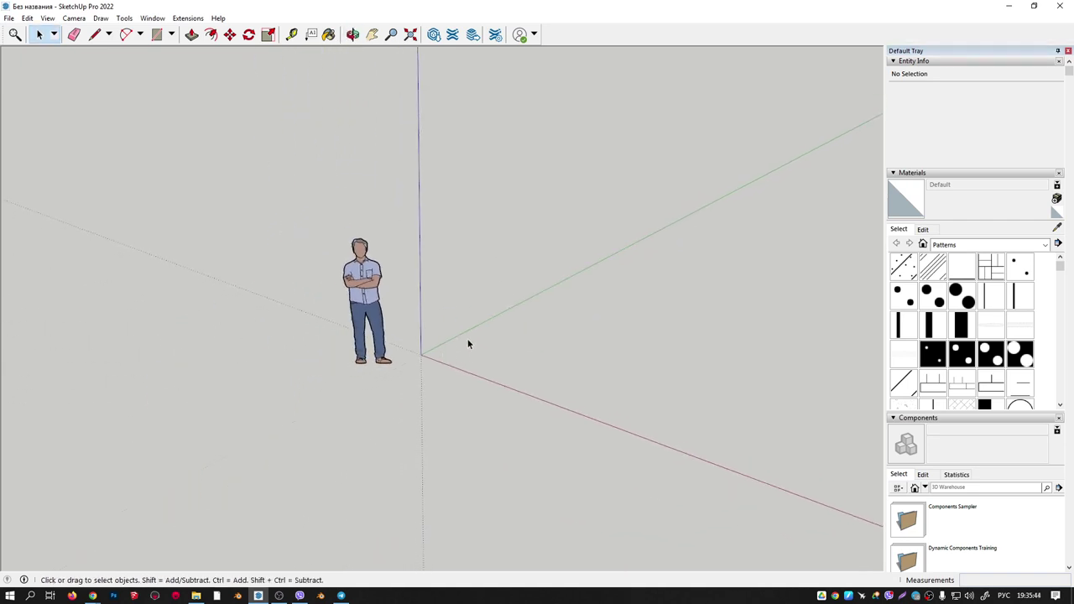
scroll(467, 343, down, 1)
scroll(450, 338, down, 2)
scroll(450, 338, down, 2)
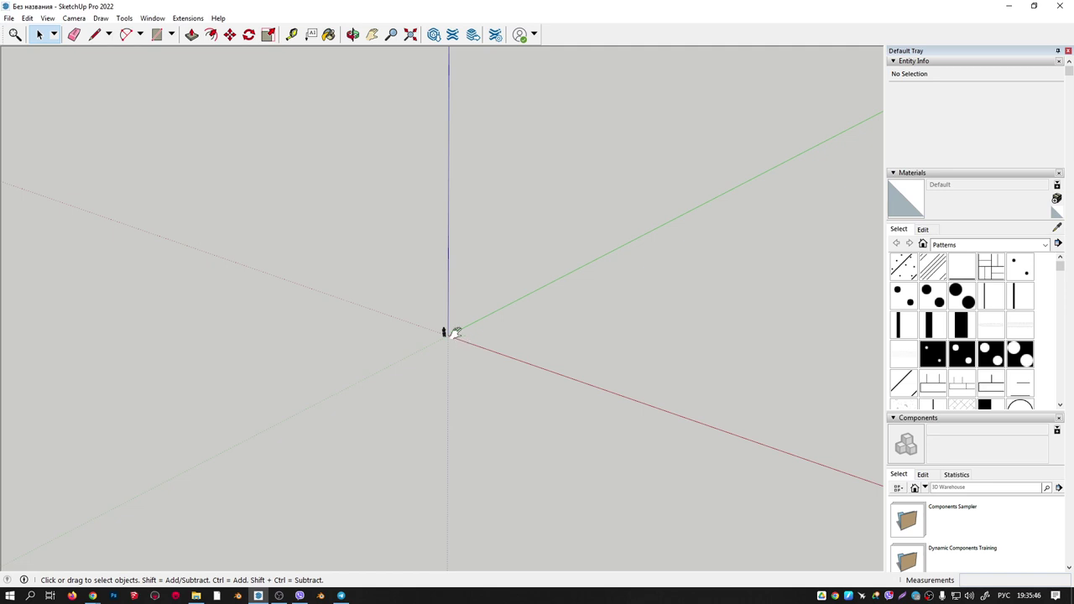
shift+middle_drag(450, 331, 383, 383)
scroll(382, 390, up, 2)
scroll(349, 387, up, 2)
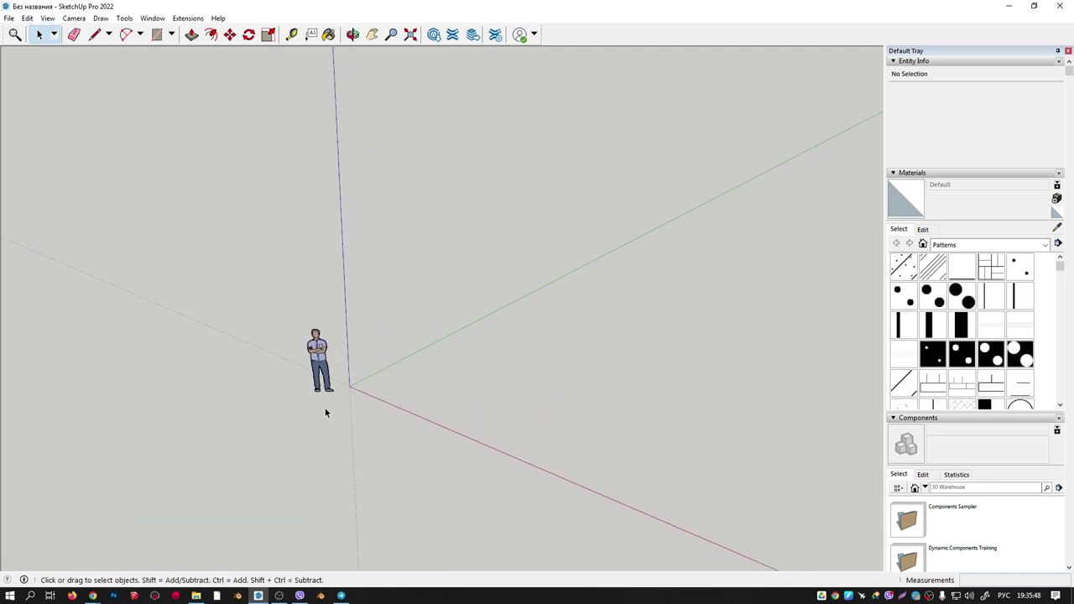
drag(287, 308, 341, 409)
scroll(361, 401, down, 1)
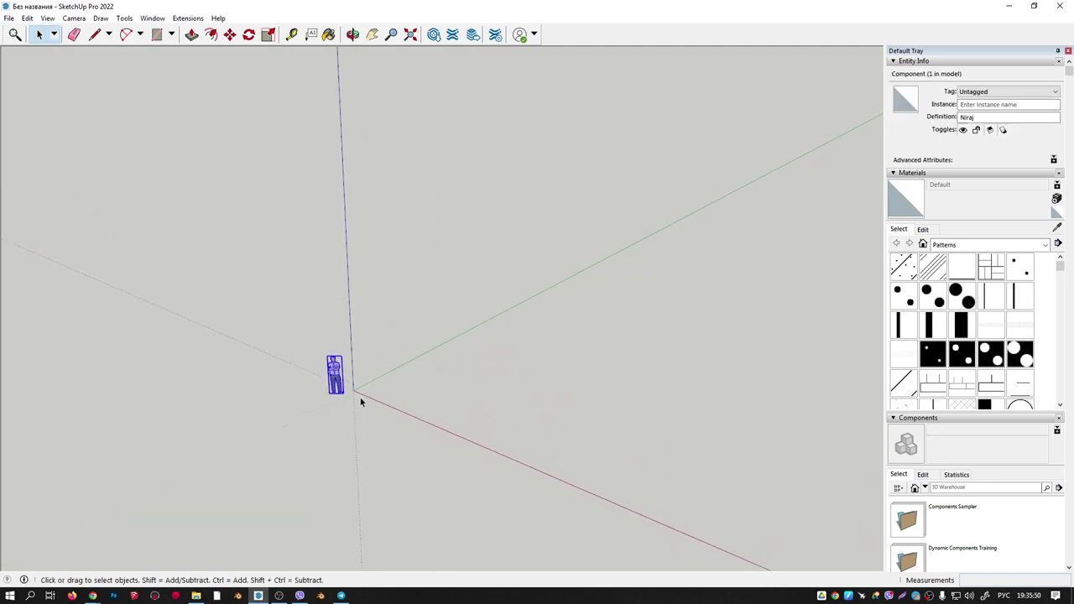
scroll(361, 401, down, 1)
scroll(361, 401, down, 1)
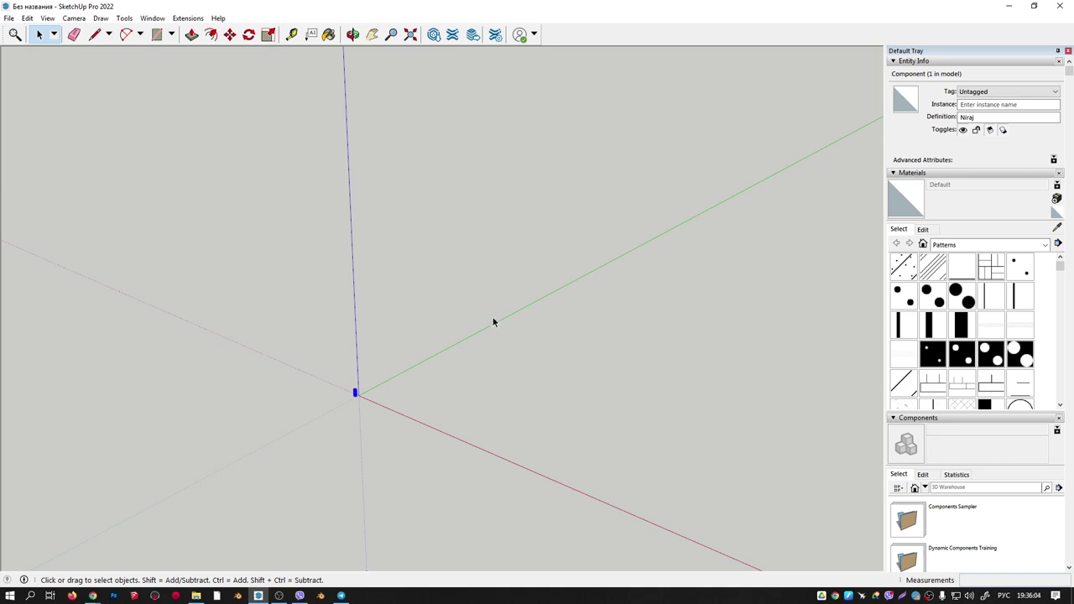
scroll(364, 366, up, 1)
scroll(364, 366, up, 1)
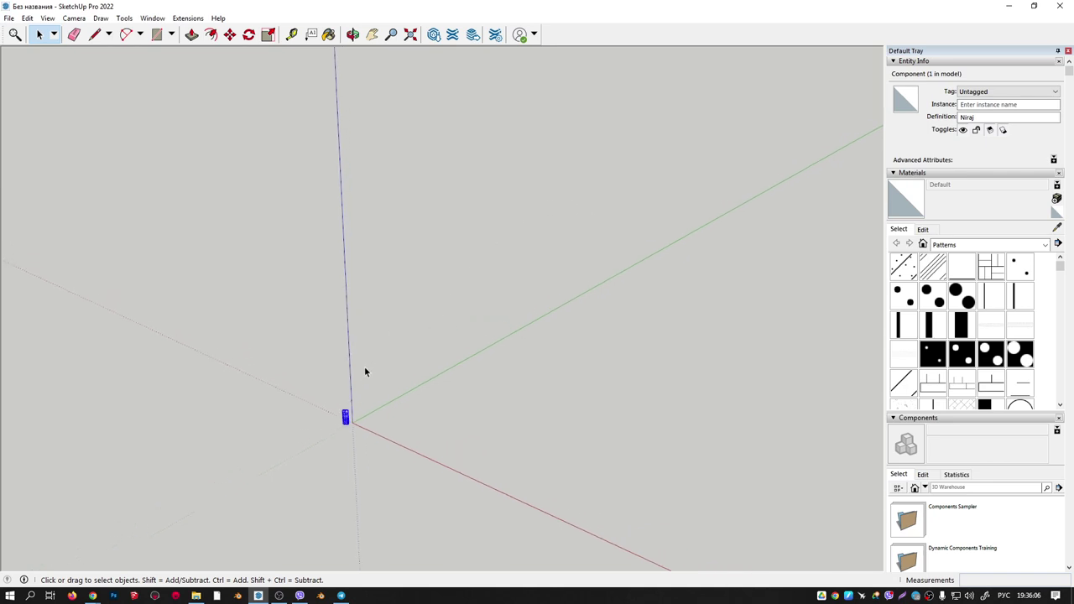
scroll(364, 366, up, 1)
scroll(364, 366, up, 2)
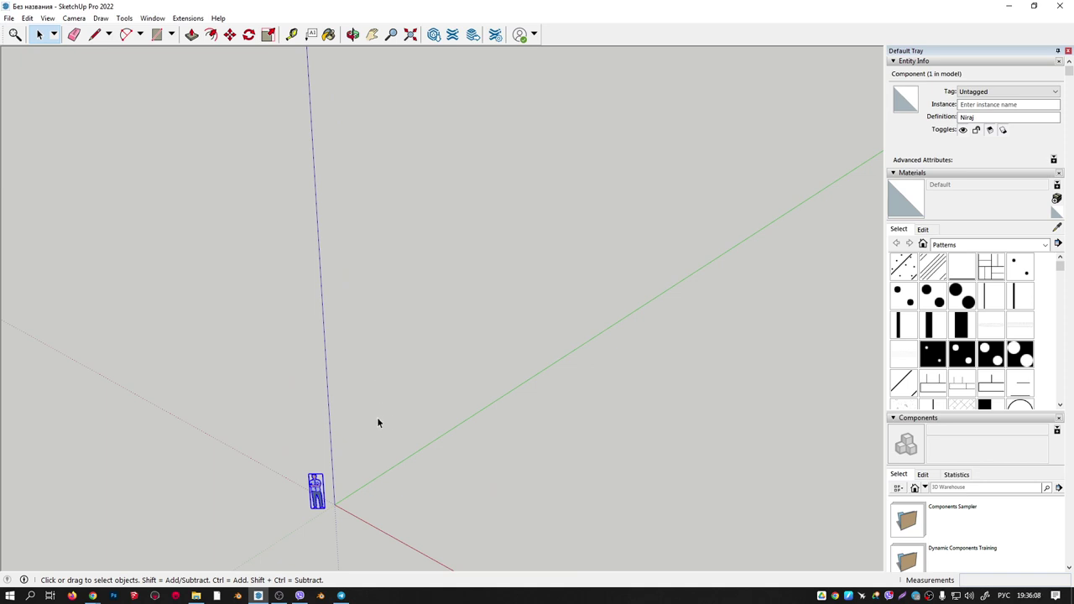
mouse_move(376, 422)
middle_down()
mouse_move(428, 328)
mouse_move(432, 356)
middle_up()
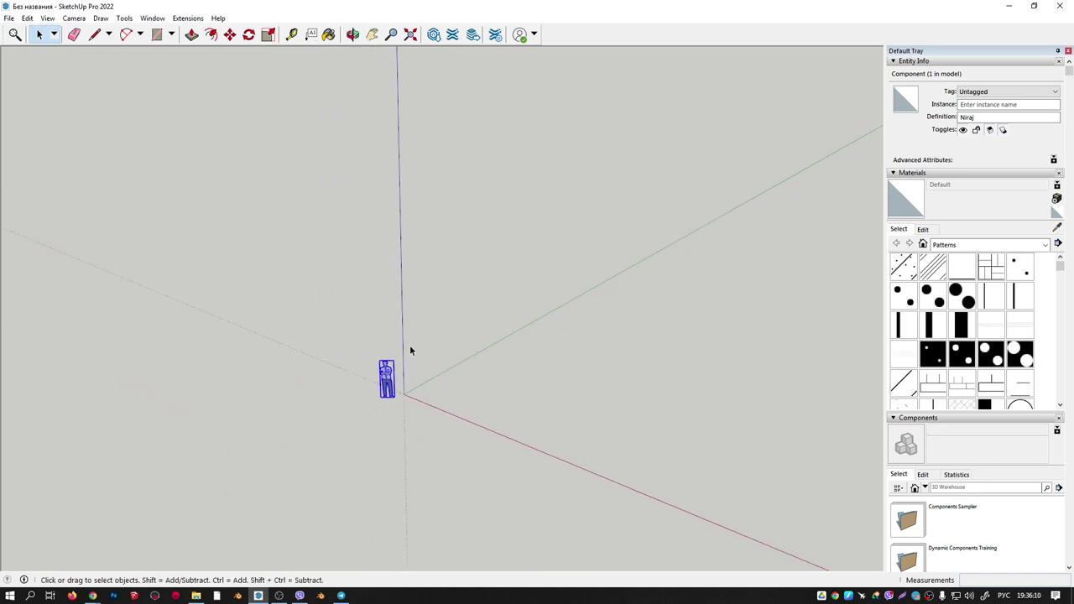
middle_drag(411, 391, 414, 377)
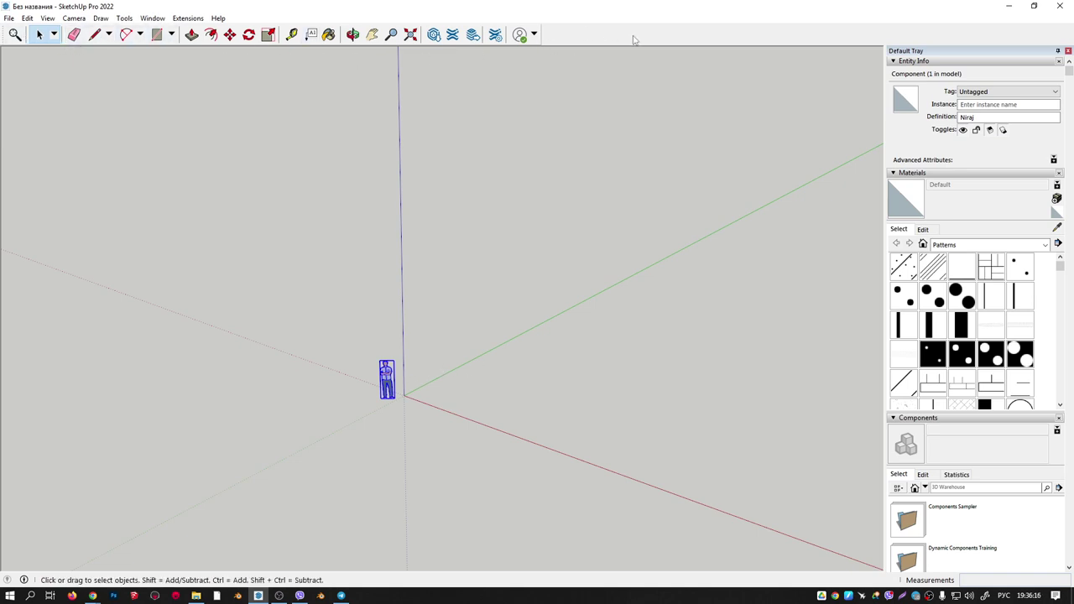
Turn off Large Icons in the Toolbars dialog and enable the Large Tool Set toolbar.
right_click(635, 37)
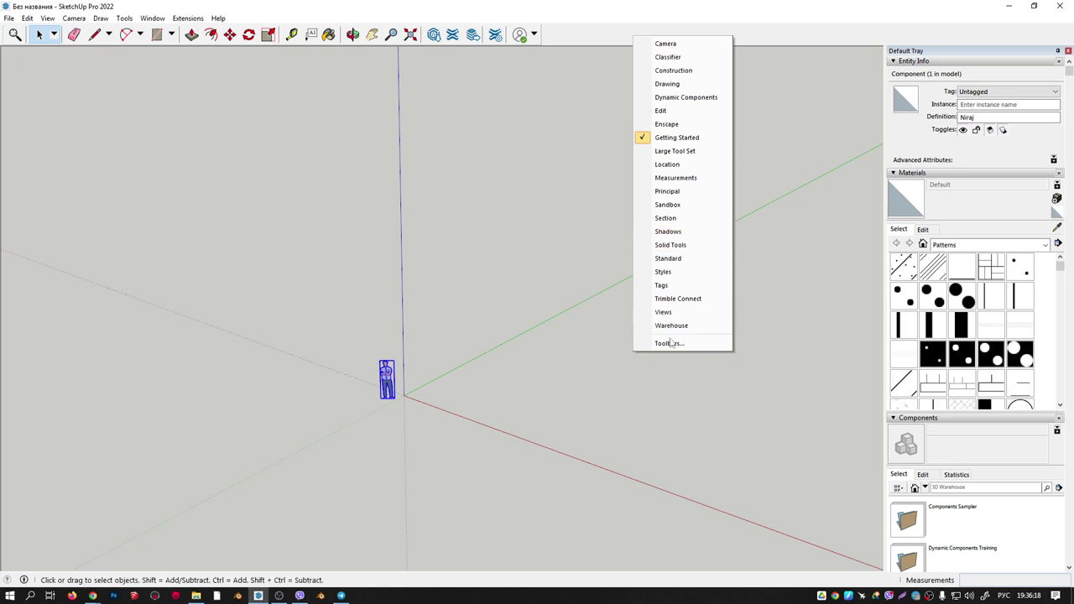
click(671, 343)
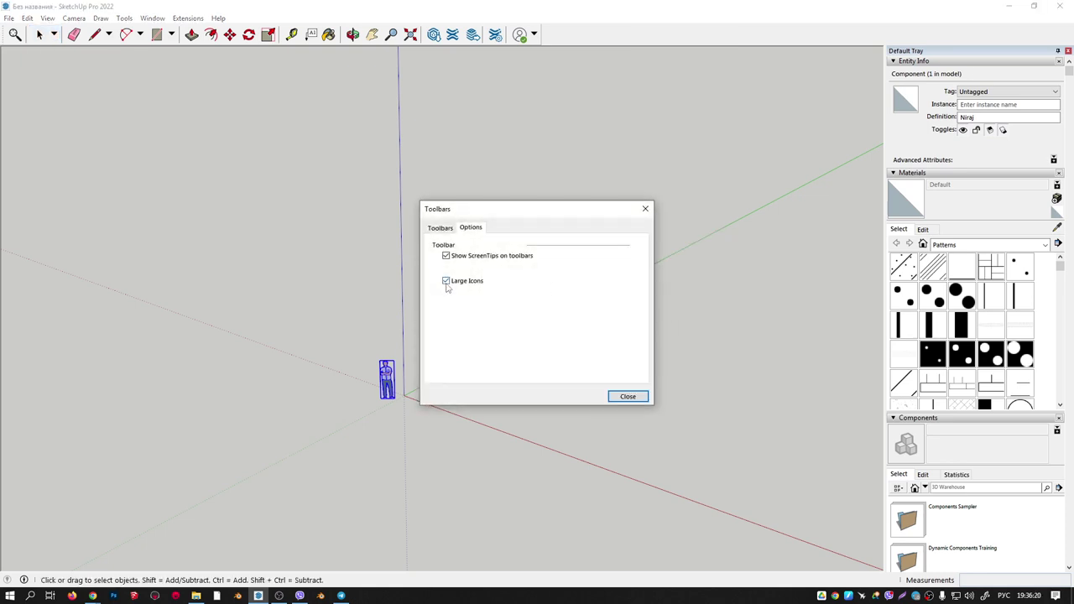
click(445, 281)
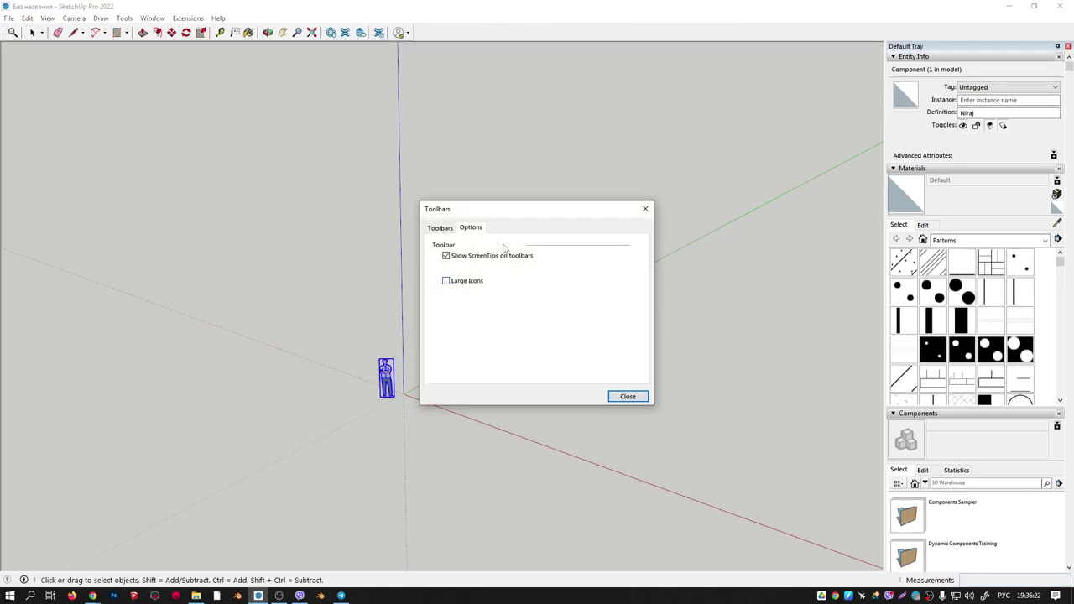
click(645, 209)
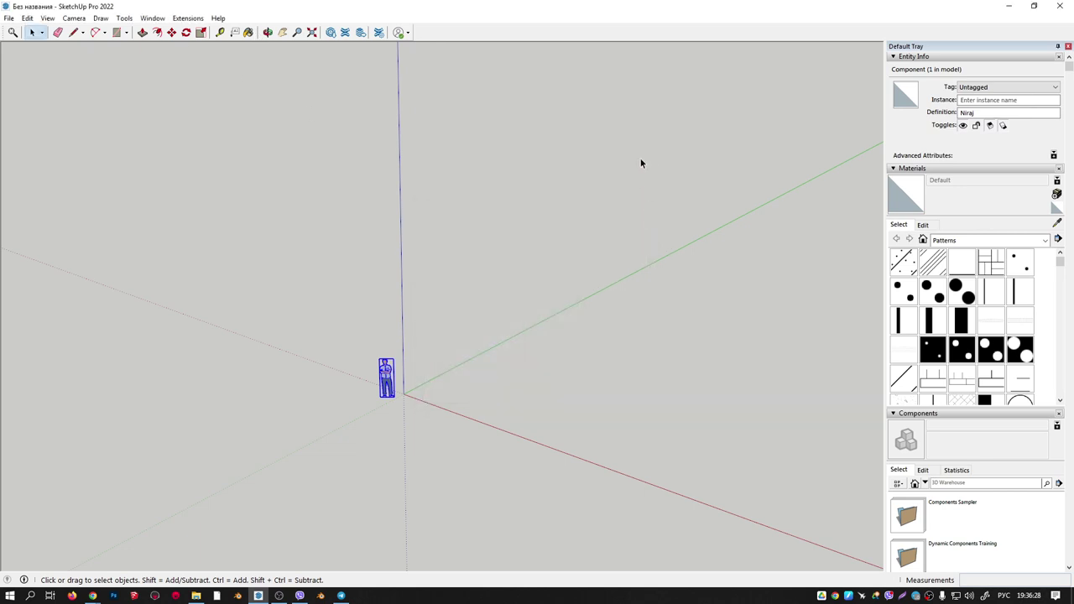
right_click(635, 35)
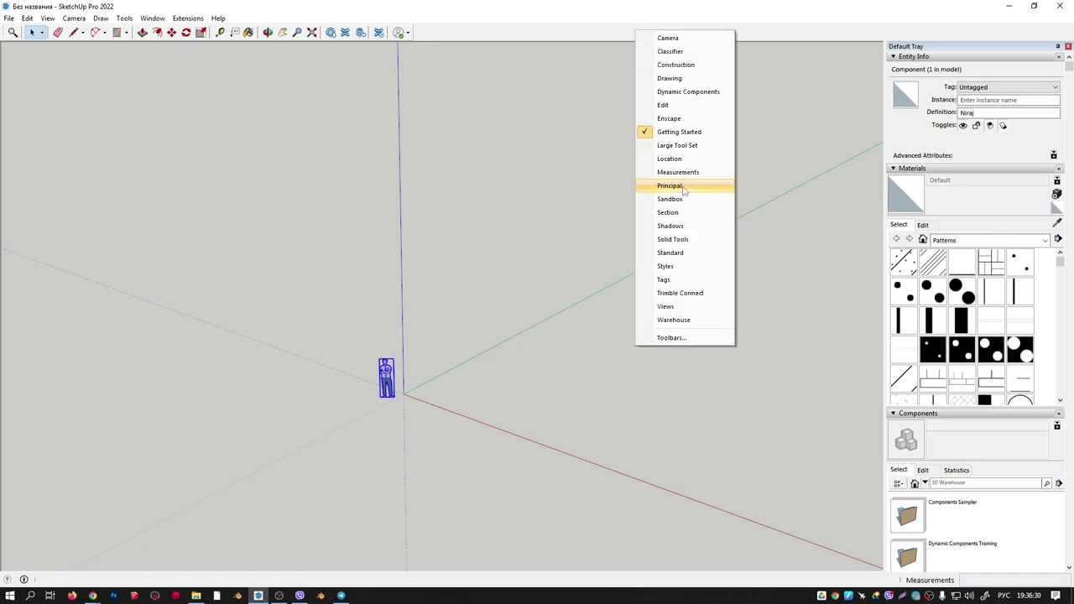
click(676, 146)
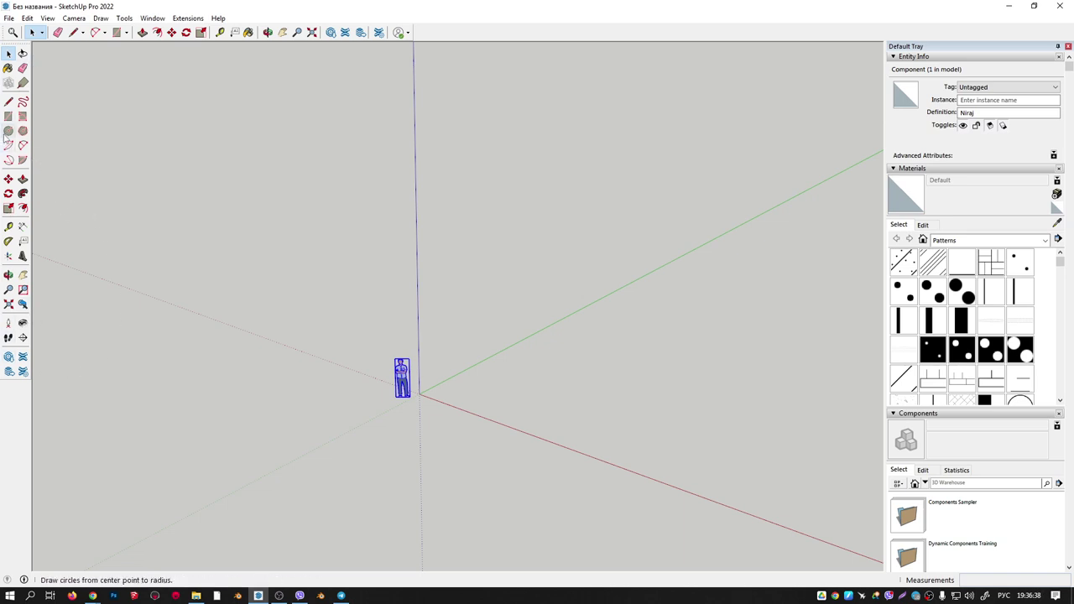
Choose 2 Point Arc from the Arcs dropdown, then browse the Shapes dropdown without choosing.
middle_drag(365, 307, 246, 177)
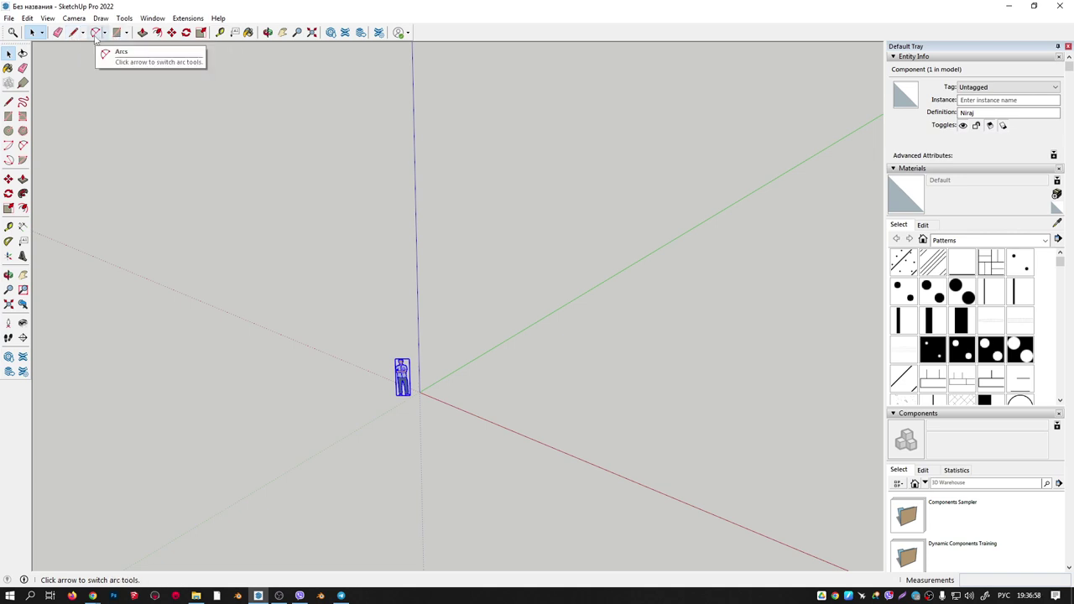
click(104, 35)
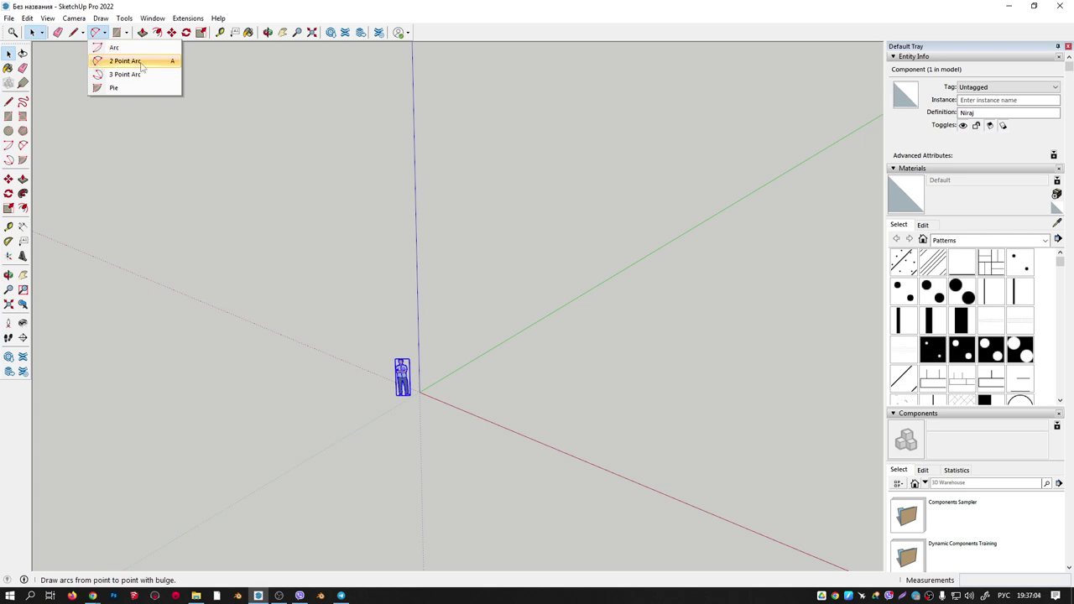
click(141, 66)
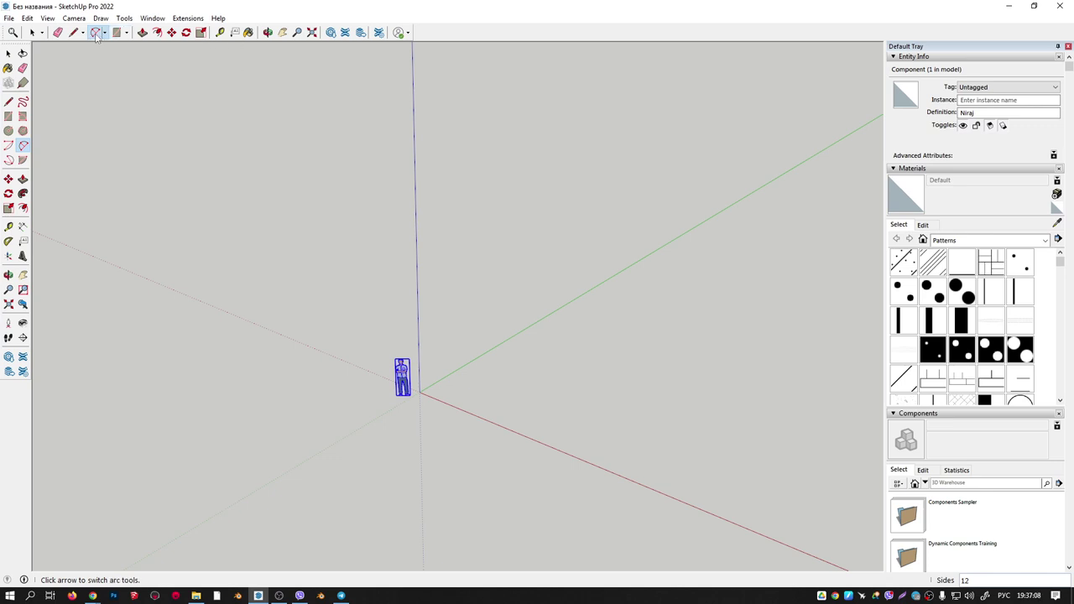
click(105, 35)
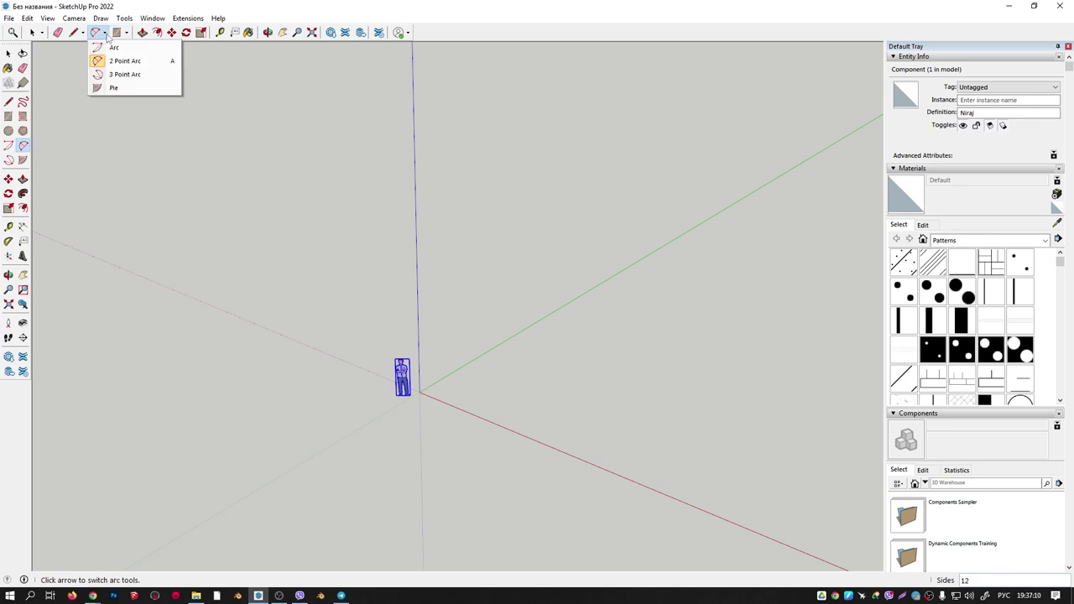
click(107, 37)
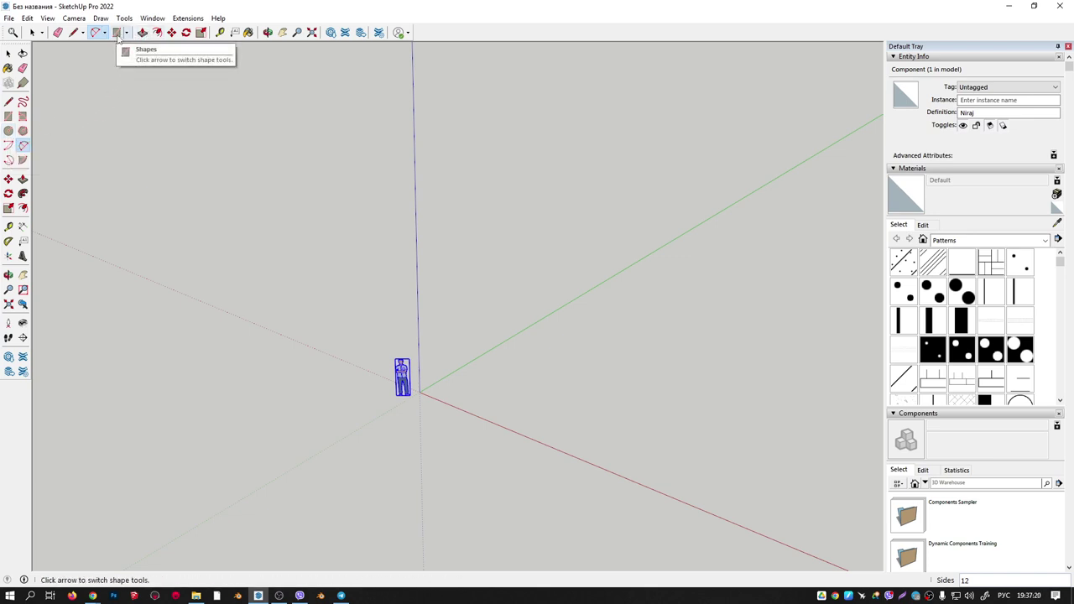
click(127, 35)
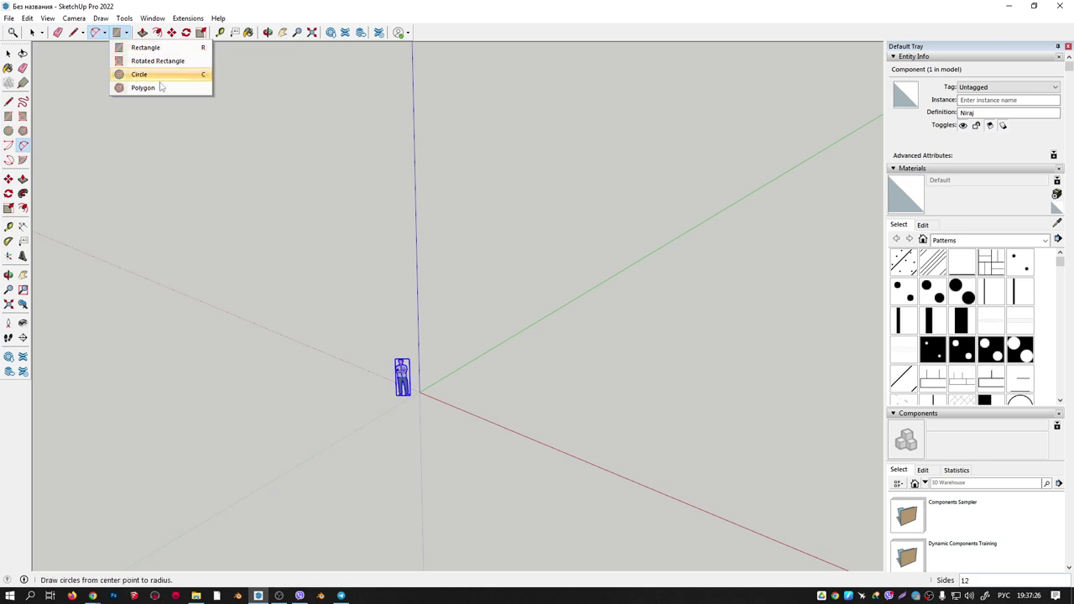
click(157, 33)
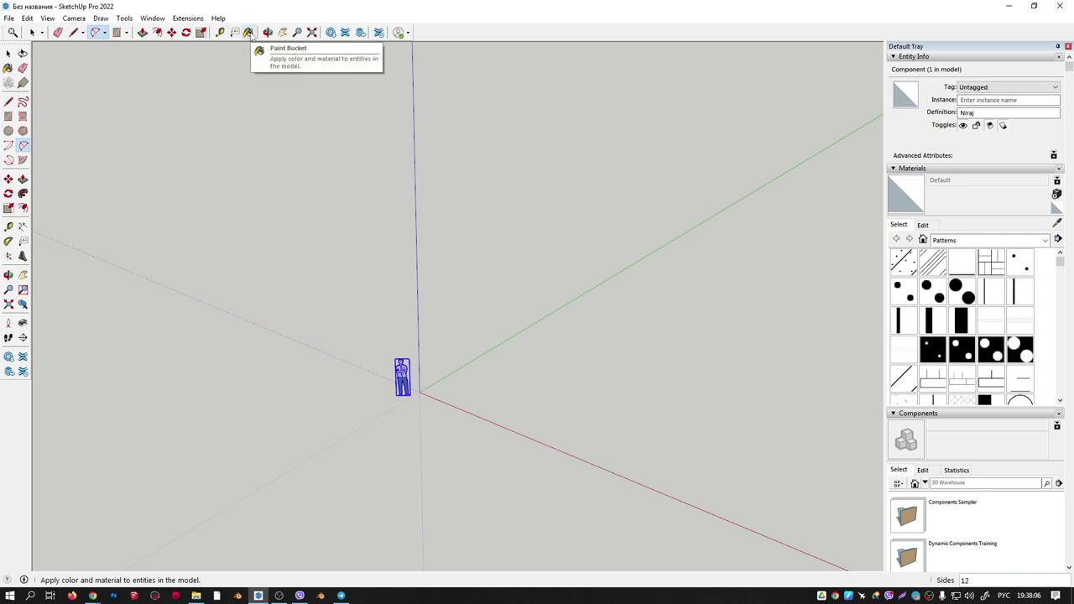
Collapse the Entity Info, Materials, Components, Scenes, Instructor and Outliner panels.
click(894, 57)
click(894, 67)
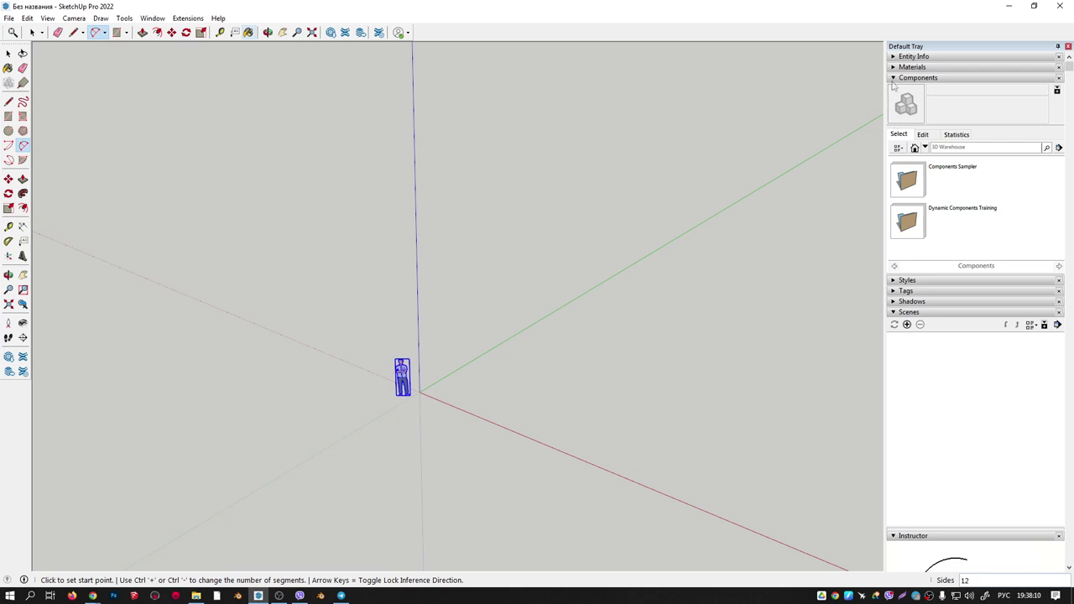
click(893, 77)
click(893, 120)
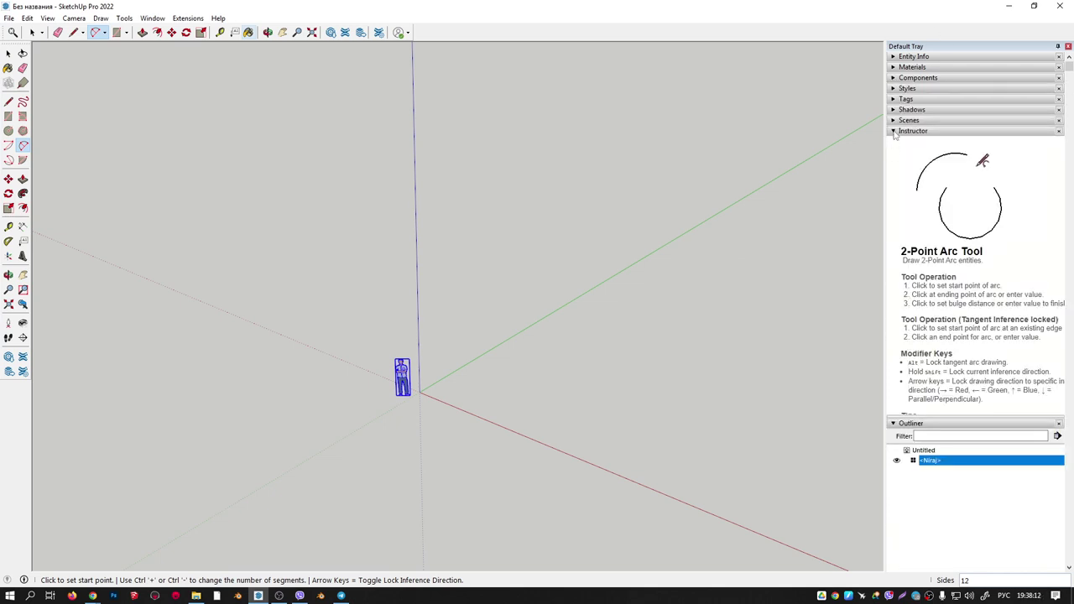
click(894, 131)
click(894, 142)
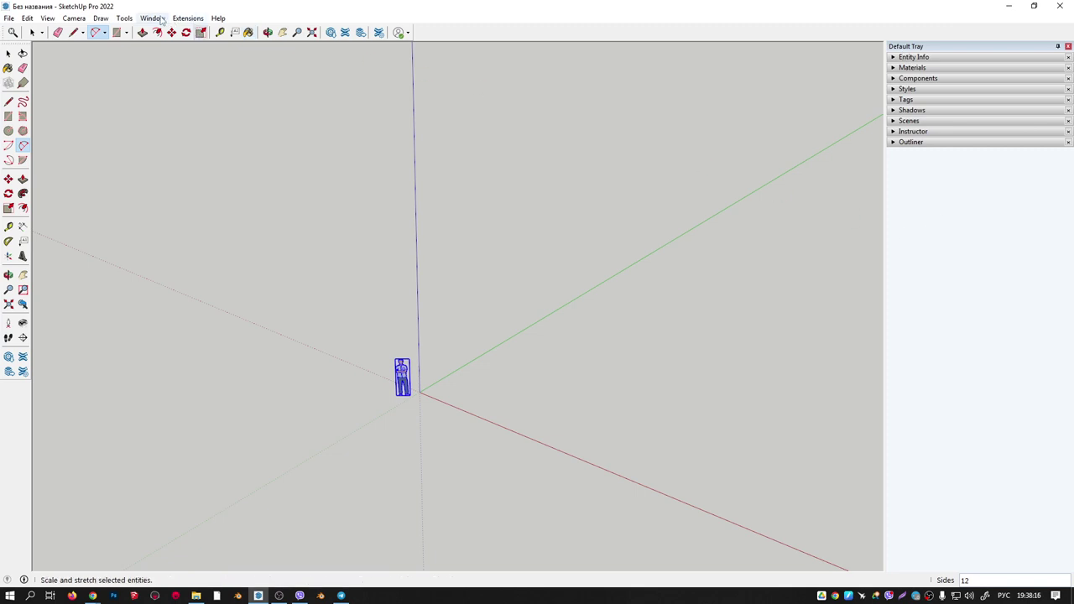
Hide the Default Tray and show it again via Window > Default Tray.
click(188, 18)
mouse_move(152, 18)
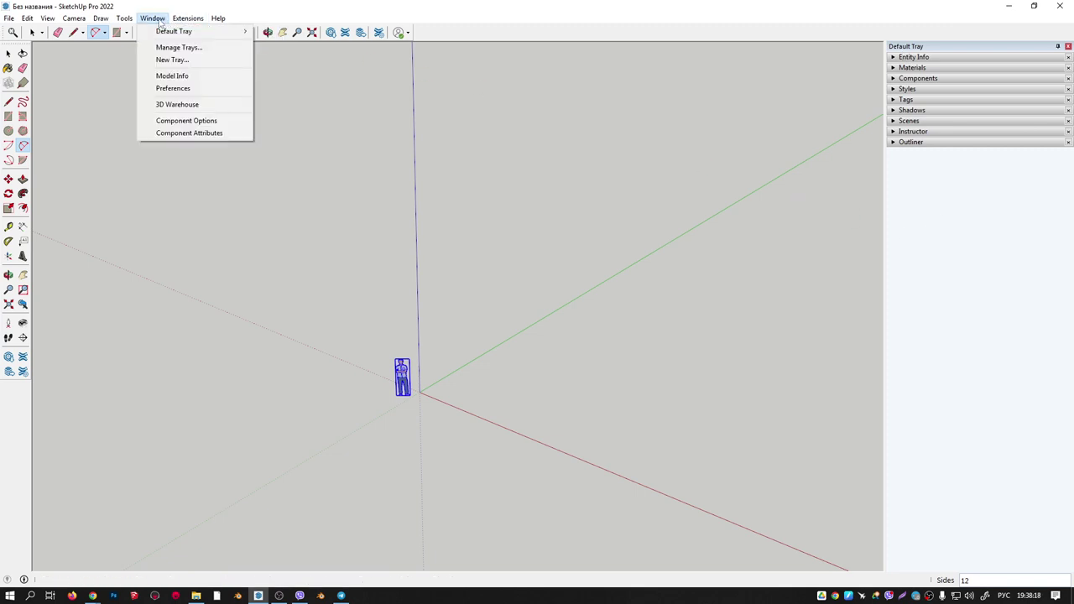
click(281, 32)
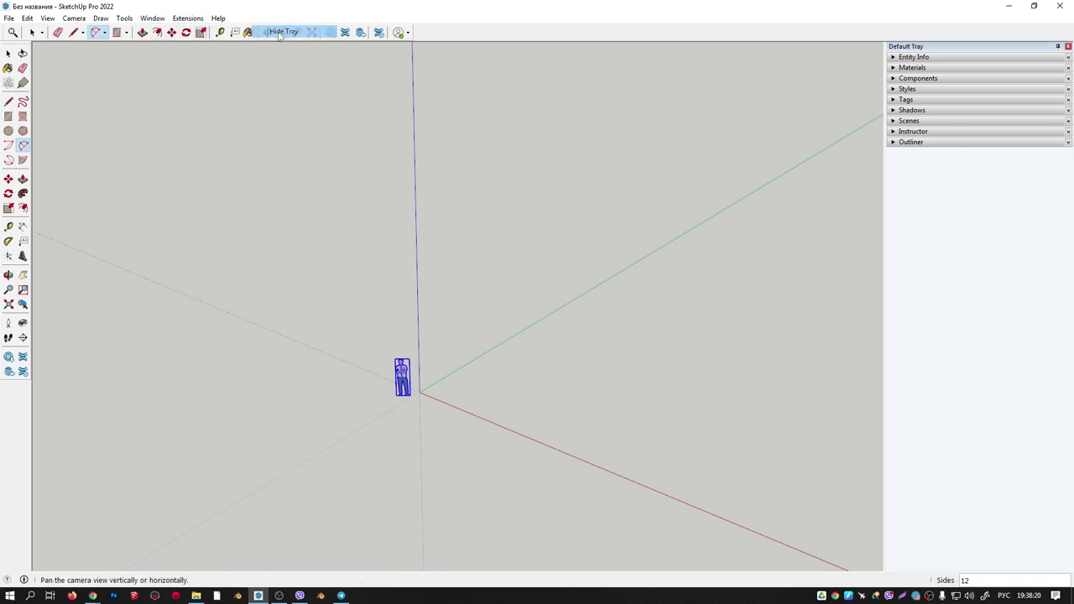
click(153, 19)
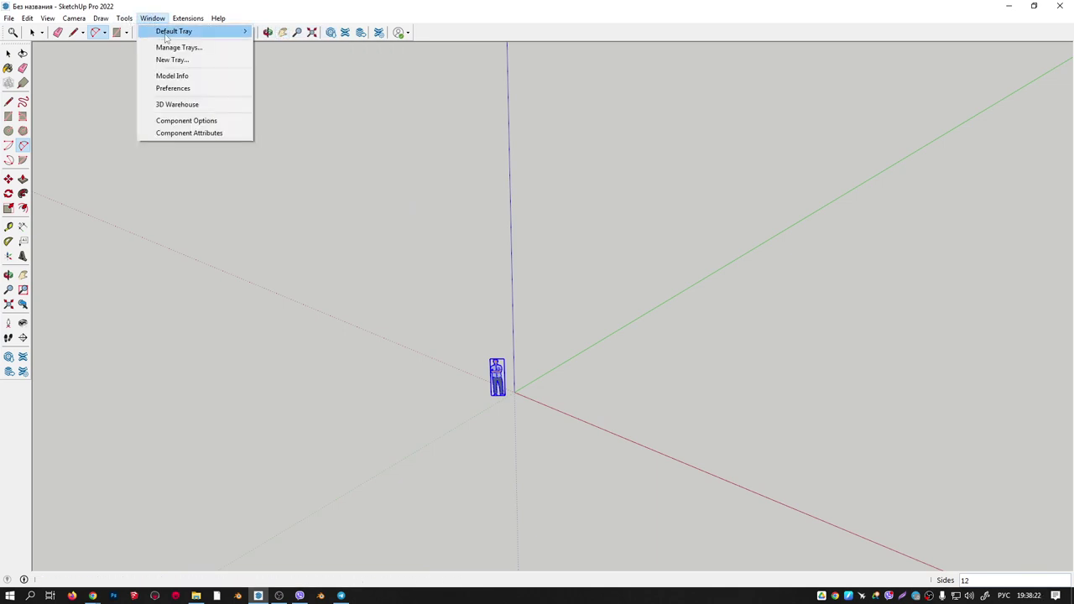
click(281, 32)
click(153, 18)
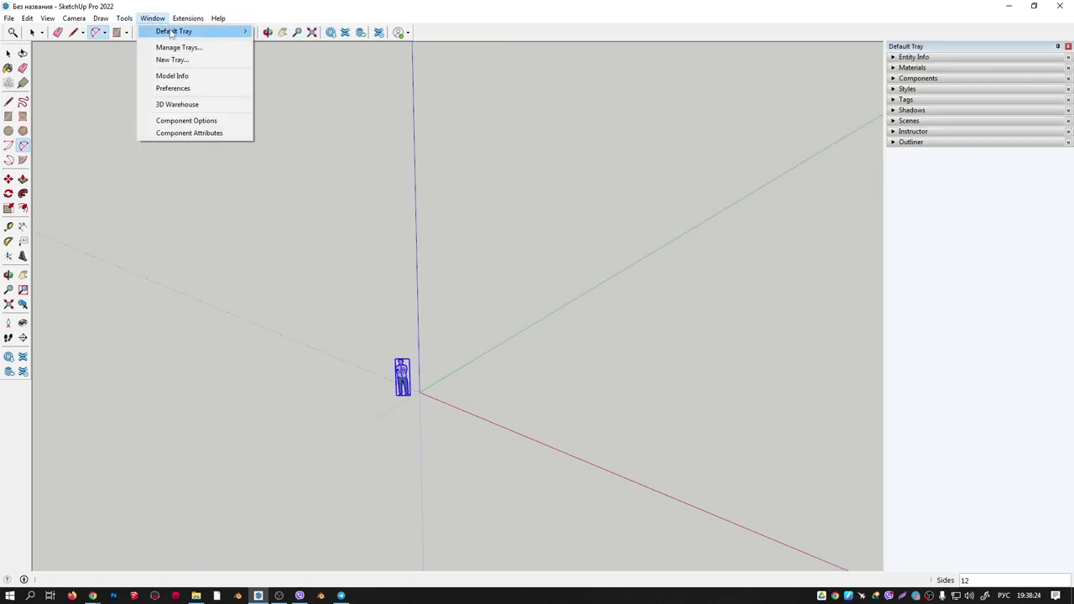
mouse_move(173, 31)
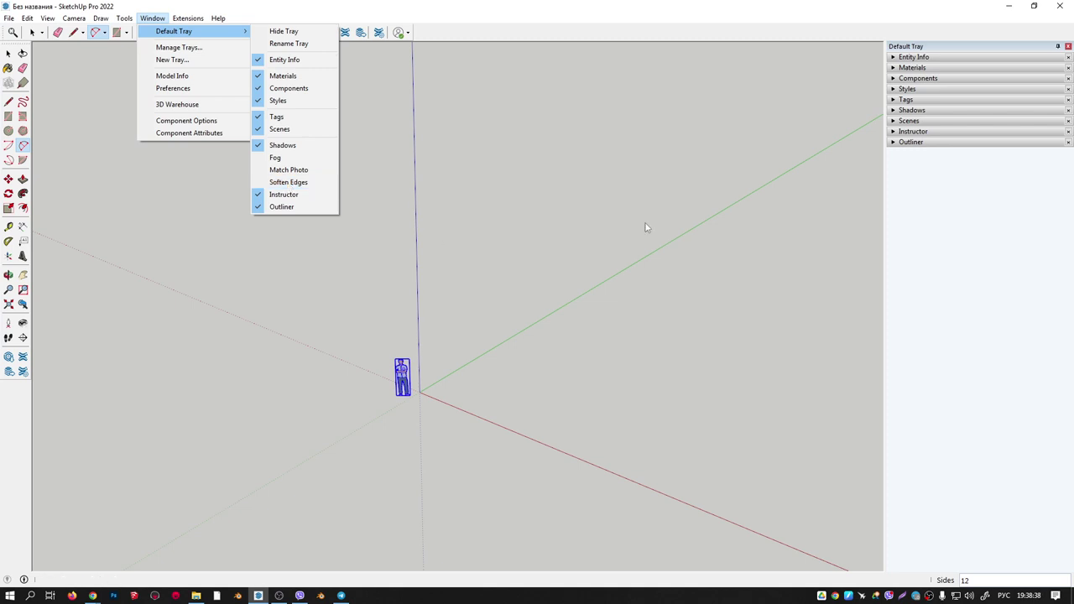
Deselect the scale figure and cancel a stray arc with Esc.
right_click(526, 147)
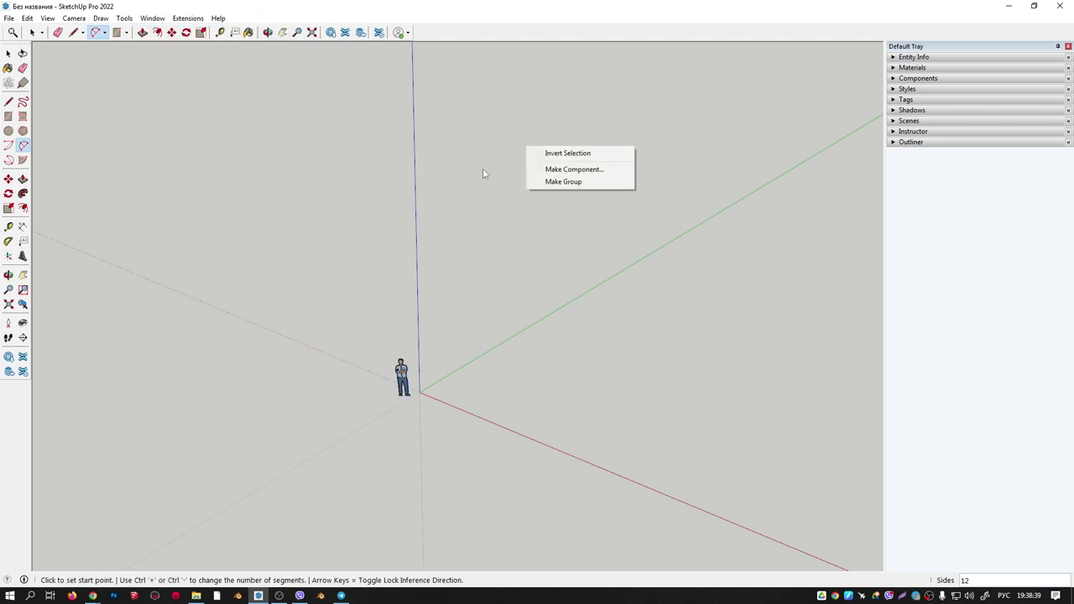
click(71, 60)
key(Escape)
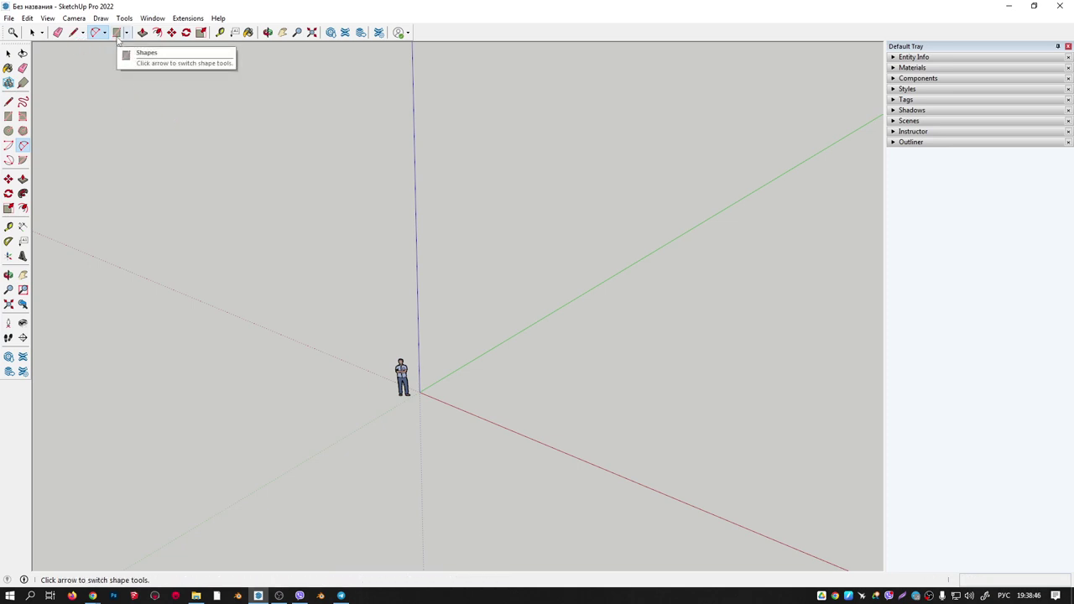
Draw a rectangle face starting at the origin.
click(116, 32)
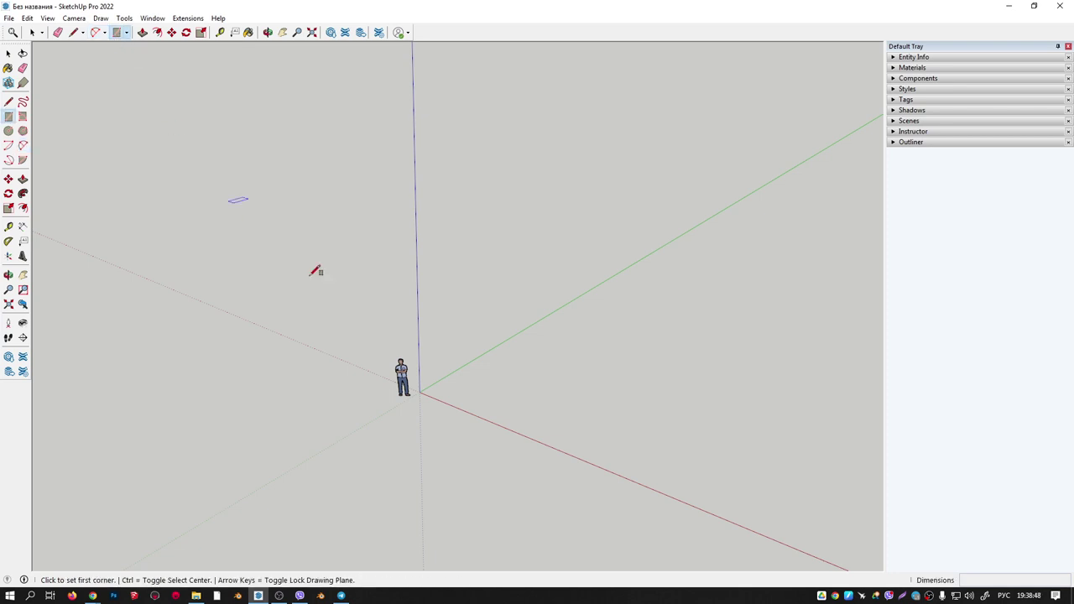
scroll(431, 386, up, 1)
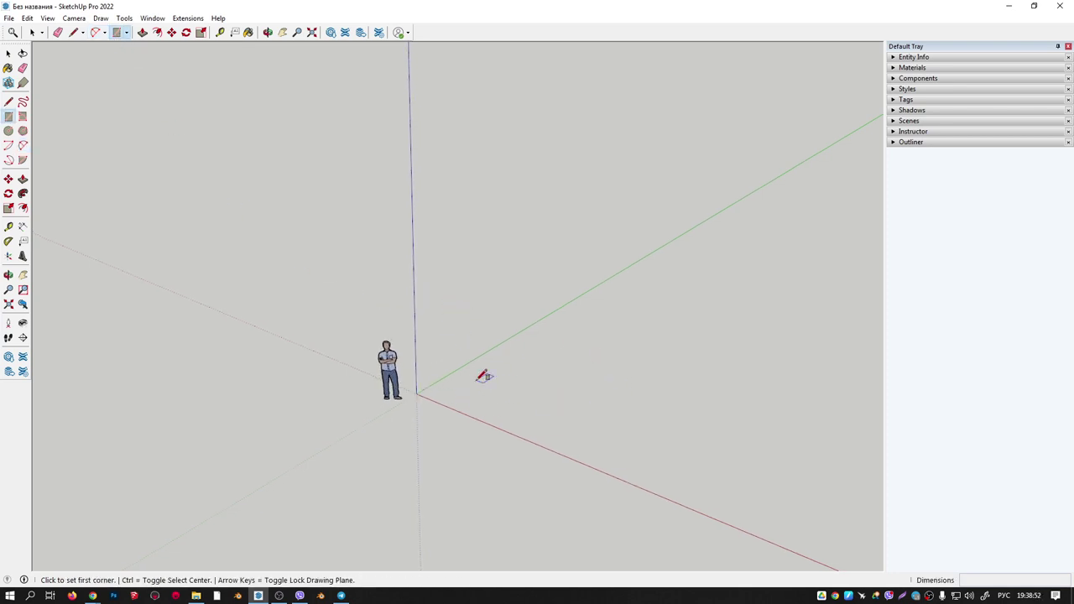
click(416, 393)
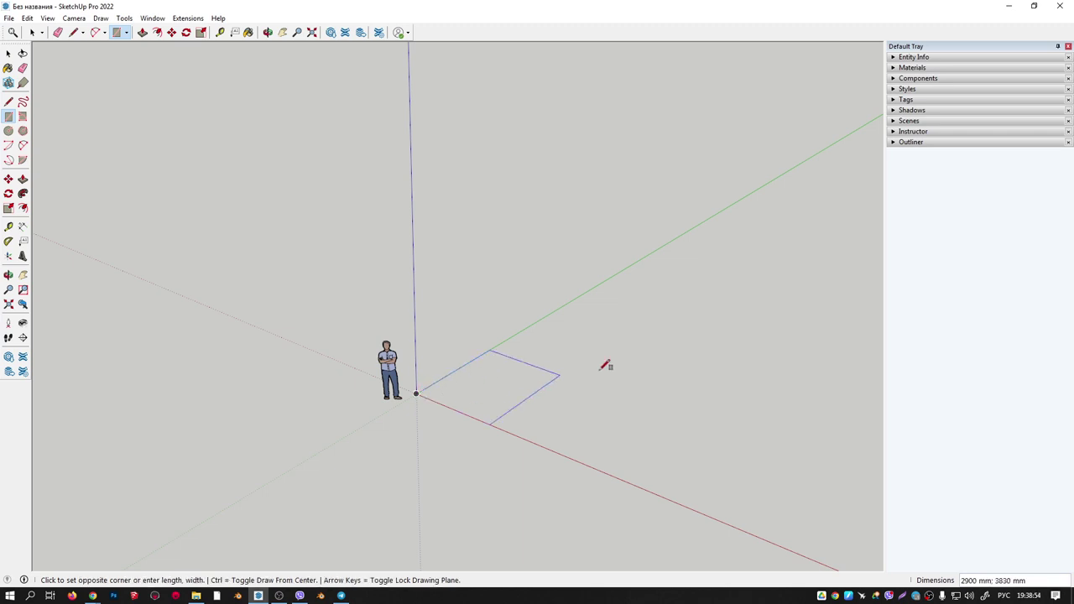
click(638, 363)
mouse_move(487, 331)
middle_down()
mouse_move(488, 384)
mouse_move(412, 302)
mouse_move(453, 366)
mouse_move(495, 385)
middle_up()
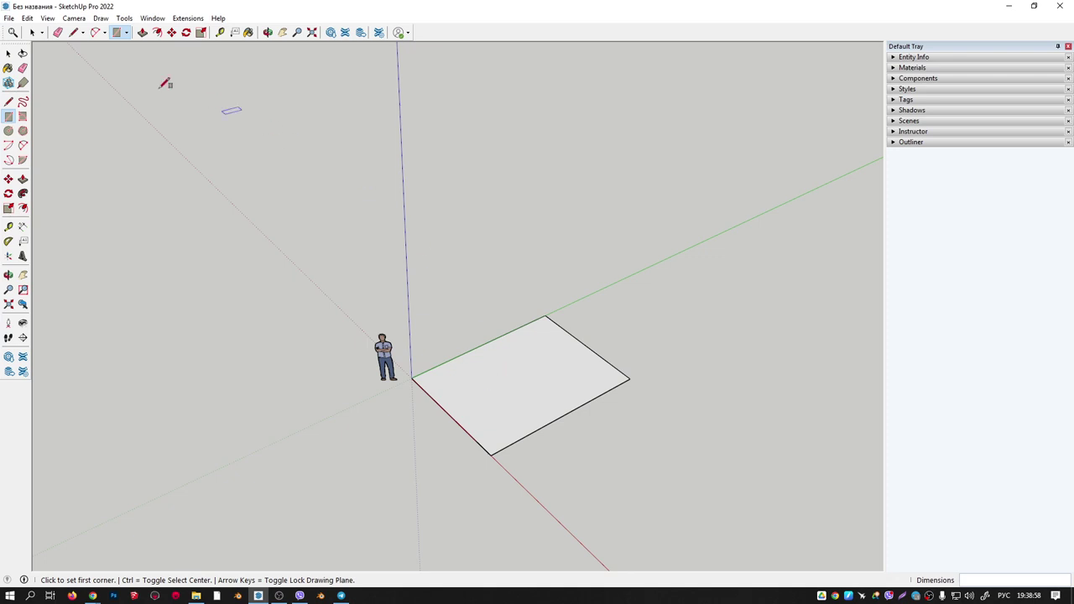
Select the rectangle's face and delete it, leaving only the edges.
click(31, 32)
scroll(500, 368, up, 2)
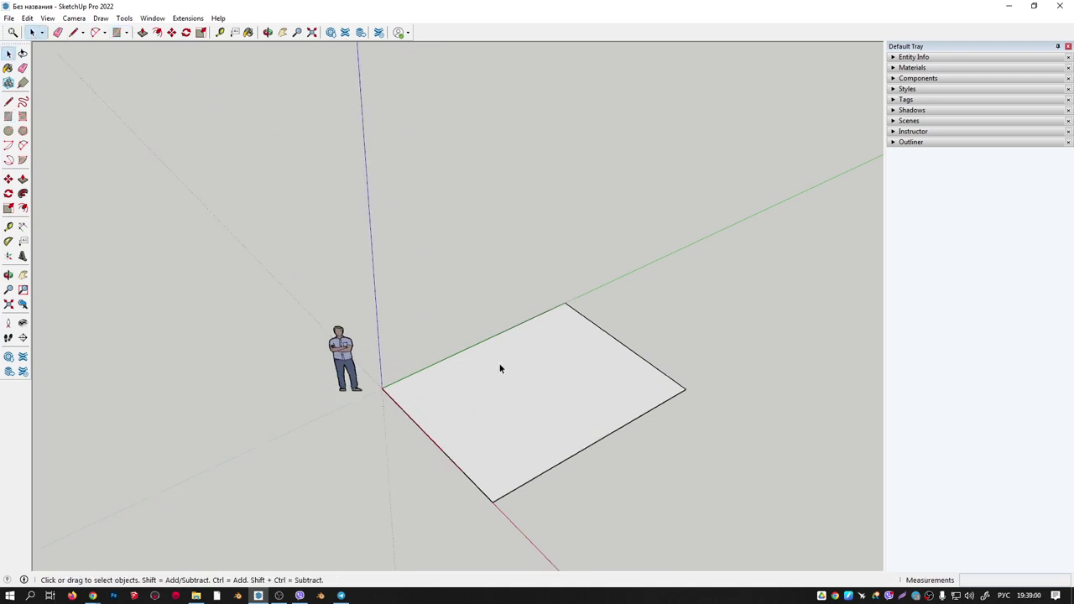
click(514, 368)
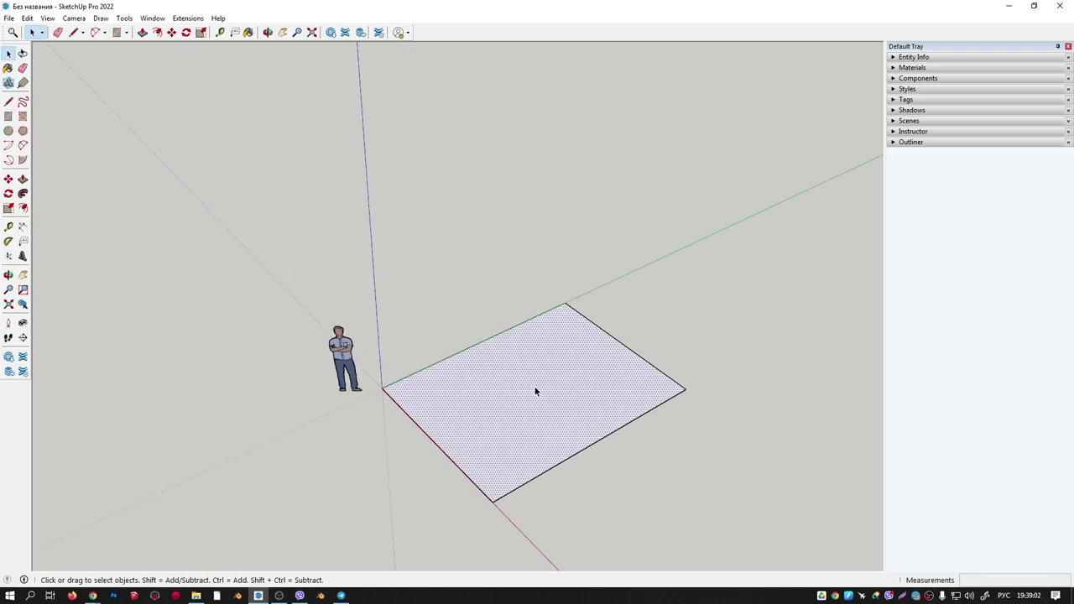
middle_drag(503, 386, 566, 391)
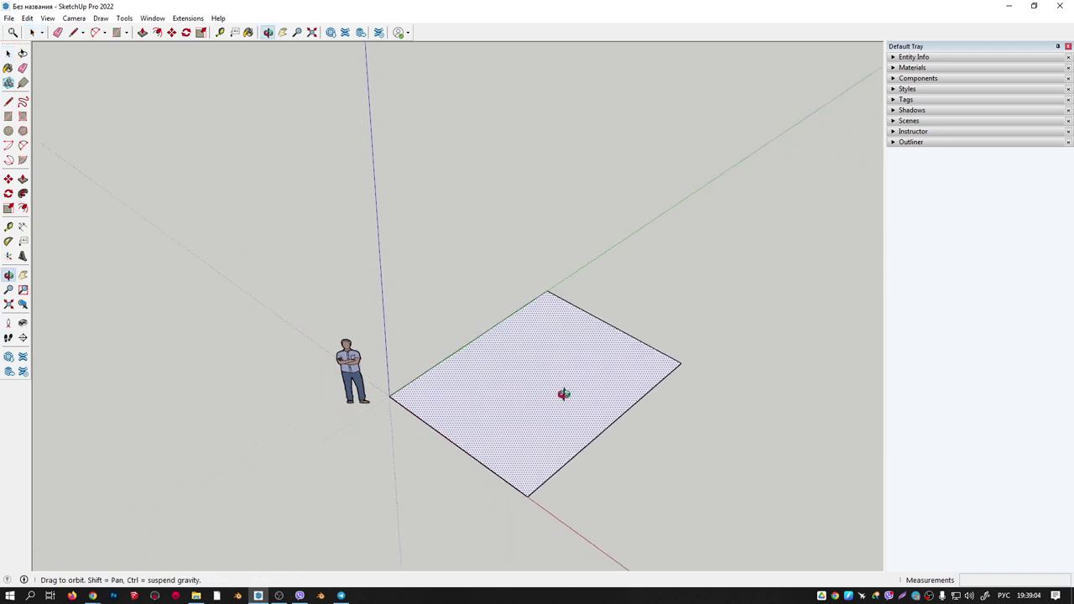
key(Delete)
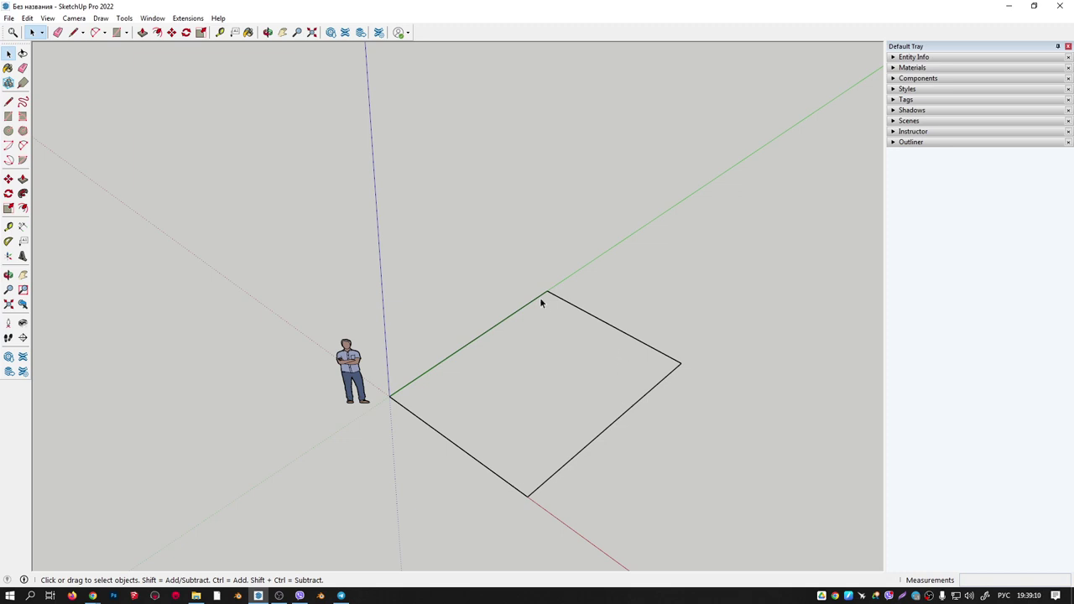
Retrace one edge with Line to restore the face, then double-click to select face and edges.
key(l)
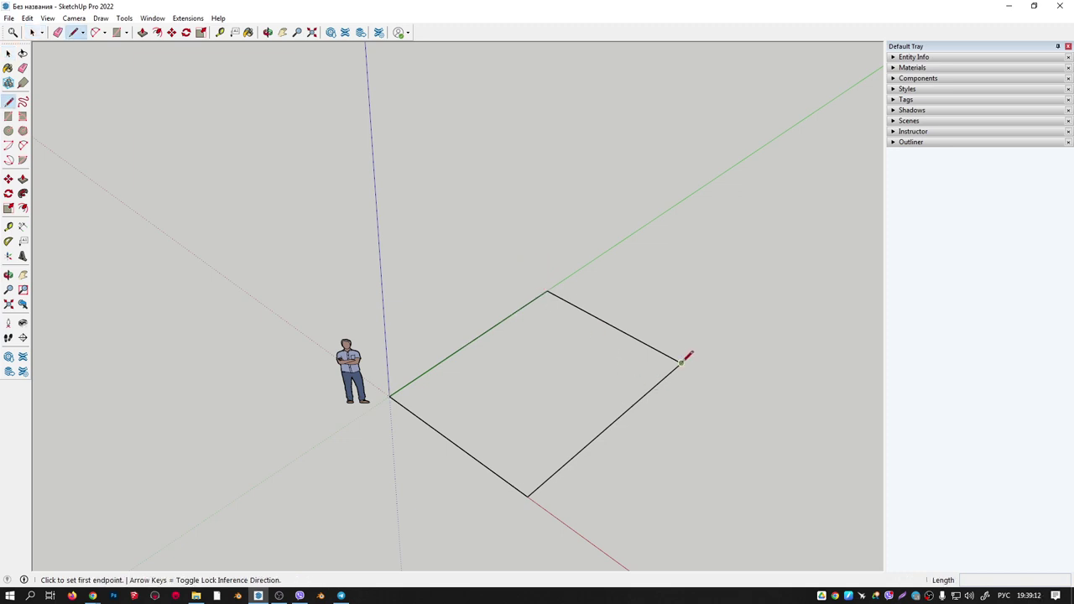
click(681, 363)
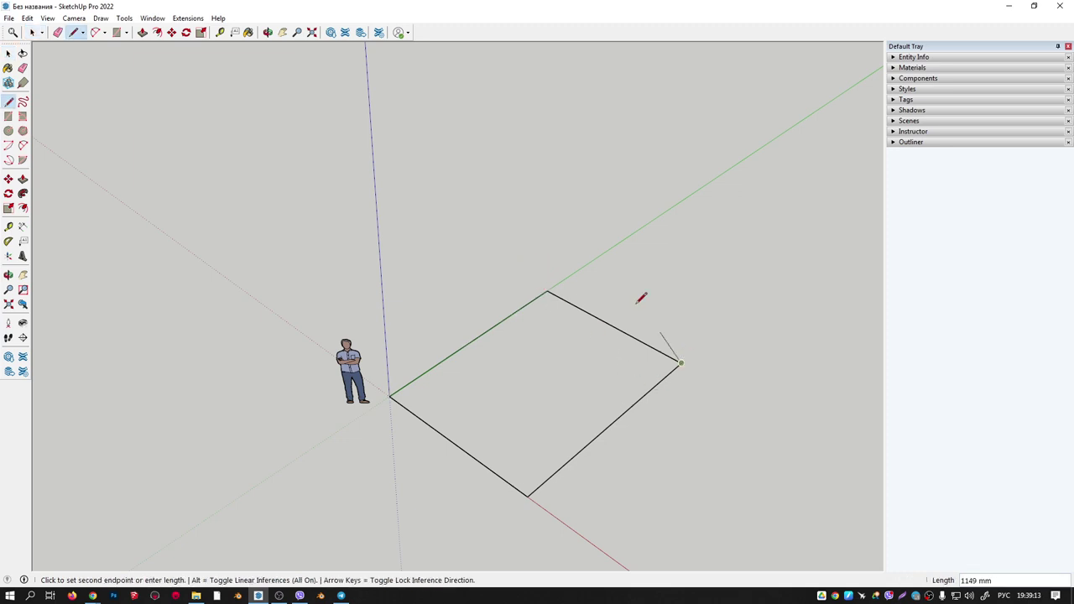
click(547, 290)
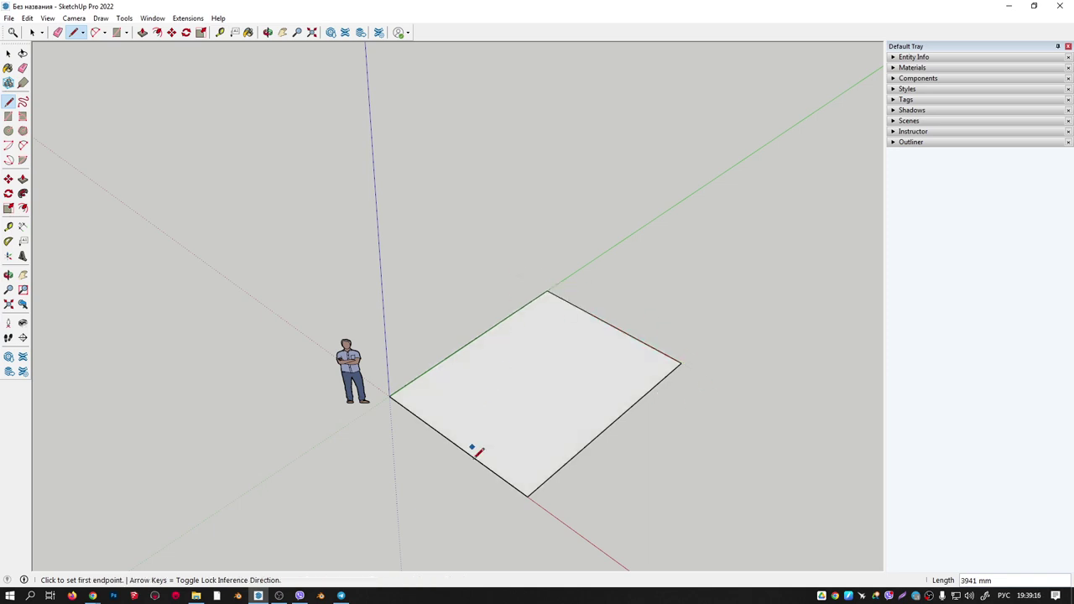
key(space)
click(529, 389)
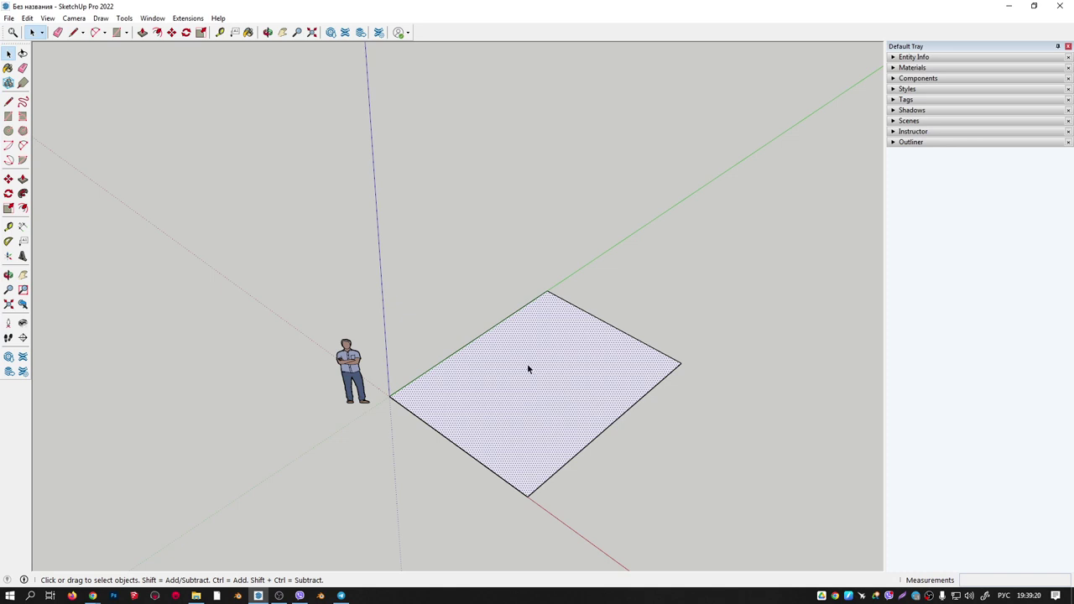
double_click(528, 367)
mouse_move(681, 409)
middle_down()
mouse_move(575, 381)
mouse_move(588, 433)
middle_up()
scroll(576, 381, down, 2)
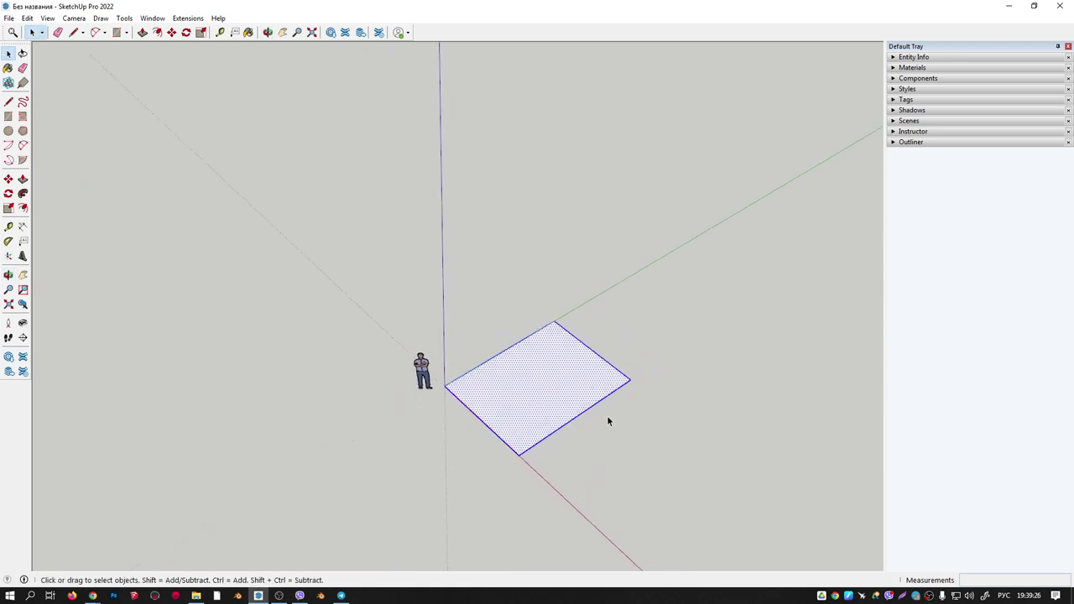
Draw a second rectangle overlapping the first one.
key(r)
click(631, 329)
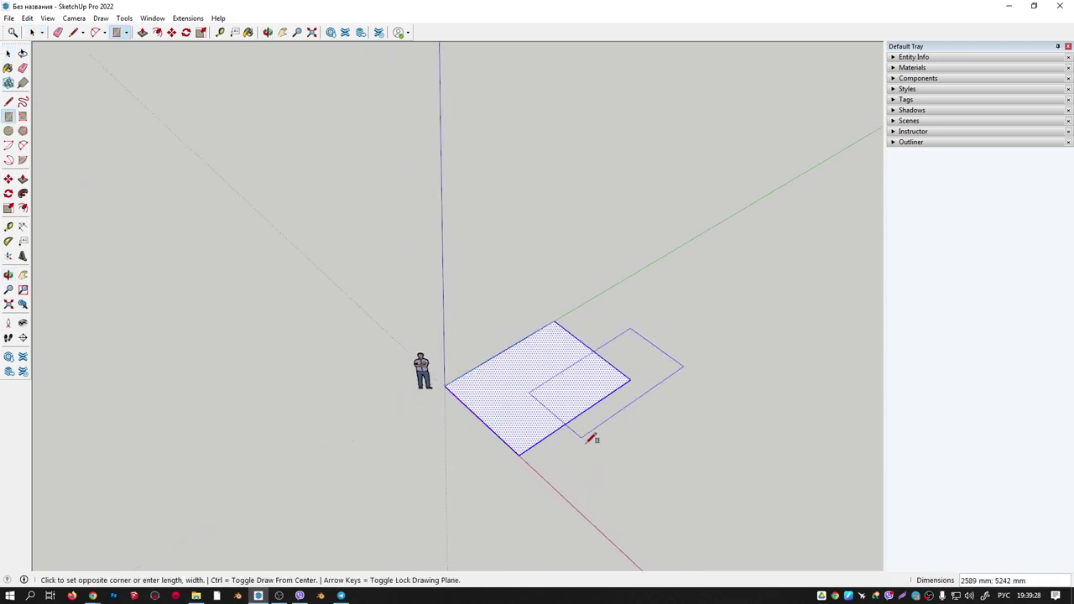
click(652, 474)
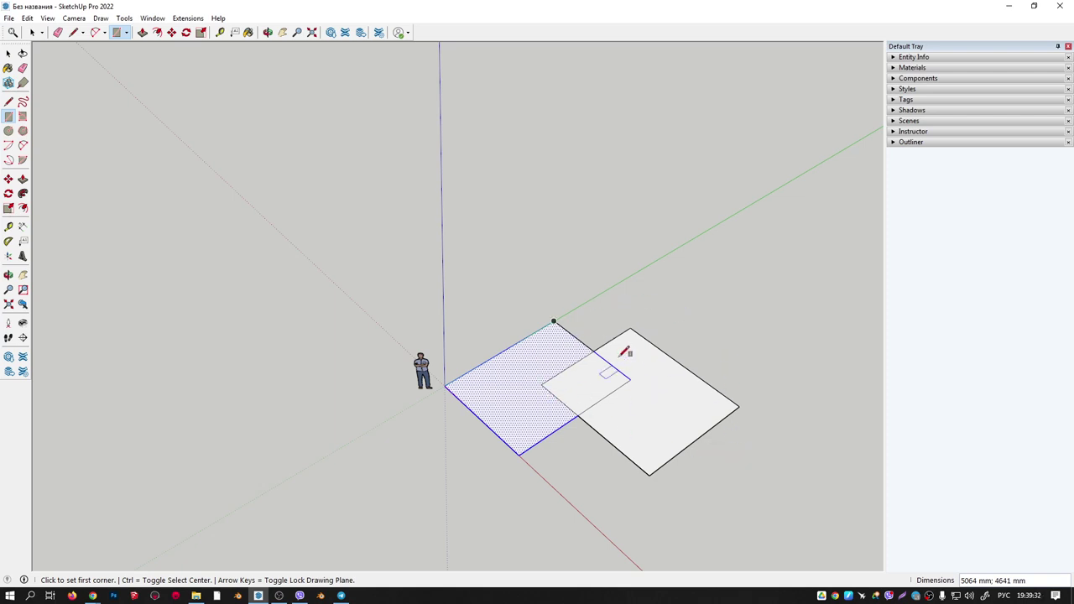
middle_drag(626, 350, 652, 327)
scroll(568, 384, up, 2)
scroll(568, 384, up, 1)
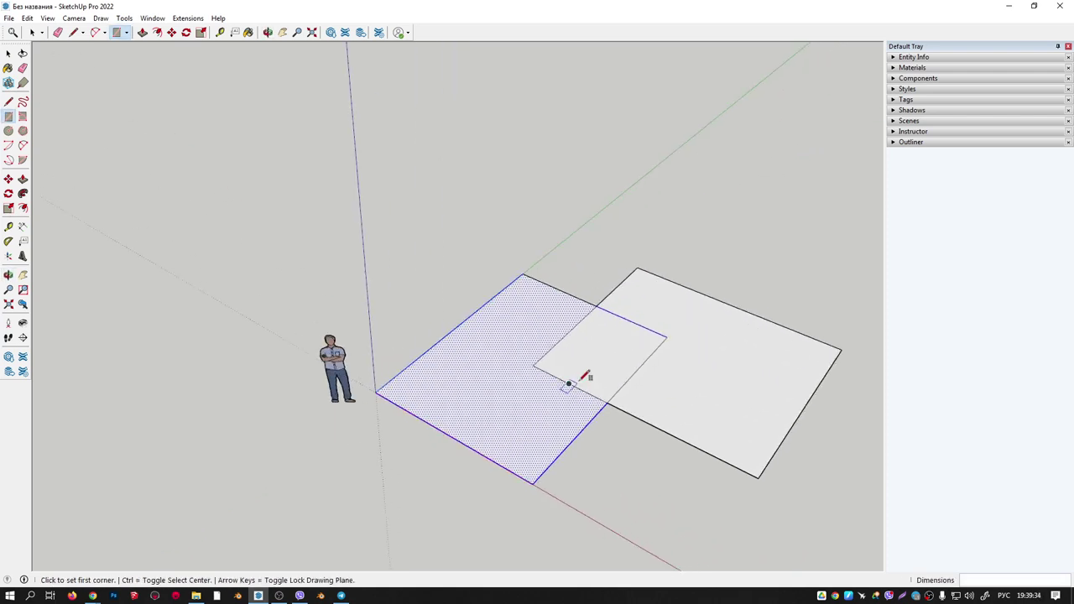
Select the overlapping square region and the split faces of the rectangles.
key(space)
click(588, 357)
click(695, 353)
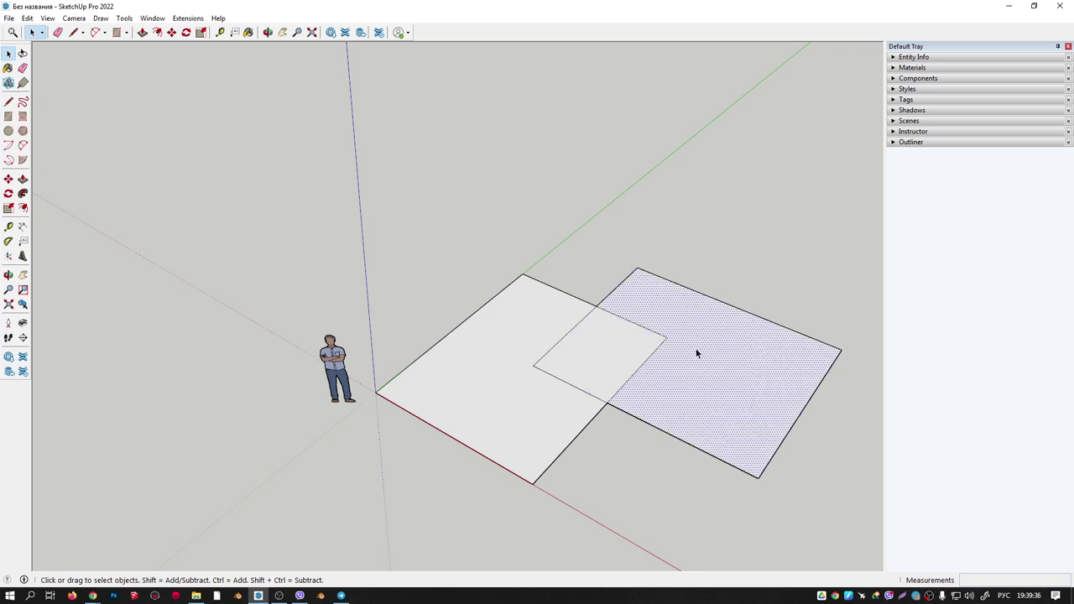
click(611, 356)
click(520, 353)
click(589, 365)
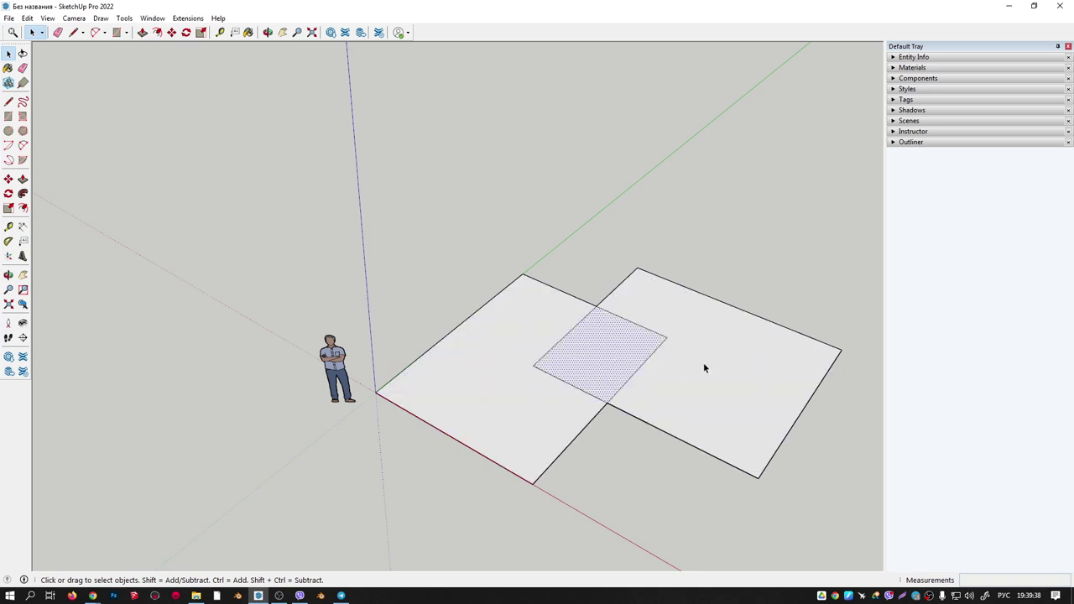
click(703, 363)
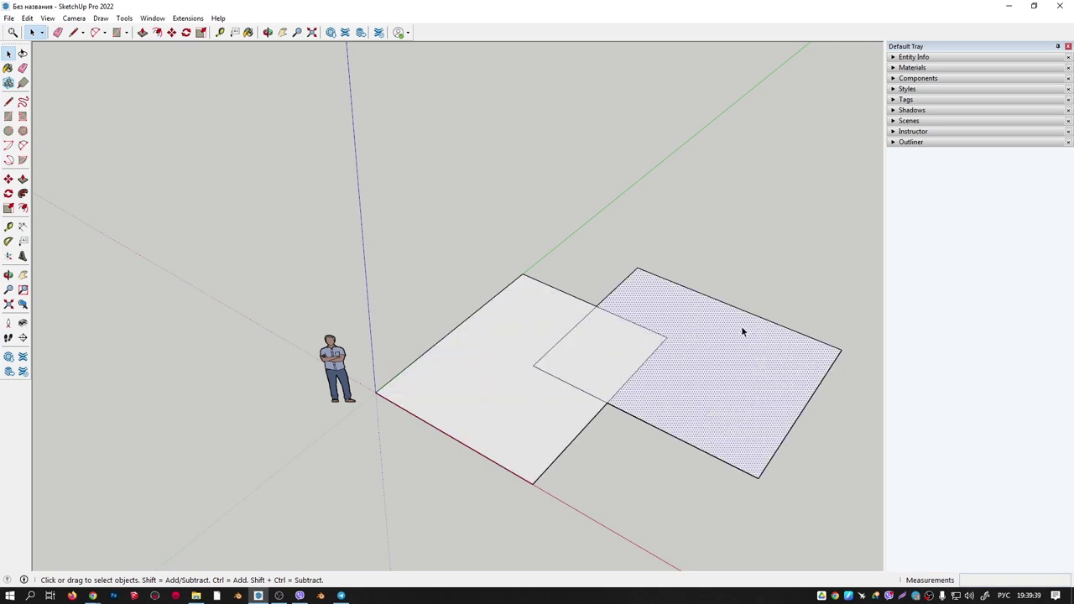
Split the second rectangle's face with a line from its lower edge to its upper edge.
key(l)
click(679, 438)
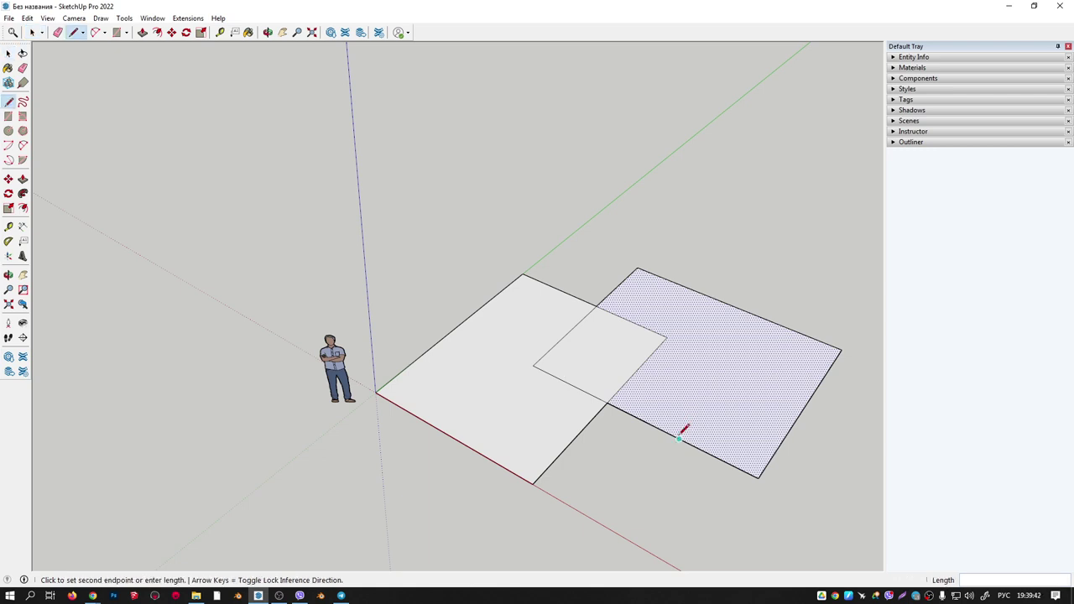
click(770, 320)
key(space)
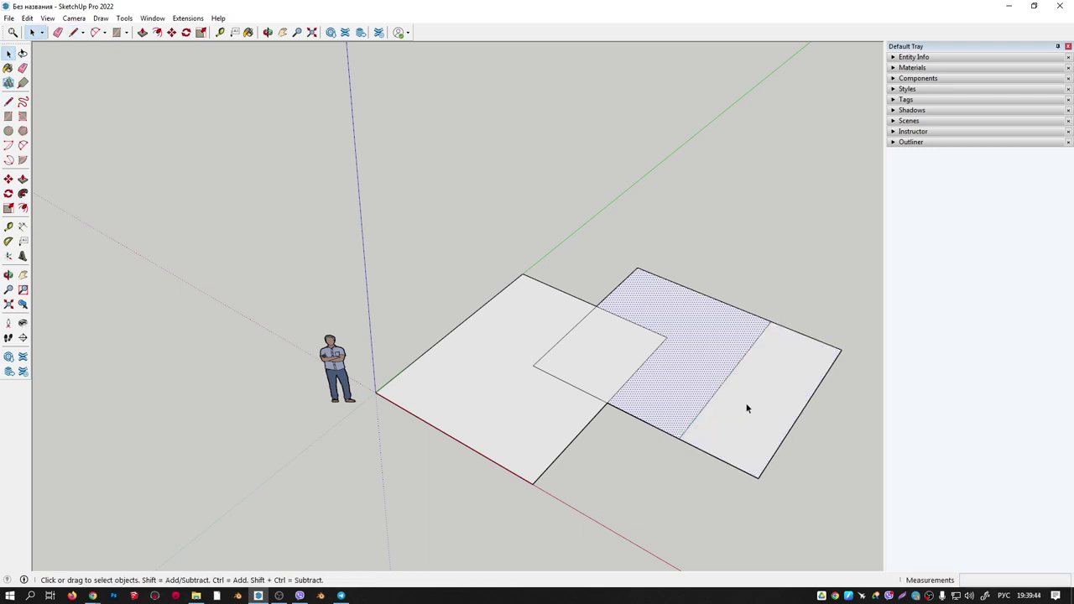
Move the split-off right strip and set it back in its original place.
click(747, 409)
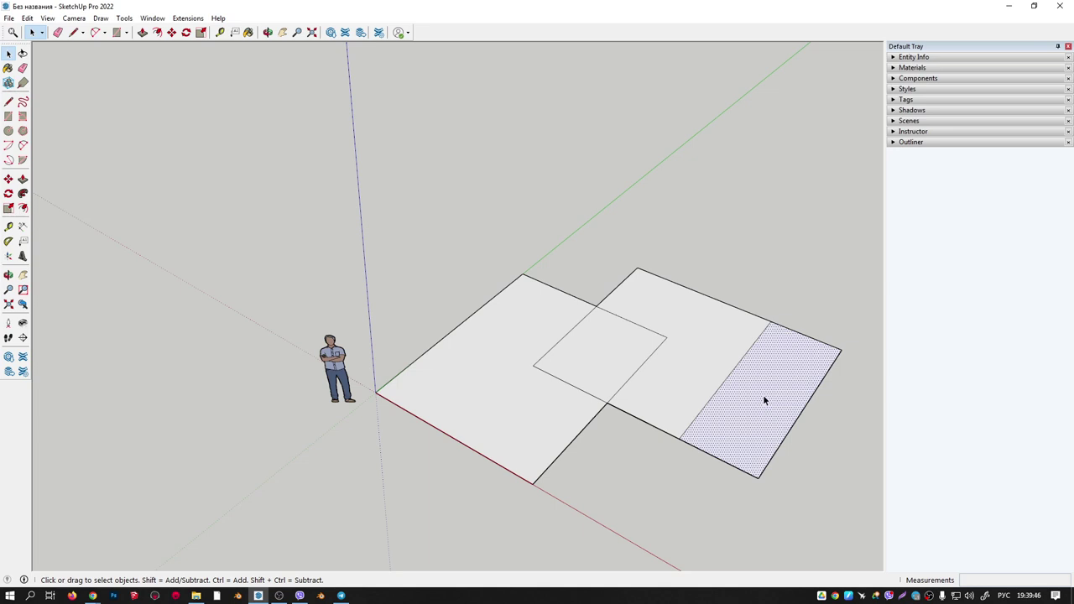
key(m)
click(763, 400)
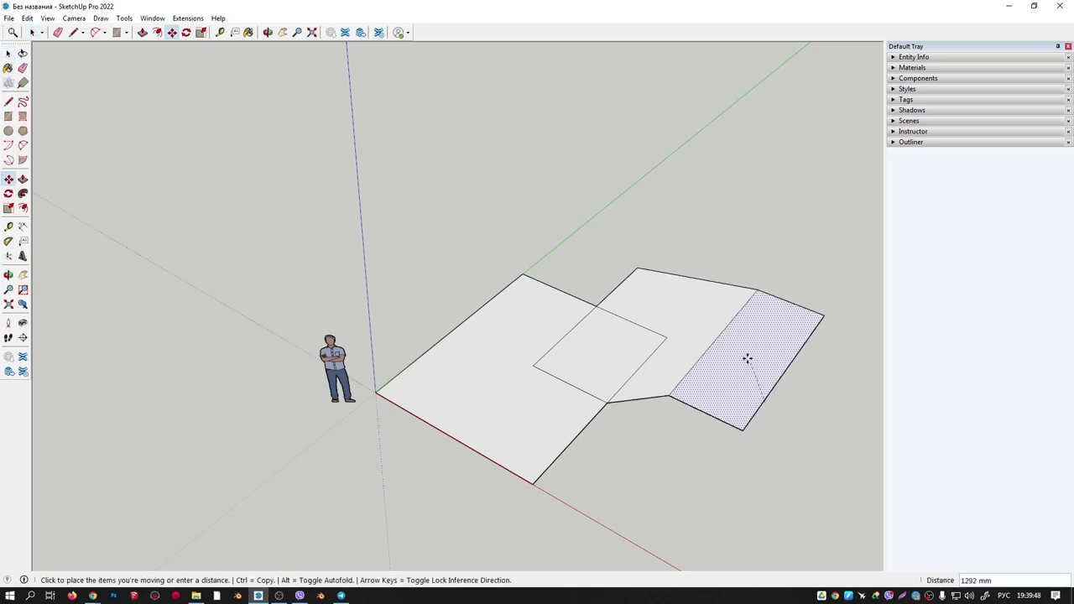
click(755, 400)
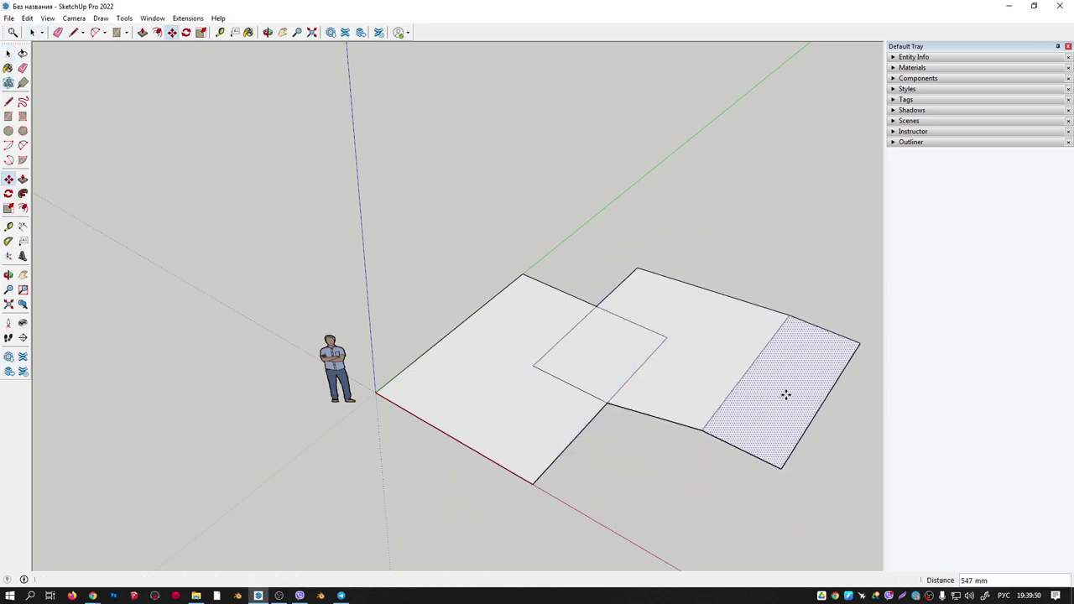
scroll(675, 382, down, 2)
shift+middle_drag(688, 403, 596, 412)
Delete the human scale figure.
key(space)
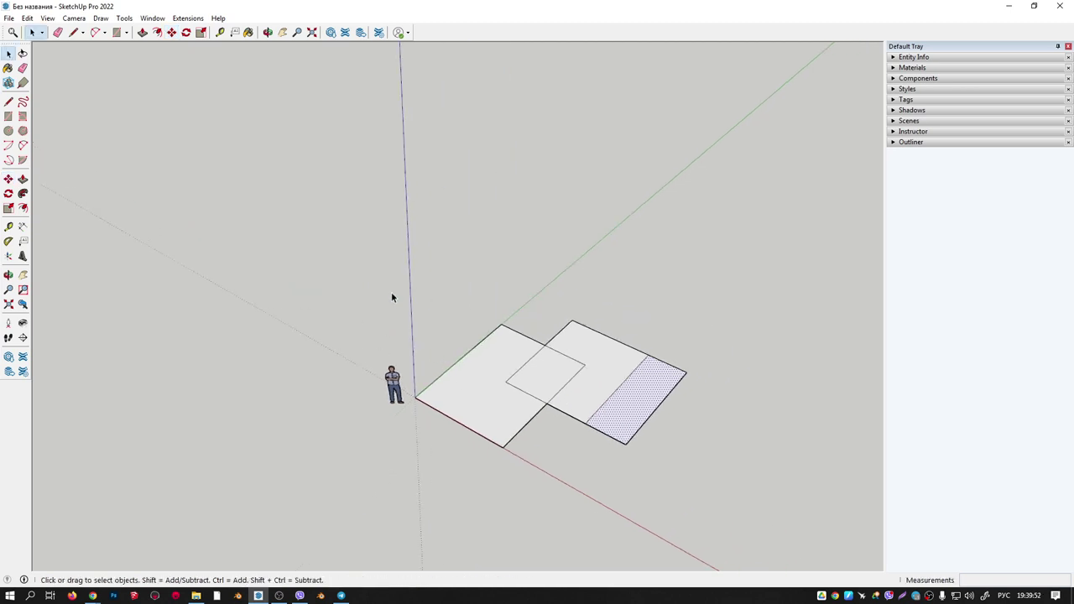
click(393, 385)
key(Delete)
Box-select all the rectangle geometry and delete it, leaving only the axes.
mouse_move(347, 232)
mouse_down()
mouse_move(685, 501)
mouse_move(705, 502)
mouse_up()
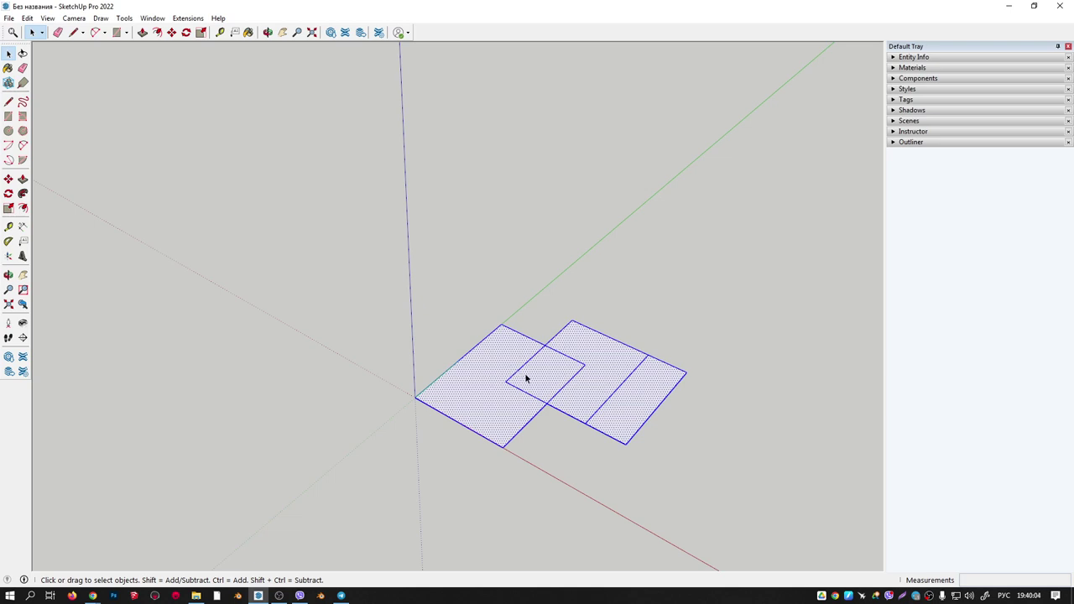
scroll(526, 378, up, 2)
scroll(517, 383, down, 1)
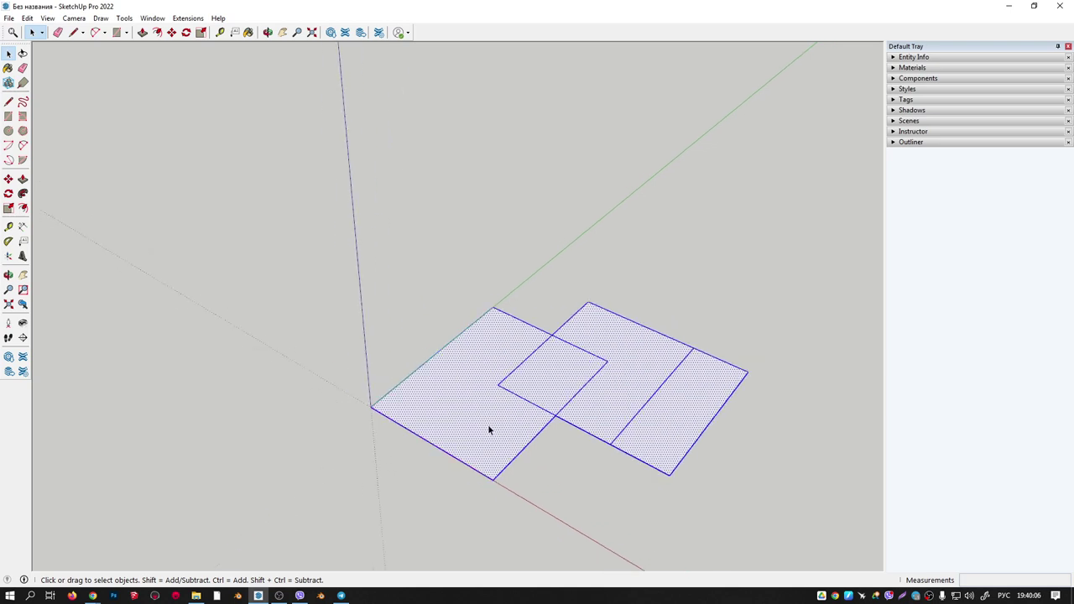
triple_click(701, 419)
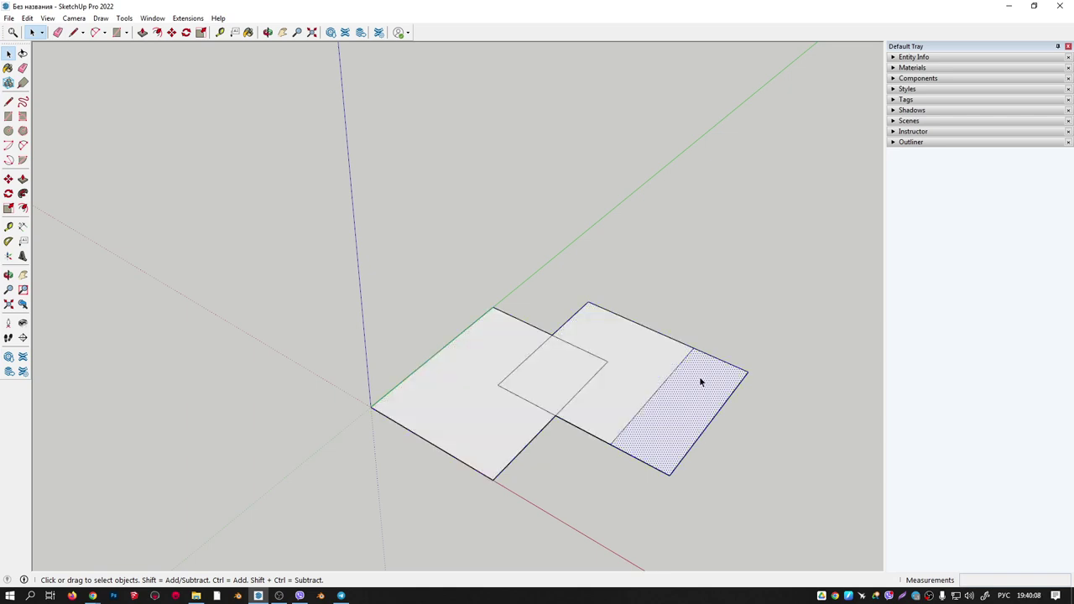
scroll(626, 396, down, 1)
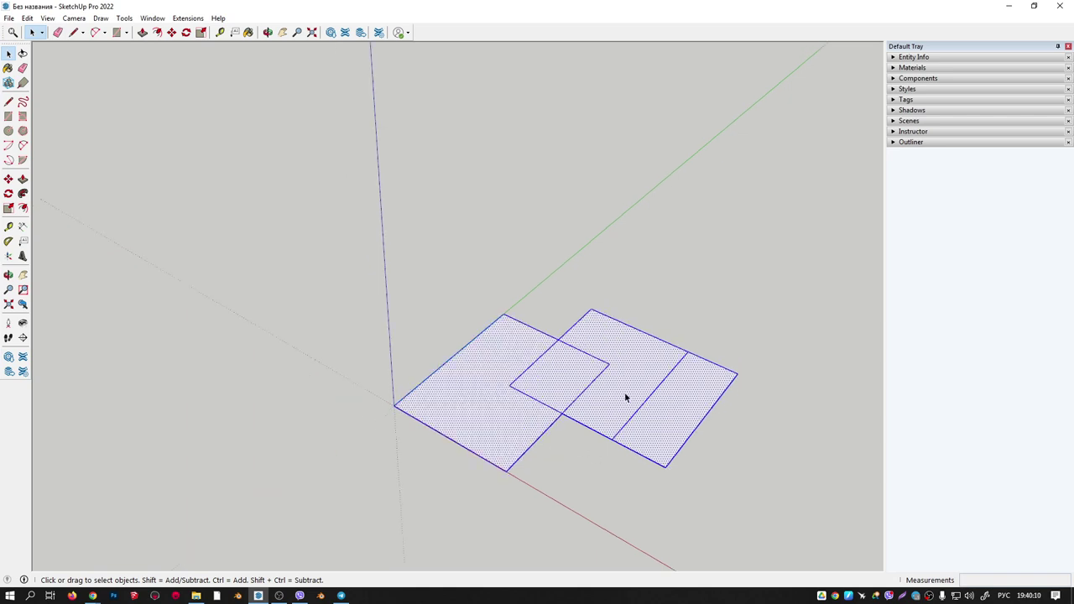
scroll(624, 412, down, 2)
mouse_move(624, 412)
middle_down()
mouse_move(567, 400)
mouse_move(571, 414)
middle_up()
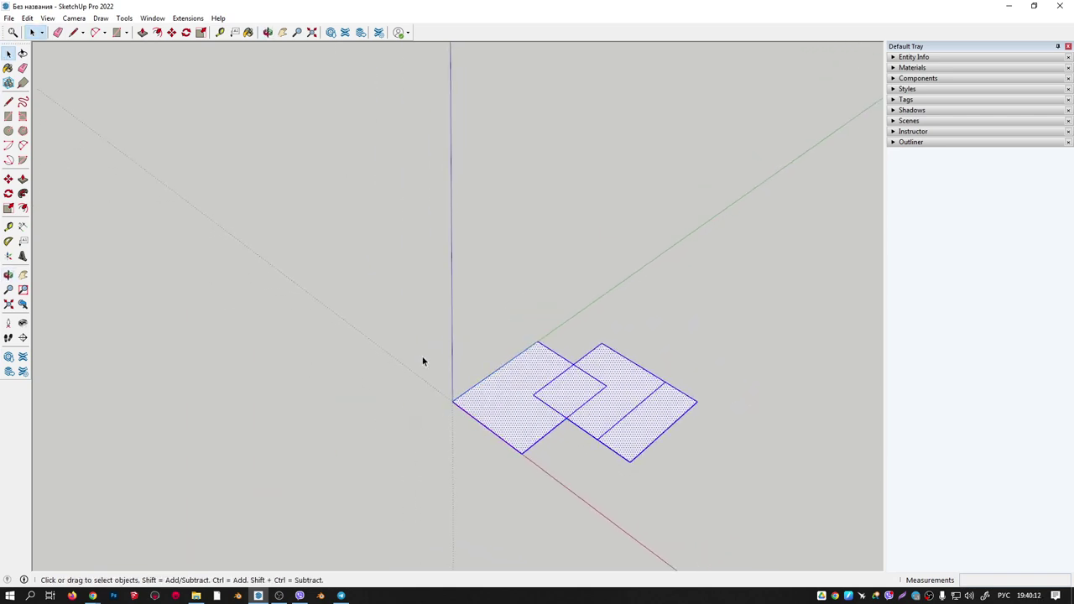
drag(372, 275, 710, 518)
key(Delete)
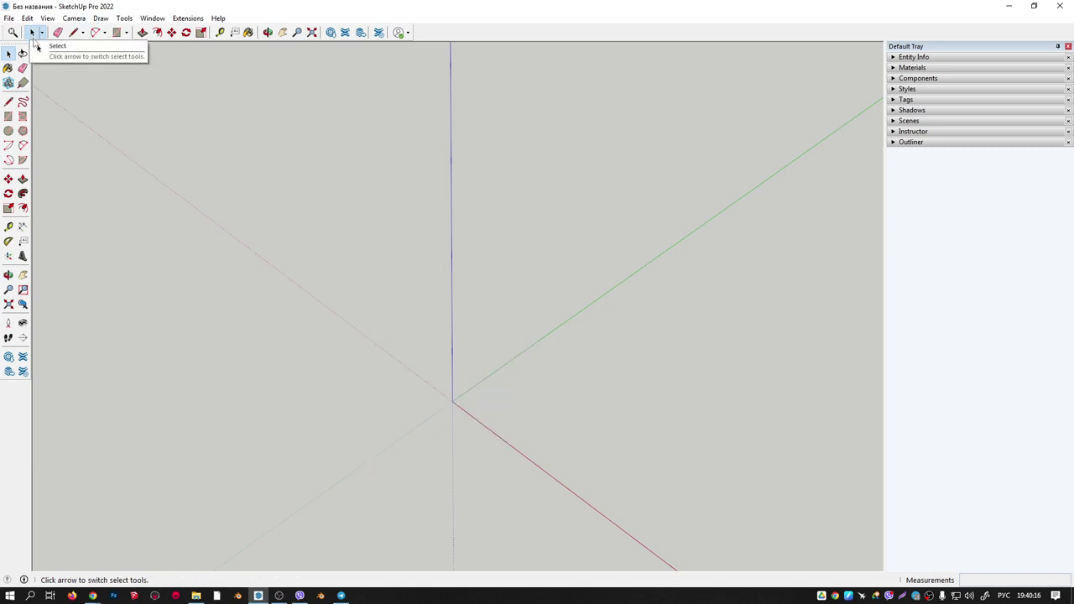
mouse_move(336, 263)
middle_down()
mouse_move(394, 276)
mouse_move(419, 364)
middle_up()
click(116, 31)
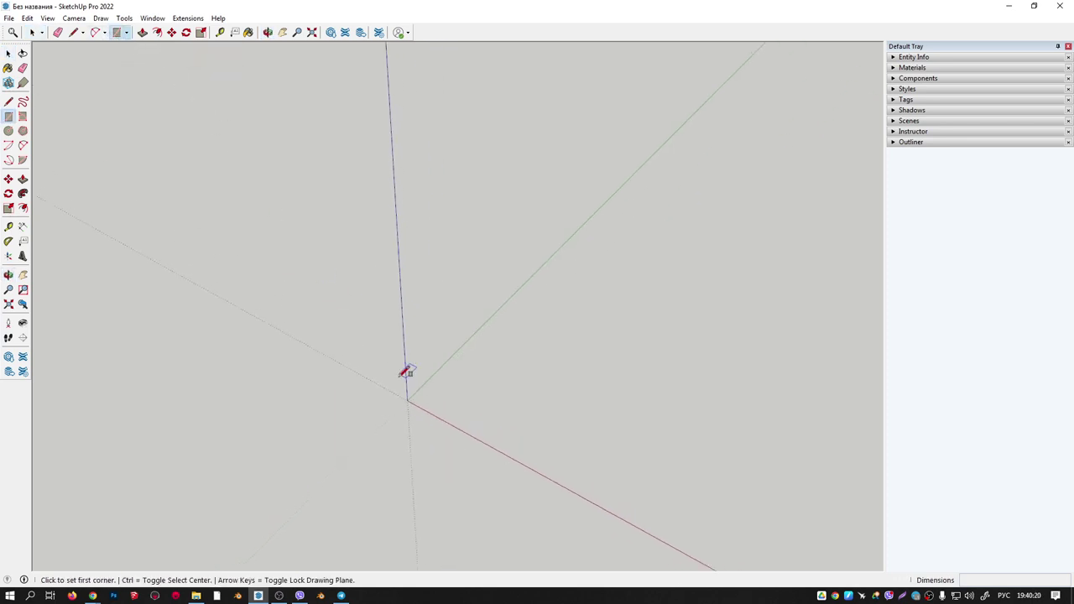
click(406, 400)
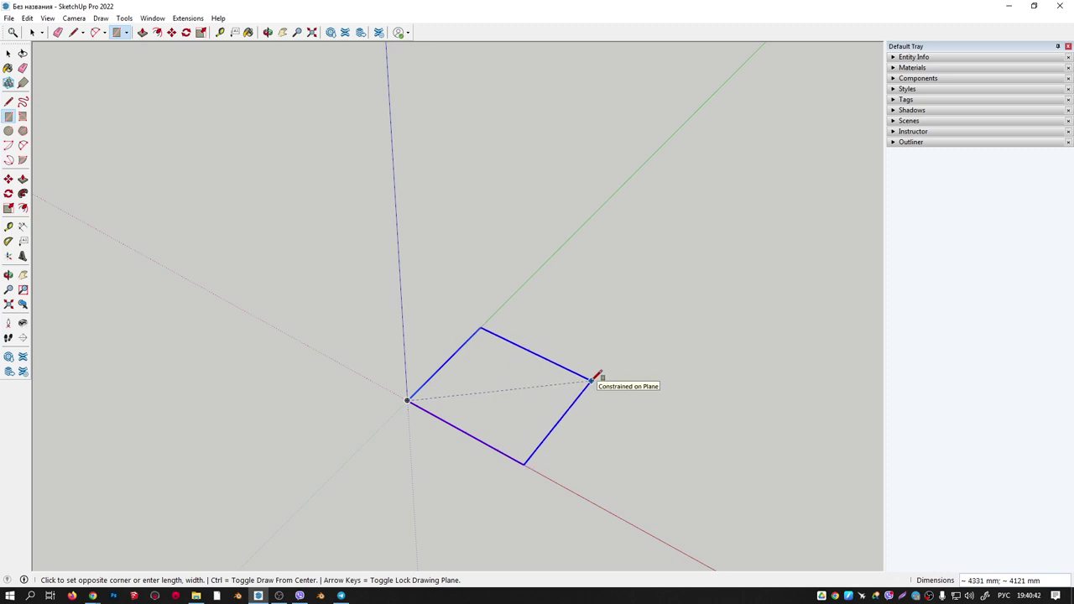
key(Escape)
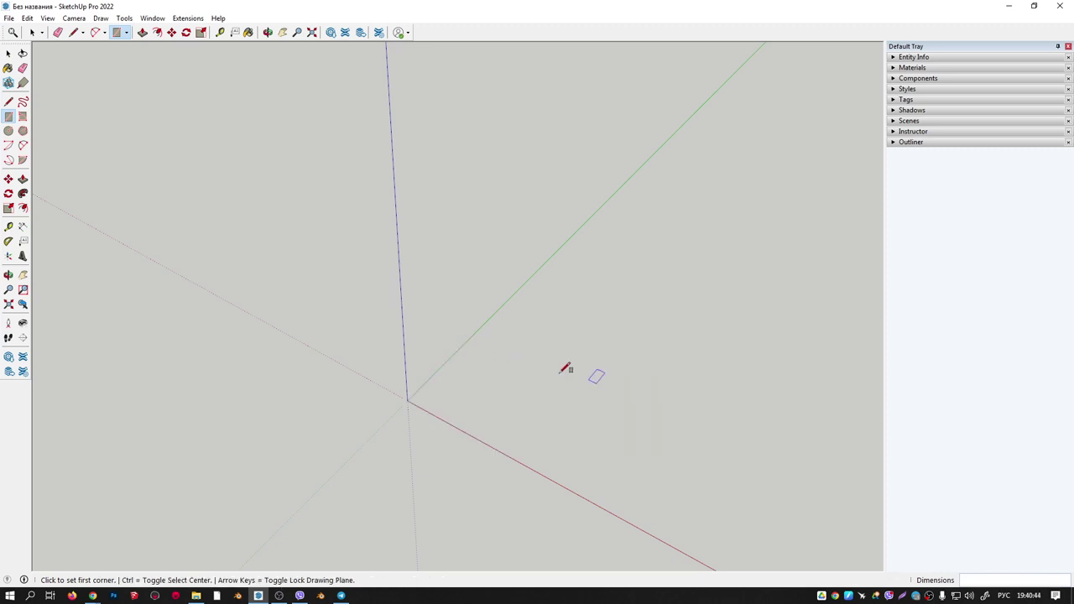
middle_drag(469, 377, 492, 350)
key(l)
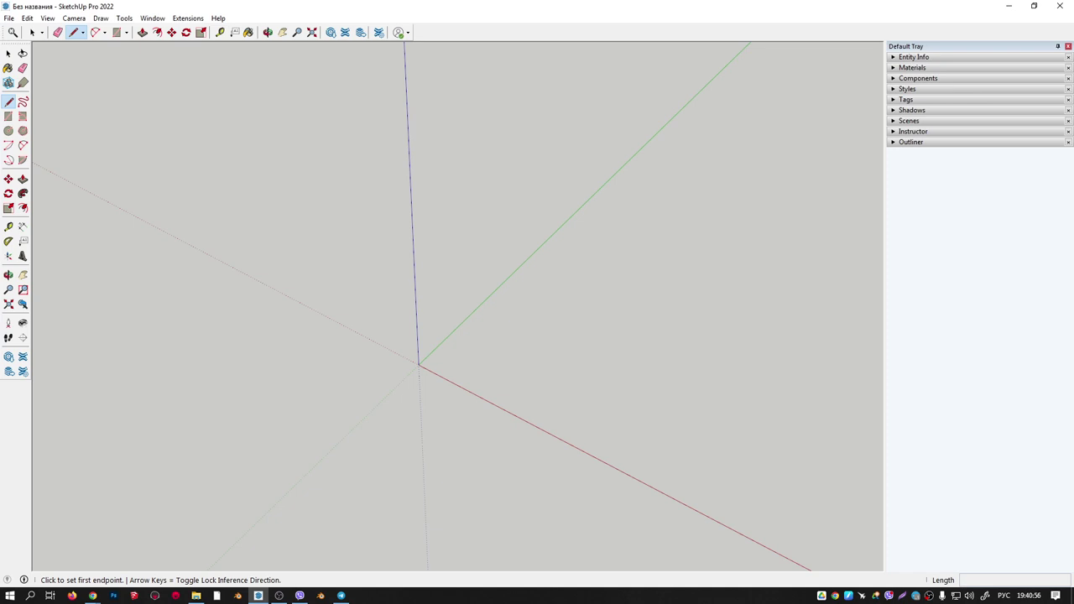
Draw a closed vertical rectangular face starting from the origin.
mouse_move(509, 386)
middle_down()
mouse_move(437, 367)
mouse_move(437, 348)
middle_up()
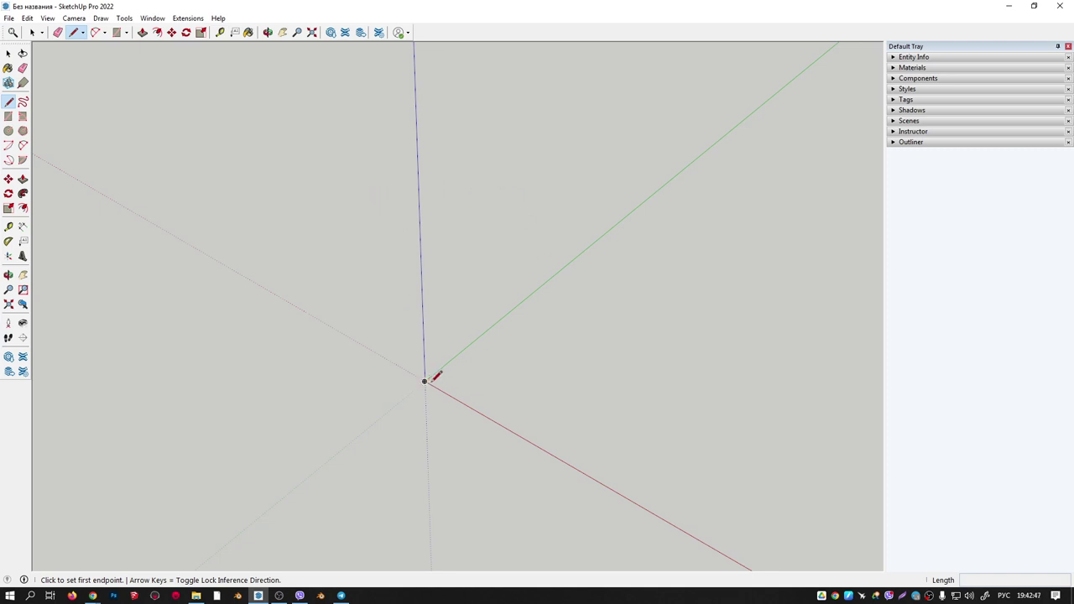
click(430, 379)
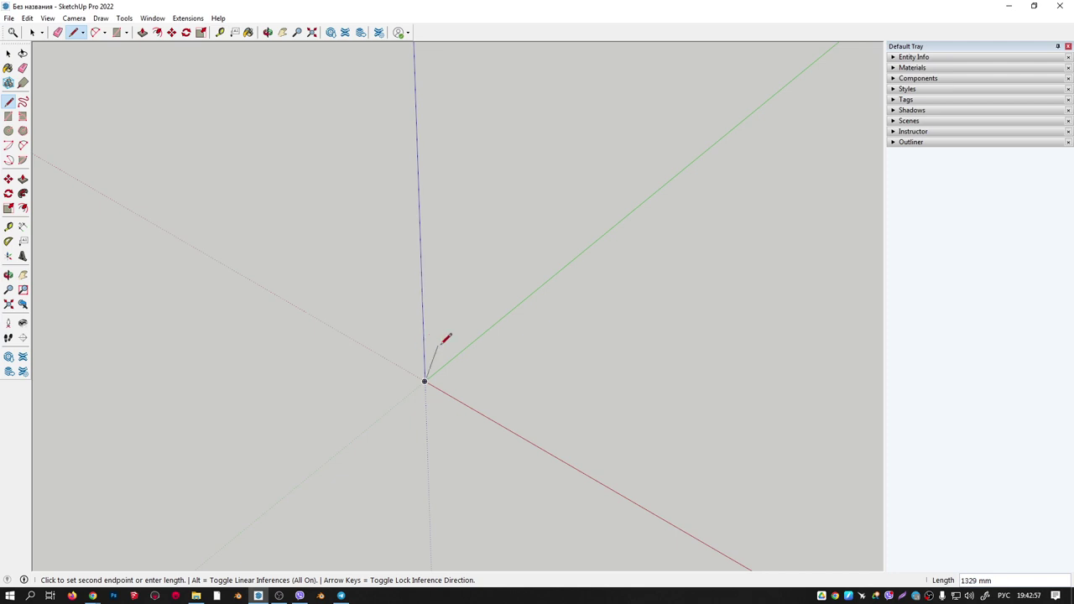
click(428, 275)
mouse_move(463, 321)
middle_down()
mouse_move(575, 369)
mouse_move(592, 400)
middle_up()
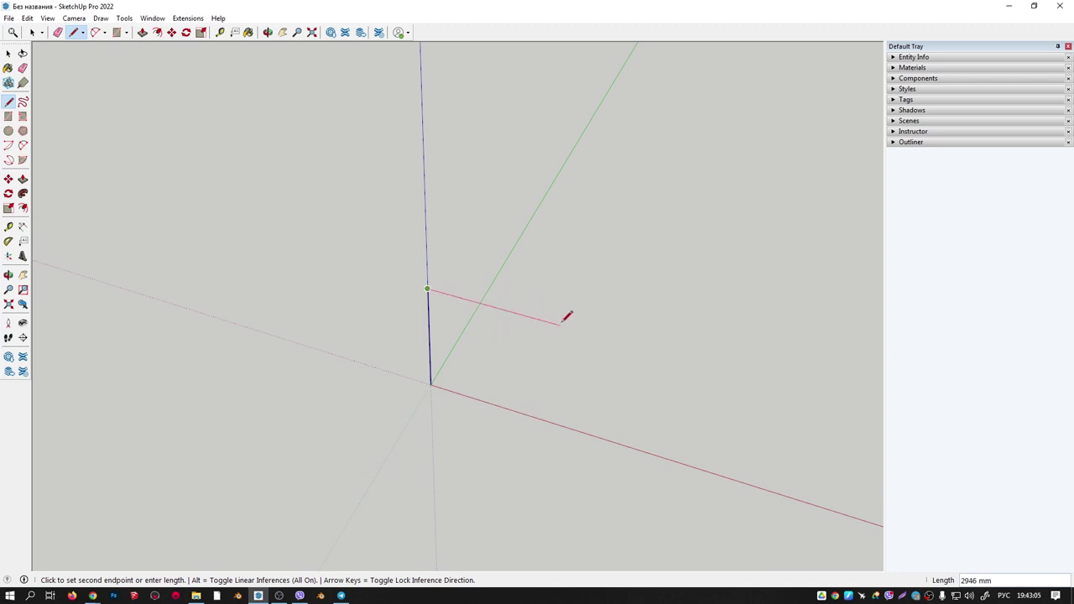
click(560, 326)
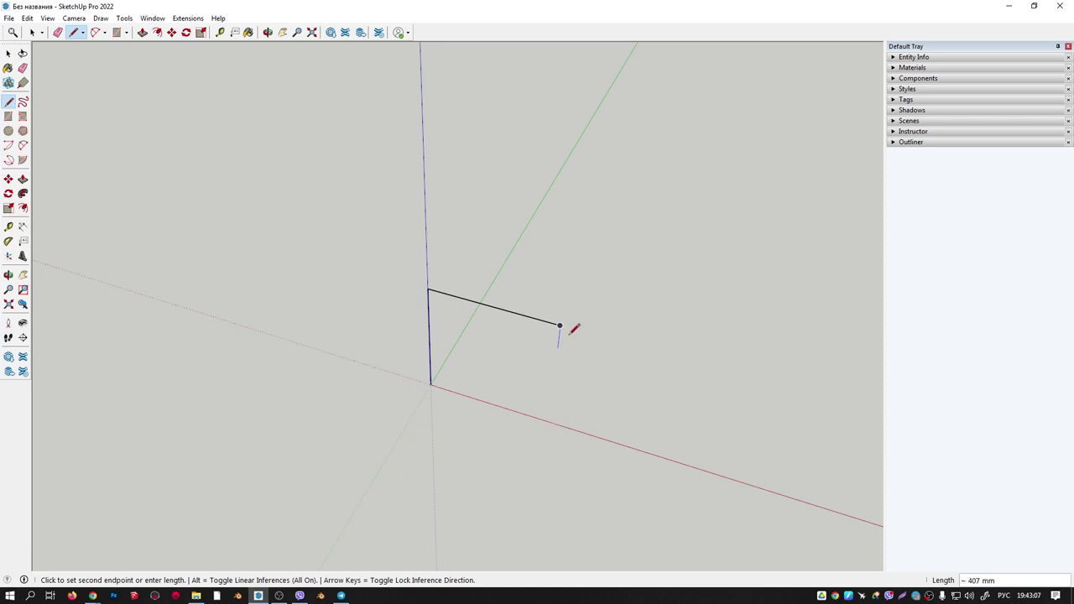
click(549, 420)
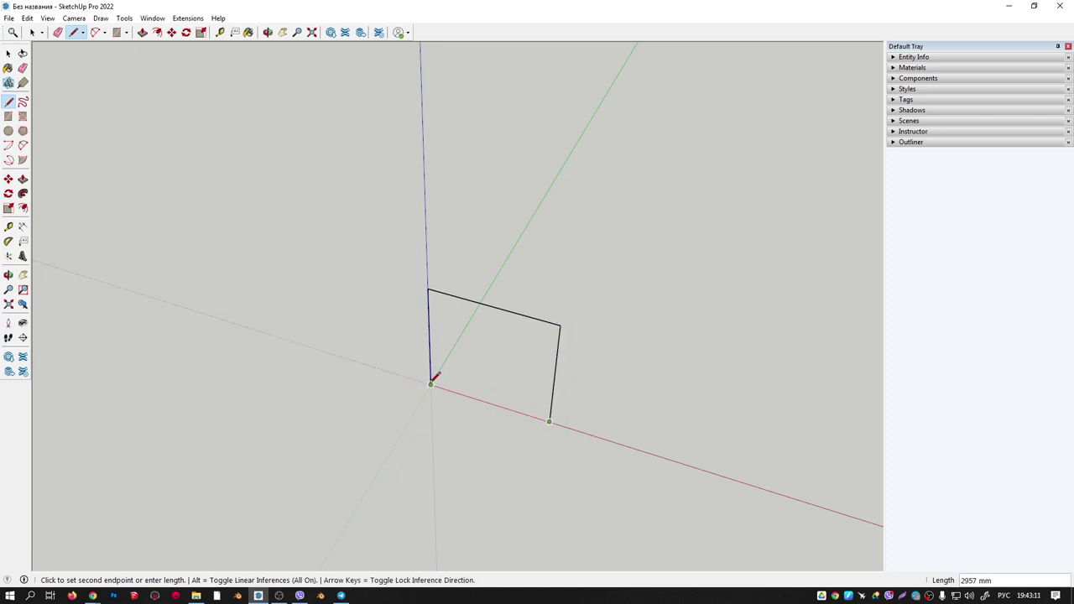
click(430, 383)
middle_drag(545, 359, 385, 317)
mouse_move(476, 371)
middle_down()
mouse_move(261, 300)
mouse_move(305, 340)
mouse_move(257, 369)
middle_up()
middle_drag(484, 383, 445, 359)
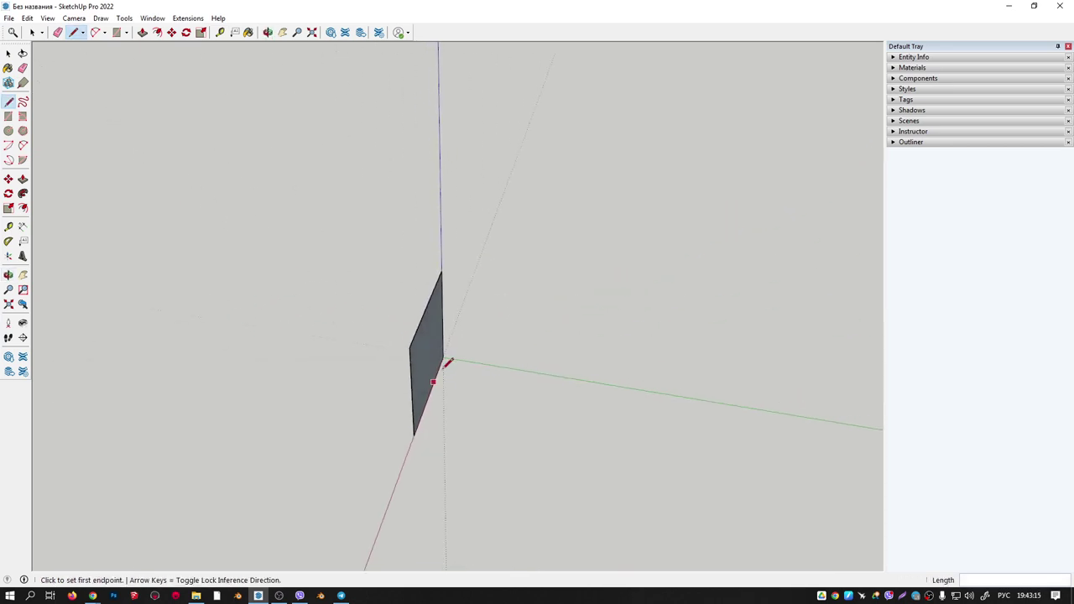
Trace a ground outline from the origin along the green axis, closing at the face's bottom corner.
click(443, 357)
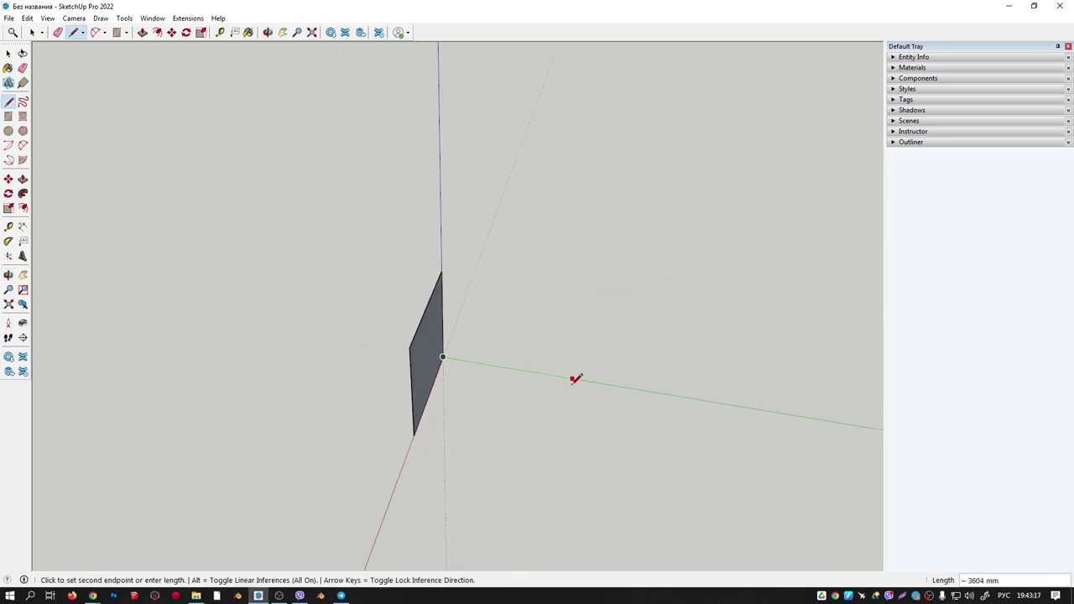
click(567, 377)
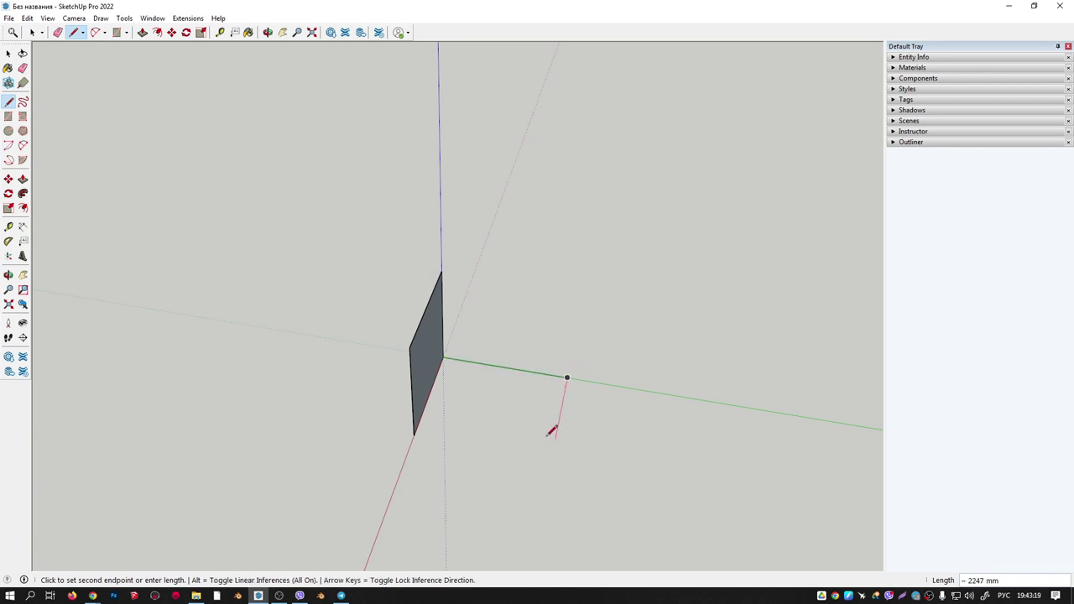
click(556, 428)
middle_drag(556, 428, 491, 455)
click(481, 457)
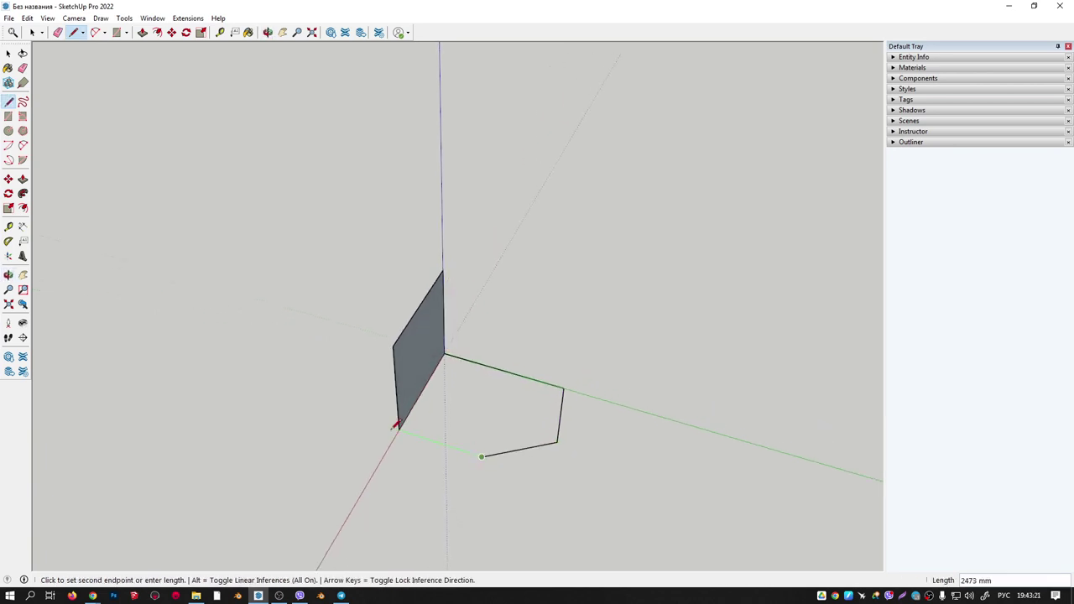
click(398, 426)
mouse_move(407, 420)
middle_down()
mouse_move(508, 422)
mouse_move(523, 412)
middle_up()
key(Escape)
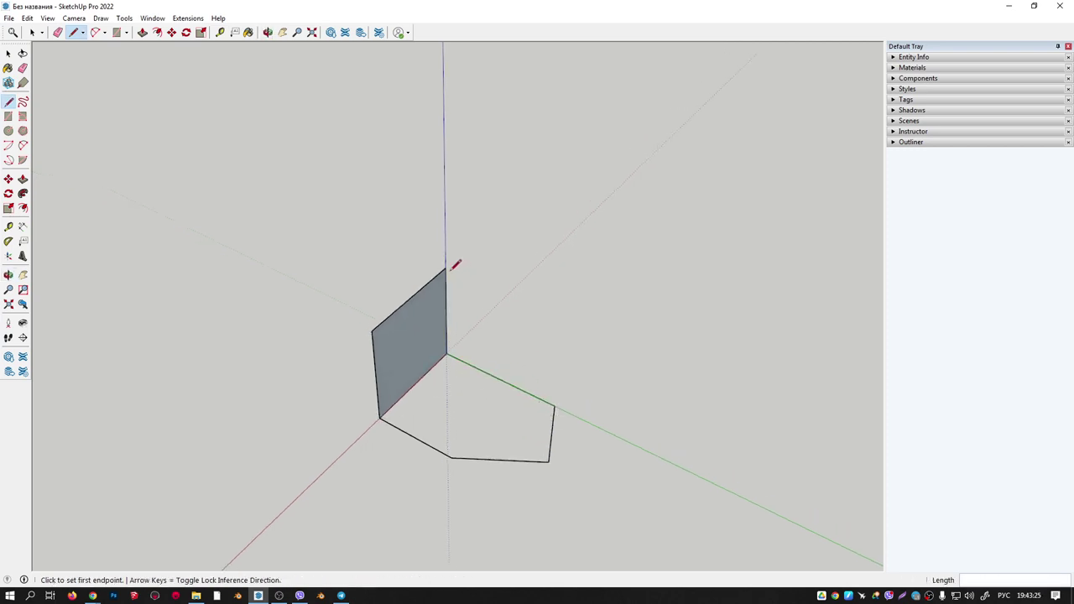
Connect the face's top corner to four outline corners, forming sloped triangular faces.
click(445, 268)
click(554, 407)
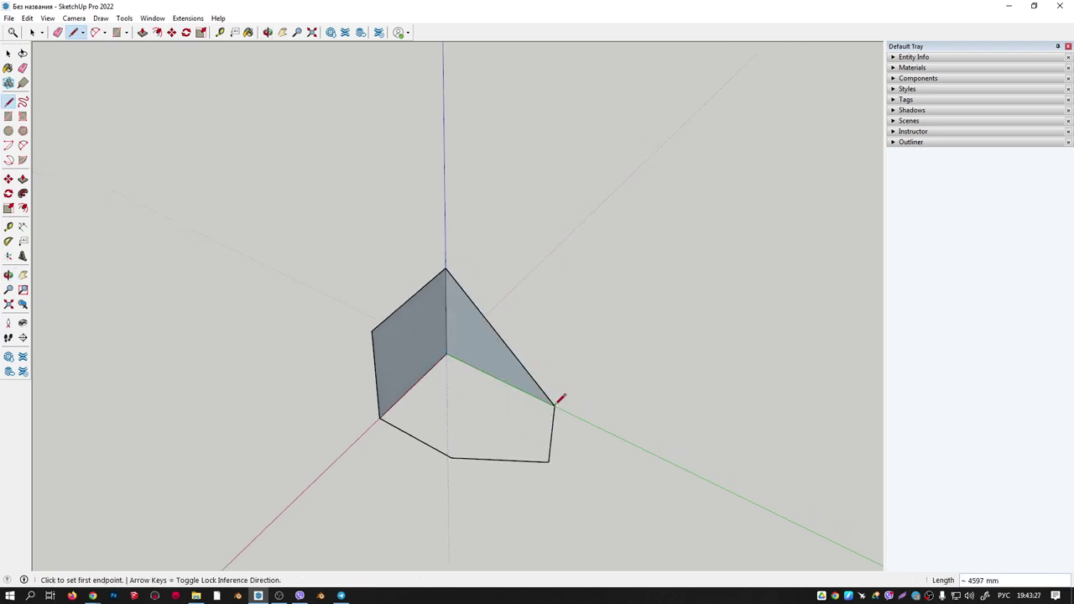
click(445, 268)
click(549, 460)
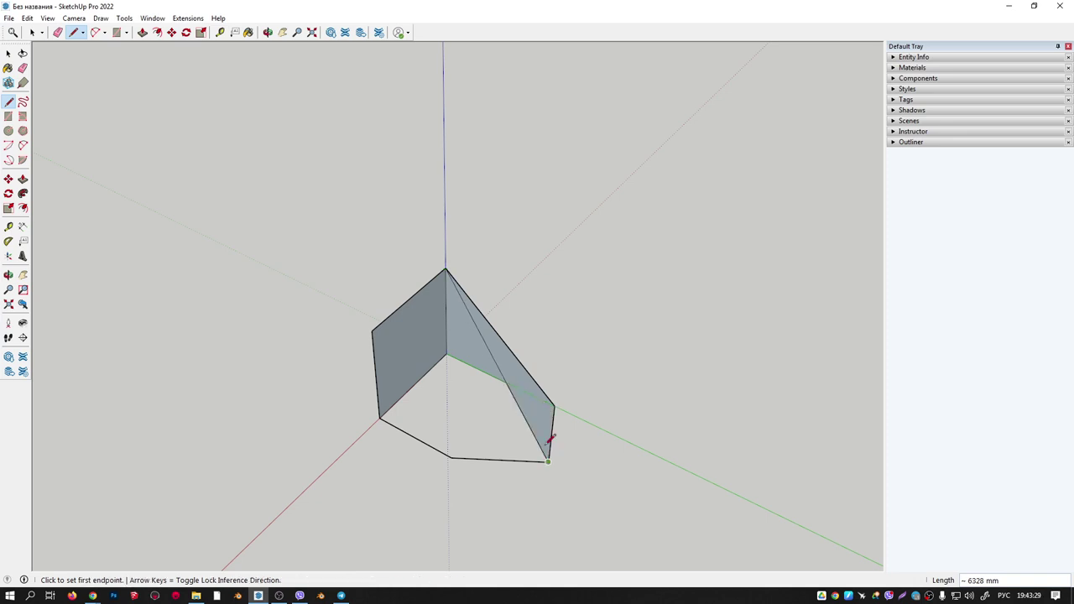
click(446, 268)
click(451, 457)
click(448, 267)
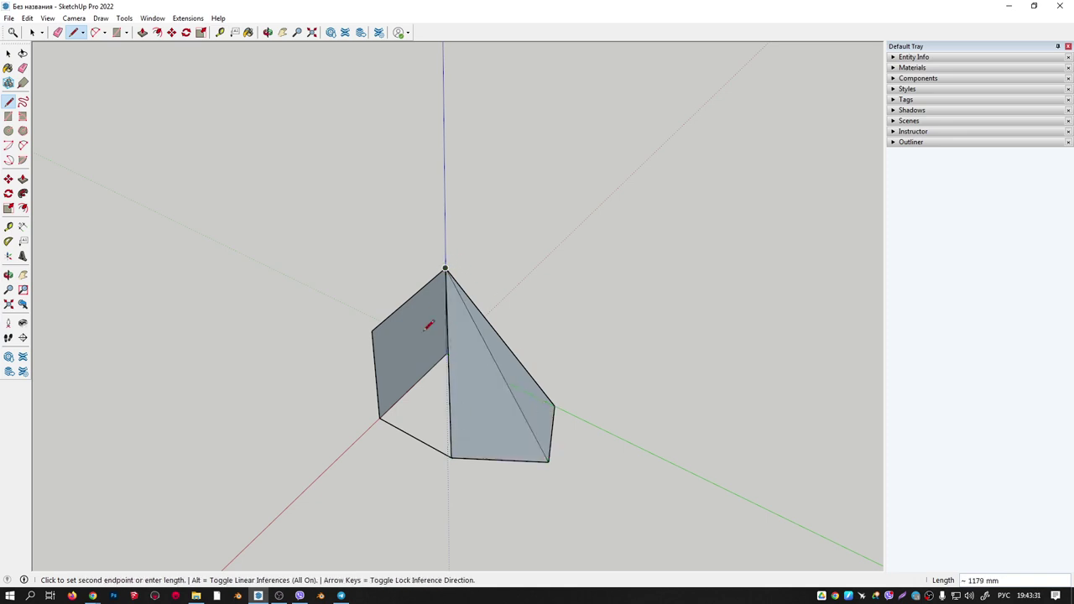
click(379, 417)
mouse_move(400, 378)
middle_down()
mouse_move(733, 294)
mouse_move(672, 285)
mouse_move(491, 307)
mouse_move(584, 321)
middle_up()
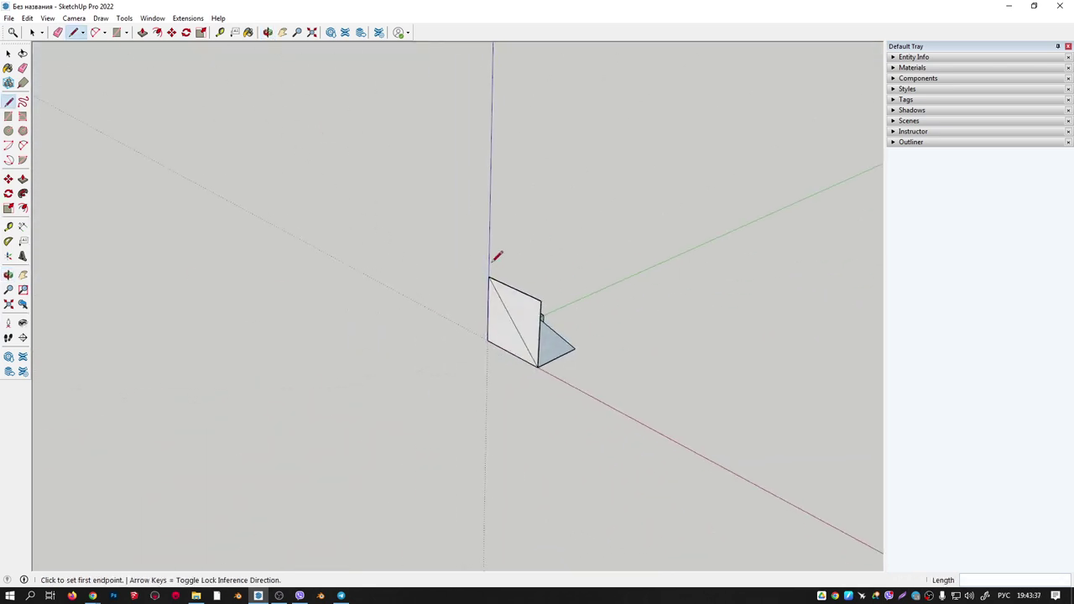
Box-select the sloped-face model and delete it.
key(space)
drag(464, 223, 597, 376)
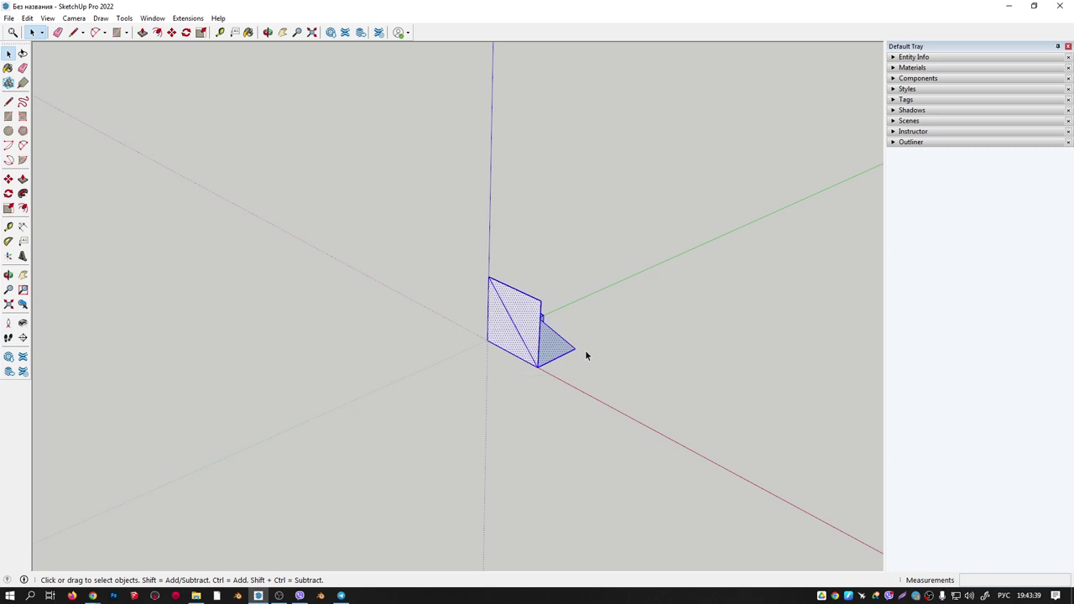
key(Delete)
mouse_move(585, 354)
middle_down()
mouse_move(468, 410)
mouse_move(322, 403)
mouse_move(348, 384)
mouse_move(411, 372)
mouse_move(405, 365)
middle_up()
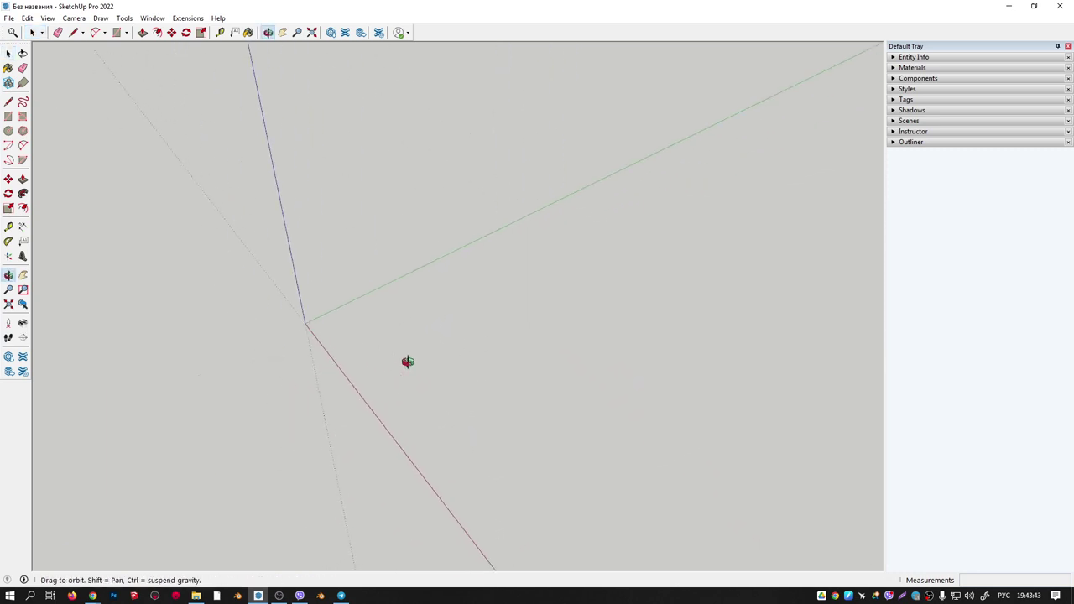
Draw a rectangle from the origin plus an overlapping one, and erase the inner edges into one notched face.
key(r)
click(305, 322)
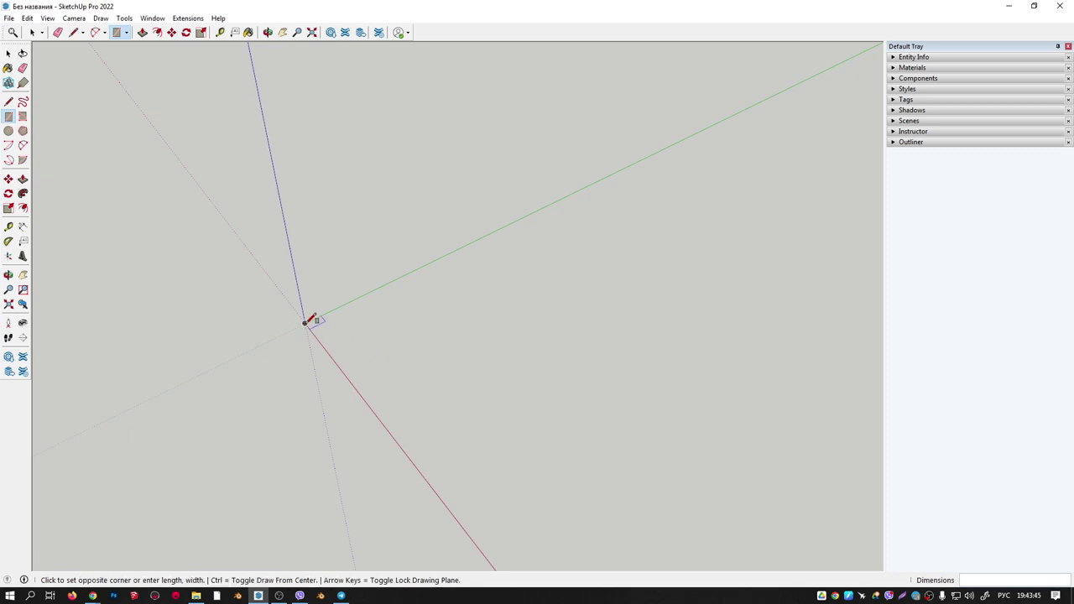
click(537, 304)
click(438, 388)
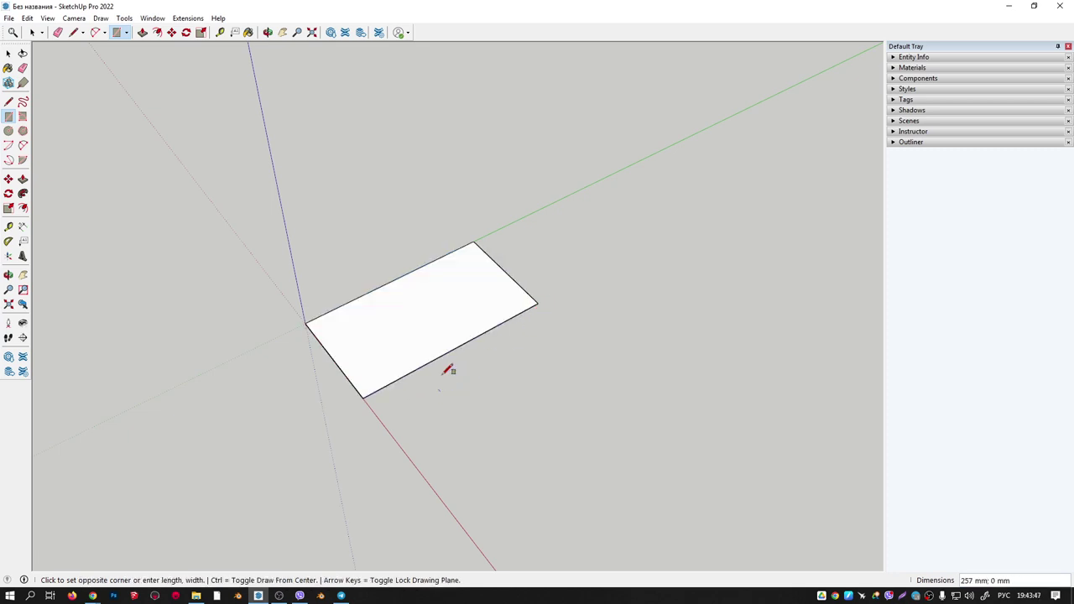
click(475, 307)
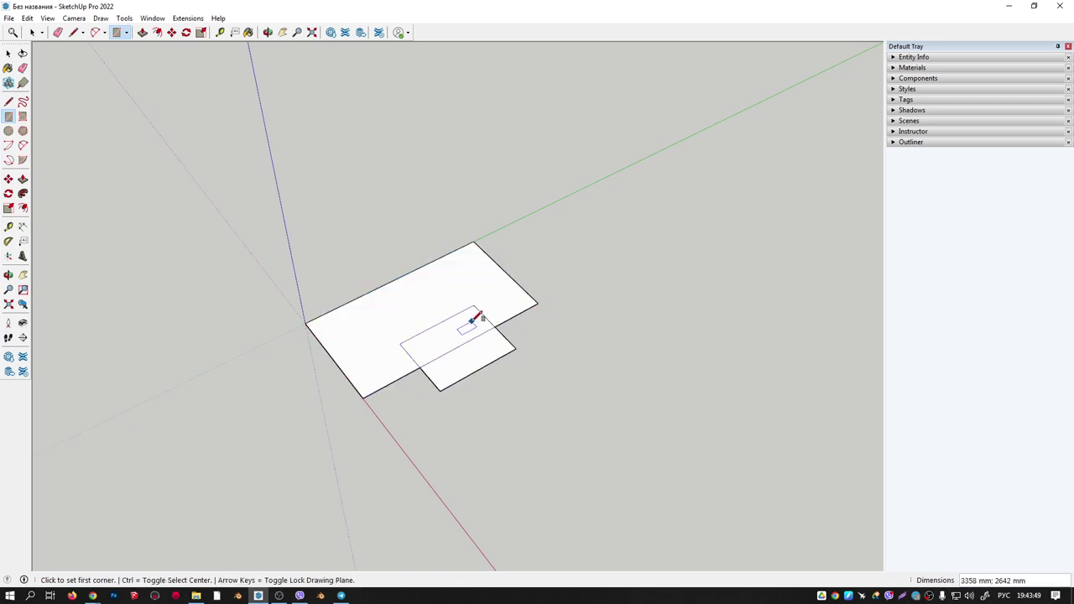
key(e)
mouse_move(480, 306)
mouse_down()
mouse_move(446, 352)
mouse_move(482, 338)
mouse_up()
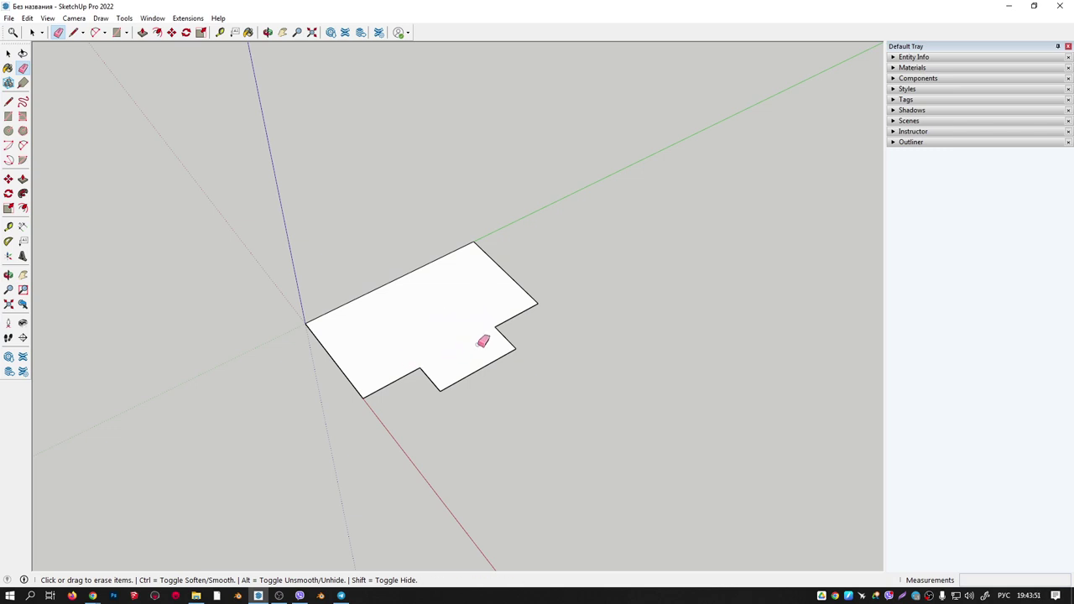
mouse_move(482, 338)
middle_down()
mouse_move(458, 338)
mouse_move(507, 357)
middle_up()
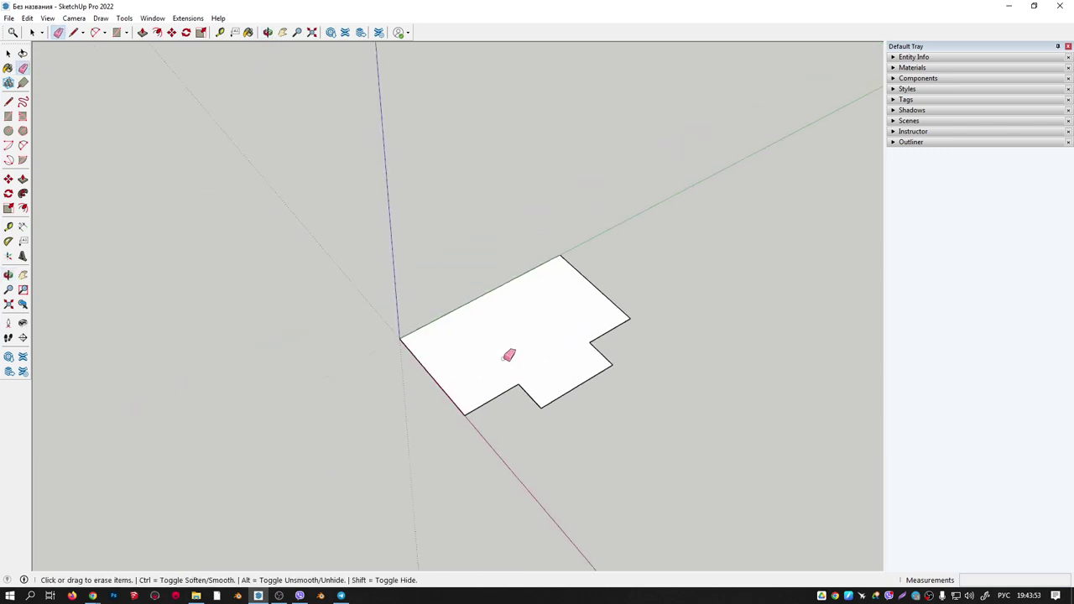
Draw both corner-to-corner diagonals across the notched floor face.
key(l)
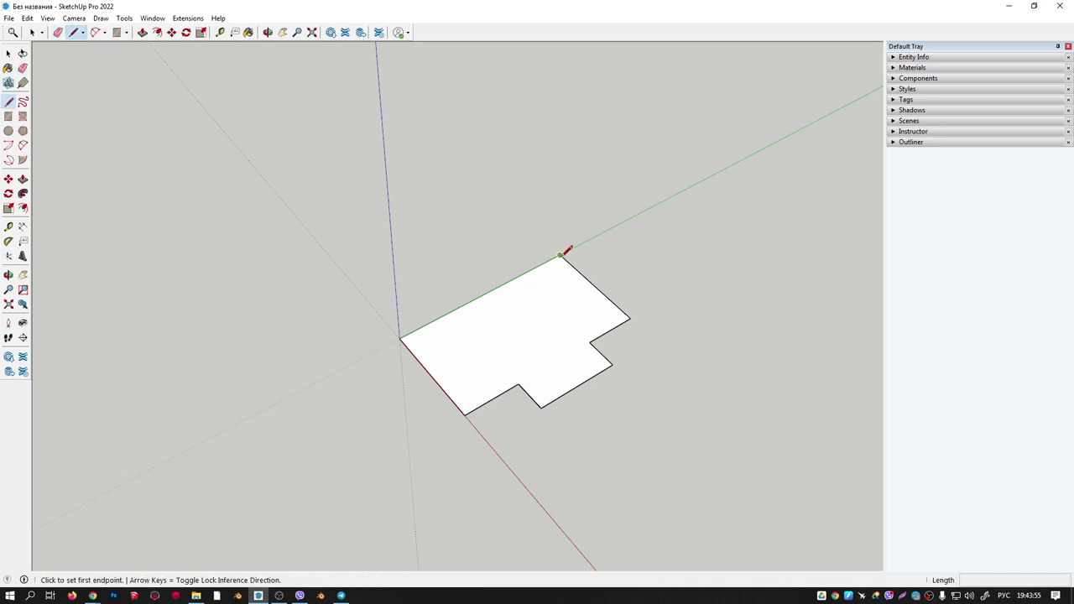
click(559, 256)
click(465, 412)
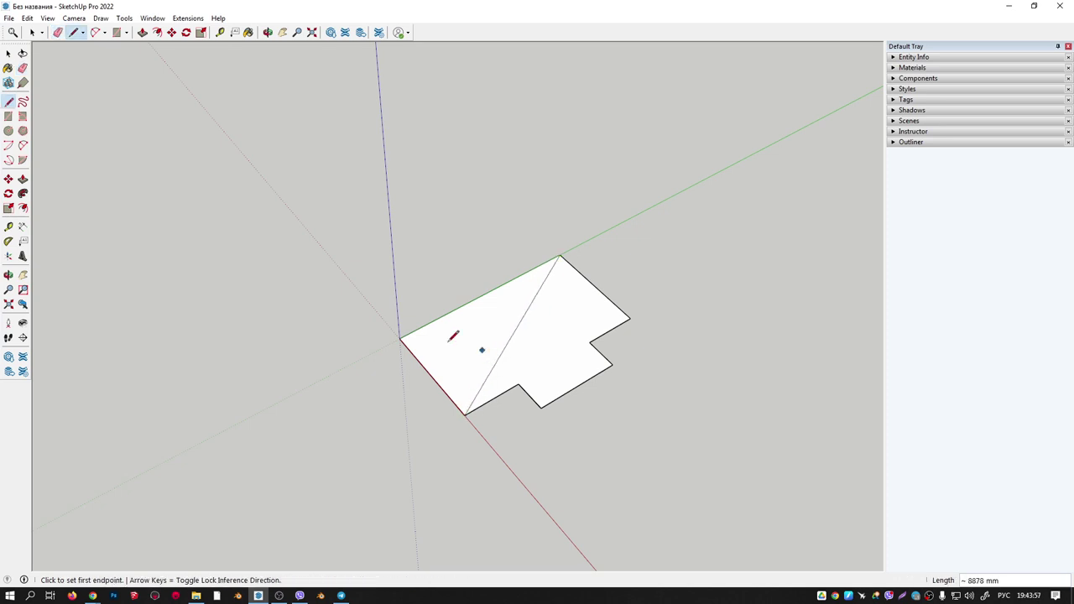
click(400, 338)
click(629, 319)
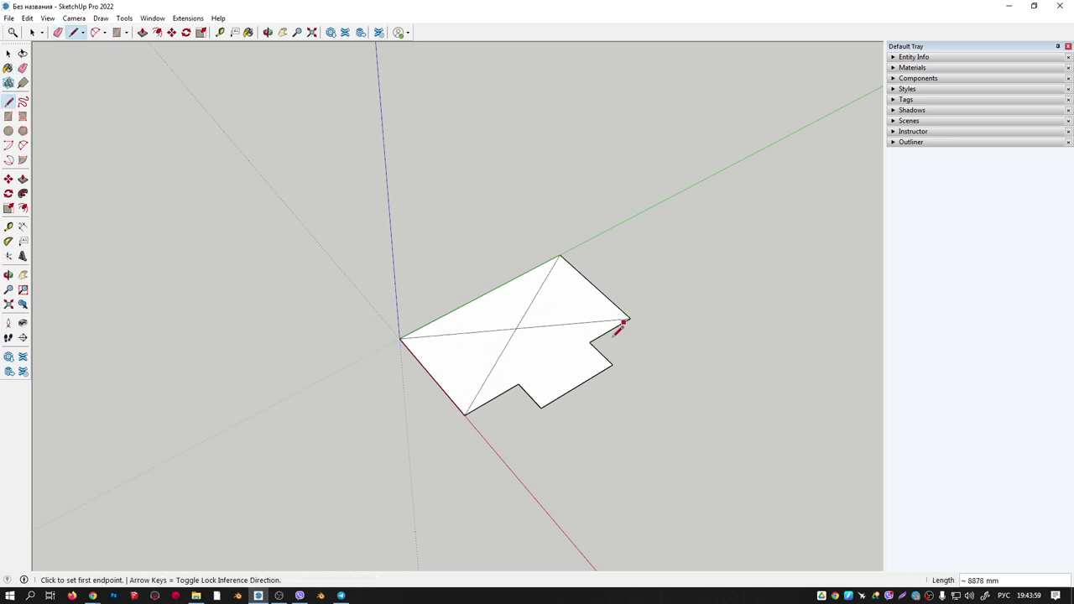
middle_drag(624, 317, 616, 246)
Draw a 1500 mm vertical line up the blue axis from the diagonals' crossing point.
click(516, 323)
text(1500)
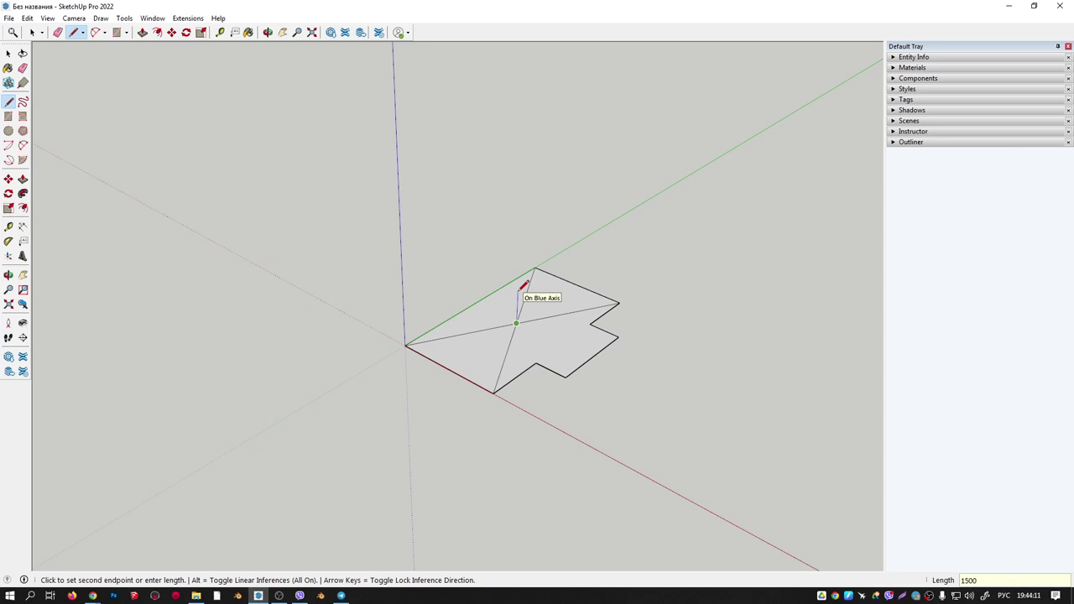
key(Return)
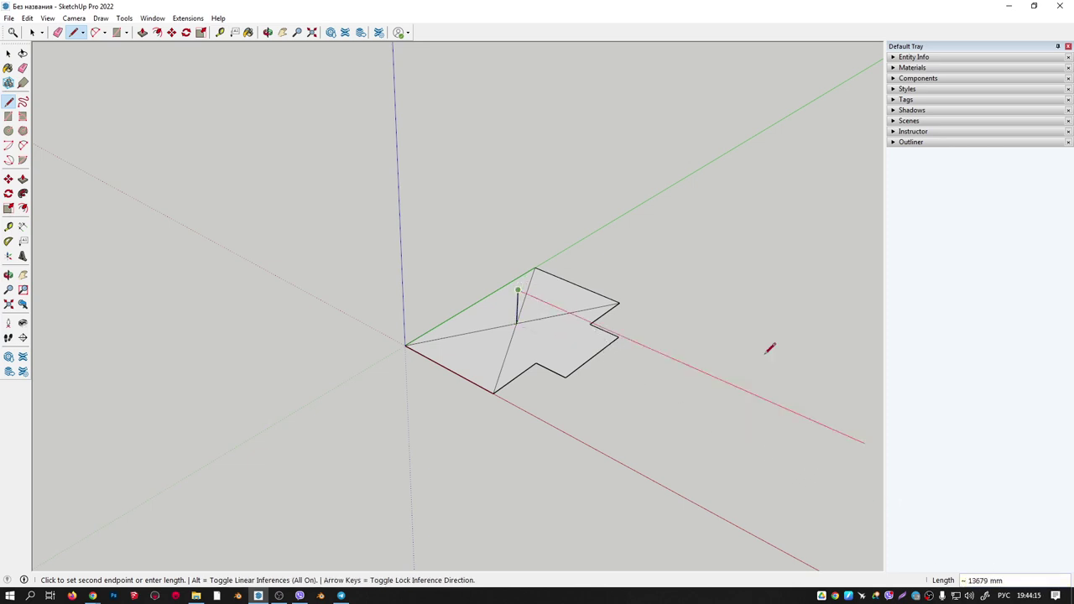
mouse_move(579, 197)
middle_down()
mouse_move(568, 249)
mouse_move(478, 366)
mouse_move(400, 319)
mouse_move(486, 398)
mouse_move(496, 385)
middle_up()
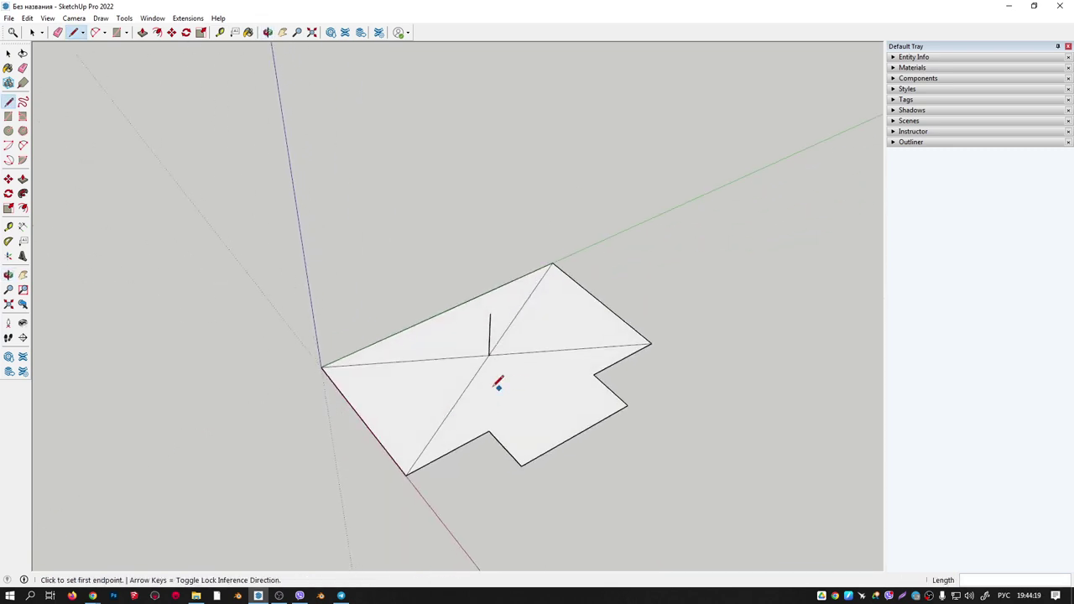
scroll(461, 394, down, 1)
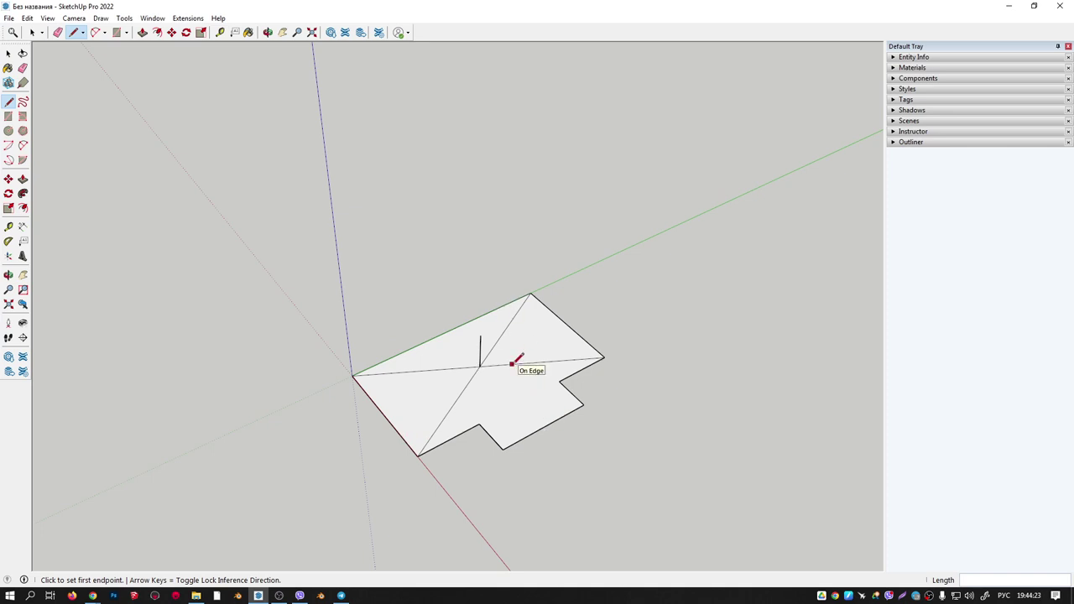
Erase the diagonal edges and delete the flat face, keeping only the outline.
key(e)
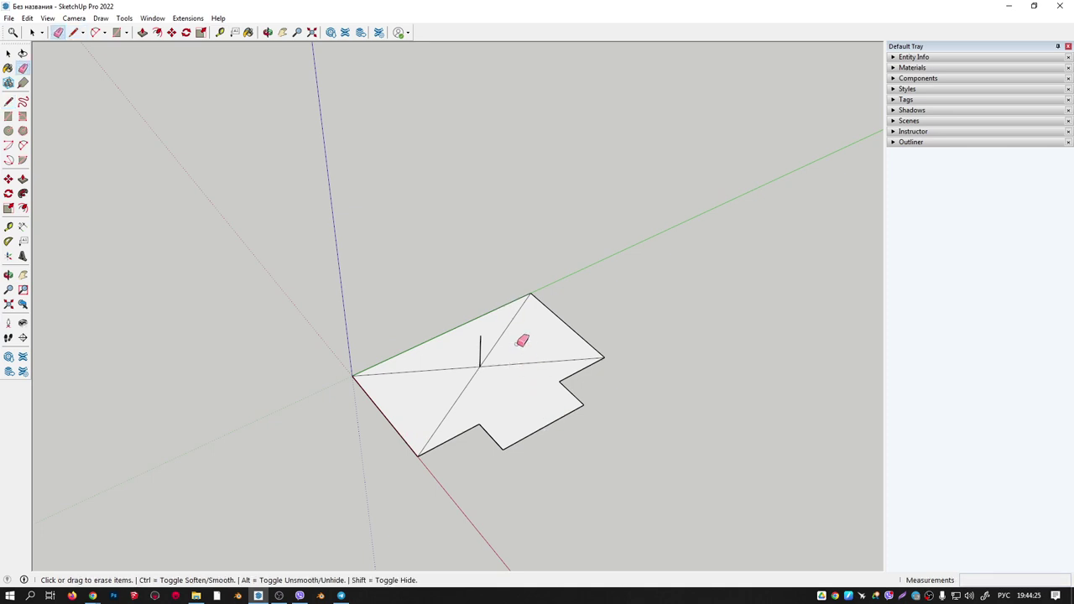
drag(504, 344, 448, 355)
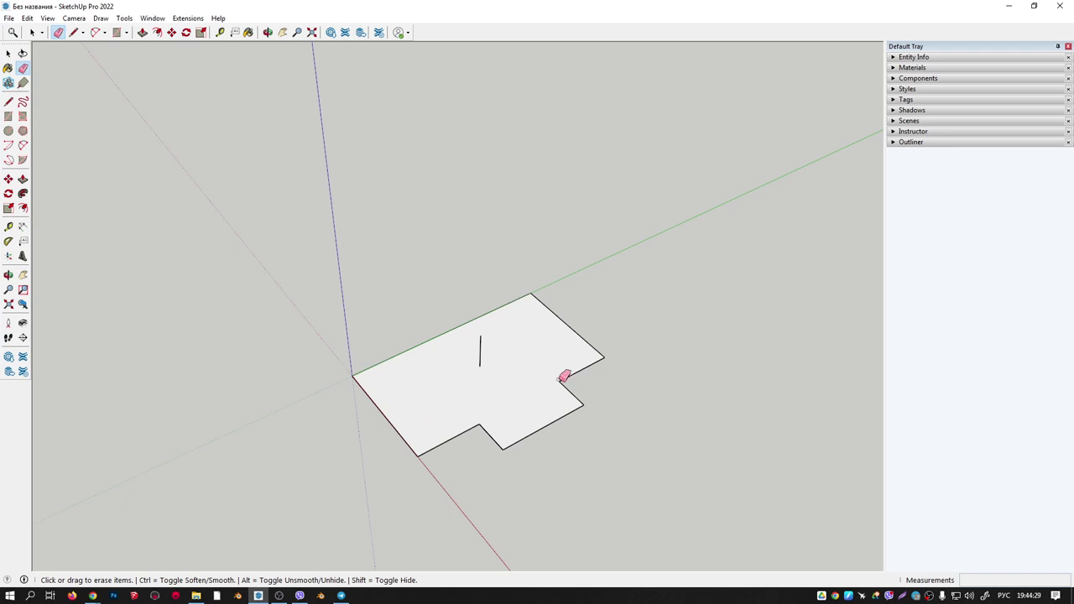
key(space)
click(524, 373)
key(Delete)
Draw a line from the vertical edge's top down to the front corner of the outline.
key(o)
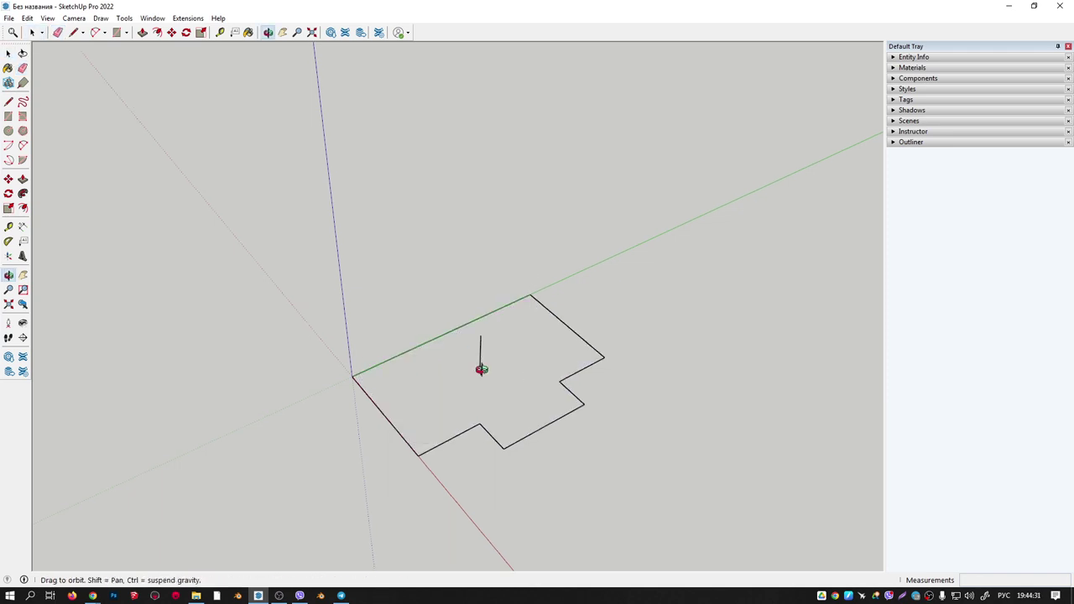
drag(481, 369, 522, 344)
key(space)
key(l)
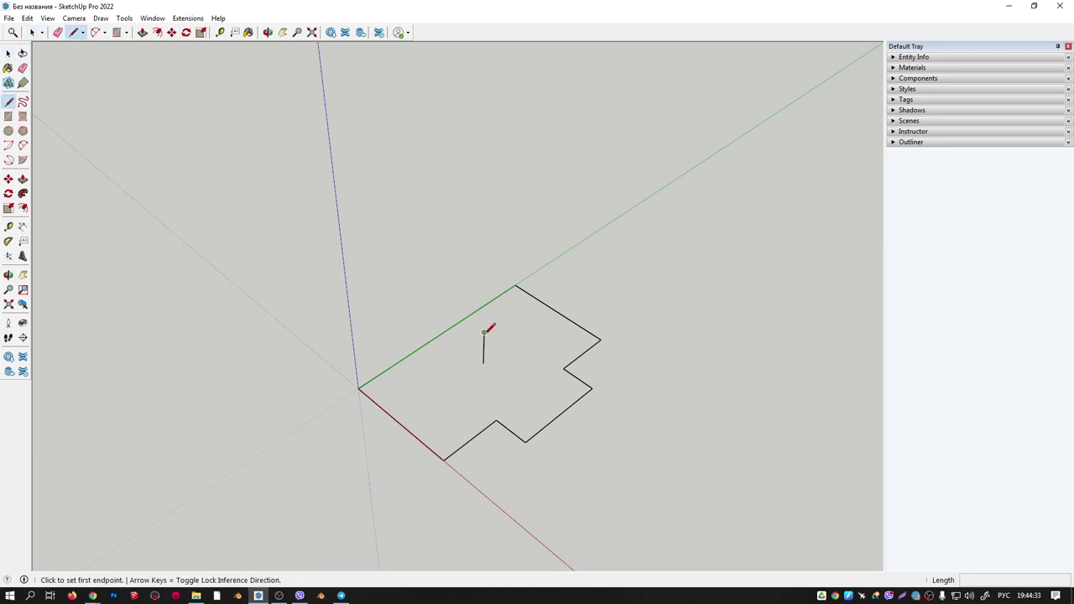
click(484, 332)
click(358, 387)
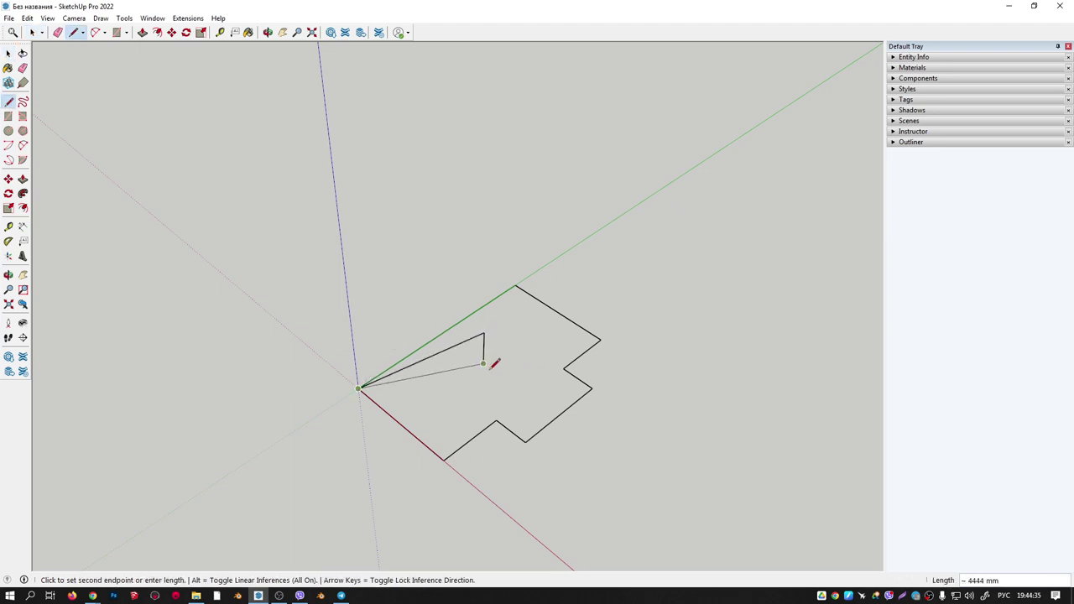
key(Escape)
click(483, 333)
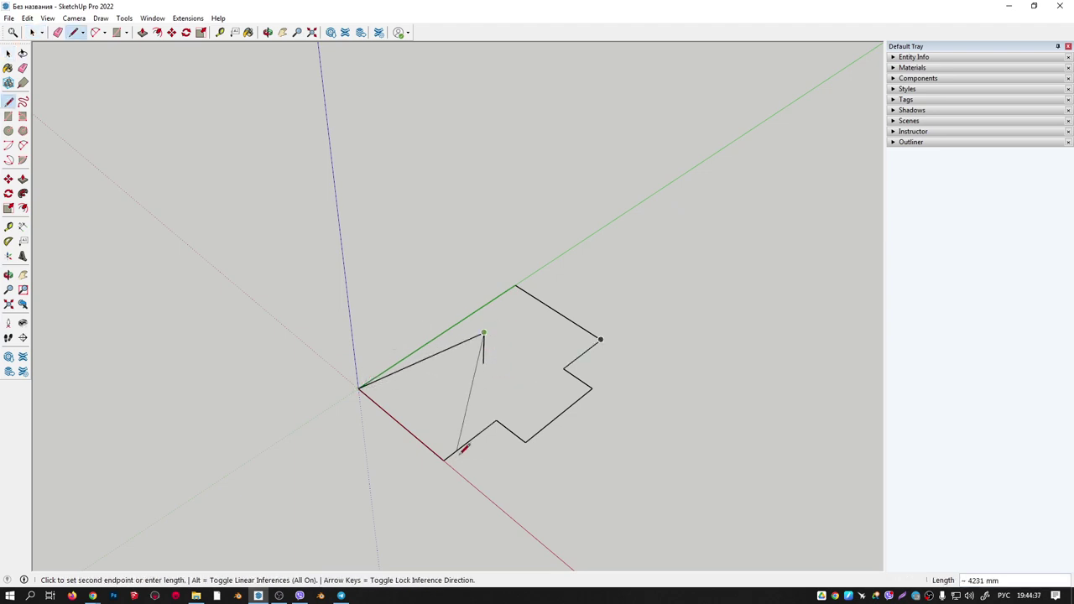
click(443, 459)
mouse_move(544, 377)
middle_down()
mouse_move(495, 403)
mouse_move(491, 361)
middle_up()
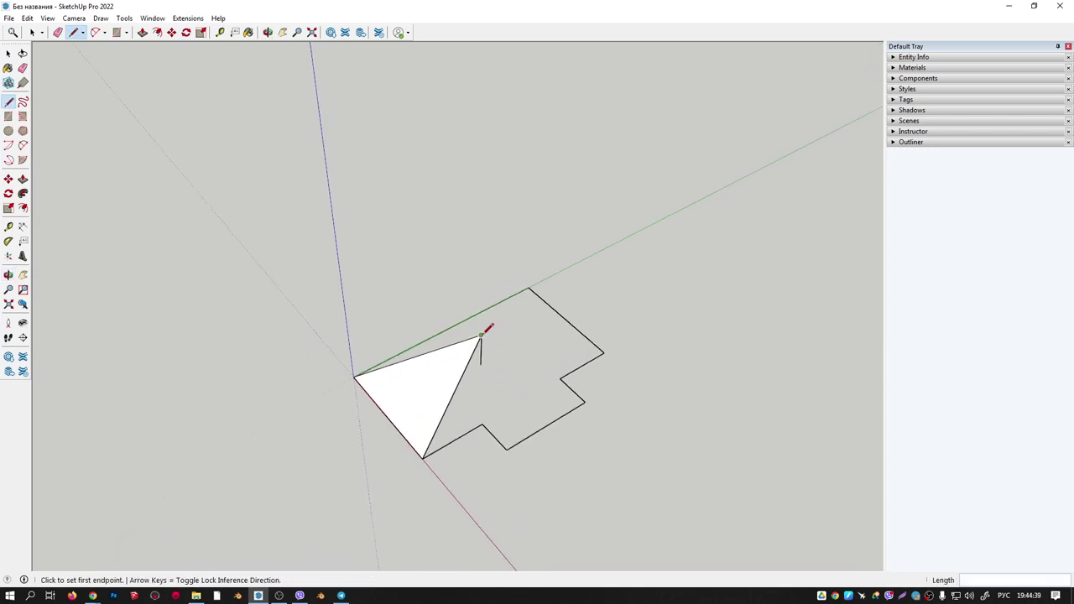
Connect the apex to the next outline corner, the notch corner and the right-side corner.
click(482, 337)
click(482, 426)
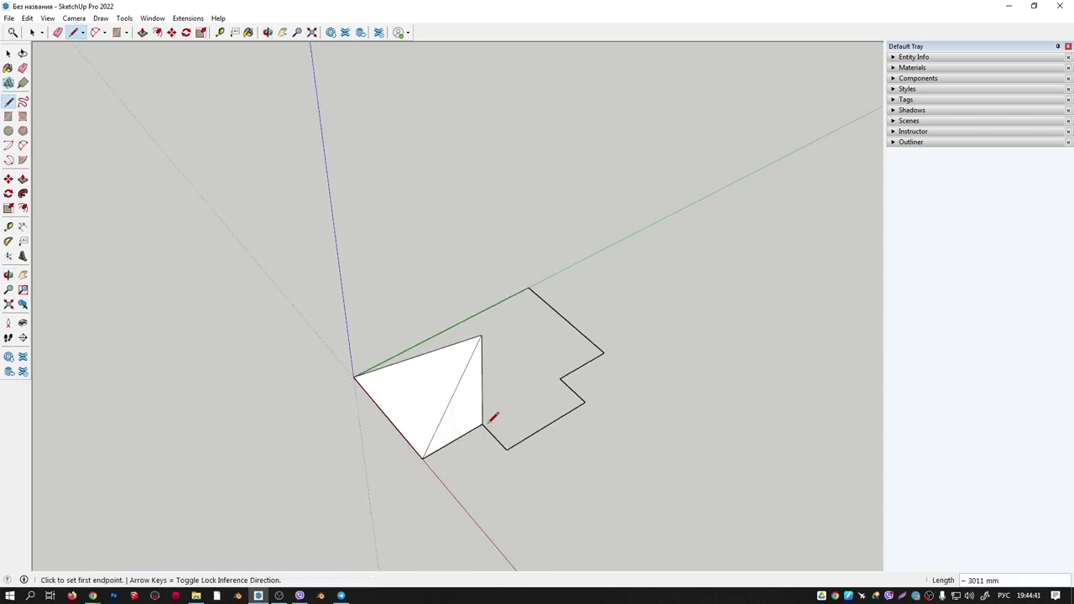
click(481, 335)
click(506, 449)
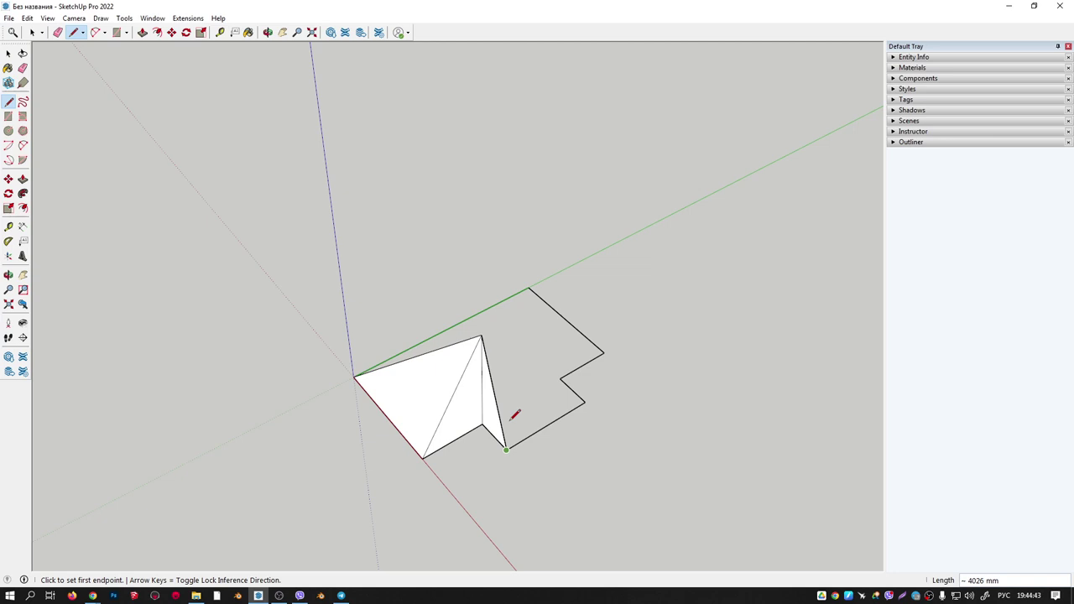
click(482, 335)
click(585, 402)
Connect the apex to the last three corners, completing the hipped roof faces.
middle_drag(568, 391, 280, 380)
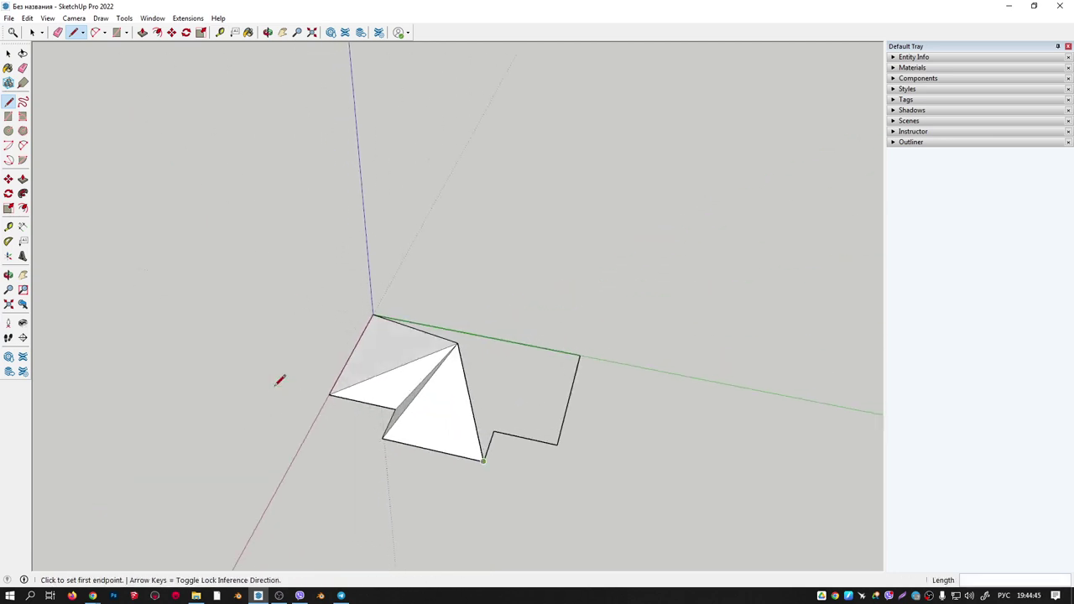
click(458, 344)
click(494, 432)
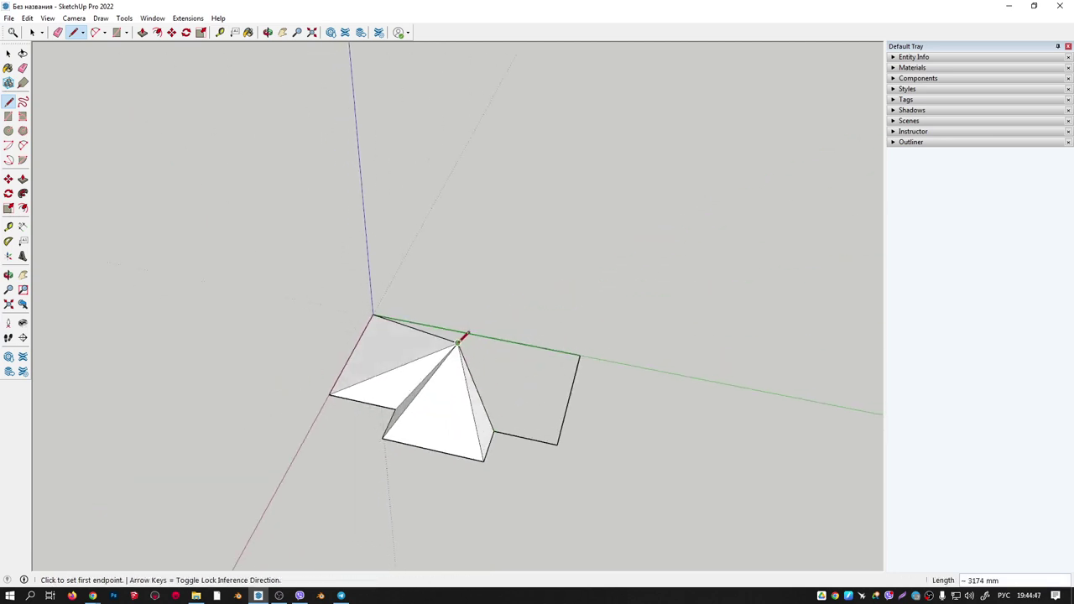
click(458, 344)
click(557, 443)
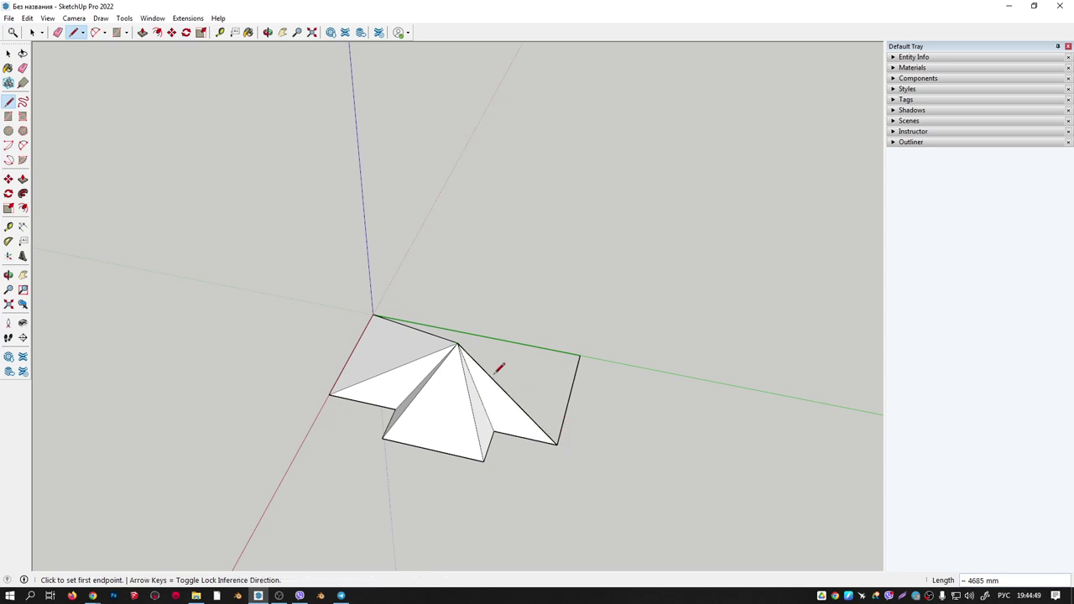
click(458, 344)
click(579, 354)
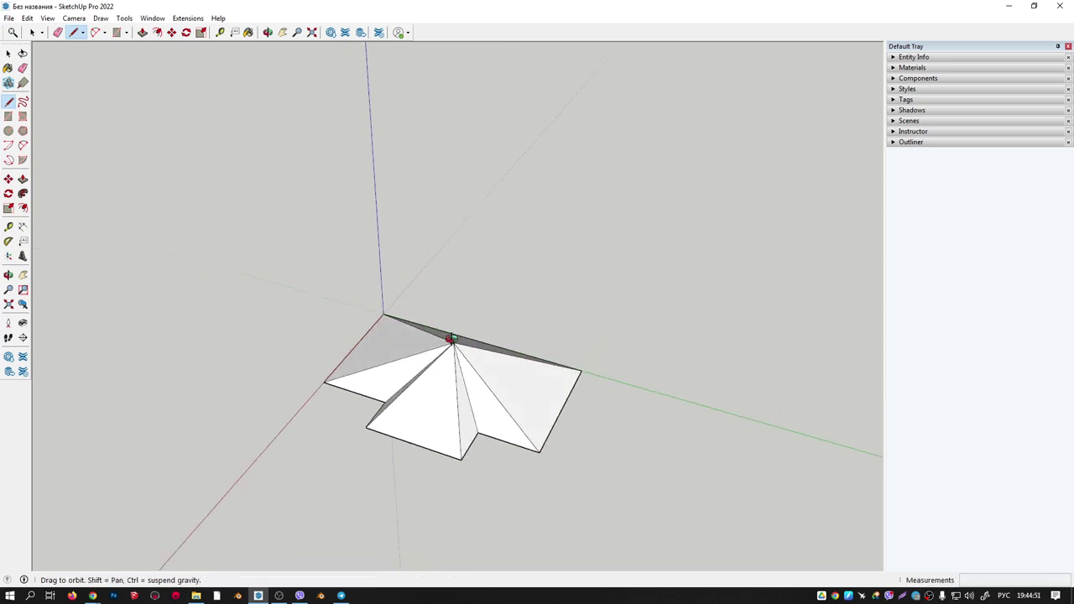
mouse_move(448, 338)
middle_down()
mouse_move(727, 177)
mouse_move(559, 271)
mouse_move(736, 324)
mouse_move(546, 263)
mouse_move(427, 350)
mouse_move(523, 328)
middle_up()
key(c)
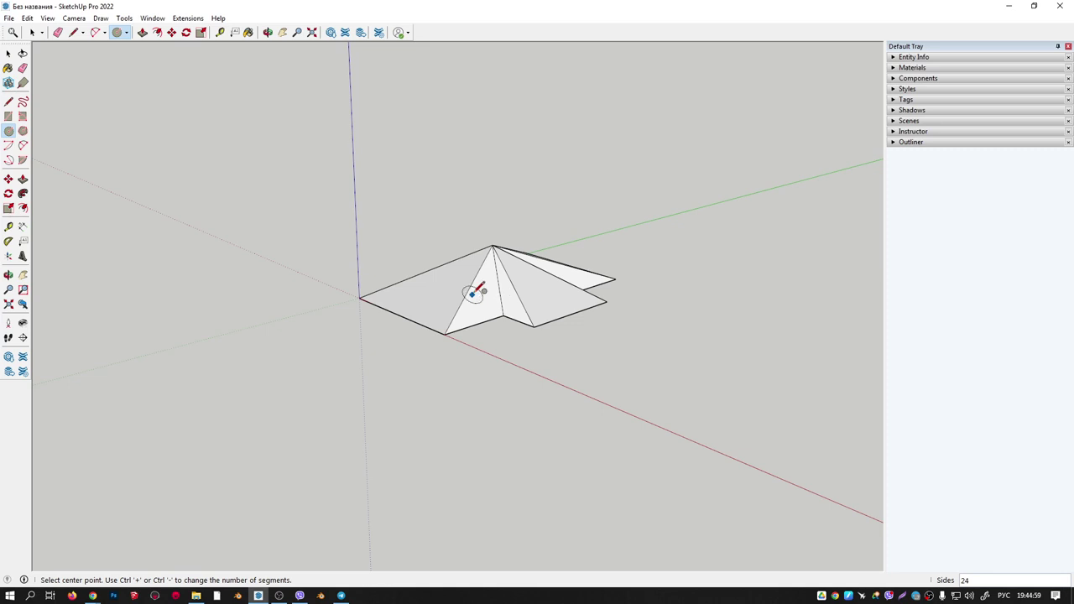
Box-select the peaked roof and move it higher up the blue axis.
key(space)
middle_drag(452, 309, 409, 313)
drag(265, 169, 635, 394)
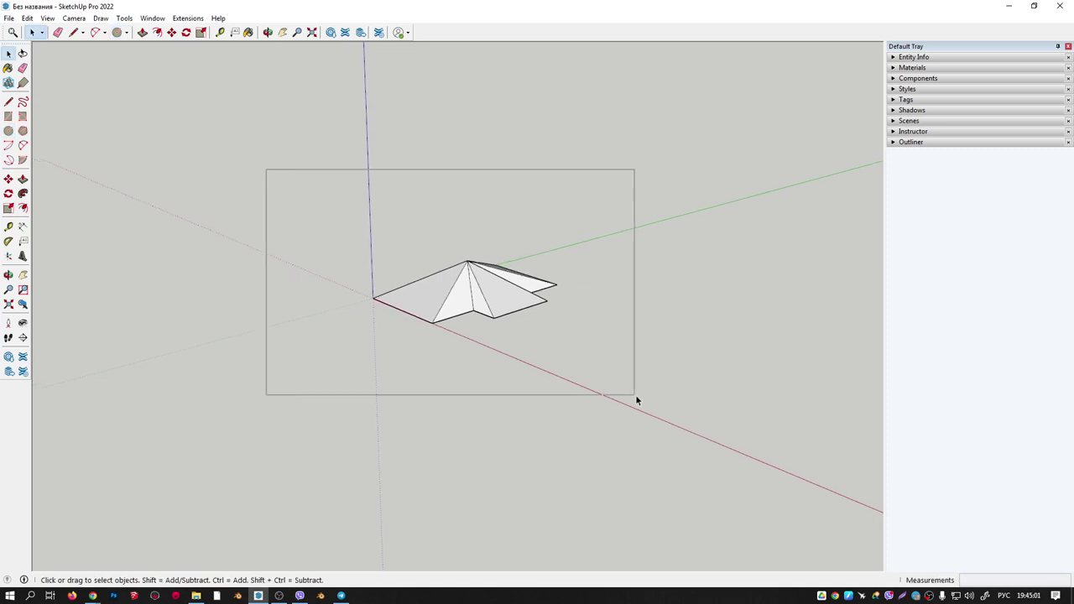
mouse_move(522, 318)
middle_down()
mouse_move(479, 353)
mouse_move(564, 325)
middle_up()
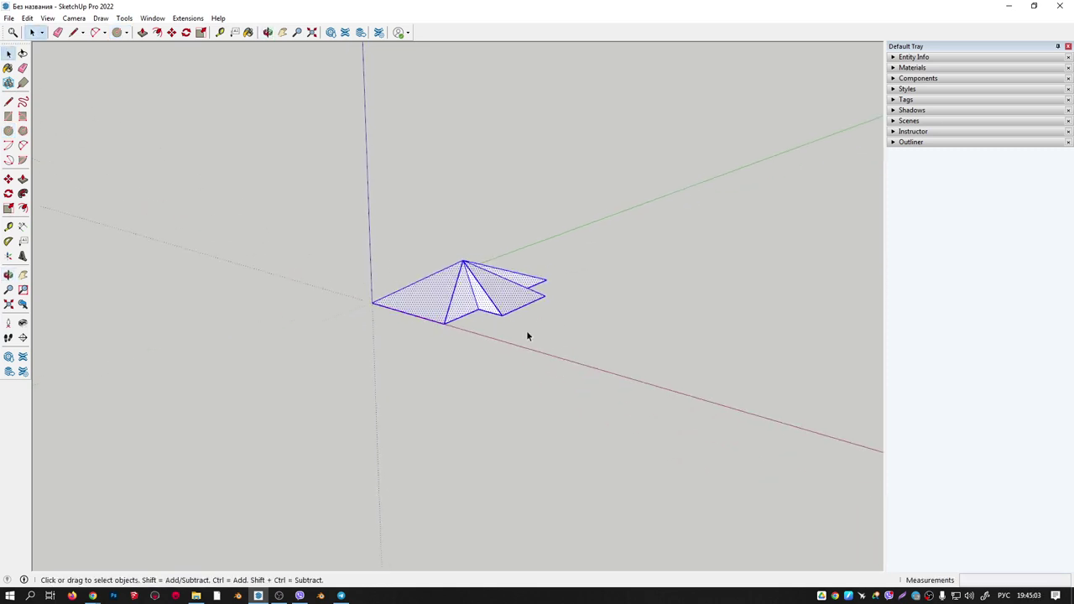
key(m)
click(374, 303)
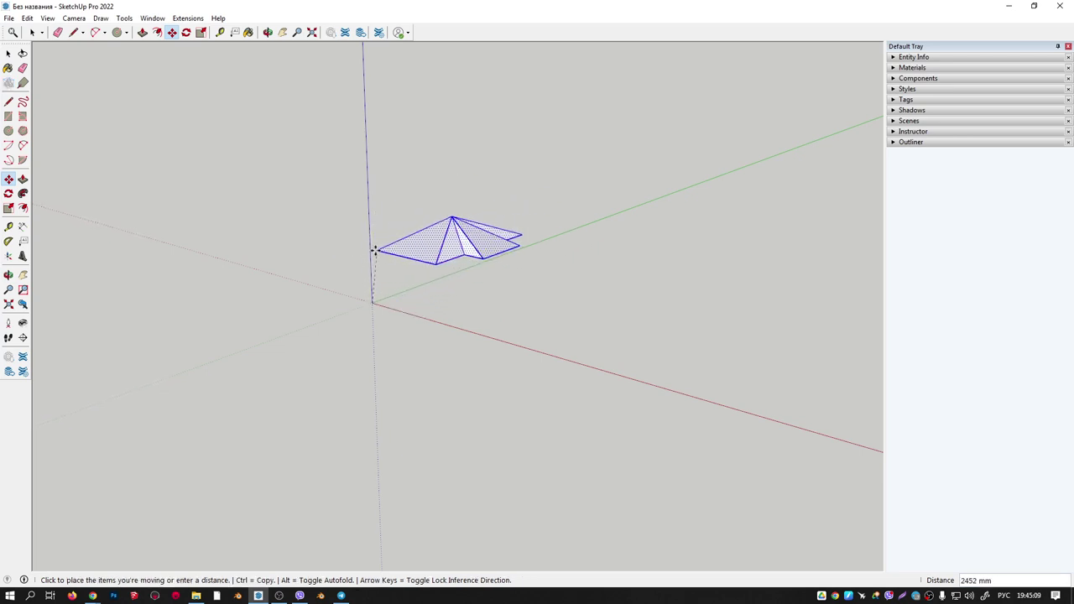
click(370, 221)
Delete the lifted roof geometry, leaving an empty model.
mouse_move(427, 229)
middle_down()
mouse_move(156, 160)
mouse_move(341, 130)
middle_up()
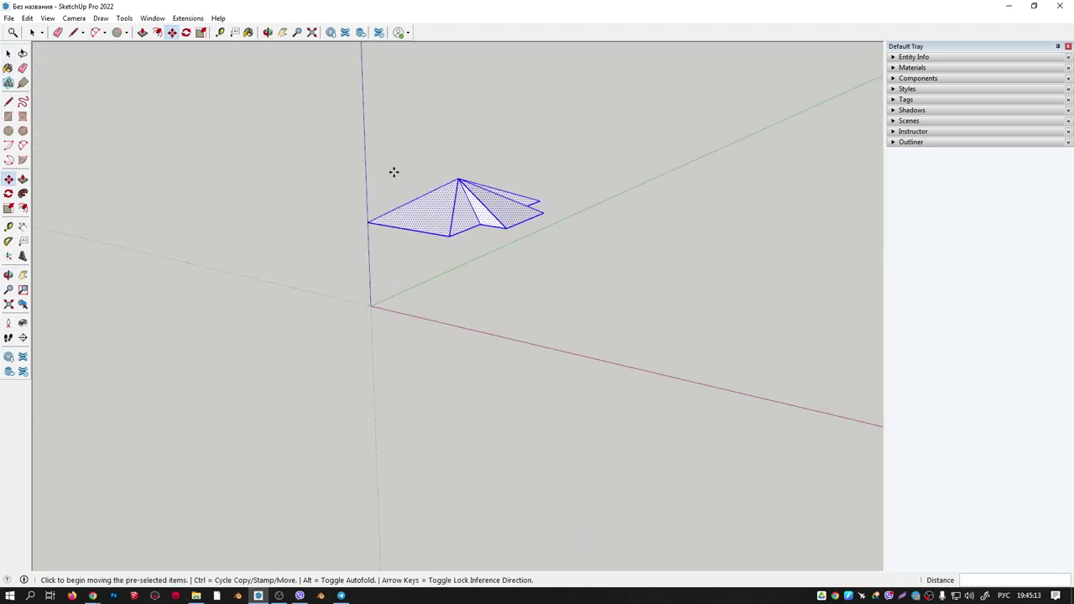
mouse_move(394, 172)
middle_down()
mouse_move(268, 278)
mouse_move(401, 313)
middle_up()
key(Delete)
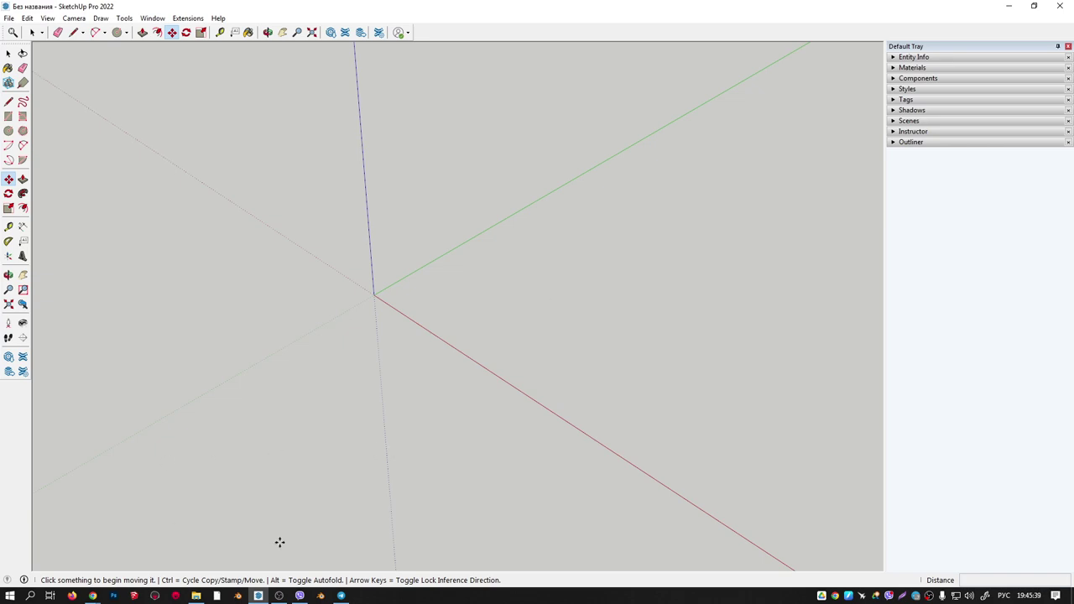
Save the apartment floor plan as 1_komnatnaya_kvartira_planirovka_32_kv_m_s_razmerami.jpg on the Desktop, then minimize Chrome.
click(167, 547)
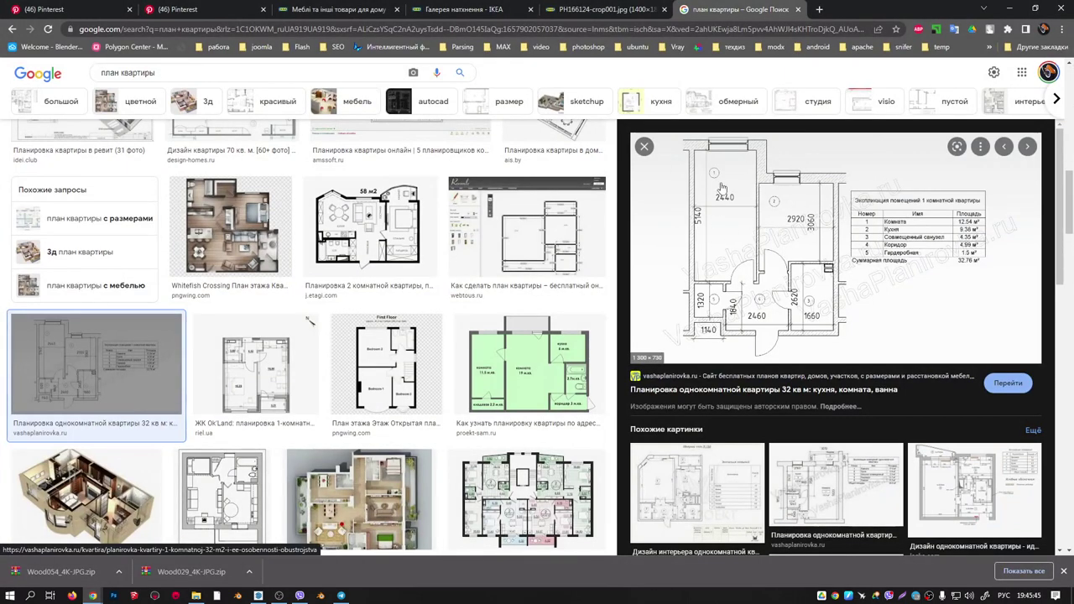
right_click(770, 213)
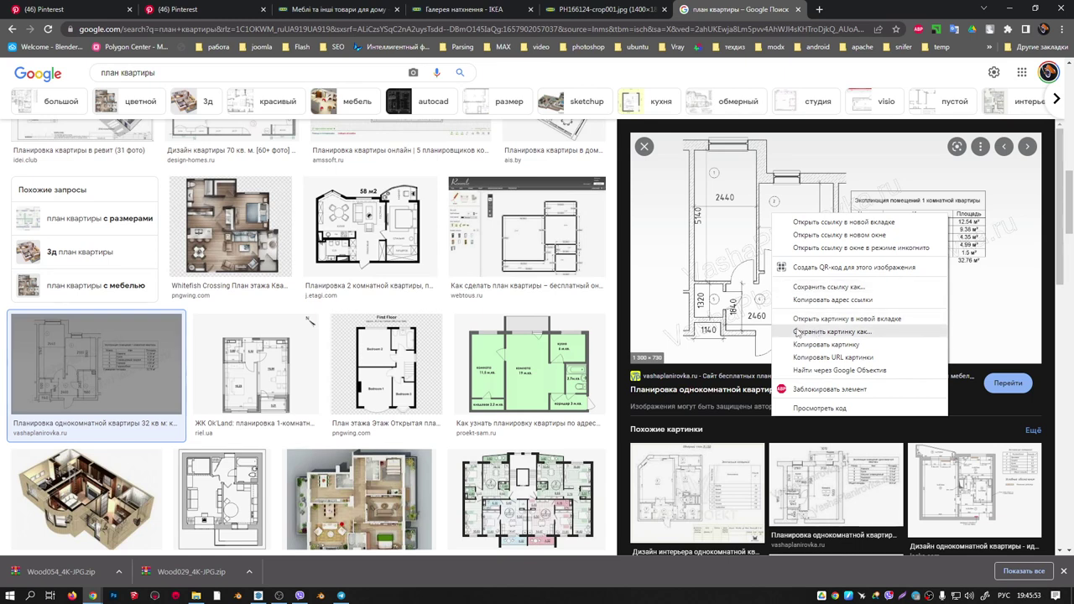
click(826, 333)
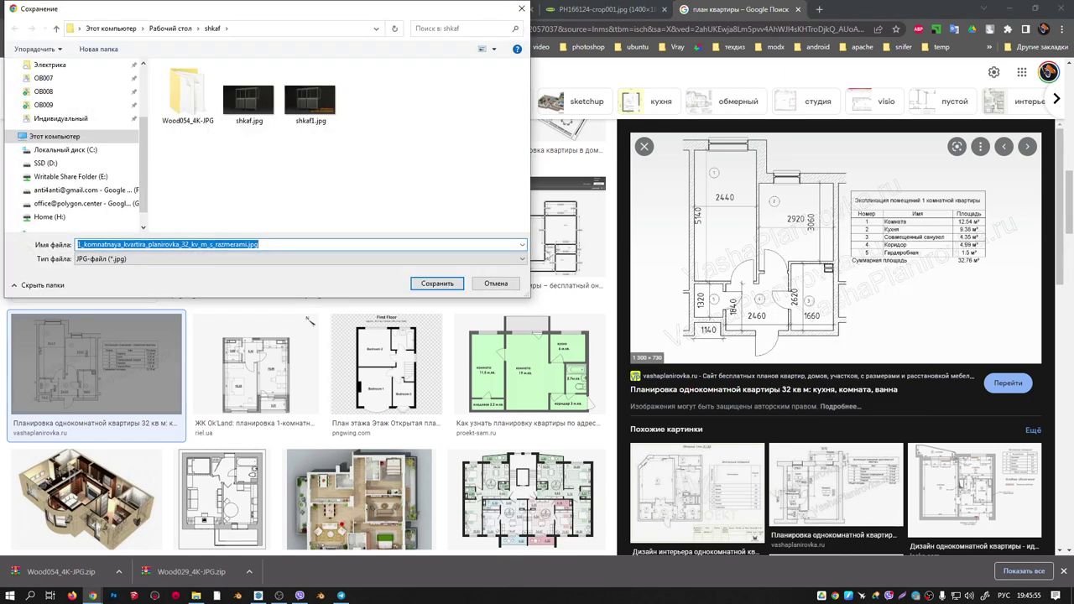
scroll(74, 109, up, 1)
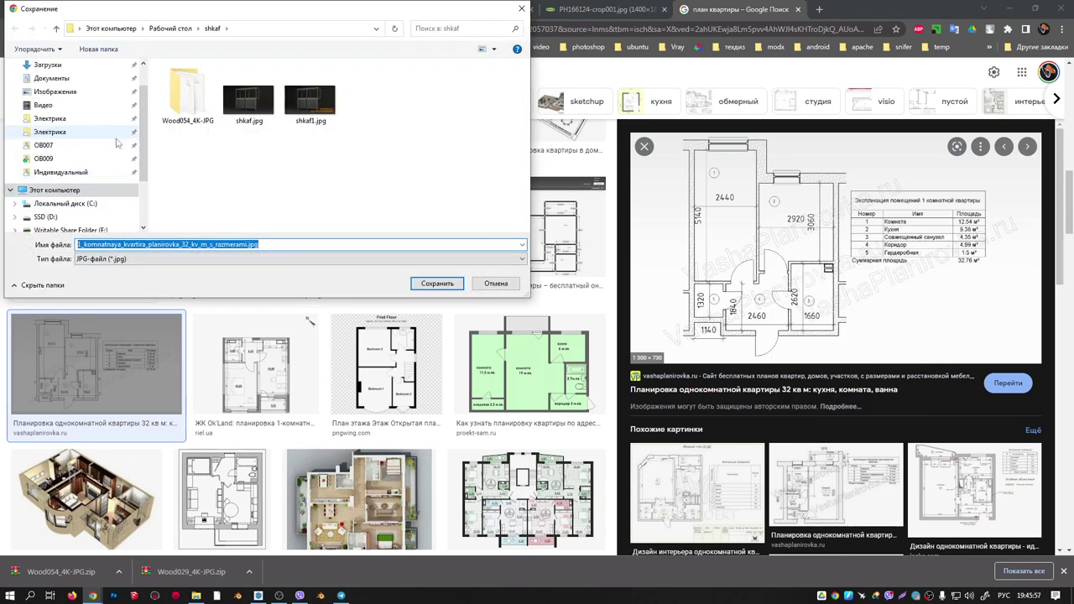
scroll(73, 97, up, 1)
click(55, 88)
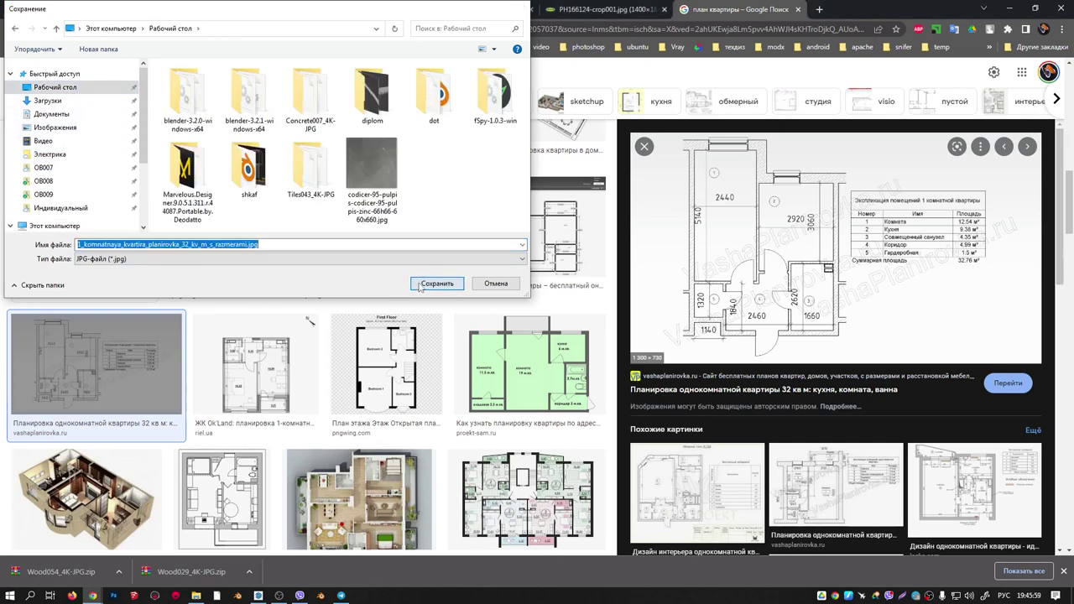
click(437, 283)
click(1011, 8)
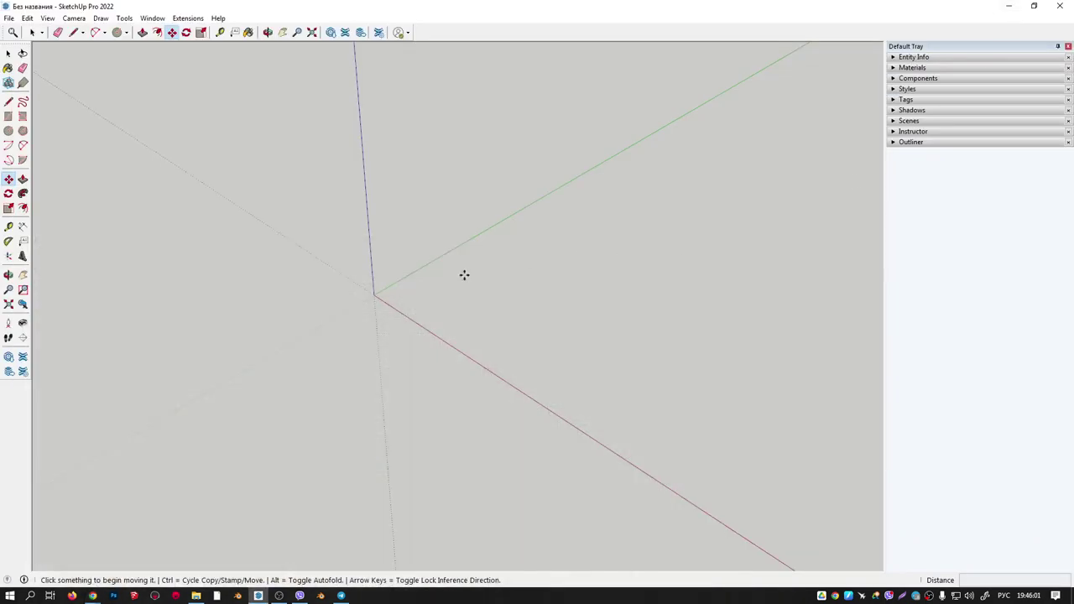
Import the Desktop's 1_komnatnaya_kvartira_planirovka_32_kv_m_s_razmerami.jpg as an image via File > Import.
middle_drag(464, 275, 512, 250)
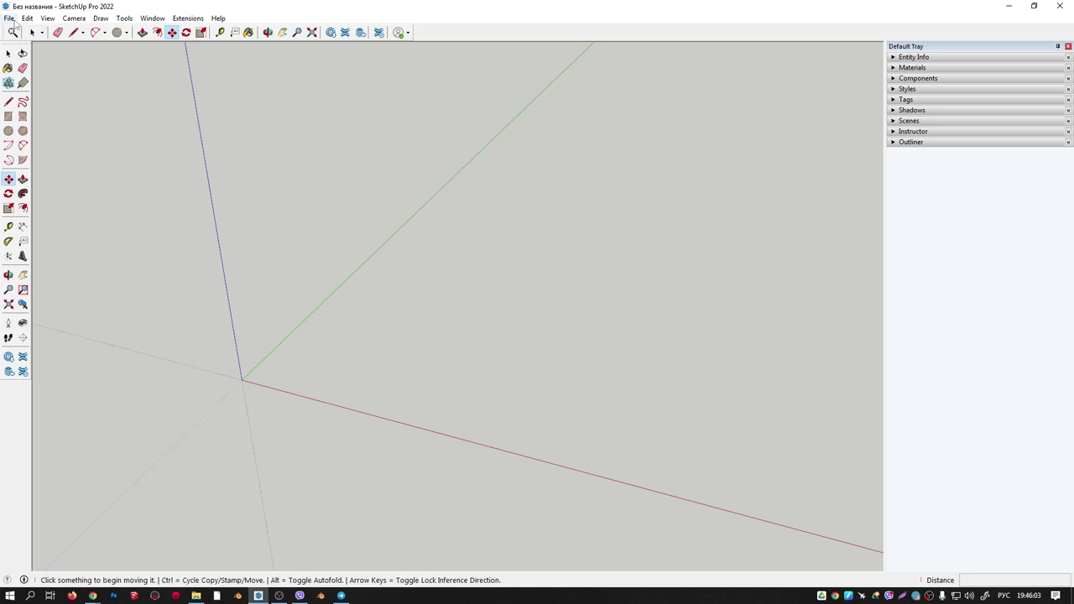
click(9, 18)
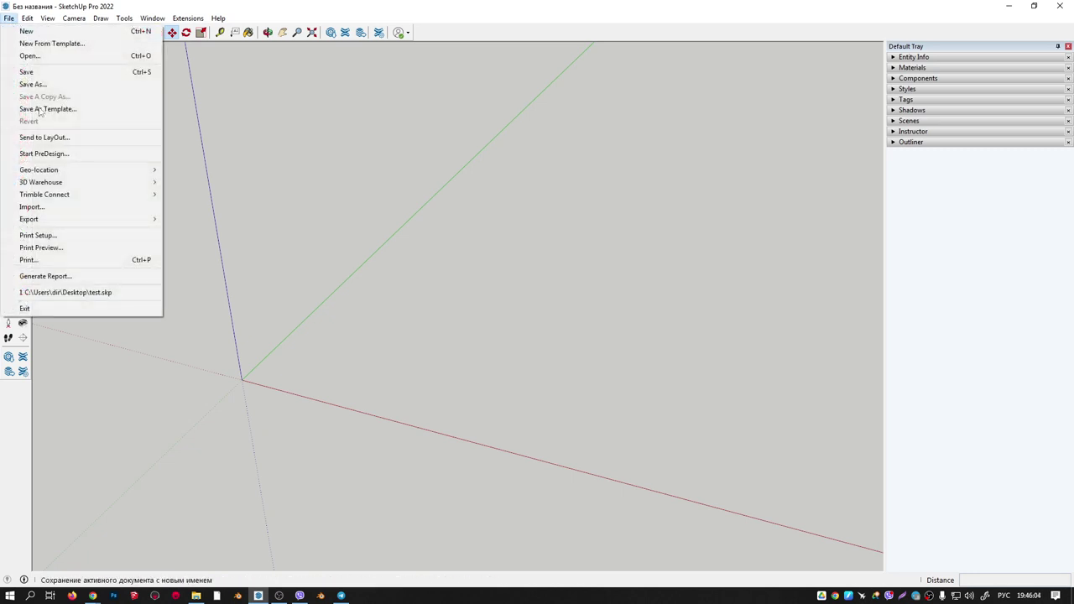
click(31, 206)
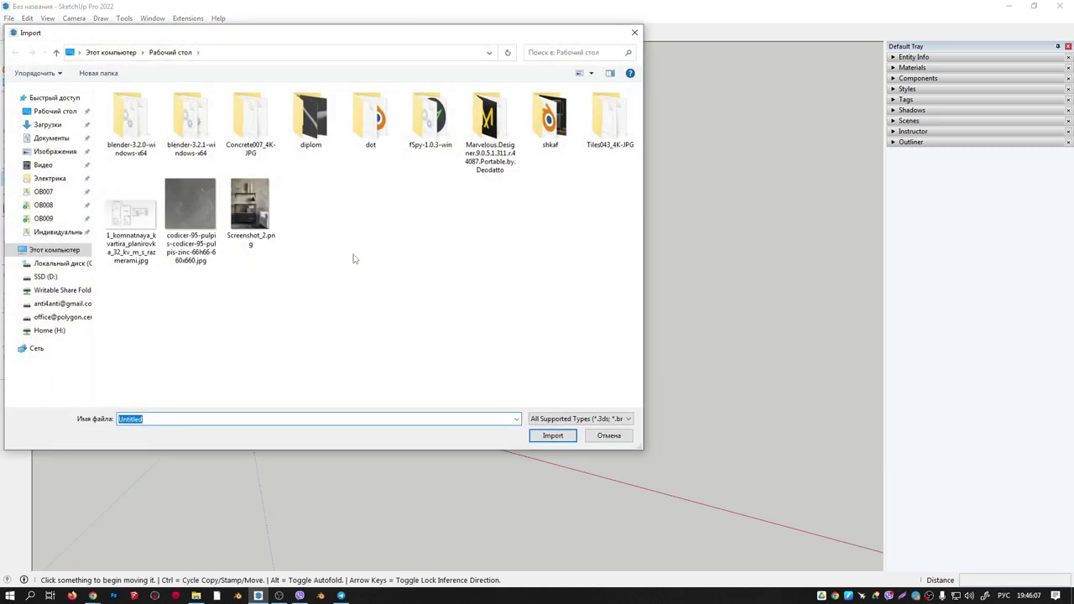
click(131, 214)
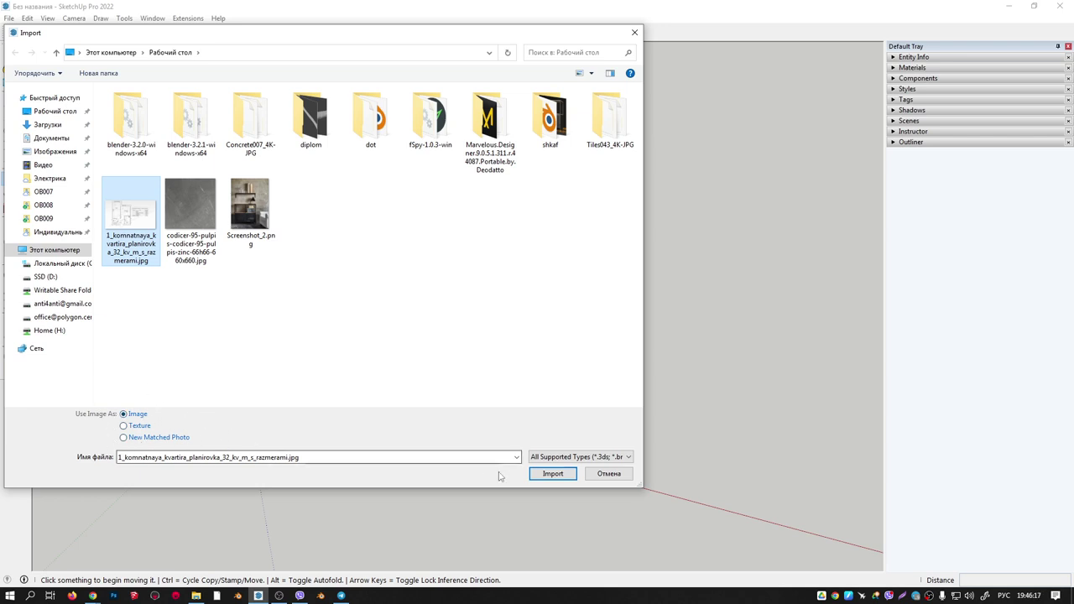
click(552, 473)
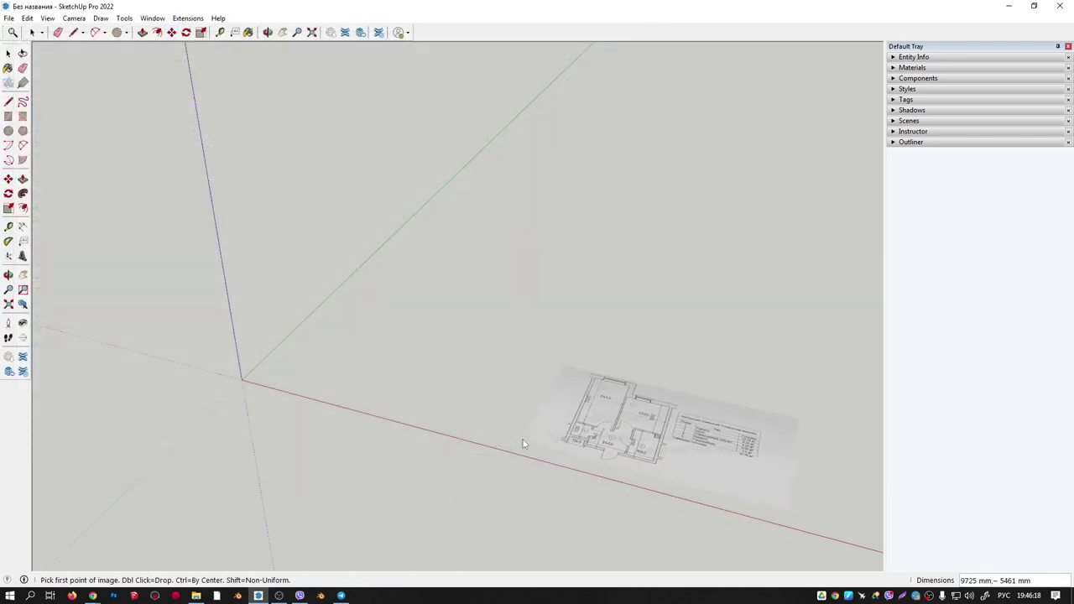
Anchor the image's corner at the origin, size it, and orbit to face the plan squarely.
click(254, 380)
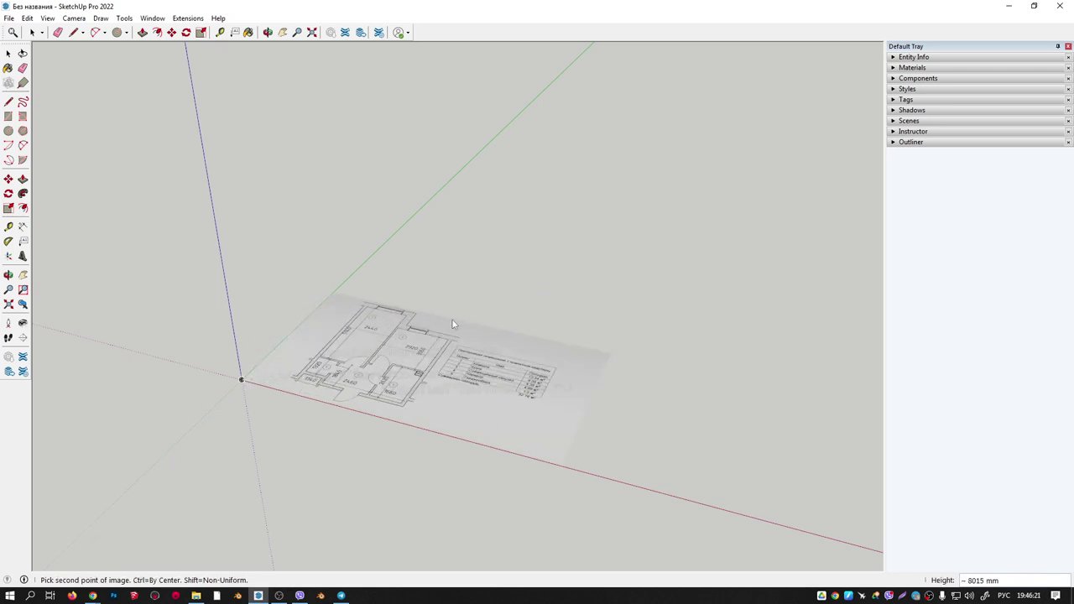
click(589, 307)
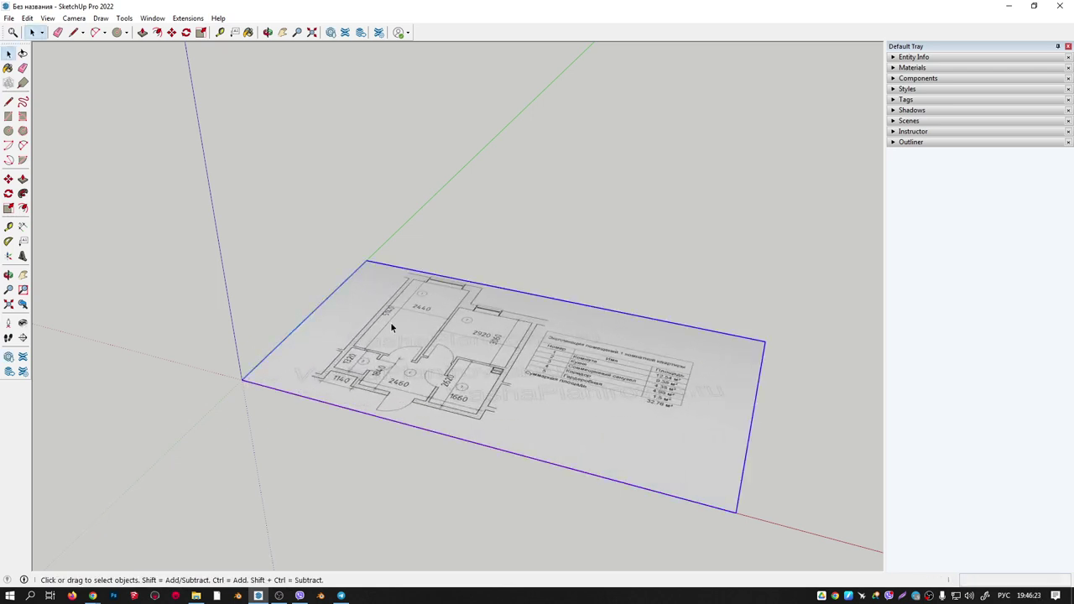
mouse_move(391, 324)
middle_down()
mouse_move(516, 436)
mouse_move(445, 425)
middle_up()
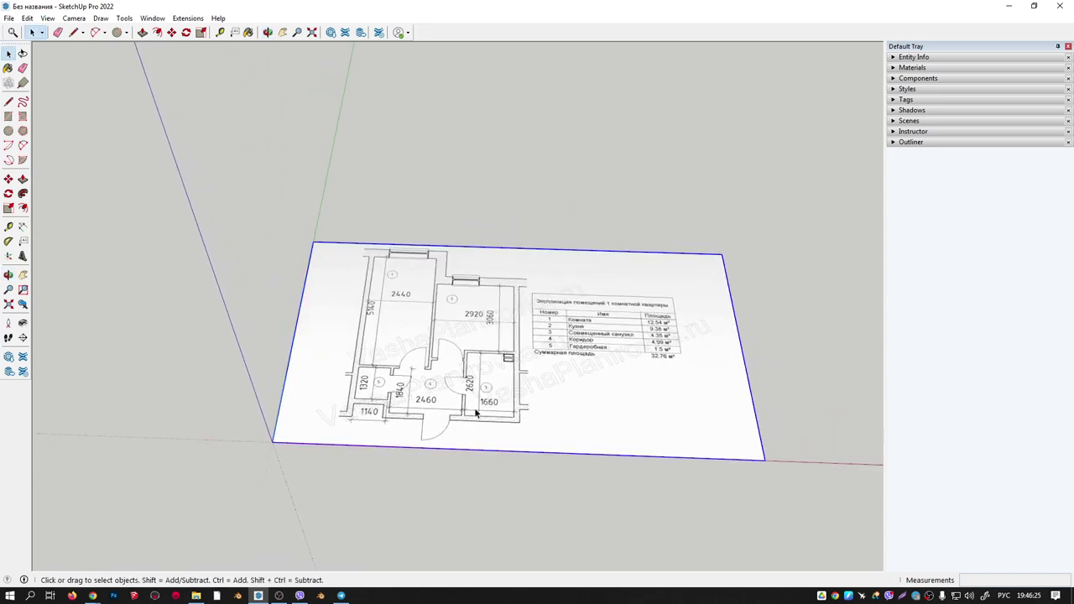
shift+middle_drag(413, 384, 493, 318)
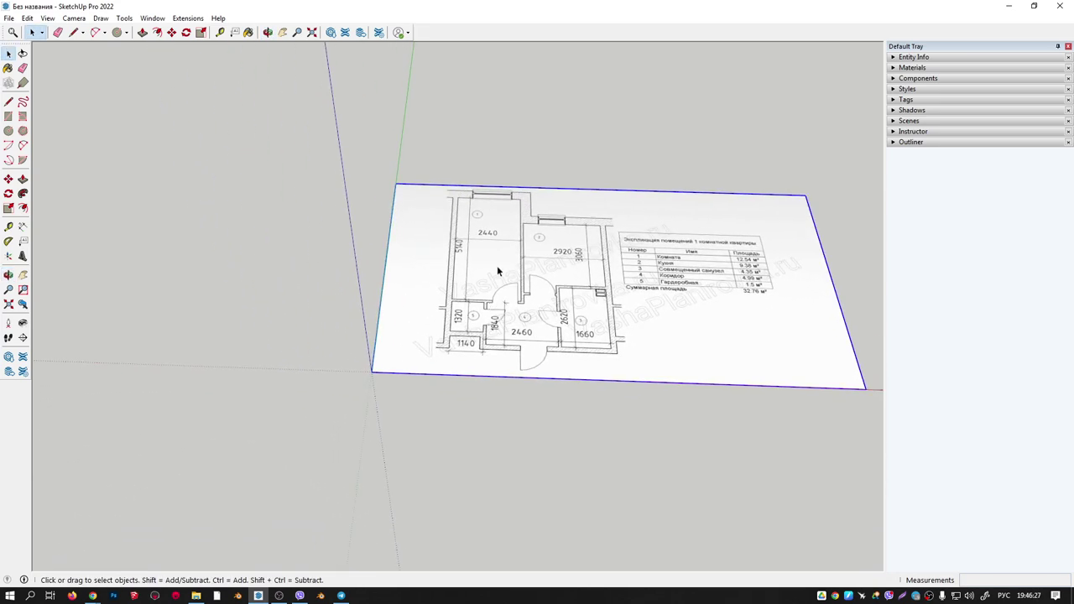
mouse_move(498, 271)
middle_down()
mouse_move(474, 299)
mouse_move(520, 332)
middle_up()
scroll(453, 225, up, 3)
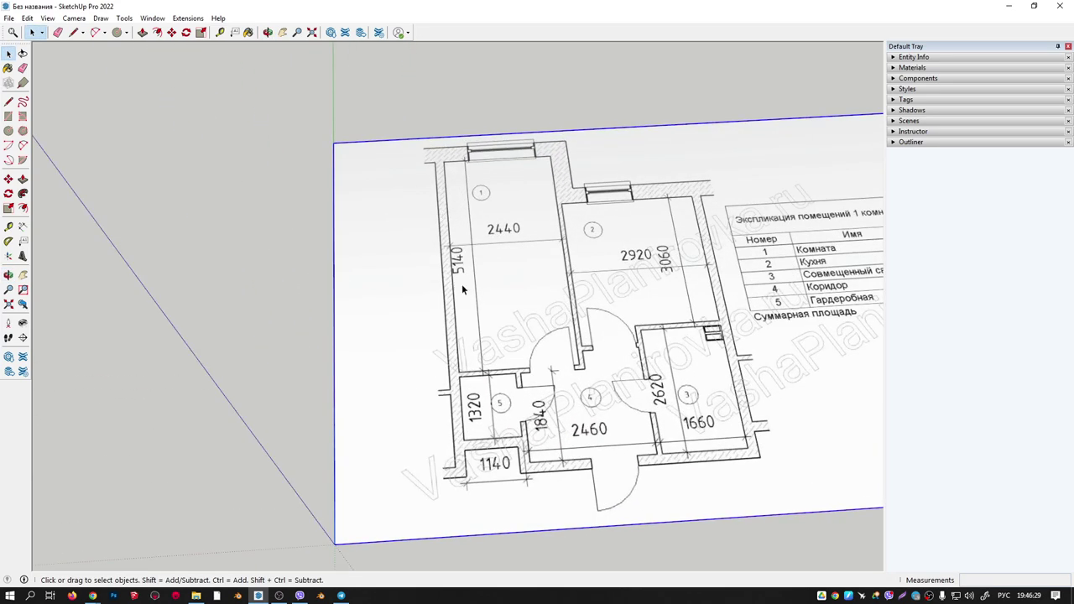
middle_drag(463, 289, 403, 338)
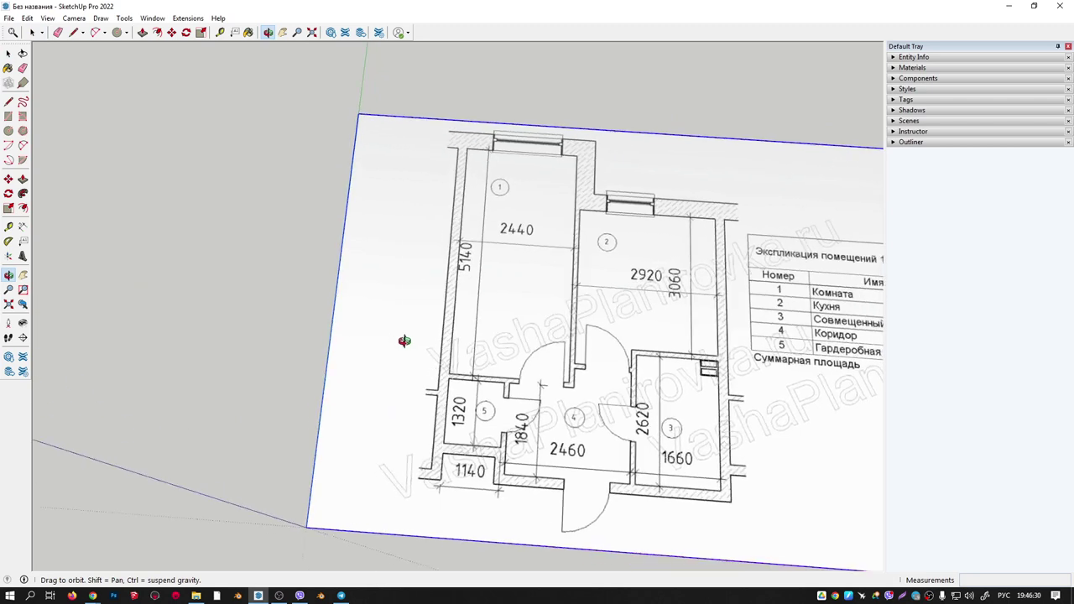
click(220, 32)
Measure the 6501 mm room wall corner to corner and resize the whole model so it becomes 5140 mm.
mouse_move(401, 320)
middle_down()
mouse_move(411, 326)
mouse_move(139, 372)
middle_up()
scroll(496, 281, up, 2)
scroll(489, 281, up, 2)
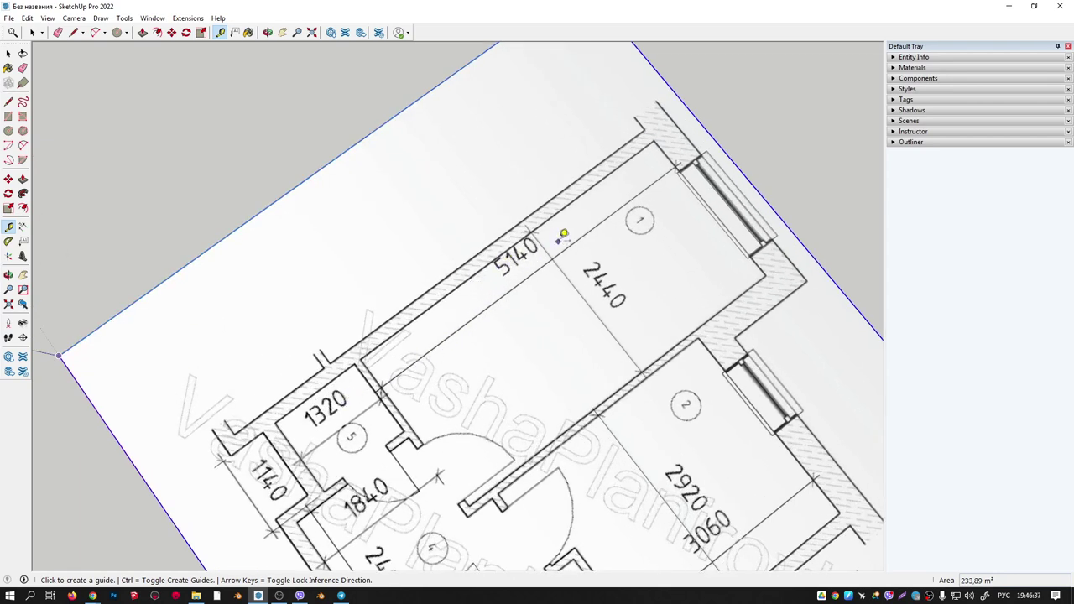
scroll(352, 396, up, 3)
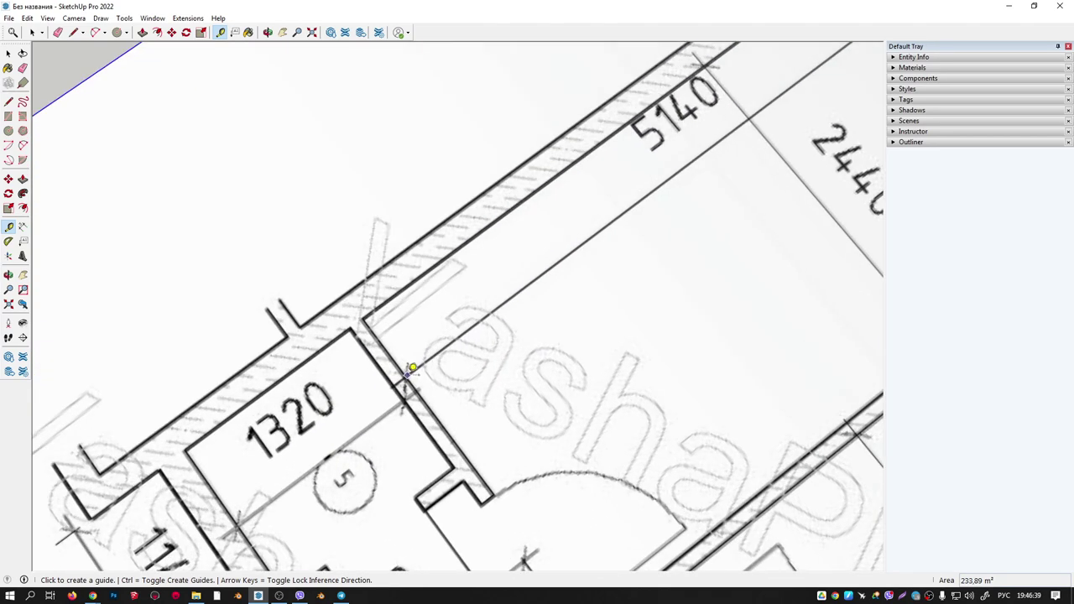
click(410, 370)
scroll(541, 273, down, 3)
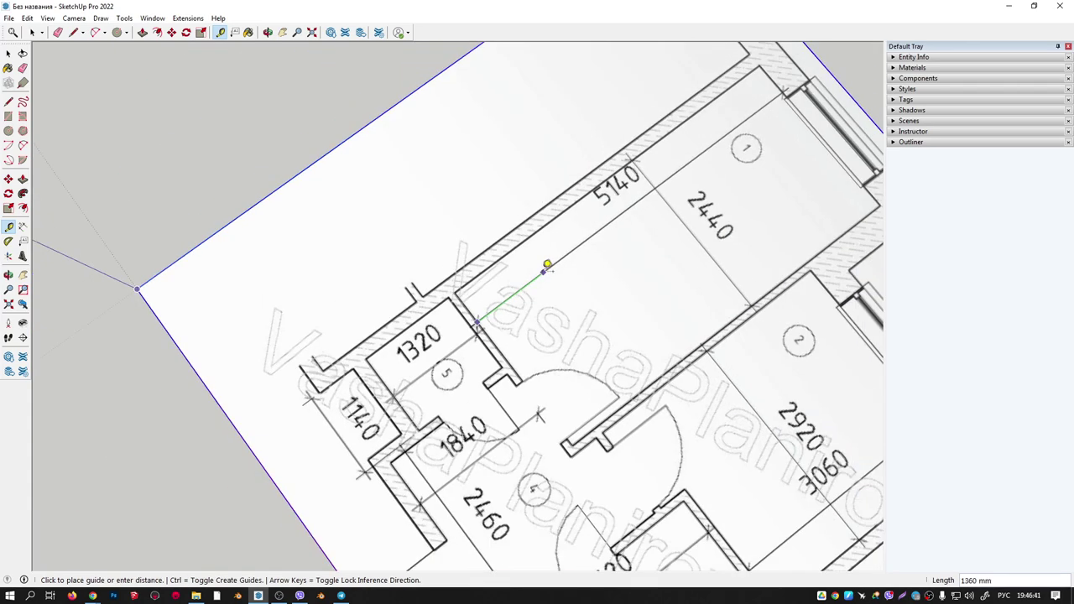
middle_drag(714, 149, 581, 230)
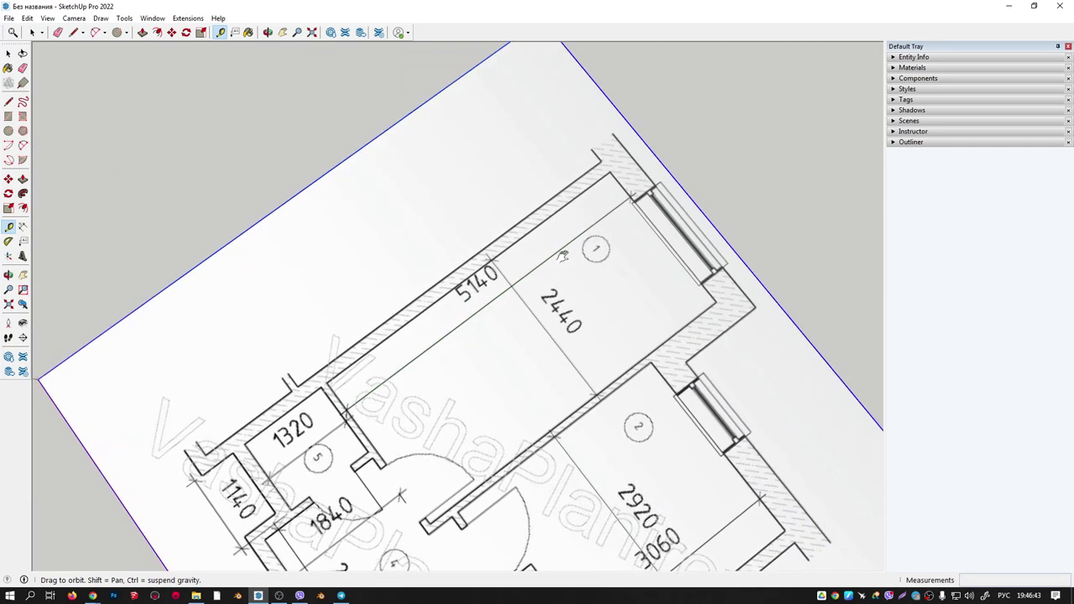
scroll(581, 230, up, 1)
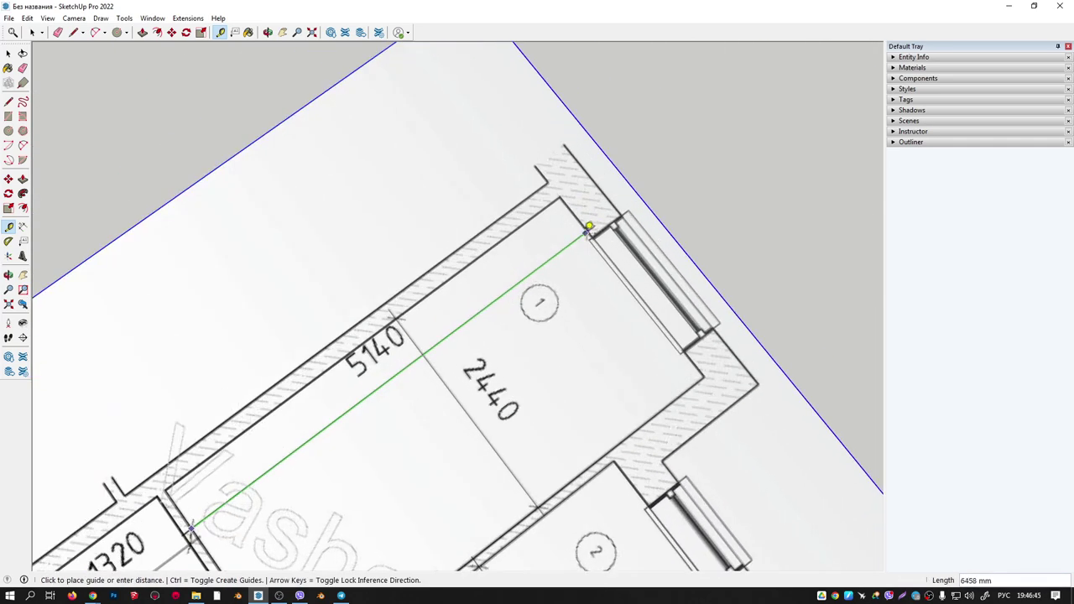
scroll(589, 225, up, 1)
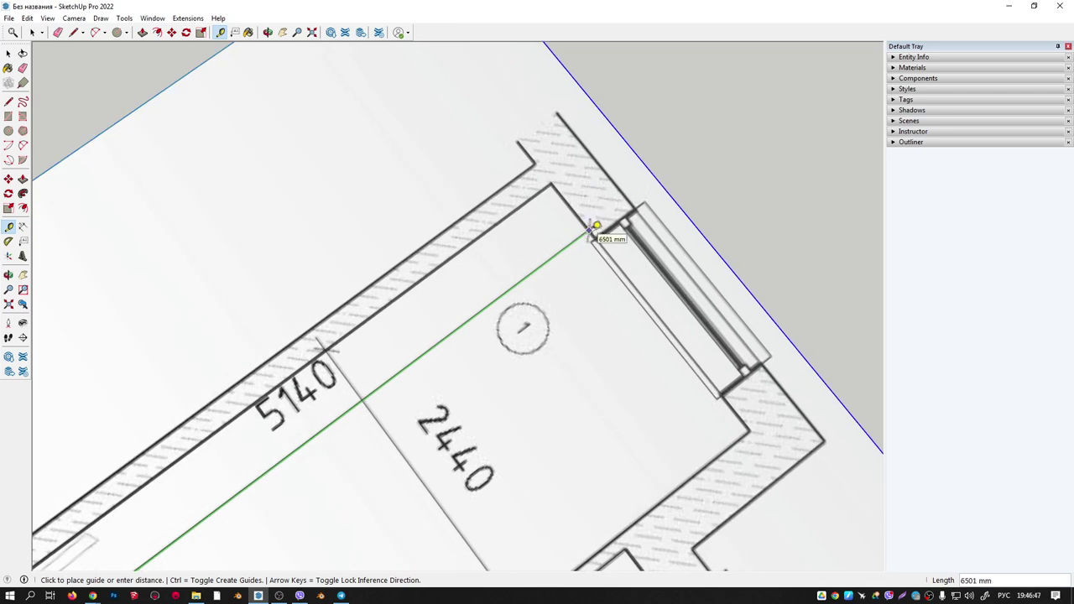
click(595, 226)
text(5140)
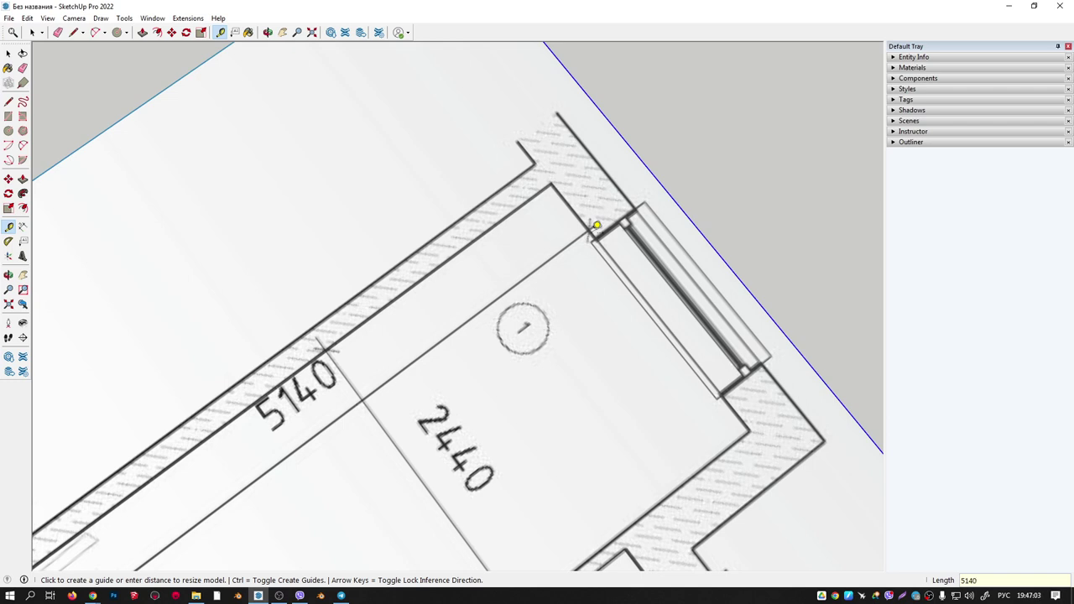
key(Return)
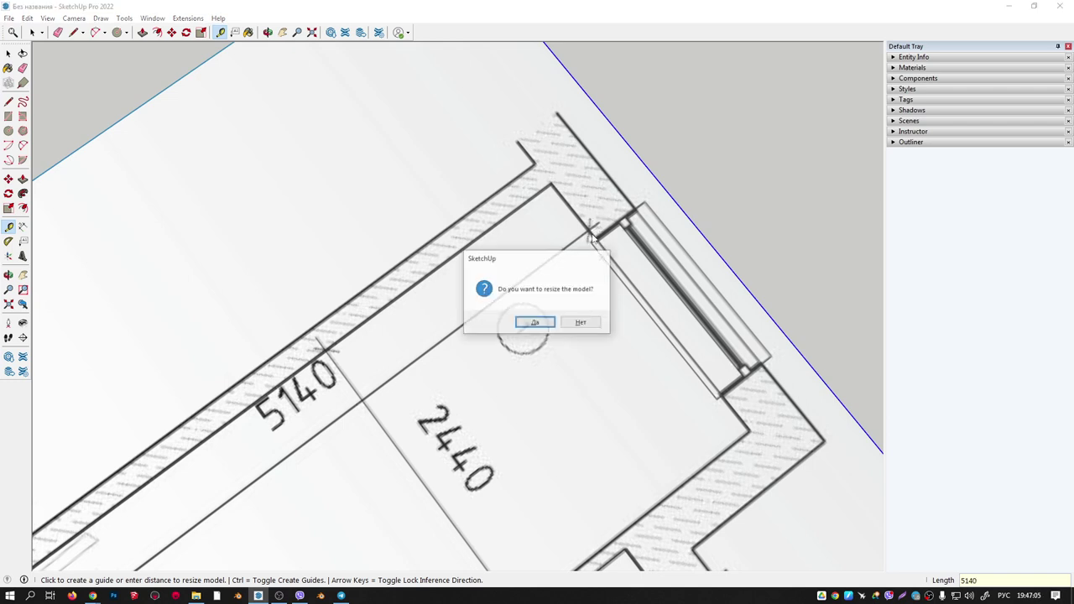
click(534, 324)
Orbit and zoom until the rescaled floor plan is seen from nearly straight above.
scroll(529, 312, down, 3)
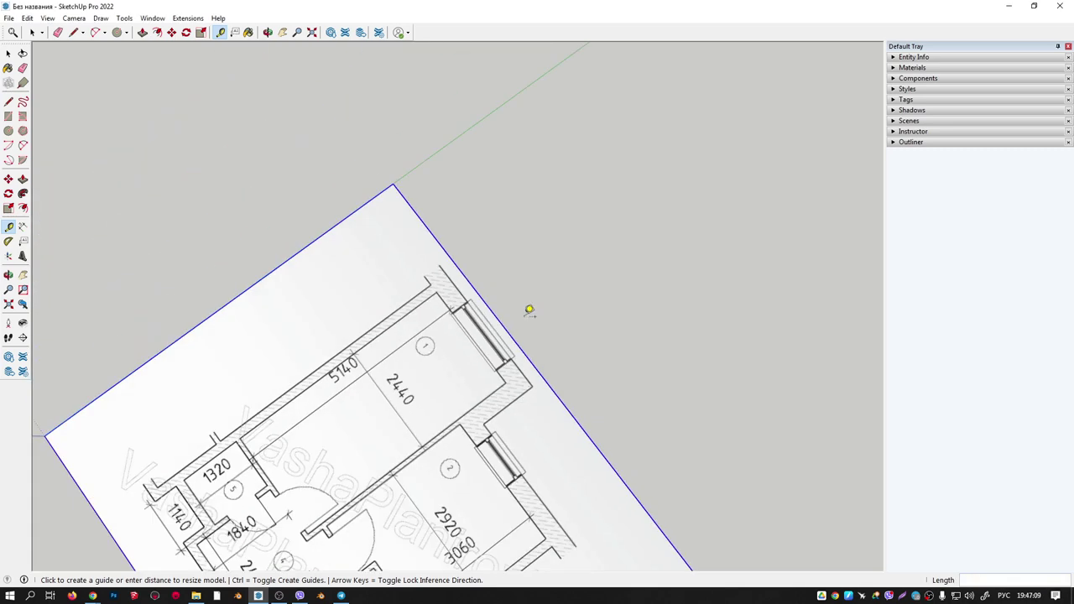
mouse_move(529, 311)
middle_down()
mouse_move(511, 343)
mouse_move(599, 196)
mouse_move(492, 282)
mouse_move(508, 256)
middle_up()
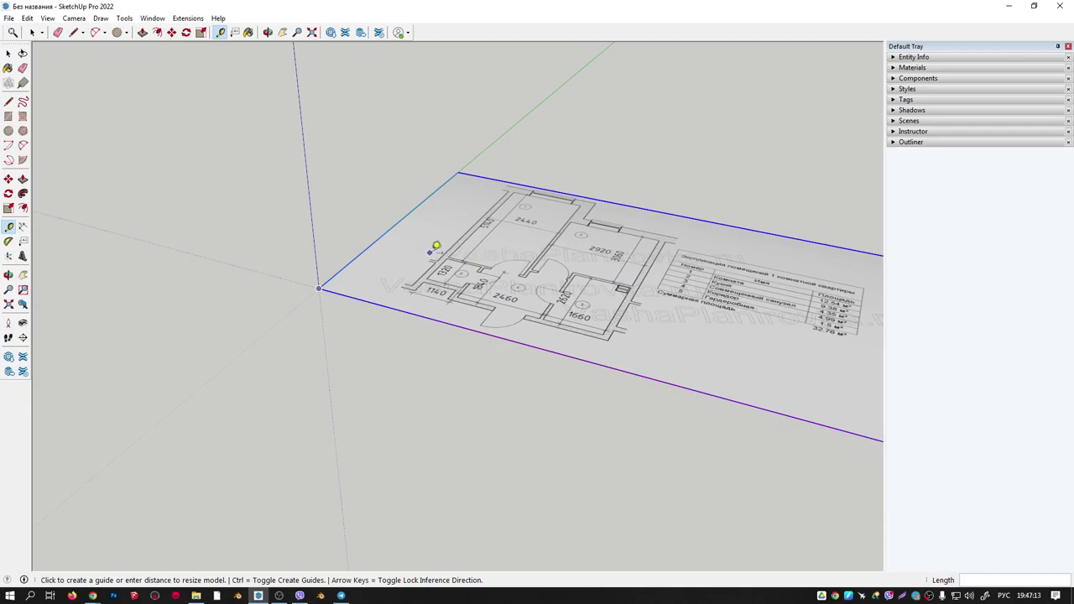
mouse_move(435, 245)
middle_down()
mouse_move(436, 321)
mouse_move(123, 324)
mouse_move(638, 310)
mouse_move(551, 139)
mouse_move(359, 371)
mouse_move(511, 305)
middle_up()
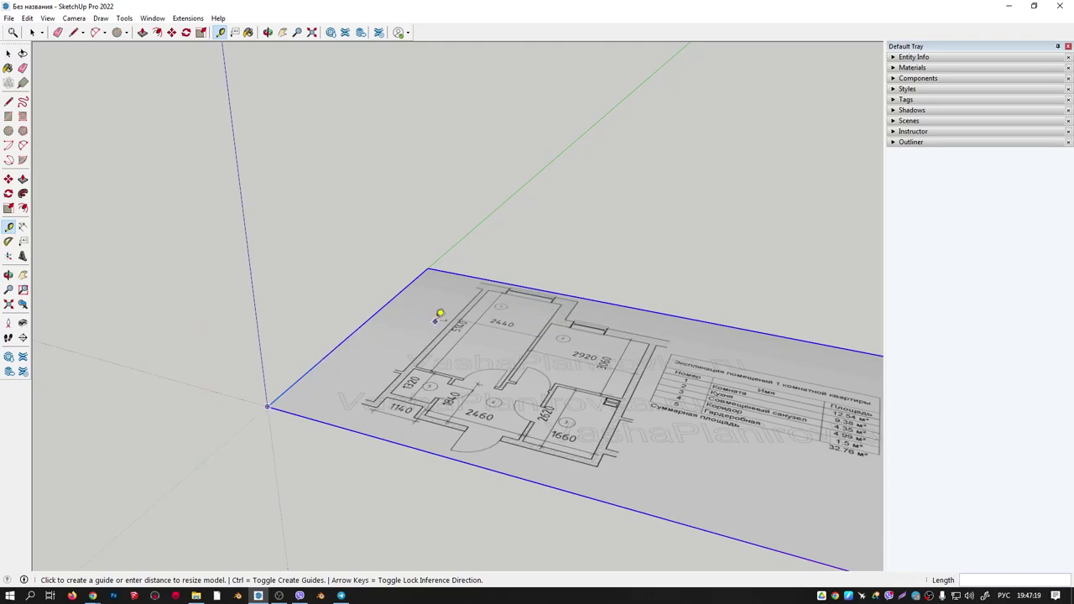
scroll(427, 317, down, 3)
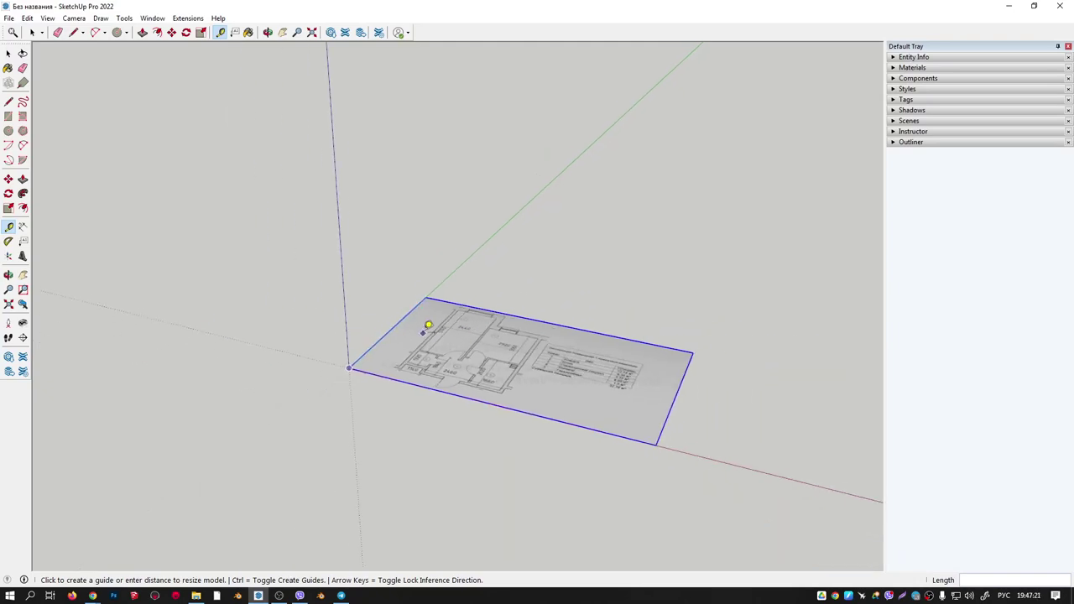
scroll(427, 319, up, 3)
scroll(427, 321, down, 3)
scroll(428, 326, up, 3)
scroll(428, 327, down, 3)
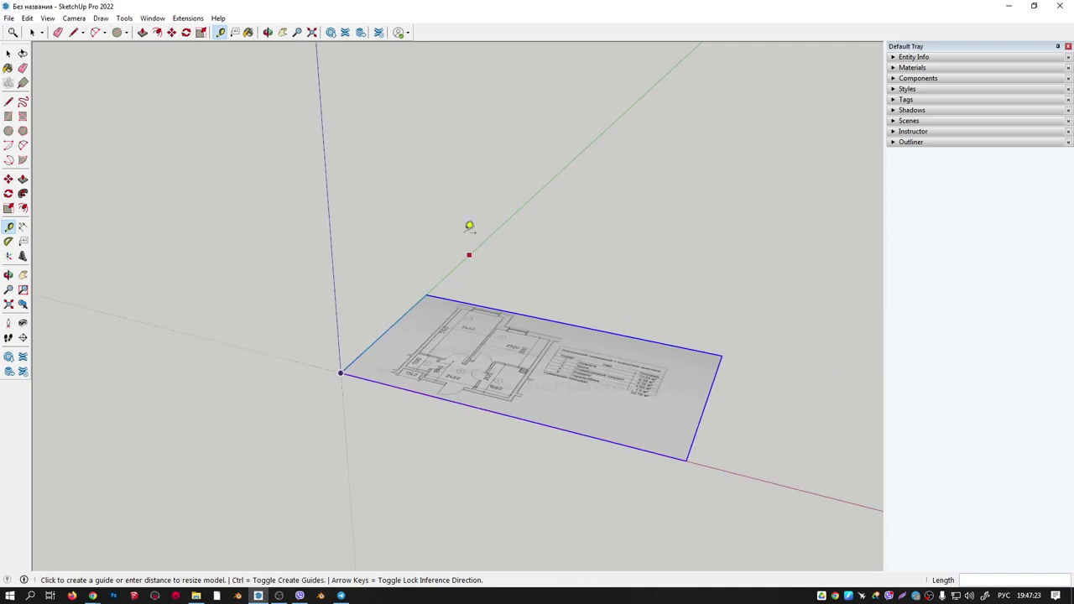
scroll(404, 321, up, 3)
scroll(407, 332, down, 3)
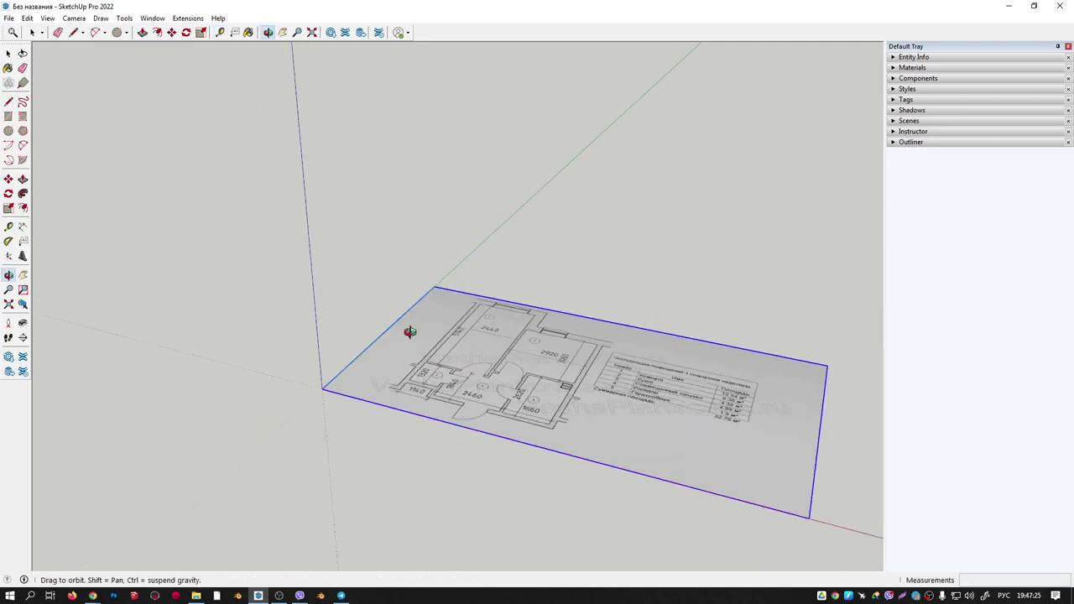
mouse_move(412, 319)
middle_down()
mouse_move(227, 319)
mouse_move(269, 479)
mouse_move(582, 309)
mouse_move(377, 412)
mouse_move(538, 369)
middle_up()
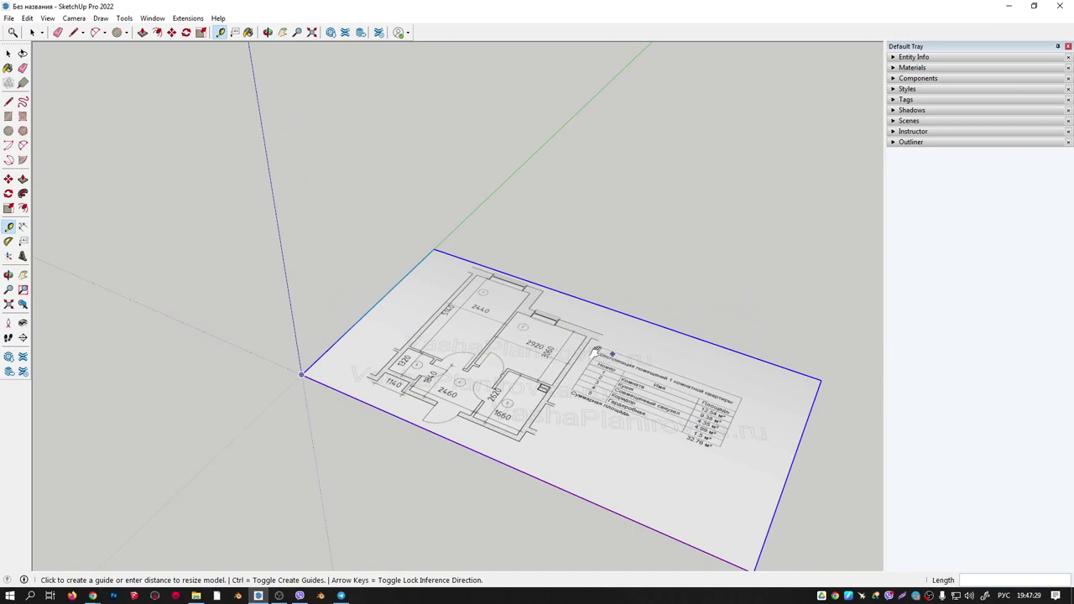
mouse_move(596, 352)
middle_down()
mouse_move(694, 296)
mouse_move(604, 319)
mouse_move(653, 322)
mouse_move(683, 307)
mouse_move(481, 327)
mouse_move(560, 338)
middle_up()
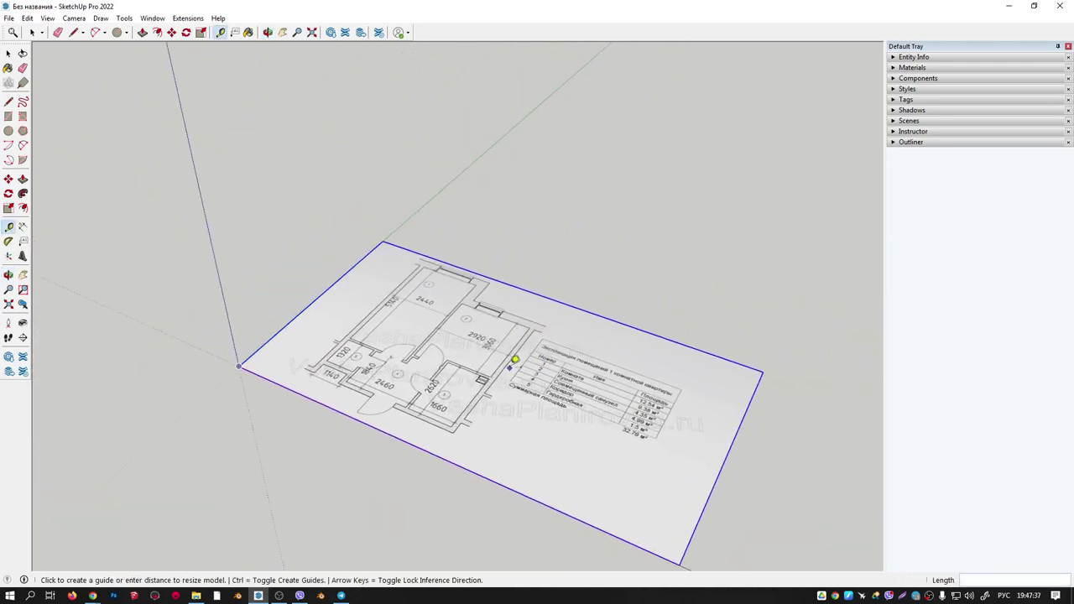
mouse_move(512, 366)
middle_down()
mouse_move(439, 355)
mouse_move(509, 340)
middle_up()
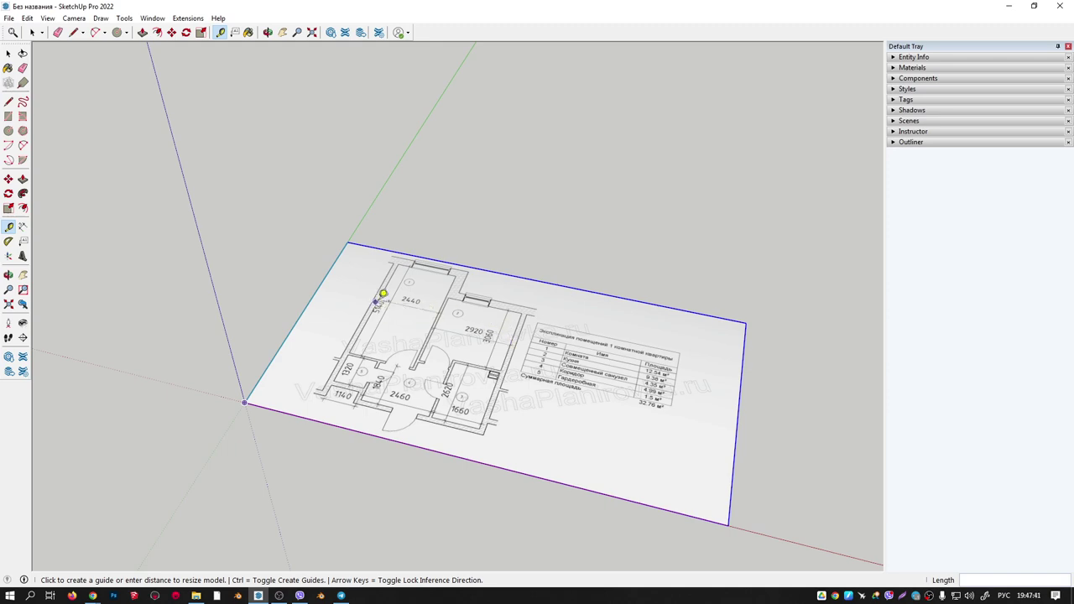
mouse_move(398, 243)
middle_down()
mouse_move(336, 276)
mouse_move(221, 227)
mouse_move(456, 314)
mouse_move(503, 260)
mouse_move(407, 276)
mouse_move(479, 283)
mouse_move(411, 283)
mouse_move(412, 491)
middle_up()
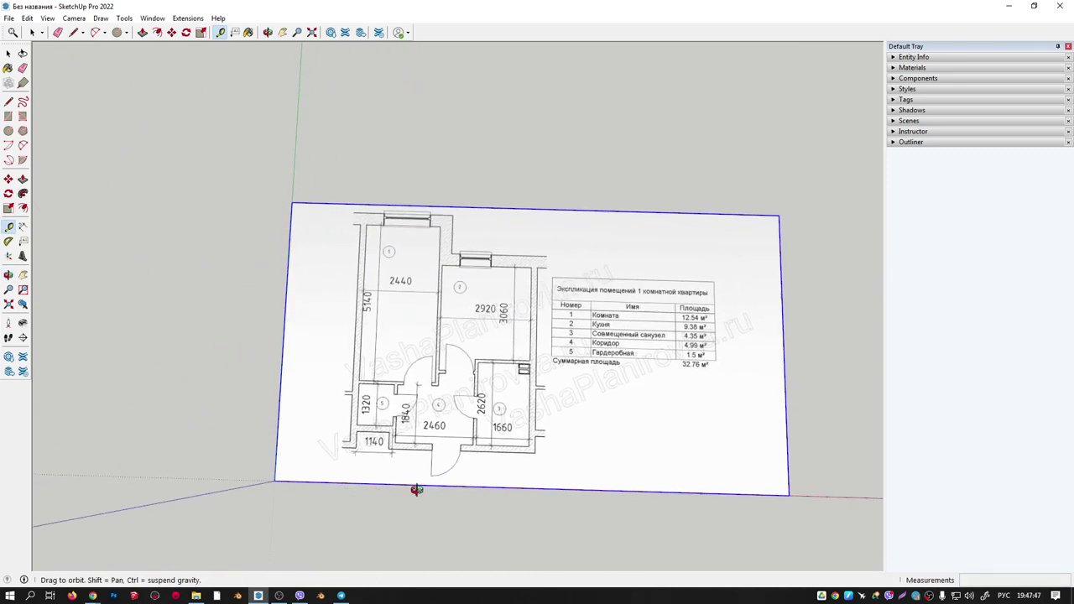
scroll(384, 307, up, 5)
mouse_move(384, 307)
middle_down()
mouse_move(482, 277)
mouse_move(486, 297)
middle_up()
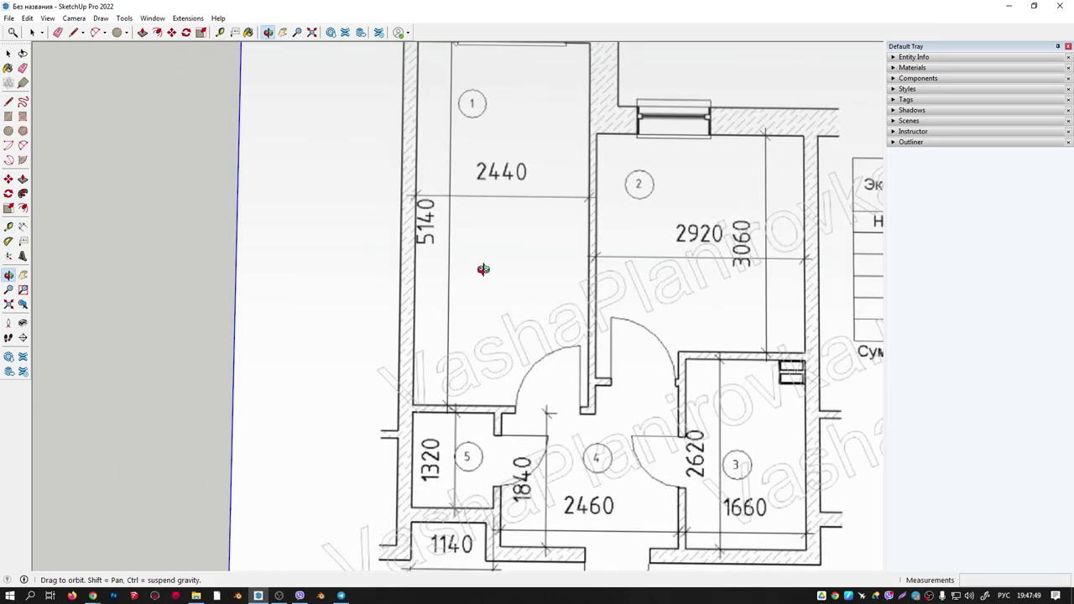
scroll(506, 318, down, 5)
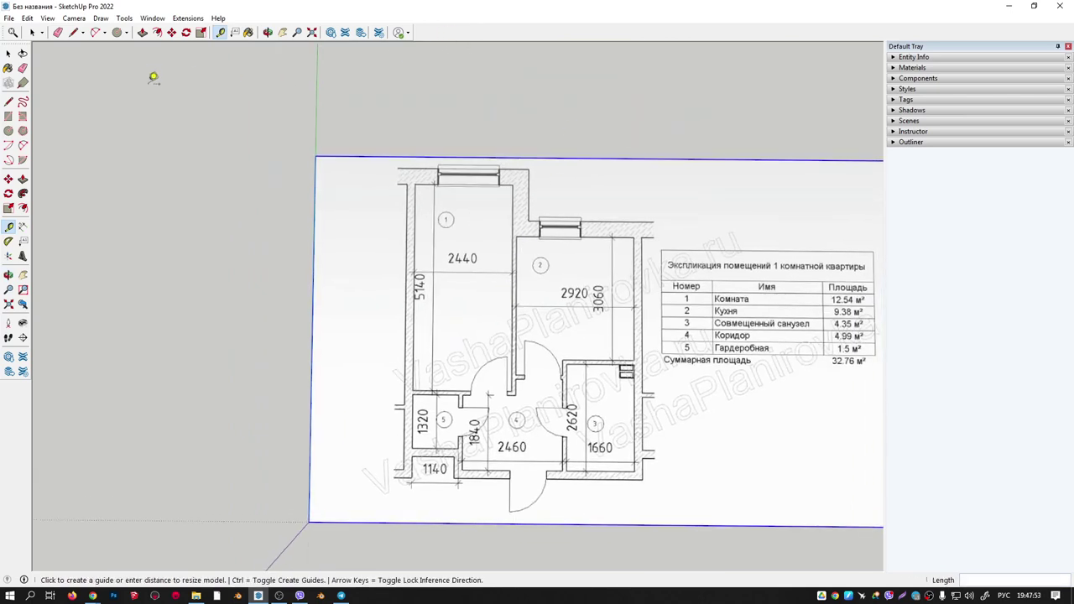
Try parallel projection, return to perspective, and tilt the view over the plan.
click(74, 17)
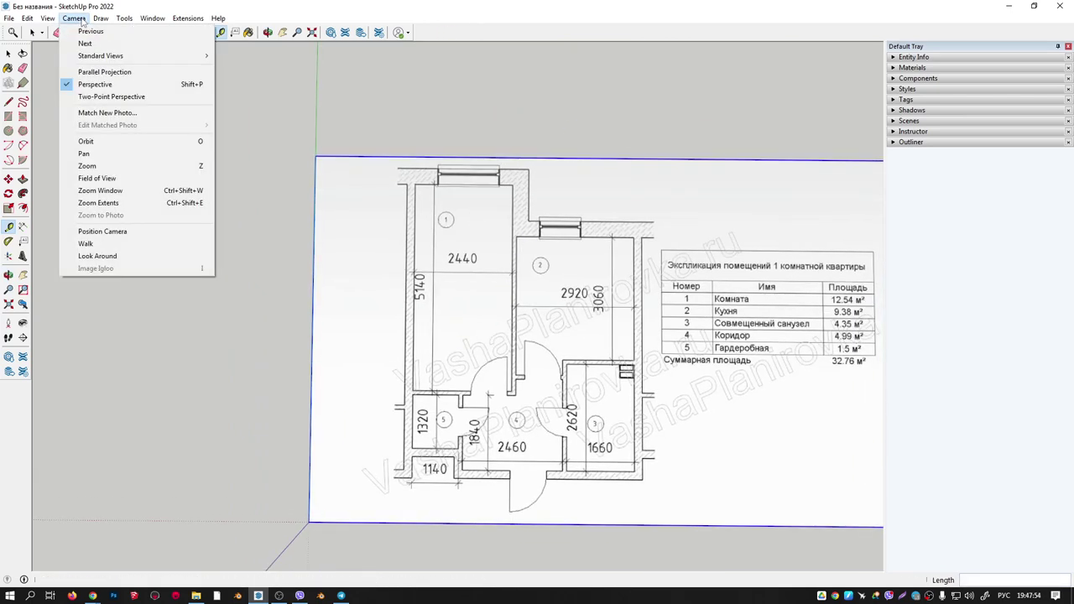
click(87, 74)
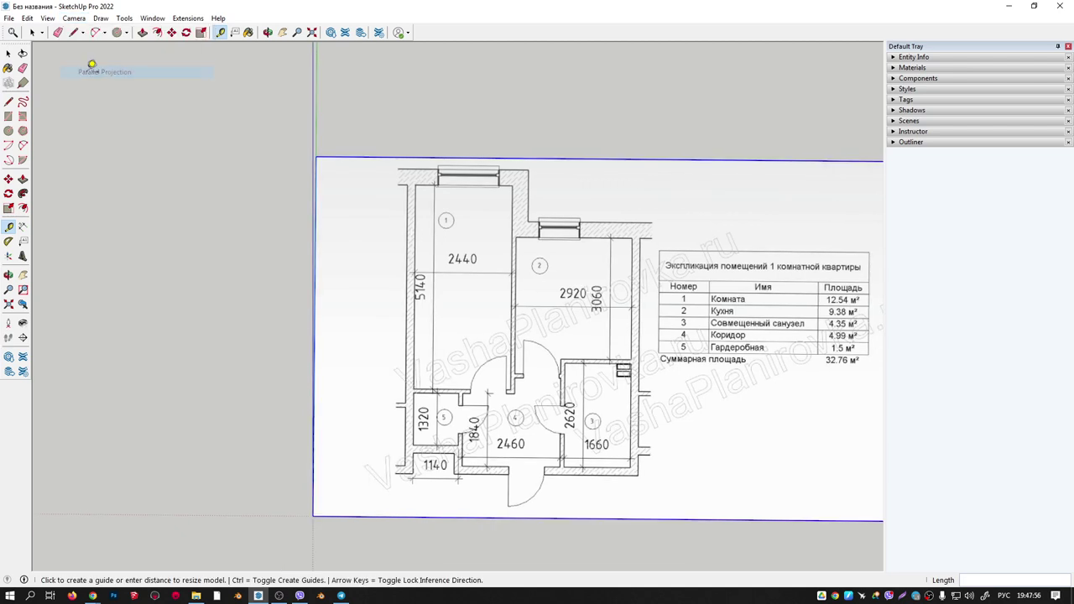
click(74, 17)
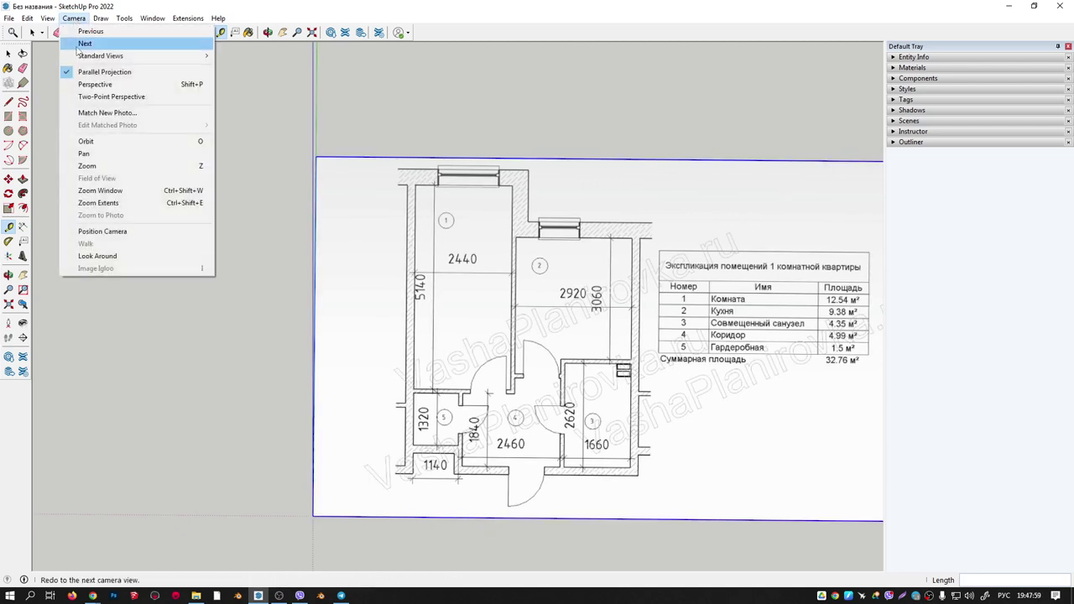
click(88, 83)
mouse_move(433, 271)
middle_down()
mouse_move(455, 211)
mouse_move(304, 120)
mouse_move(422, 112)
mouse_move(428, 123)
middle_up()
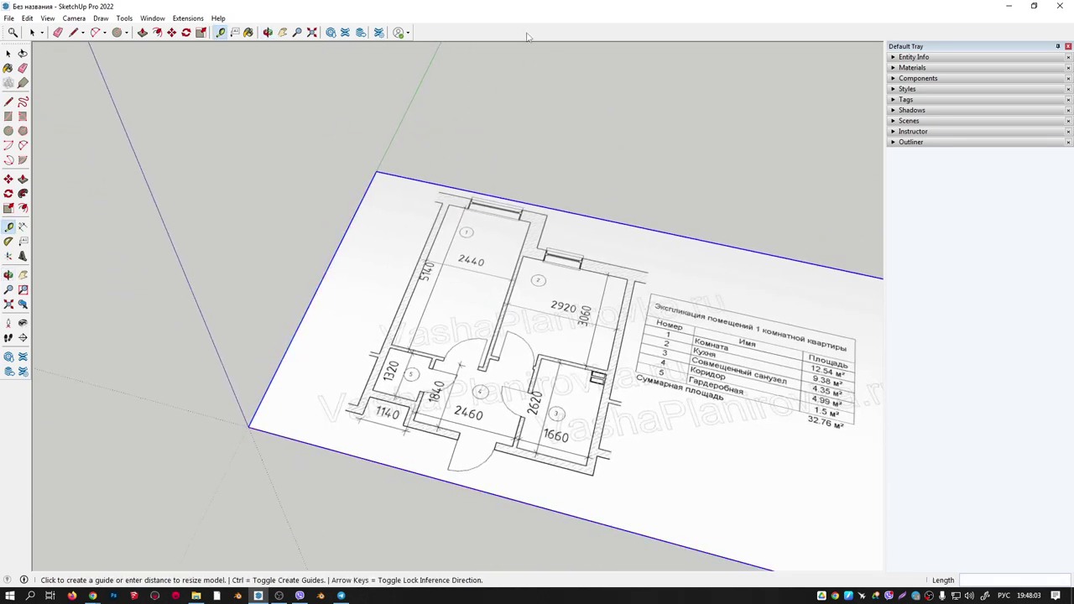
Enable the Views toolbar and try the Iso, Top and Front views.
right_click(587, 38)
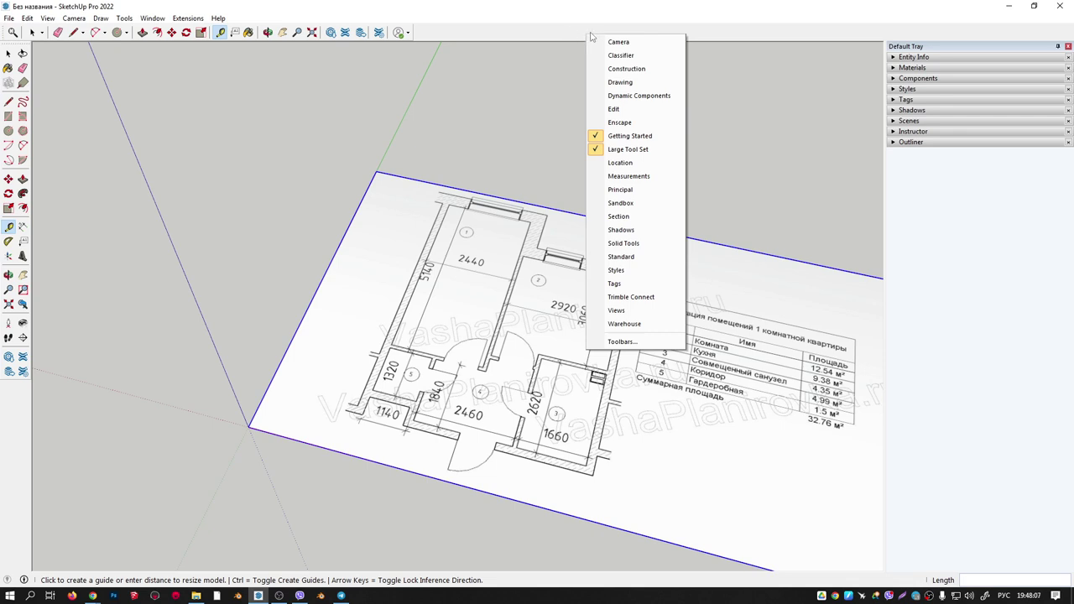
click(621, 311)
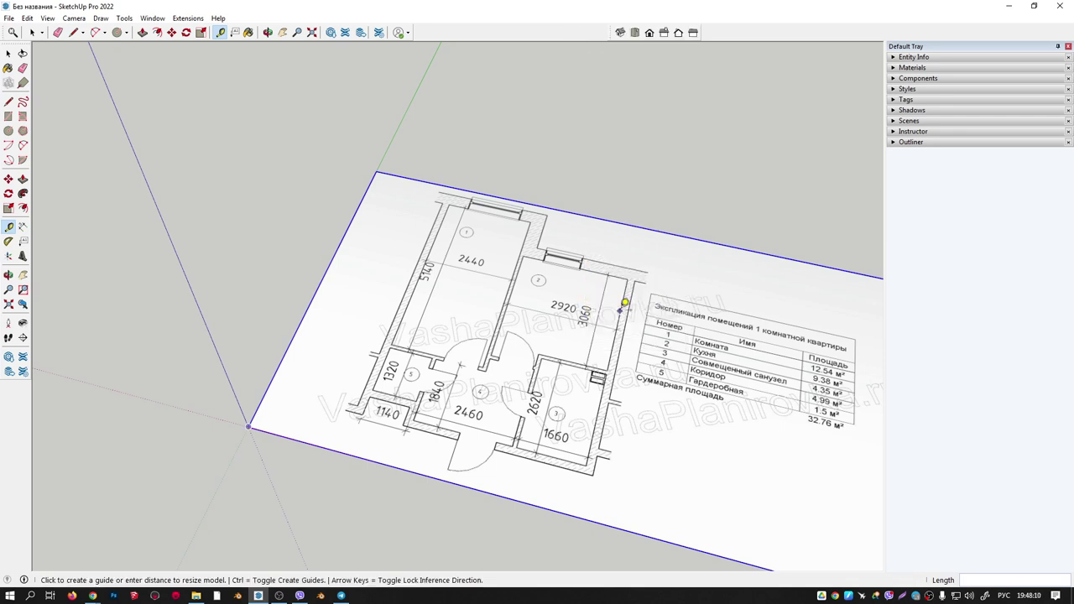
click(618, 32)
click(634, 32)
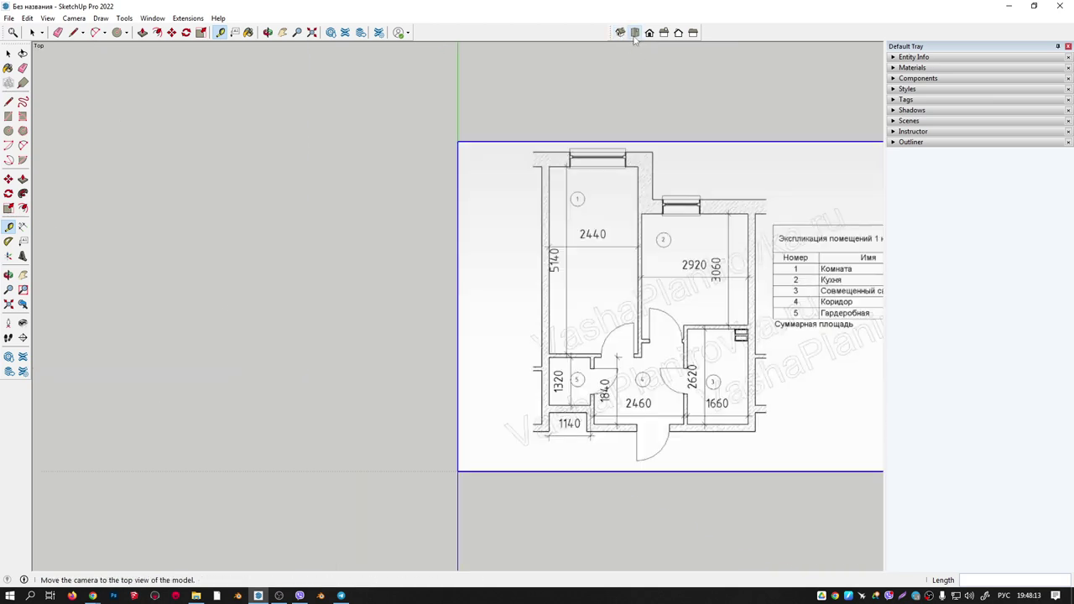
click(649, 33)
Check the Right, Back and Left views, orbit, then return to the Top view.
click(663, 33)
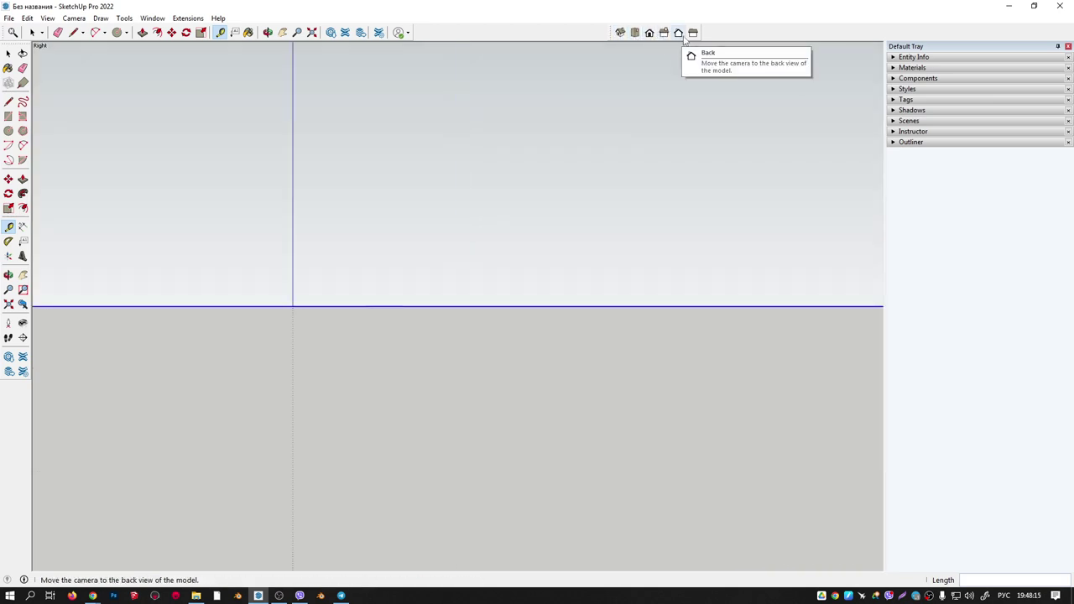
click(678, 32)
click(692, 32)
mouse_move(486, 210)
middle_down()
mouse_move(646, 266)
mouse_move(503, 161)
mouse_move(274, 223)
middle_up()
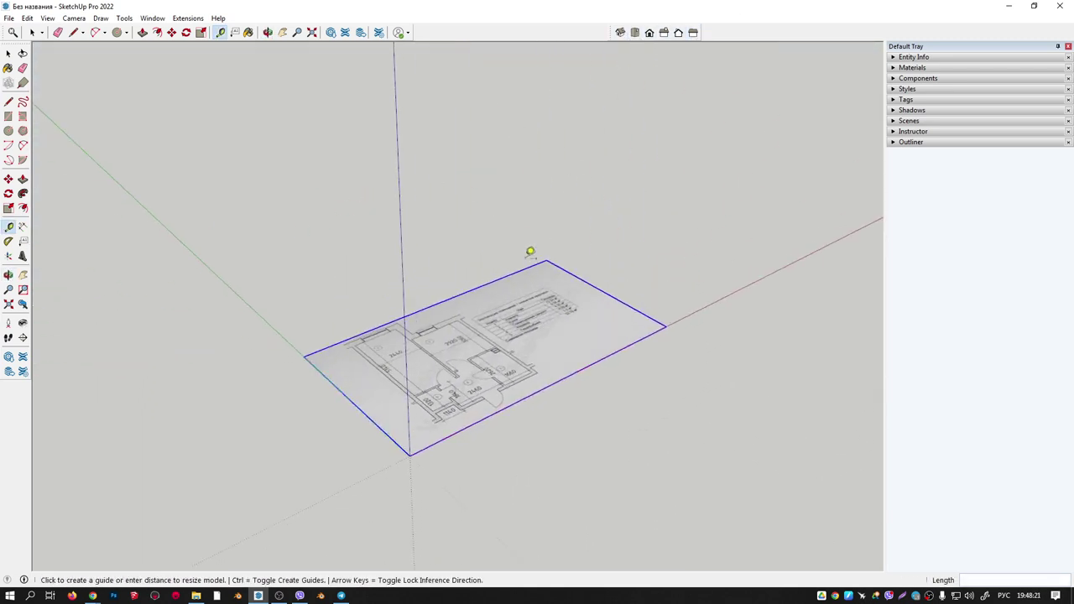
key(F2)
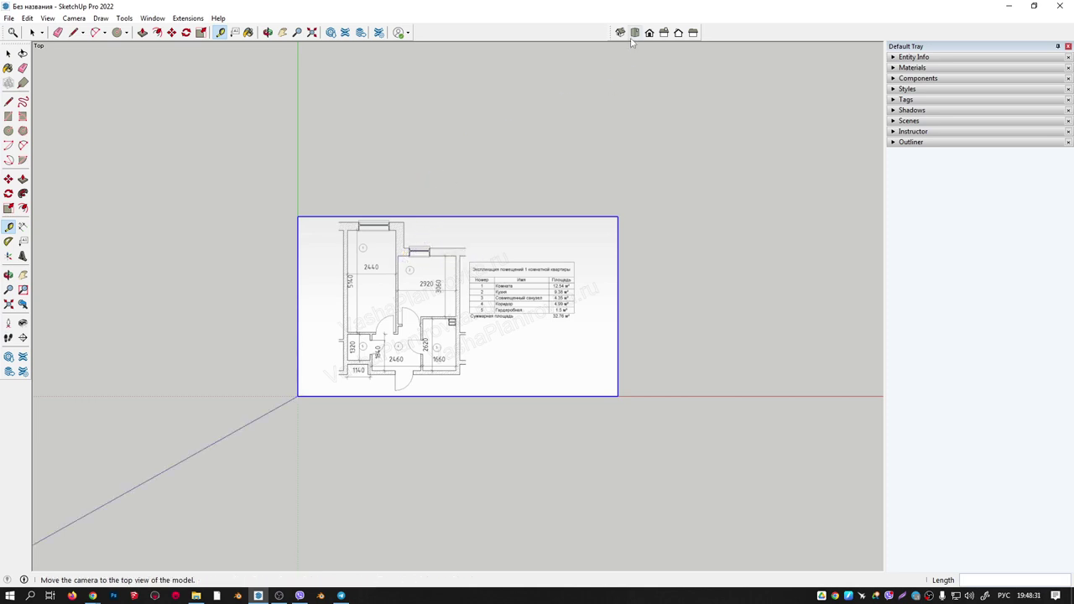
click(153, 18)
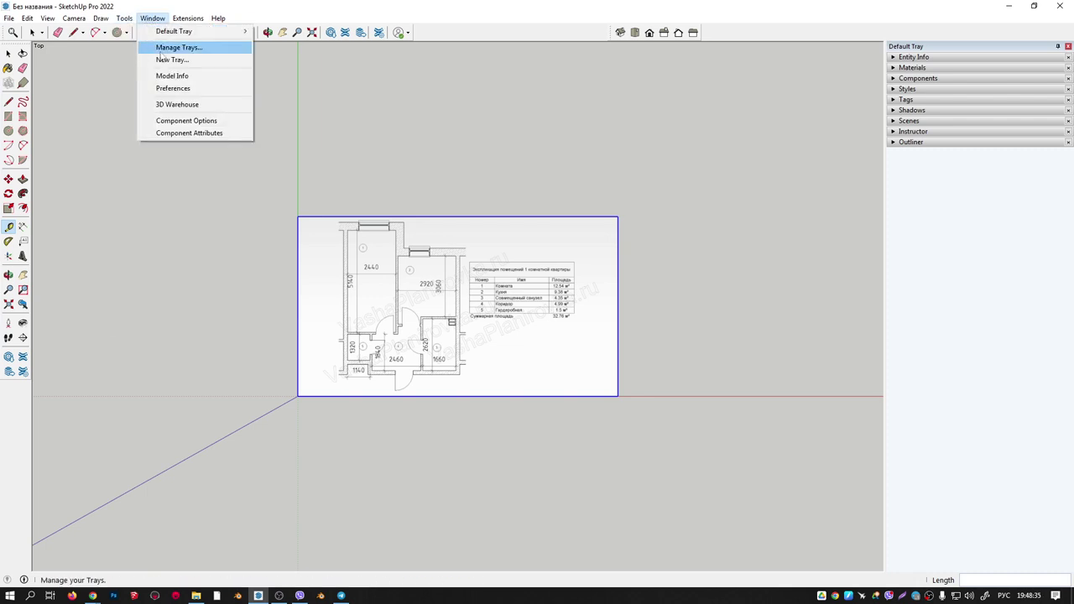
click(173, 88)
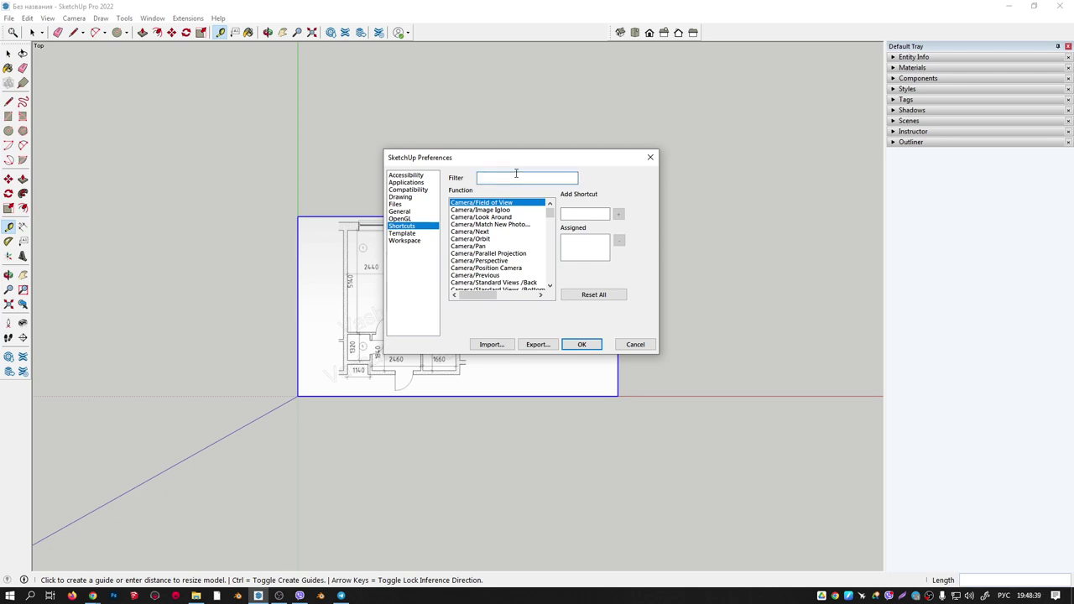
text(ea)
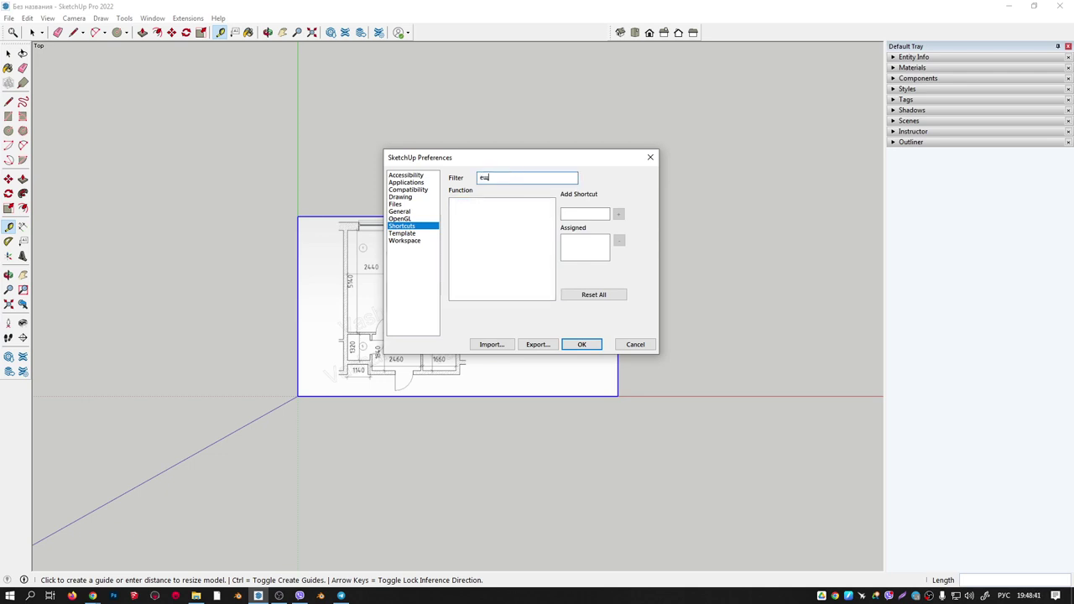
key(BackSpace)
key(BackSpace)
key(BackSpace)
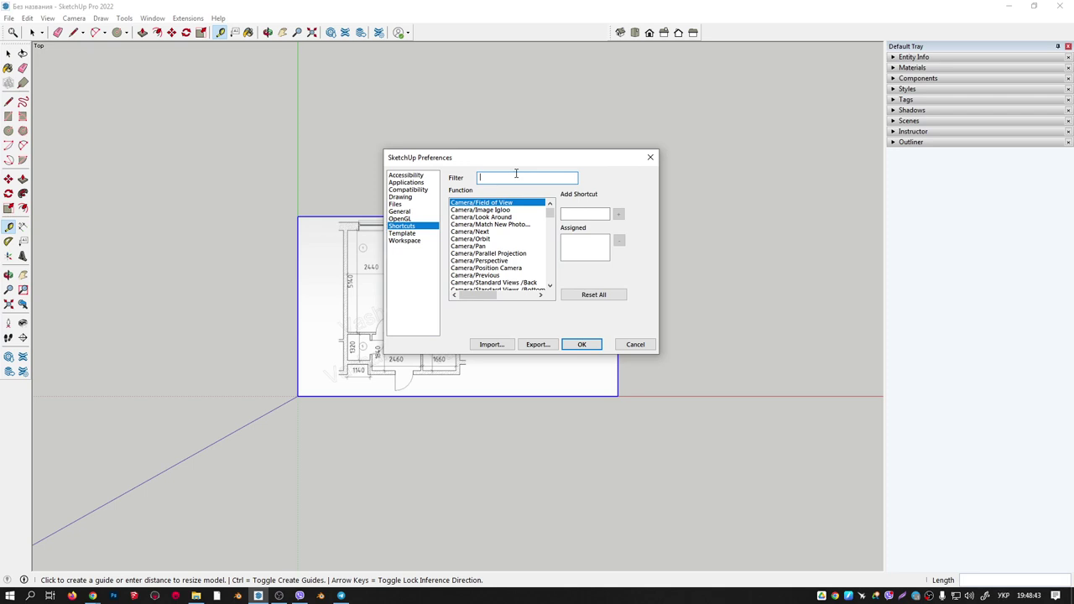
text(t)
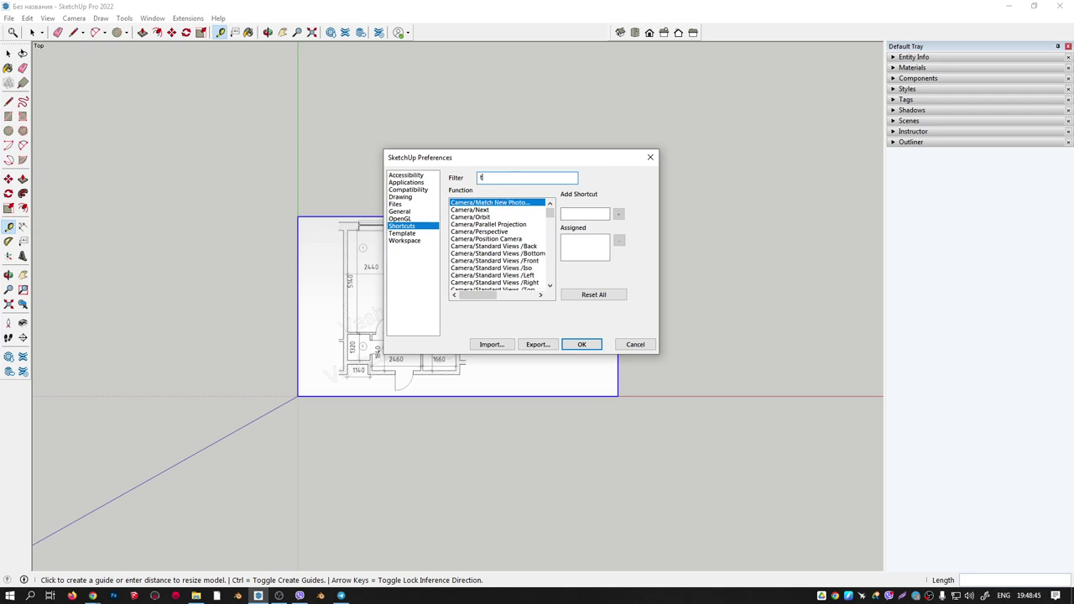
text(op)
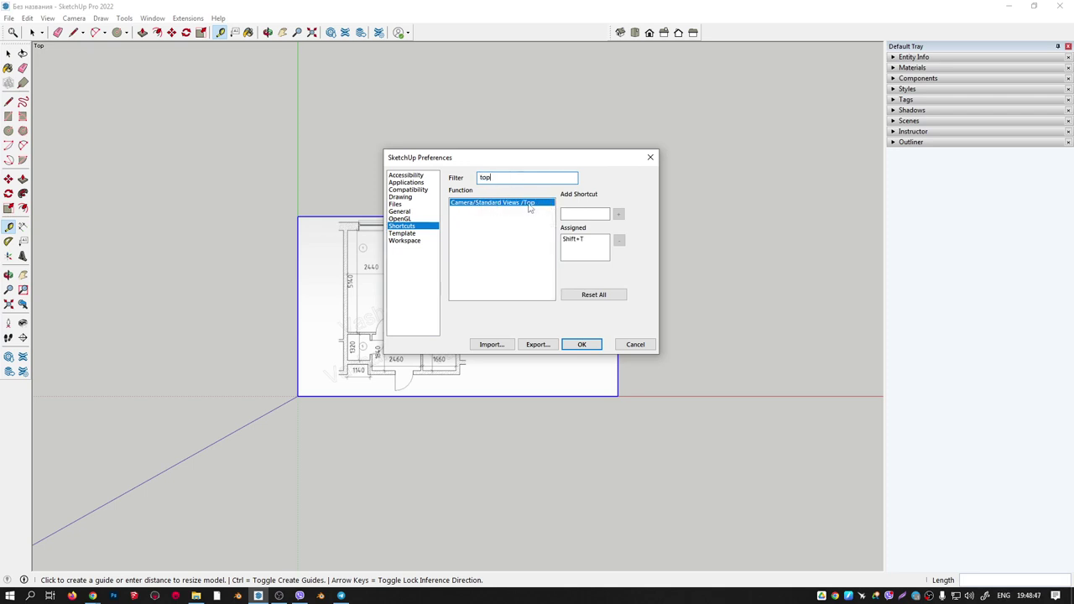
click(589, 240)
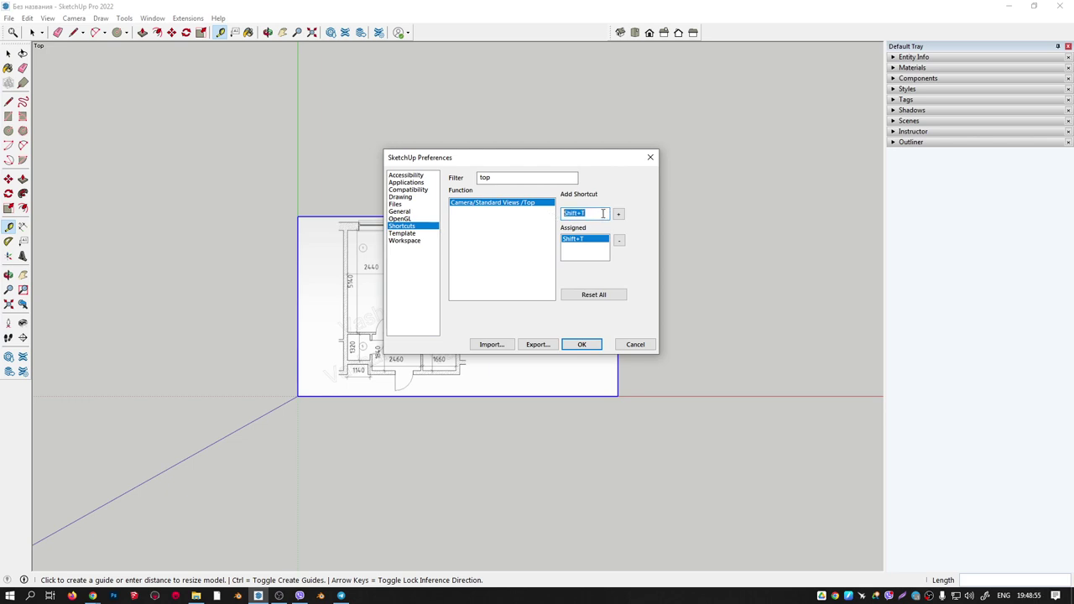
click(650, 156)
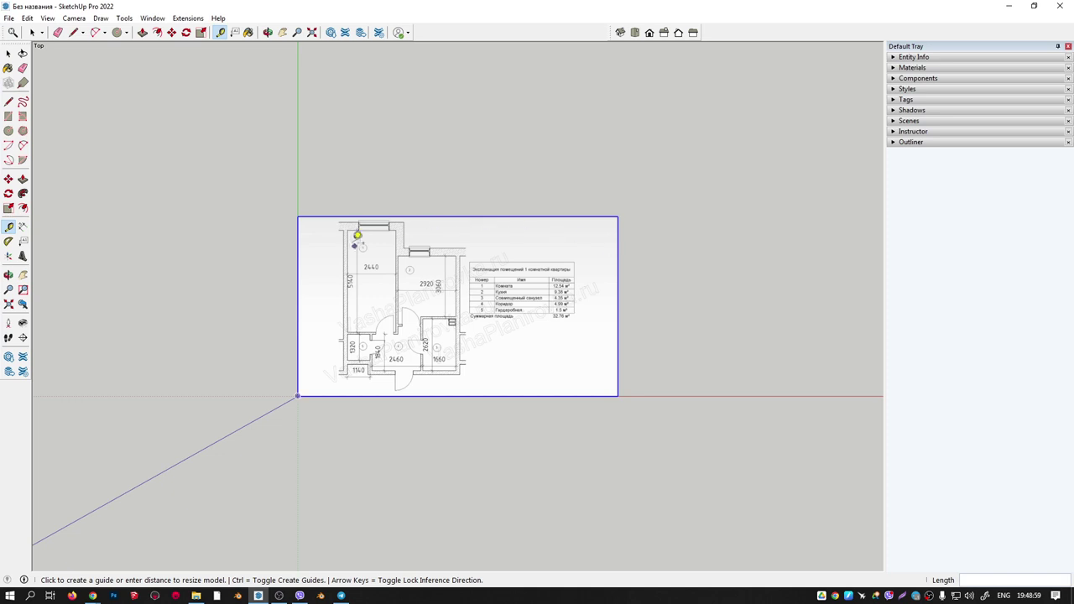
Measure room 1's left wall from its top-left corner to its bottom corner to check the 5140 dimension.
scroll(391, 290, up, 3)
scroll(504, 246, up, 1)
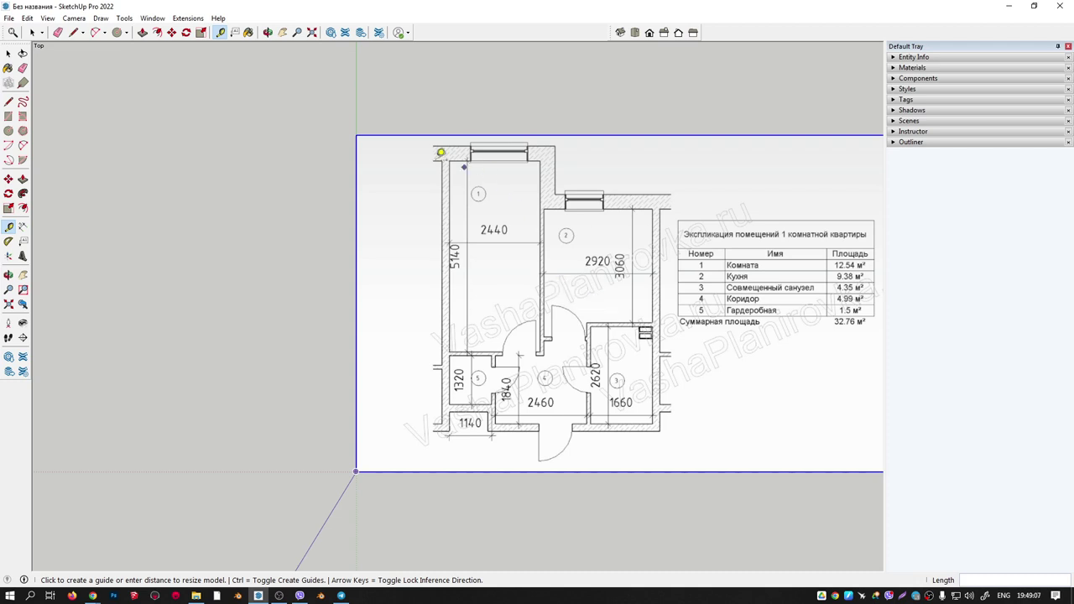
scroll(466, 228, up, 1)
scroll(458, 352, up, 3)
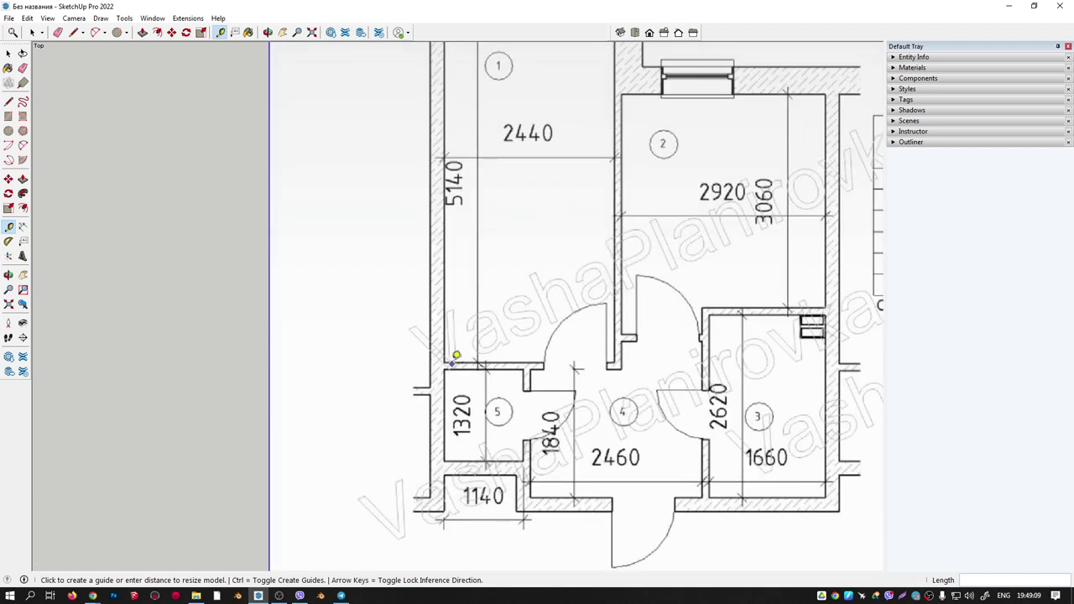
click(448, 355)
scroll(441, 159, down, 1)
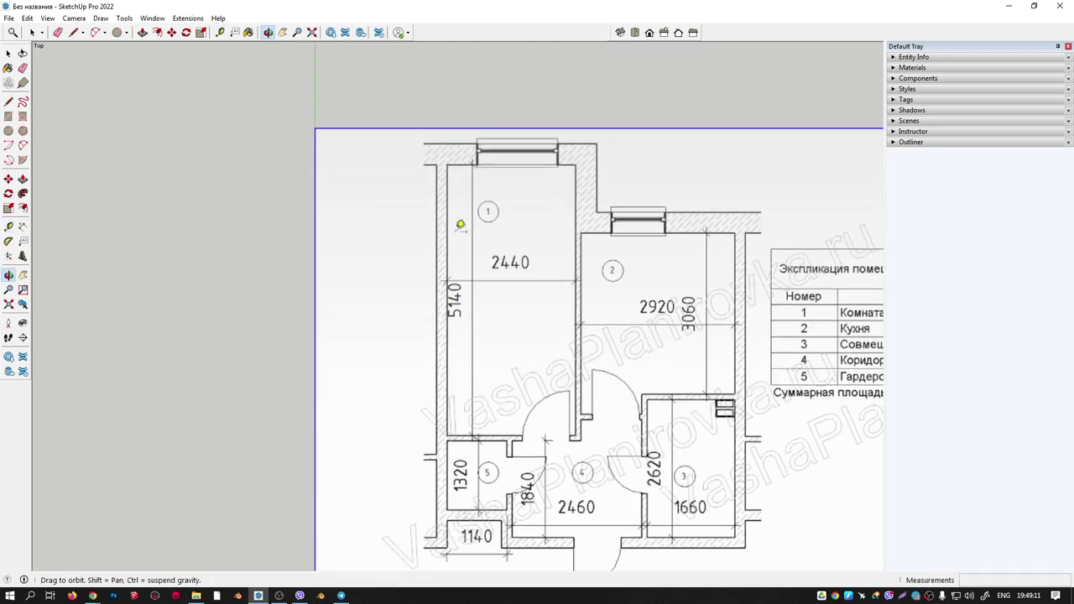
scroll(444, 168, down, 1)
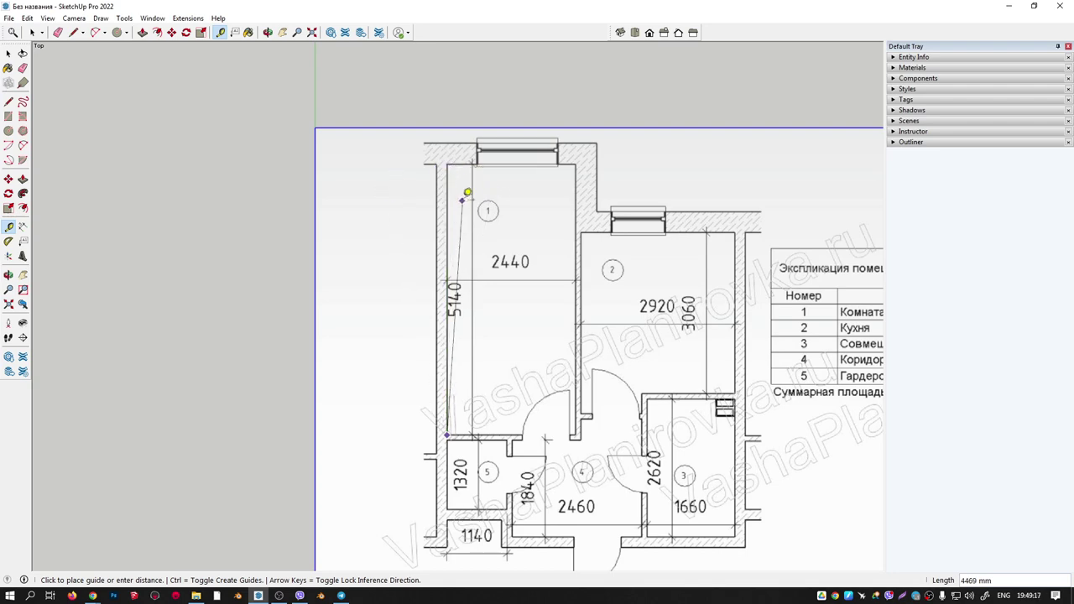
click(467, 193)
scroll(434, 173, down, 3)
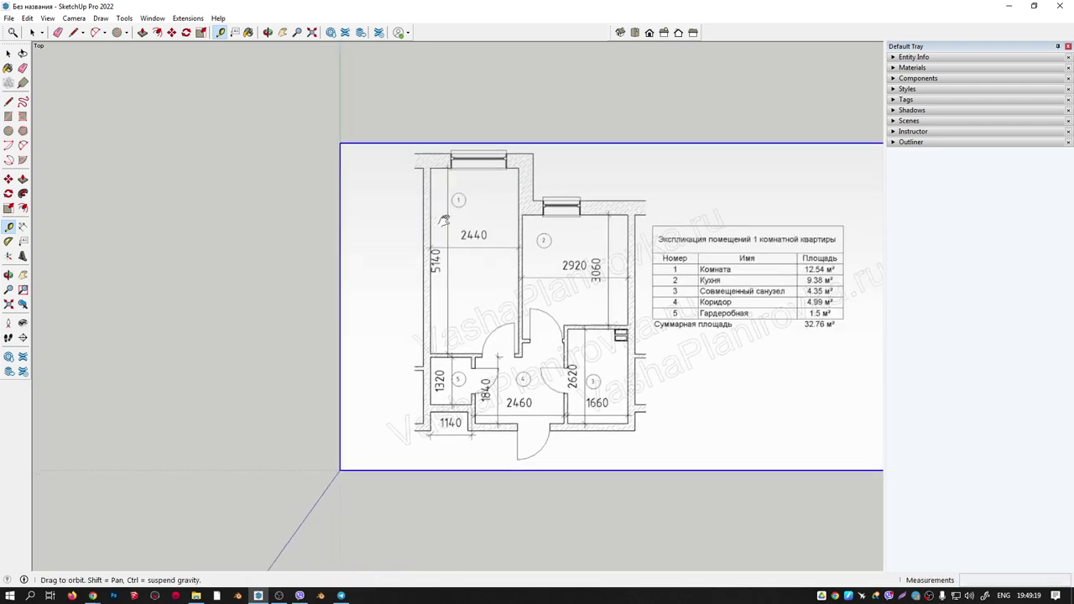
middle_drag(434, 173, 410, 218)
scroll(235, 130, up, 3)
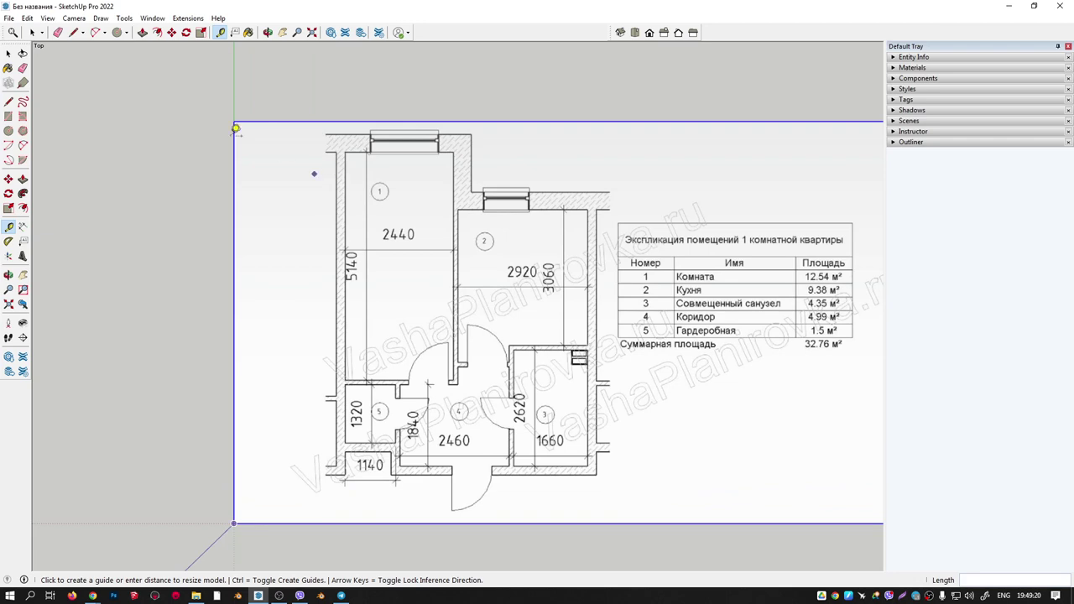
Draw the first wall line, about 7061 mm, down room 1's left wall from its top corner.
click(73, 32)
scroll(323, 126, up, 3)
click(329, 161)
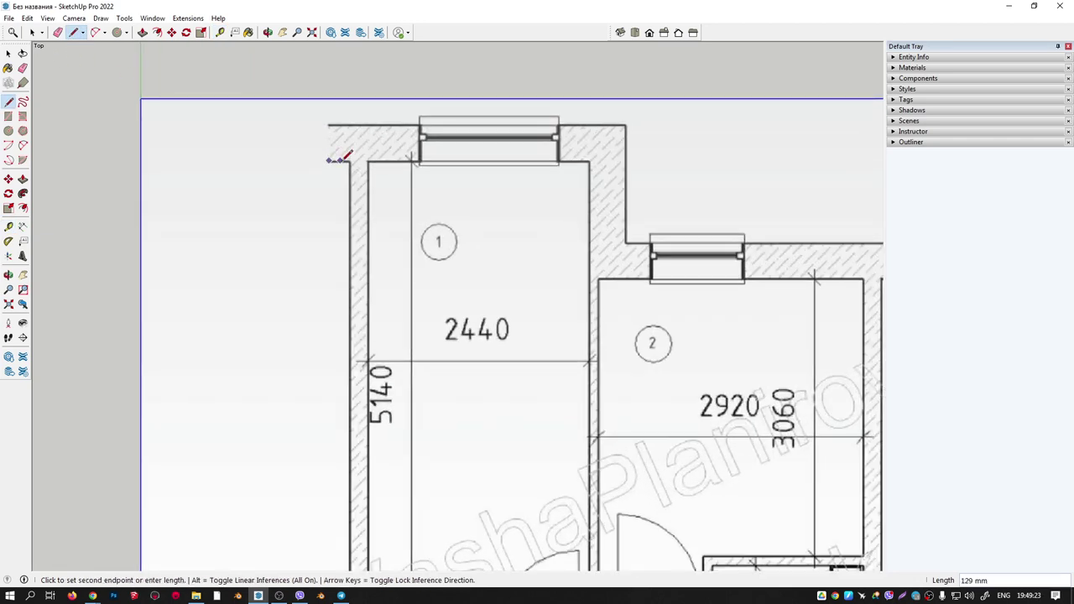
scroll(338, 346, down, 3)
shift+middle_drag(338, 359, 377, 251)
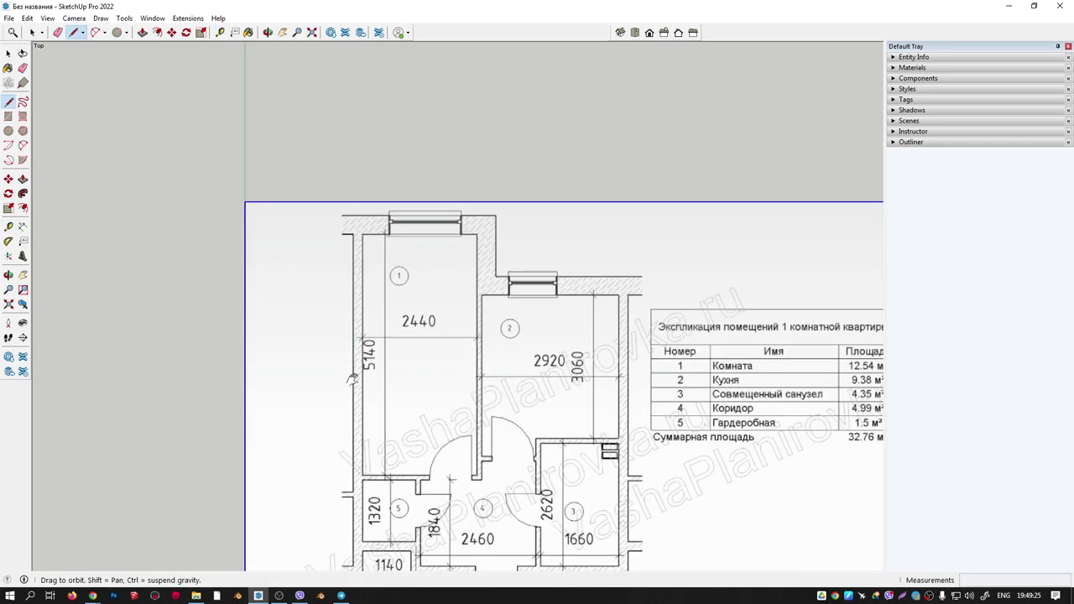
scroll(412, 370, up, 2)
scroll(412, 369, up, 2)
click(399, 515)
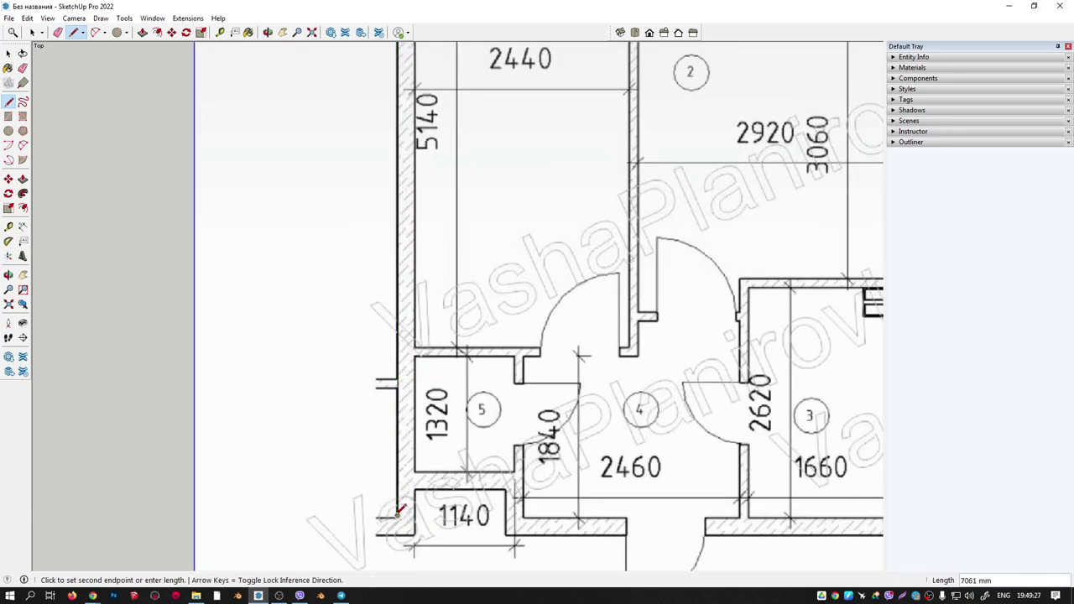
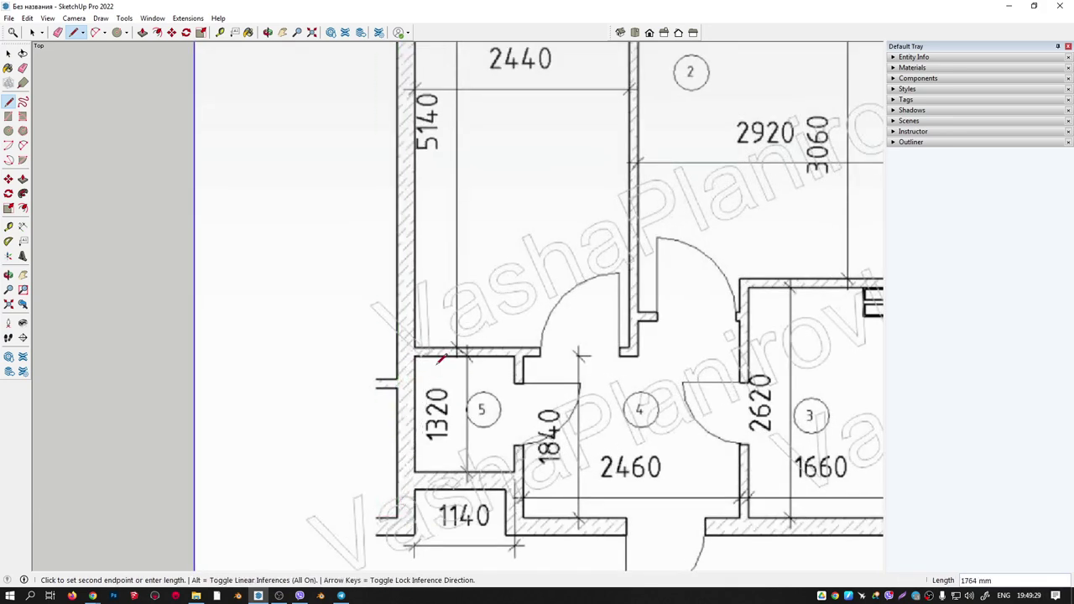
Cancel the unfinished line and frame the plan's outer top-left wall corner.
key(Escape)
scroll(439, 266, down, 1)
scroll(439, 265, down, 3)
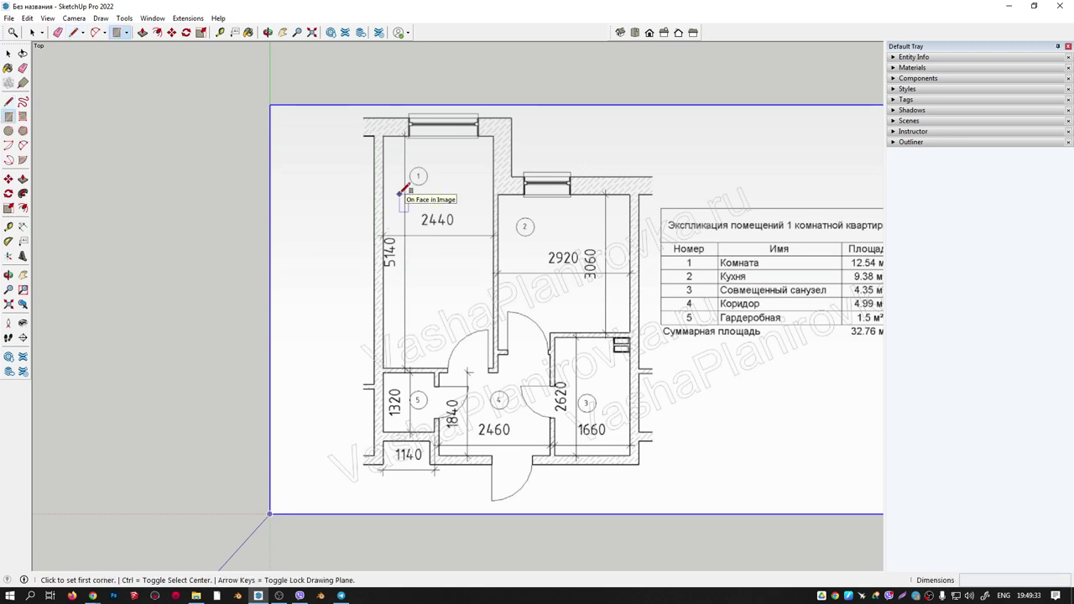
click(117, 33)
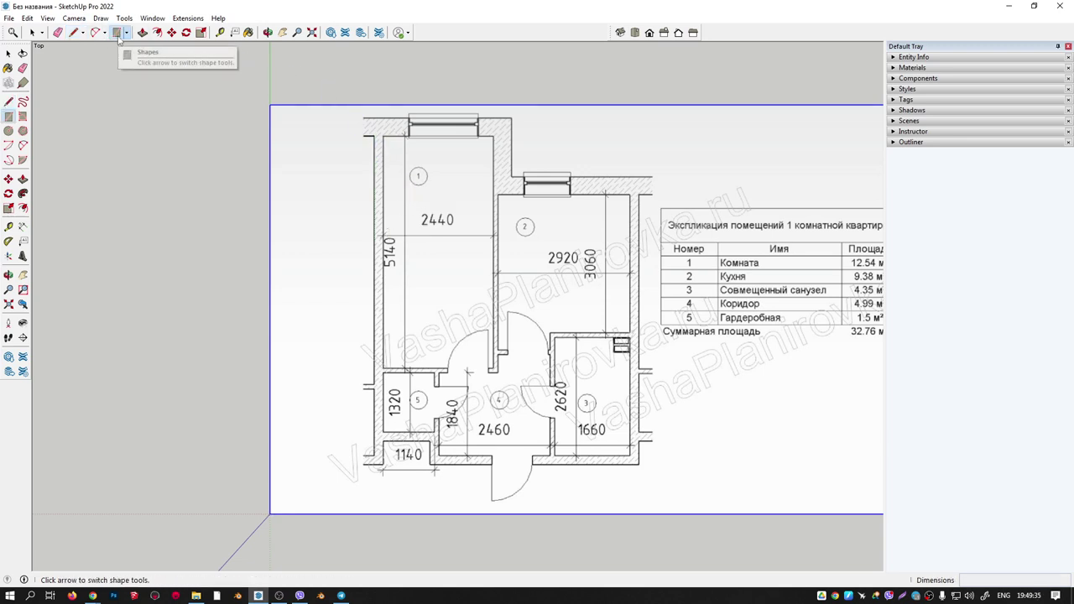
scroll(370, 120, up, 1)
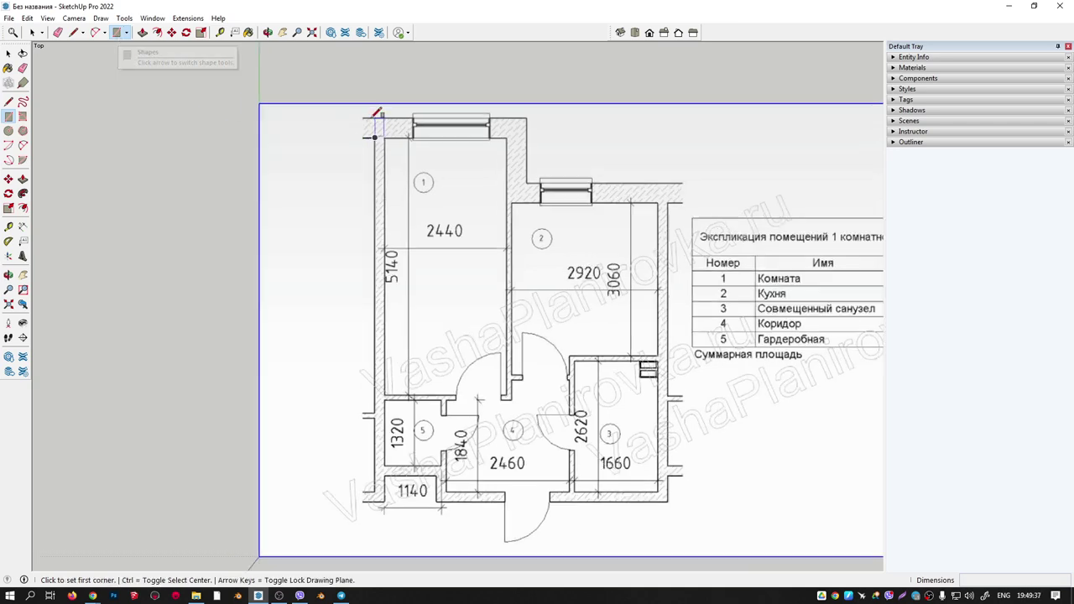
scroll(370, 120, up, 3)
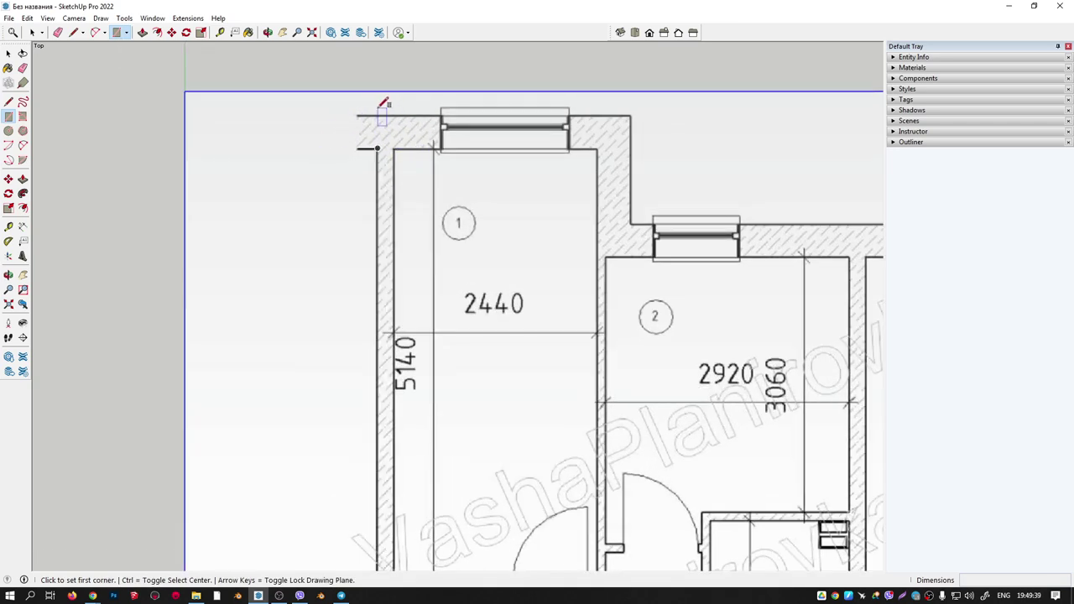
scroll(378, 111, up, 2)
scroll(386, 113, up, 3)
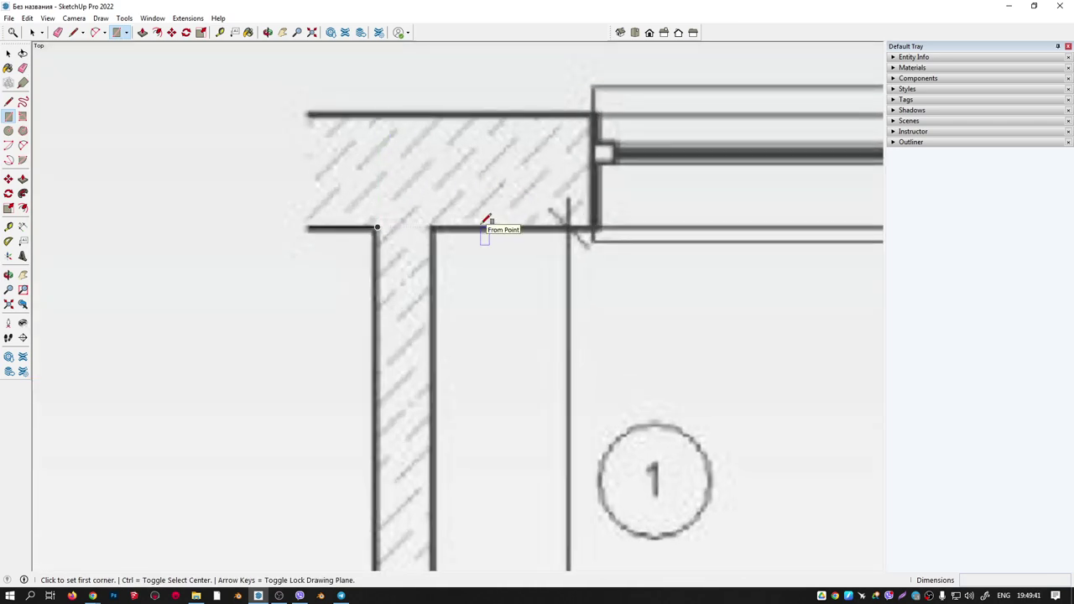
key(space)
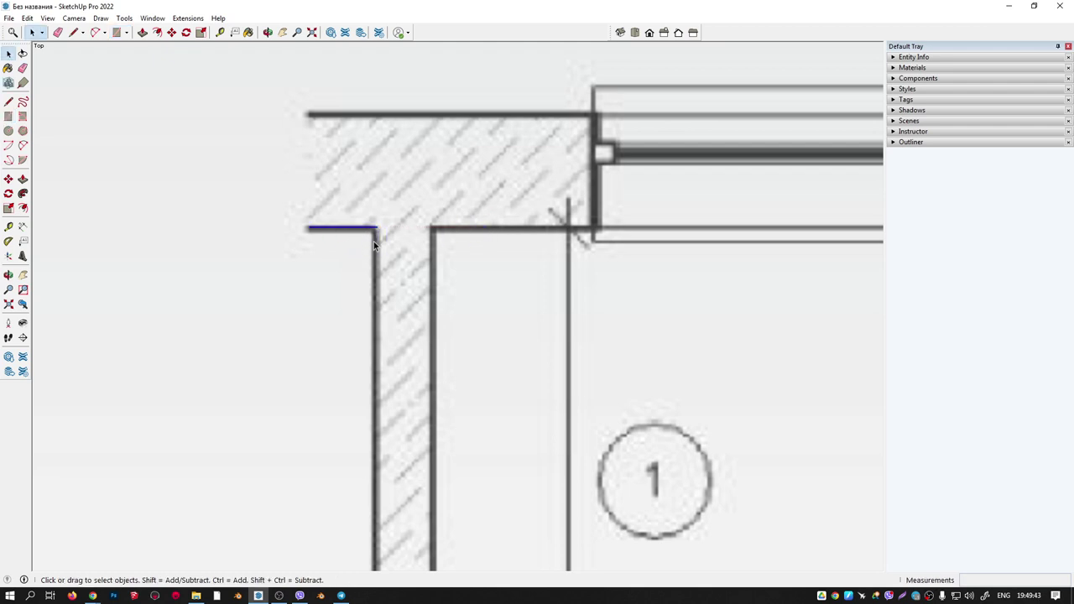
scroll(367, 242, down, 3)
shift+middle_drag(363, 205, 359, 186)
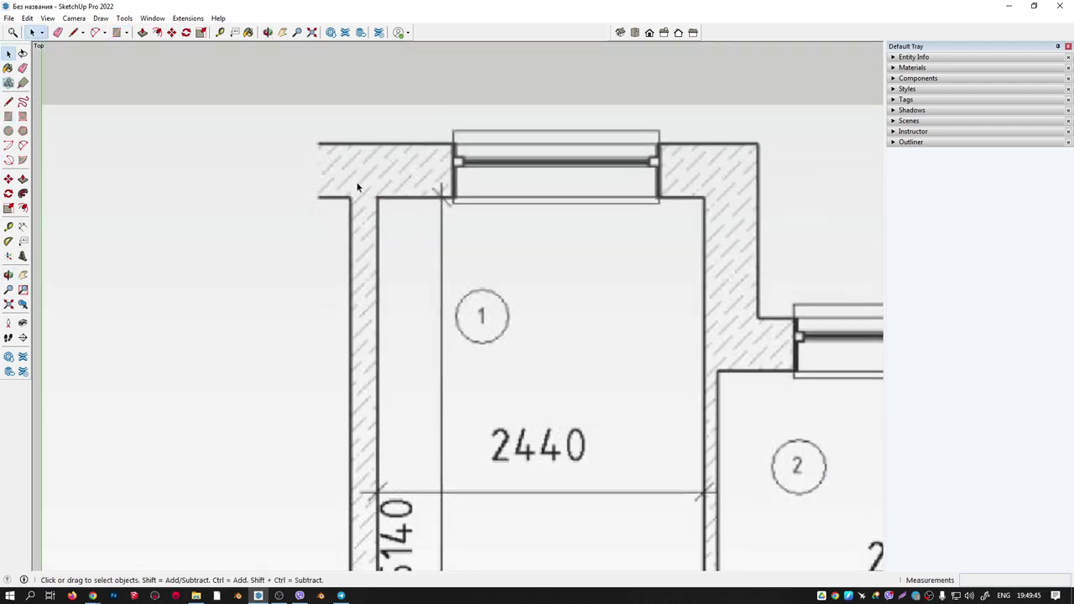
Draw a 7664 × 5885 mm rectangle from the outer top-left to the bottom-right wall corner.
key(r)
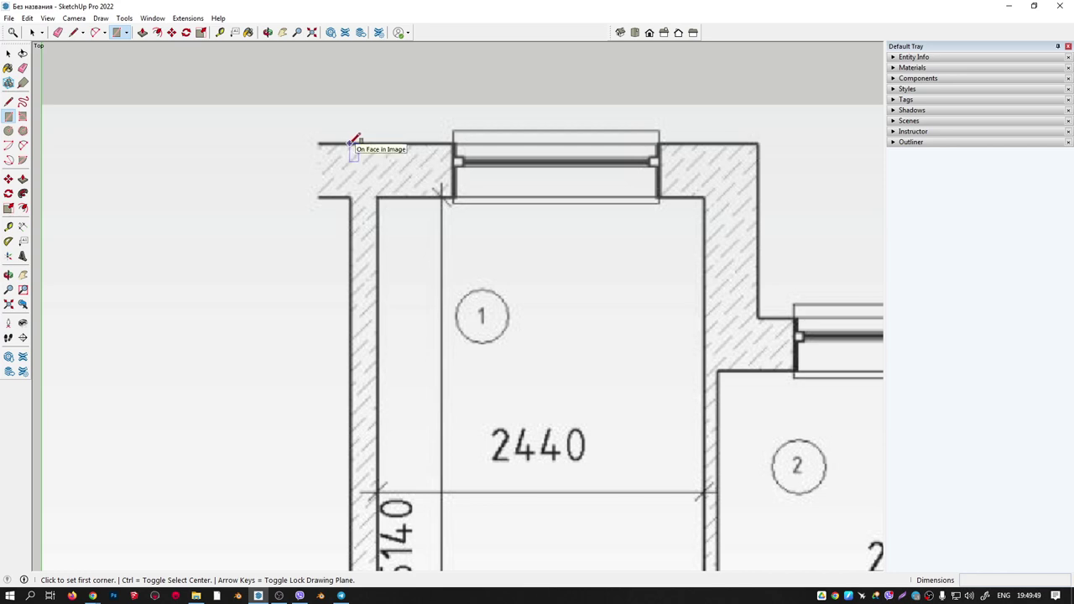
click(353, 143)
scroll(426, 210, down, 3)
scroll(521, 294, up, 2)
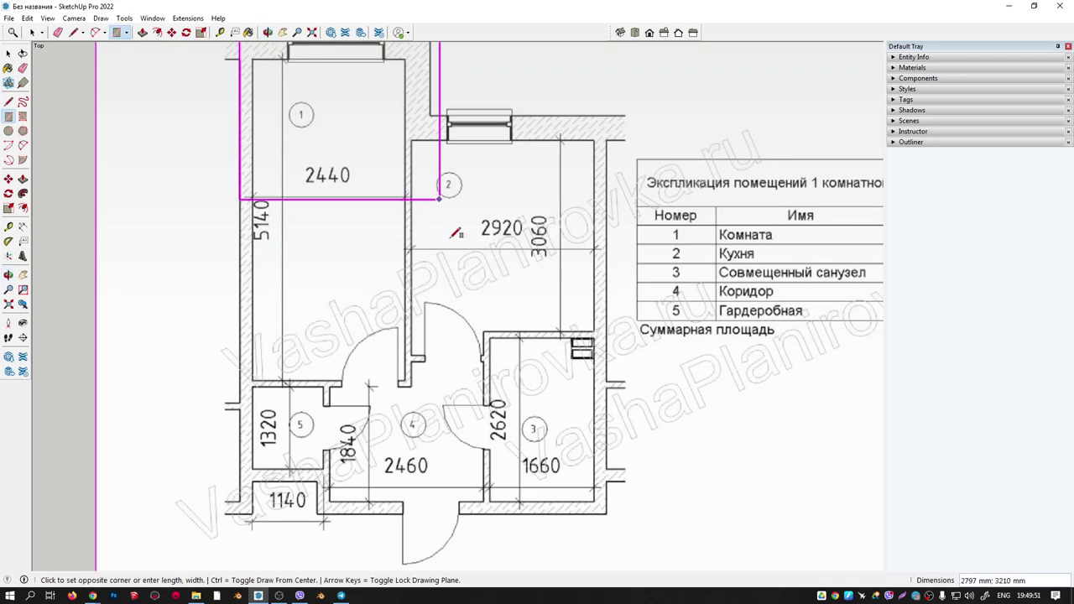
click(609, 510)
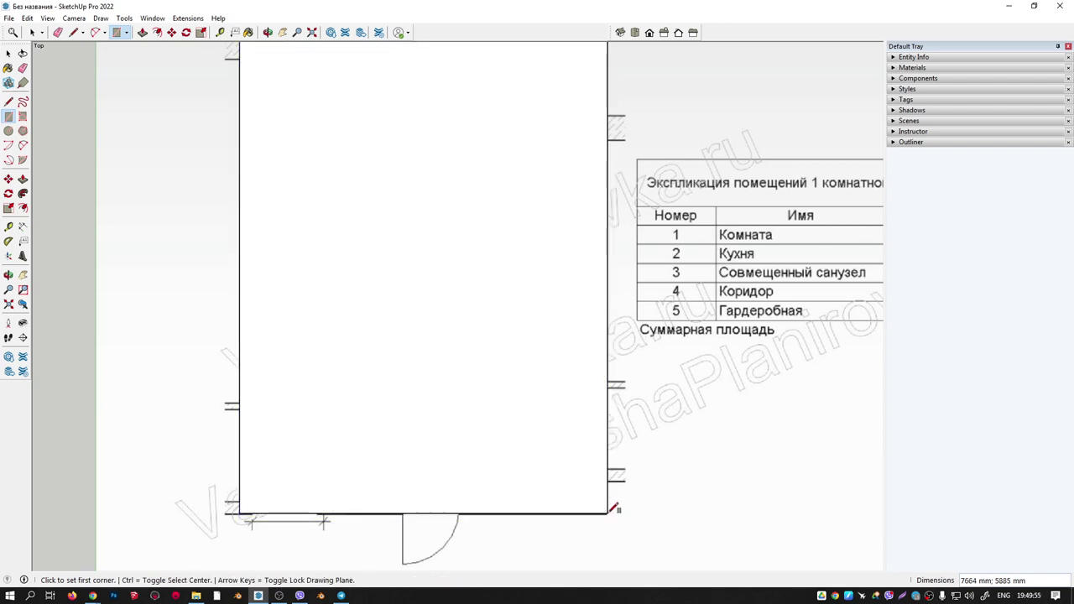
Add the Styles toolbar and turn on X-Ray, then return to a top-down view.
mouse_move(602, 439)
middle_down()
mouse_move(498, 311)
mouse_move(470, 186)
mouse_move(427, 176)
mouse_move(472, 192)
middle_up()
right_click(709, 34)
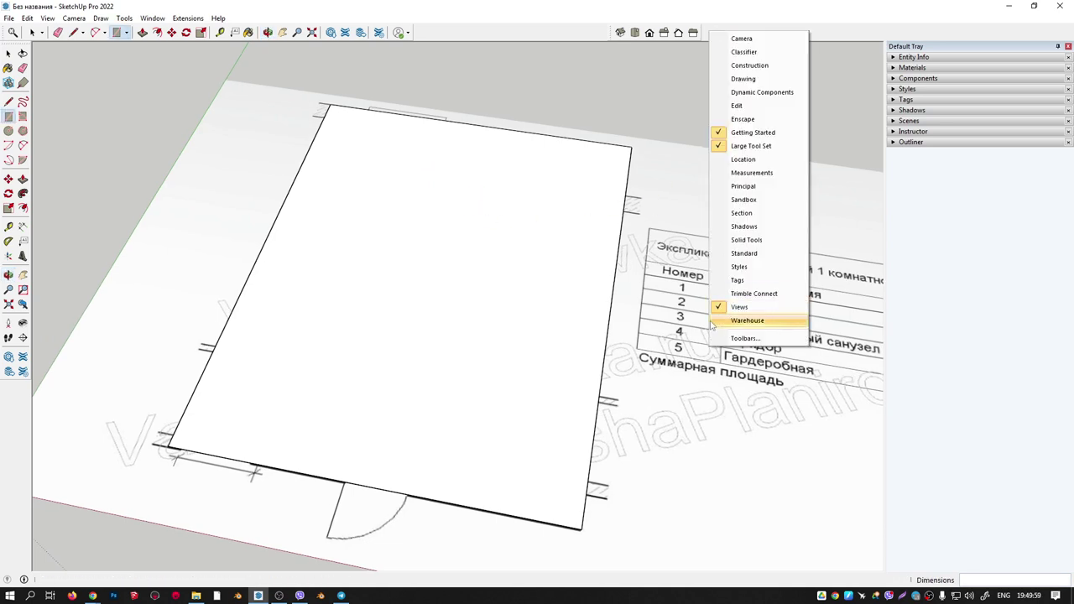
click(730, 266)
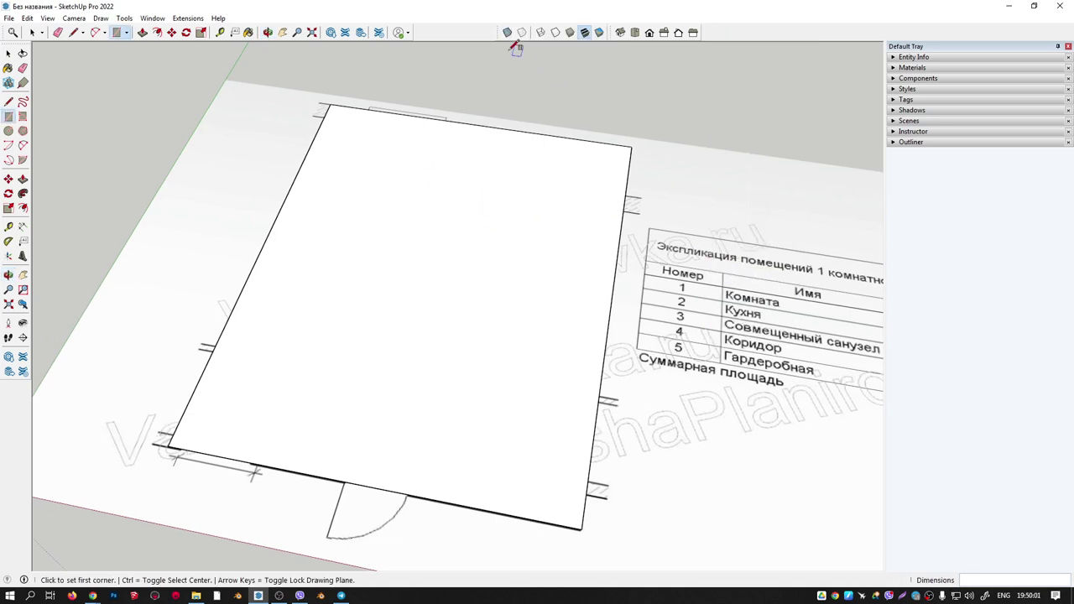
drag(496, 33, 414, 34)
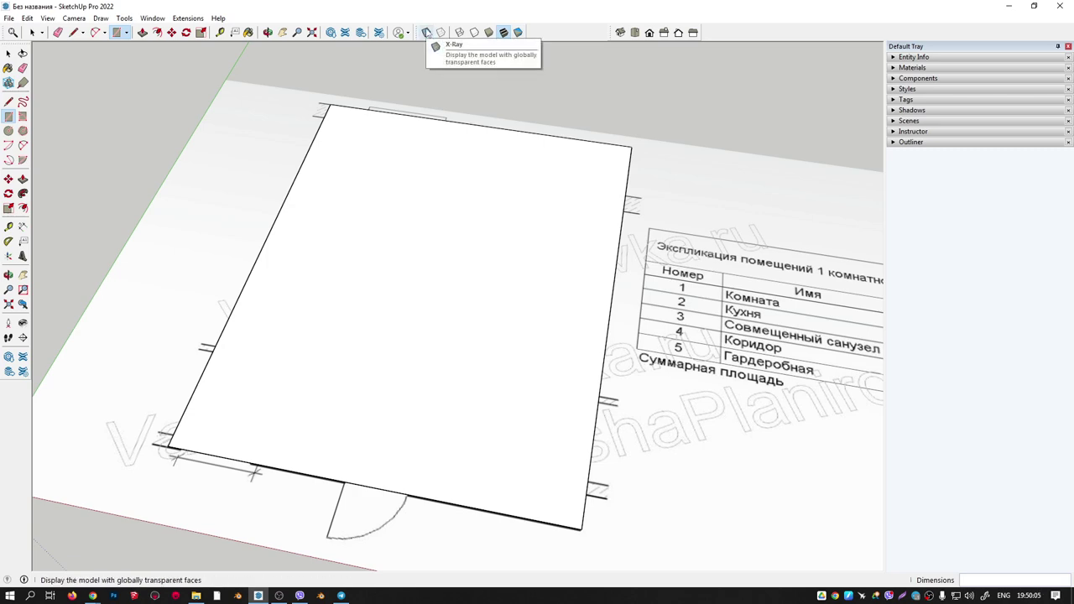
click(426, 32)
middle_drag(470, 291, 531, 369)
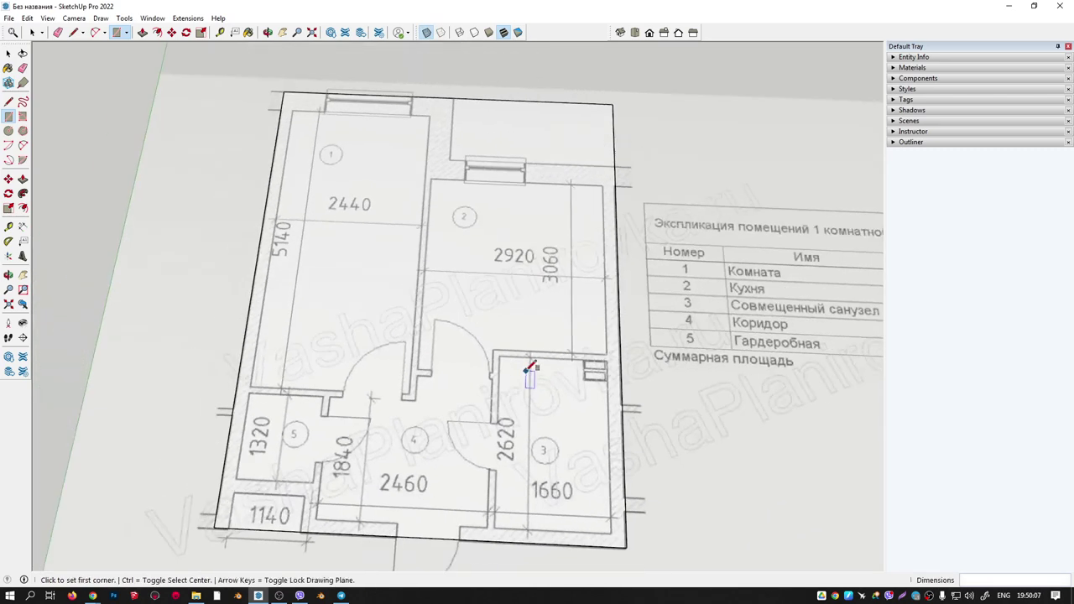
Outline the empty top-right notch of the plan with a rectangle.
scroll(524, 372, down, 3)
scroll(524, 371, up, 3)
middle_drag(445, 220, 501, 377)
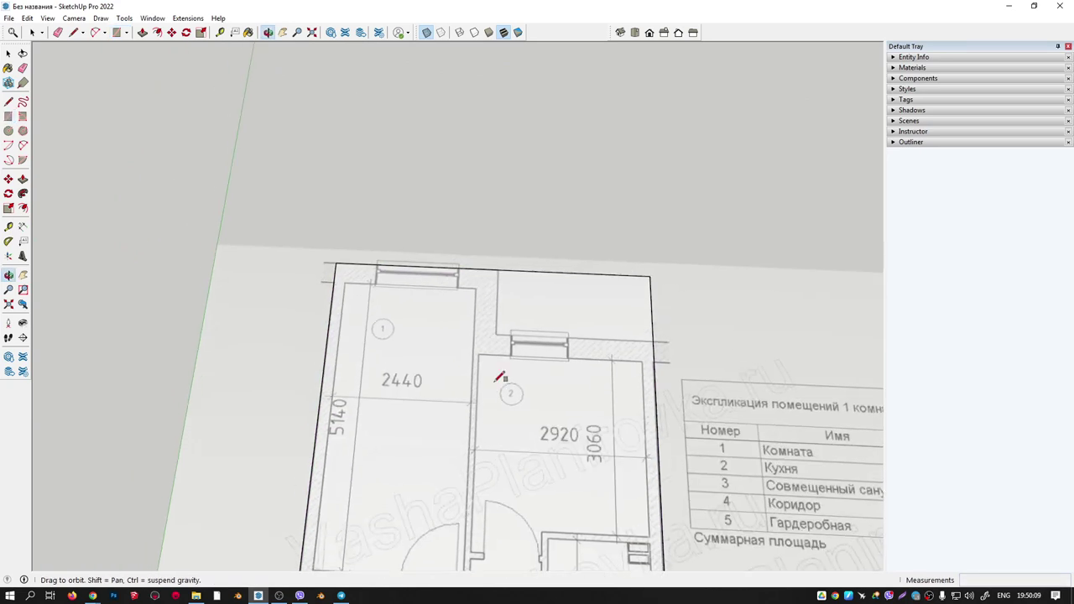
scroll(501, 378, up, 3)
middle_drag(499, 340, 500, 446)
key(r)
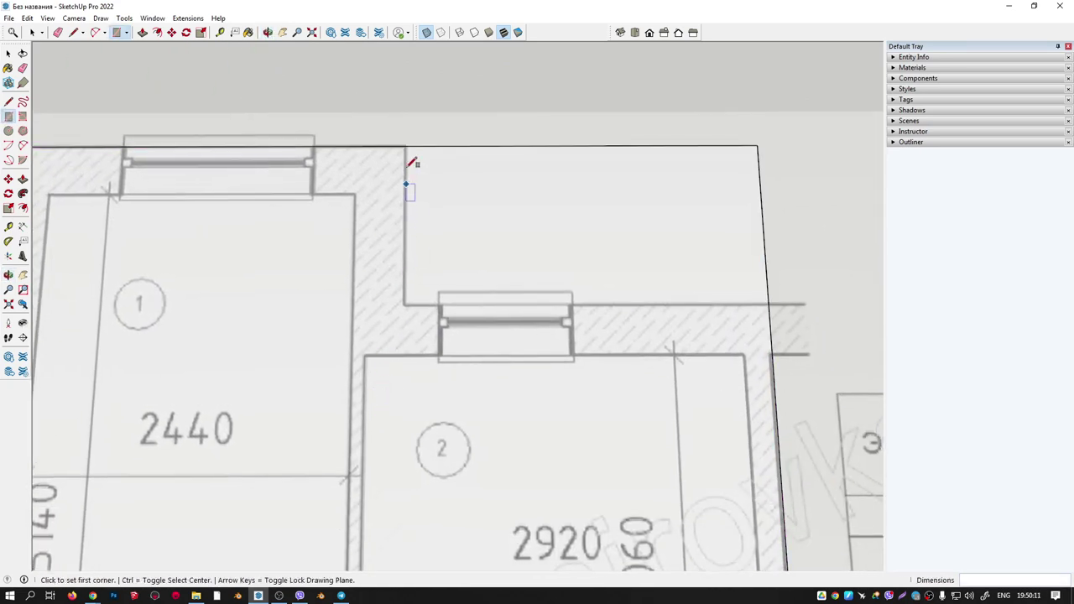
click(405, 146)
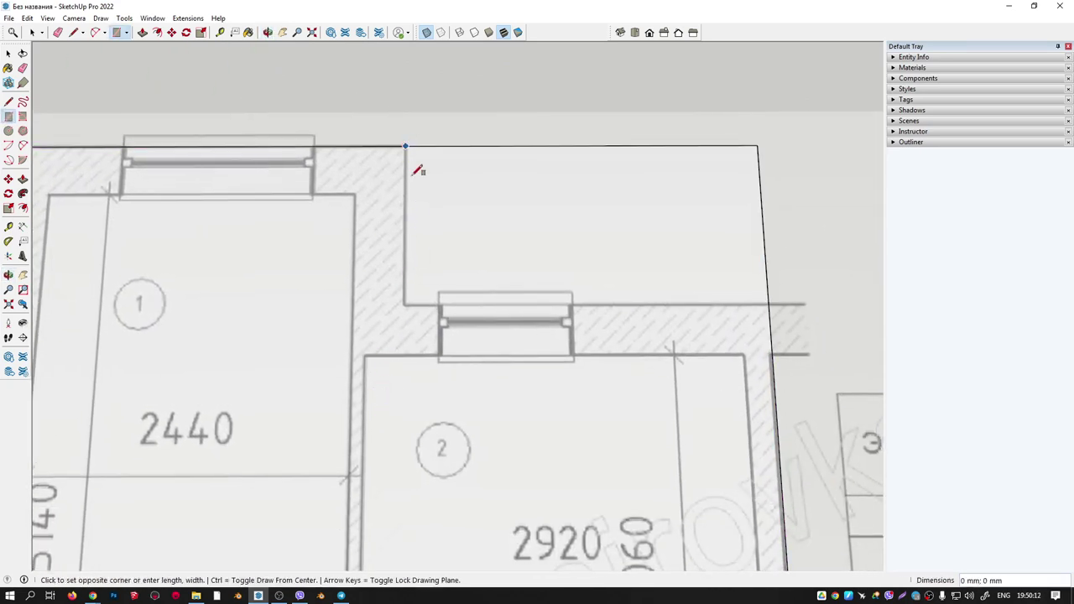
click(770, 304)
Trace room 1's interior as a 5140 × 2458 mm rectangle.
scroll(772, 301, down, 3)
scroll(609, 280, down, 2)
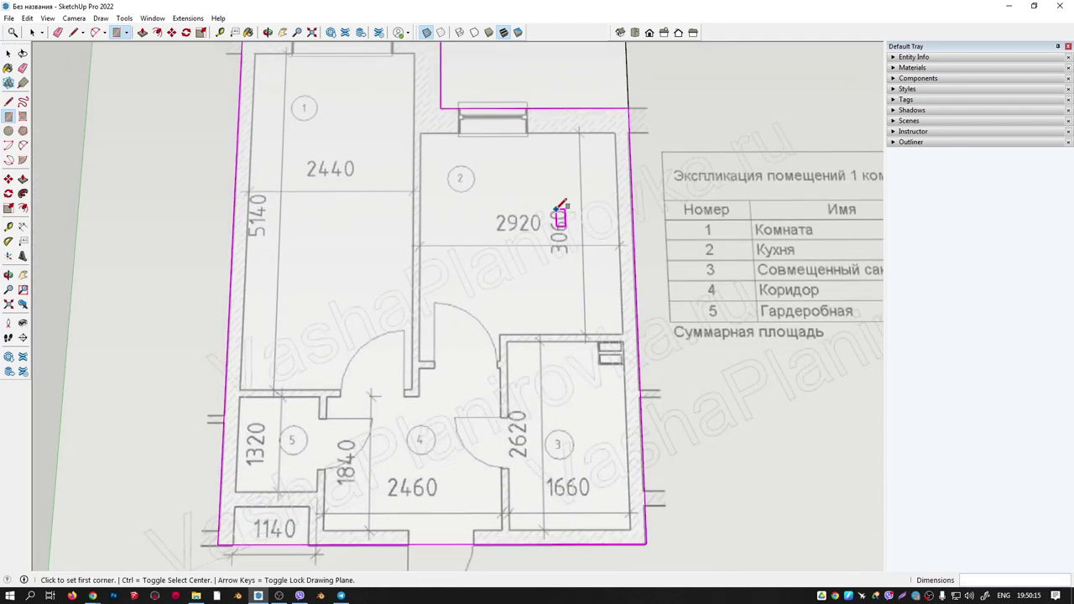
shift+middle_drag(583, 239, 709, 315)
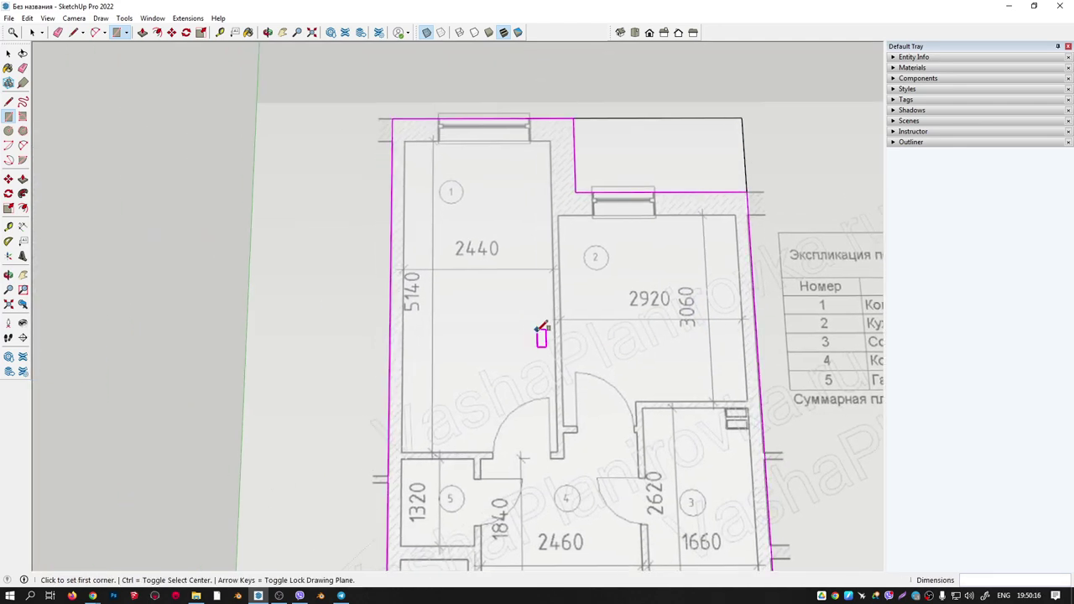
scroll(409, 143, up, 3)
scroll(408, 144, up, 1)
click(410, 143)
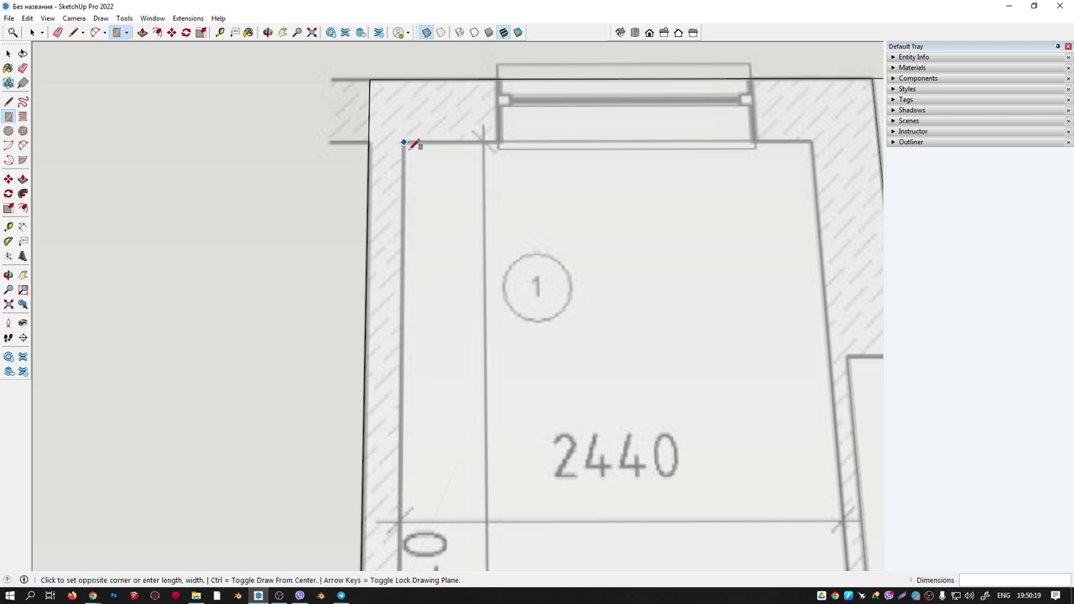
scroll(571, 334, down, 2)
shift+middle_drag(622, 401, 493, 221)
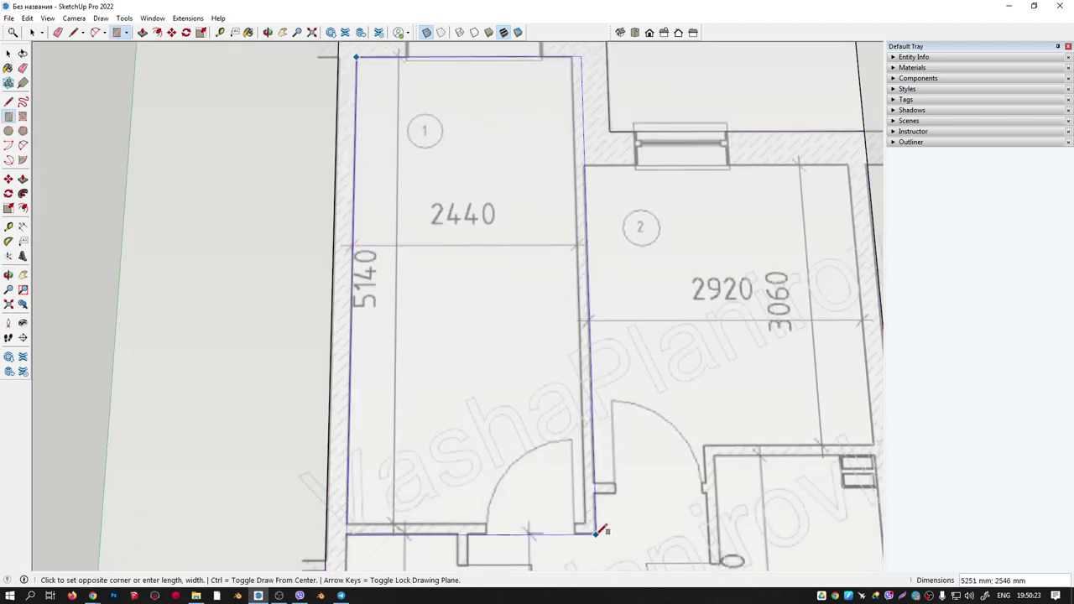
click(596, 533)
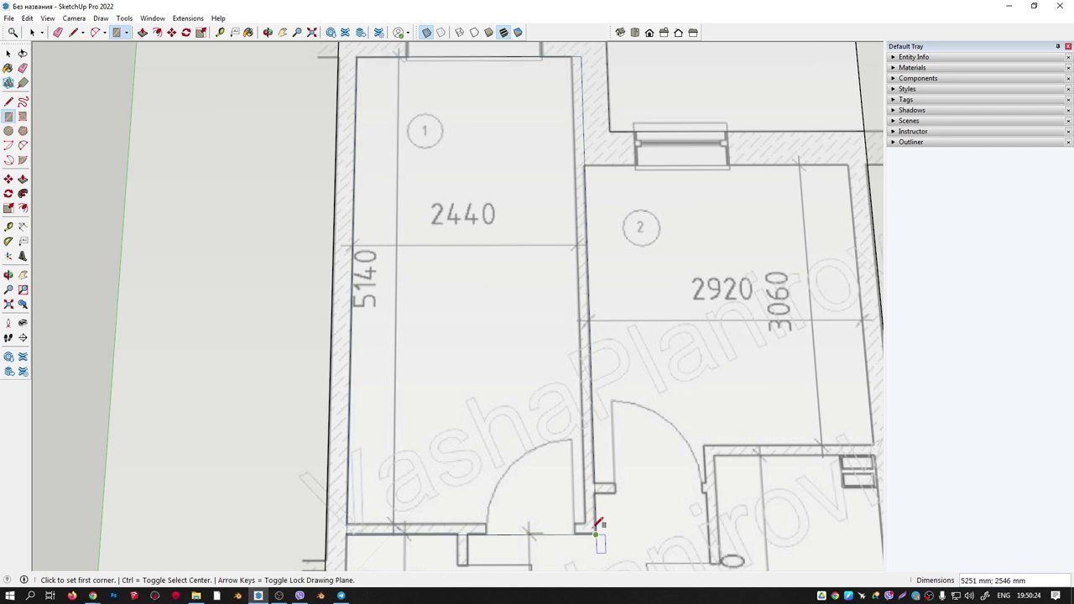
click(357, 57)
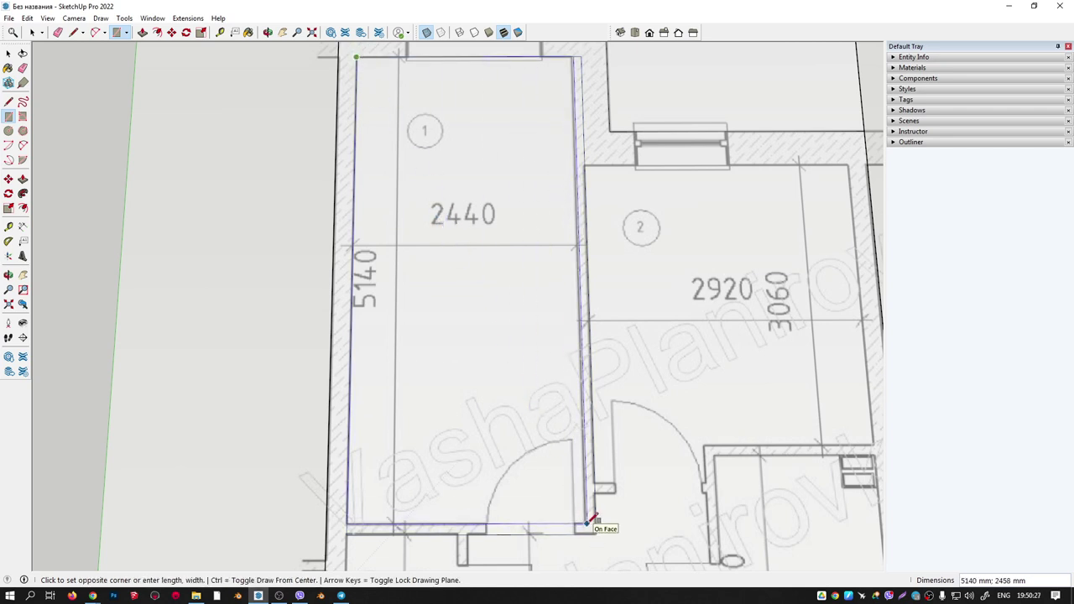
click(585, 525)
scroll(377, 377, up, 3)
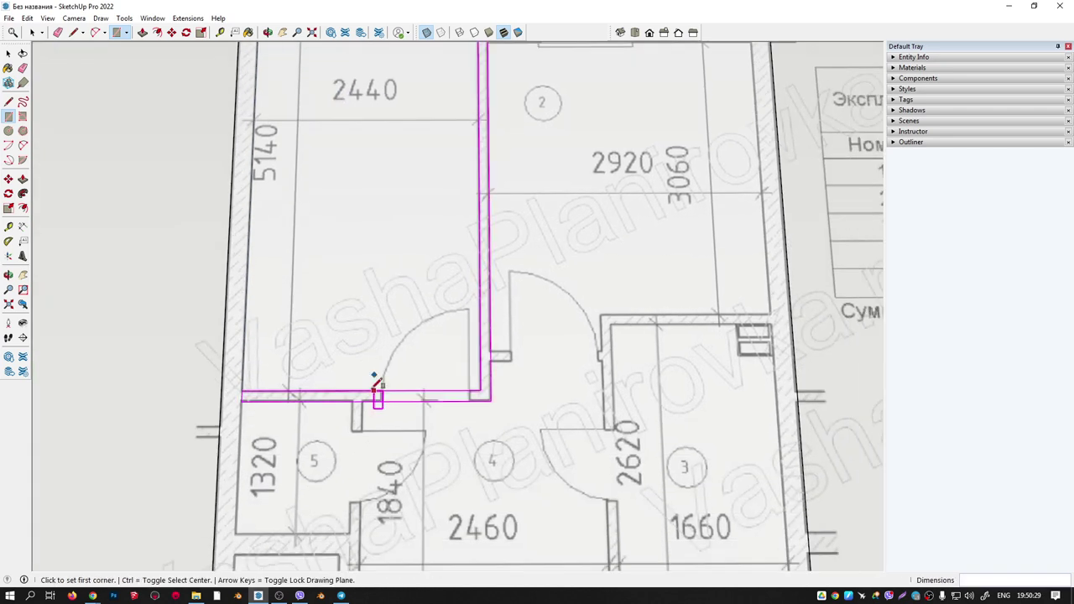
scroll(386, 382, up, 3)
Draw a thin rectangle across room 1's doorway.
click(377, 378)
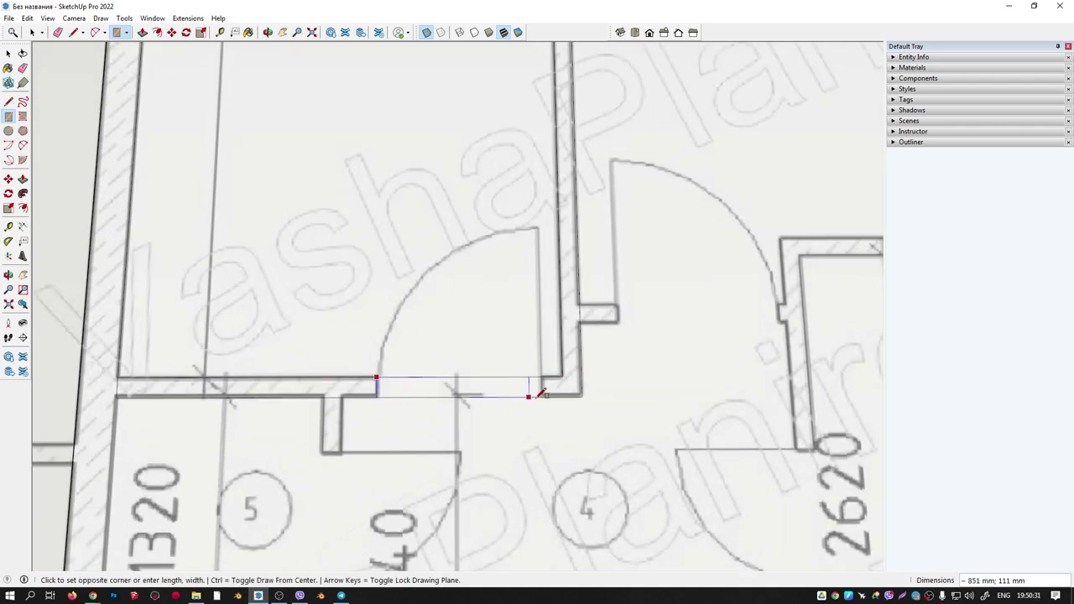
scroll(340, 401, down, 3)
scroll(343, 374, down, 2)
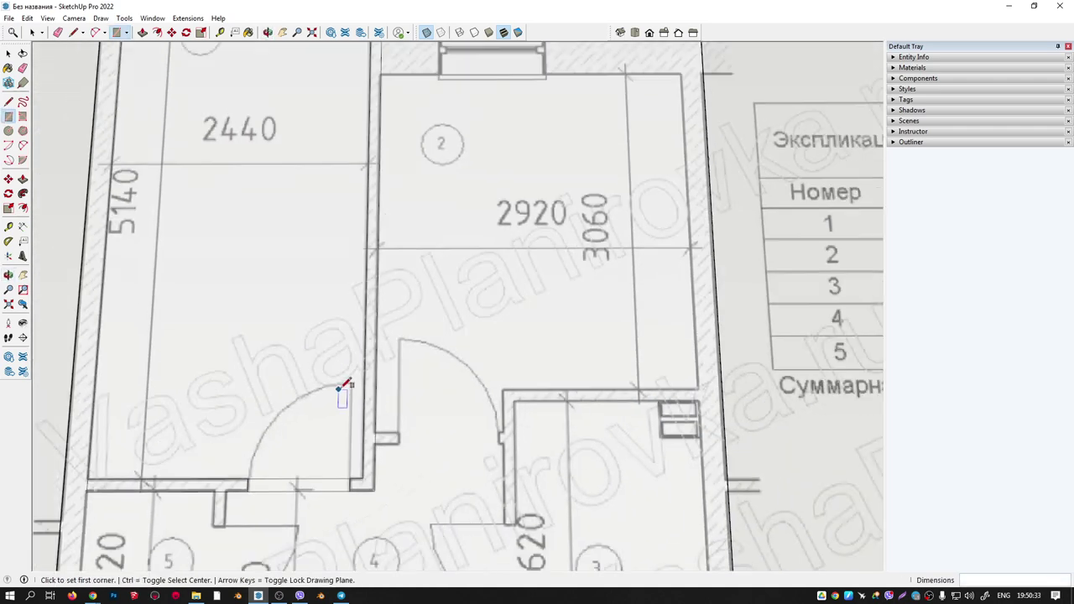
shift+middle_drag(344, 374, 514, 277)
scroll(517, 407, up, 1)
scroll(518, 412, up, 2)
scroll(511, 376, down, 1)
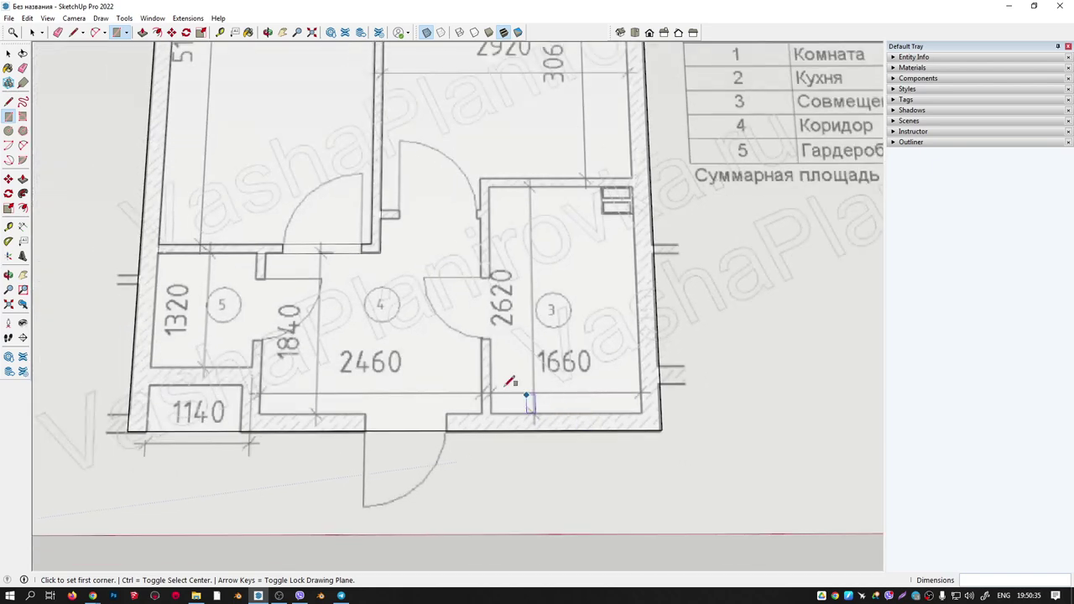
scroll(554, 411, down, 1)
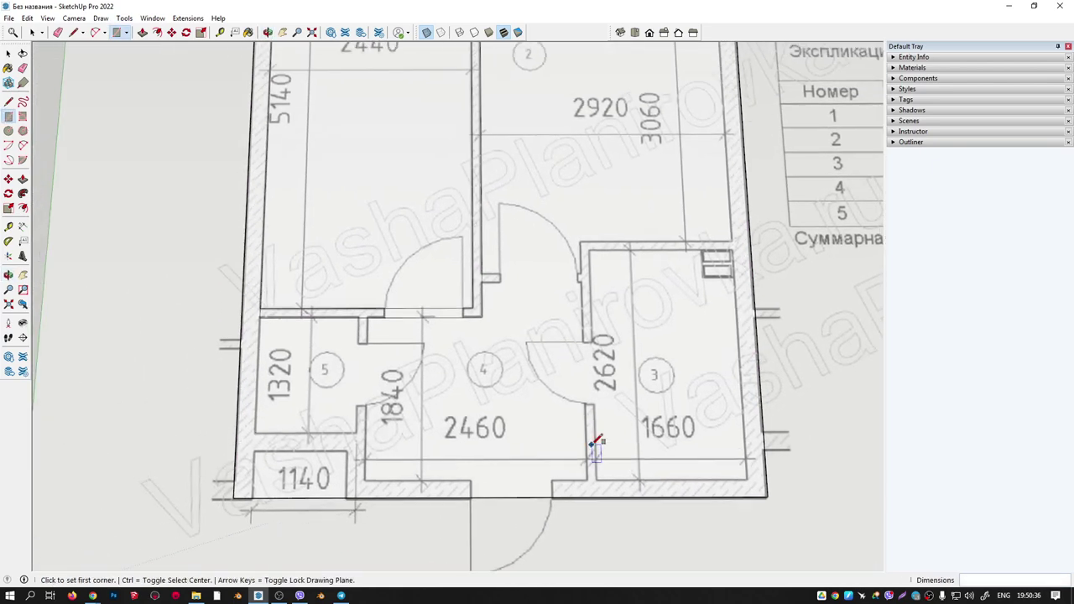
Trace a rectangle over the whole apartment plan outline.
click(260, 317)
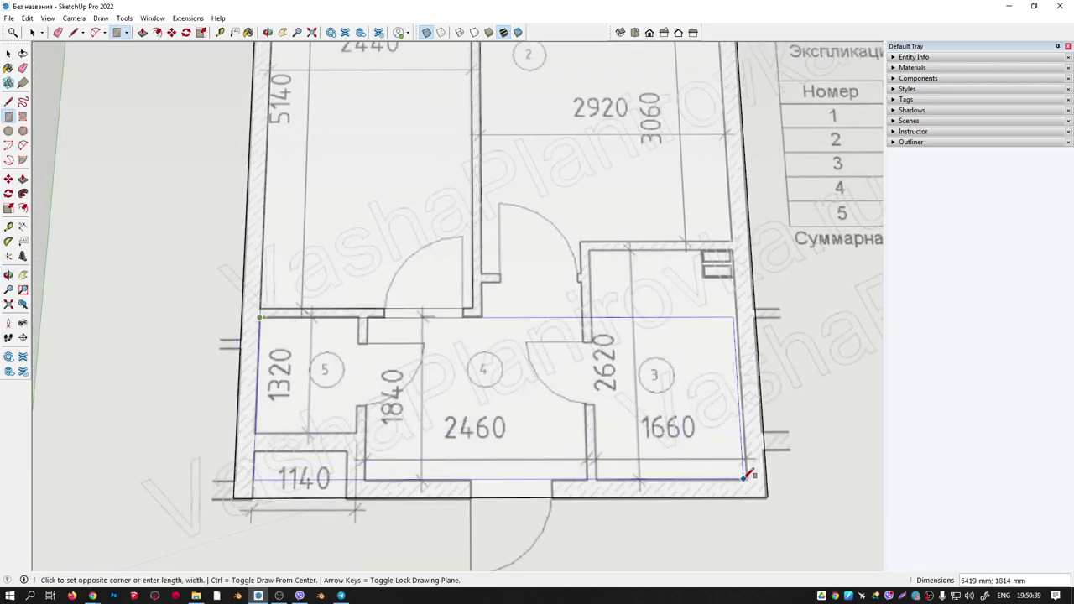
scroll(650, 449, down, 2)
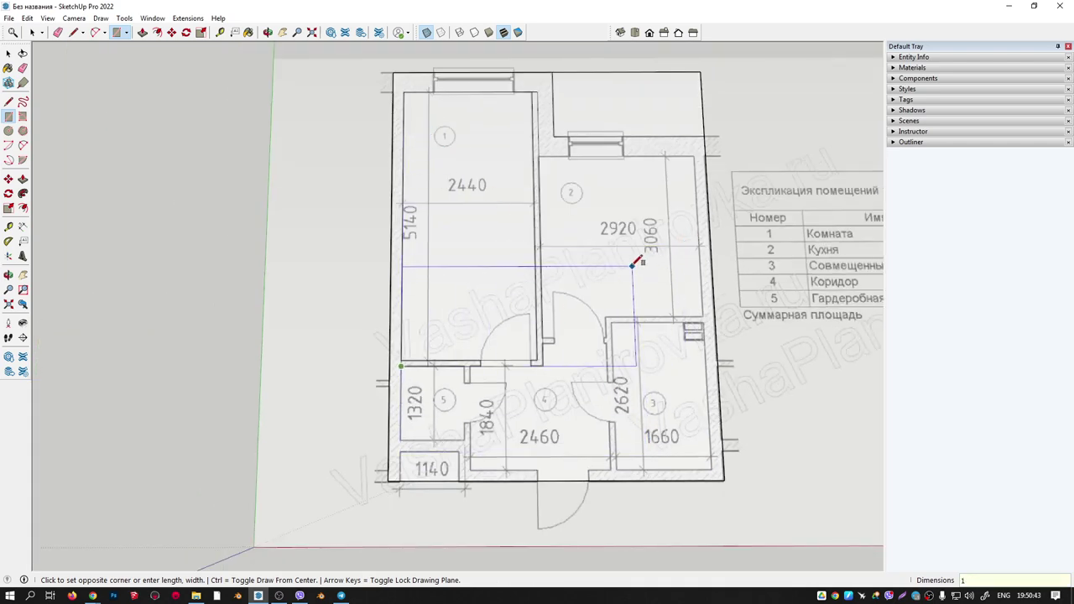
key(Escape)
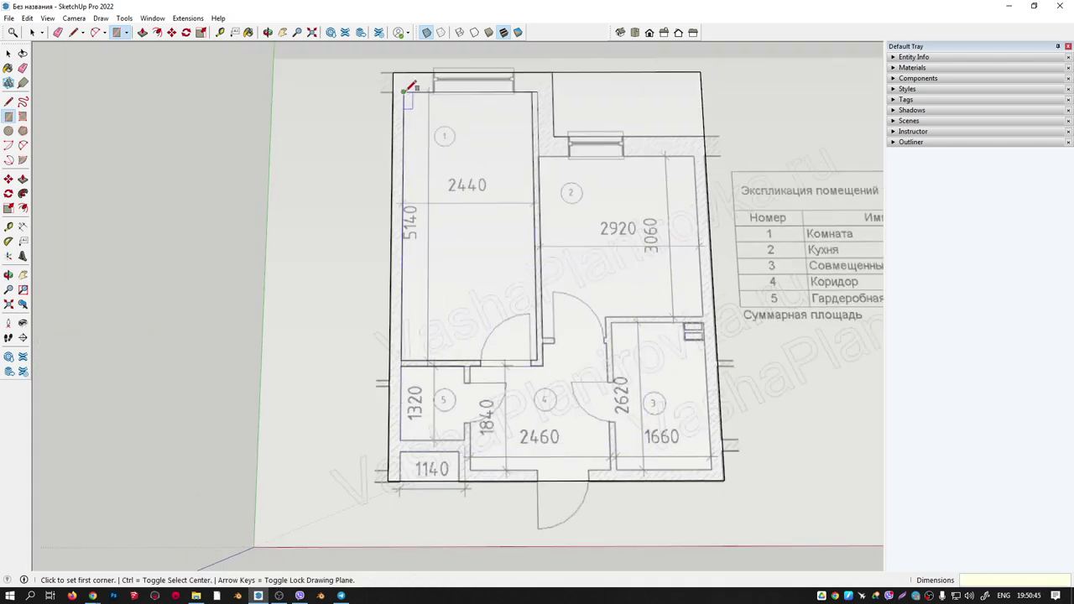
click(404, 90)
scroll(713, 468, up, 3)
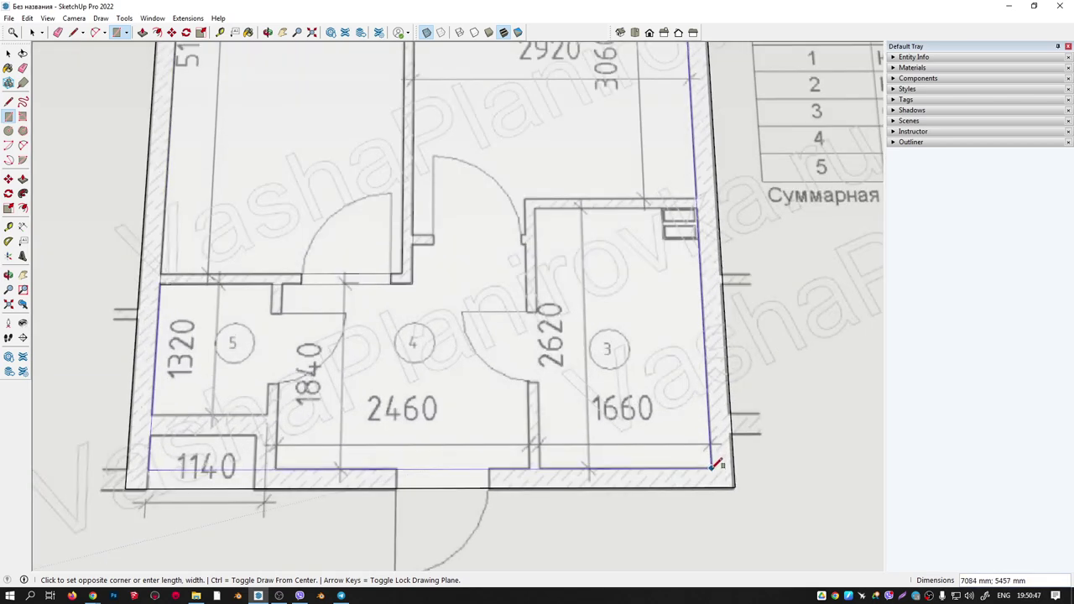
click(714, 468)
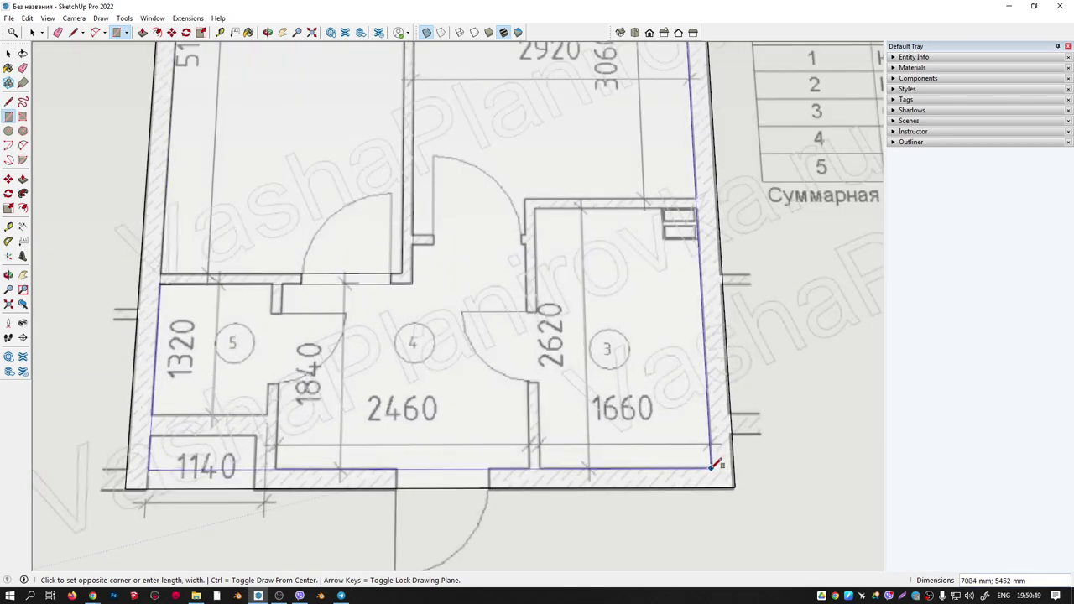
Outline room 3 with a rectangle.
click(712, 466)
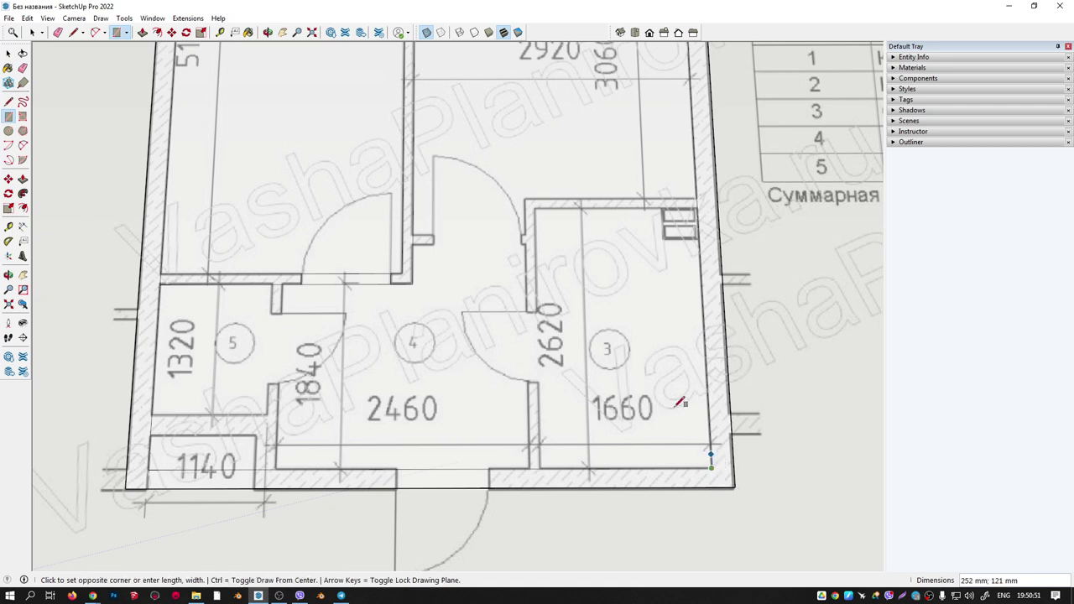
click(525, 201)
click(535, 208)
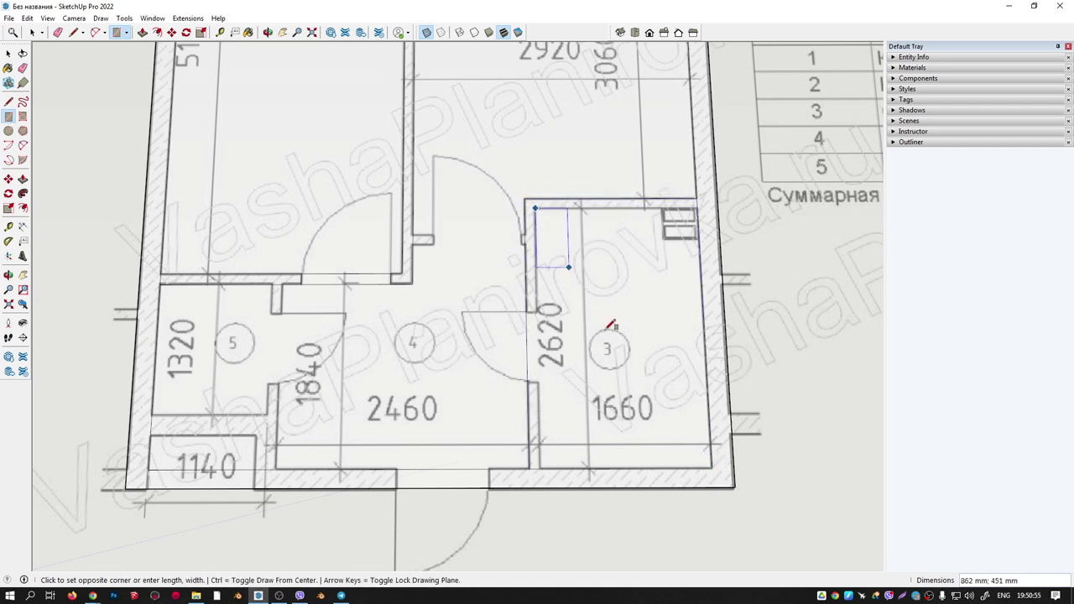
click(715, 464)
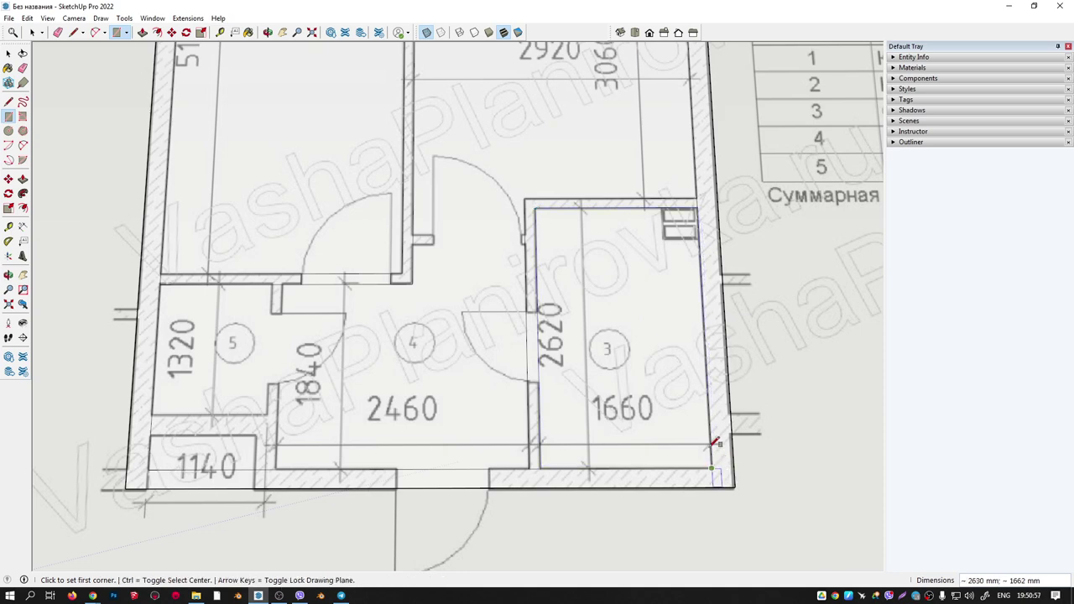
Trace a roughly 117 × 1833 mm wall strip between rooms 5 and 4.
mouse_move(719, 441)
middle_down()
mouse_move(479, 193)
mouse_move(604, 271)
mouse_move(553, 290)
mouse_move(491, 232)
middle_up()
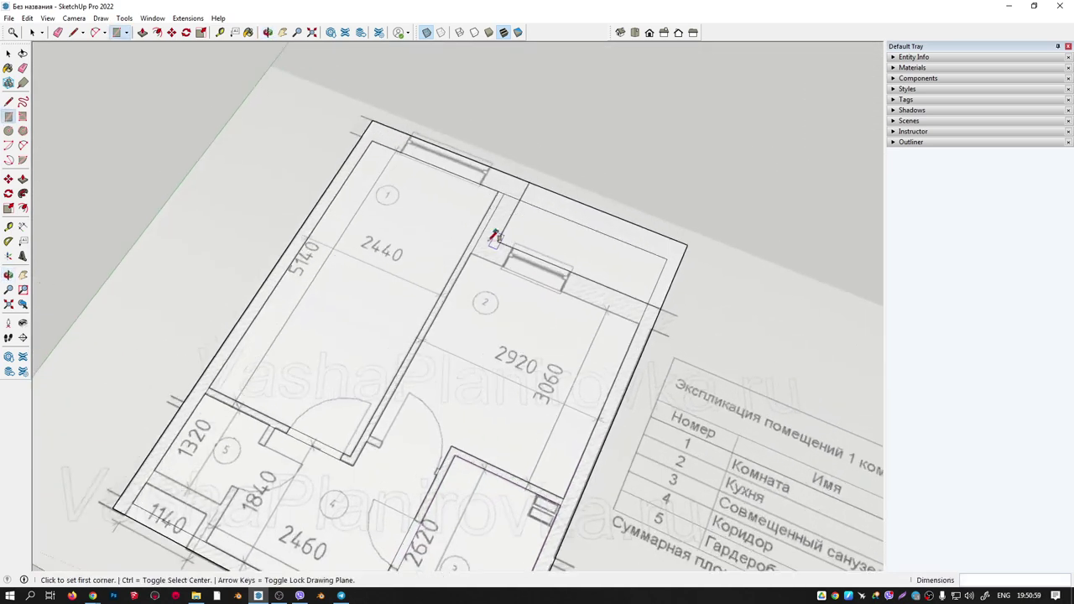
scroll(492, 232, up, 5)
middle_drag(604, 372, 567, 360)
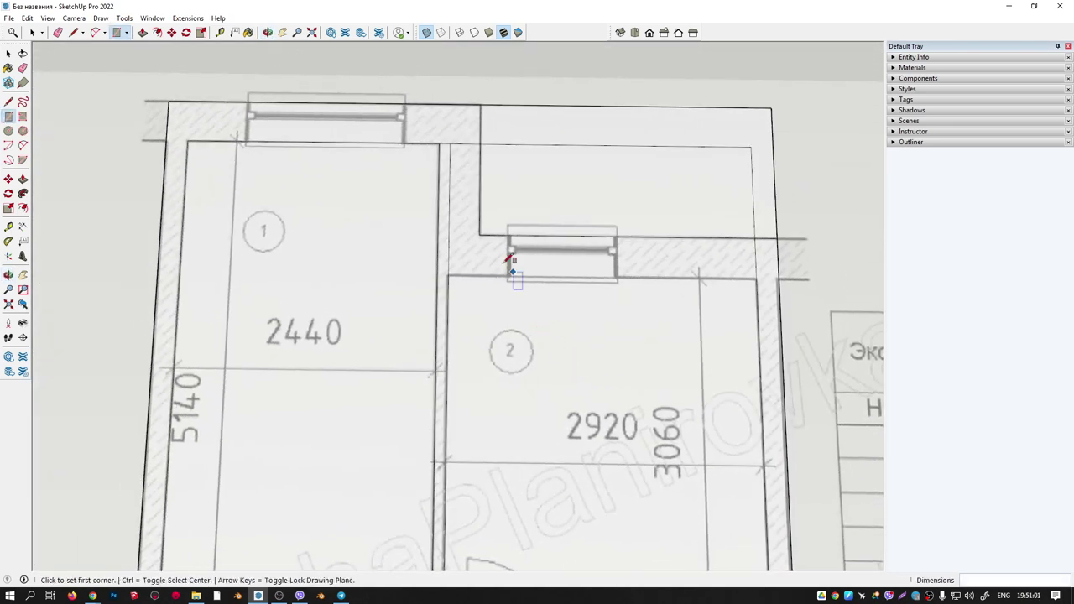
scroll(496, 309, down, 3)
middle_drag(579, 412, 487, 305)
scroll(504, 377, up, 2)
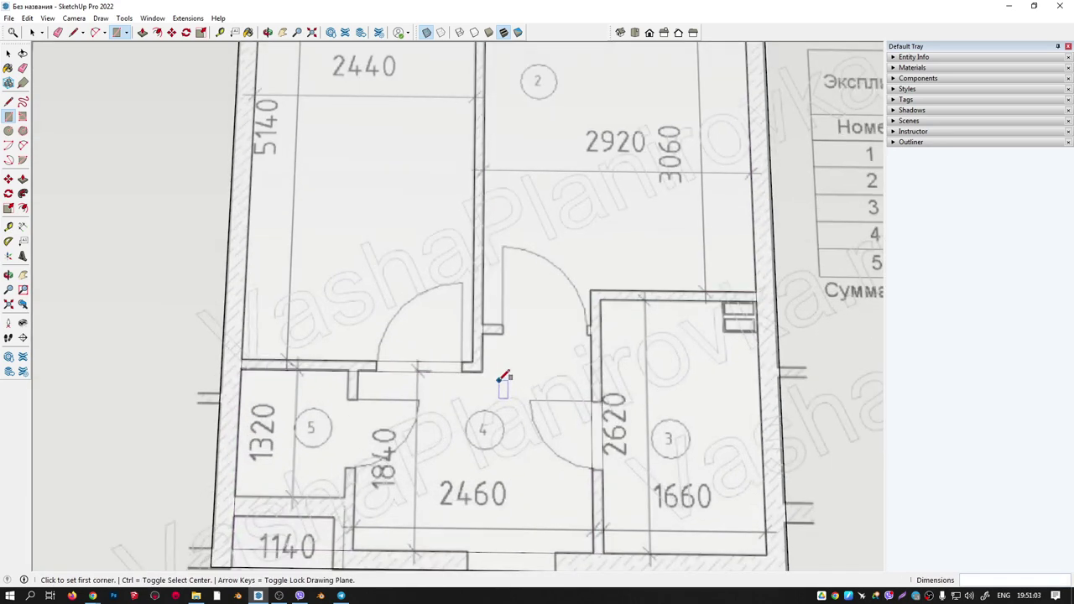
middle_drag(504, 376, 614, 289)
scroll(479, 371, up, 2)
scroll(479, 377, up, 1)
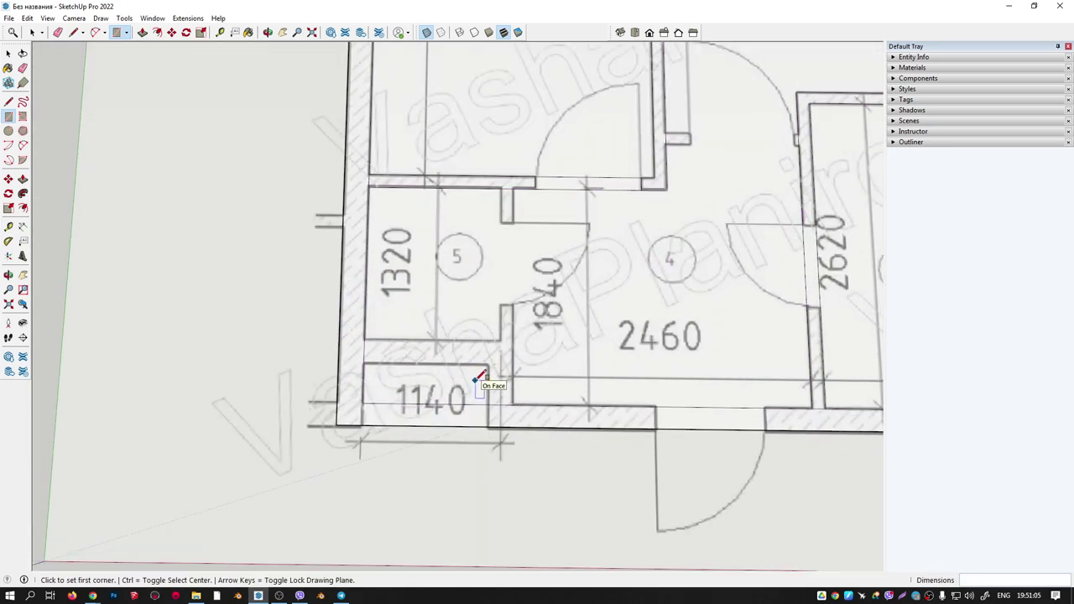
mouse_move(479, 377)
middle_down()
mouse_move(457, 330)
mouse_move(501, 391)
middle_up()
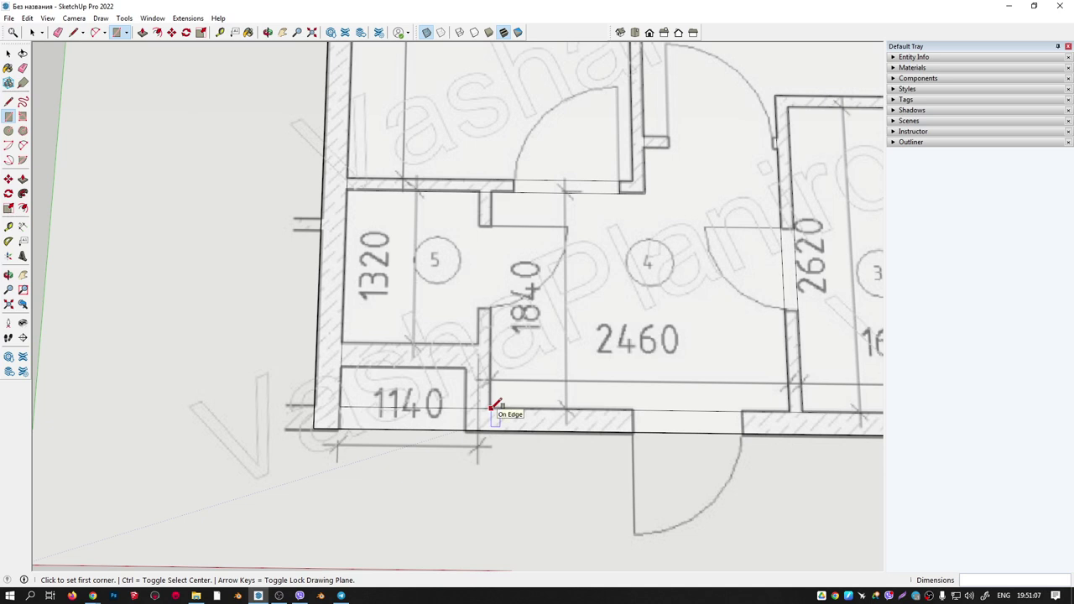
click(491, 409)
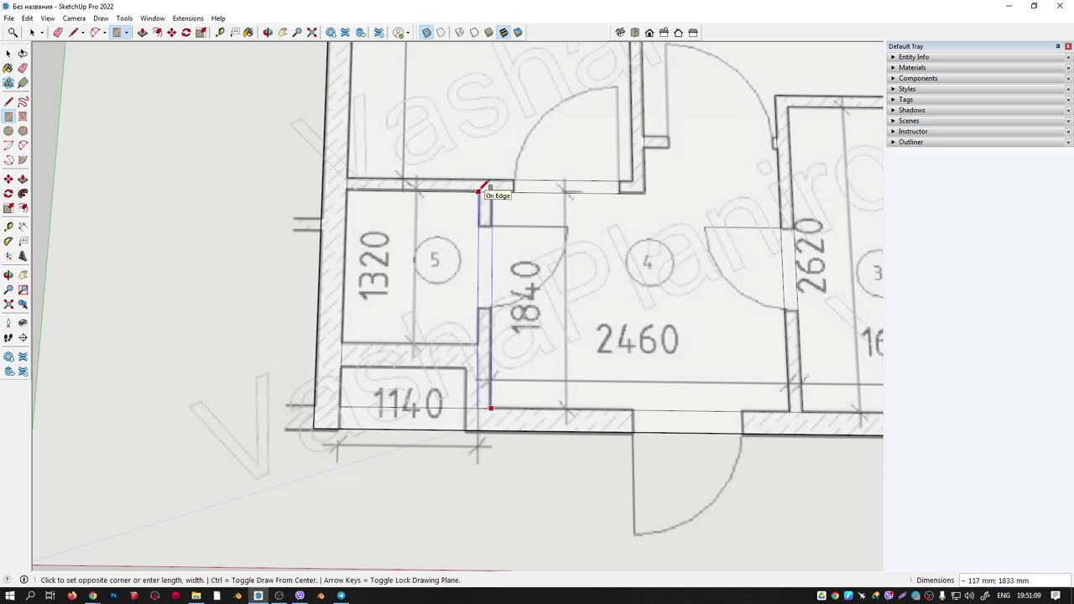
click(479, 191)
Trace the wall strip below room 5.
click(477, 342)
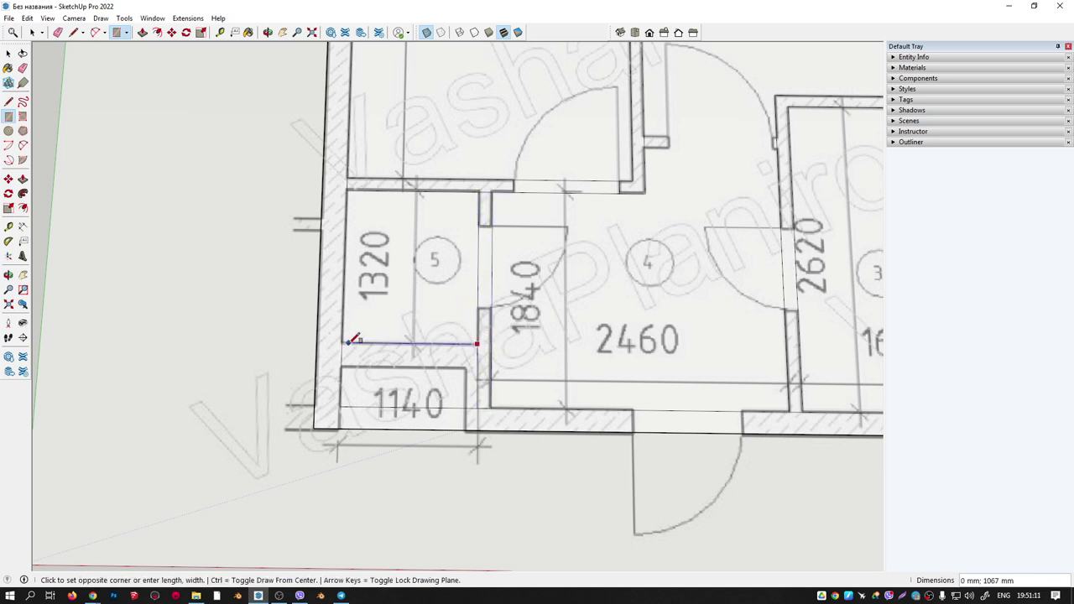
click(341, 368)
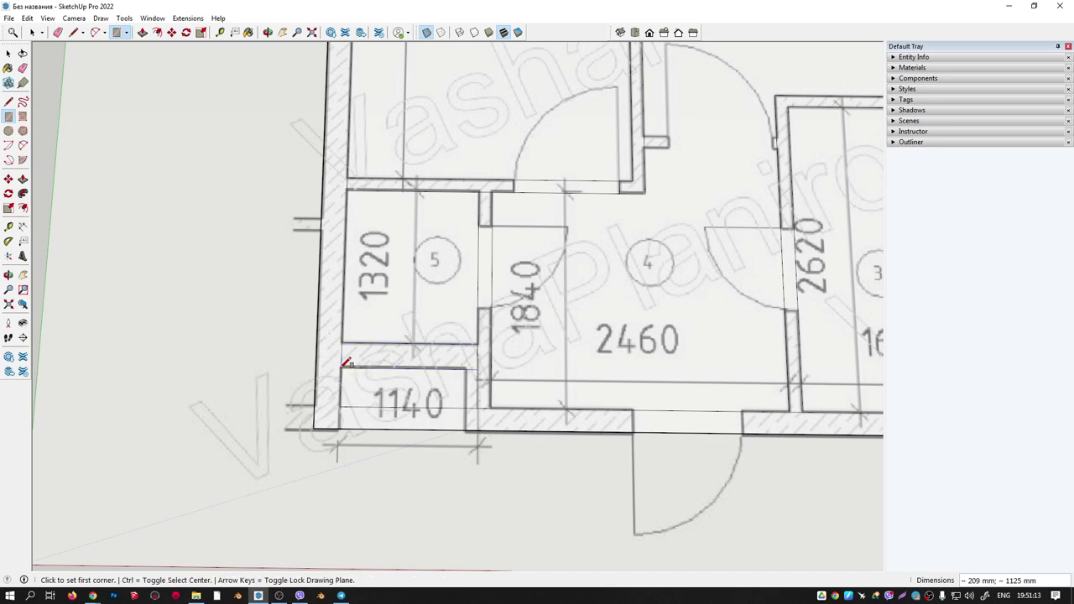
shift+middle_drag(377, 376, 453, 355)
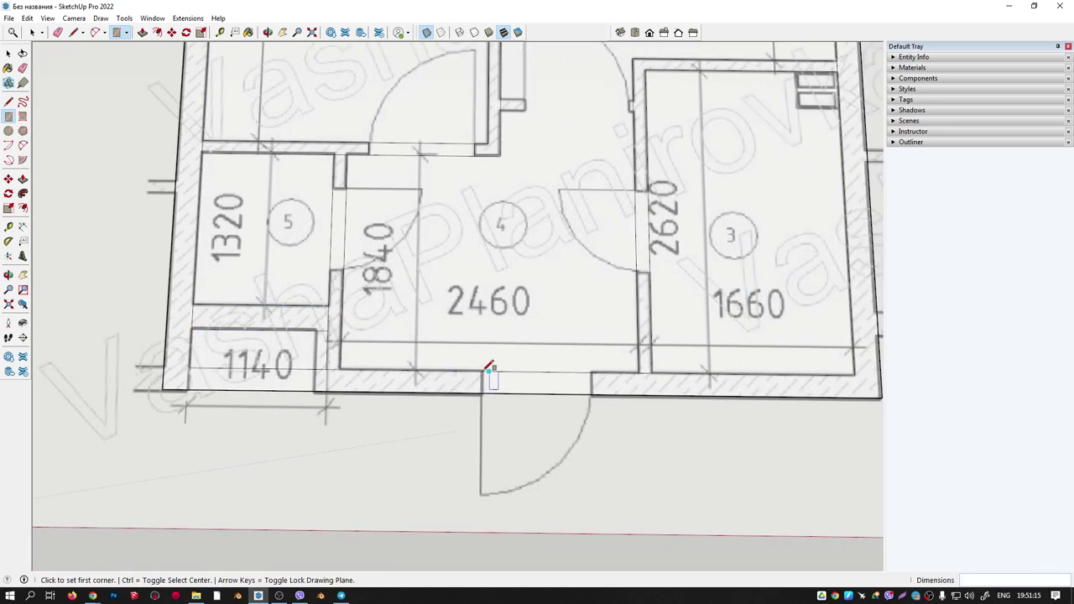
Draw an 873 × 180 mm rectangle across the entrance doorway.
scroll(489, 368, up, 2)
scroll(487, 367, up, 2)
click(482, 372)
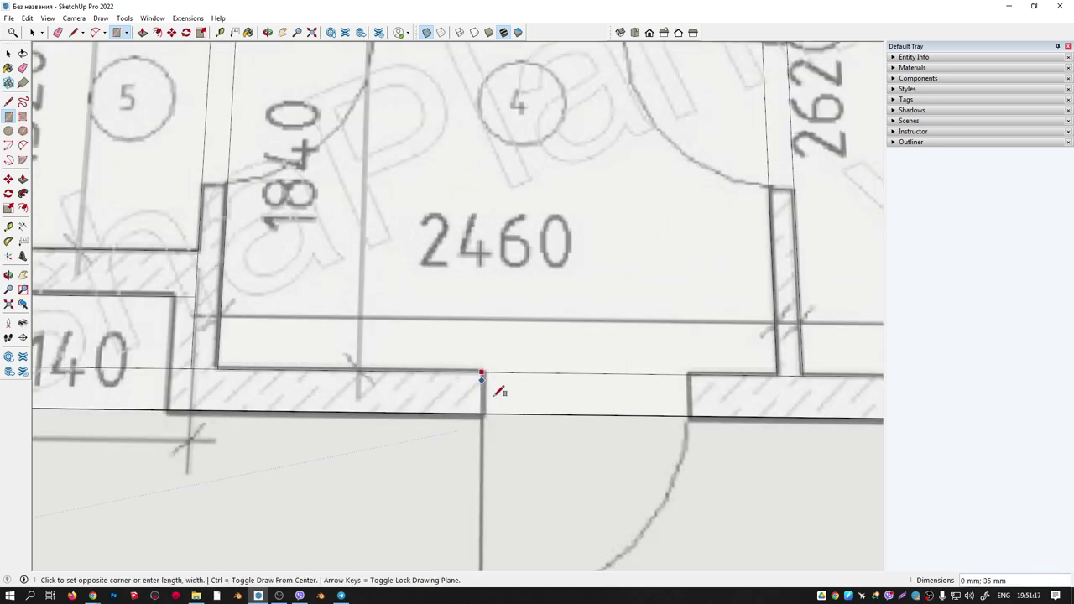
click(690, 415)
scroll(479, 407, down, 2)
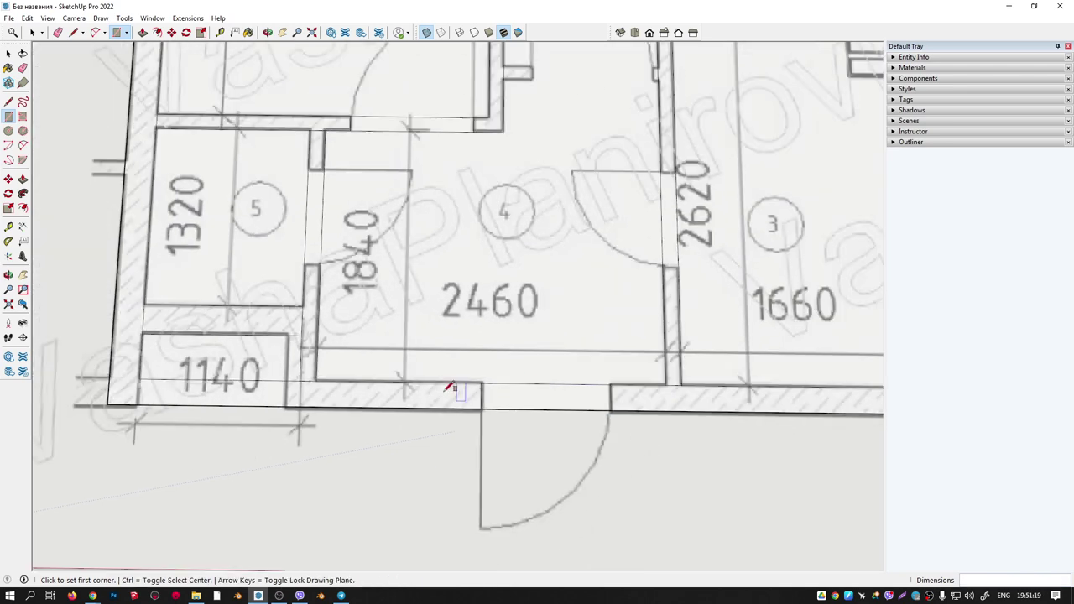
Draw a rectangle across room 3's doorway.
middle_drag(483, 369, 453, 384)
scroll(466, 338, up, 3)
scroll(466, 338, up, 2)
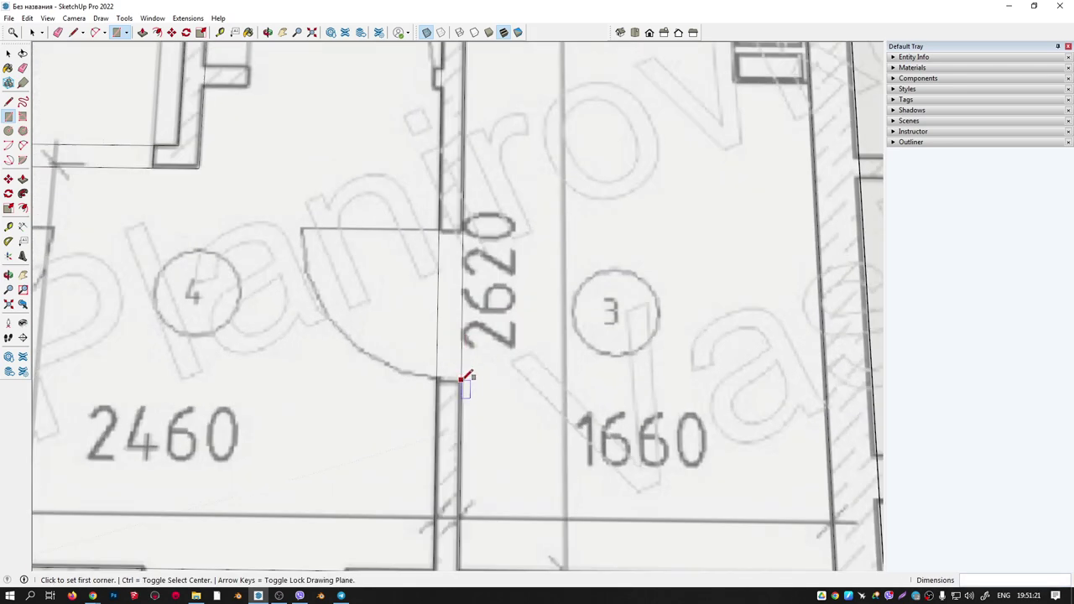
click(460, 379)
click(445, 233)
scroll(450, 240, down, 2)
scroll(402, 252, down, 2)
Draw a 700 × 86 mm rectangle across the wall gap beside room 5.
mouse_move(369, 251)
middle_down()
mouse_move(346, 271)
mouse_move(367, 362)
middle_up()
scroll(367, 361, up, 2)
scroll(395, 347, up, 2)
scroll(457, 375, down, 3)
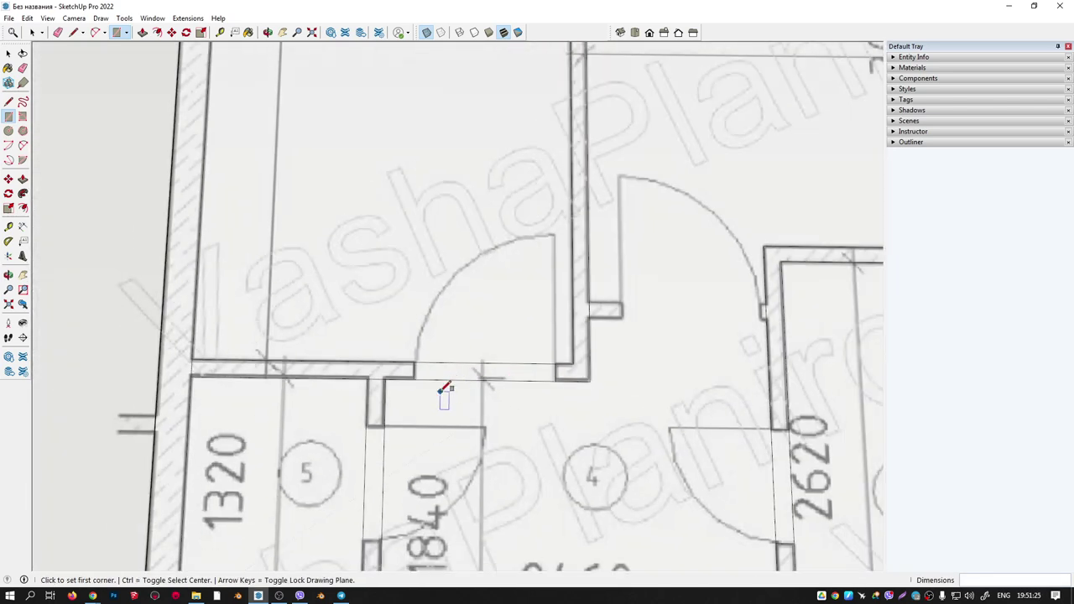
click(381, 539)
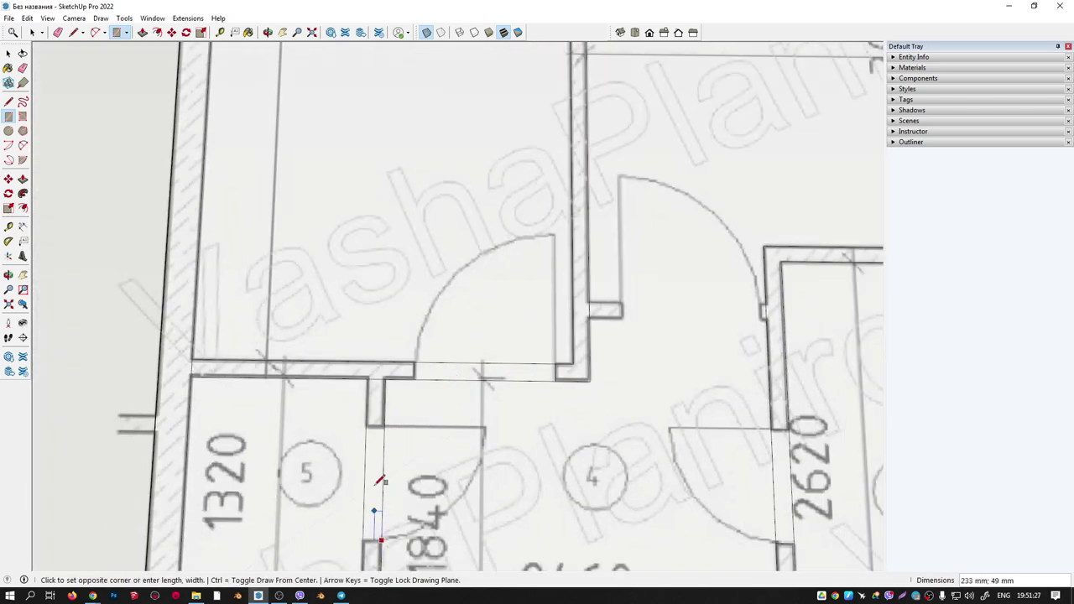
click(365, 425)
scroll(439, 269, down, 3)
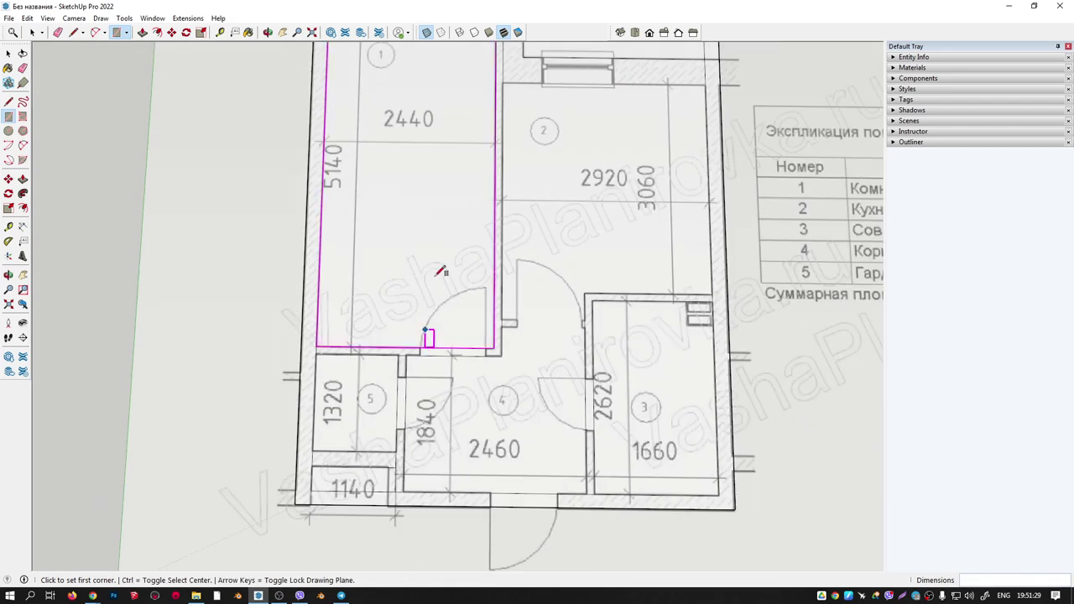
scroll(446, 347, up, 2)
scroll(381, 236, up, 3)
Draw rectangles over the window openings of rooms 1 and 2.
click(381, 223)
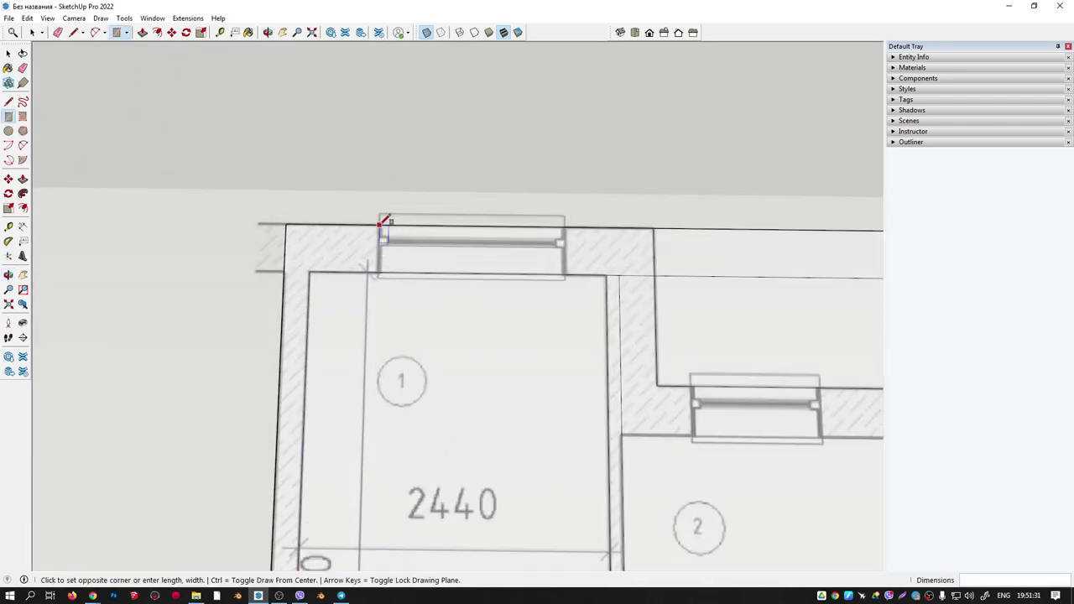
click(567, 274)
mouse_move(571, 273)
middle_down()
mouse_move(475, 307)
mouse_move(455, 300)
middle_up()
click(451, 302)
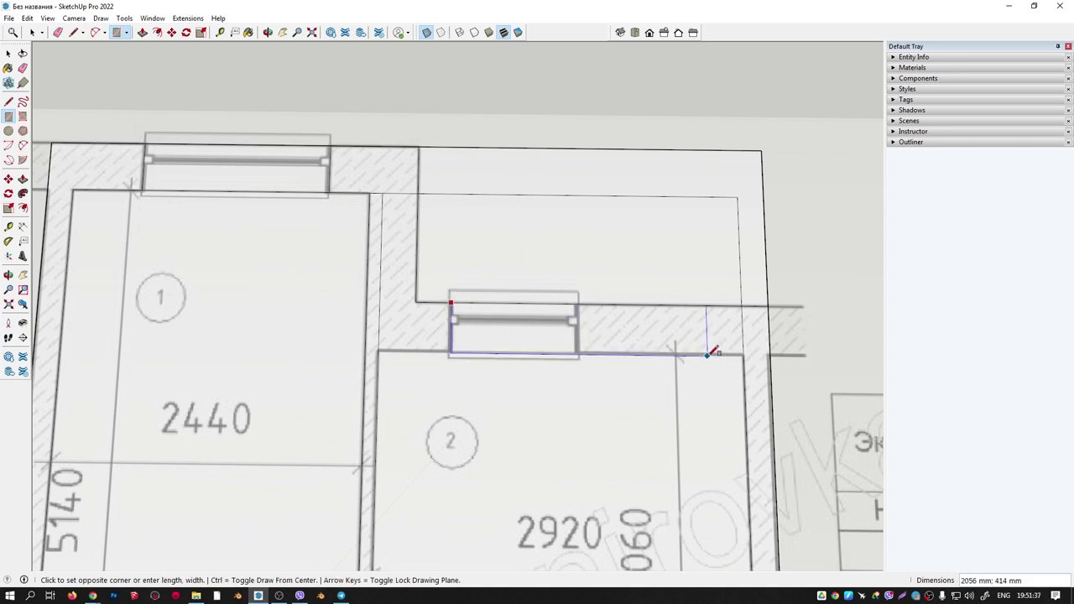
click(574, 352)
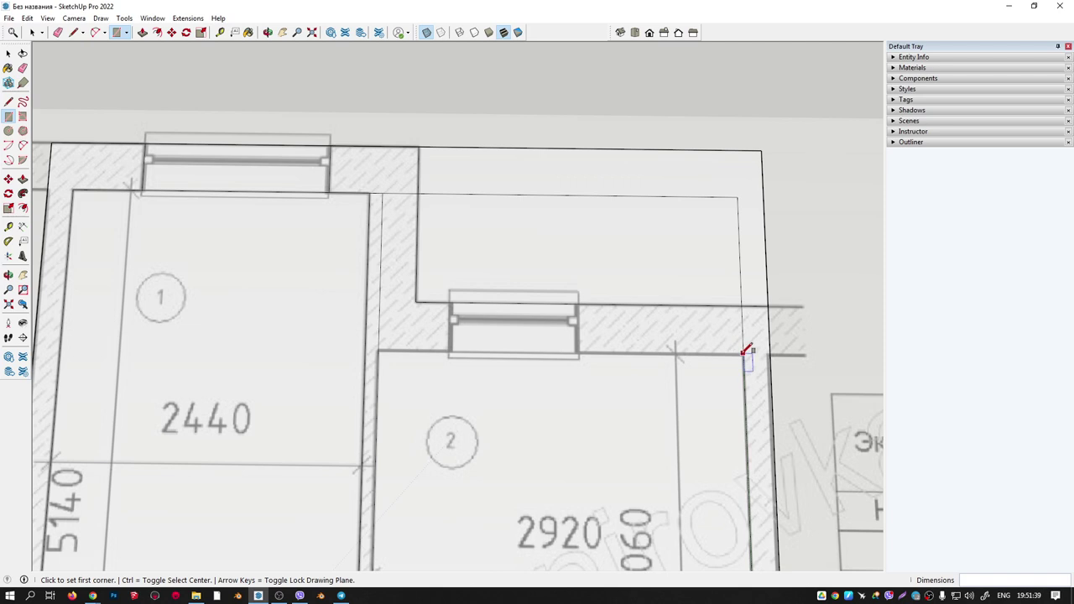
Draw a 2916 mm line along room 2's top inner wall edge.
key(l)
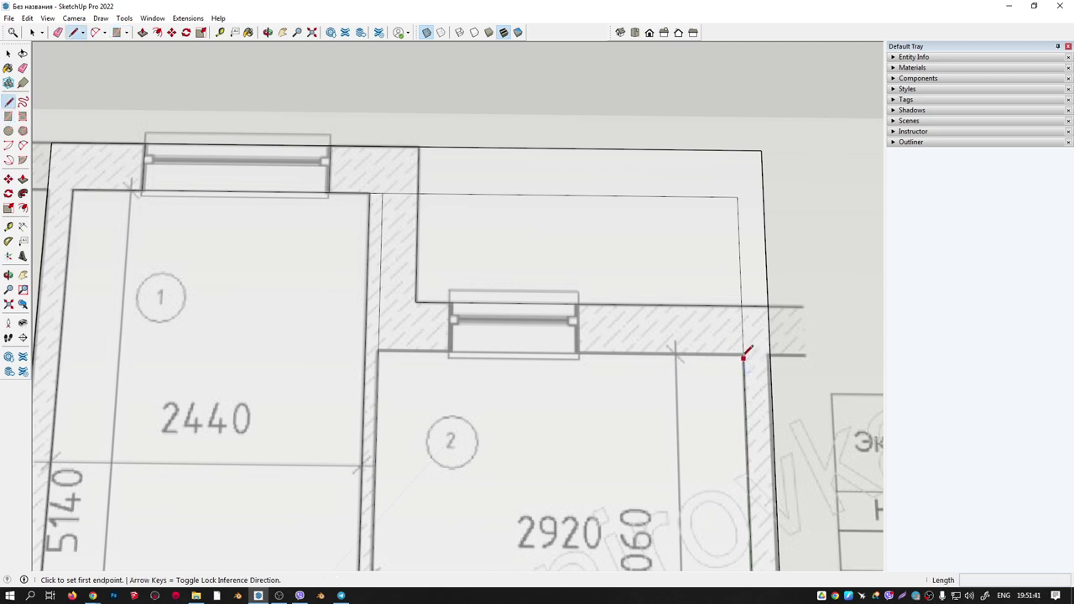
click(744, 354)
click(377, 350)
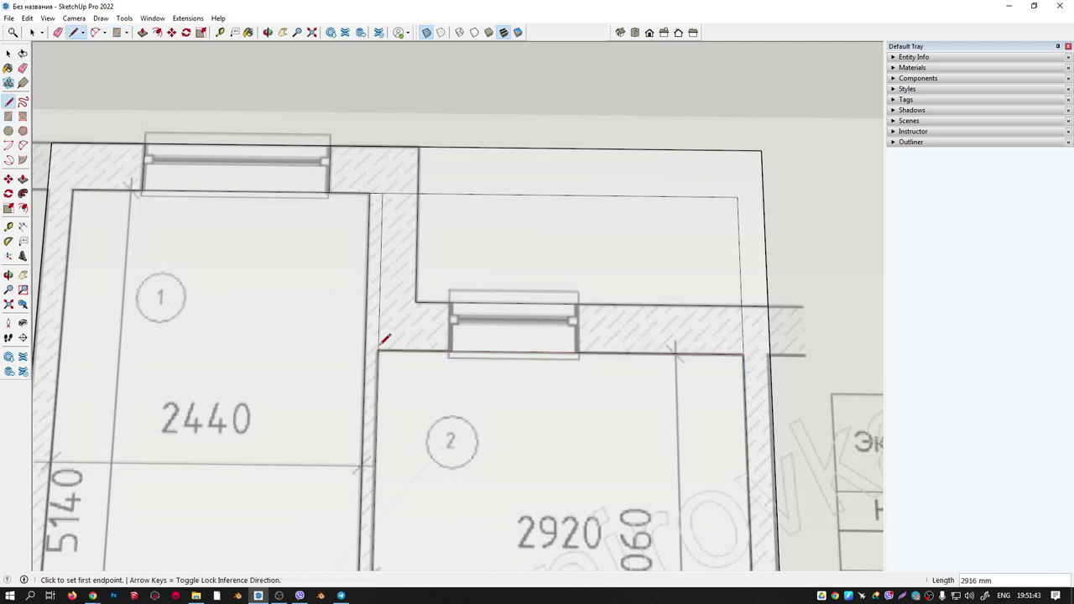
scroll(381, 344, up, 2)
scroll(378, 331, down, 4)
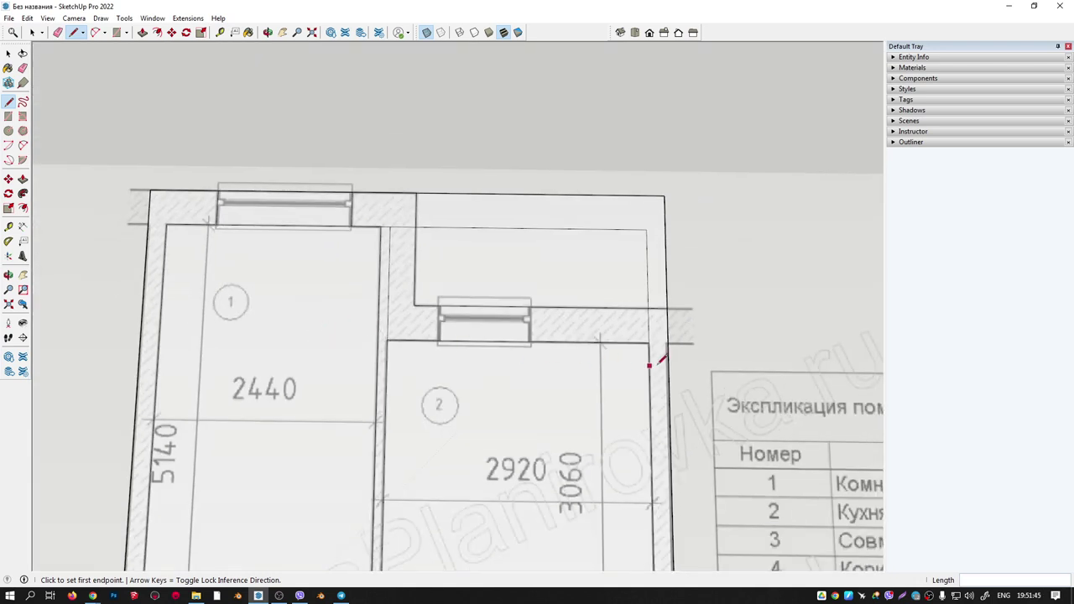
scroll(526, 336, up, 2)
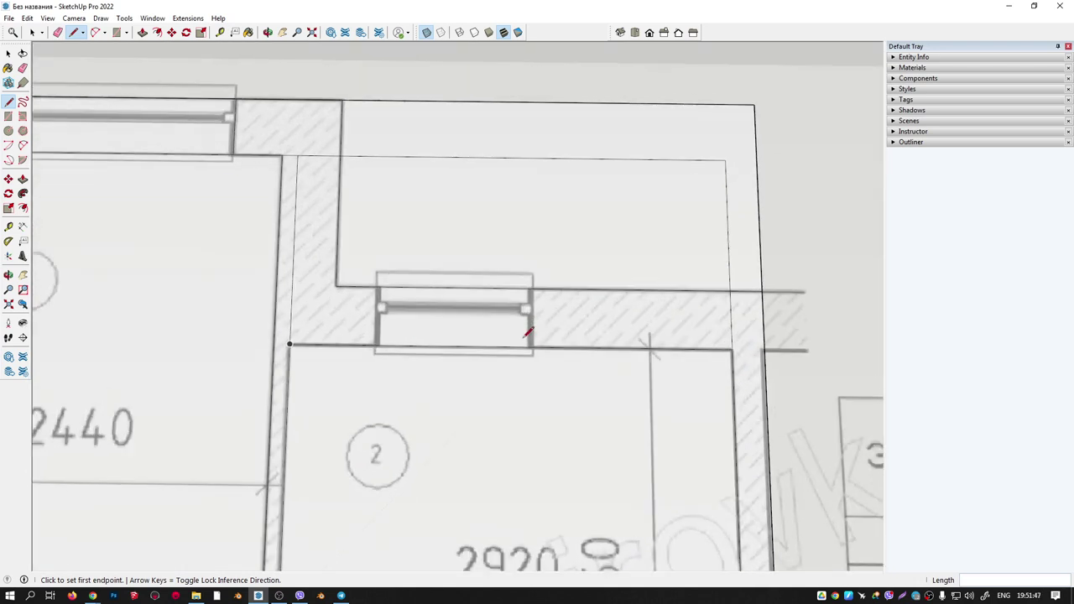
Trace the wall section beside room 2's window as a rectangle.
key(r)
click(377, 287)
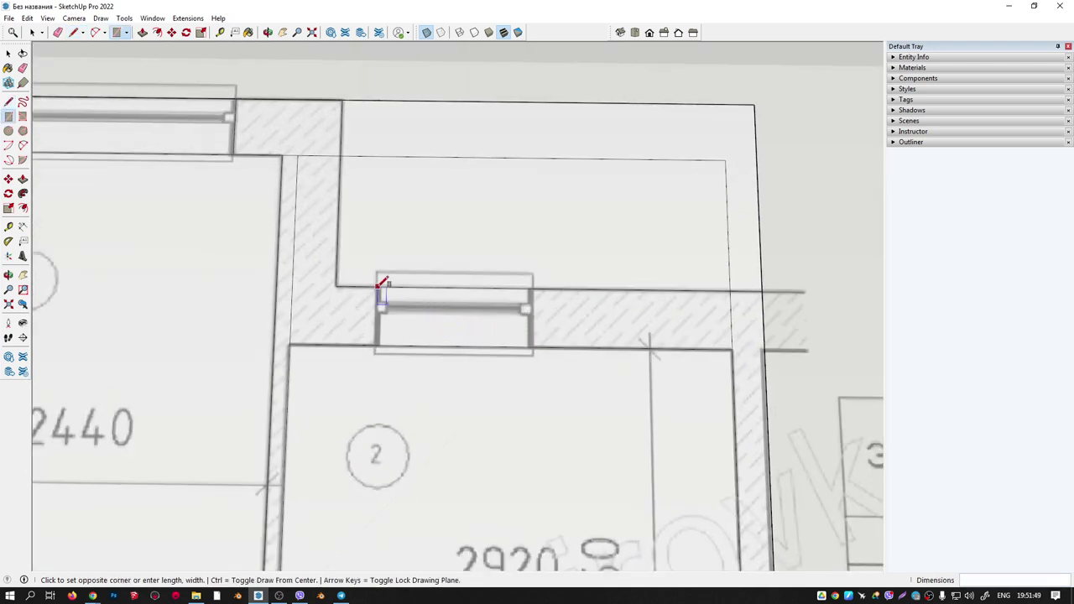
click(532, 344)
scroll(585, 264, down, 3)
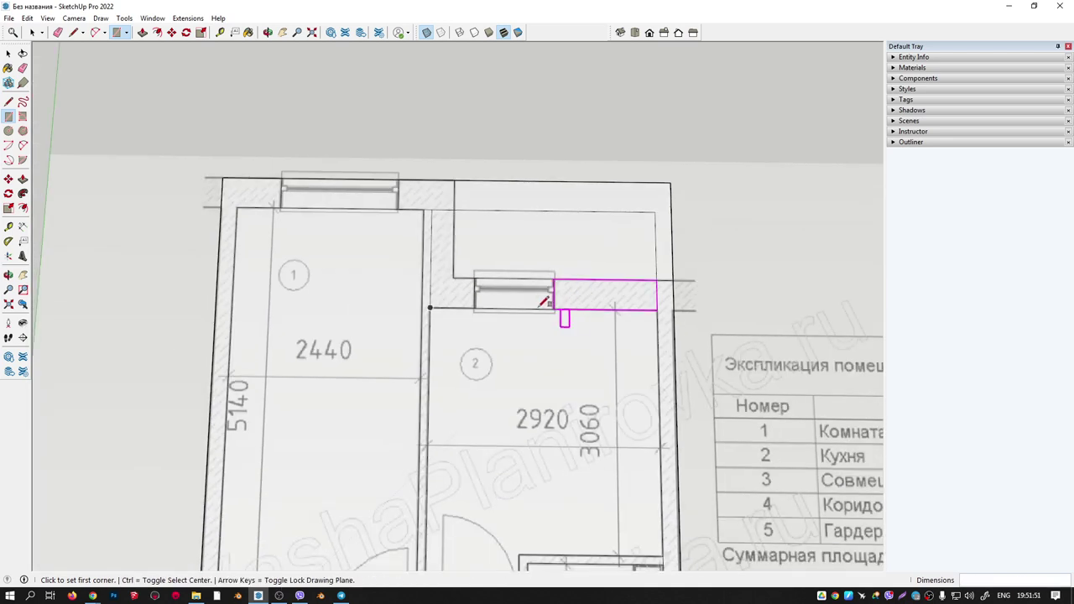
scroll(571, 285, up, 2)
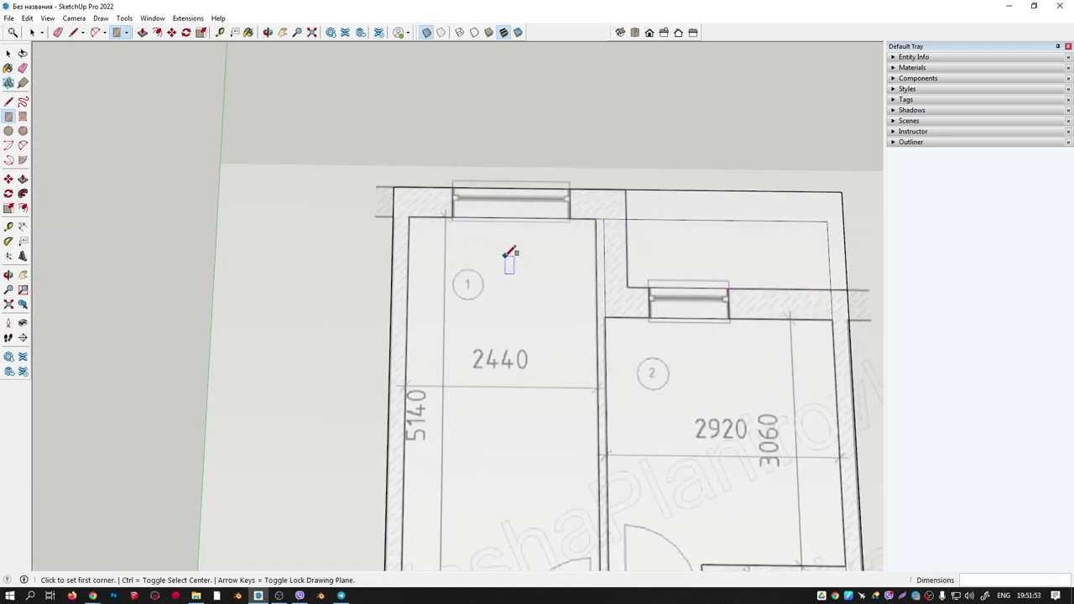
Erase stray edges near room 1's window and above room 2's wall, undoing one wrong erase.
key(e)
drag(492, 186, 501, 232)
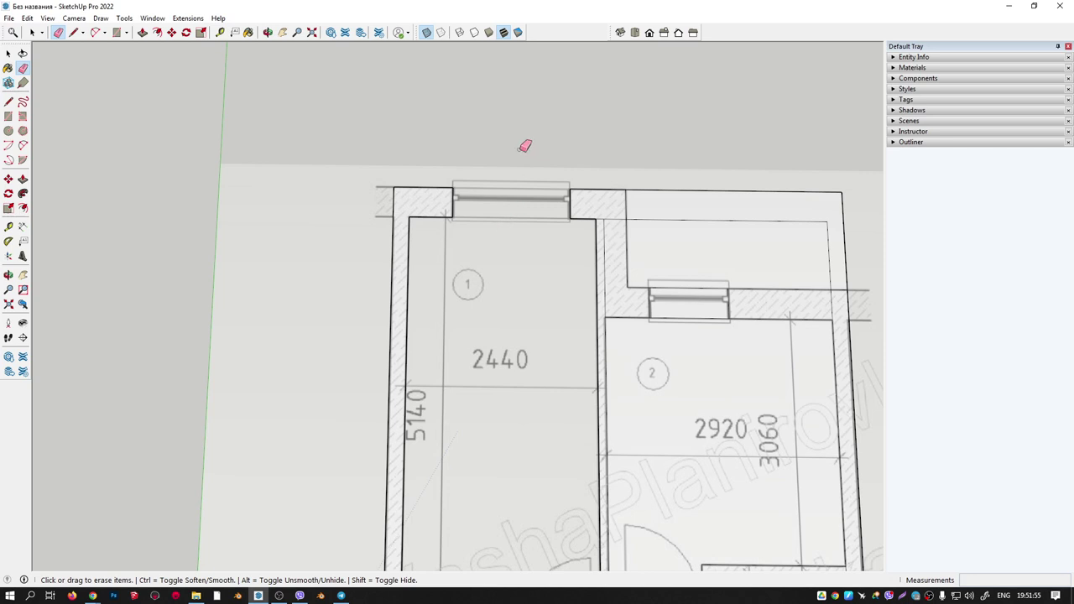
scroll(599, 217, up, 2)
scroll(609, 226, up, 1)
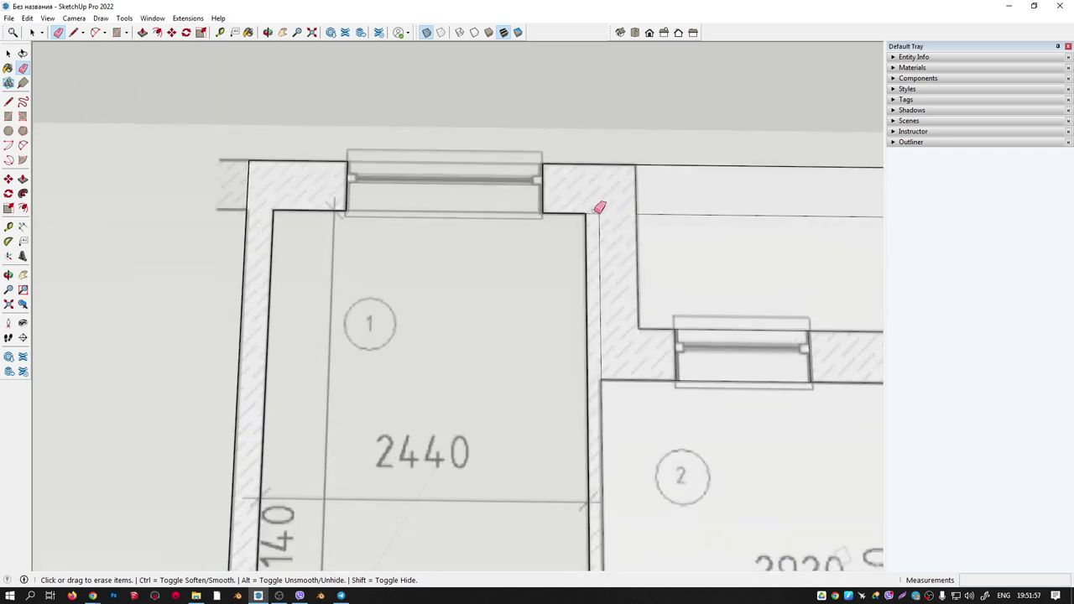
scroll(621, 281, down, 1)
shift+middle_drag(636, 287, 388, 242)
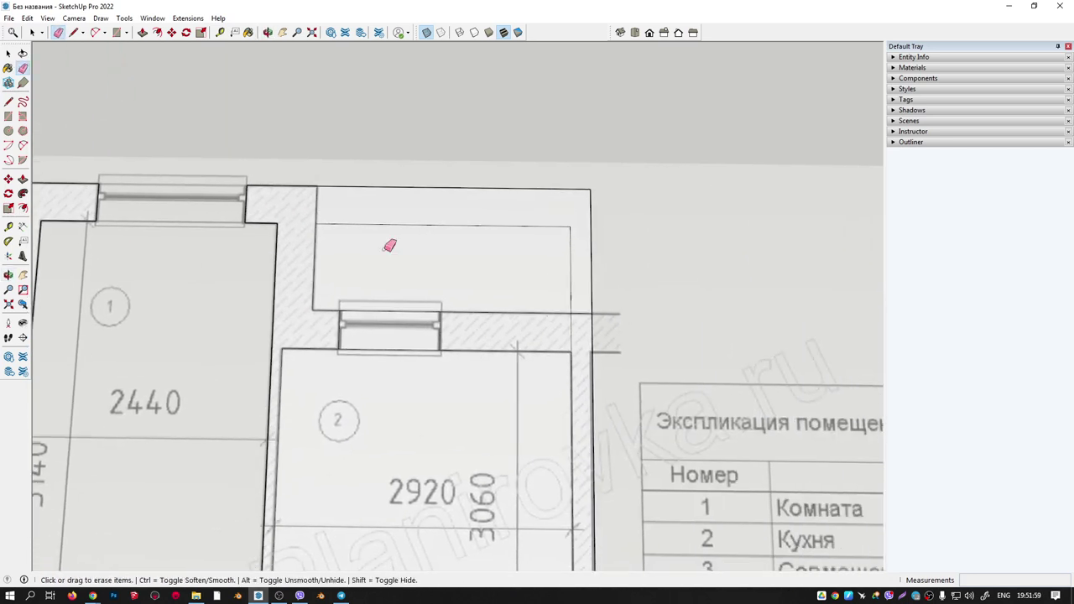
mouse_move(388, 242)
mouse_down()
mouse_move(519, 151)
mouse_move(547, 249)
mouse_up()
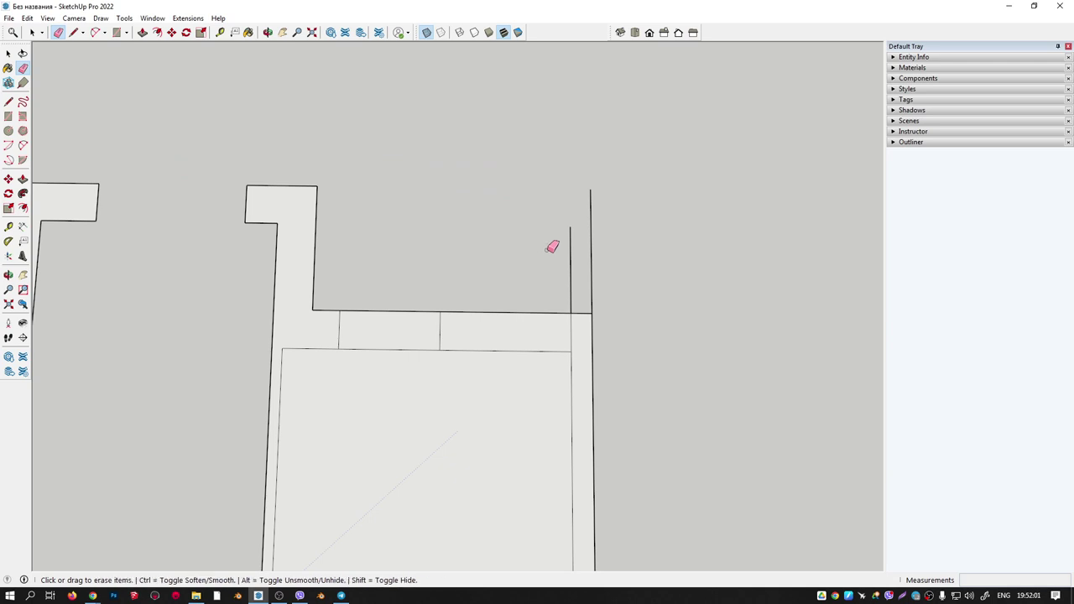
key(ctrl+z)
drag(456, 192, 419, 247)
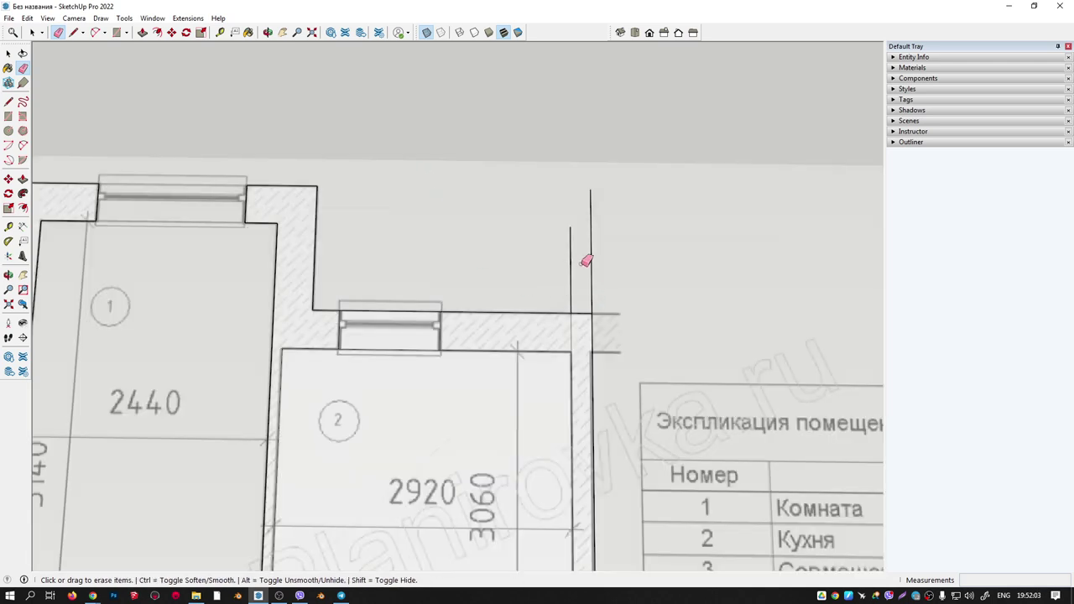
drag(585, 261, 604, 264)
Erase the stray edge below room 2's window.
scroll(605, 263, down, 3)
scroll(621, 219, up, 1)
scroll(634, 170, up, 3)
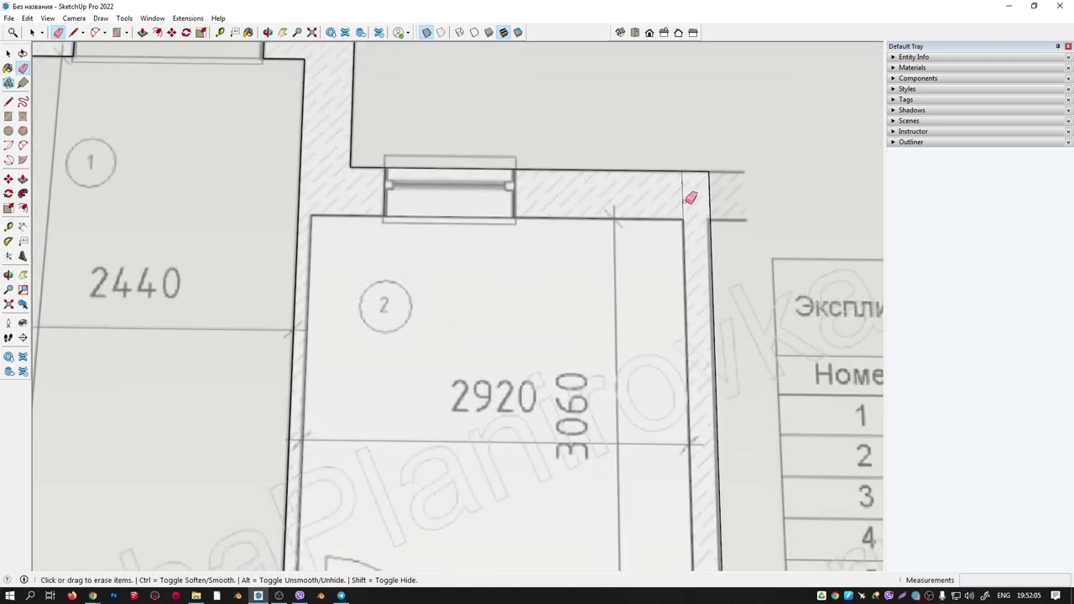
drag(480, 249, 460, 113)
scroll(521, 350, down, 2)
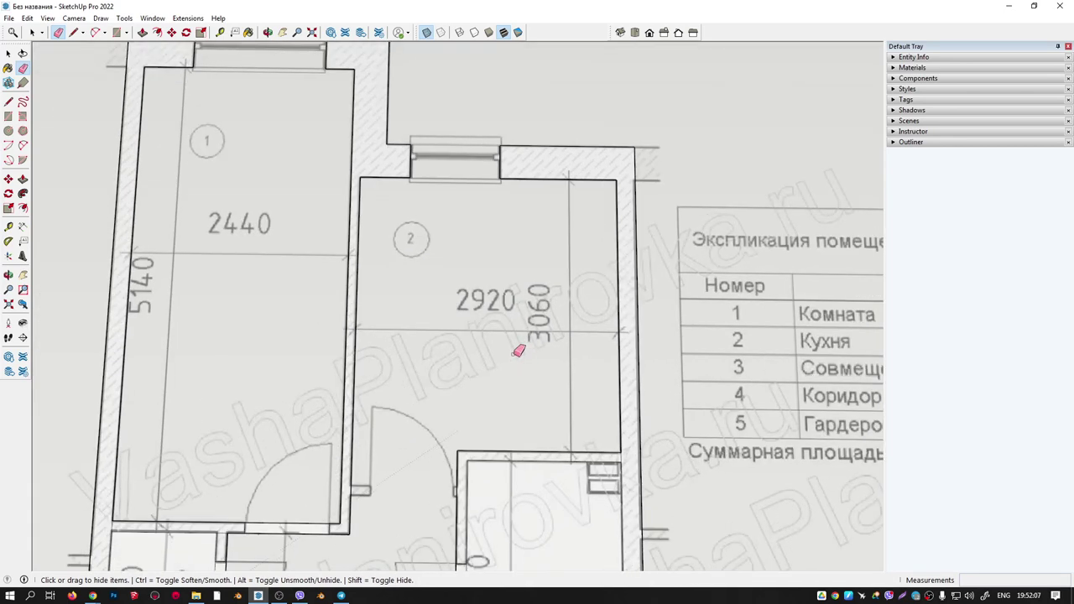
scroll(472, 331, up, 1)
scroll(383, 403, up, 2)
scroll(350, 404, up, 1)
Erase the door threshold strip and the stray edges around room 5.
drag(351, 404, 328, 355)
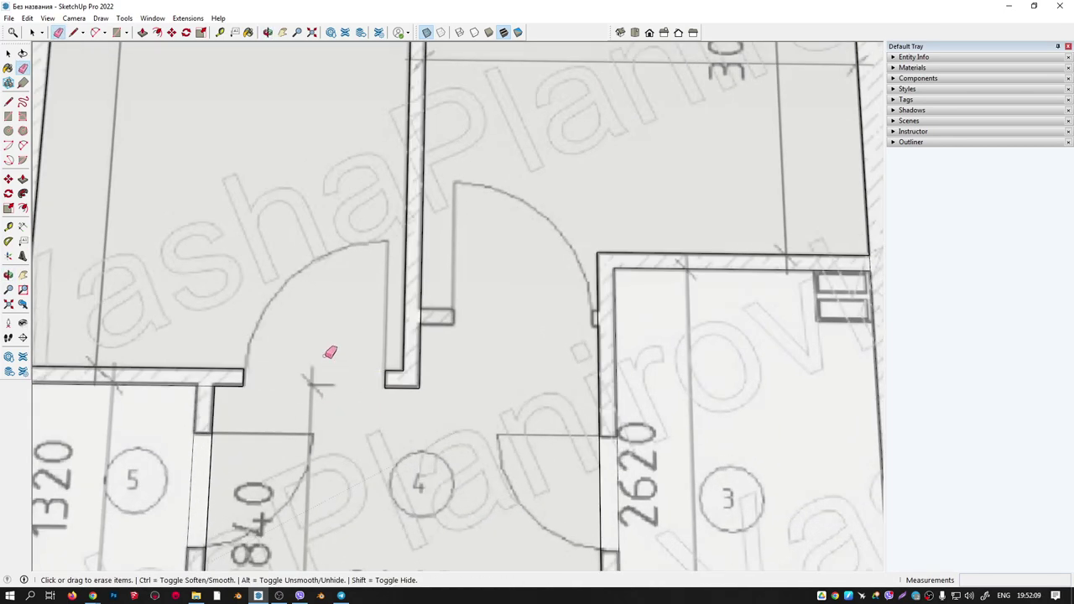
shift+middle_drag(328, 355, 537, 252)
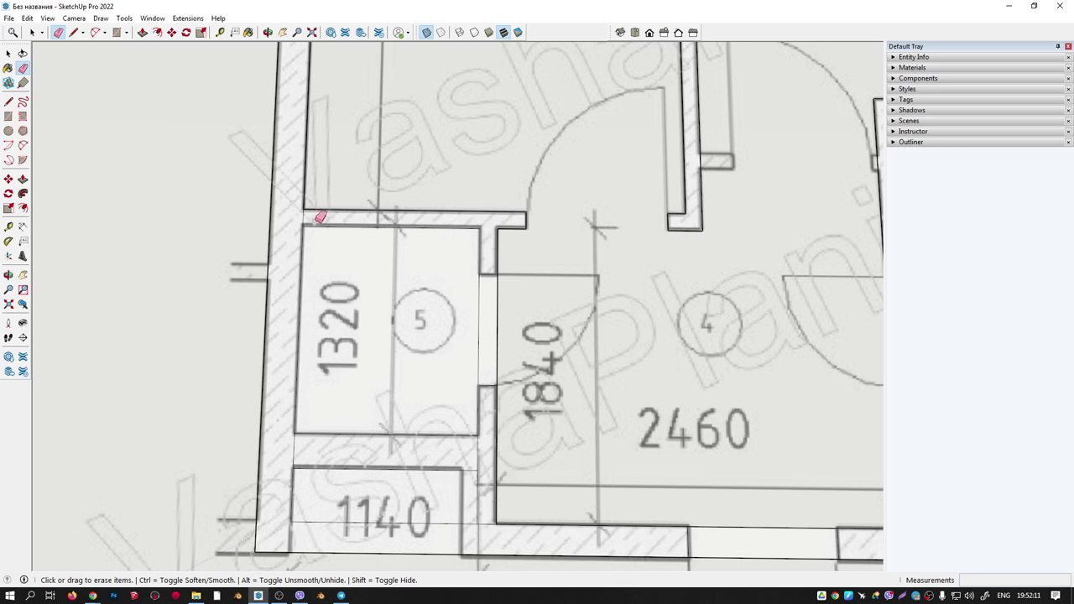
drag(319, 217, 297, 215)
click(477, 307)
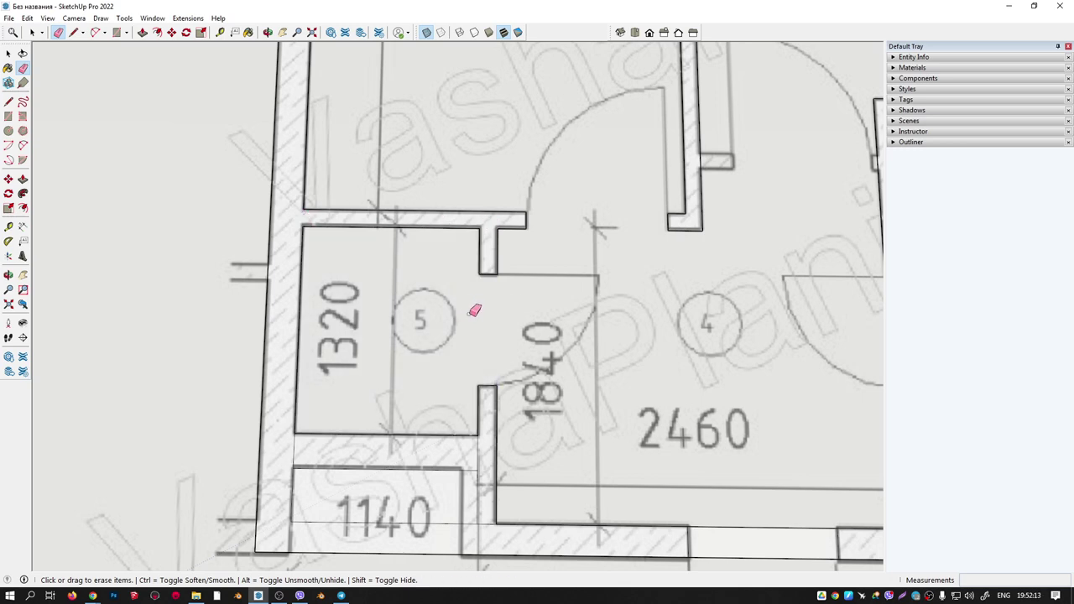
scroll(491, 353, down, 2)
shift+middle_drag(495, 364, 508, 331)
scroll(506, 307, up, 3)
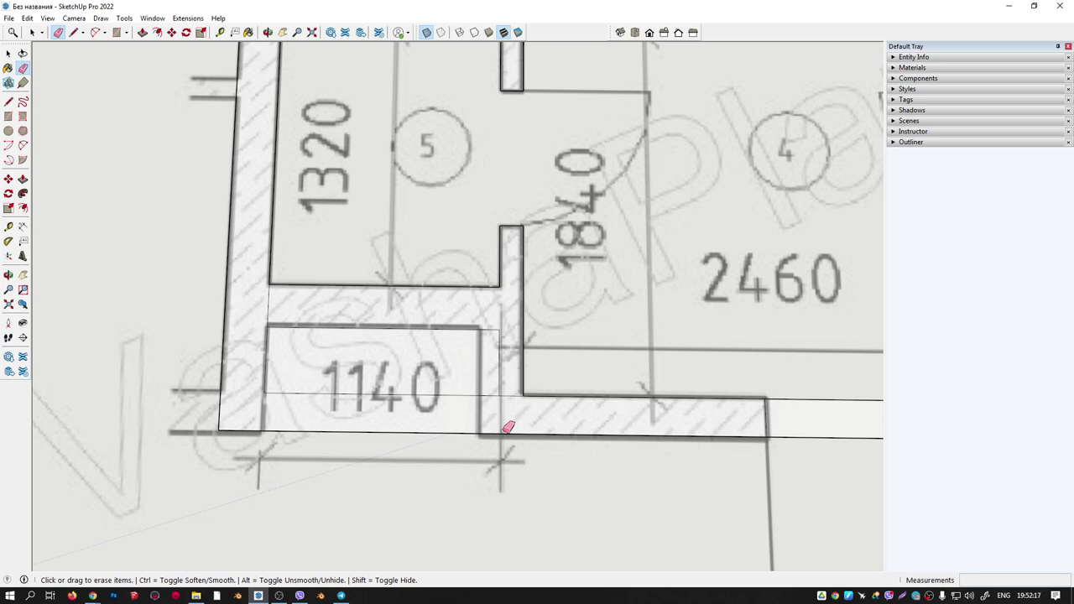
Draw a vertical closing edge at the 1140 corner and erase the leftover edges beside it.
key(l)
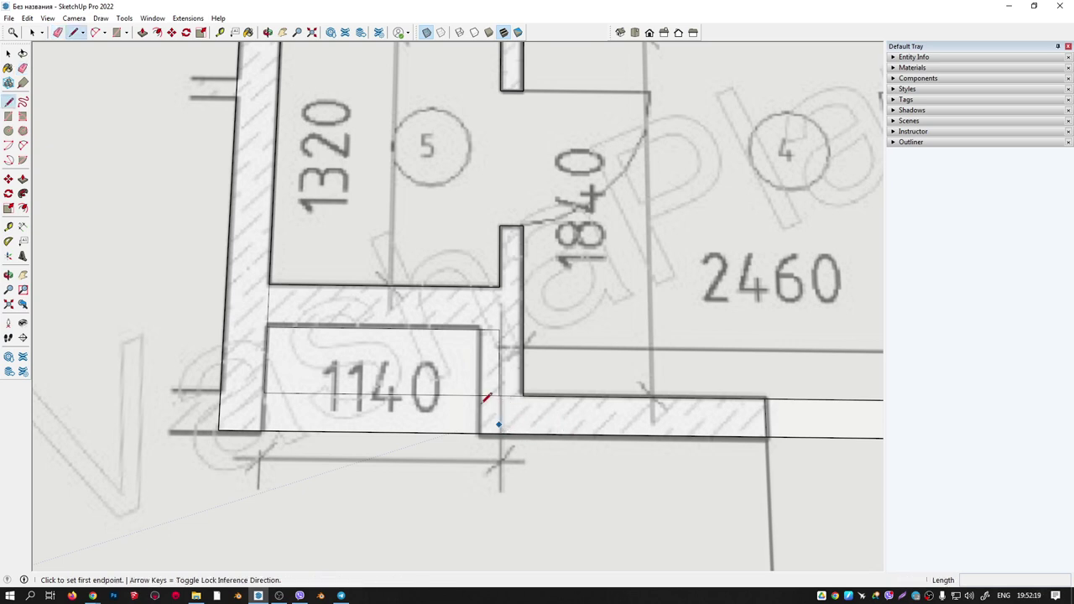
click(480, 328)
click(479, 434)
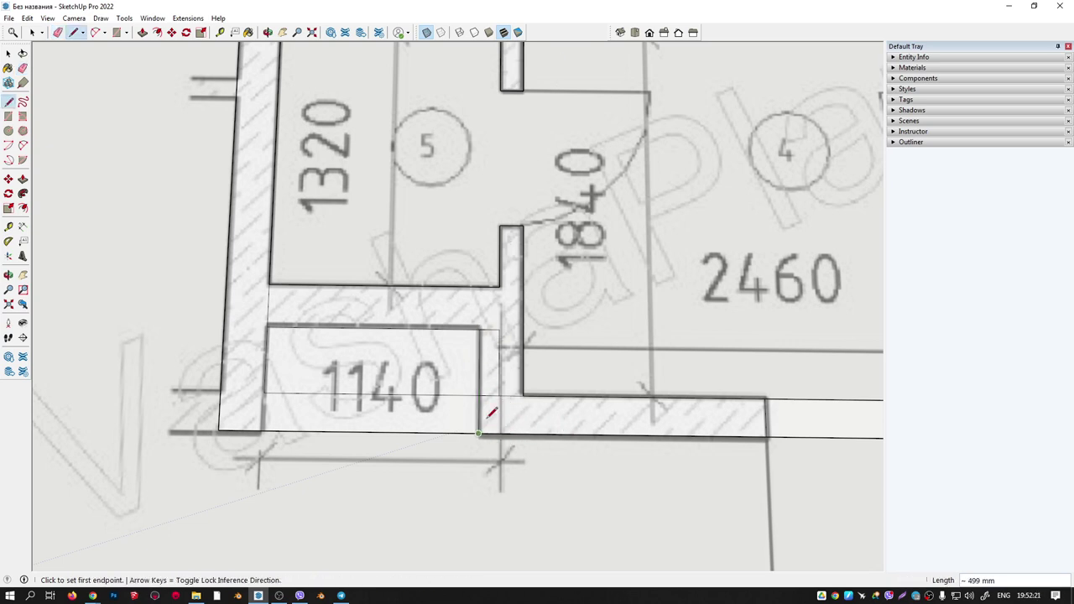
key(e)
mouse_move(497, 326)
mouse_down()
mouse_move(507, 399)
mouse_move(495, 404)
mouse_up()
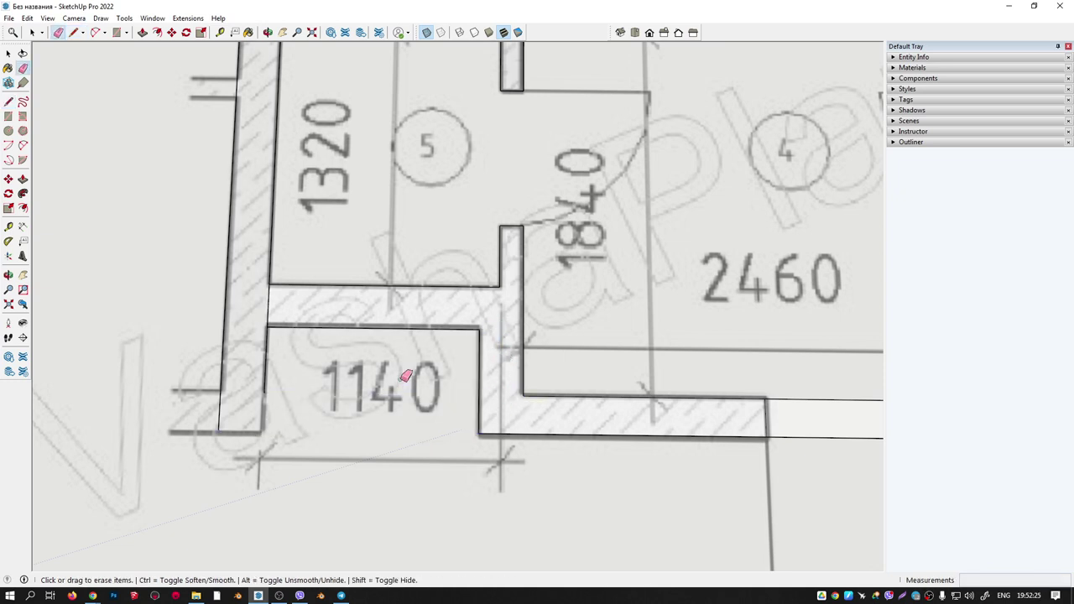
Close the left wall corner with a short line and erase the horizontal edge through 1140.
key(l)
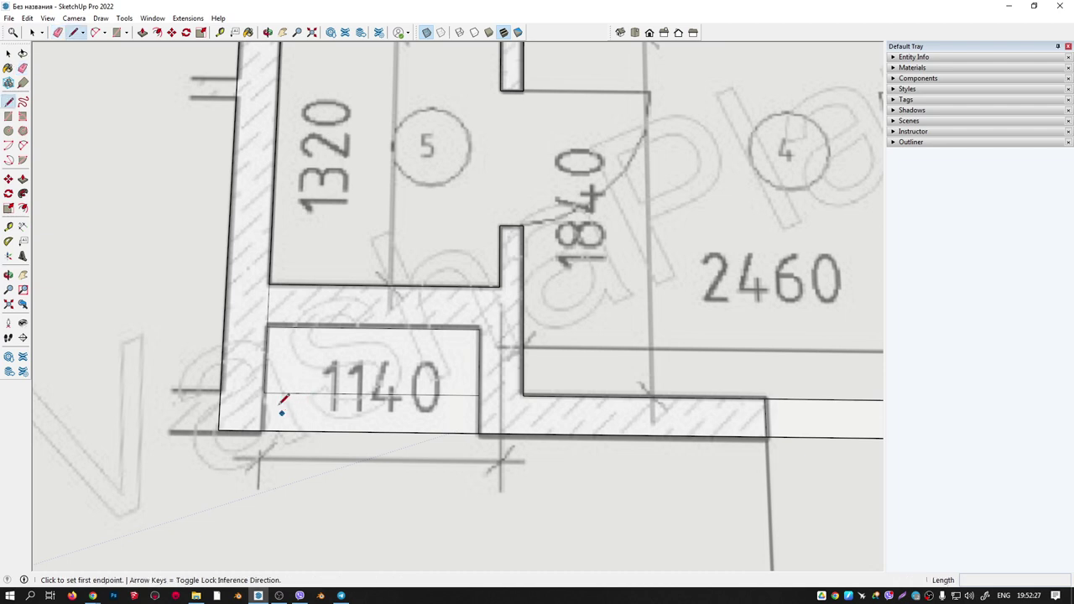
click(264, 392)
click(264, 429)
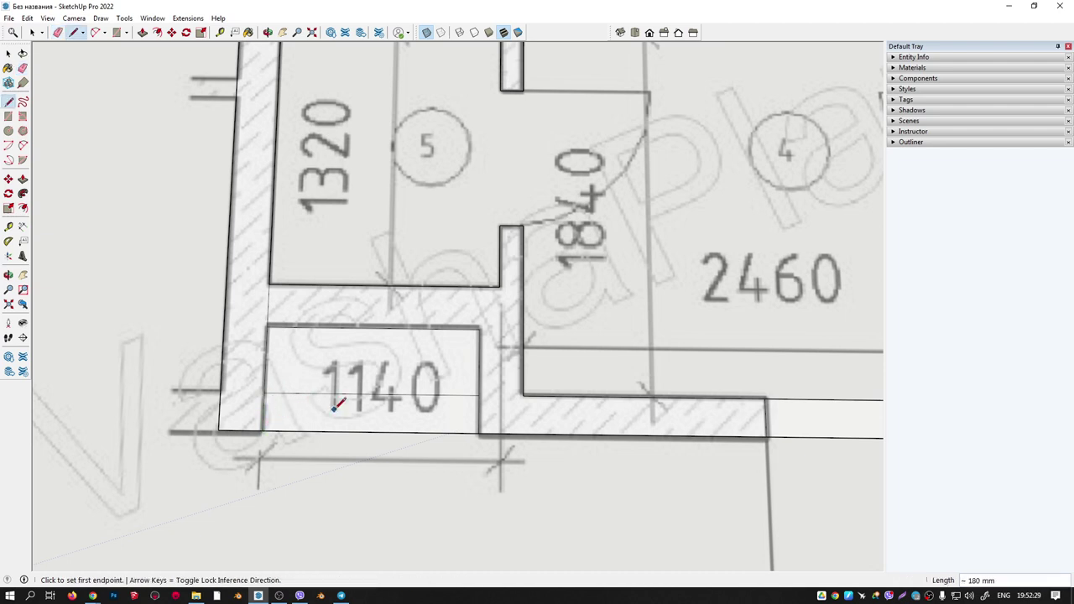
key(e)
drag(339, 403, 321, 355)
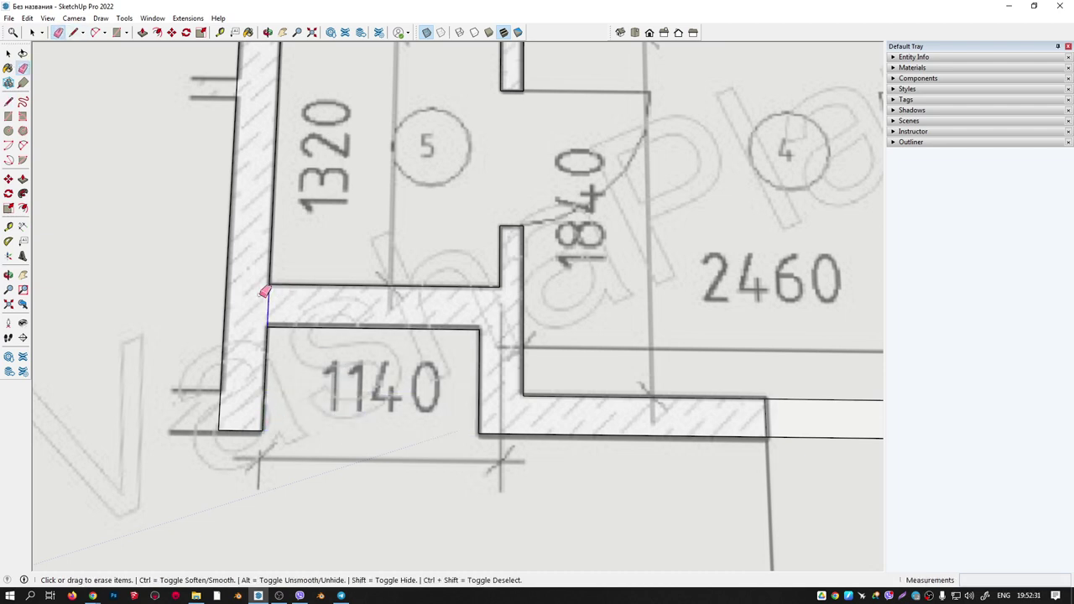
scroll(285, 294, down, 3)
middle_drag(340, 294, 381, 317)
scroll(439, 378, down, 3)
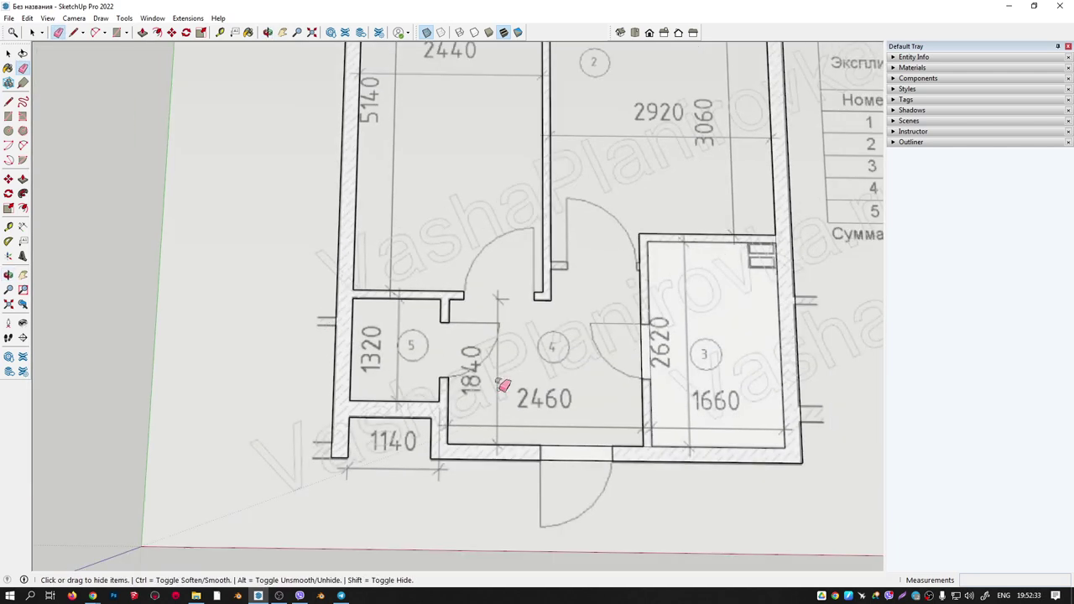
scroll(432, 349, up, 2)
scroll(458, 375, up, 4)
scroll(453, 365, up, 3)
scroll(453, 365, down, 3)
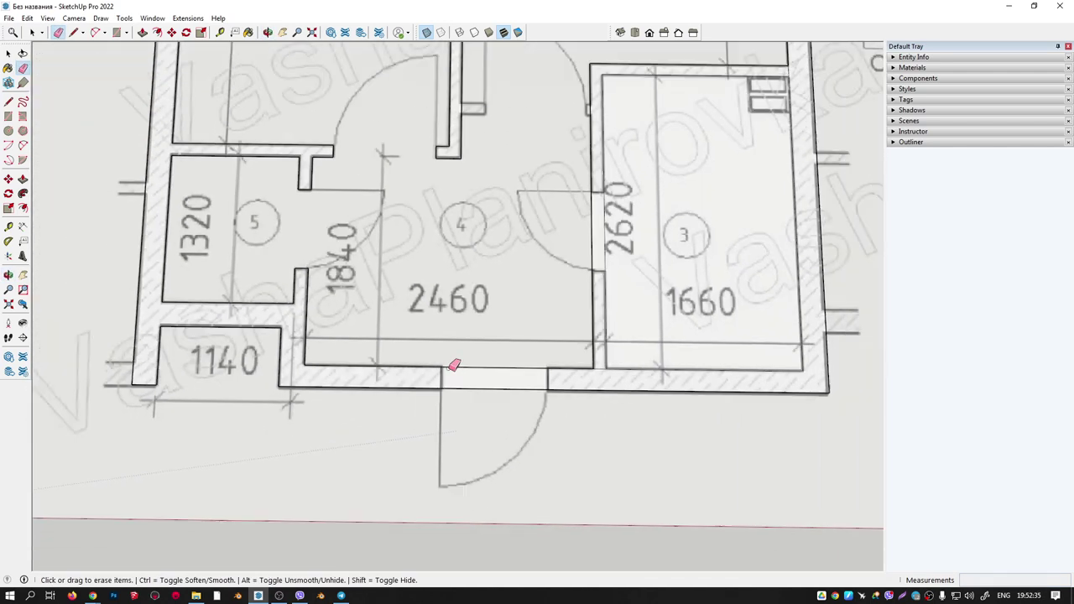
middle_drag(449, 333, 489, 385)
scroll(645, 313, up, 3)
shift+middle_drag(645, 314, 506, 207)
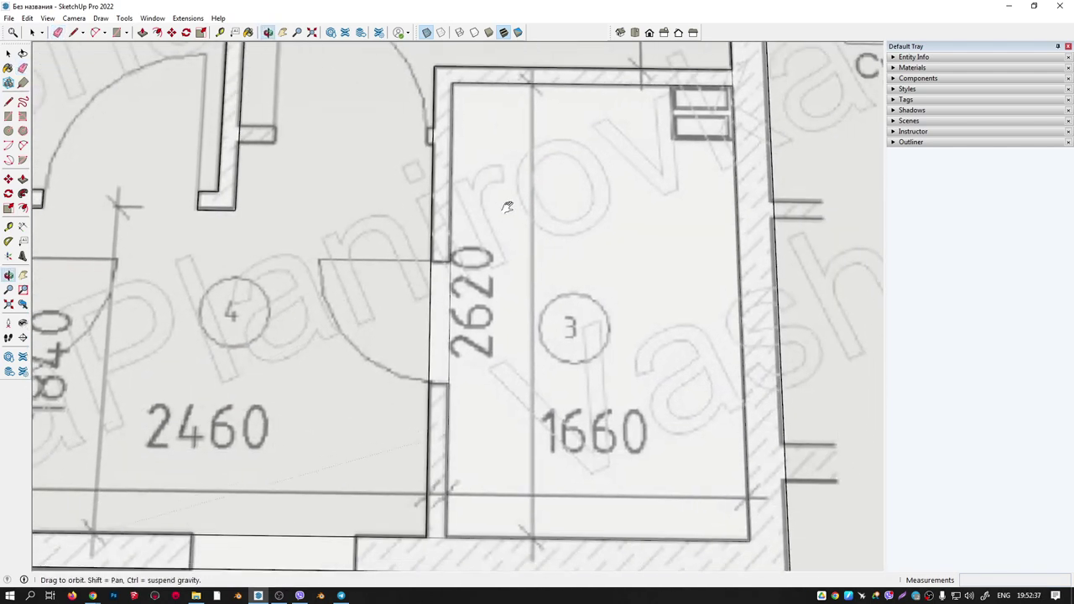
scroll(455, 378, up, 2)
scroll(489, 336, up, 1)
scroll(366, 277, down, 5)
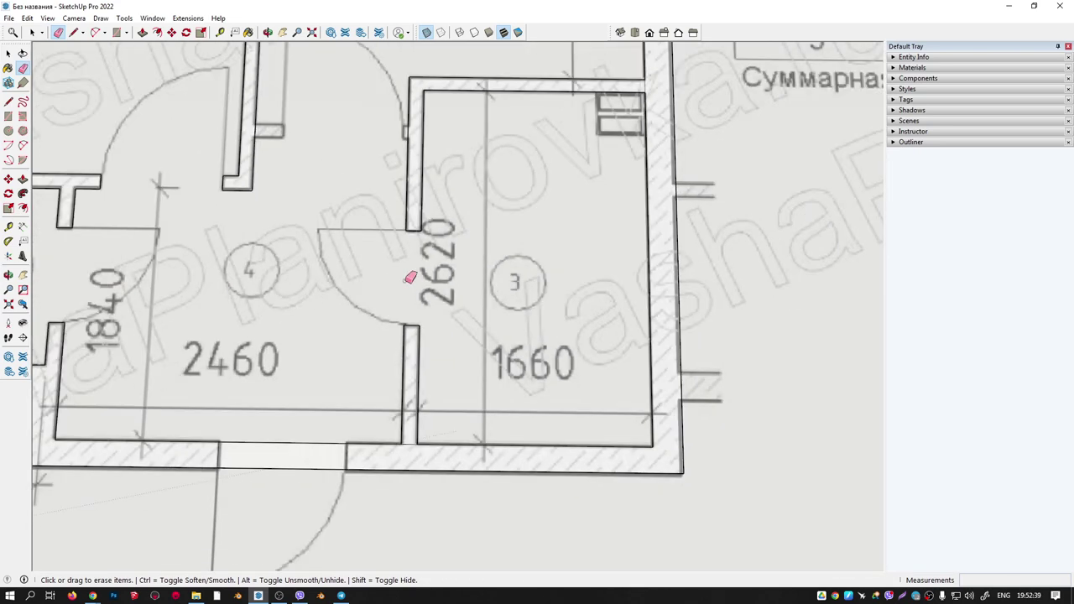
shift+middle_drag(412, 276, 508, 228)
scroll(528, 395, up, 3)
scroll(514, 382, up, 1)
scroll(514, 383, down, 3)
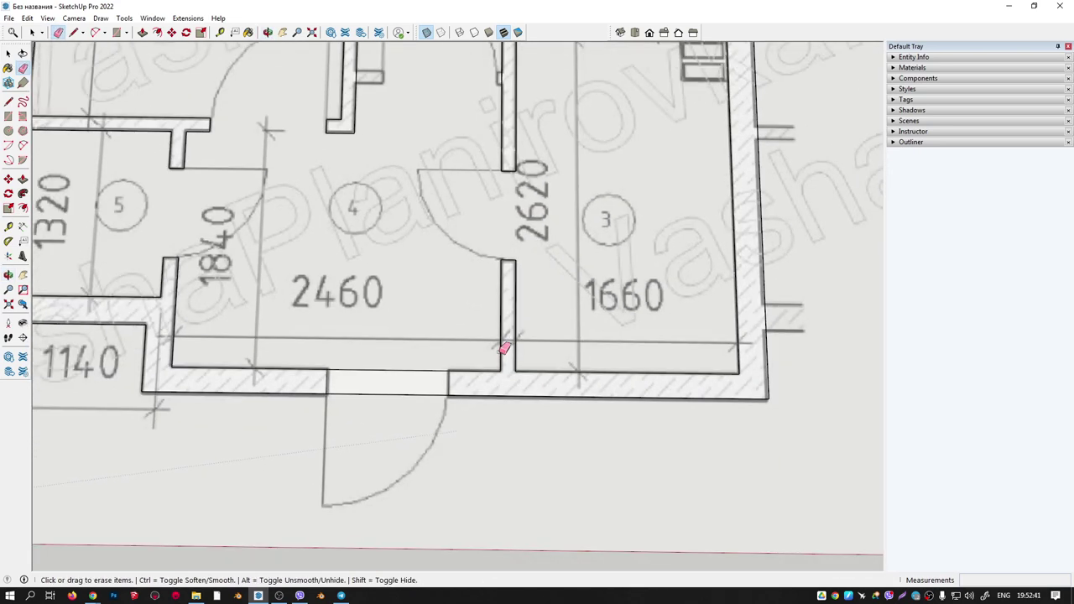
shift+middle_drag(504, 347, 349, 507)
scroll(611, 136, down, 2)
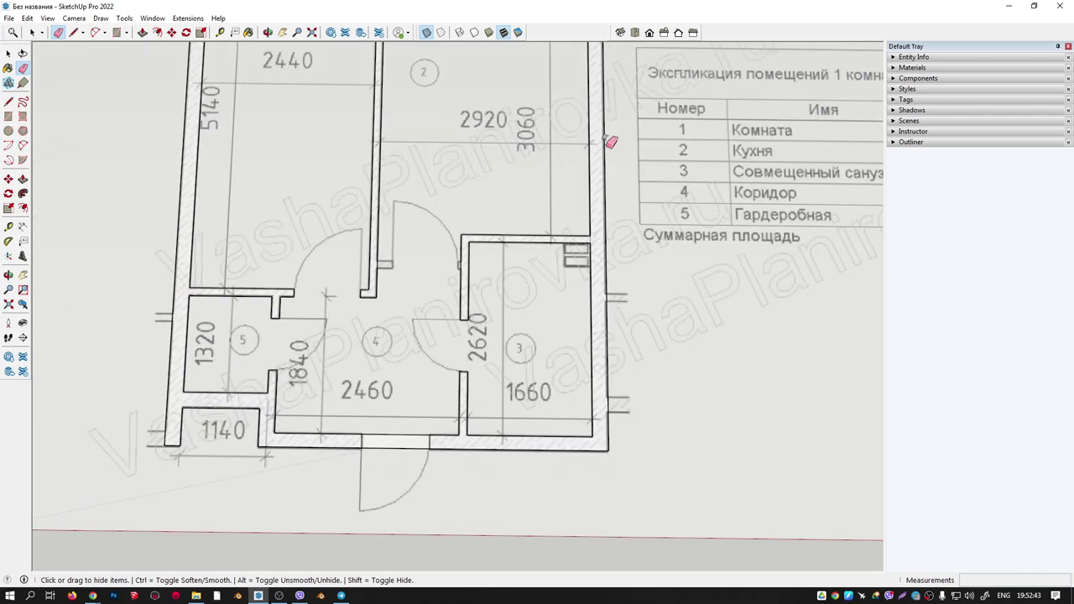
shift+middle_drag(612, 137, 600, 304)
scroll(600, 304, up, 1)
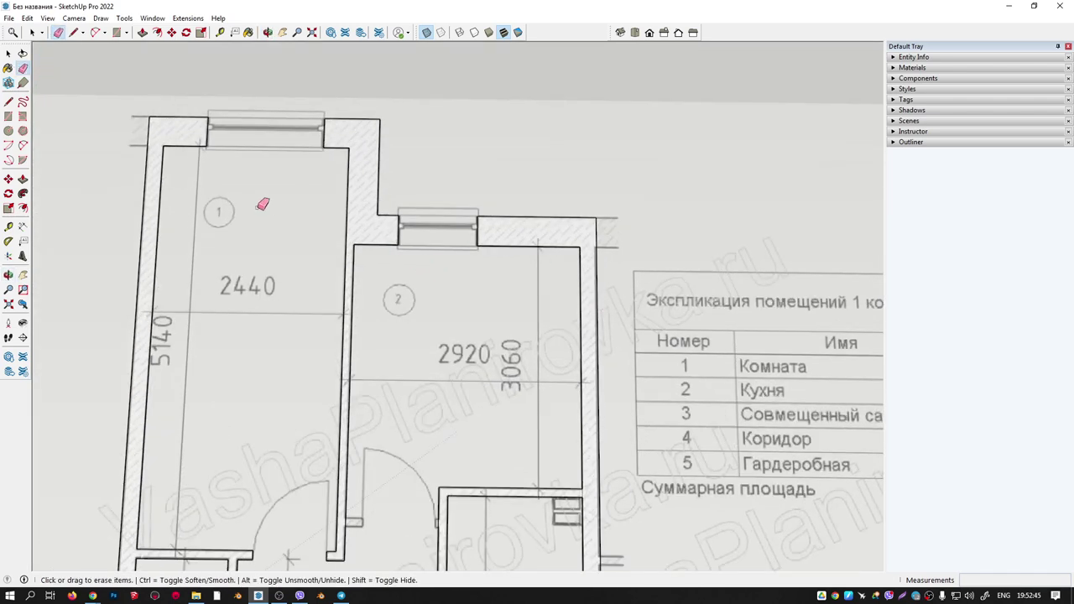
middle_drag(263, 204, 307, 143)
scroll(482, 367, down, 2)
mouse_move(482, 366)
middle_down()
mouse_move(374, 439)
mouse_move(389, 419)
middle_up()
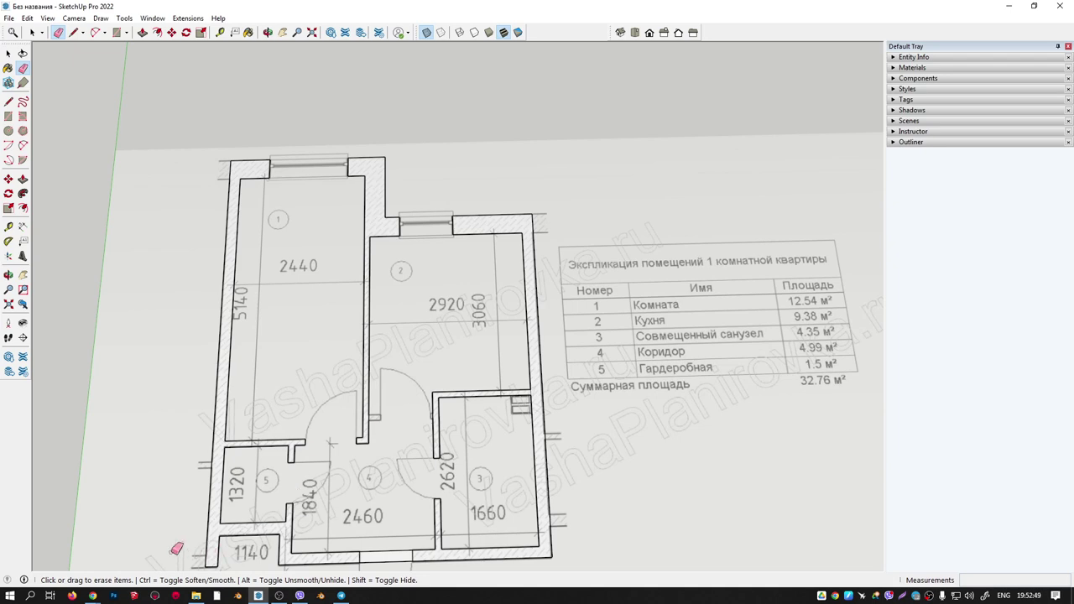
scroll(379, 443, up, 2)
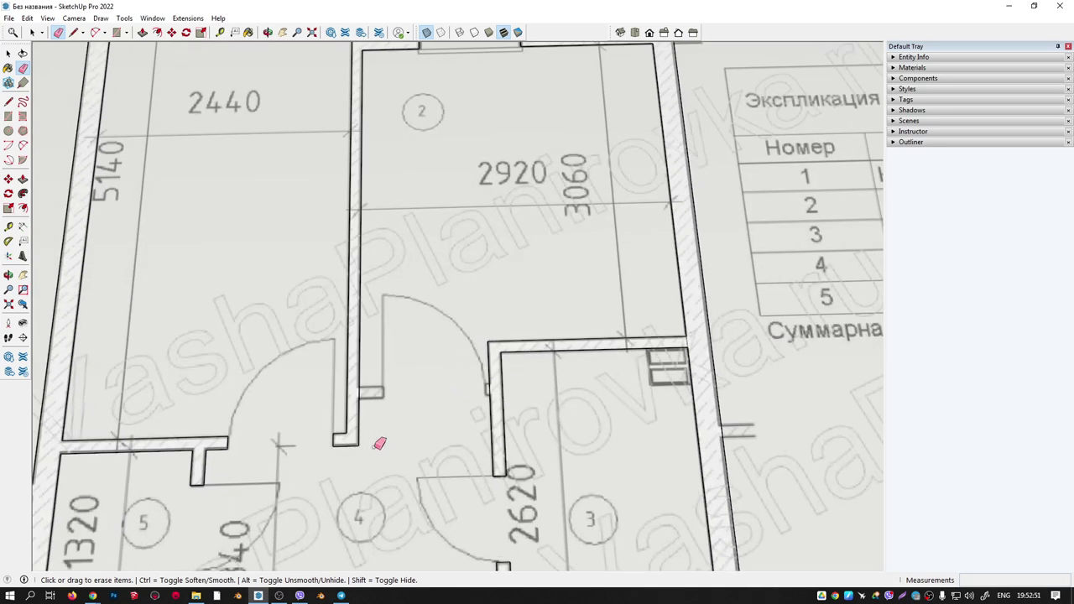
middle_drag(380, 443, 515, 383)
scroll(639, 392, up, 3)
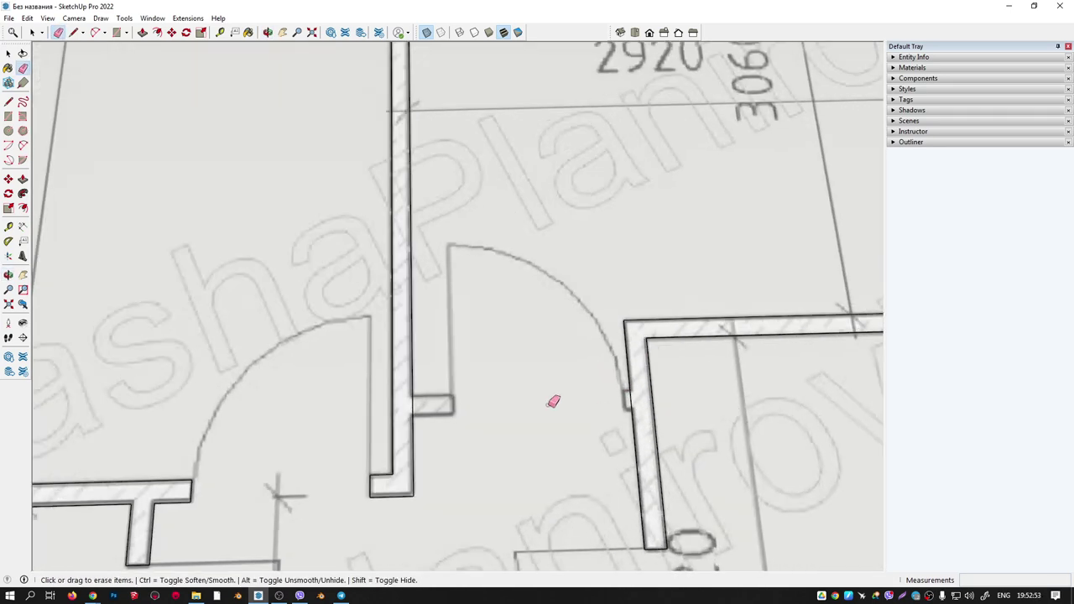
key(r)
Draw a thin rectangular strip across the doorway between rooms 2 and 4.
click(412, 393)
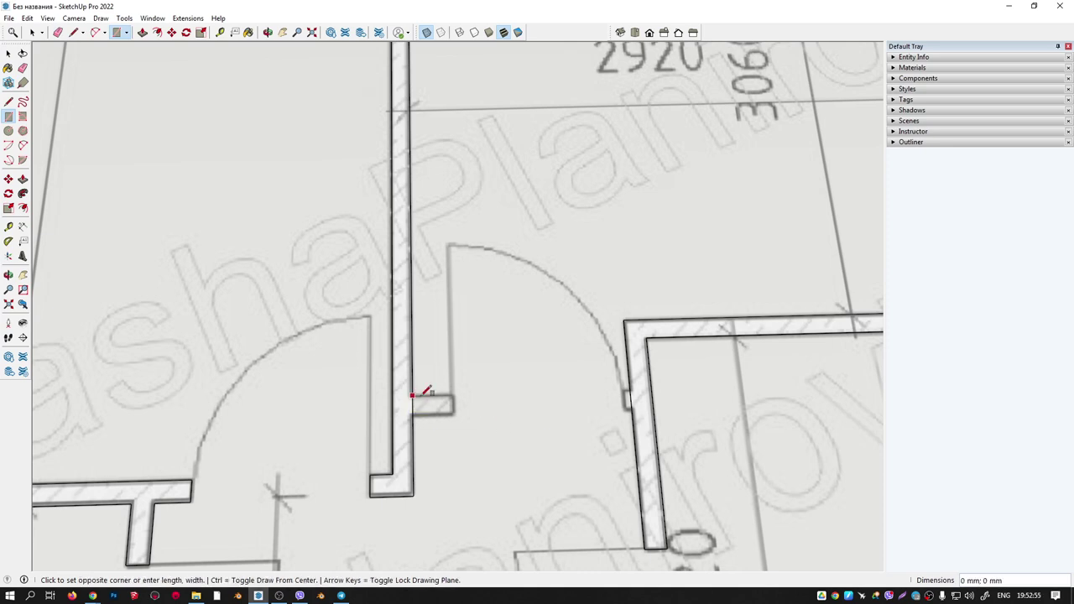
click(635, 409)
scroll(633, 394, up, 1)
scroll(633, 391, up, 2)
middle_drag(597, 463, 618, 391)
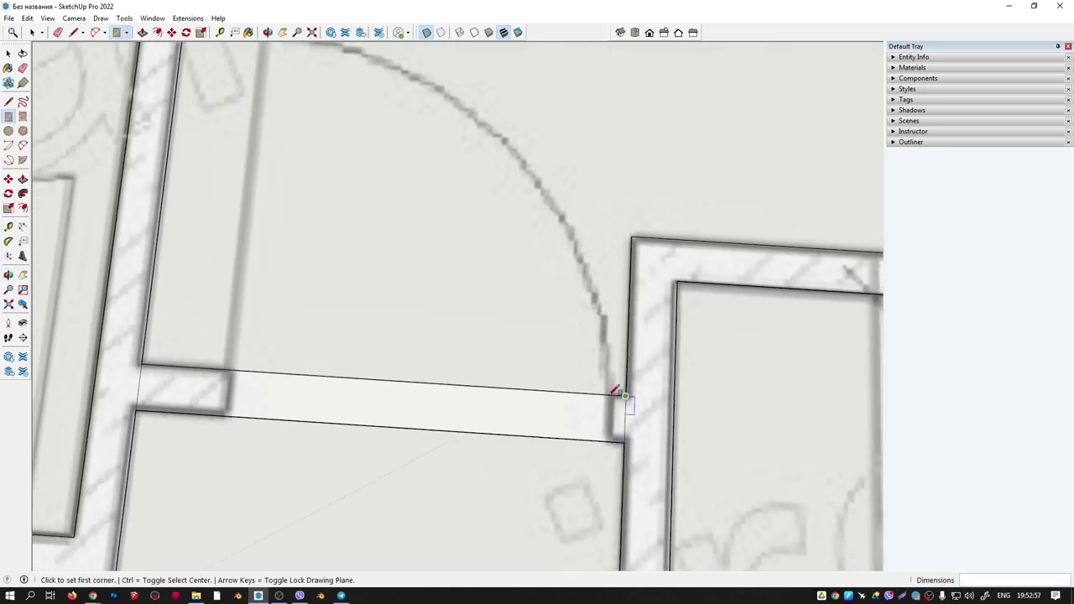
shift+middle_drag(214, 376, 239, 359)
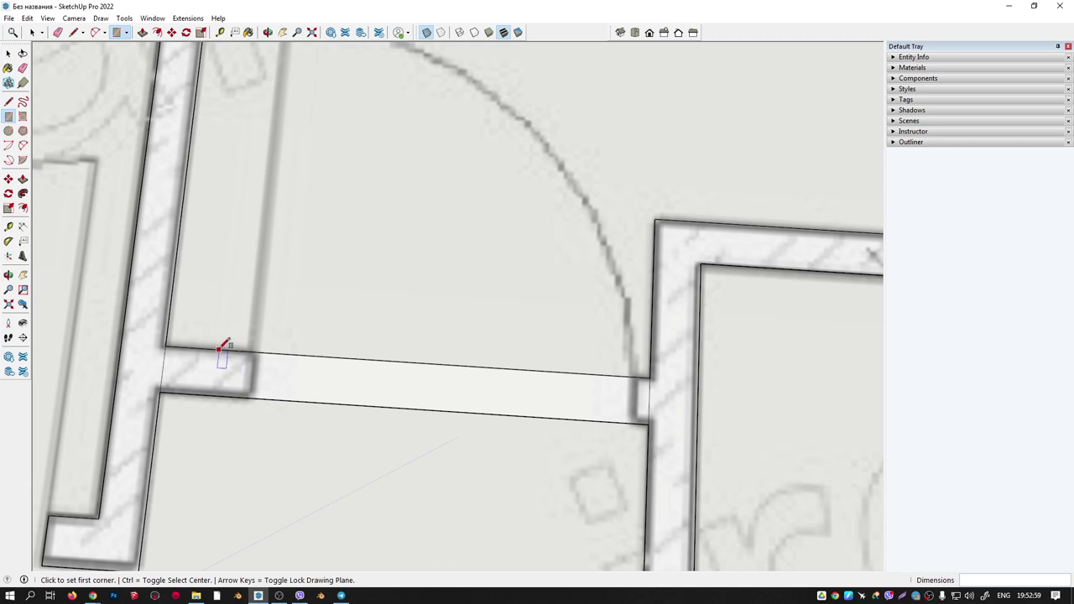
Draw a 917 × 108 mm rectangle inside the strip to split it at the wall ends.
click(219, 349)
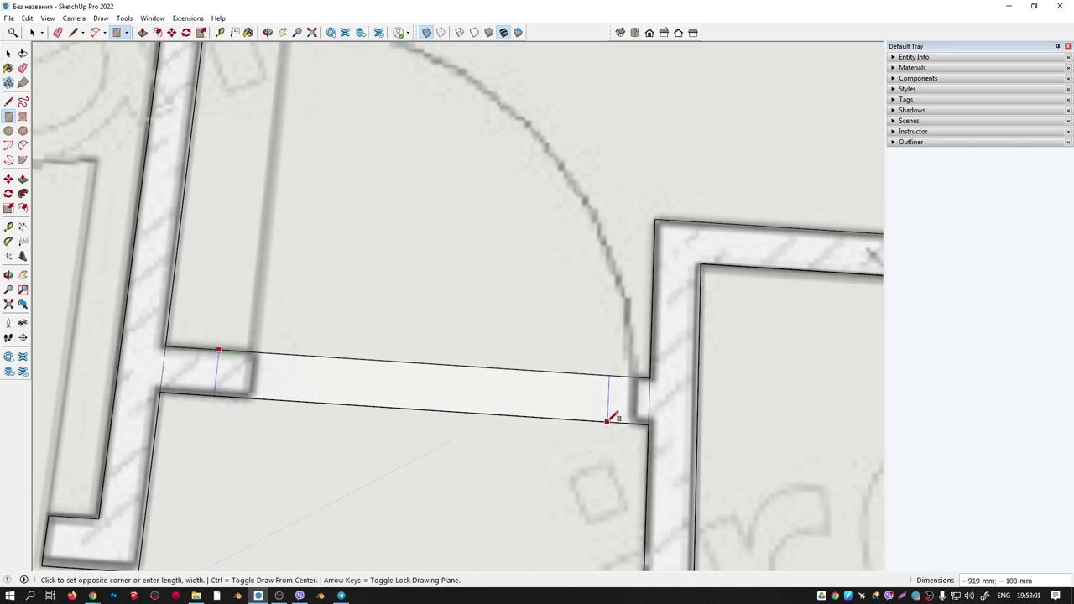
click(607, 420)
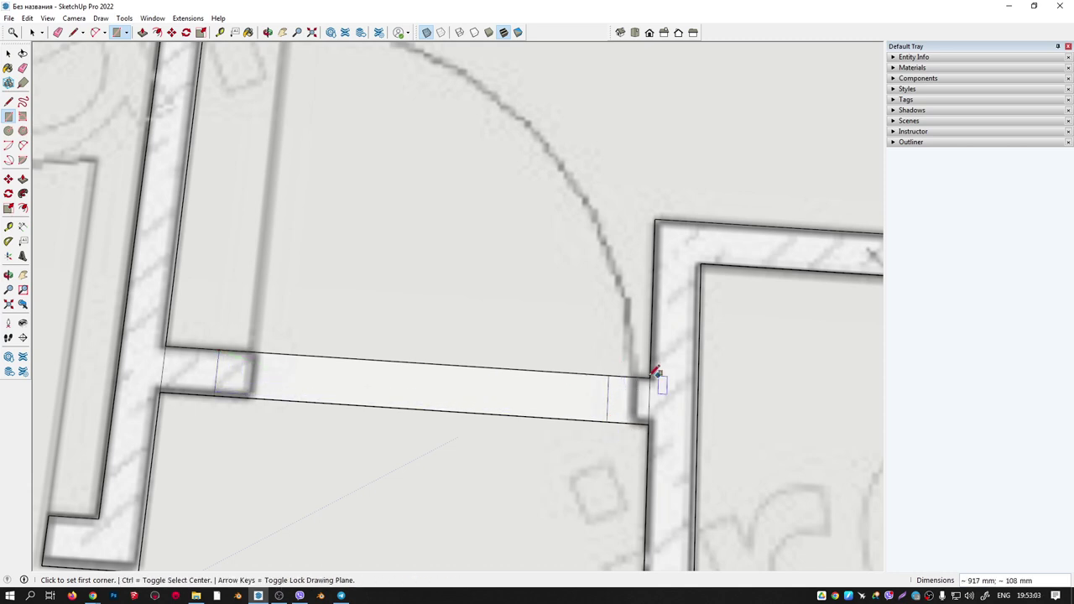
scroll(532, 372, down, 3)
scroll(537, 377, down, 1)
Erase the doorway strip's long edges and face, leaving the opening clear.
key(e)
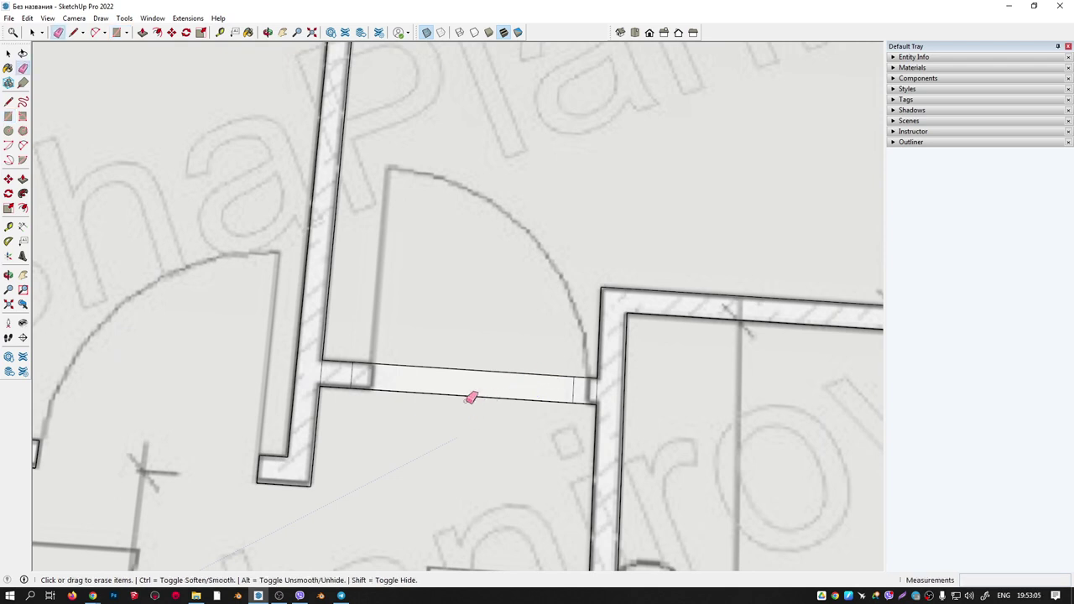
drag(471, 398, 355, 372)
click(324, 372)
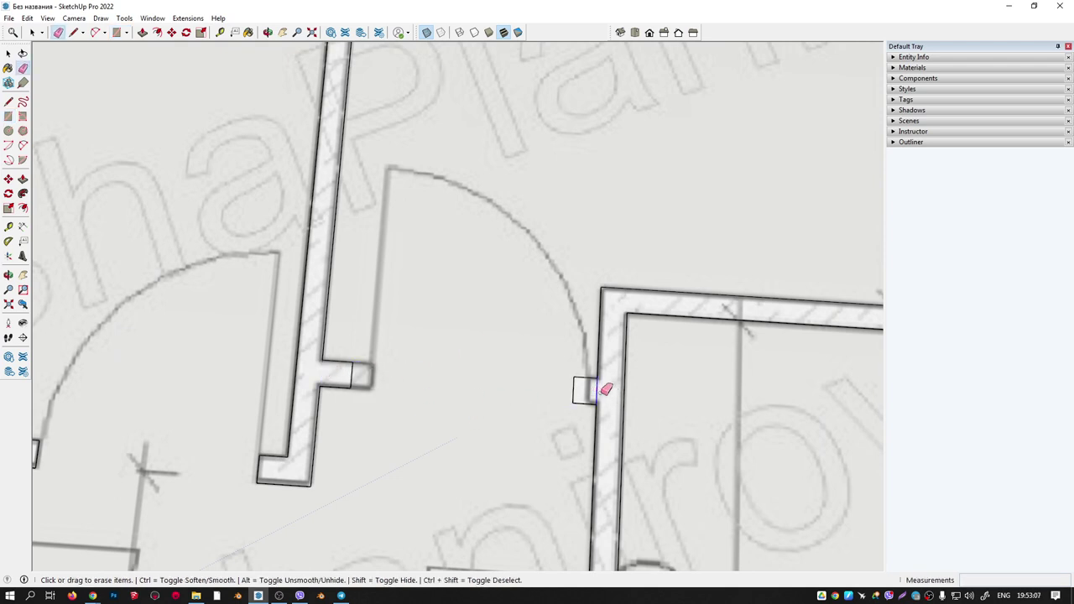
scroll(602, 391, down, 2)
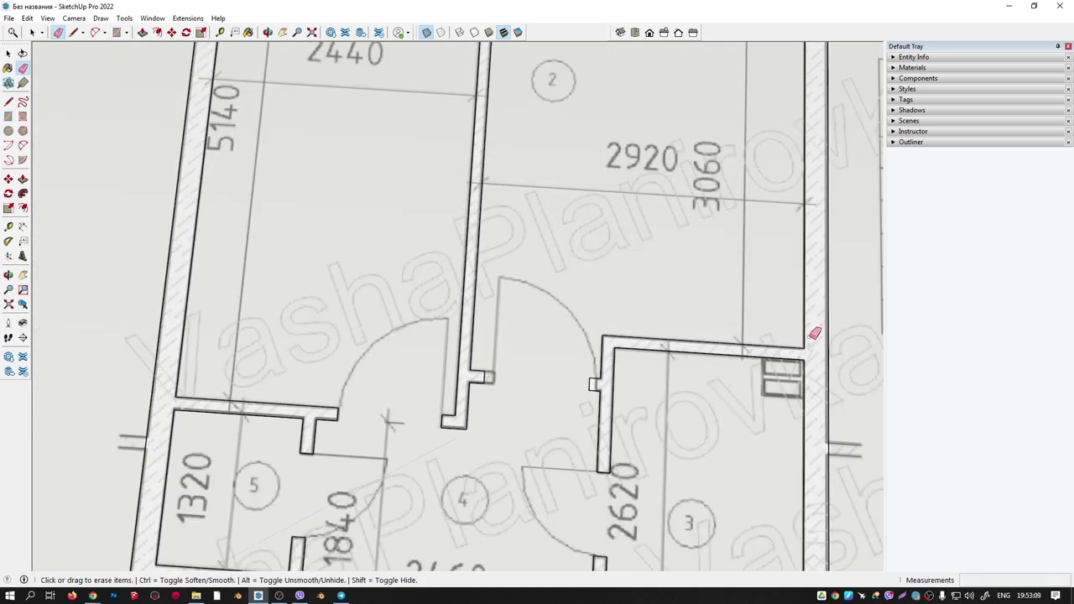
Zoom and orbit around the whole floor plan to view it from several tilted angles.
shift+middle_drag(814, 334, 654, 230)
scroll(378, 178, down, 2)
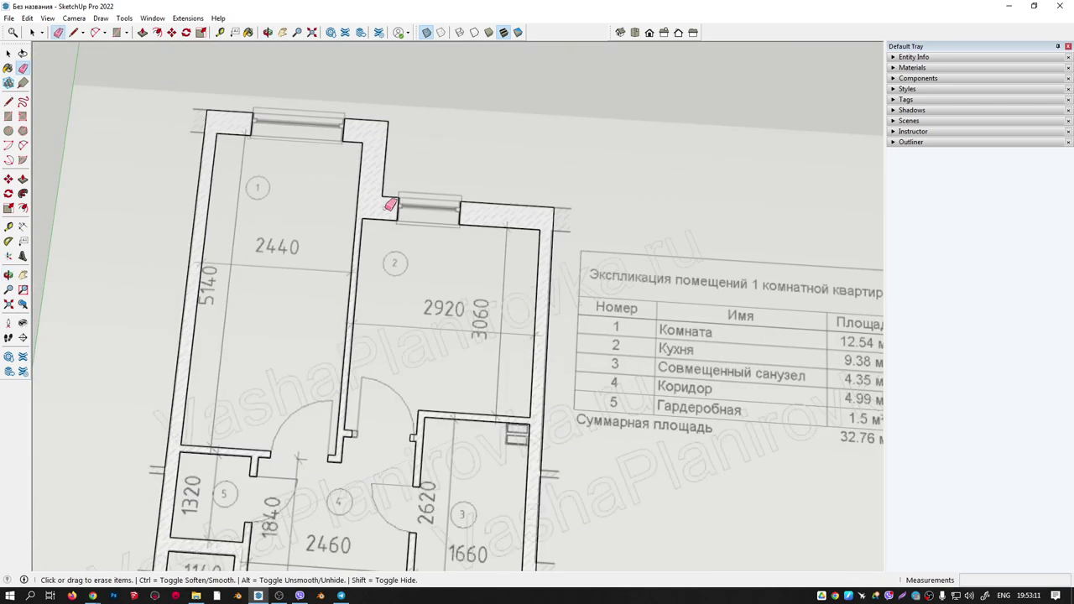
scroll(391, 211, down, 2)
mouse_move(403, 227)
middle_down()
mouse_move(556, 343)
mouse_move(564, 323)
middle_up()
scroll(564, 323, up, 2)
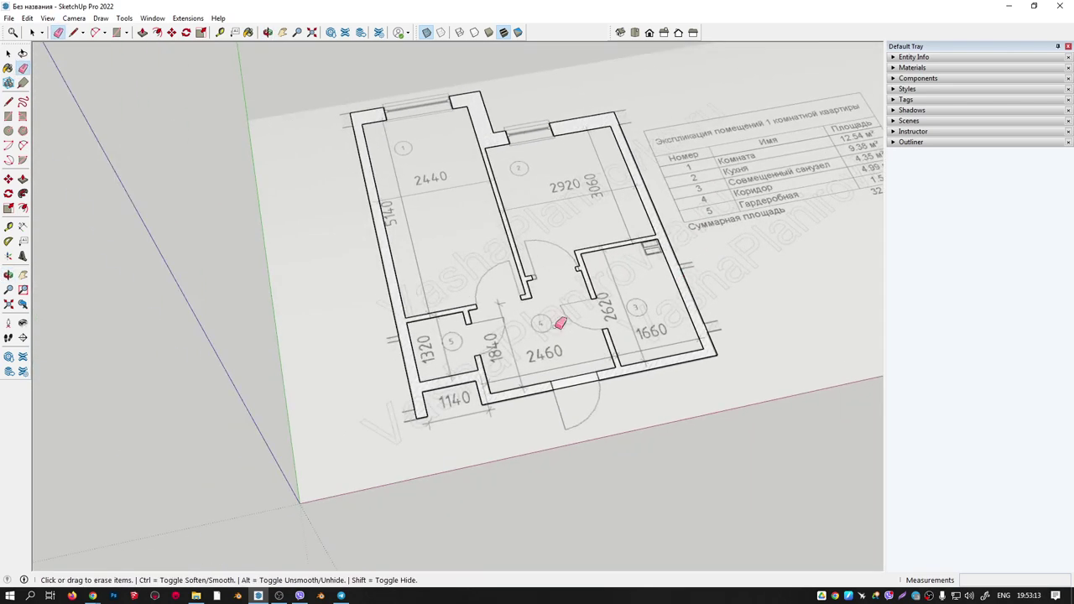
scroll(537, 327, up, 2)
scroll(495, 361, up, 2)
scroll(499, 380, down, 3)
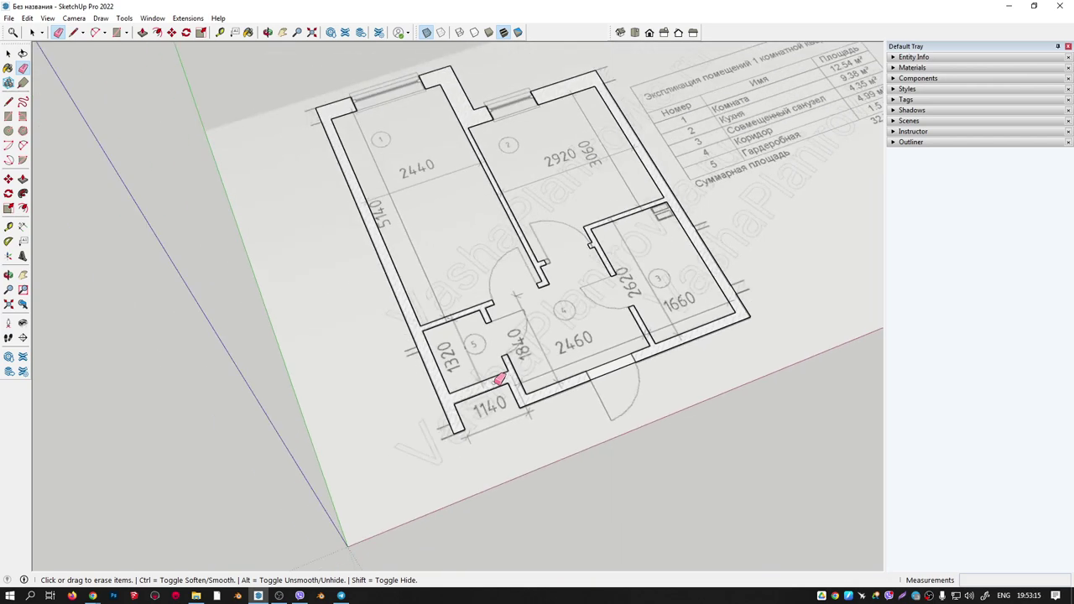
middle_drag(496, 365, 581, 346)
scroll(549, 247, up, 3)
scroll(527, 369, down, 3)
scroll(581, 344, up, 2)
scroll(581, 343, up, 2)
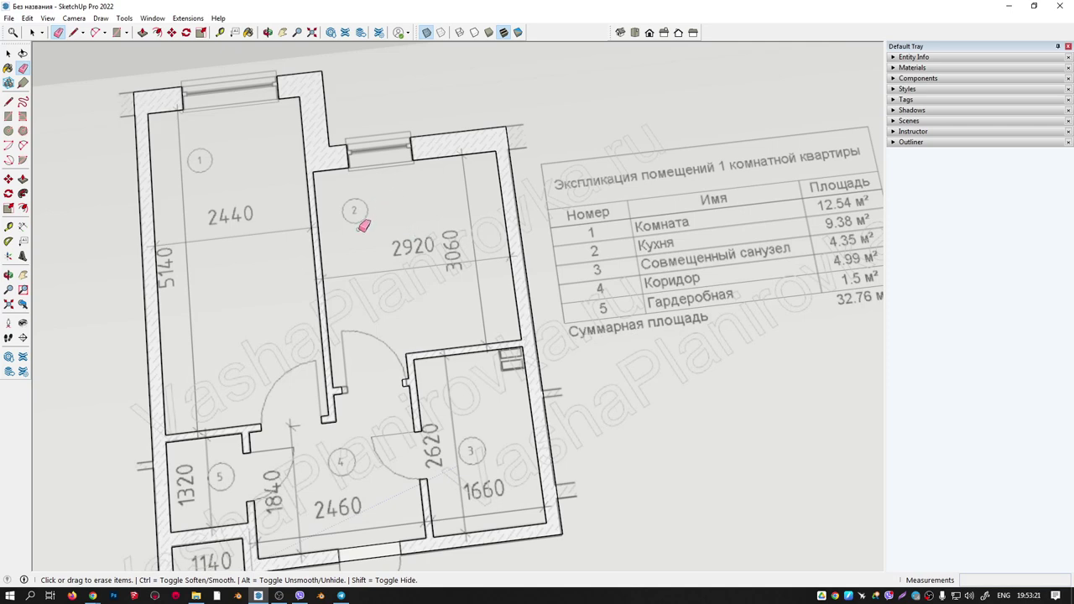
scroll(363, 226, down, 2)
middle_drag(363, 227, 350, 372)
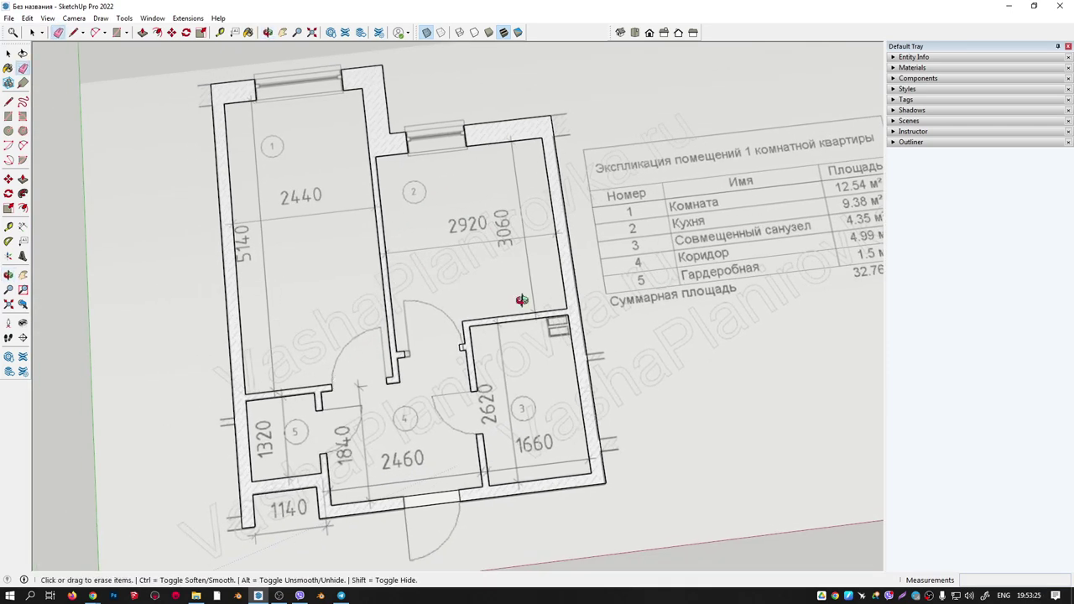
middle_drag(522, 299, 603, 240)
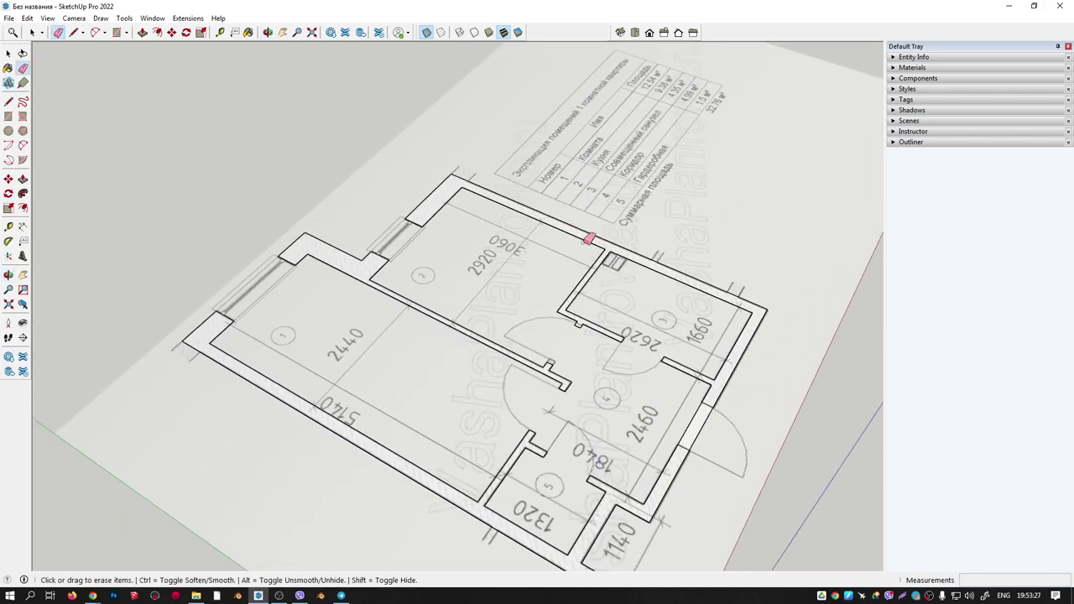
middle_drag(561, 233, 576, 212)
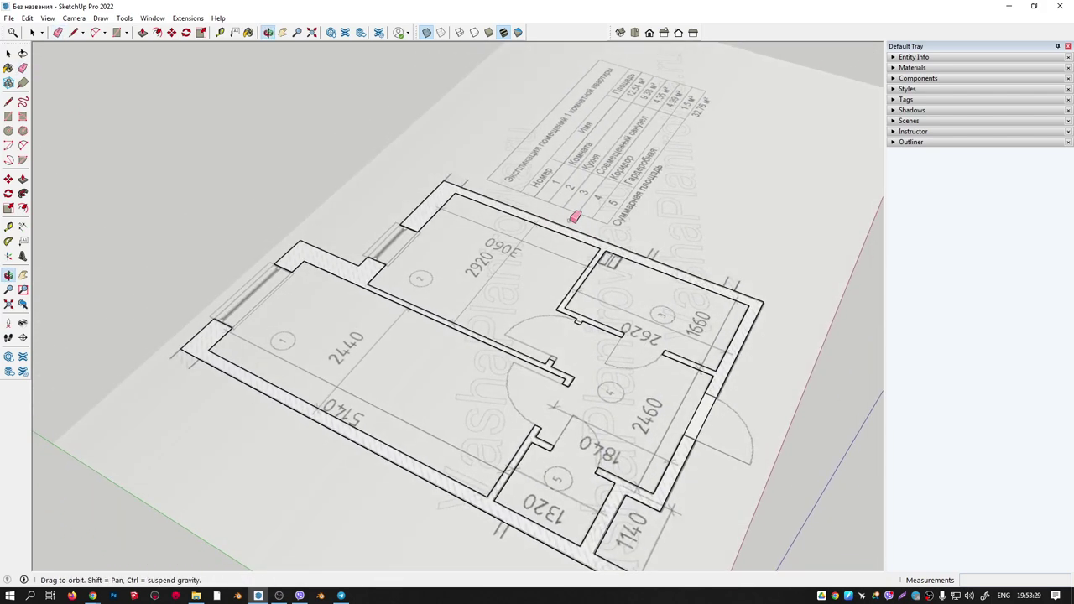
Push/Pull the wall outline up to a height of 3000 mm.
key(p)
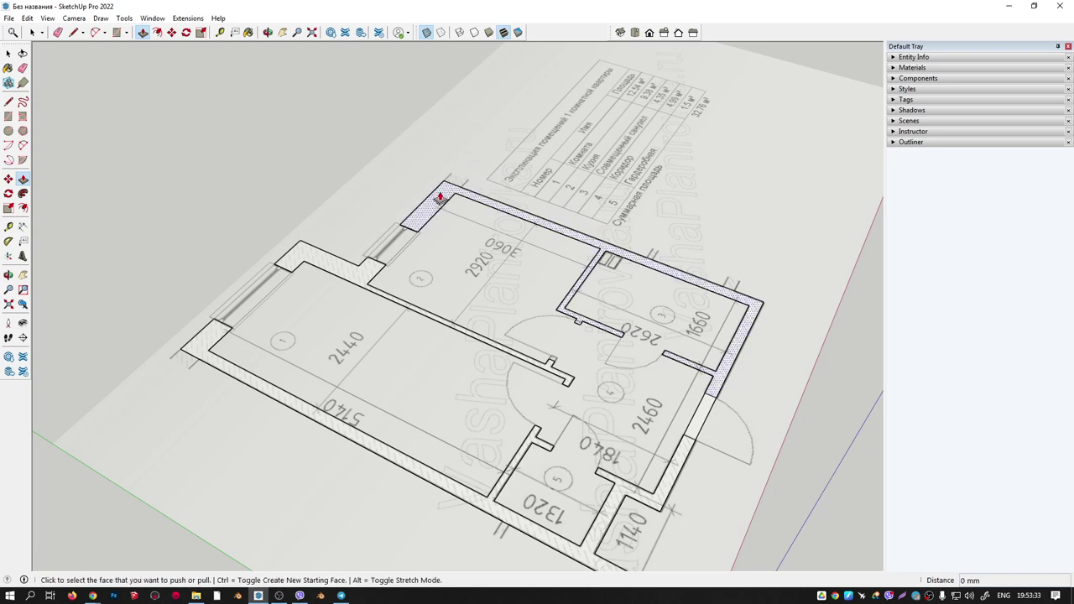
click(443, 197)
text(3000)
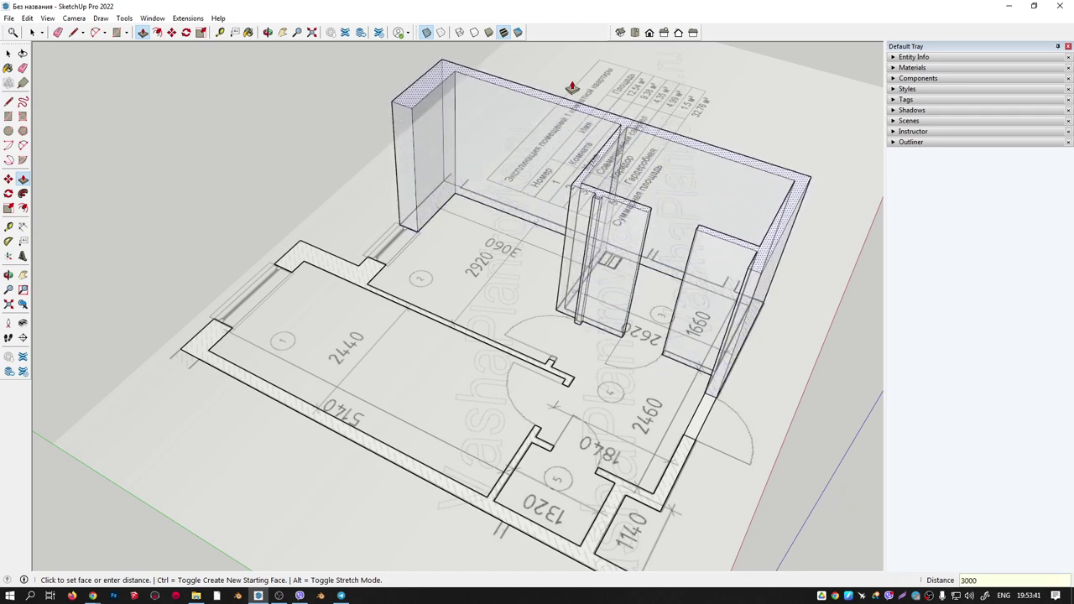
key(Return)
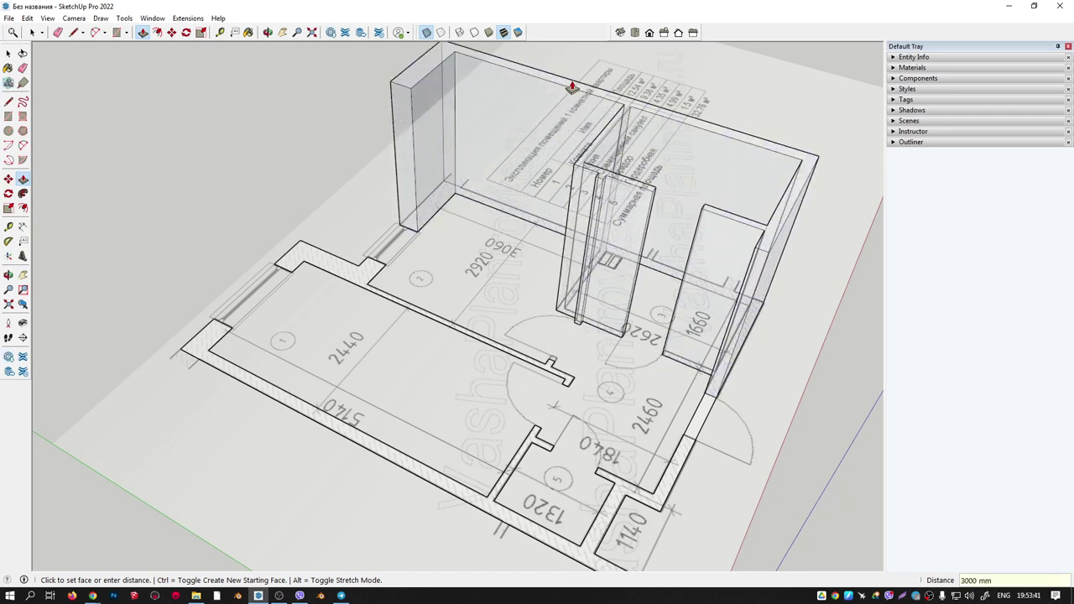
scroll(635, 202, down, 3)
middle_drag(635, 202, 438, 132)
scroll(551, 238, down, 3)
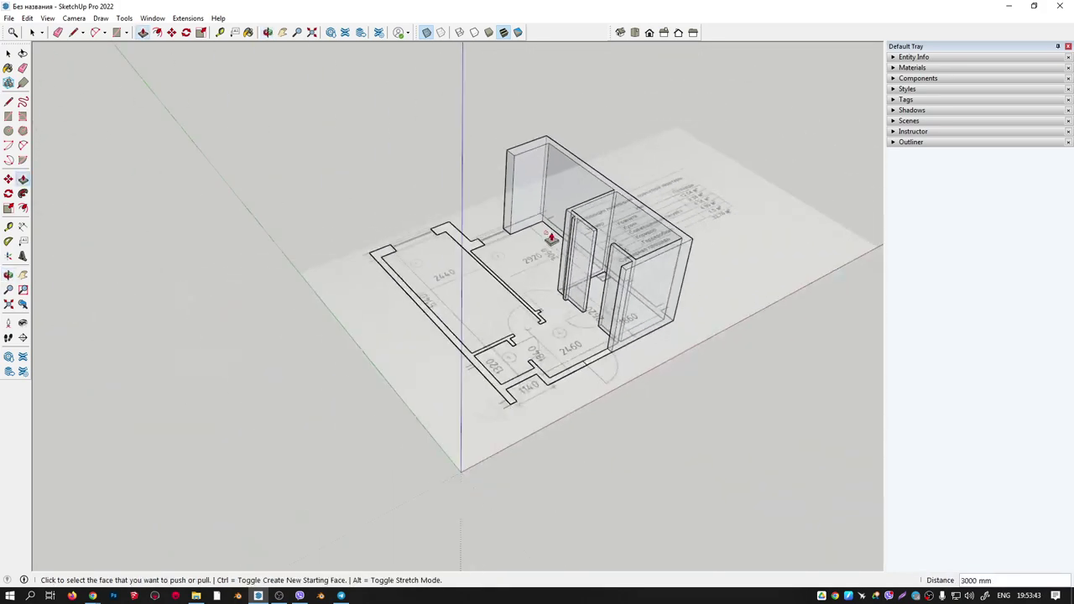
Turn off X-ray and raise the remaining wall faces to the same 3000 mm height.
click(426, 32)
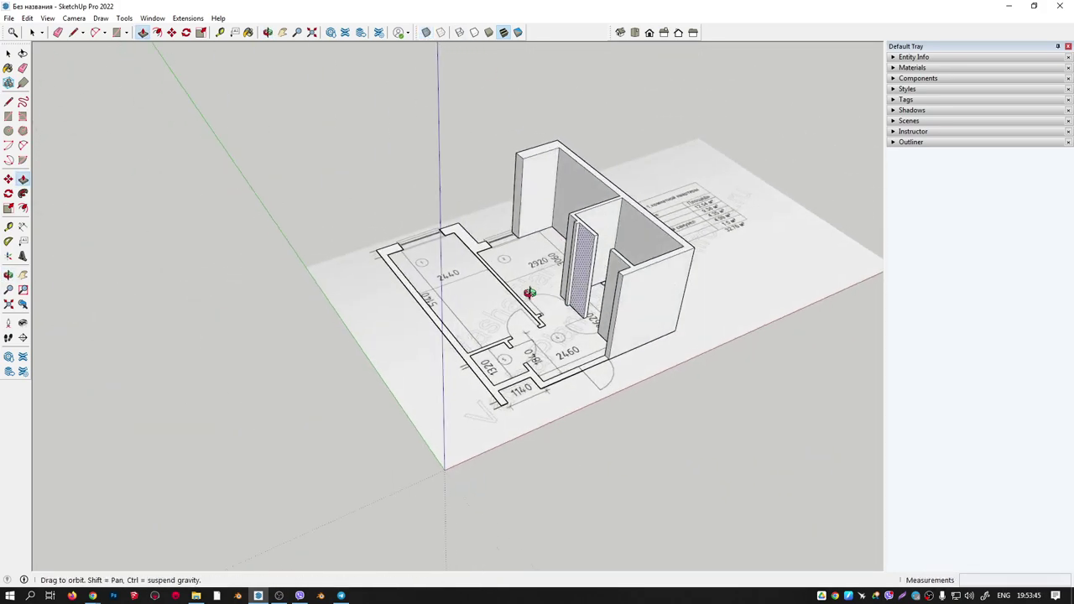
mouse_move(506, 260)
middle_down()
mouse_move(138, 284)
mouse_move(606, 333)
mouse_move(411, 256)
middle_up()
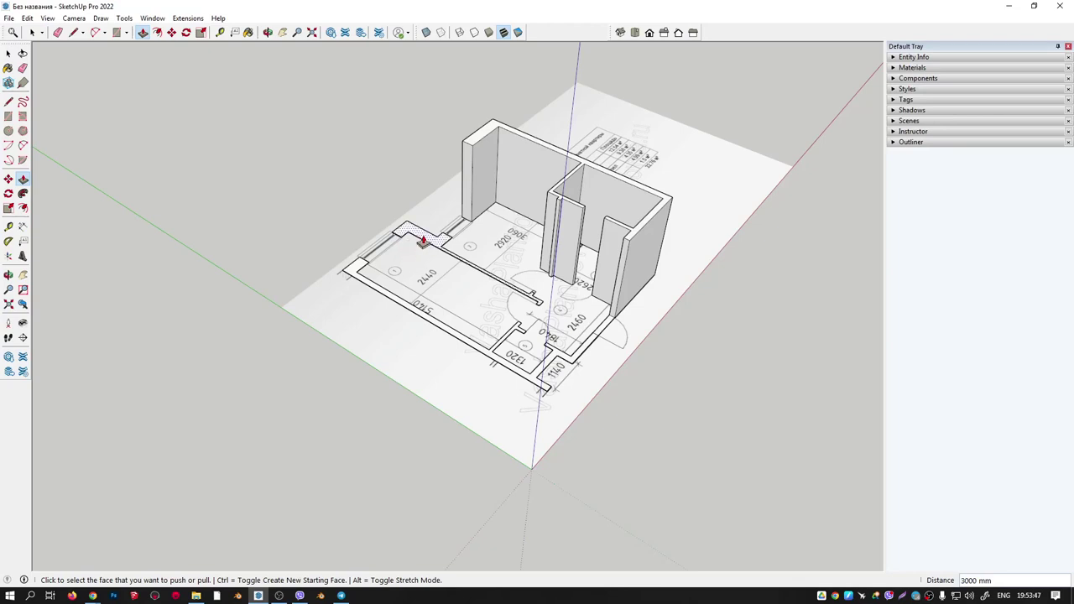
double_click(423, 241)
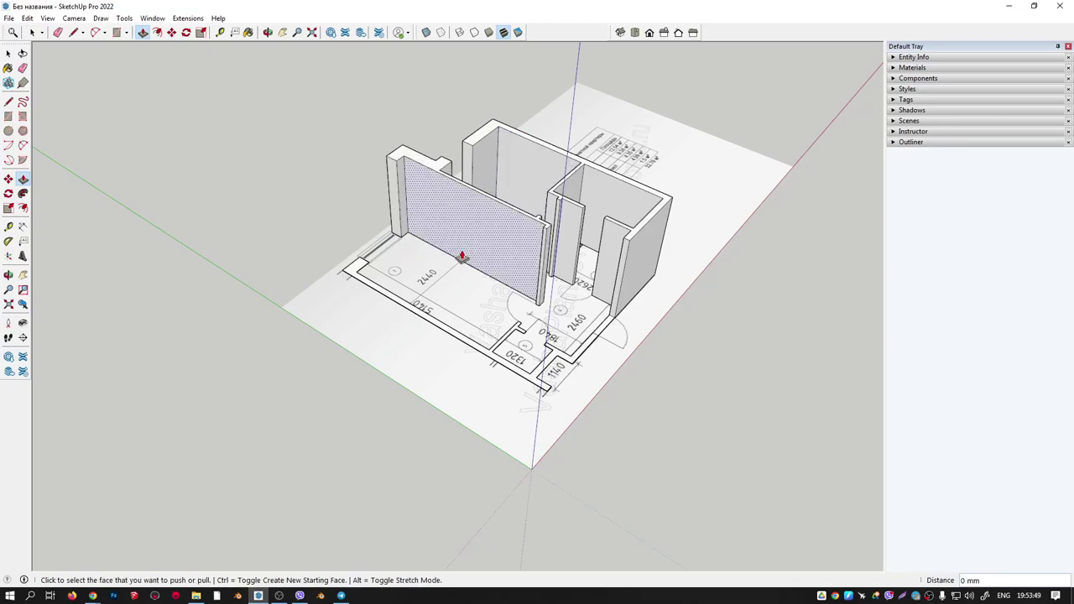
click(359, 271)
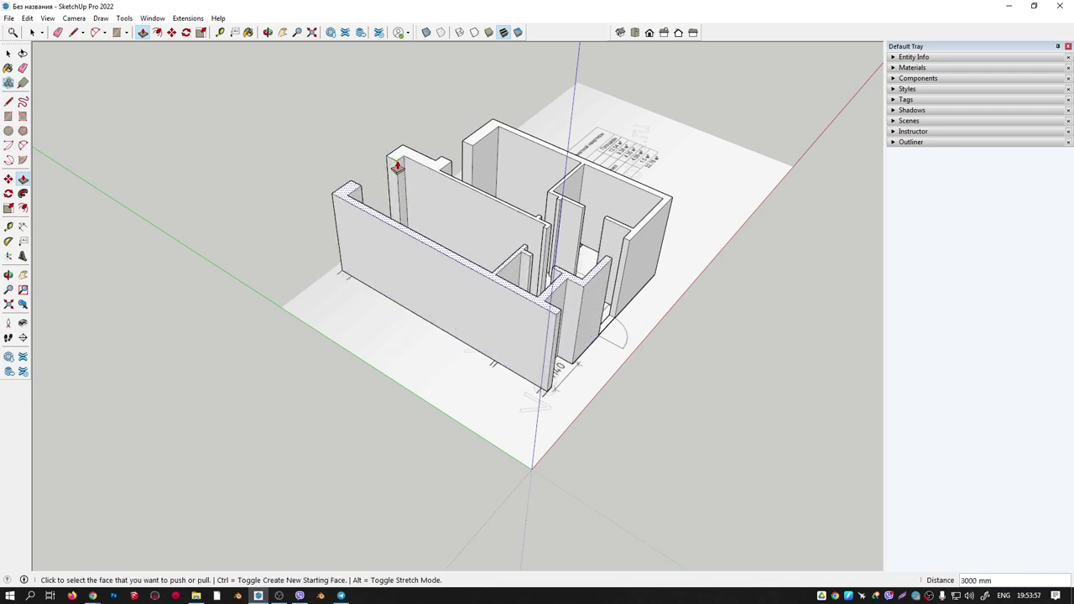
mouse_move(396, 172)
middle_down()
mouse_move(403, 314)
mouse_move(295, 444)
mouse_move(442, 429)
mouse_move(539, 160)
mouse_move(474, 257)
mouse_move(576, 257)
mouse_move(506, 340)
middle_up()
scroll(506, 340, up, 3)
mouse_move(440, 273)
middle_down()
mouse_move(487, 221)
mouse_move(443, 223)
mouse_move(533, 403)
middle_up()
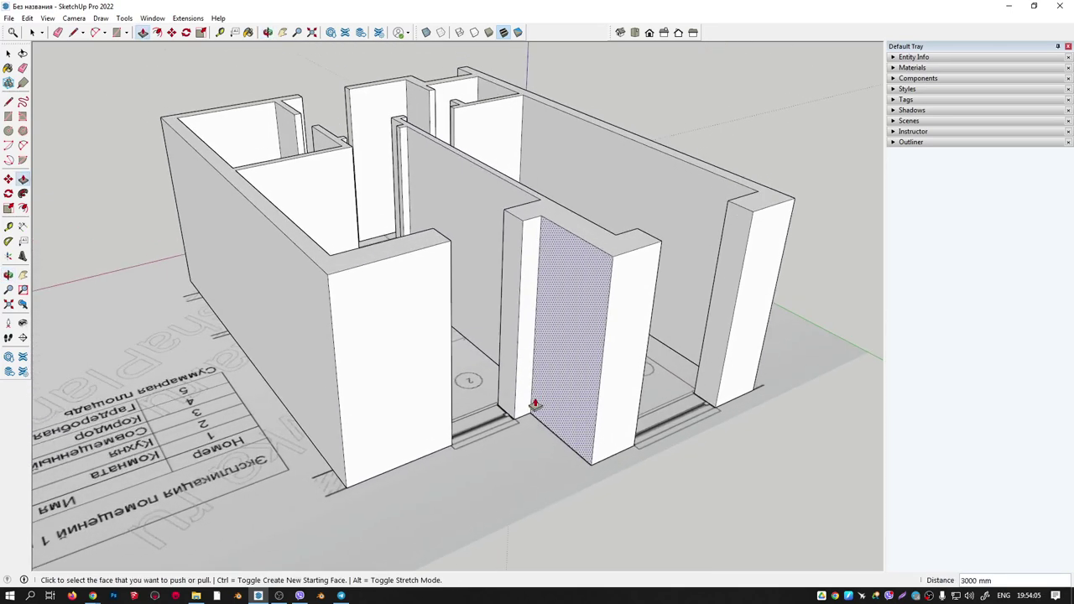
Place guide points 850 mm and 1600 mm up the narrow pier by the doorway.
key(t)
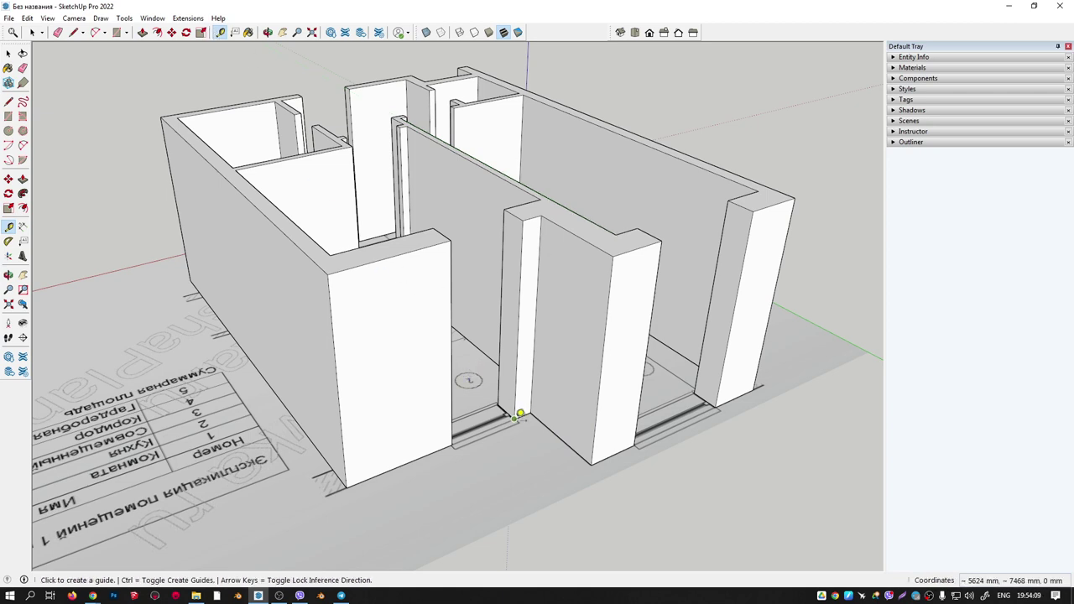
click(514, 417)
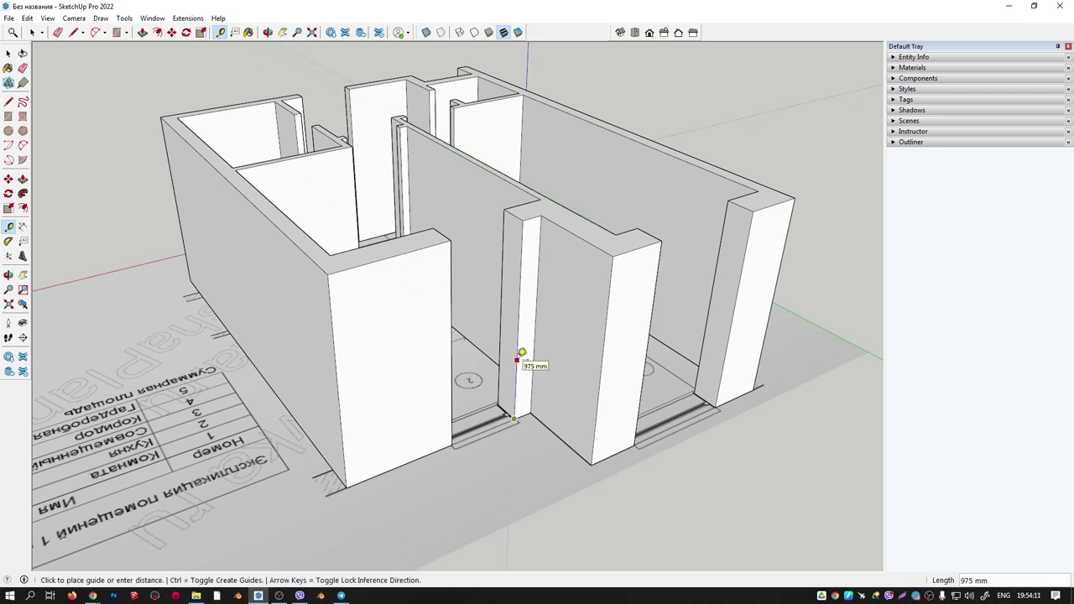
text(850)
key(Return)
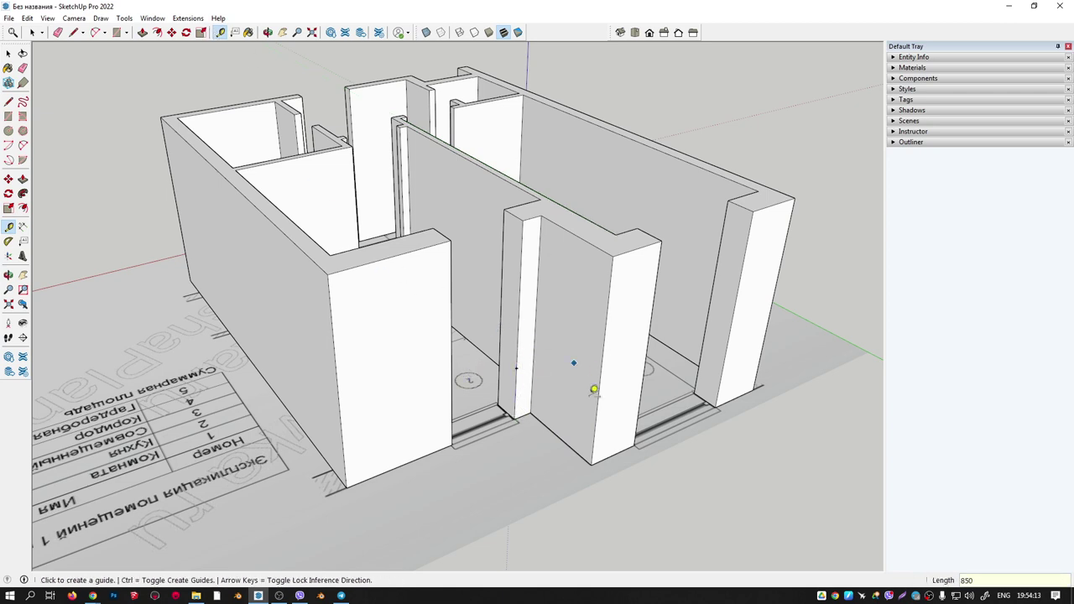
click(519, 358)
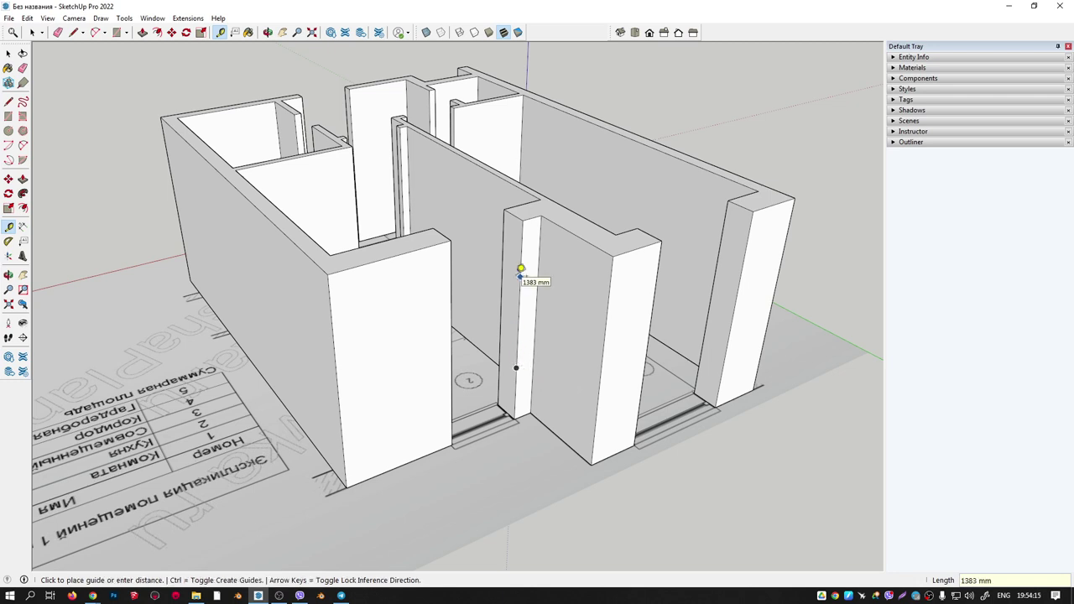
text(1600)
key(Return)
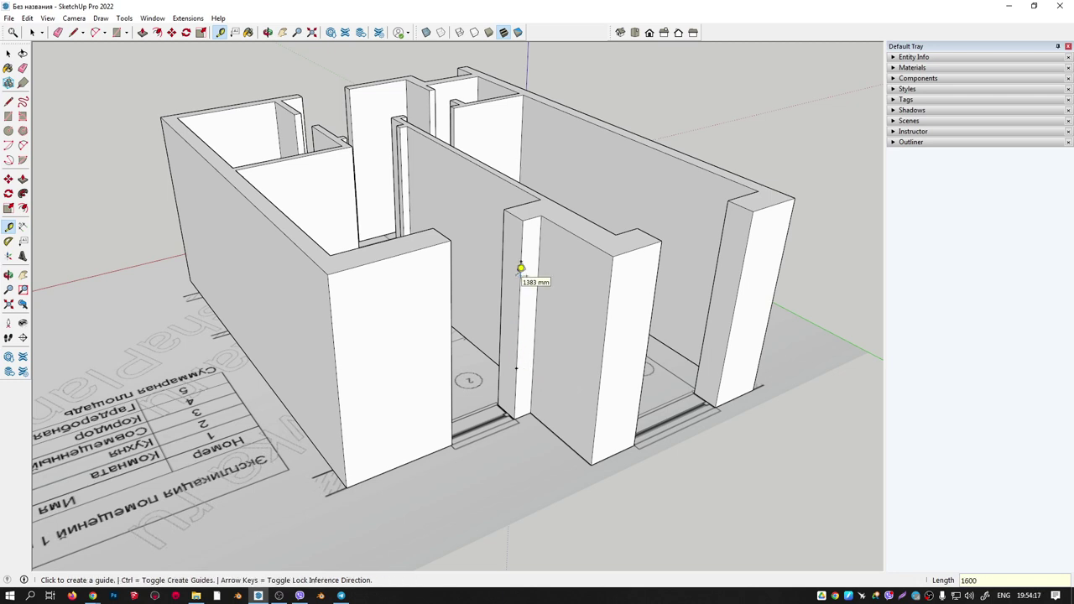
middle_drag(531, 359, 537, 353)
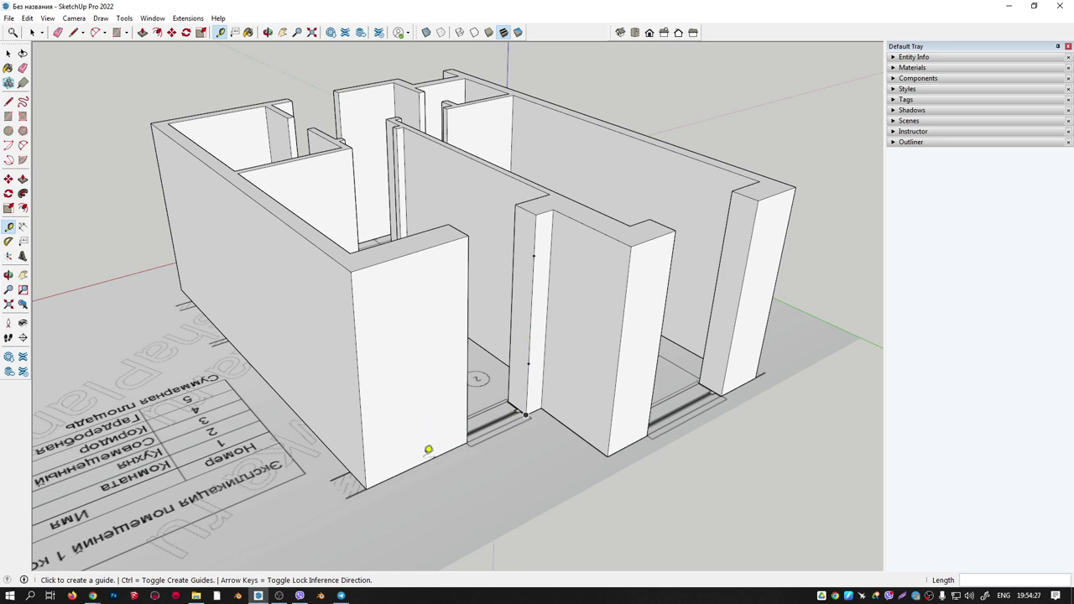
Place a guide up from the front wall base, then remove the stray guide via Edit > Delete Guides.
click(417, 463)
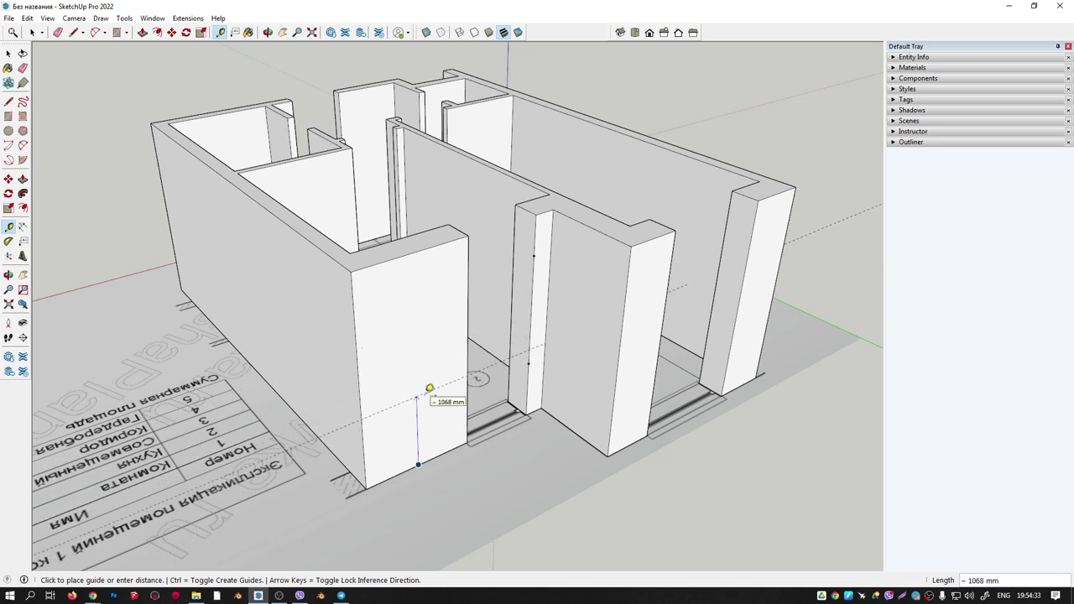
text(1000)
key(Return)
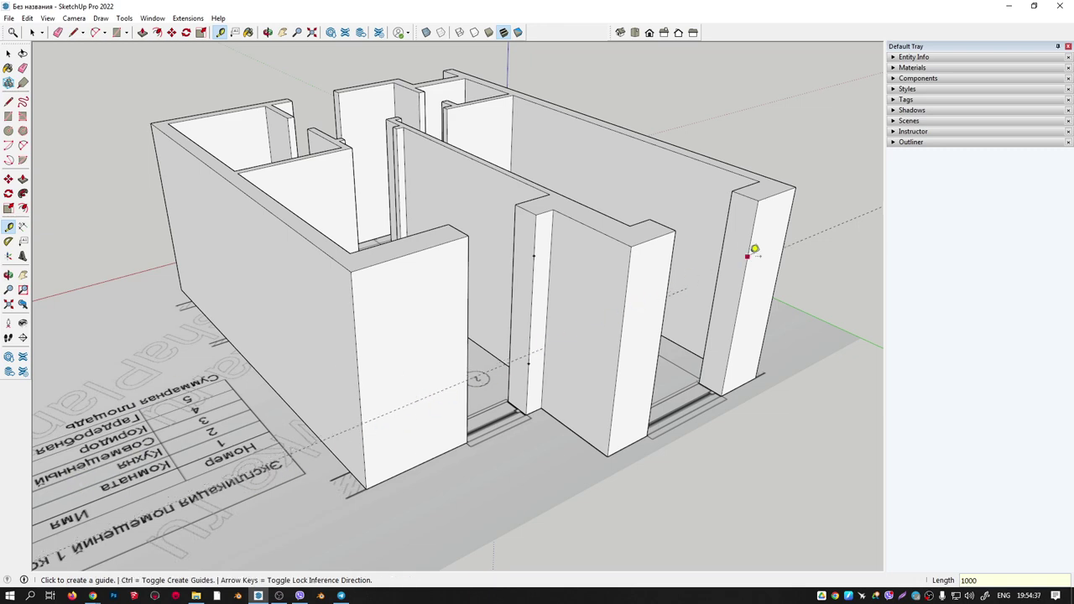
mouse_move(755, 250)
middle_down()
mouse_move(412, 383)
mouse_move(443, 364)
mouse_move(533, 384)
middle_up()
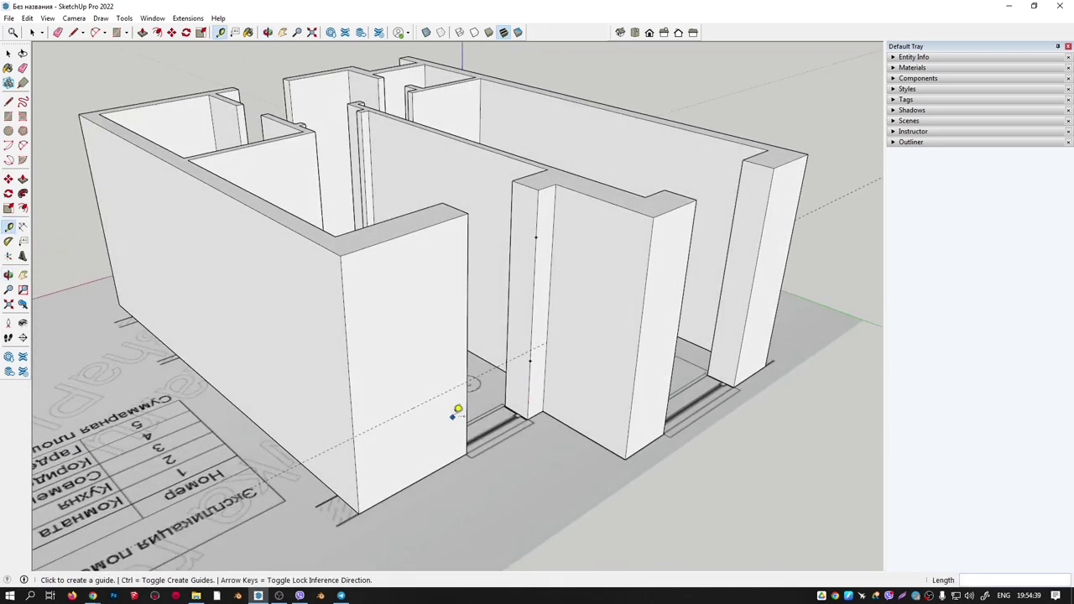
click(26, 19)
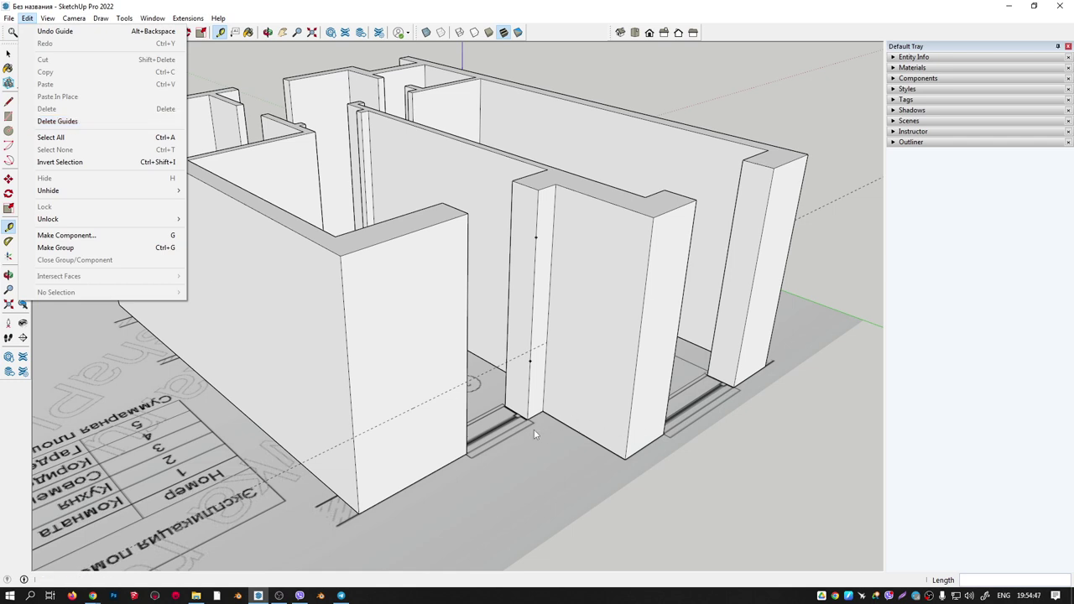
right_click(537, 455)
Cancel a pending measurement at the doorway wall base and orbit with the Eraser active.
click(755, 554)
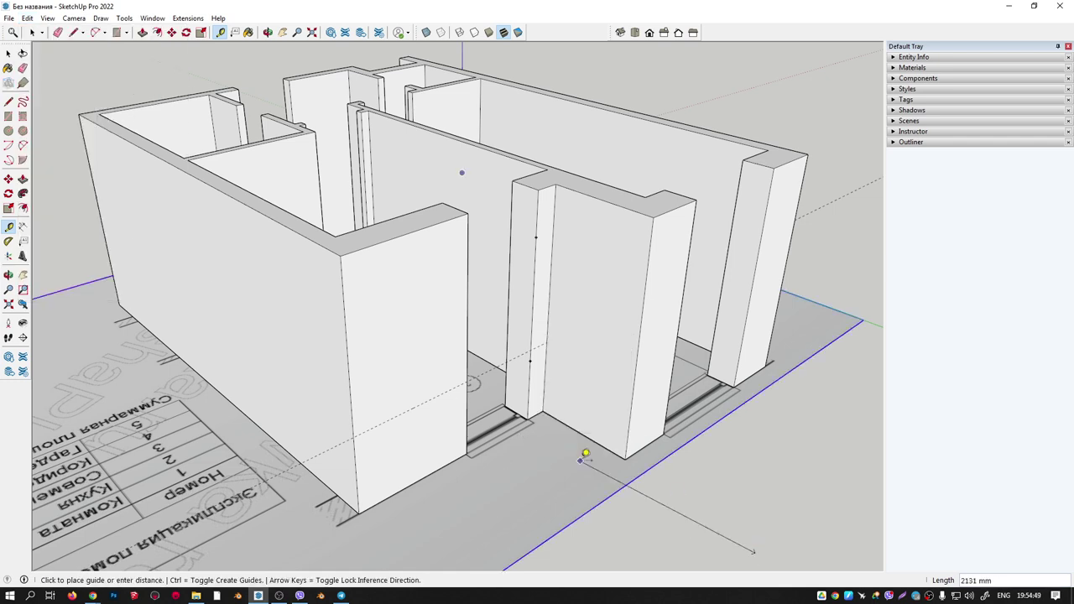
key(Escape)
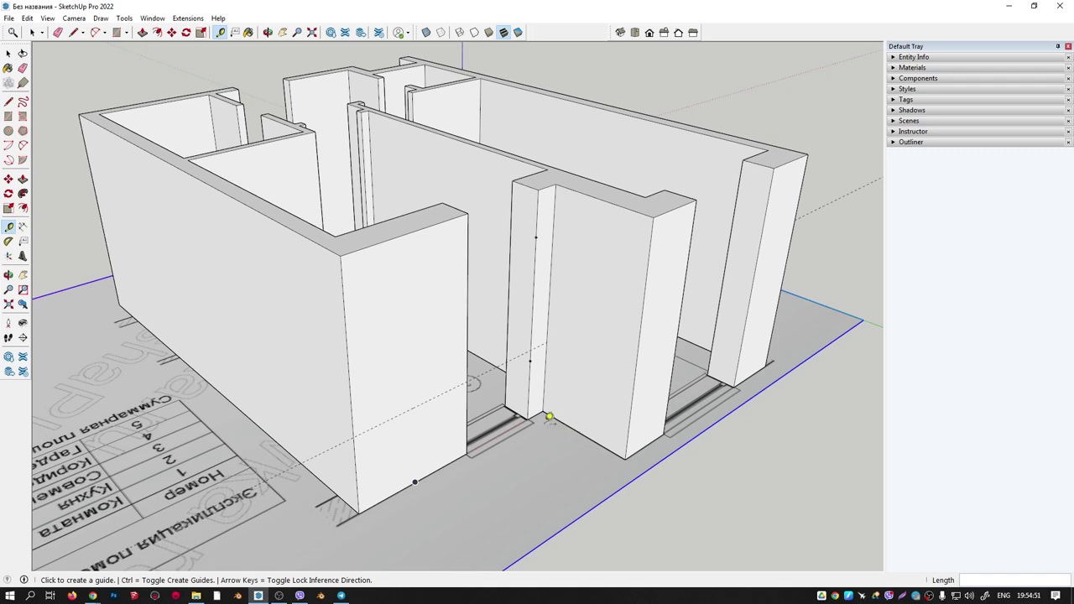
key(e)
mouse_move(537, 417)
middle_down()
mouse_move(479, 411)
mouse_move(602, 417)
mouse_move(588, 411)
middle_up()
key(l)
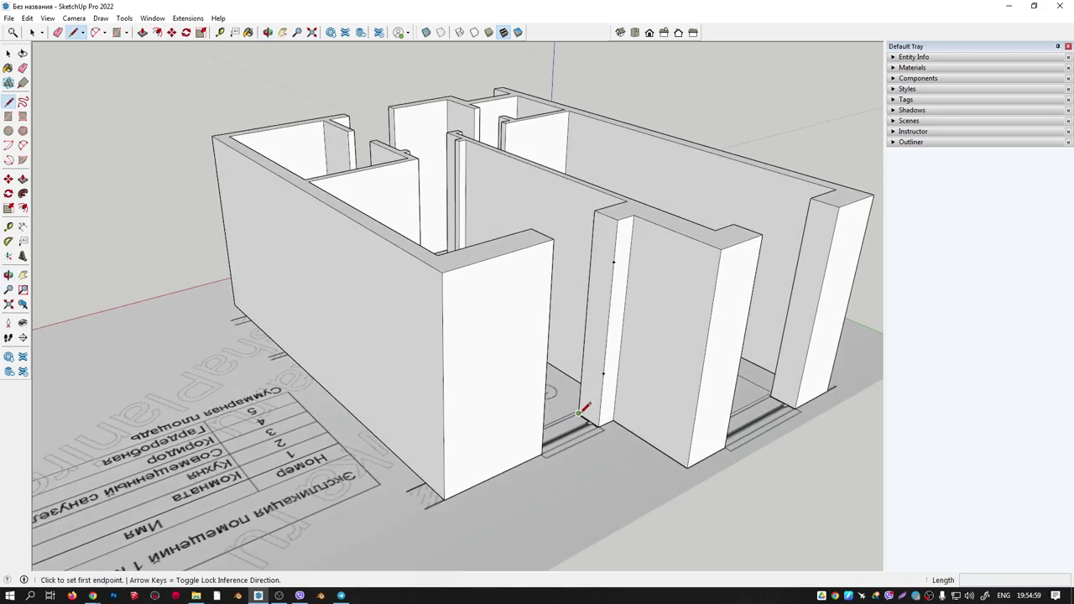
Push/Pull the thin face beside the doorway to extend it.
key(p)
click(592, 401)
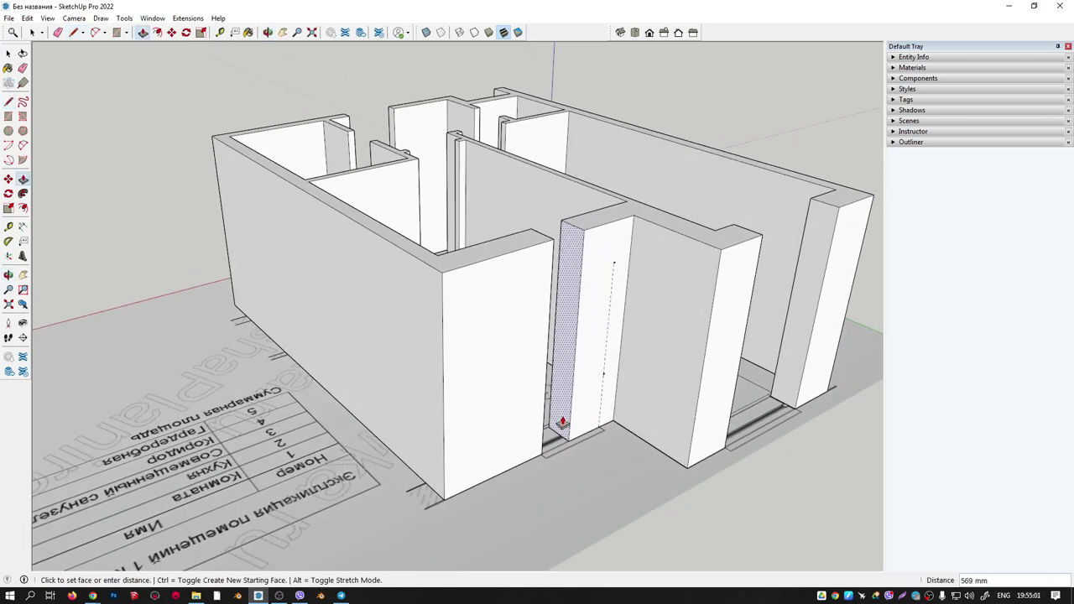
click(593, 415)
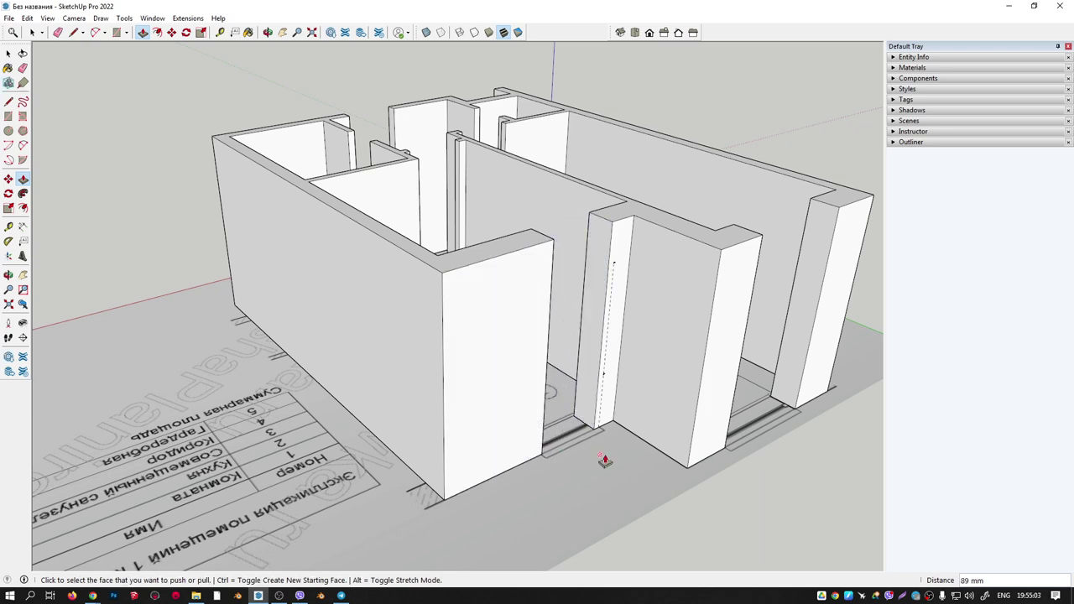
scroll(603, 380, up, 2)
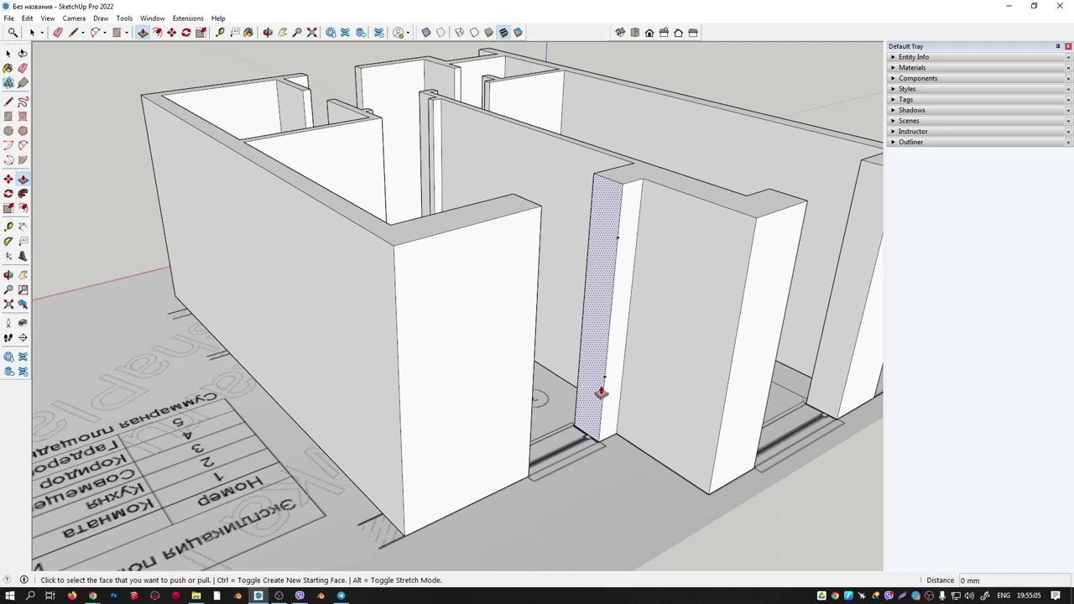
Draw dividing edges across the thin wall face and the wall pier at the marked heights.
key(l)
click(605, 377)
click(578, 361)
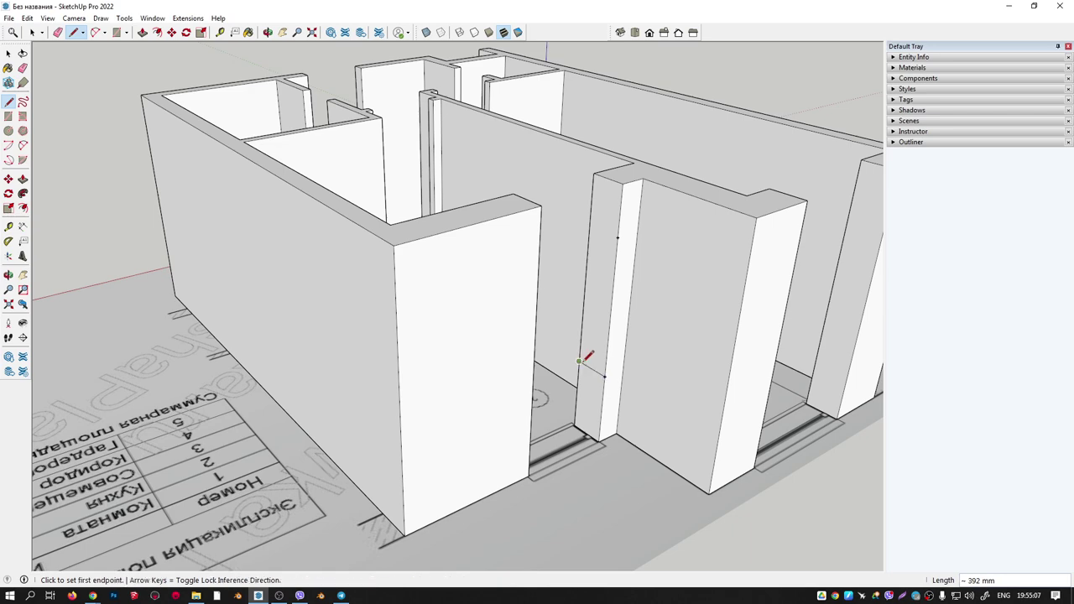
click(620, 243)
click(594, 211)
scroll(564, 322, down, 3)
middle_drag(606, 413, 615, 414)
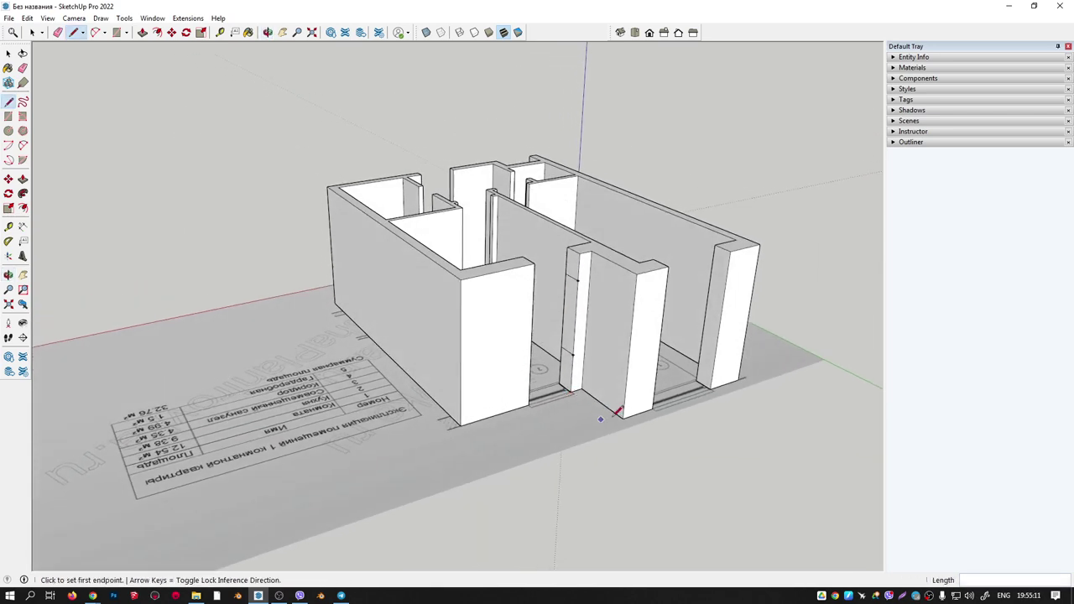
middle_drag(541, 363, 588, 297)
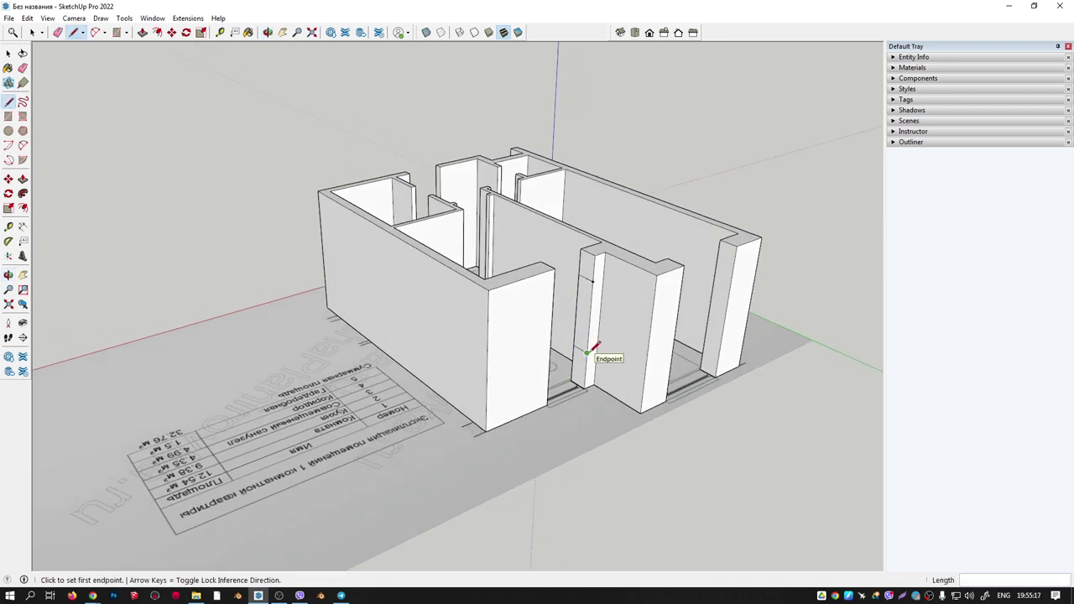
scroll(586, 353, up, 2)
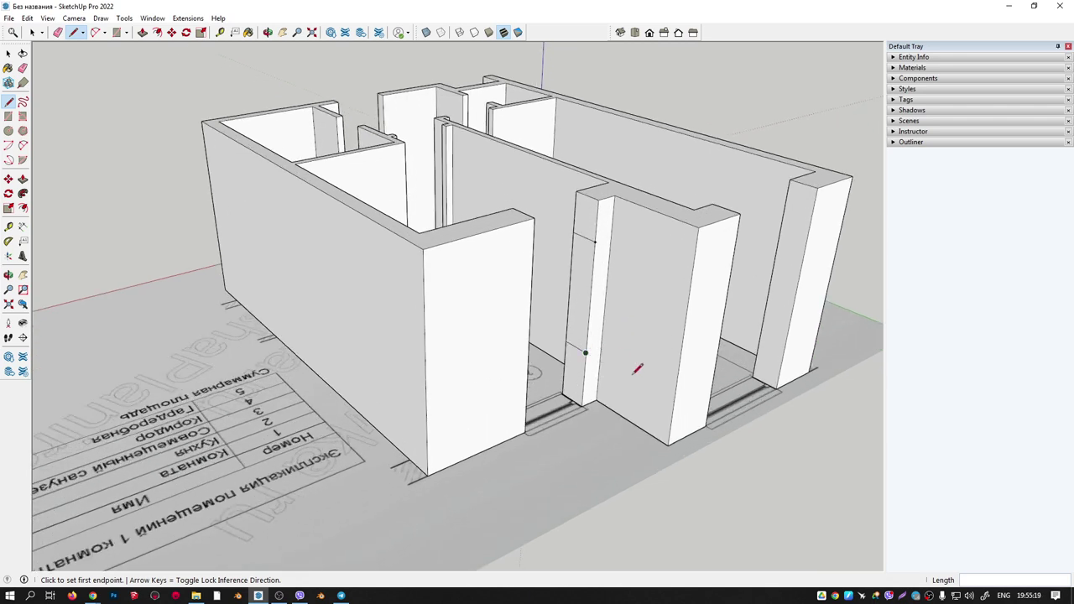
Abandon two lines on the right wall pier and orbit to face the front walls.
click(786, 336)
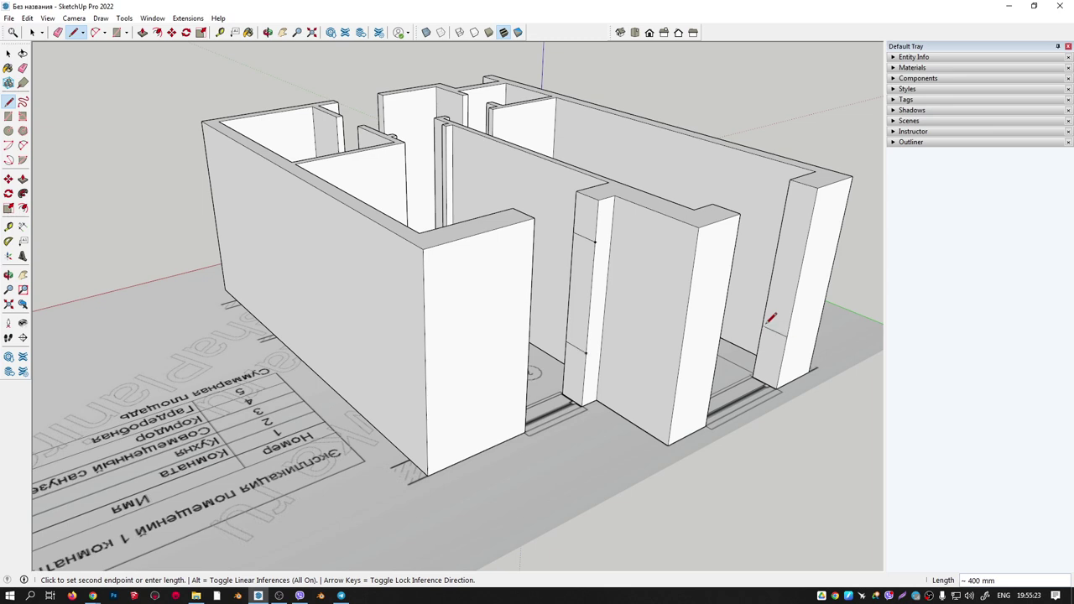
key(Escape)
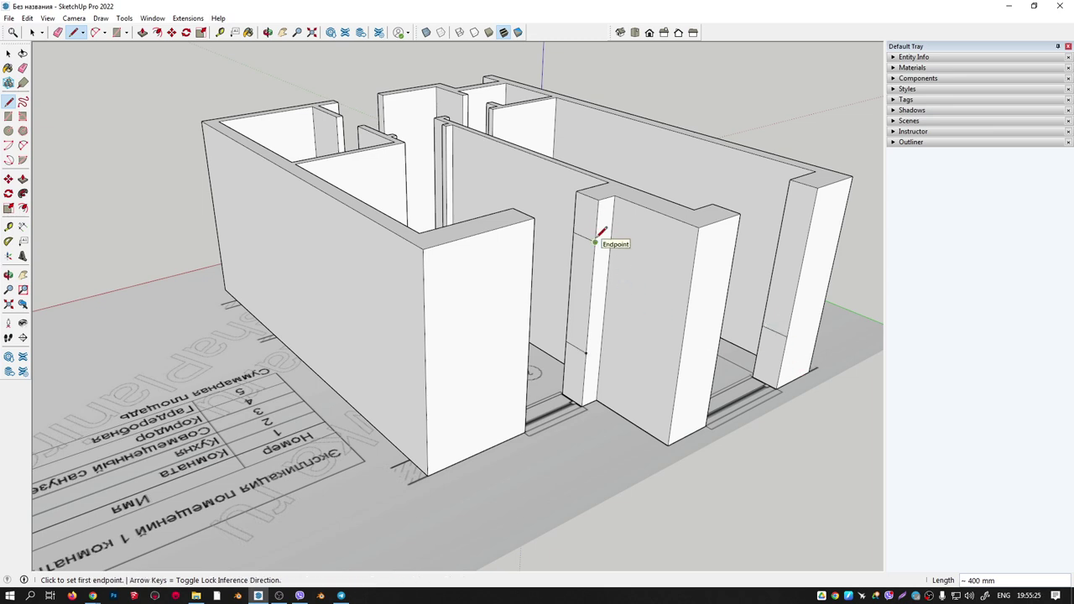
click(810, 225)
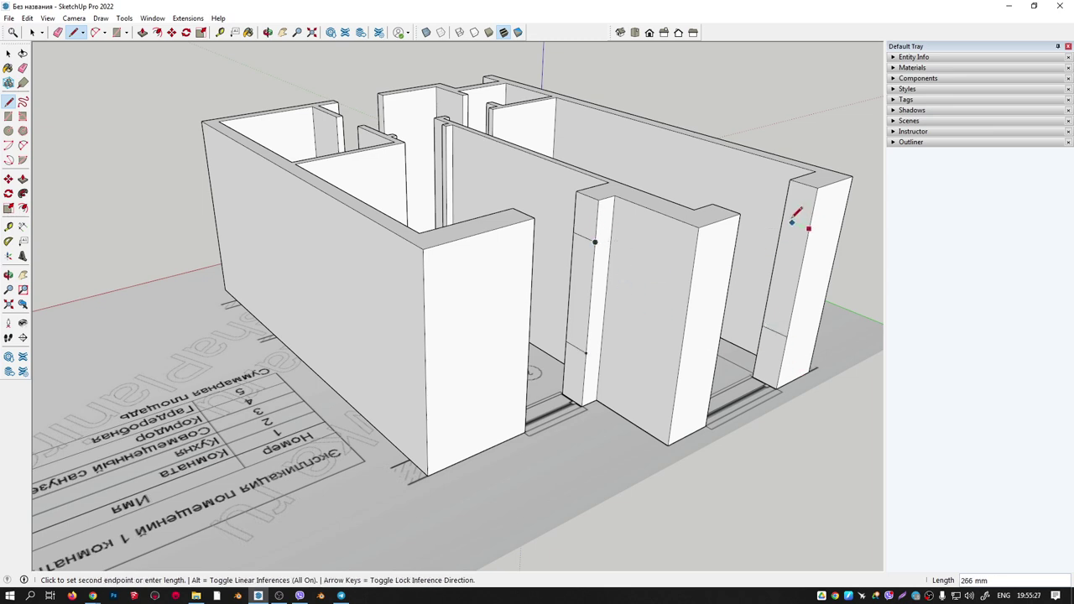
key(Escape)
scroll(791, 204, down, 3)
mouse_move(750, 307)
middle_down()
mouse_move(728, 337)
mouse_move(618, 355)
middle_up()
Push/Pull the doorway base face and the right wall's end face to fill the wall gaps.
key(p)
click(587, 367)
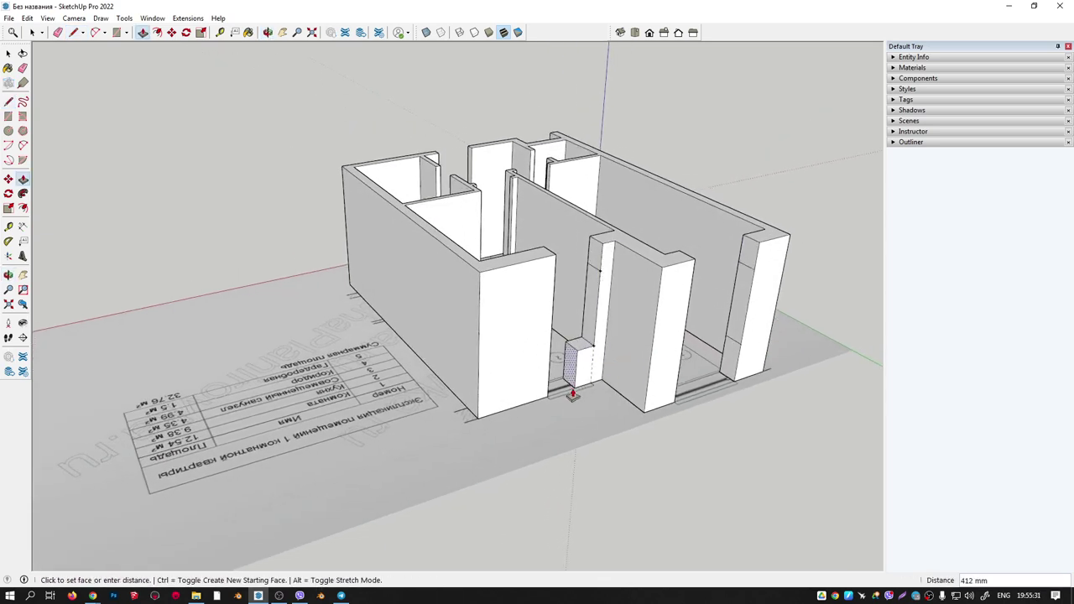
click(547, 399)
click(595, 260)
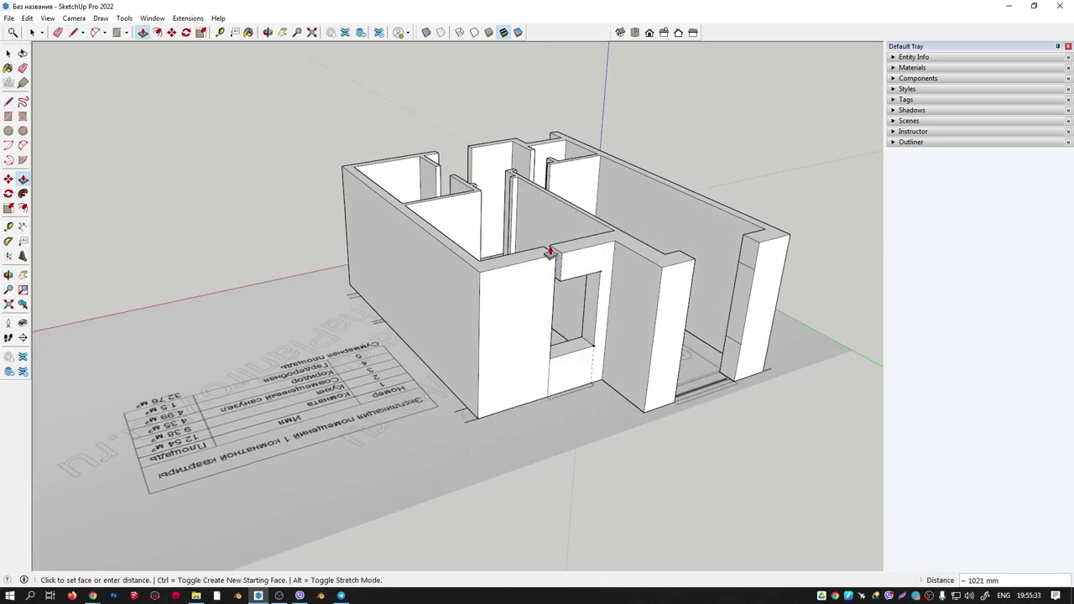
click(587, 251)
click(759, 243)
click(683, 252)
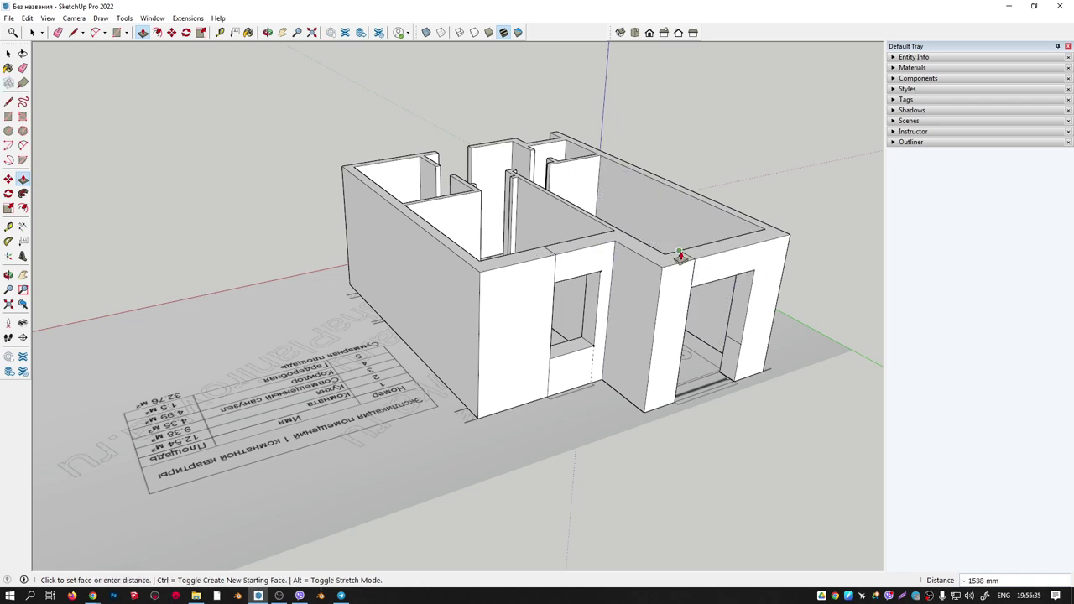
Raise the lower face of the right doorway into a window sill.
click(729, 364)
click(673, 408)
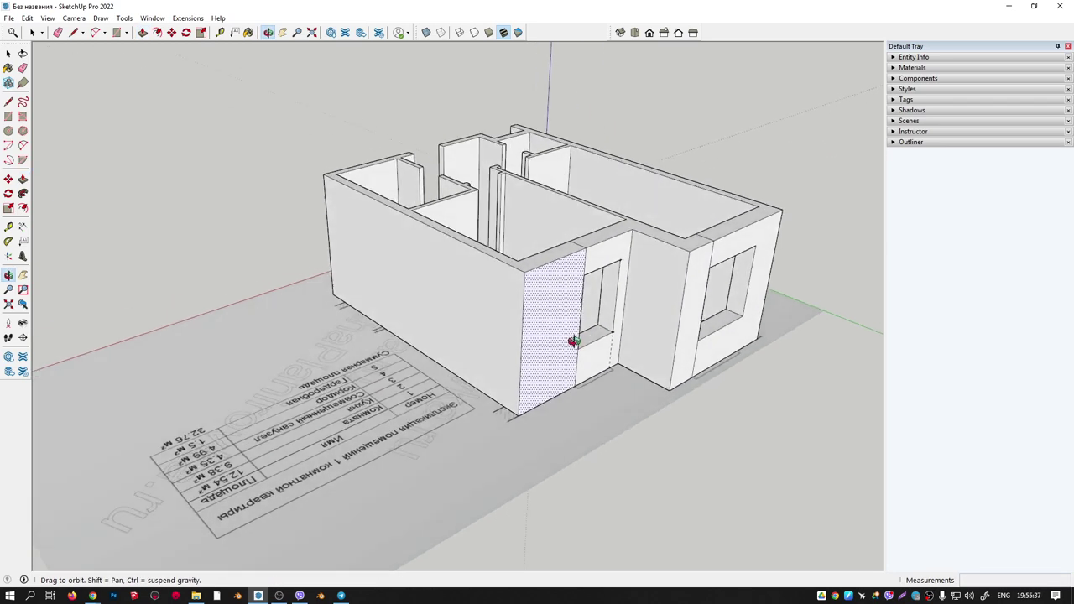
mouse_move(672, 405)
middle_down()
mouse_move(570, 264)
mouse_move(491, 295)
middle_up()
scroll(402, 311, up, 5)
Place a 2100 mm guide point up the interior wall corner.
scroll(402, 312, down, 4)
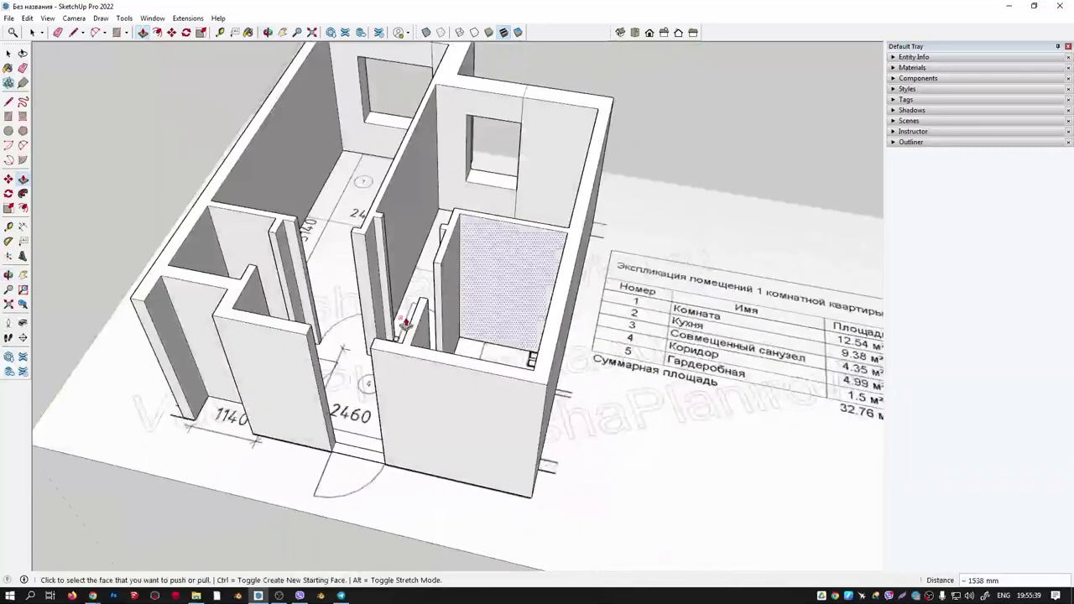
middle_drag(408, 311, 585, 335)
scroll(566, 377, up, 4)
key(t)
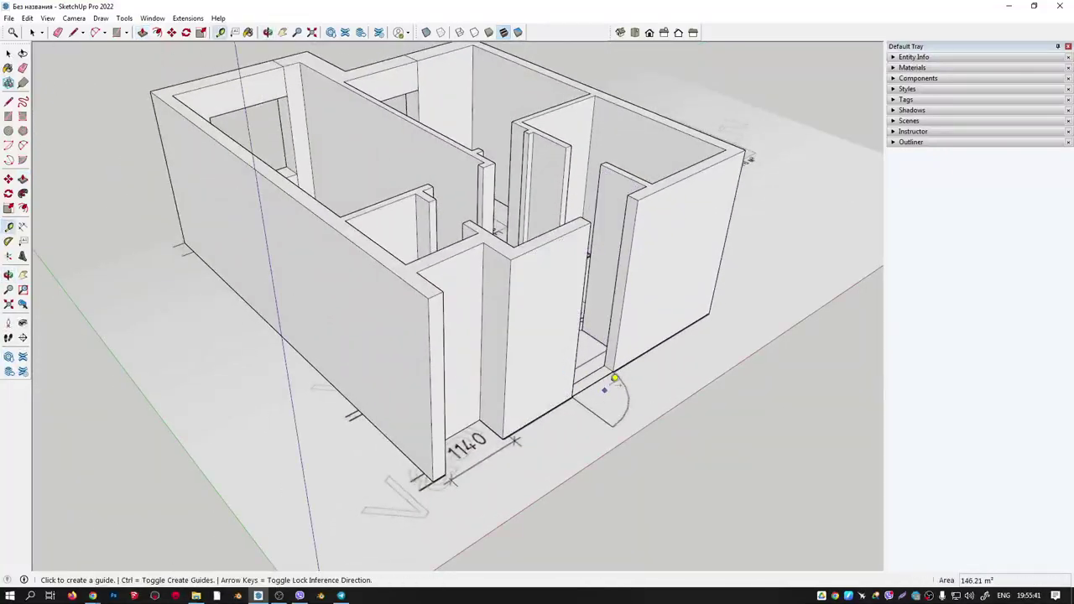
click(612, 370)
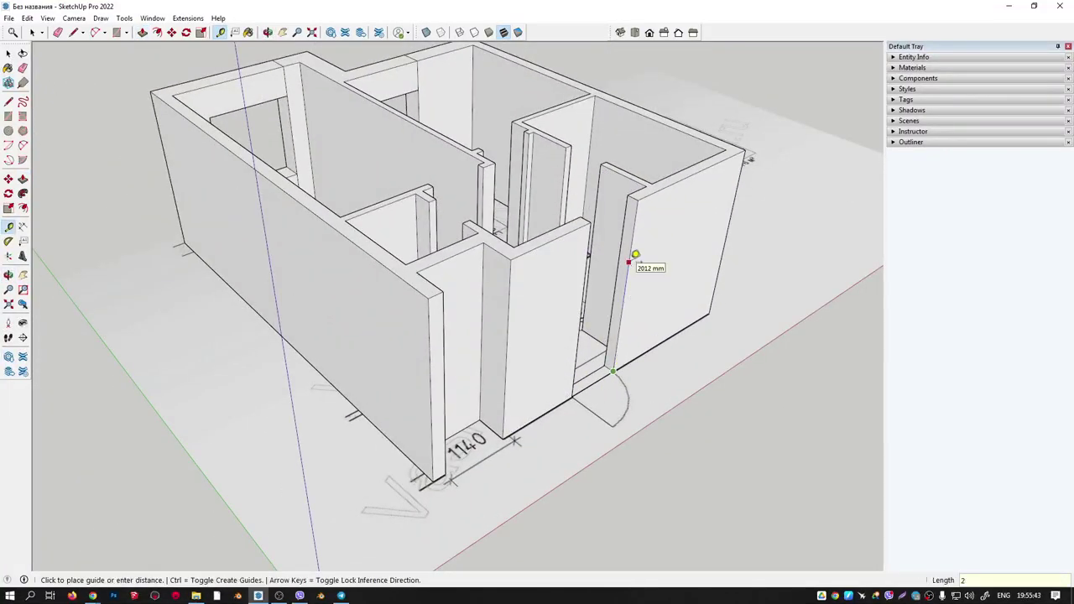
text(10)
key(Return)
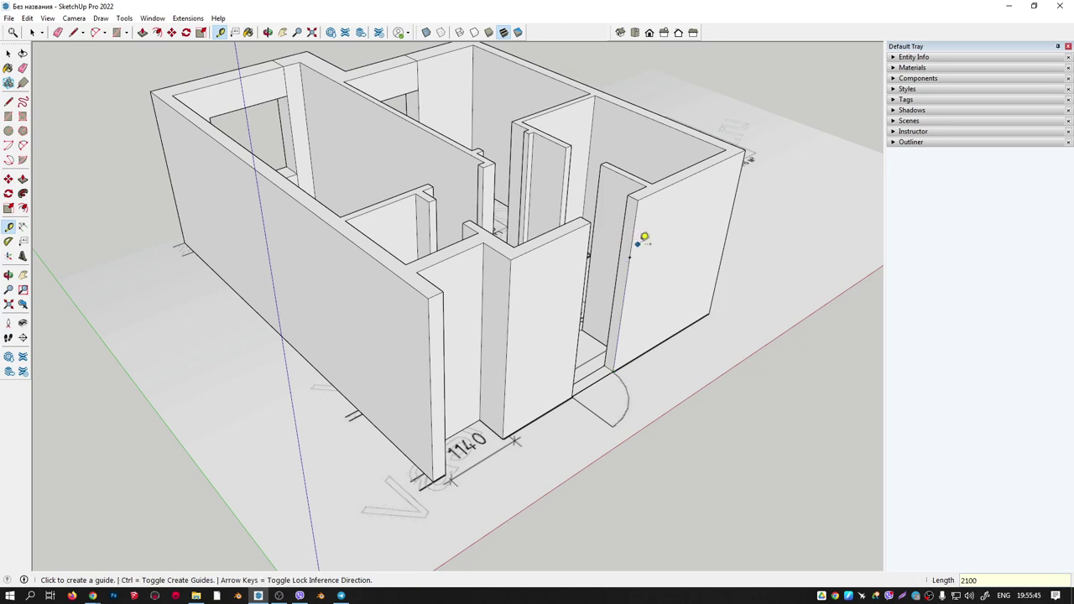
scroll(645, 238, up, 2)
Start and cancel several lines at the guide point and on the inner doorway pier.
key(l)
scroll(629, 252, up, 2)
scroll(629, 252, up, 2)
click(630, 261)
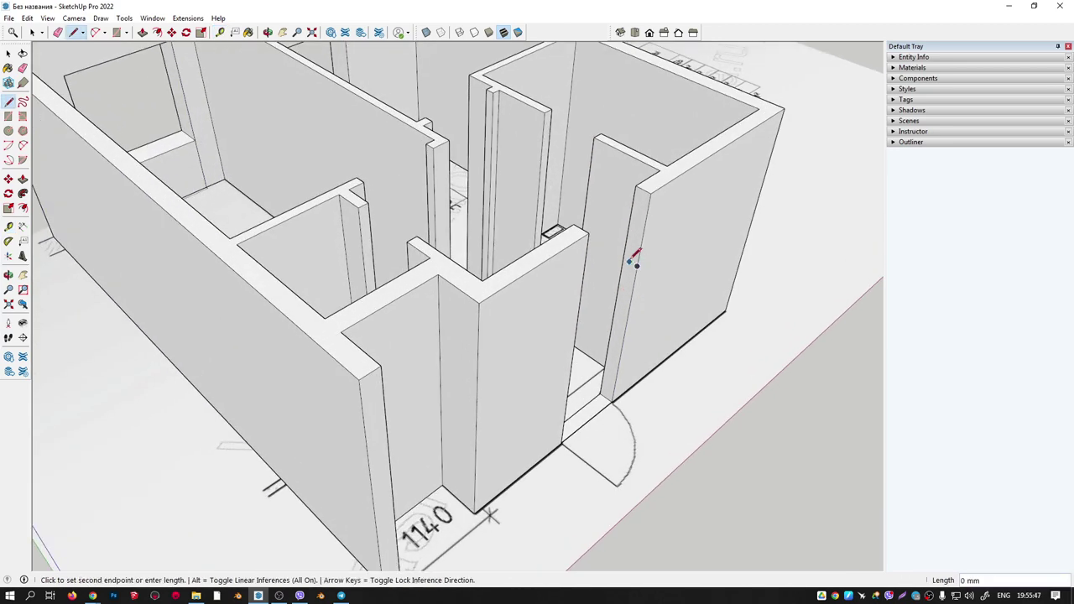
key(Escape)
middle_drag(649, 268, 604, 279)
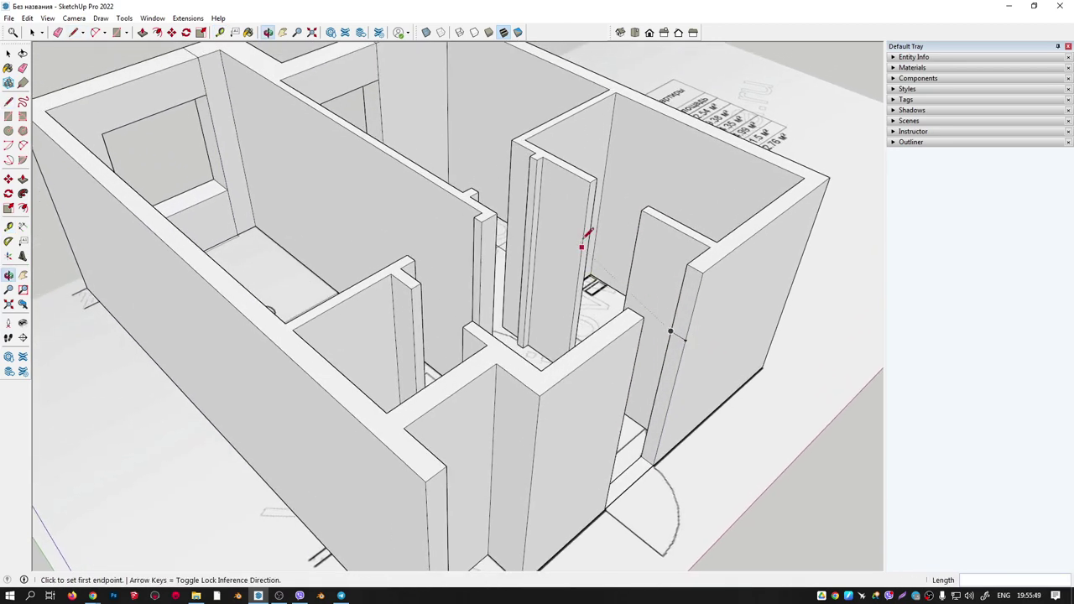
click(583, 241)
key(Escape)
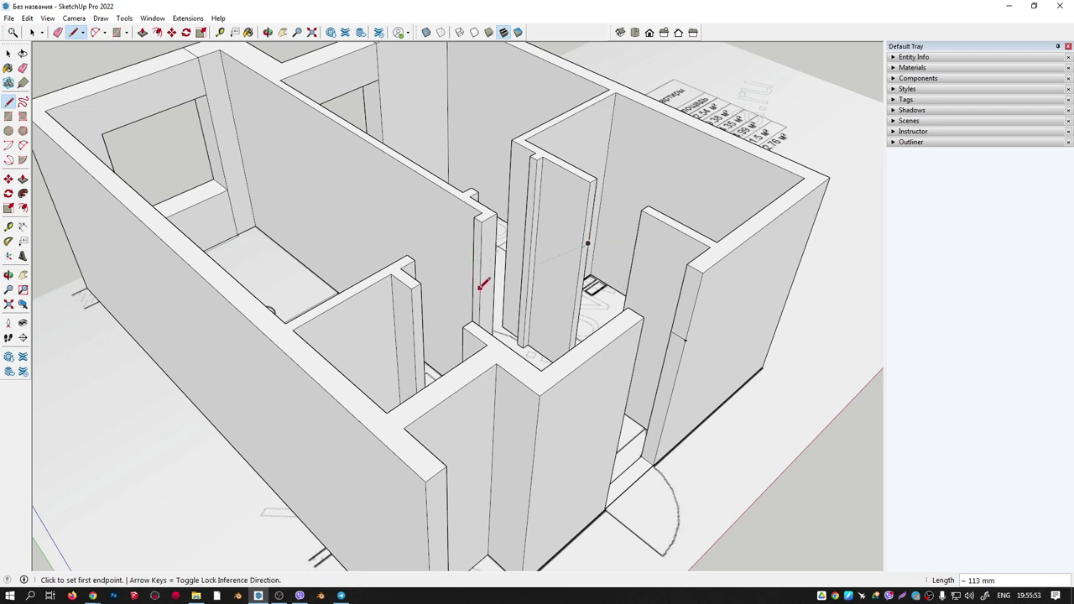
click(480, 288)
key(Escape)
click(415, 356)
key(Escape)
click(531, 223)
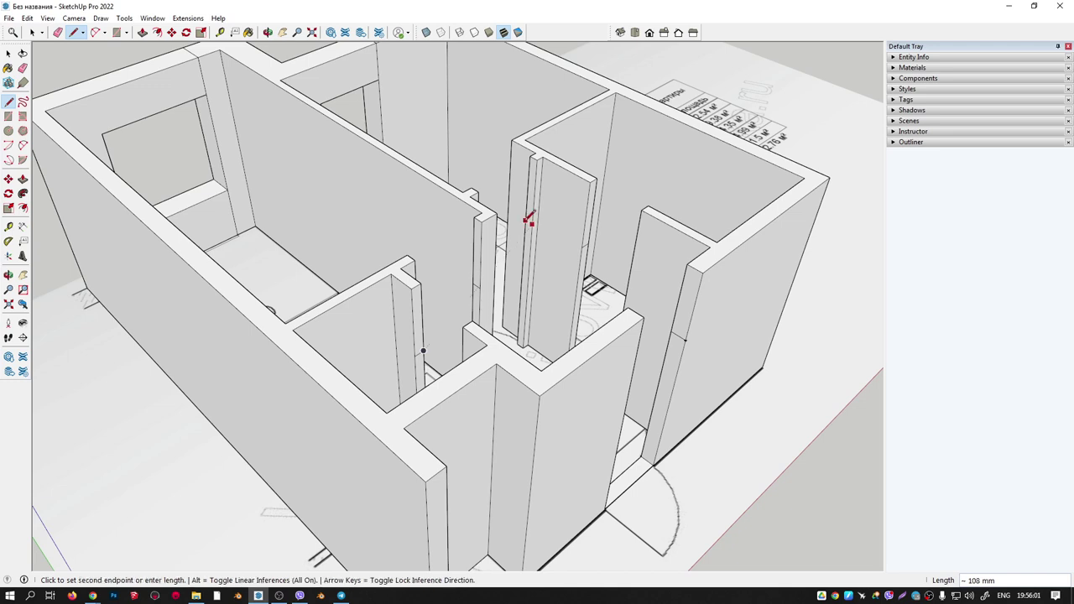
key(Escape)
Push/Pull the narrow pier face and another wall end to close the wall gap.
key(p)
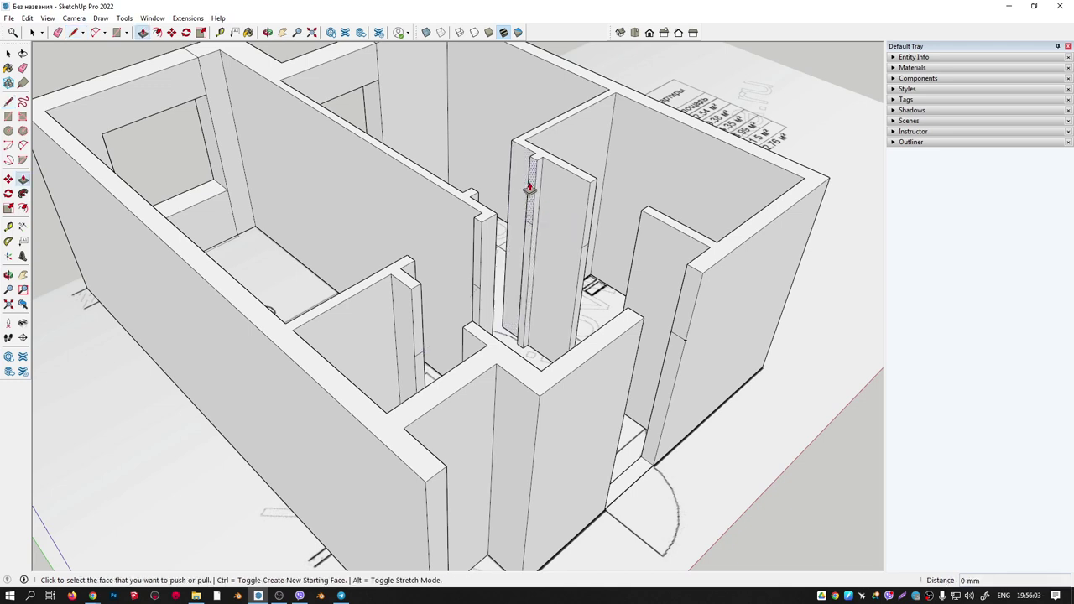
click(532, 187)
click(472, 193)
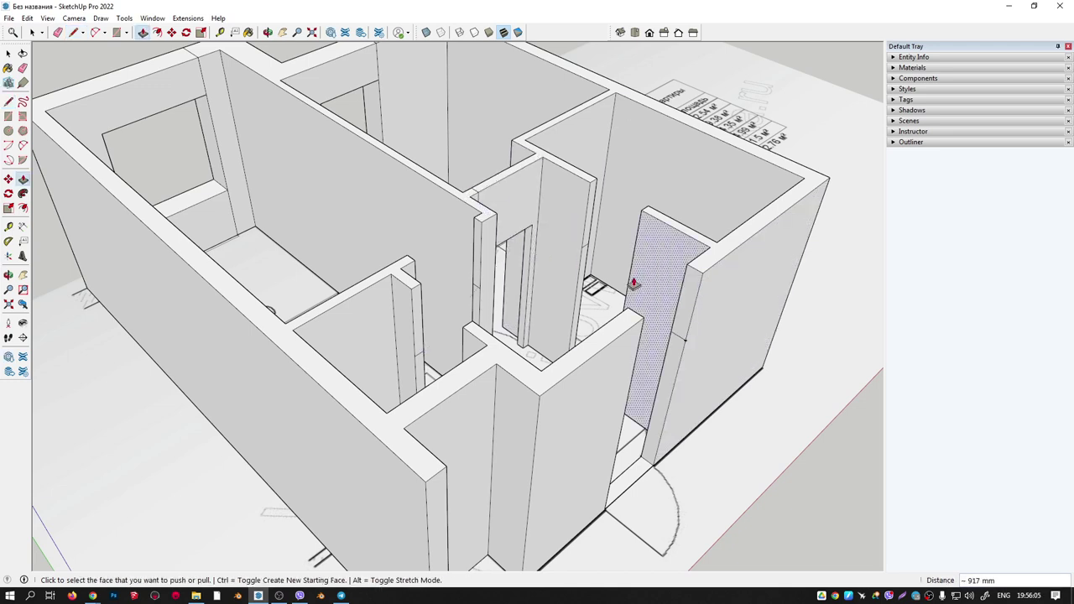
click(588, 210)
click(643, 209)
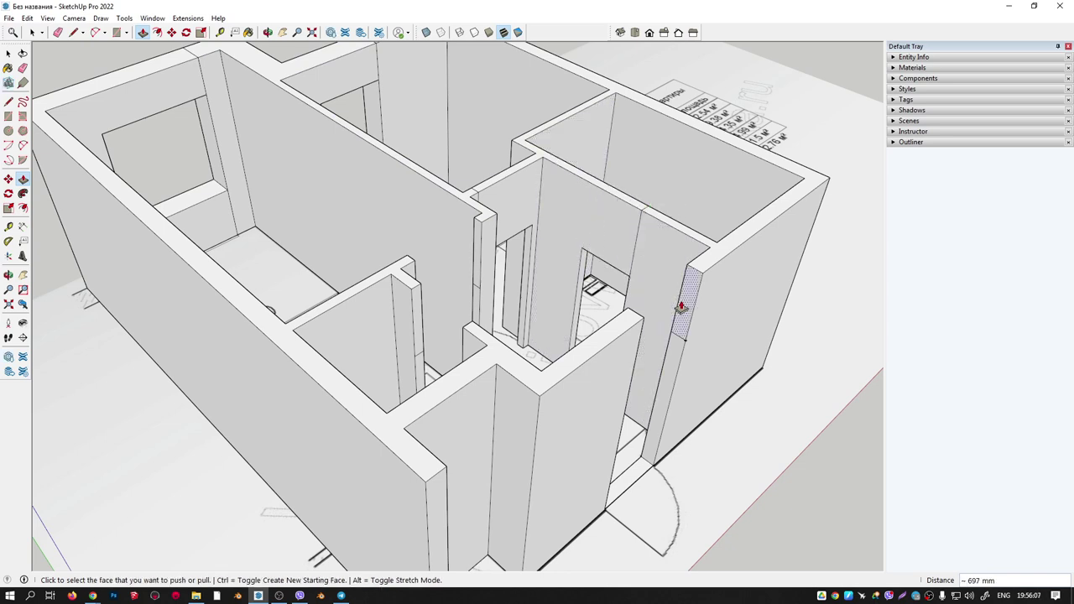
Push a wall face through to open a doorway and adjust the partition wall ends.
click(683, 304)
click(628, 313)
click(415, 305)
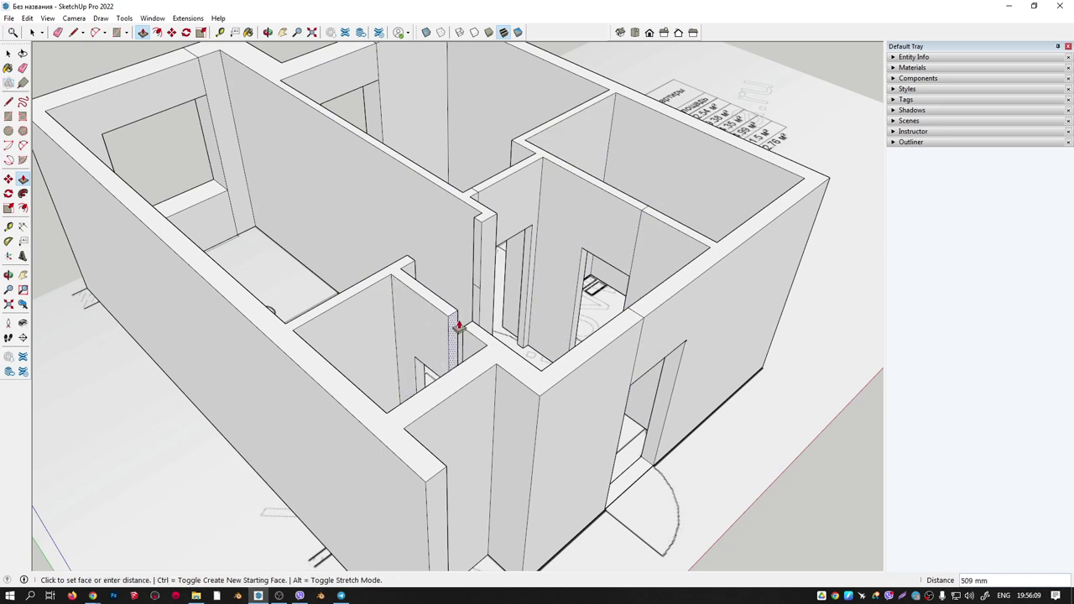
click(470, 328)
click(476, 268)
click(409, 256)
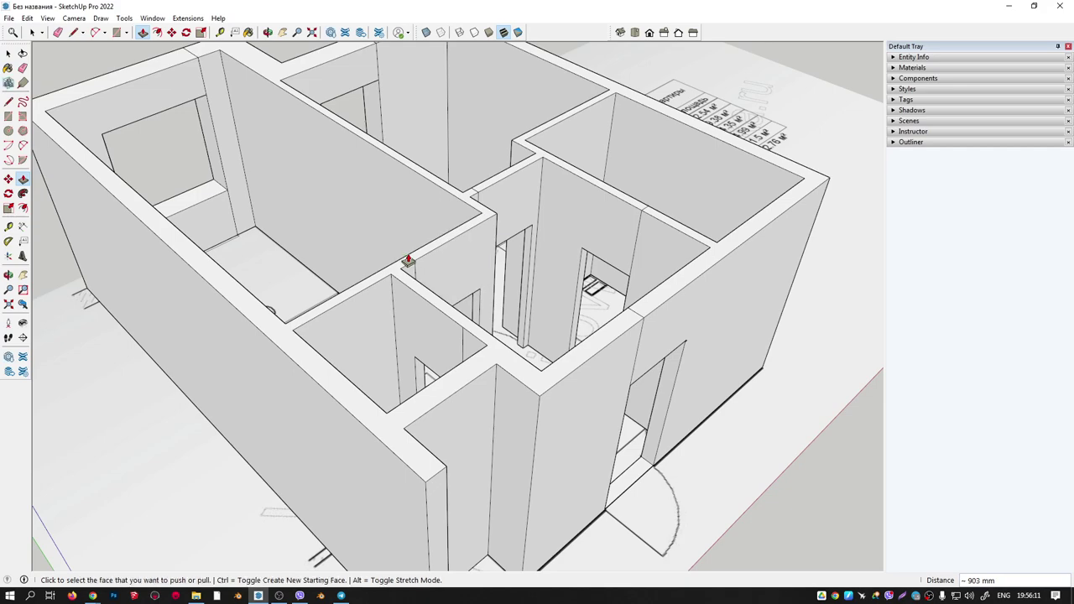
scroll(525, 256, down, 3)
middle_drag(445, 213, 570, 335)
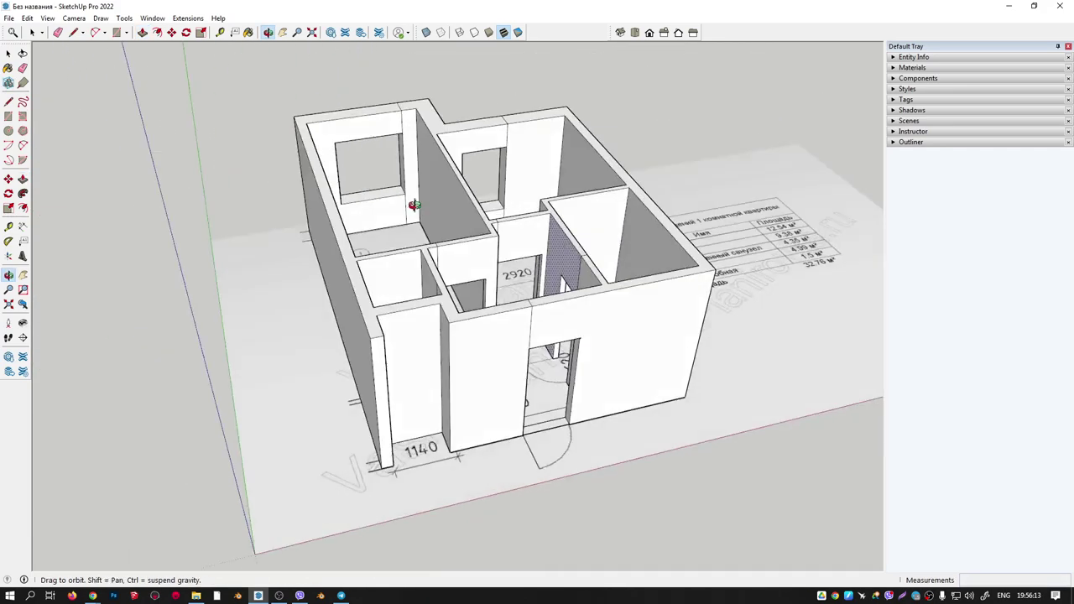
With the Eraser active, orbit around the rooms to find stray edges beside the window openings.
scroll(589, 319, up, 3)
key(e)
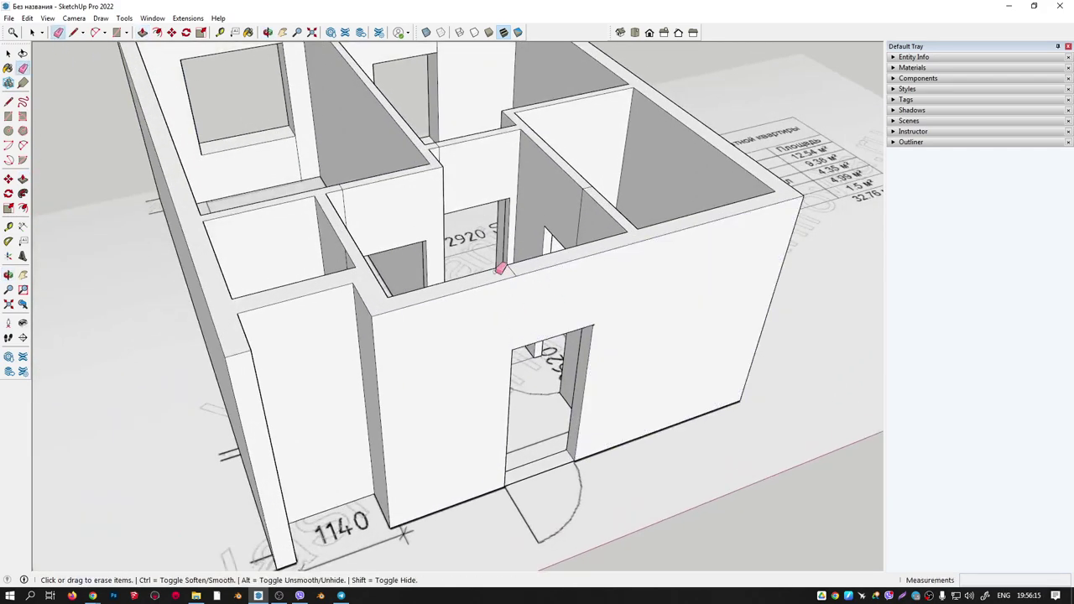
middle_drag(501, 268, 758, 335)
mouse_move(654, 249)
middle_down()
mouse_move(822, 238)
mouse_move(575, 127)
middle_up()
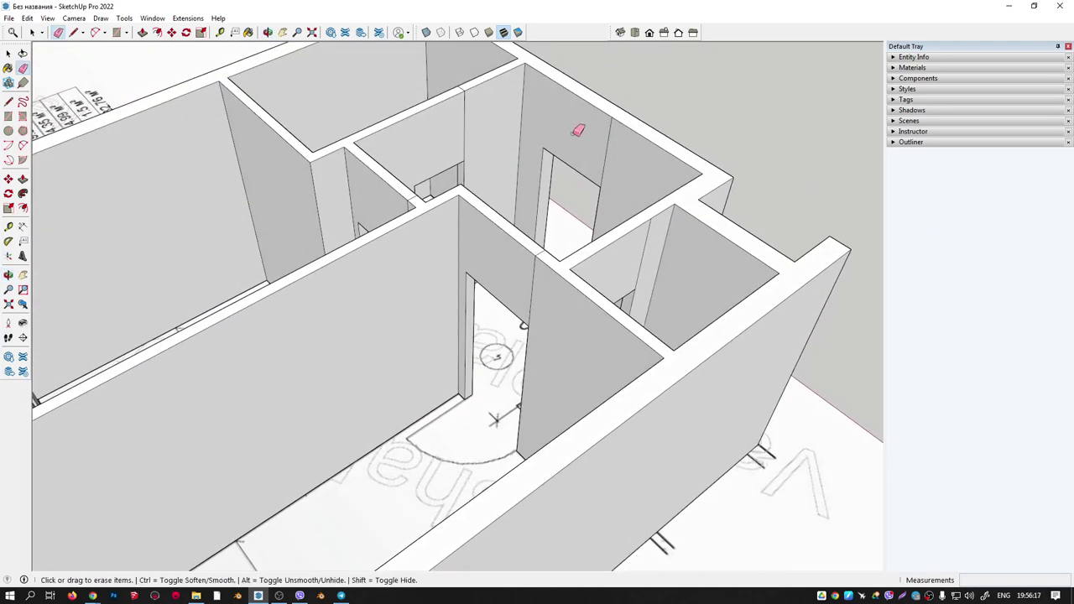
scroll(520, 285, up, 3)
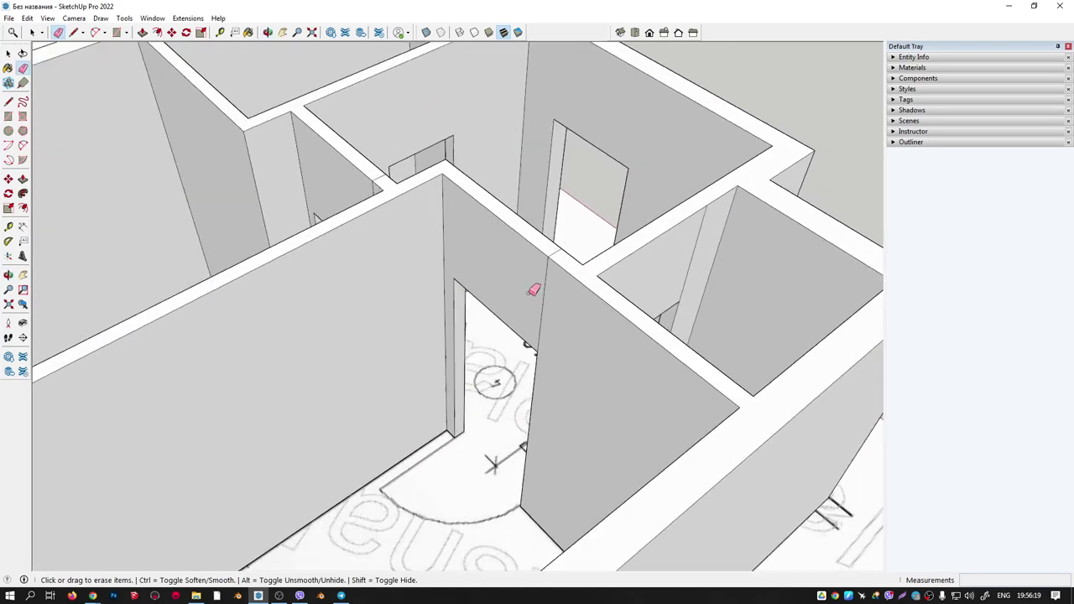
mouse_move(559, 247)
middle_down()
mouse_move(573, 190)
mouse_move(456, 249)
middle_up()
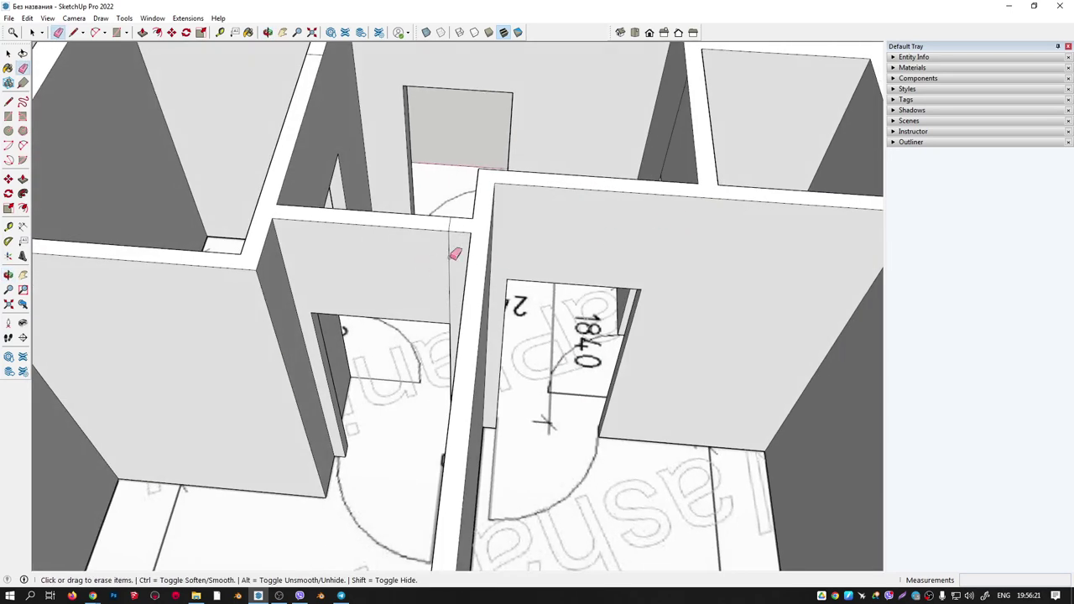
middle_drag(417, 220, 606, 209)
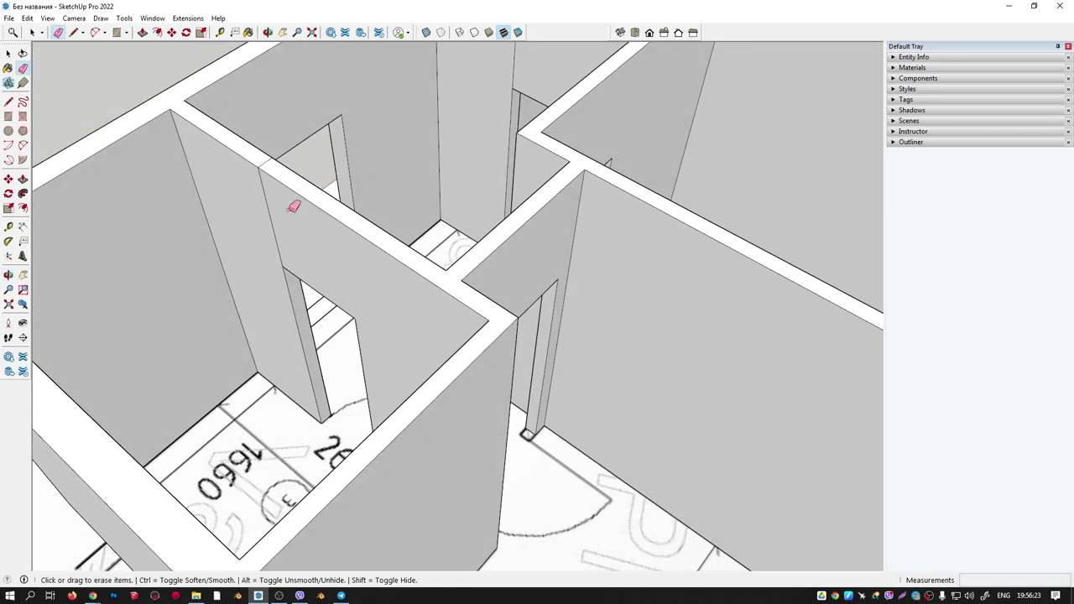
scroll(450, 233, down, 5)
scroll(492, 216, up, 2)
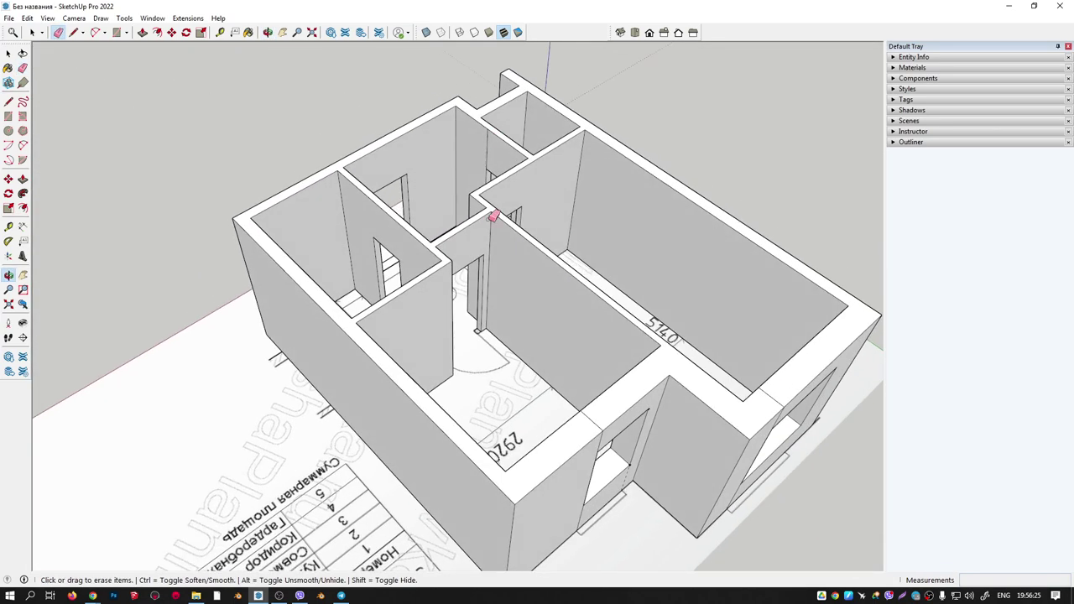
scroll(496, 137, up, 3)
mouse_move(563, 225)
middle_down()
mouse_move(242, 297)
mouse_move(110, 165)
mouse_move(479, 492)
mouse_move(659, 242)
mouse_move(347, 378)
mouse_move(218, 347)
middle_up()
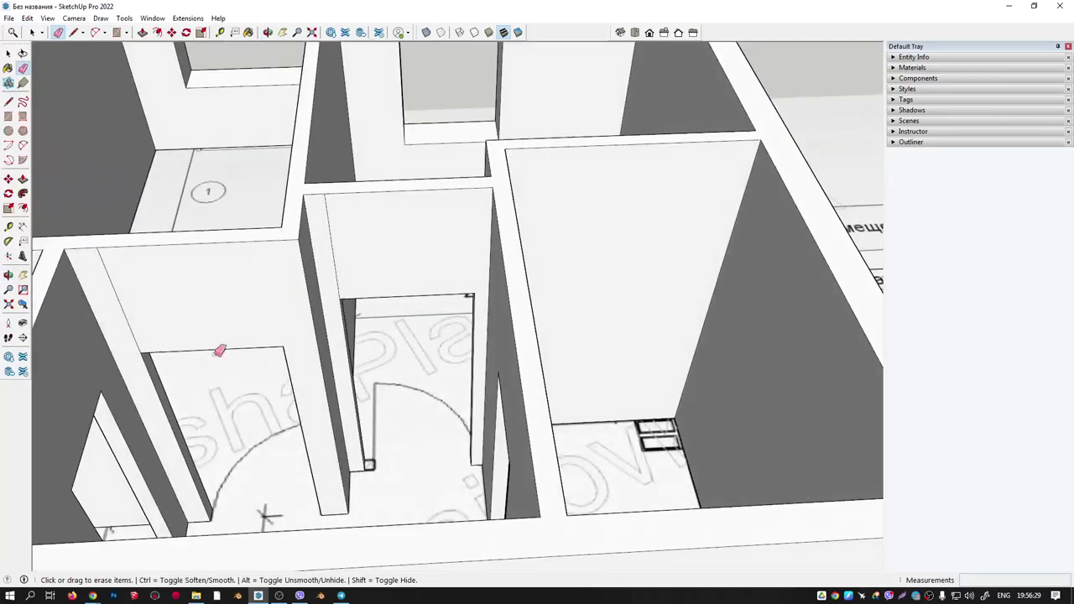
mouse_move(409, 211)
middle_down()
mouse_move(89, 199)
mouse_move(112, 163)
mouse_move(377, 195)
mouse_move(492, 331)
middle_up()
scroll(412, 372, up, 3)
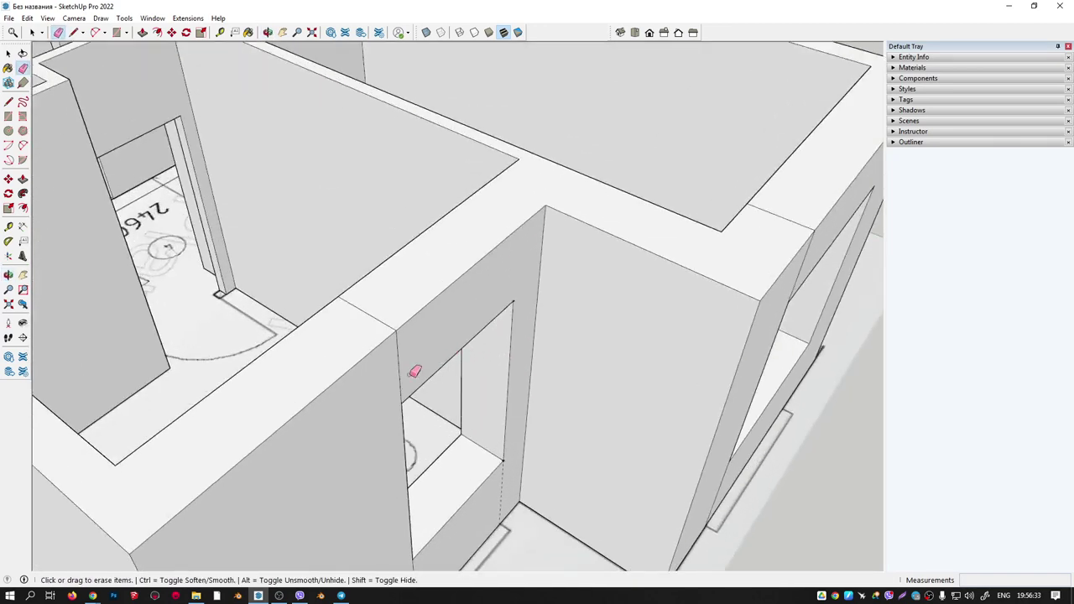
scroll(396, 294, up, 1)
scroll(395, 294, down, 5)
middle_drag(396, 295, 444, 400)
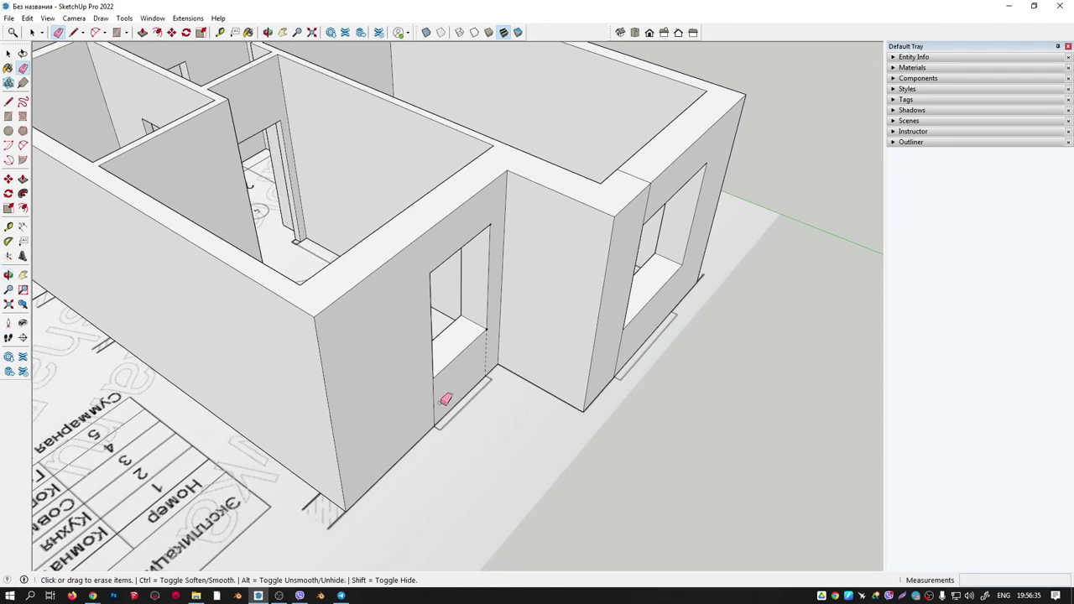
mouse_move(491, 346)
middle_down()
mouse_move(518, 297)
mouse_move(573, 377)
middle_up()
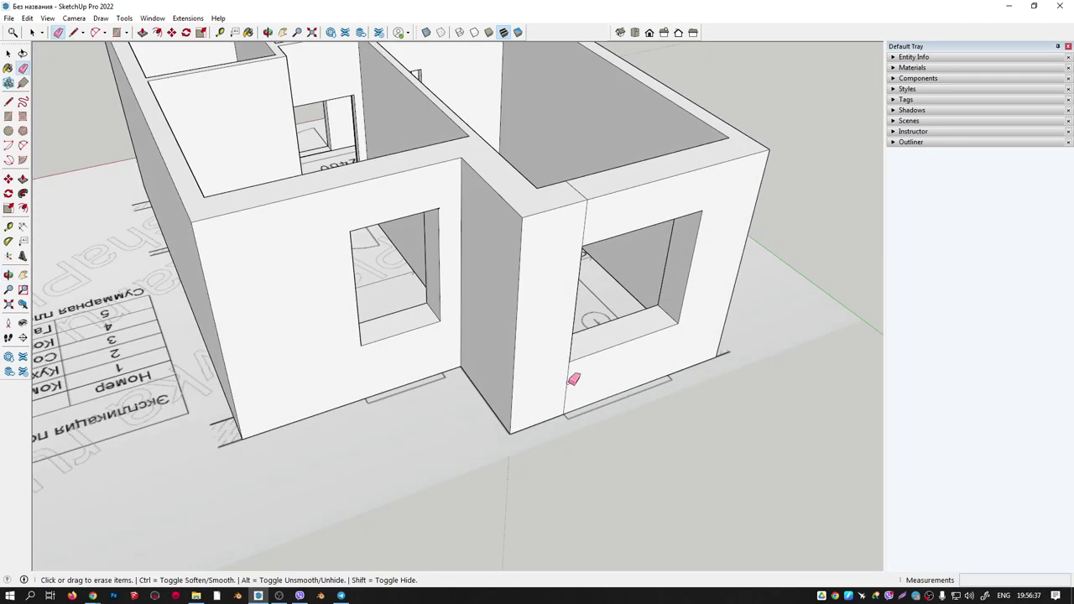
mouse_move(578, 189)
middle_down()
mouse_move(815, 192)
mouse_move(831, 100)
mouse_move(495, 334)
mouse_move(505, 252)
middle_up()
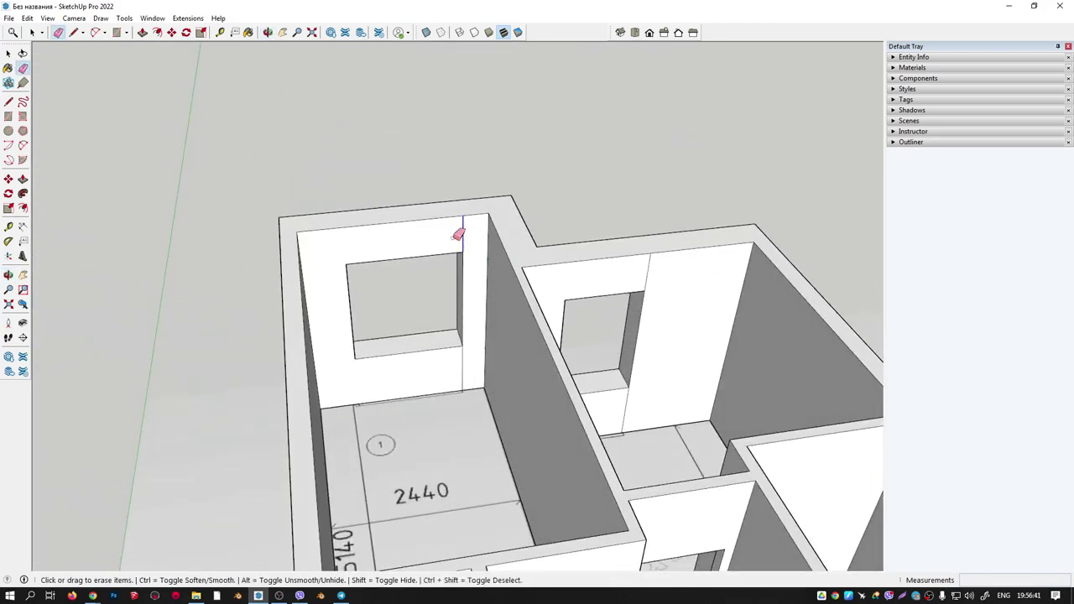
Erase the stray edge below the window opening and return to the Select tool.
click(632, 419)
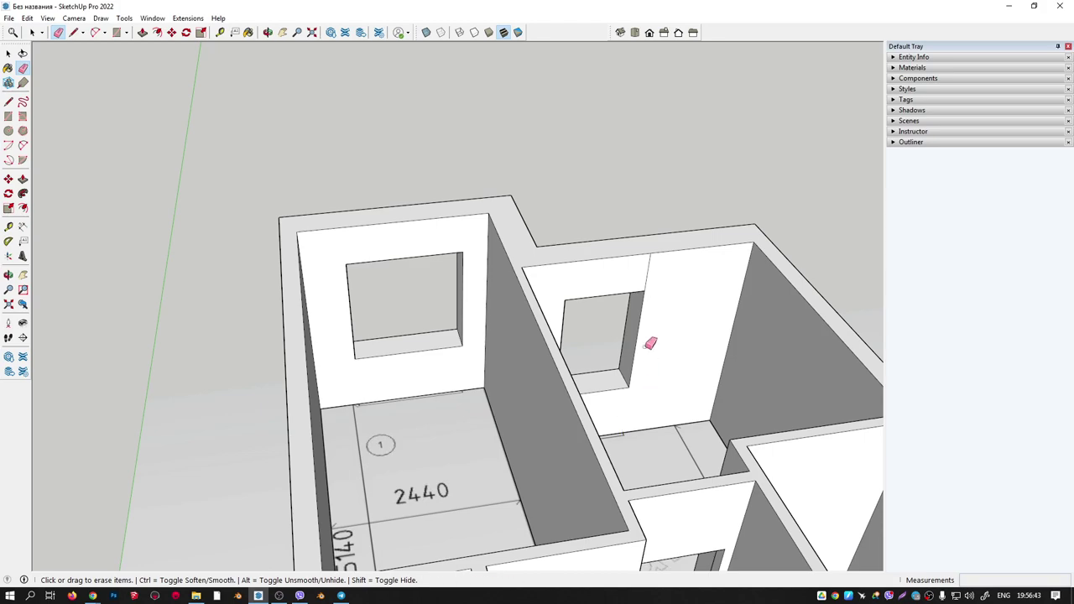
scroll(719, 349, down, 5)
mouse_move(461, 288)
middle_down()
mouse_move(275, 269)
mouse_move(39, 214)
mouse_move(125, 173)
mouse_move(98, 162)
mouse_move(500, 216)
mouse_move(578, 283)
mouse_move(674, 328)
mouse_move(596, 376)
mouse_move(349, 409)
mouse_move(636, 408)
middle_up()
scroll(275, 269, down, 3)
scroll(577, 363, down, 3)
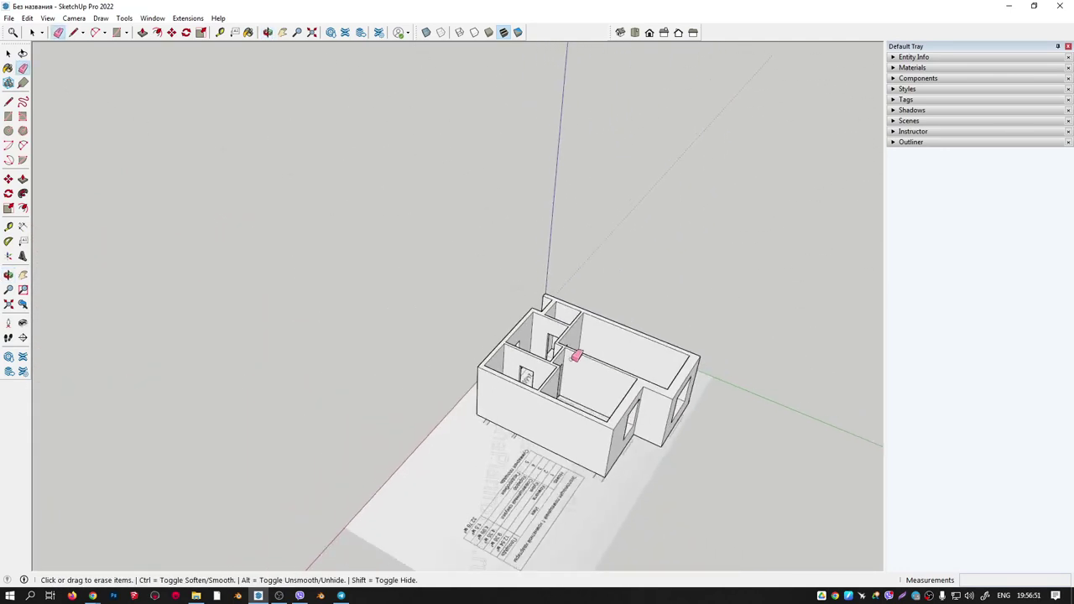
middle_drag(576, 352, 648, 371)
key(space)
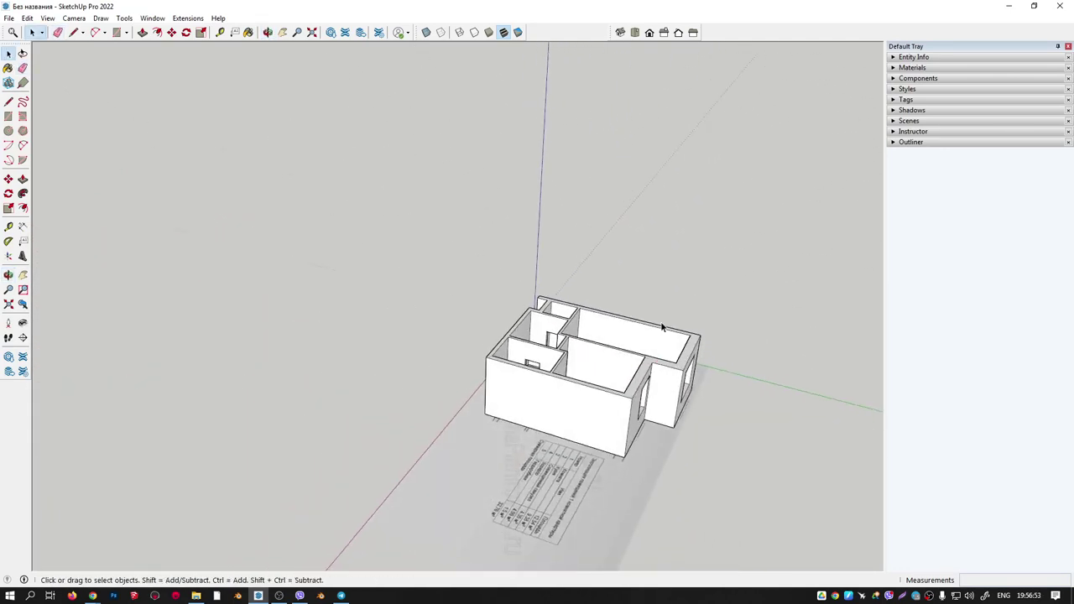
Create a tag named 'bg' in the Tags panel and select the floor-plan image.
mouse_move(601, 329)
middle_down()
mouse_move(892, 468)
mouse_move(573, 364)
mouse_move(472, 300)
mouse_move(542, 401)
mouse_move(500, 384)
mouse_move(501, 352)
middle_up()
scroll(472, 301, up, 5)
right_click(741, 260)
click(731, 183)
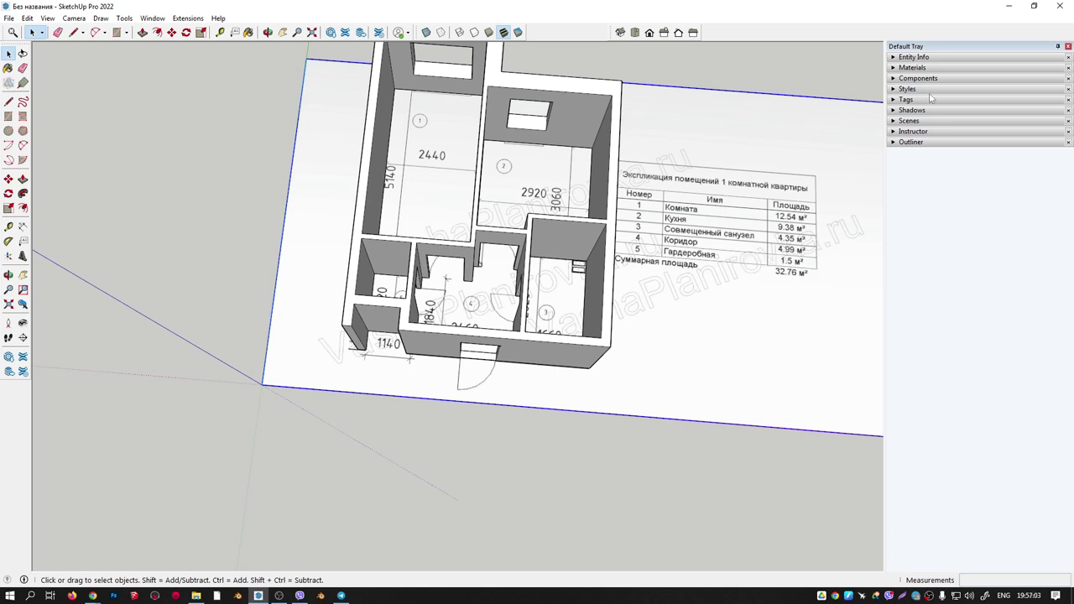
click(895, 100)
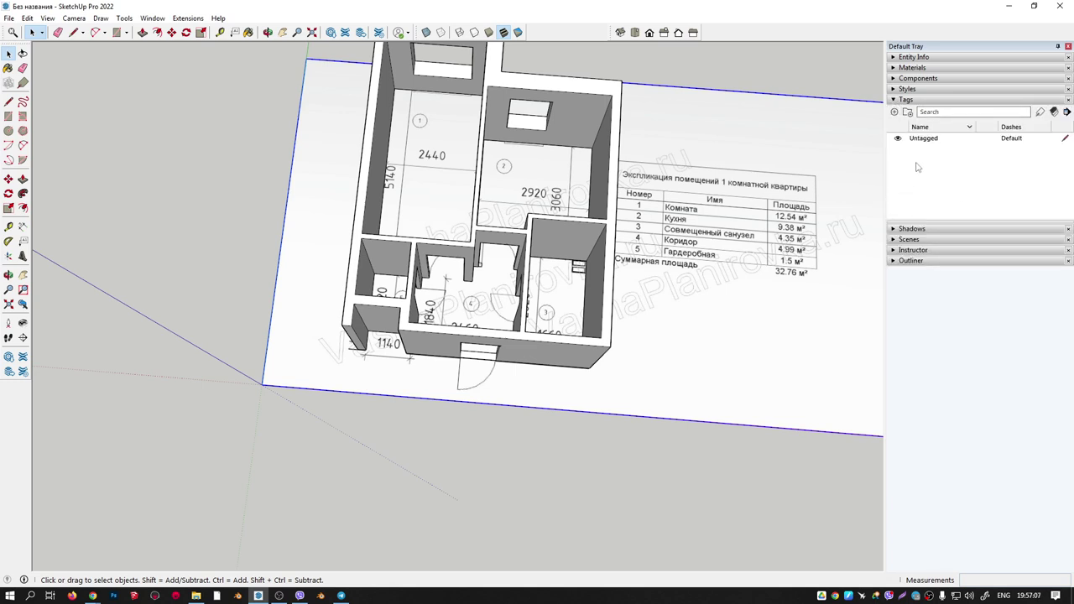
click(895, 112)
text(bg)
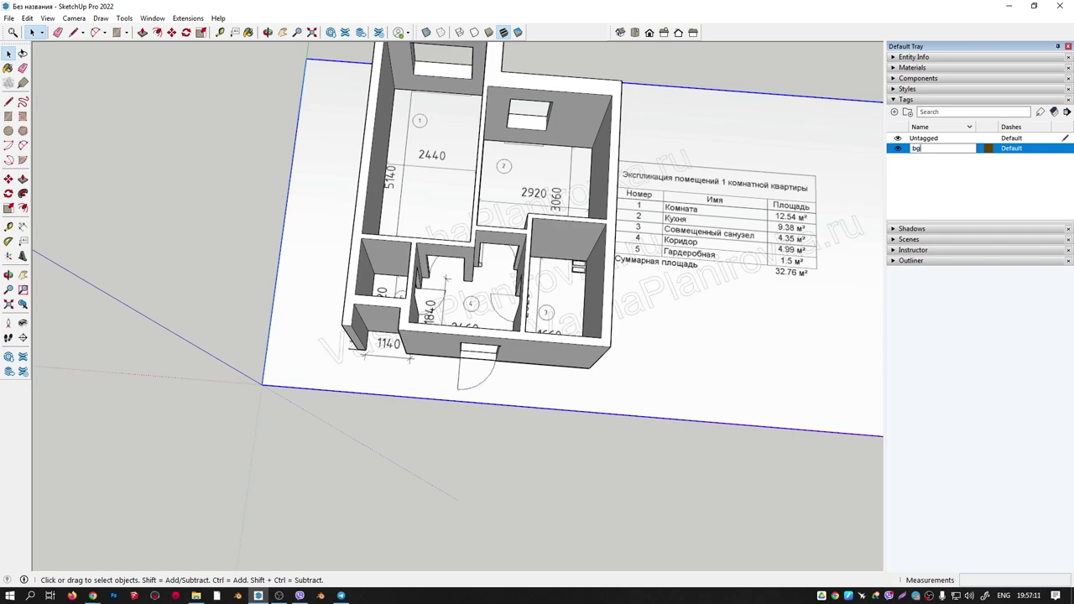
key(Return)
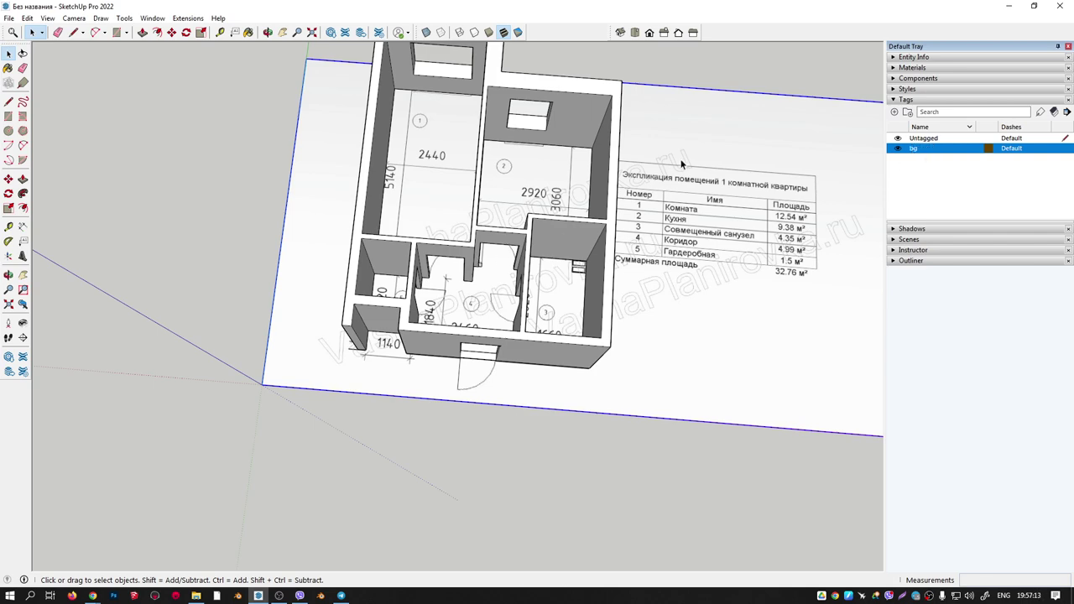
middle_drag(202, 189, 602, 137)
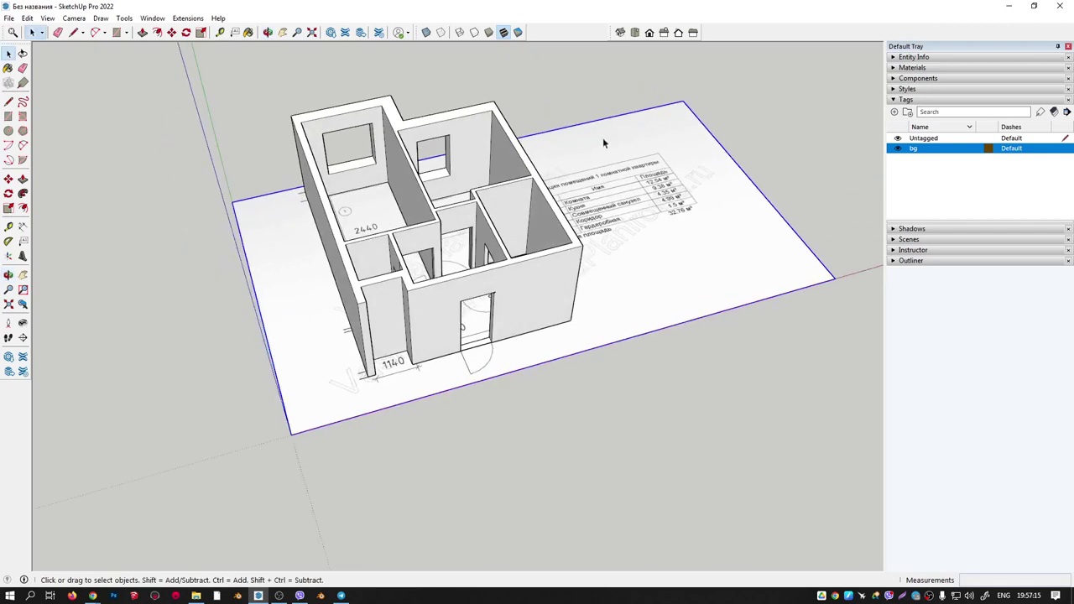
click(646, 139)
Show the floor-plan image's properties in Entity Info, undoing an accidental hide and delete.
click(894, 58)
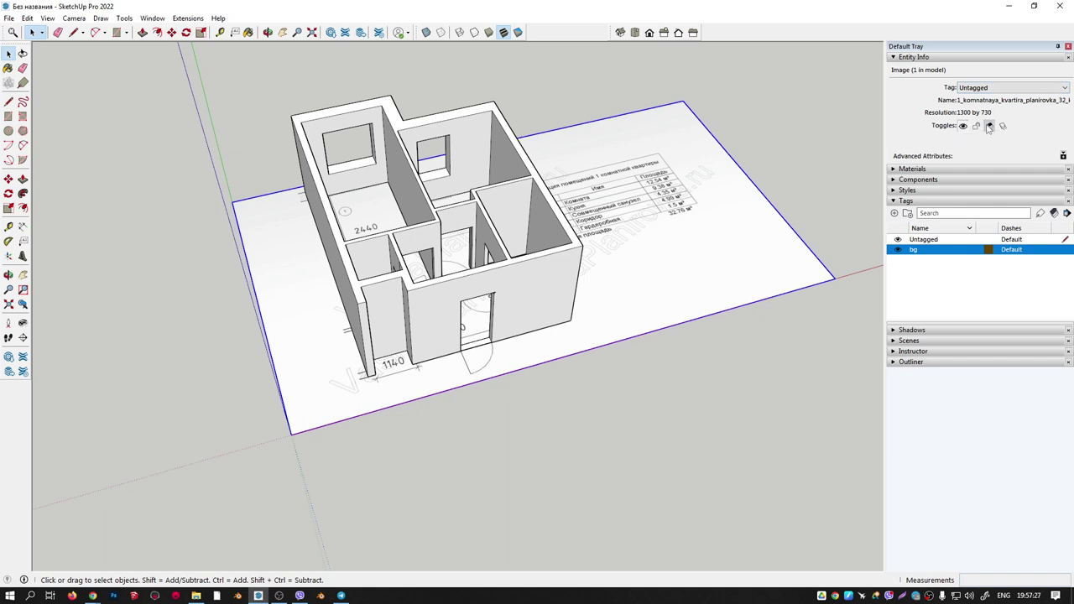
click(963, 126)
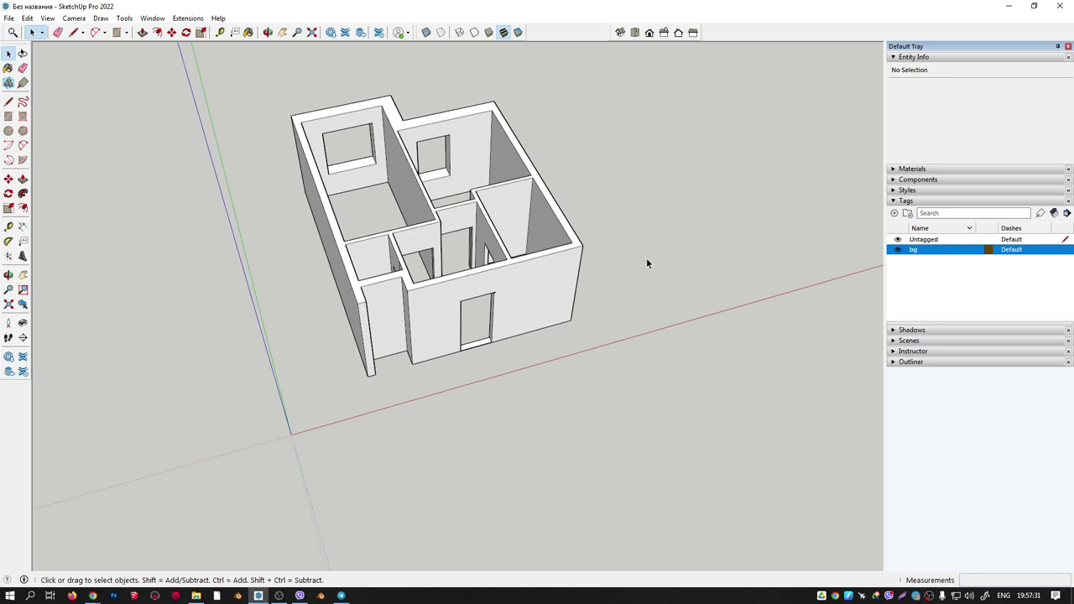
key(alt+h)
right_click(564, 115)
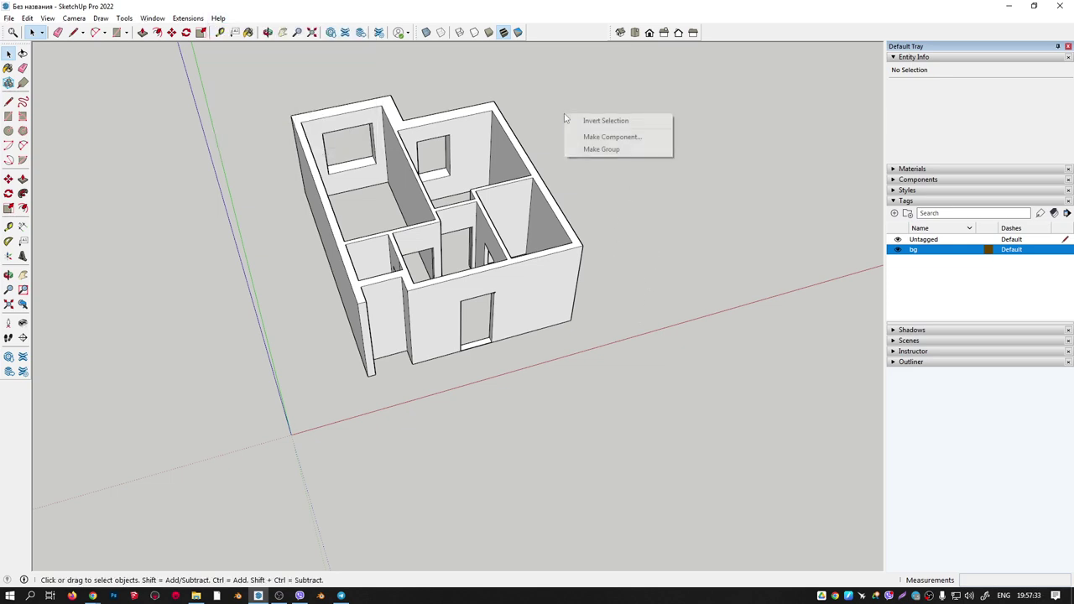
click(640, 286)
key(ctrl+z)
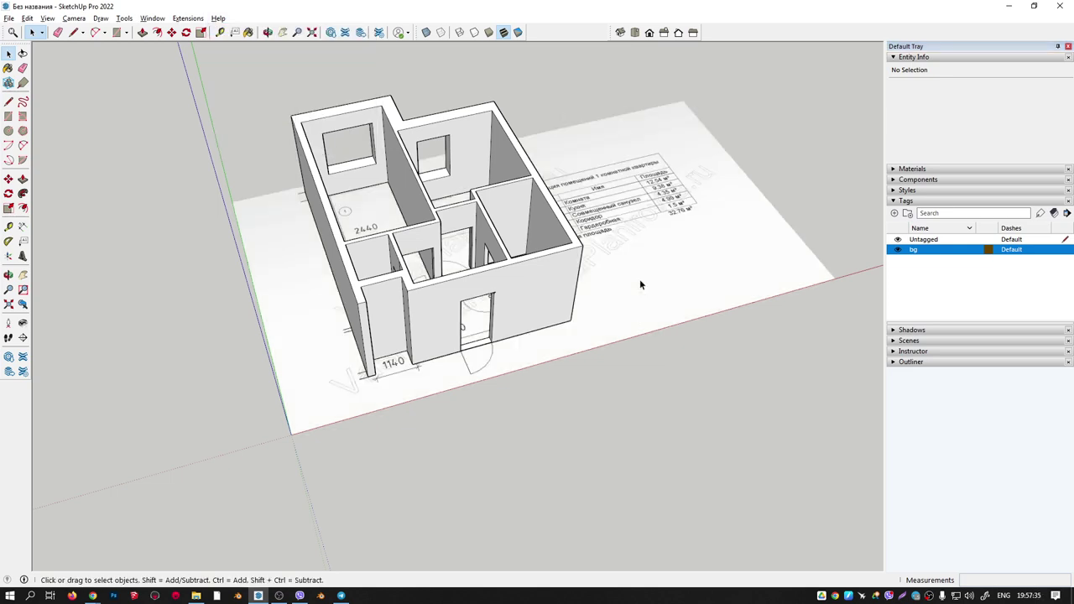
middle_drag(642, 219, 693, 256)
right_click(654, 261)
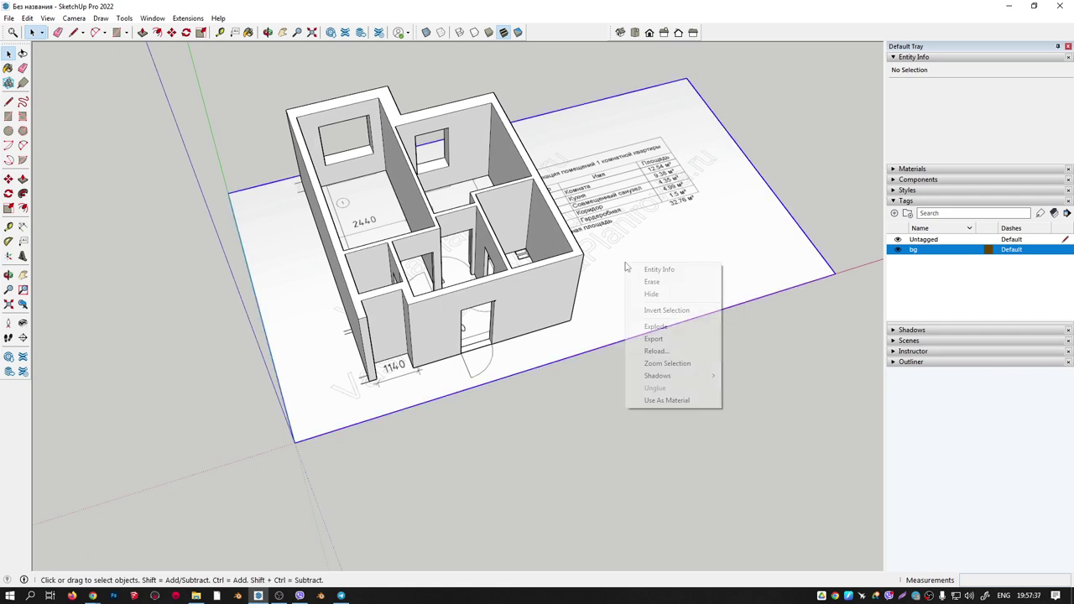
click(750, 220)
key(Delete)
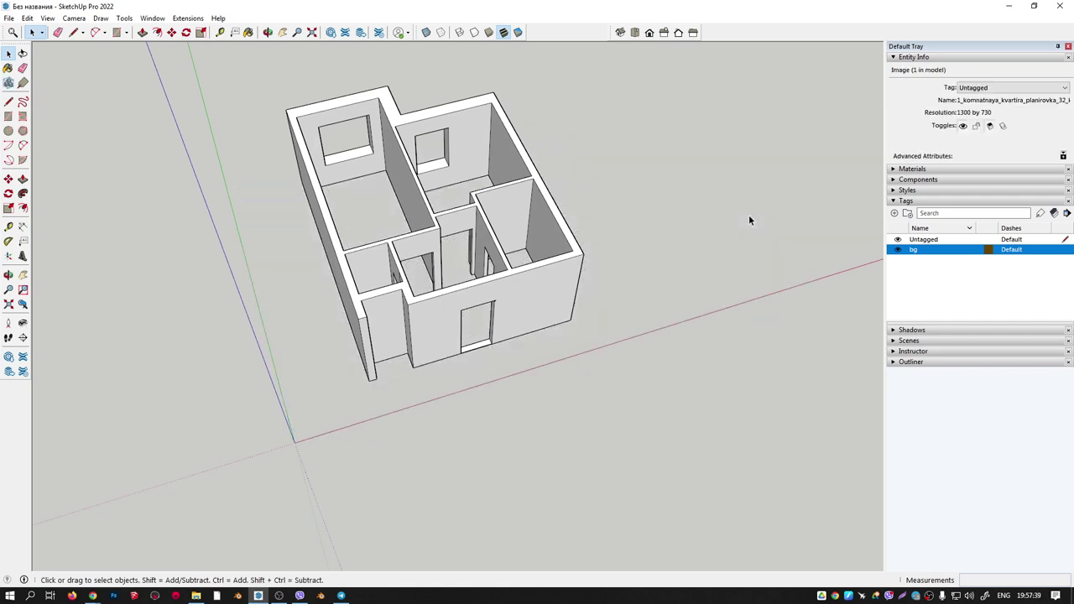
key(ctrl+z)
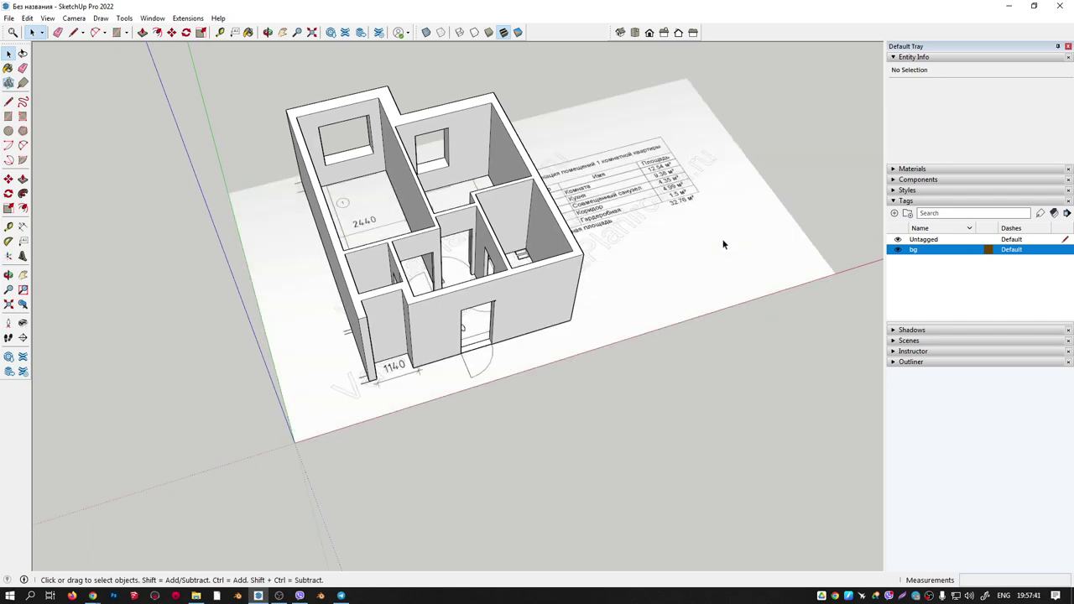
Assign the floor-plan image to the bg tag and toggle bg visibility off and on.
right_click(726, 192)
click(703, 135)
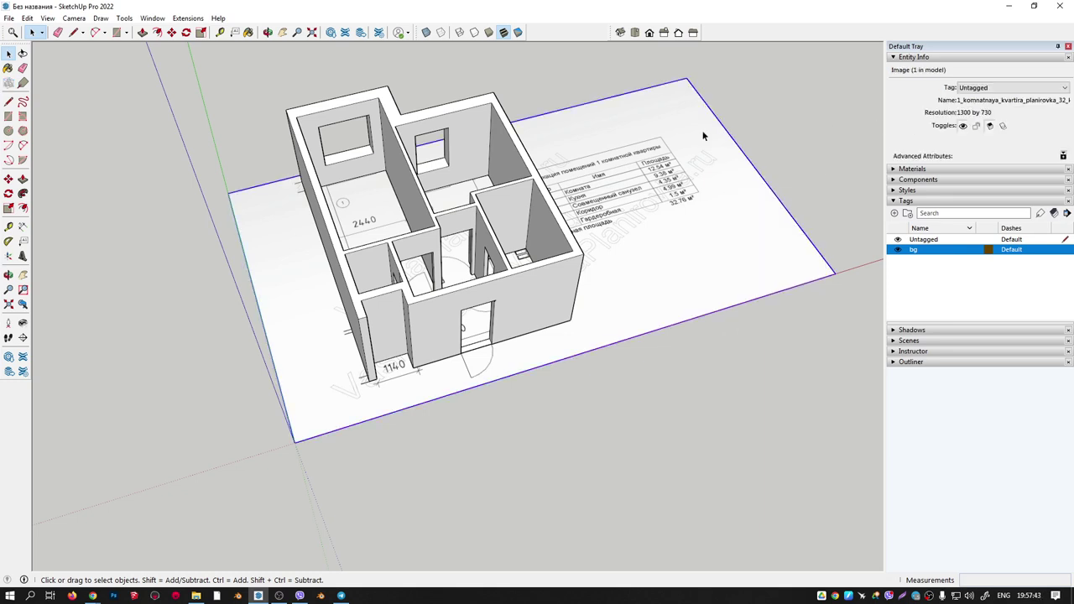
click(978, 87)
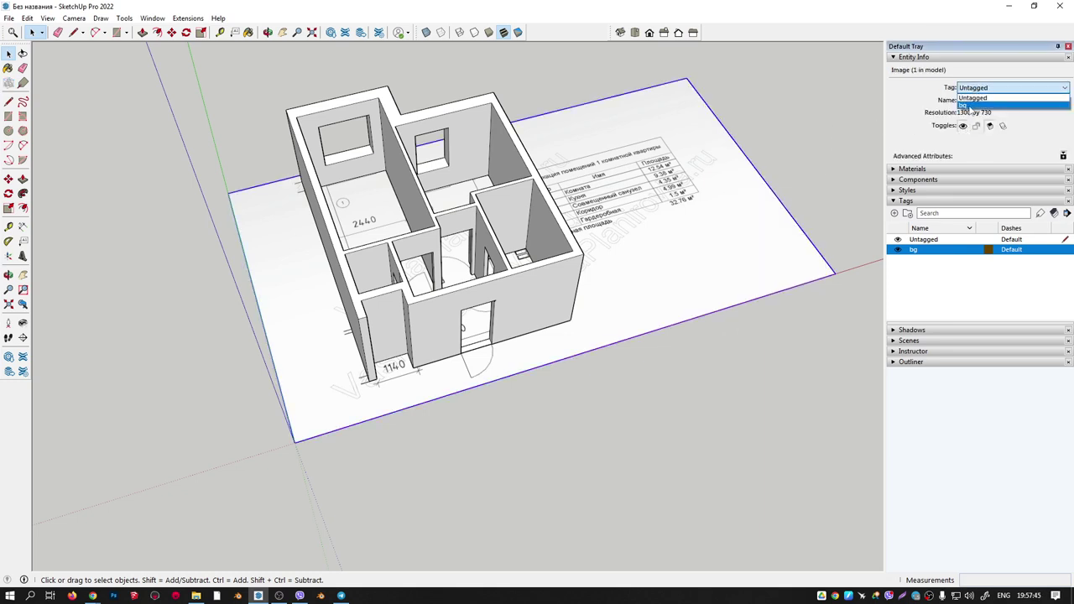
click(969, 108)
middle_drag(808, 215, 901, 270)
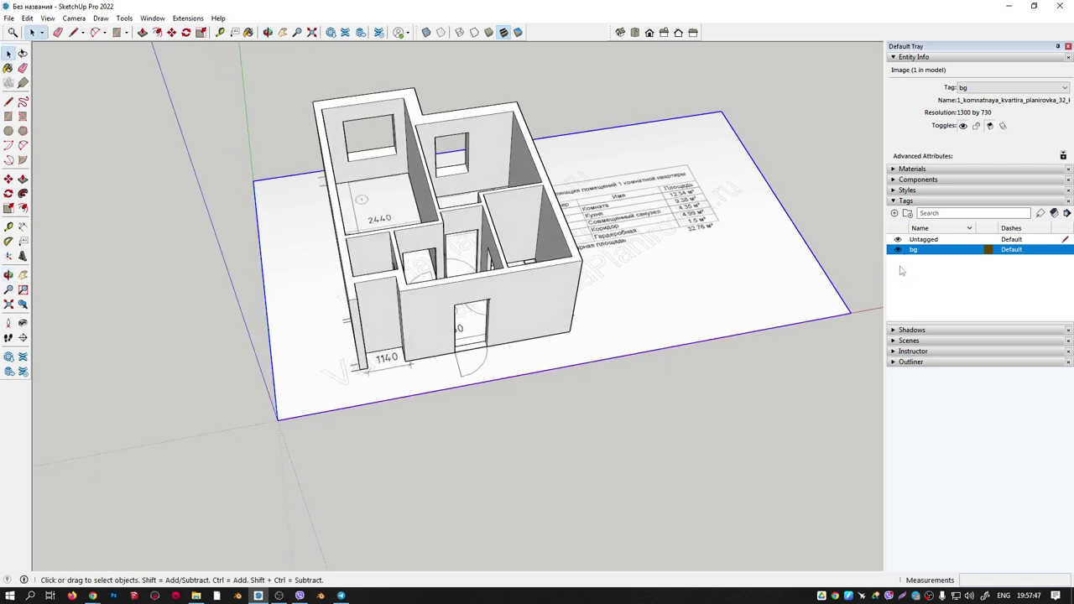
click(898, 250)
click(898, 250)
click(897, 250)
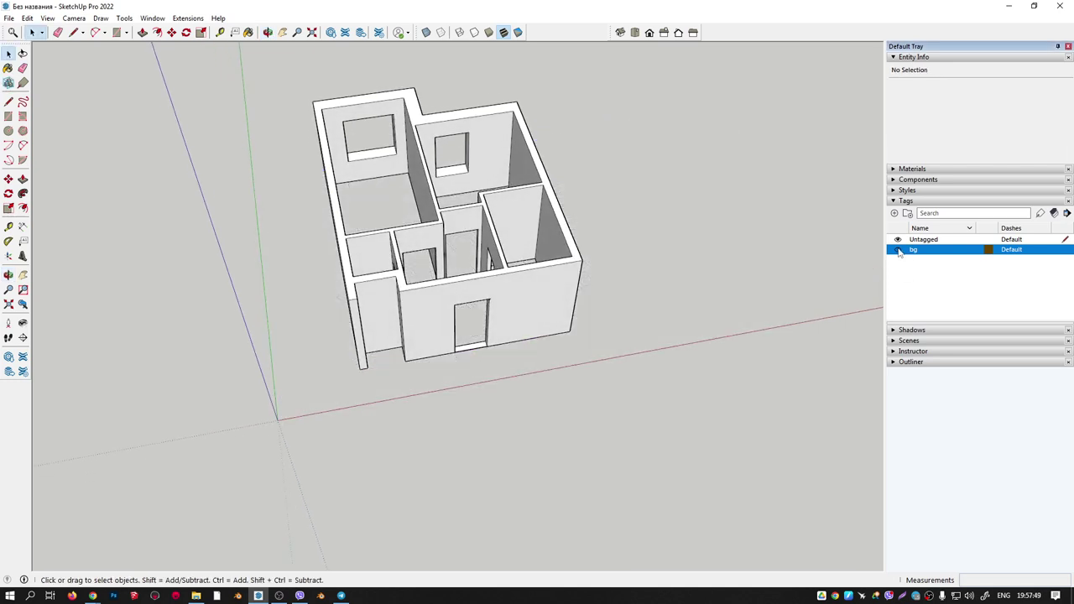
click(898, 250)
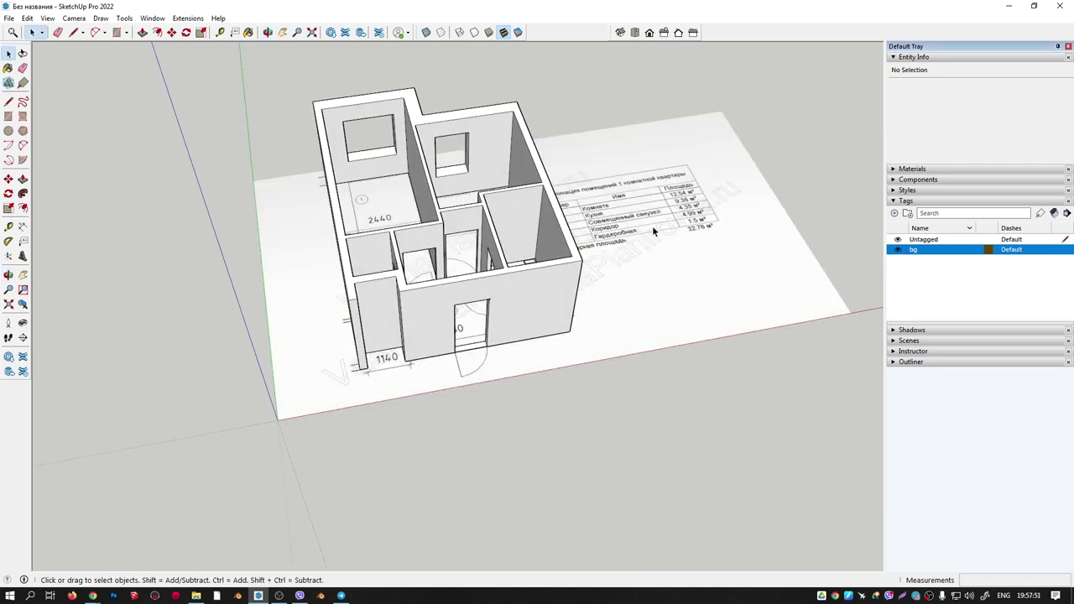
Enable the Tags toolbar and check the tags on the image and wall faces.
right_click(732, 35)
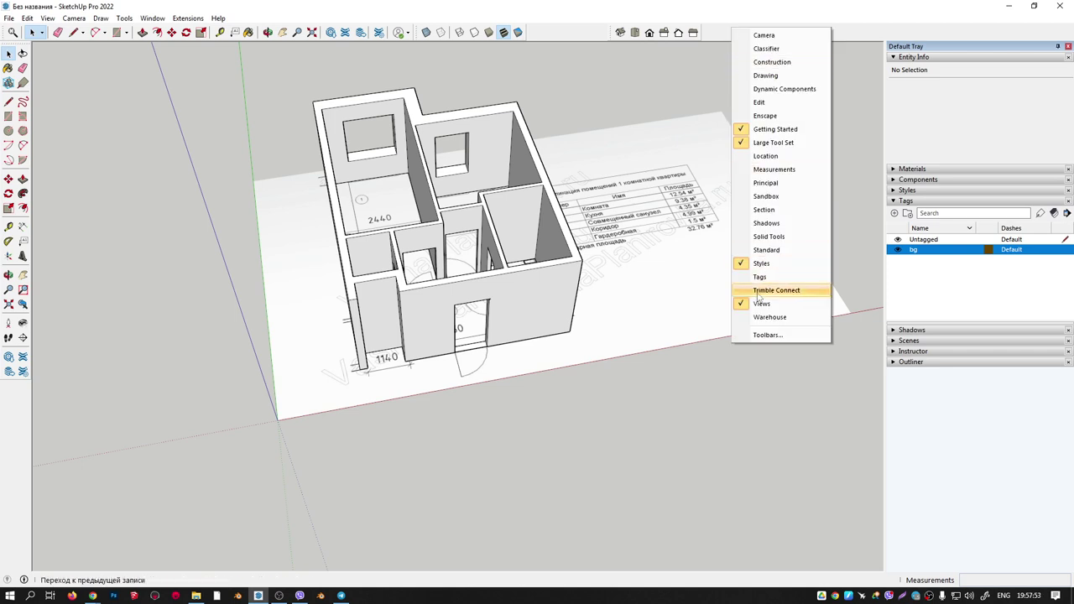
click(766, 279)
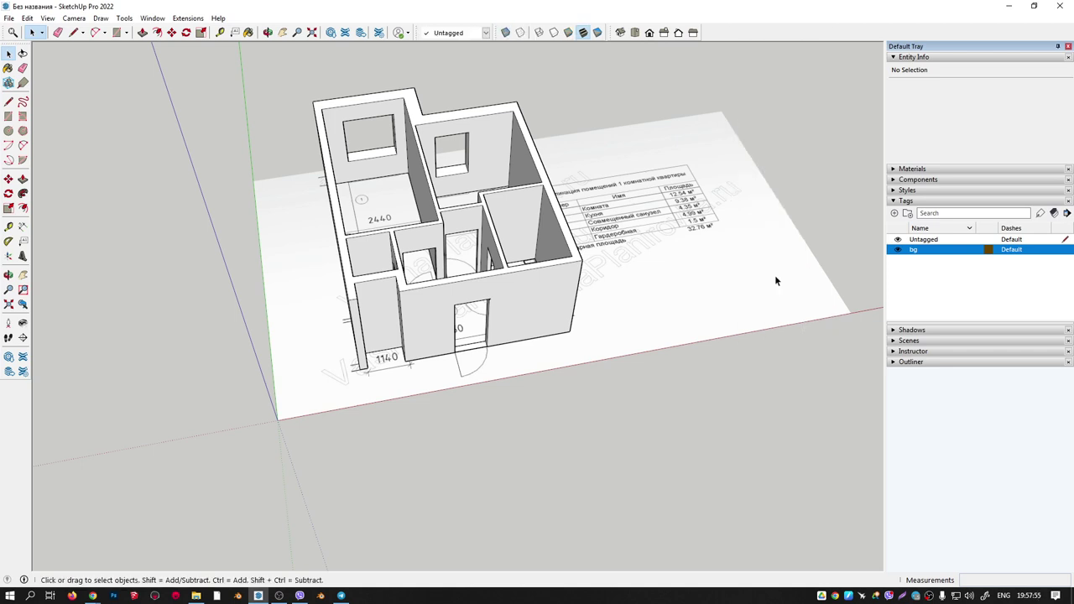
click(485, 33)
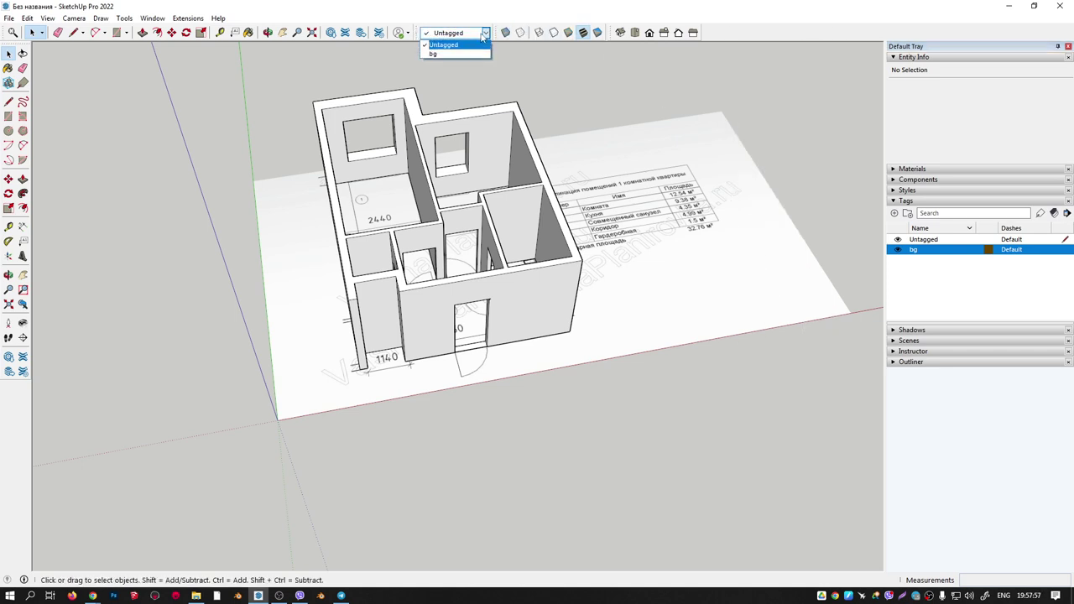
click(485, 34)
right_click(618, 191)
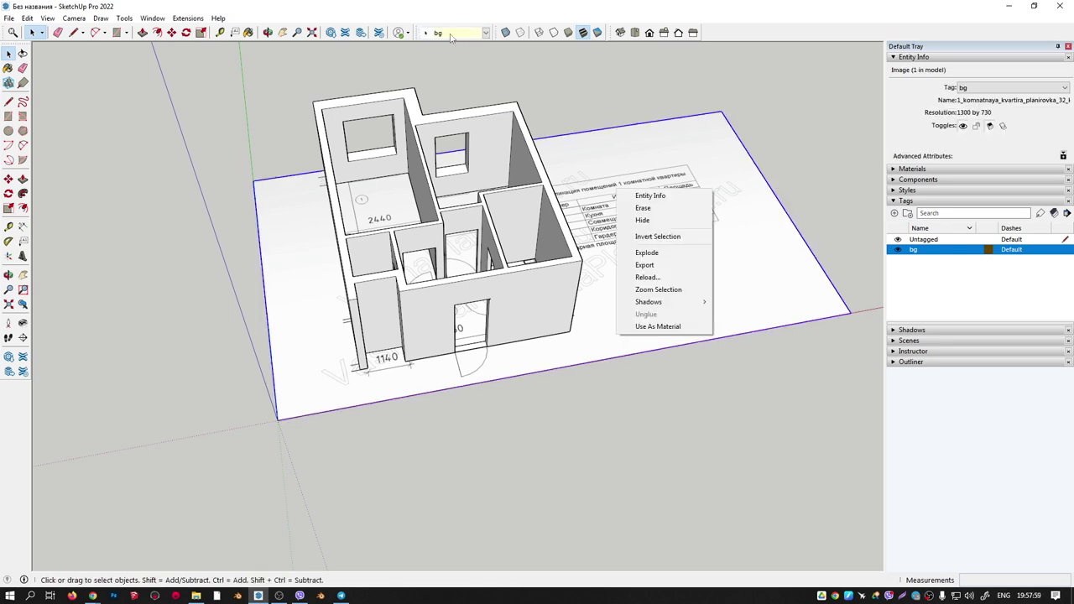
right_click(520, 159)
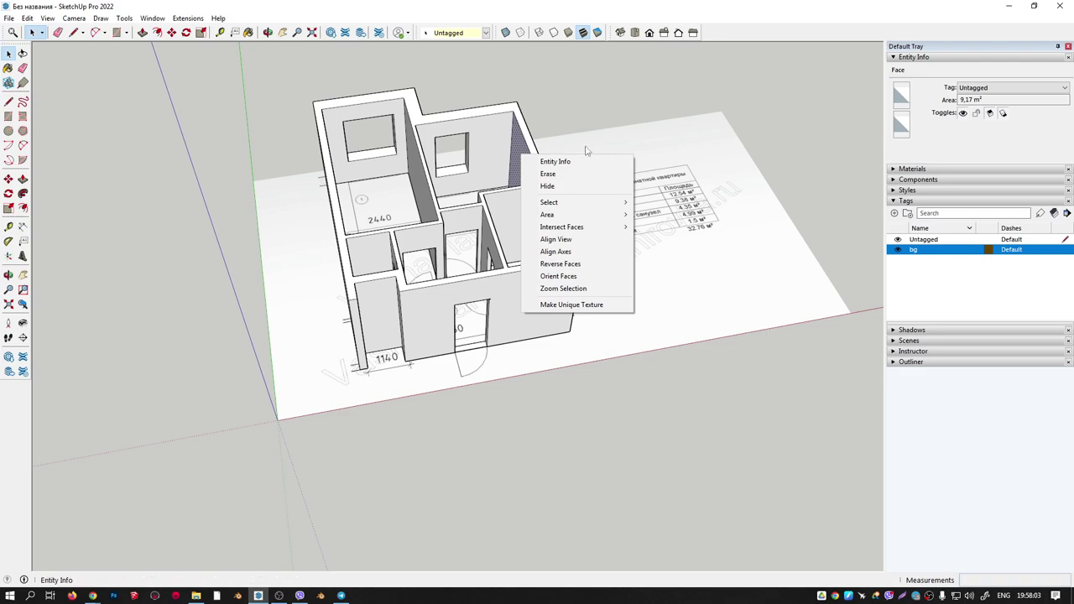
right_click(499, 91)
Select the long outer wall face and draw a small rectangle on it beside the window.
click(556, 133)
mouse_move(556, 133)
middle_down()
mouse_move(542, 173)
mouse_move(772, 197)
mouse_move(416, 159)
mouse_move(527, 173)
middle_up()
scroll(542, 176, up, 3)
scroll(589, 205, down, 5)
mouse_move(589, 205)
middle_down()
mouse_move(444, 229)
mouse_move(439, 168)
mouse_move(461, 178)
mouse_move(446, 177)
middle_up()
scroll(439, 168, up, 5)
scroll(460, 177, down, 8)
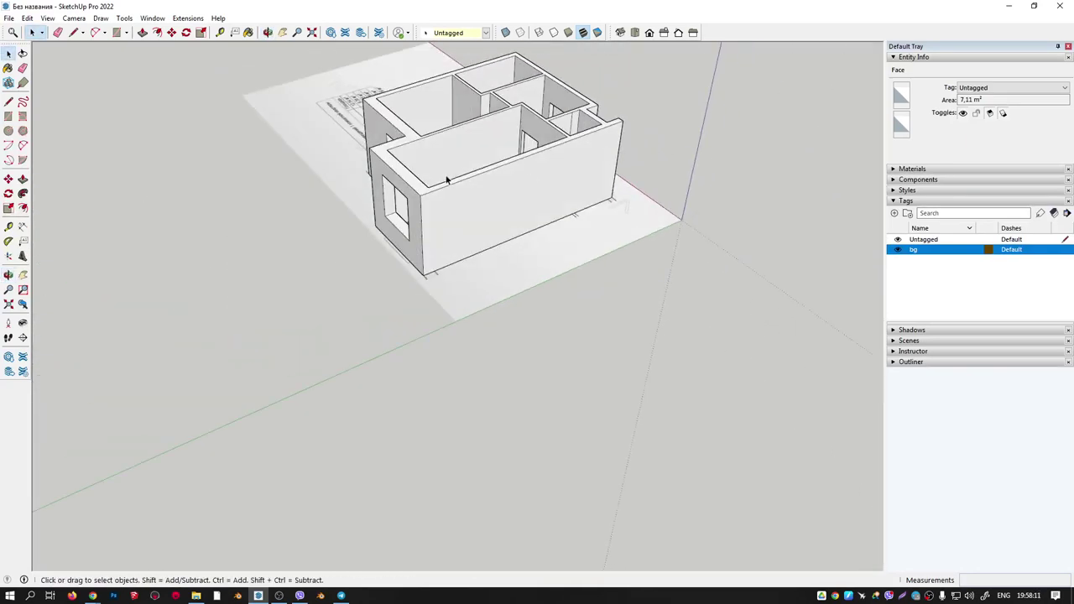
scroll(445, 177, up, 5)
click(463, 198)
scroll(429, 262, up, 3)
key(r)
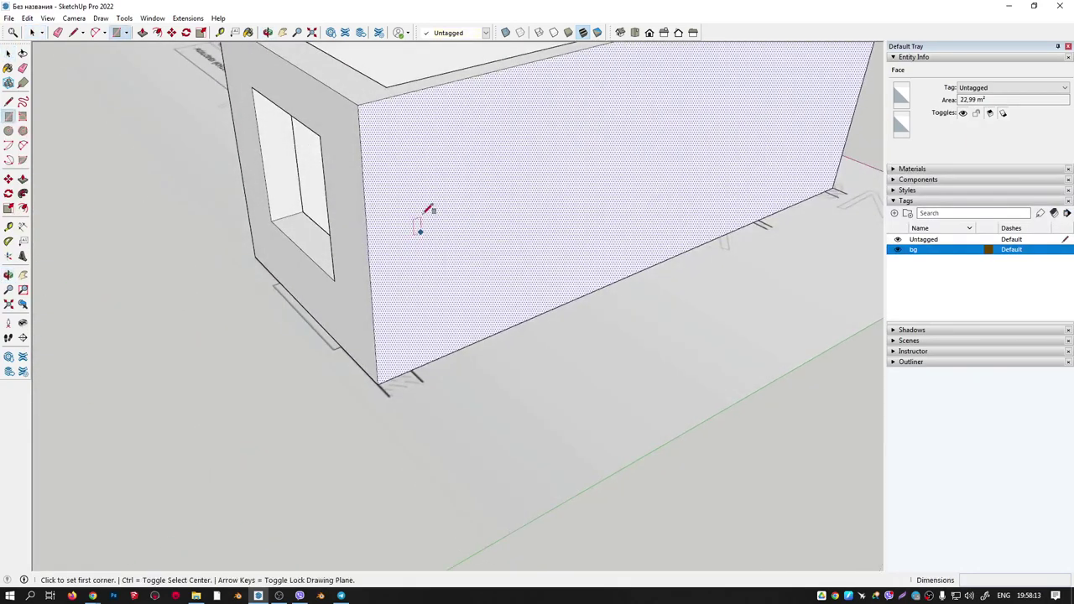
click(419, 174)
click(467, 250)
Push/pull the rectangle outward 460 mm into a small block.
key(p)
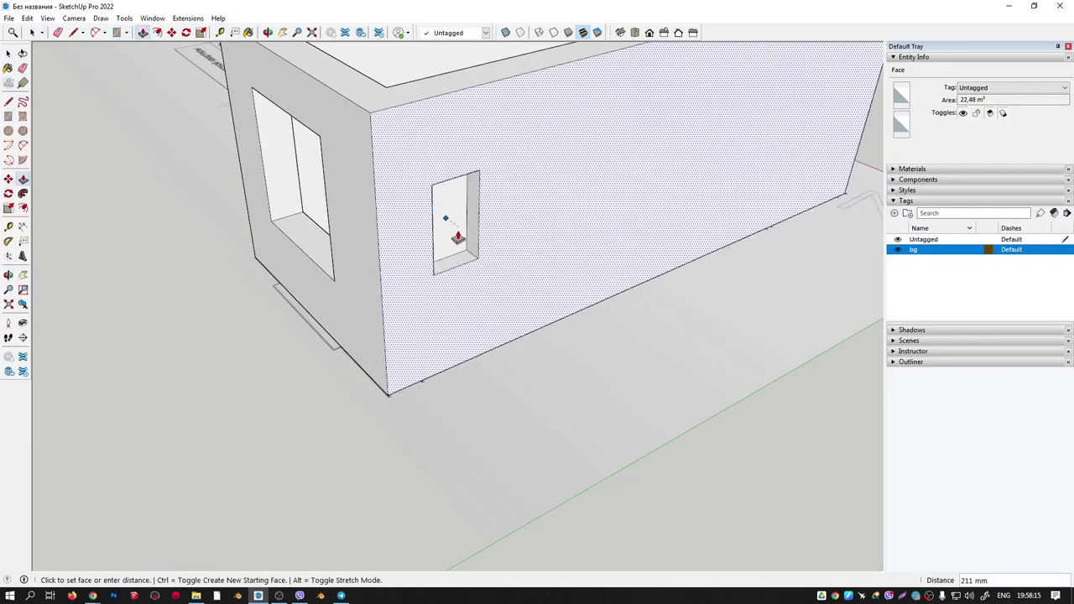
click(448, 232)
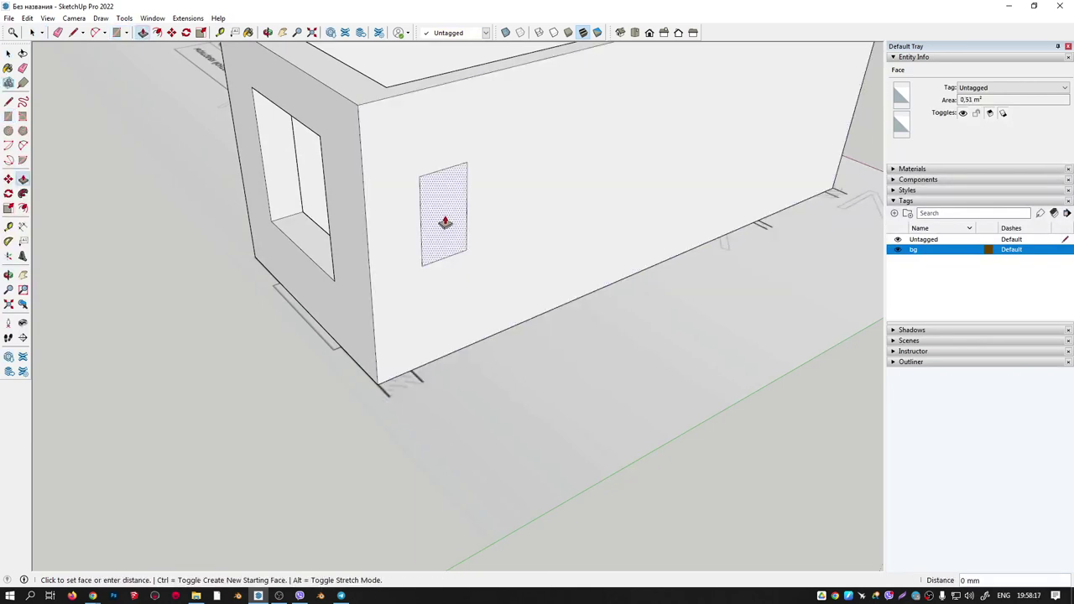
click(469, 247)
mouse_move(470, 246)
middle_down()
mouse_move(429, 204)
mouse_move(549, 283)
middle_up()
scroll(496, 199, down, 3)
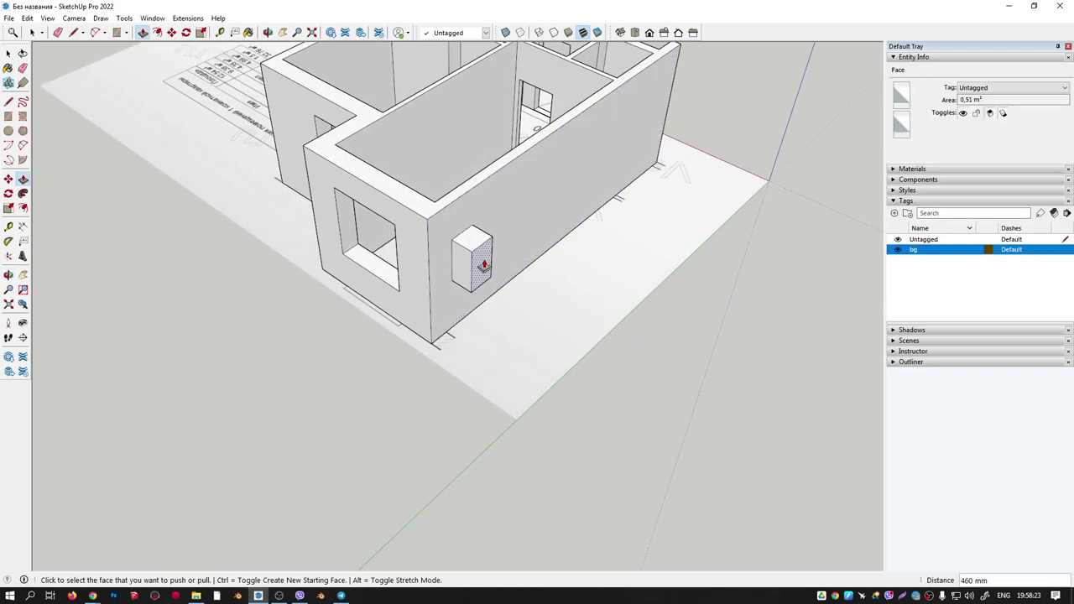
Select the block's side face, then its edges, then all connected wall geometry.
key(space)
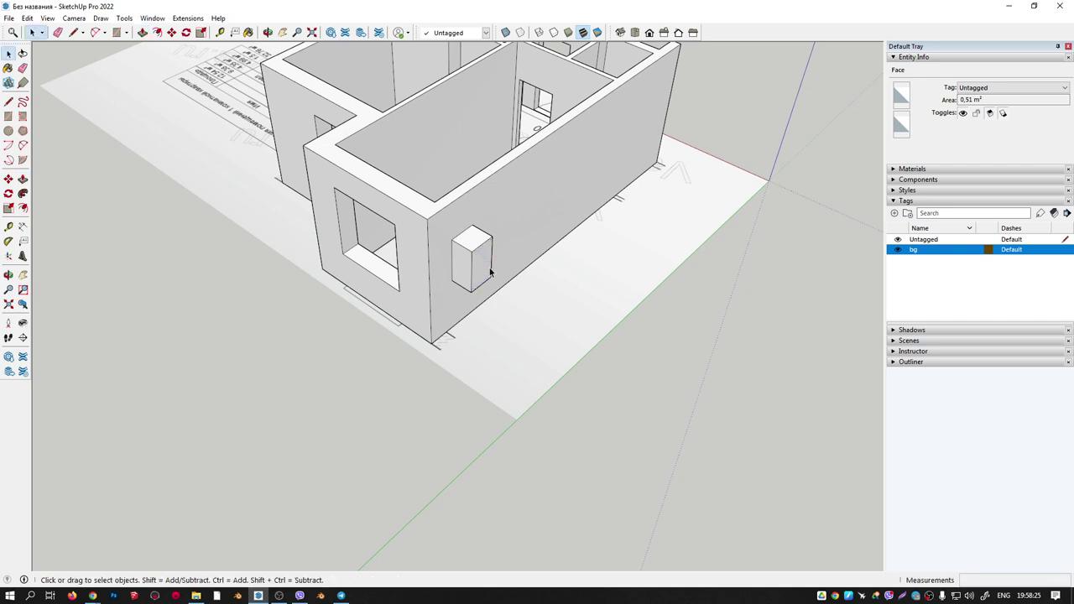
click(485, 270)
scroll(484, 247, up, 3)
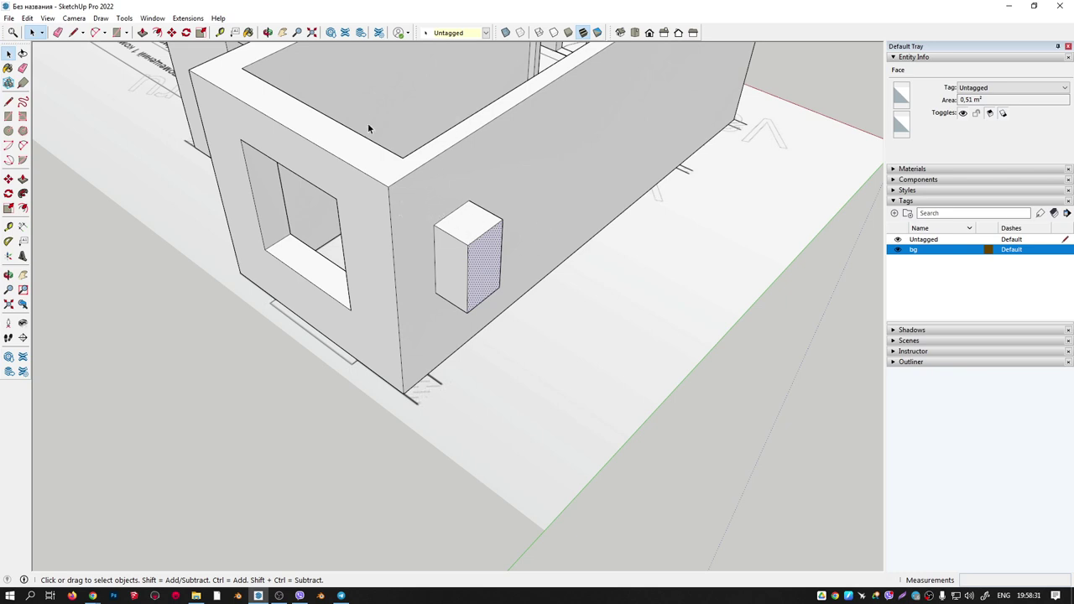
double_click(489, 261)
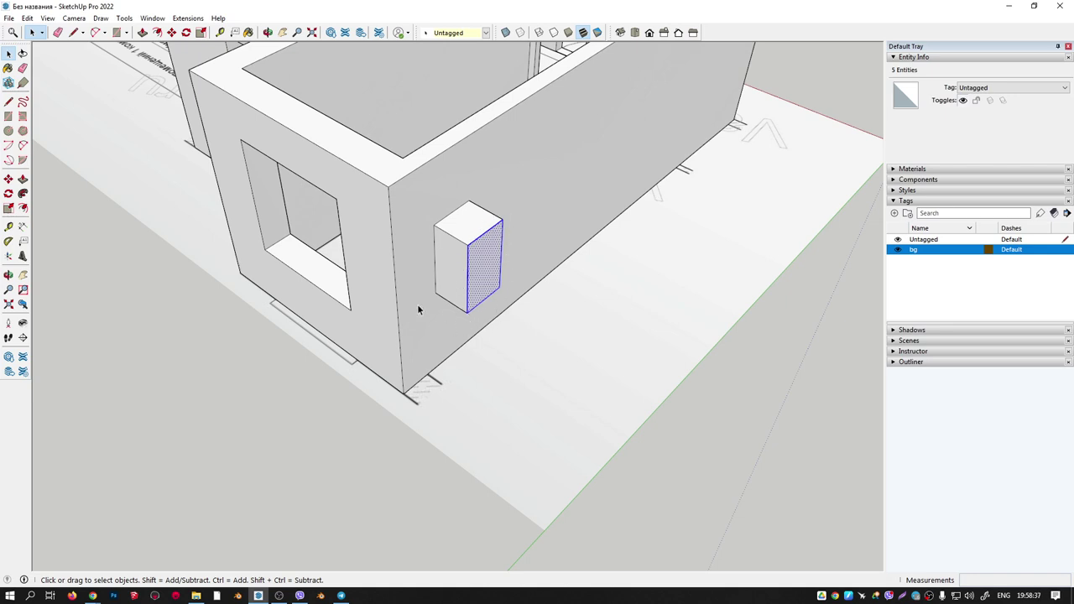
triple_click(482, 272)
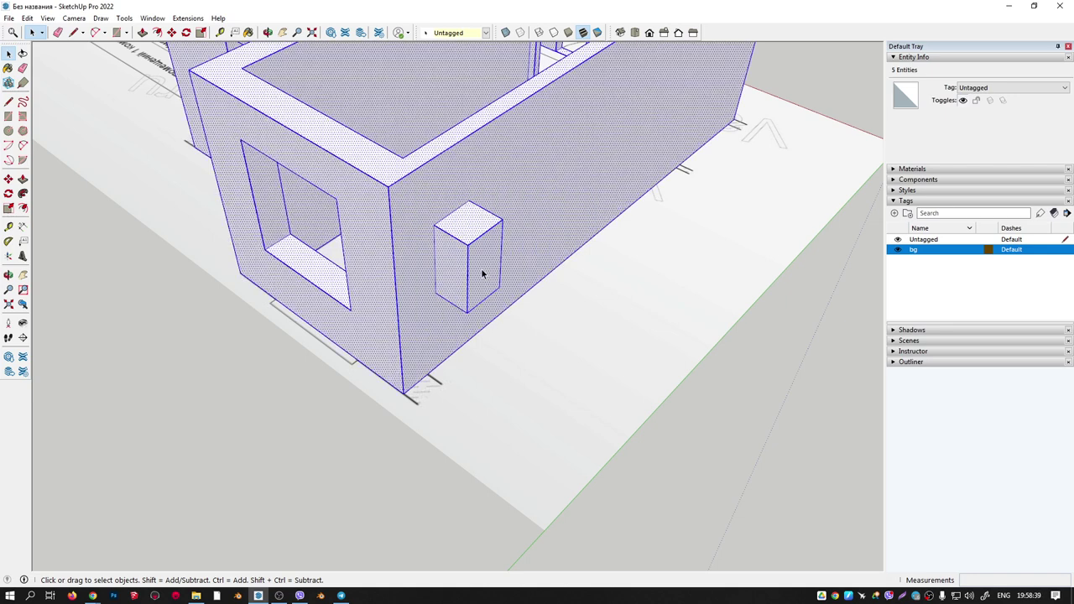
scroll(520, 285, down, 3)
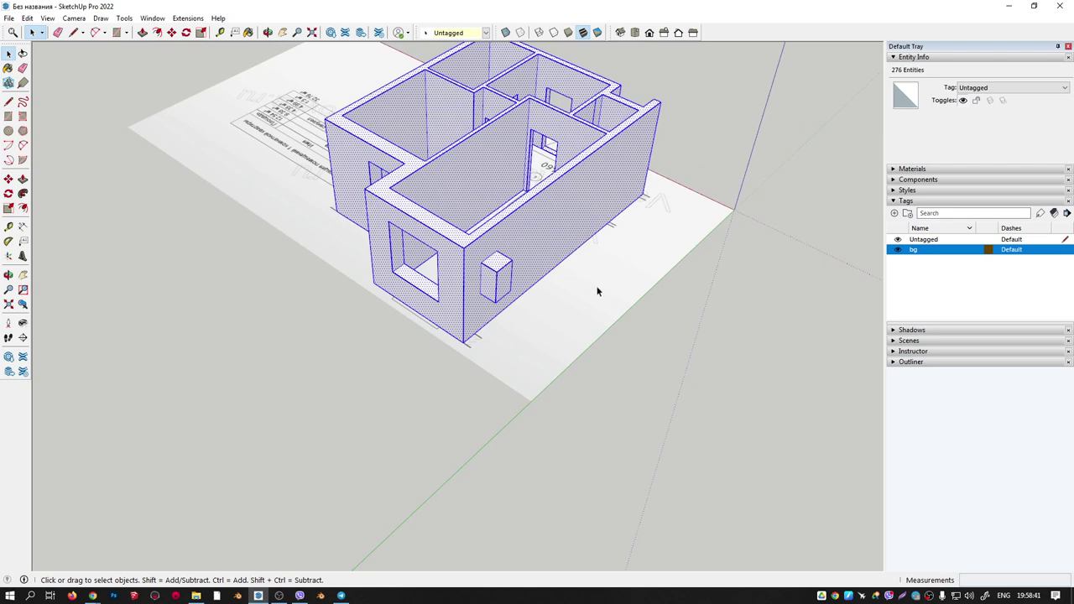
scroll(588, 286, up, 4)
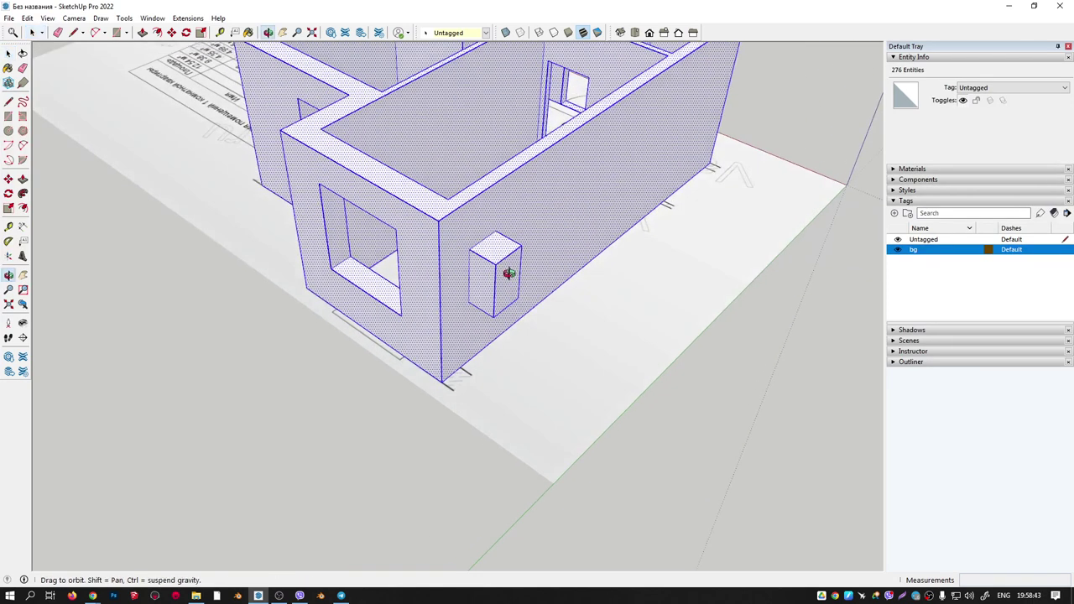
middle_drag(503, 271, 515, 248)
right_click(490, 244)
Push the block's front face back flush with the wall, undoing an accidental wall extrusion.
click(493, 266)
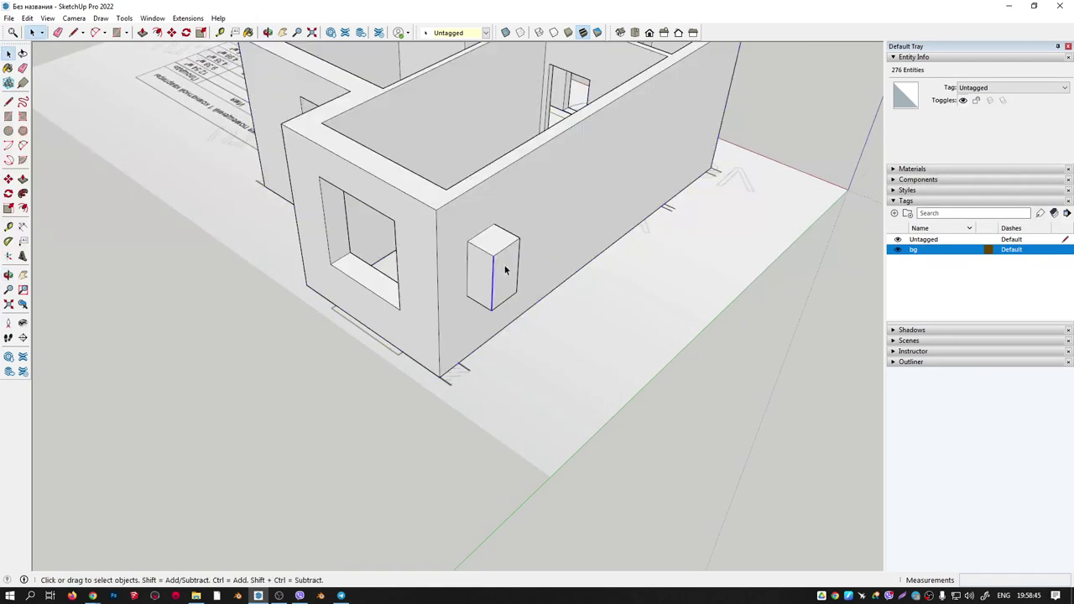
click(506, 270)
key(p)
click(507, 263)
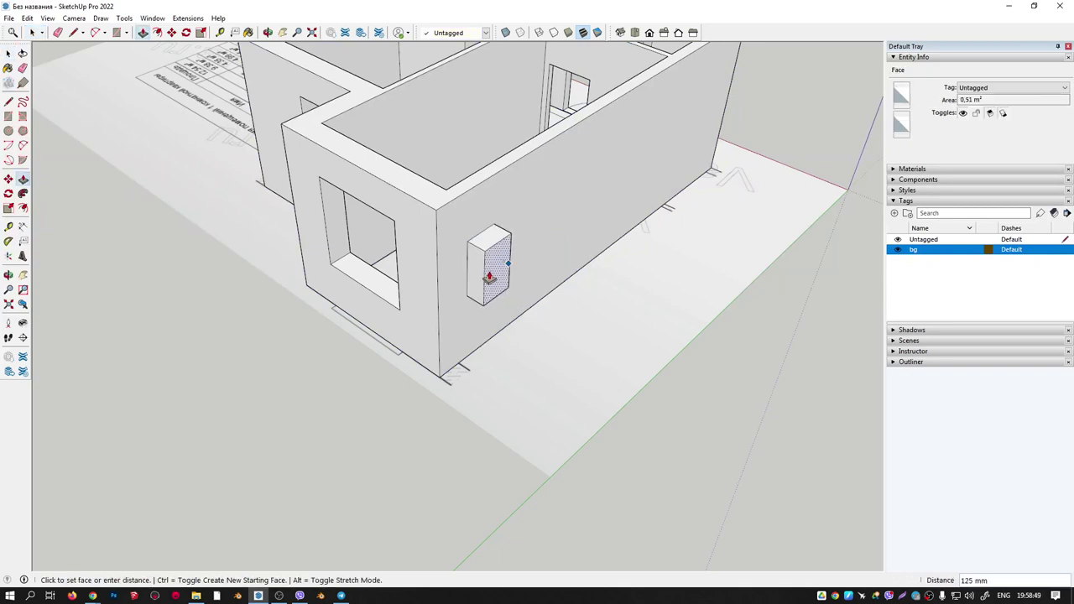
click(469, 250)
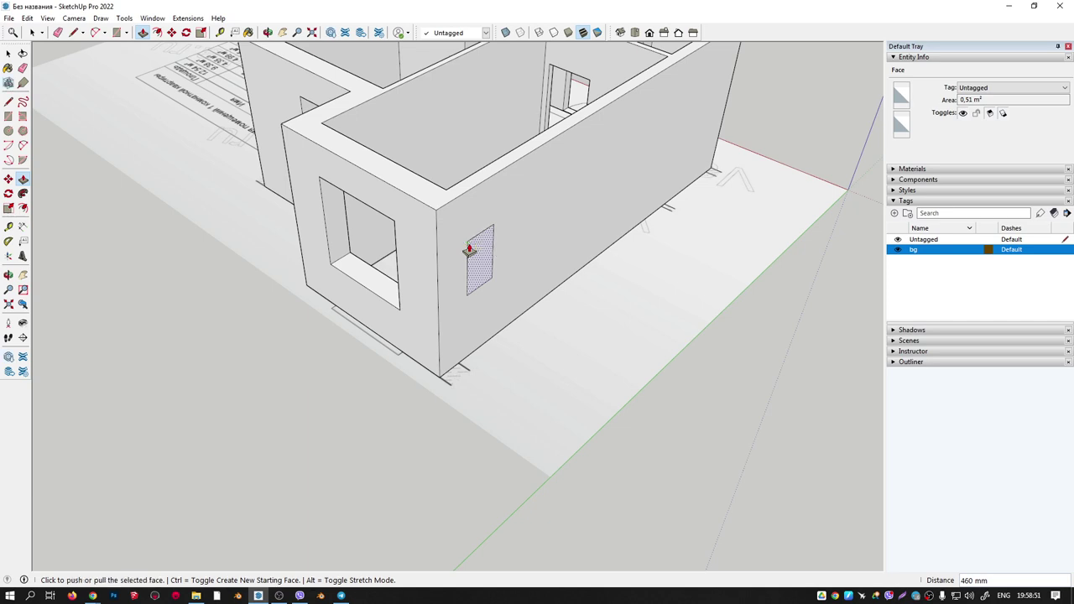
scroll(508, 267, up, 2)
right_click(508, 263)
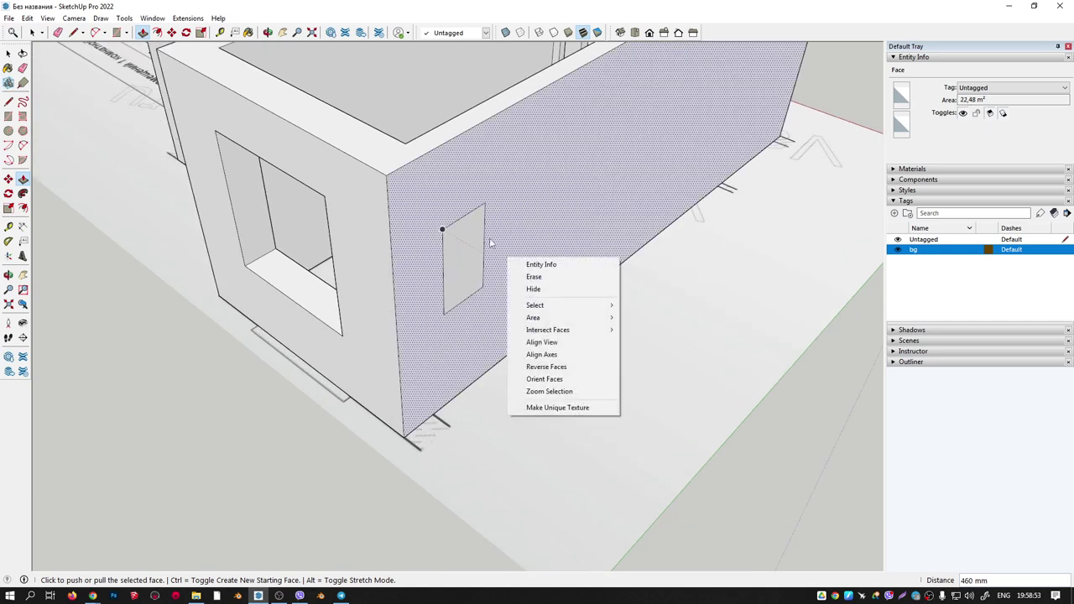
click(494, 241)
key(ctrl+z)
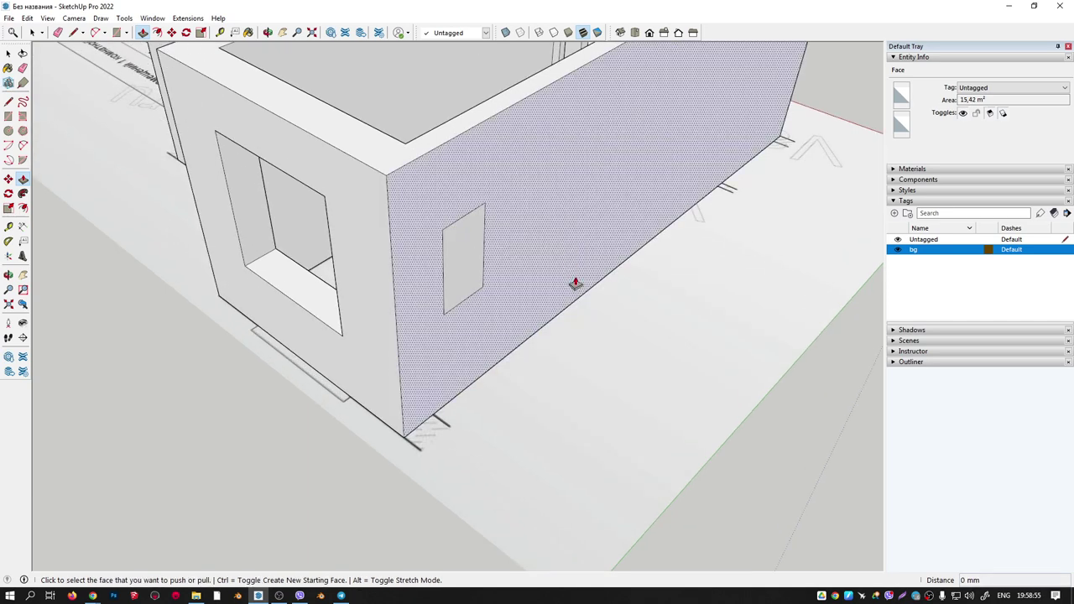
key(space)
Erase the rectangle's outline edges from the outer wall.
key(e)
drag(481, 223, 475, 204)
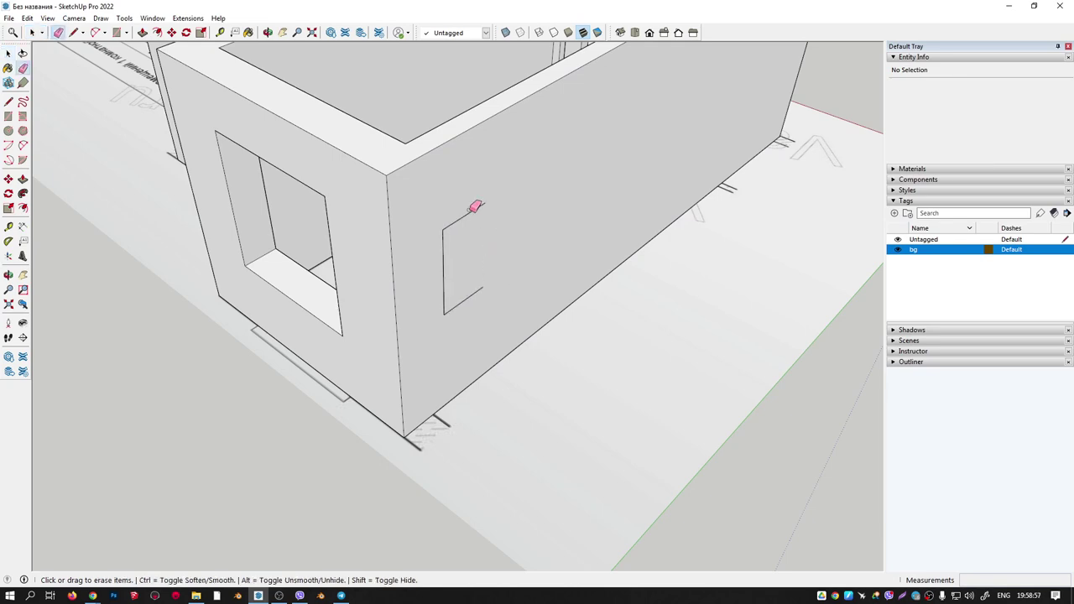
click(446, 270)
click(467, 299)
mouse_move(532, 311)
middle_down()
mouse_move(429, 247)
mouse_move(580, 249)
mouse_move(491, 204)
middle_up()
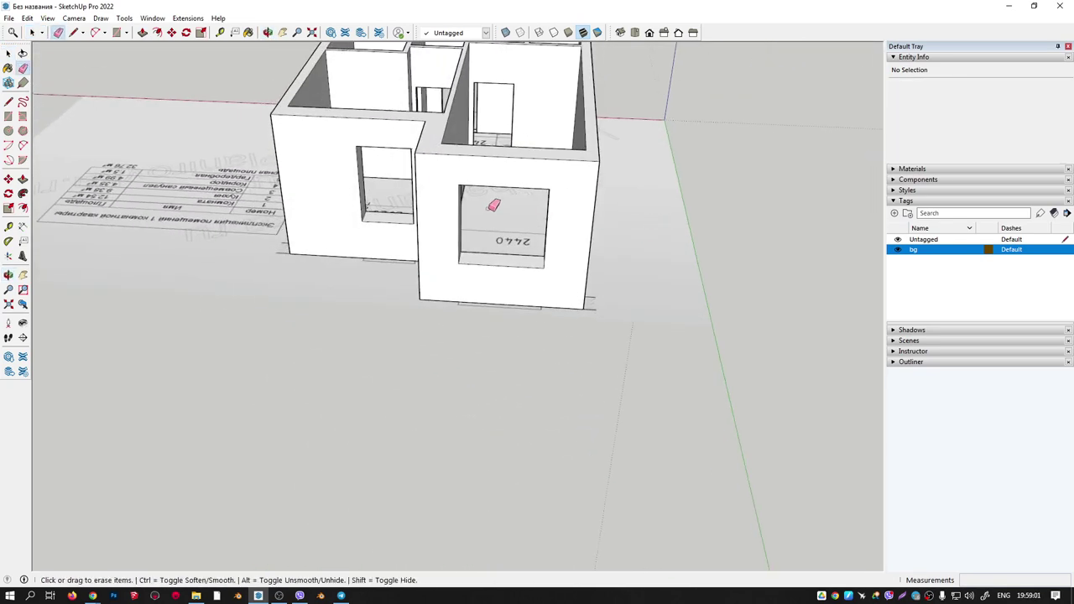
Push/pull the window jamb to fill the right wall's opening, undo it, then face the long side wall.
scroll(492, 204, up, 3)
middle_drag(636, 204, 653, 285)
scroll(653, 284, up, 2)
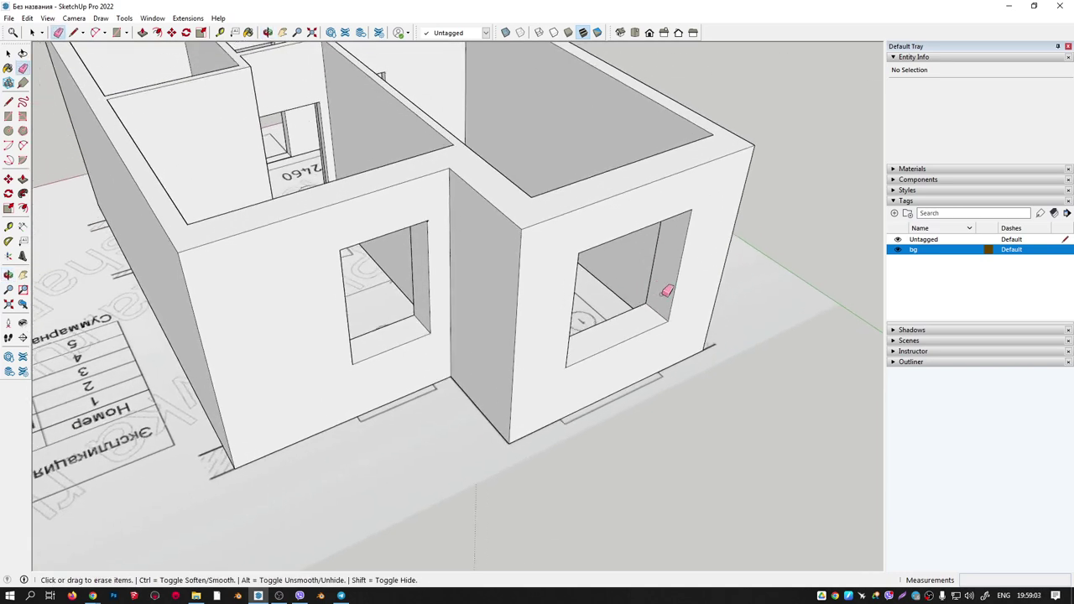
key(p)
click(665, 277)
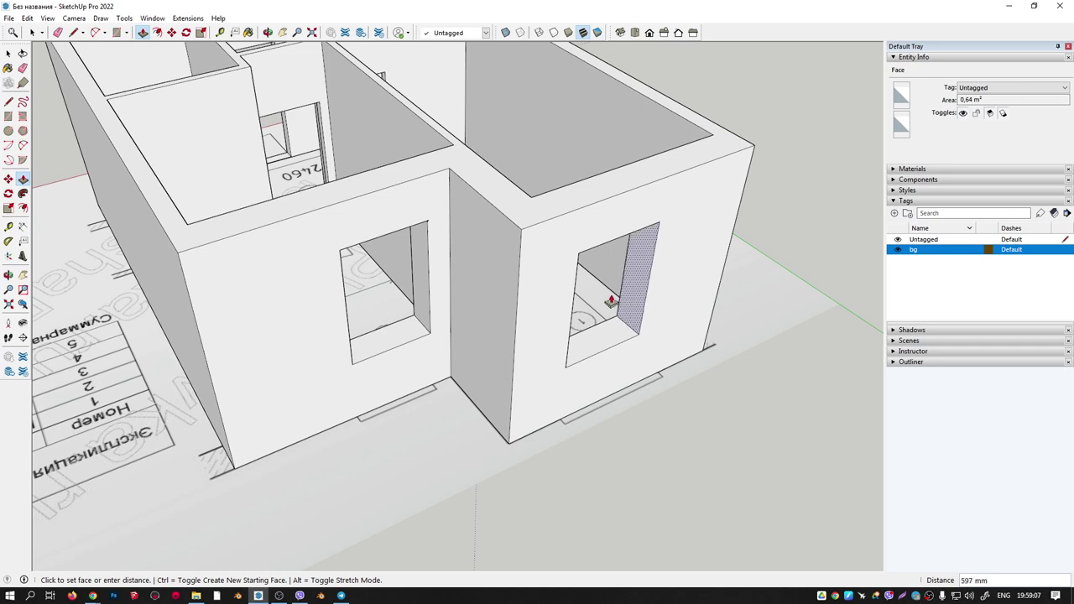
click(677, 285)
mouse_move(676, 287)
middle_down()
mouse_move(599, 257)
mouse_move(630, 299)
middle_up()
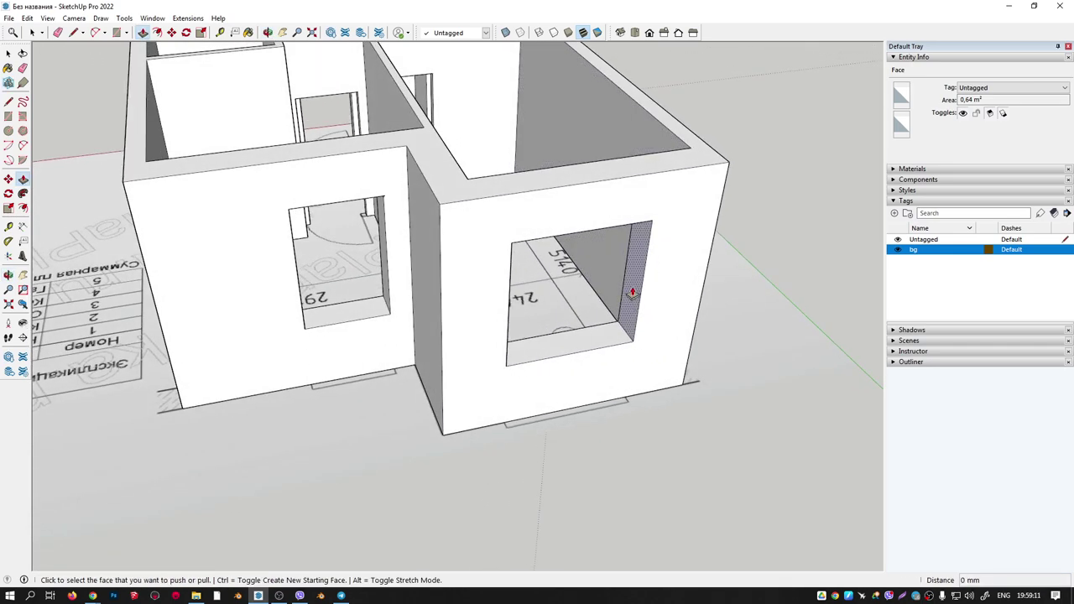
click(636, 295)
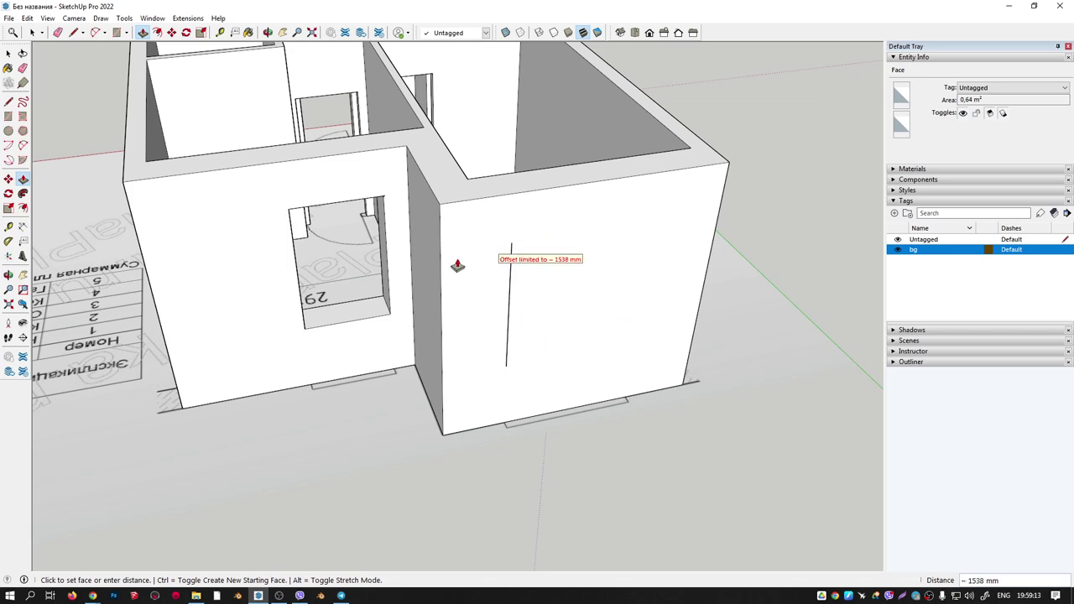
click(442, 264)
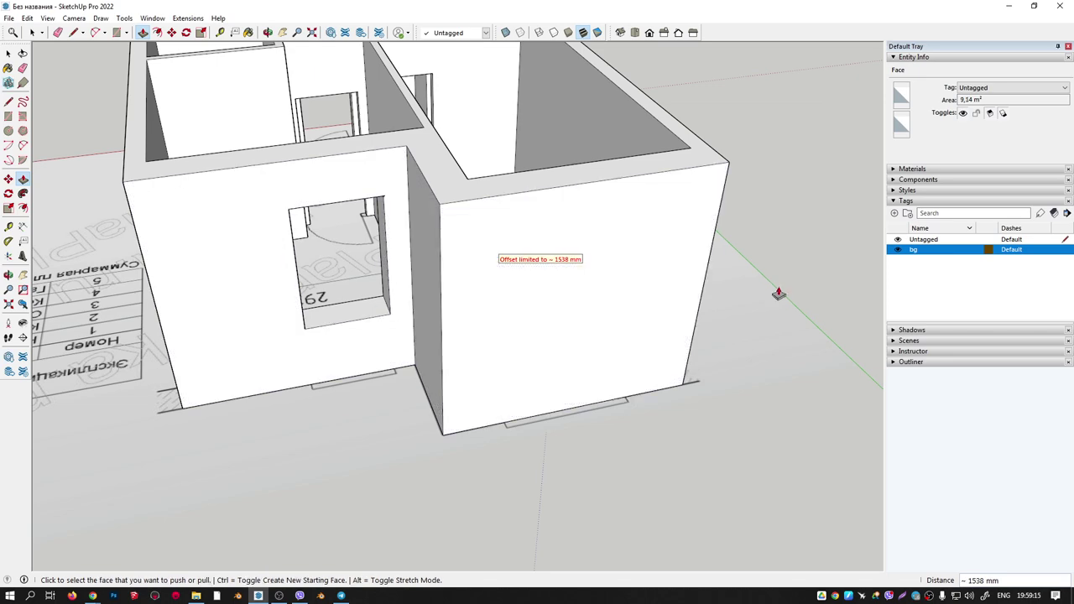
key(ctrl+z)
mouse_move(755, 282)
middle_down()
mouse_move(277, 217)
mouse_move(446, 307)
middle_up()
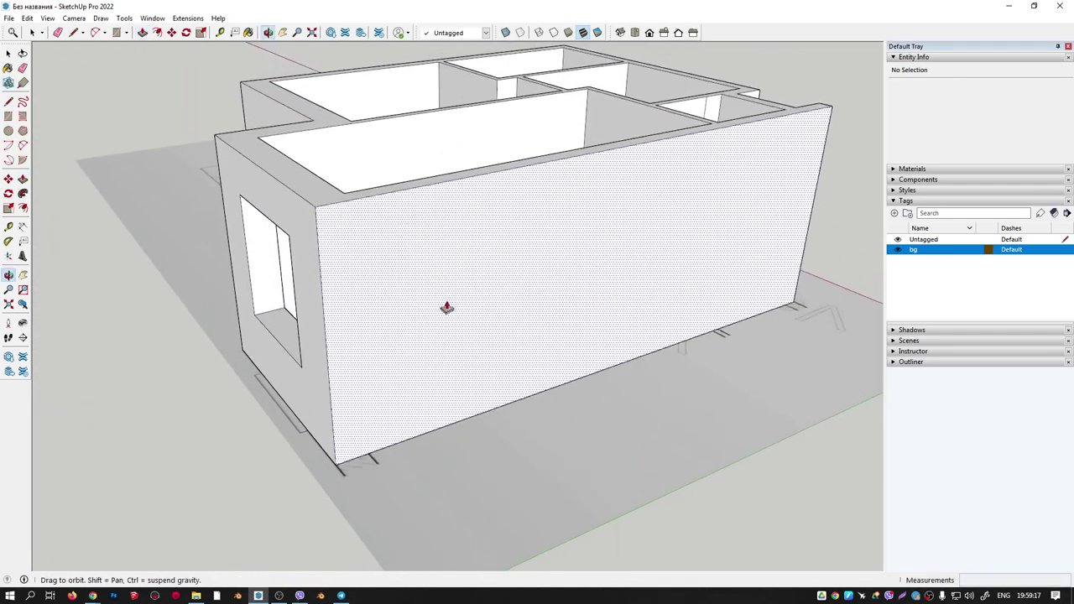
key(r)
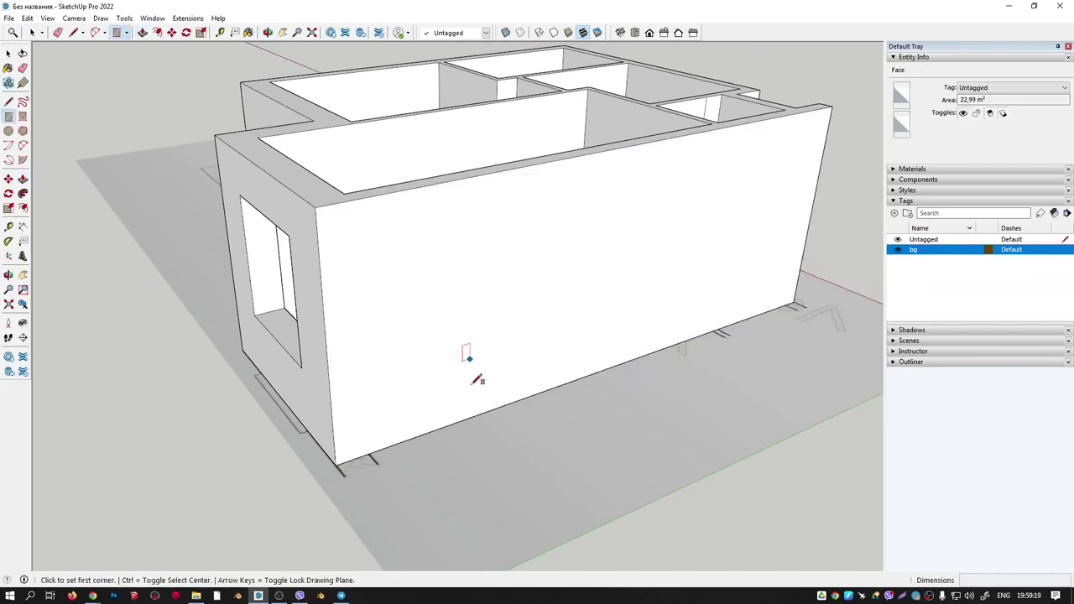
click(447, 425)
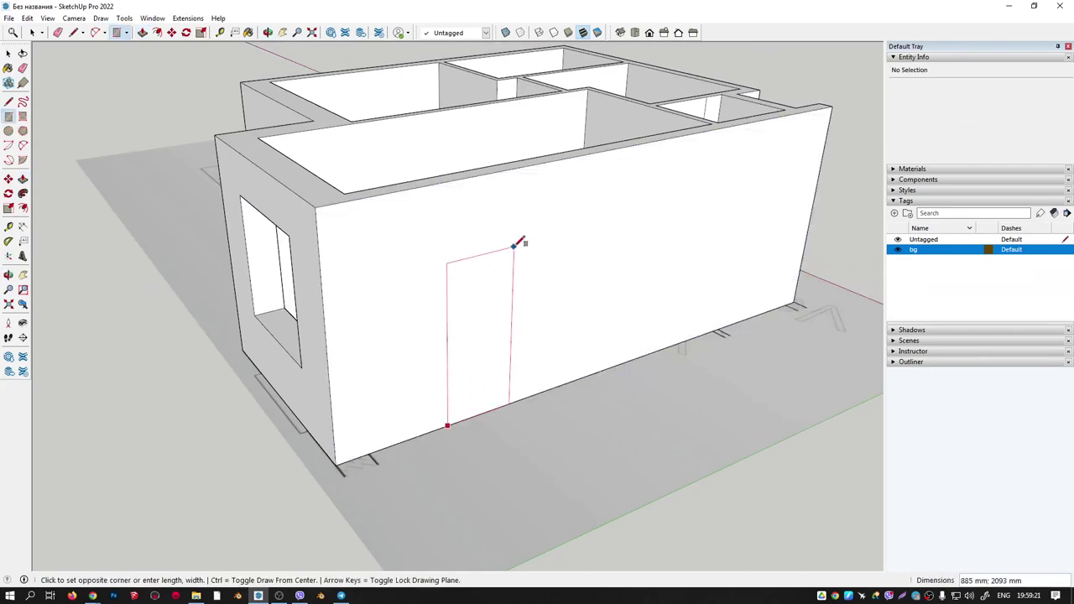
click(513, 251)
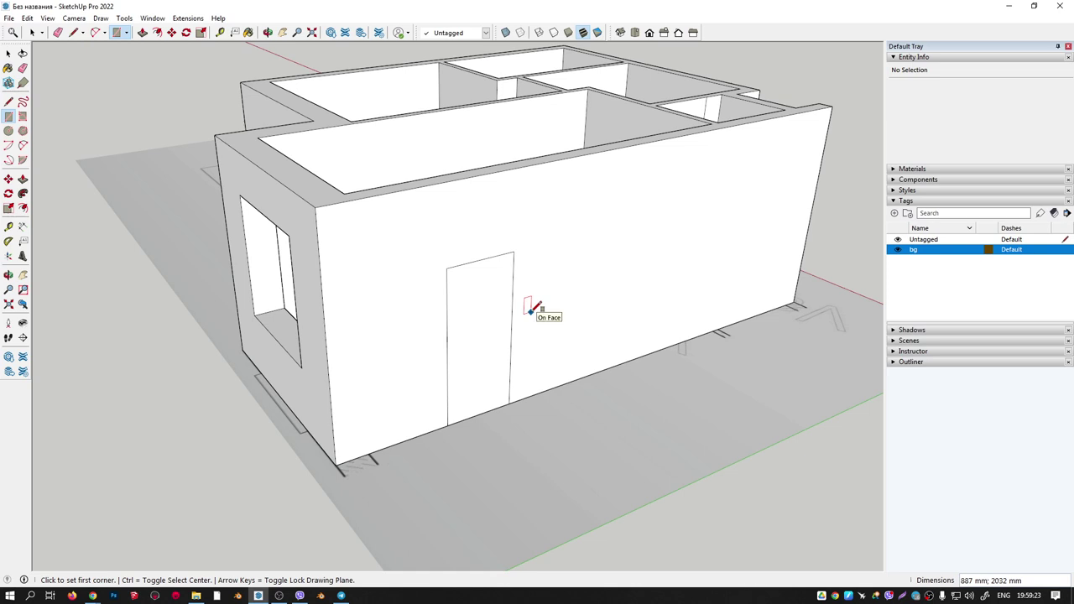
key(p)
click(491, 338)
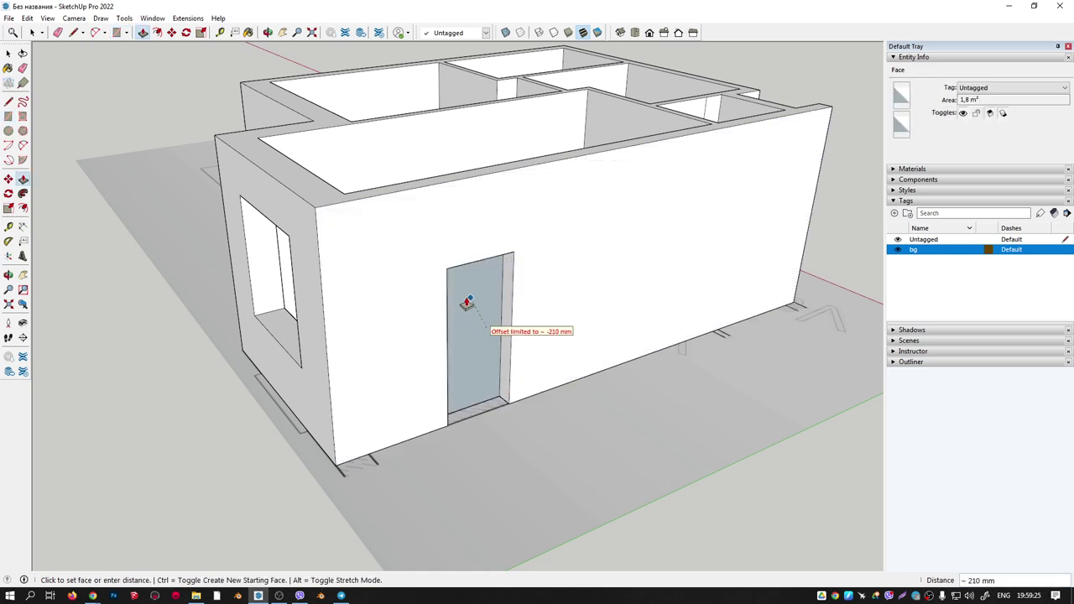
click(493, 389)
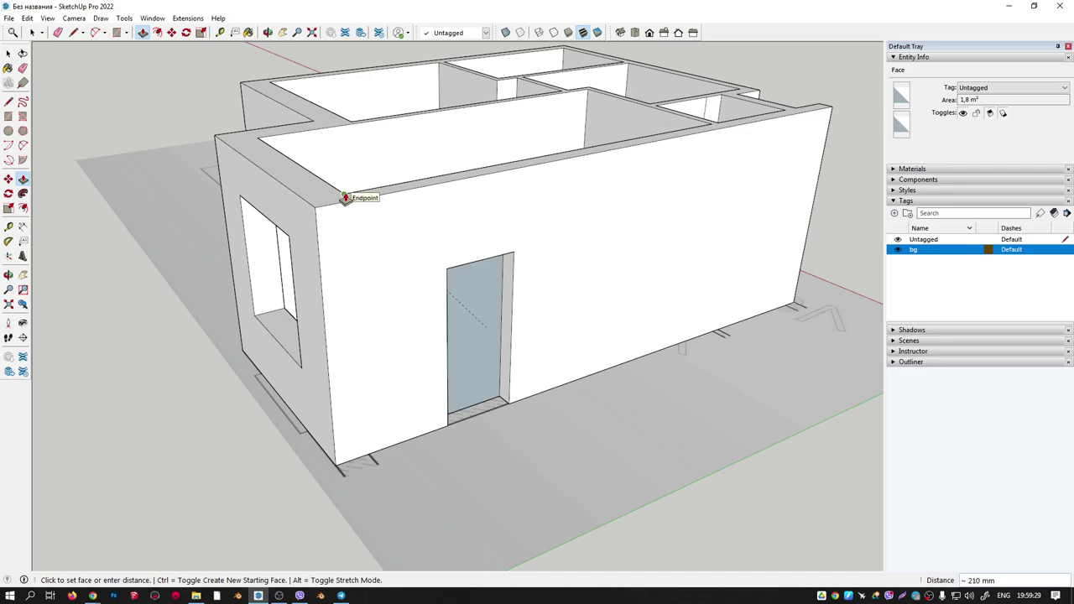
click(345, 198)
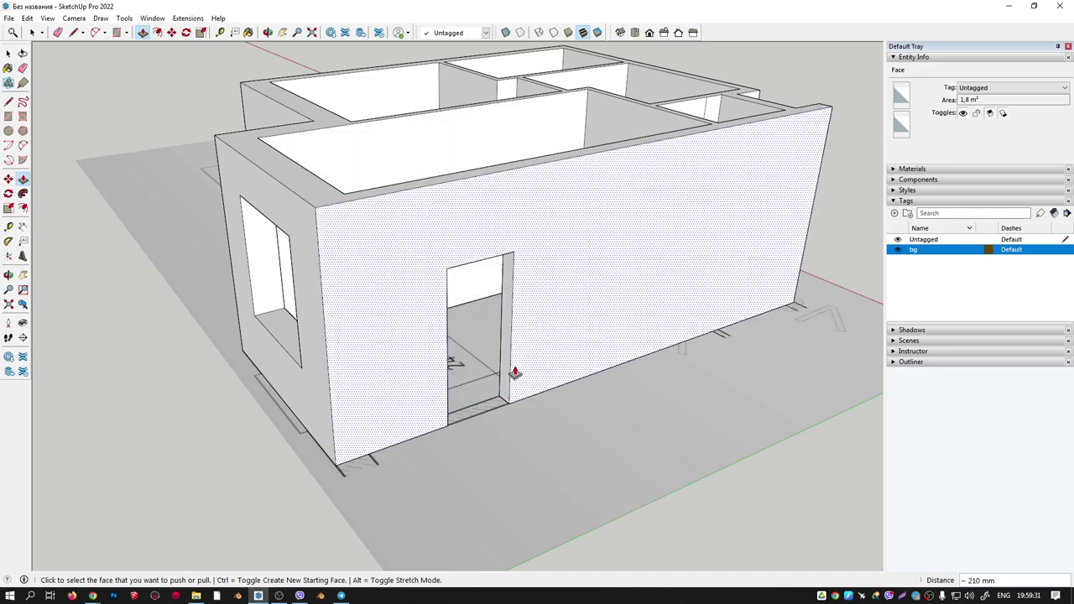
key(ctrl+z)
key(ctrl+z)
key(ctrl+z)
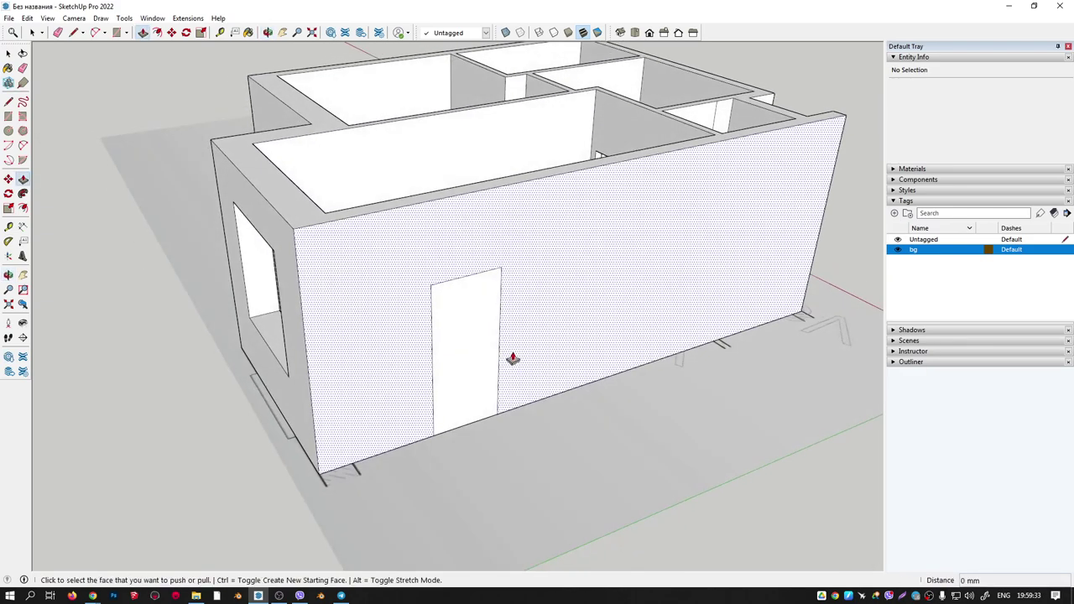
key(ctrl+z)
Draw the door edges with Line: 2100 mm up from the wall base, then 900 mm across.
key(l)
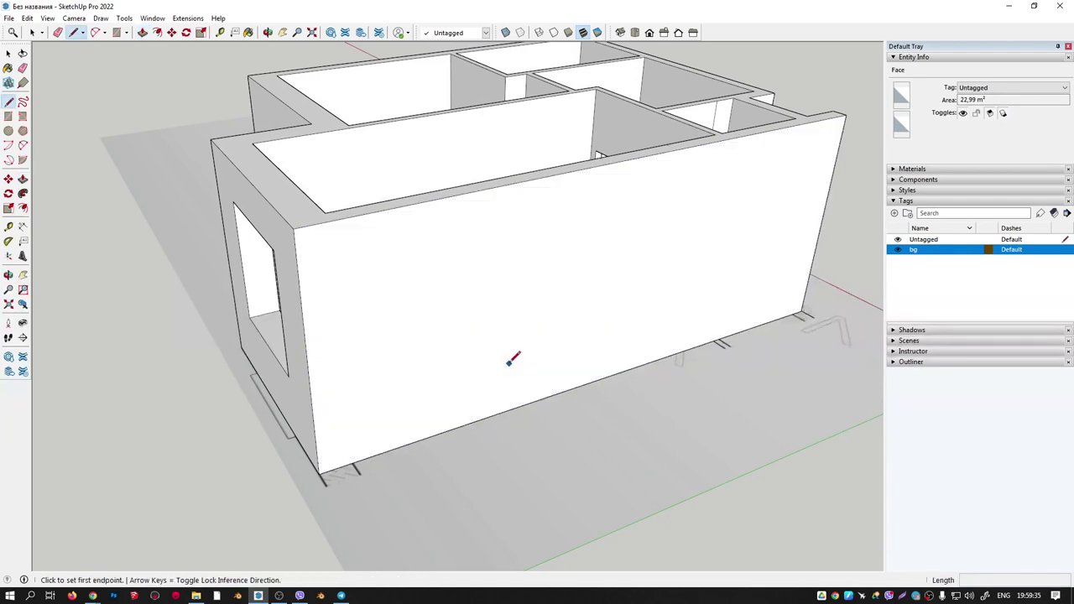
click(455, 427)
text(2100)
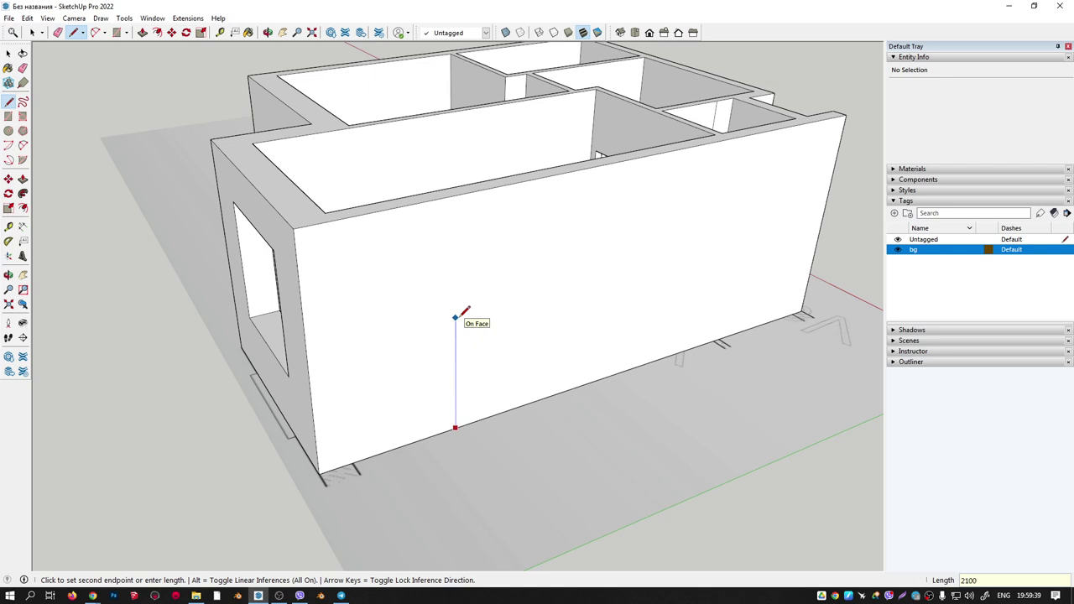
key(Return)
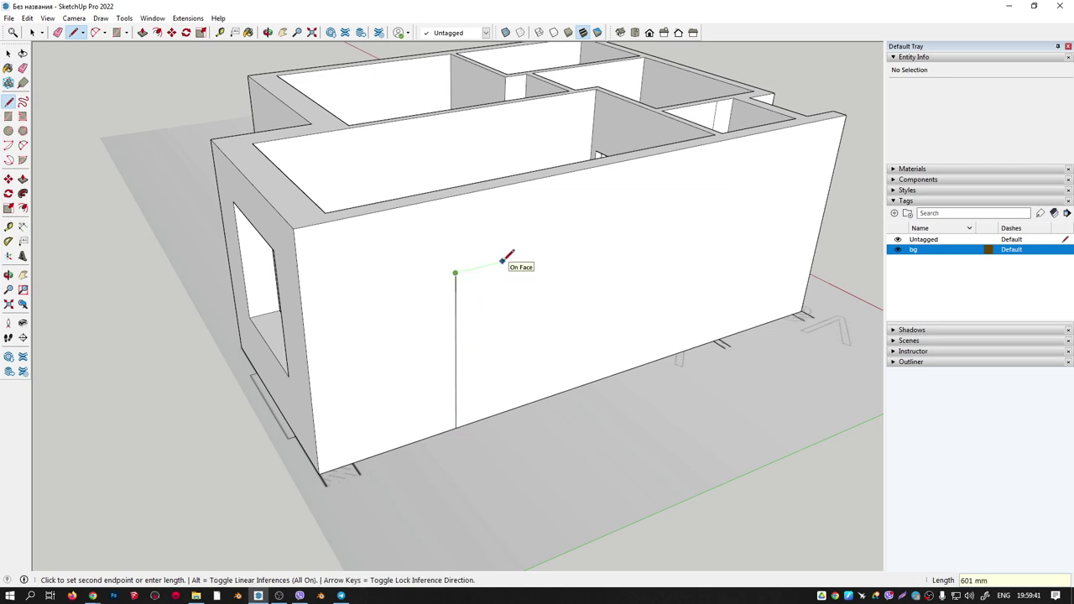
text(00)
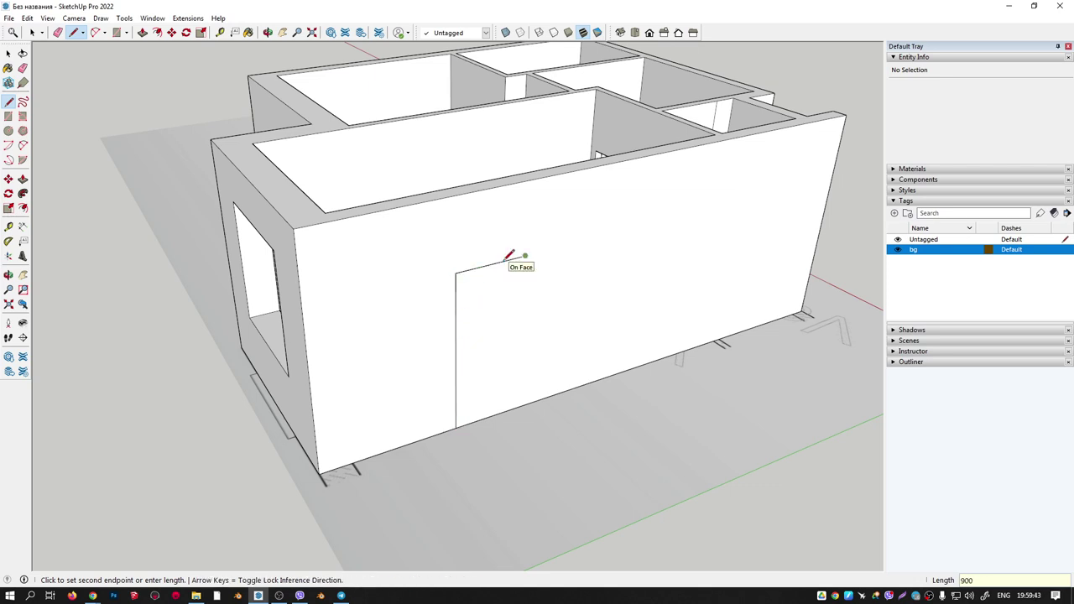
key(Return)
Close the door outline at the base and push/pull the door face through the wall.
click(518, 406)
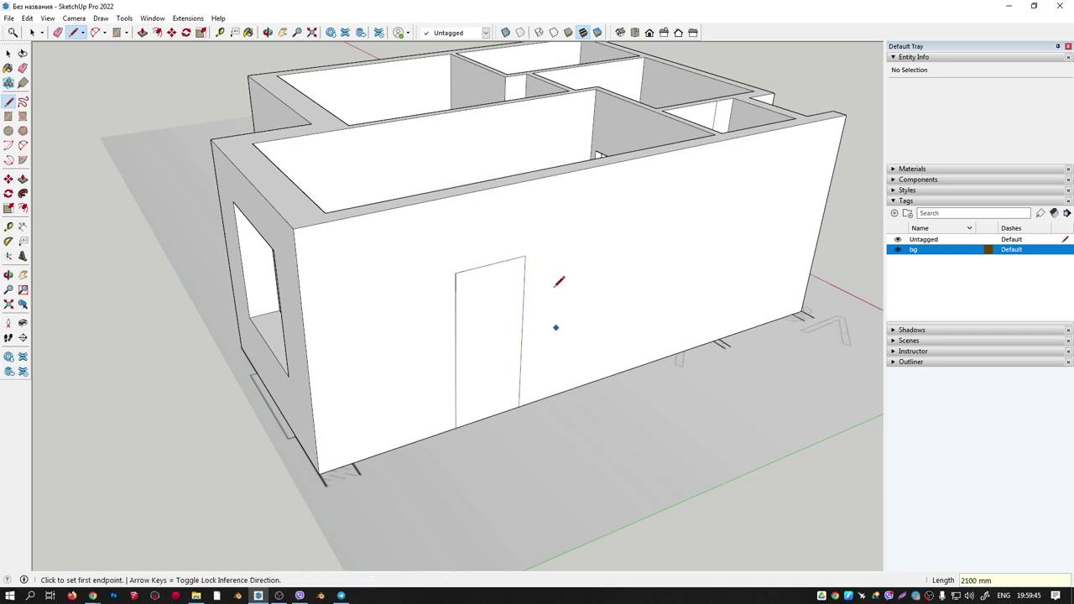
key(p)
click(503, 319)
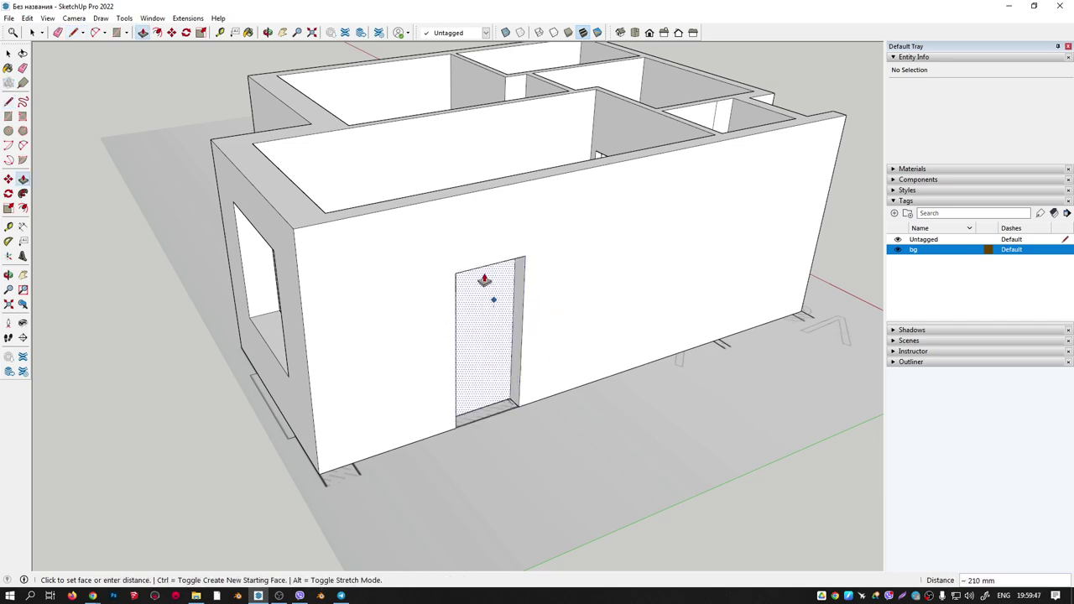
click(321, 217)
mouse_move(322, 217)
middle_down()
mouse_move(456, 293)
mouse_move(67, 395)
mouse_move(402, 297)
mouse_move(512, 295)
mouse_move(539, 278)
middle_up()
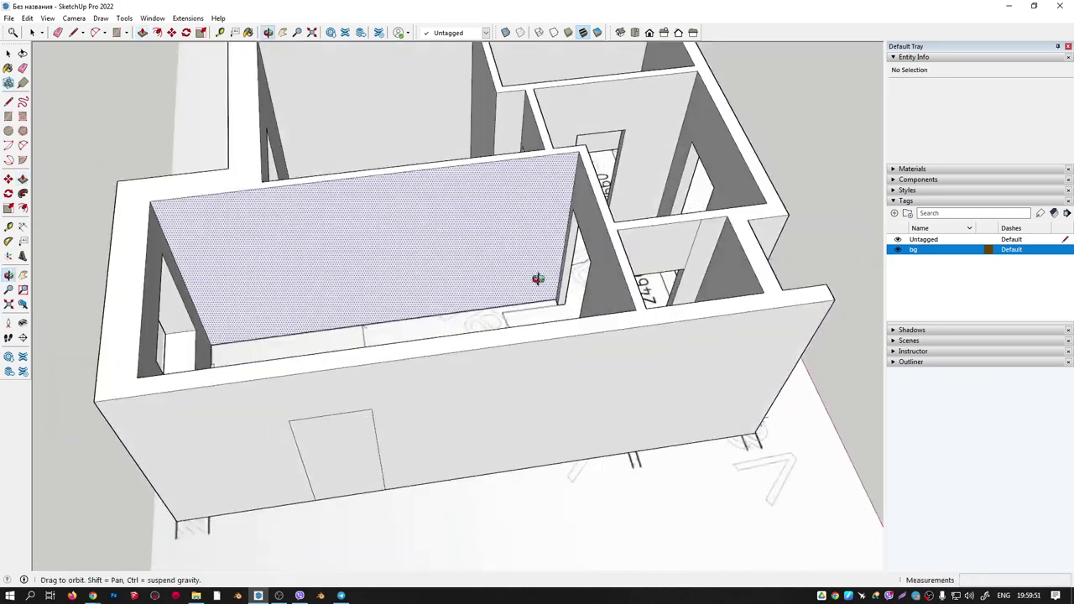
scroll(540, 278, down, 5)
middle_drag(462, 297, 579, 281)
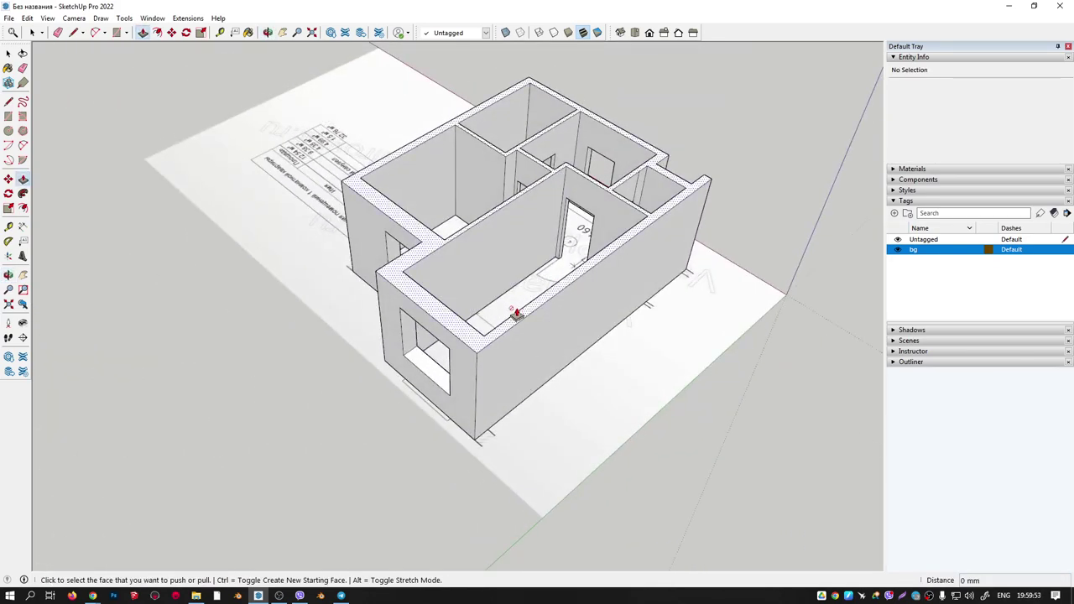
mouse_move(515, 314)
middle_down()
mouse_move(693, 247)
mouse_move(568, 246)
mouse_move(590, 302)
mouse_move(566, 308)
middle_up()
key(space)
Select all wall geometry including loose edges, apply Make Group, and click the group to check it.
triple_click(565, 308)
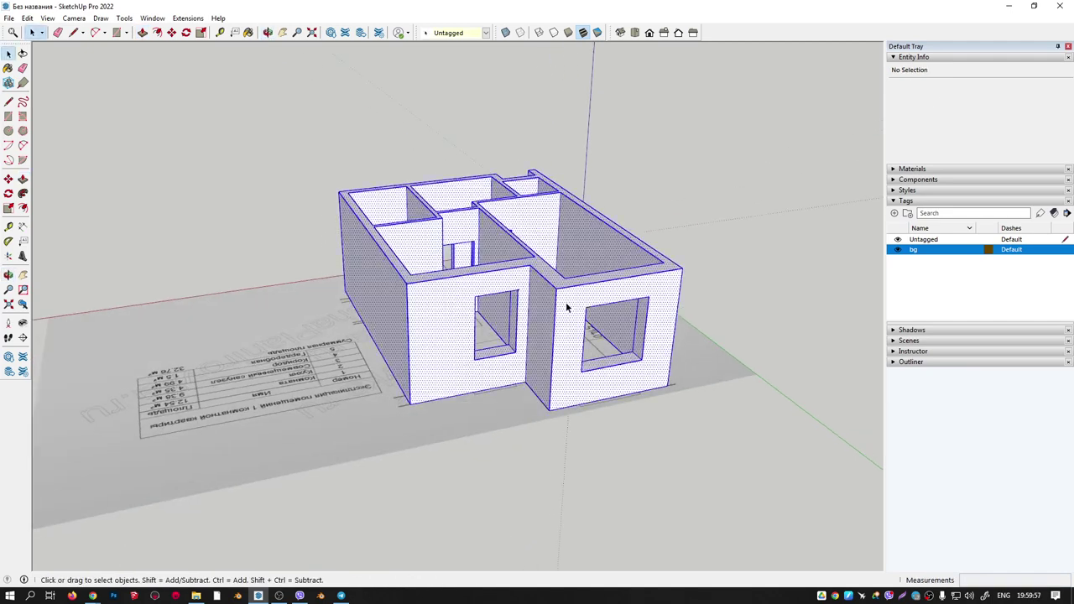
drag(277, 86, 726, 450)
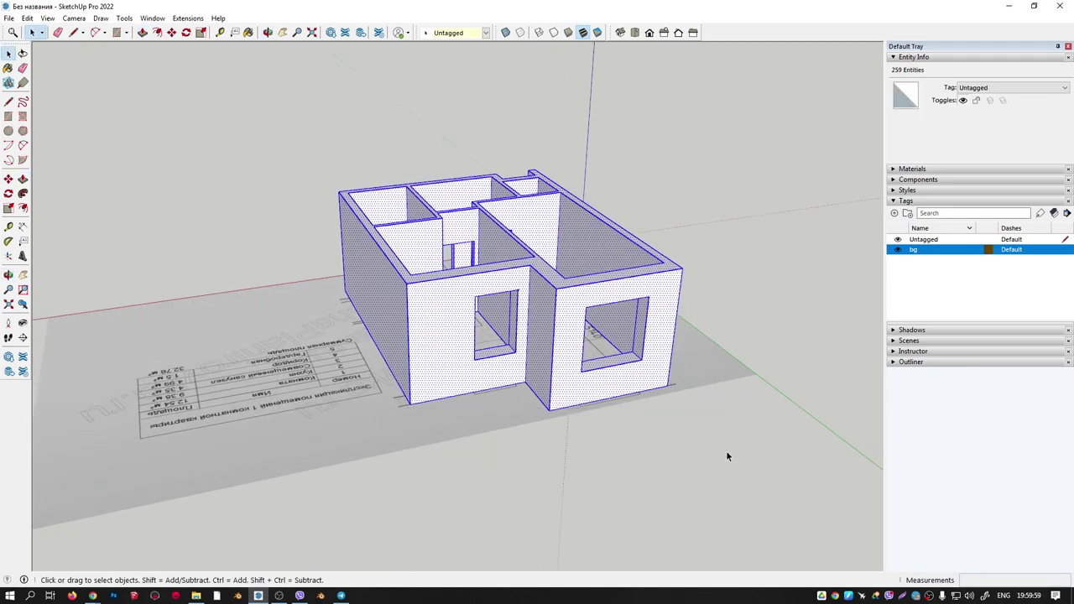
right_click(571, 296)
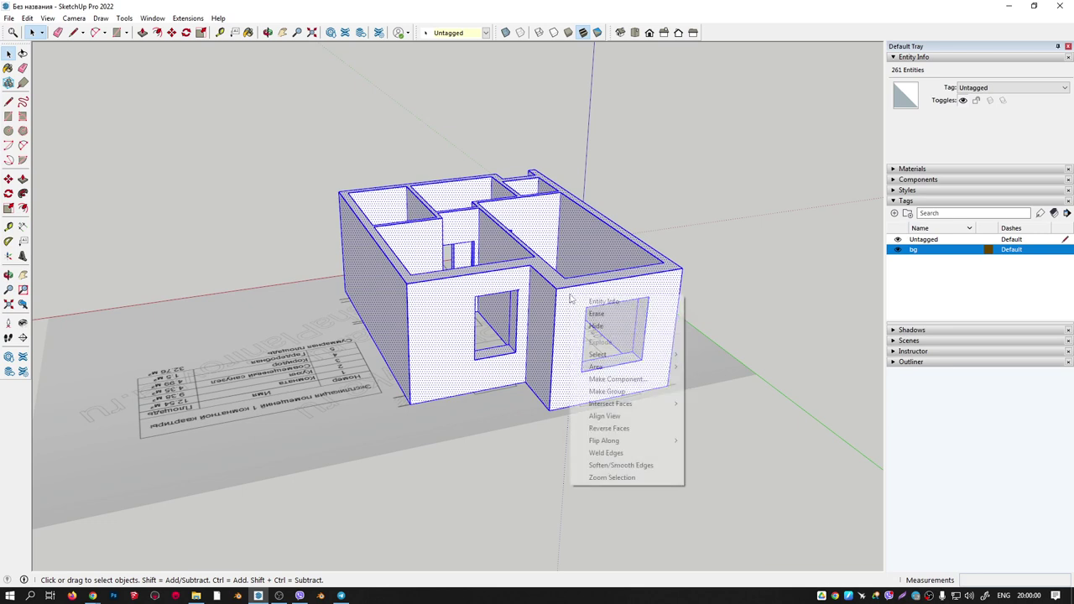
click(610, 391)
middle_drag(609, 393, 468, 338)
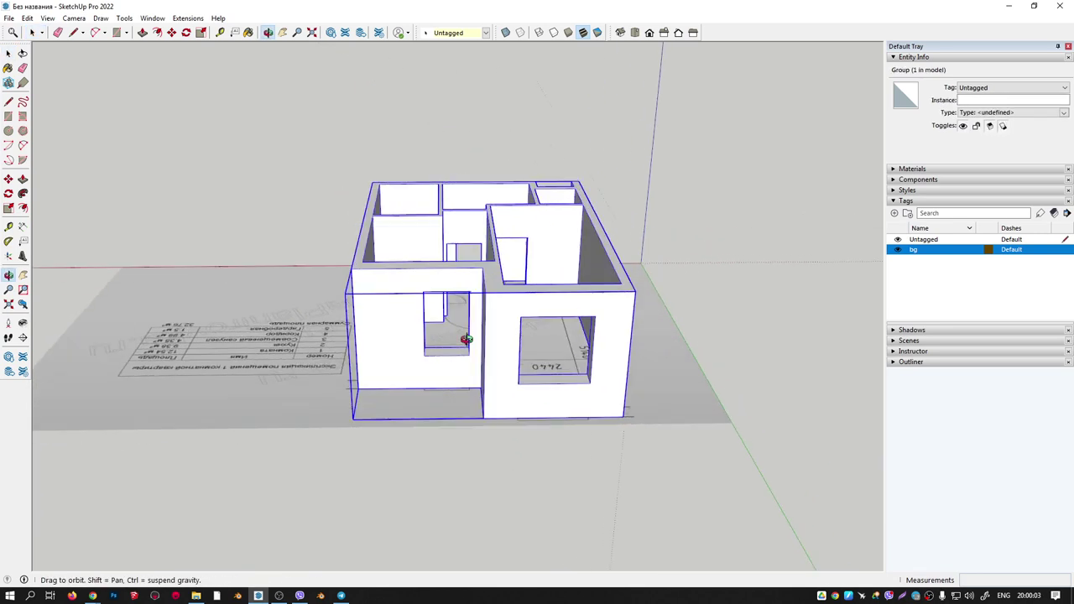
right_click(745, 313)
click(724, 342)
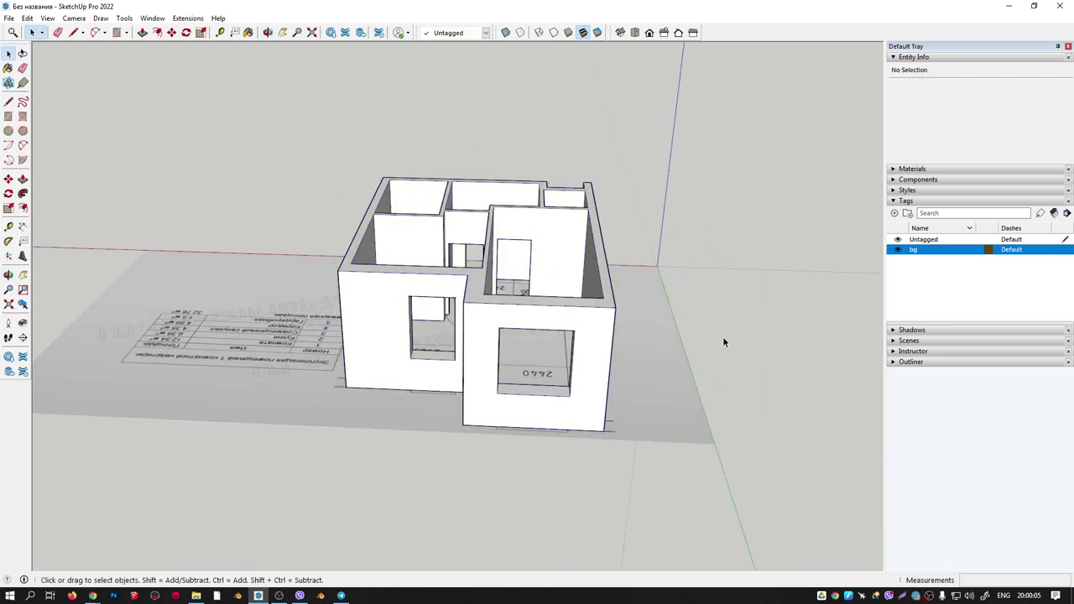
click(596, 321)
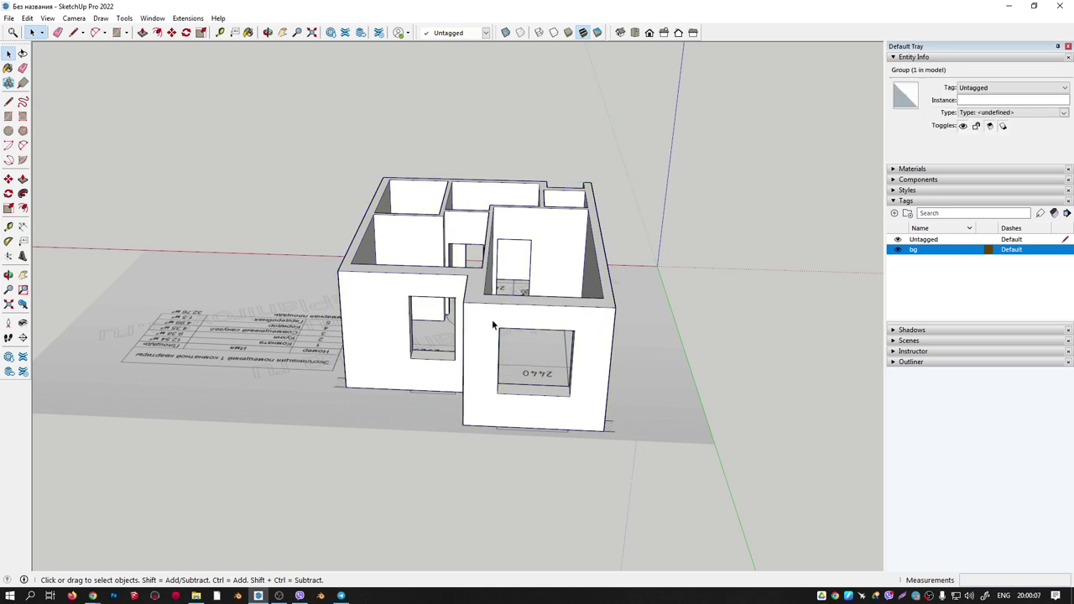
scroll(494, 386, up, 3)
click(541, 339)
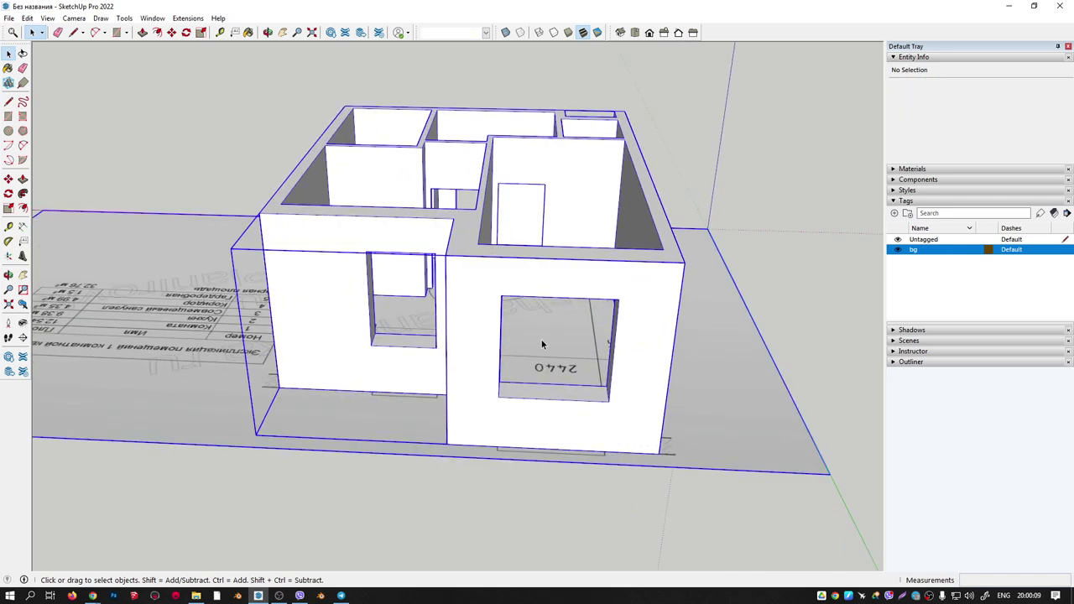
click(541, 339)
Move the interior partition wall face to its new position.
middle_drag(637, 284, 491, 288)
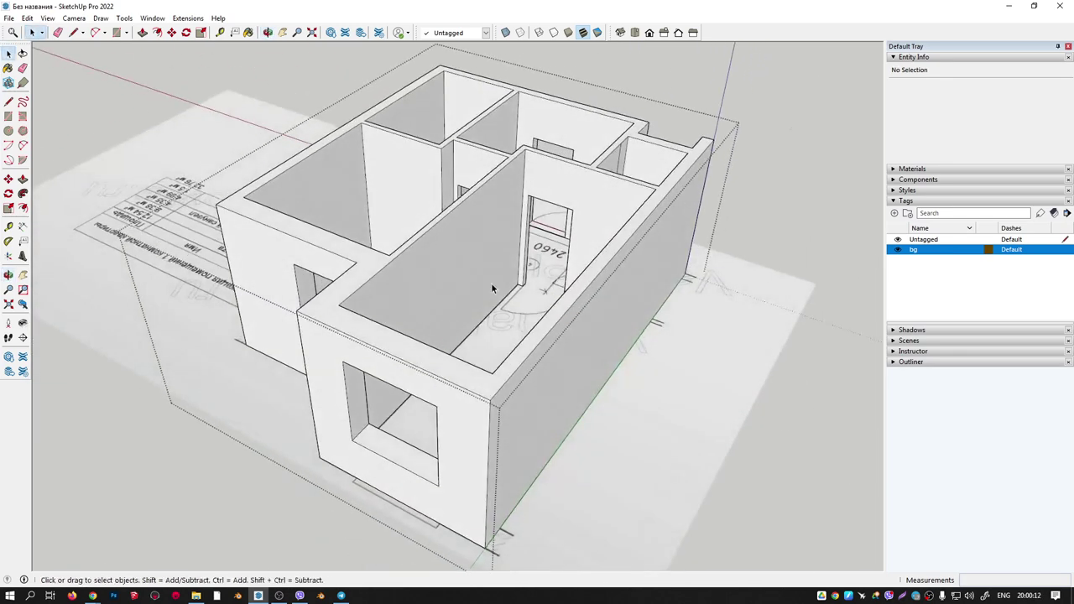
scroll(470, 260, up, 5)
click(449, 245)
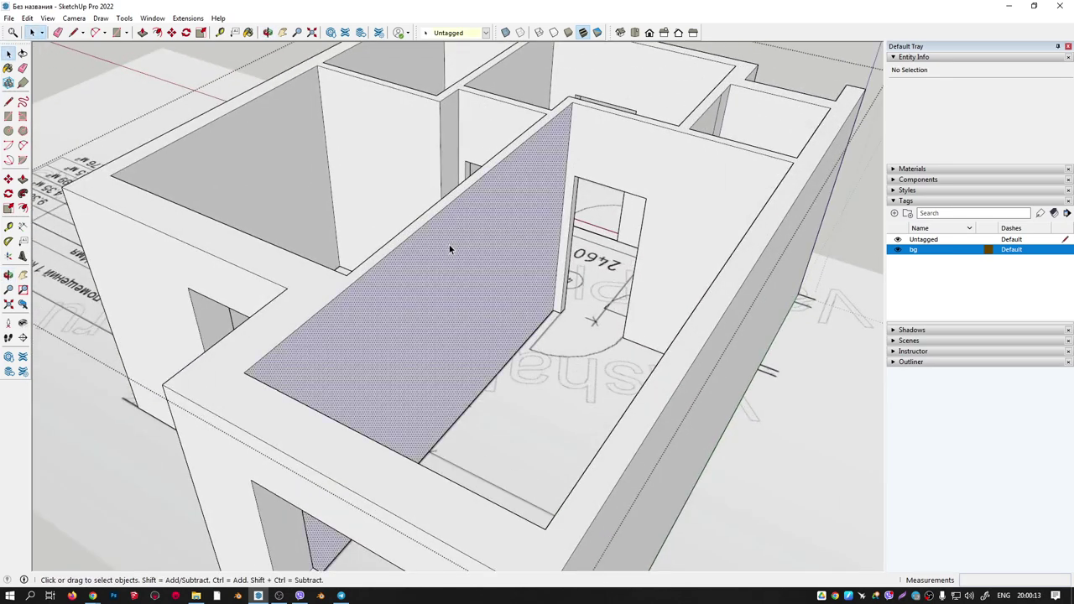
scroll(496, 271, down, 4)
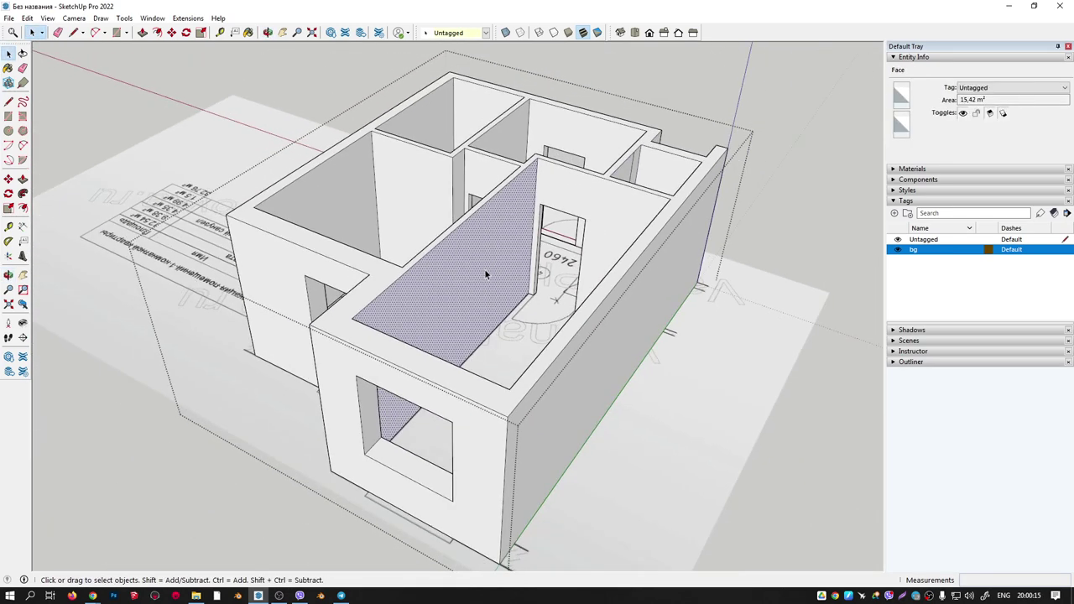
middle_drag(497, 262, 508, 293)
key(m)
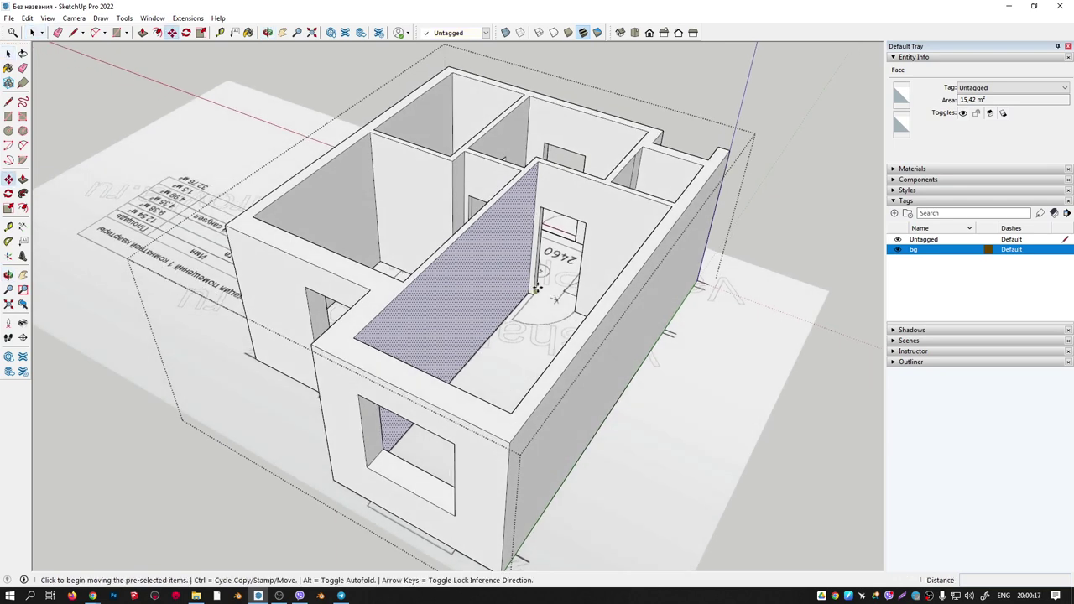
click(528, 291)
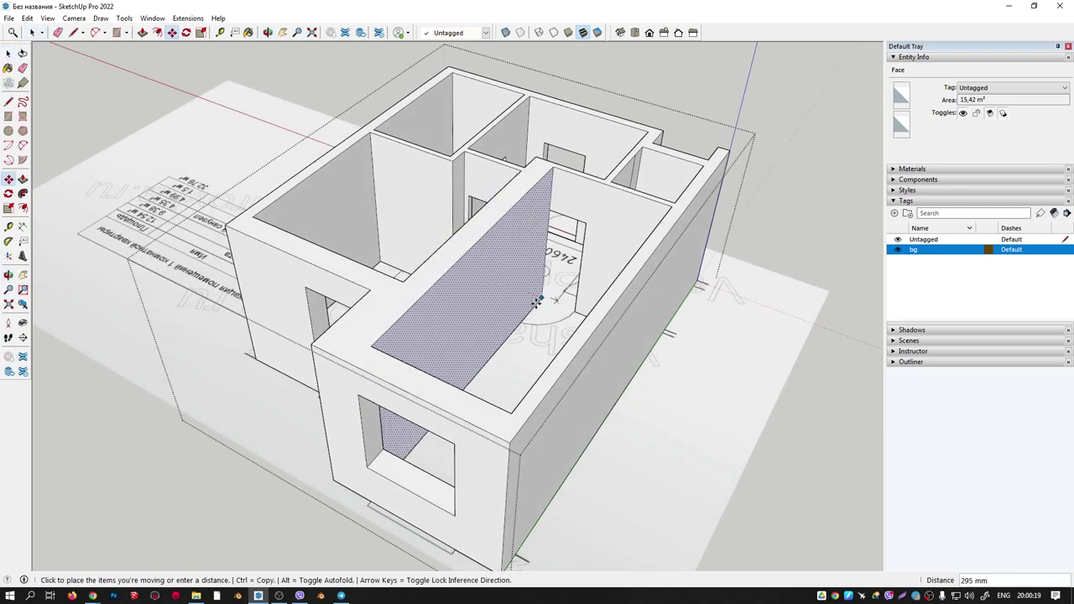
key(Escape)
Exit the walls group, select the whole group and view it from the front.
scroll(537, 298, down, 3)
scroll(537, 299, down, 2)
key(space)
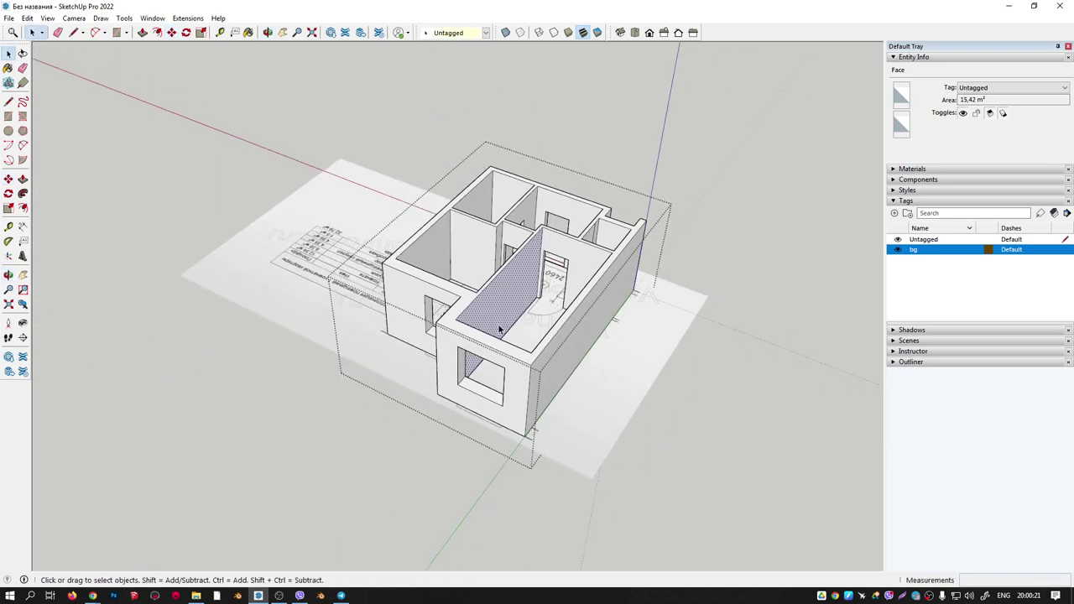
middle_drag(514, 347, 643, 316)
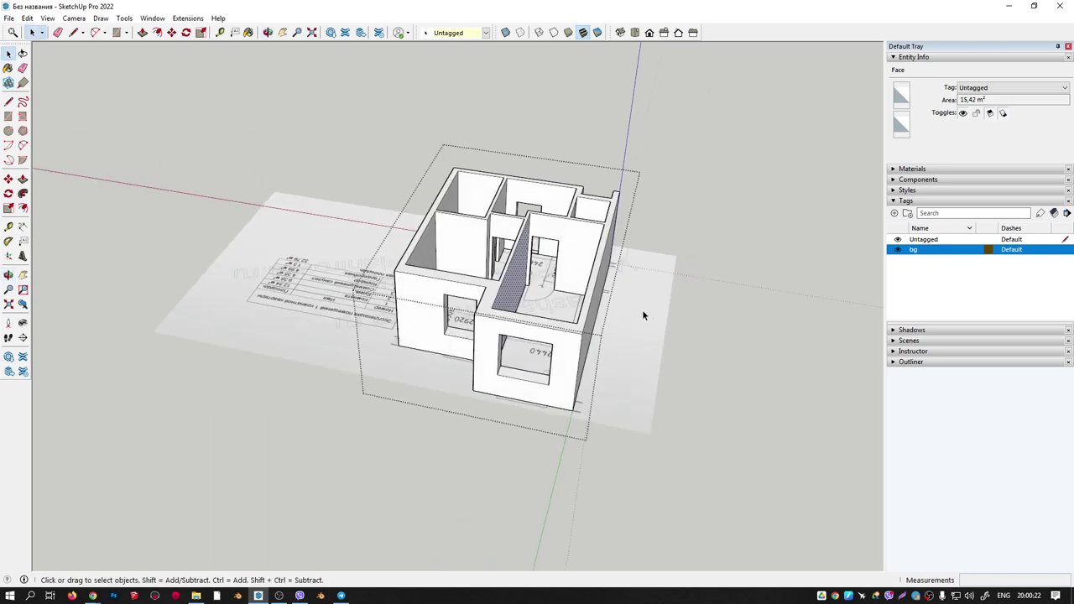
click(679, 255)
click(573, 227)
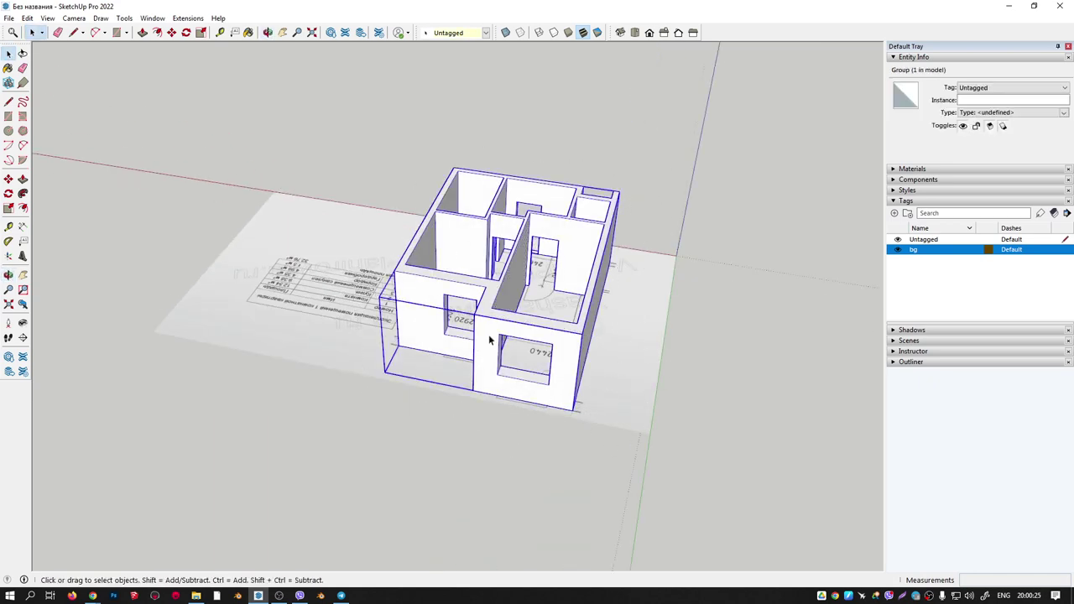
mouse_move(490, 340)
middle_down()
mouse_move(699, 282)
mouse_move(600, 311)
middle_up()
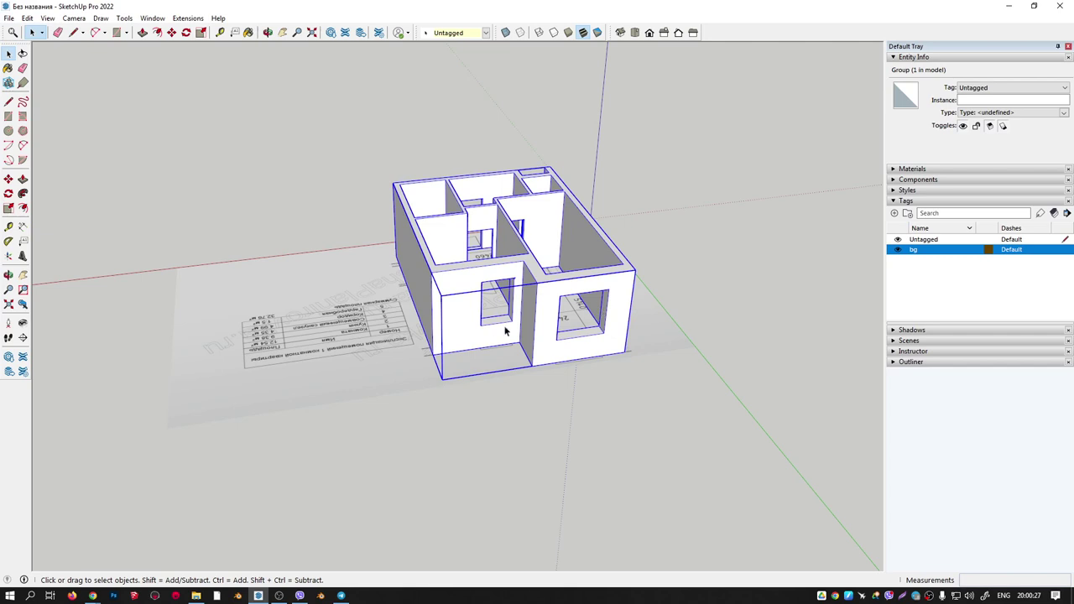
Explode the walls group and window-select all of the loose wall geometry.
right_click(557, 296)
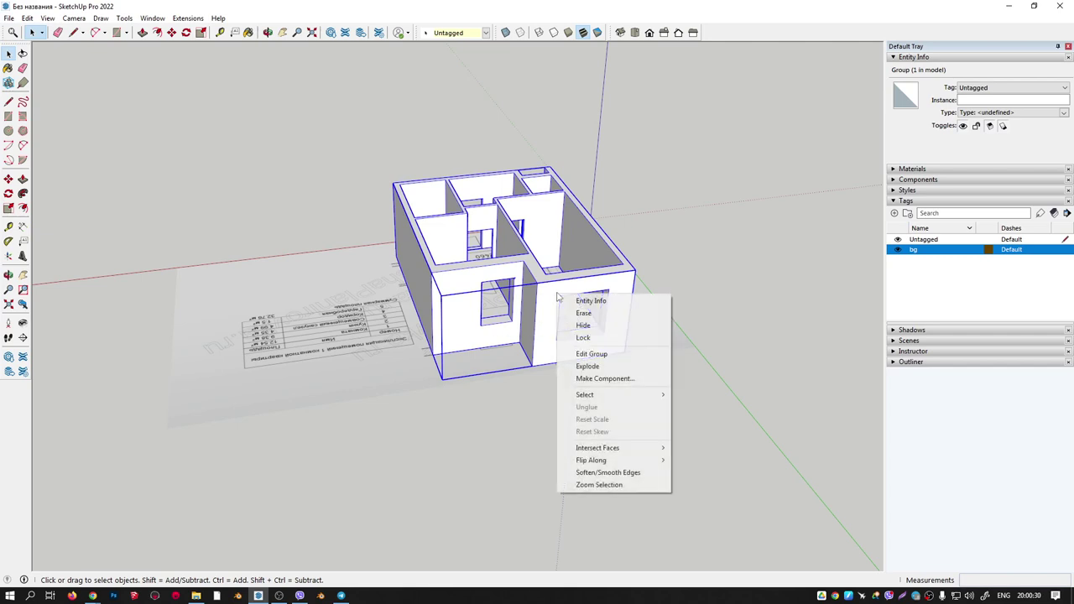
click(578, 371)
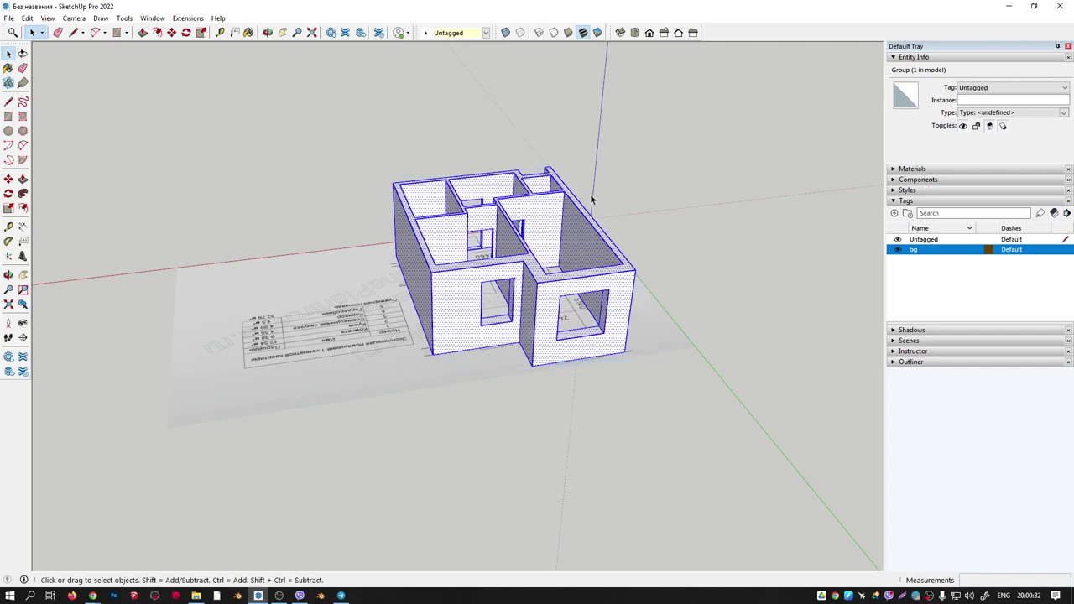
click(552, 305)
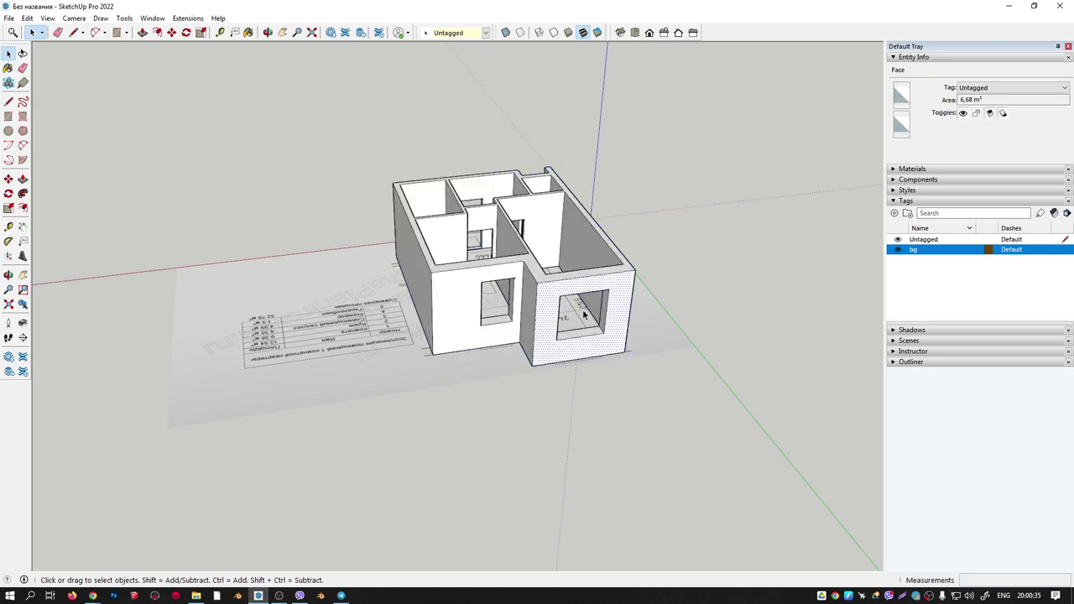
mouse_move(567, 308)
middle_down()
mouse_move(513, 216)
mouse_move(424, 342)
middle_up()
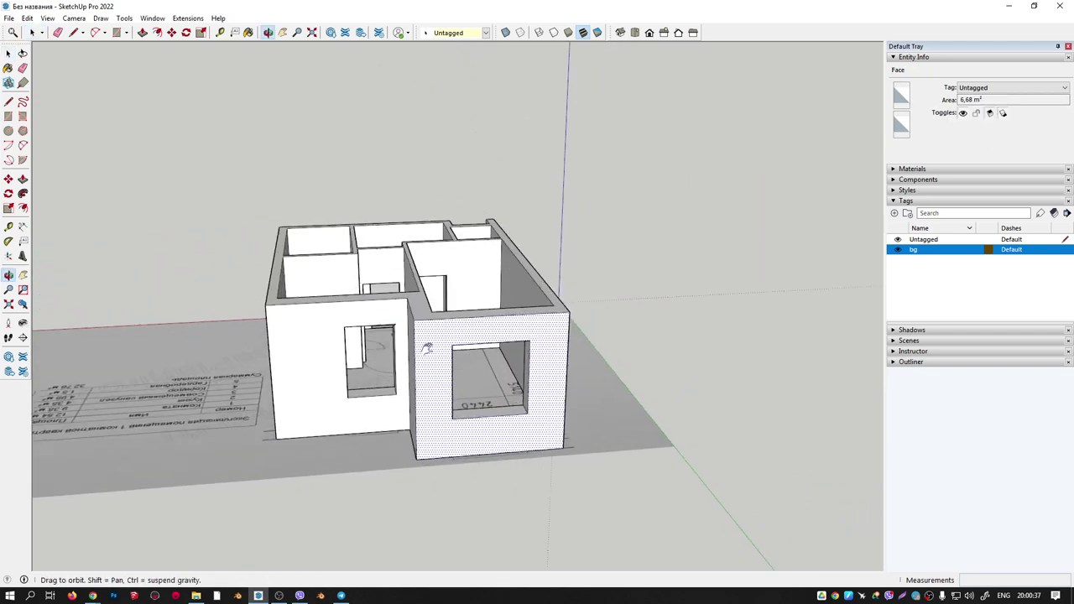
drag(142, 122, 577, 512)
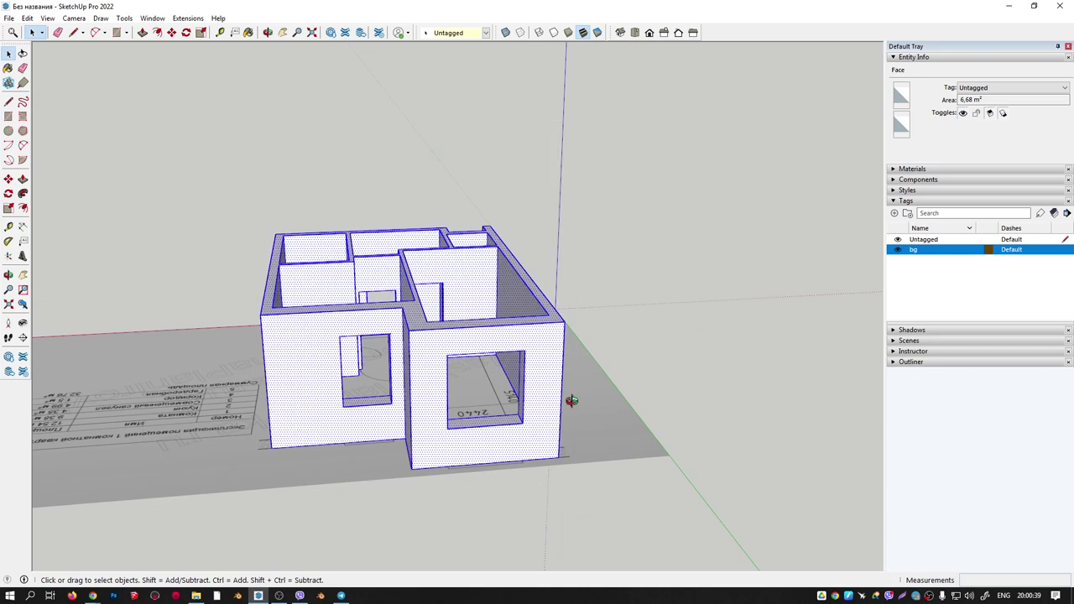
middle_drag(572, 401, 479, 404)
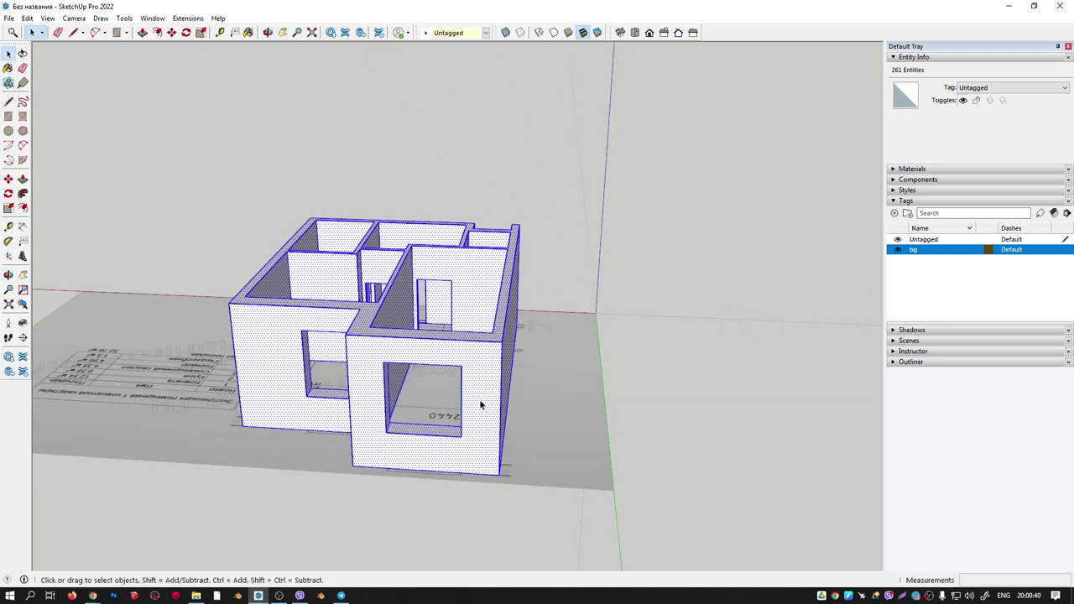
Make the selected wall geometry into a new component, Component#1.
right_click(411, 354)
click(445, 434)
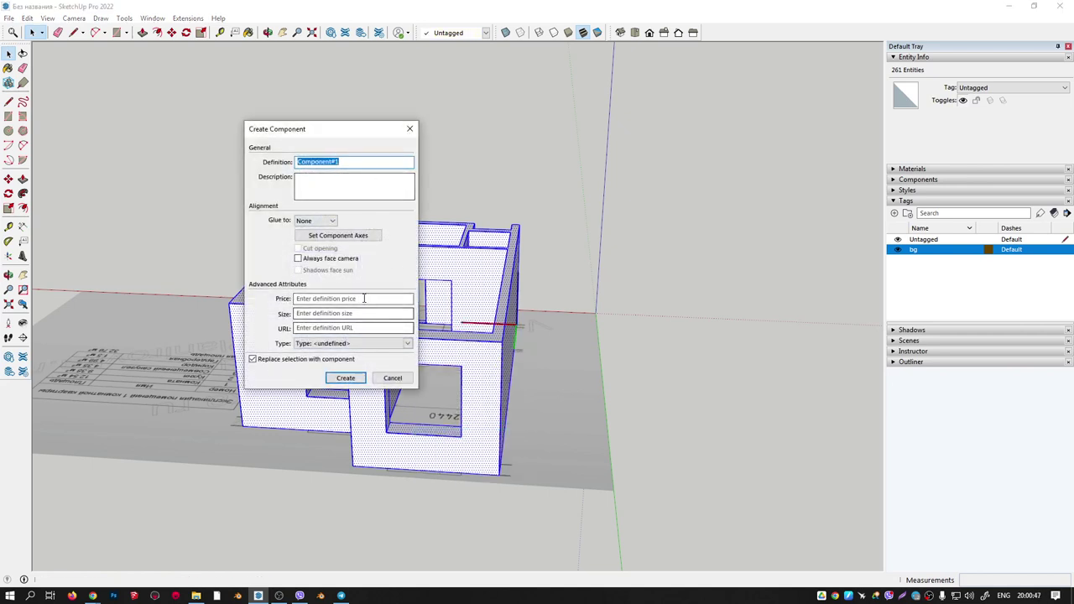
drag(347, 137, 371, 132)
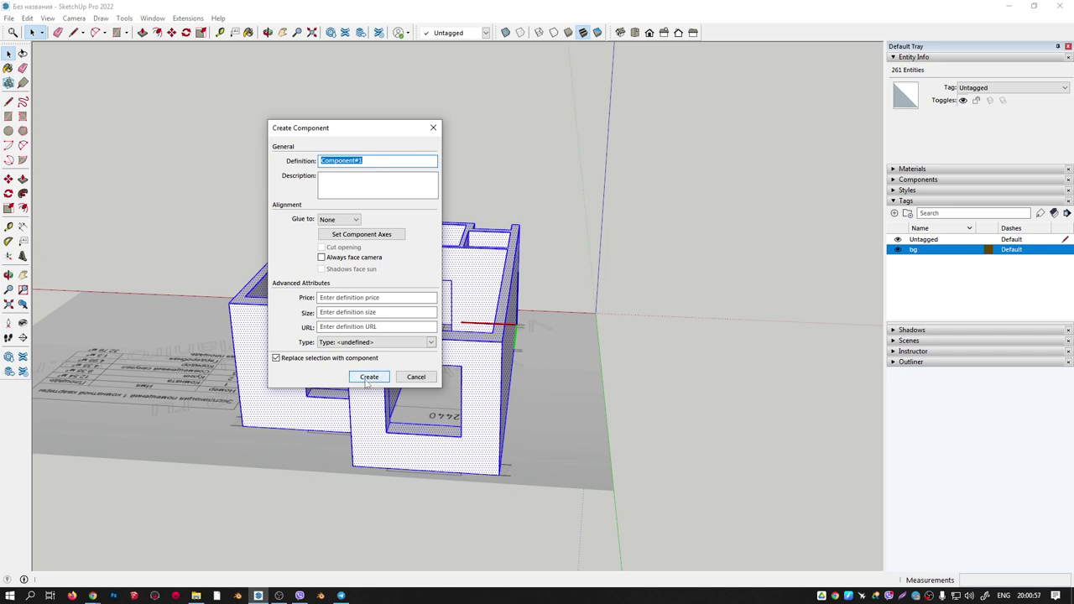
click(366, 379)
scroll(364, 377, down, 3)
scroll(457, 310, down, 2)
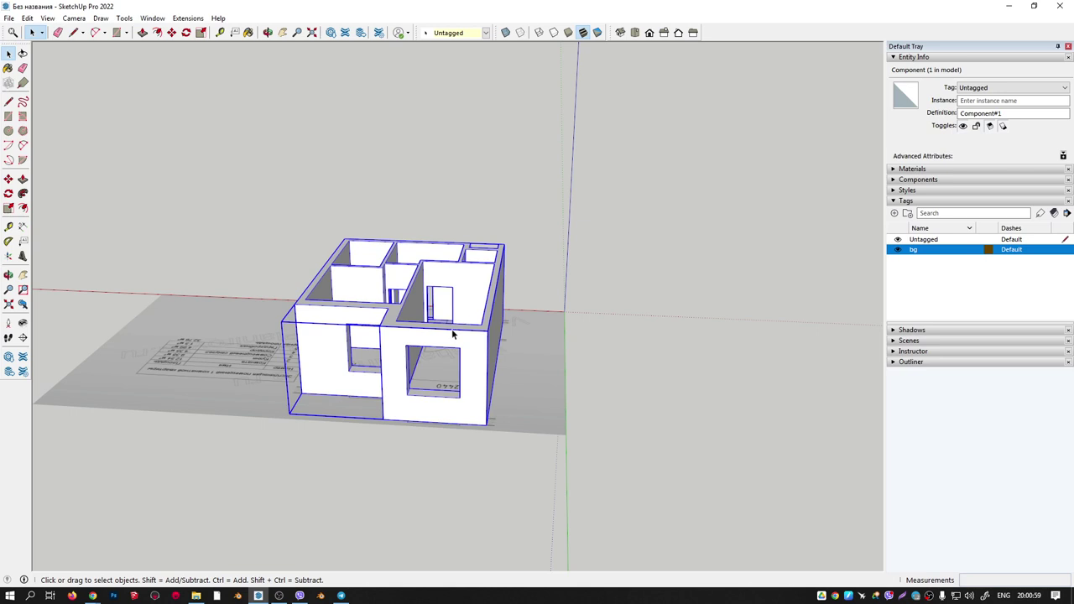
Copy the apartment component to the right of the original with Move and Ctrl.
key(m)
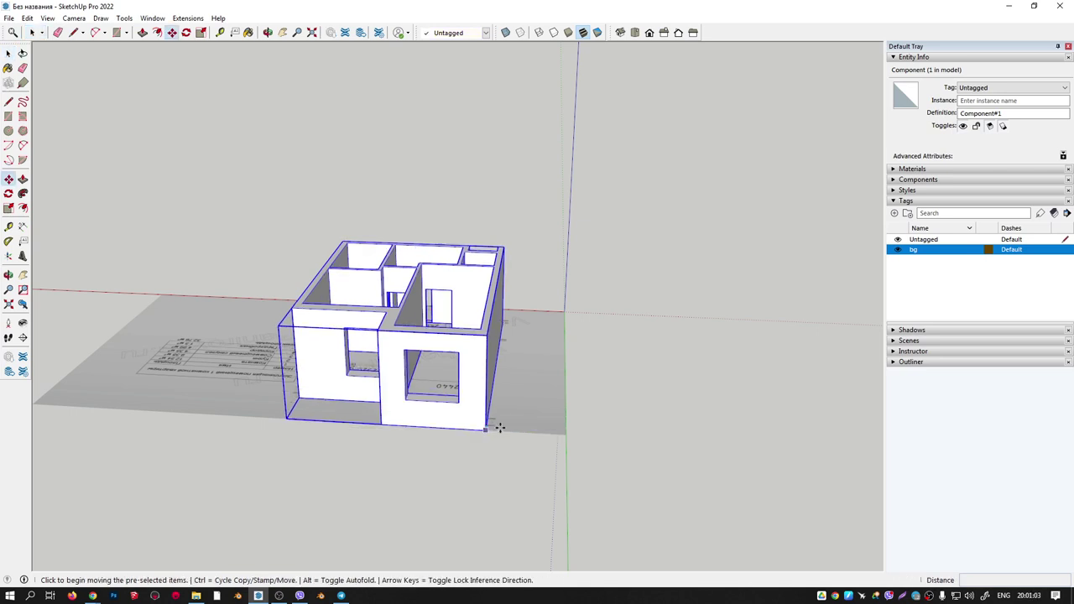
click(496, 425)
key(ctrl)
click(763, 447)
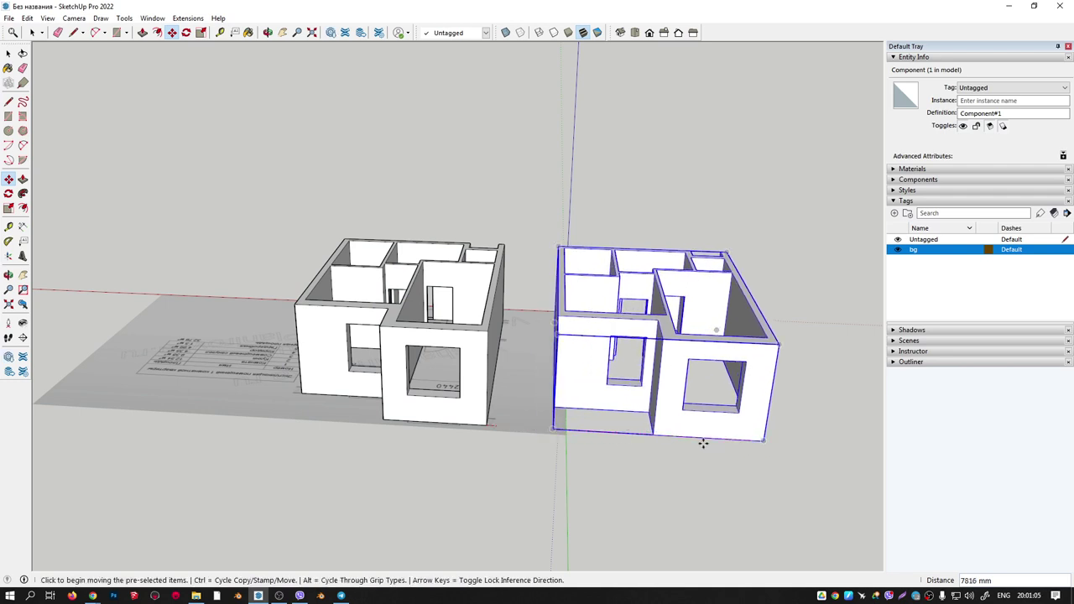
Flip the copy along the red axis and join it to the original's corner.
right_click(765, 445)
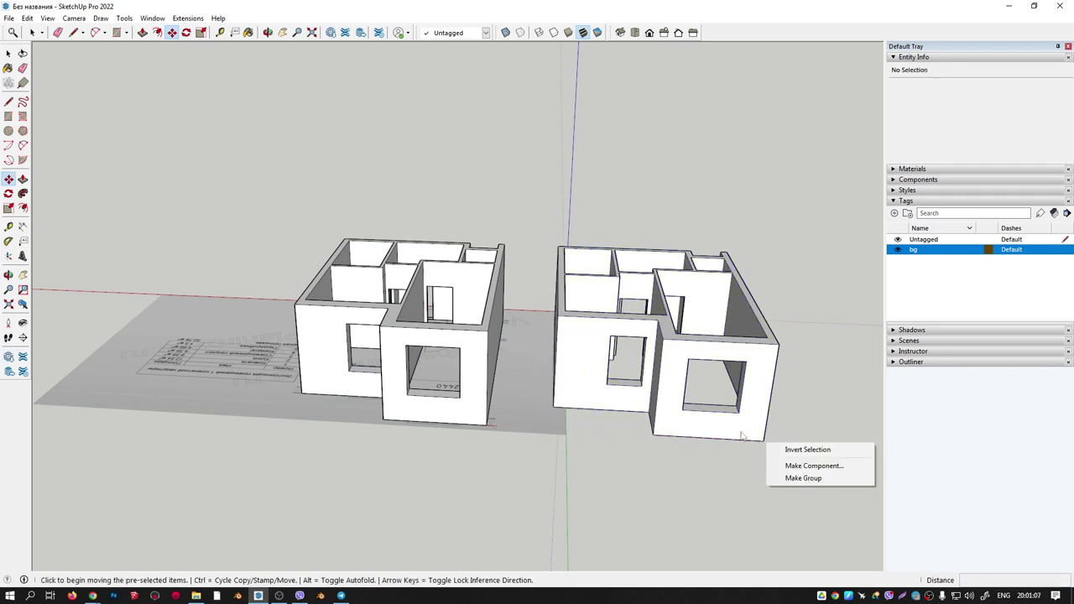
click(742, 435)
right_click(742, 434)
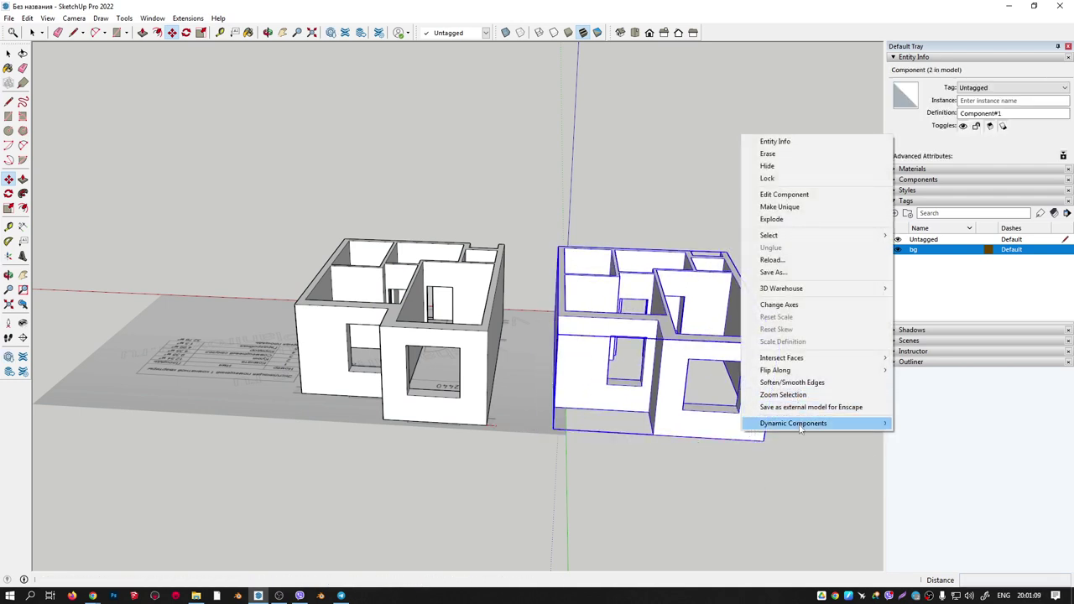
mouse_move(775, 370)
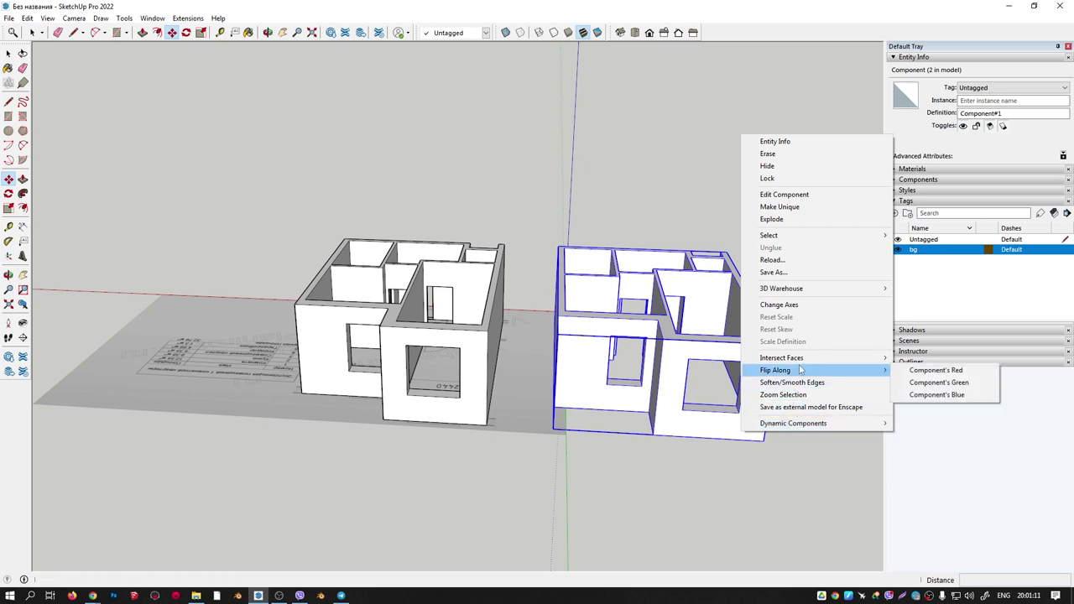
click(937, 371)
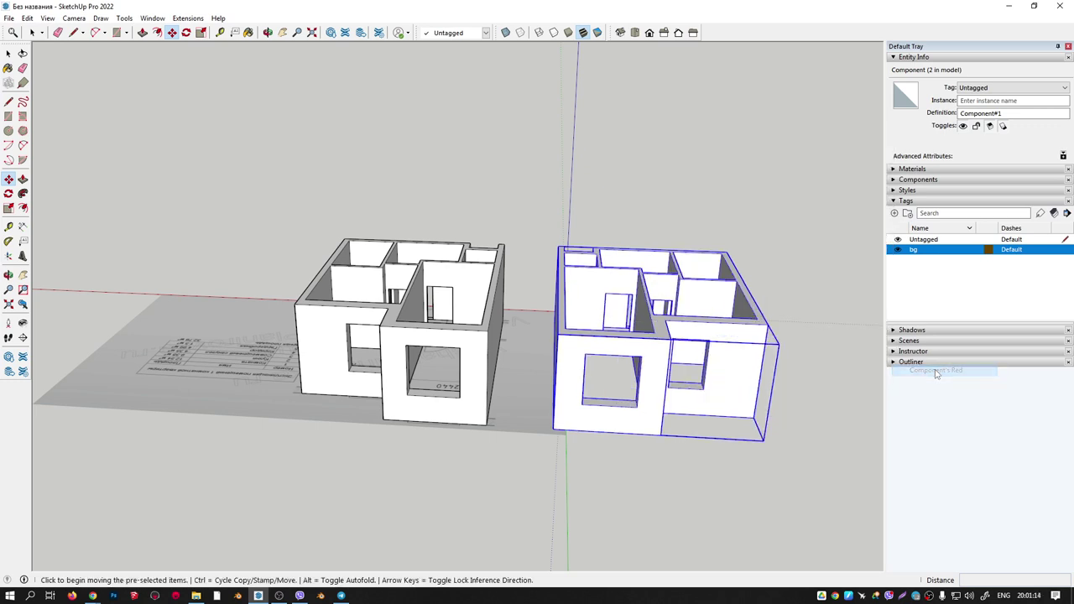
click(551, 429)
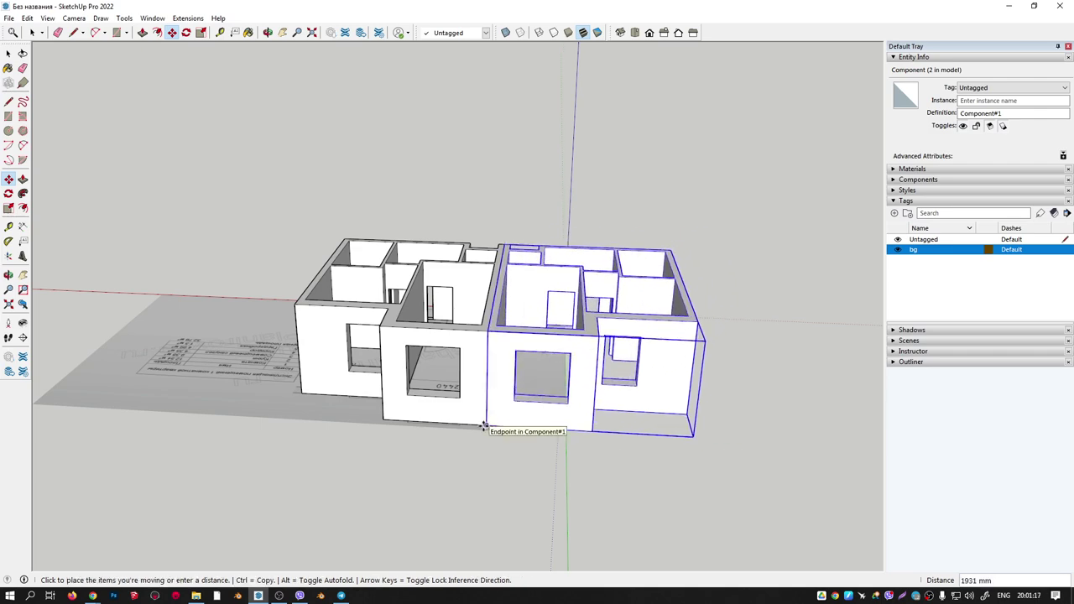
click(483, 426)
middle_drag(495, 403, 631, 372)
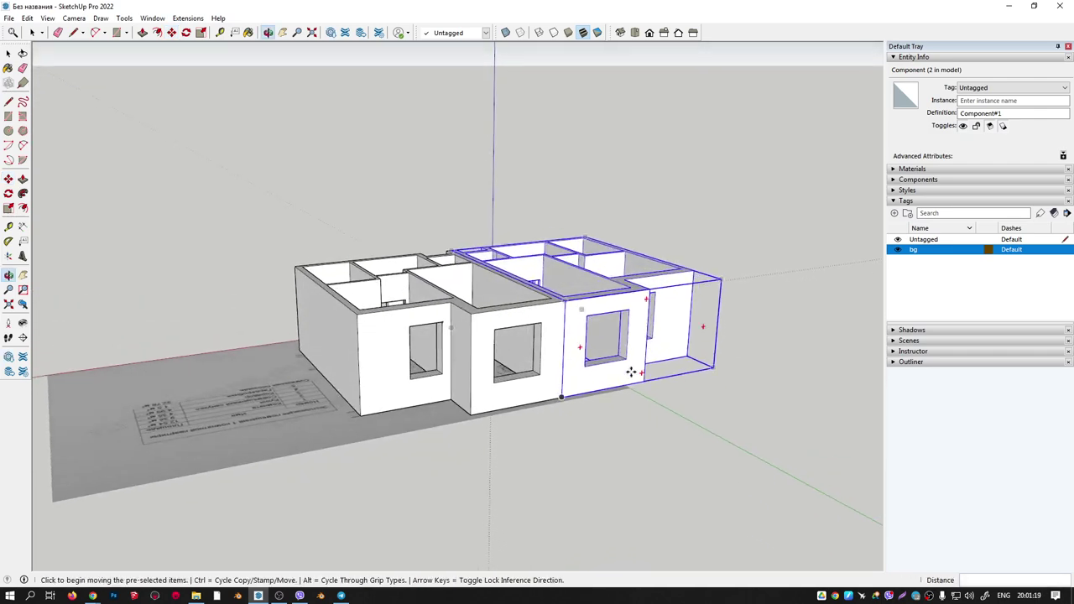
Widen the front window opening by push/pulling its side face.
scroll(571, 361, up, 2)
scroll(575, 360, down, 3)
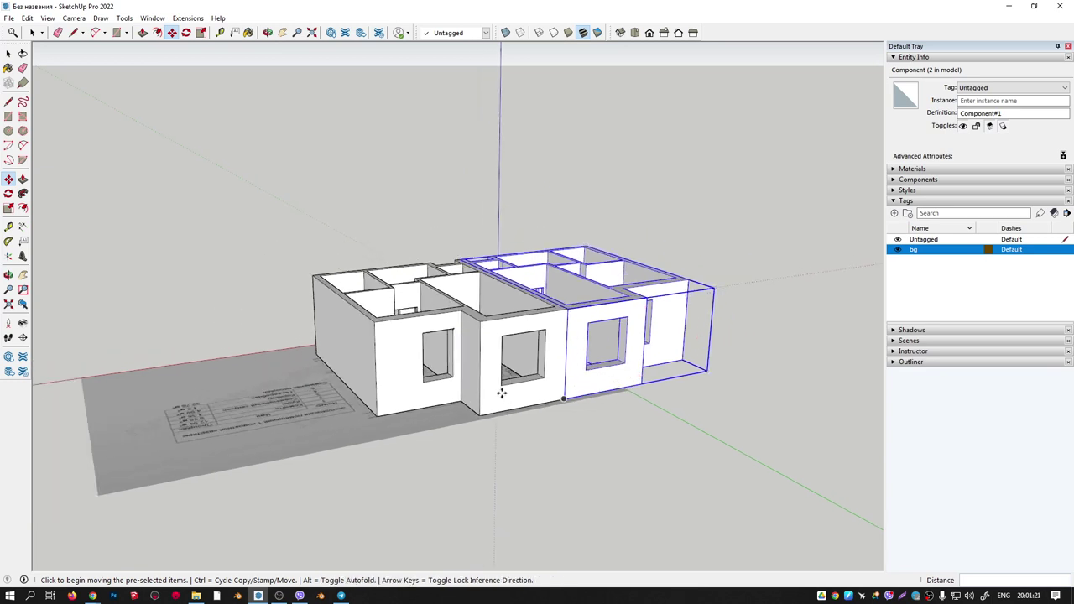
scroll(503, 391, up, 3)
key(space)
scroll(497, 393, up, 2)
middle_drag(498, 391, 554, 342)
click(554, 346)
key(p)
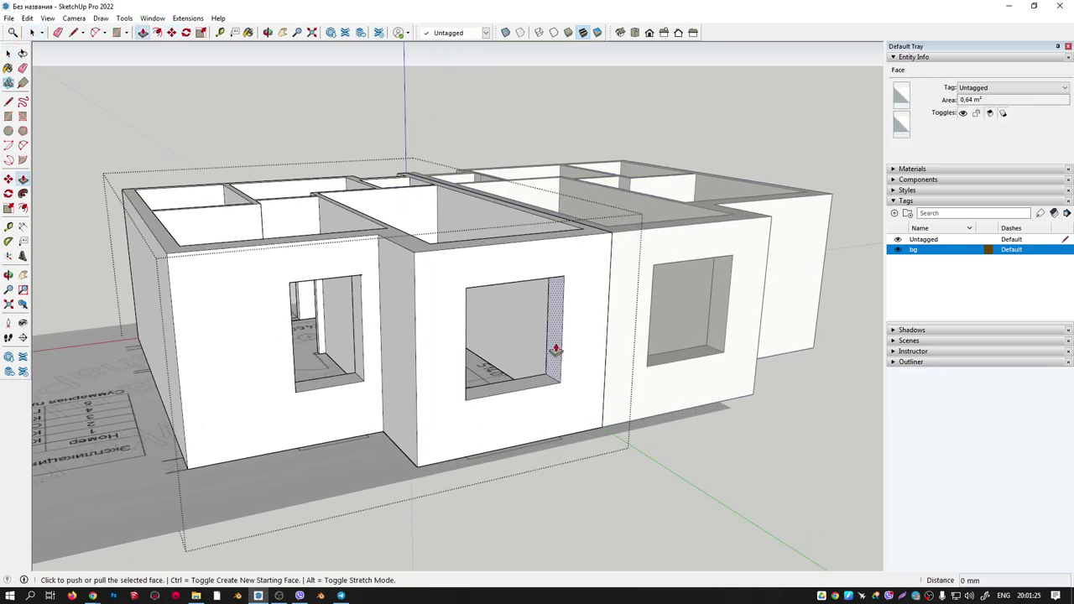
click(556, 349)
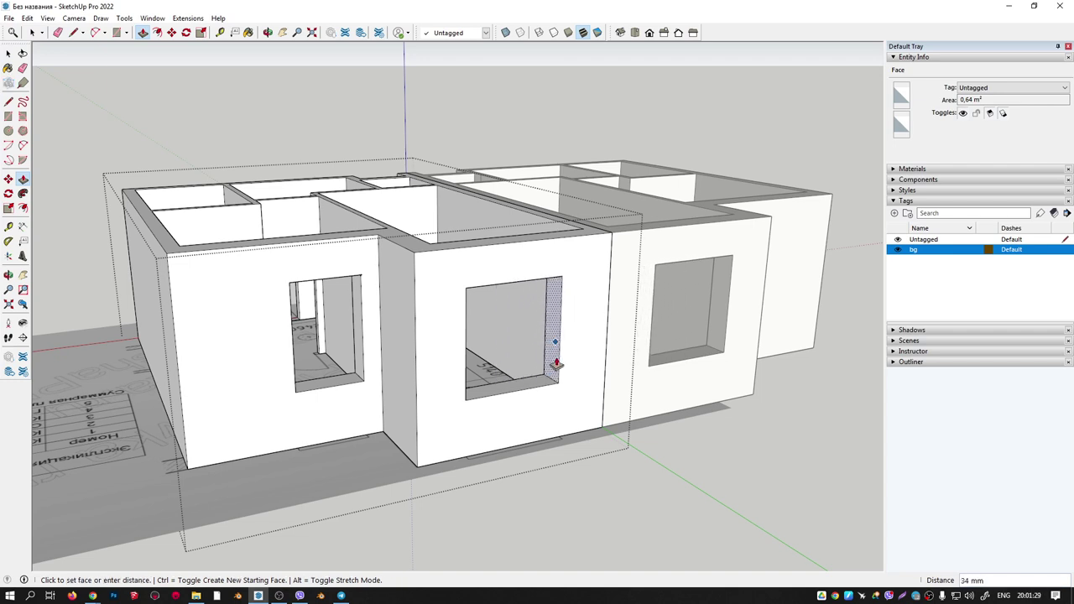
click(558, 367)
scroll(560, 368, down, 3)
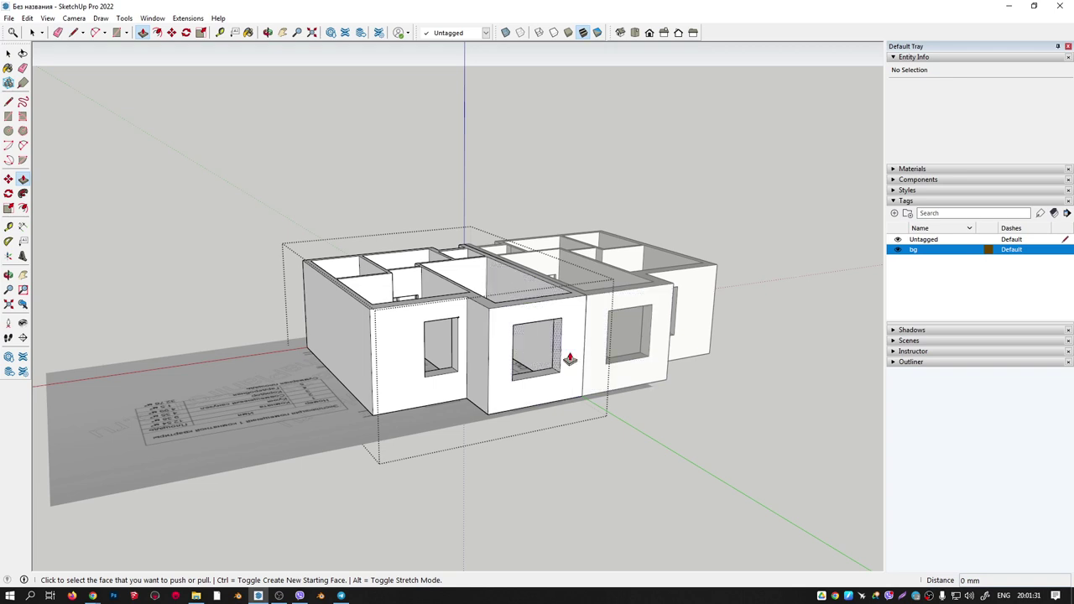
Pull the window side face again to its final position, then select both apartments.
click(541, 346)
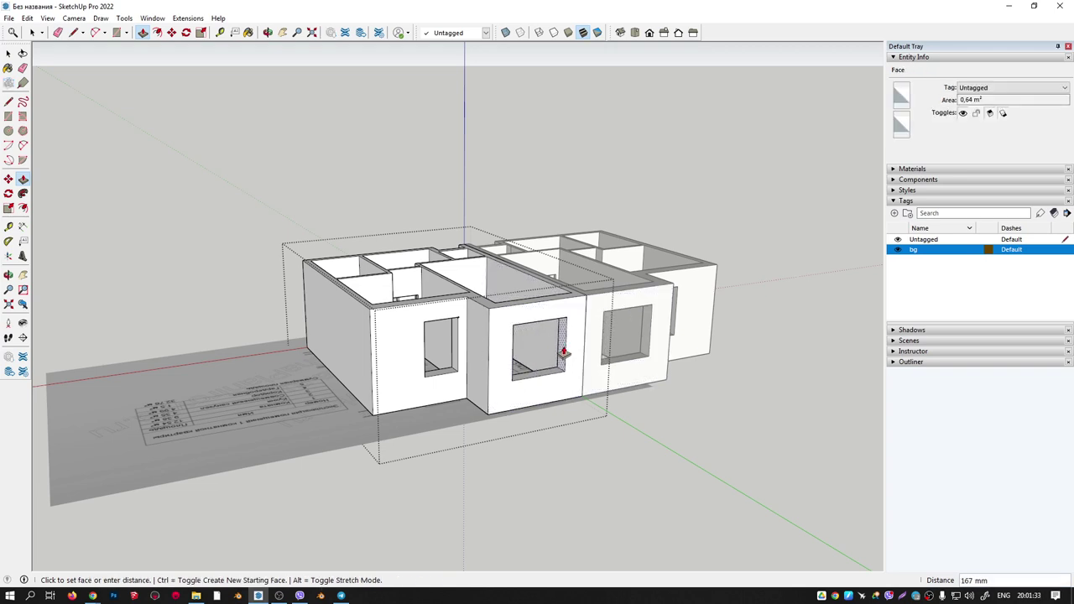
click(556, 353)
scroll(570, 357, down, 3)
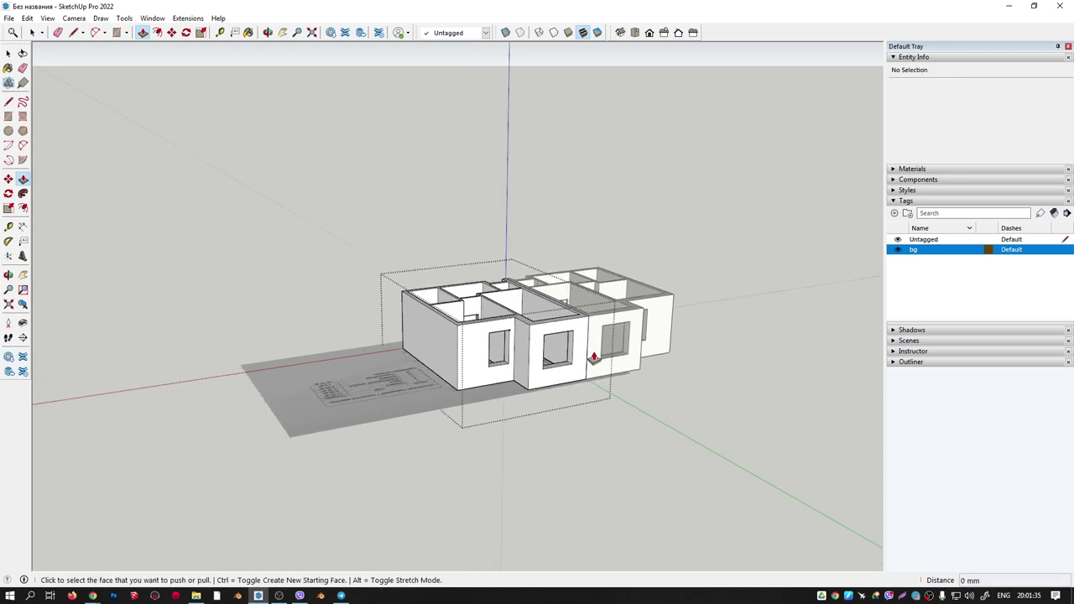
key(space)
middle_drag(702, 351, 371, 277)
mouse_move(326, 263)
mouse_down()
mouse_move(604, 338)
mouse_move(640, 364)
mouse_up()
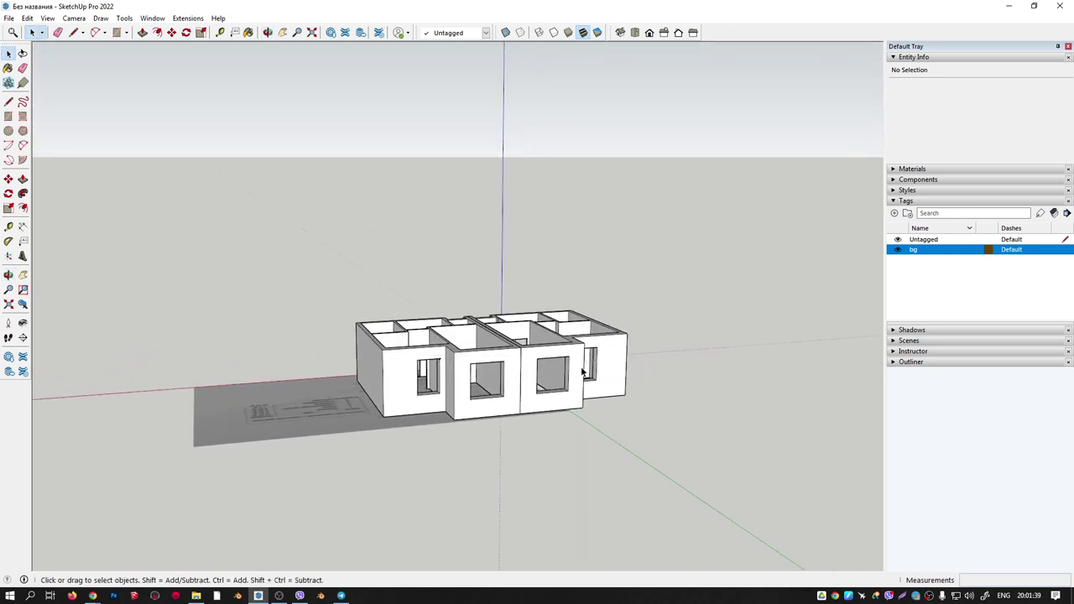
Select both apartments and pick them up for a Move copy with Ctrl.
drag(338, 247, 693, 454)
middle_drag(450, 384, 439, 424)
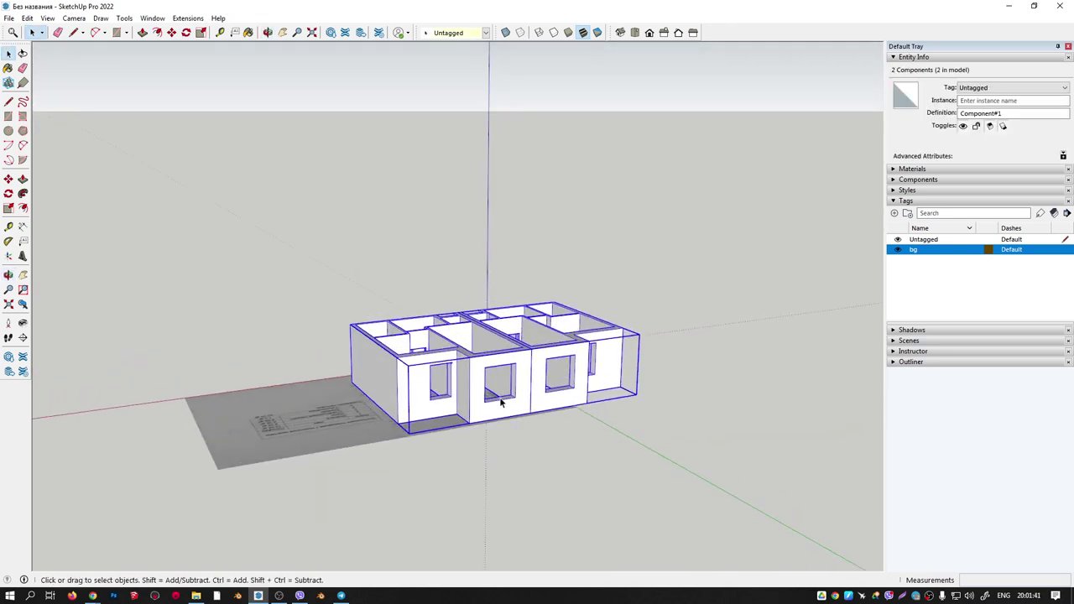
key(m)
key(ctrl)
click(396, 423)
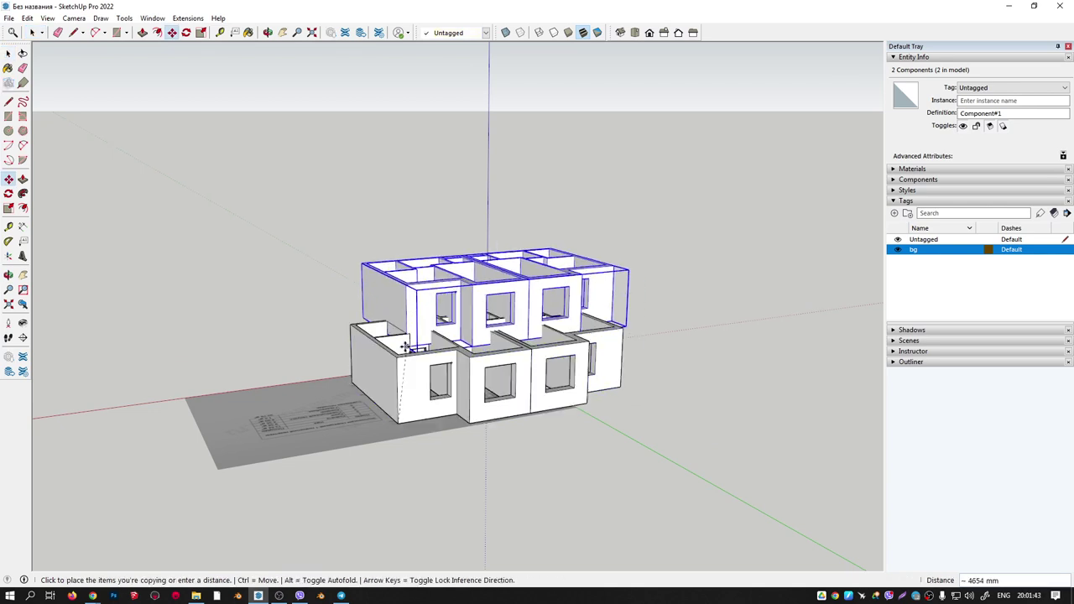
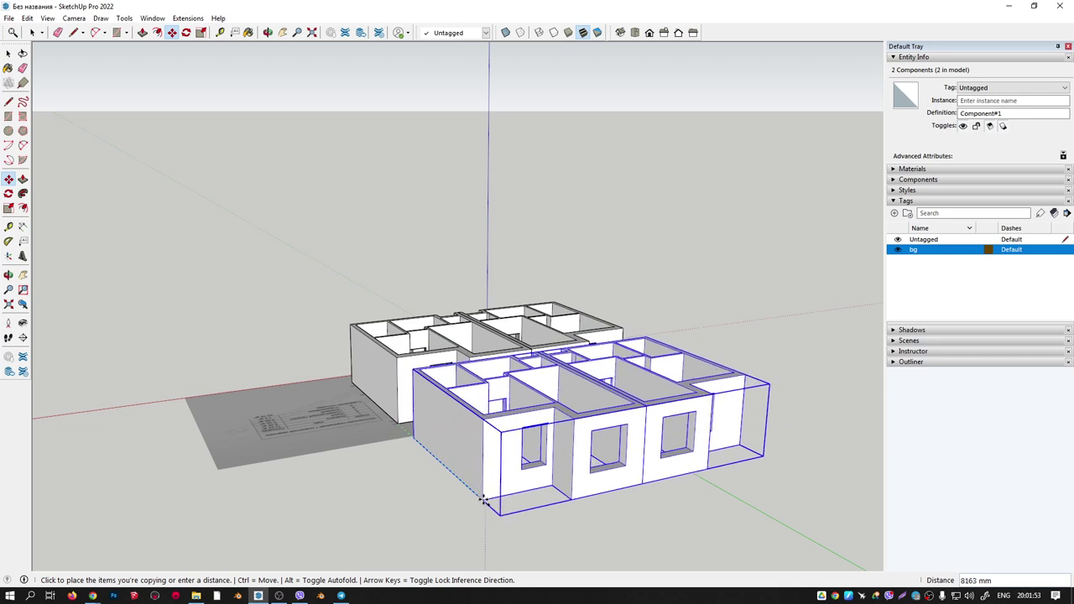
Move the apartment section against the other one so they form a single block.
key(Escape)
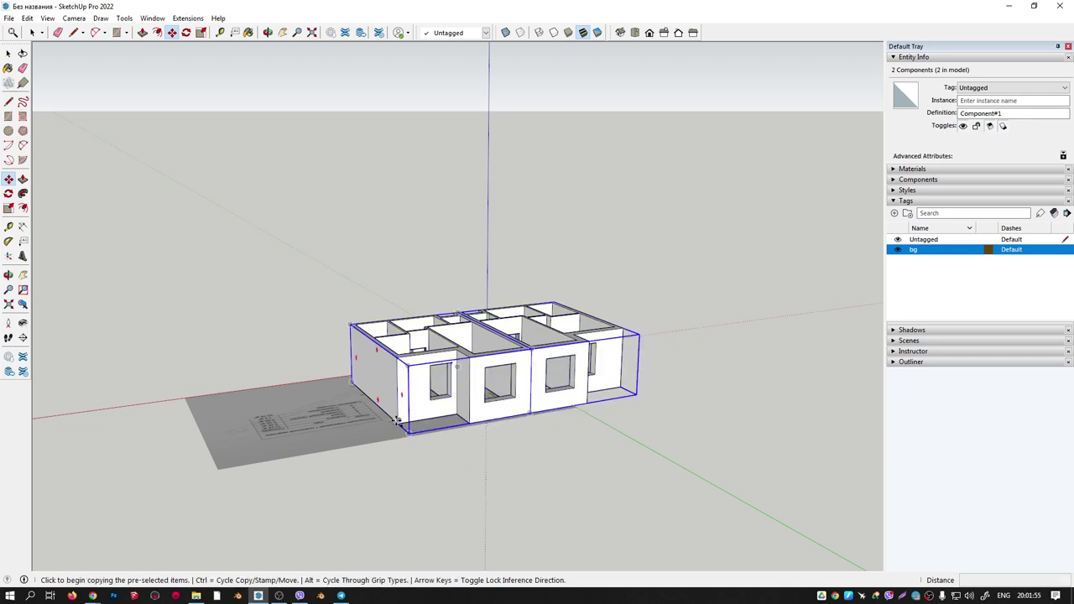
click(398, 421)
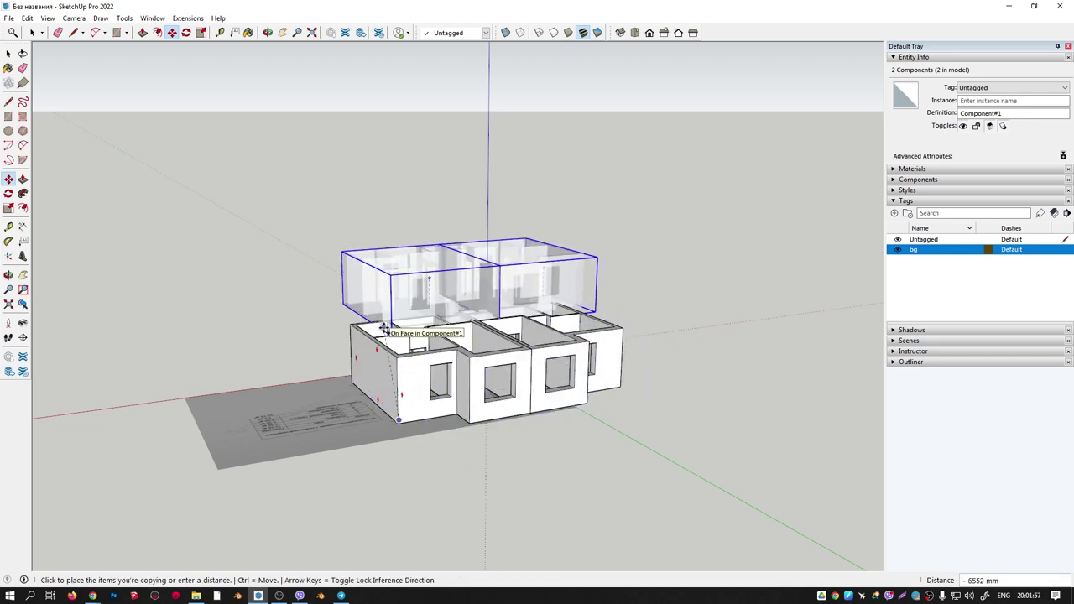
key(ctrl)
click(454, 340)
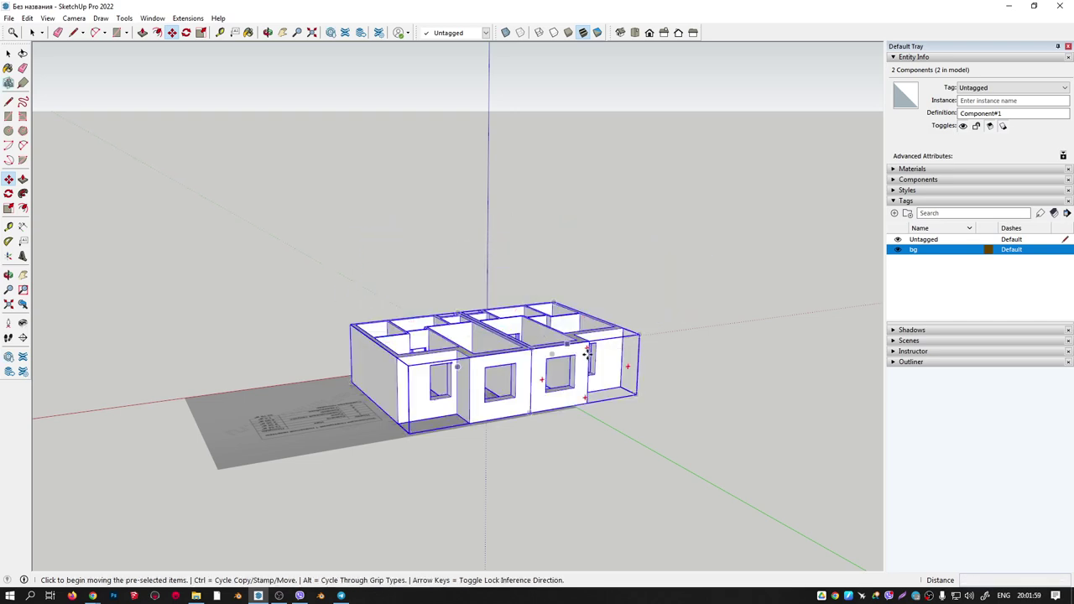
Copy the joined block 3000 mm straight up as a second storey.
mouse_move(425, 451)
middle_down()
mouse_move(441, 470)
mouse_move(413, 421)
middle_up()
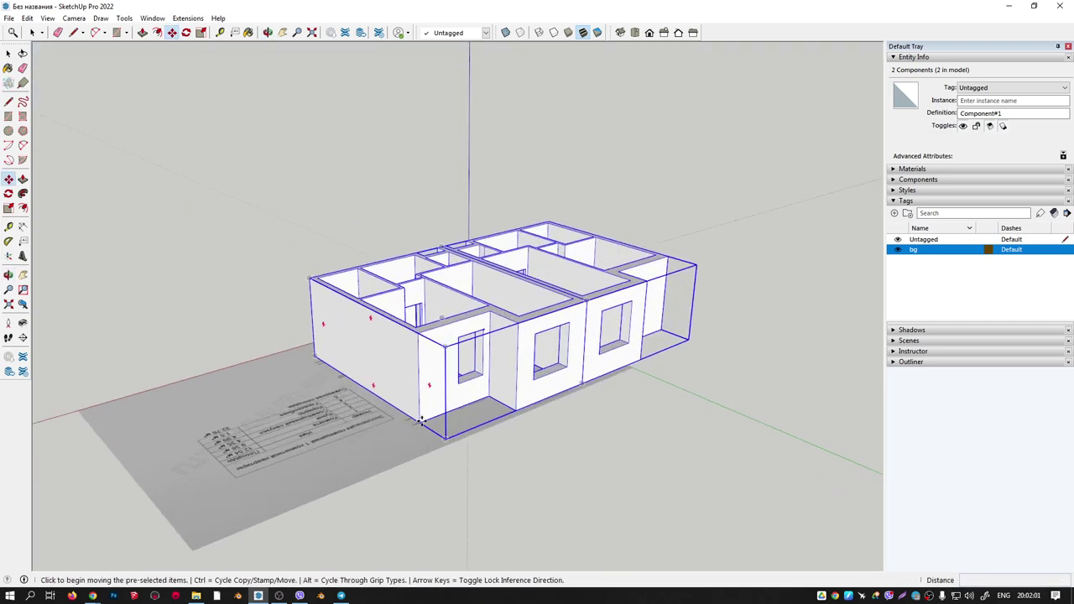
click(421, 422)
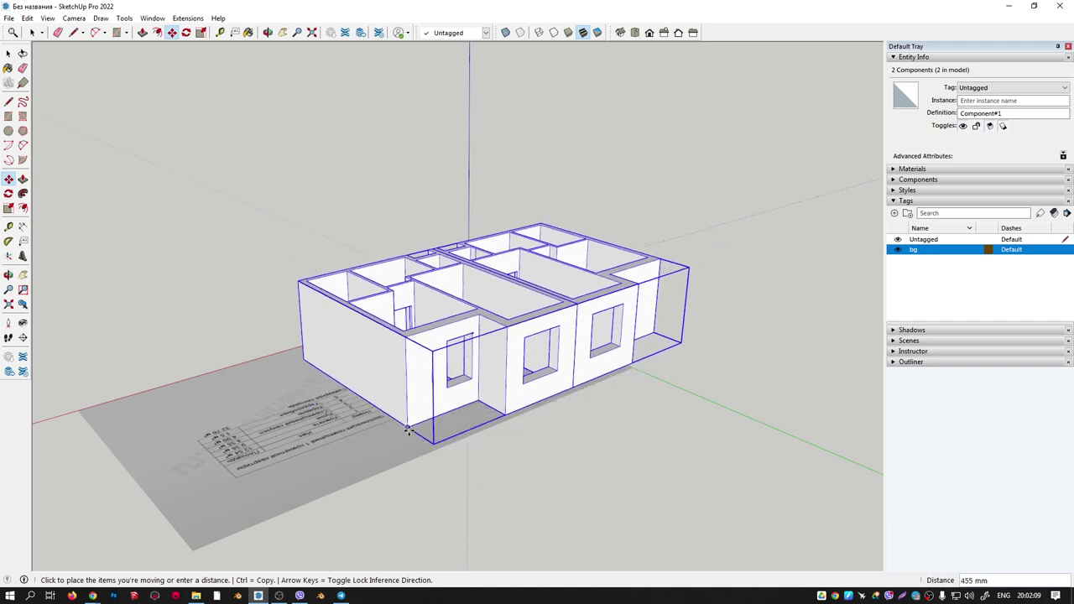
key(ctrl)
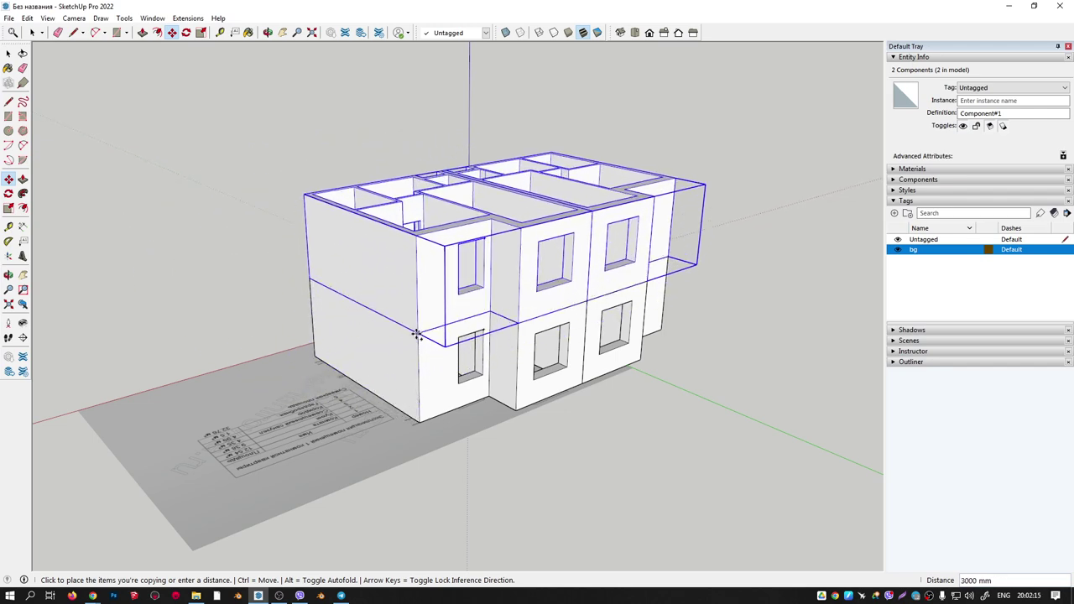
click(417, 333)
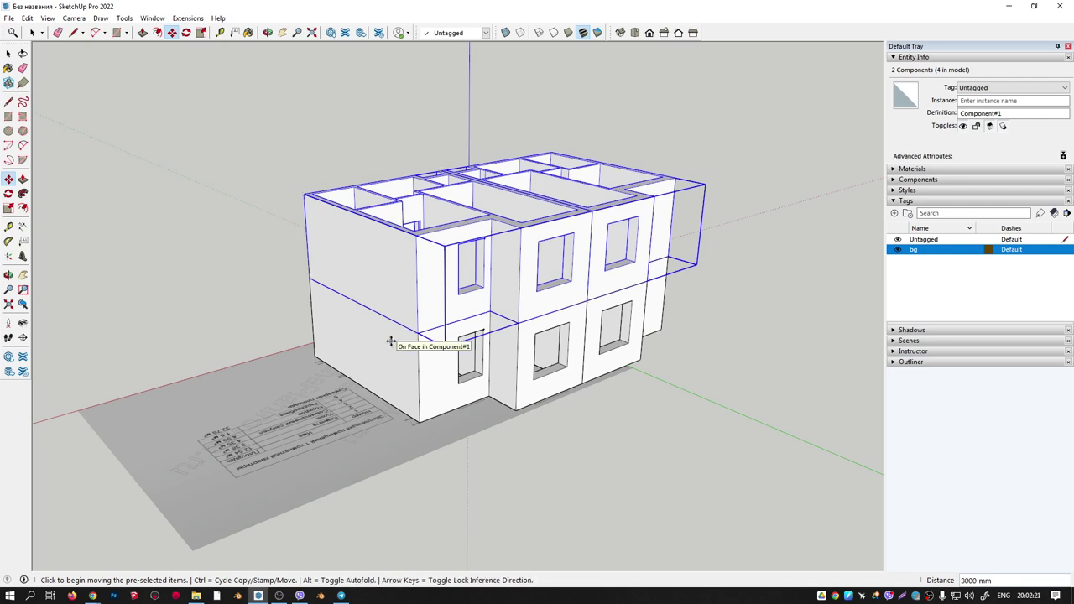
text(*10)
Array the storey copy into ten floors, forming a tall tower.
key(Return)
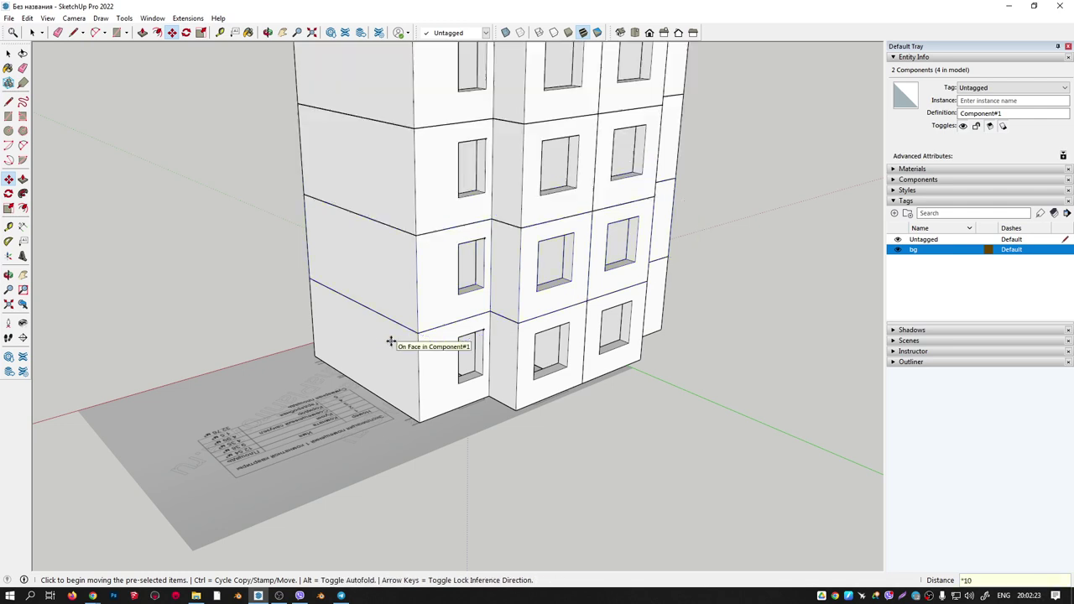
mouse_move(391, 341)
middle_down()
mouse_move(428, 239)
mouse_move(300, 232)
mouse_move(505, 221)
mouse_move(464, 483)
mouse_move(568, 515)
middle_up()
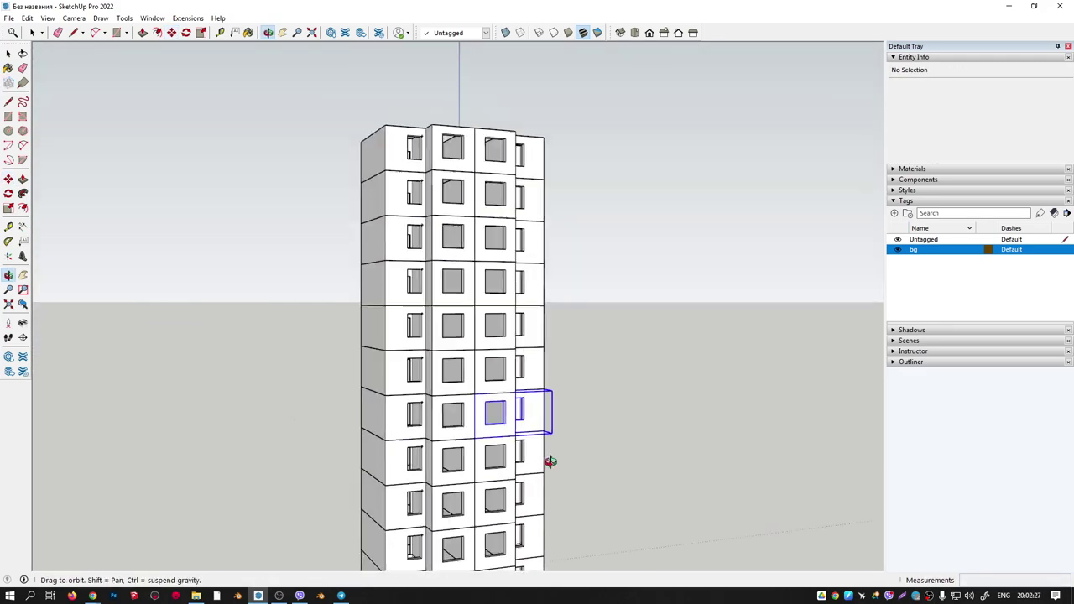
scroll(568, 515, down, 2)
middle_drag(542, 403, 526, 377)
scroll(526, 377, up, 2)
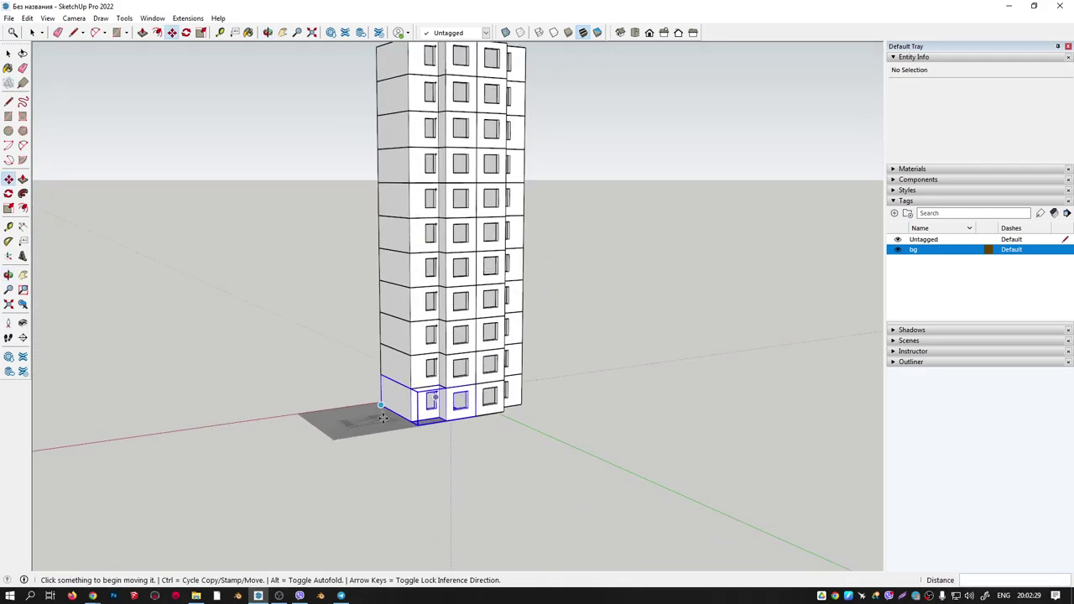
middle_drag(437, 424, 479, 377)
scroll(522, 411, down, 2)
middle_drag(522, 411, 478, 445)
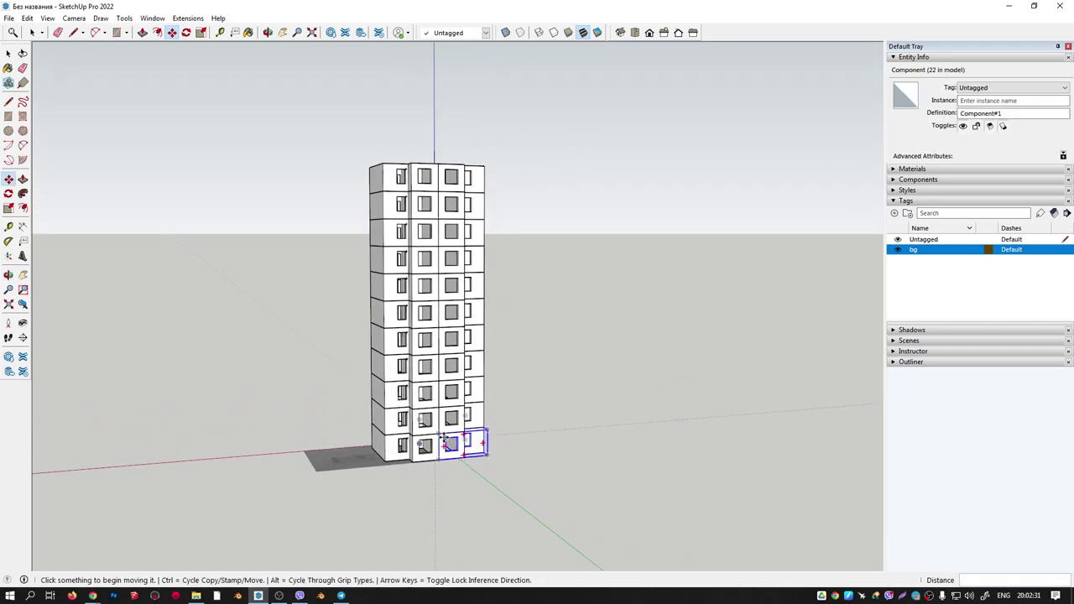
Select the whole tower and array it sideways into five copies 11770 mm apart.
key(space)
drag(288, 117, 502, 458)
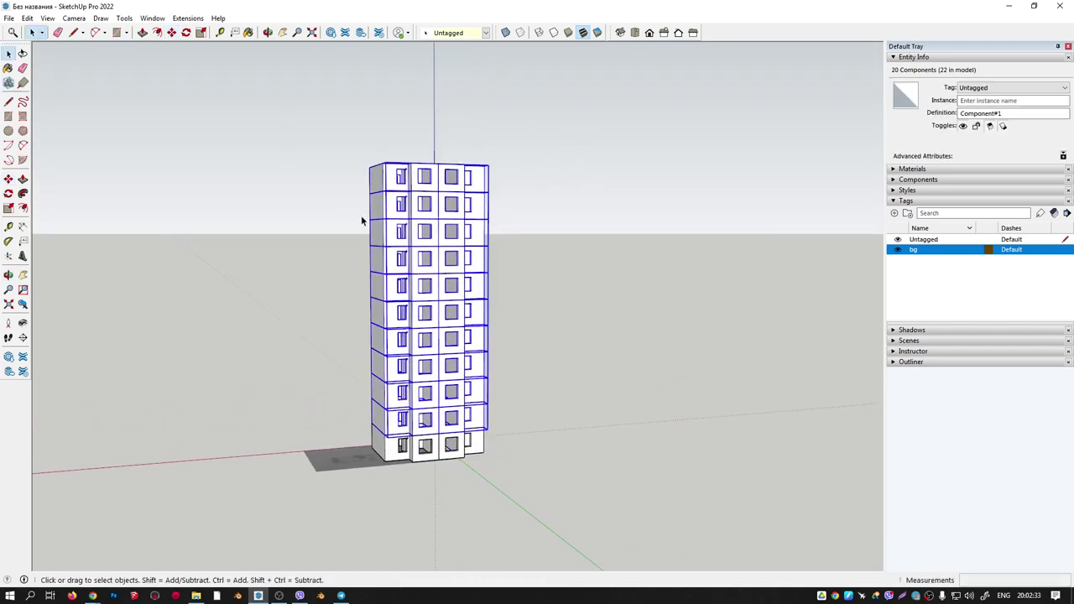
drag(349, 164, 535, 495)
scroll(398, 480, up, 3)
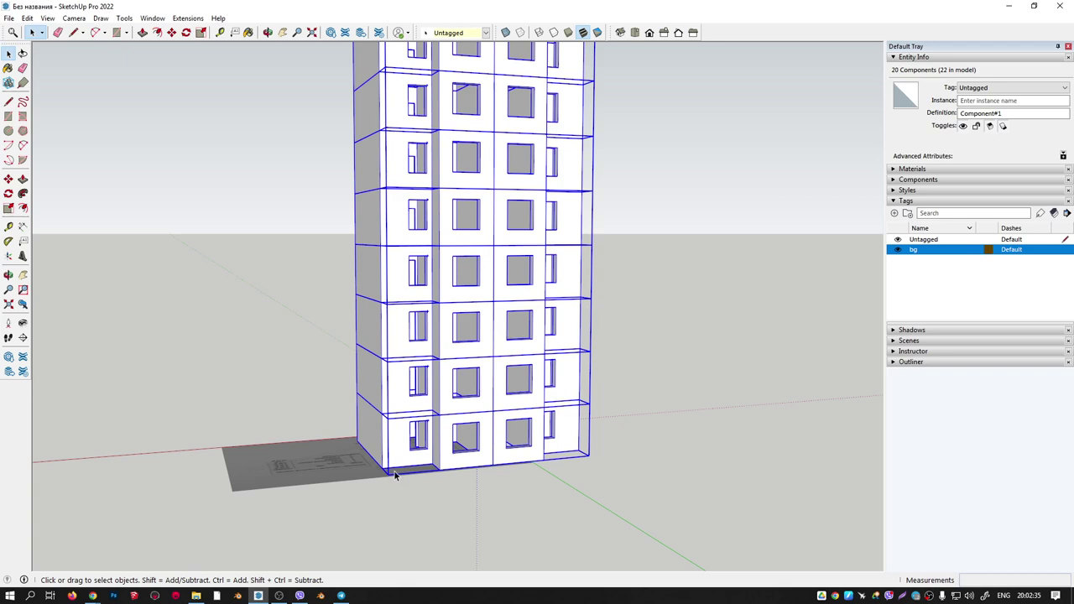
key(m)
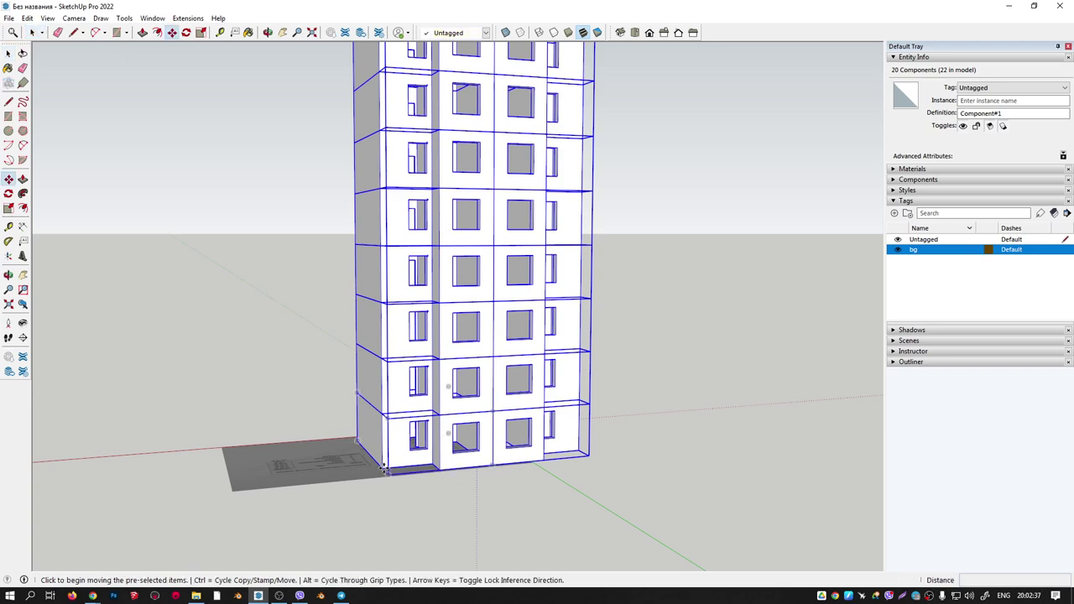
click(384, 471)
key(ctrl)
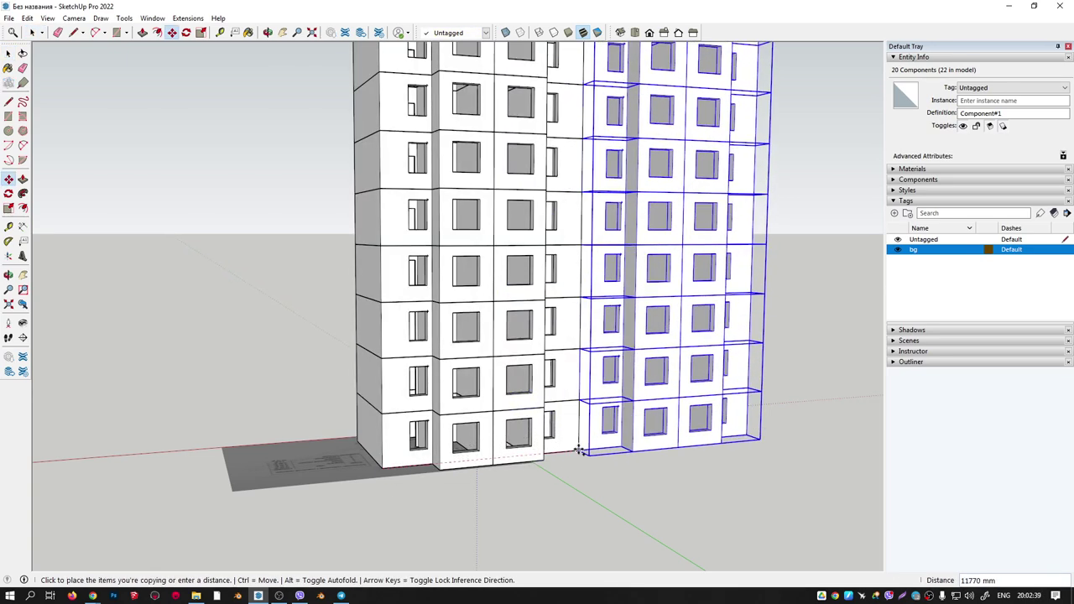
click(579, 450)
text(5)
key(Return)
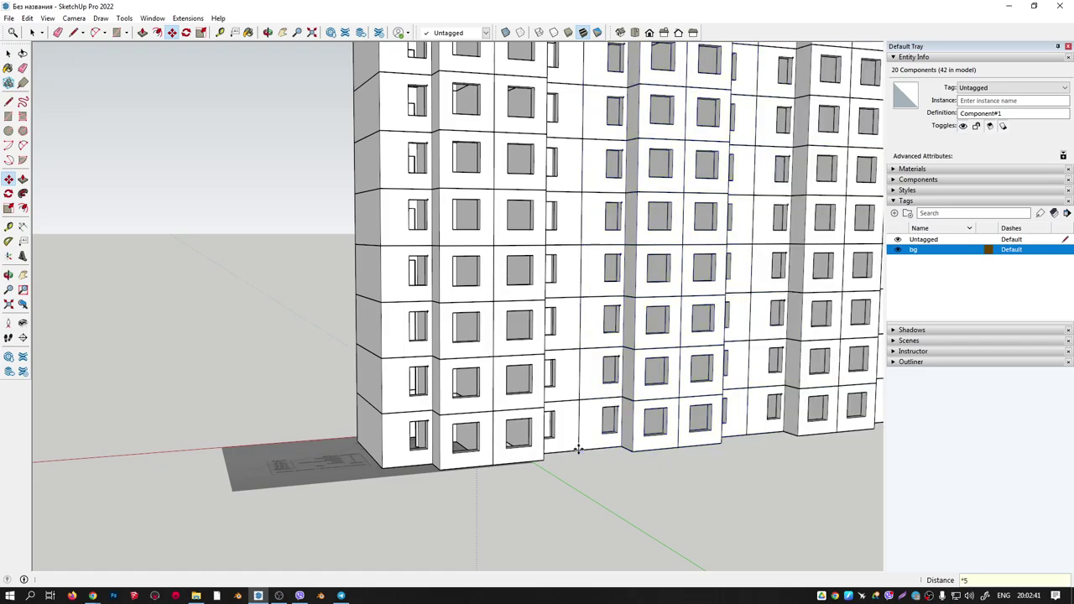
Delete all guide lines from the model with Edit > Delete Guides.
scroll(504, 353, down, 5)
scroll(500, 340, up, 2)
mouse_move(500, 339)
middle_down()
mouse_move(187, 276)
mouse_move(515, 300)
middle_up()
scroll(431, 240, up, 3)
scroll(366, 245, up, 3)
scroll(366, 245, up, 5)
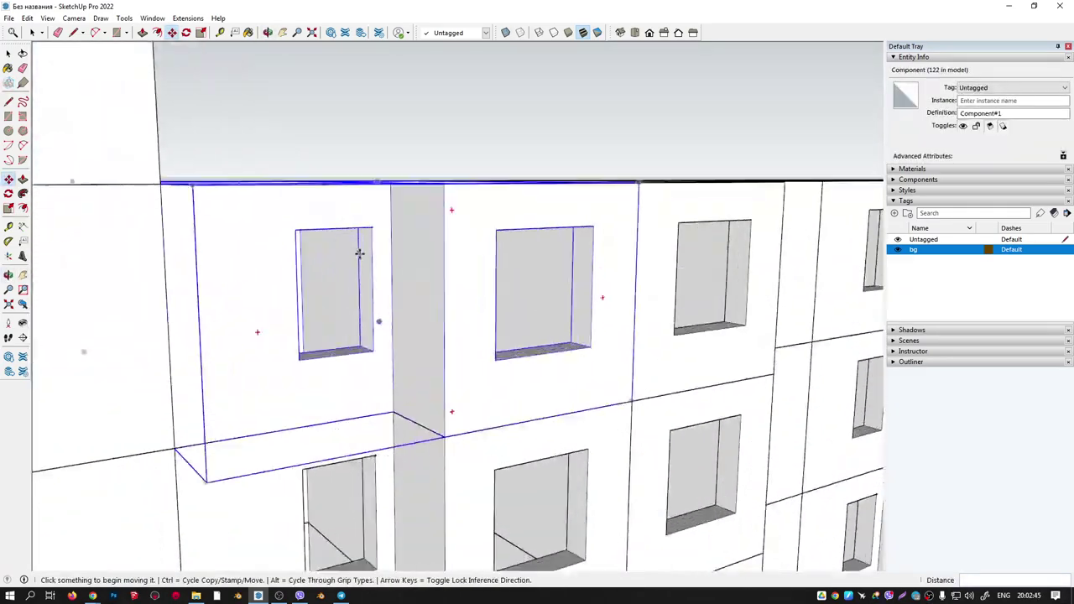
click(28, 18)
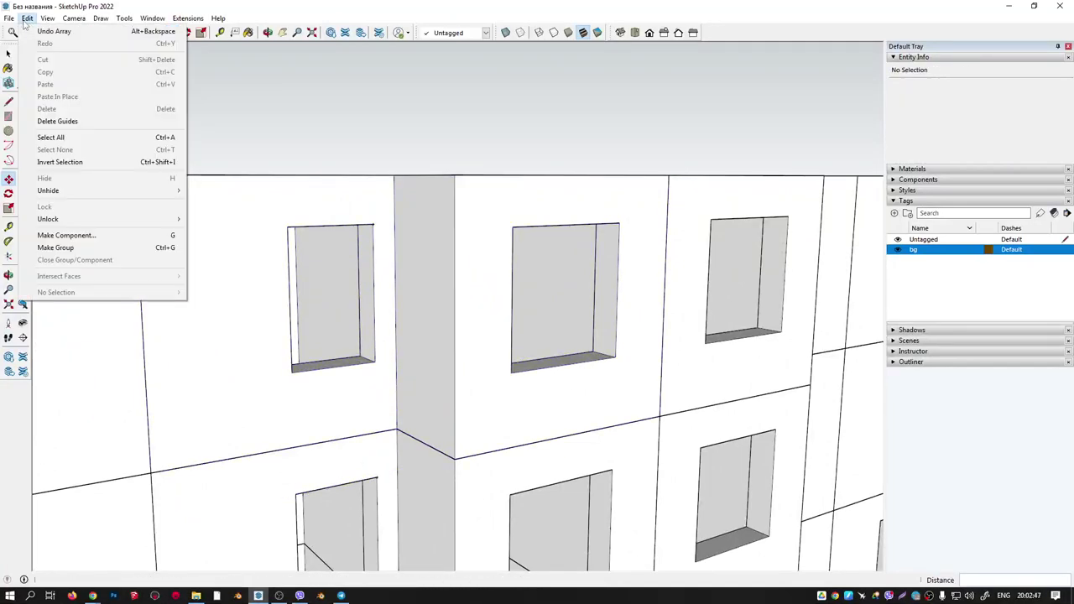
click(43, 121)
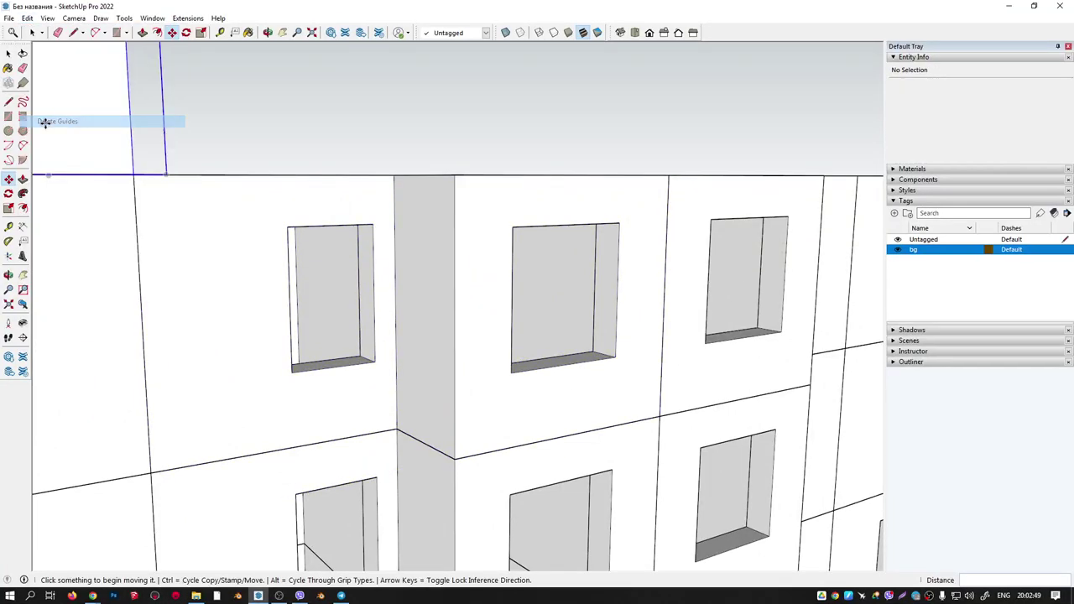
scroll(395, 230, down, 5)
scroll(410, 237, down, 3)
scroll(410, 238, down, 5)
Zoom in on the lower floors and open the ground-floor wall group for editing.
mouse_move(410, 238)
middle_down()
mouse_move(628, 486)
mouse_move(403, 369)
middle_up()
key(space)
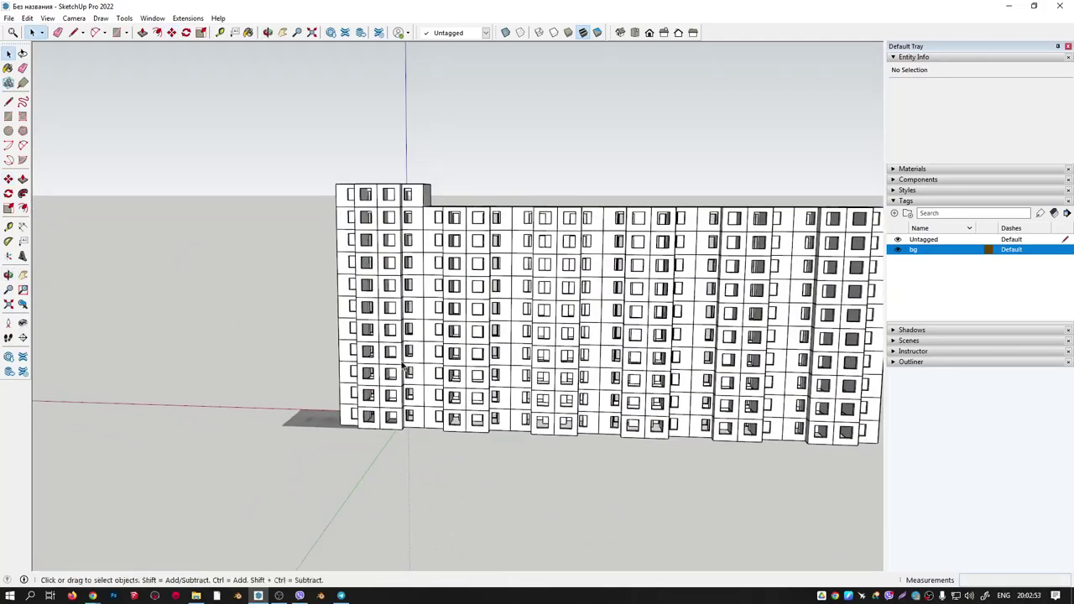
mouse_move(410, 327)
middle_down()
mouse_move(660, 403)
mouse_move(637, 396)
middle_up()
scroll(461, 434, up, 4)
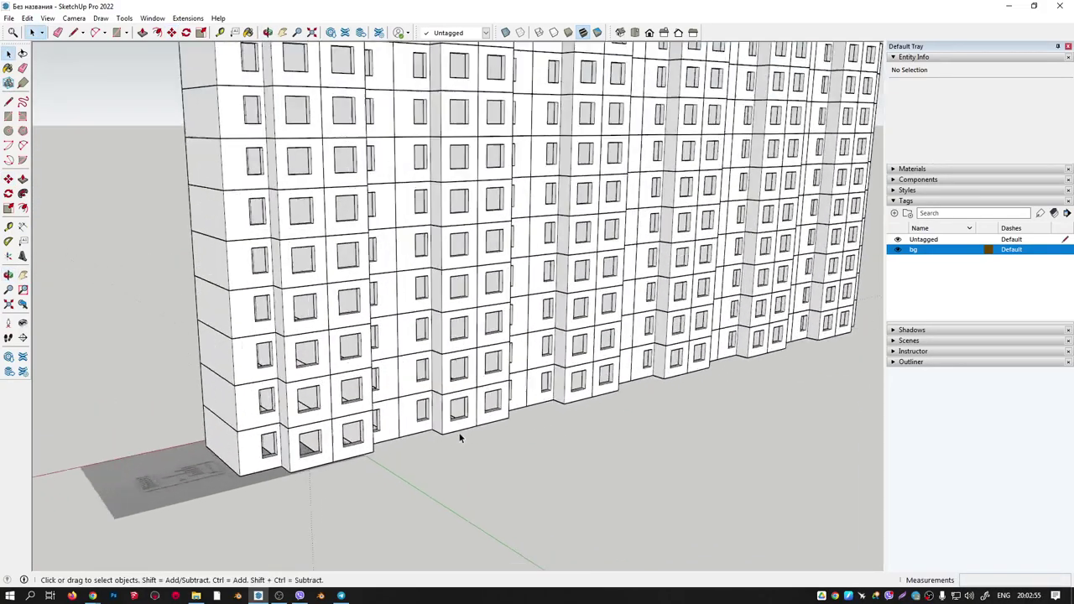
scroll(354, 442, up, 3)
scroll(354, 443, up, 3)
scroll(391, 449, up, 3)
middle_drag(433, 431, 384, 408)
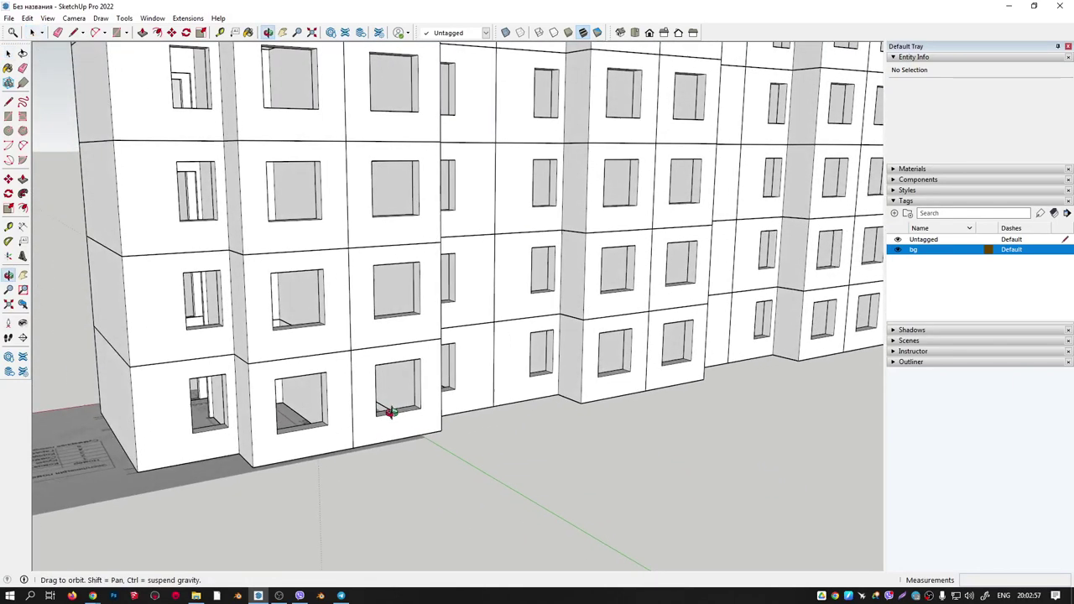
scroll(348, 416, up, 3)
scroll(346, 416, up, 2)
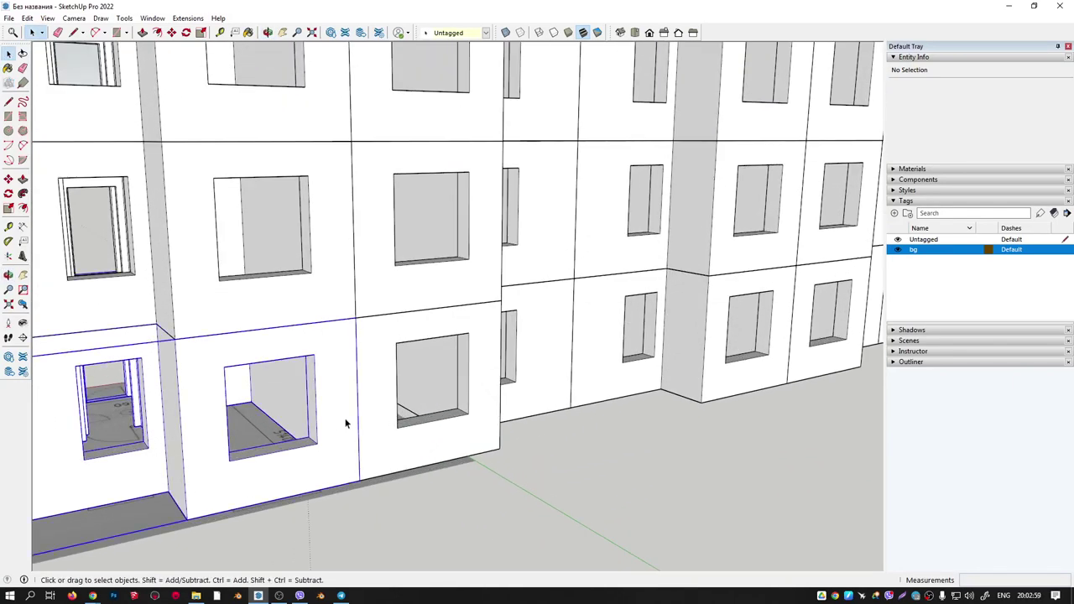
double_click(345, 423)
scroll(338, 351, up, 2)
scroll(344, 359, up, 2)
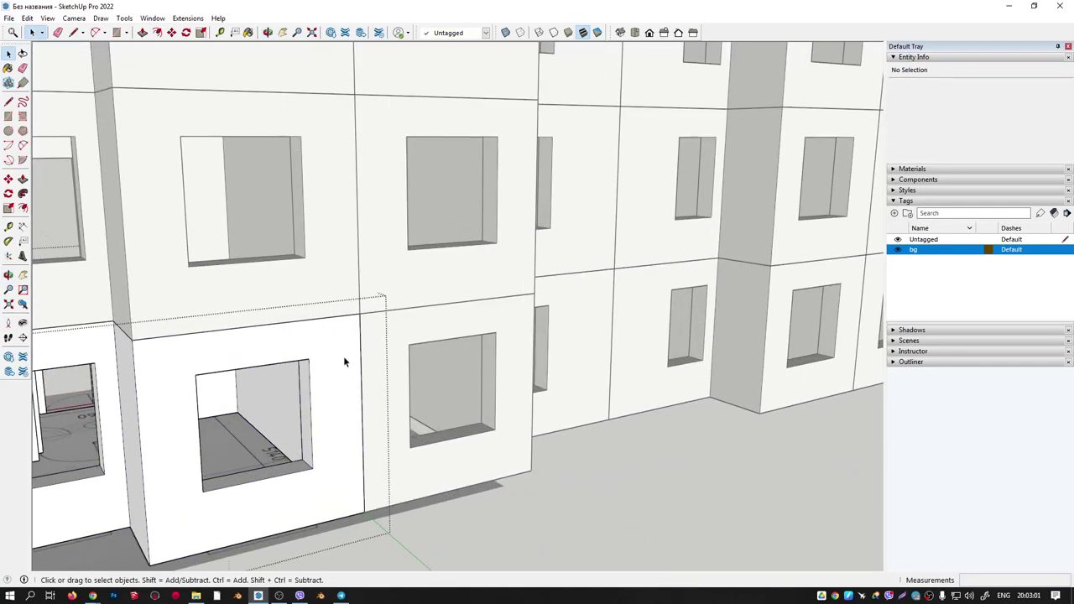
Draw a vertical line down the wall to split off a narrow strip and push it.
key(l)
click(335, 315)
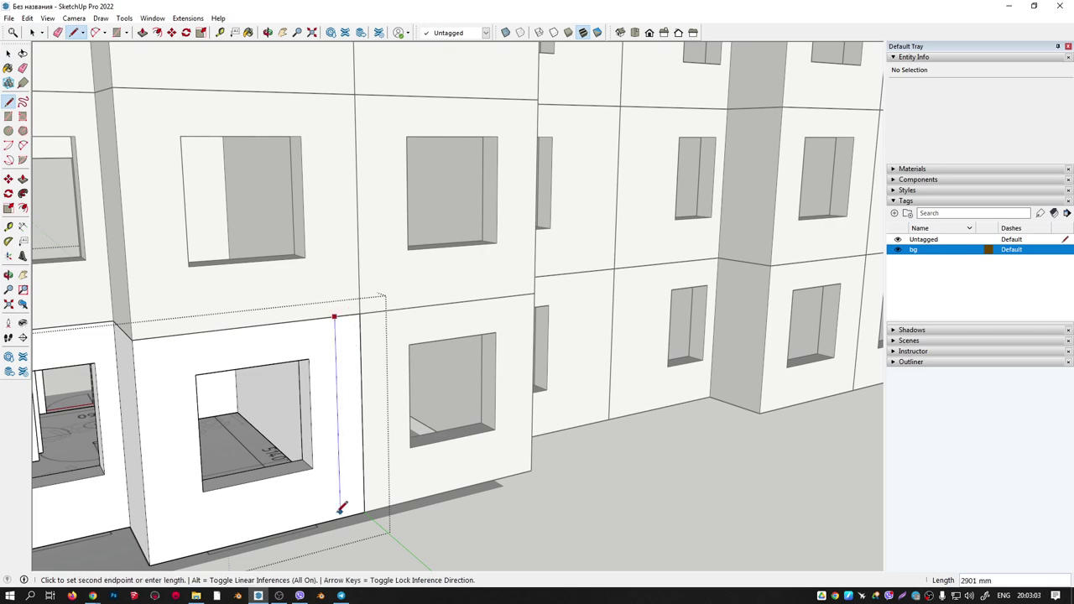
click(341, 516)
middle_drag(354, 473, 372, 472)
key(p)
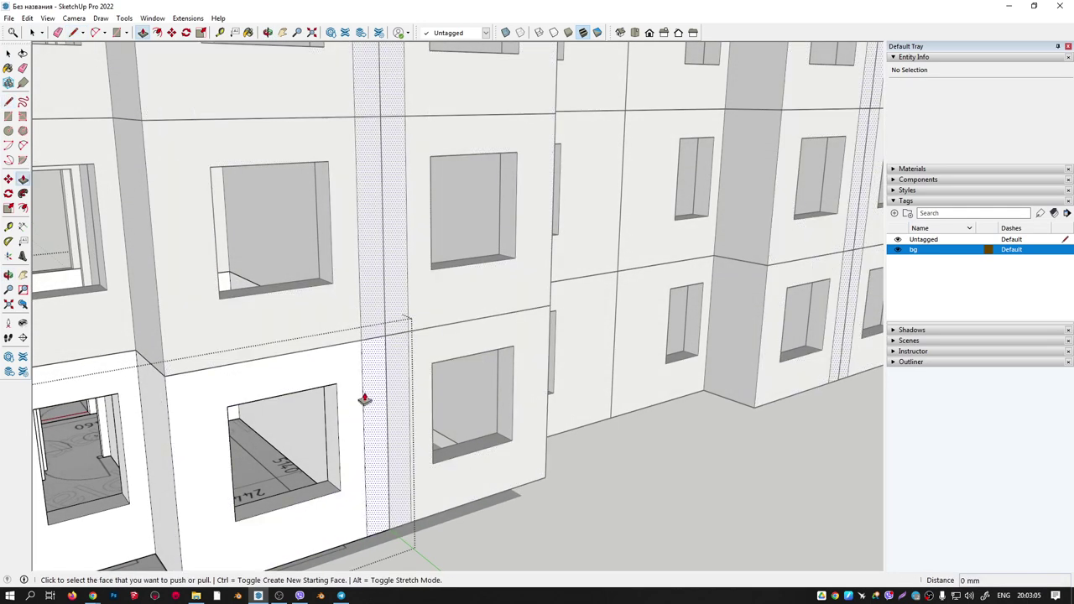
click(370, 398)
click(371, 395)
middle_drag(372, 395, 363, 395)
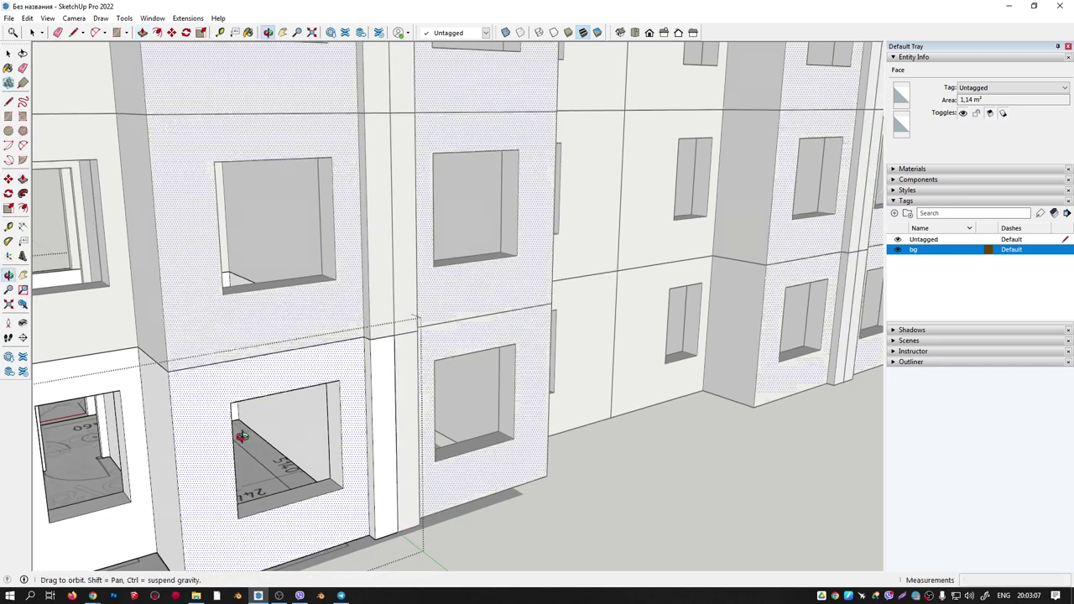
Draw a second vertical dividing line from the wall's top edge to its base.
key(l)
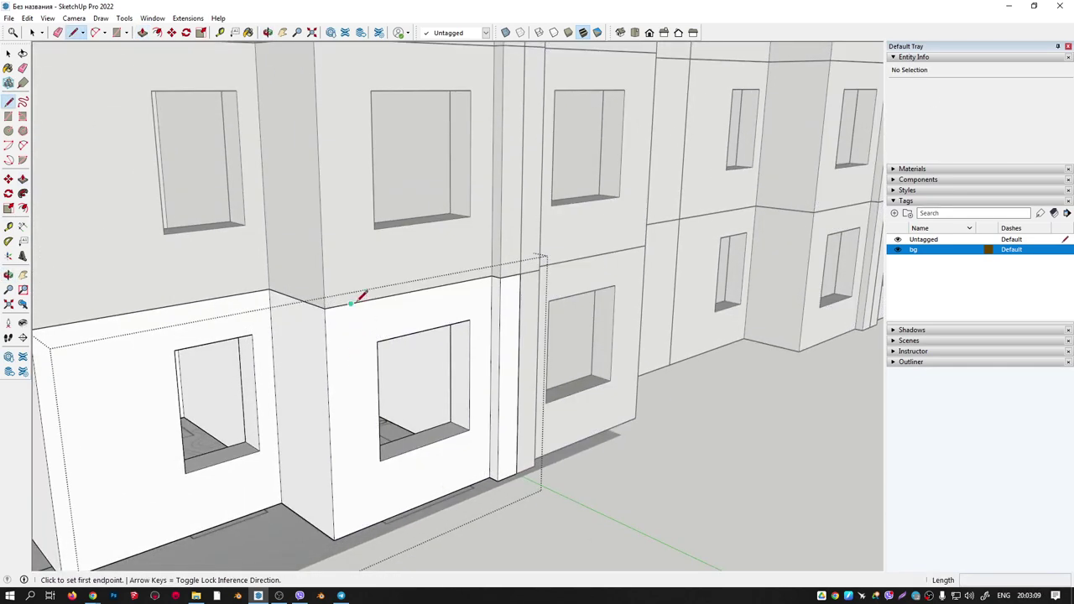
click(351, 304)
click(359, 527)
middle_drag(302, 401, 460, 319)
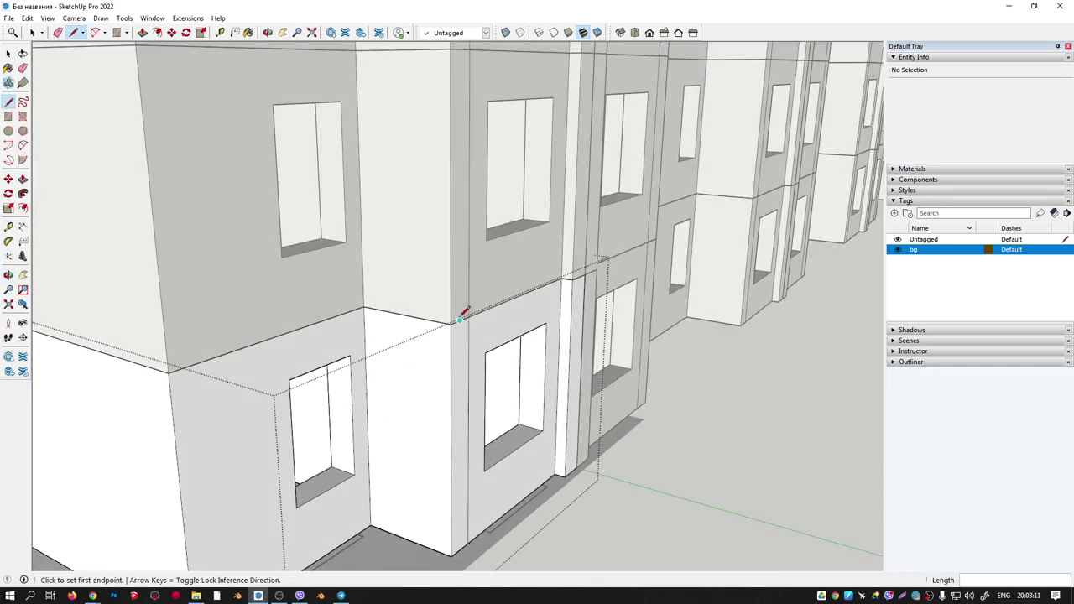
click(428, 543)
middle_drag(496, 458, 408, 472)
Extrude the narrow strip 155 mm outward and a second face 91 mm.
key(p)
click(303, 453)
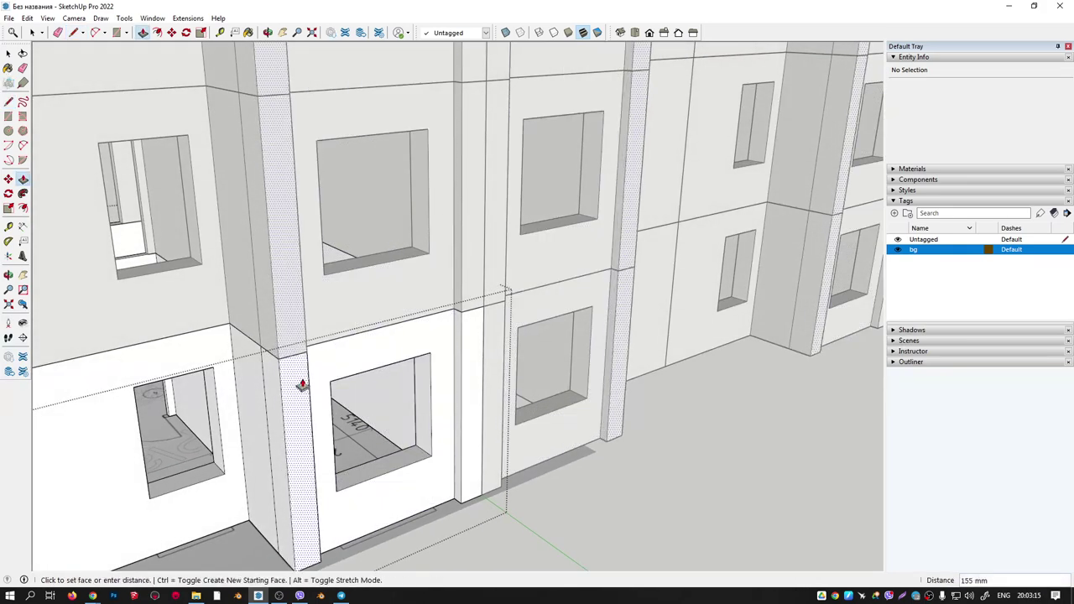
click(298, 386)
click(277, 388)
click(266, 388)
middle_drag(266, 388, 353, 358)
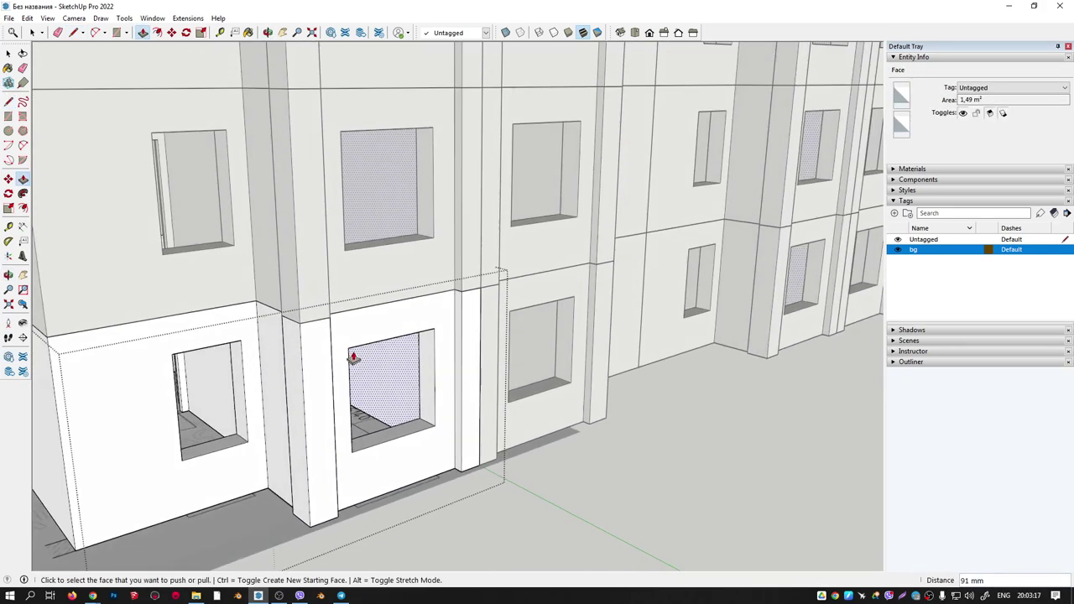
key(space)
click(575, 389)
mouse_move(574, 388)
middle_down()
mouse_move(632, 413)
mouse_move(508, 359)
mouse_move(280, 313)
mouse_move(300, 361)
mouse_move(688, 412)
mouse_move(431, 379)
middle_up()
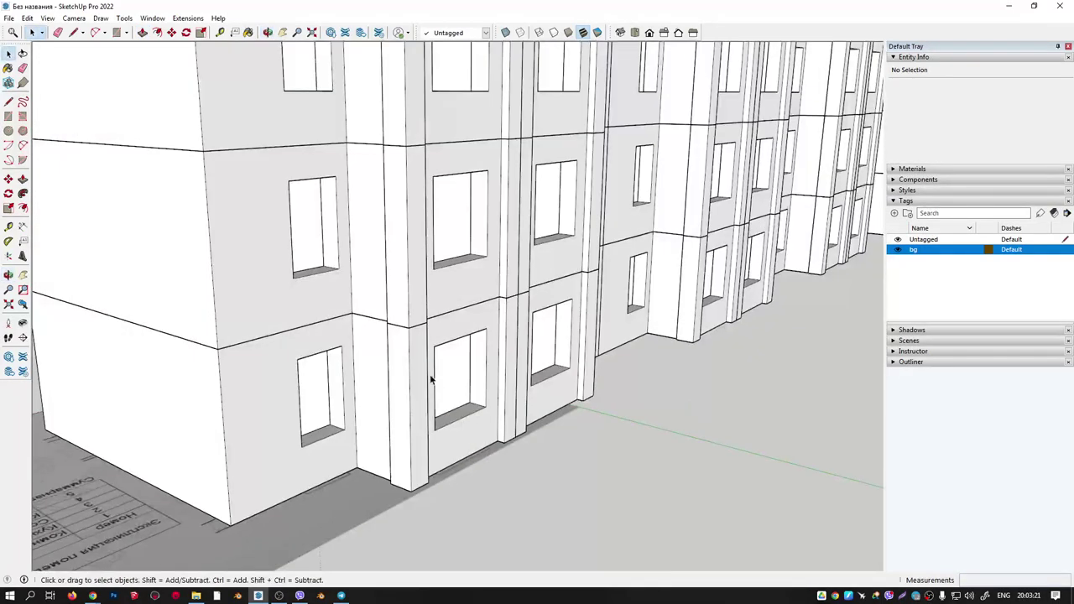
Open the lower wall group and choose Niraj_Pant_Shadow from the In Model materials.
double_click(428, 376)
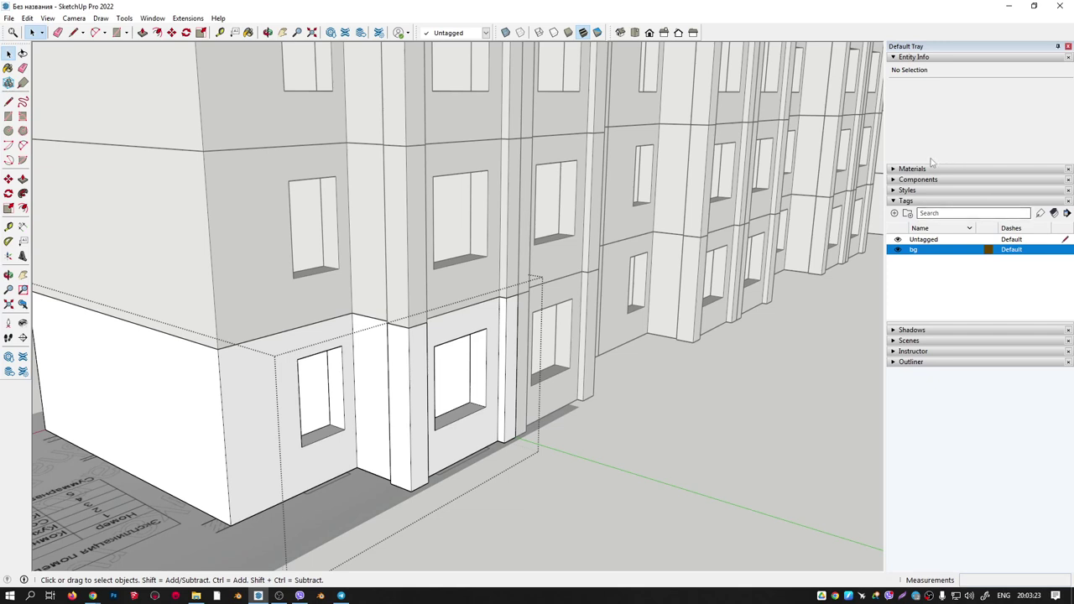
click(894, 168)
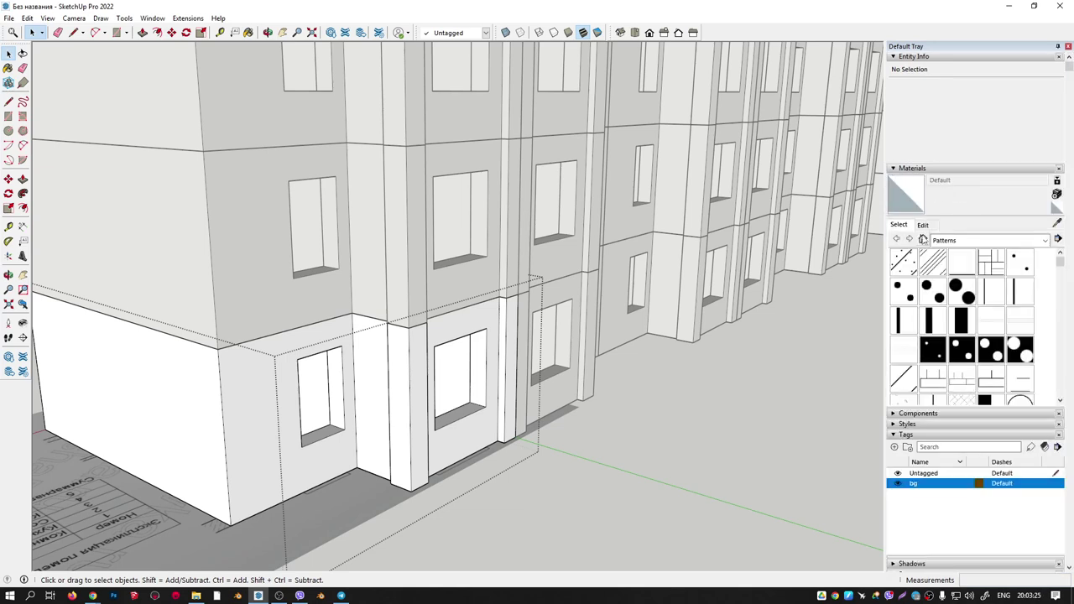
click(923, 240)
click(993, 261)
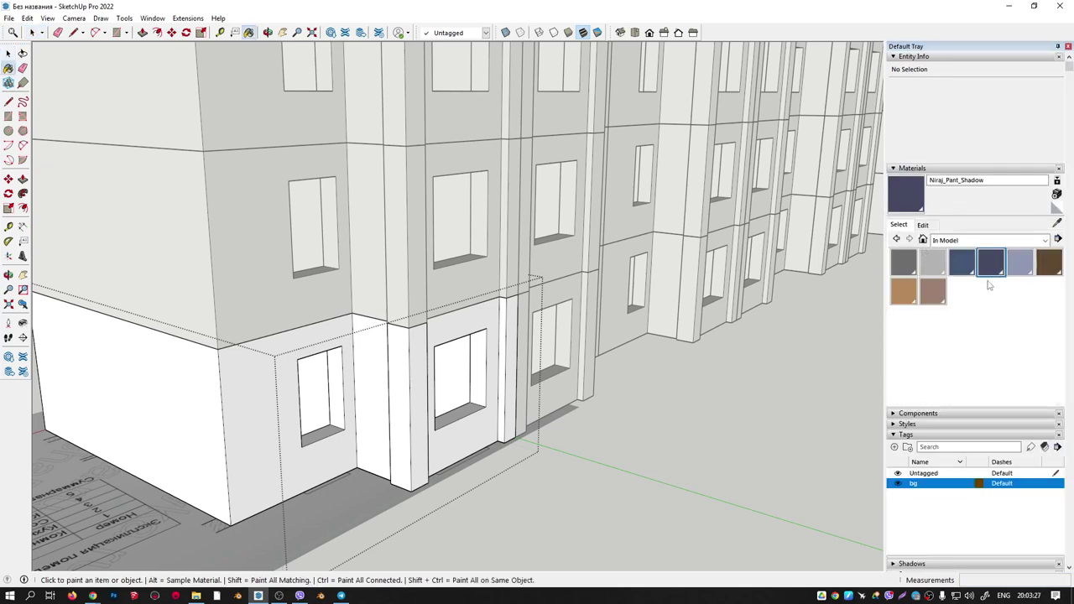
Paint the pilaster's front and side faces and the next column faces Niraj_Pant_Shadow.
click(419, 362)
click(400, 367)
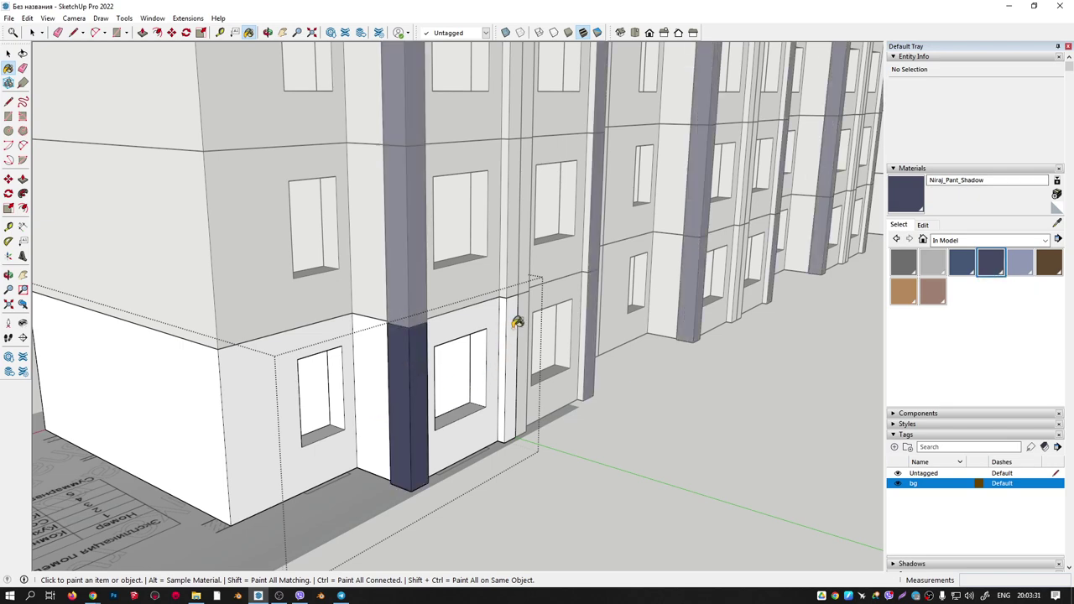
click(517, 322)
click(506, 321)
middle_drag(506, 321, 185, 308)
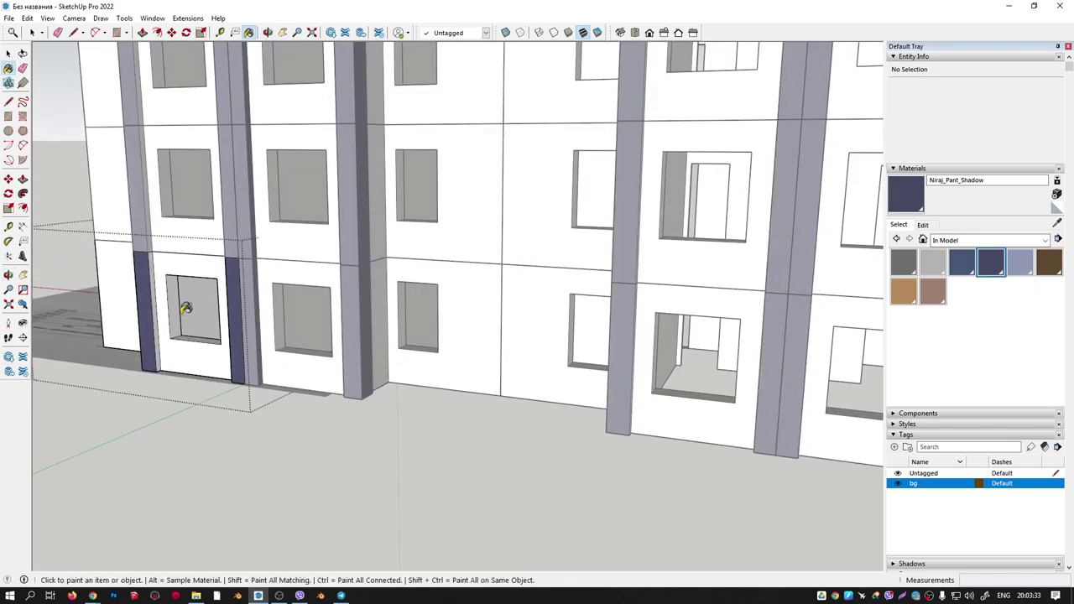
scroll(186, 308, up, 3)
scroll(421, 372, up, 3)
scroll(318, 338, up, 2)
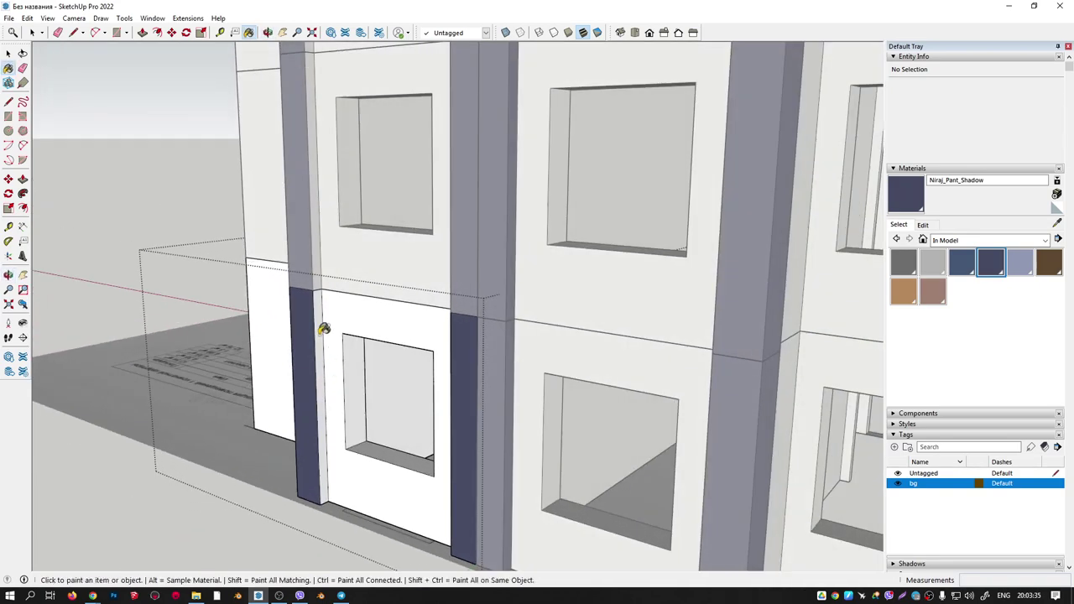
Paint the remaining column side face and orbit around to check the painted pilasters.
click(324, 328)
mouse_move(324, 328)
middle_down()
mouse_move(444, 372)
mouse_move(825, 378)
middle_up()
scroll(633, 329, up, 3)
middle_drag(619, 355, 829, 370)
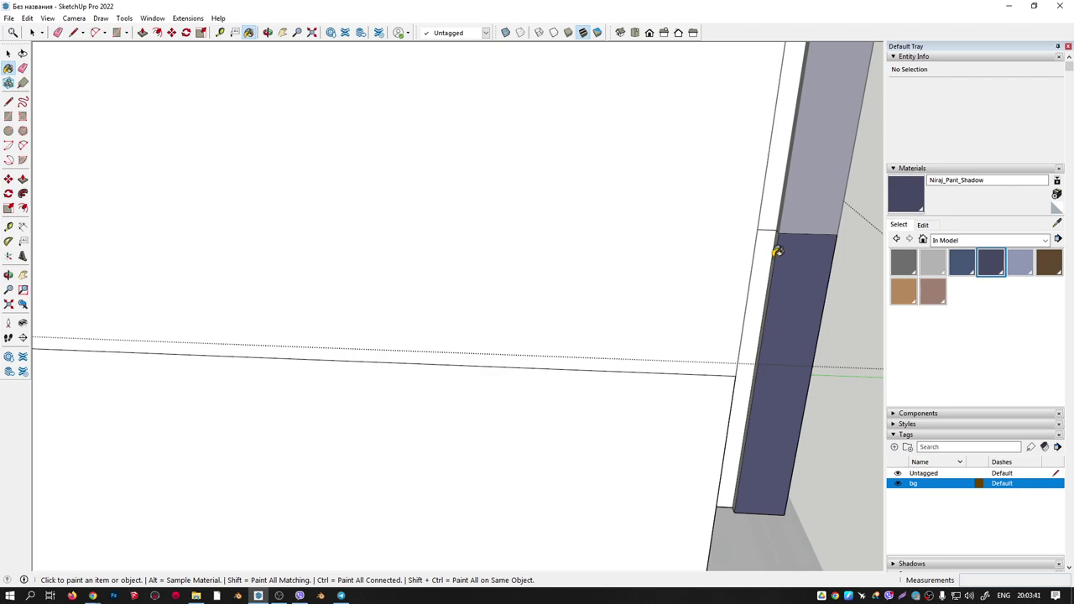
mouse_move(778, 252)
middle_down()
mouse_move(775, 297)
mouse_move(738, 137)
mouse_move(495, 333)
mouse_move(506, 350)
mouse_move(621, 403)
mouse_move(693, 371)
mouse_move(789, 359)
middle_up()
scroll(568, 268, down, 3)
scroll(425, 364, up, 3)
scroll(516, 353, up, 2)
key(space)
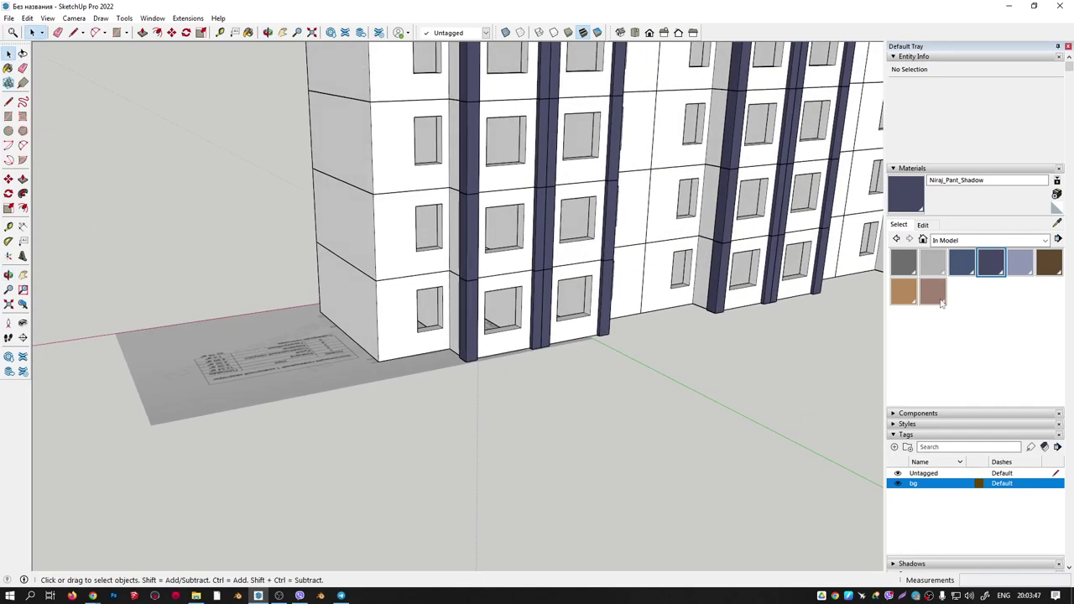
Switch off the bg tag to hide the ground drawing.
click(897, 485)
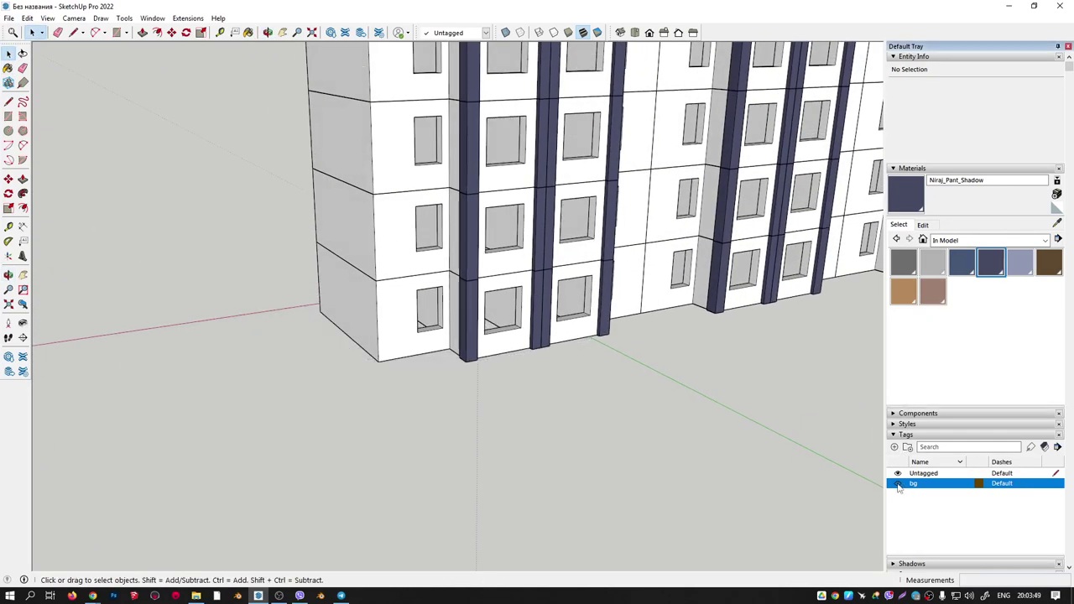
middle_drag(609, 365, 730, 268)
scroll(624, 307, up, 3)
scroll(595, 307, up, 2)
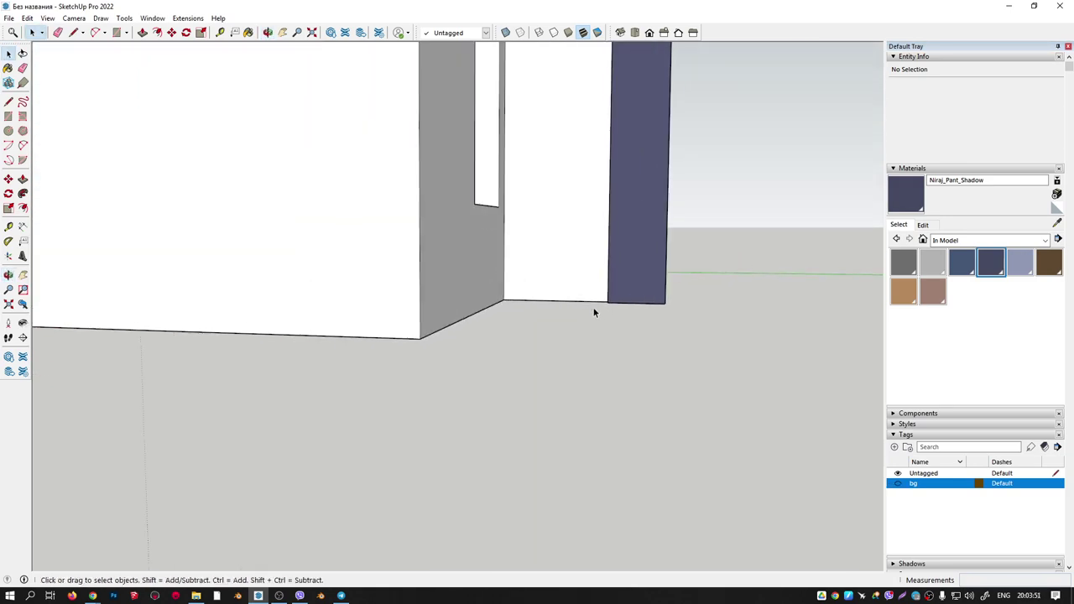
mouse_move(595, 308)
middle_down()
mouse_move(674, 257)
mouse_move(280, 219)
mouse_move(451, 354)
middle_up()
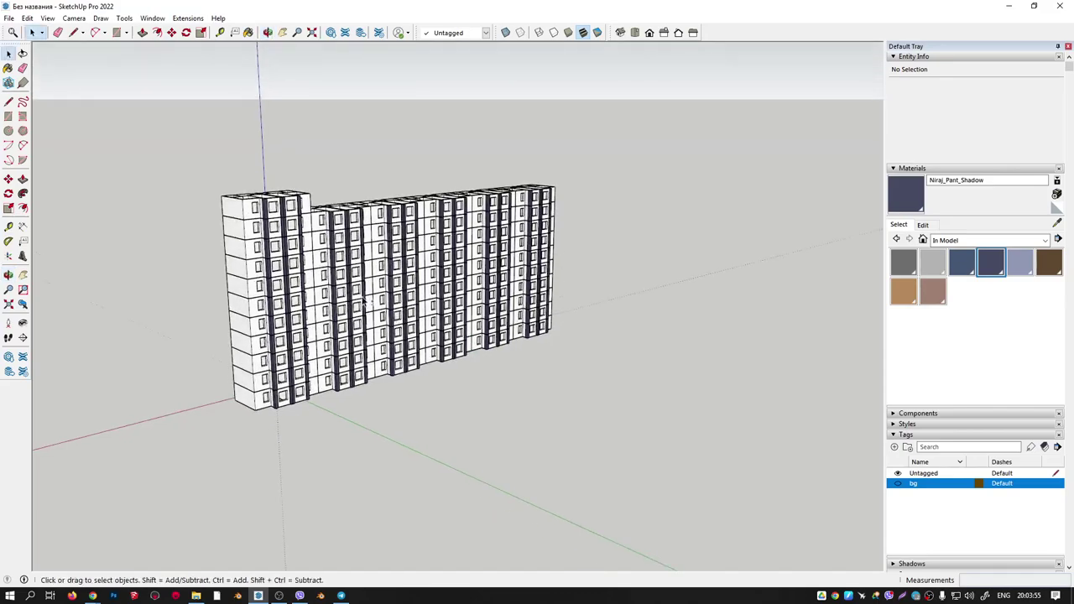
scroll(524, 299, up, 2)
scroll(524, 299, up, 2)
scroll(470, 338, up, 2)
scroll(460, 350, up, 2)
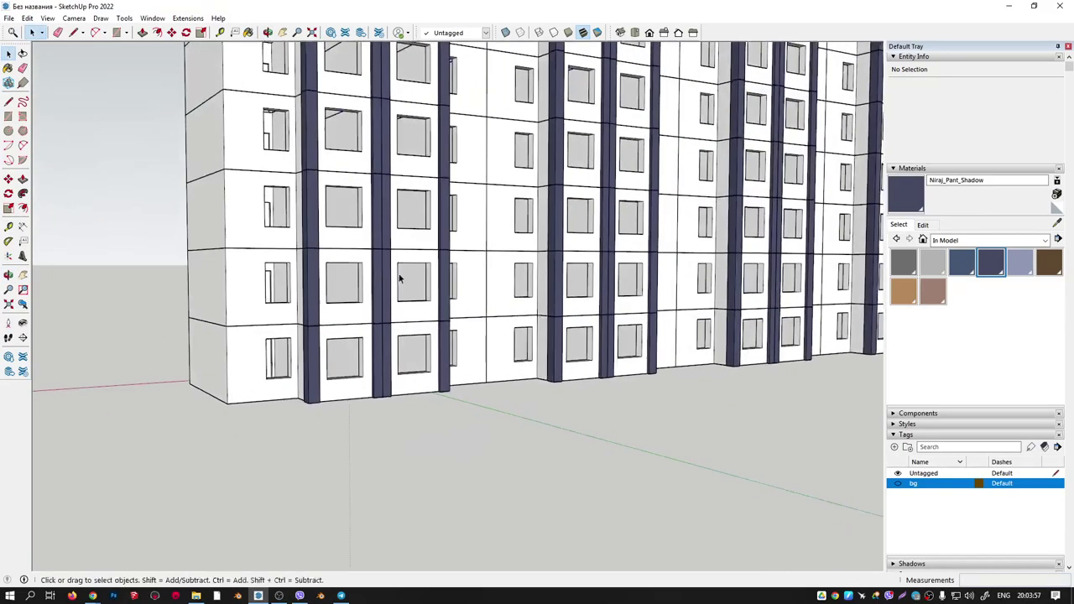
scroll(402, 280, up, 2)
scroll(396, 377, down, 5)
Window-select all the upper-floor apartment components.
mouse_move(524, 316)
middle_down()
mouse_move(453, 312)
mouse_move(440, 391)
middle_up()
scroll(440, 391, up, 2)
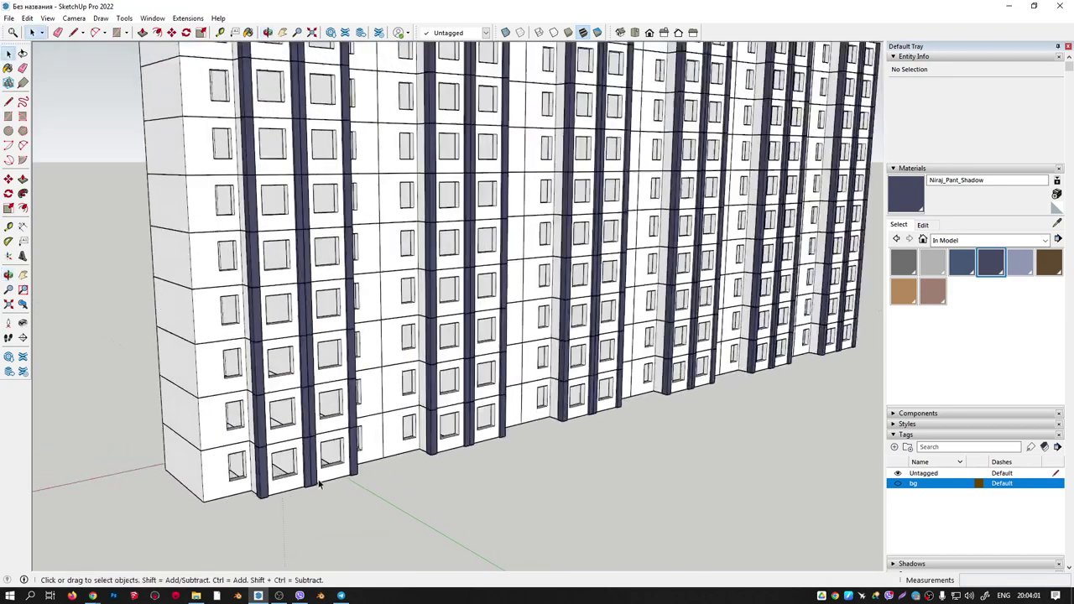
scroll(290, 439, up, 2)
scroll(536, 317, up, 2)
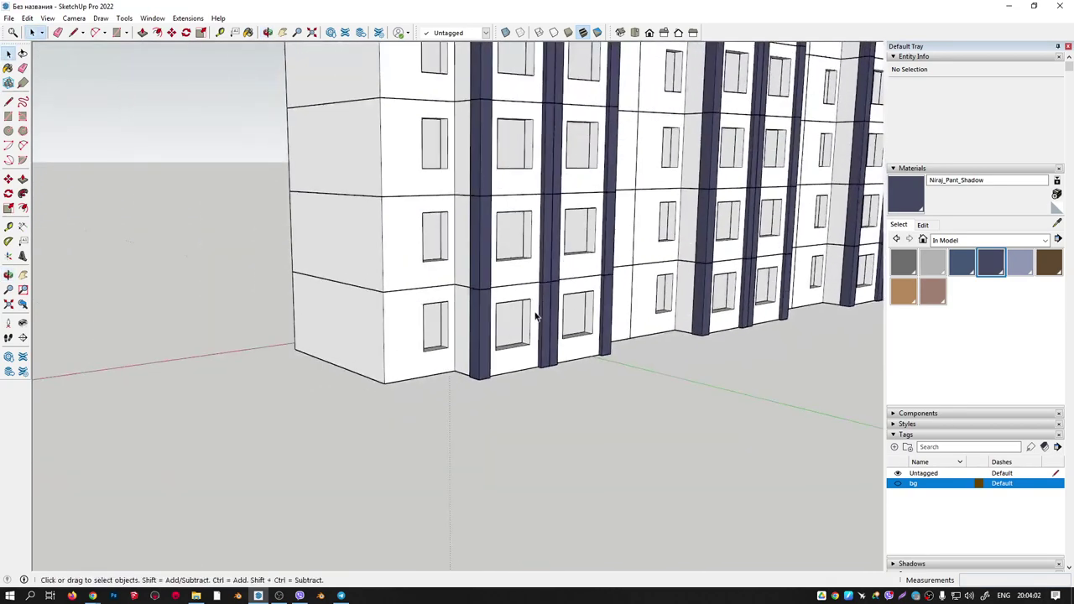
click(499, 352)
scroll(497, 353, down, 3)
scroll(495, 351, down, 3)
mouse_move(495, 351)
middle_down()
mouse_move(482, 334)
mouse_move(419, 323)
middle_up()
drag(240, 139, 697, 346)
Hide the upper floors, the right-hand sections and the top floor of the block.
key(h)
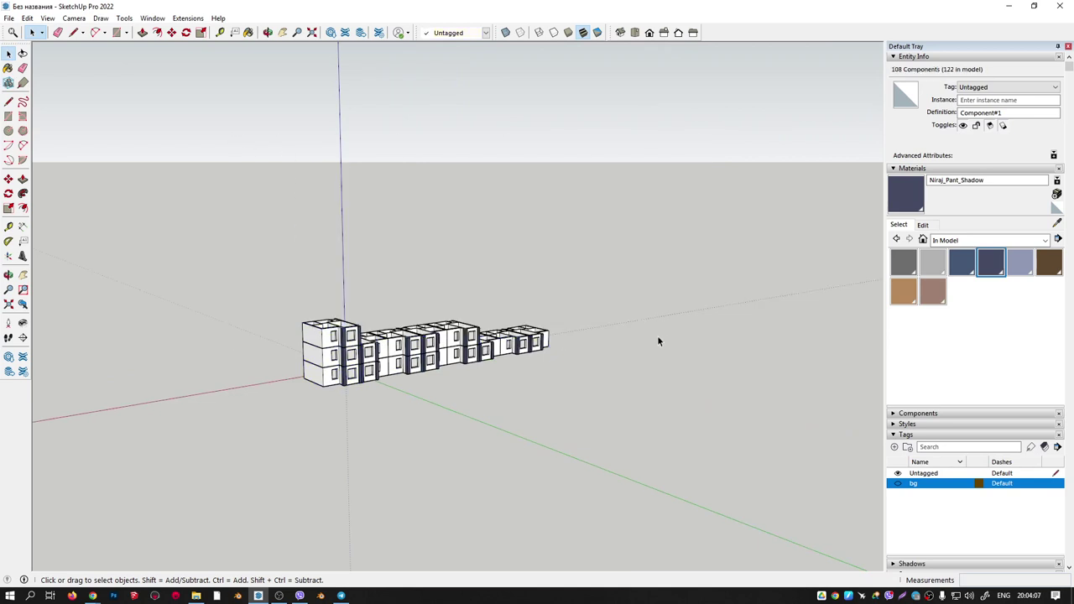
click(576, 353)
drag(439, 295, 573, 372)
key(h)
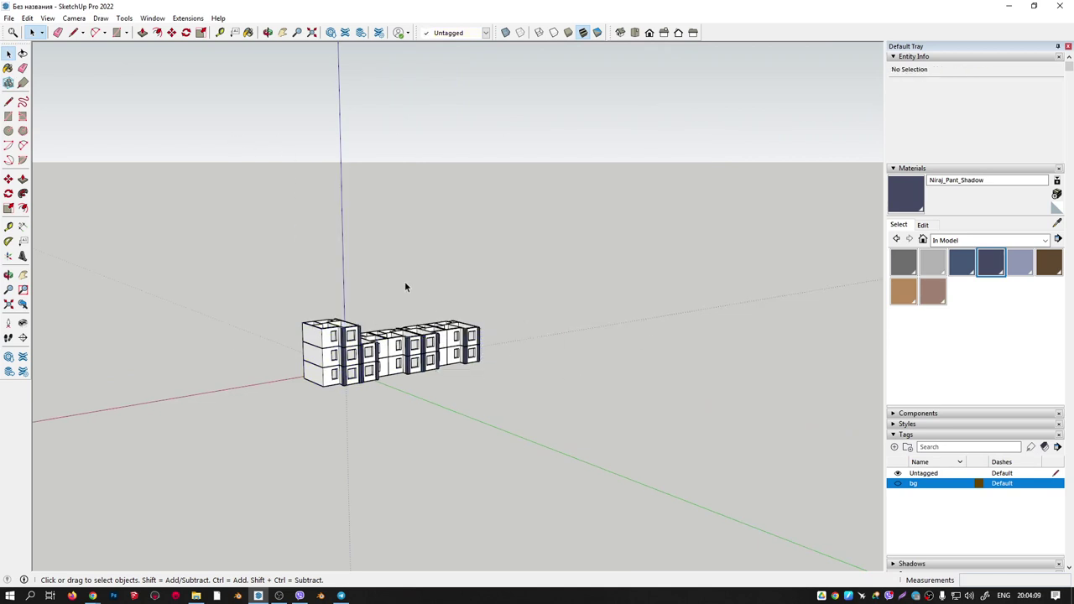
mouse_move(404, 281)
mouse_down()
mouse_move(495, 386)
mouse_move(377, 307)
mouse_up()
key(h)
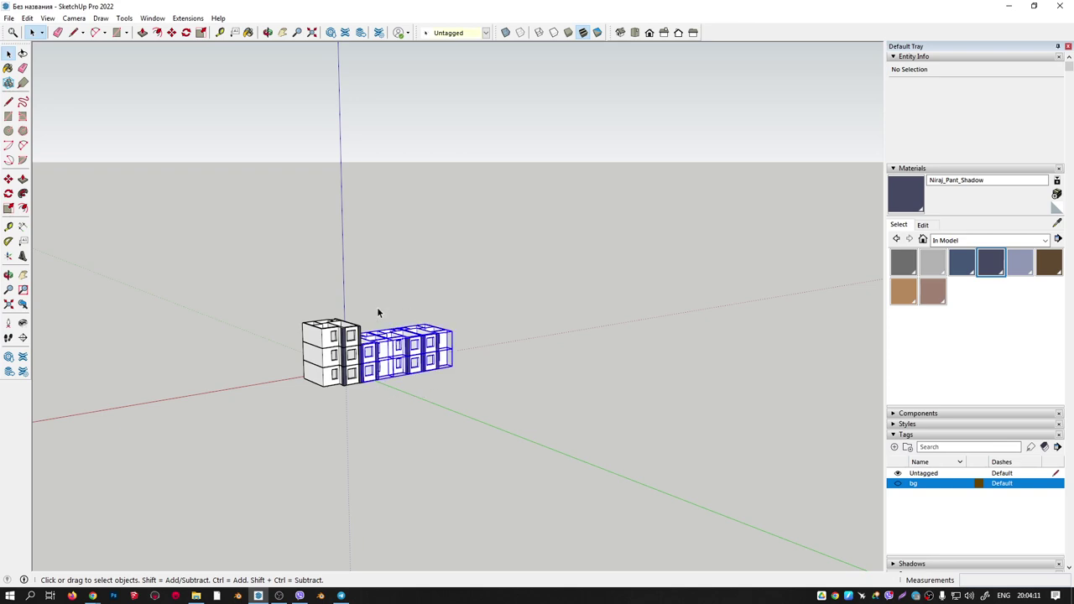
key(h)
click(344, 331)
key(h)
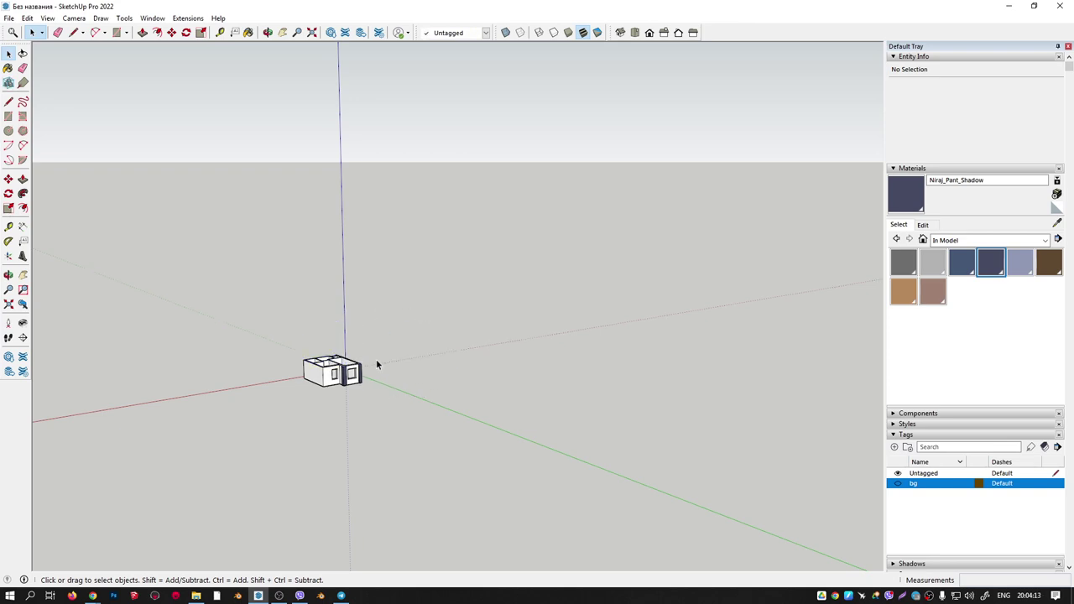
Orbit above the remaining apartment's floor plan and collapse the Materials panel.
scroll(377, 359, up, 3)
scroll(343, 377, up, 5)
middle_drag(343, 377, 288, 461)
scroll(611, 347, down, 5)
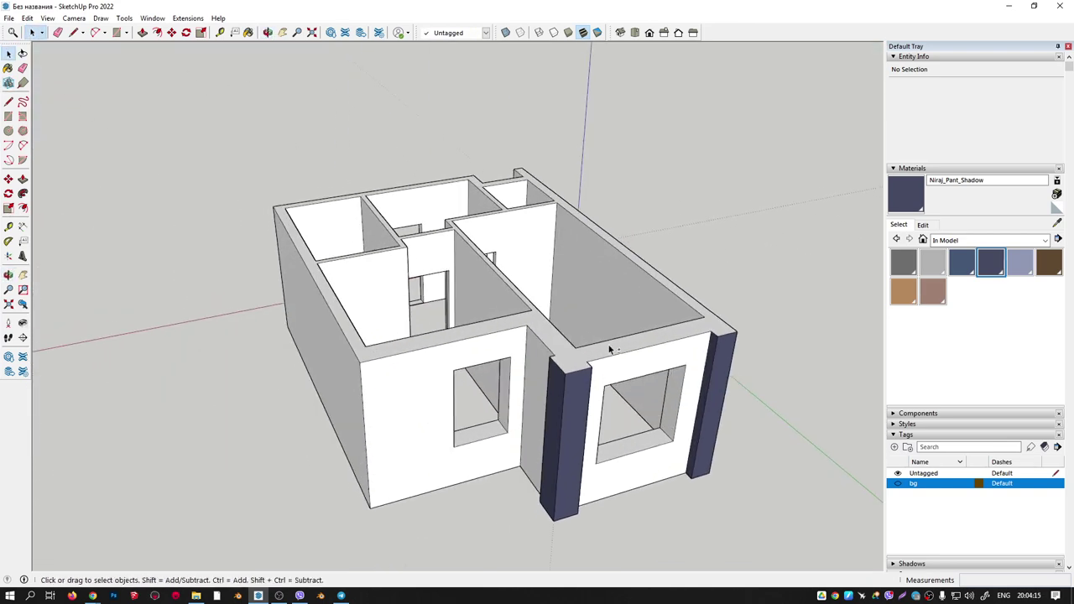
mouse_move(611, 348)
middle_down()
mouse_move(355, 383)
mouse_move(291, 422)
mouse_move(711, 466)
mouse_move(806, 352)
mouse_move(808, 307)
mouse_move(389, 299)
mouse_move(658, 290)
middle_up()
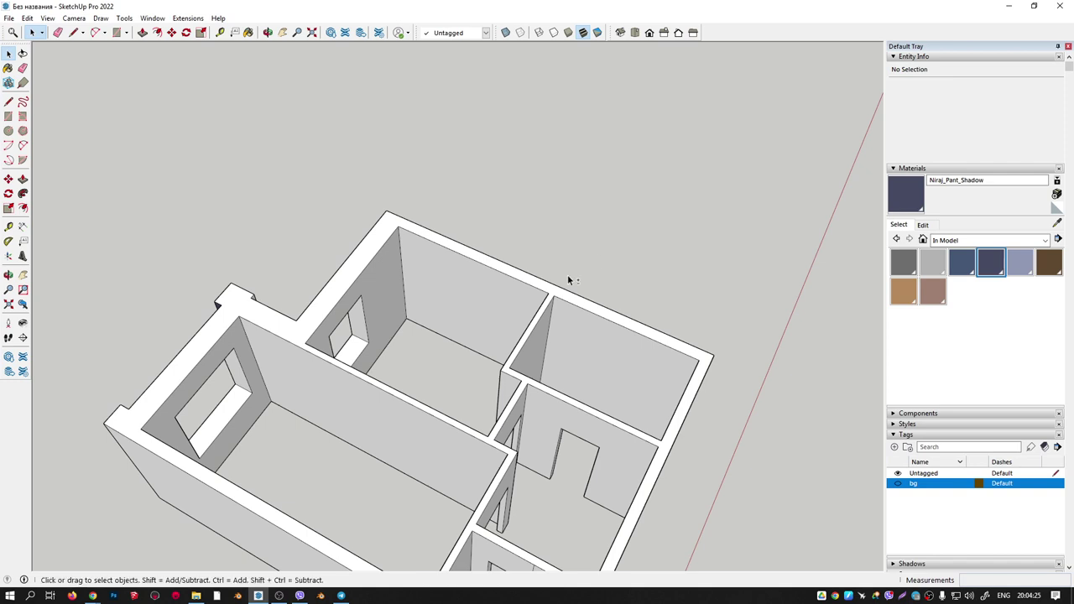
mouse_move(567, 274)
middle_down()
mouse_move(514, 247)
mouse_move(907, 289)
middle_up()
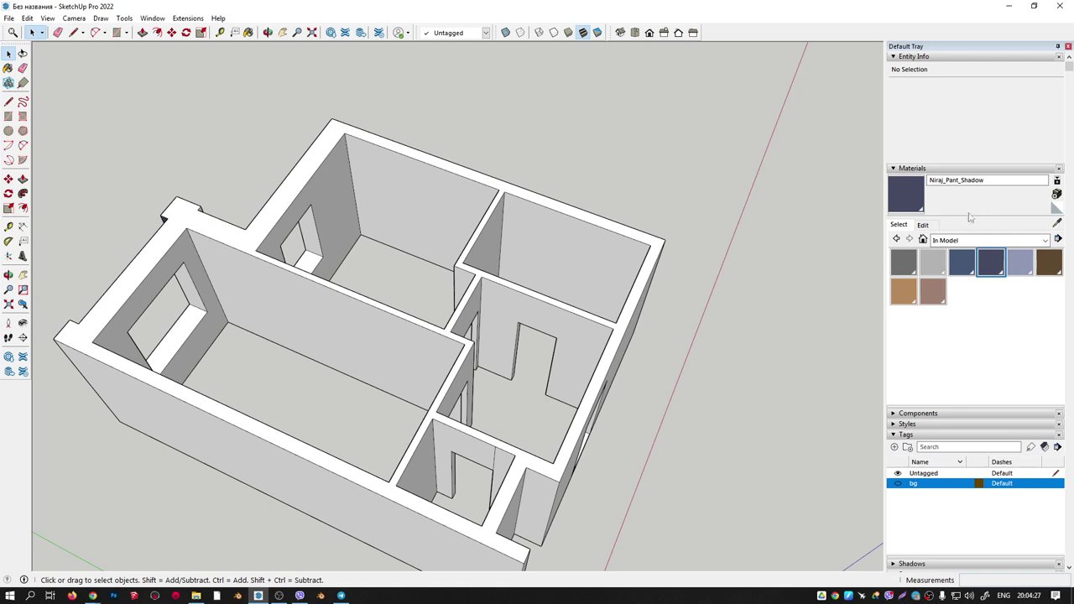
click(894, 168)
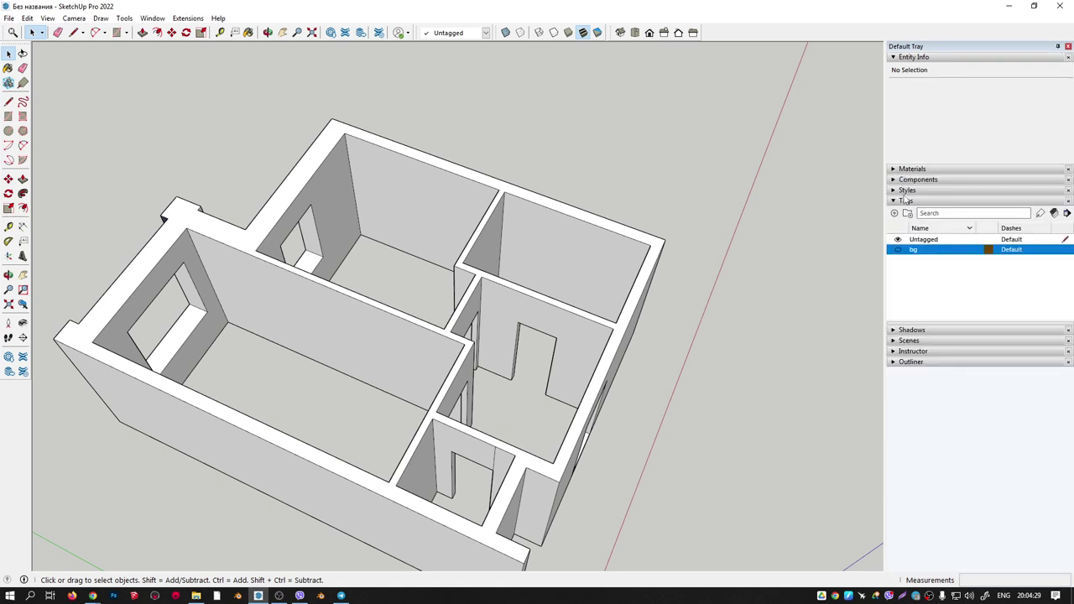
Explode the apartment component into loose geometry, undoing a stray copy of Component#1.
click(895, 180)
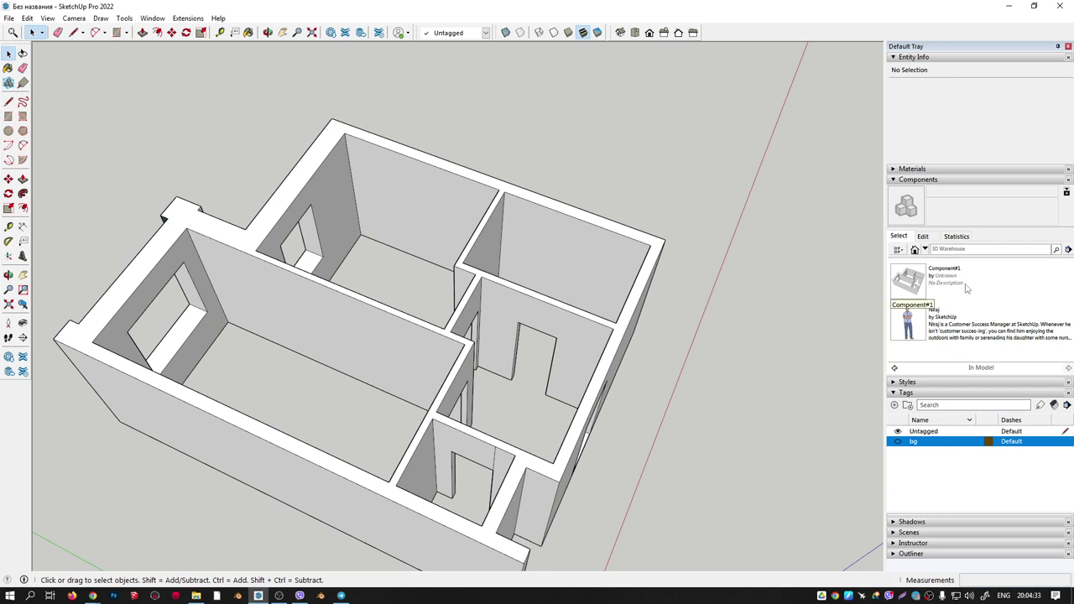
scroll(629, 250, down, 5)
mouse_move(629, 250)
middle_down()
mouse_move(622, 236)
mouse_move(606, 278)
mouse_move(713, 277)
middle_up()
click(908, 279)
click(671, 204)
mouse_move(671, 204)
middle_down()
mouse_move(552, 162)
mouse_move(587, 164)
middle_up()
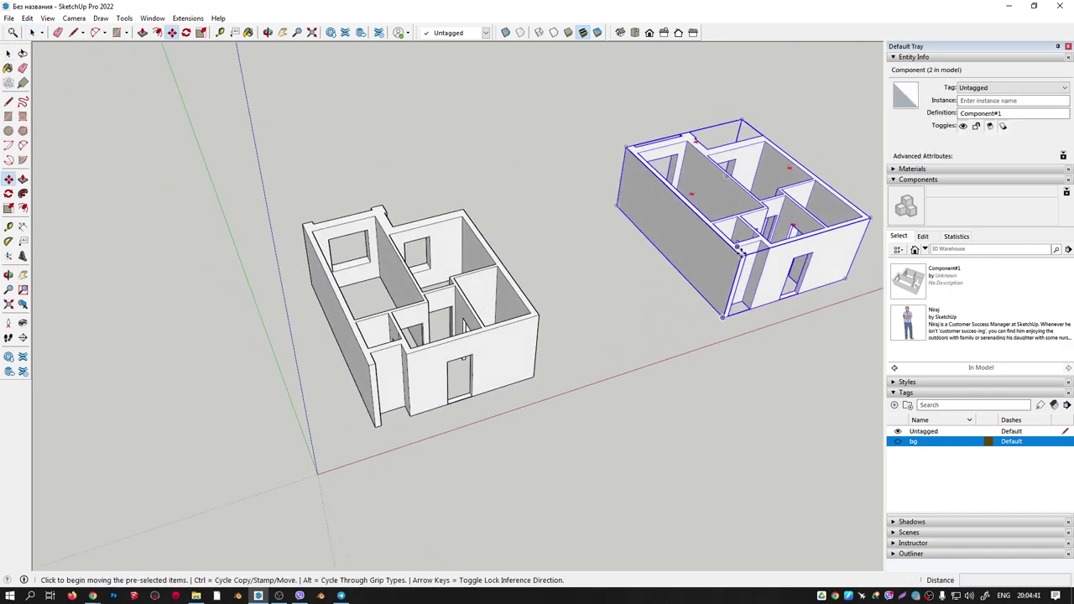
key(ctrl+z)
mouse_move(627, 261)
middle_down()
mouse_move(676, 277)
mouse_move(428, 304)
mouse_move(460, 352)
middle_up()
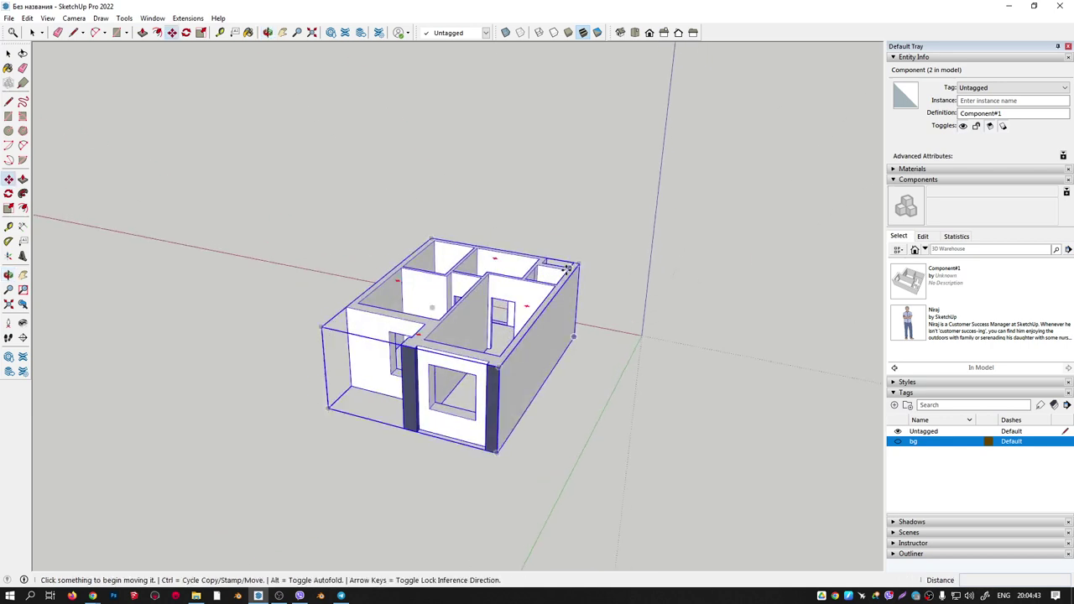
key(space)
right_click(460, 352)
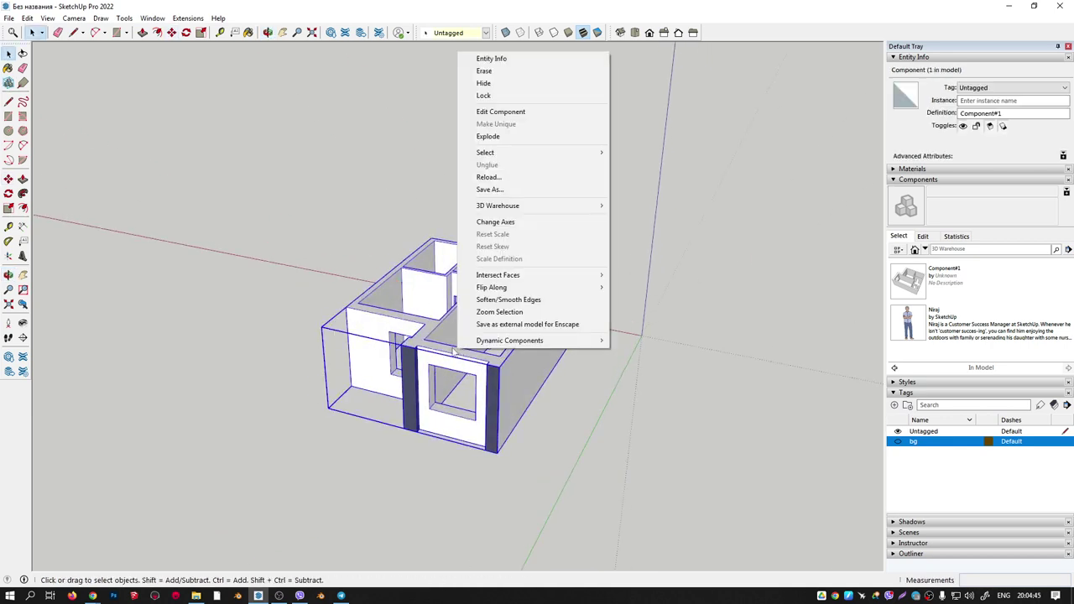
click(487, 136)
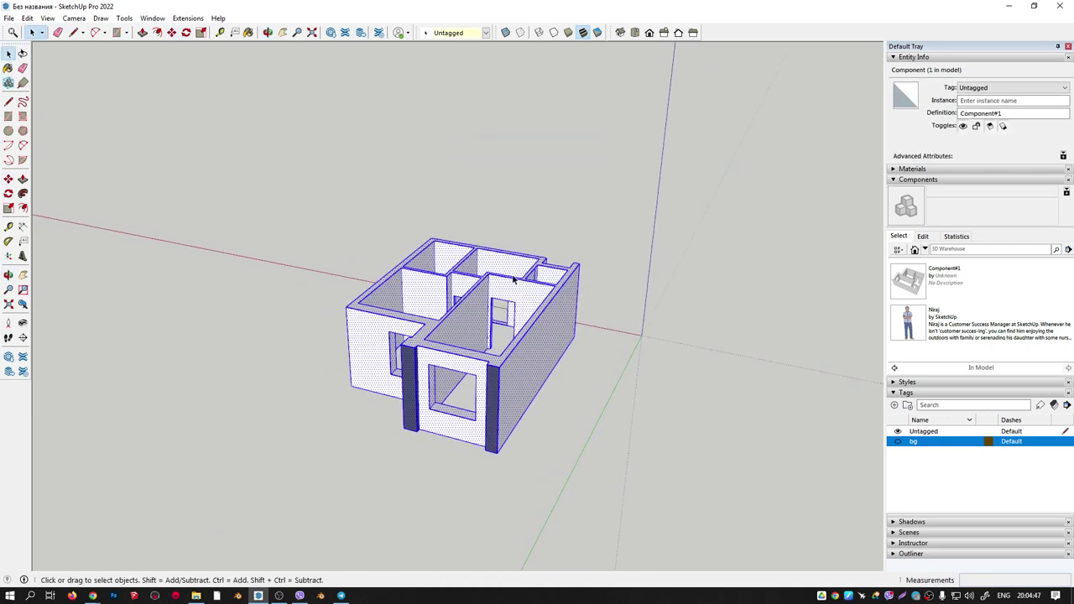
click(670, 331)
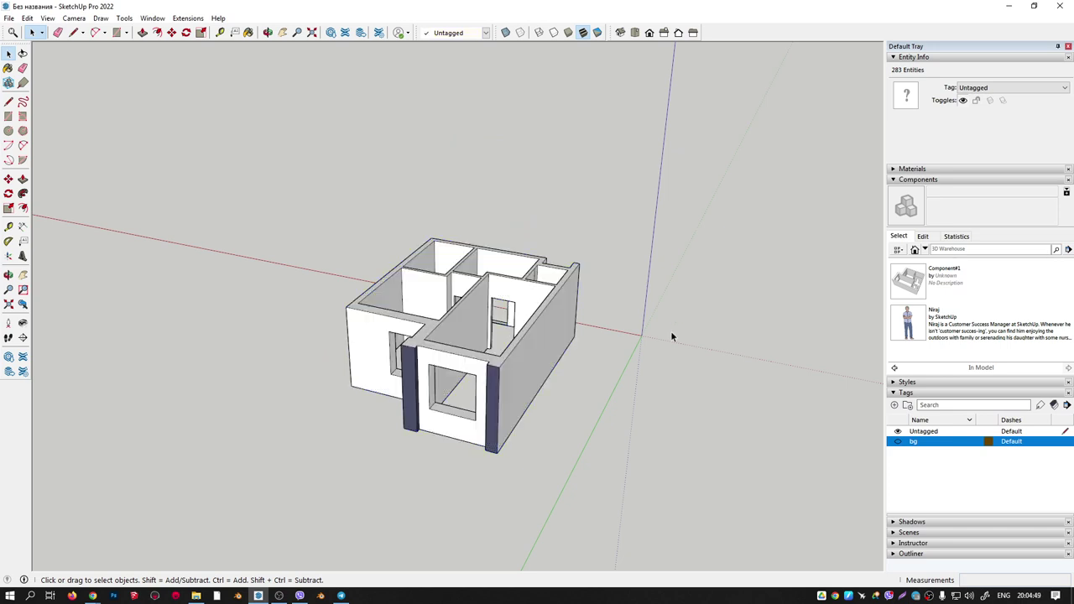
Window-select all of the apartment's wall geometry and group it with Ctrl+G.
click(912, 284)
click(664, 216)
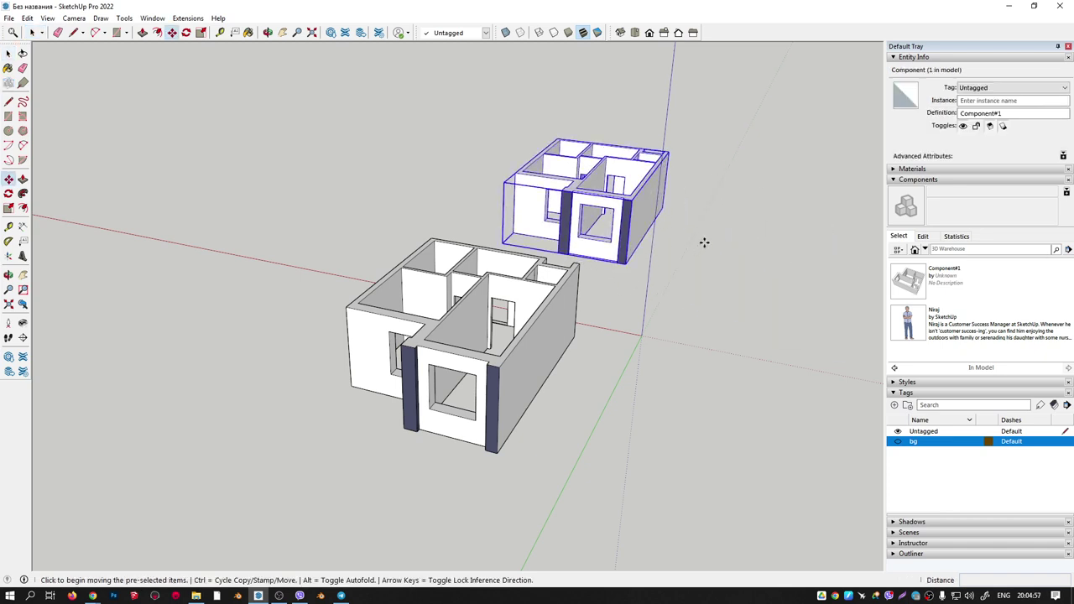
key(Delete)
scroll(704, 242, down, 2)
scroll(704, 243, down, 2)
key(space)
drag(446, 195, 646, 365)
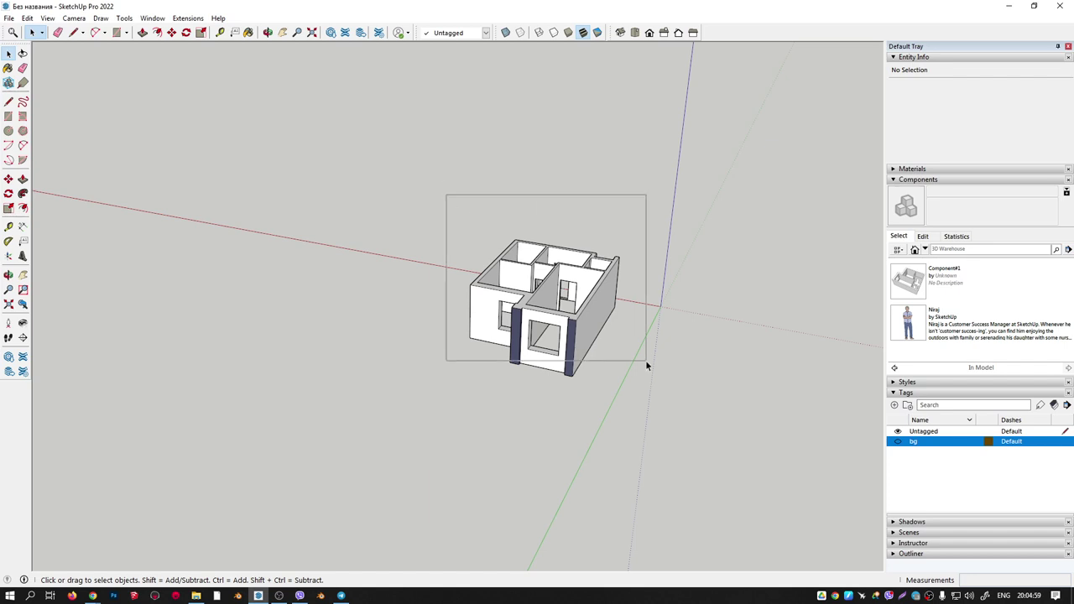
middle_drag(646, 365, 625, 328)
scroll(625, 327, up, 3)
scroll(501, 244, up, 3)
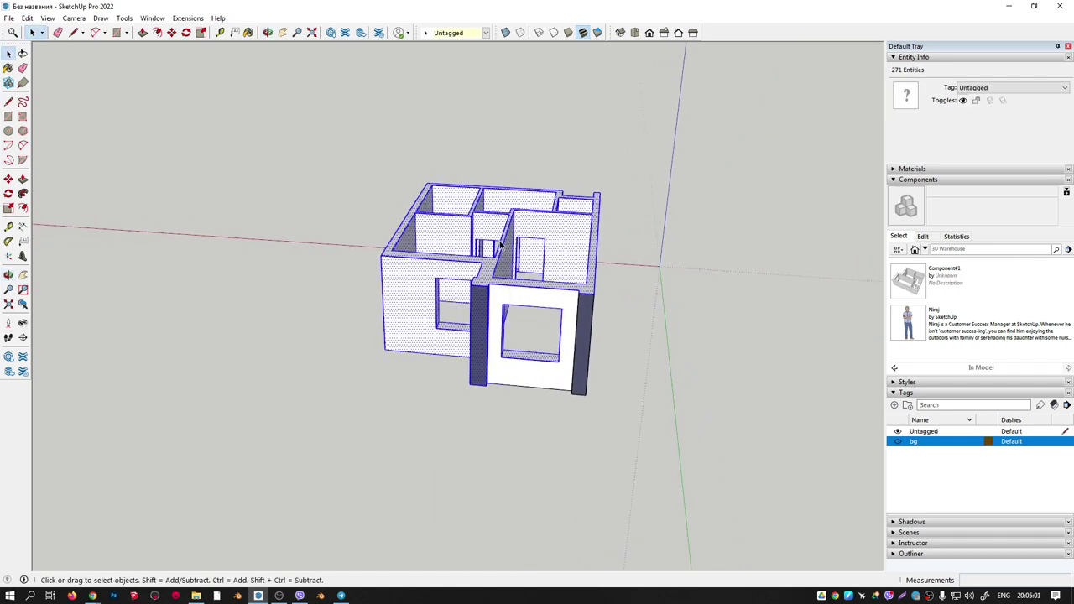
drag(330, 101, 611, 446)
mouse_move(611, 445)
middle_down()
mouse_move(509, 293)
mouse_move(683, 408)
middle_up()
key(ctrl+g)
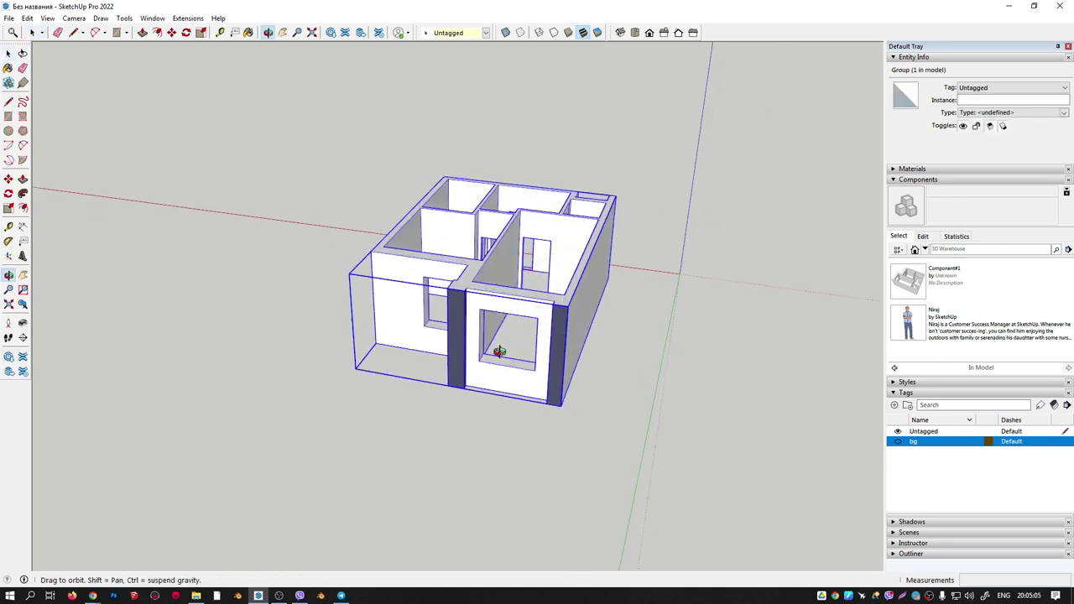
Switch the Components panel to the Components Sampler collection and pick the Bed.
scroll(500, 319, down, 2)
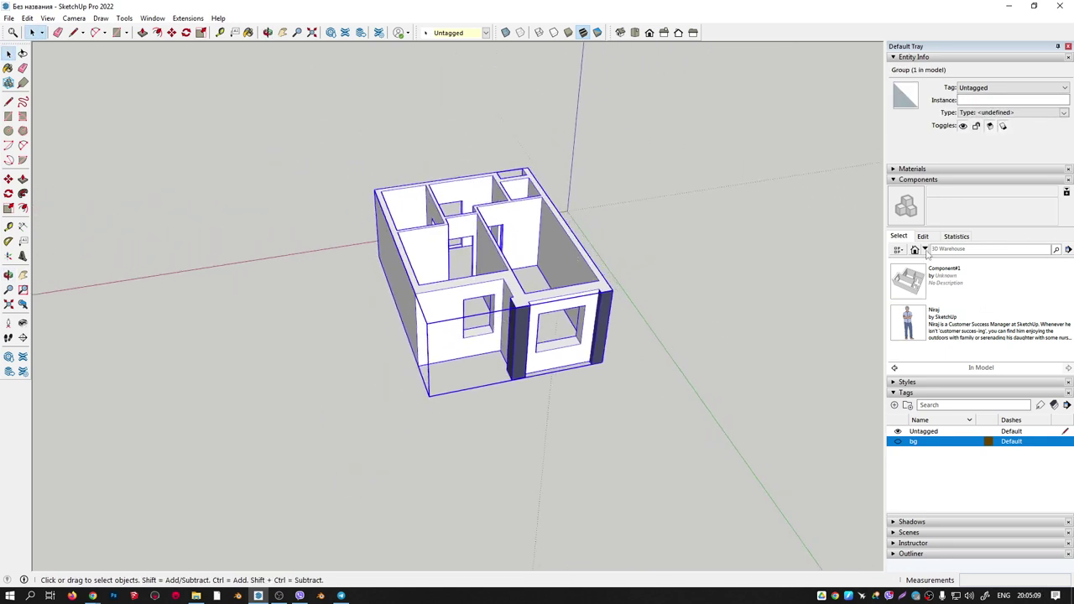
click(925, 251)
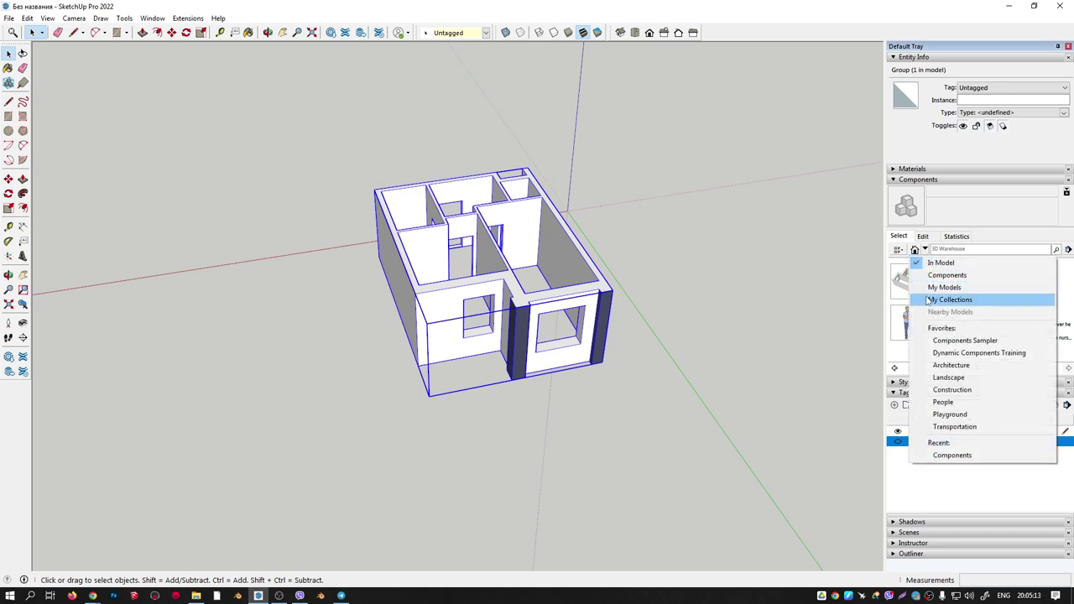
click(941, 264)
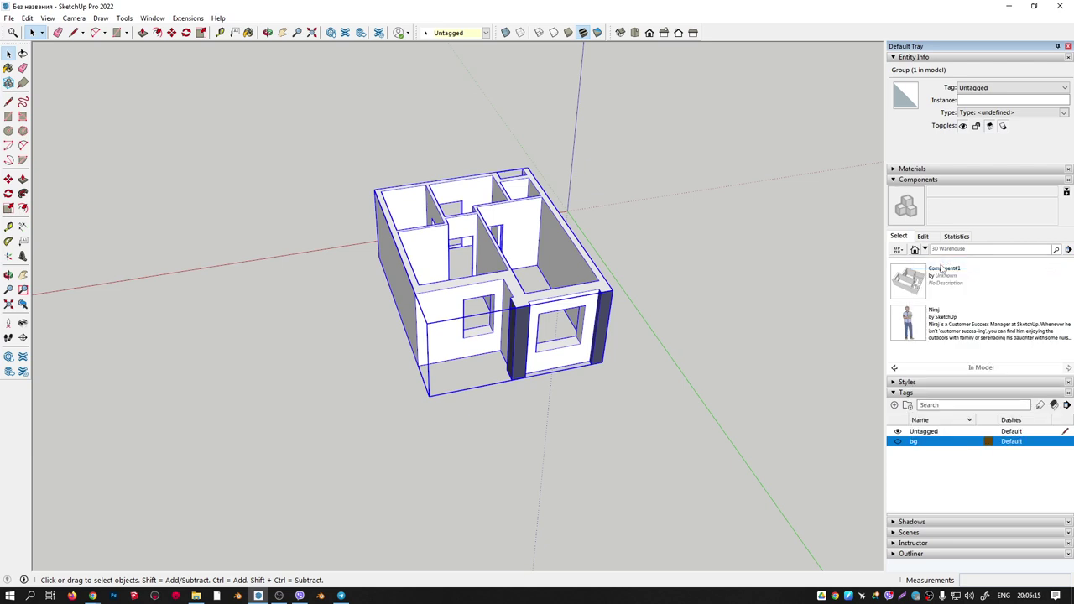
click(926, 251)
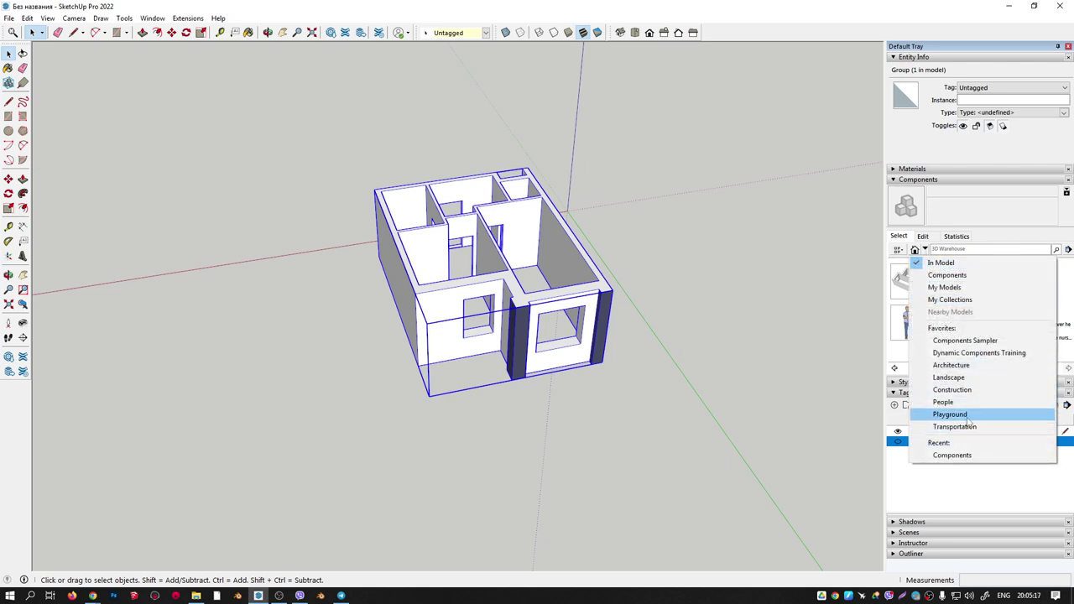
click(943, 340)
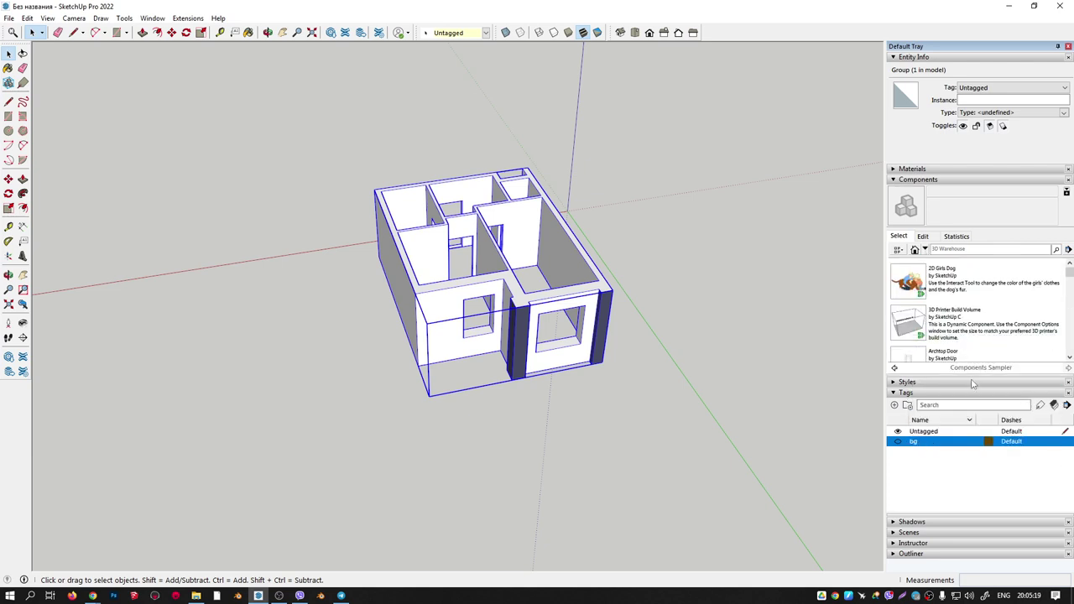
scroll(963, 326, down, 1)
scroll(941, 317, down, 1)
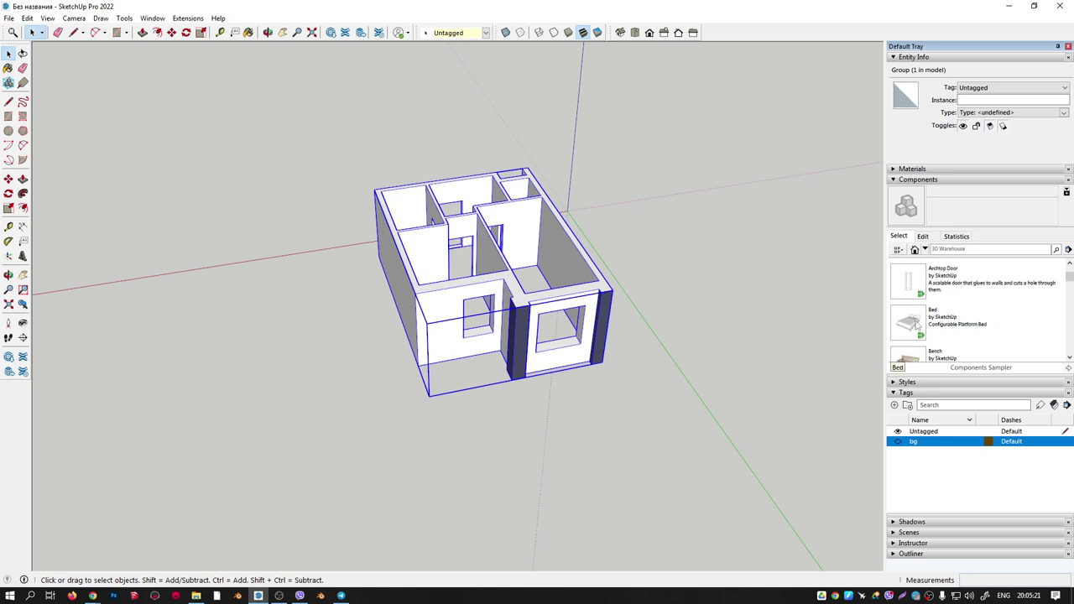
click(917, 327)
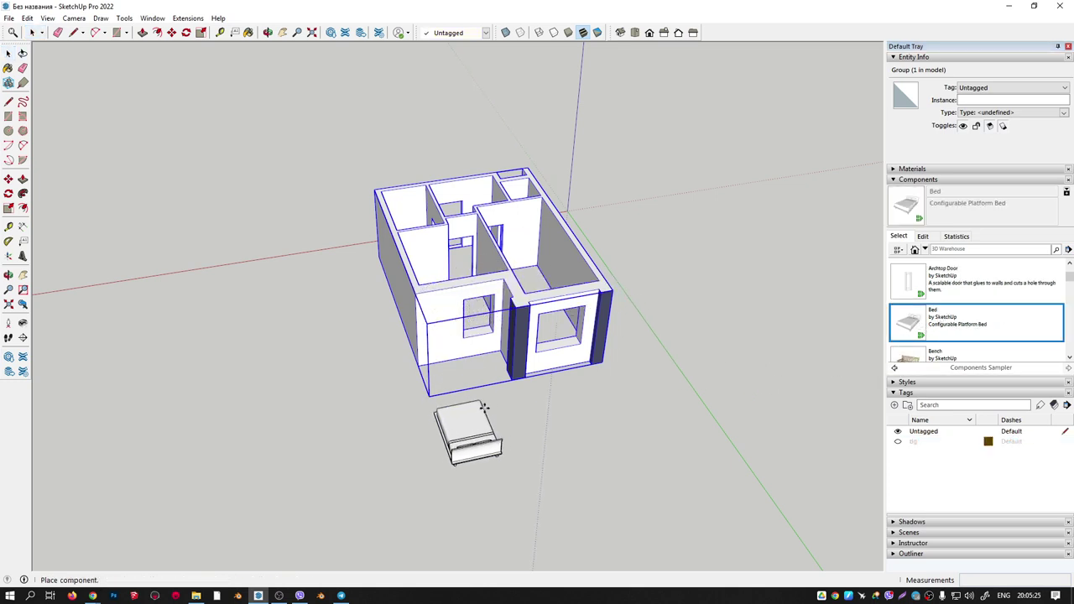
Place the bed below the house and rotate the apartment group with the Move tool's rotate grip.
click(493, 411)
mouse_move(493, 411)
middle_down()
mouse_move(411, 387)
mouse_move(531, 303)
middle_up()
scroll(531, 303, up, 2)
key(space)
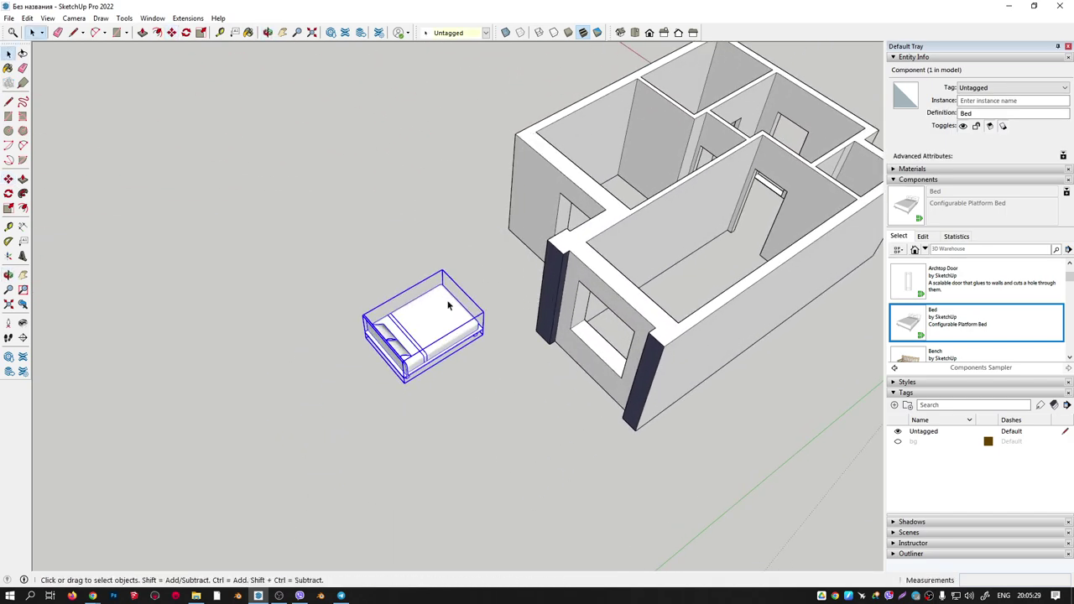
click(579, 262)
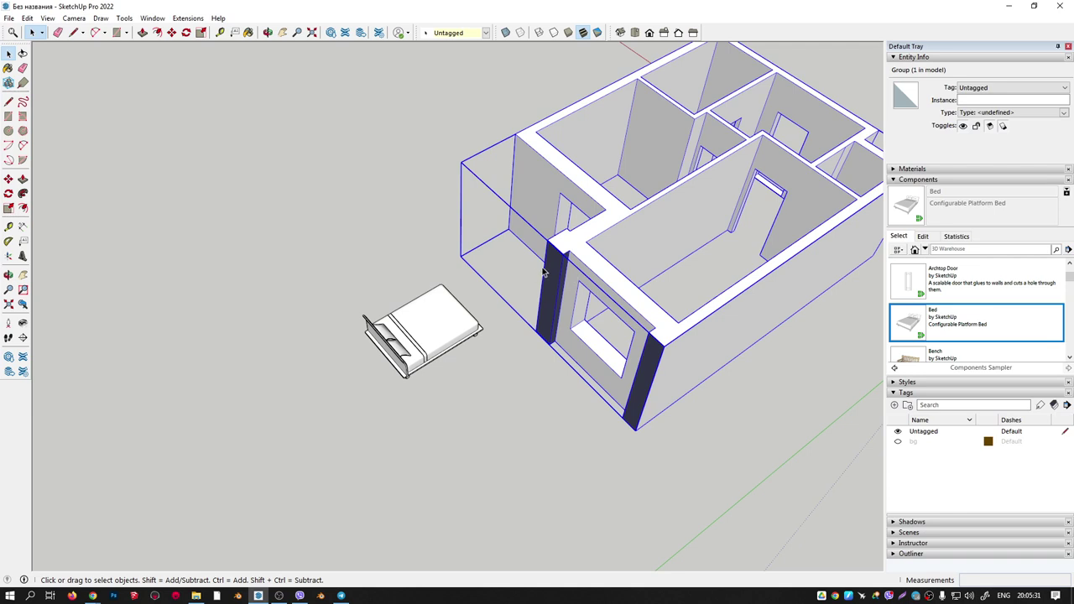
click(171, 32)
scroll(230, 210, down, 3)
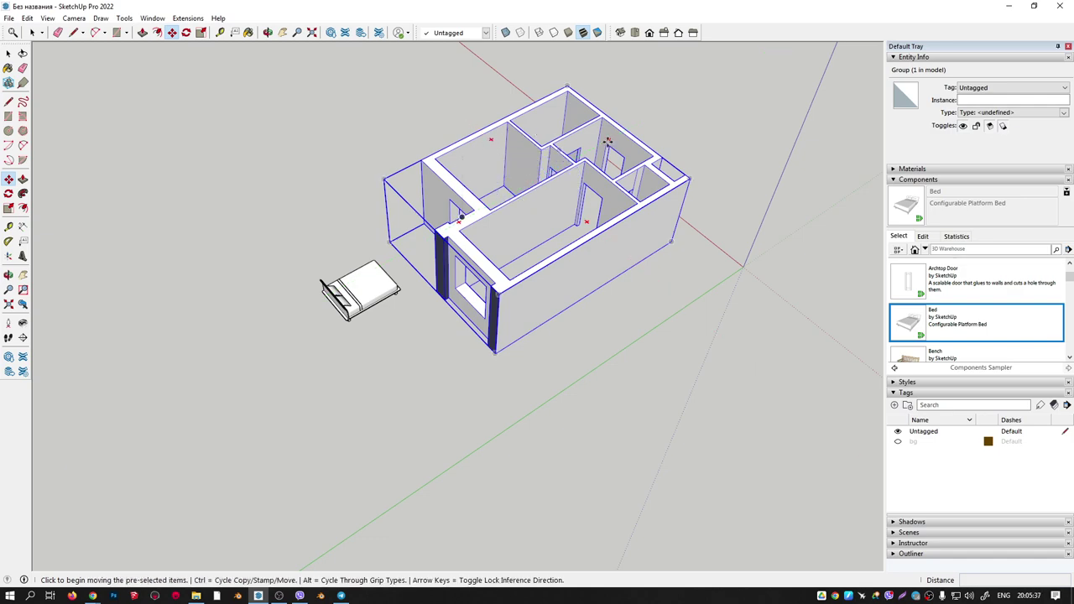
click(588, 221)
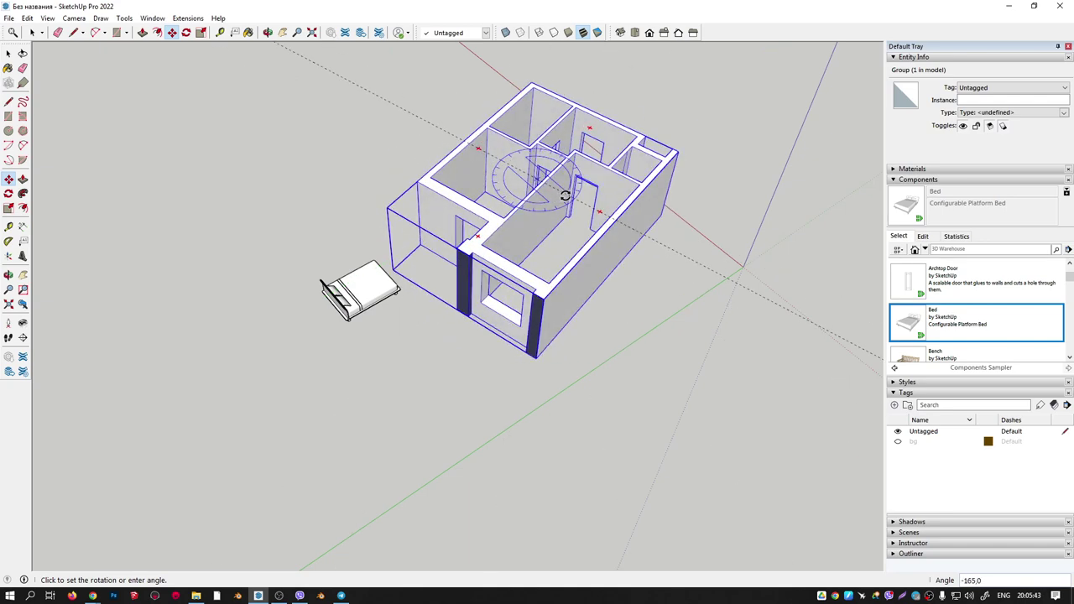
click(535, 266)
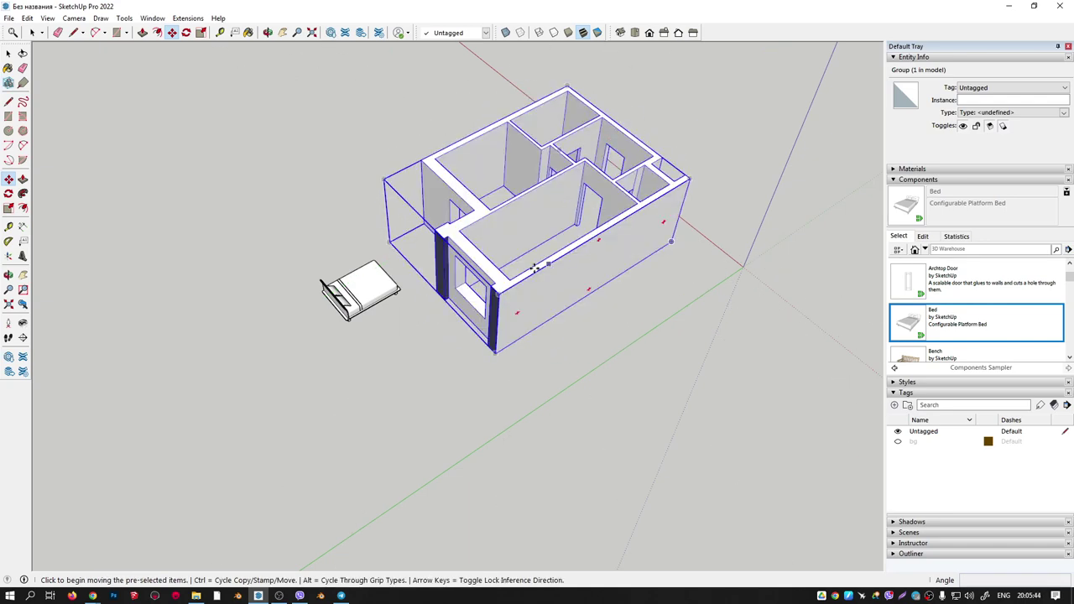
click(436, 242)
key(Escape)
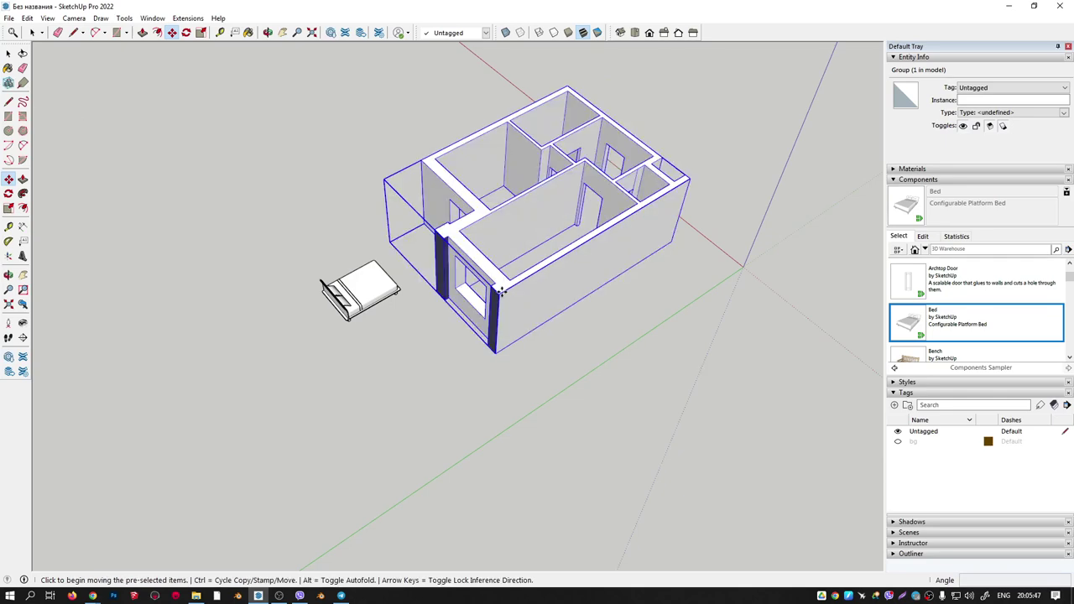
Rotate the bed the same way so it lines up with the apartment.
key(space)
click(364, 274)
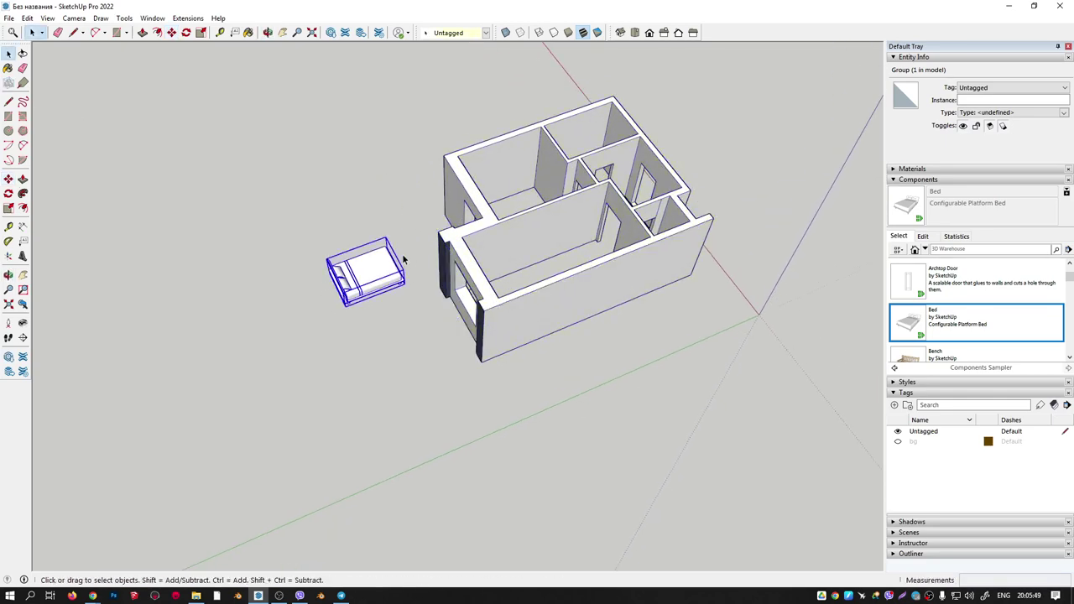
mouse_move(406, 260)
middle_down()
mouse_move(480, 330)
mouse_move(457, 352)
middle_up()
scroll(458, 353, up, 2)
key(m)
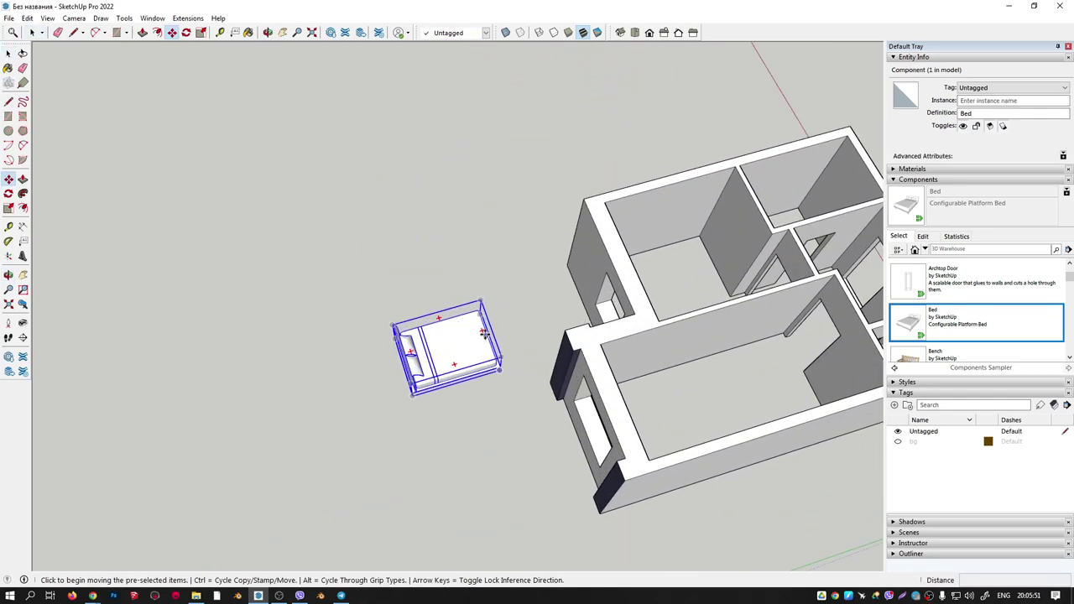
click(484, 343)
click(520, 340)
mouse_move(521, 341)
middle_down()
mouse_move(485, 425)
mouse_move(711, 346)
middle_up()
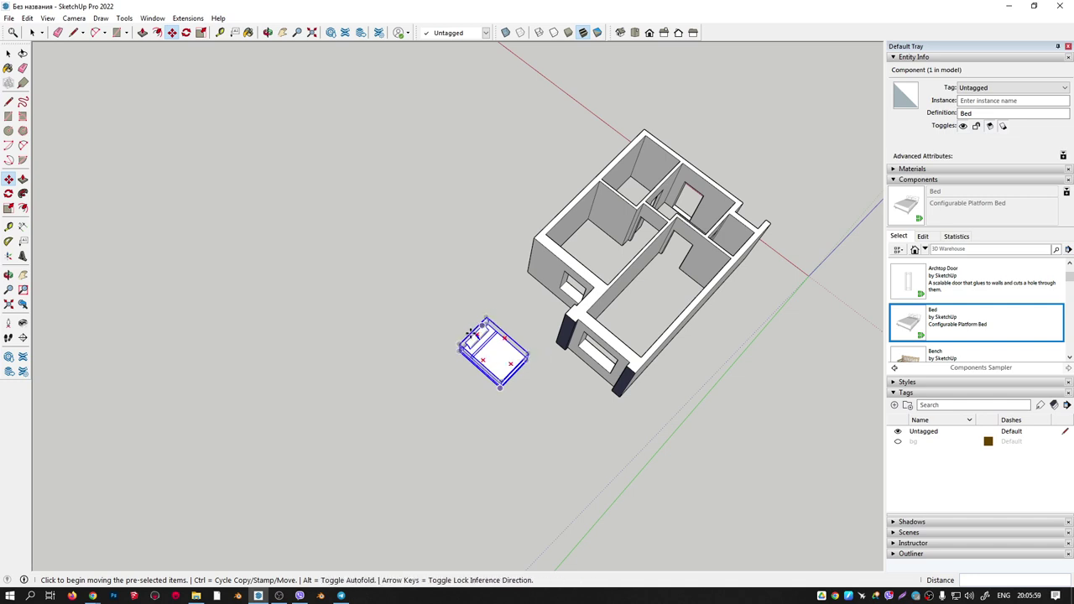
Move the bed into the bedroom and nudge it along the red axis against the back wall.
click(363, 438)
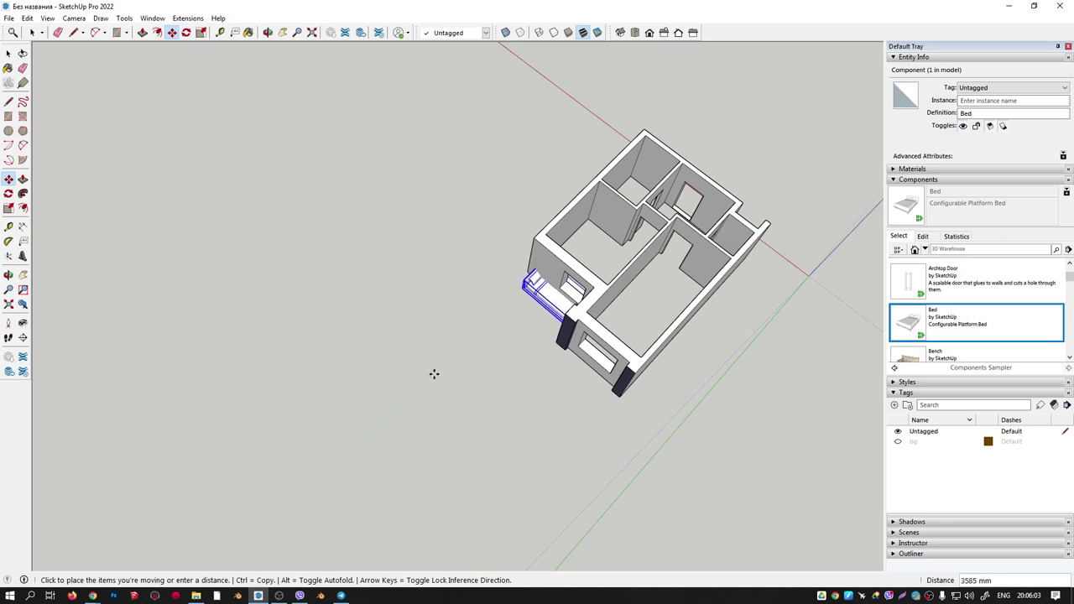
click(475, 333)
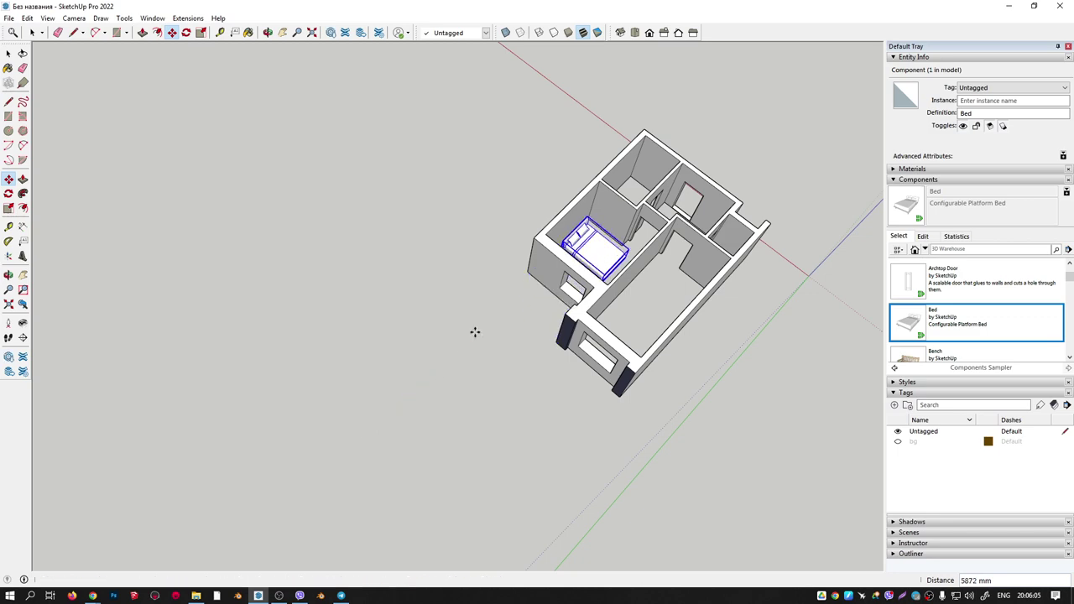
middle_drag(475, 333, 388, 222)
scroll(578, 336, up, 2)
scroll(570, 328, up, 3)
scroll(571, 328, up, 3)
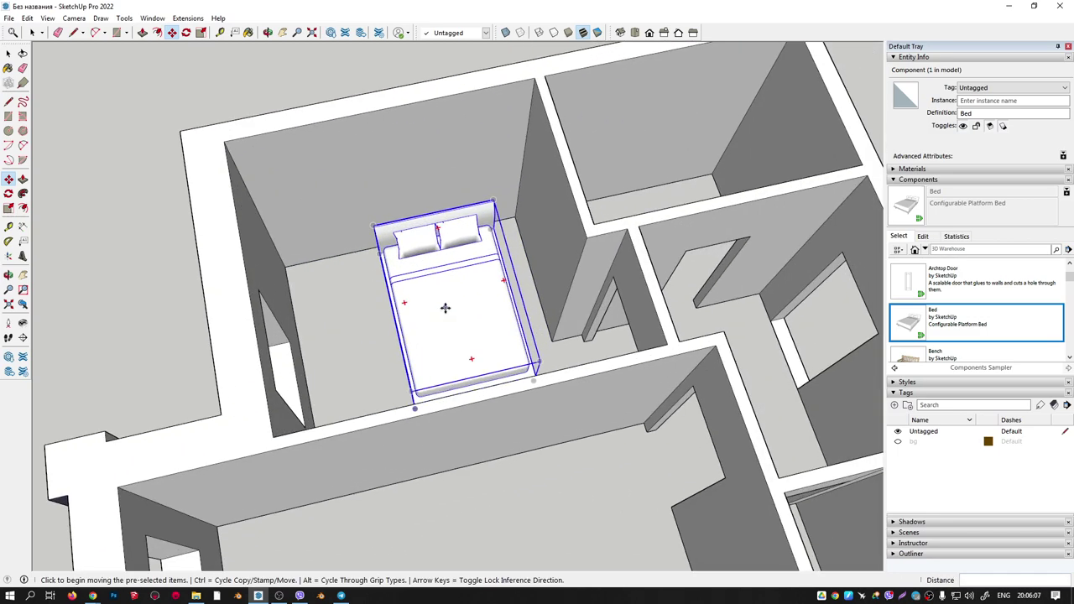
scroll(469, 355, up, 2)
click(469, 355)
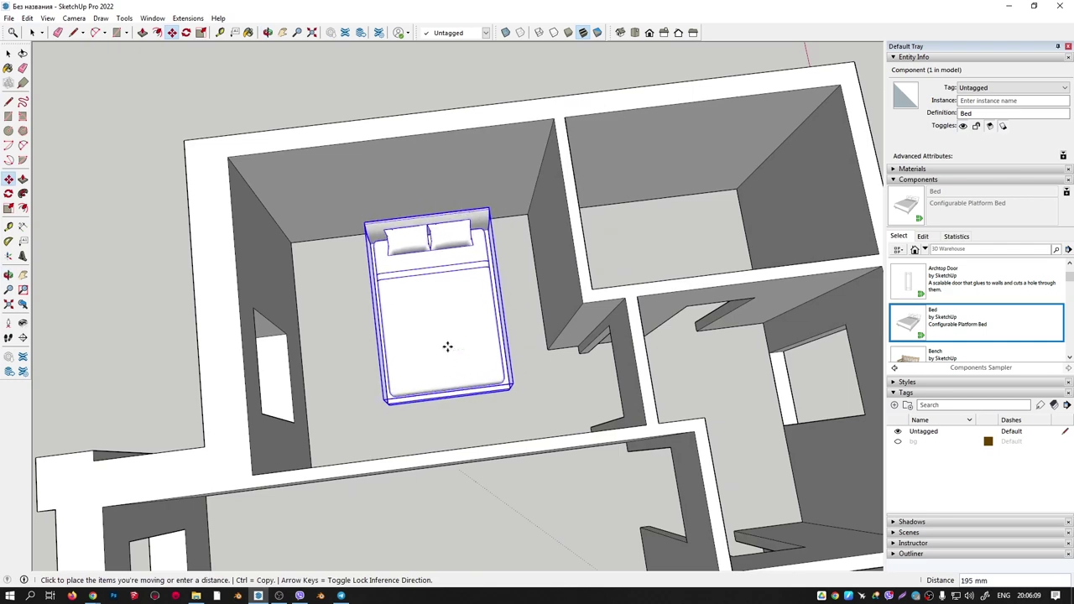
click(446, 343)
middle_drag(412, 364, 343, 311)
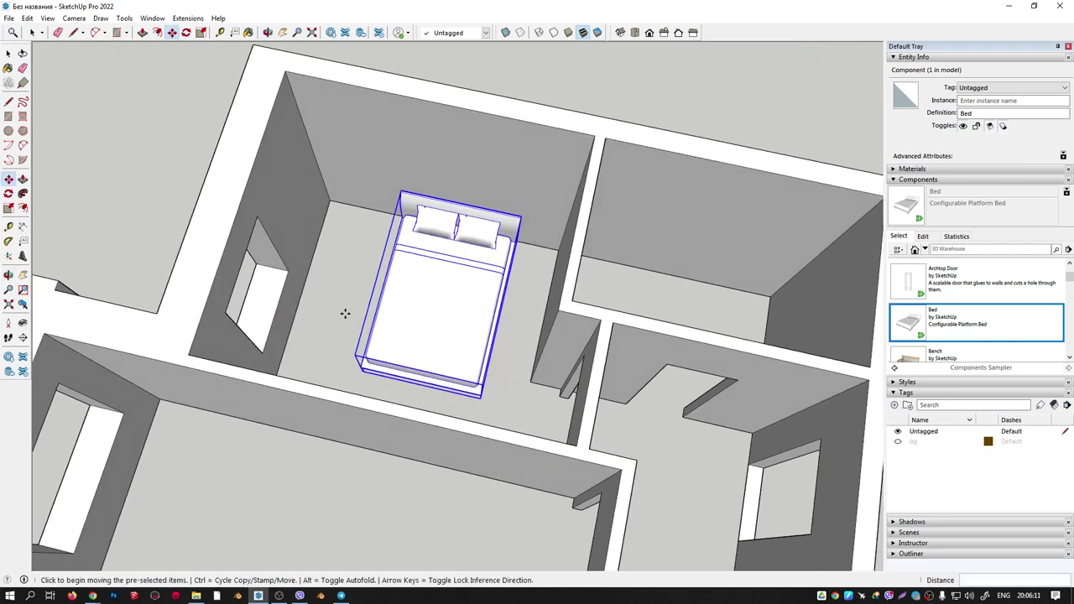
click(435, 292)
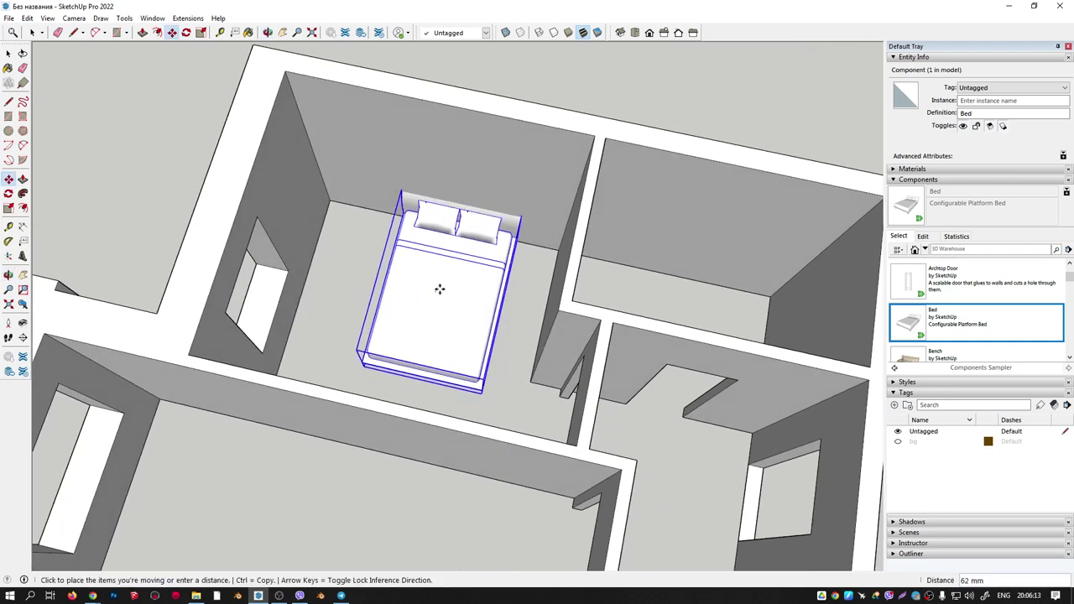
click(439, 291)
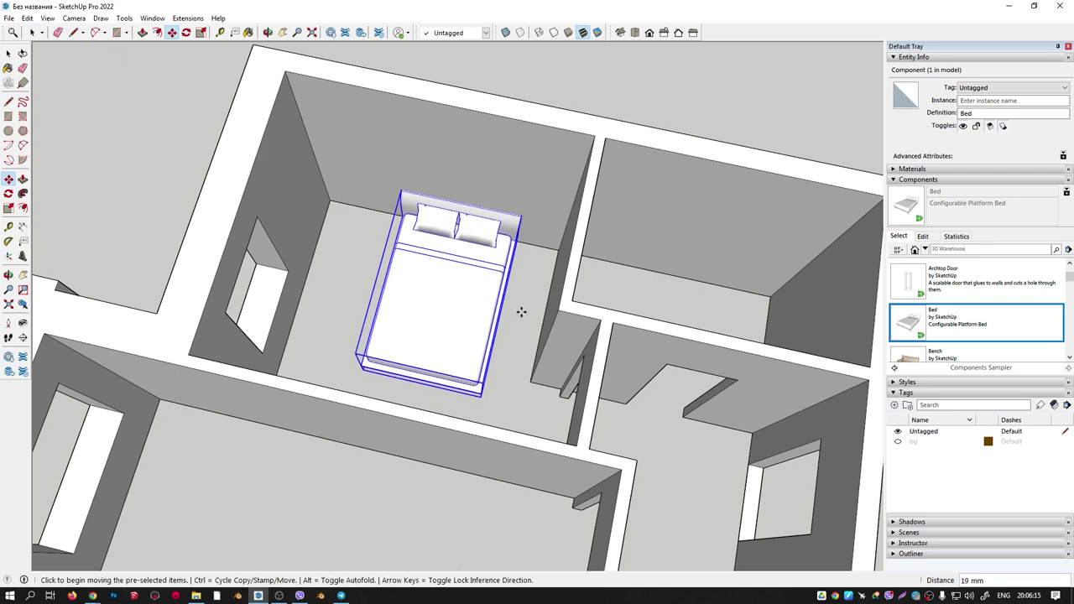
Orbit around and outside the bedroom to check the bed's placement through the window.
click(496, 409)
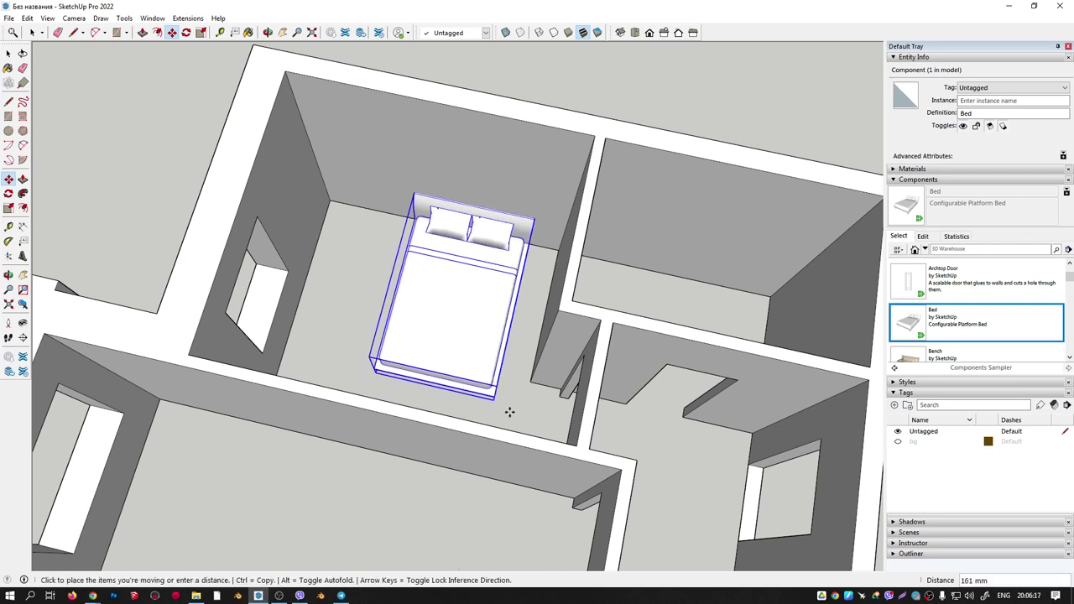
middle_drag(505, 411, 144, 288)
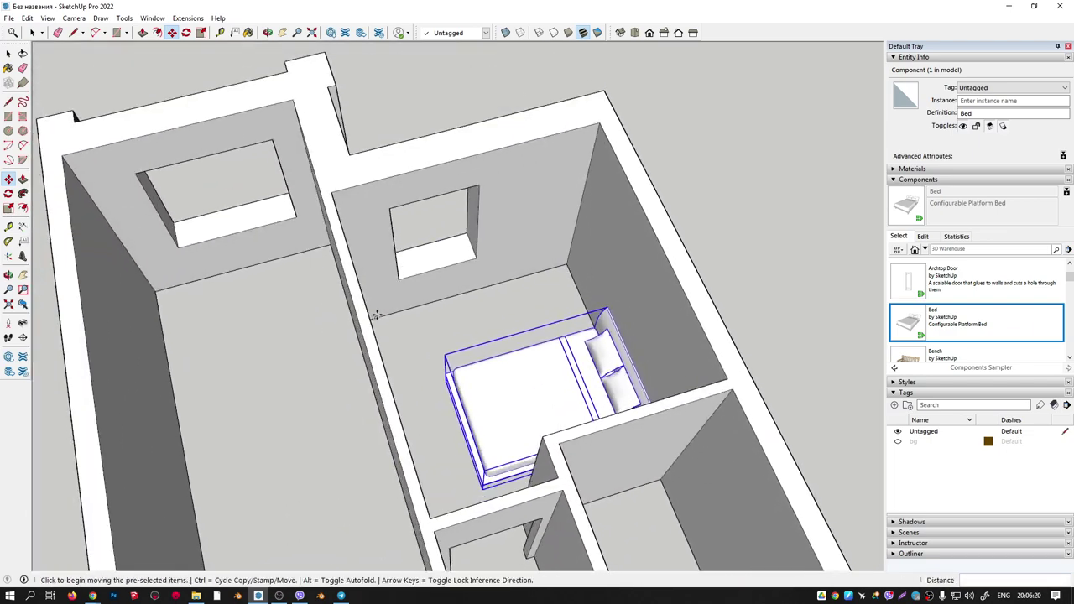
mouse_move(420, 268)
middle_down()
mouse_move(423, 253)
mouse_move(635, 257)
mouse_move(456, 263)
mouse_move(624, 240)
mouse_move(549, 264)
mouse_move(490, 338)
mouse_move(520, 306)
middle_up()
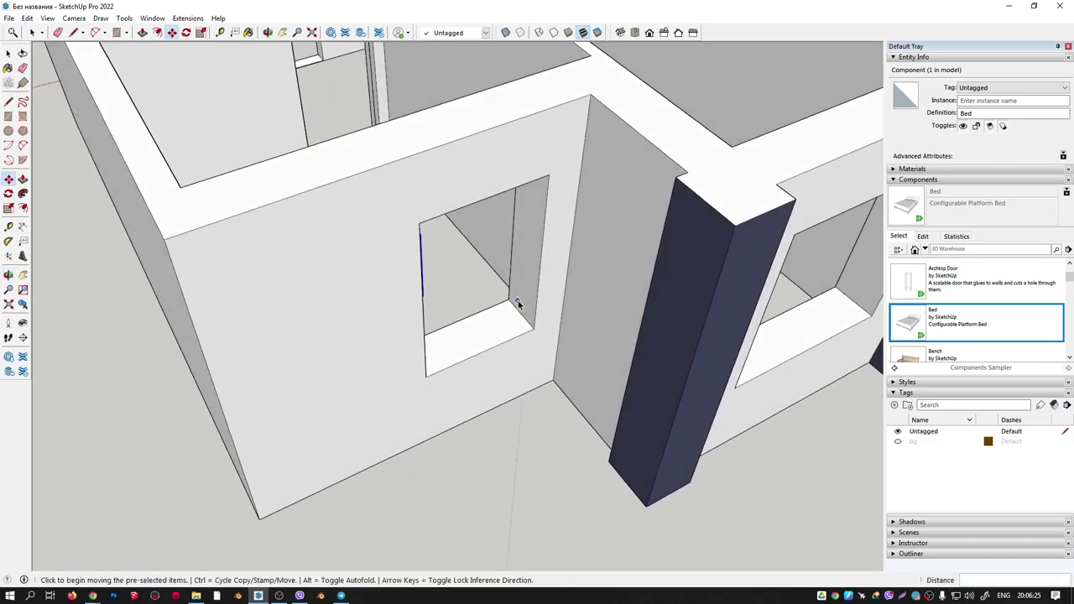
mouse_move(292, 116)
middle_down()
mouse_move(377, 304)
mouse_move(367, 194)
middle_up()
scroll(452, 329, up, 3)
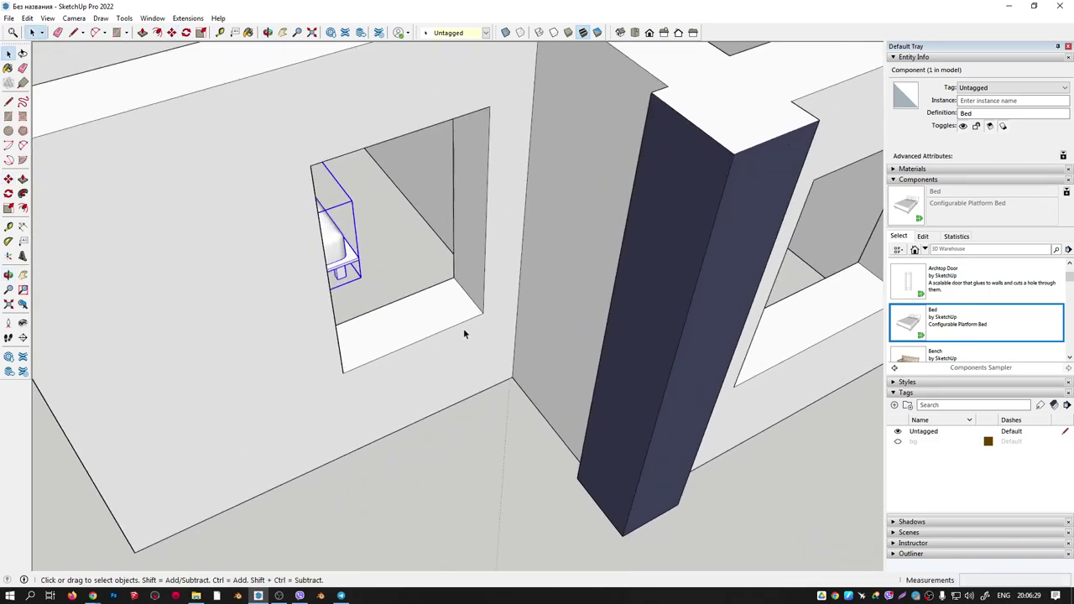
click(478, 329)
scroll(434, 256, down, 3)
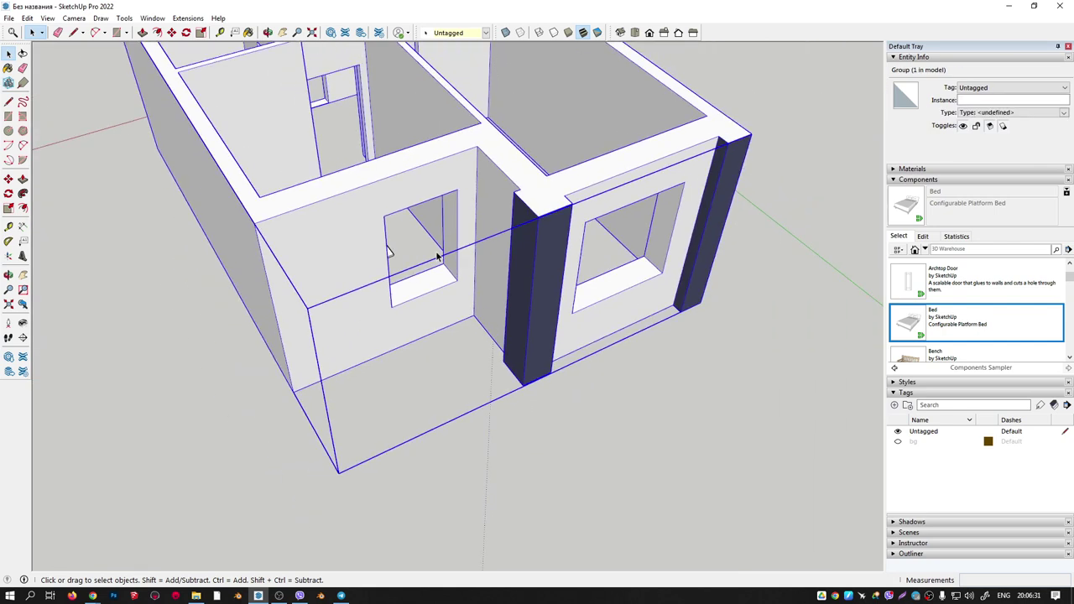
scroll(436, 256, down, 1)
click(559, 379)
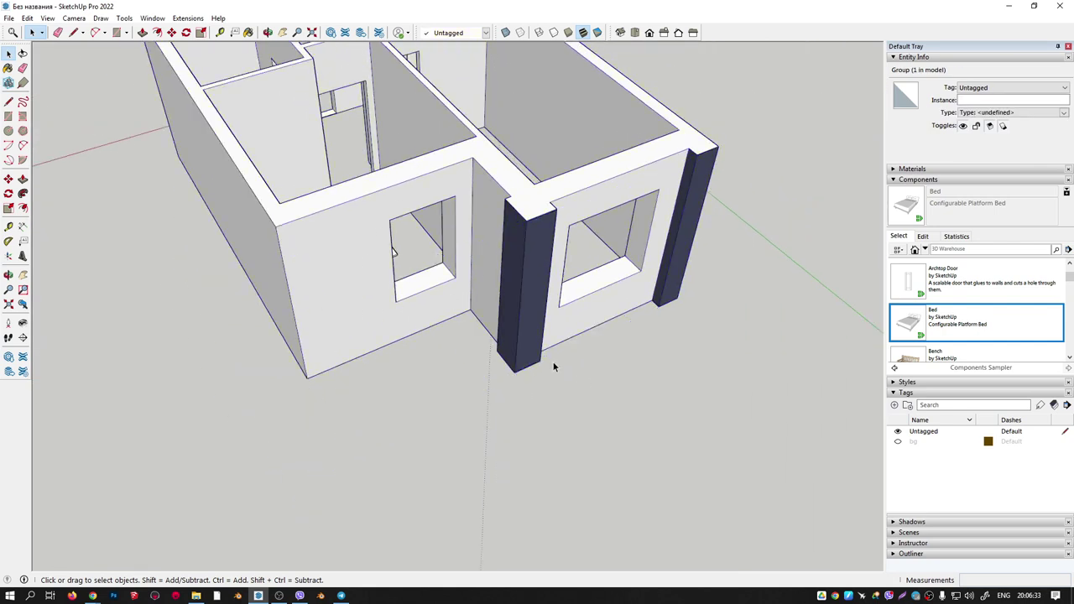
scroll(377, 244, up, 3)
middle_drag(377, 244, 401, 197)
Draw a rectangle corner to corner across the bedroom window opening.
key(r)
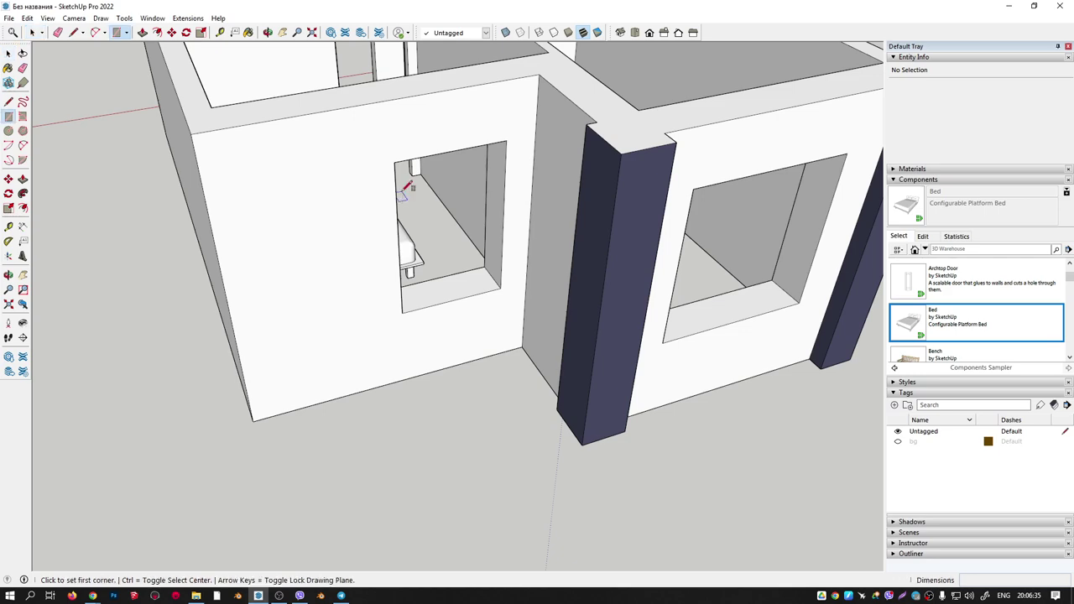
click(394, 161)
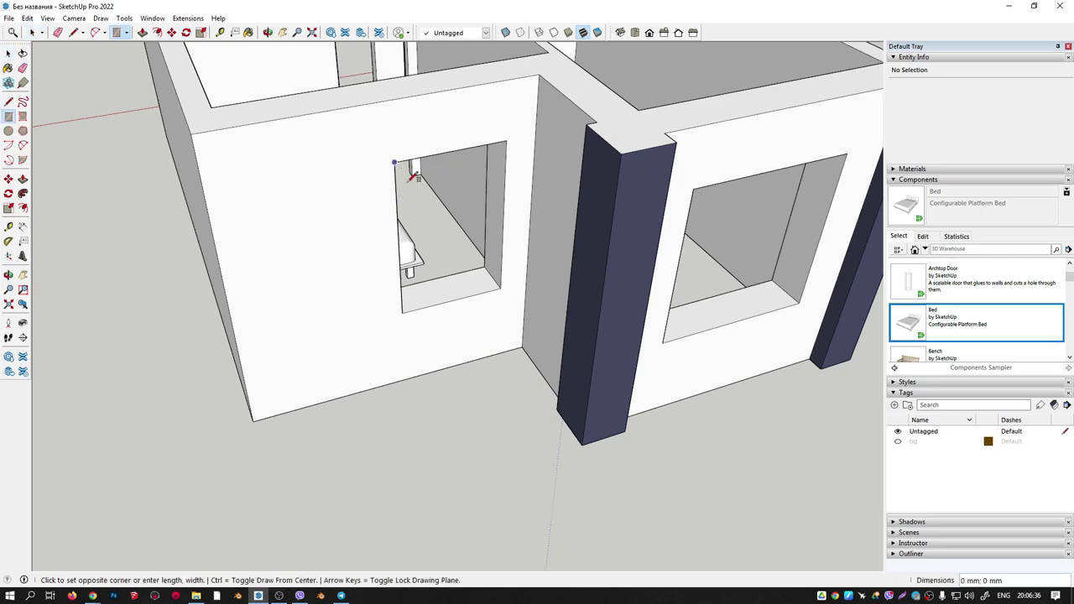
click(505, 287)
mouse_move(465, 238)
middle_down()
mouse_move(173, 226)
mouse_move(593, 270)
middle_up()
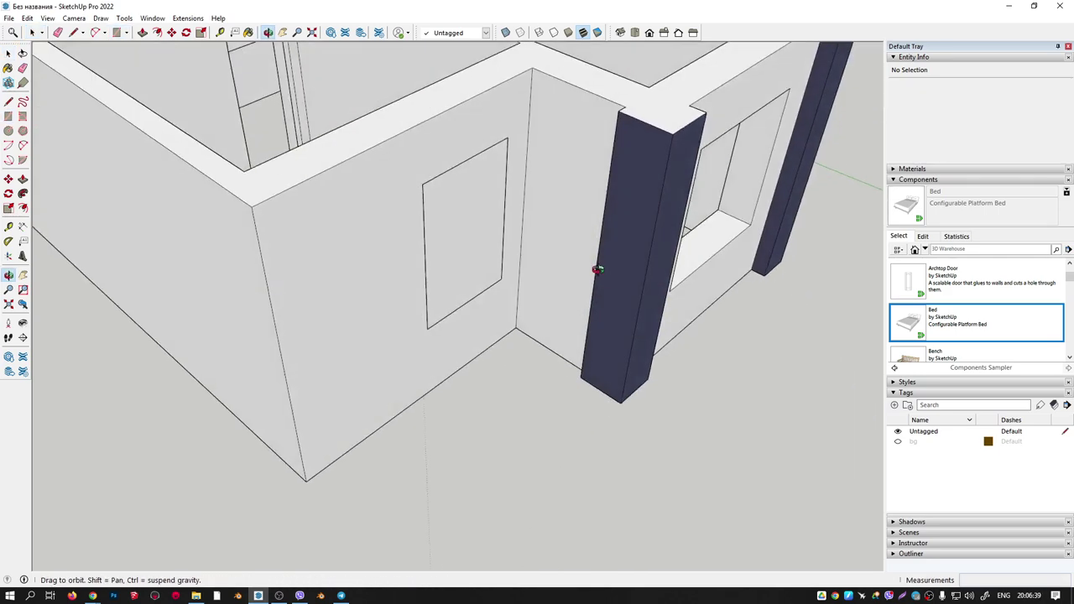
scroll(509, 184, up, 3)
mouse_move(508, 184)
middle_down()
mouse_move(421, 197)
mouse_move(355, 158)
mouse_move(436, 221)
middle_up()
scroll(365, 172, down, 3)
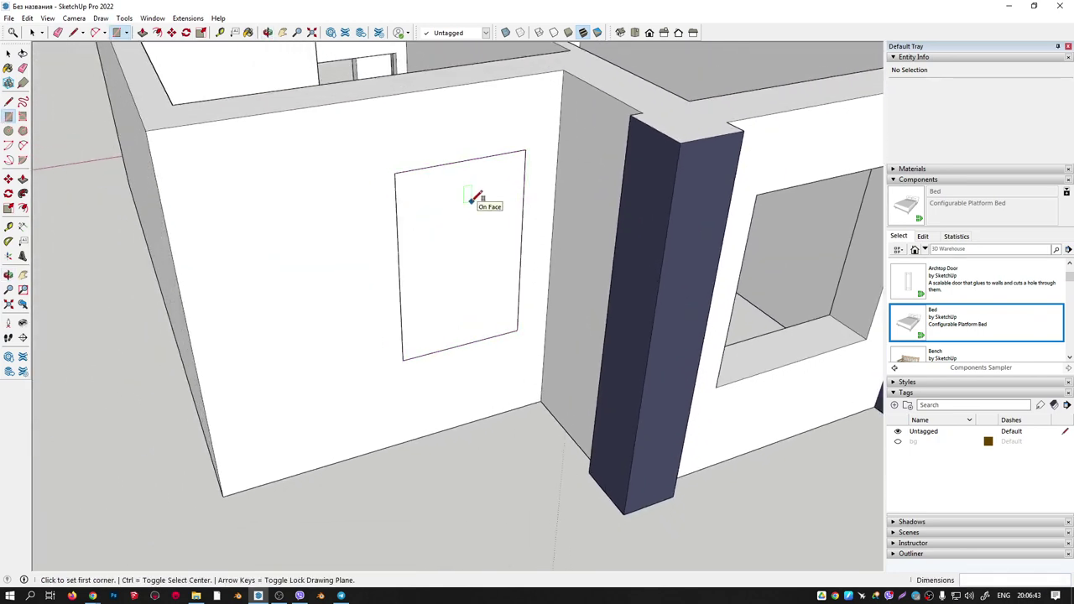
key(l)
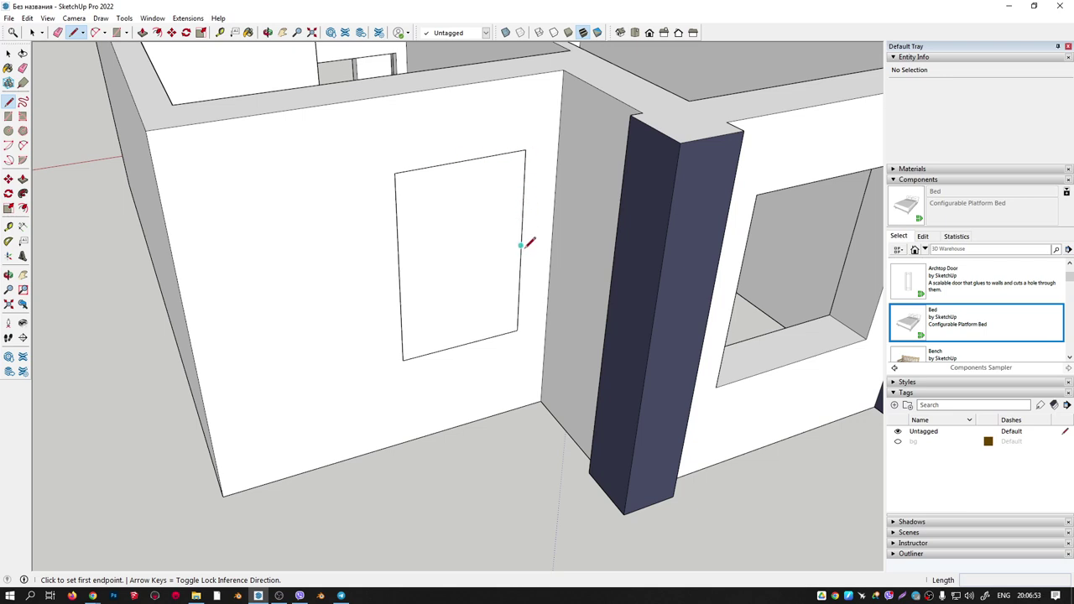
scroll(480, 152, up, 2)
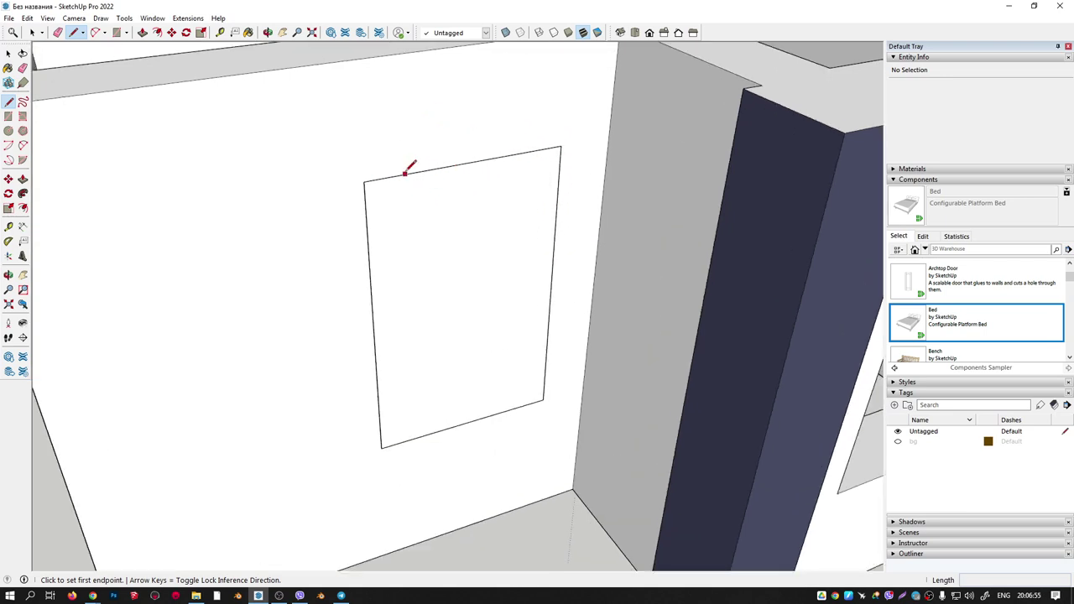
Select the window panel's face and top edge, then select the whole house walls group.
key(space)
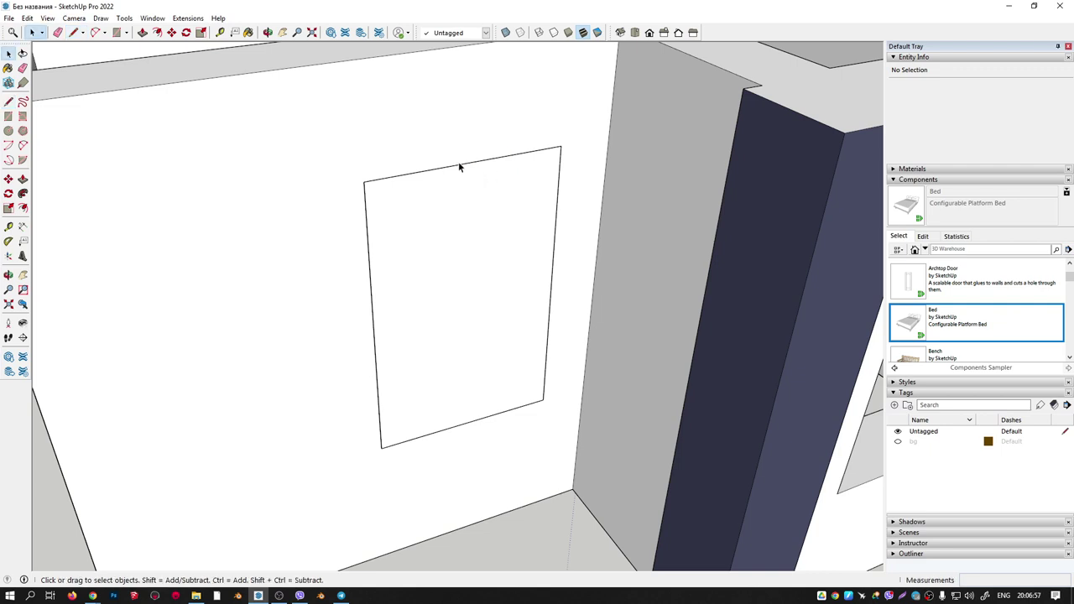
click(458, 163)
click(456, 172)
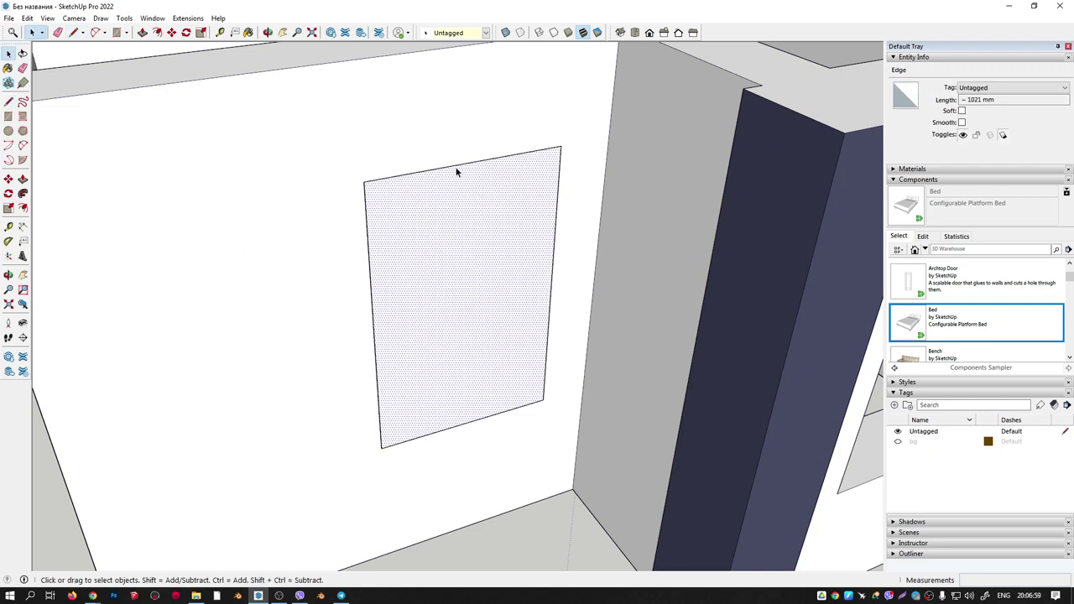
click(457, 171)
click(458, 170)
click(452, 166)
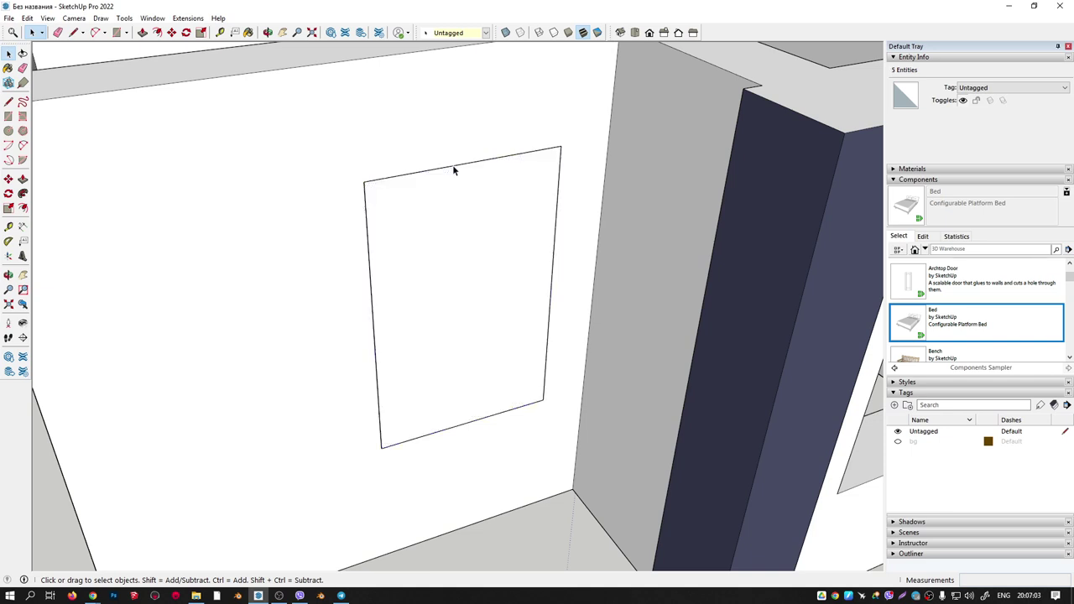
right_click(452, 165)
key(Escape)
scroll(445, 197, down, 5)
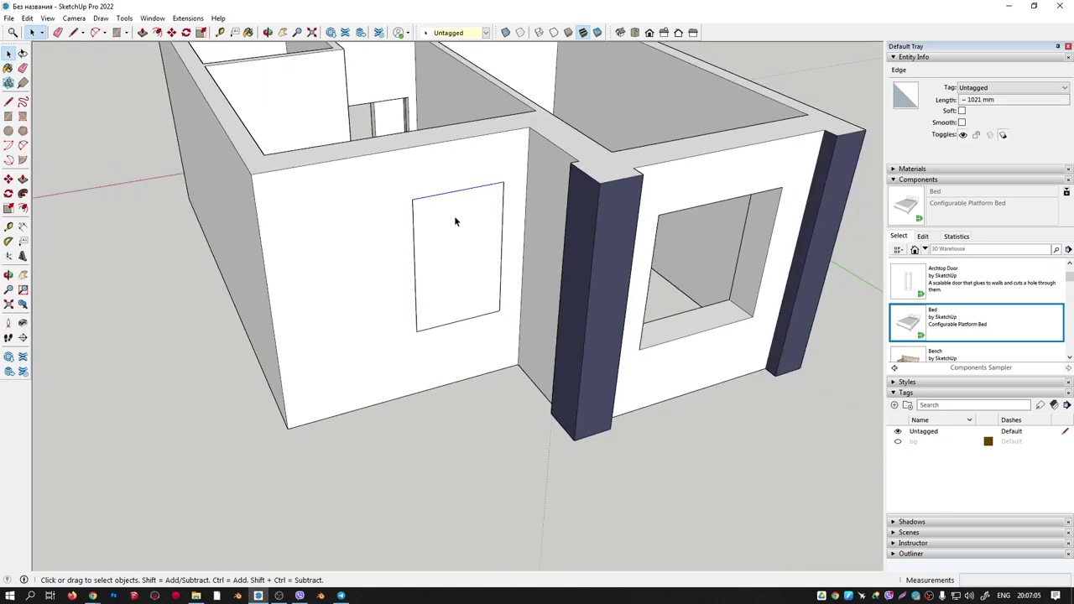
click(573, 243)
Delete the house walls group, leaving only the bed and the window panel.
key(Delete)
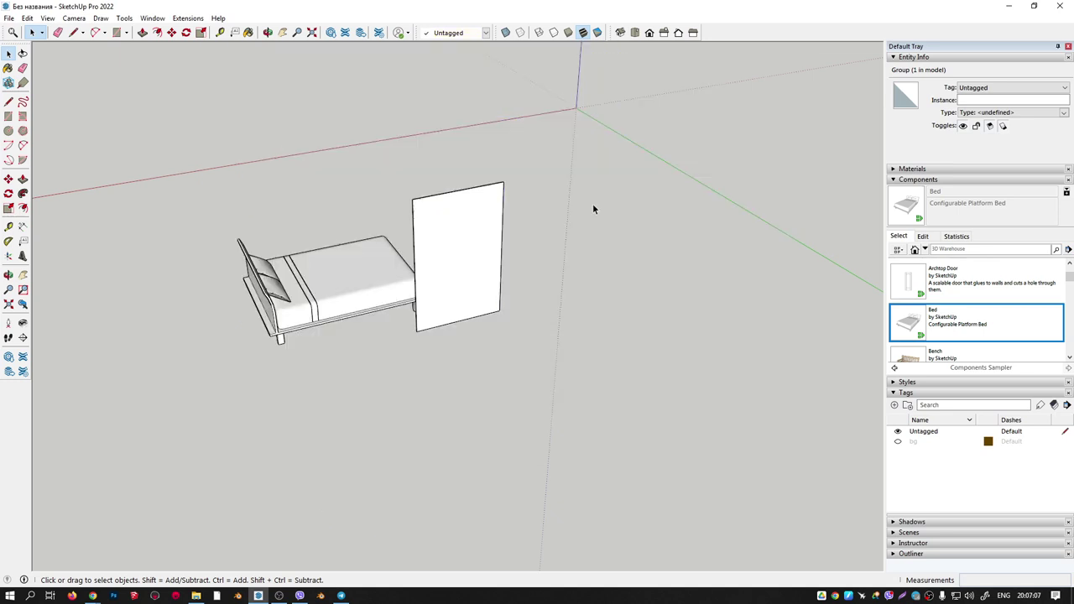
scroll(520, 218, up, 2)
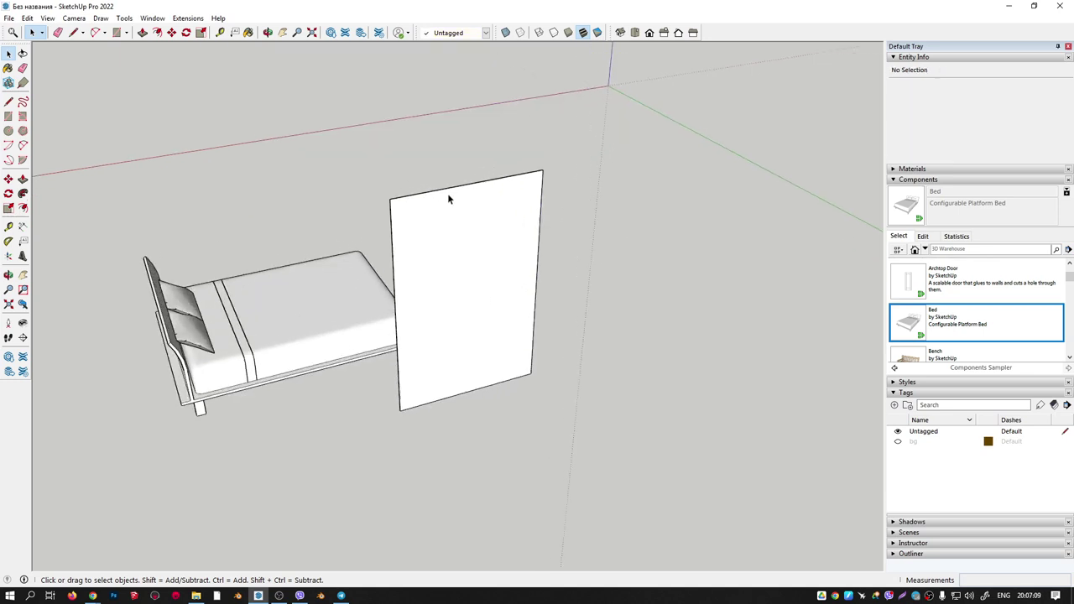
key(ctrl+z)
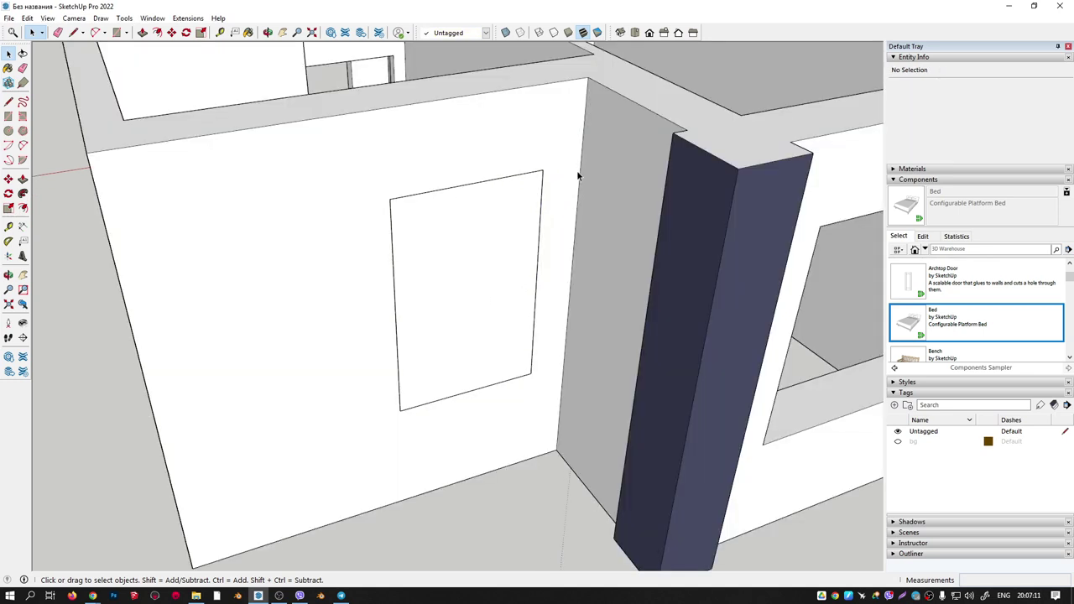
click(579, 172)
key(Delete)
scroll(456, 187, up, 2)
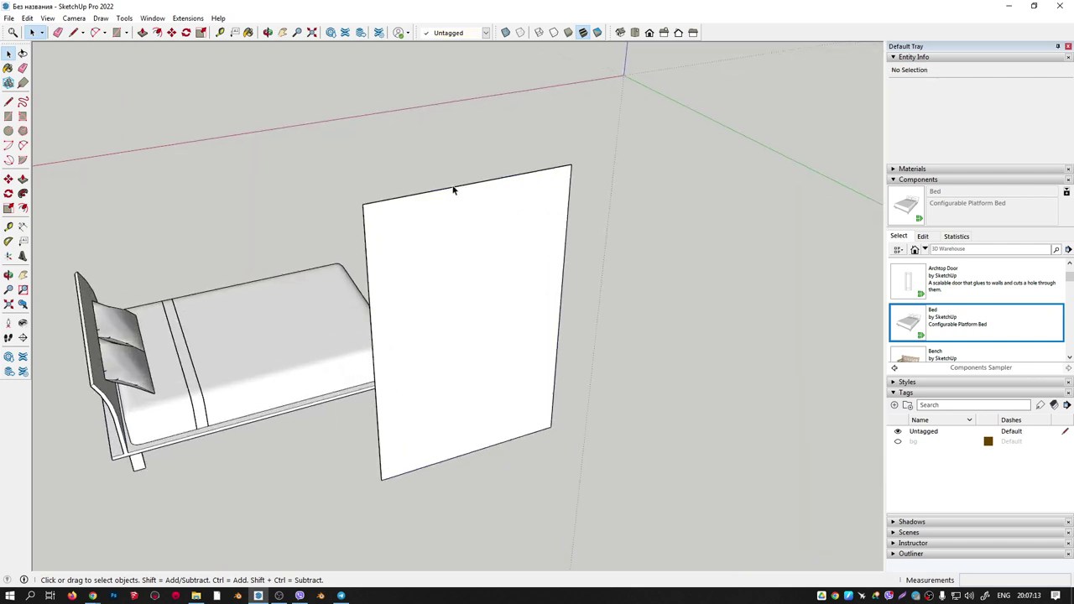
scroll(453, 188, up, 2)
Divide the panel's top edge into three equal segments.
right_click(451, 188)
click(430, 193)
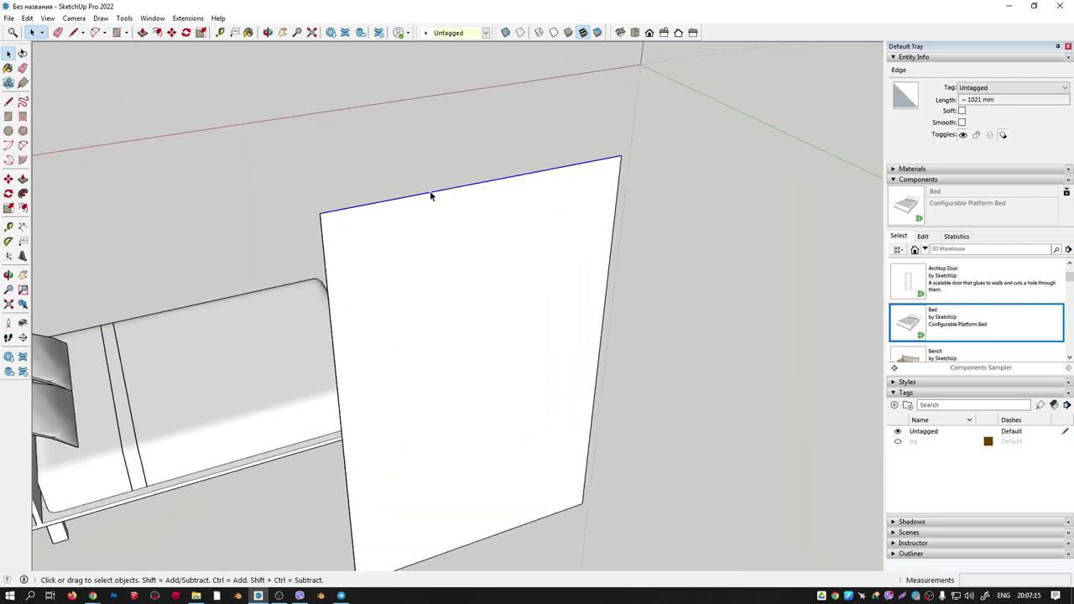
right_click(477, 188)
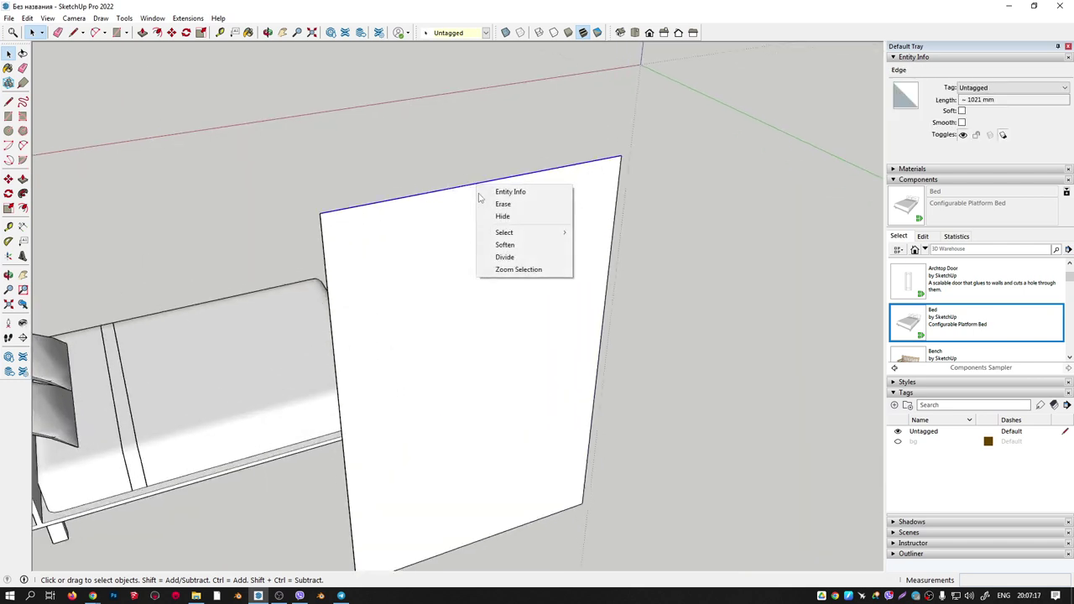
click(506, 260)
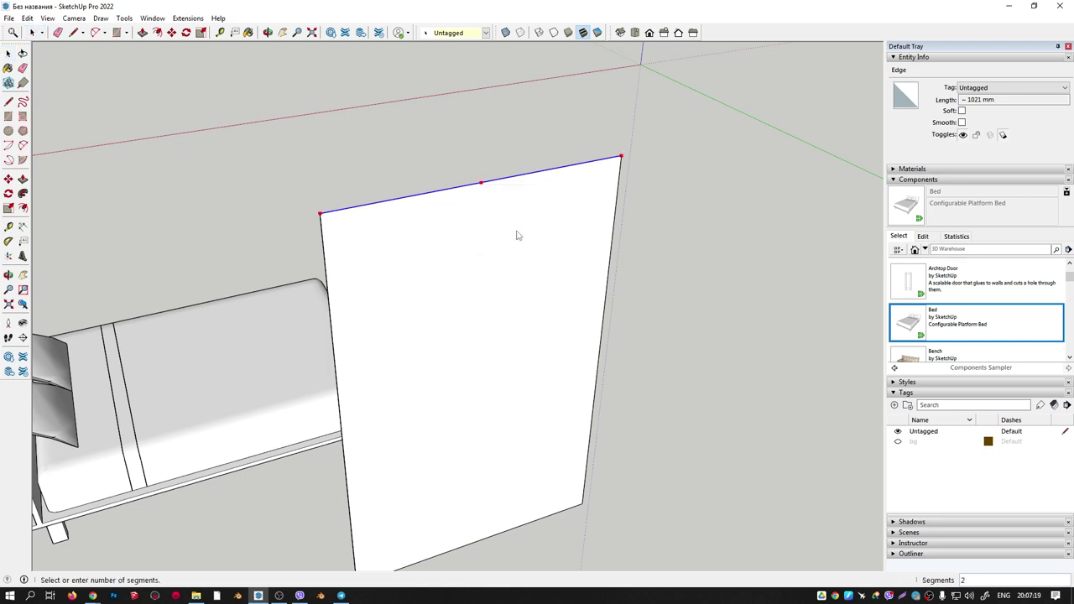
click(531, 178)
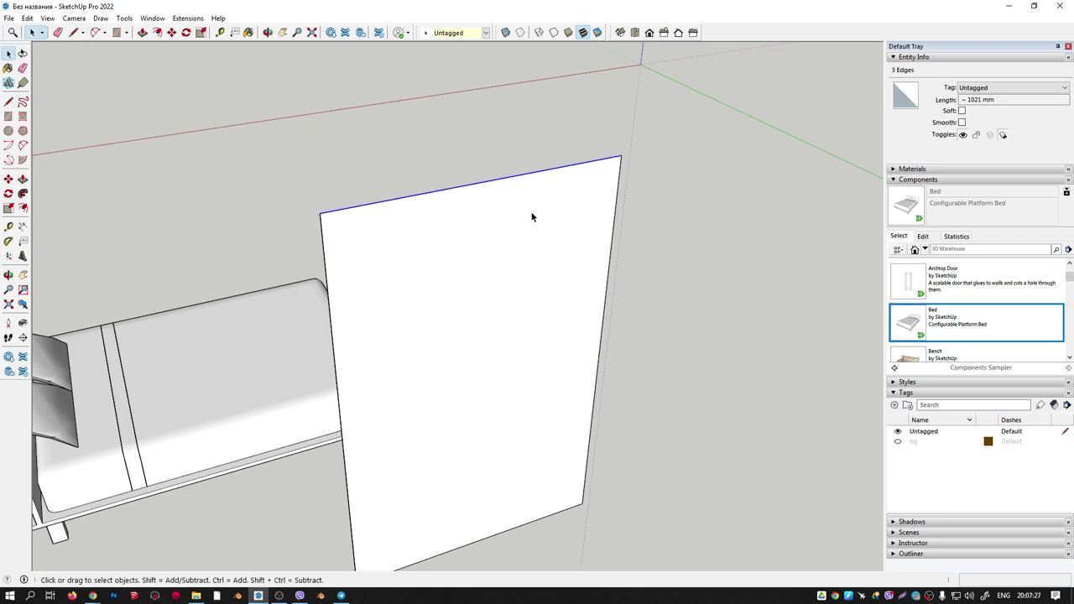
scroll(531, 217, down, 3)
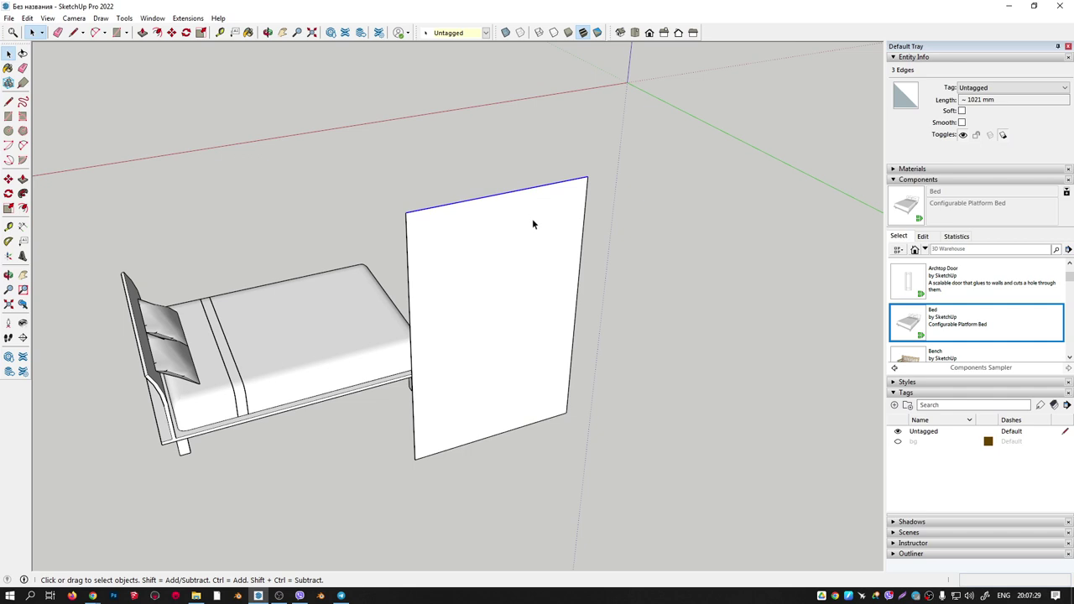
key(l)
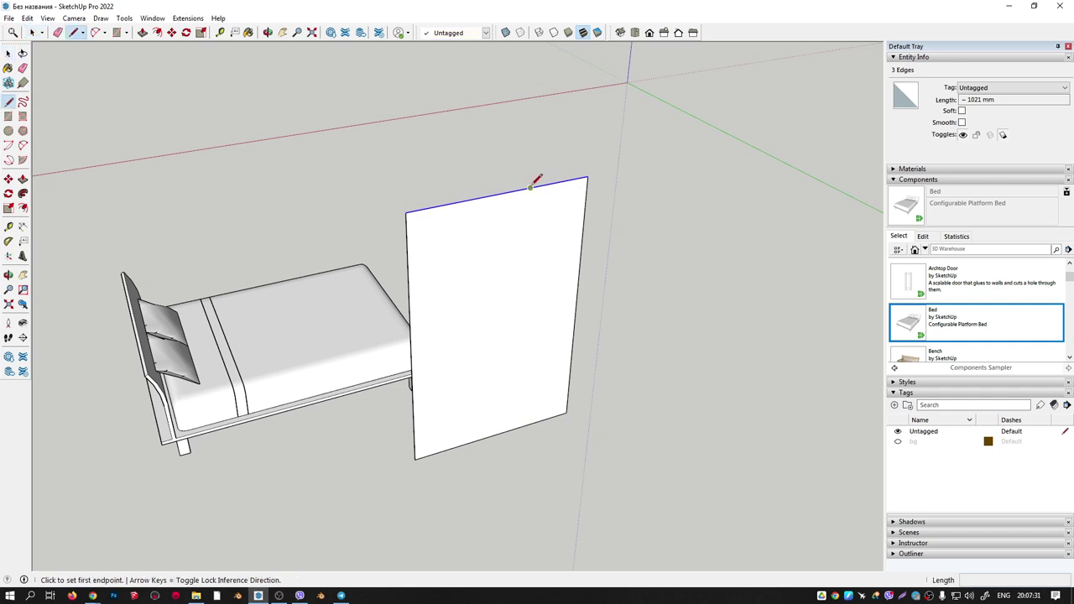
scroll(532, 184, up, 2)
scroll(530, 183, up, 2)
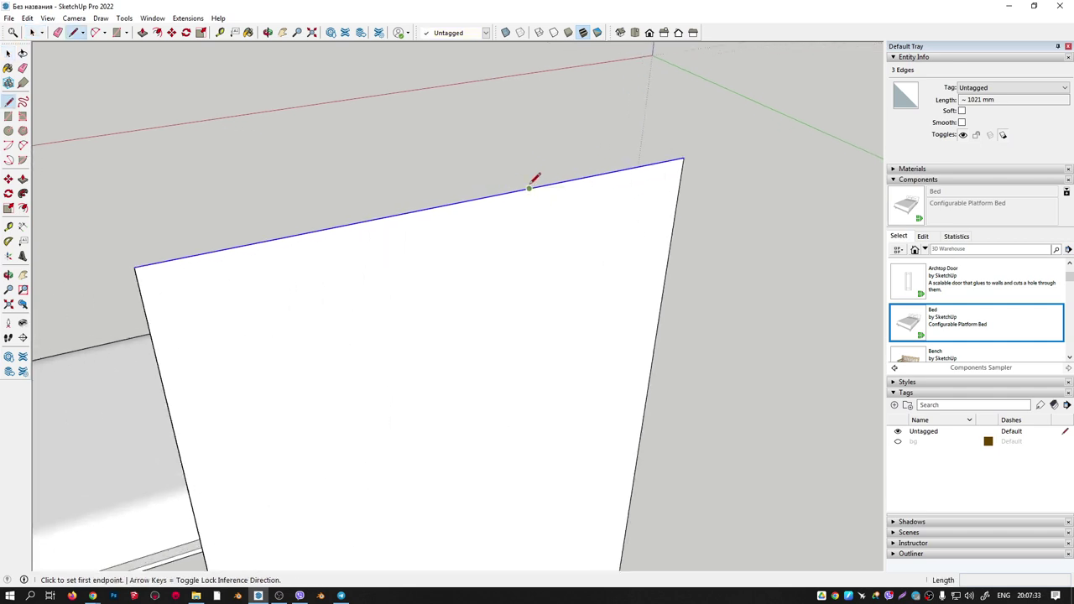
scroll(534, 188, down, 2)
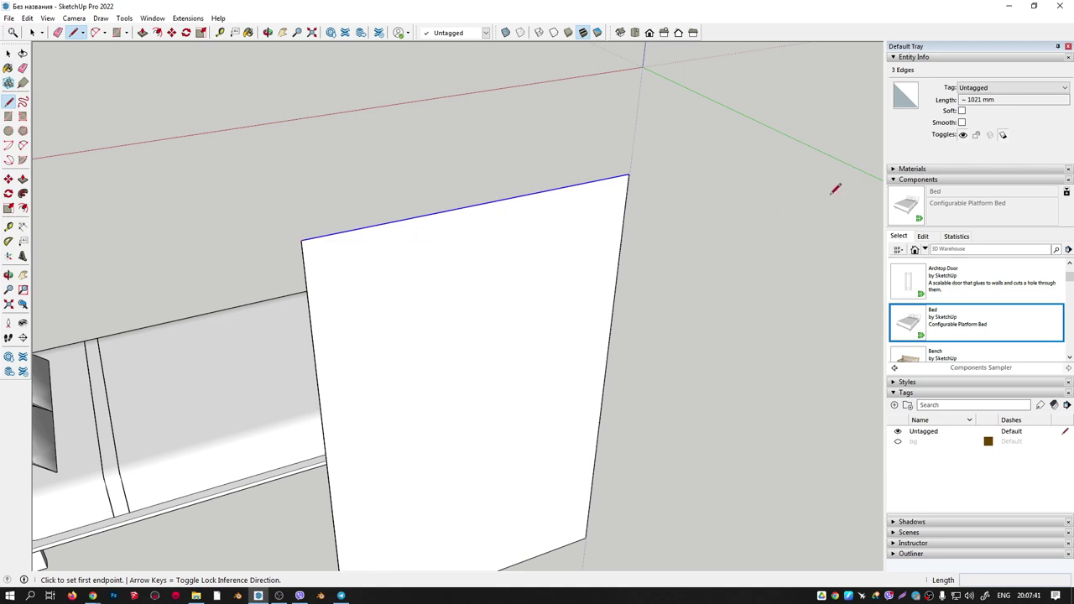
In the Styles panel's edge settings, turn on Endpoints with a length of 5.
click(893, 181)
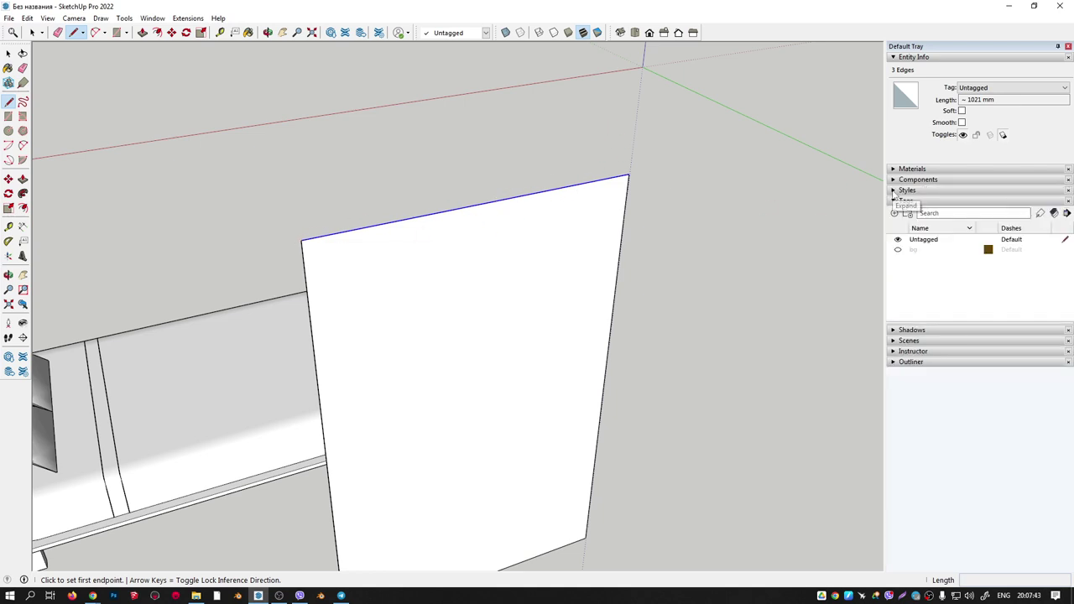
click(896, 192)
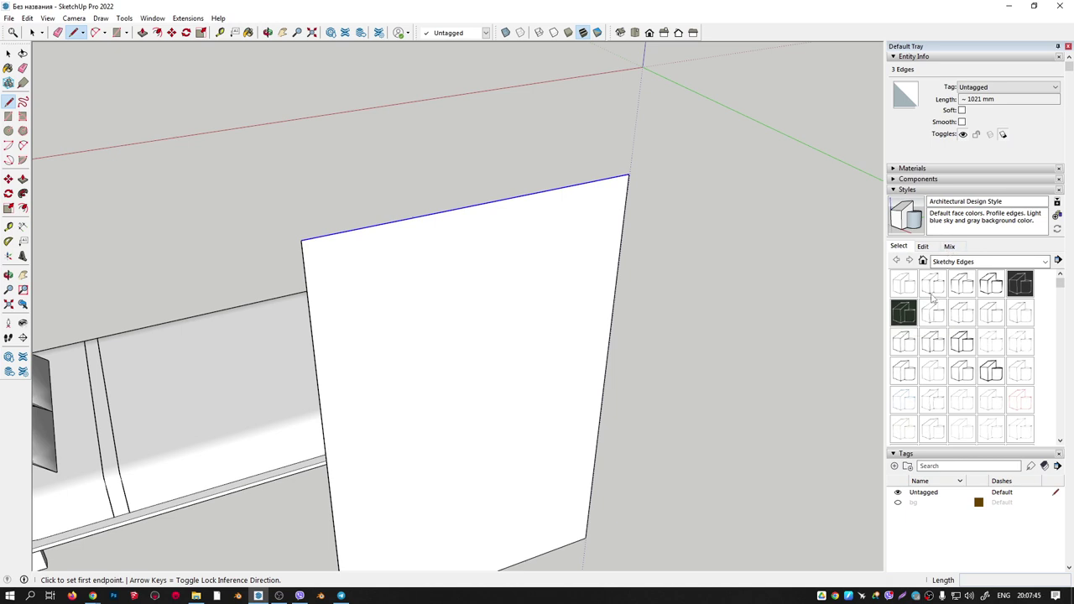
click(924, 246)
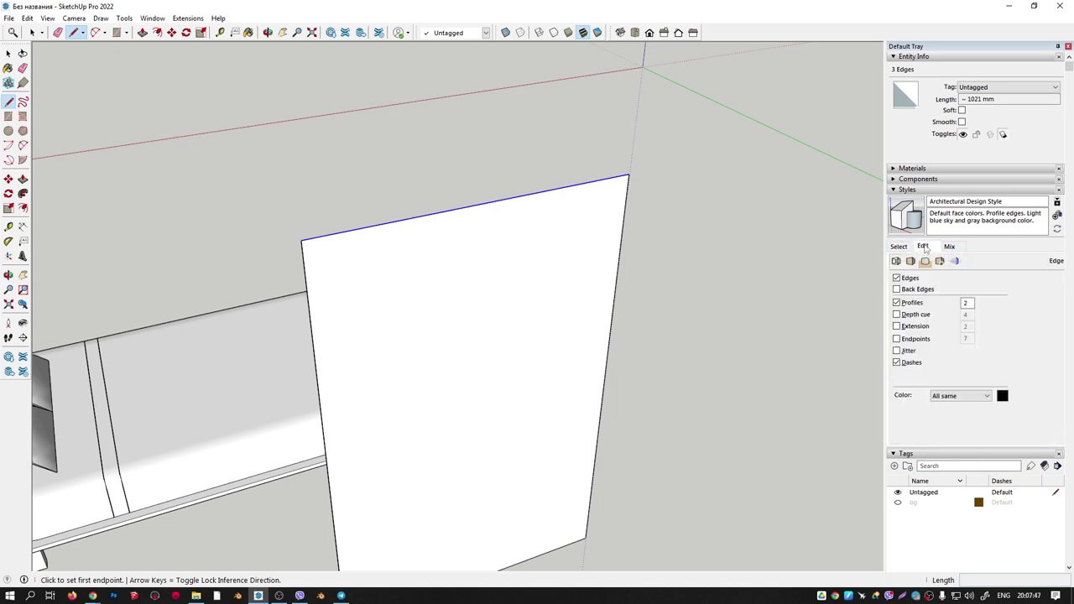
click(896, 339)
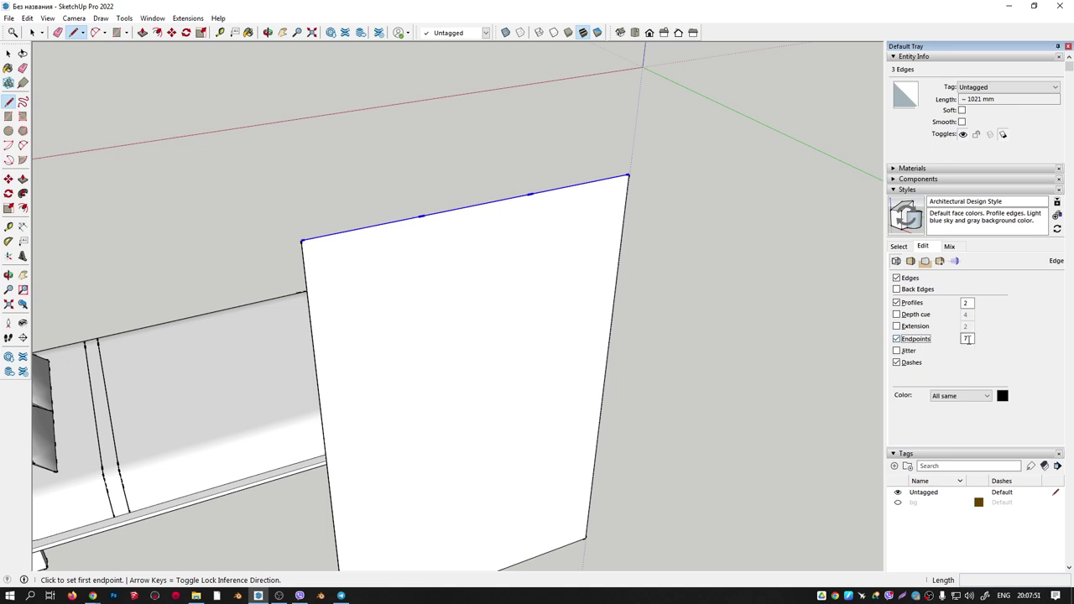
drag(967, 339, 959, 338)
scroll(587, 243, down, 2)
middle_drag(512, 207, 541, 205)
Draw a vertical line down the middle of the panel, splitting it into two halves.
scroll(512, 201, up, 2)
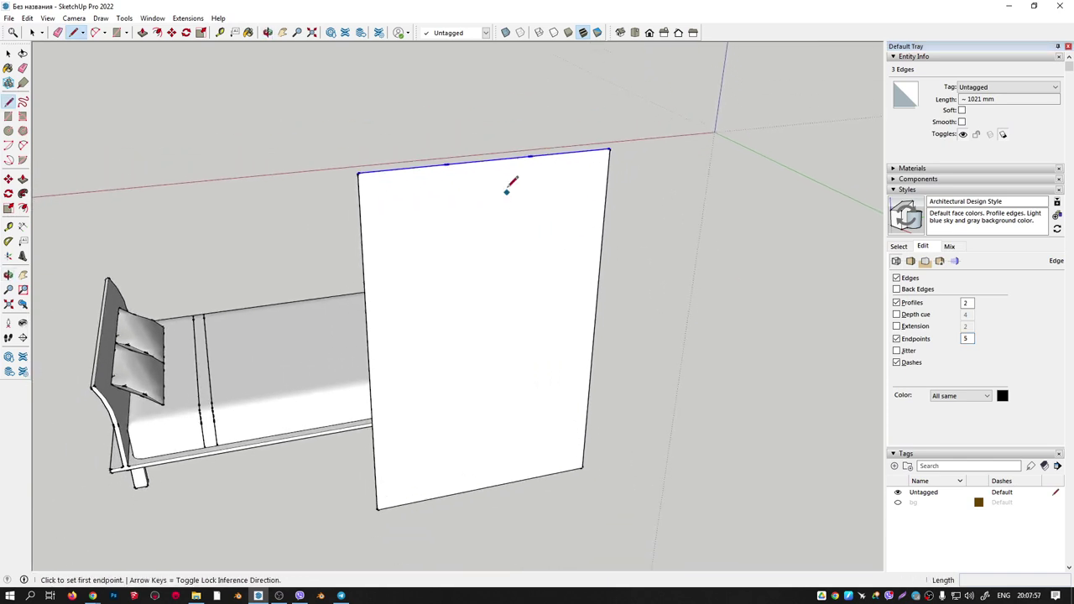
click(488, 159)
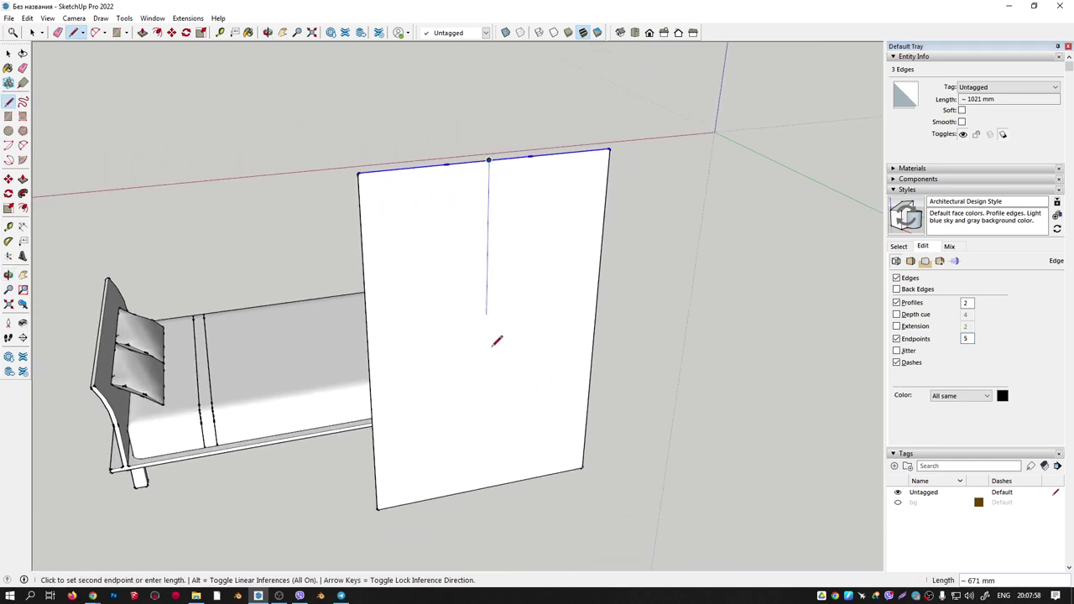
click(500, 484)
mouse_move(500, 265)
middle_down()
mouse_move(520, 304)
mouse_move(570, 288)
mouse_move(532, 348)
middle_up()
Offset a 60 mm inset outline inside each half of the panel.
key(f)
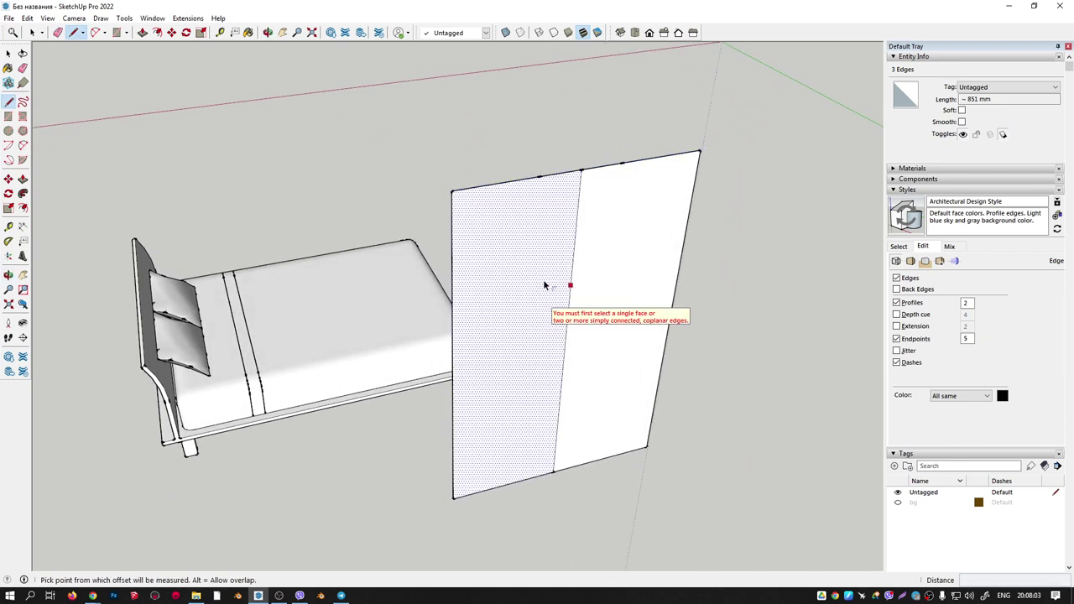
key(Escape)
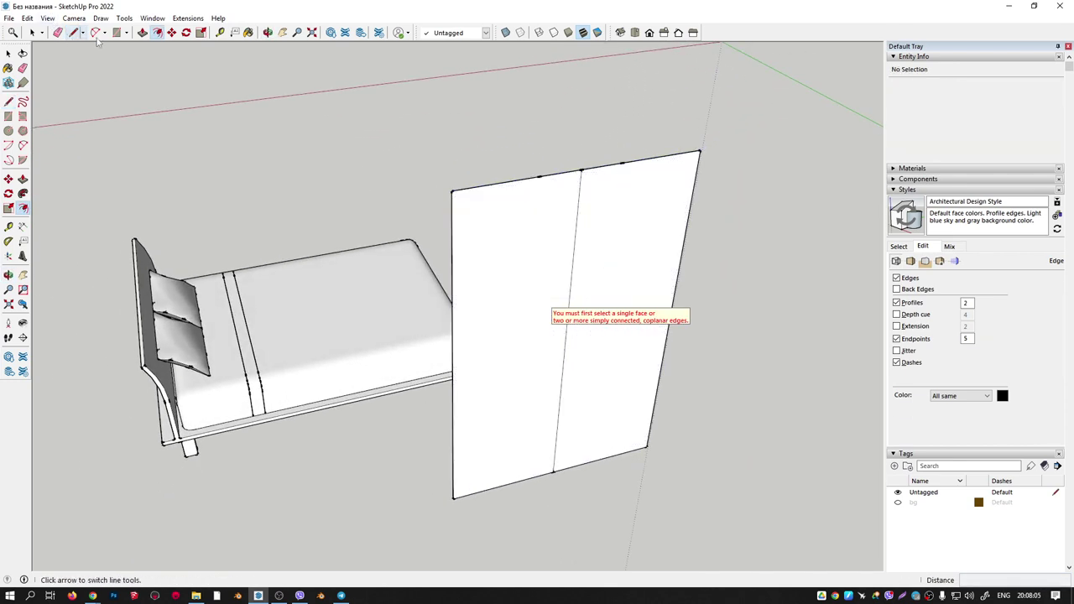
click(495, 243)
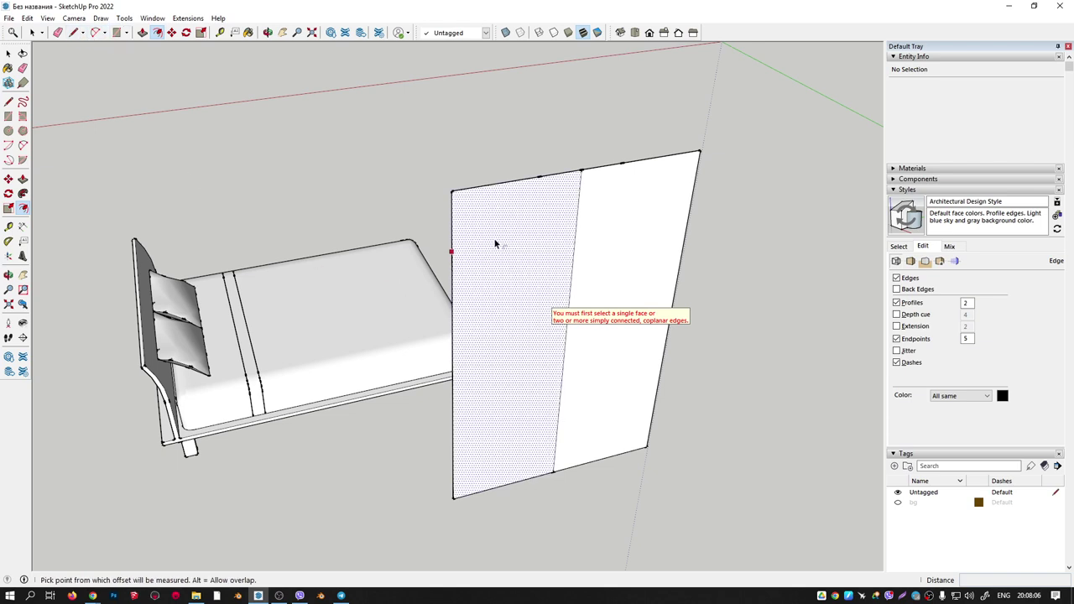
click(561, 194)
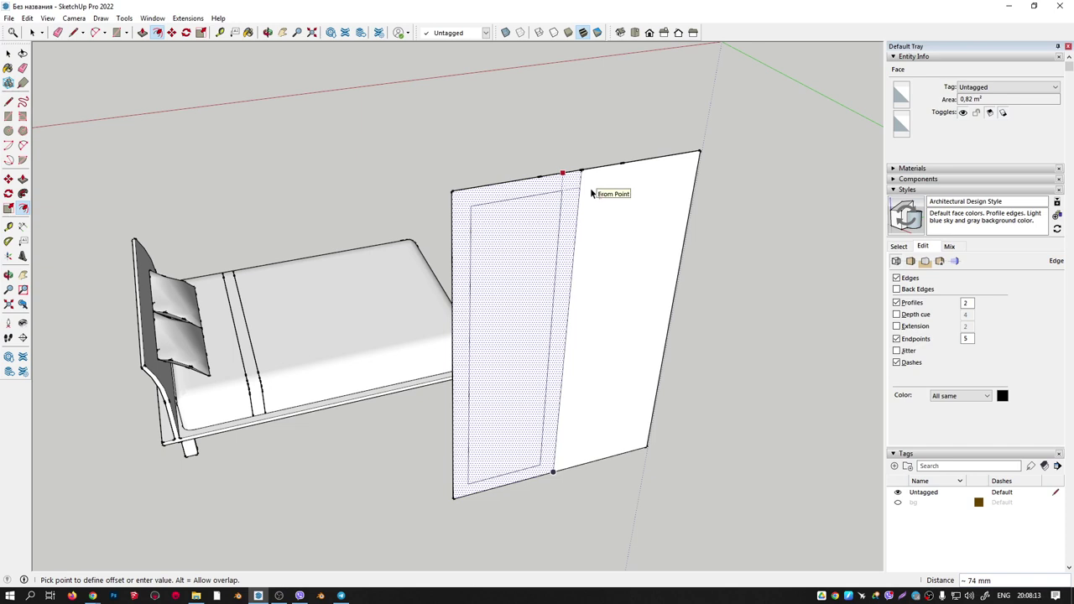
click(592, 194)
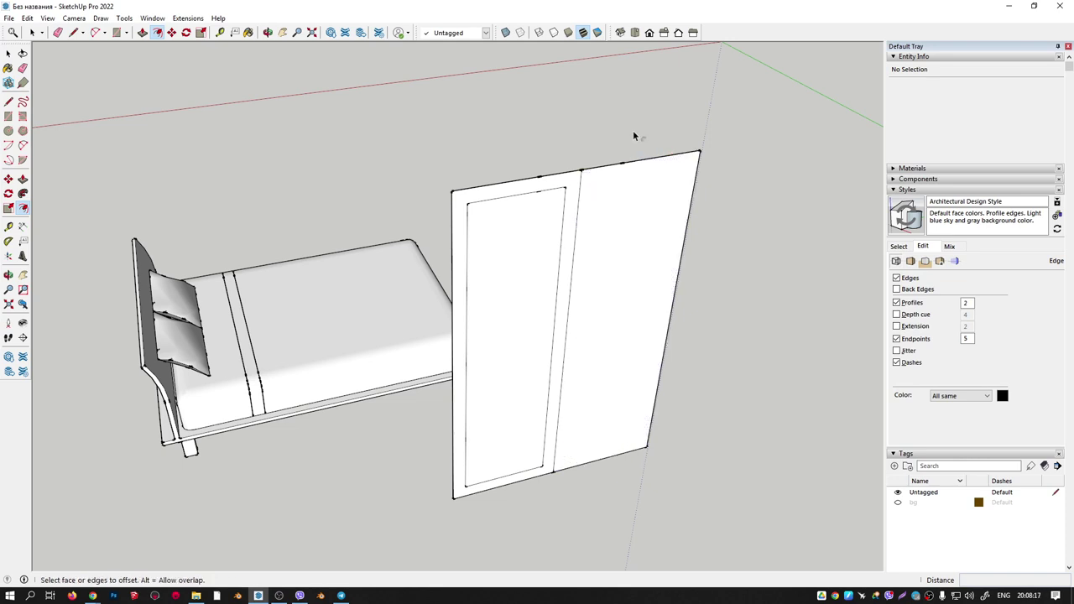
click(631, 212)
mouse_move(628, 218)
middle_down()
mouse_move(572, 44)
mouse_move(549, 176)
mouse_move(428, 219)
middle_up()
scroll(554, 180, up, 2)
scroll(429, 219, down, 3)
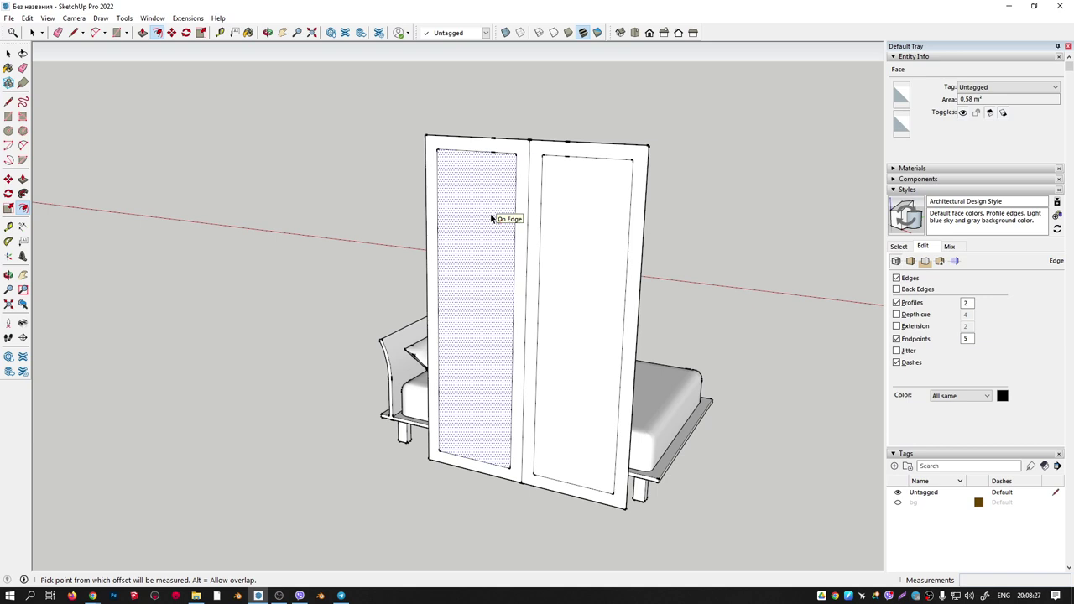
Group the left and right inner panels together and move the group back into the frame.
key(space)
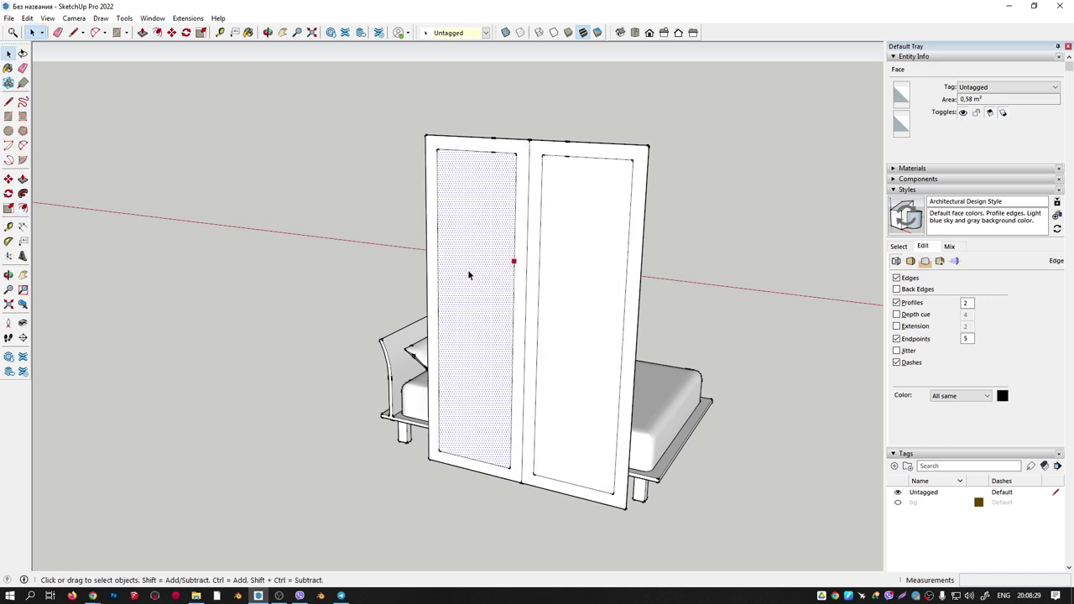
double_click(474, 217)
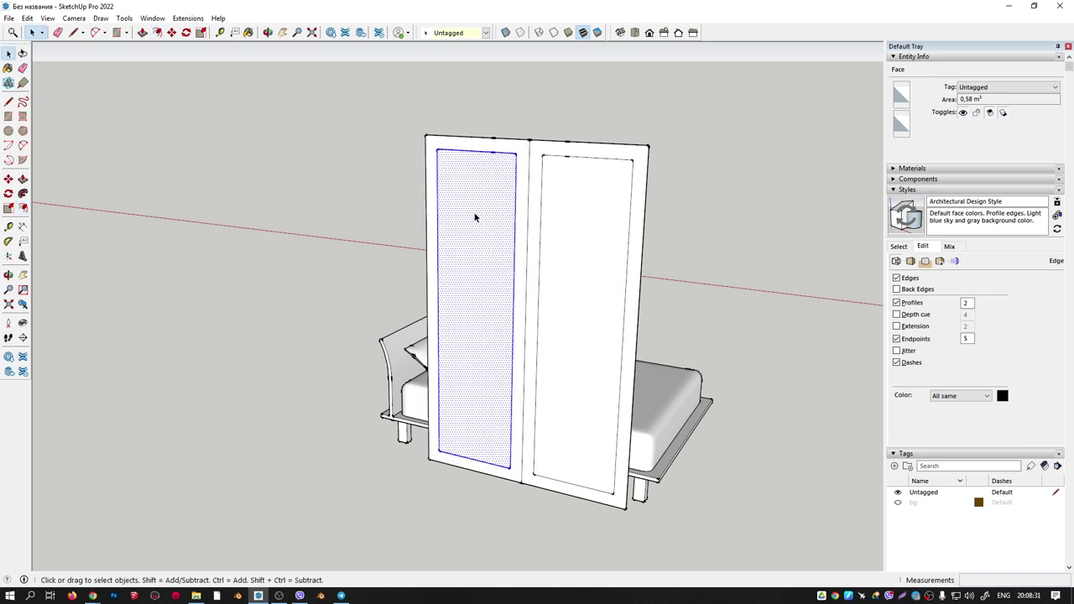
shift+double_click(576, 235)
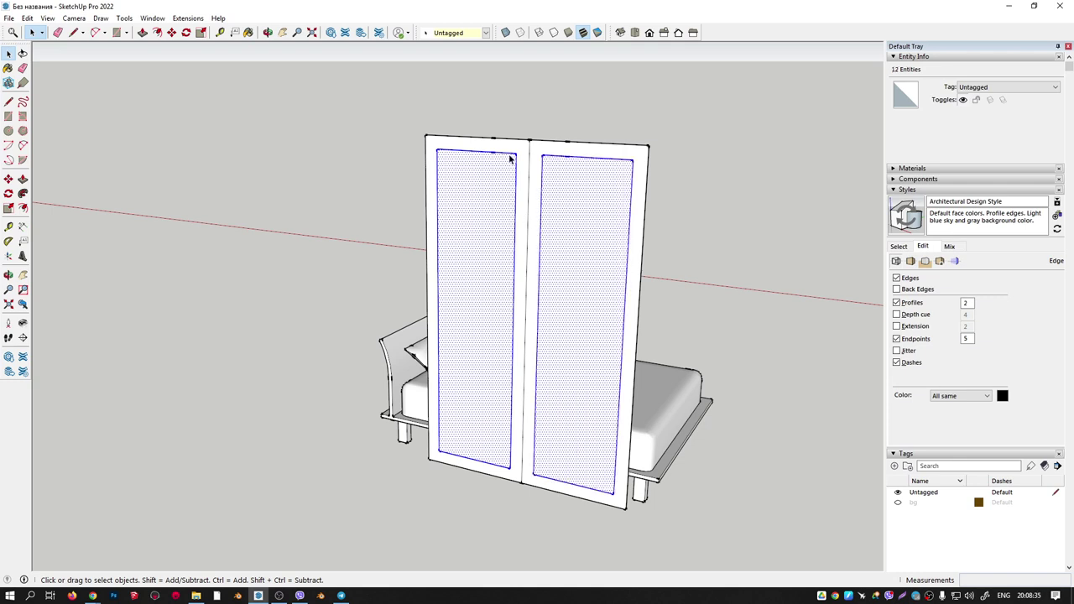
key(ctrl+g)
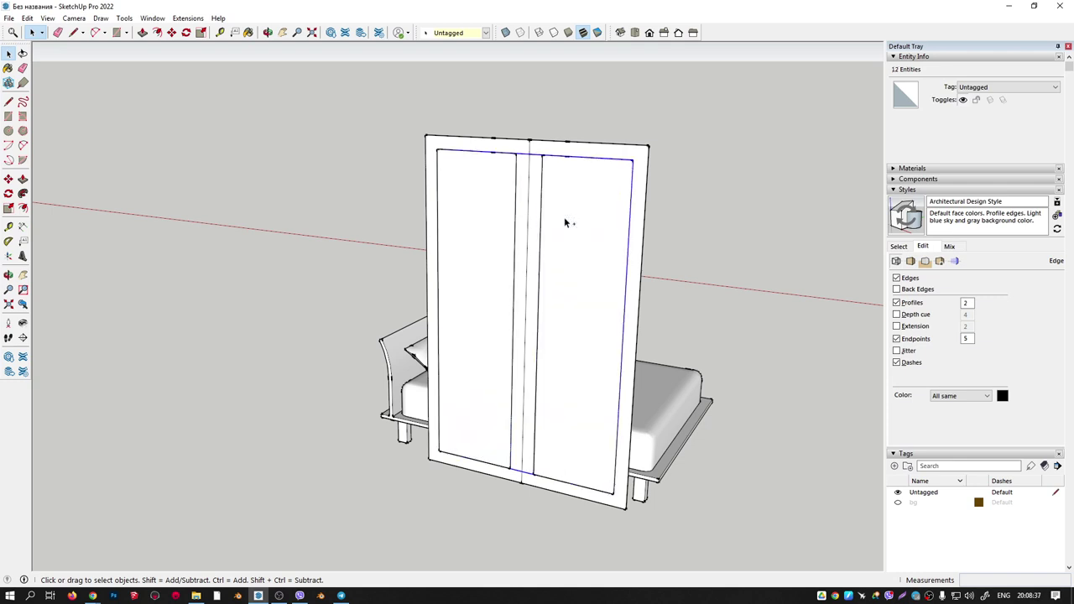
mouse_move(564, 217)
middle_down()
mouse_move(546, 243)
mouse_move(569, 336)
middle_up()
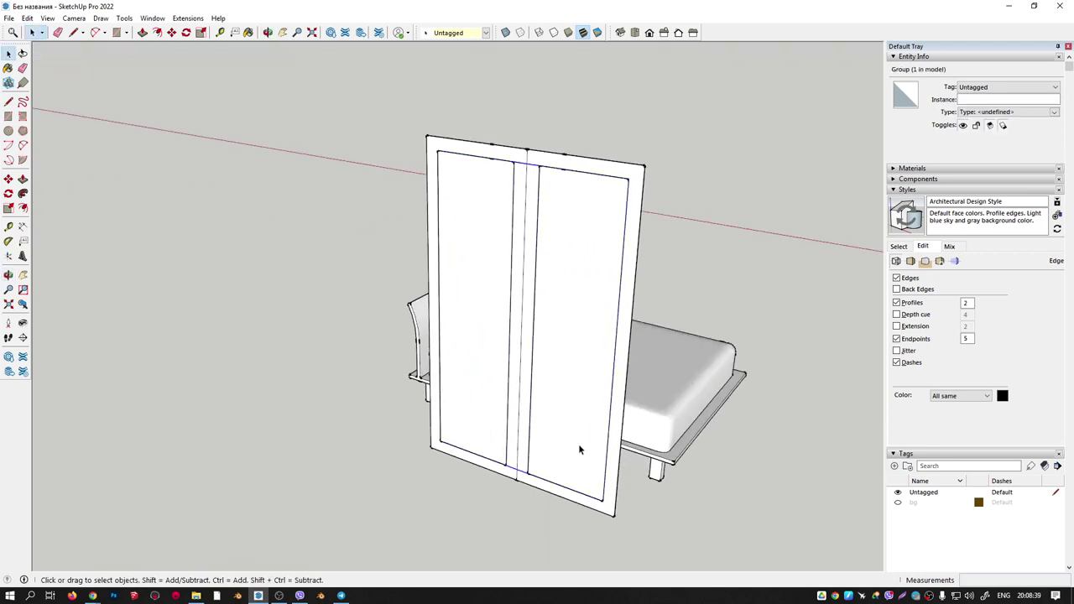
key(m)
click(603, 501)
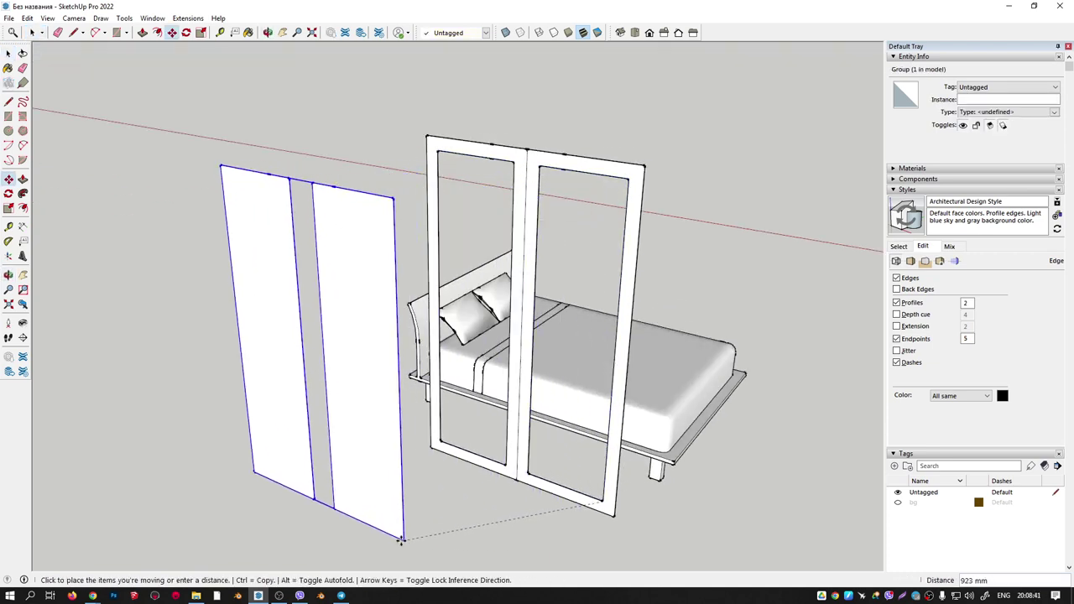
click(602, 501)
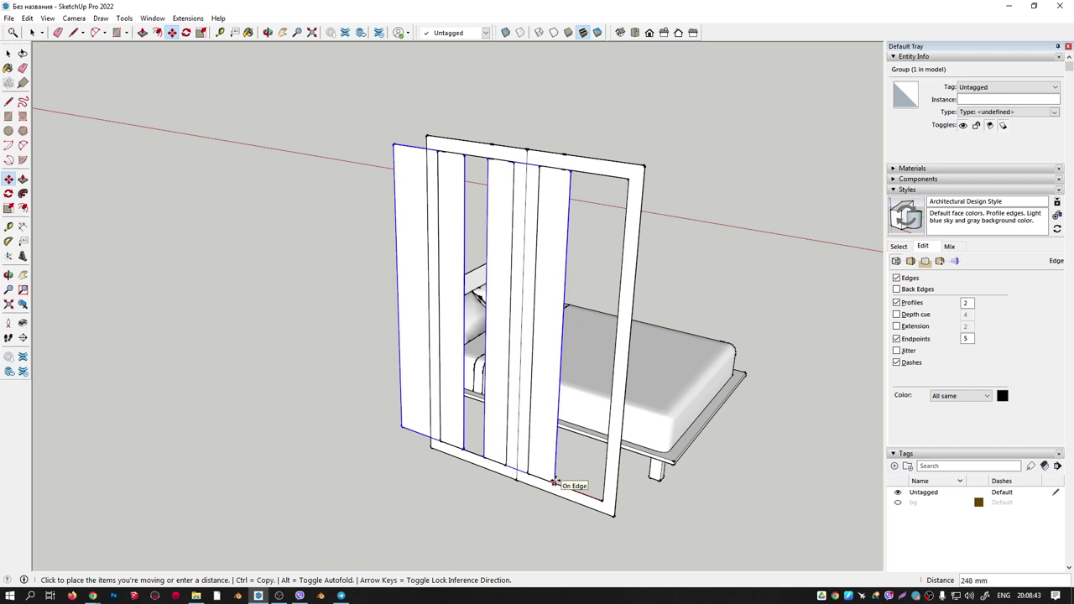
middle_drag(572, 393, 509, 305)
Erase the frame's middle dividing line so the border becomes a single face.
key(space)
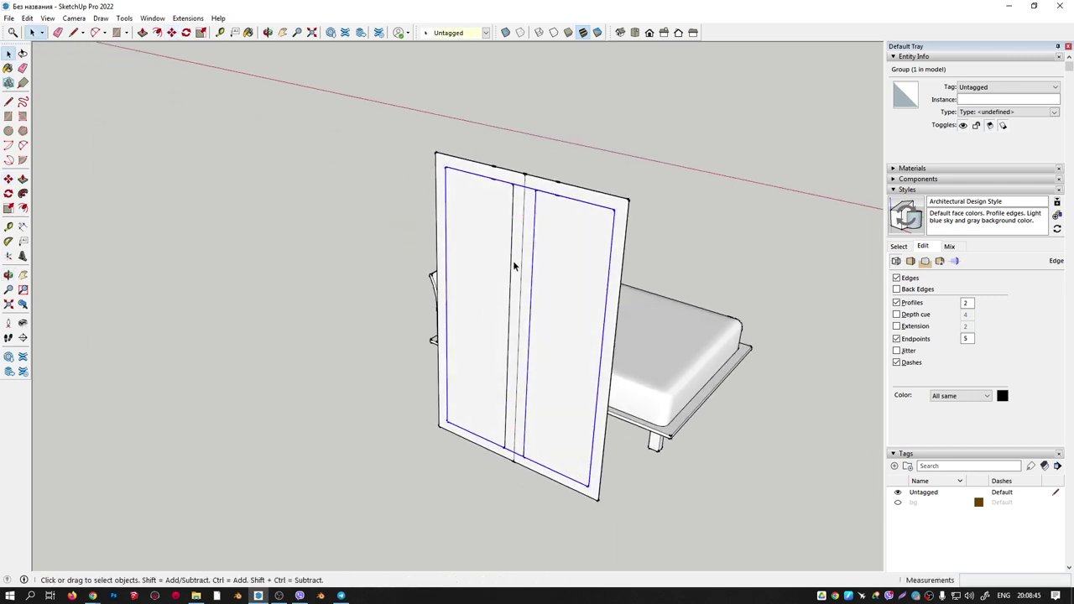
click(525, 180)
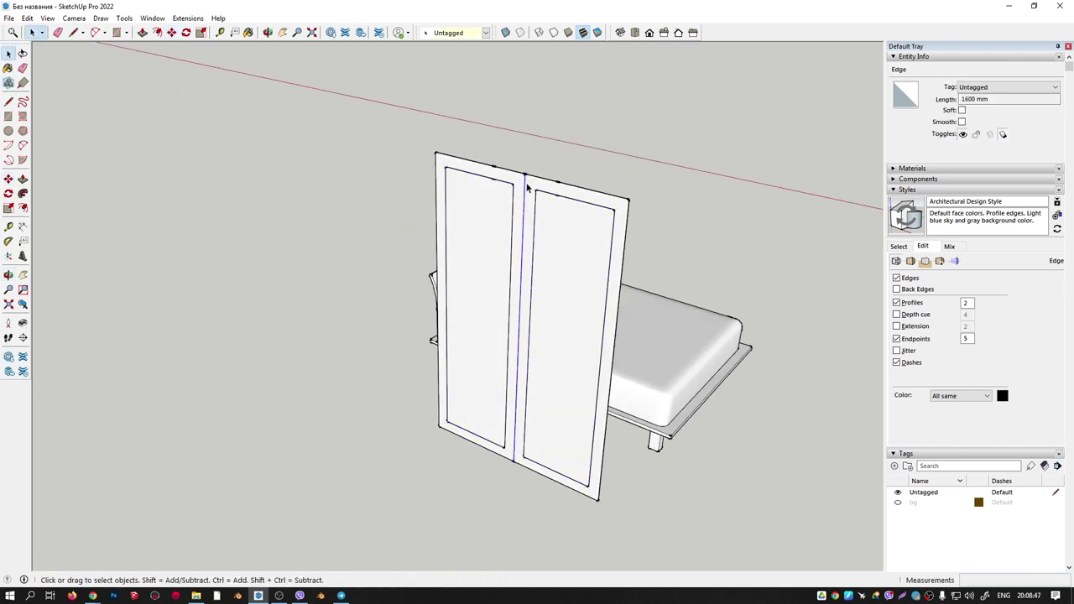
key(e)
click(525, 181)
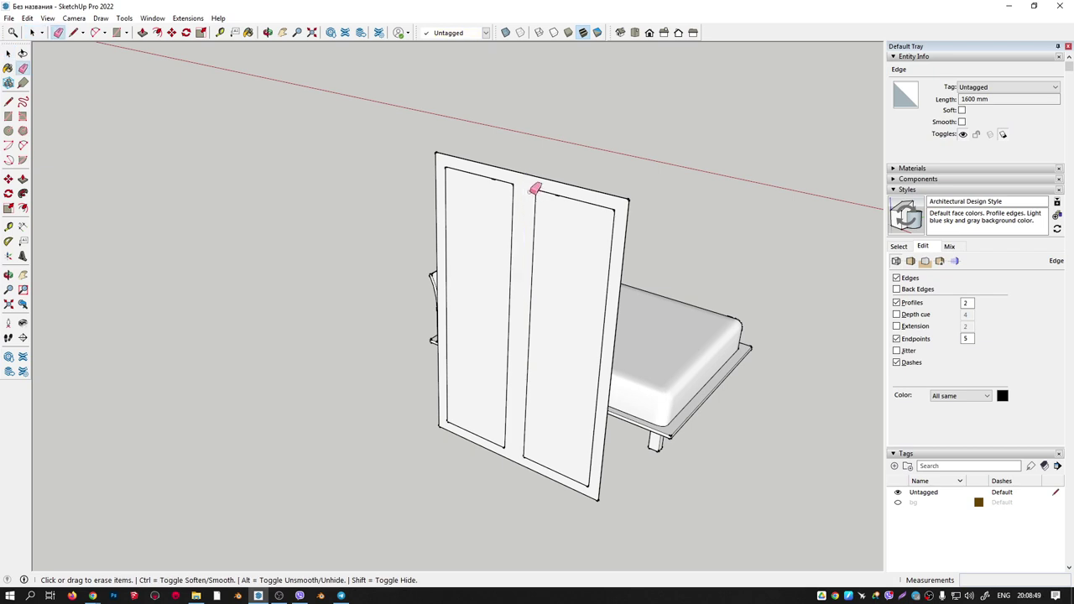
middle_drag(537, 185, 532, 189)
scroll(532, 189, up, 2)
Push/Pull the frame face to give it thickness and group it into a solid.
key(p)
click(529, 192)
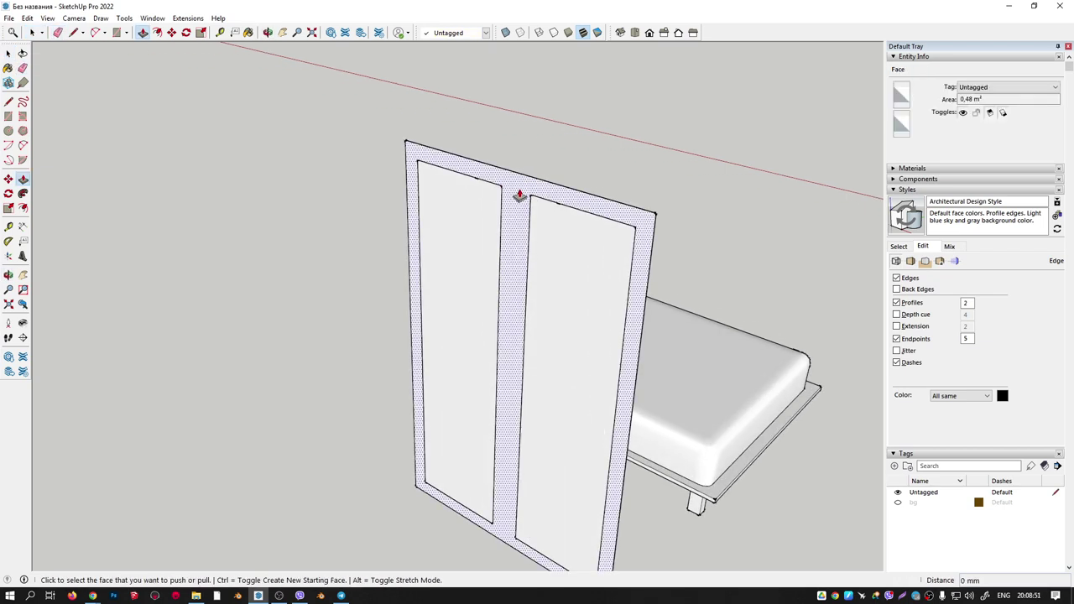
click(531, 191)
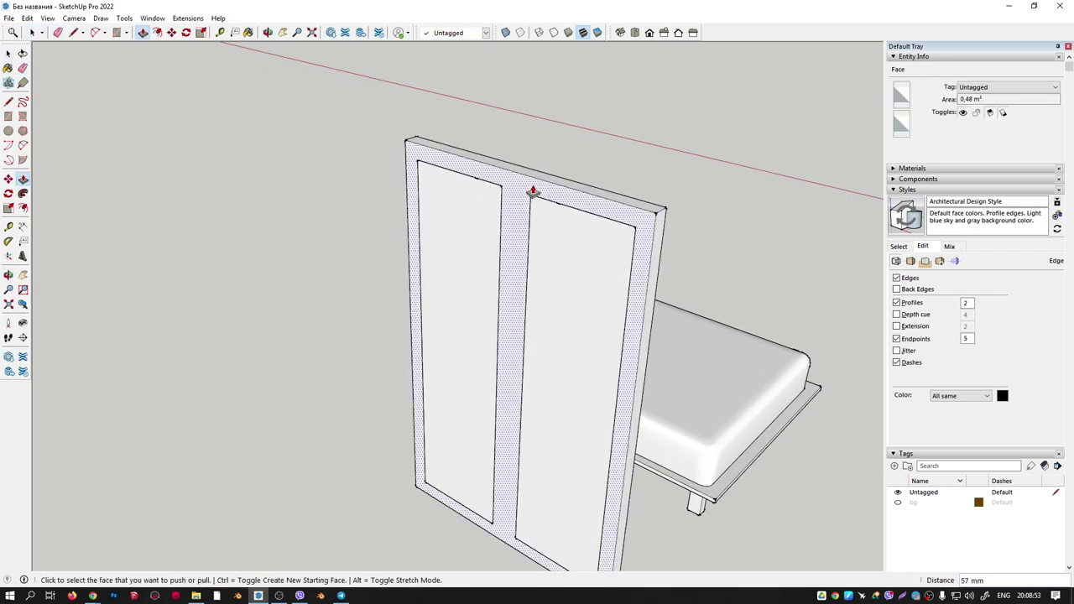
mouse_move(531, 191)
middle_down()
mouse_move(214, 94)
mouse_move(533, 217)
mouse_move(553, 254)
mouse_move(724, 182)
mouse_move(596, 214)
middle_up()
key(space)
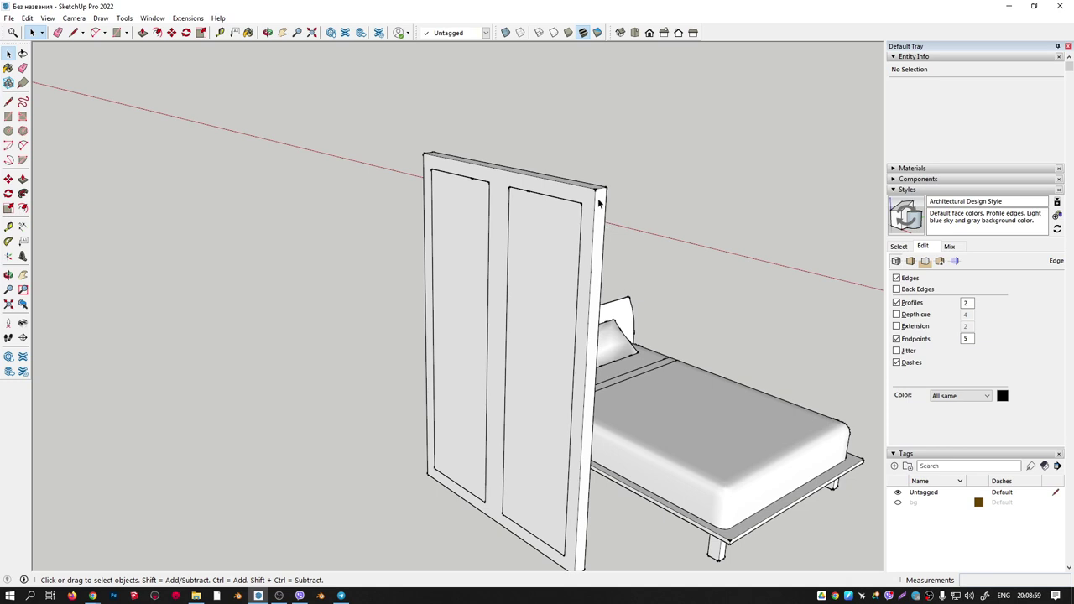
triple_click(598, 202)
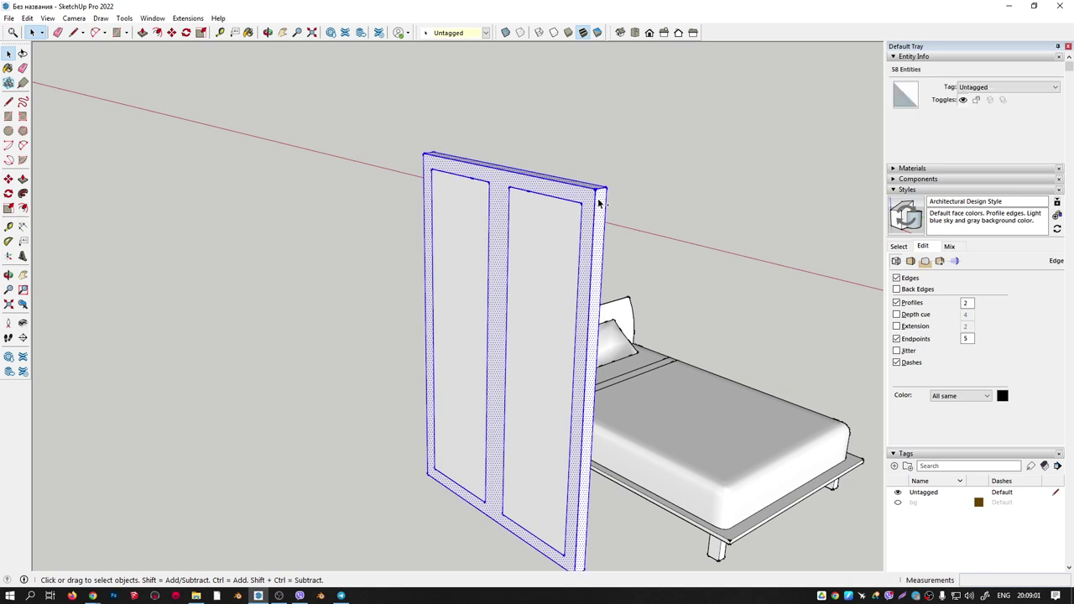
key(ctrl+g)
Inside the frame group, recess the right inner panel 5 mm and push the left panel inward.
double_click(551, 245)
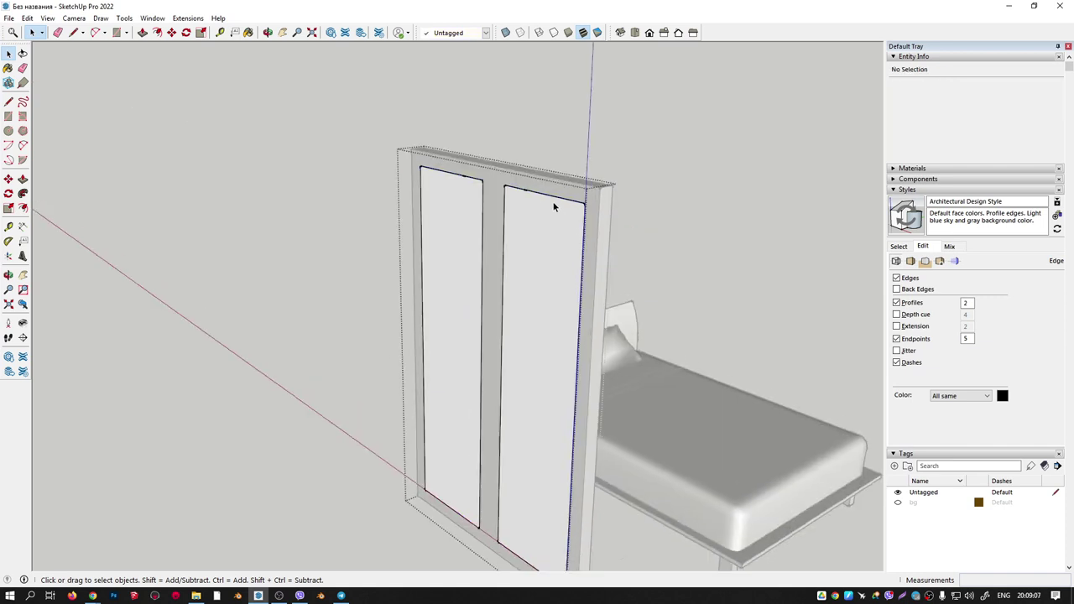
middle_drag(557, 209, 392, 315)
scroll(392, 314, up, 3)
scroll(456, 361, up, 2)
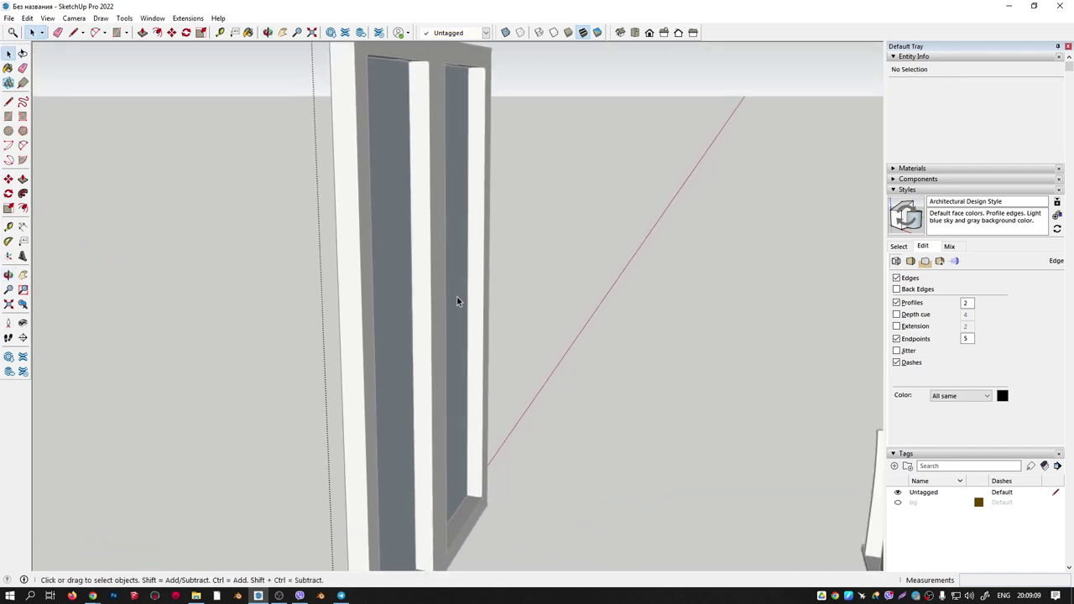
middle_drag(458, 297, 417, 333)
key(p)
click(453, 283)
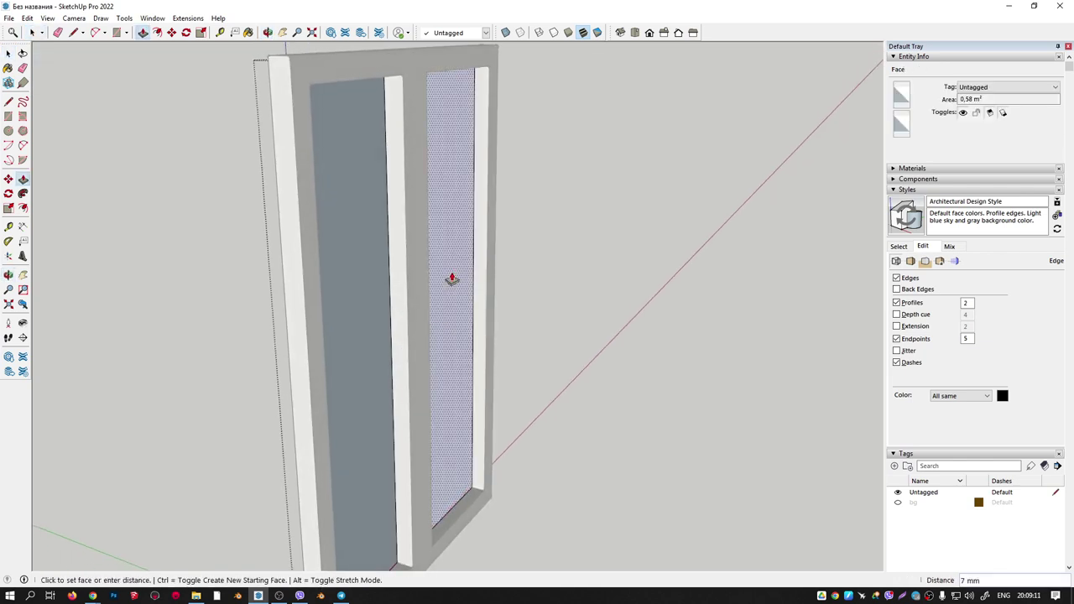
key(Return)
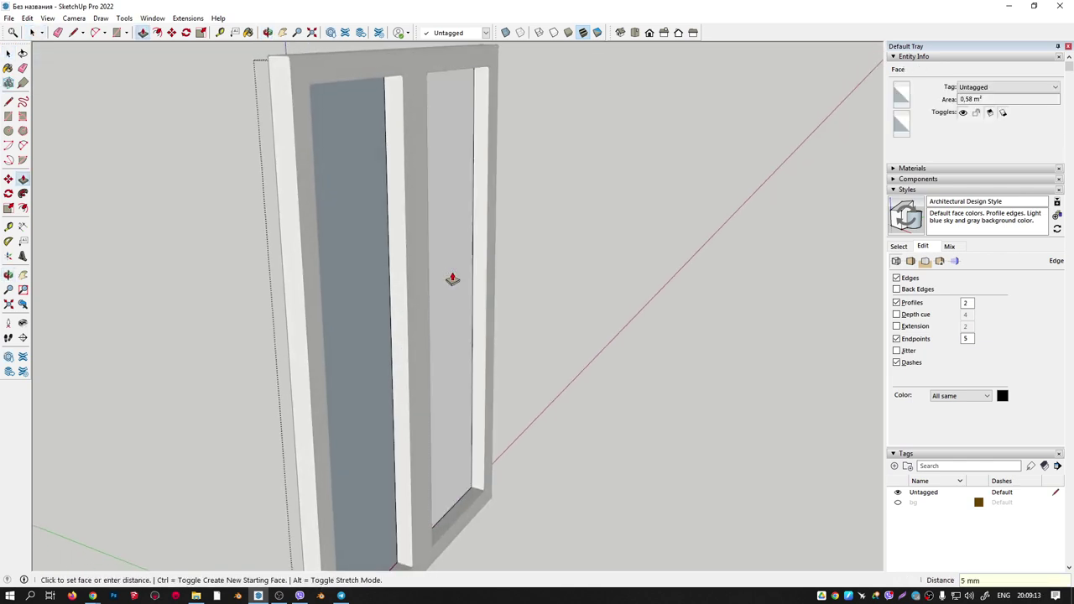
click(368, 320)
scroll(386, 314, down, 5)
Select the window frame group and move the panes into their recessed position.
middle_drag(403, 311, 711, 285)
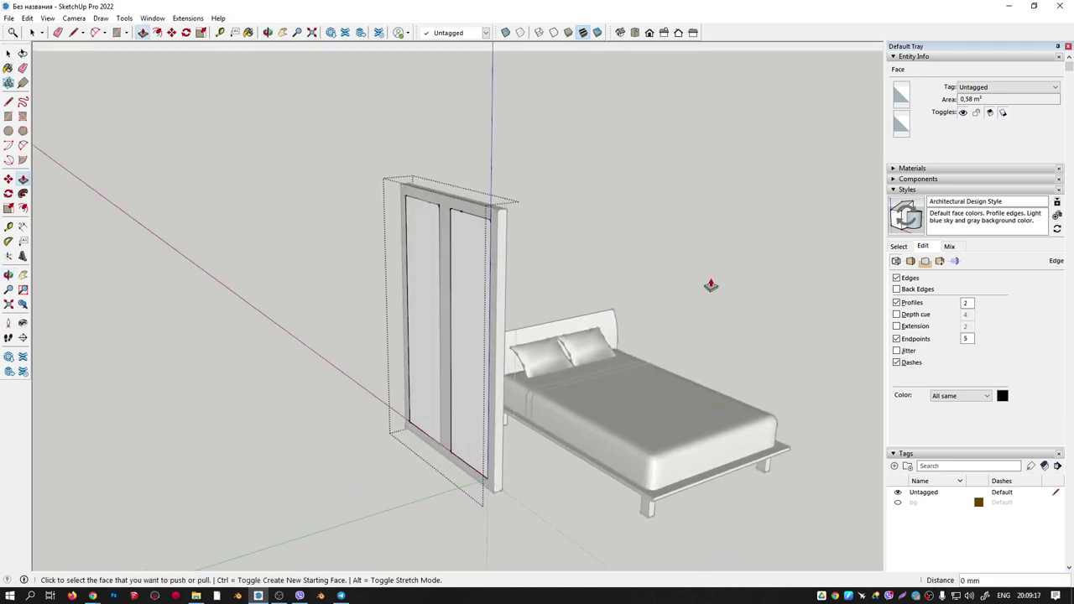
key(space)
middle_drag(338, 128, 455, 230)
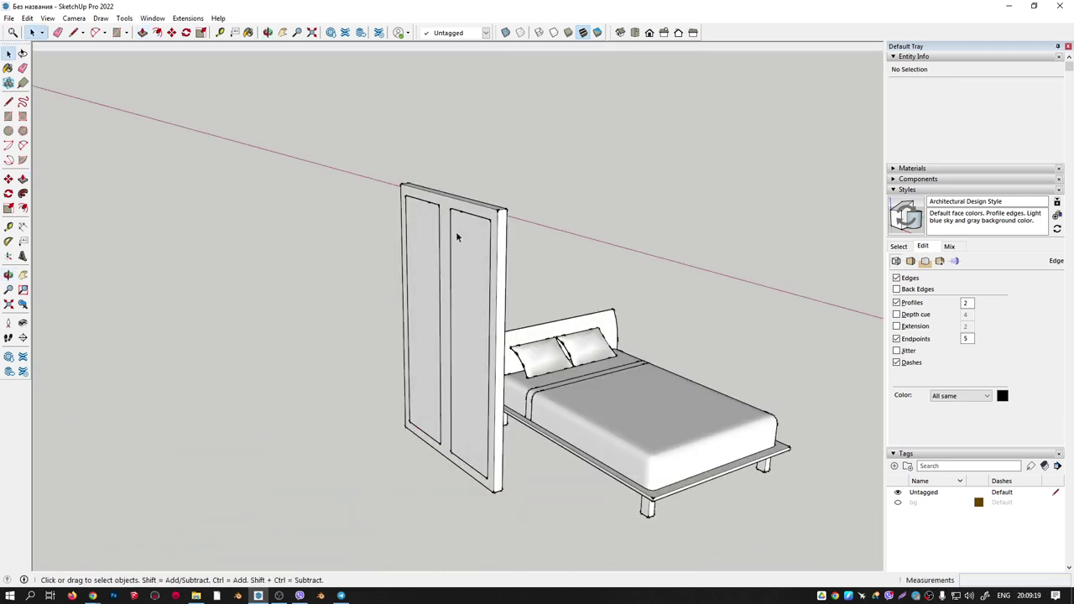
scroll(459, 292, up, 3)
middle_drag(459, 292, 459, 177)
scroll(482, 345, up, 2)
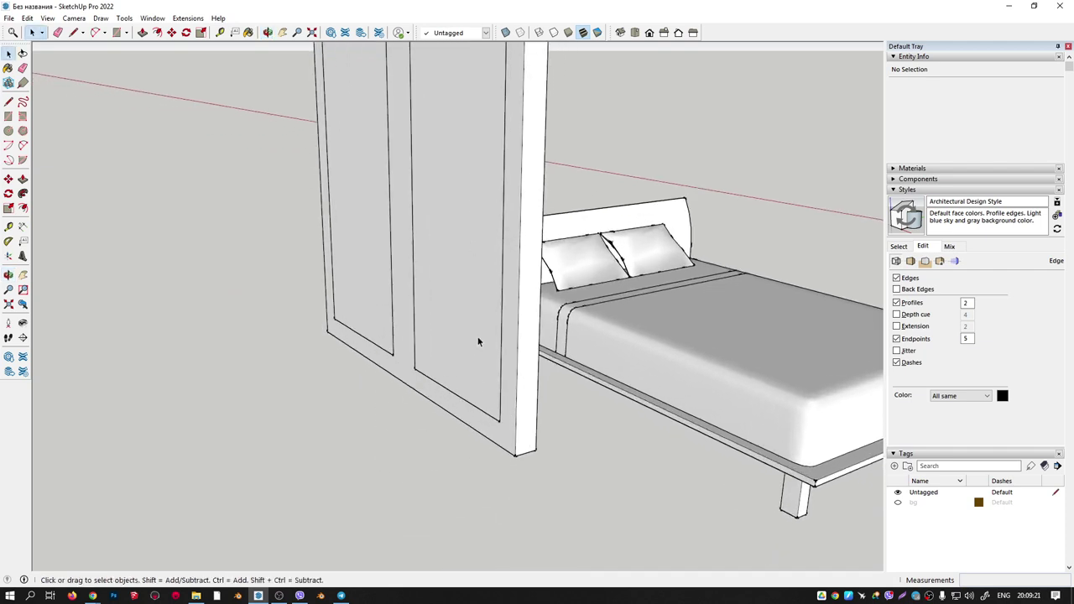
scroll(465, 283, up, 1)
click(462, 297)
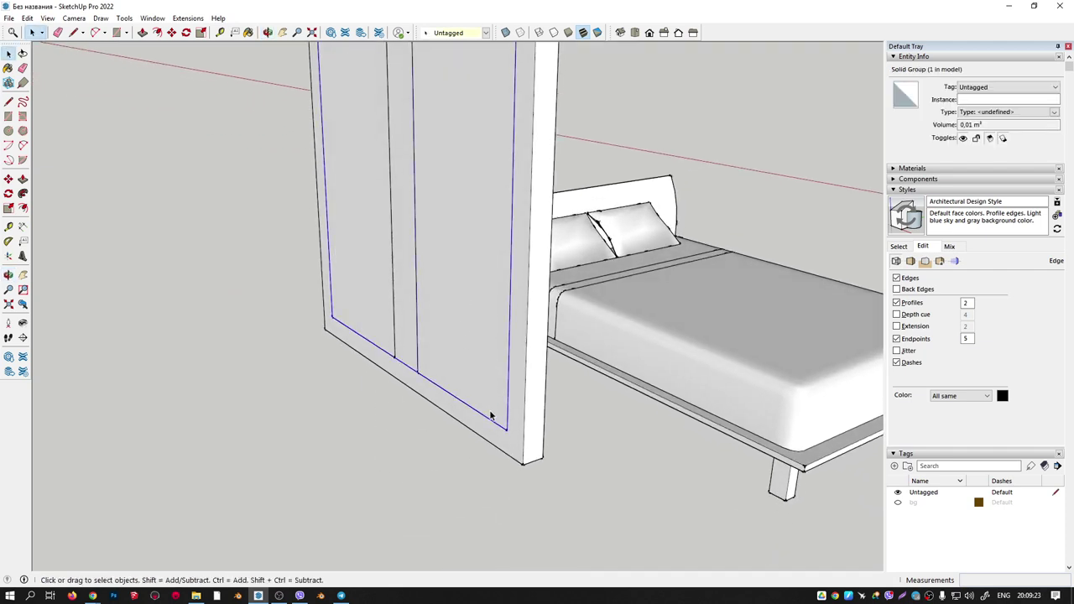
key(m)
click(506, 428)
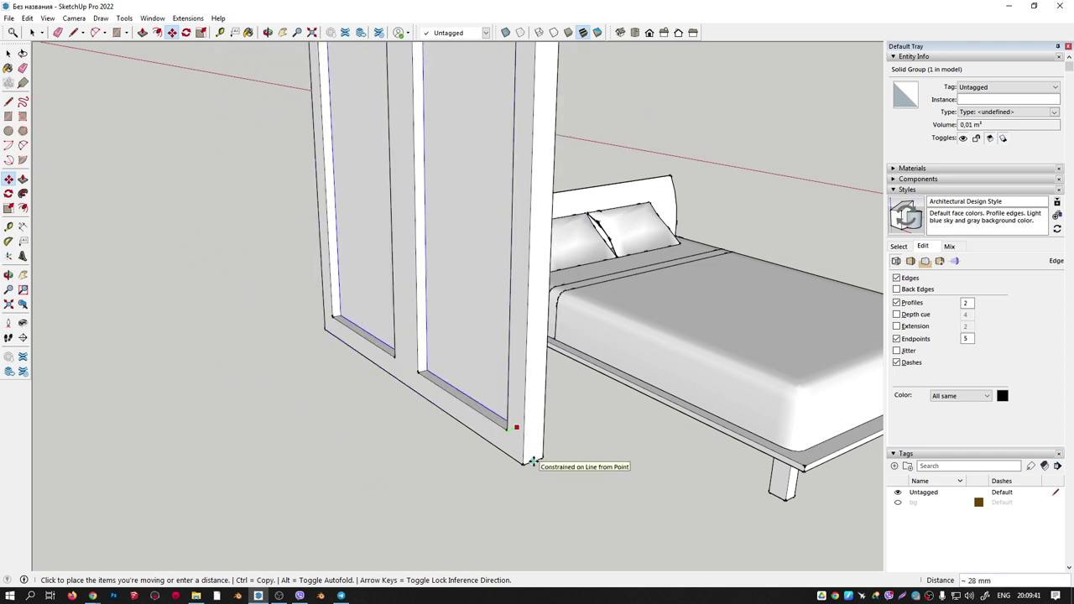
middle_drag(532, 461, 233, 403)
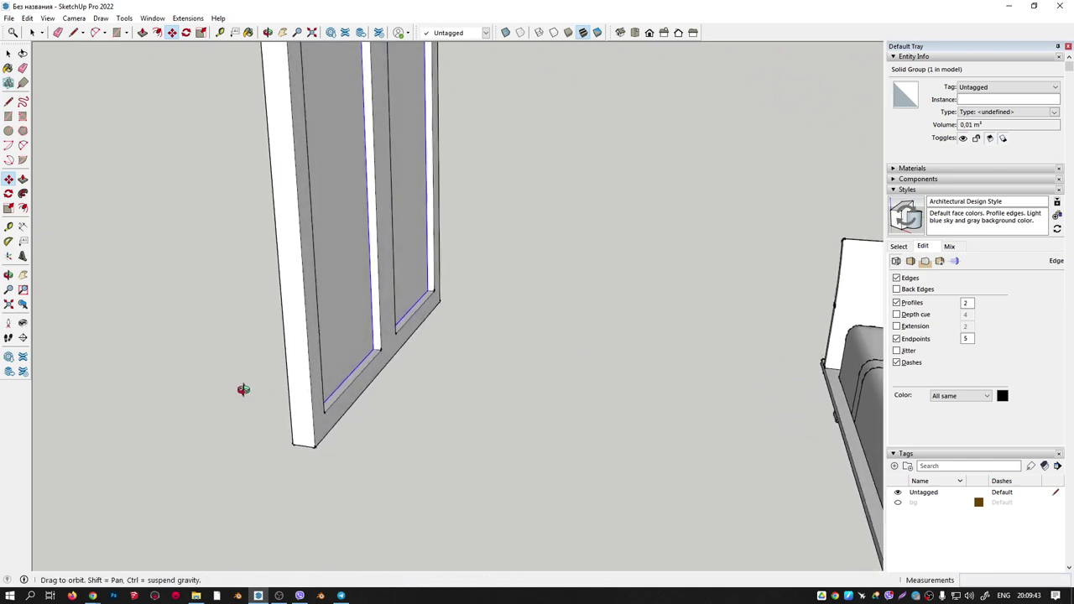
scroll(360, 427, down, 5)
mouse_move(359, 427)
middle_down()
mouse_move(523, 269)
mouse_move(545, 268)
middle_up()
Paint both window panes with Translucent Glass Gray from the Glass and Mirrors collection.
click(912, 167)
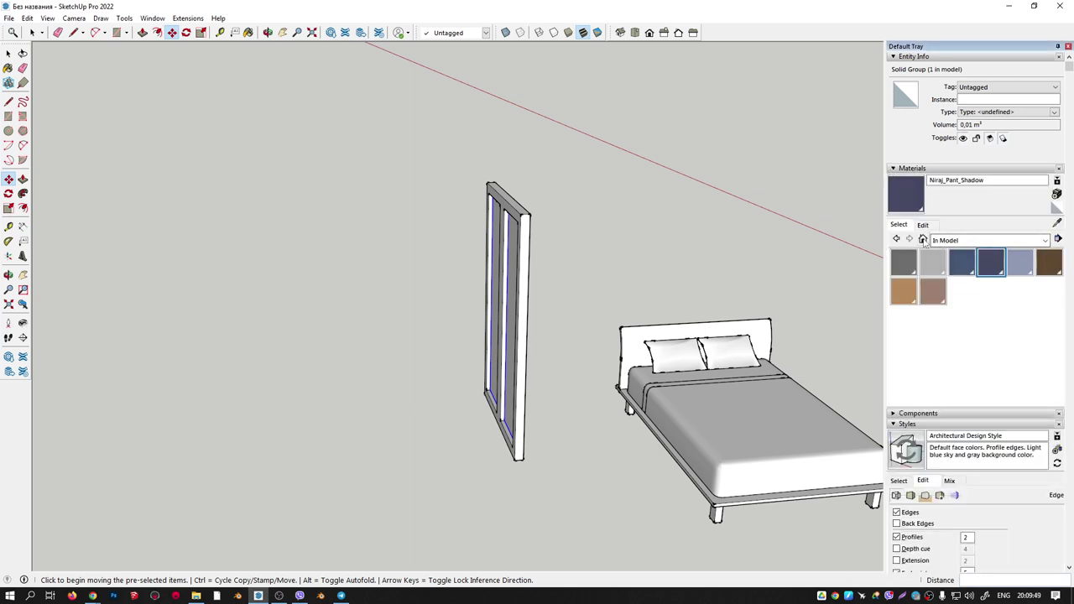
click(945, 241)
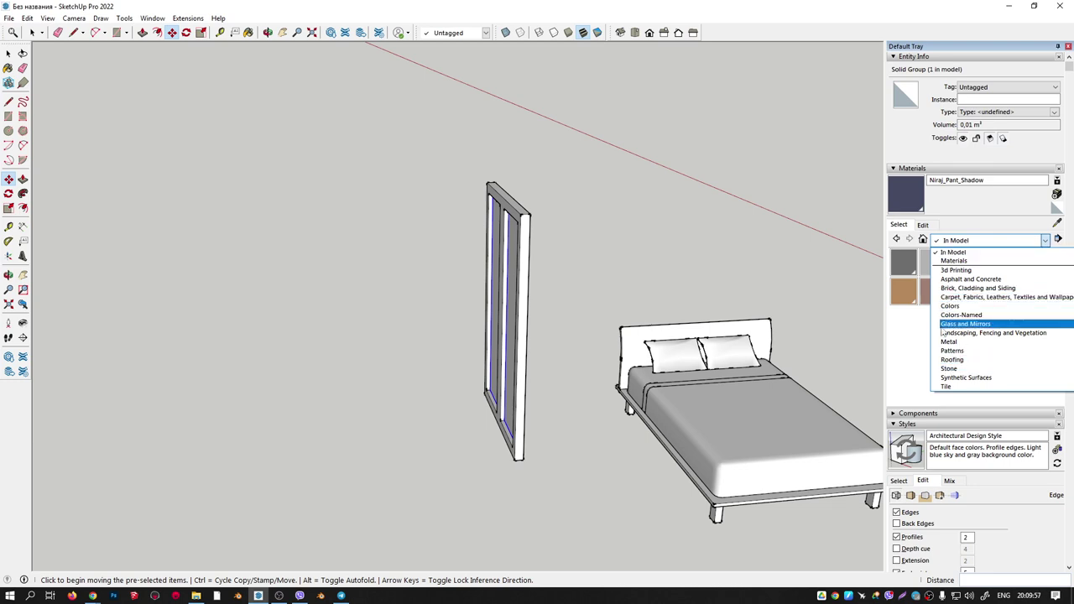
click(955, 325)
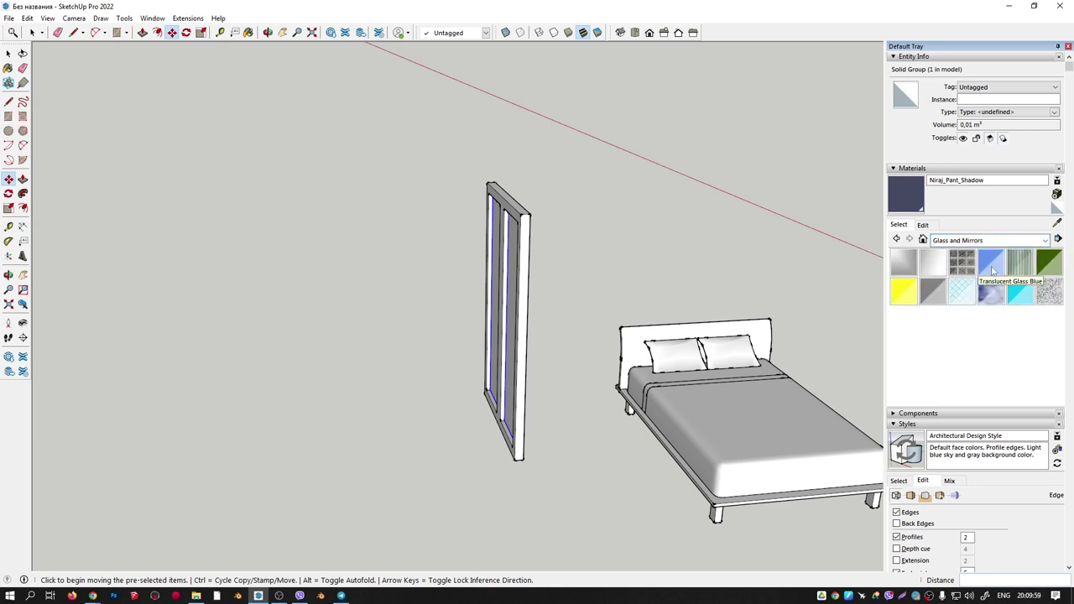
click(937, 293)
mouse_move(578, 306)
middle_down()
mouse_move(693, 309)
mouse_move(583, 204)
middle_up()
click(571, 235)
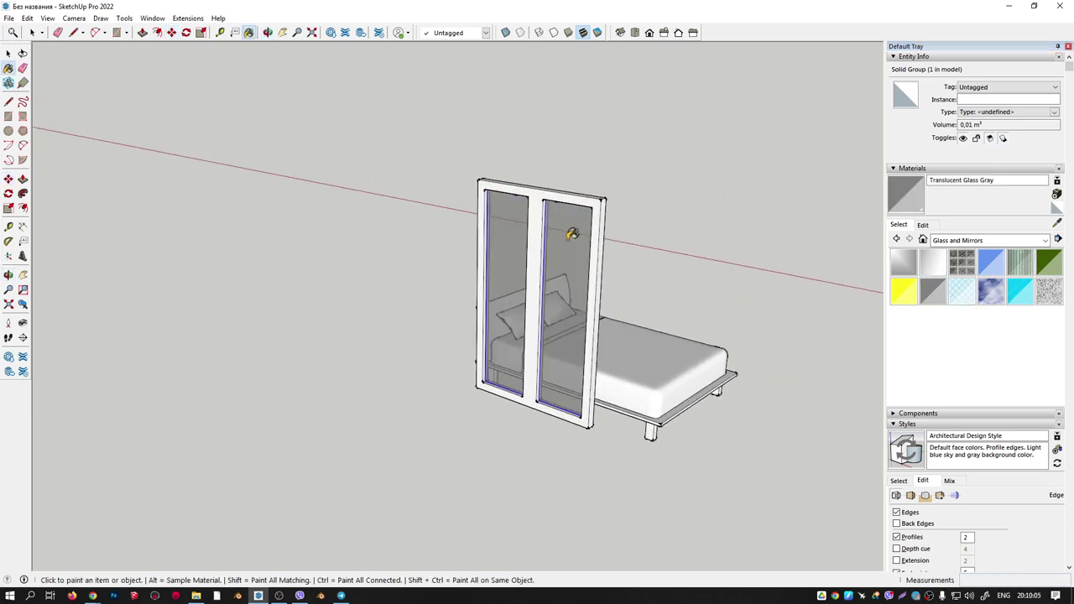
click(521, 259)
mouse_move(554, 263)
middle_down()
mouse_move(127, 278)
mouse_move(139, 271)
middle_up()
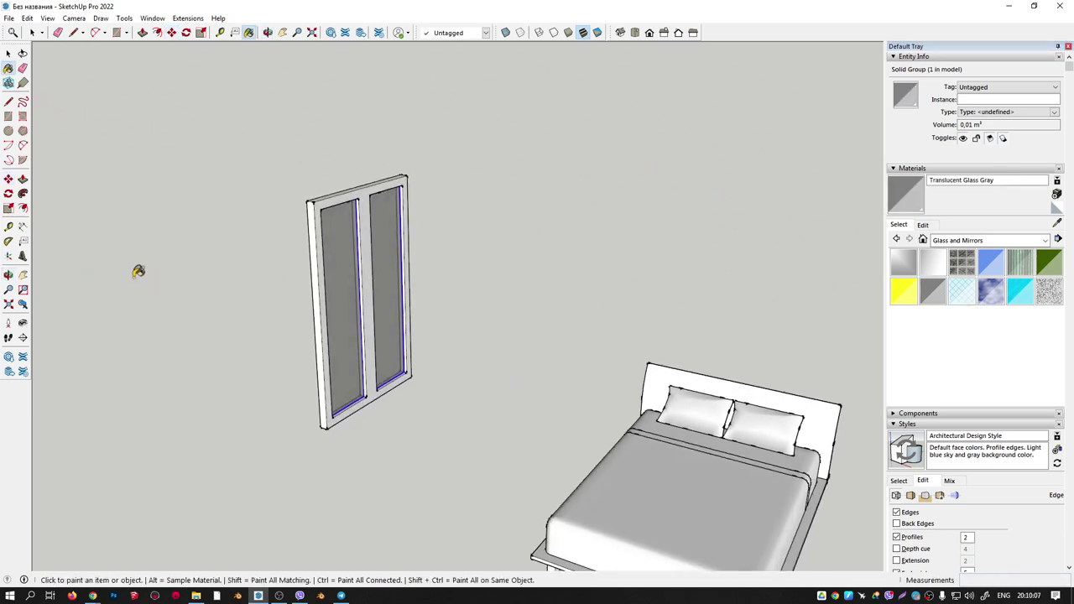
scroll(443, 173, down, 3)
middle_drag(465, 182, 781, 242)
Select both groups of the glazed window.
key(space)
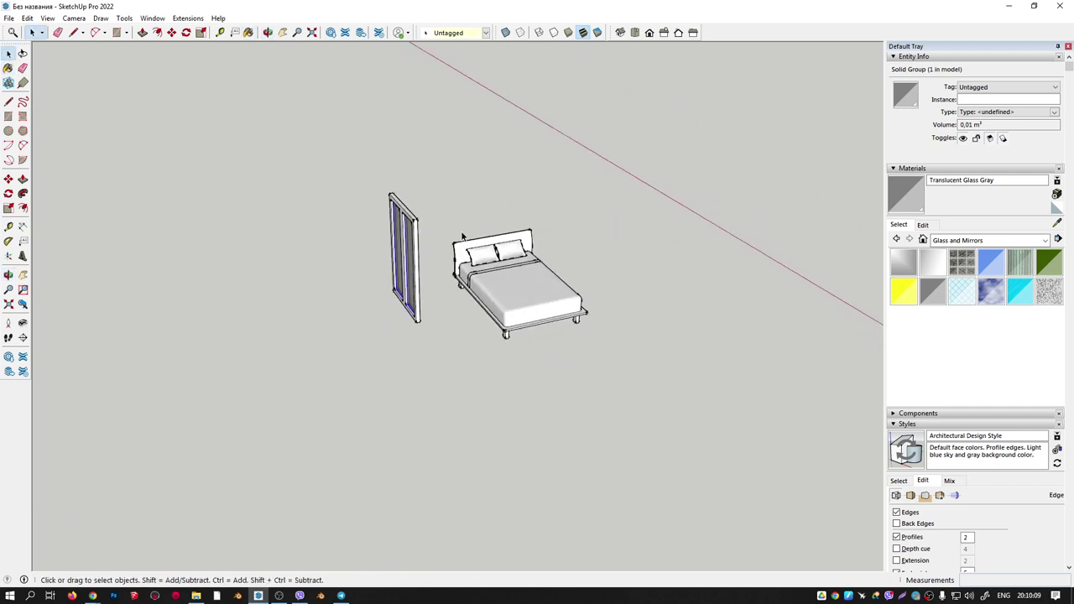
mouse_move(462, 238)
middle_down()
mouse_move(492, 168)
mouse_move(339, 177)
middle_up()
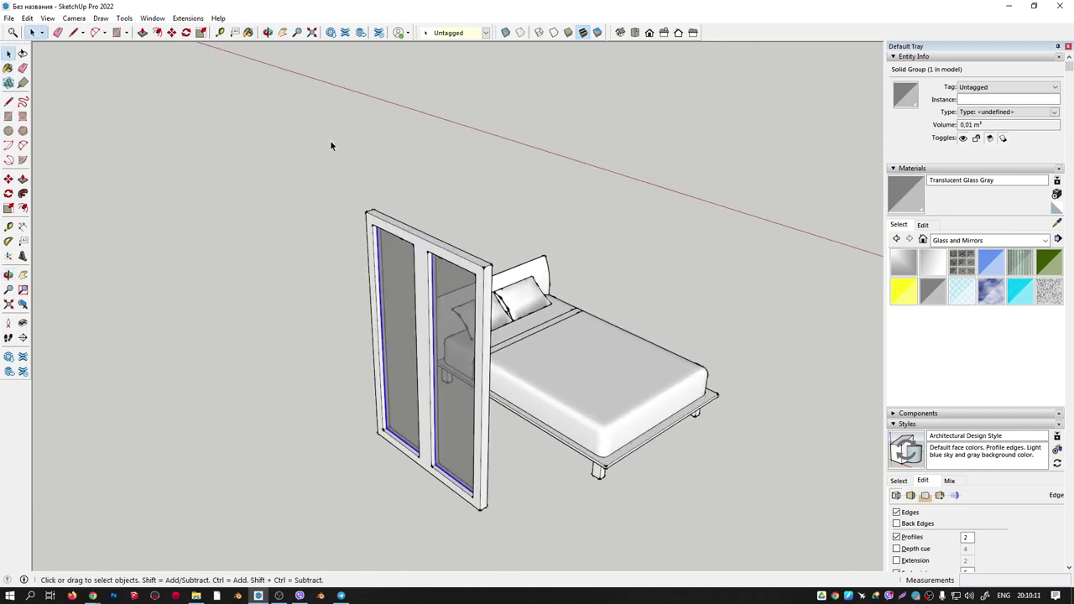
scroll(330, 146, down, 3)
middle_drag(352, 159, 307, 192)
drag(351, 131, 429, 364)
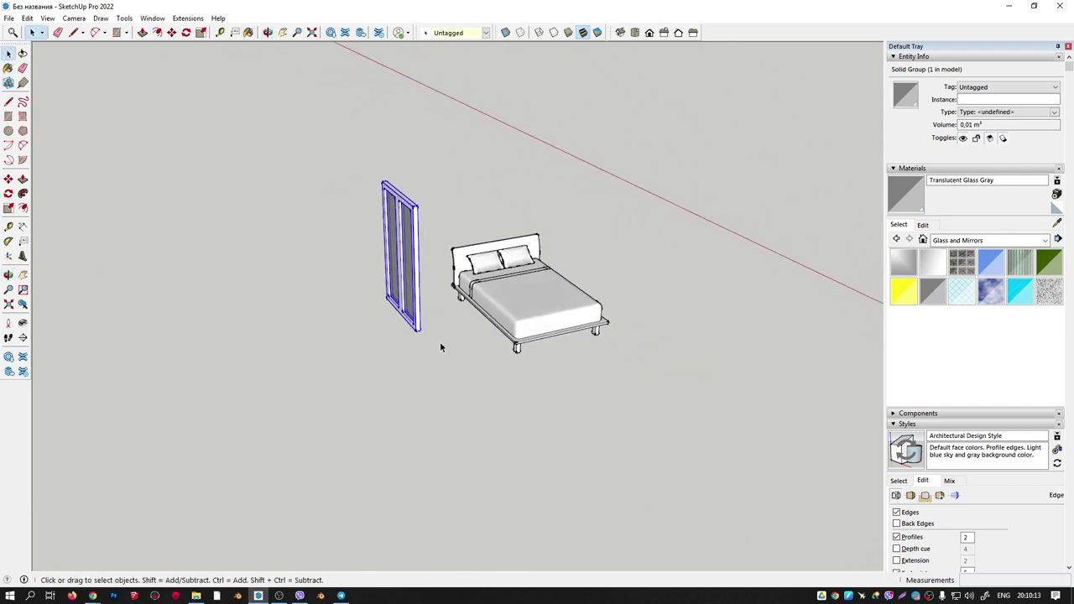
shift+click(420, 245)
Select the window group and move it into the bedroom wall opening.
click(415, 296)
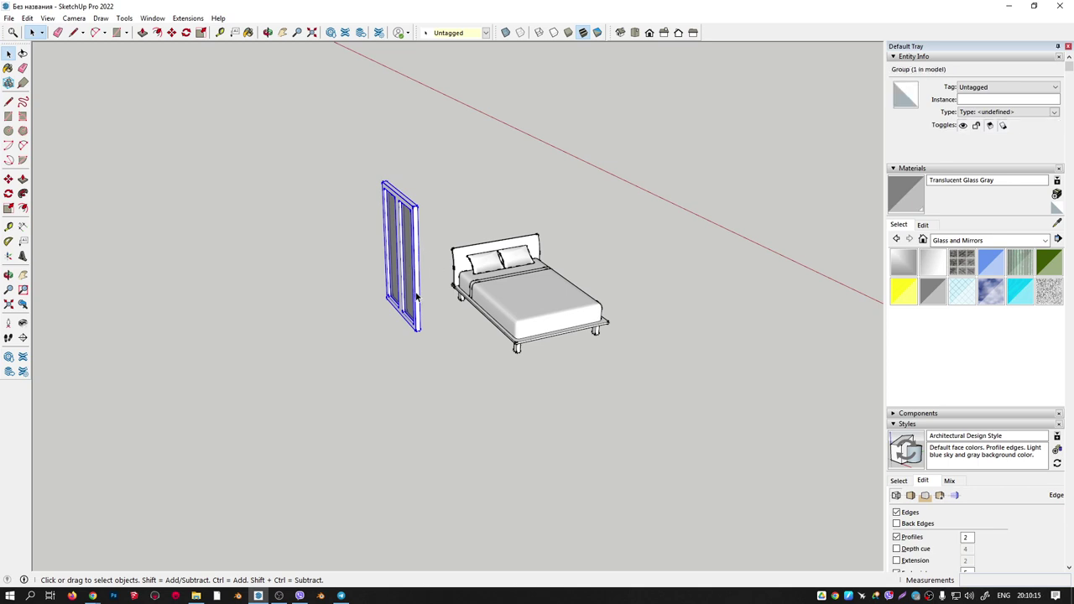
click(443, 232)
right_click(419, 326)
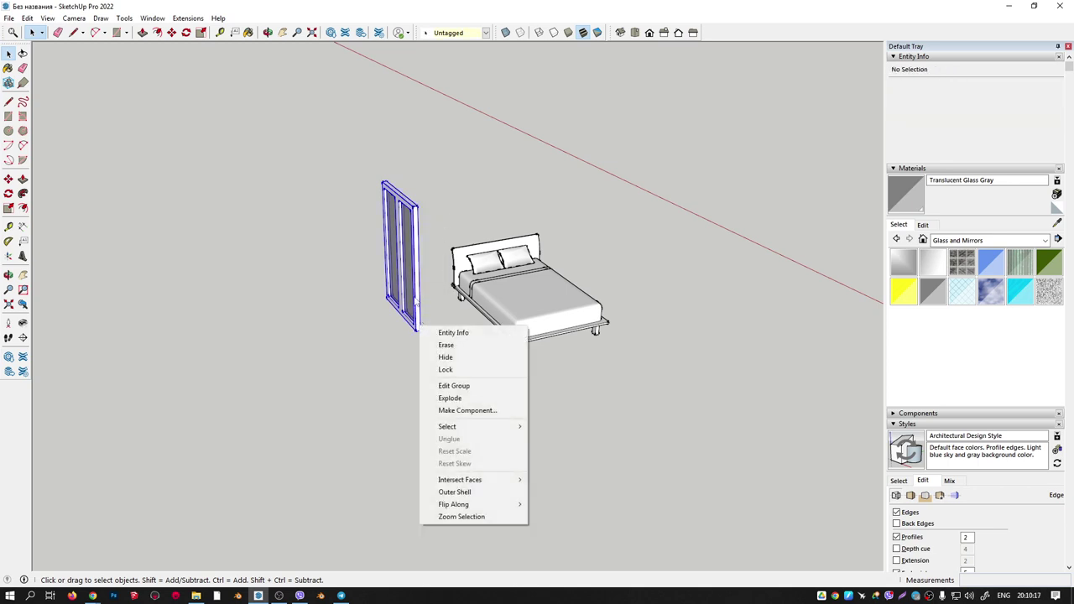
click(428, 268)
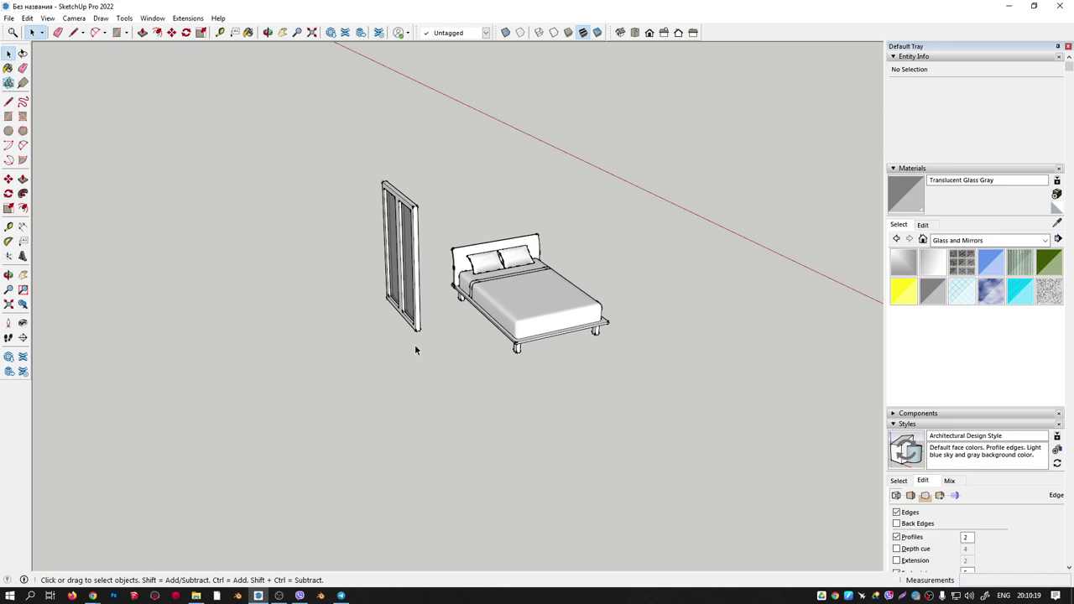
key(m)
click(417, 323)
click(484, 333)
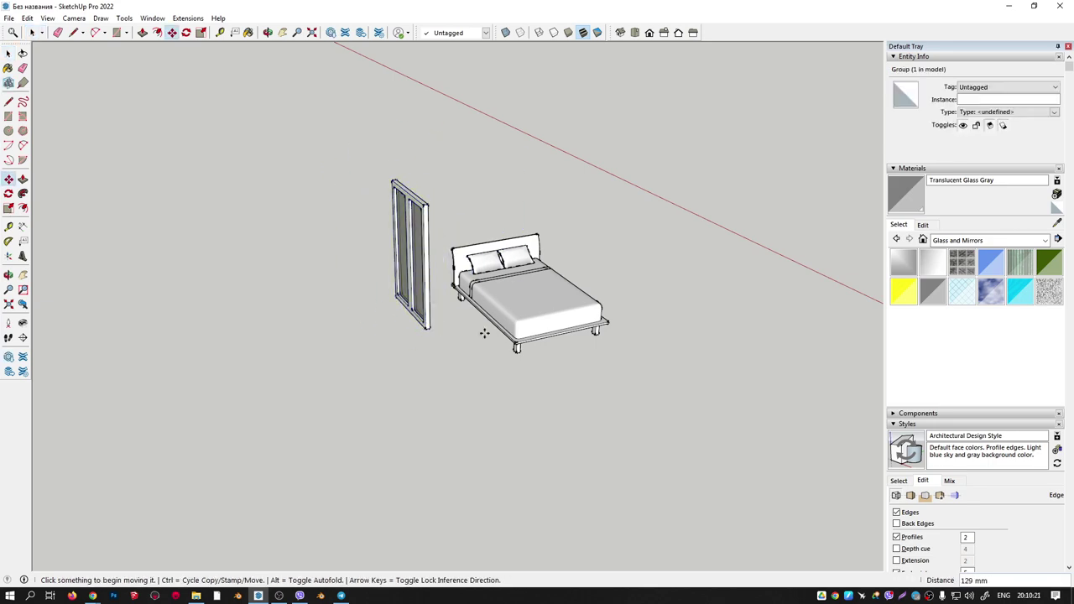
click(451, 330)
click(575, 360)
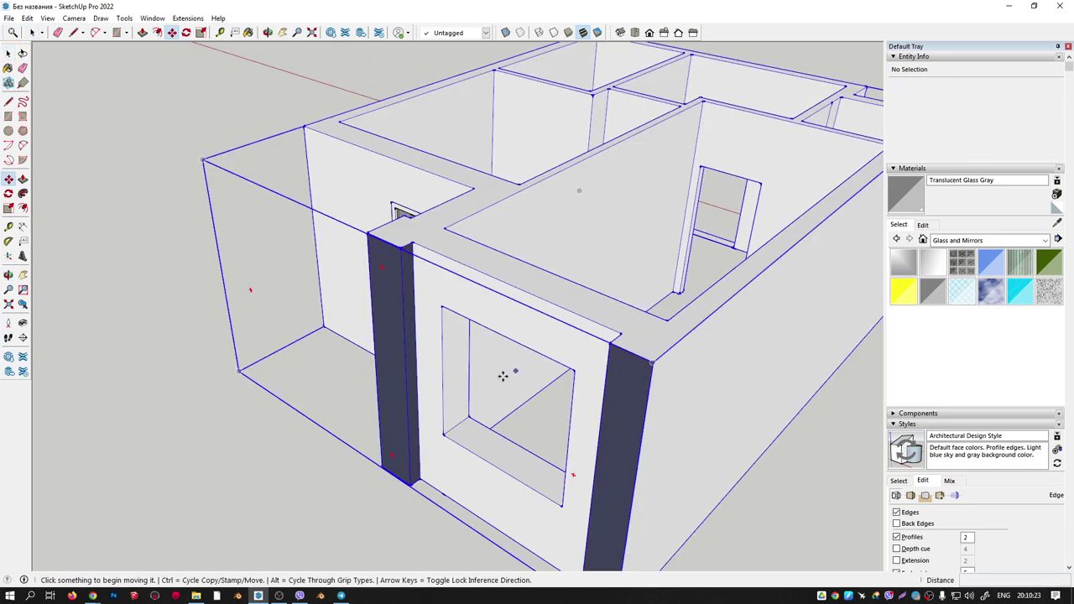
Fine-tune the window's final position within the wall opening.
scroll(501, 375, down, 5)
middle_drag(502, 375, 630, 348)
scroll(630, 347, up, 3)
scroll(607, 324, up, 3)
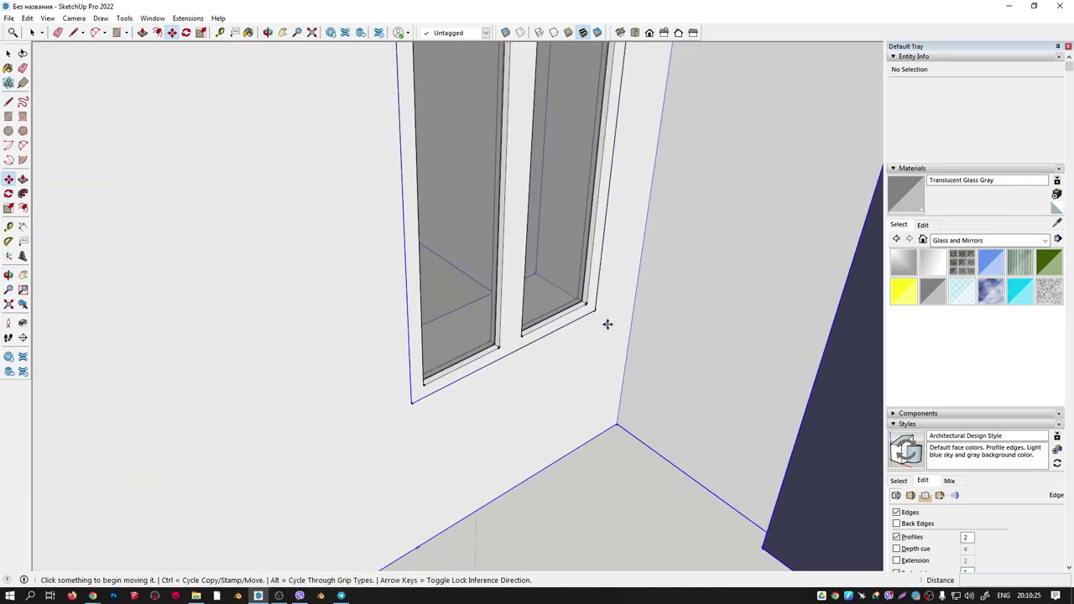
click(589, 306)
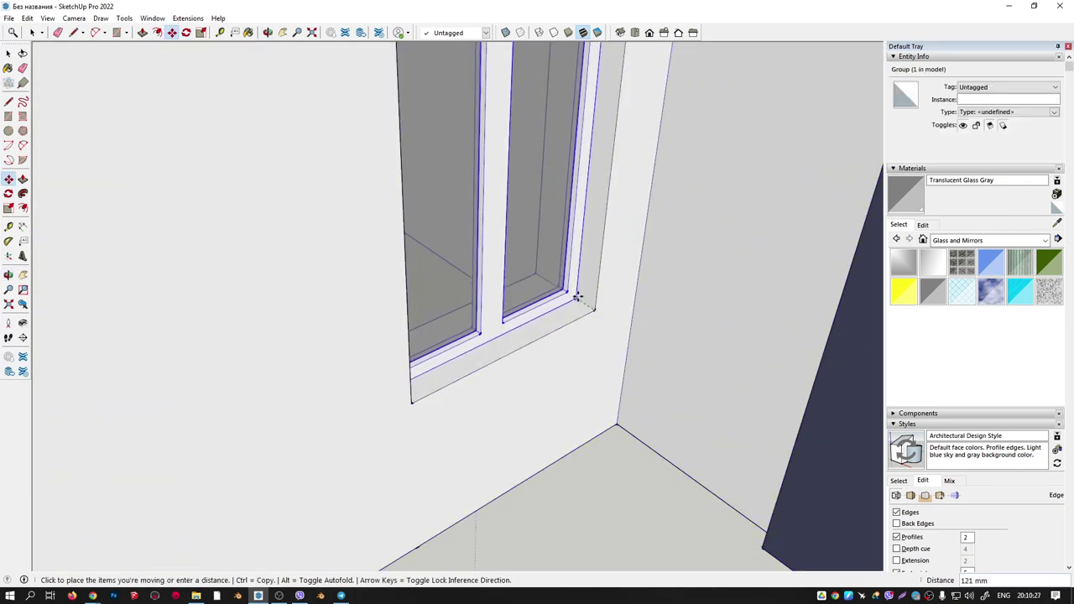
click(587, 306)
Draw a roughly 1021 × 249 mm rectangle across the sill area below the window.
mouse_move(596, 333)
middle_down()
mouse_move(857, 333)
mouse_move(676, 204)
middle_up()
scroll(479, 268, up, 3)
scroll(431, 270, up, 2)
mouse_move(431, 270)
middle_down()
mouse_move(454, 237)
mouse_move(452, 266)
middle_up()
key(space)
key(r)
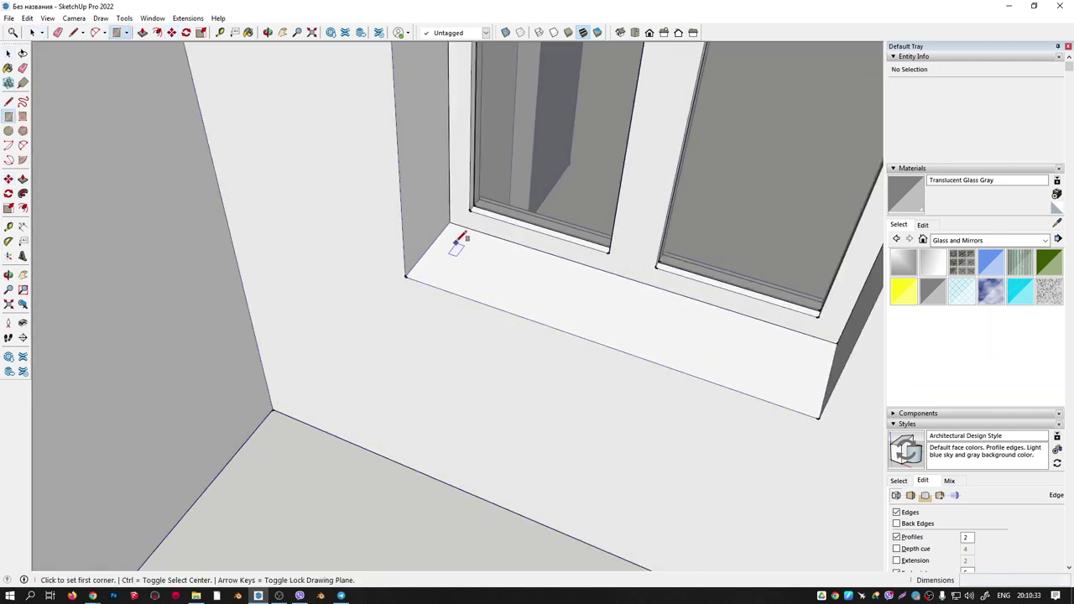
click(448, 223)
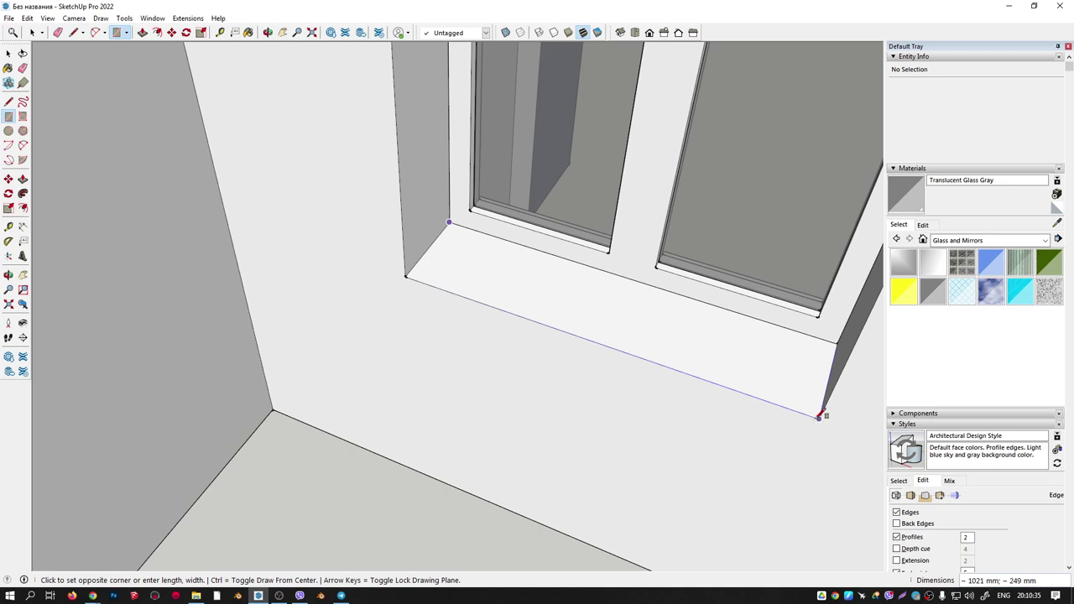
click(821, 414)
Push/Pull the sill up to its thickness and its front face out past the wall.
middle_drag(652, 333, 655, 355)
key(p)
click(604, 329)
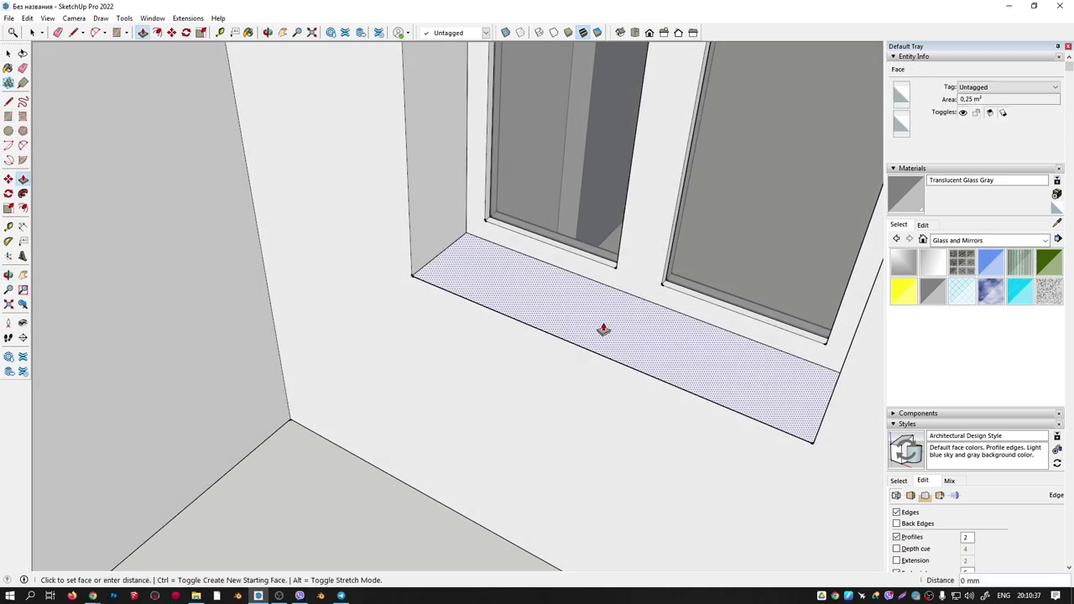
click(604, 321)
click(573, 347)
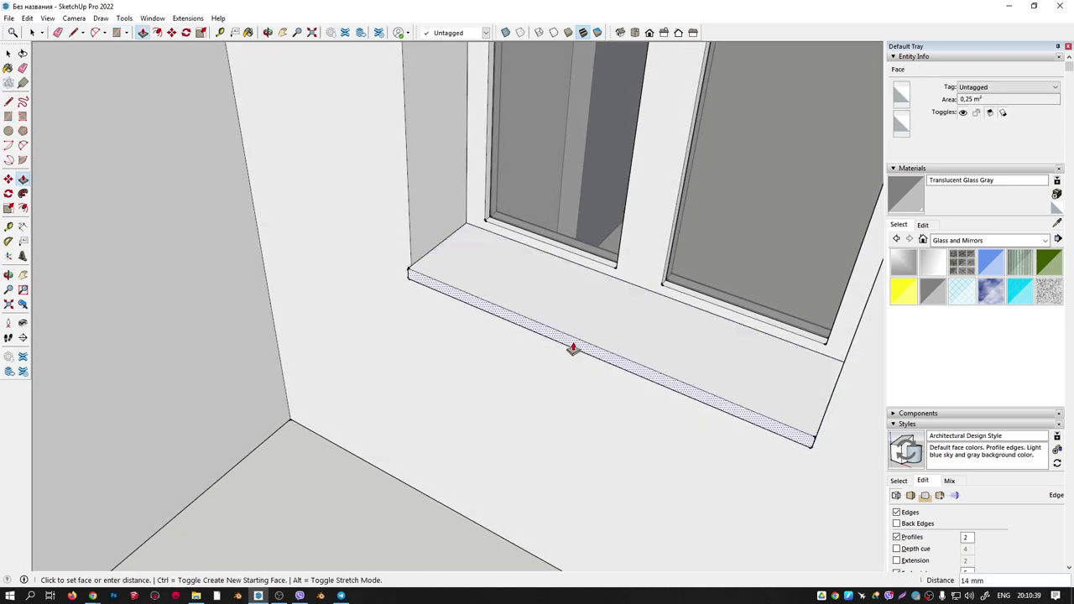
click(573, 347)
mouse_move(573, 347)
middle_down()
mouse_move(624, 312)
mouse_move(575, 313)
mouse_move(455, 278)
mouse_move(498, 343)
mouse_move(485, 343)
middle_up()
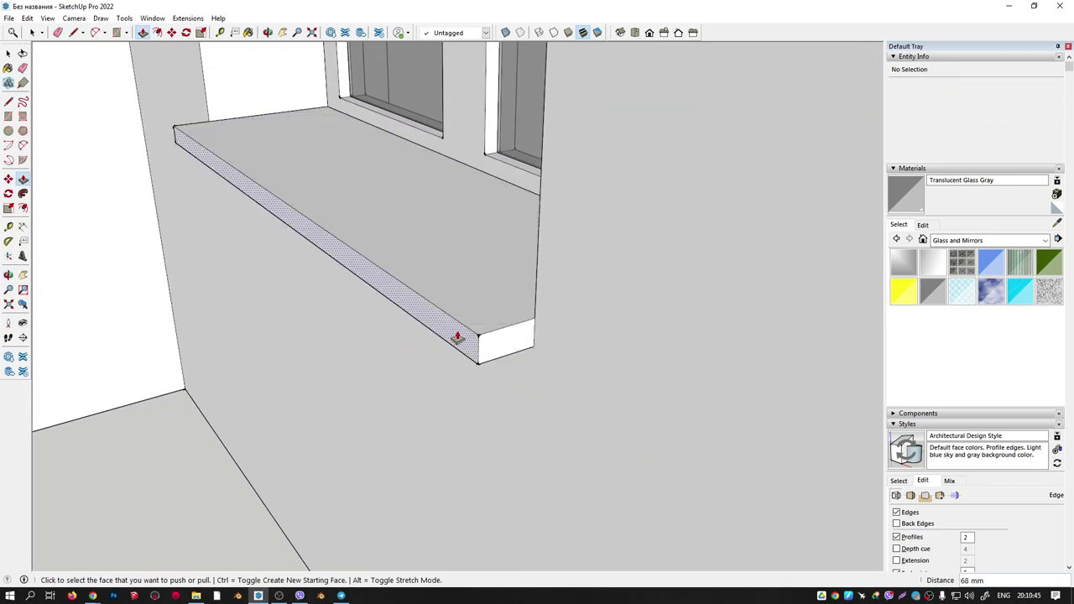
key(a)
key(ctrl+t)
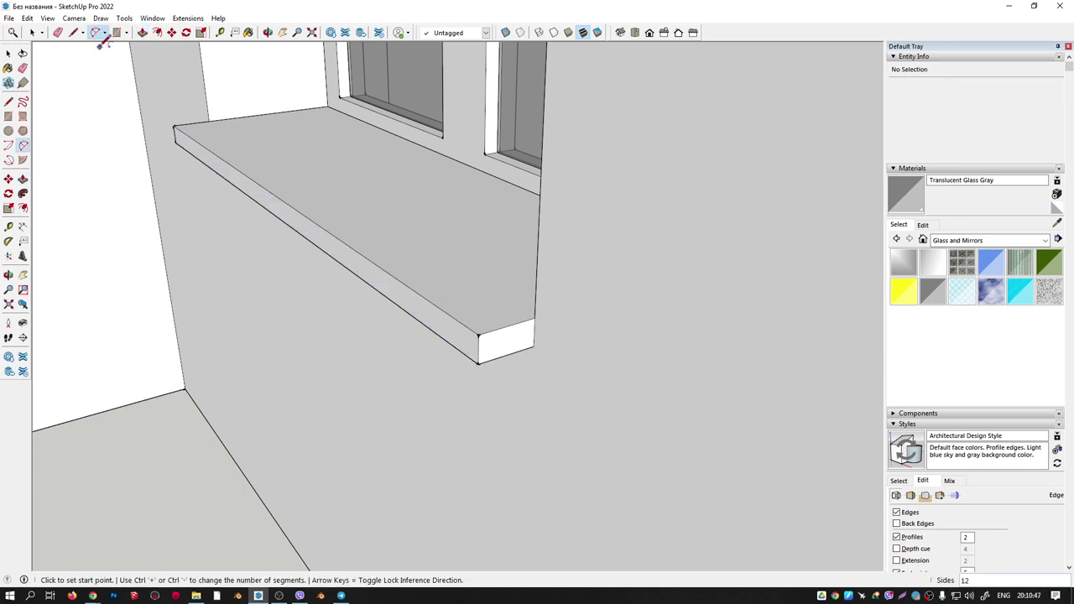
Draw a 2 Point Arc rounding the front top corner at the sill's end.
click(104, 33)
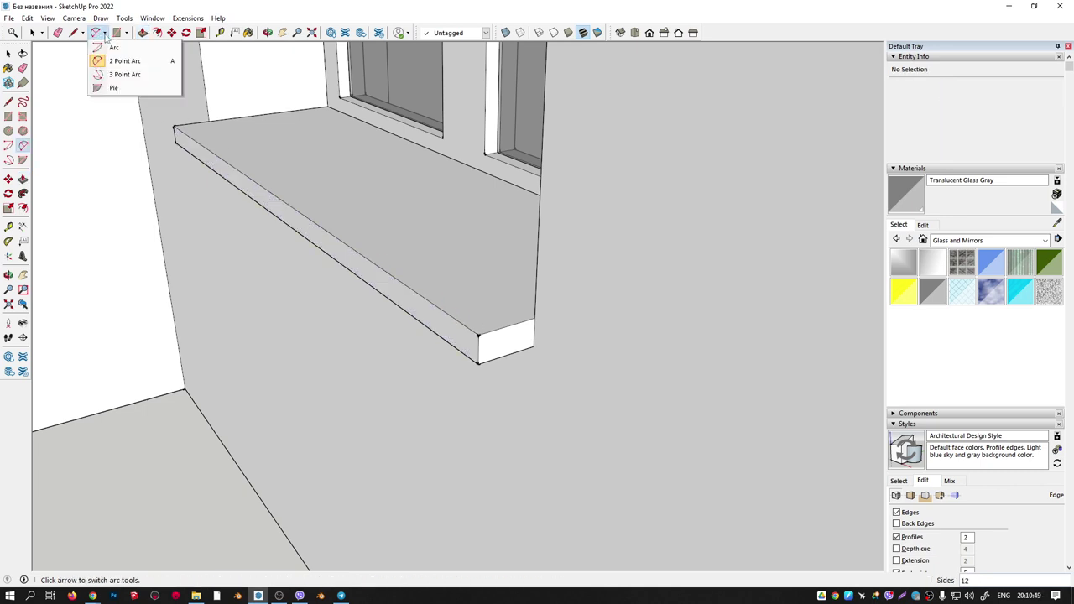
click(157, 65)
scroll(462, 359, up, 3)
mouse_move(462, 359)
middle_down()
mouse_move(403, 327)
mouse_move(408, 307)
middle_up()
click(405, 322)
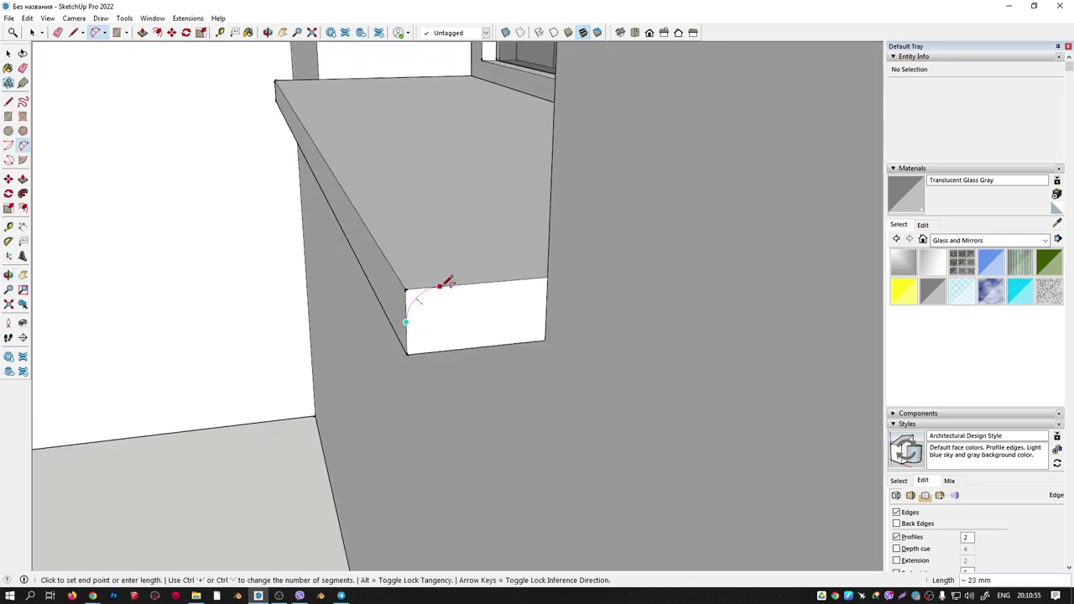
click(439, 287)
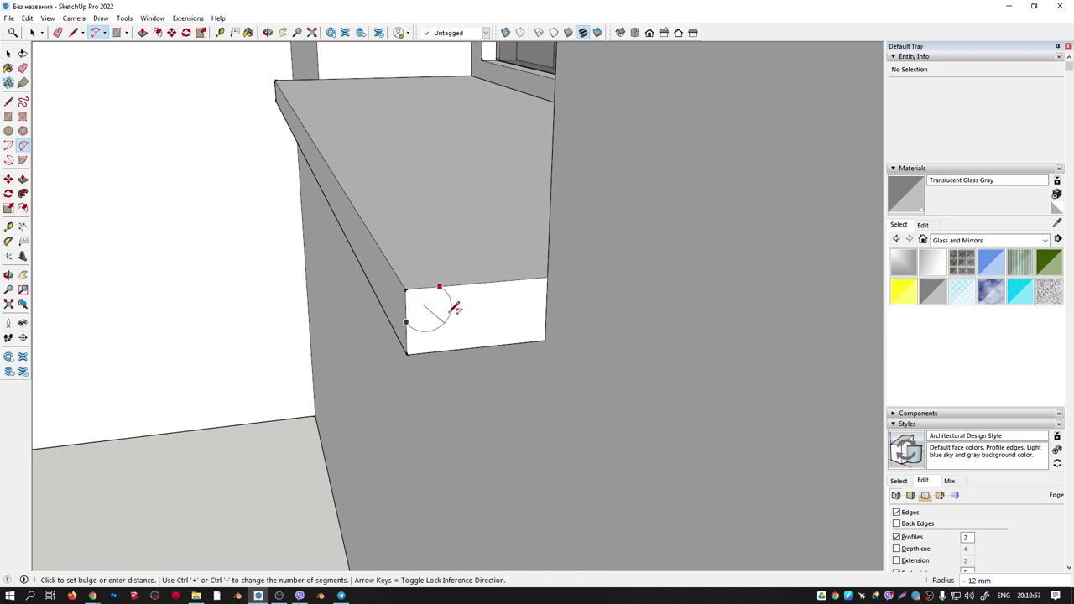
scroll(423, 286, up, 2)
scroll(426, 285, up, 2)
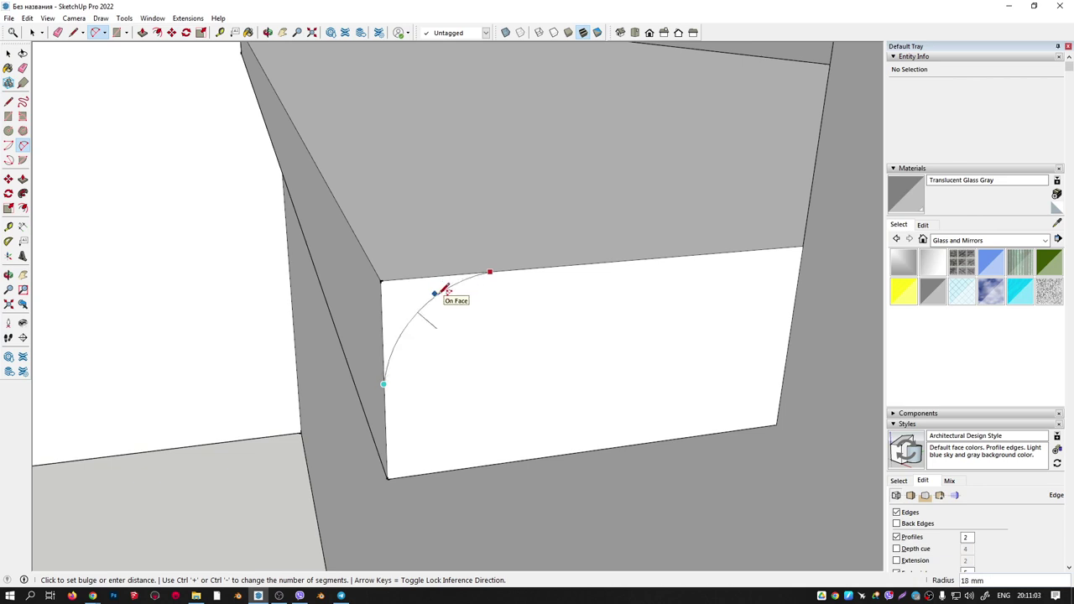
click(446, 289)
Push/Pull the corner sliver along the full sill length to round its front edge.
middle_drag(518, 326, 532, 324)
scroll(573, 347, down, 3)
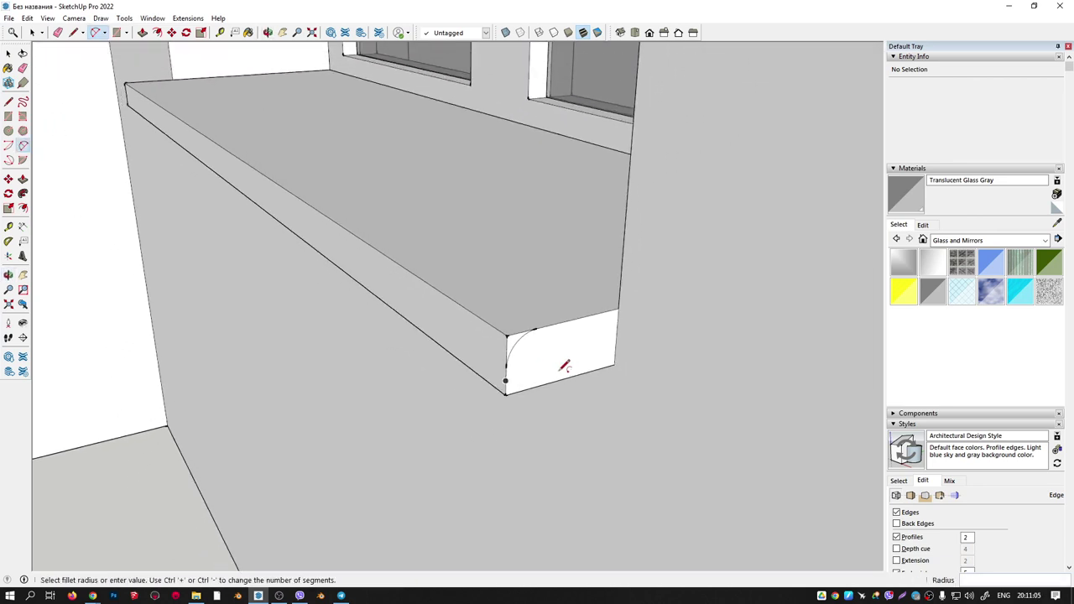
shift+middle_drag(564, 366, 684, 377)
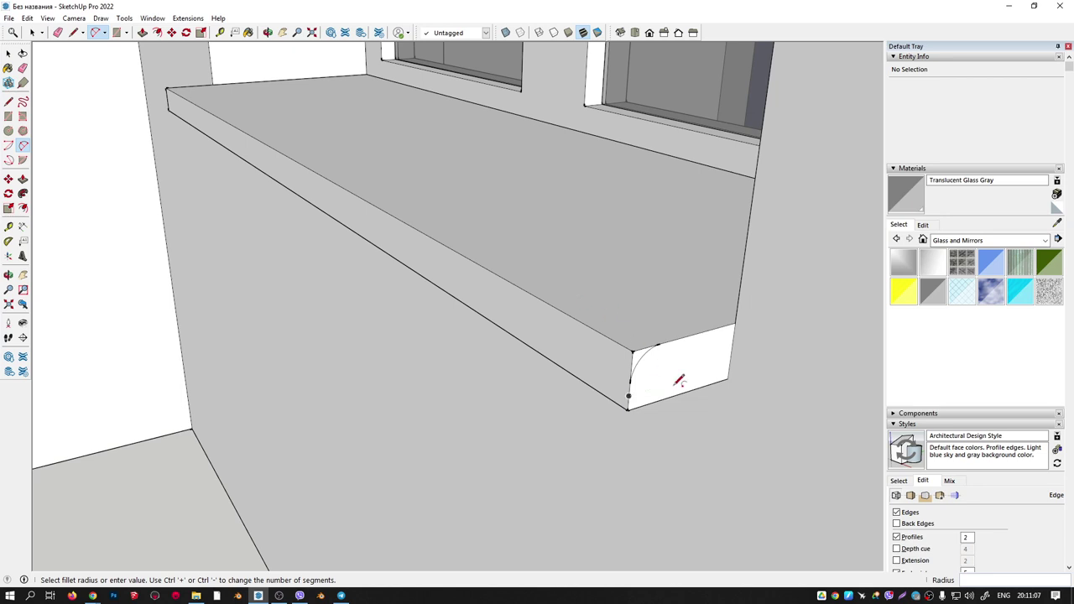
key(p)
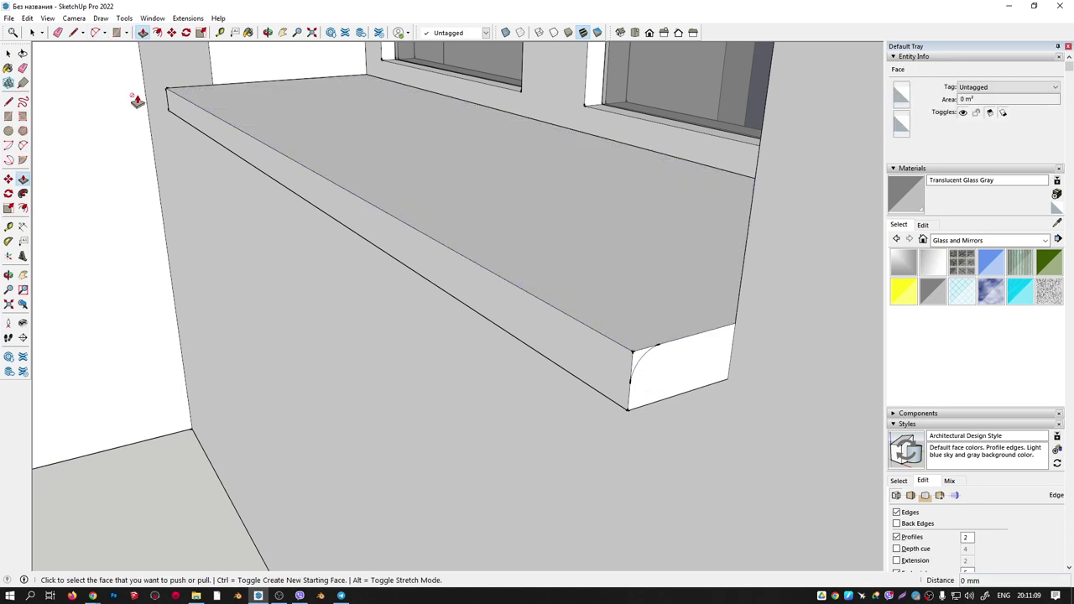
click(635, 356)
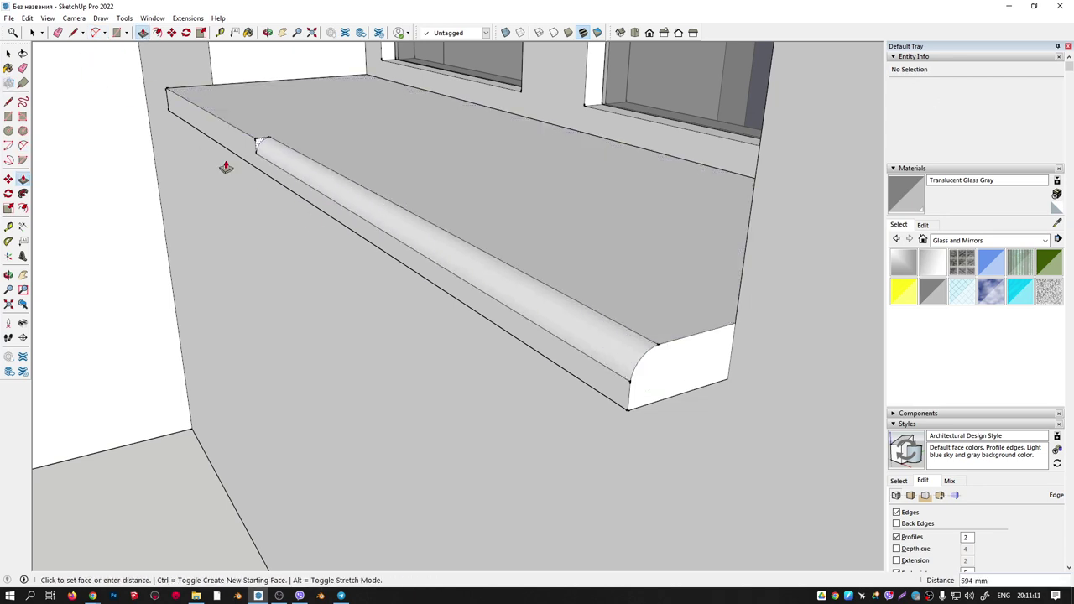
click(108, 89)
mouse_move(314, 211)
middle_down()
mouse_move(549, 184)
mouse_move(439, 250)
mouse_move(180, 258)
middle_up()
Select the whole window sill and make it a group.
key(space)
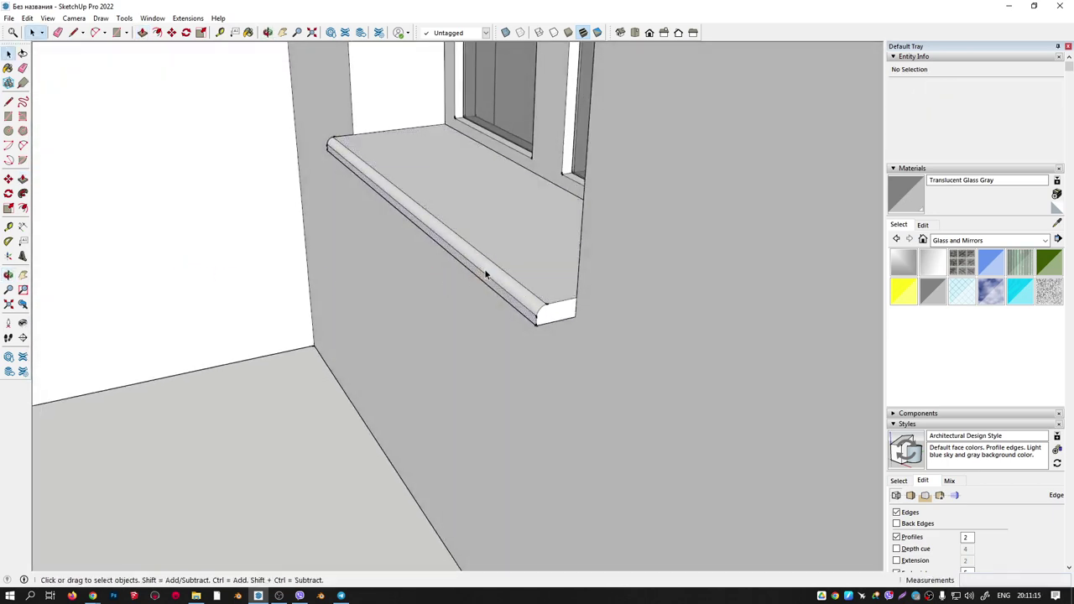
middle_drag(485, 276, 599, 305)
triple_click(437, 188)
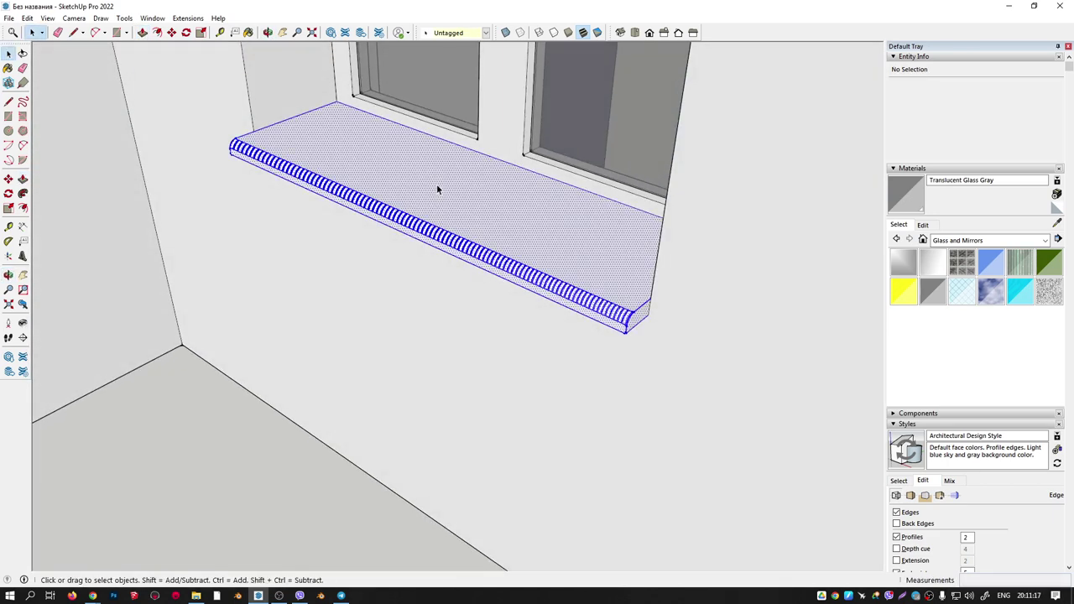
key(ctrl+g)
mouse_move(437, 184)
middle_down()
mouse_move(309, 202)
mouse_move(559, 285)
middle_up()
scroll(511, 293, down, 3)
scroll(489, 305, down, 3)
mouse_move(489, 305)
middle_down()
mouse_move(783, 355)
mouse_move(650, 233)
middle_up()
scroll(420, 256, up, 3)
scroll(422, 259, up, 2)
middle_drag(422, 259, 398, 234)
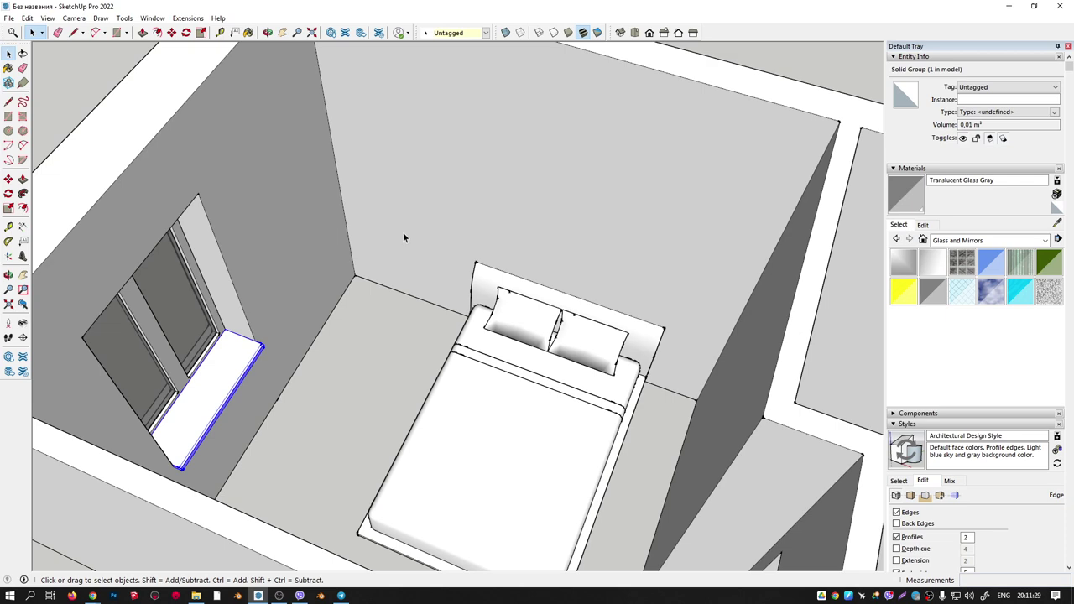
scroll(403, 232, up, 2)
mouse_move(383, 251)
middle_down()
mouse_move(413, 207)
mouse_move(426, 244)
middle_up()
Place a guide line 800 mm up from the floor edge of the wall behind the bed.
scroll(386, 223, down, 2)
scroll(372, 313, up, 3)
scroll(372, 313, down, 2)
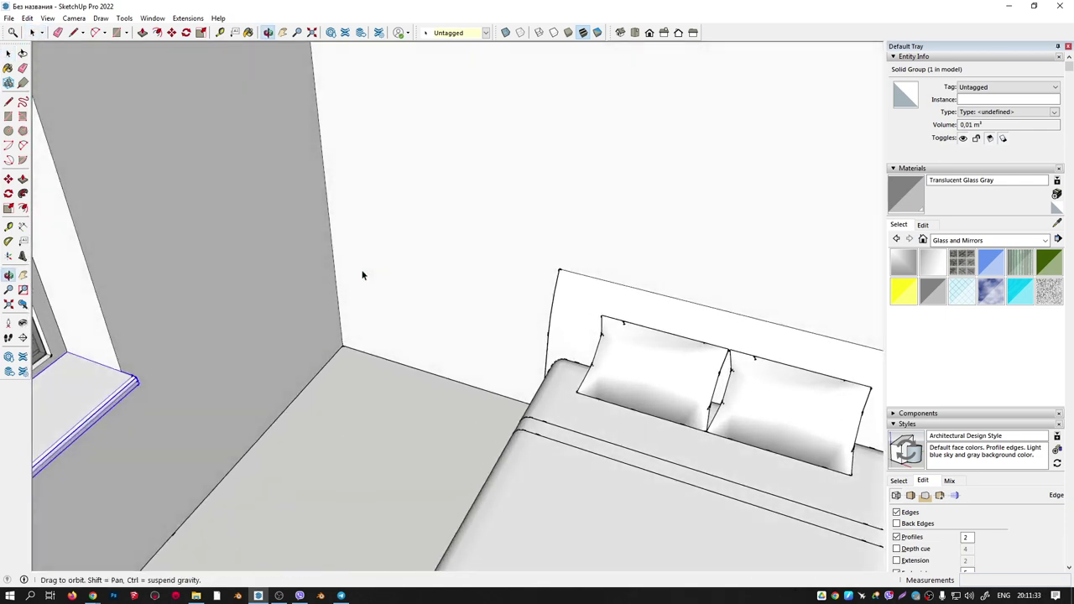
scroll(357, 357, up, 2)
middle_drag(398, 266, 391, 302)
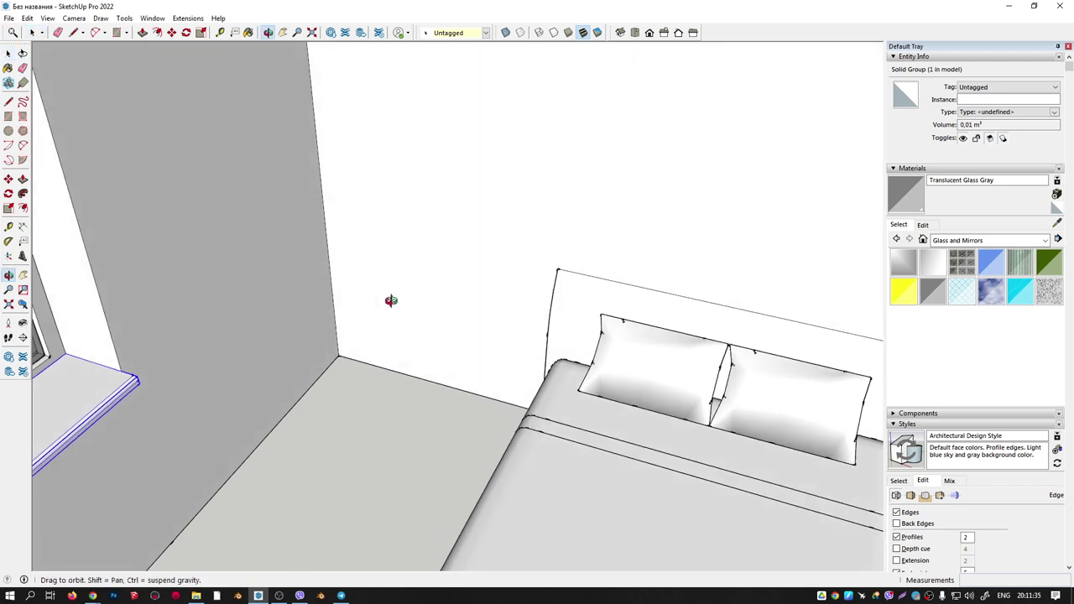
scroll(369, 307, up, 2)
scroll(367, 318, up, 2)
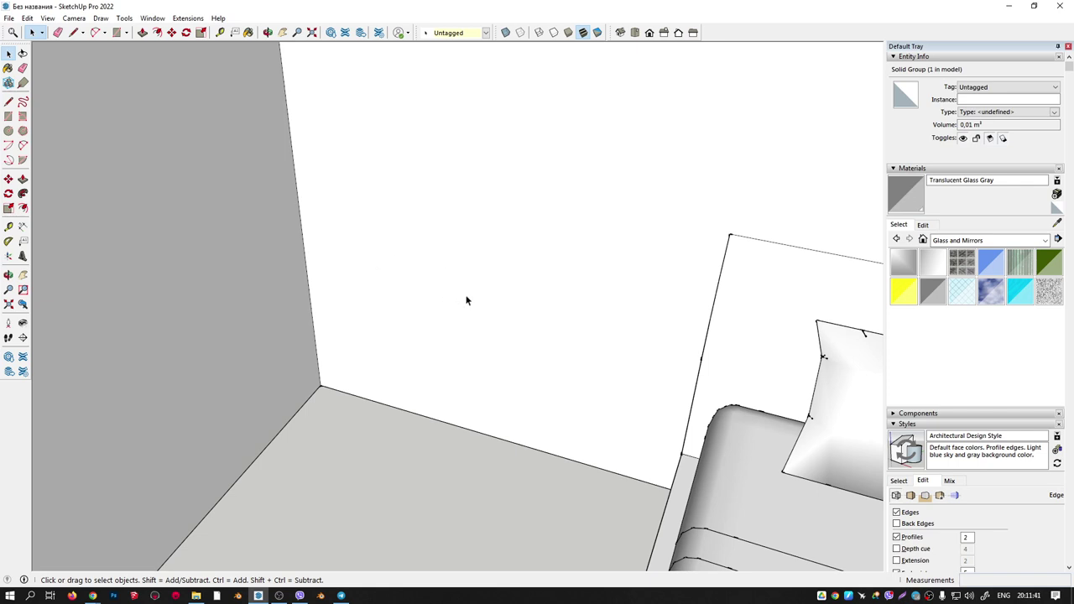
key(t)
click(461, 428)
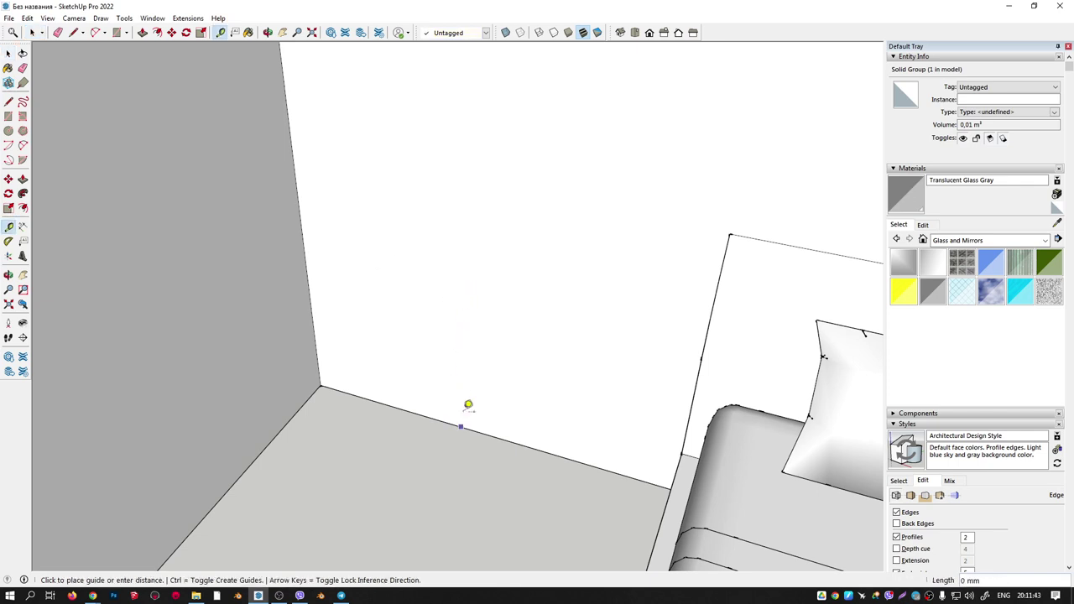
text(0)
key(Return)
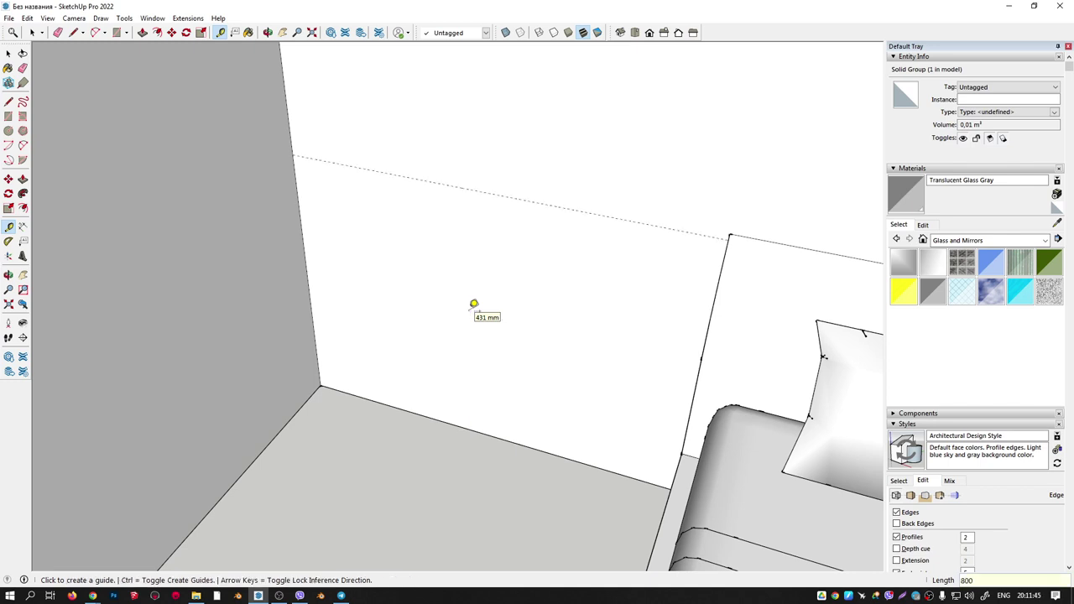
mouse_move(453, 251)
middle_down()
mouse_move(424, 179)
mouse_move(477, 211)
middle_up()
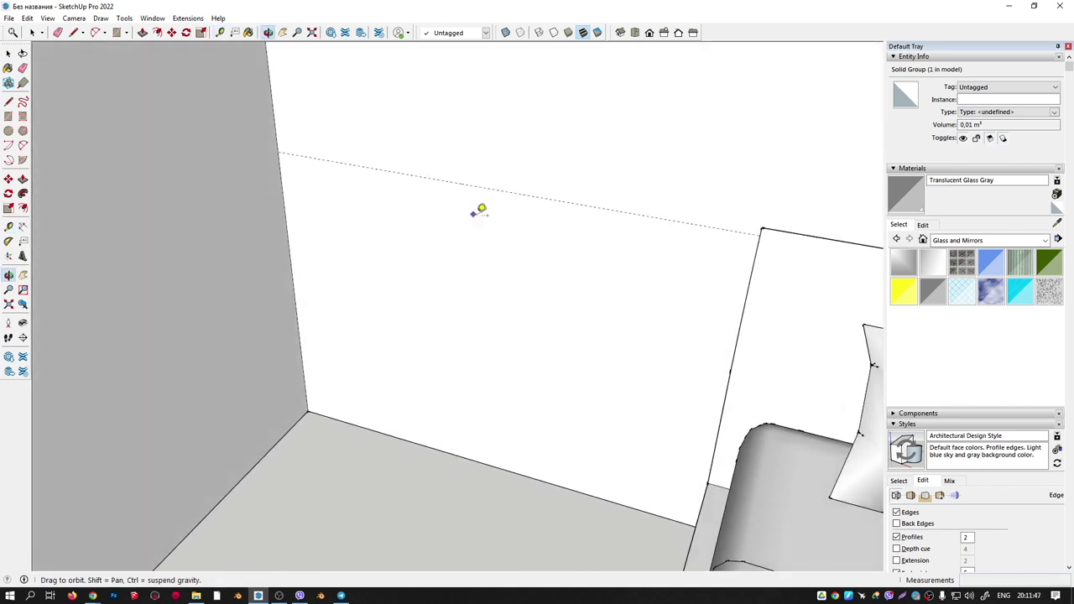
Draw the shelf's first 1000 mm edge along the guide line above the bed.
key(l)
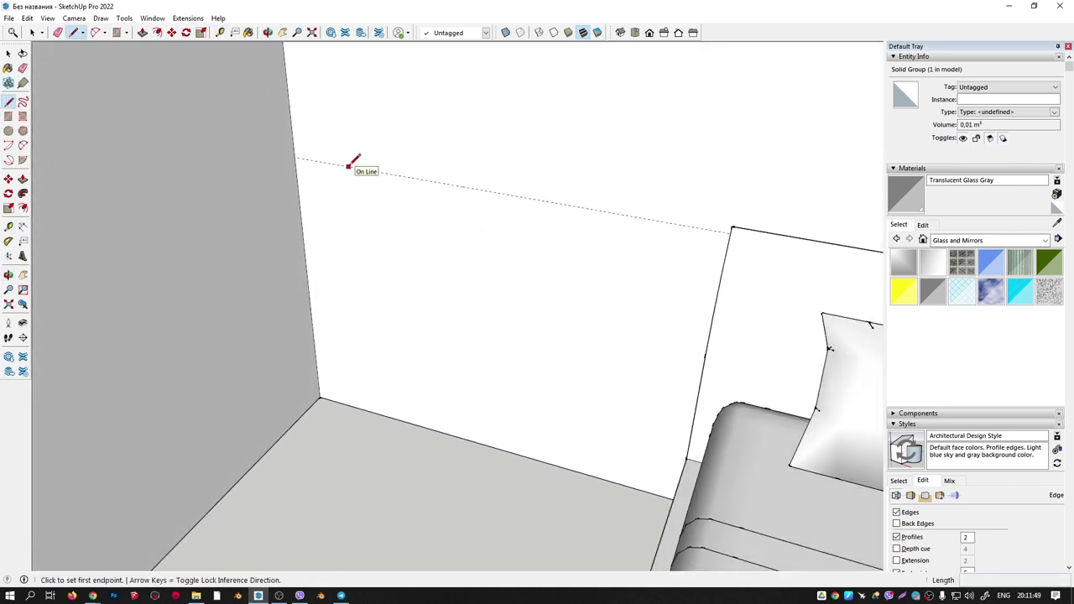
click(348, 165)
middle_drag(436, 196, 484, 252)
text(1)
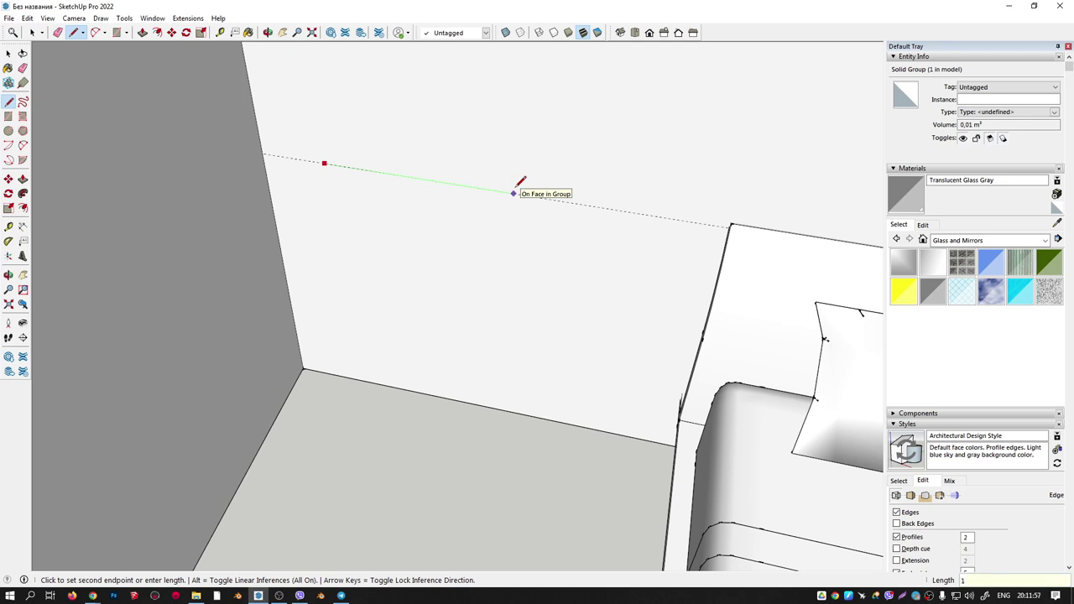
text(000)
key(Return)
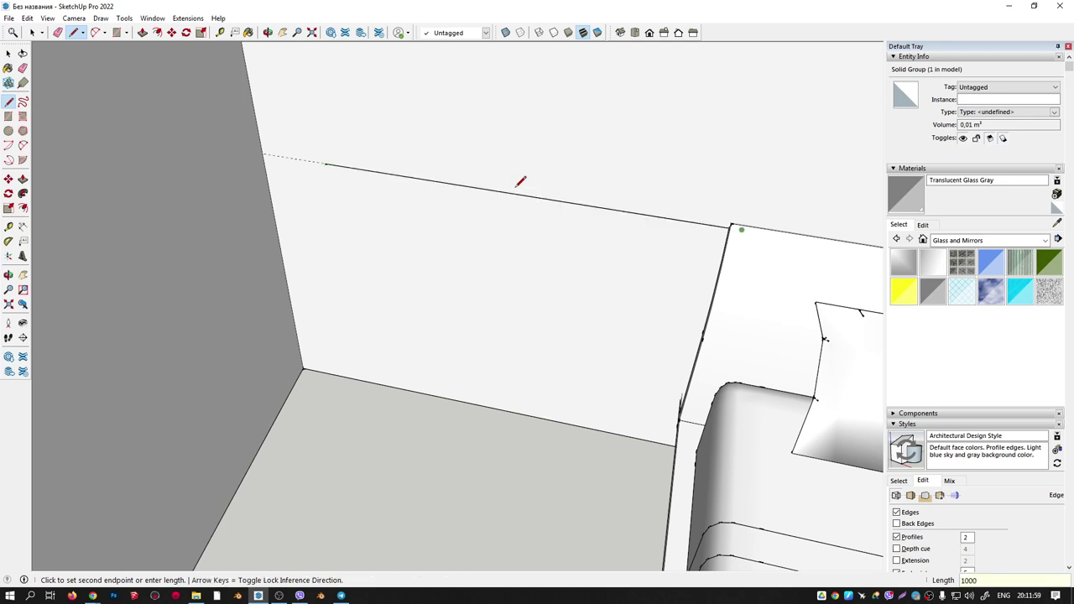
scroll(660, 260, down, 1)
mouse_move(689, 245)
middle_down()
mouse_move(743, 299)
mouse_move(672, 376)
middle_up()
scroll(791, 319, down, 2)
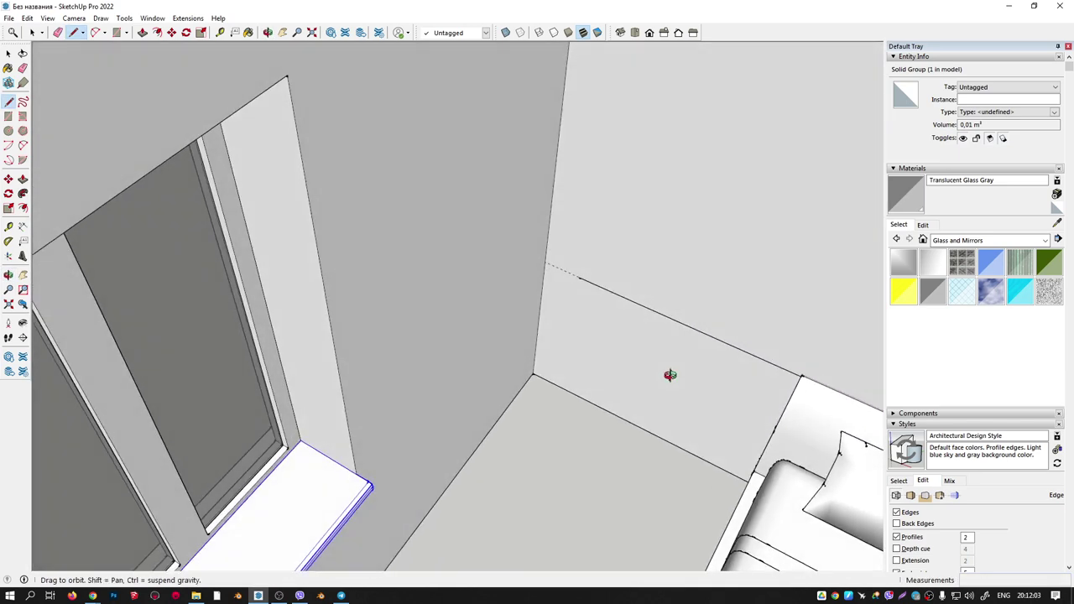
scroll(817, 338, up, 2)
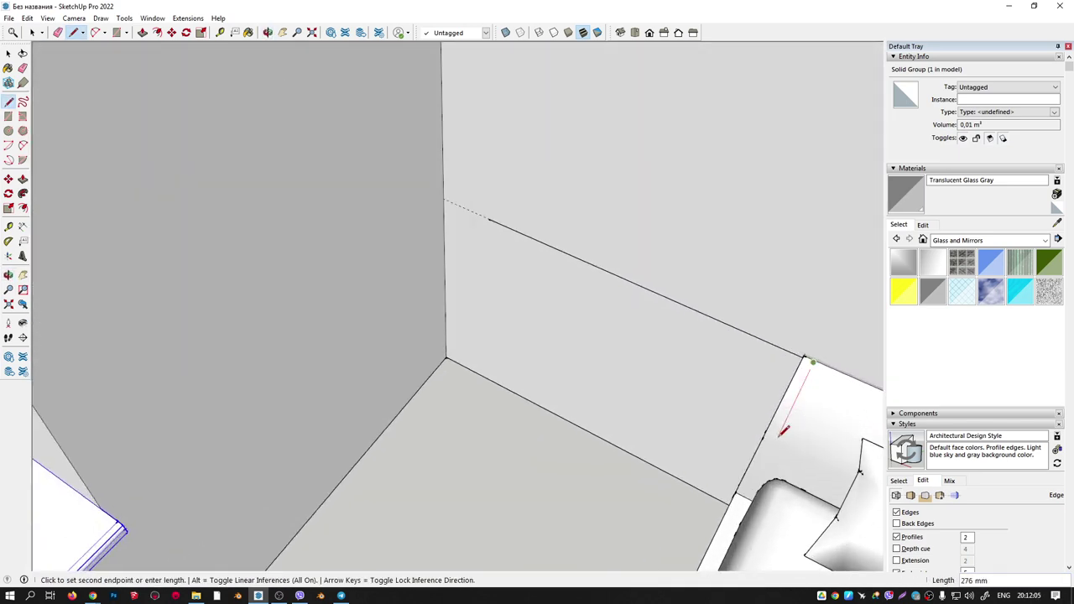
mouse_move(827, 304)
middle_down()
mouse_move(559, 403)
mouse_move(568, 365)
mouse_move(577, 379)
middle_up()
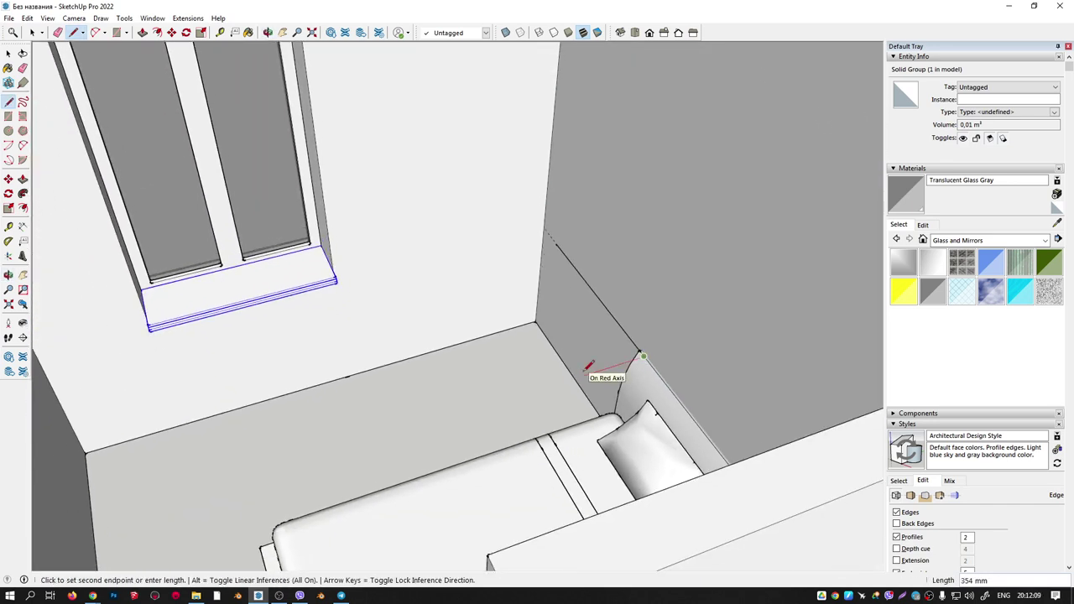
Draw the depth and 1000 mm front edges and close back to the wall to form the shelf face.
click(540, 388)
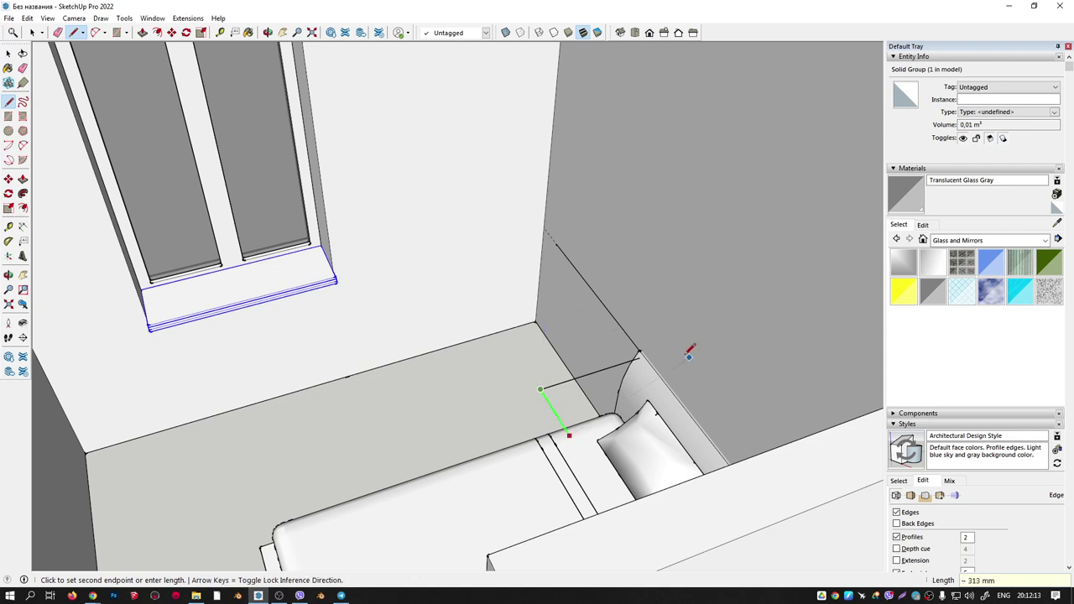
key(Left)
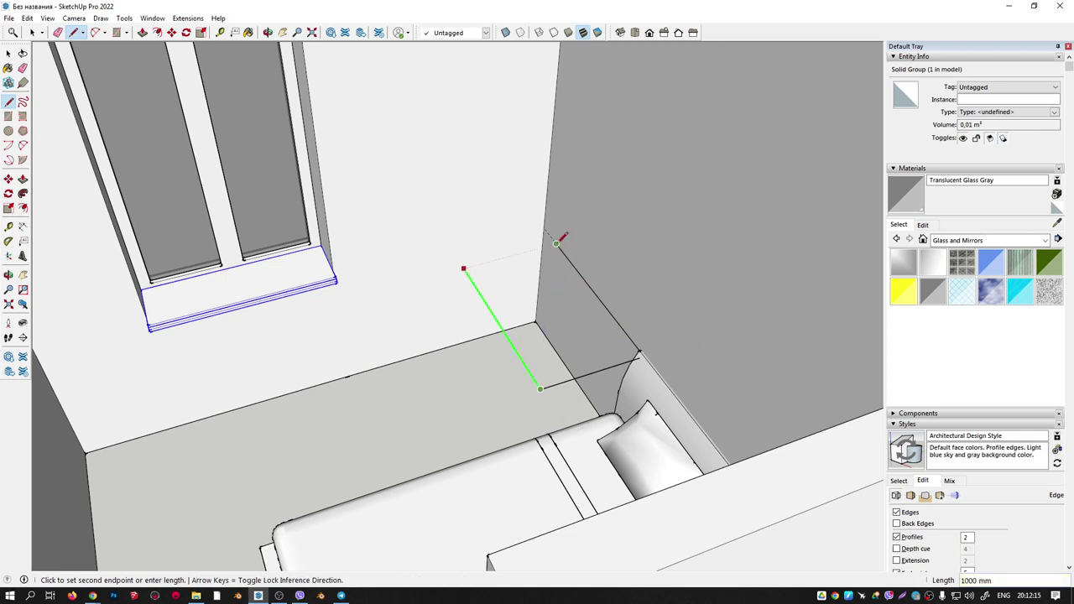
click(557, 243)
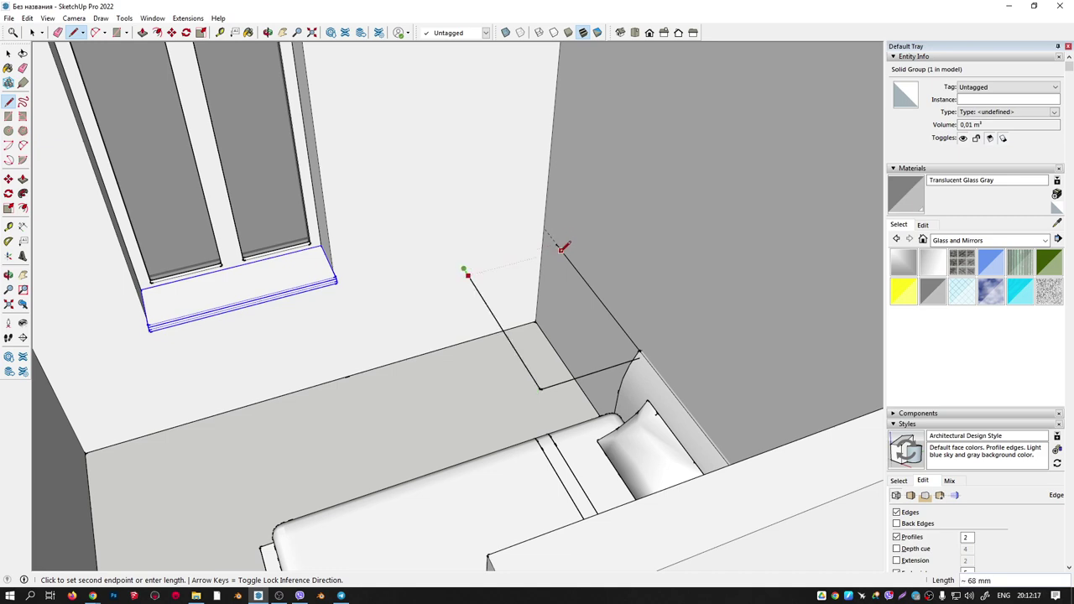
click(556, 244)
mouse_move(561, 236)
middle_down()
mouse_move(711, 266)
mouse_move(702, 336)
mouse_move(652, 268)
middle_up()
scroll(540, 257, up, 3)
mouse_move(540, 256)
middle_down()
mouse_move(604, 221)
mouse_move(568, 221)
middle_up()
mouse_move(529, 254)
middle_down()
mouse_move(568, 160)
mouse_move(539, 210)
middle_up()
key(space)
Move the shelf's side edge 200 mm along the red axis, then reposition it once more.
middle_drag(577, 274, 616, 328)
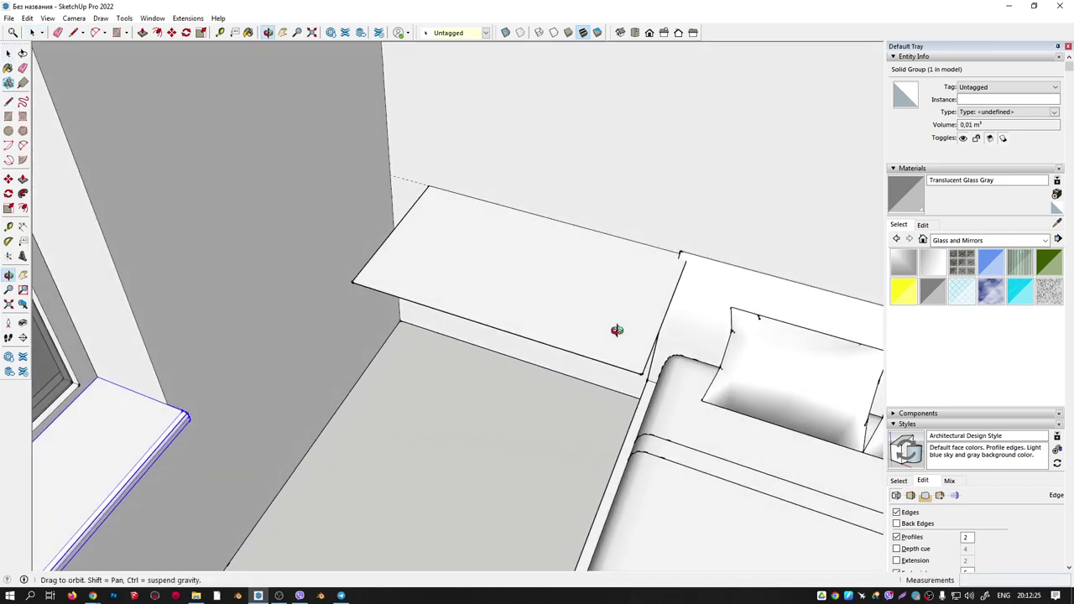
scroll(629, 339, up, 2)
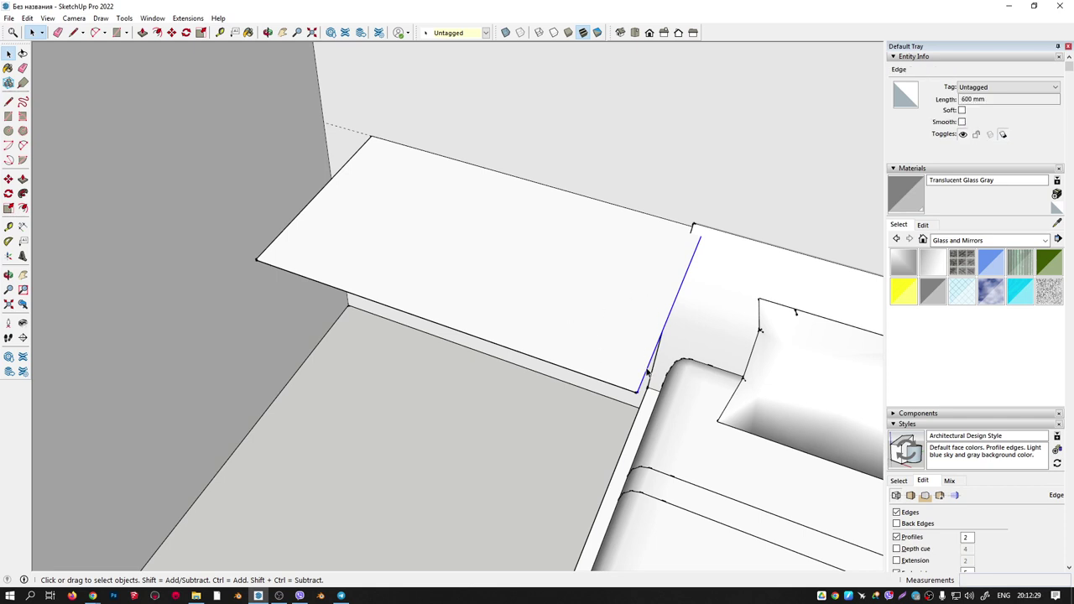
key(m)
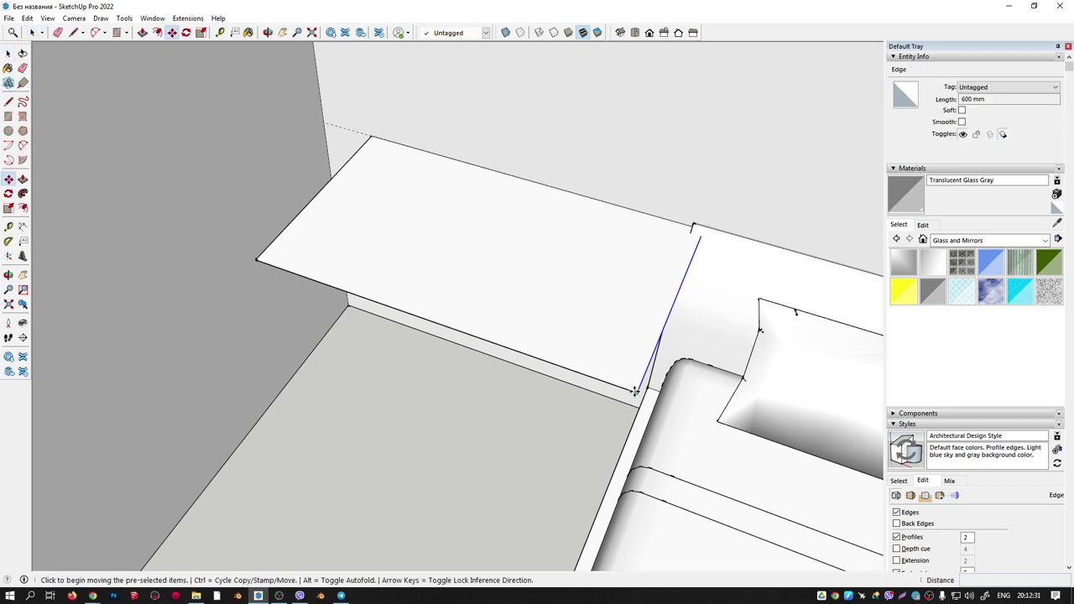
click(636, 391)
text(200)
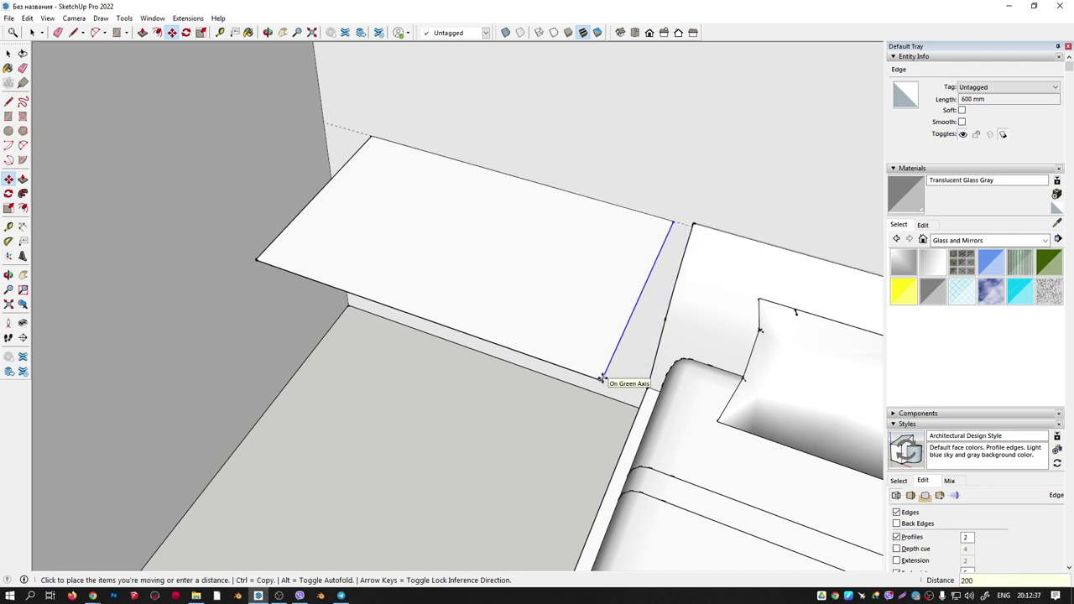
click(599, 378)
mouse_move(599, 379)
middle_down()
mouse_move(576, 200)
mouse_move(596, 295)
mouse_move(537, 232)
mouse_move(372, 331)
mouse_move(215, 394)
mouse_move(249, 425)
mouse_move(350, 367)
middle_up()
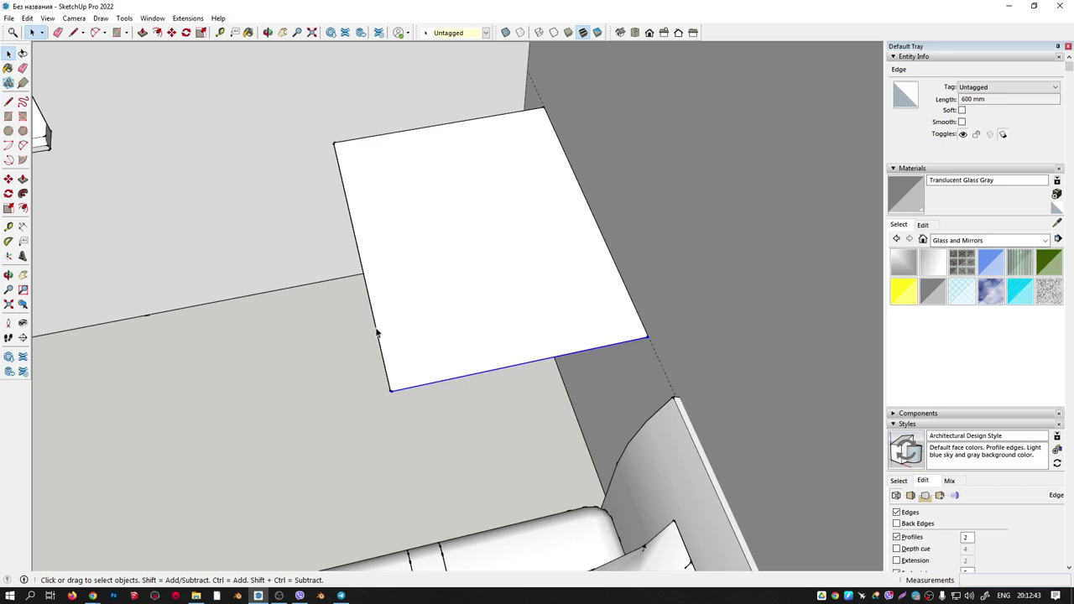
key(m)
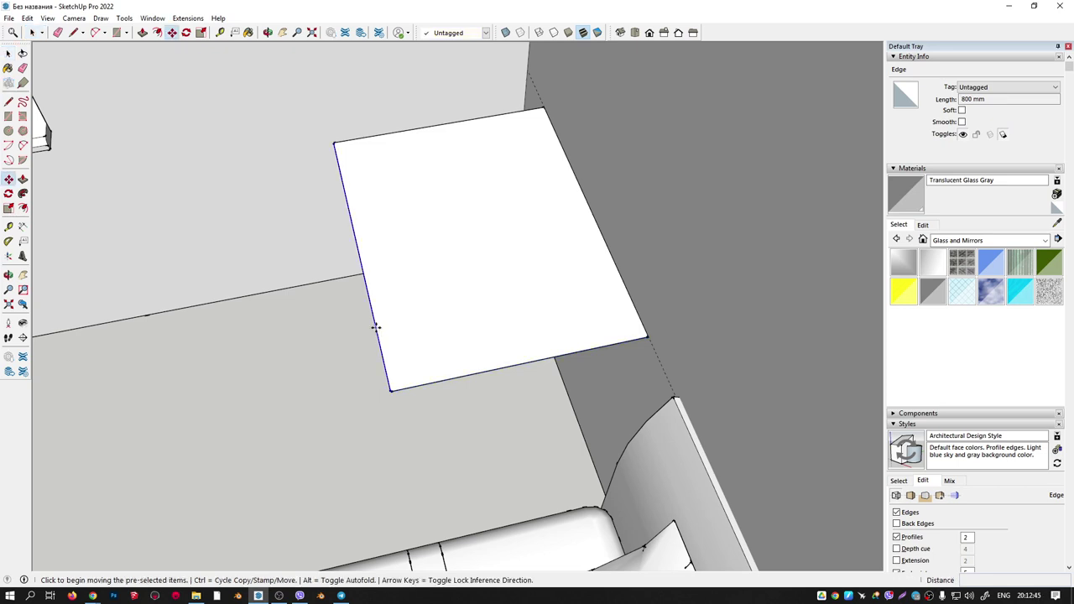
click(379, 327)
text(200)
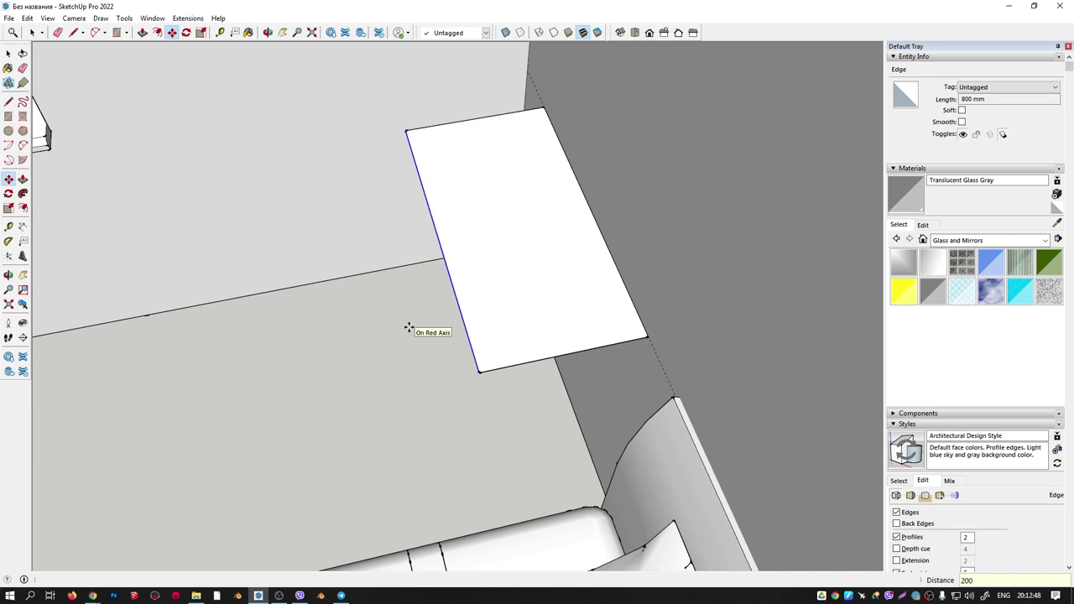
click(412, 328)
mouse_move(412, 328)
middle_down()
mouse_move(702, 198)
mouse_move(600, 275)
mouse_move(664, 328)
mouse_move(583, 287)
middle_up()
key(space)
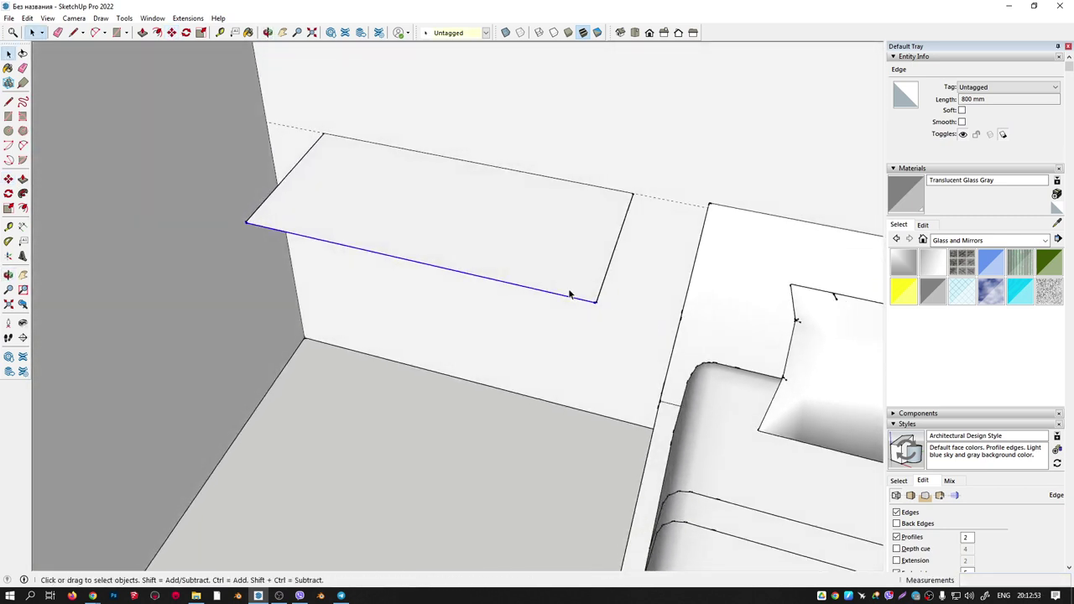
Select the shelf face and invert the selection to pick all other room geometry.
double_click(561, 266)
scroll(560, 266, down, 2)
scroll(562, 281, down, 2)
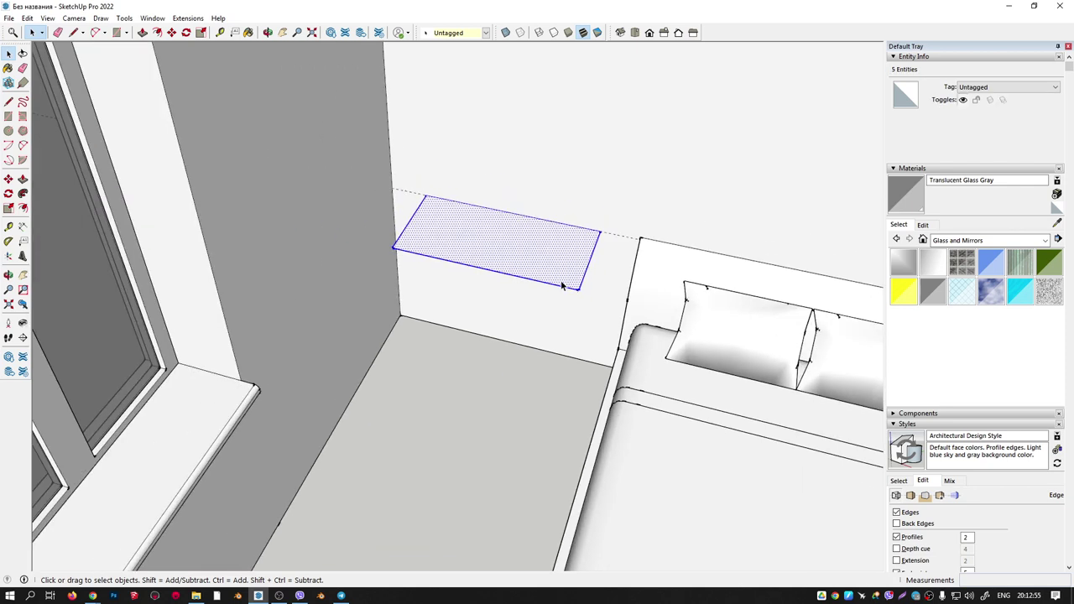
click(647, 202)
scroll(641, 197, up, 1)
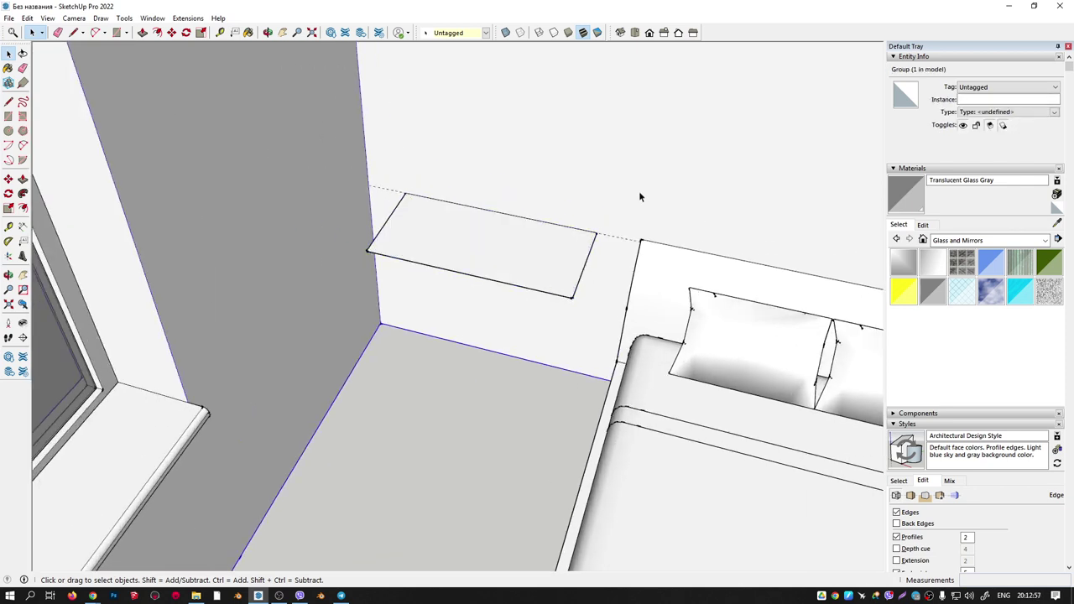
click(506, 269)
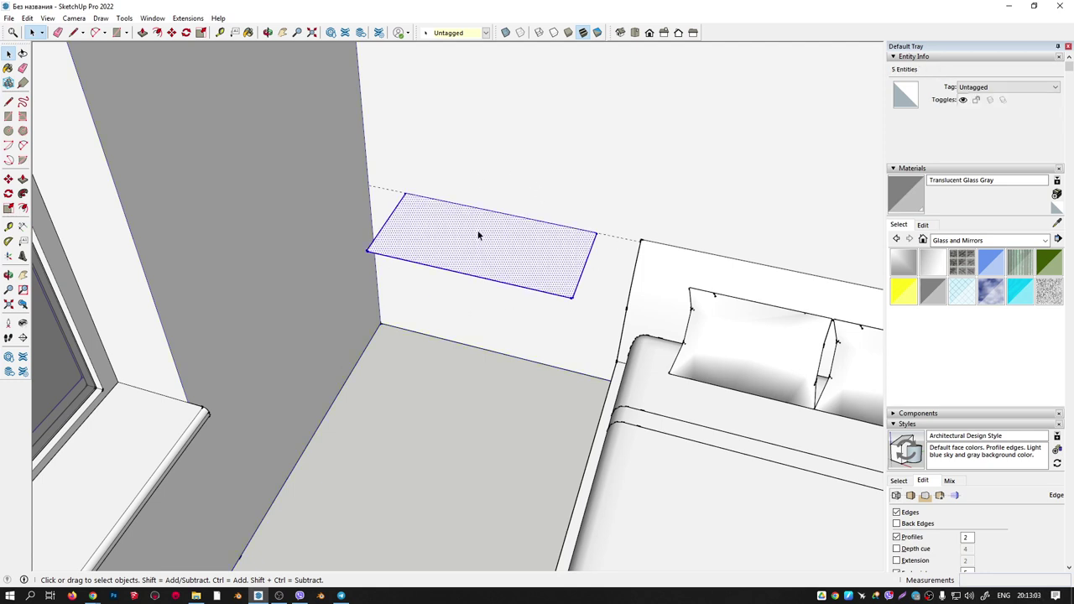
key(ctrl+shift+i)
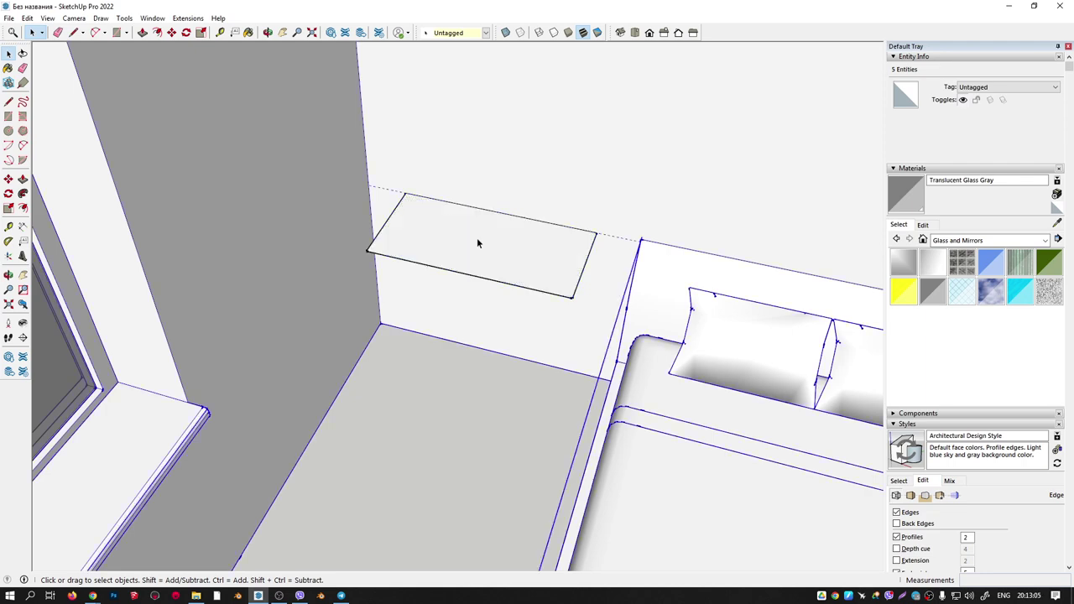
Delete everything except the shelf face, leaving the flat rectangle alone in the model.
scroll(477, 244, down, 3)
scroll(479, 260, down, 2)
mouse_move(482, 266)
middle_down()
mouse_move(305, 271)
mouse_move(475, 306)
mouse_move(510, 189)
mouse_move(442, 201)
middle_up()
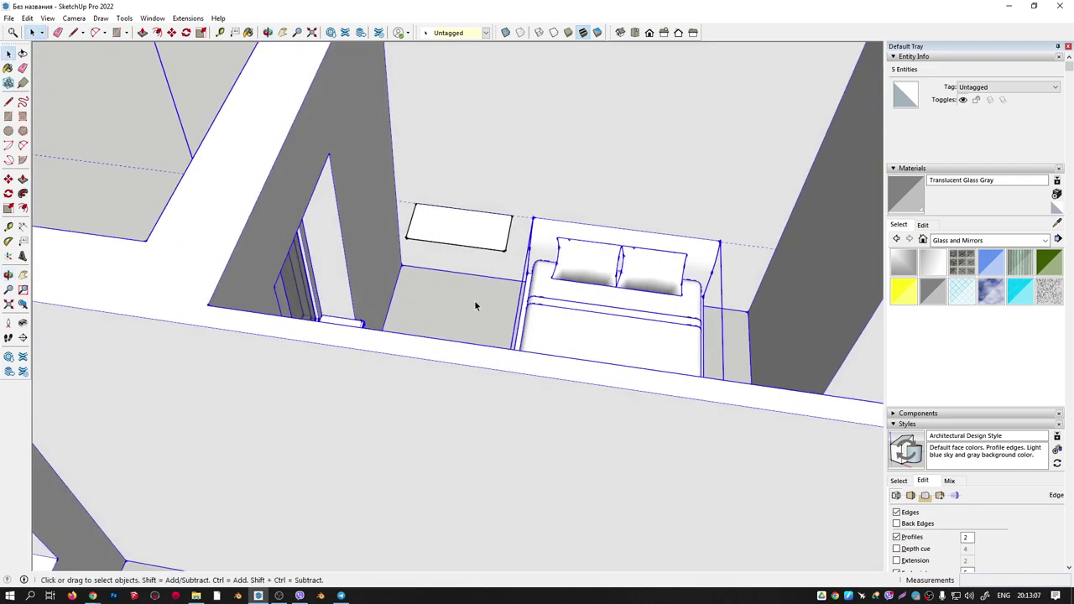
key(Delete)
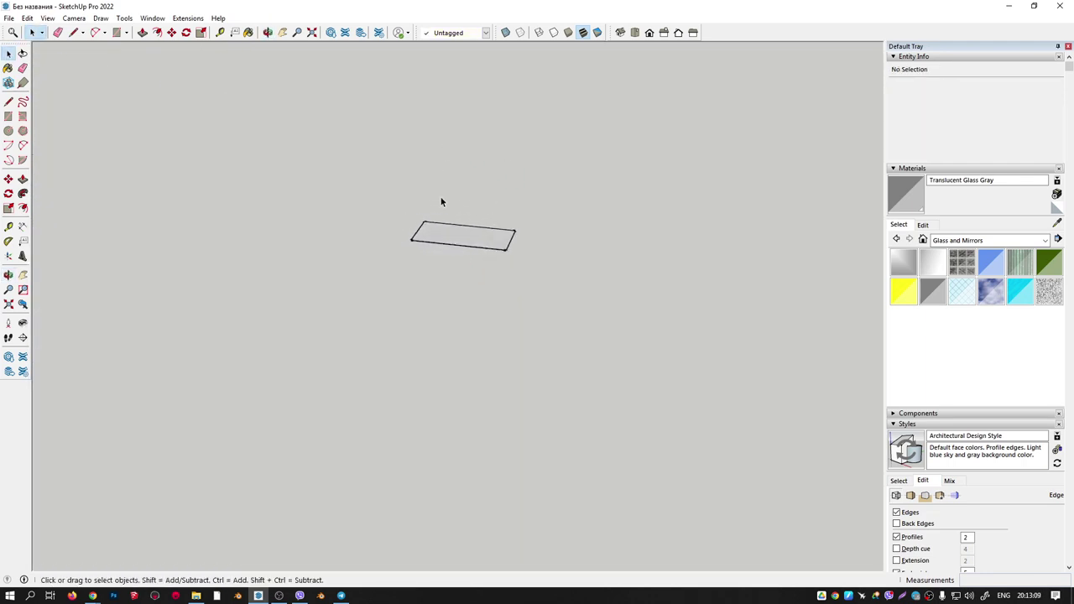
scroll(417, 308, up, 3)
middle_drag(418, 309, 439, 240)
scroll(582, 311, up, 3)
scroll(582, 316, down, 3)
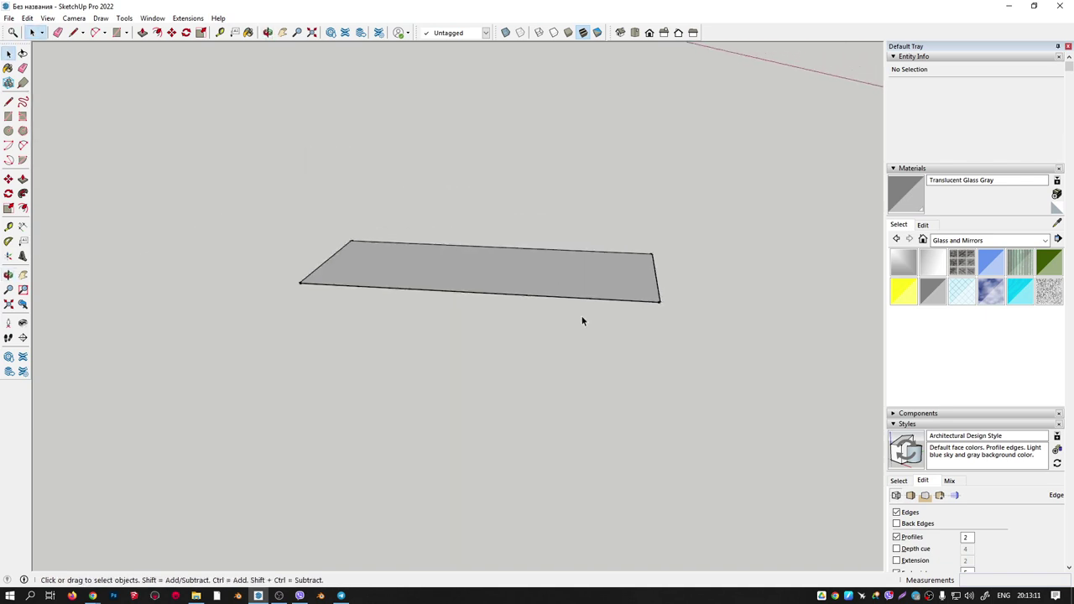
mouse_move(629, 340)
middle_down()
mouse_move(621, 370)
mouse_move(628, 322)
middle_up()
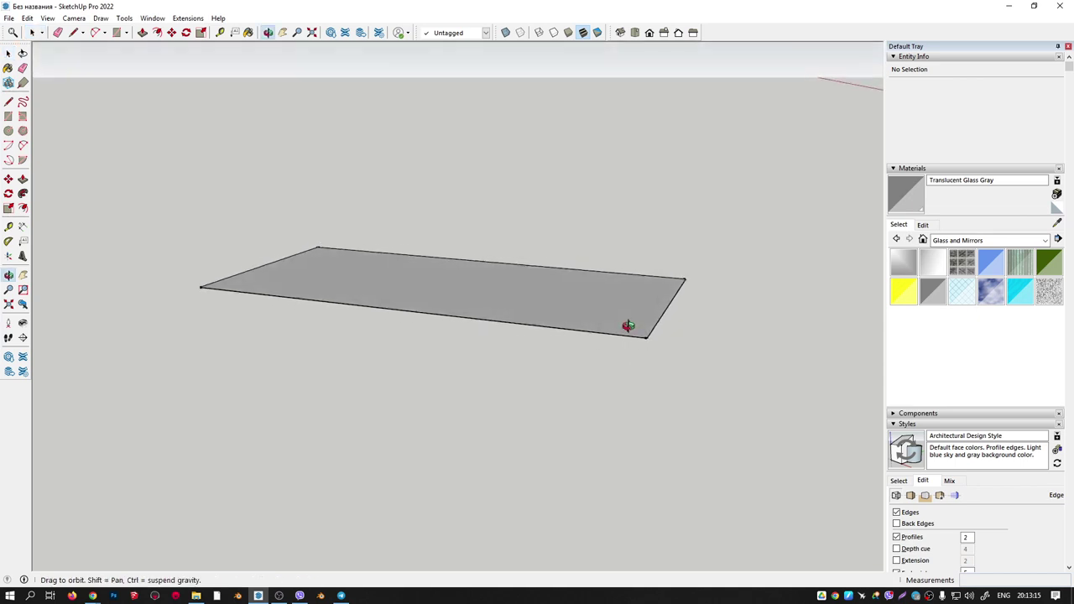
Push/Pull the shelf face to an 18 mm thickness.
key(p)
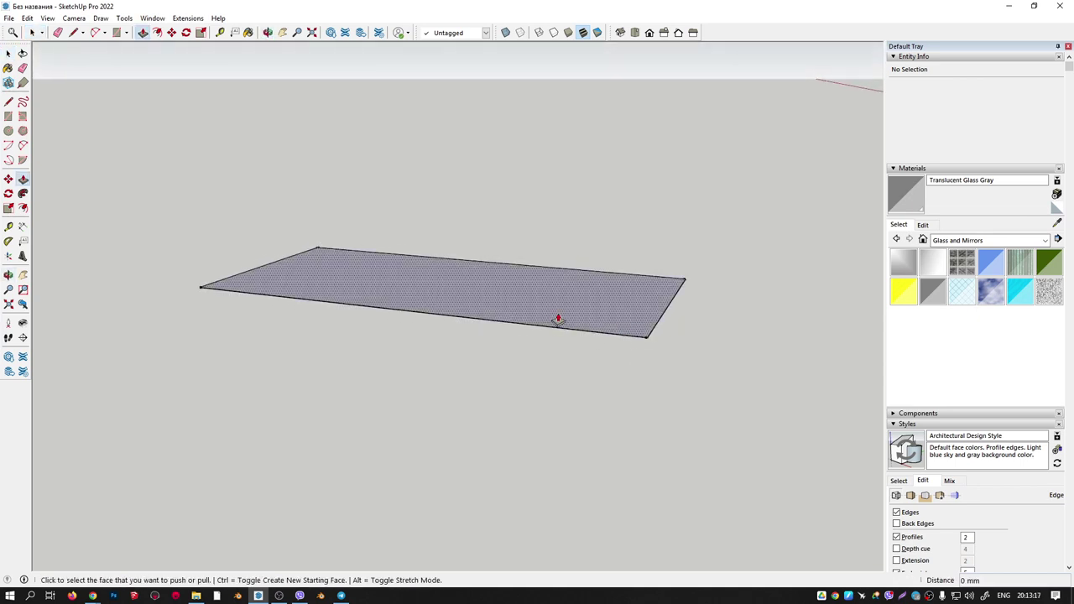
click(558, 319)
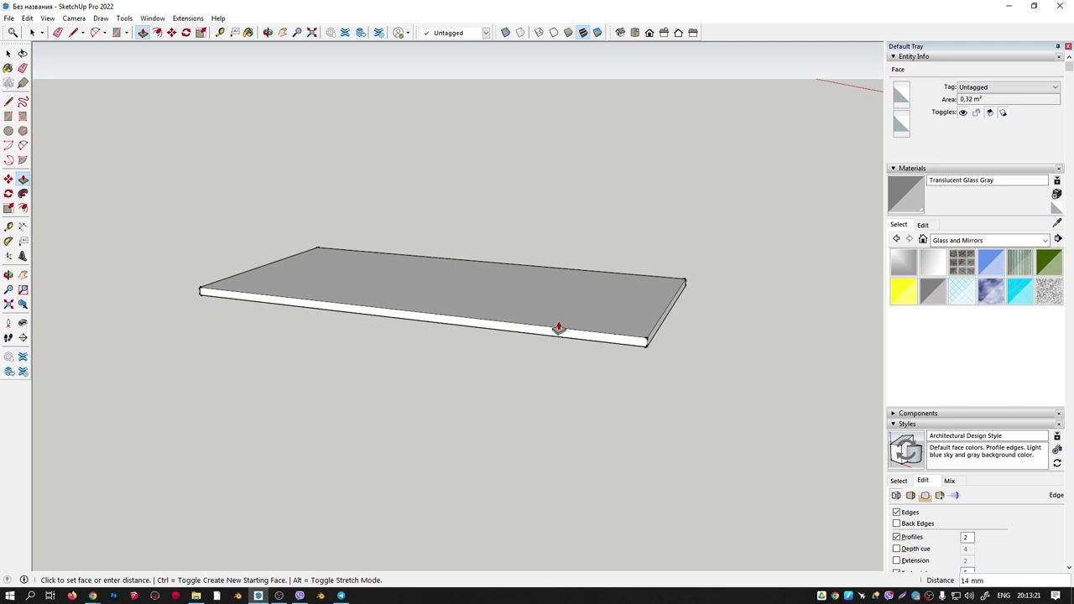
key(Return)
mouse_move(558, 326)
middle_down()
mouse_move(599, 336)
mouse_move(616, 358)
middle_up()
key(space)
Select the whole slab and make it a group.
triple_click(417, 299)
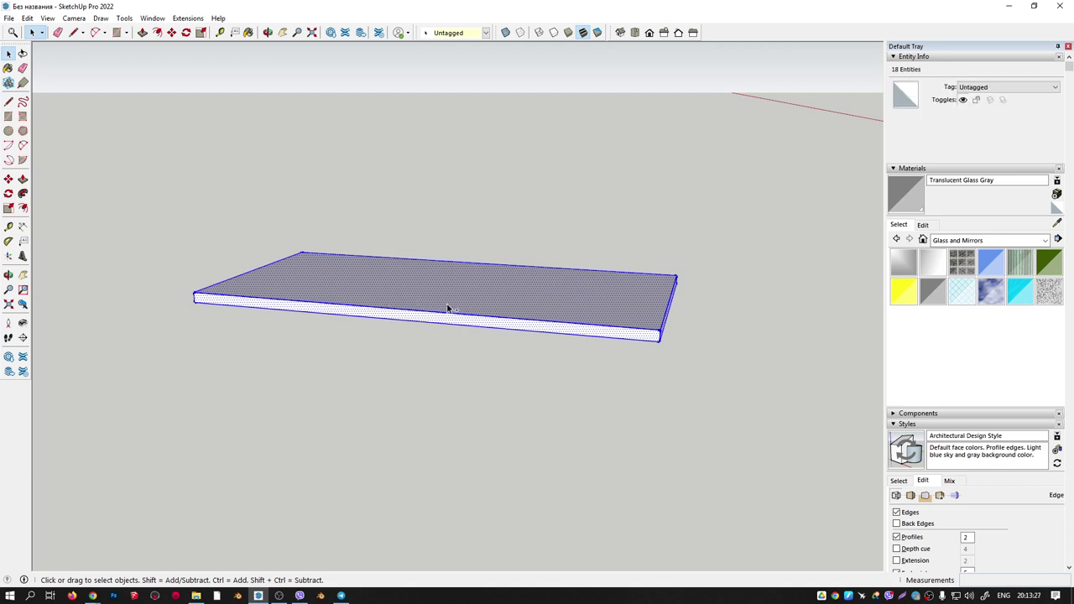
key(ctrl+g)
mouse_move(431, 324)
middle_down()
mouse_move(376, 316)
mouse_move(511, 264)
mouse_move(495, 134)
mouse_move(369, 261)
middle_up()
Draw a diagonal chamfer line from the slab's bottom corner to its top-left corner.
scroll(549, 338, up, 2)
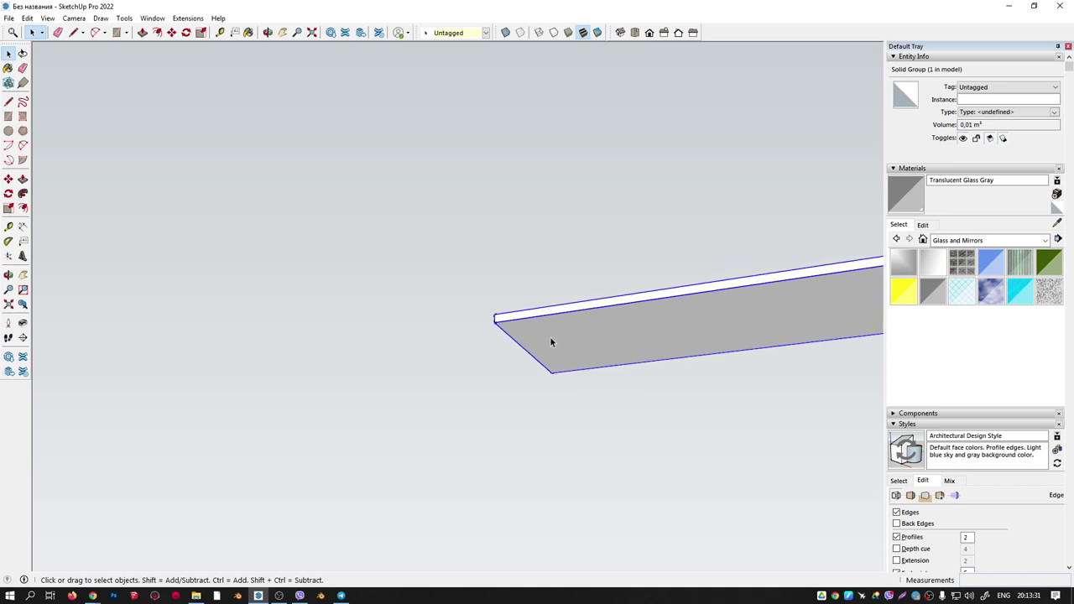
scroll(539, 343, up, 2)
middle_drag(540, 343, 442, 271)
key(l)
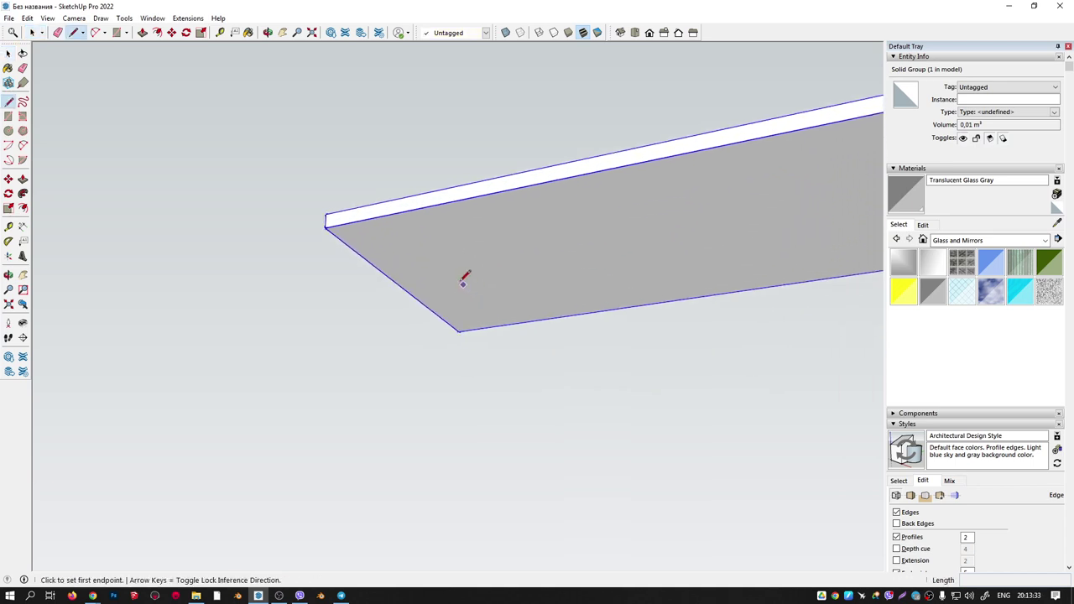
click(459, 330)
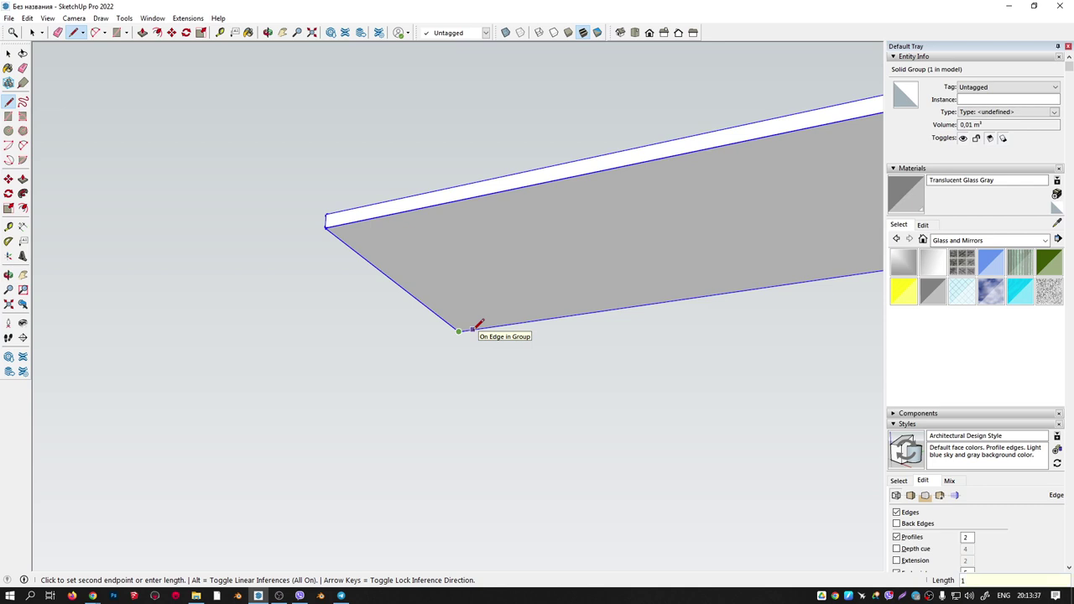
click(337, 225)
key(Escape)
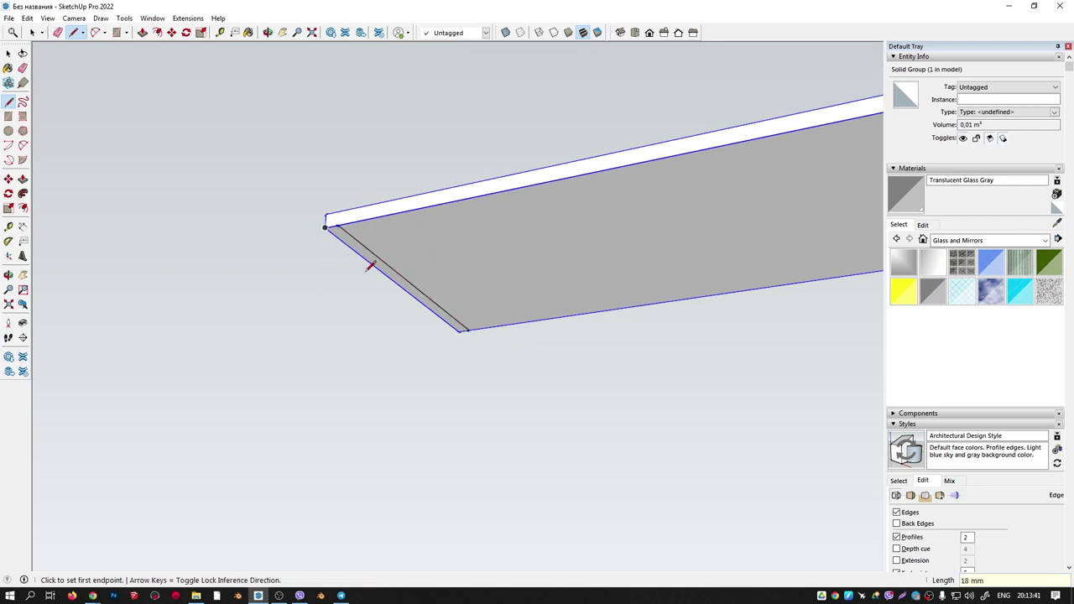
mouse_move(370, 265)
middle_down()
mouse_move(427, 338)
mouse_move(443, 338)
middle_up()
Select the slab face together with its edges.
key(p)
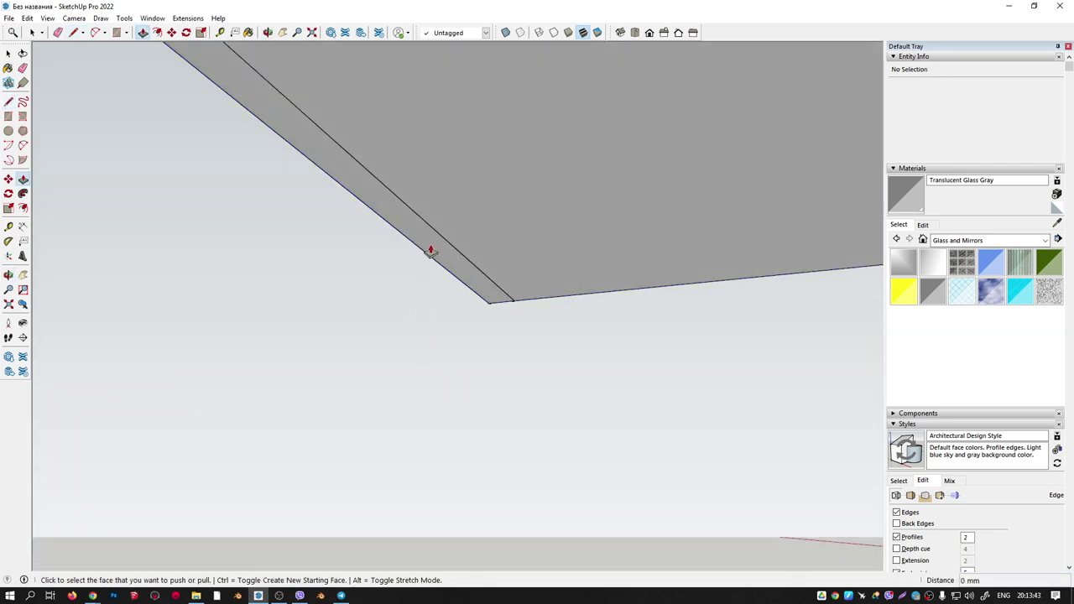
scroll(453, 267, down, 5)
scroll(474, 281, up, 3)
scroll(472, 291, up, 1)
key(space)
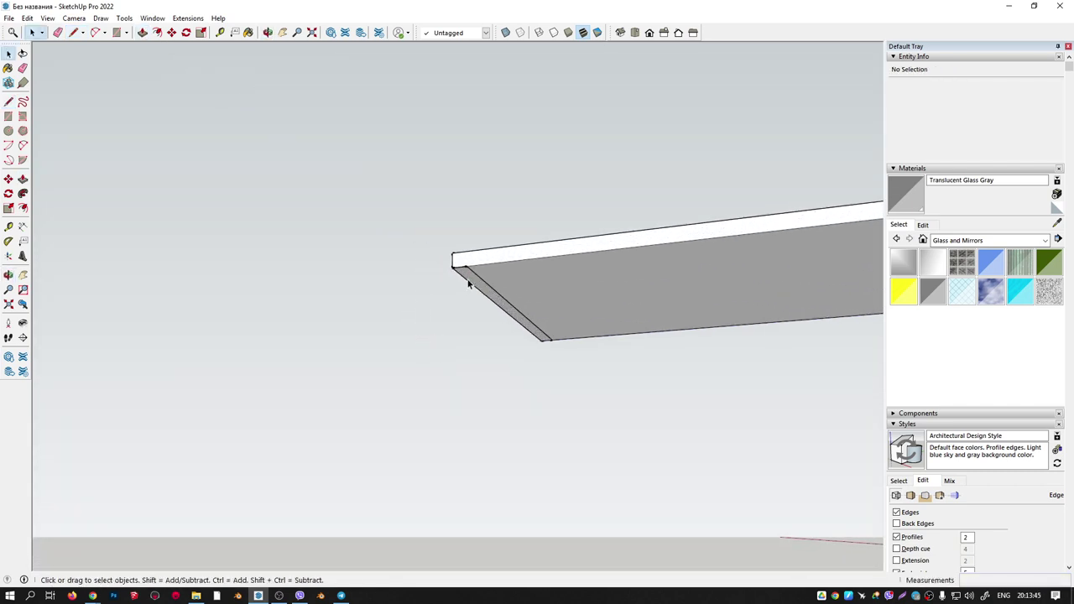
double_click(474, 286)
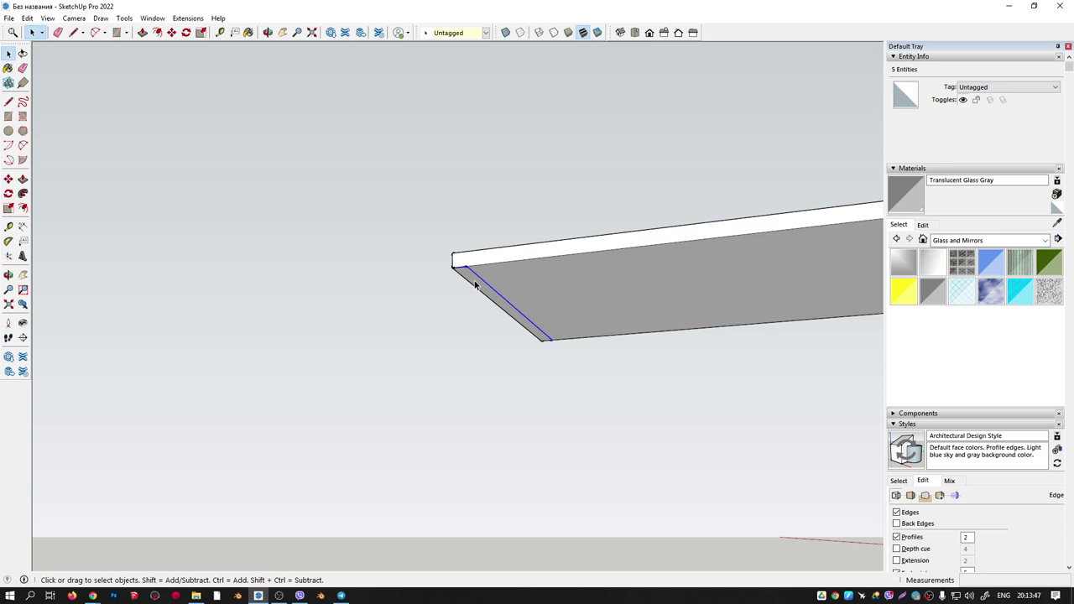
scroll(496, 307, up, 2)
scroll(568, 371, up, 1)
scroll(568, 371, up, 2)
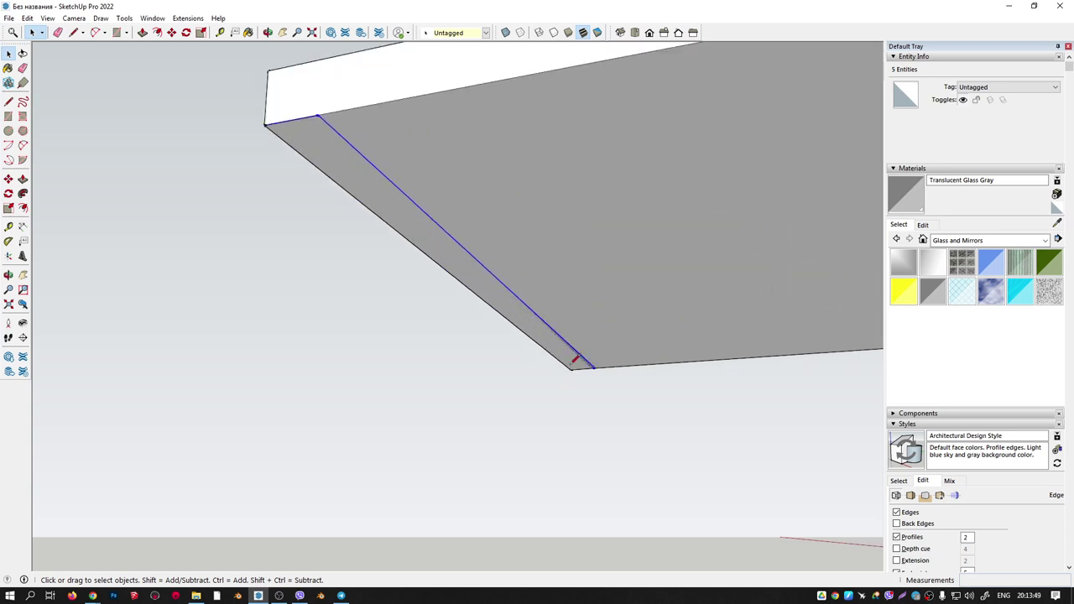
Begin pushing the triangular corner face cut off by the chamfer line.
key(l)
click(584, 362)
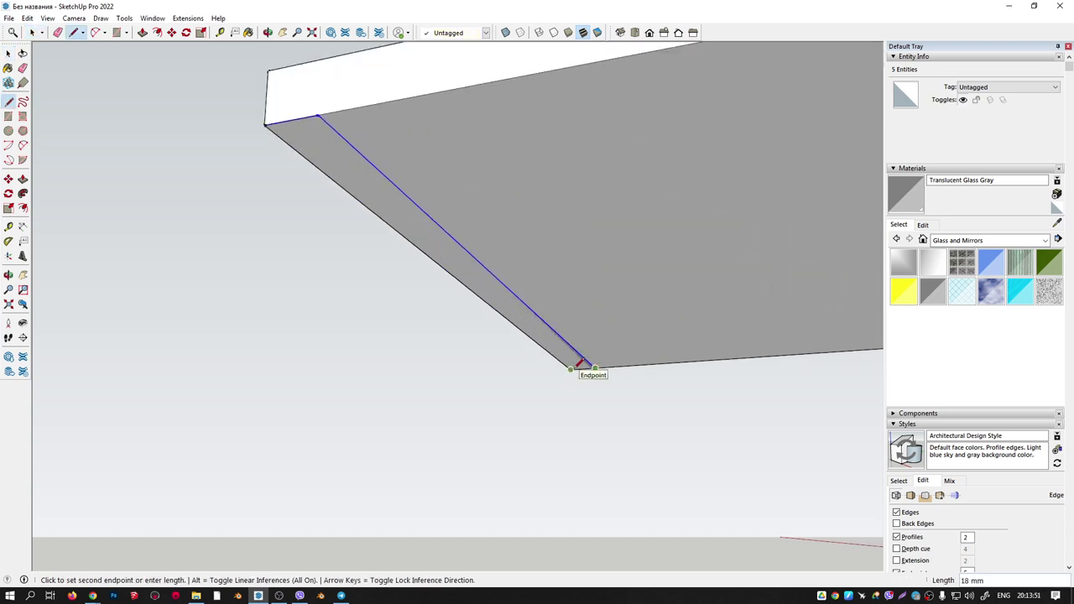
key(space)
mouse_move(467, 269)
middle_down()
mouse_move(511, 256)
mouse_move(353, 127)
mouse_move(306, 117)
middle_up()
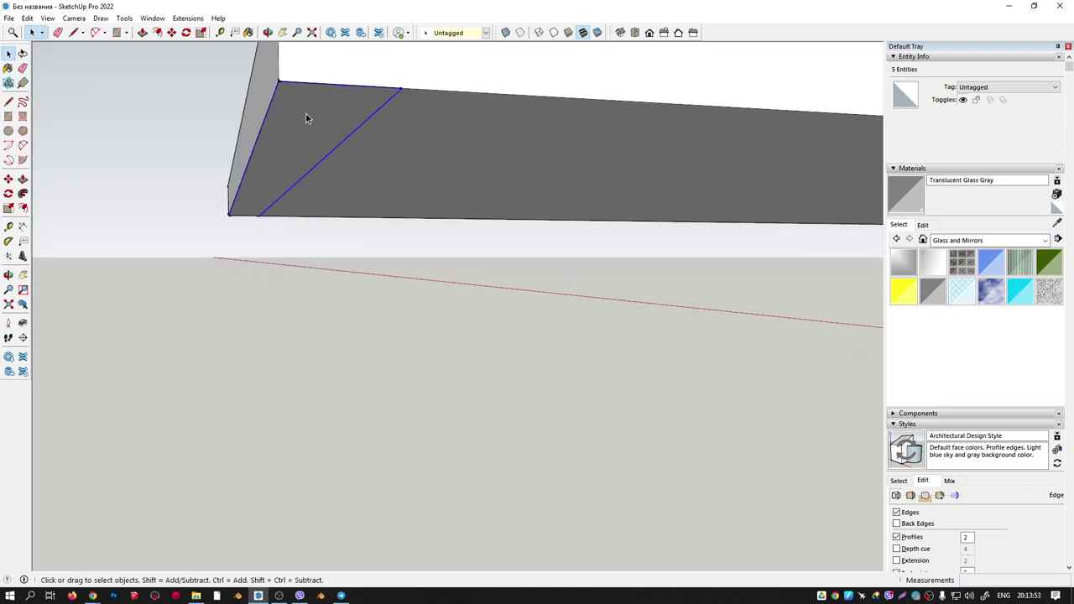
key(p)
click(337, 117)
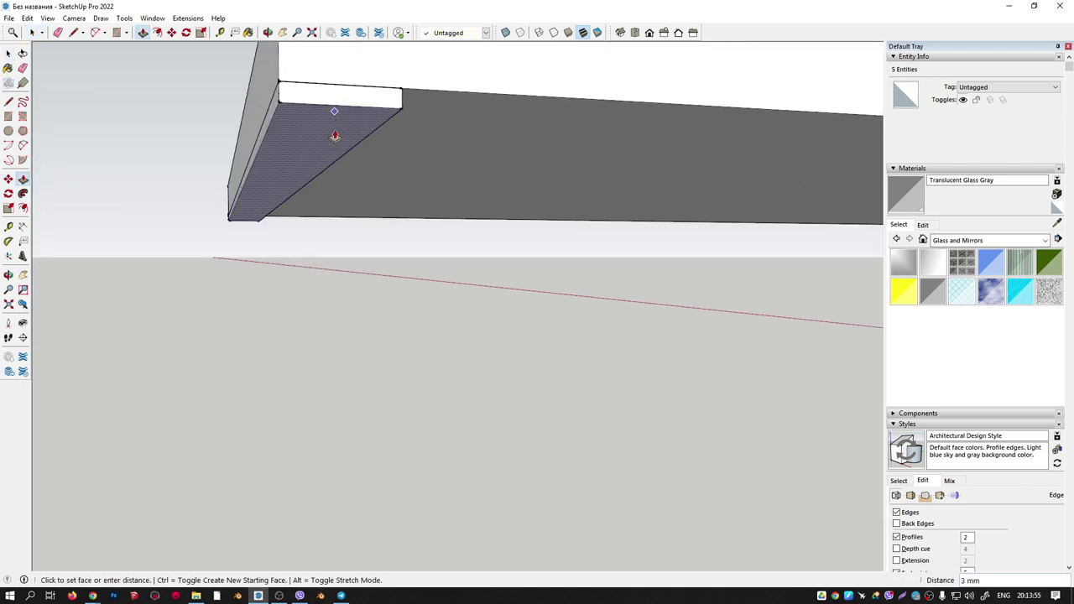
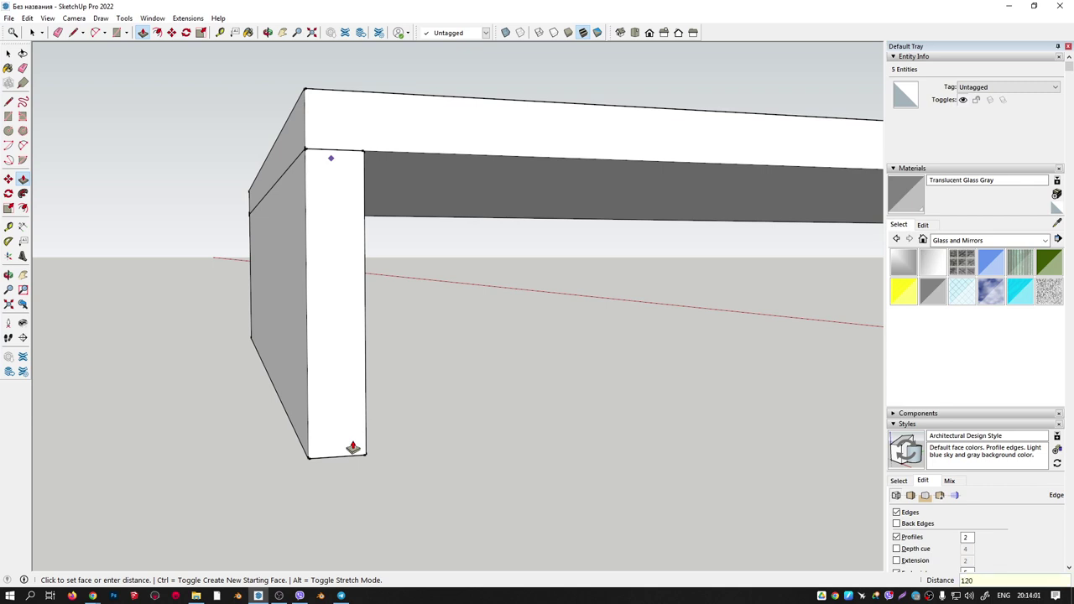
Extend the left leg under the top rail by 120 mm and make it a solid group.
click(353, 447)
middle_drag(360, 448, 261, 360)
triple_click(274, 326)
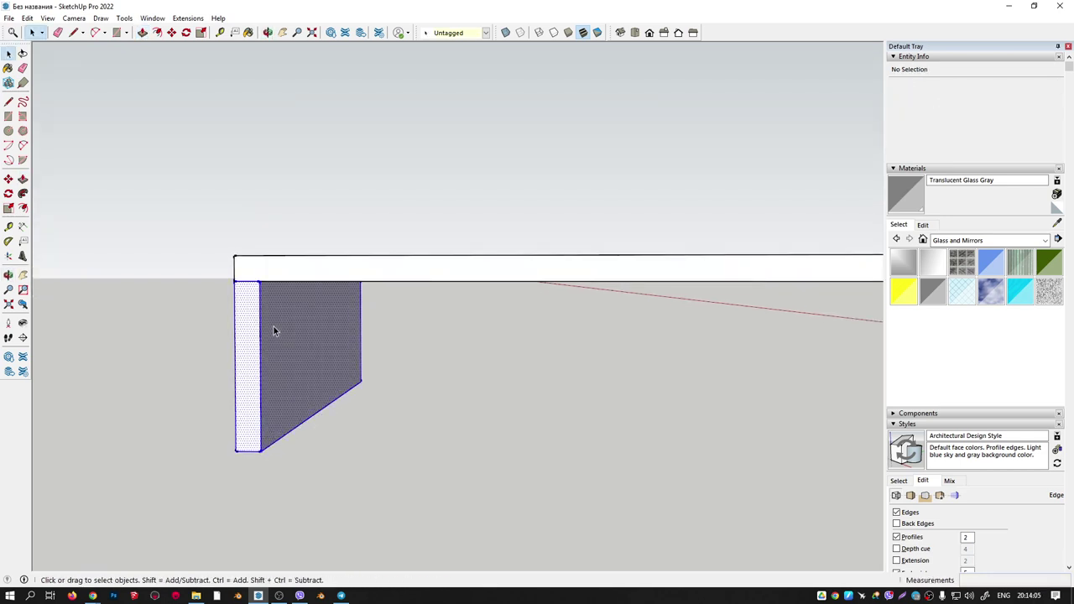
key(ctrl+g)
scroll(274, 326, down, 2)
mouse_move(273, 326)
middle_down()
mouse_move(311, 370)
mouse_move(683, 307)
middle_up()
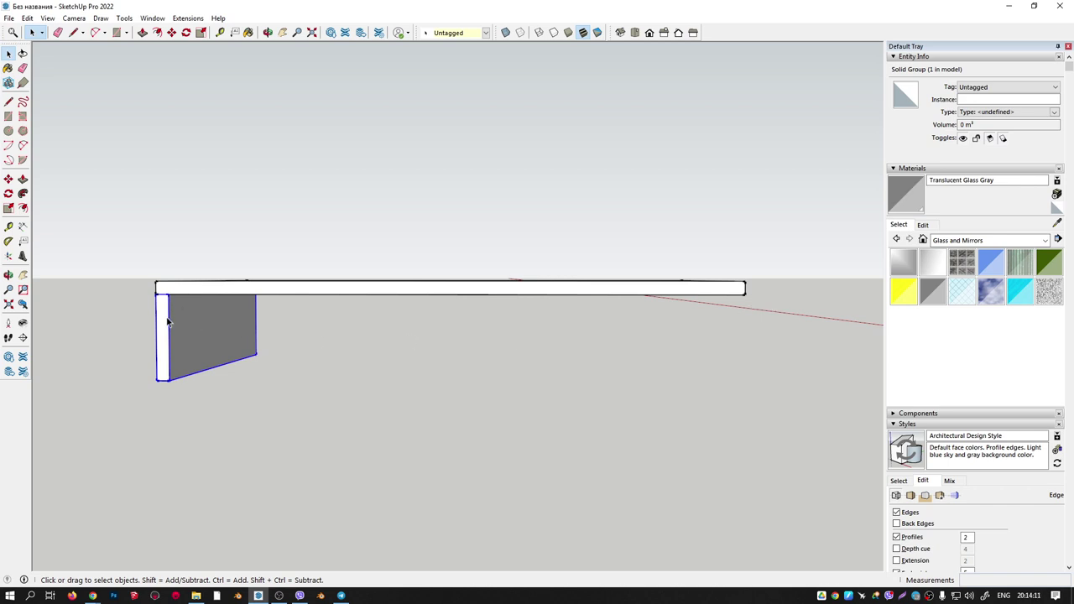
Copy the side panel from its top corner to the right end under the beam.
key(m)
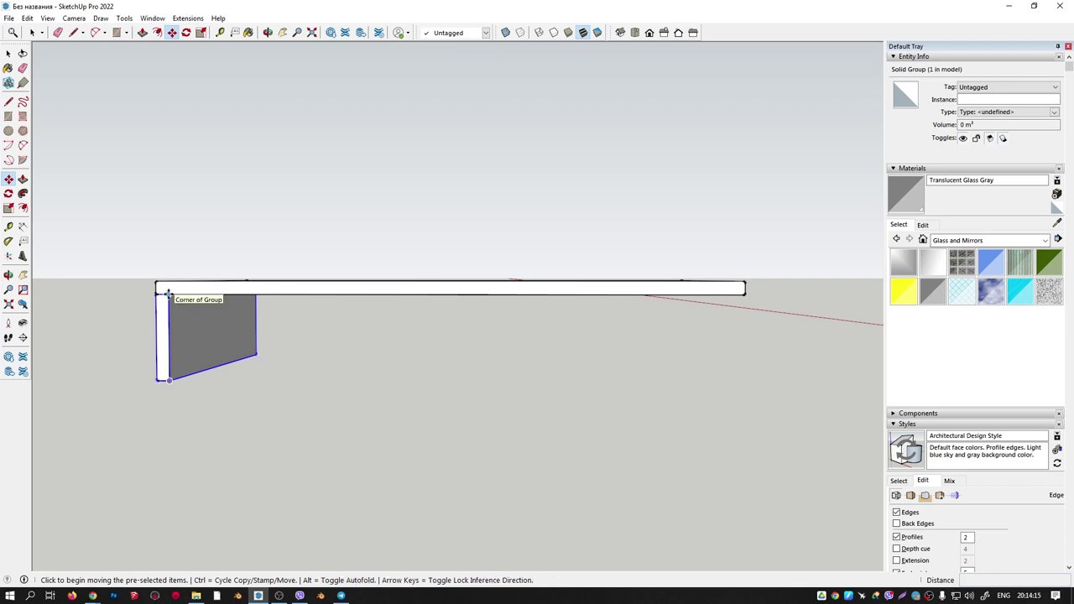
click(168, 292)
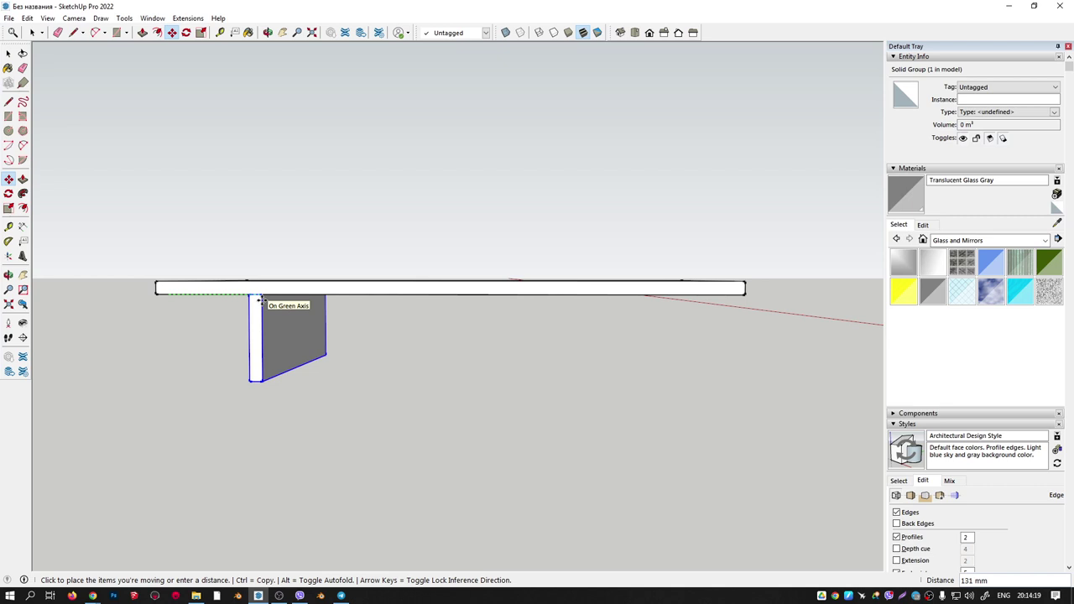
key(ctrl)
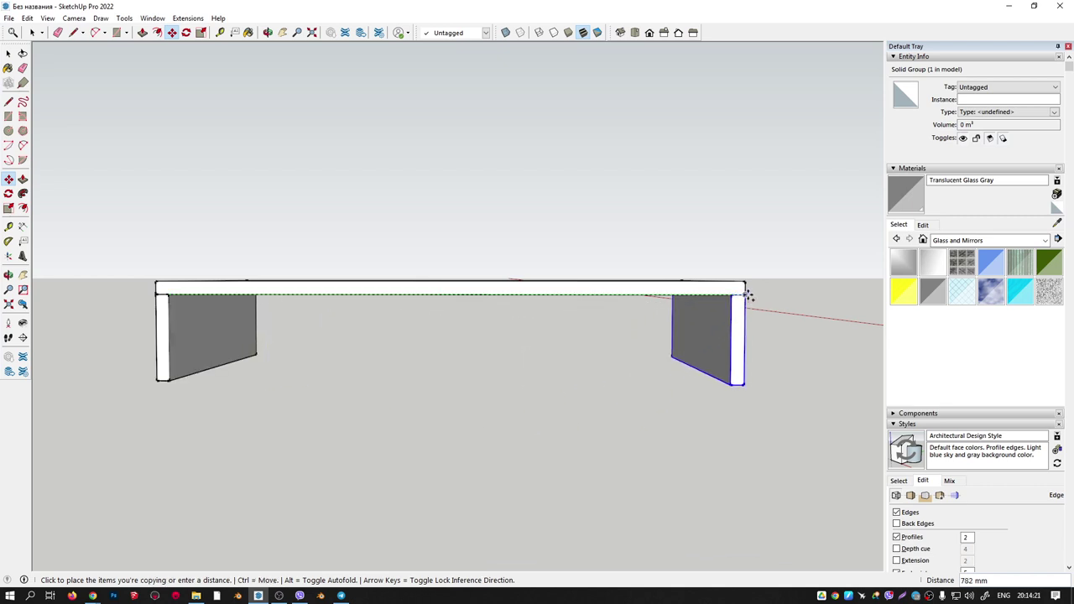
click(746, 299)
key(space)
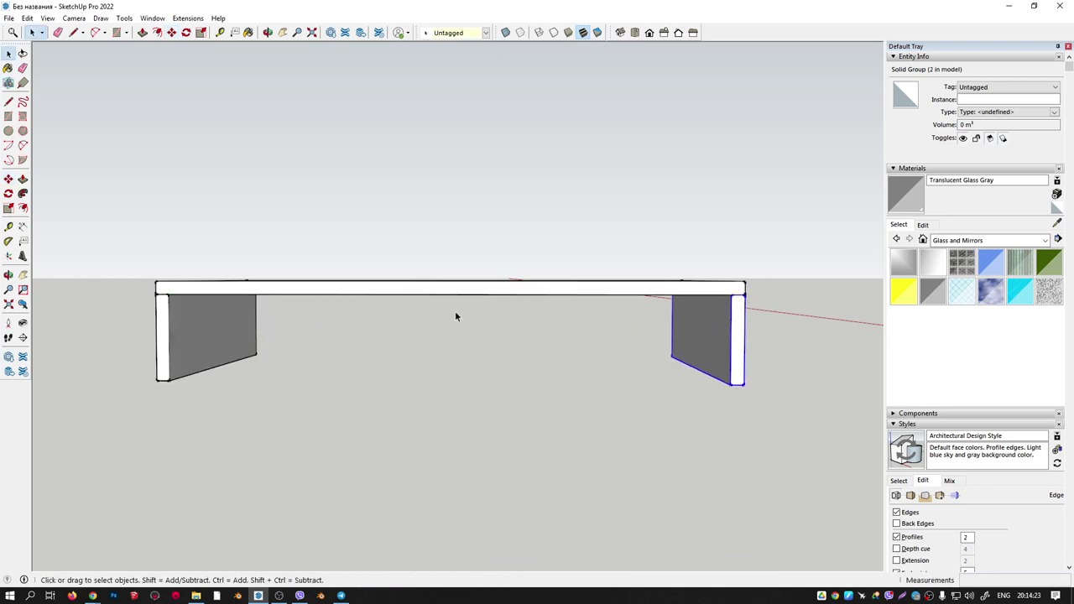
click(343, 293)
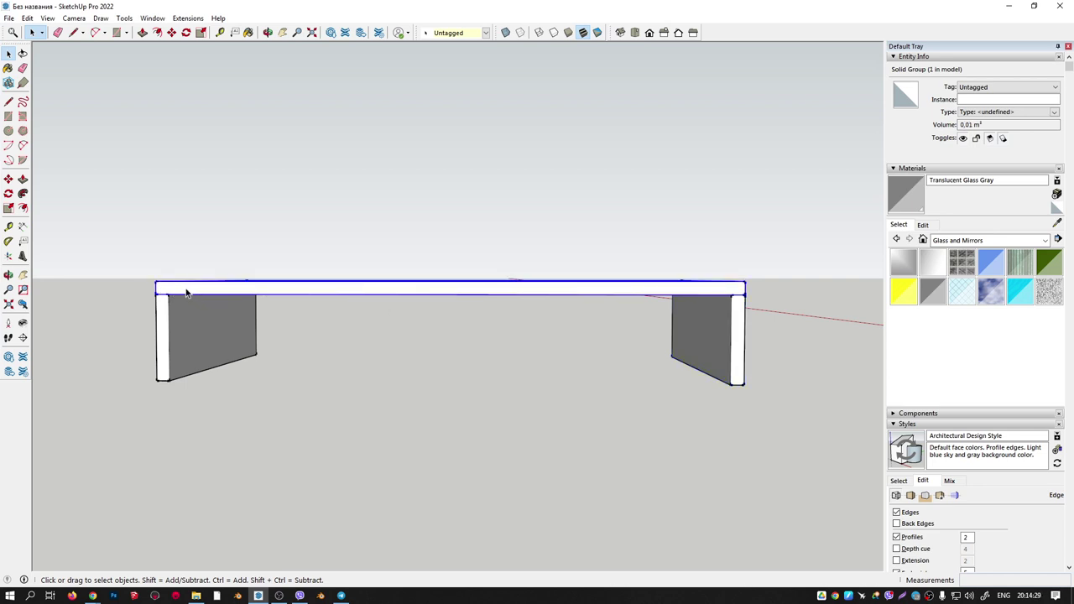
Copy the top beam straight down to floor level as the bottom board.
key(m)
key(ctrl)
click(158, 285)
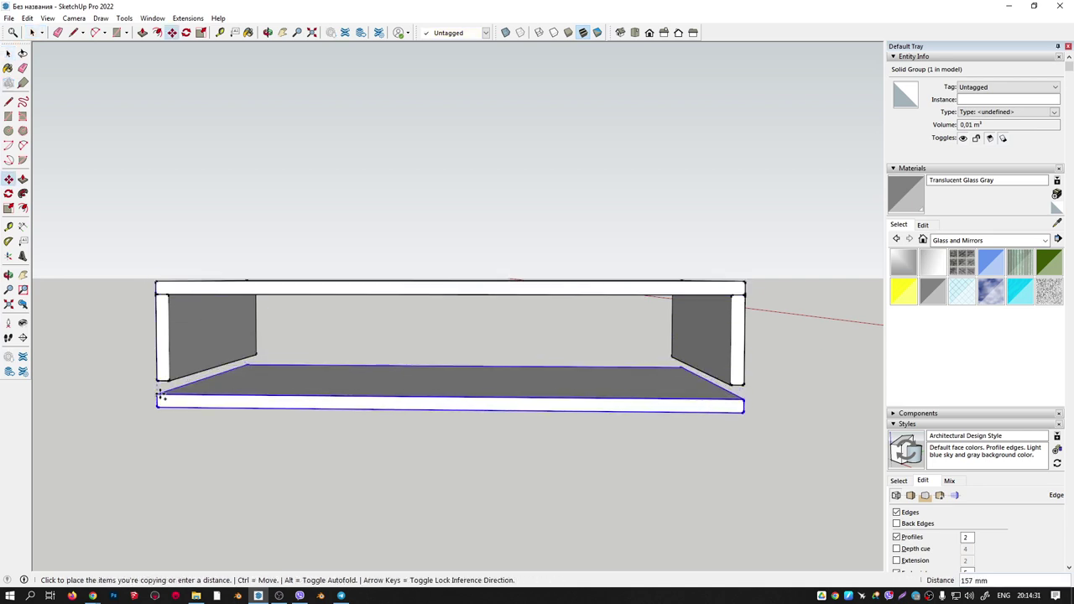
click(158, 384)
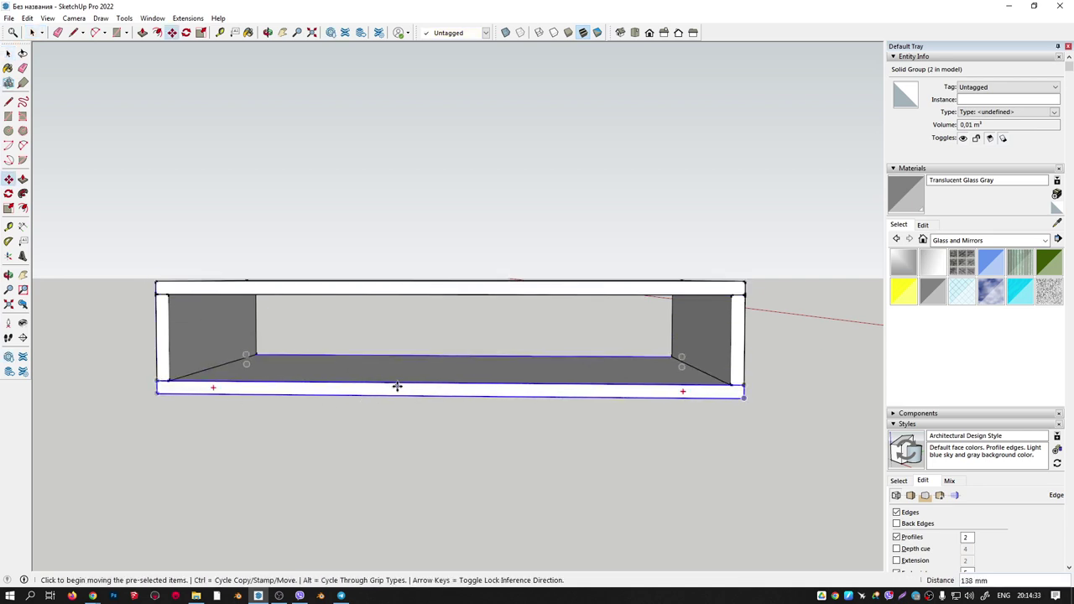
scroll(164, 293, up, 3)
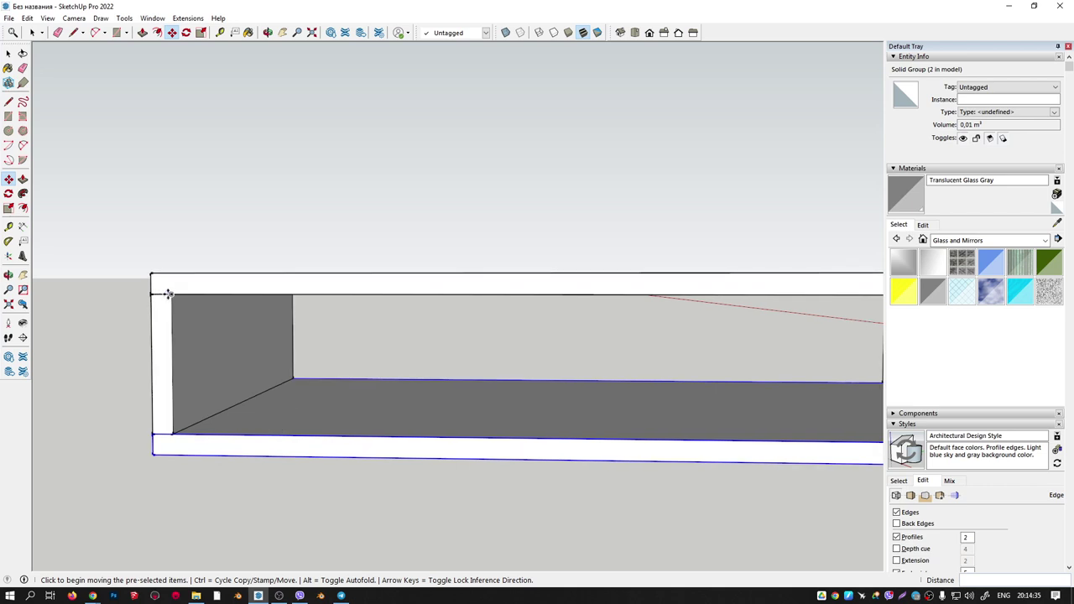
scroll(159, 293, down, 1)
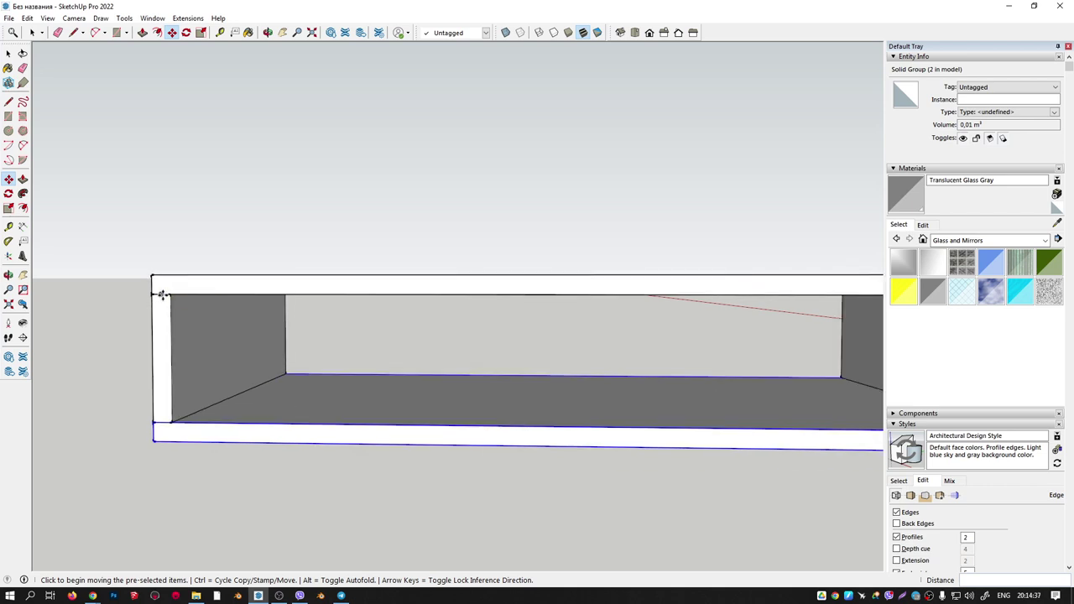
key(space)
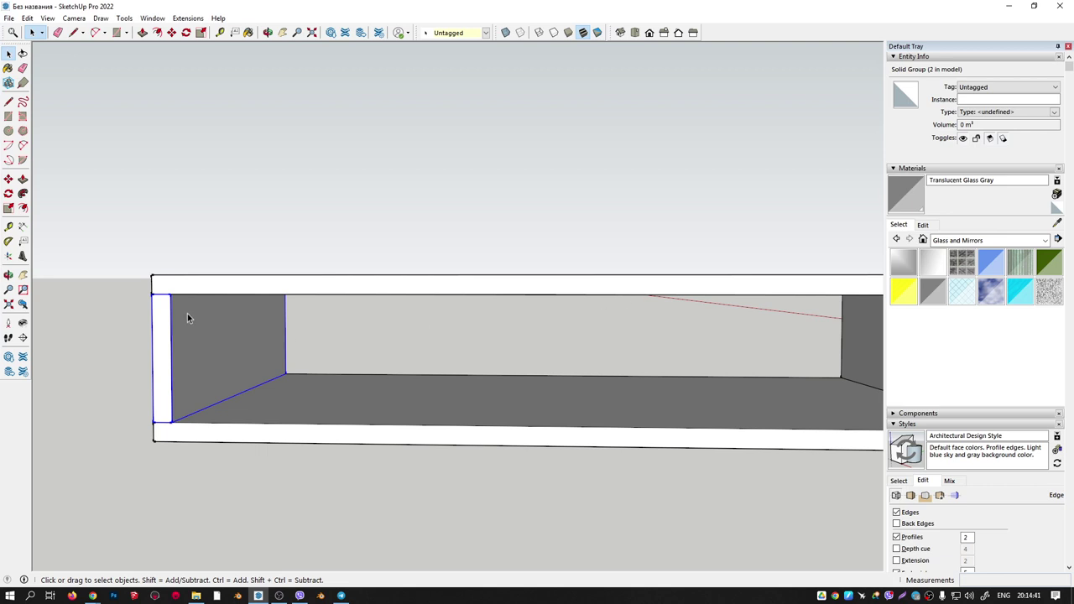
scroll(159, 293, up, 2)
Copy the left side panel to the middle of the cabinet as a divider.
key(m)
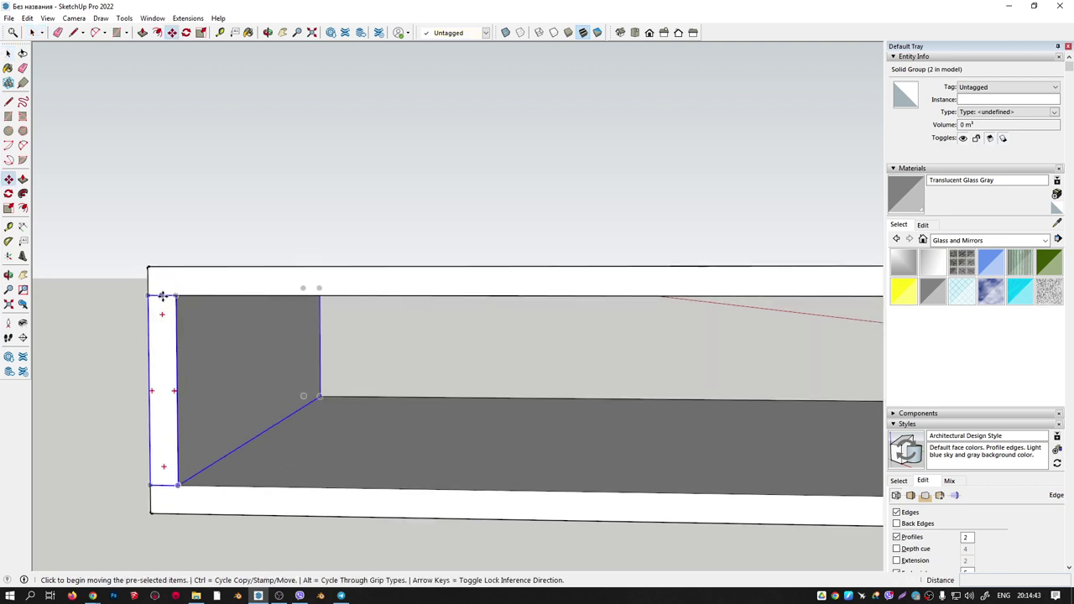
click(162, 295)
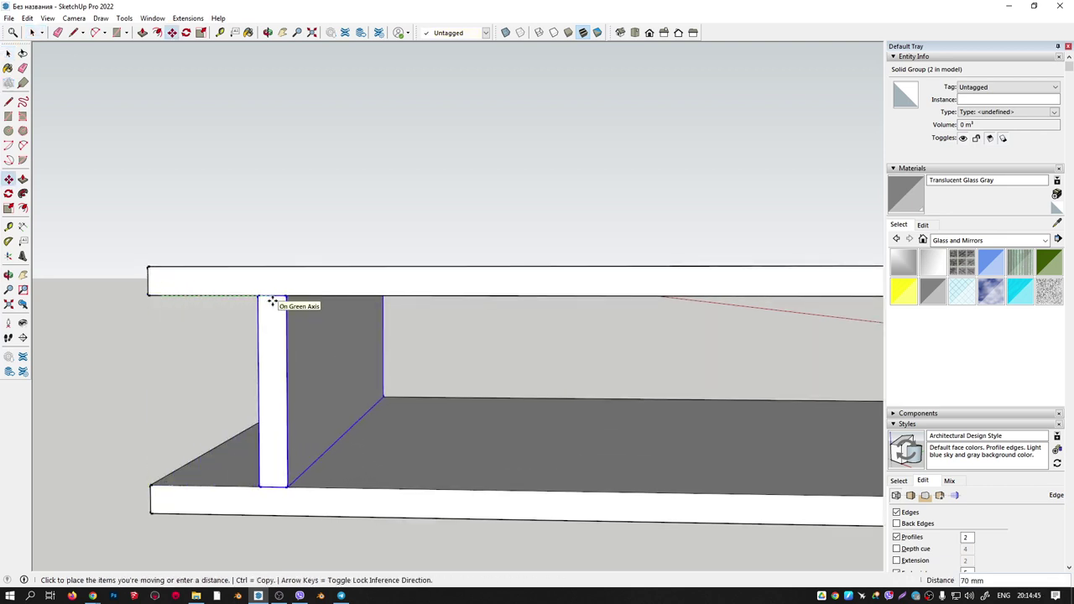
scroll(271, 300, down, 3)
key(ctrl)
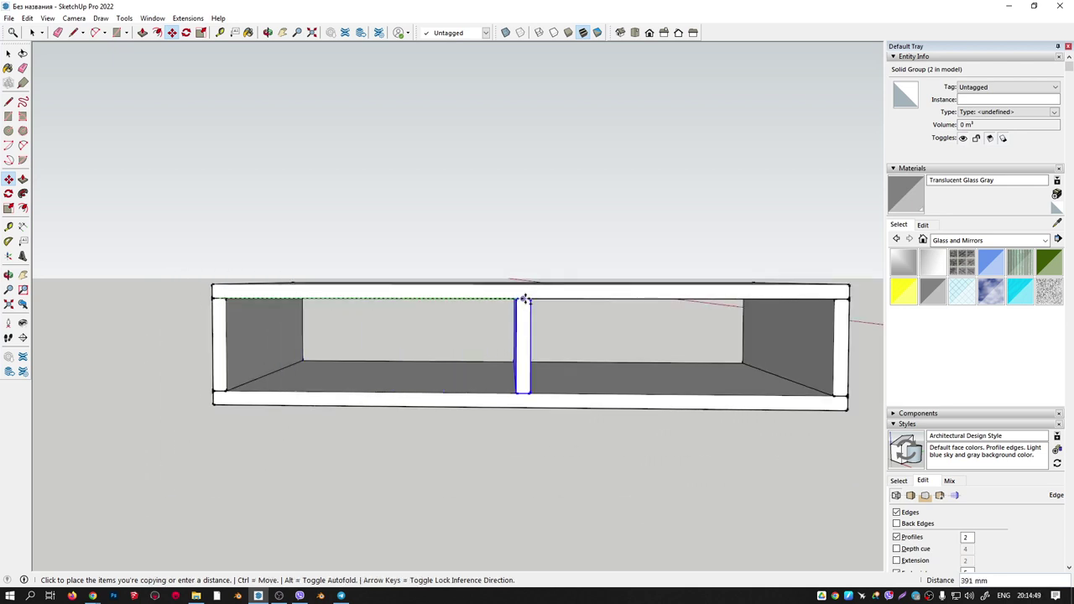
click(524, 300)
middle_drag(619, 348, 395, 347)
scroll(471, 326, down, 3)
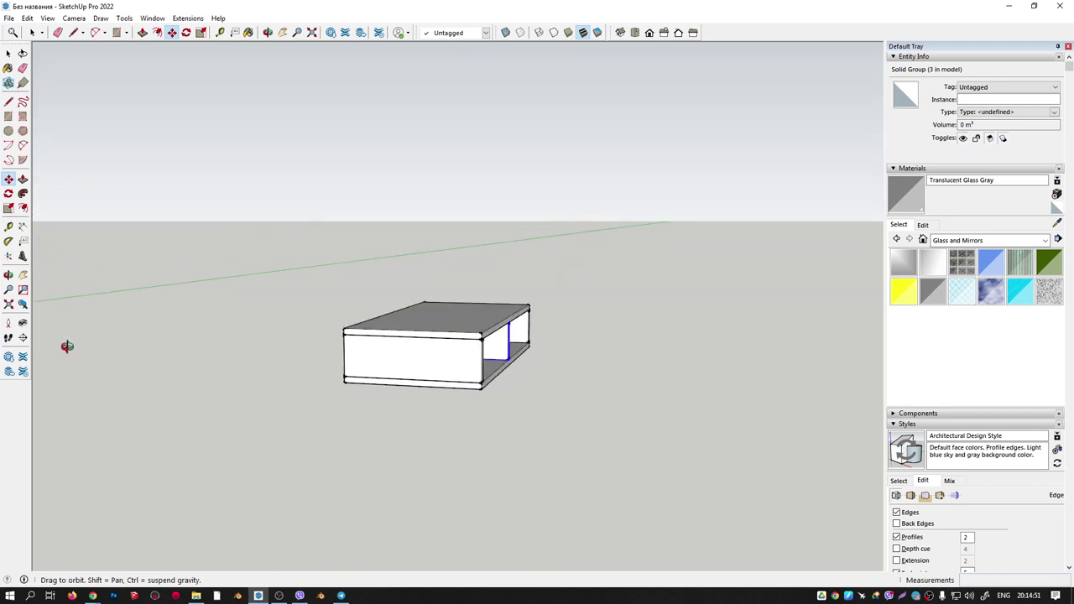
Draw a rectangle across the whole front of the cabinet box.
middle_drag(470, 325, 280, 343)
scroll(353, 358, up, 3)
scroll(277, 337, up, 3)
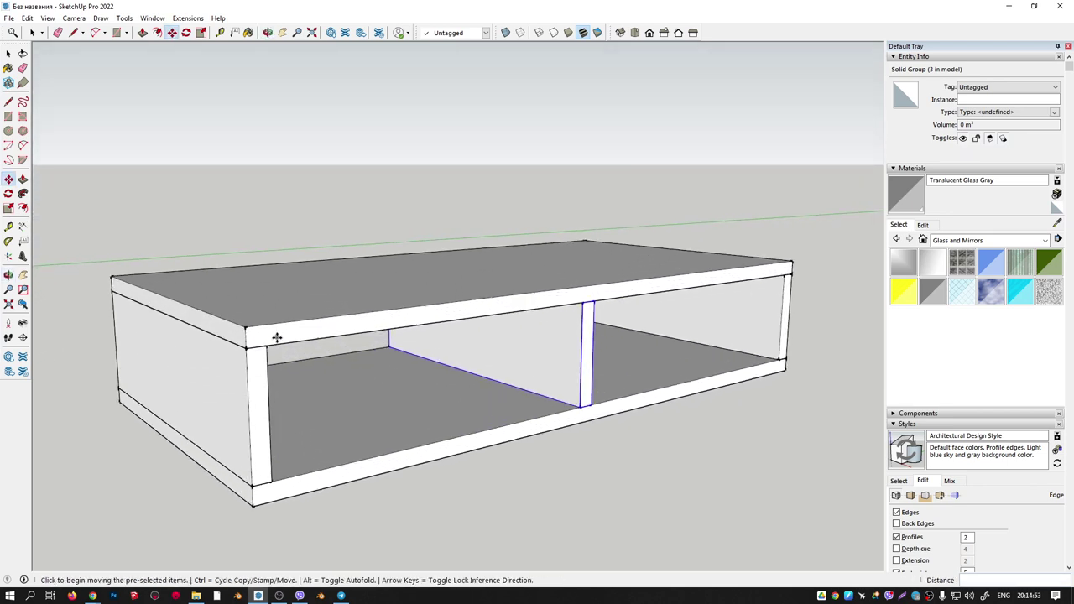
key(space)
scroll(273, 349, down, 2)
scroll(226, 320, down, 2)
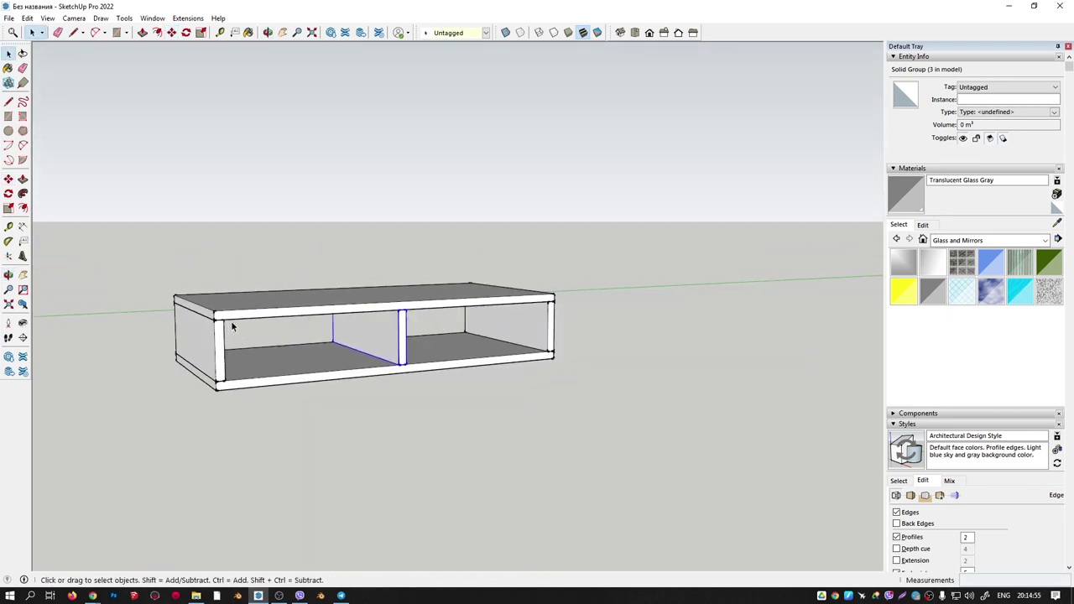
scroll(218, 333, up, 2)
scroll(217, 336, up, 2)
key(r)
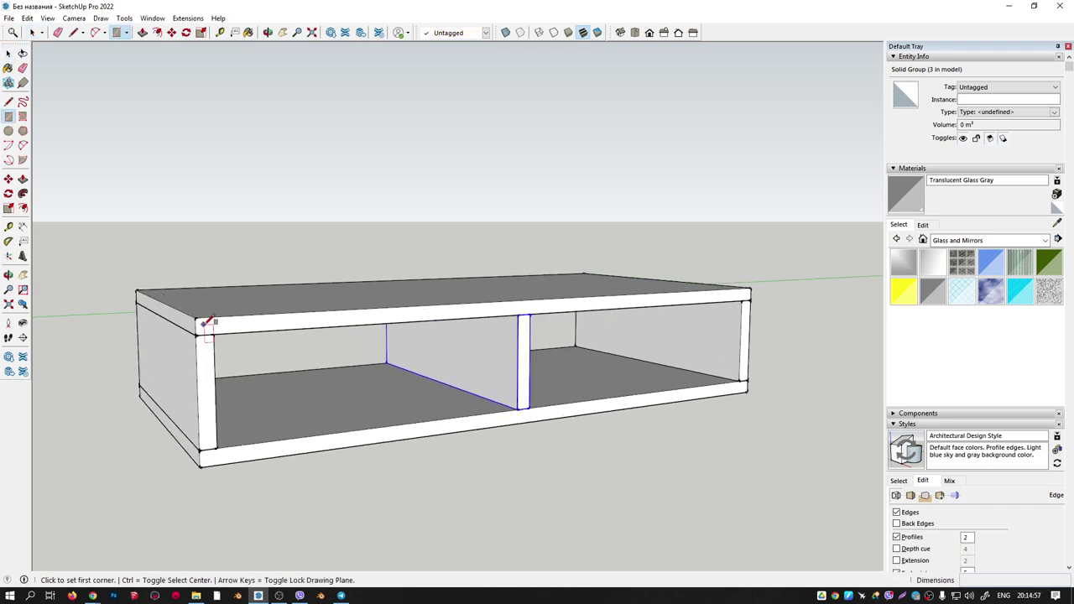
click(200, 323)
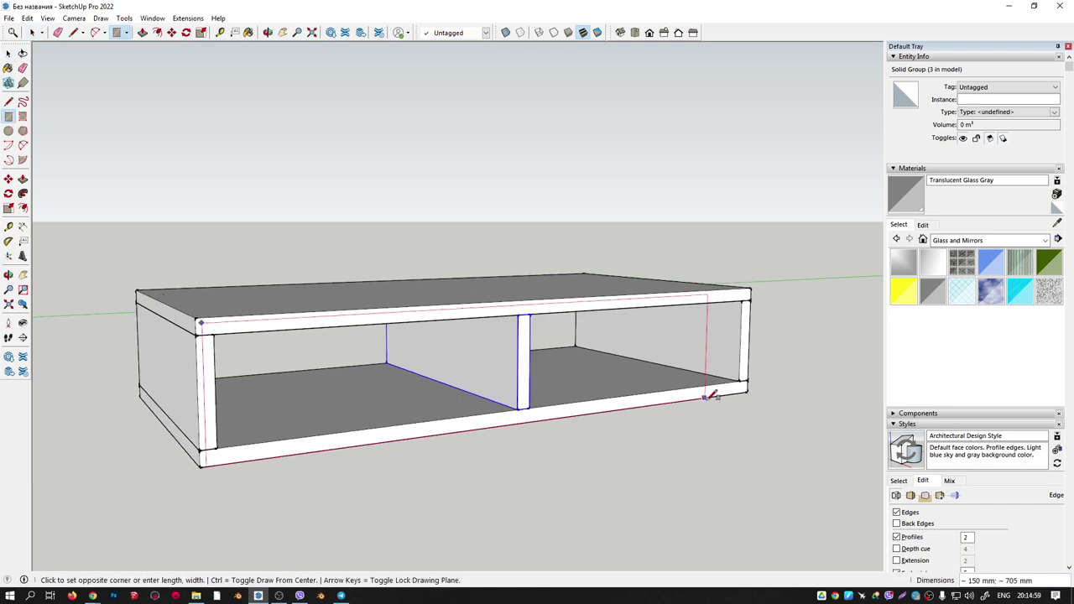
click(746, 385)
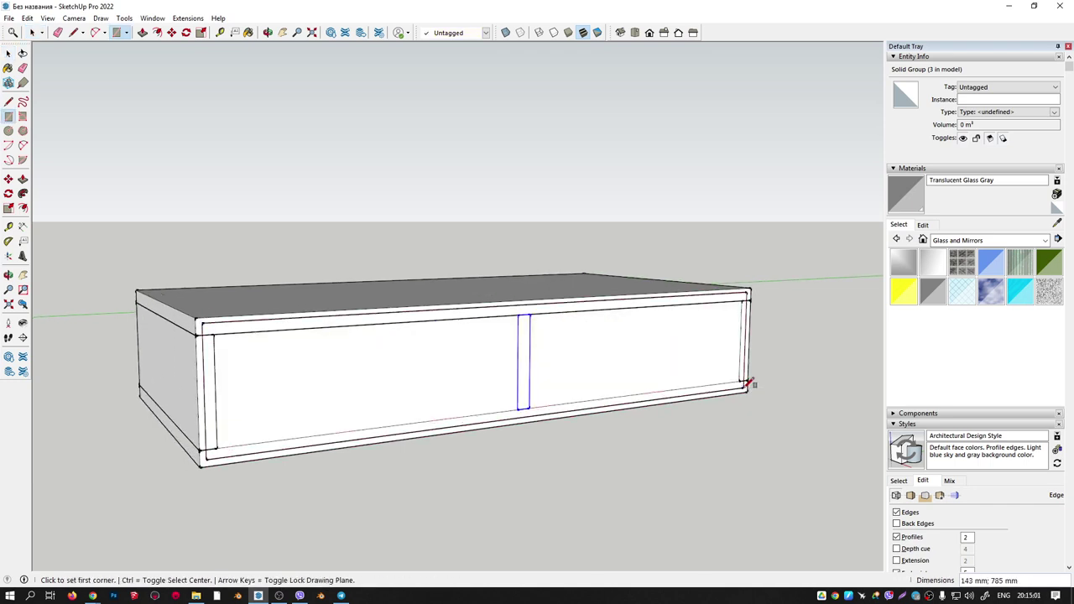
Pull the rectangle out about 5 mm into a thin panel and select it.
middle_drag(750, 383, 699, 350)
key(p)
click(656, 331)
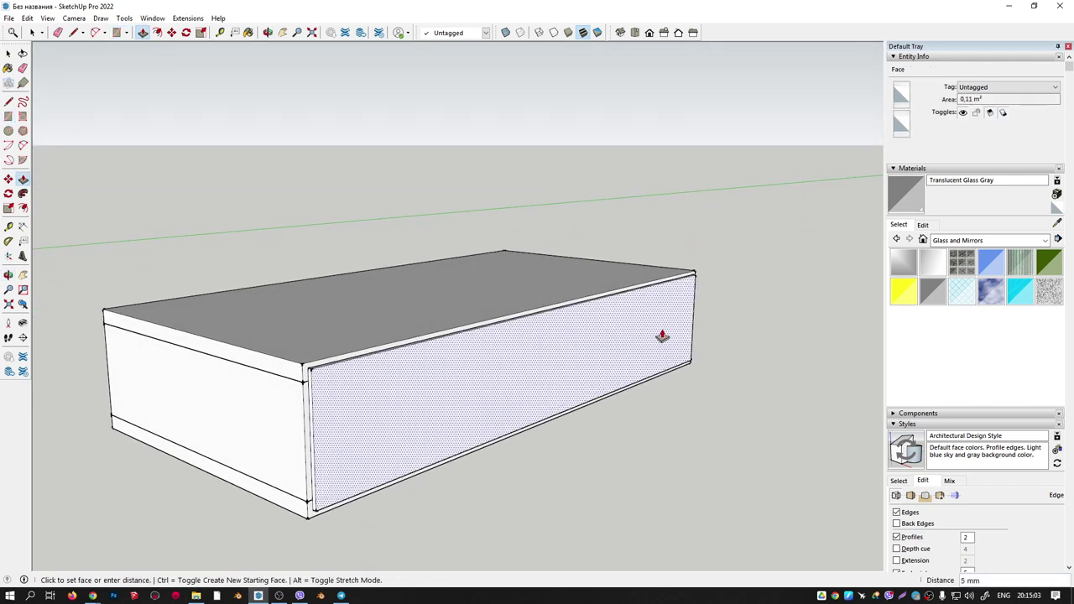
middle_drag(523, 370, 438, 335)
key(space)
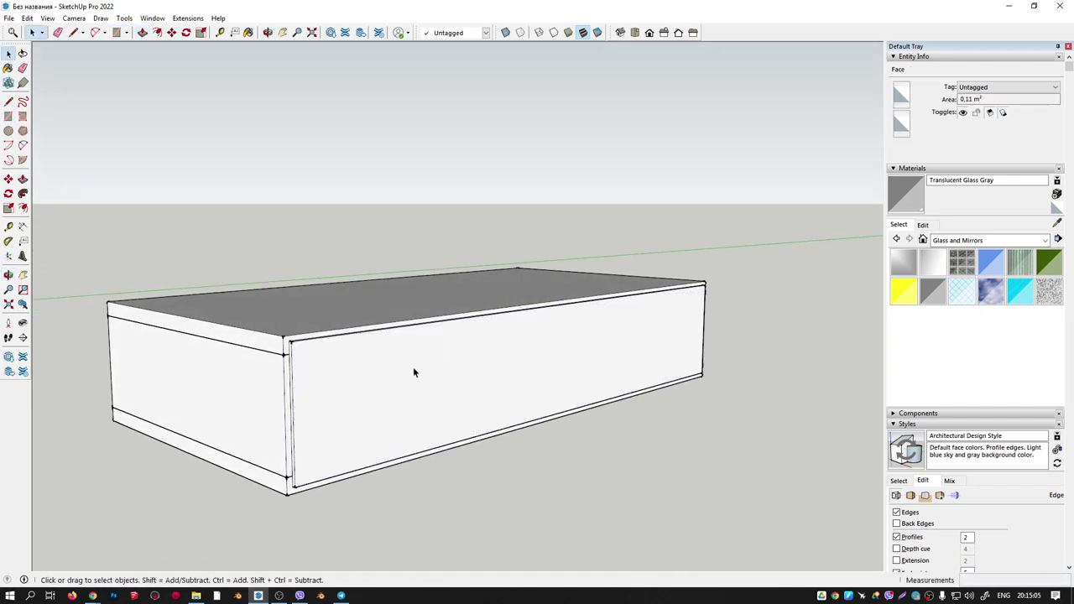
click(335, 375)
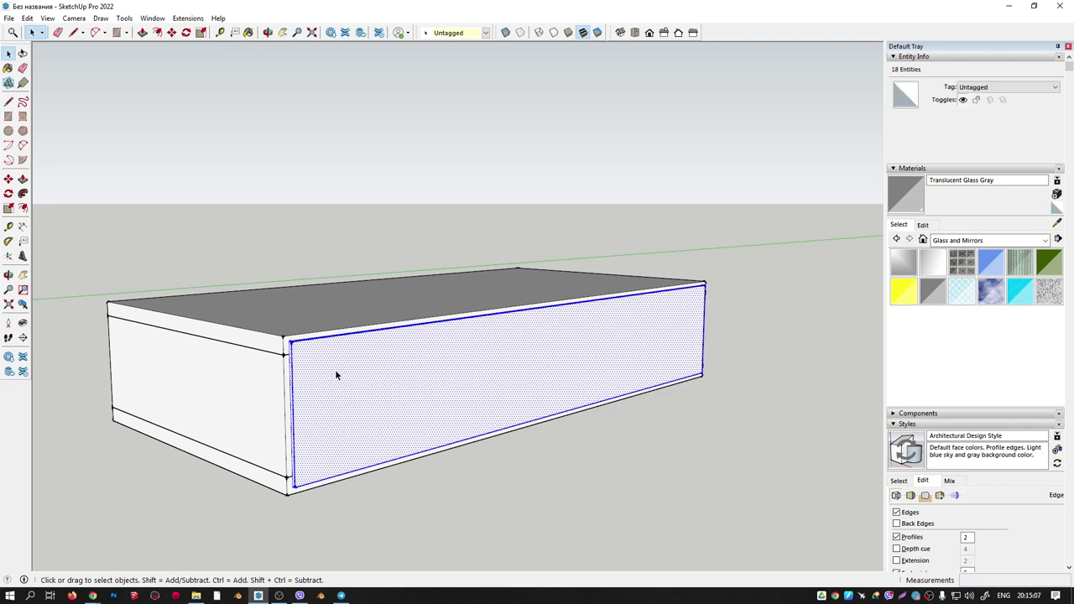
mouse_move(335, 375)
middle_down()
mouse_move(428, 361)
mouse_move(748, 378)
middle_up()
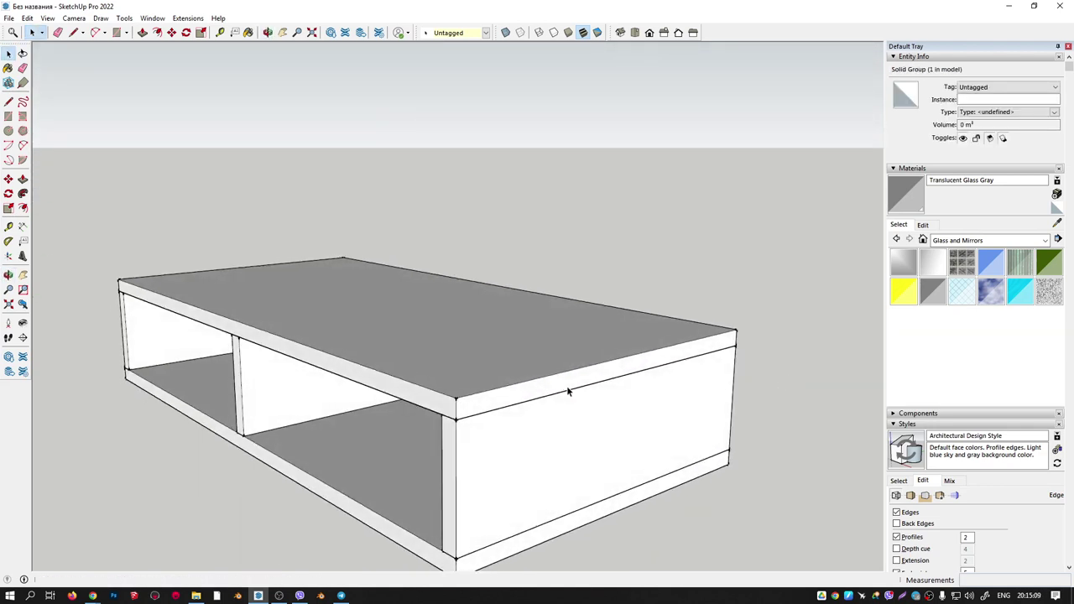
Move the top panel back into place and reposition a side panel inside the box.
right_click(459, 394)
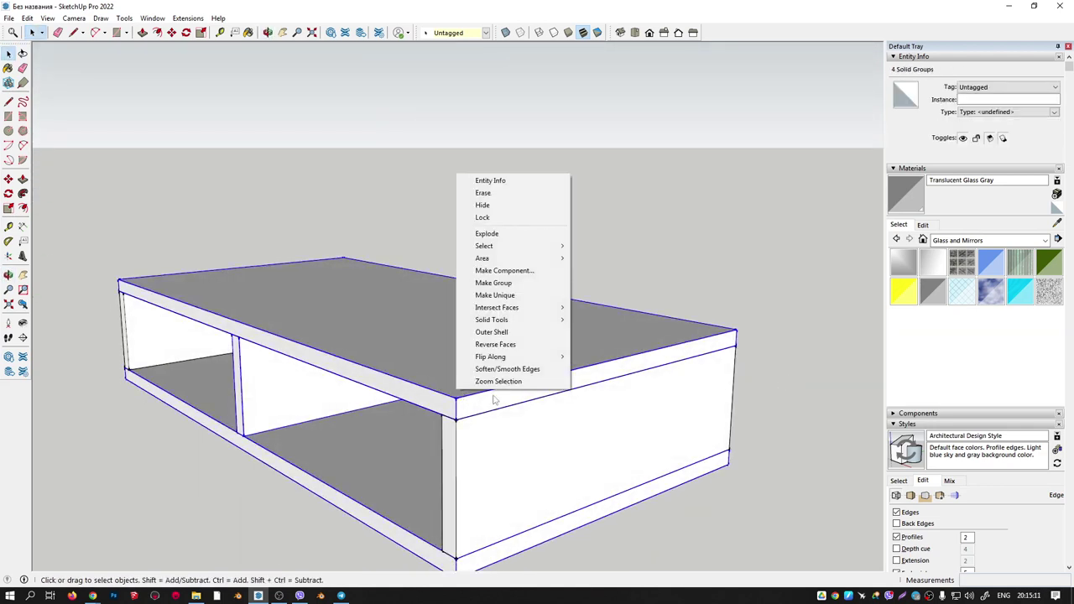
click(736, 281)
key(m)
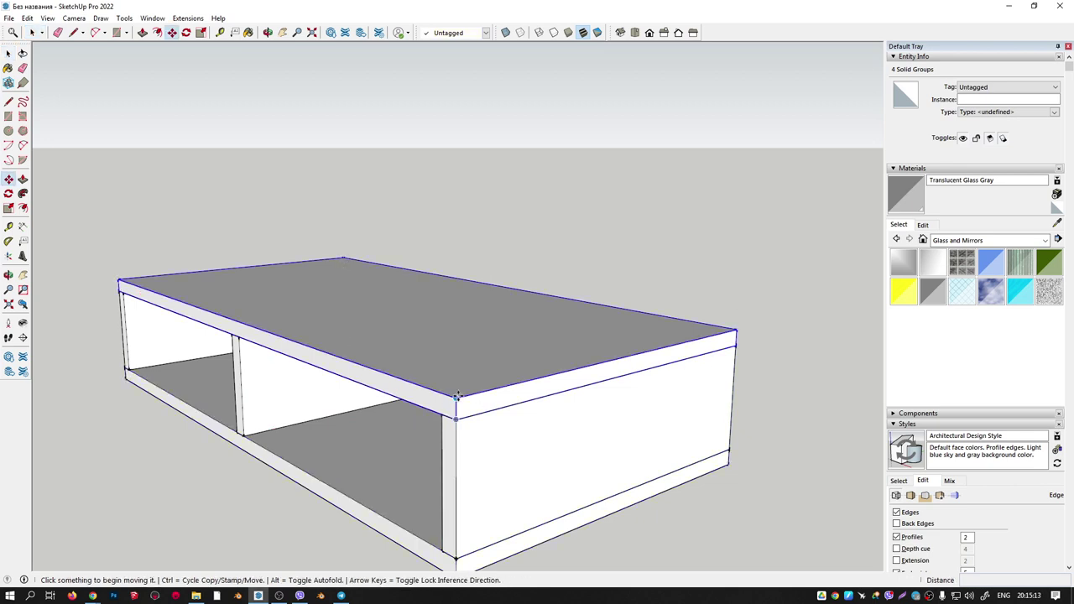
click(457, 400)
click(486, 343)
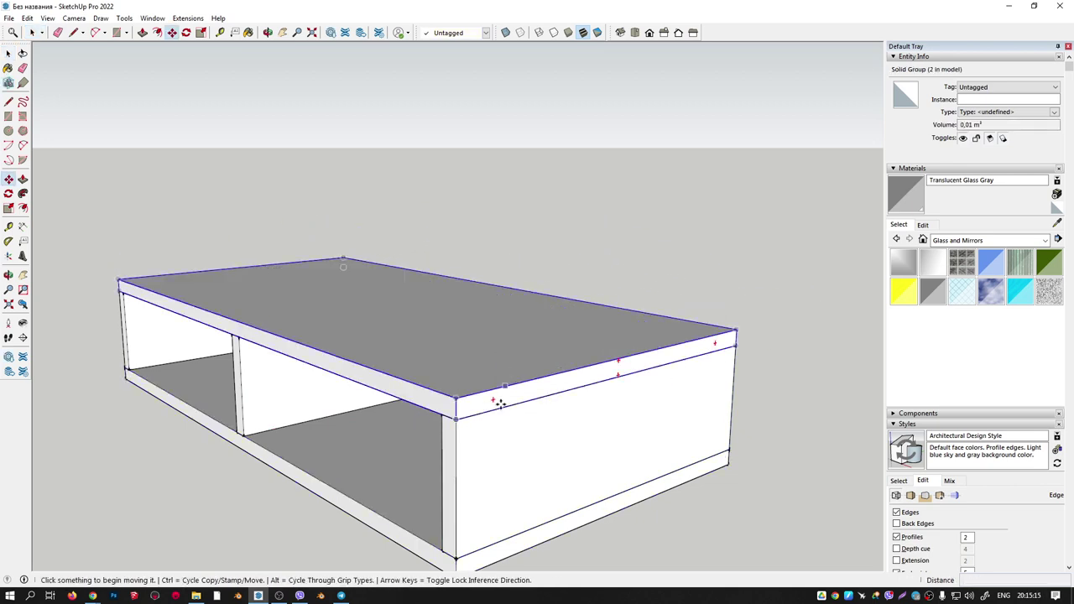
click(412, 447)
click(361, 443)
Orbit the view to look into the cabinet's left compartment.
middle_drag(361, 443, 698, 396)
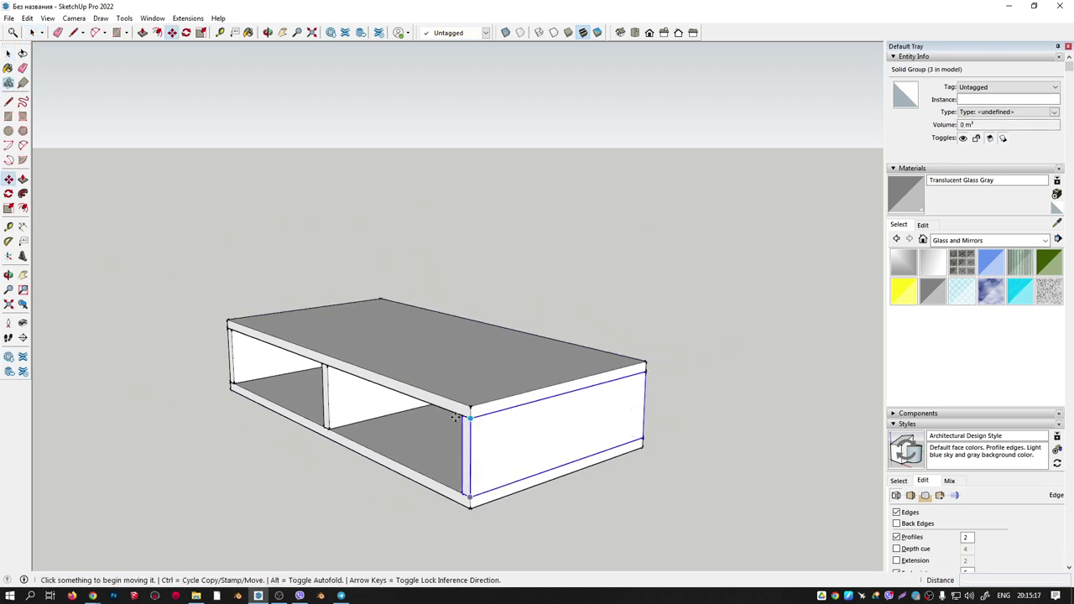
scroll(698, 396, up, 2)
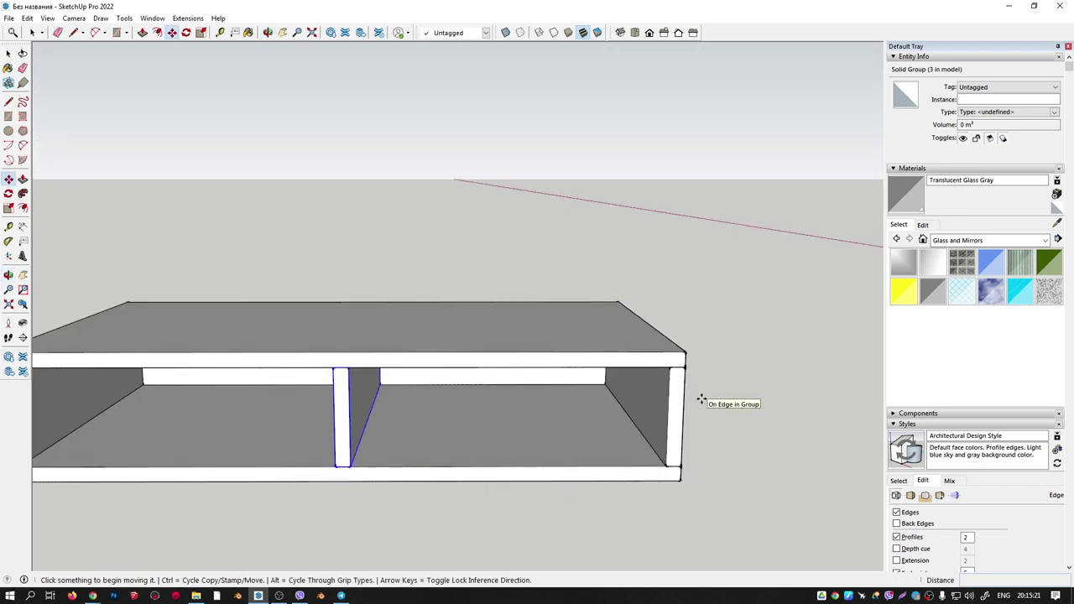
middle_drag(701, 399, 412, 367)
scroll(352, 426, down, 2)
middle_drag(353, 426, 366, 343)
scroll(258, 349, up, 3)
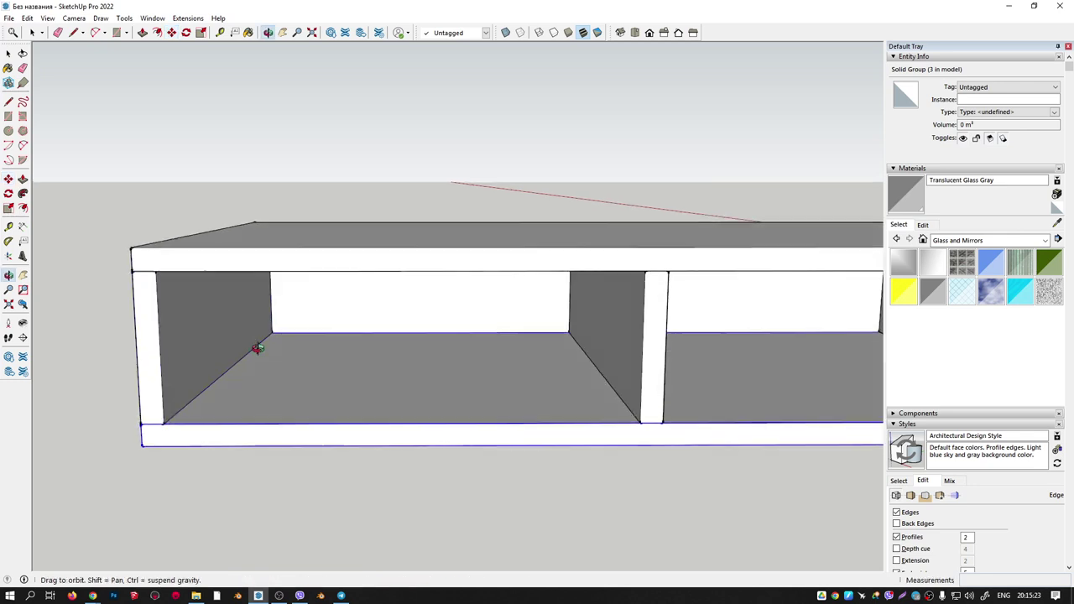
middle_drag(257, 349, 186, 317)
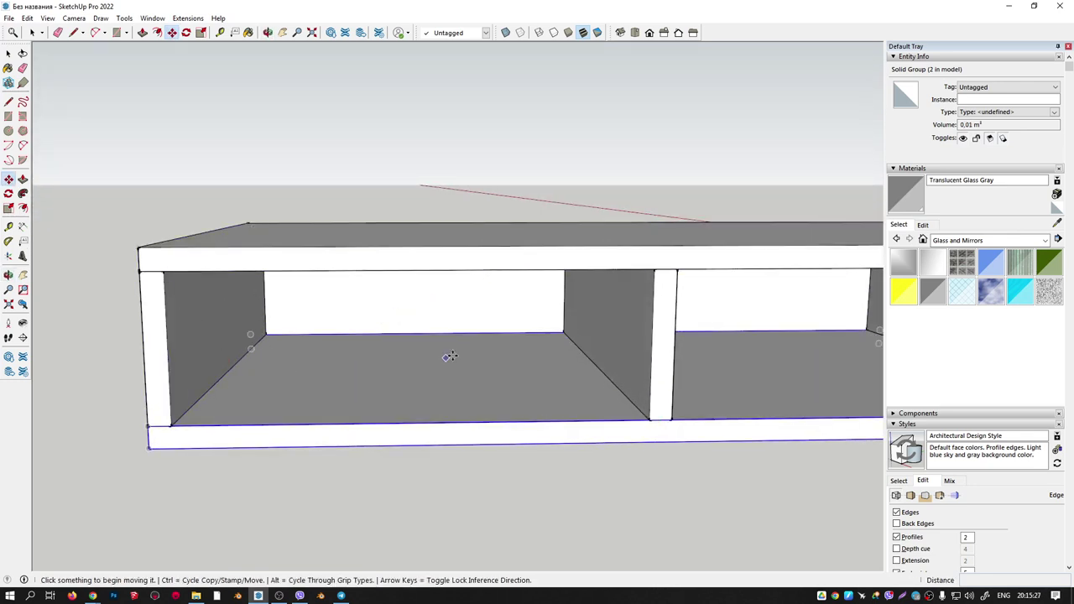
mouse_move(450, 356)
middle_down()
mouse_move(395, 350)
mouse_move(378, 362)
middle_up()
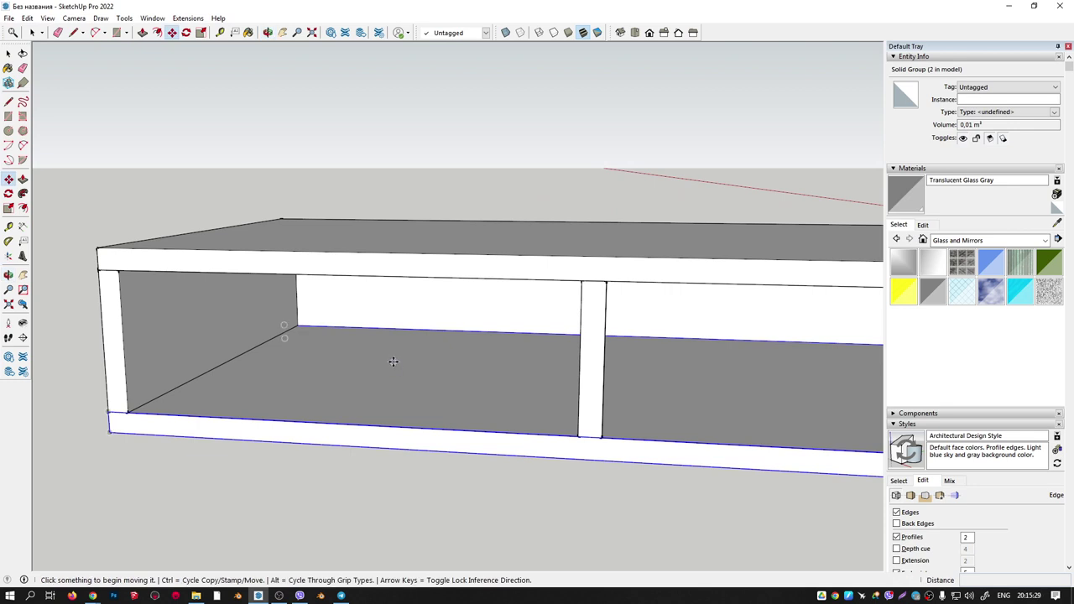
Draw a 0.04 m² rectangular face across the left compartment's front and select it.
key(r)
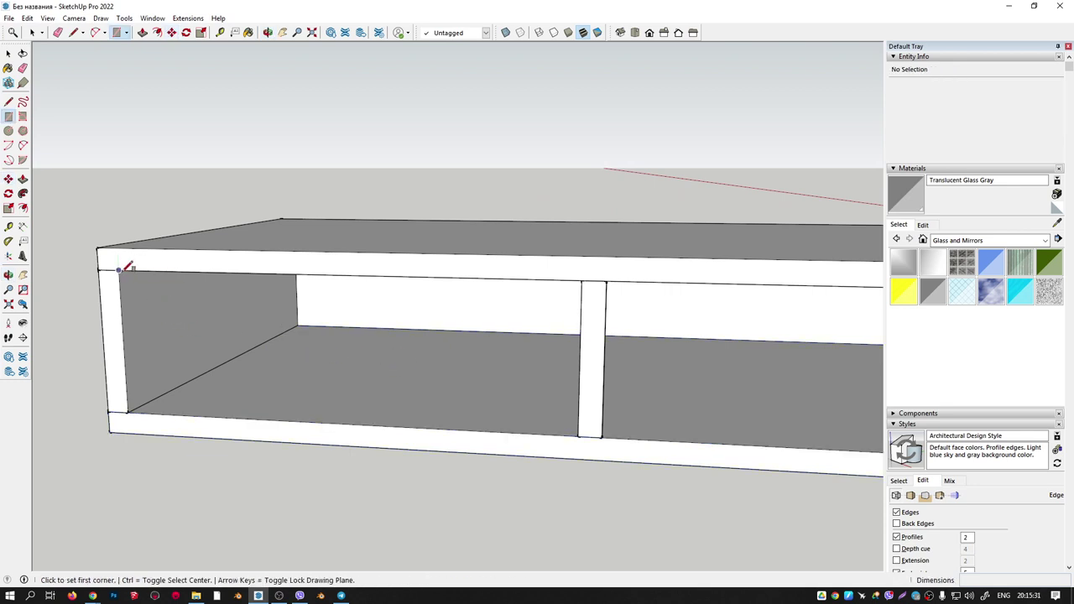
click(118, 269)
click(578, 436)
mouse_move(611, 412)
middle_down()
mouse_move(484, 408)
mouse_move(612, 412)
mouse_move(598, 400)
middle_up()
key(space)
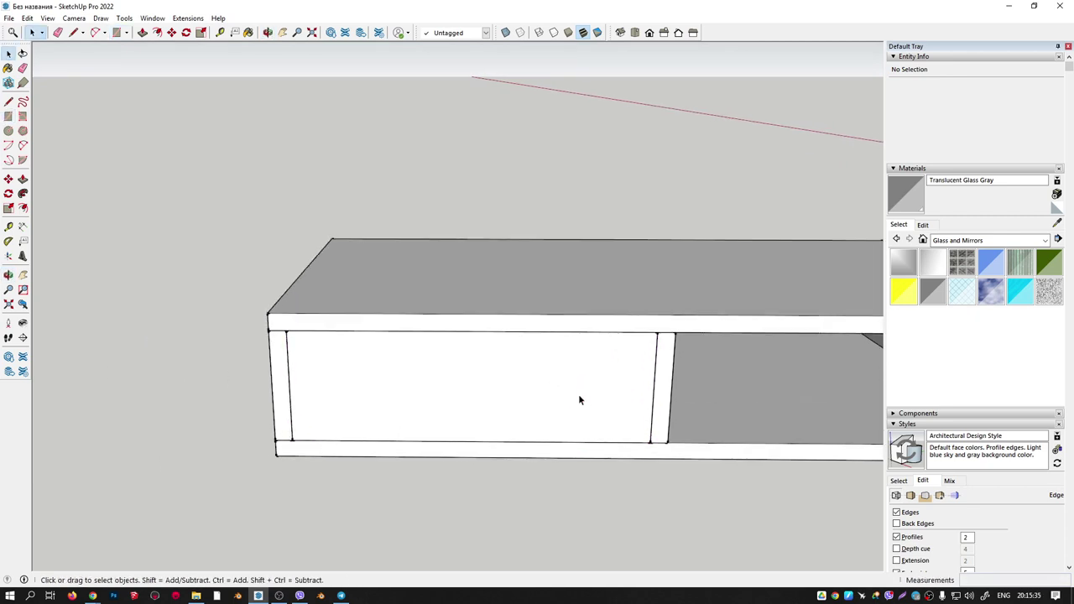
click(434, 377)
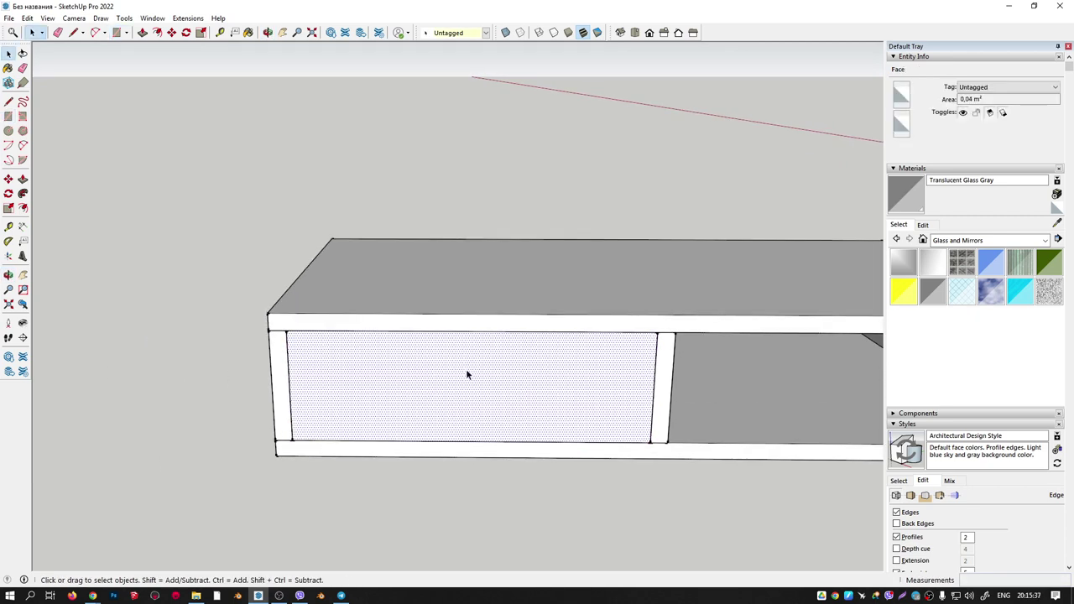
click(436, 329)
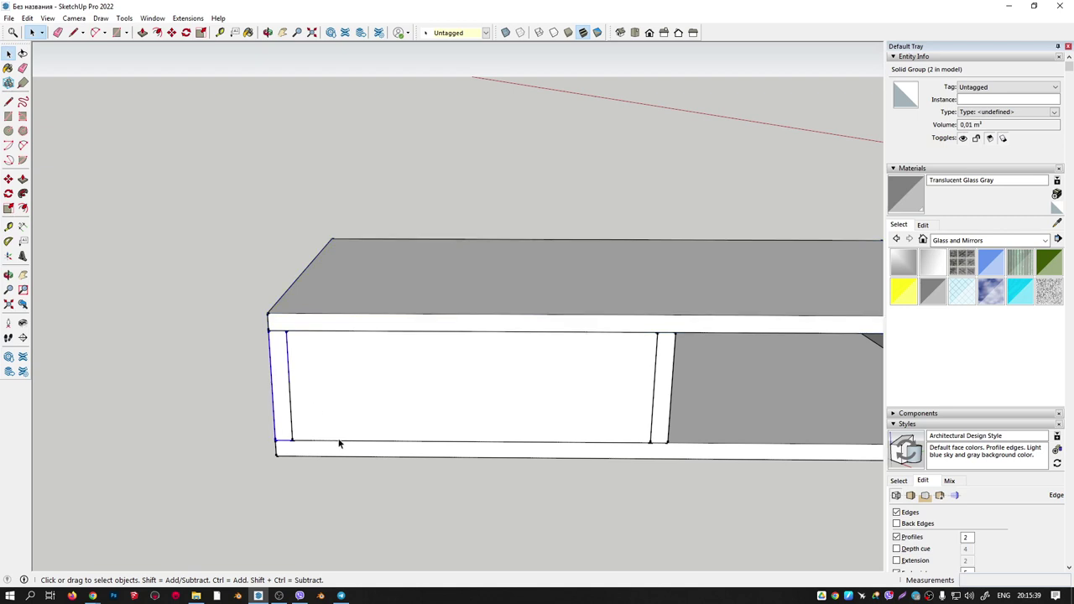
click(373, 425)
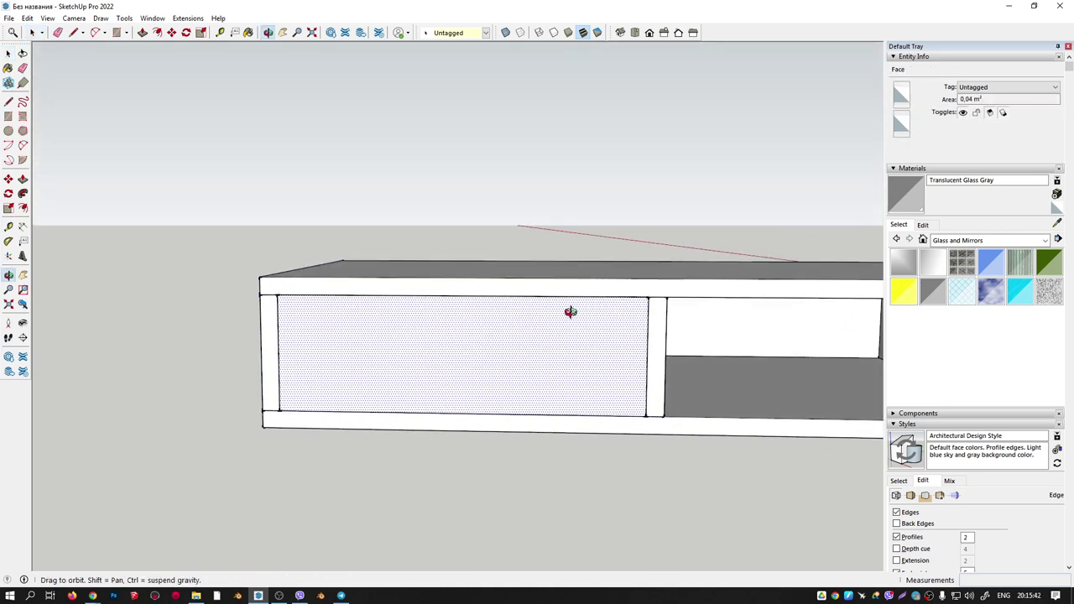
middle_drag(612, 380, 612, 311)
scroll(612, 311, up, 3)
middle_drag(599, 347, 467, 352)
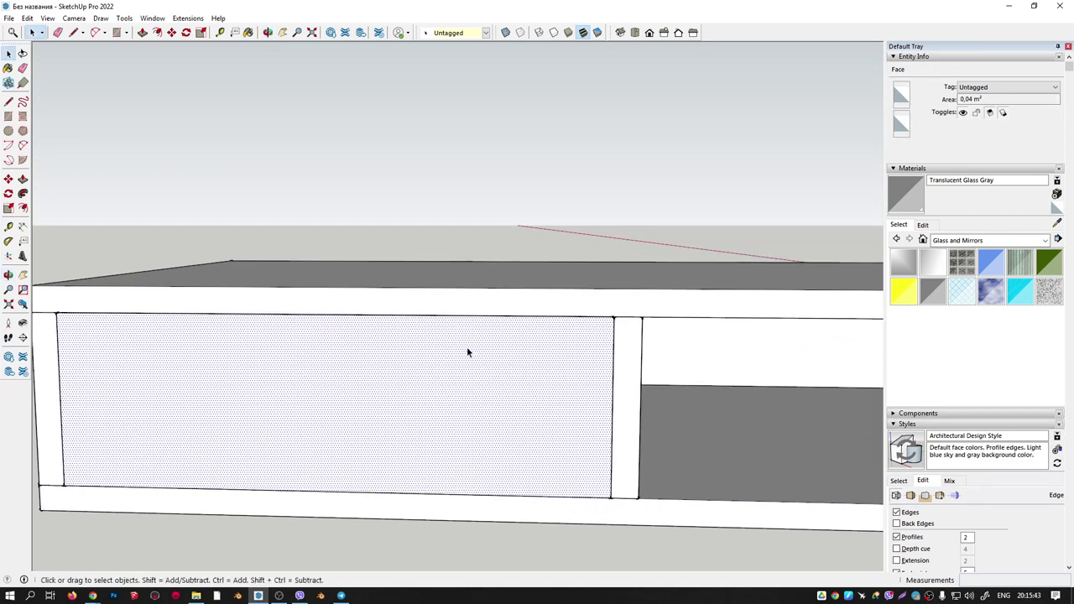
scroll(467, 352, up, 1)
Draw notch cut lines: 100 mm in from the right edge, then diagonally to the top edge.
key(l)
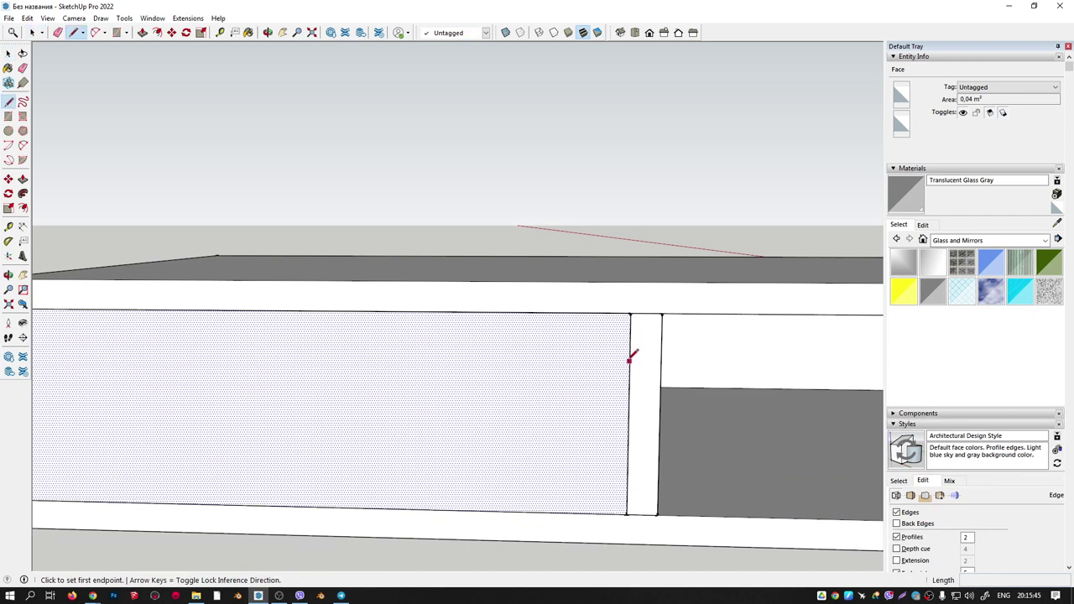
click(630, 313)
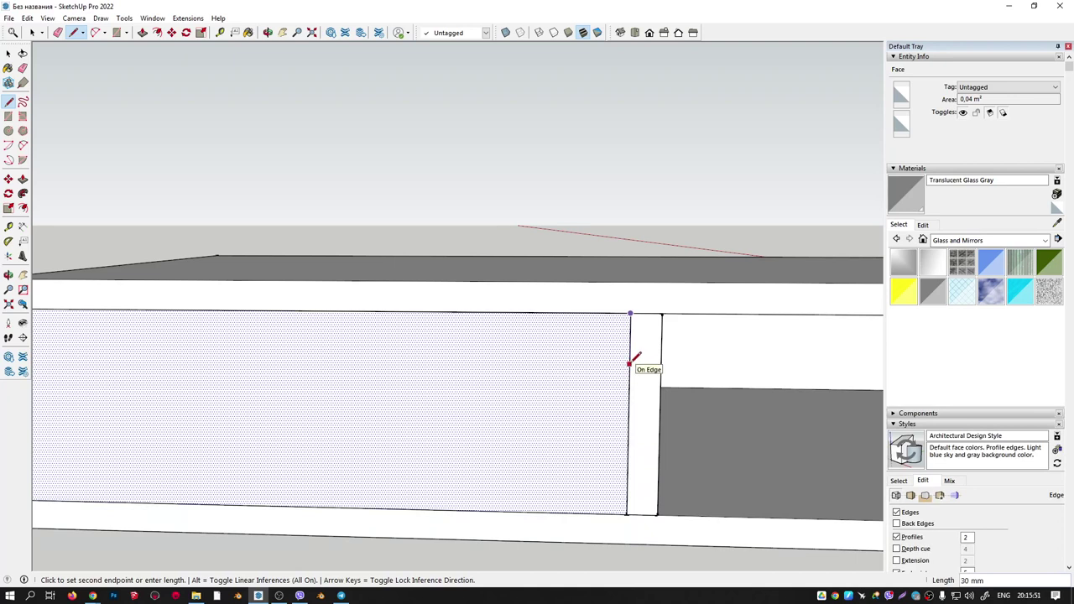
click(630, 363)
click(629, 363)
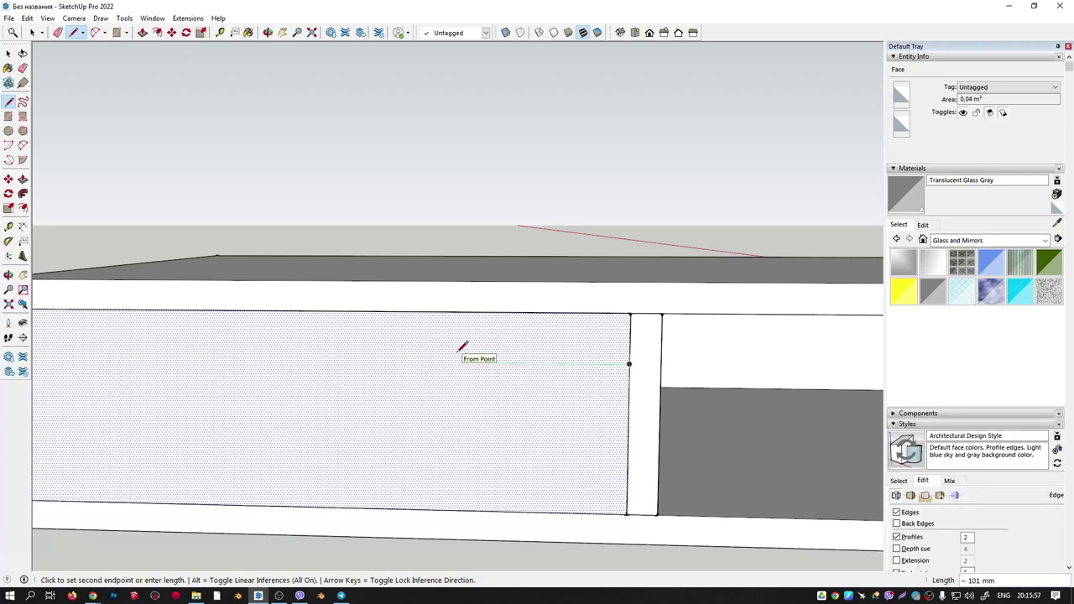
key(Return)
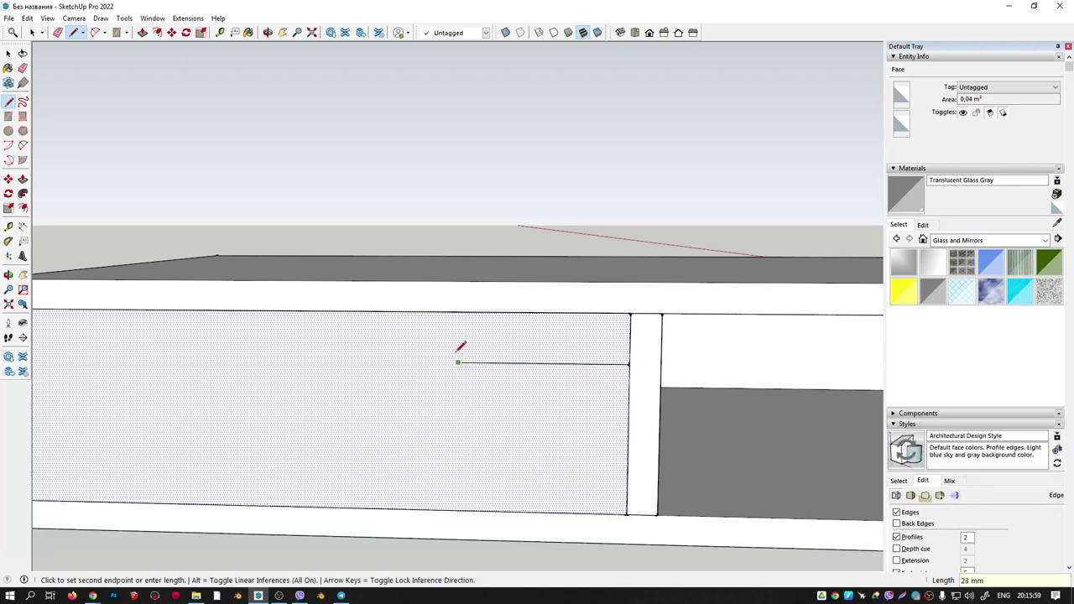
click(426, 313)
middle_drag(479, 336, 492, 333)
scroll(498, 307, up, 3)
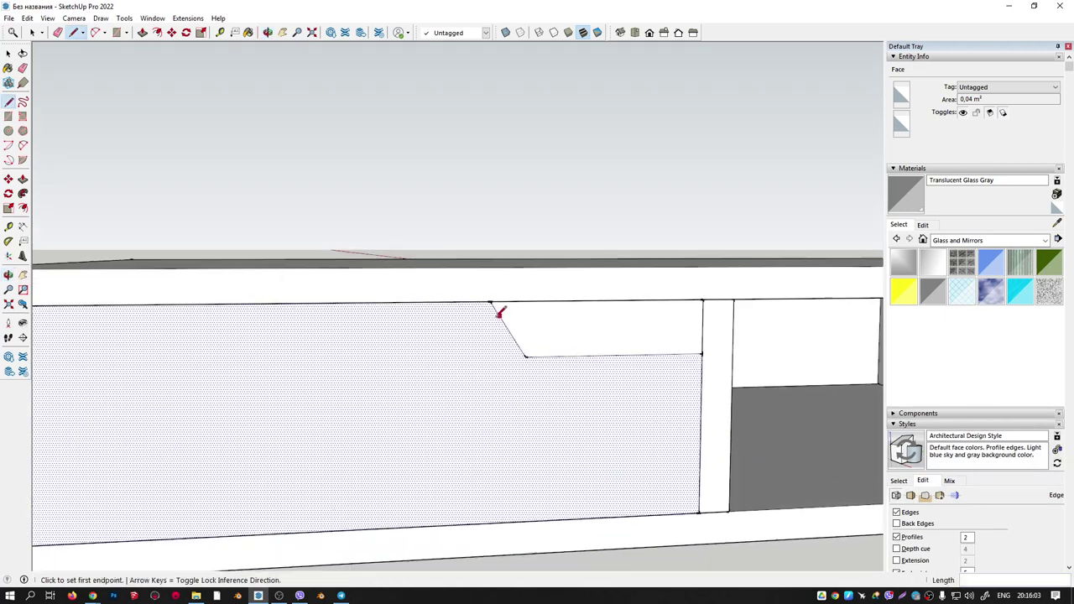
Round both notch corners with two-point arc fillets and erase the sharp corner edges.
key(a)
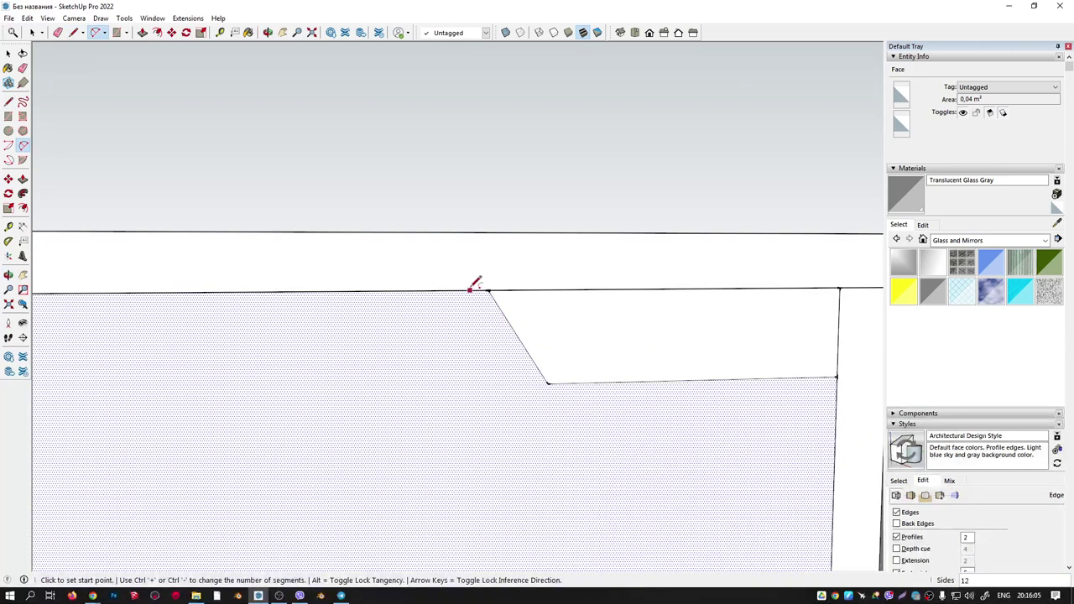
click(466, 289)
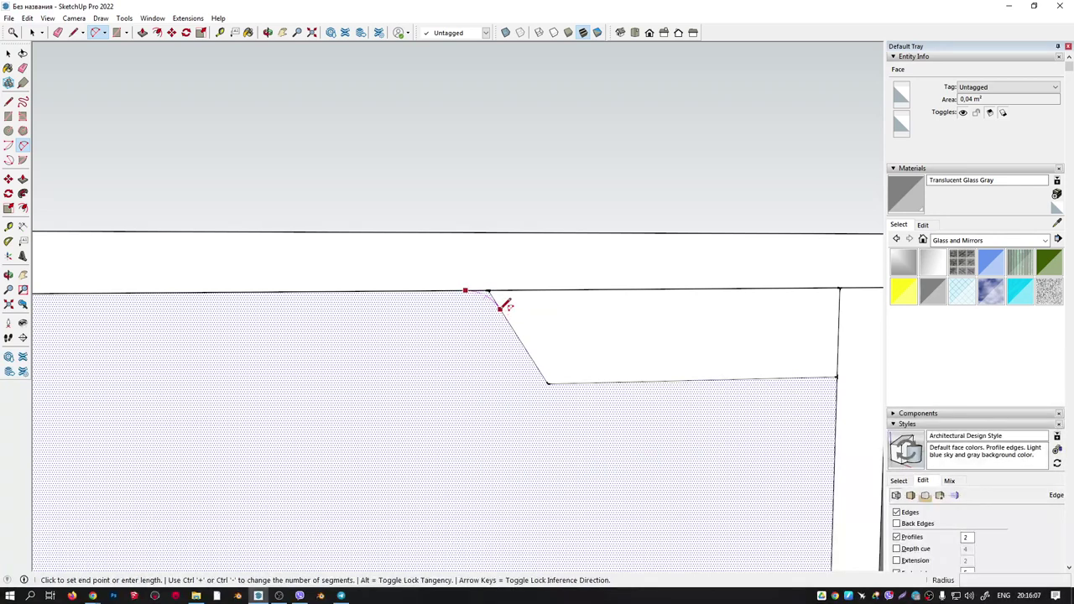
middle_drag(506, 304, 551, 381)
click(545, 375)
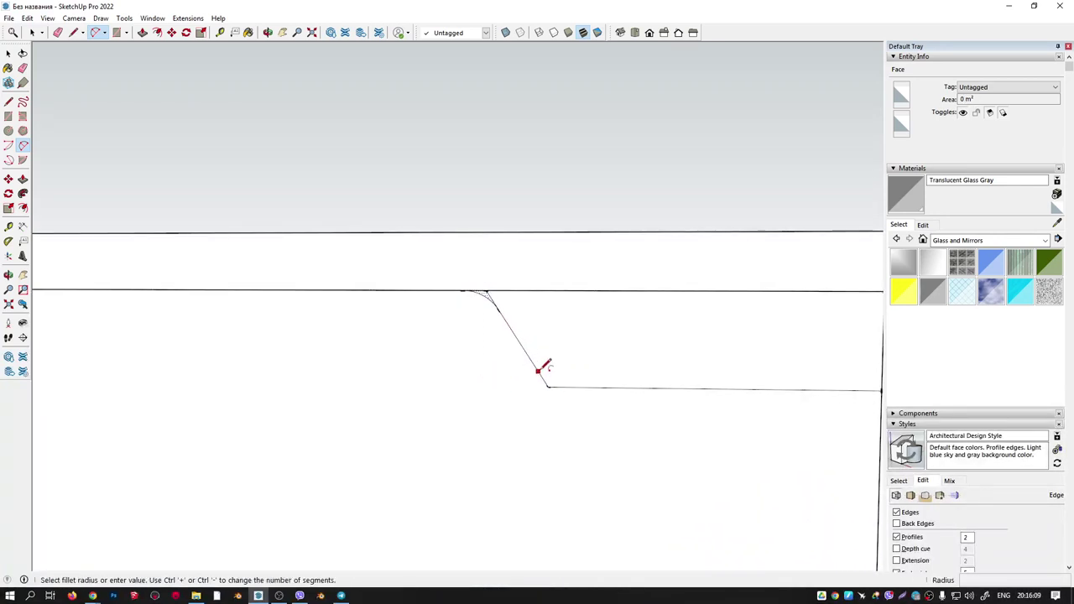
click(536, 369)
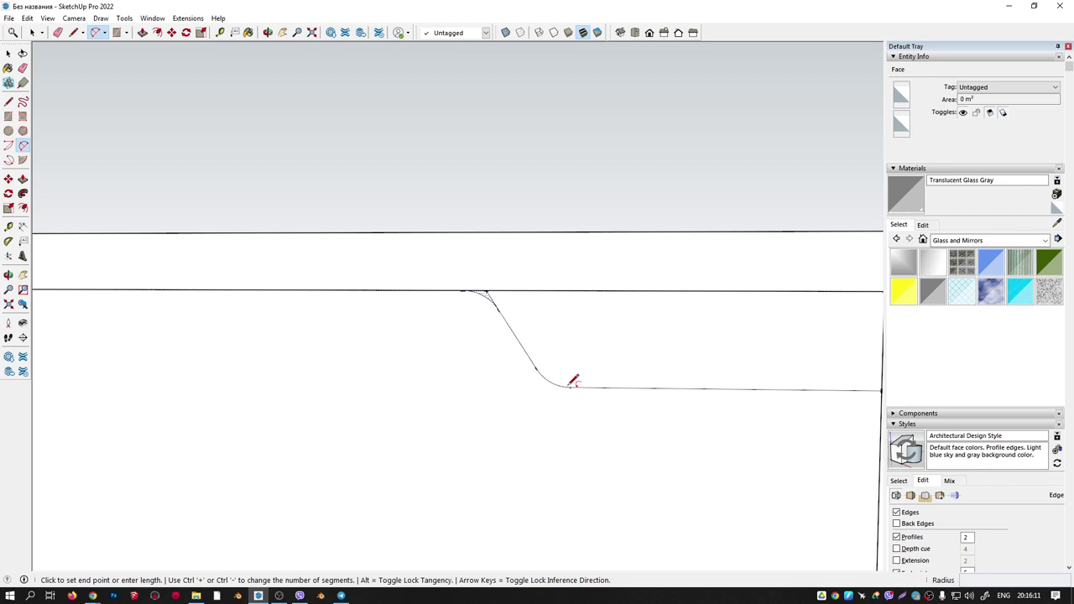
click(573, 382)
middle_drag(573, 381, 525, 314)
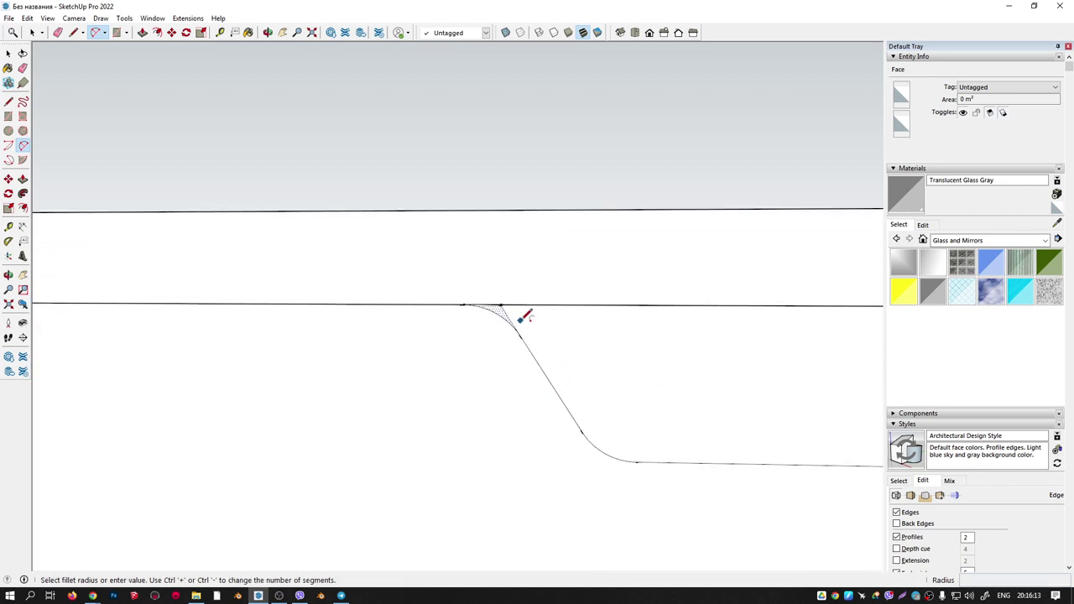
key(e)
drag(510, 311, 487, 301)
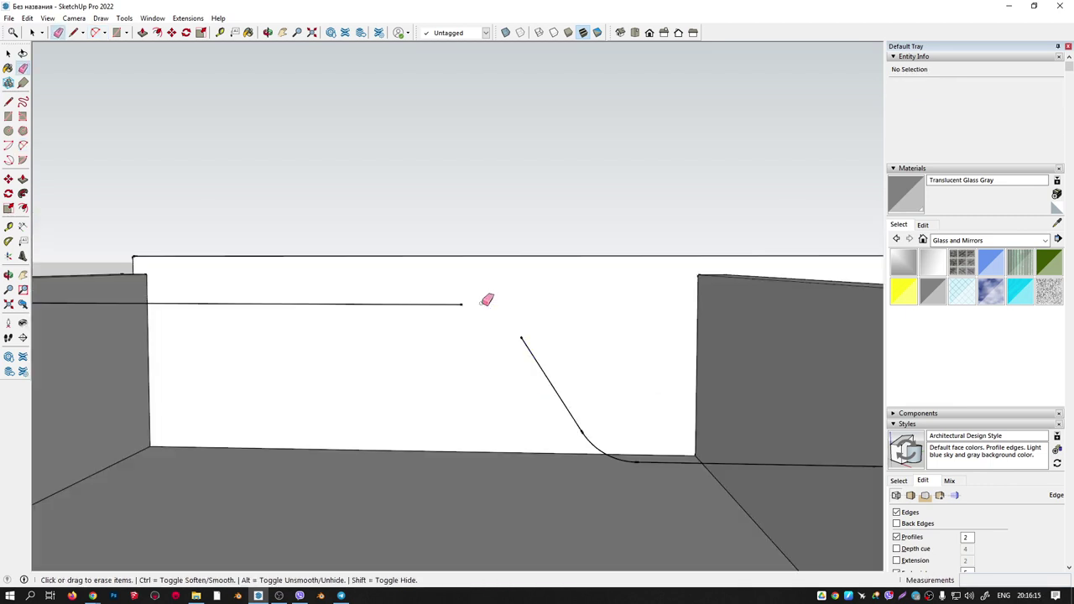
middle_drag(527, 343, 596, 380)
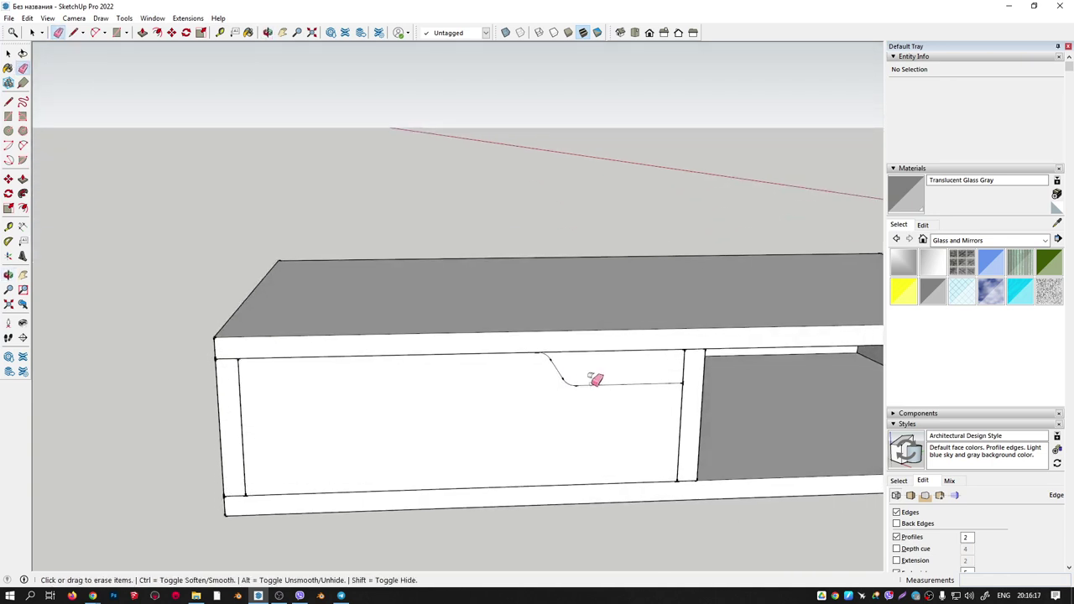
Group the front panel face and erase the notch piece inside the group.
key(space)
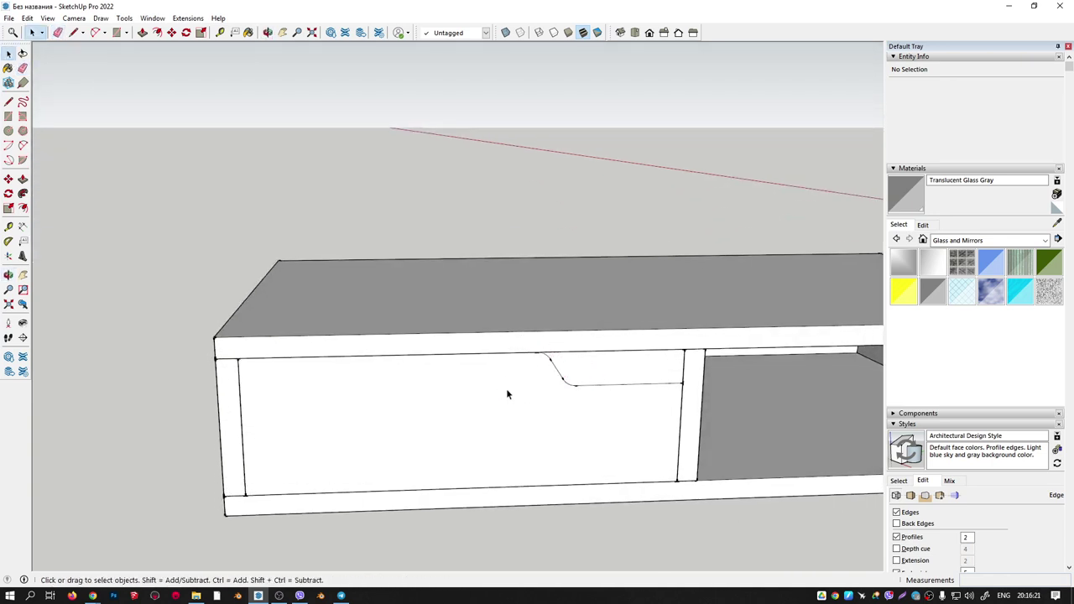
double_click(492, 376)
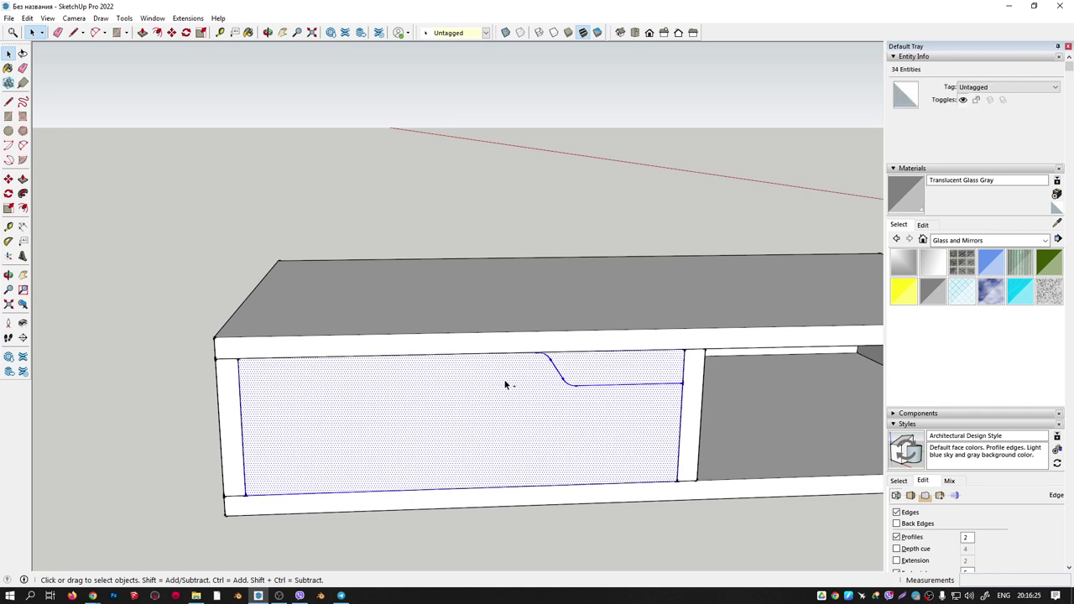
key(ctrl+g)
double_click(499, 383)
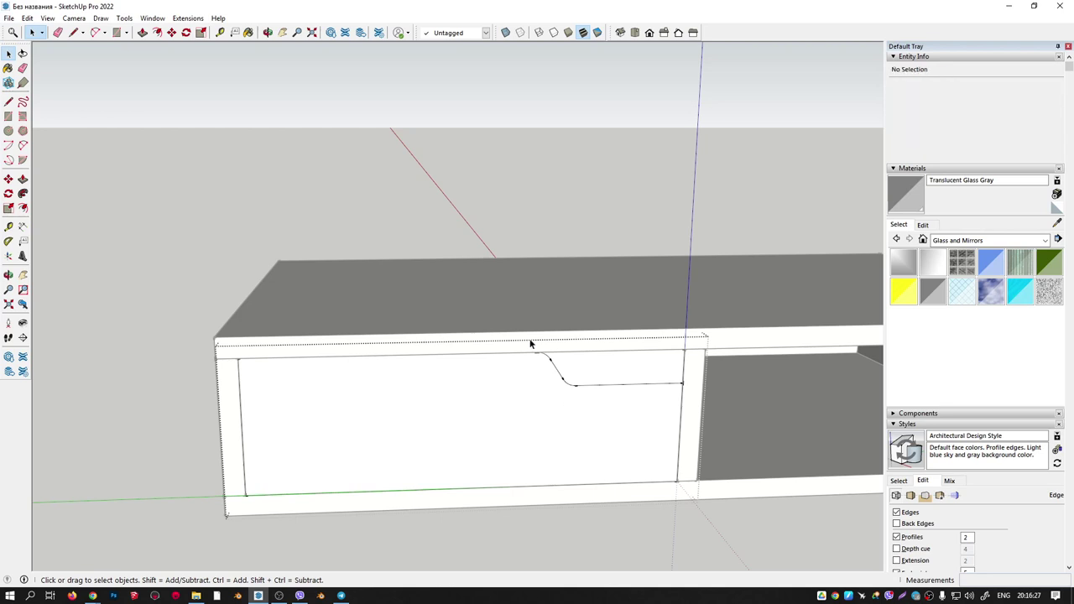
scroll(531, 344, up, 3)
scroll(520, 353, up, 2)
key(e)
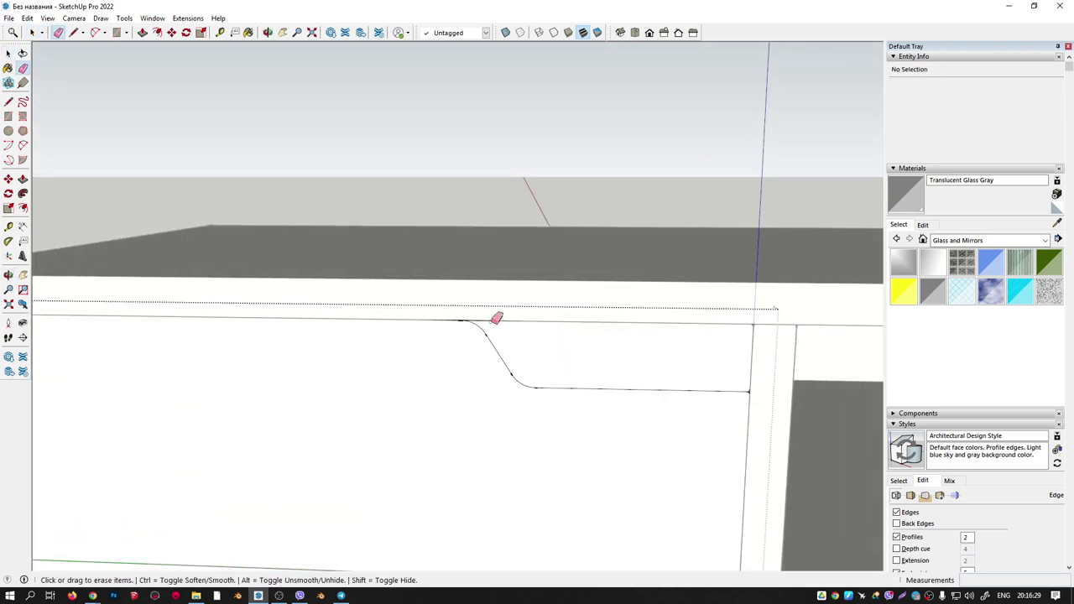
click(484, 312)
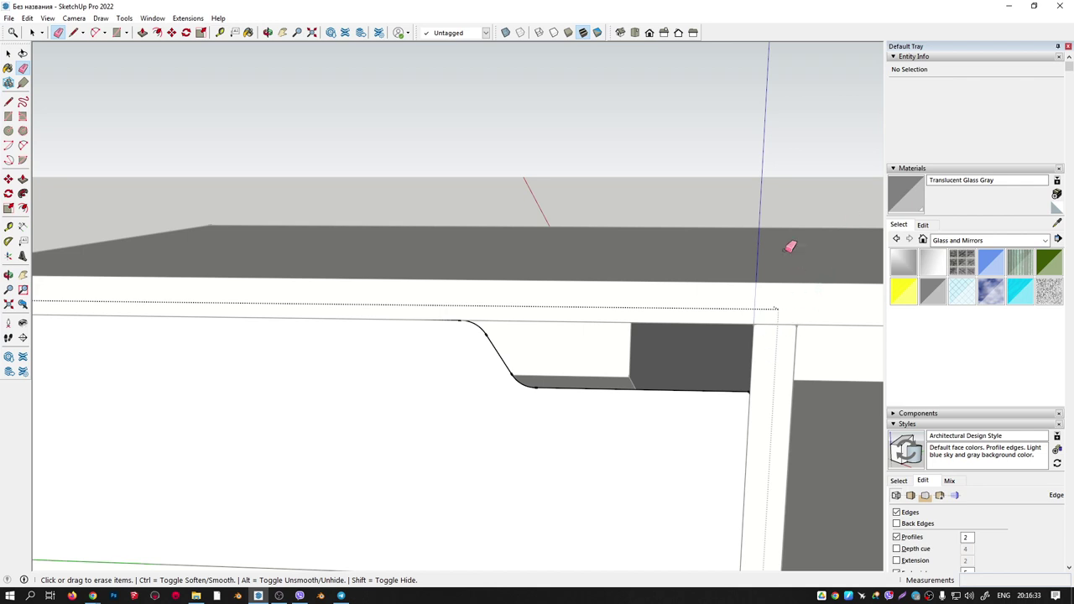
scroll(494, 306, down, 3)
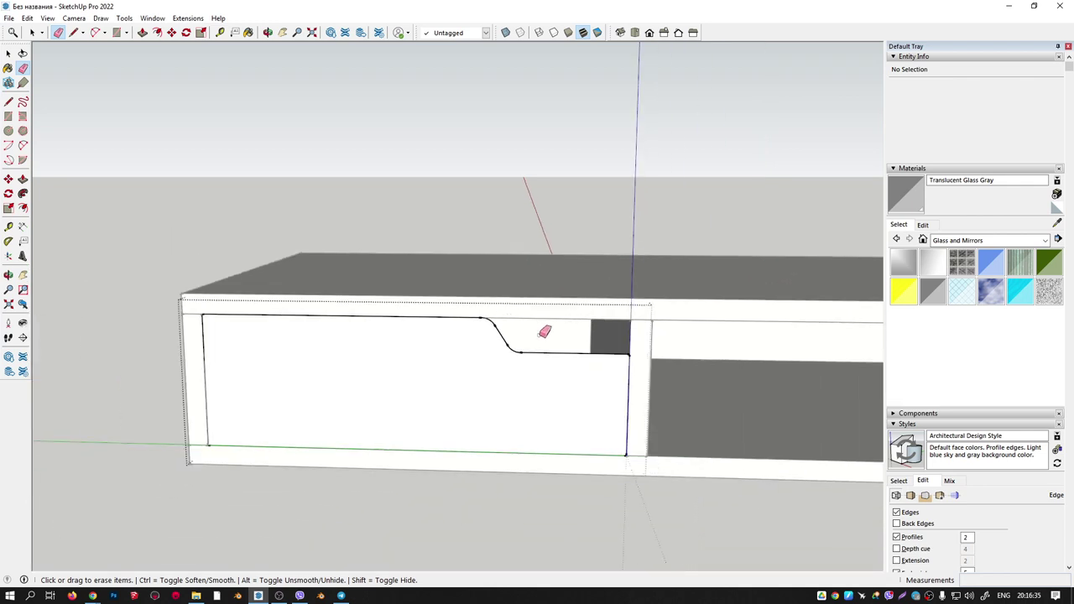
middle_drag(546, 328, 372, 328)
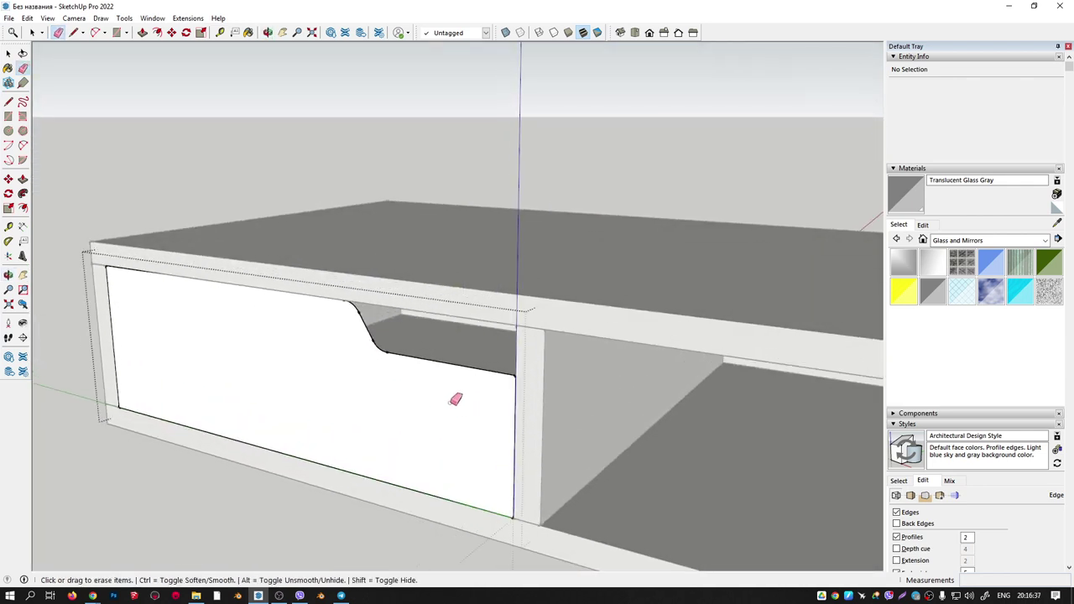
Push/Pull the drawer front out to 18 mm thick.
key(p)
click(411, 403)
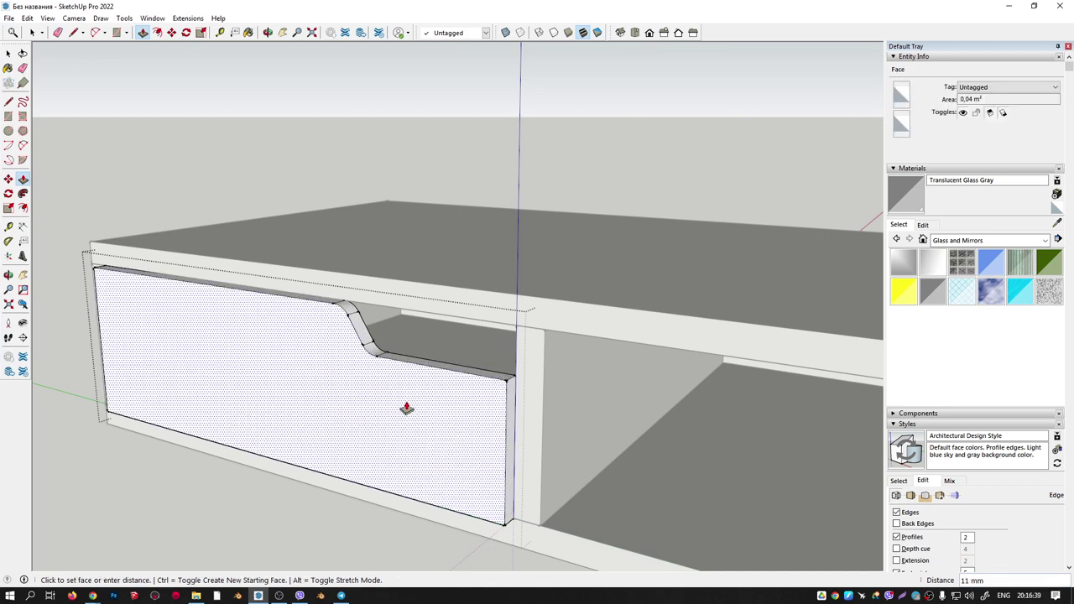
click(406, 408)
scroll(492, 369, down, 3)
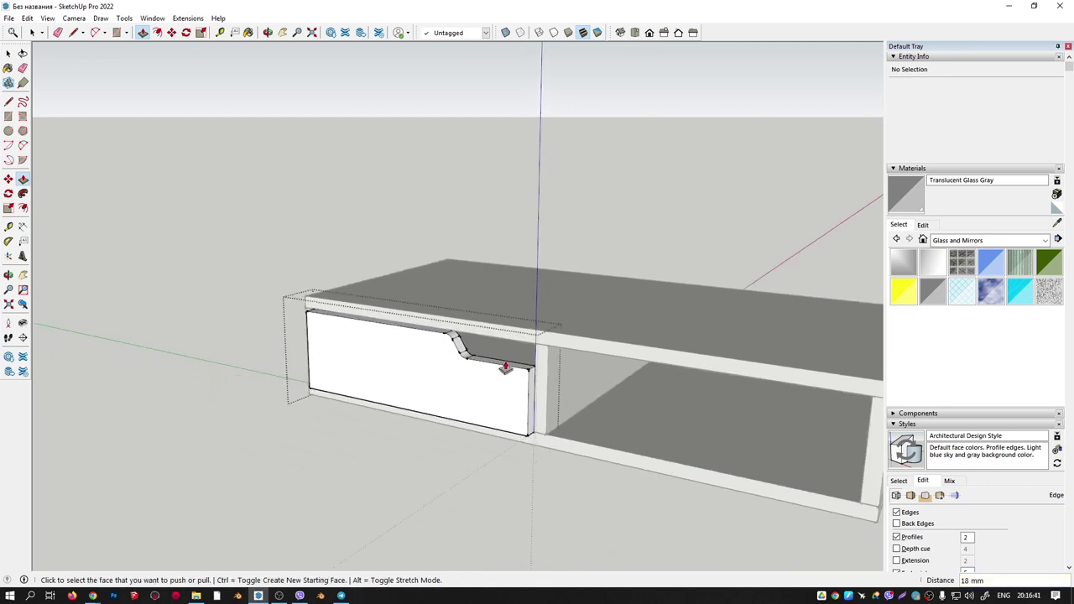
key(space)
mouse_move(519, 370)
middle_down()
mouse_move(543, 359)
mouse_move(496, 393)
mouse_move(521, 431)
mouse_move(666, 437)
middle_up()
click(503, 383)
middle_drag(585, 406, 456, 386)
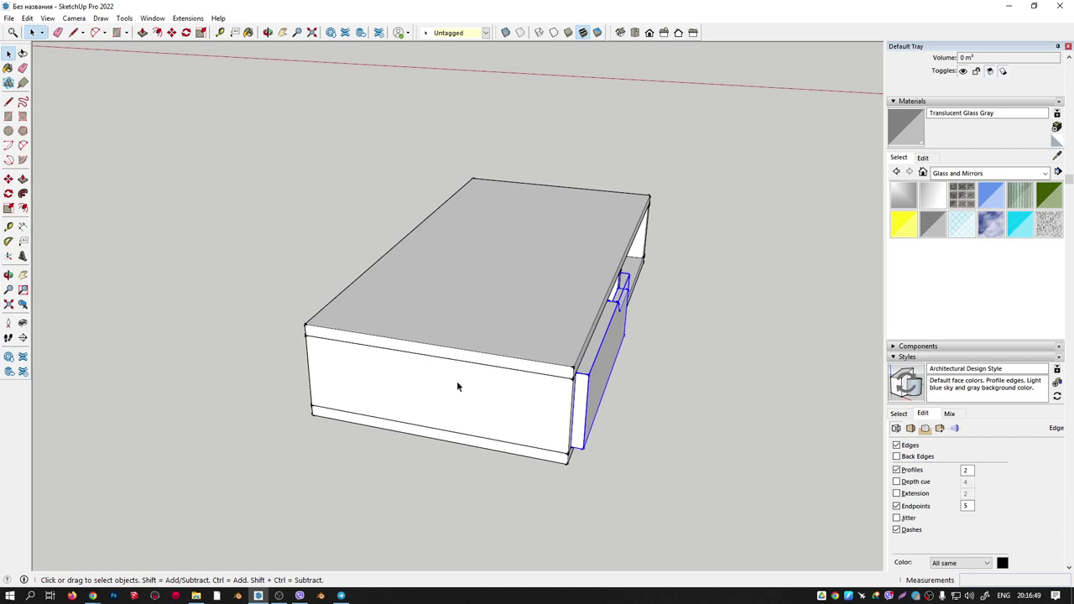
Try X-ray, Back Edges, Wireframe and Shaded with Textures display styles on the cabinet.
click(458, 385)
mouse_move(588, 397)
middle_down()
mouse_move(213, 325)
mouse_move(438, 254)
mouse_move(287, 324)
mouse_move(381, 239)
middle_up()
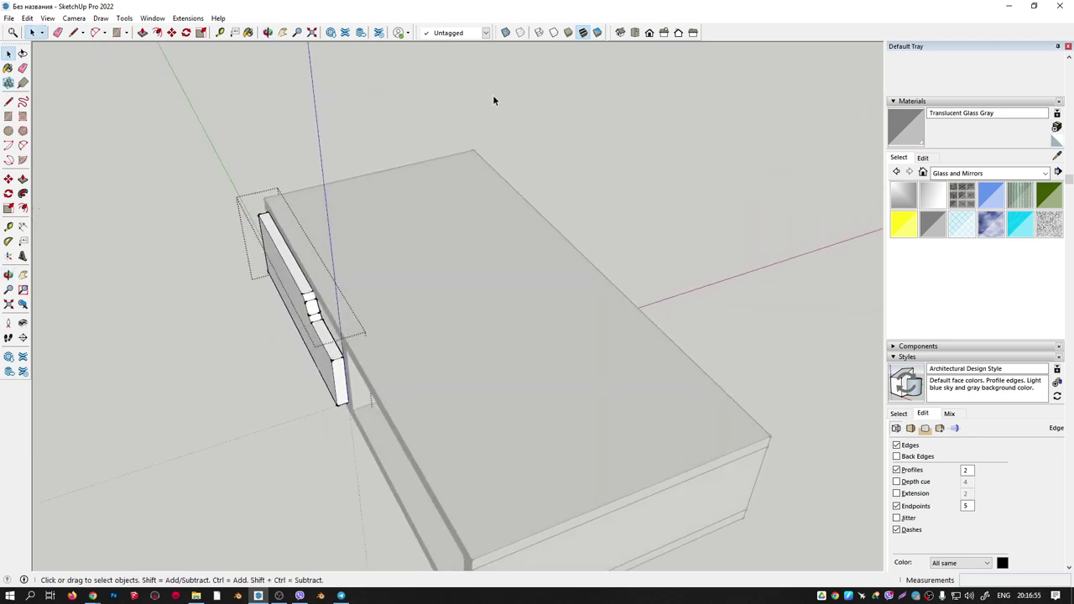
click(506, 34)
click(520, 32)
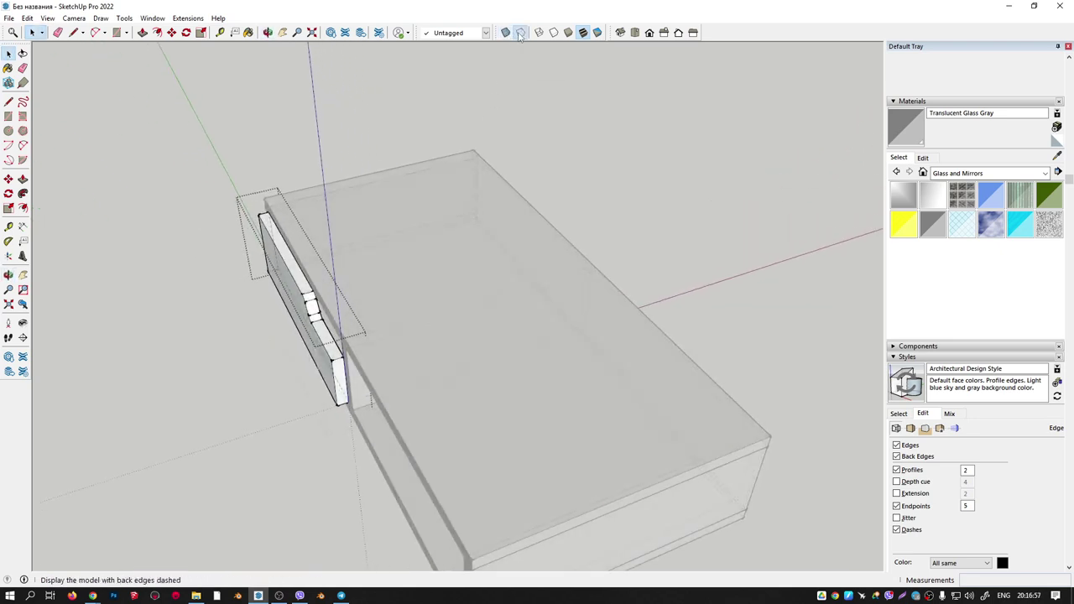
click(540, 33)
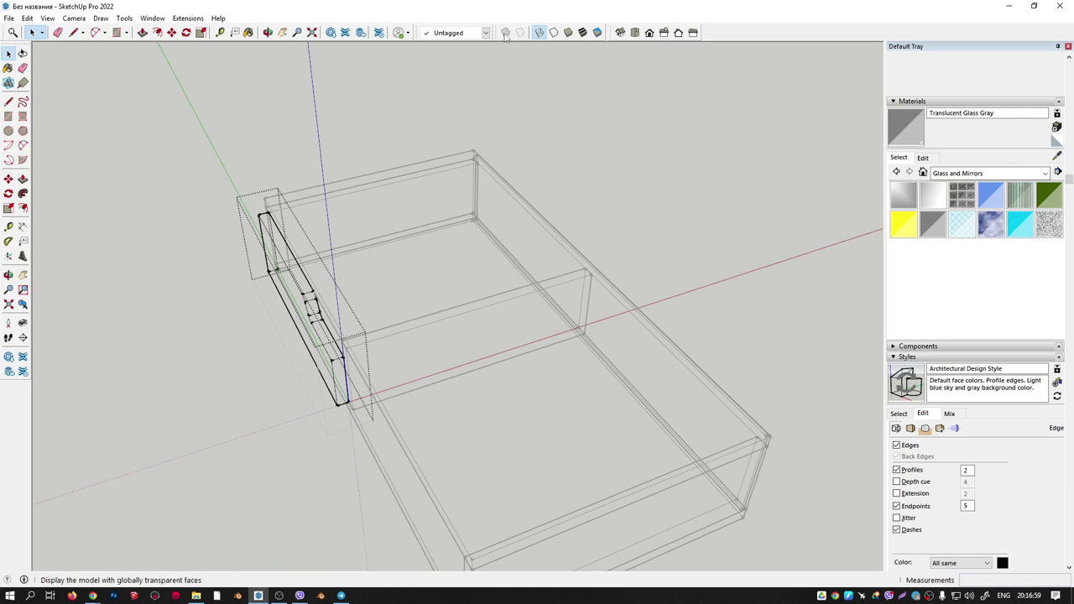
click(584, 34)
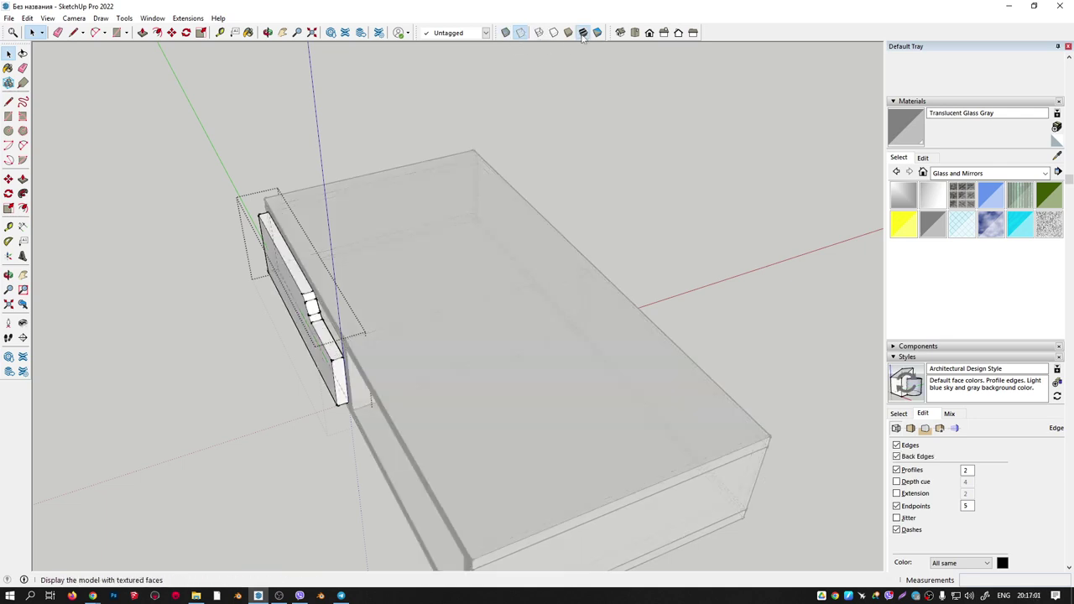
click(506, 33)
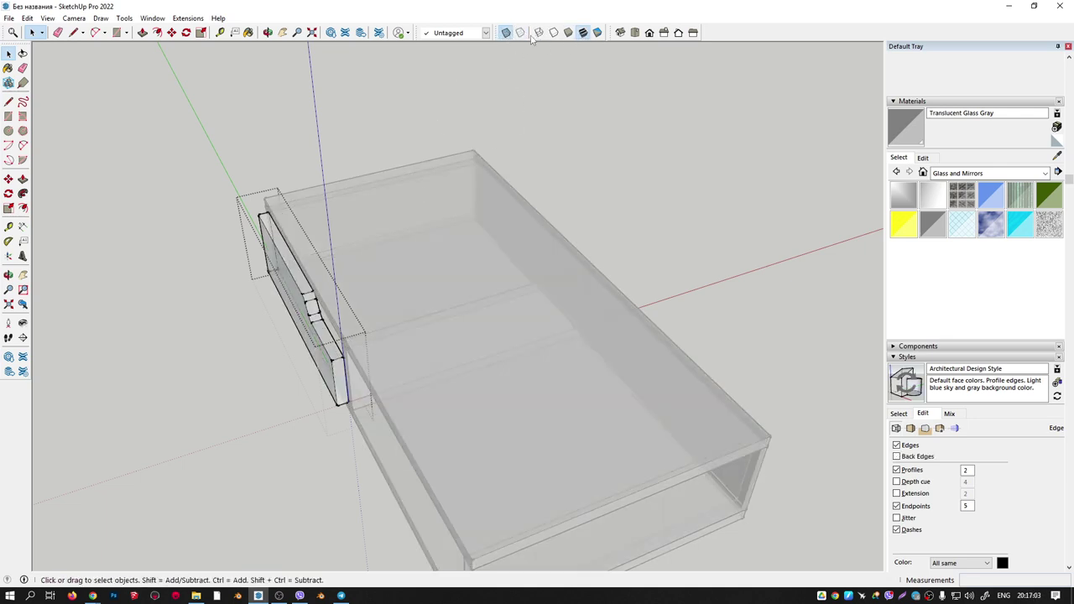
click(520, 33)
click(539, 33)
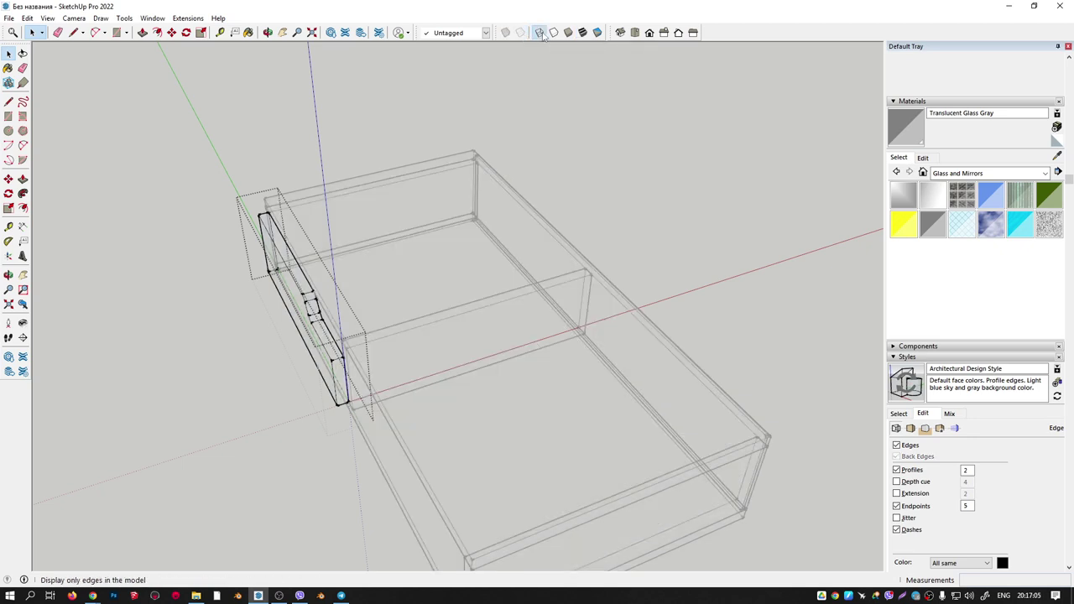
click(583, 33)
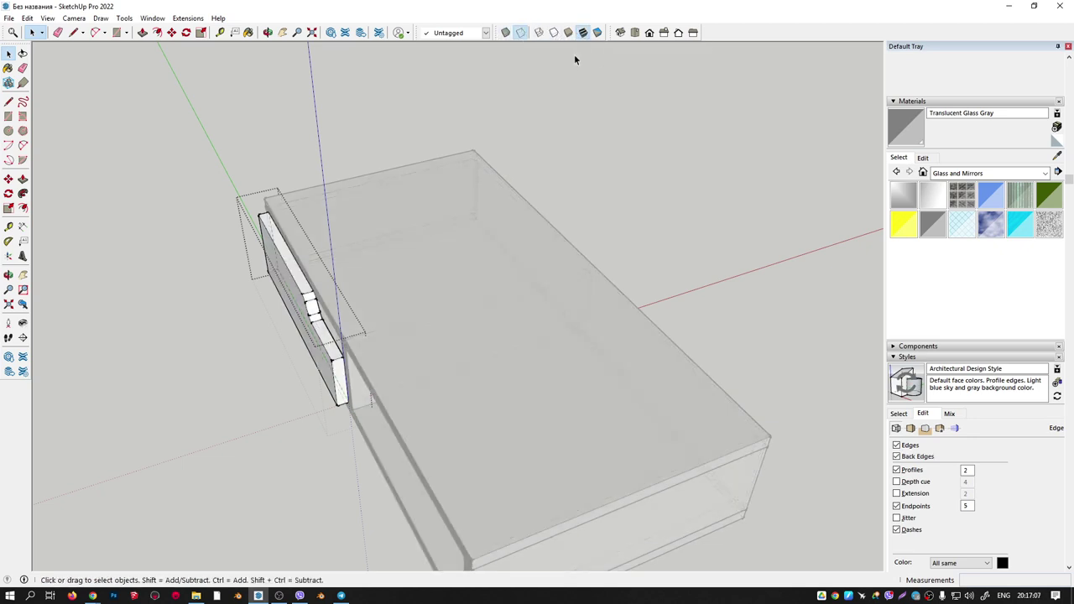
Turn Back Edges off to restore a solid shaded view of the drawer close-up.
middle_drag(575, 60, 476, 183)
middle_drag(370, 277, 523, 267)
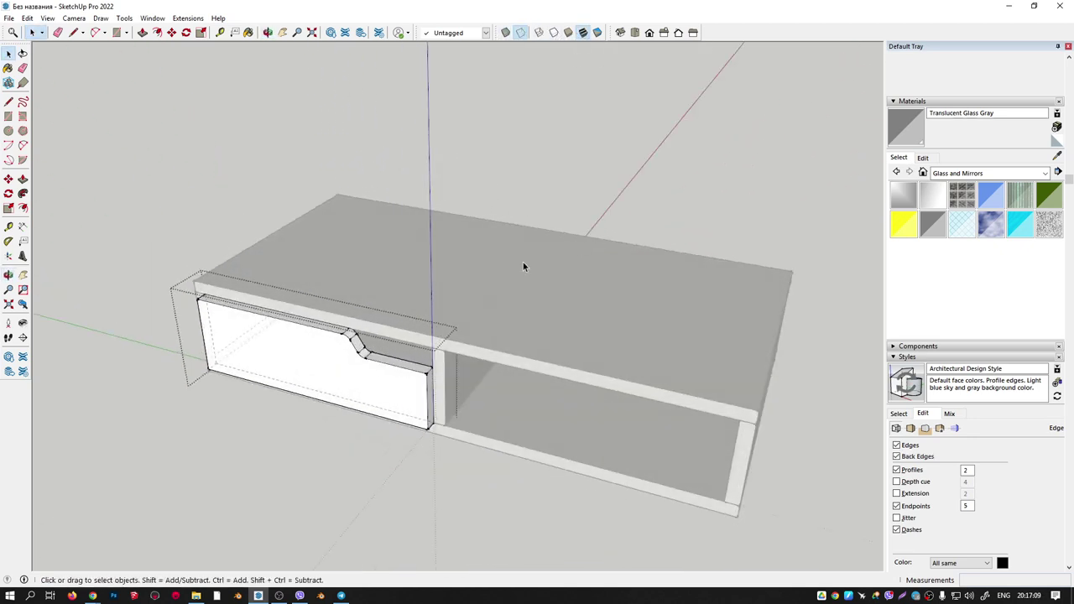
scroll(368, 355, up, 3)
mouse_move(368, 355)
middle_down()
mouse_move(523, 347)
mouse_move(498, 336)
mouse_move(439, 239)
middle_up()
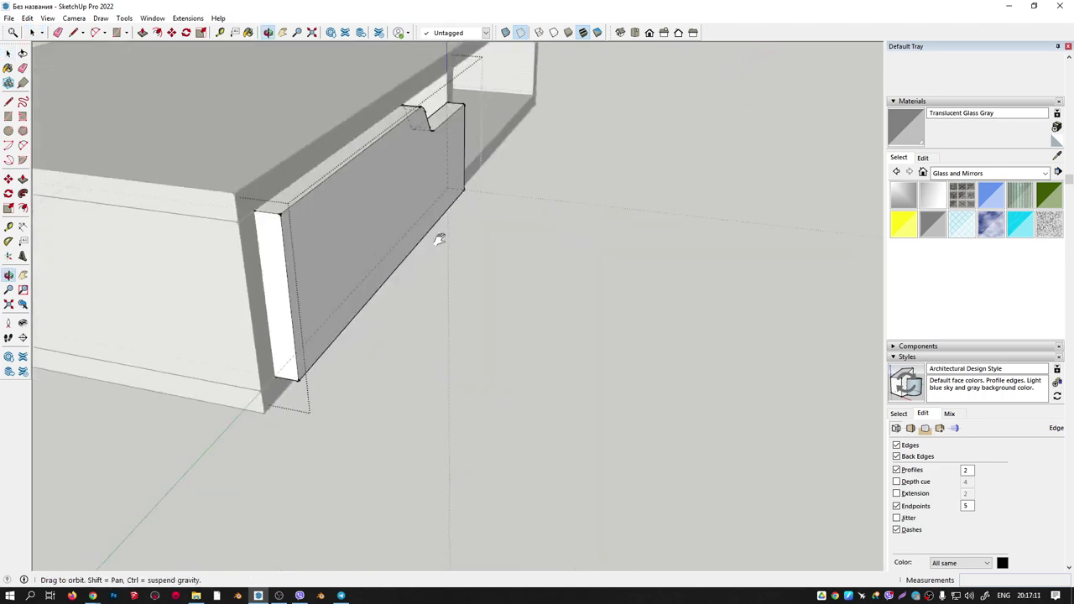
scroll(514, 267, down, 3)
scroll(513, 266, down, 3)
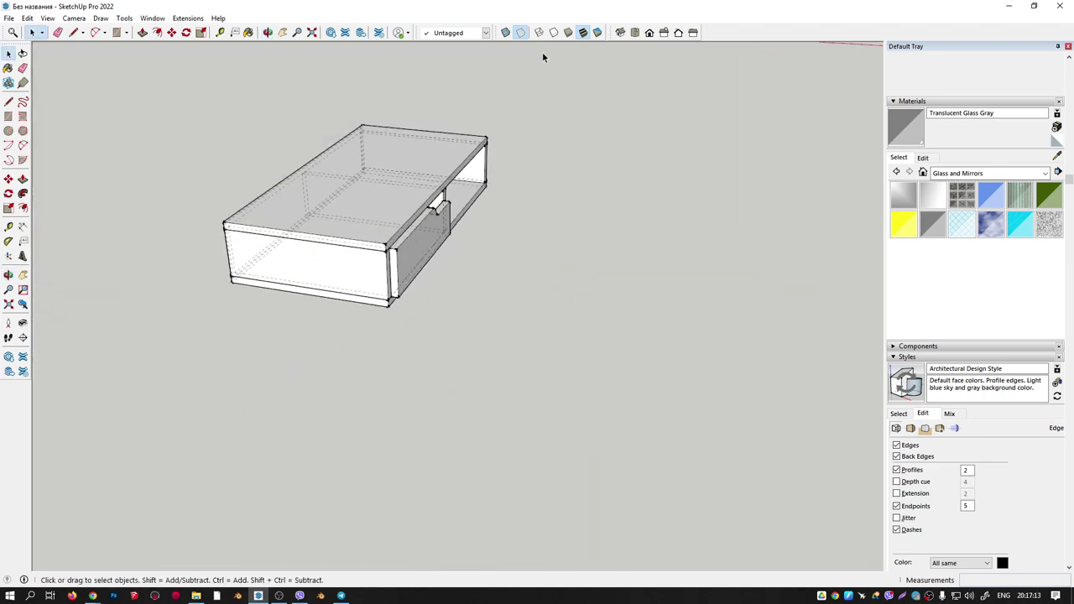
click(520, 32)
Move the drawer front out of the cabinet and set it down beside it.
mouse_move(472, 239)
middle_down()
mouse_move(458, 292)
mouse_move(406, 317)
middle_up()
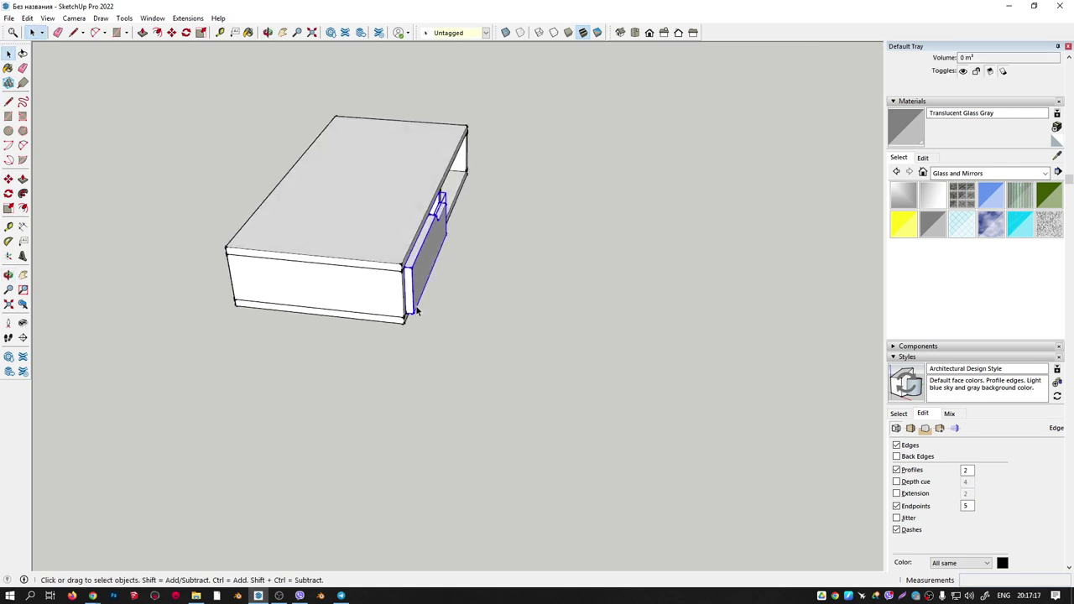
key(m)
click(413, 314)
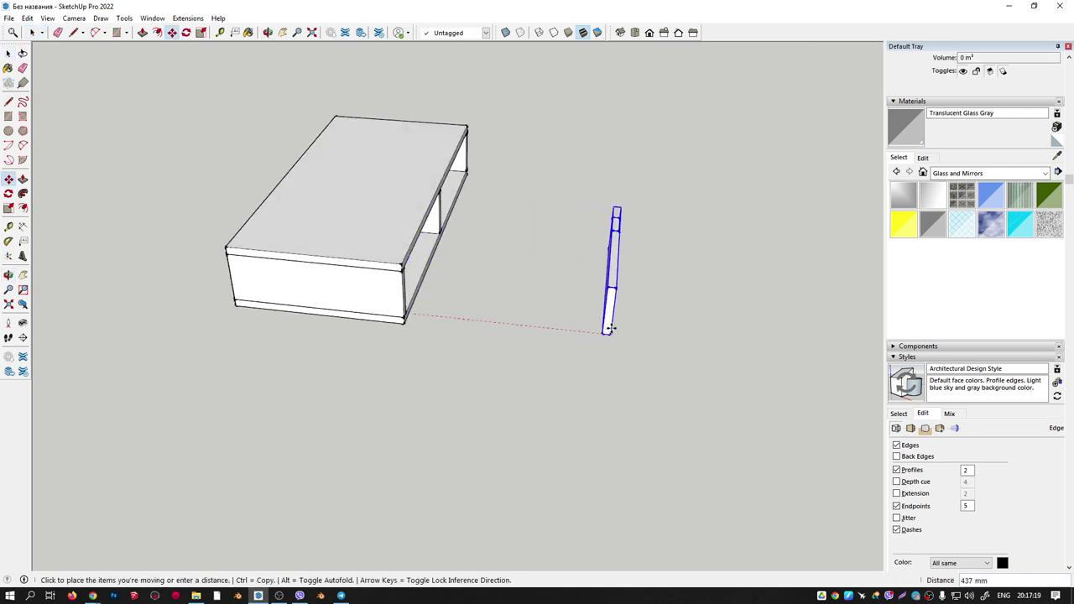
click(608, 332)
mouse_move(608, 331)
middle_down()
mouse_move(546, 197)
mouse_move(276, 199)
mouse_move(210, 172)
mouse_move(373, 309)
mouse_move(659, 369)
middle_up()
scroll(585, 199, up, 3)
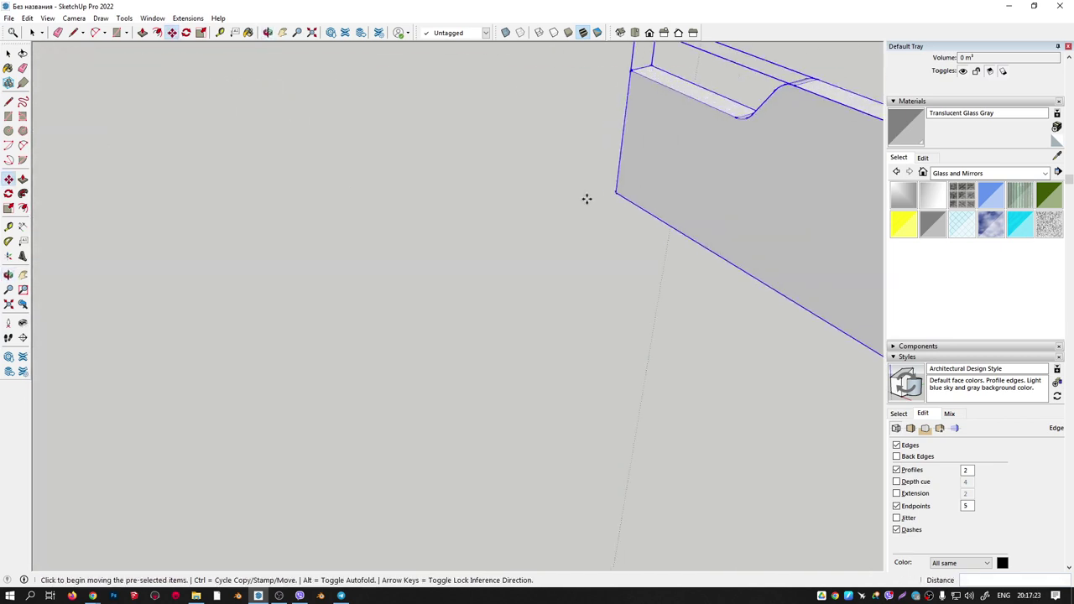
scroll(568, 206, down, 1)
scroll(628, 237, down, 2)
Draw a short vertical line on the drawer front's back face, joined to the lower-left corner.
key(l)
mouse_move(623, 204)
middle_down()
mouse_move(647, 244)
mouse_move(436, 182)
middle_up()
scroll(419, 187, up, 2)
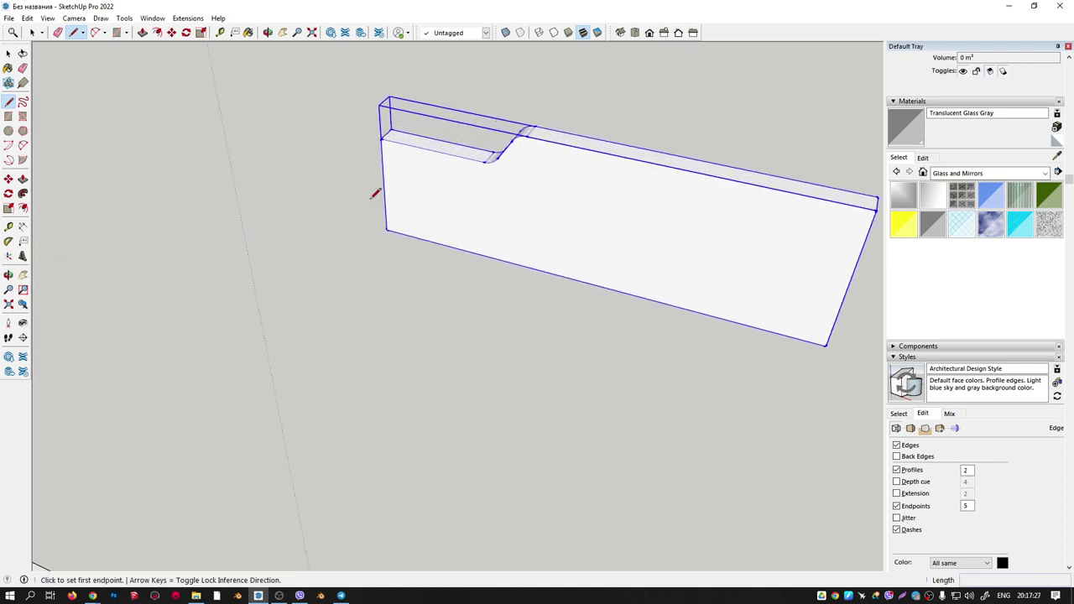
click(388, 159)
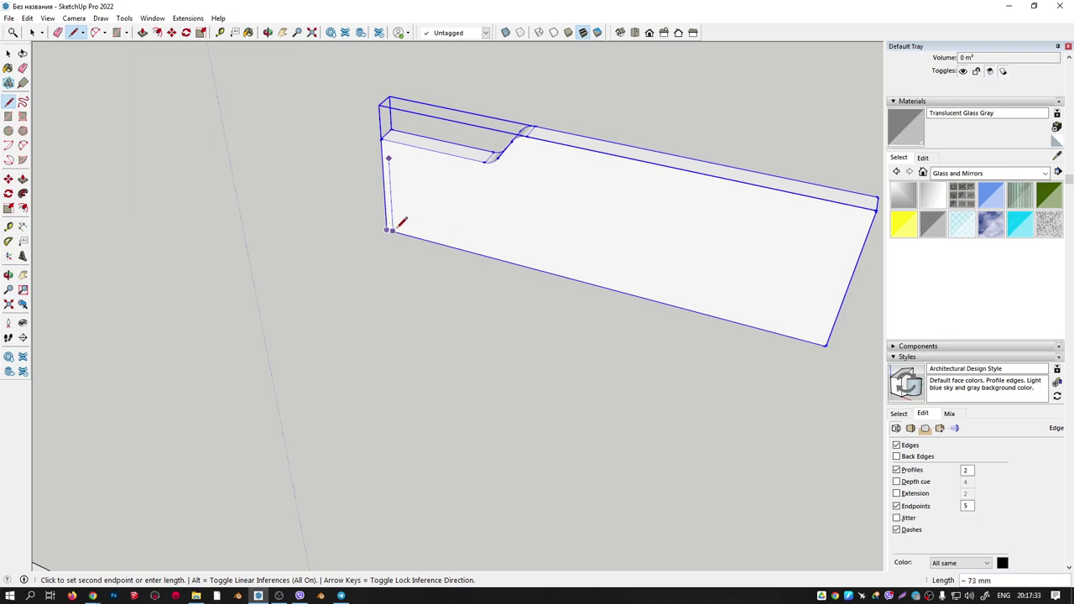
click(388, 229)
mouse_move(491, 227)
middle_down()
mouse_move(121, 229)
mouse_move(611, 305)
middle_up()
scroll(525, 307, up, 2)
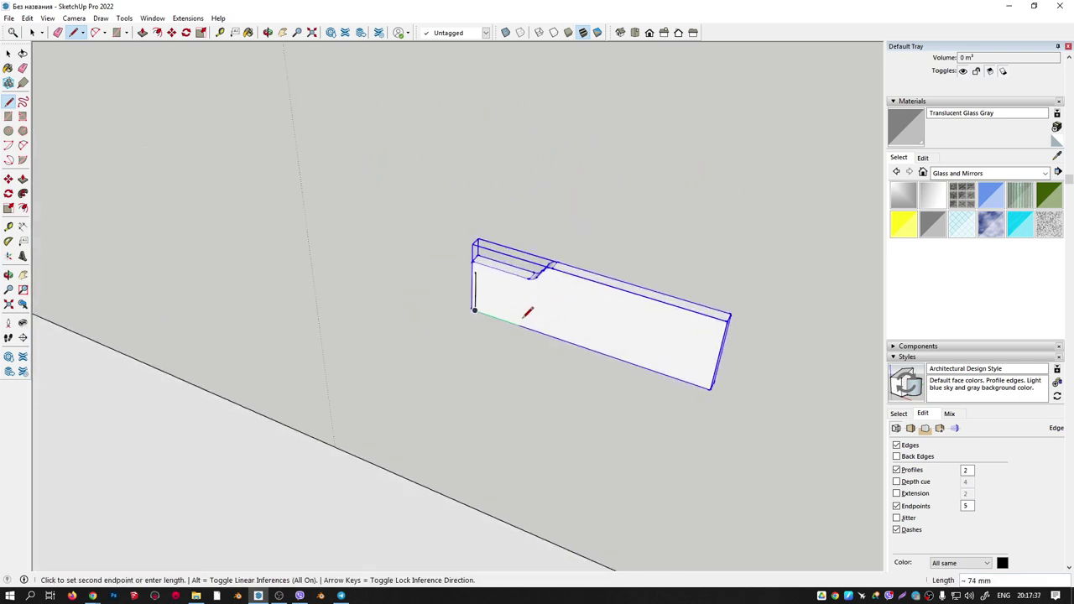
middle_drag(525, 307, 365, 229)
click(371, 232)
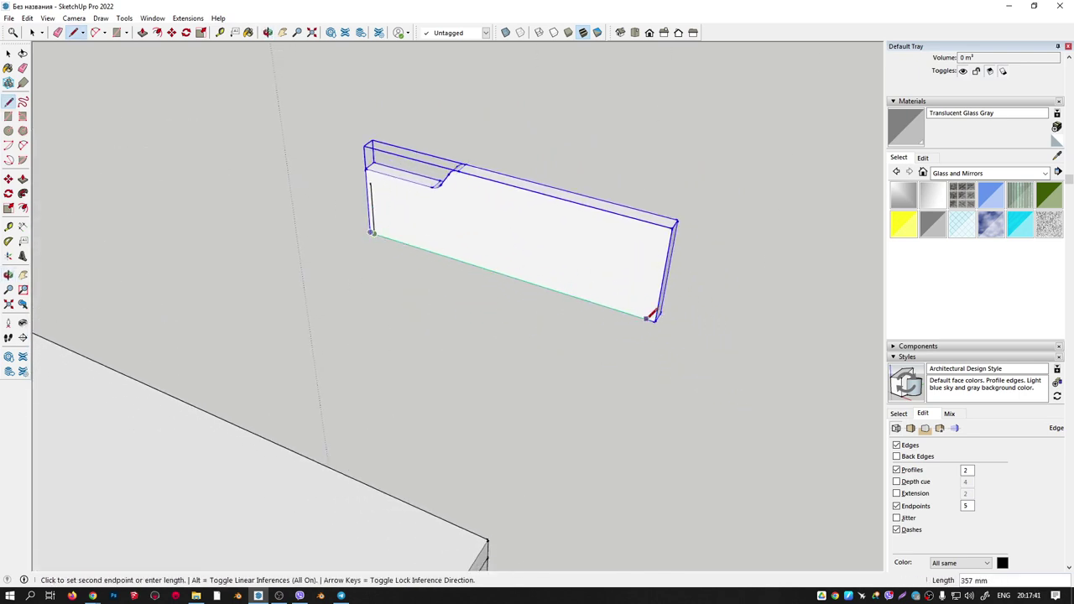
Finish outlining the lower back face and pull it outward into a deep box.
scroll(651, 316, up, 2)
click(651, 319)
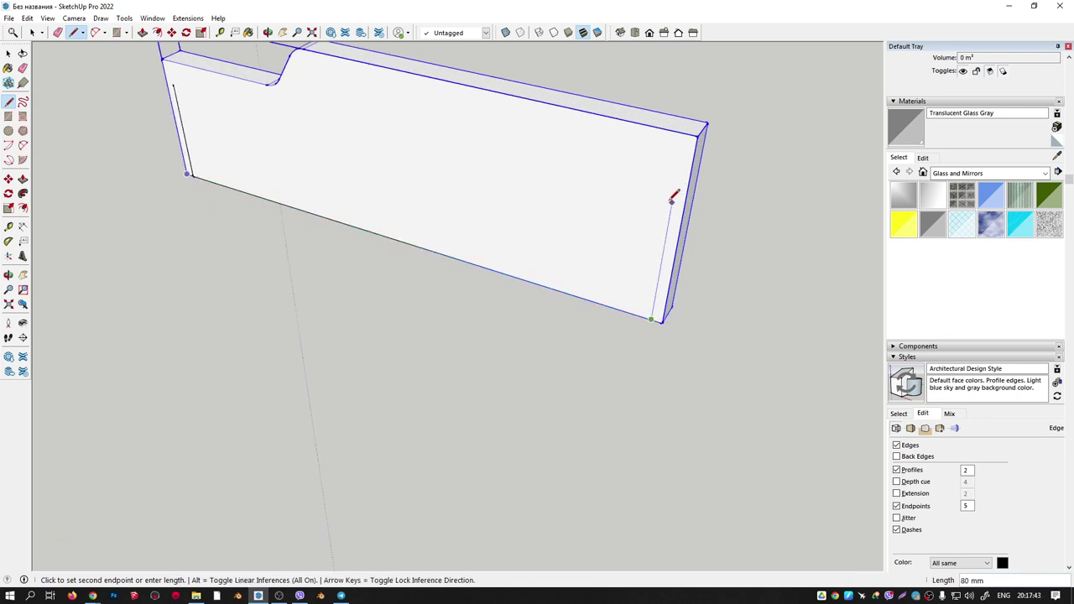
key(Up)
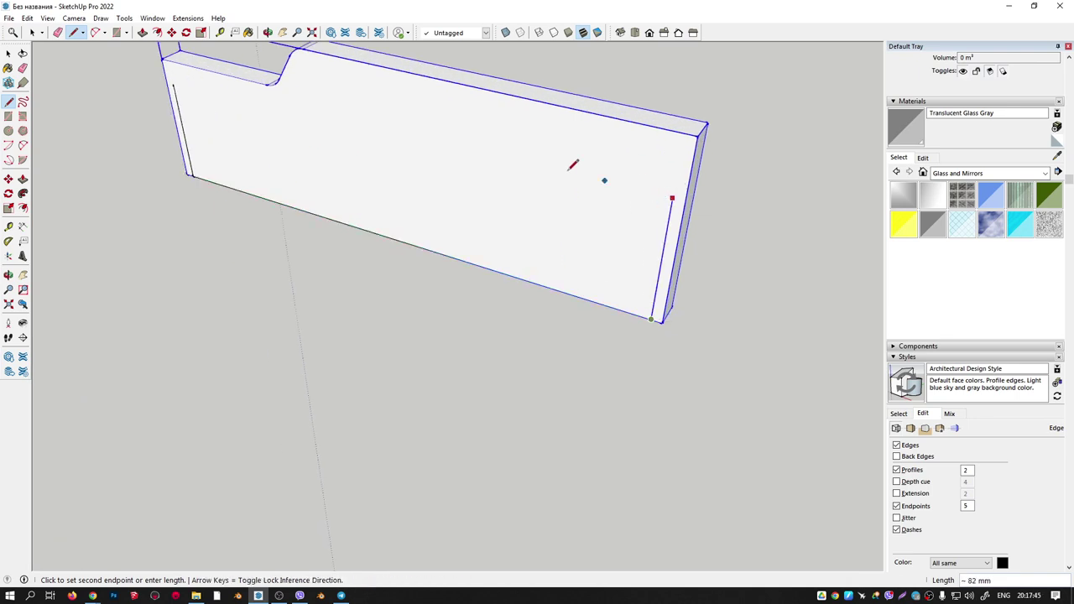
click(178, 78)
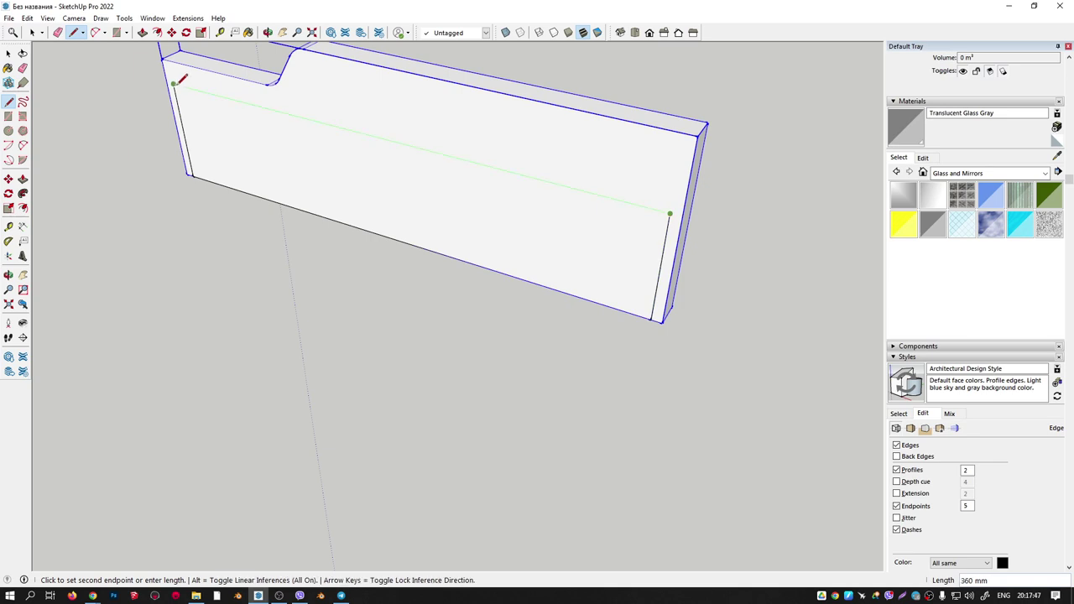
click(174, 83)
scroll(426, 156, down, 3)
scroll(412, 173, down, 2)
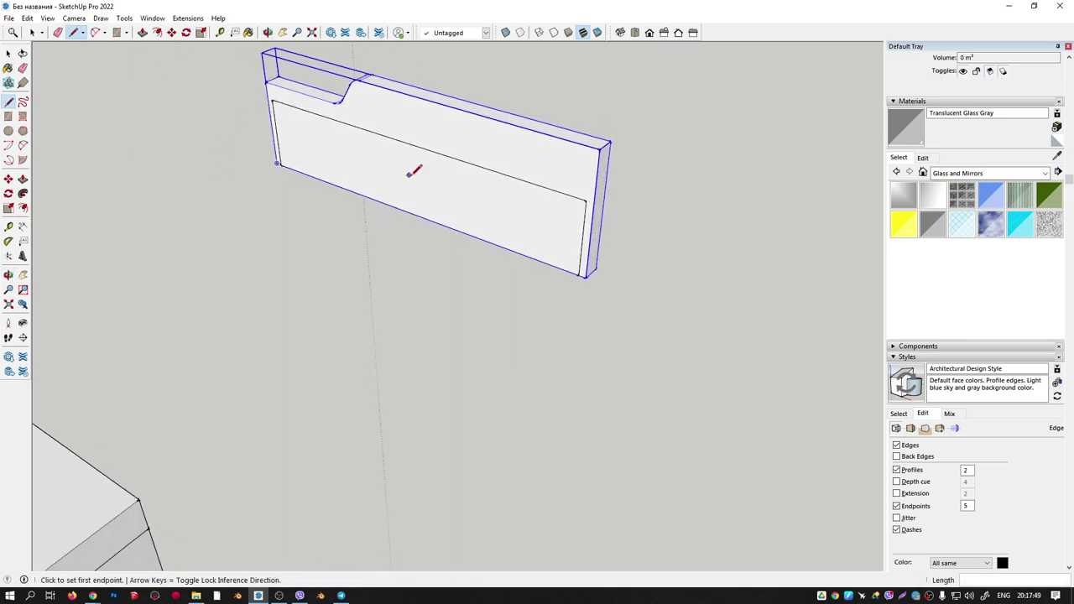
key(p)
click(522, 212)
text(350)
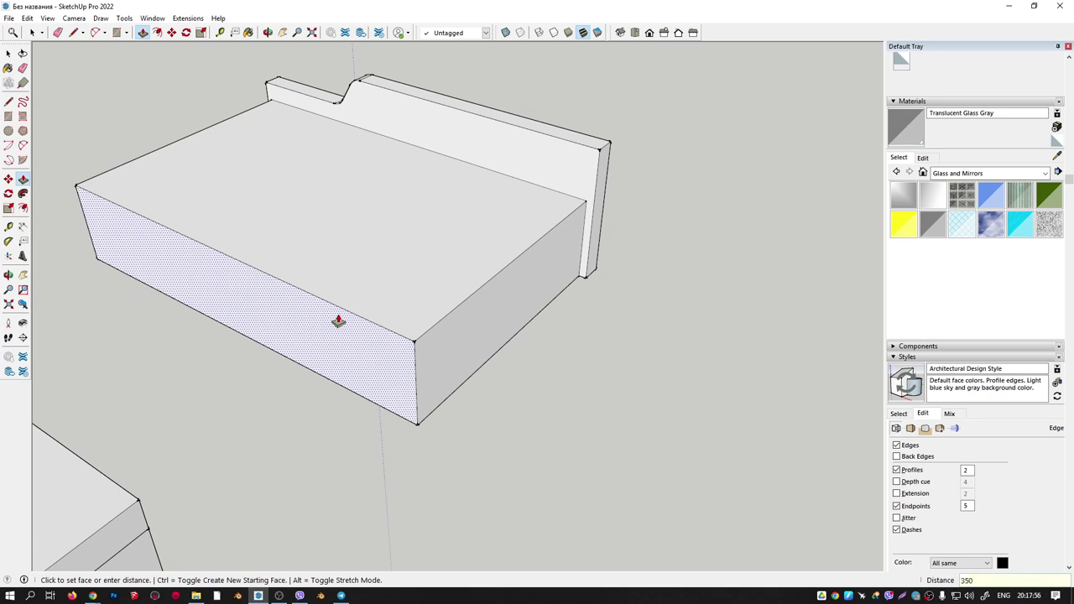
Fix the box depth at 350 mm, inset its top face and push it down to hollow it out.
key(Return)
middle_drag(337, 320, 457, 321)
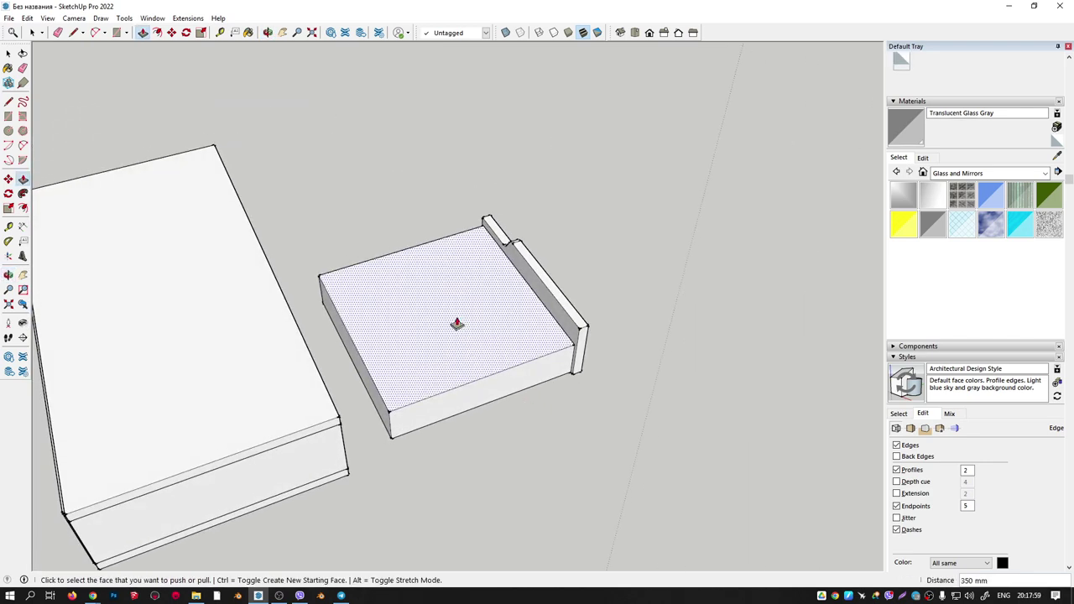
scroll(457, 321, up, 2)
key(f)
click(470, 248)
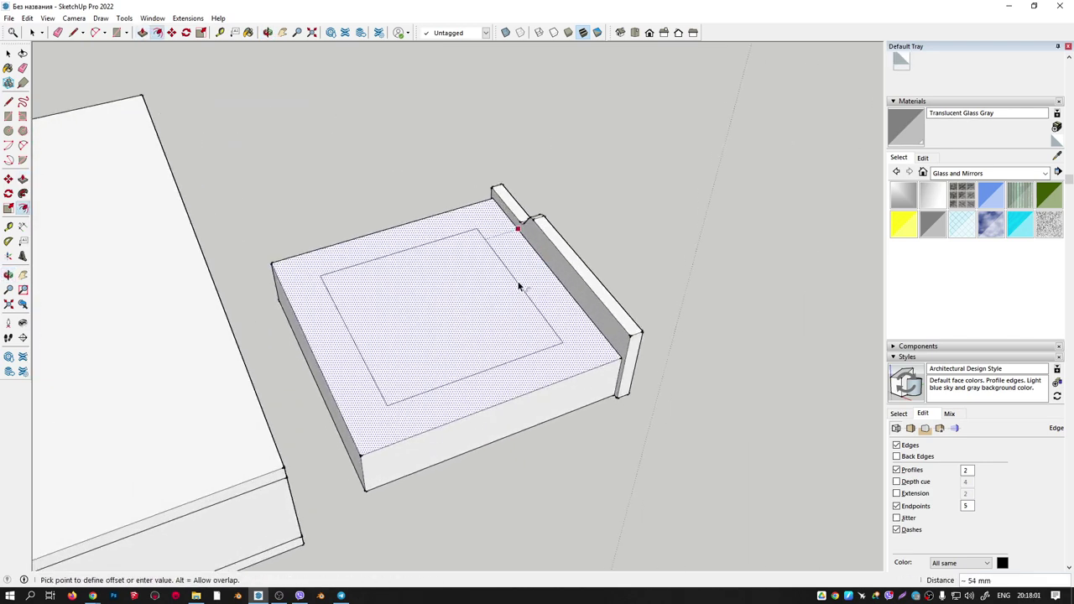
click(594, 334)
middle_drag(501, 328, 589, 333)
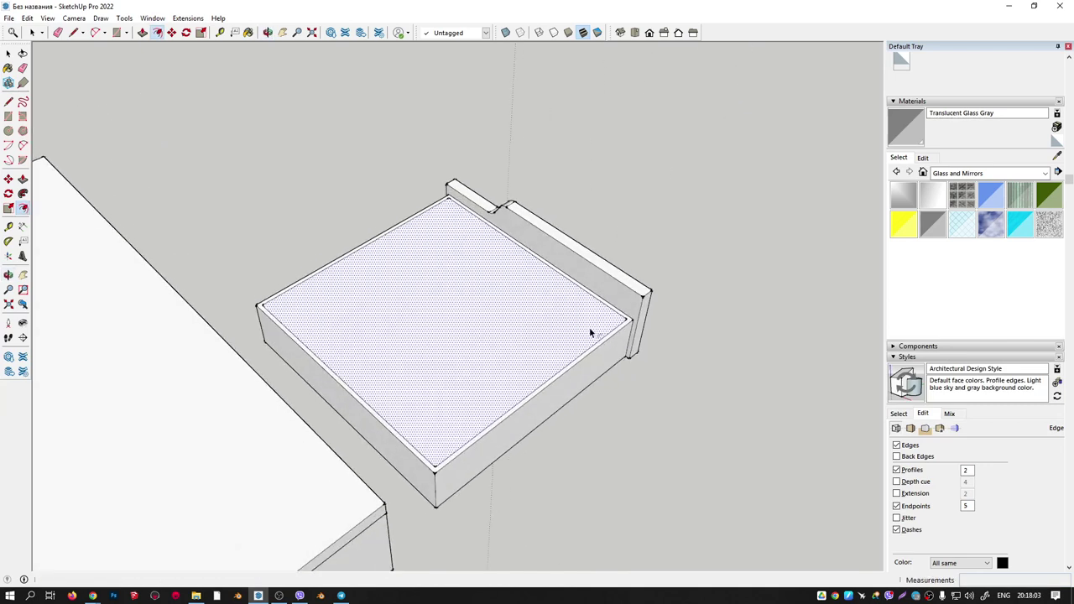
key(p)
click(528, 309)
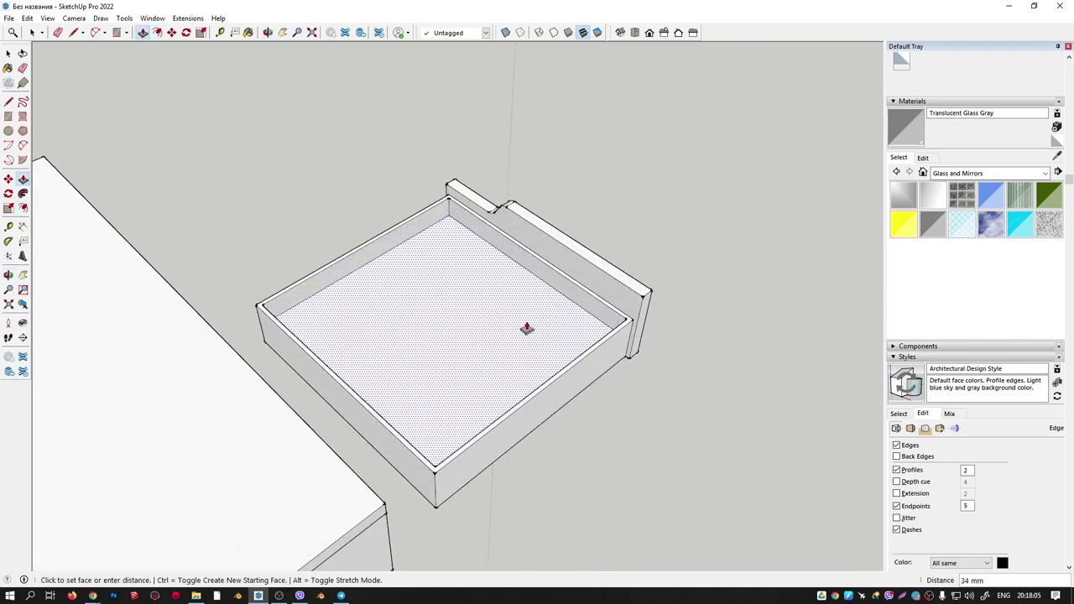
click(524, 342)
Make the hollowed box a group, then group it together with the drawer front.
mouse_move(524, 343)
middle_down()
mouse_move(442, 268)
mouse_move(404, 278)
middle_up()
key(space)
triple_click(502, 405)
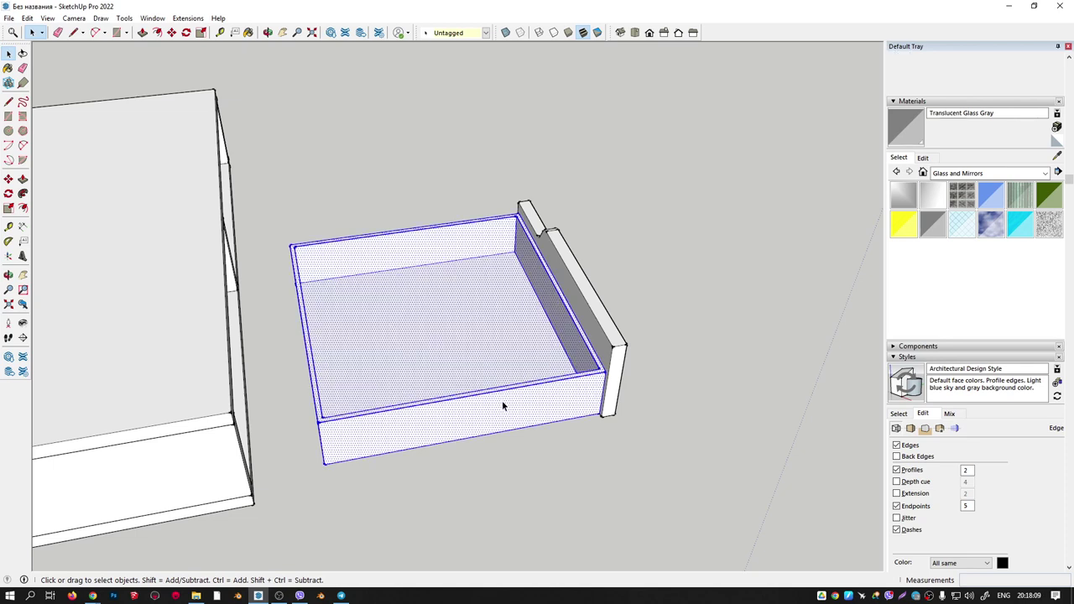
key(ctrl+g)
middle_drag(522, 386, 580, 388)
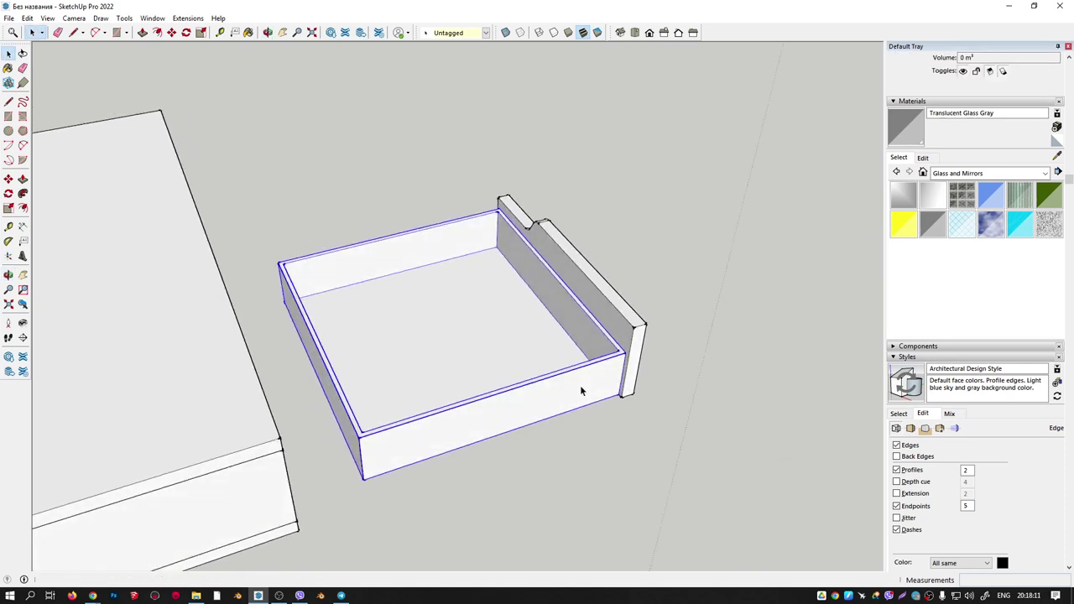
ctrl+click(616, 313)
key(ctrl+g)
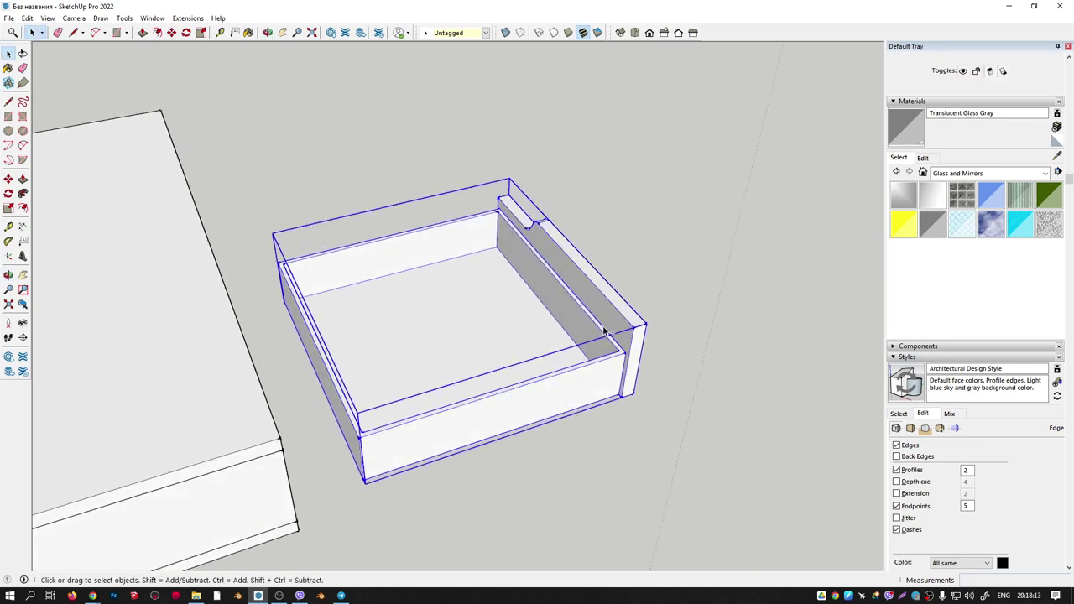
middle_drag(604, 328, 479, 348)
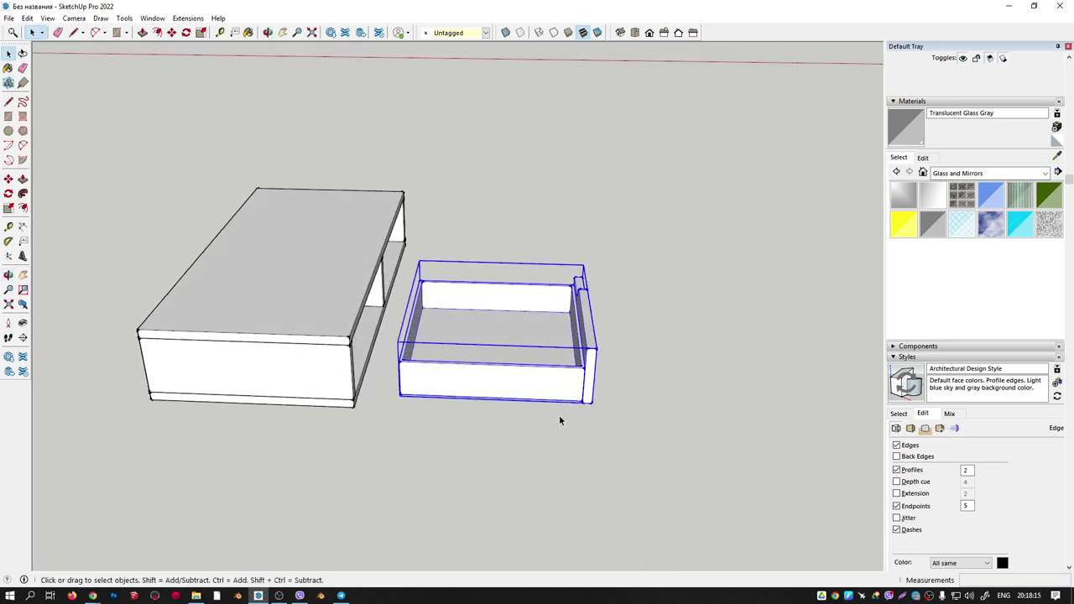
Move the drawer into the cabinet's left opening, then start a copy for the right compartment.
key(m)
click(588, 401)
key(ctrl)
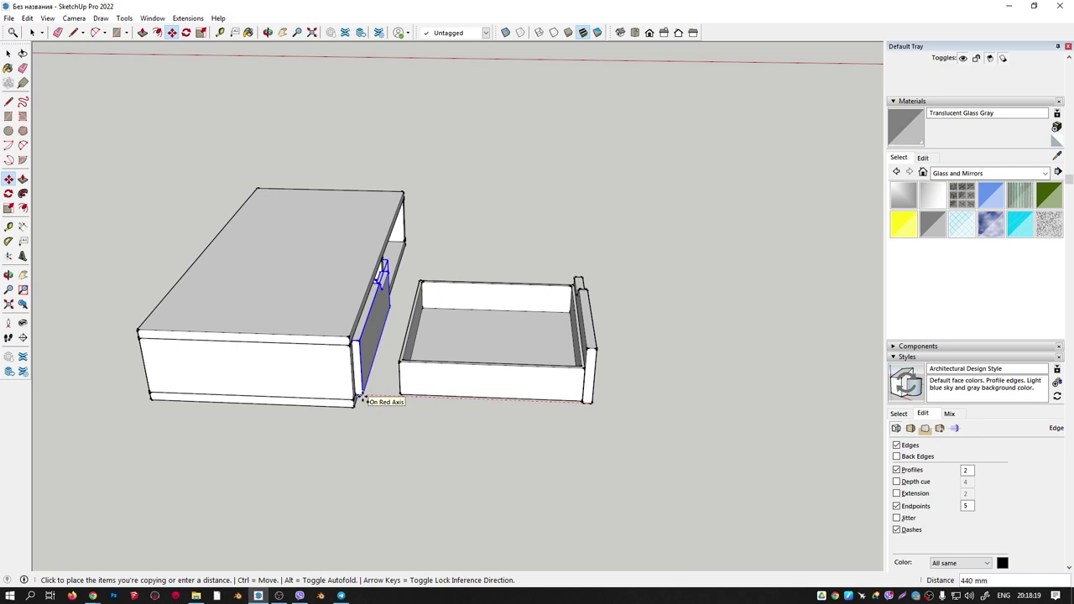
key(ctrl)
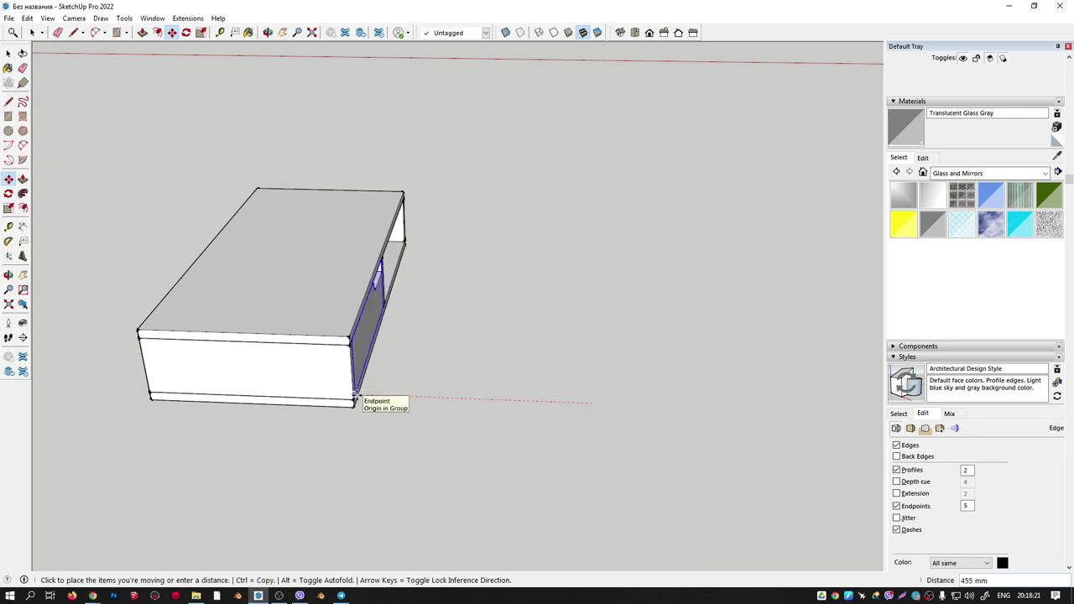
click(356, 397)
middle_drag(356, 398, 376, 292)
scroll(377, 293, up, 2)
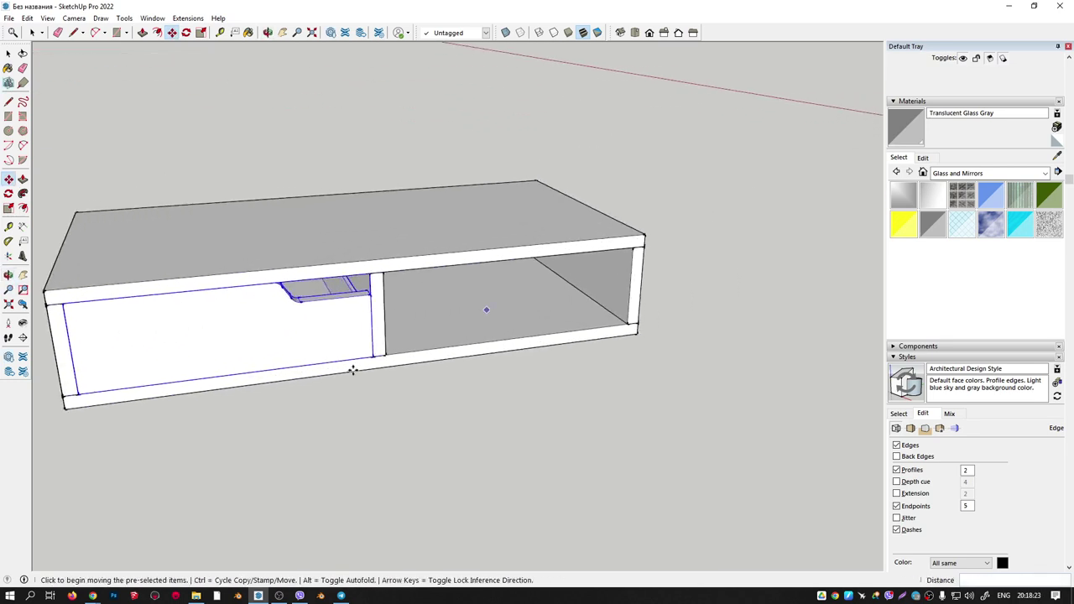
mouse_move(641, 318)
middle_down()
mouse_move(371, 331)
mouse_move(383, 299)
mouse_move(157, 337)
middle_up()
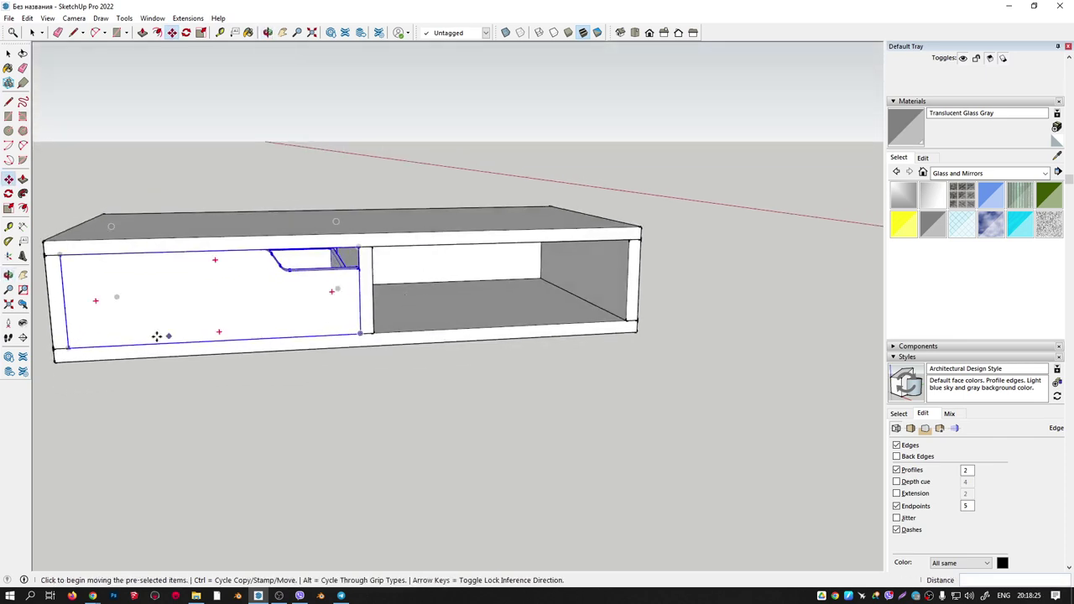
key(ctrl)
click(68, 344)
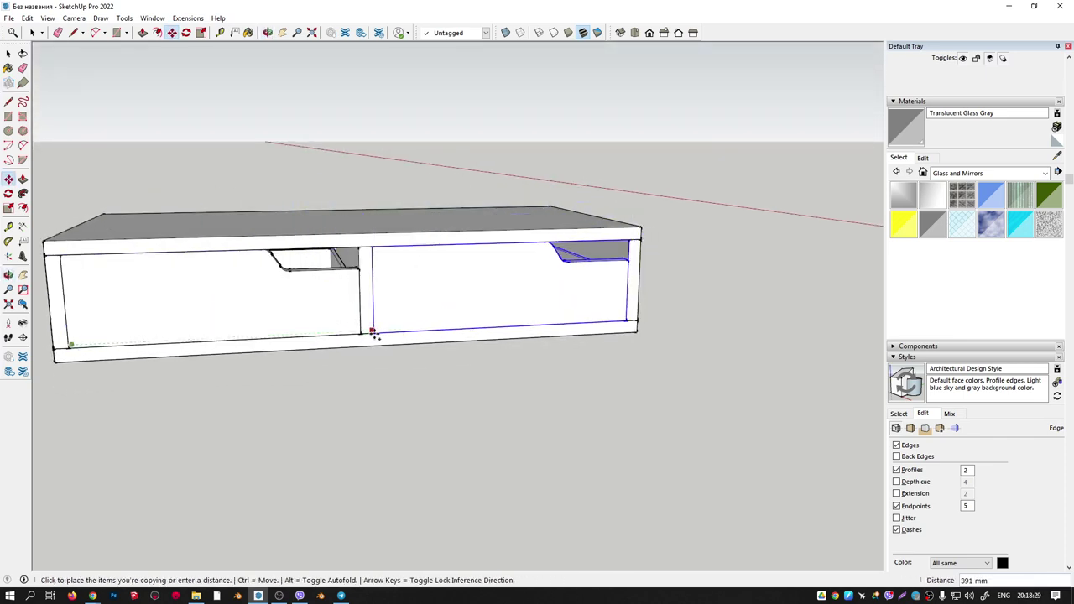
Drop the drawer copy into the cabinet's right compartment and re-frame the cabinet.
click(374, 334)
right_click(374, 334)
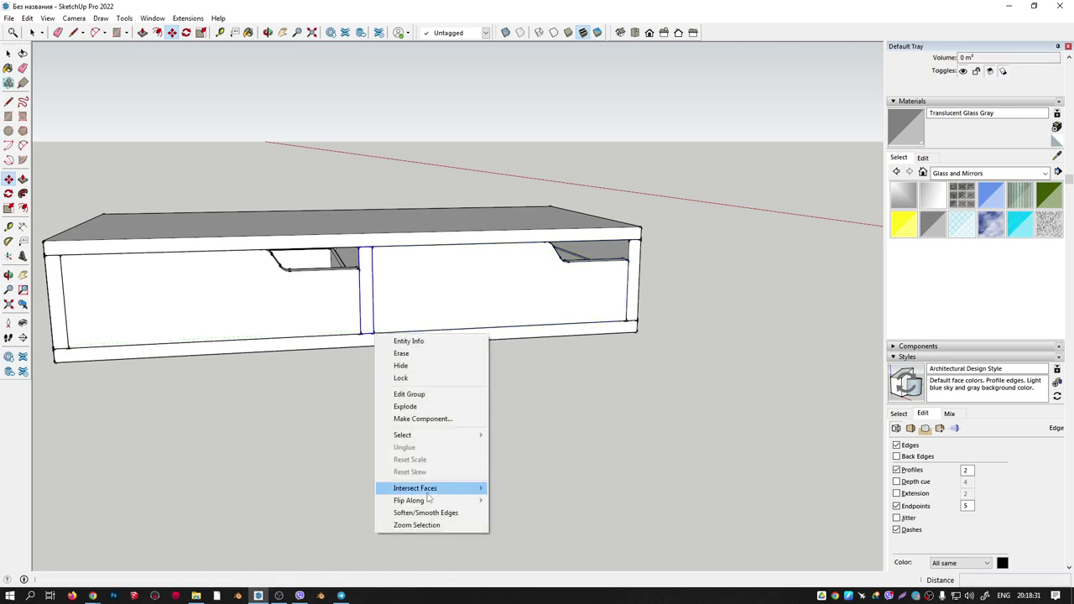
right_click(681, 192)
click(458, 167)
middle_drag(522, 191, 587, 251)
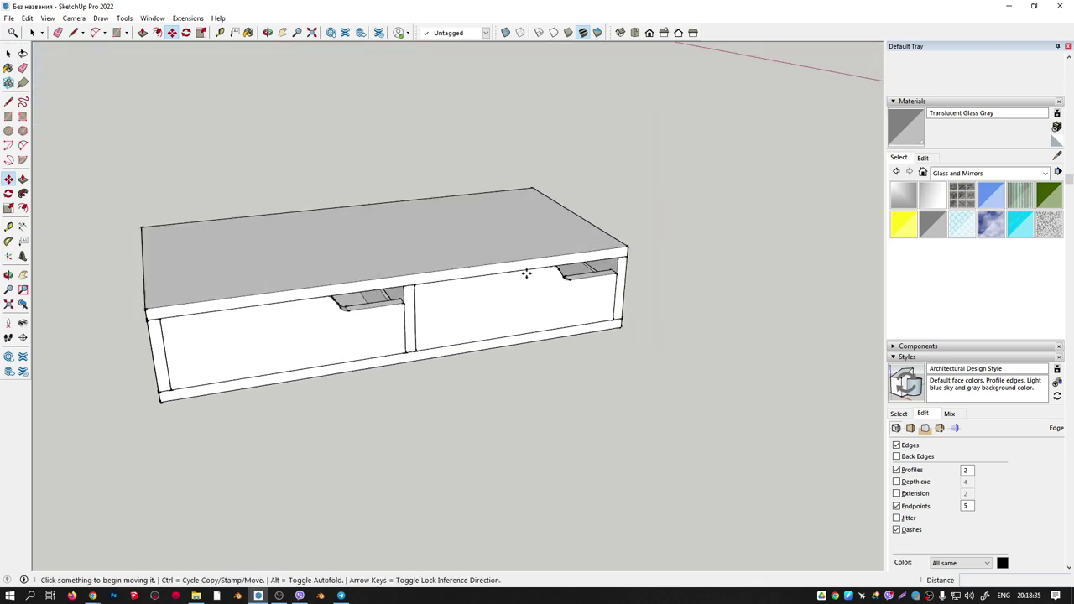
scroll(652, 266, down, 3)
scroll(551, 240, down, 3)
scroll(355, 251, down, 3)
scroll(355, 252, down, 3)
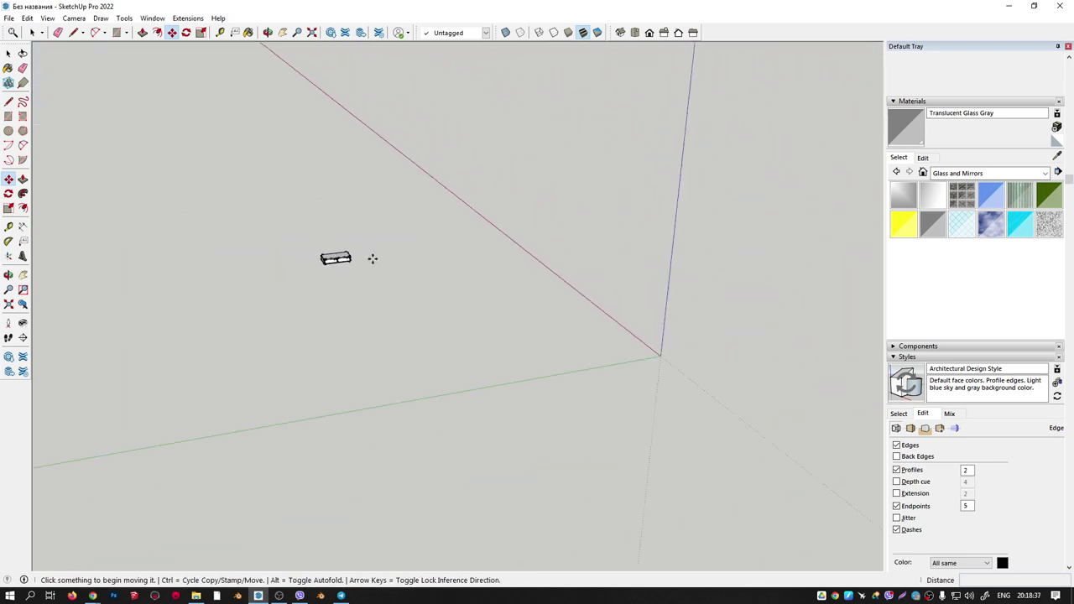
scroll(593, 352, down, 1)
scroll(398, 314, up, 2)
scroll(219, 488, up, 2)
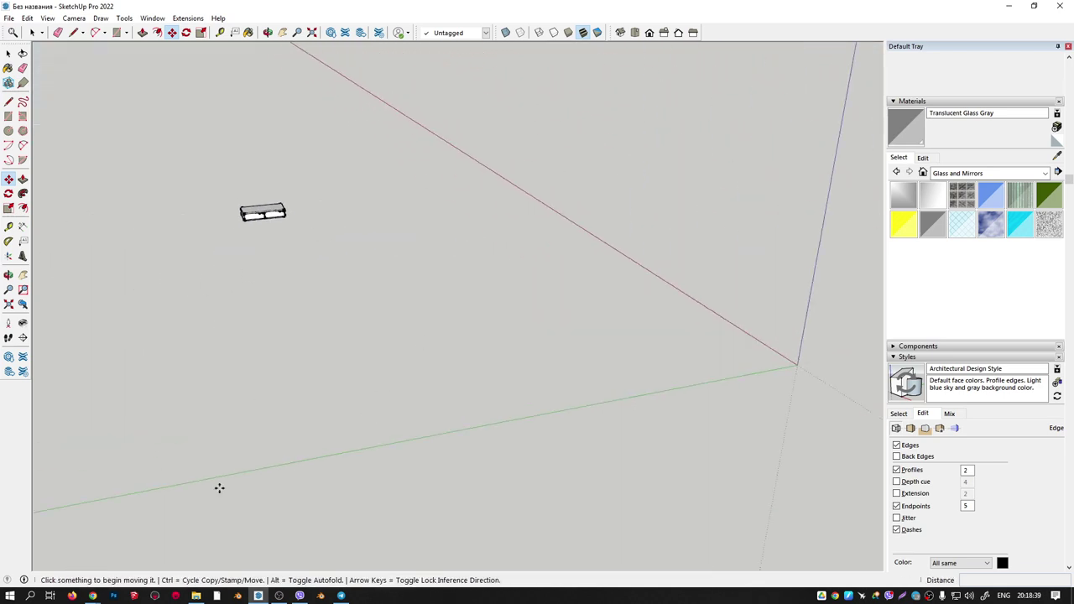
scroll(252, 219, up, 3)
scroll(377, 209, up, 2)
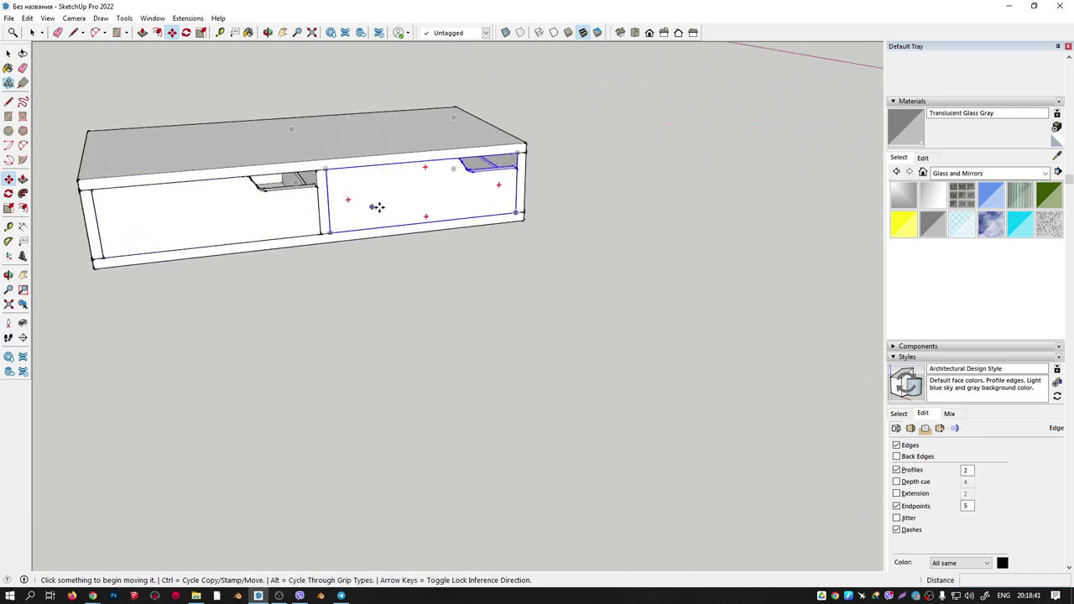
scroll(431, 190, up, 2)
Flip the right drawer along the group's green axis, then check both drawers from the front.
right_click(408, 201)
mouse_move(443, 382)
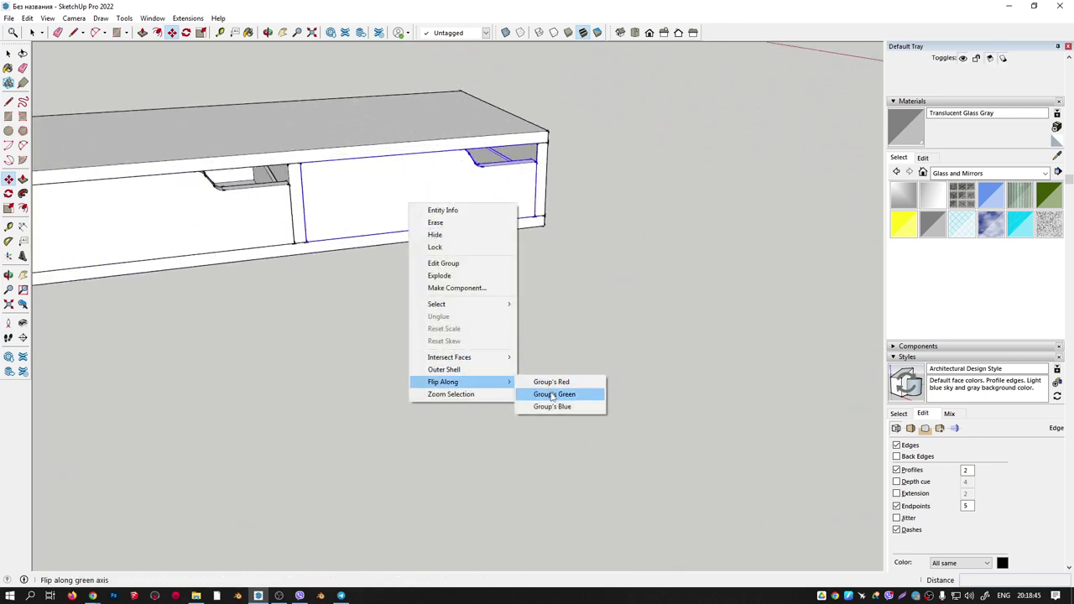
click(553, 396)
middle_drag(427, 254, 257, 134)
shift+middle_drag(290, 281, 509, 281)
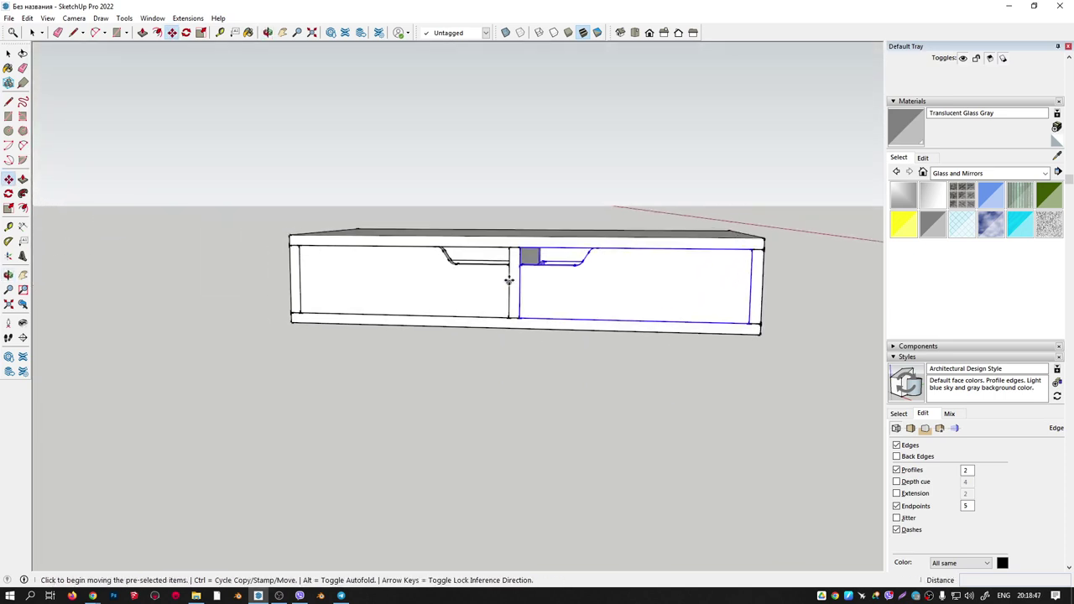
scroll(508, 280, up, 2)
middle_drag(441, 268, 664, 302)
scroll(664, 302, down, 3)
mouse_move(571, 269)
middle_down()
mouse_move(566, 361)
mouse_move(546, 364)
middle_up()
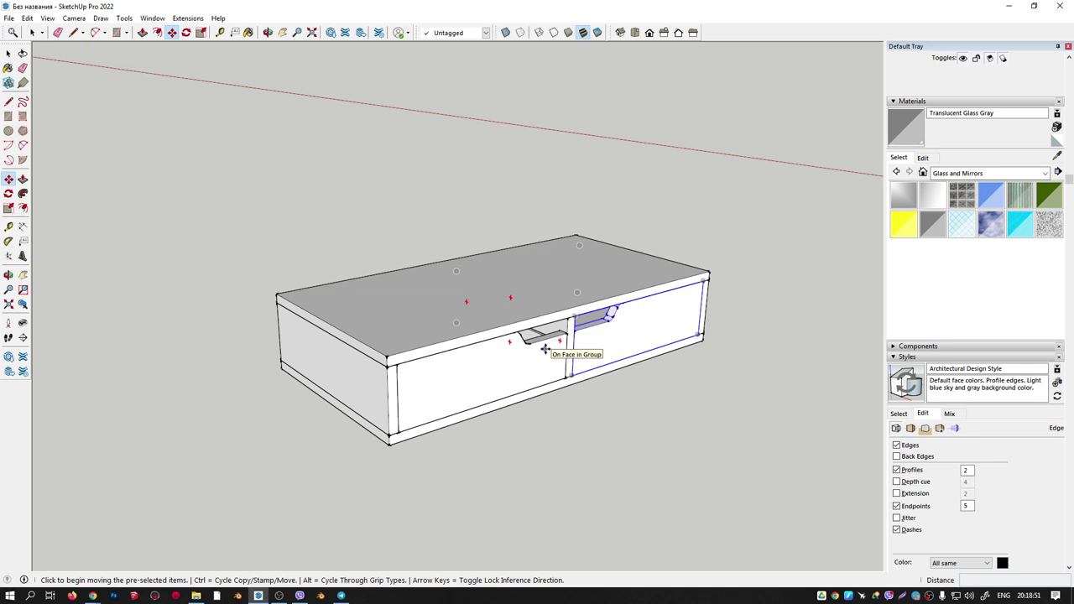
mouse_move(615, 344)
middle_down()
mouse_move(551, 235)
mouse_move(434, 233)
mouse_move(285, 202)
mouse_move(467, 304)
middle_up()
scroll(439, 224, down, 5)
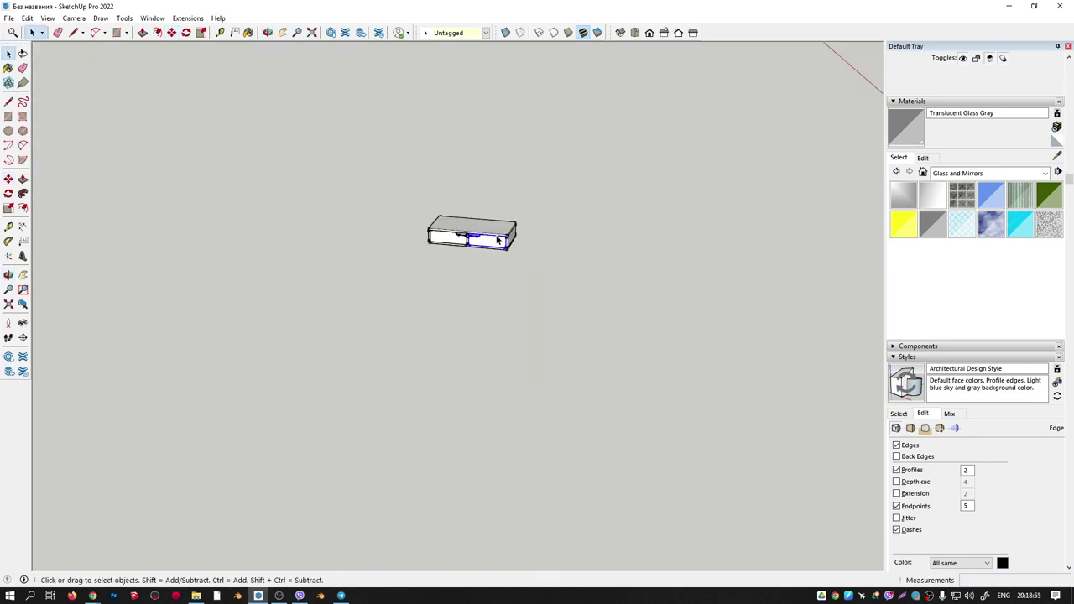
scroll(499, 248, up, 3)
scroll(506, 261, up, 2)
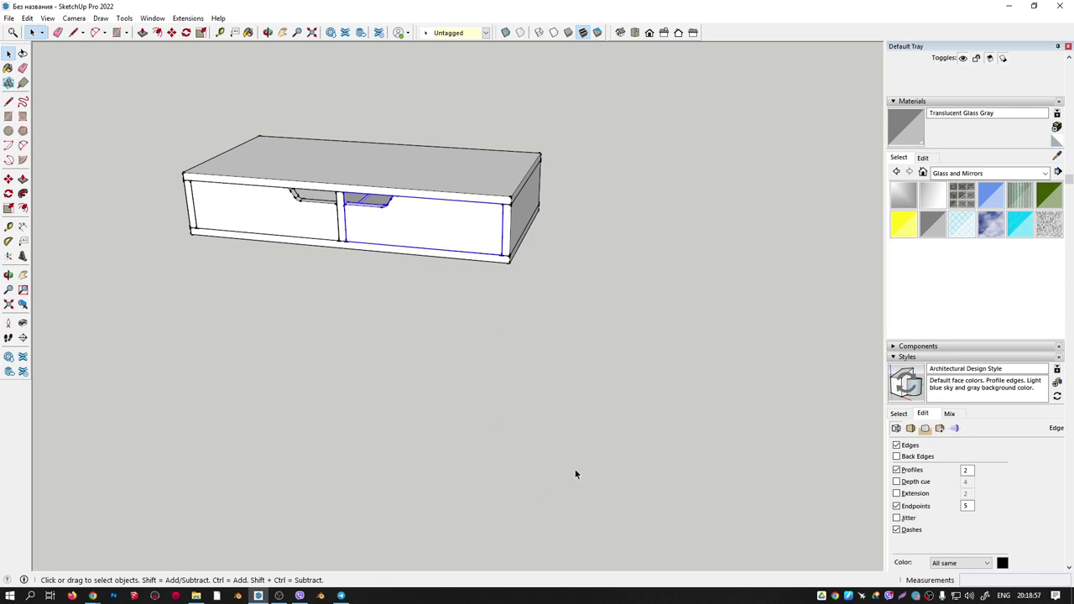
mouse_move(582, 245)
middle_down()
mouse_move(575, 216)
mouse_move(558, 359)
middle_up()
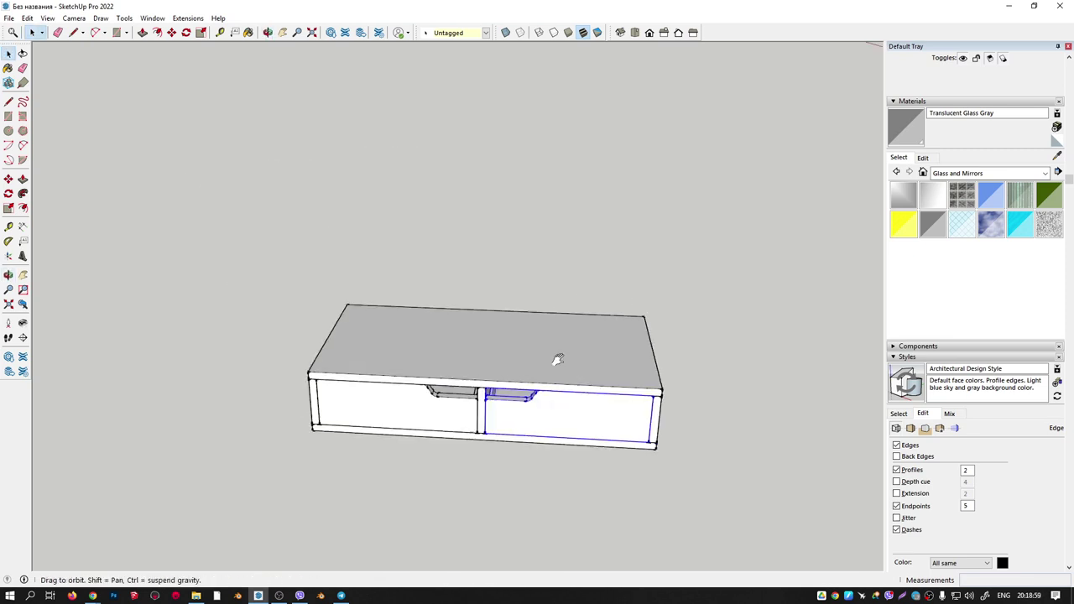
Start the outline at the cabinet top's corner with a 20 mm edge and a 40 mm edge.
click(380, 323)
middle_drag(384, 329, 537, 398)
scroll(389, 330, up, 3)
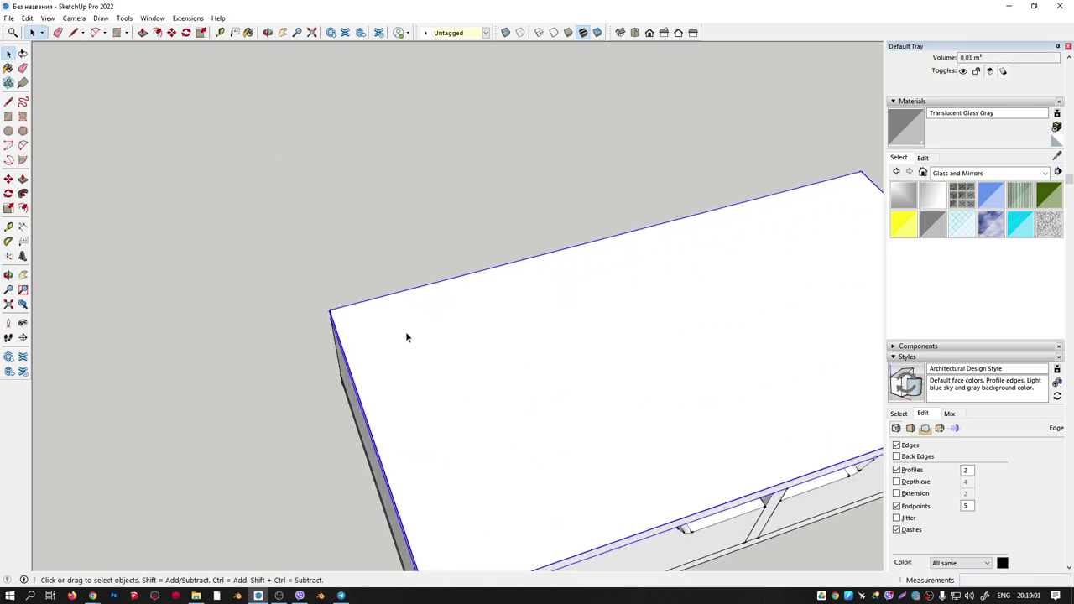
scroll(405, 334, up, 2)
mouse_move(372, 400)
middle_down()
mouse_move(369, 309)
mouse_move(472, 280)
mouse_move(391, 364)
mouse_move(394, 313)
mouse_move(391, 325)
middle_up()
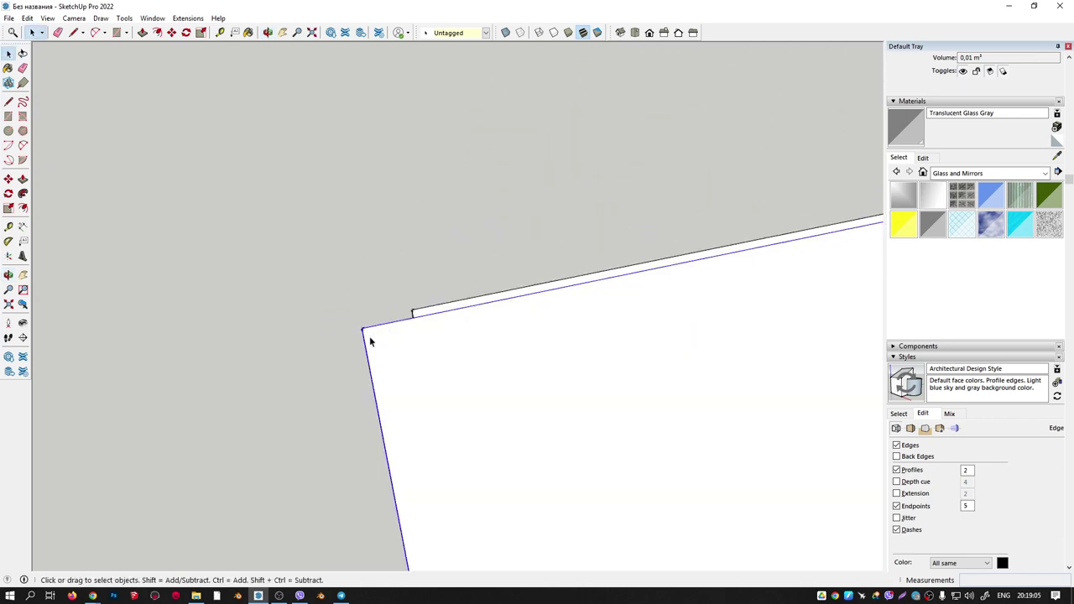
key(l)
click(362, 329)
text(20)
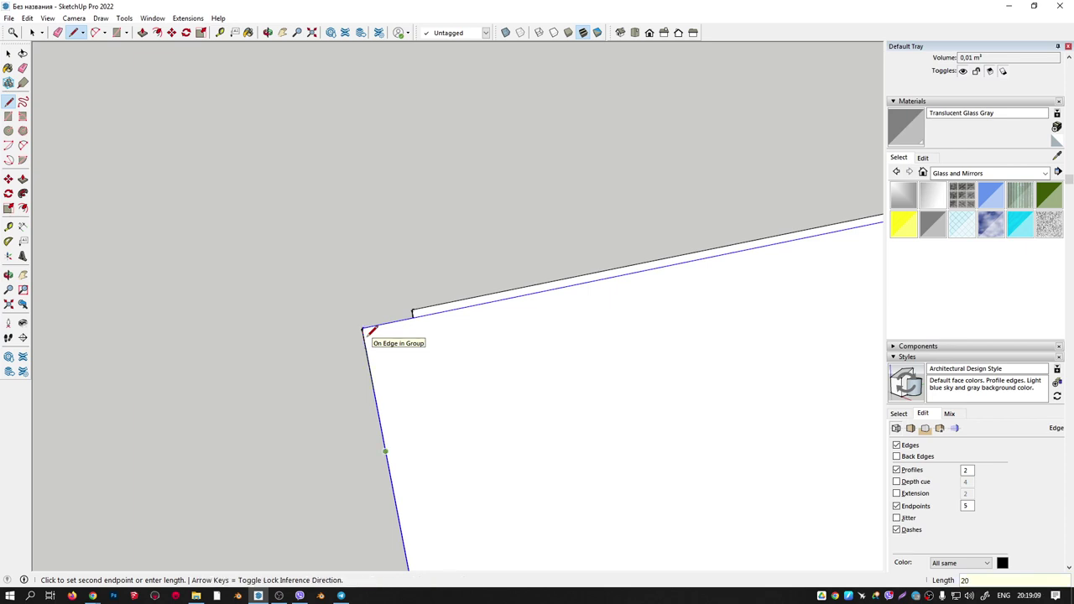
key(Return)
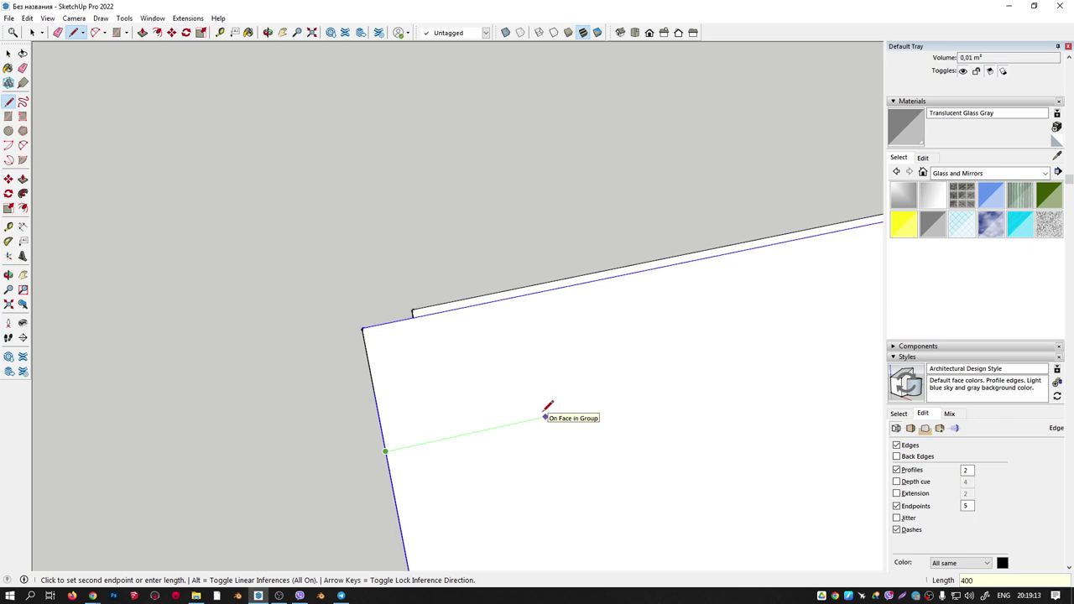
key(Return)
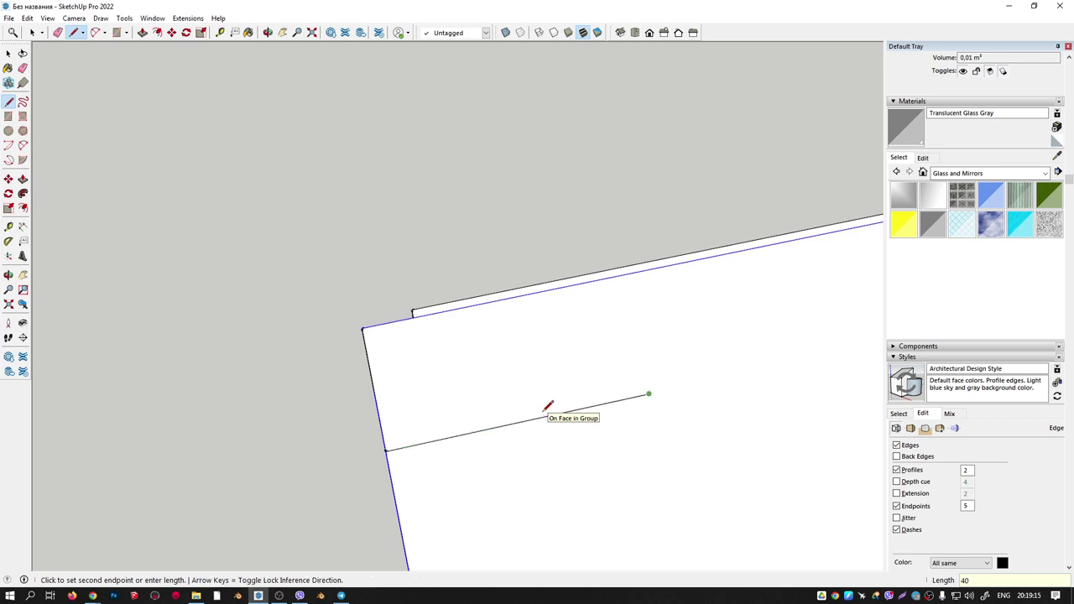
Close the outline into a small rectangular face, select it and zoom out to the cabinet.
scroll(588, 374, down, 1)
click(597, 293)
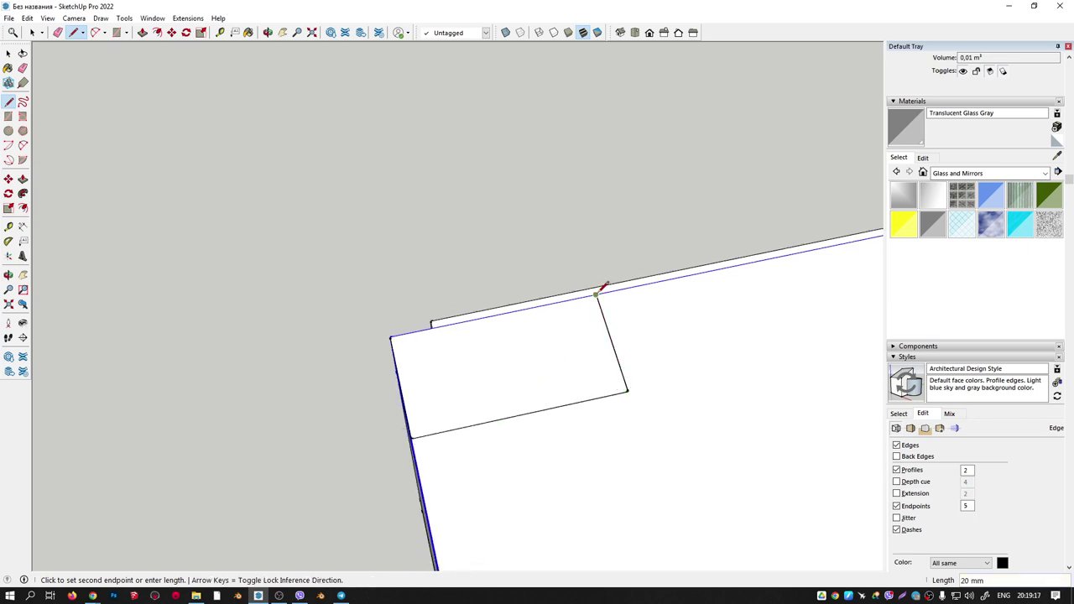
click(391, 337)
scroll(546, 355, down, 2)
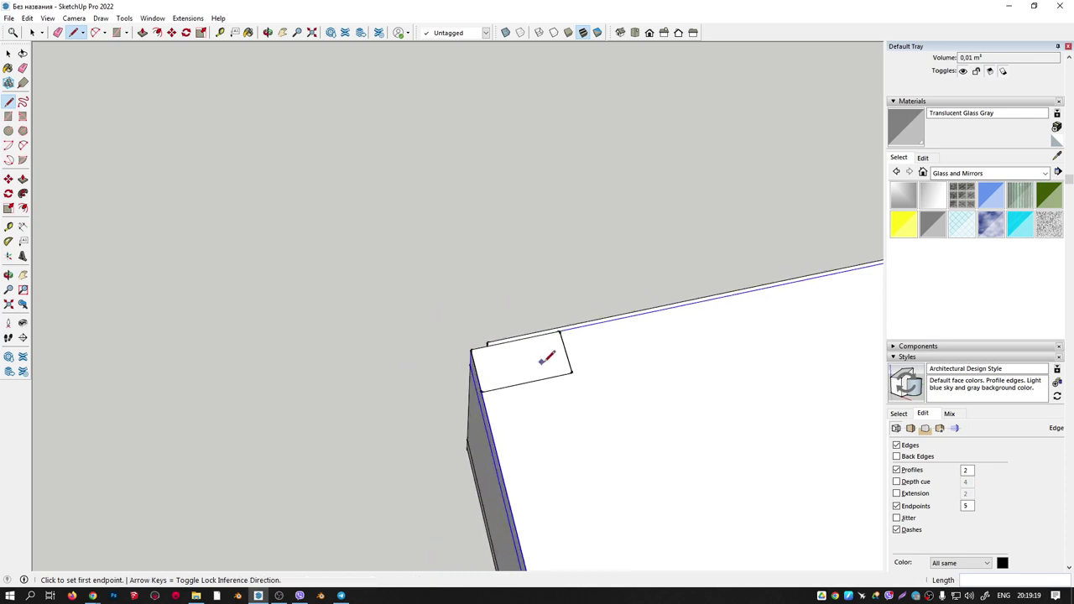
key(space)
click(520, 365)
scroll(495, 310, down, 3)
middle_drag(462, 252, 432, 201)
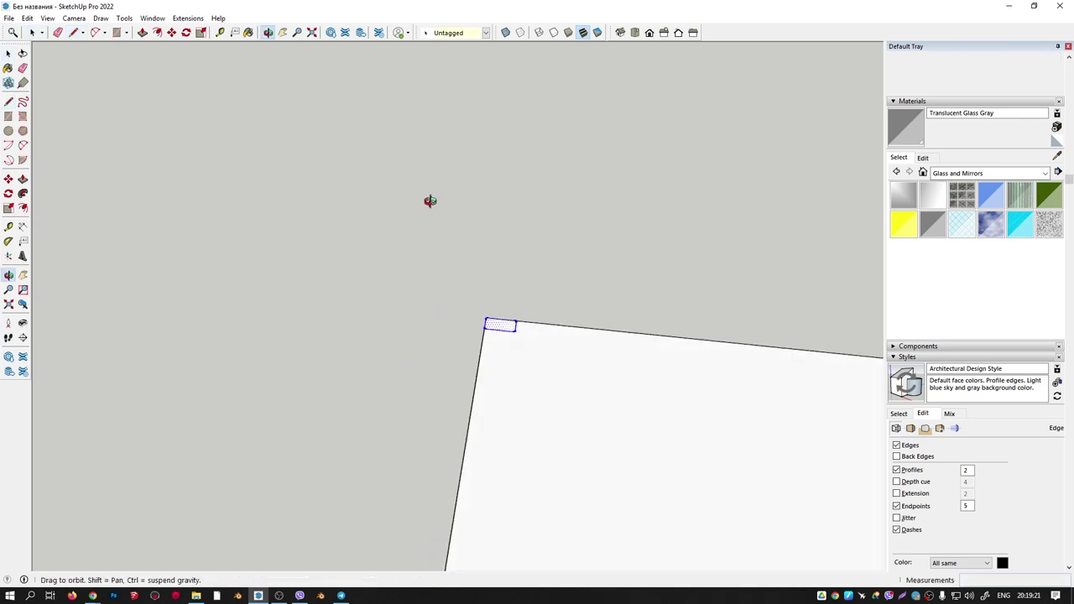
scroll(412, 243, down, 5)
Push/pull the small rectangle about 2200 mm up to the wall's top edge, then select the post.
scroll(475, 267, up, 10)
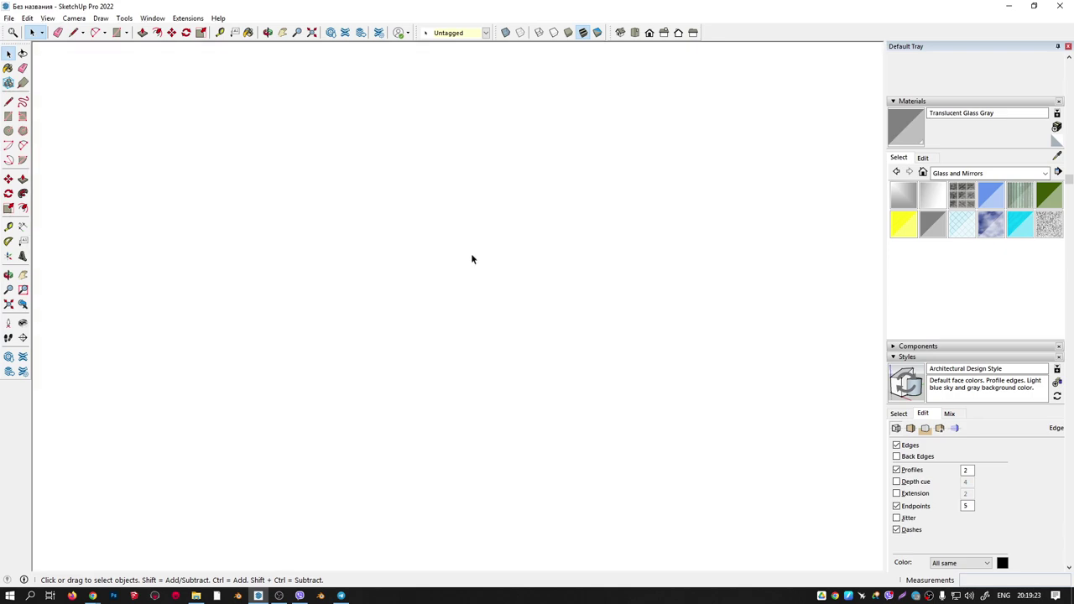
scroll(472, 283, down, 3)
scroll(473, 283, down, 2)
scroll(473, 283, down, 3)
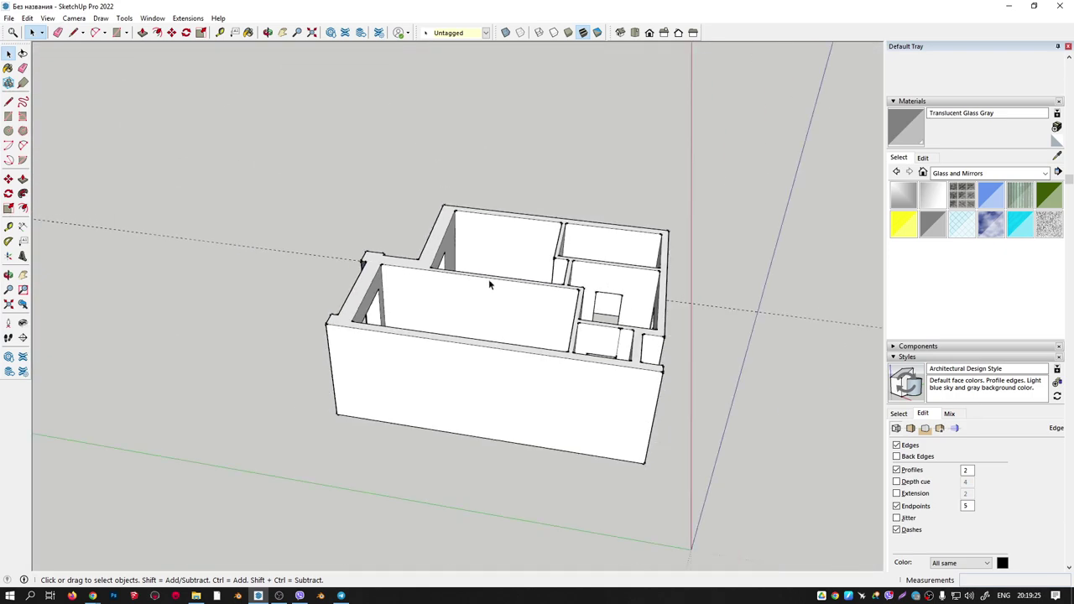
scroll(472, 312, down, 1)
scroll(471, 312, up, 4)
scroll(471, 298, up, 3)
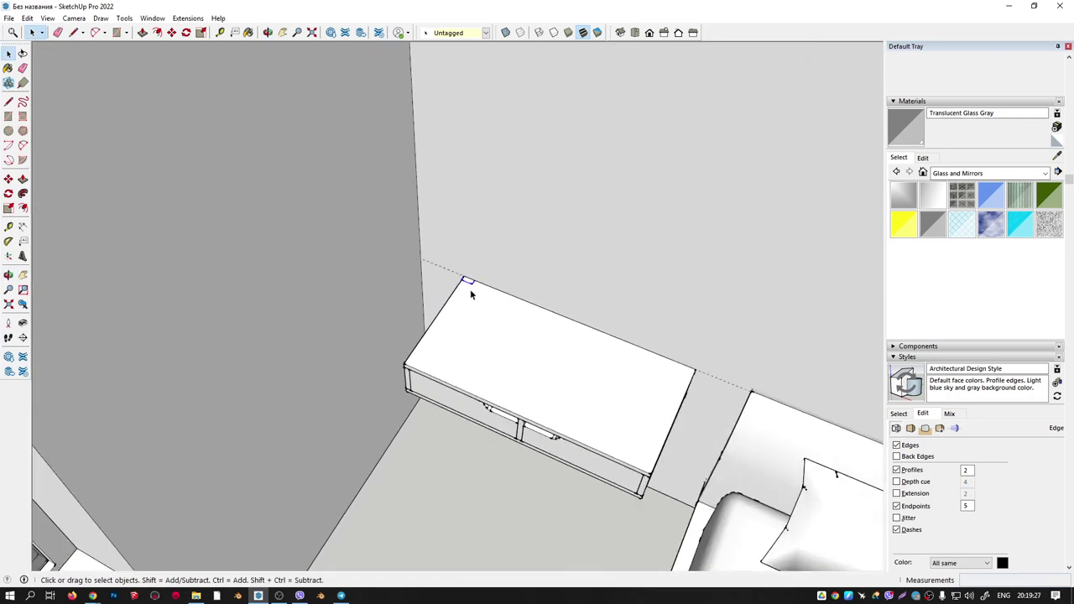
key(p)
click(467, 285)
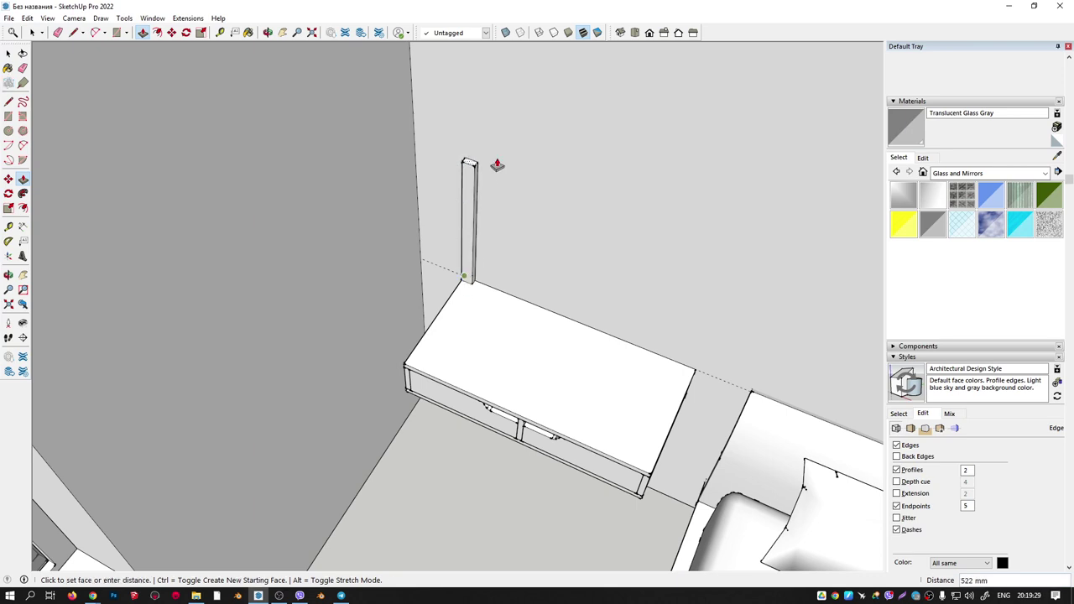
scroll(496, 161, down, 3)
mouse_move(496, 159)
middle_down()
mouse_move(468, 247)
mouse_move(405, 105)
middle_up()
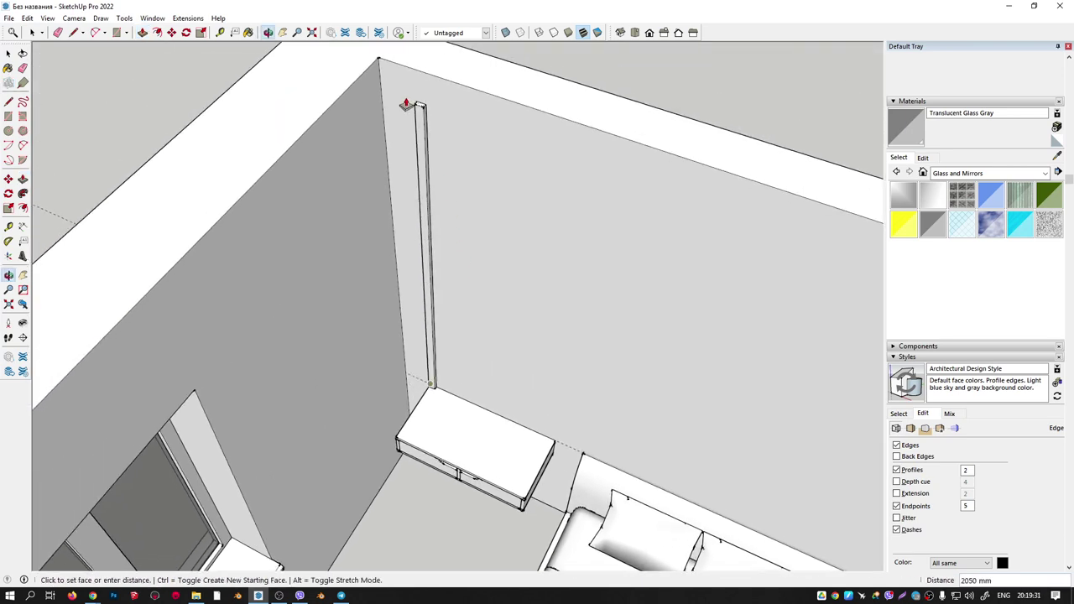
click(379, 67)
key(space)
double_click(425, 191)
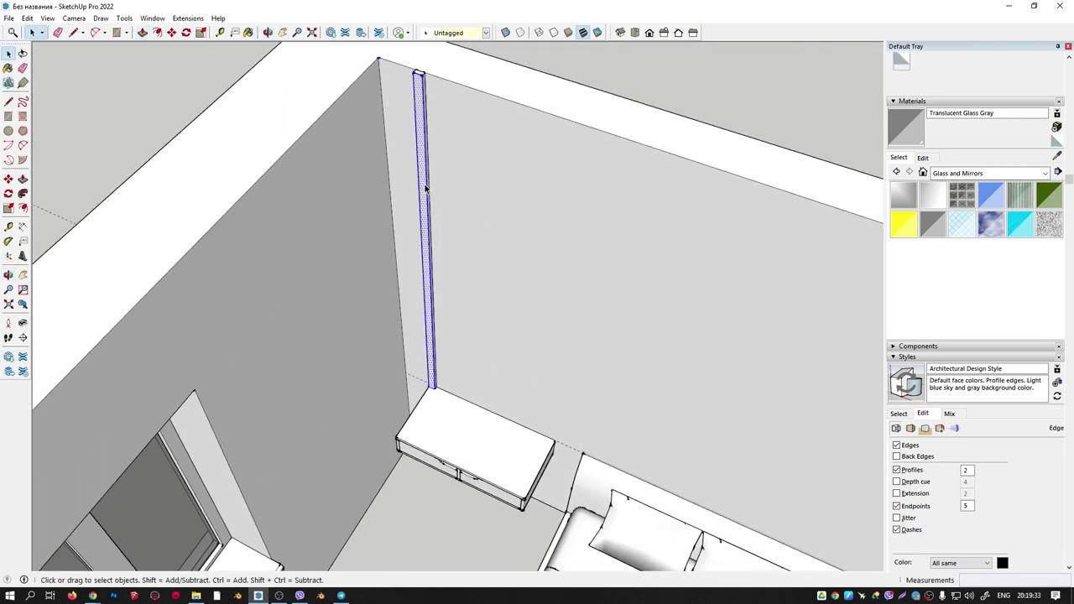
scroll(427, 399, up, 2)
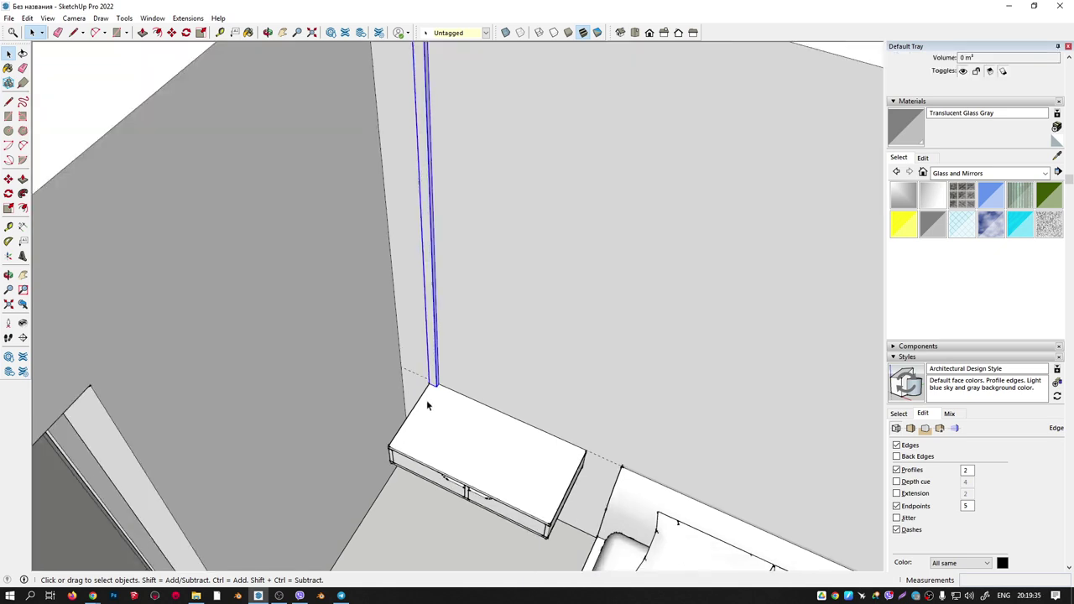
scroll(435, 381, up, 2)
scroll(434, 380, up, 2)
Copy the post at 60 mm spacing and repeat it into a row of about twenty slats.
key(m)
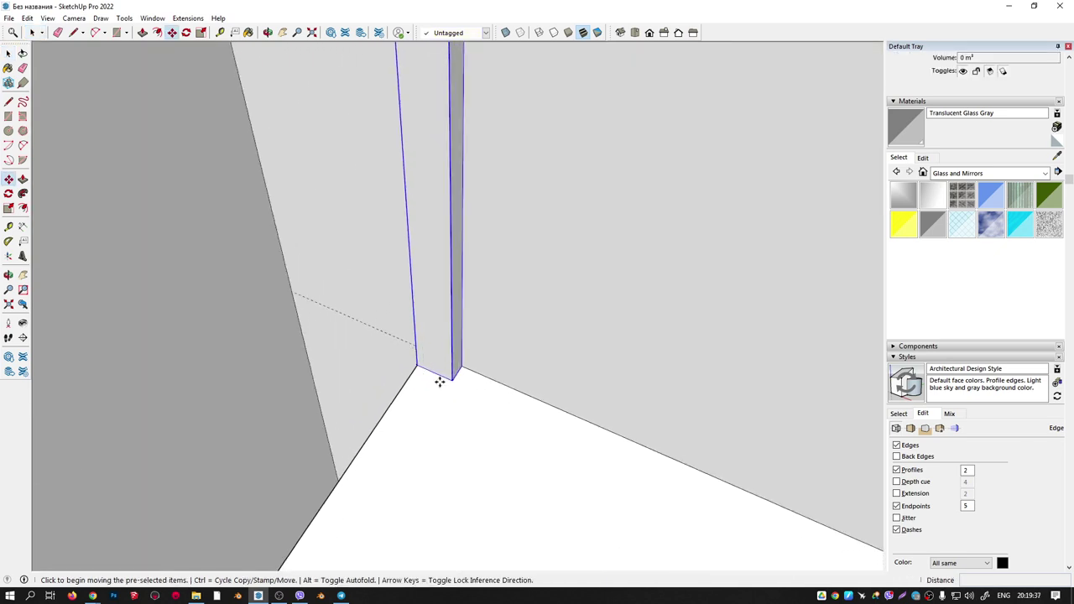
click(415, 363)
key(ctrl)
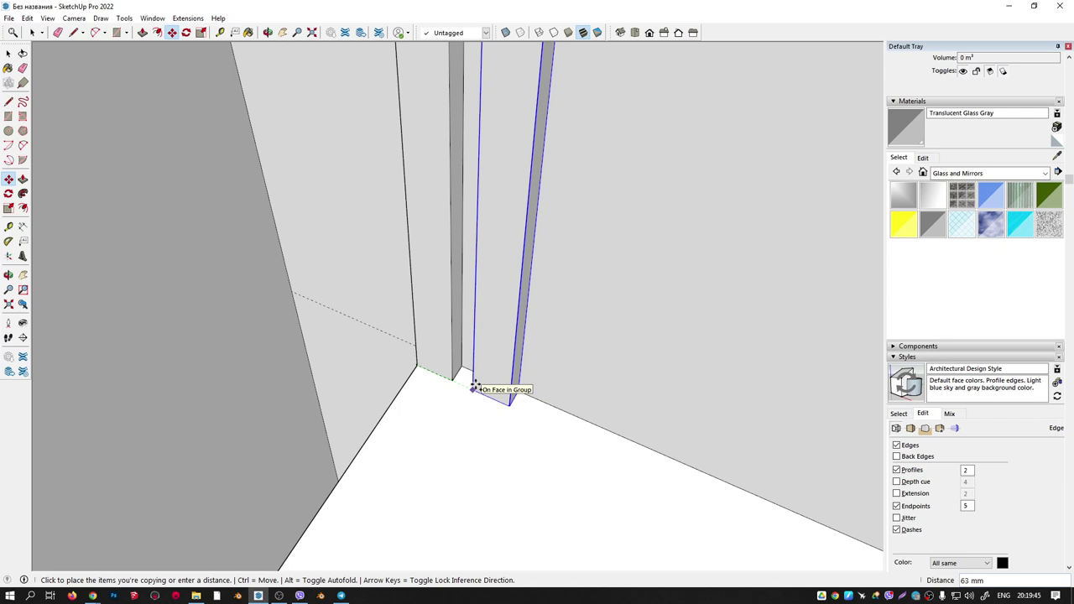
text(60)
click(475, 387)
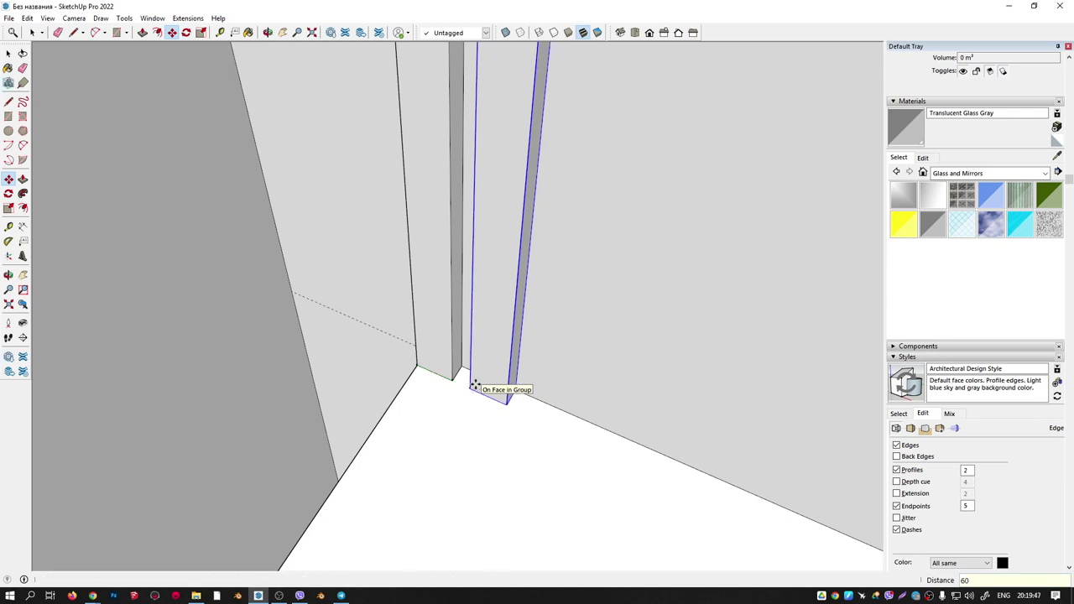
scroll(472, 385, down, 2)
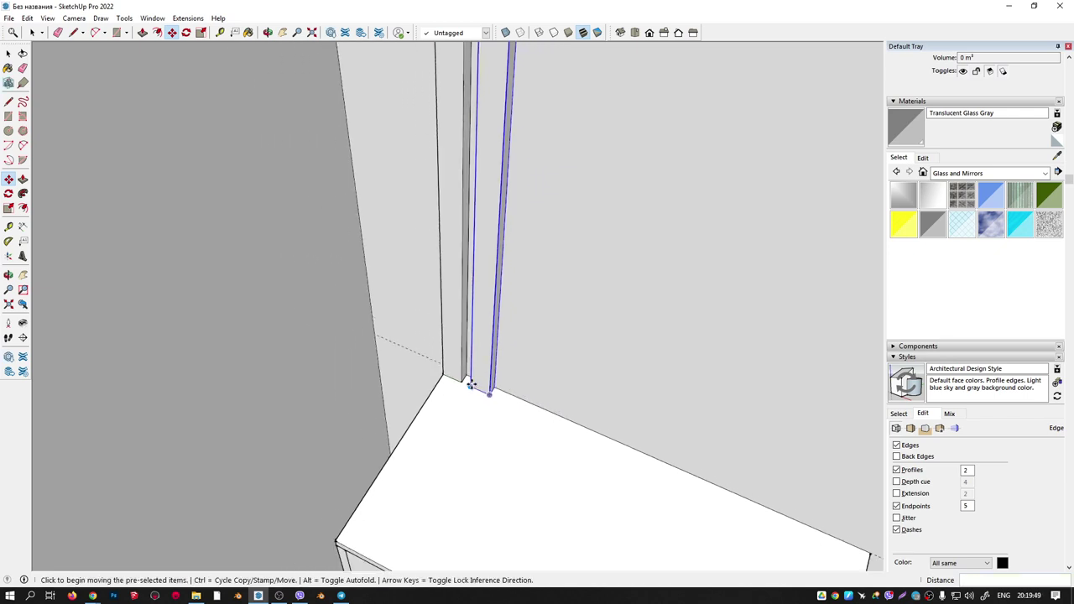
scroll(471, 385, down, 2)
text(*2)
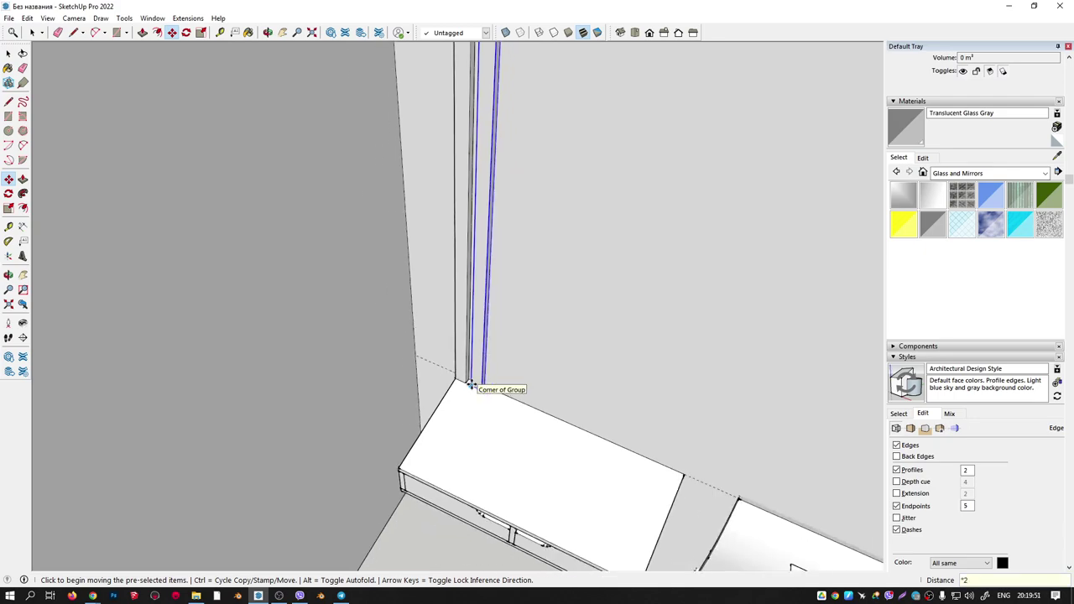
text(0)
key(Return)
Select the right-hand group of wall slats with a crossing window.
scroll(471, 385, down, 3)
mouse_move(470, 386)
middle_down()
mouse_move(516, 321)
mouse_move(558, 386)
middle_up()
scroll(558, 386, up, 2)
scroll(558, 386, down, 1)
key(space)
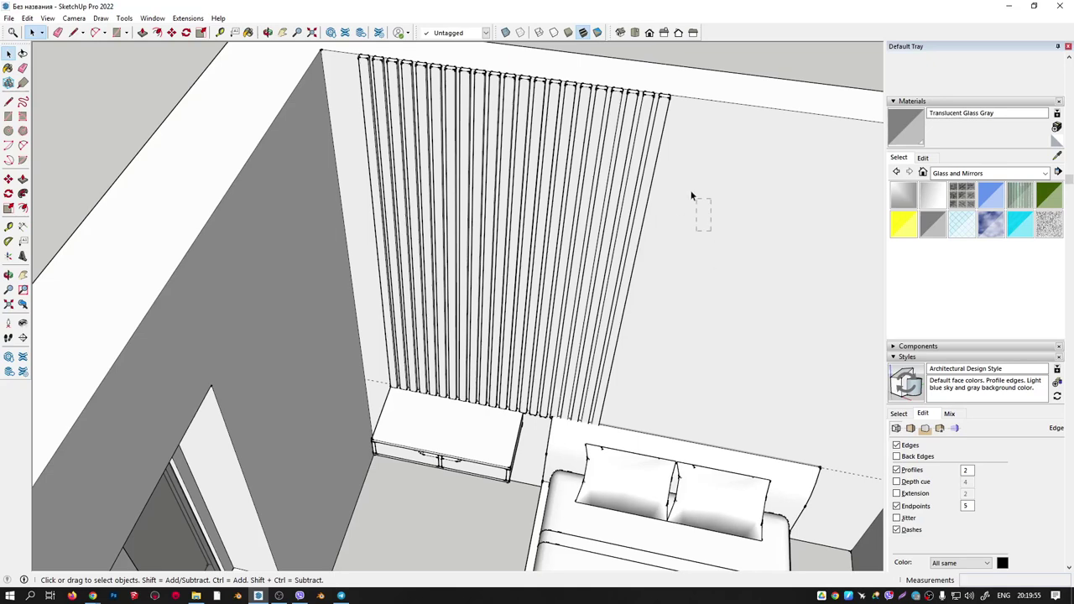
drag(554, 74, 552, 74)
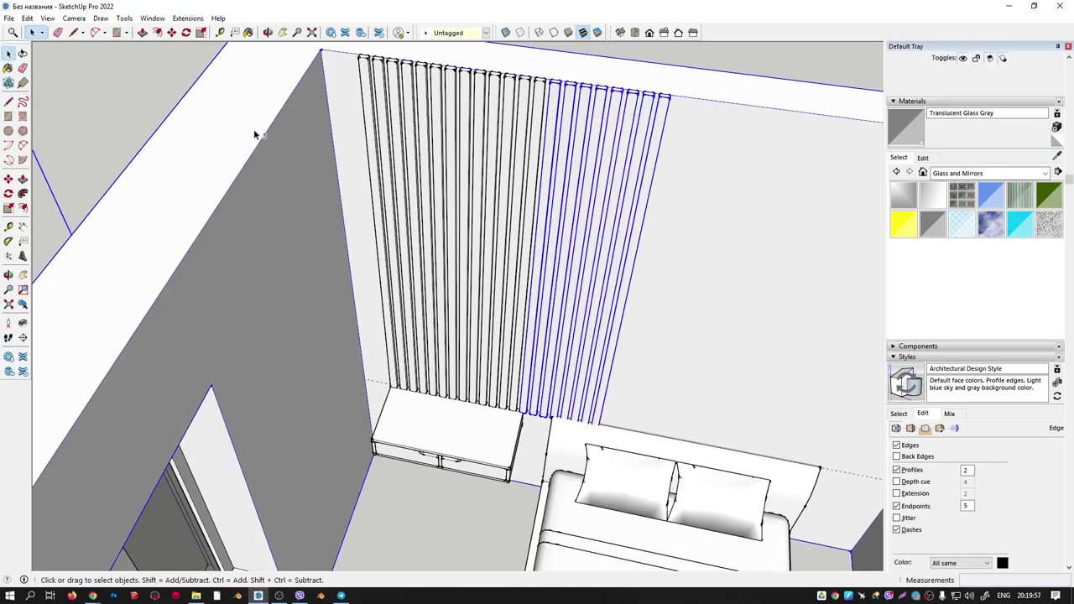
Delete the selected right-hand slats to narrow the wall panel.
right_click(191, 113)
click(166, 140)
scroll(177, 159, down, 3)
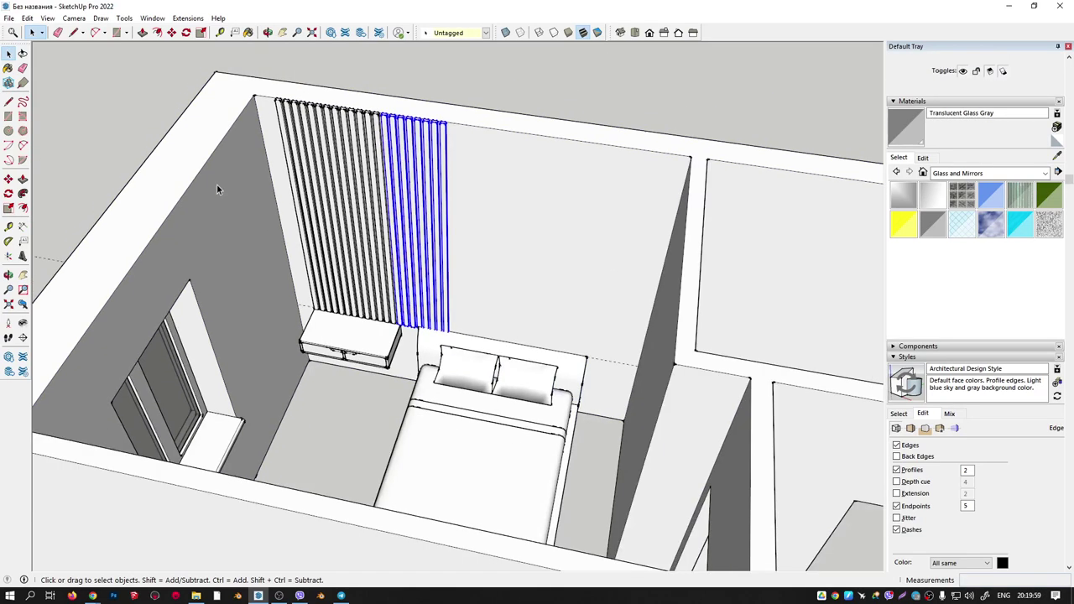
scroll(178, 146, up, 2)
middle_drag(322, 168, 453, 222)
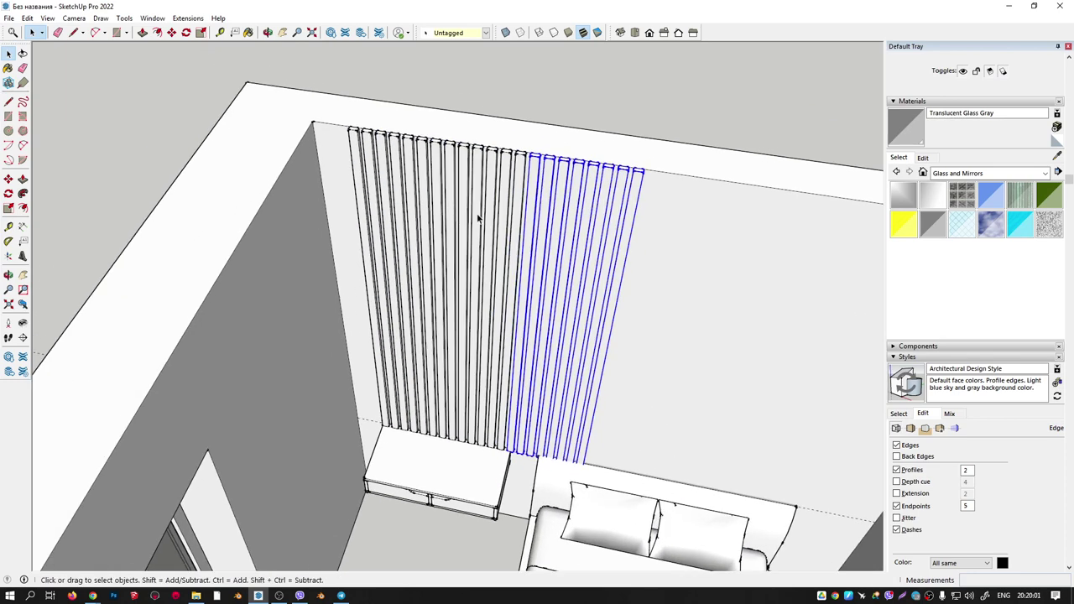
key(Delete)
Reselect the remaining wall slats after briefly selecting the bed and walls.
mouse_move(525, 194)
middle_down()
mouse_move(498, 347)
mouse_move(537, 338)
mouse_move(553, 417)
middle_up()
drag(300, 226, 317, 193)
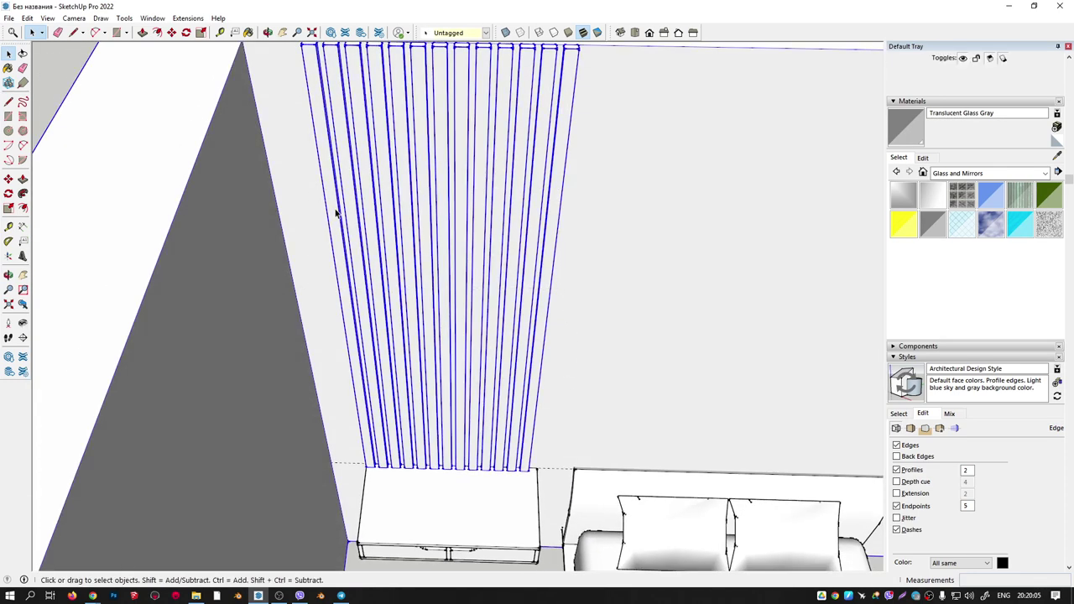
scroll(336, 214, down, 3)
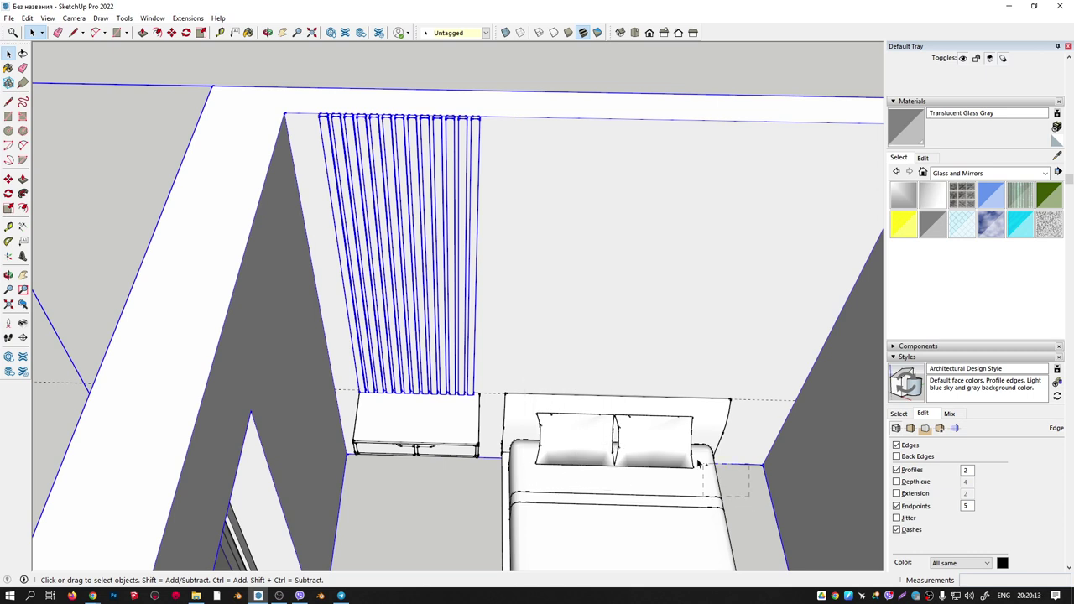
ctrl+drag(530, 357, 523, 351)
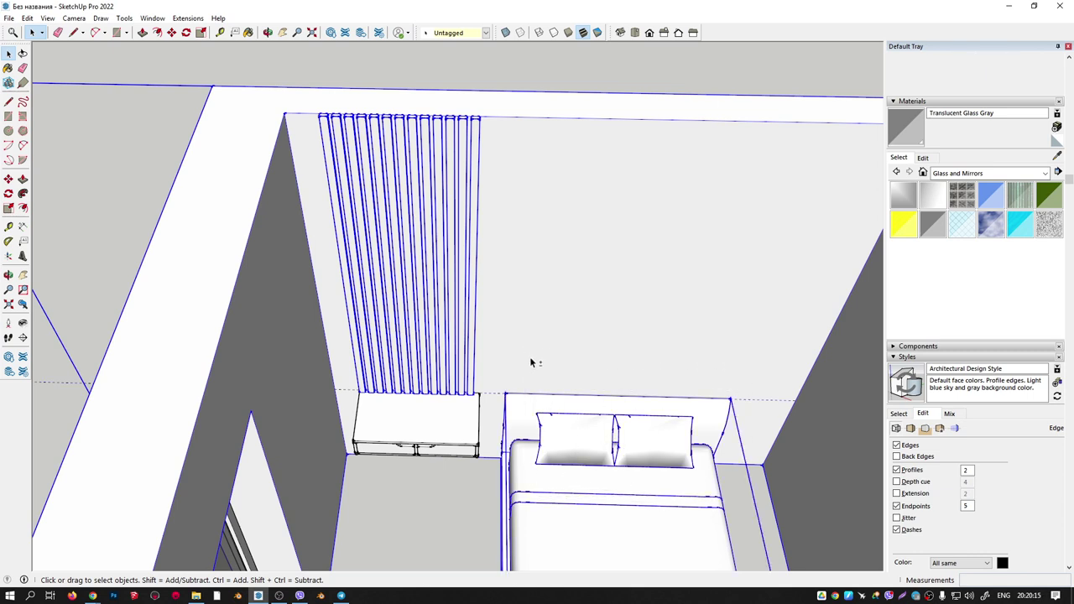
shift+drag(506, 378, 744, 457)
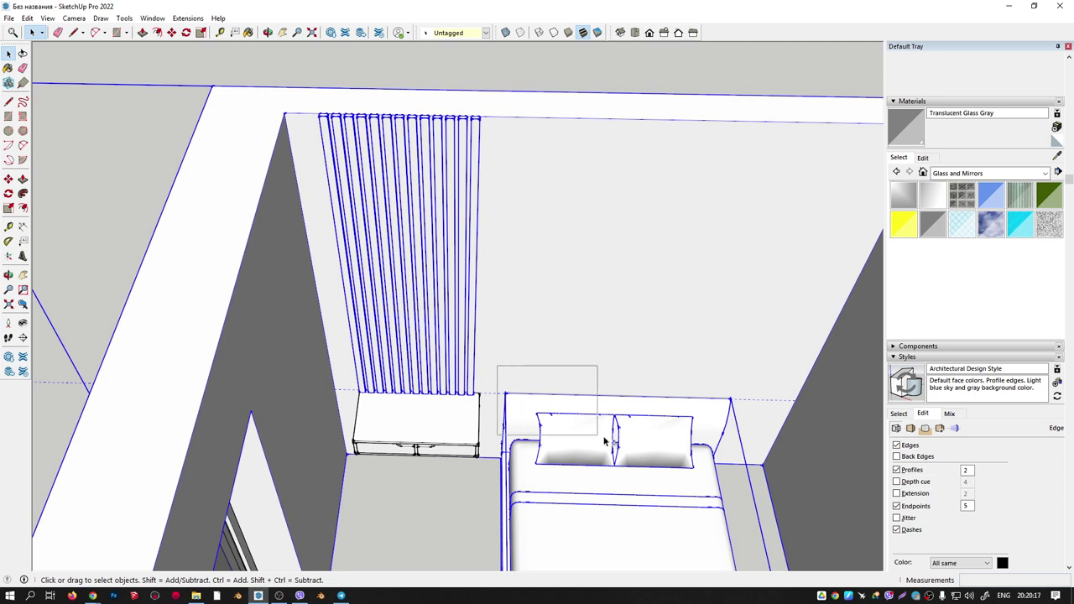
shift+drag(509, 399, 765, 522)
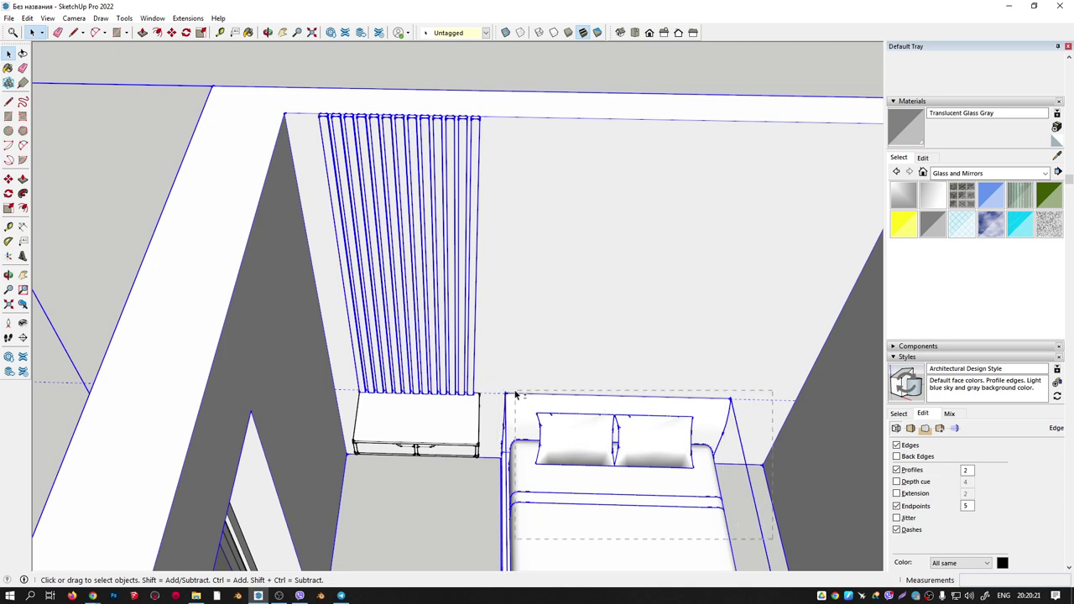
key(ctrl+t)
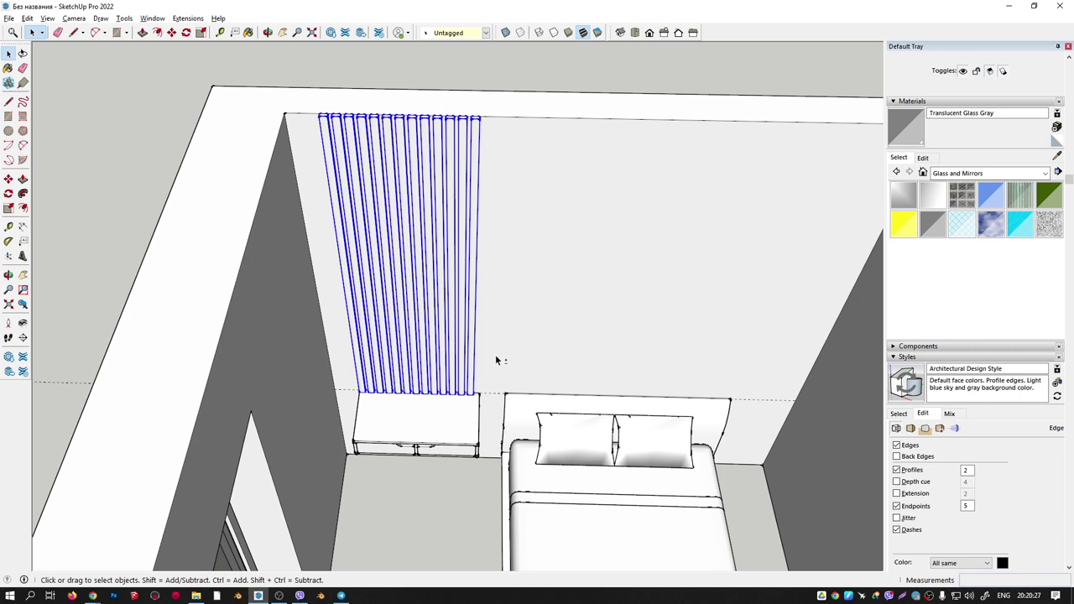
key(alt)
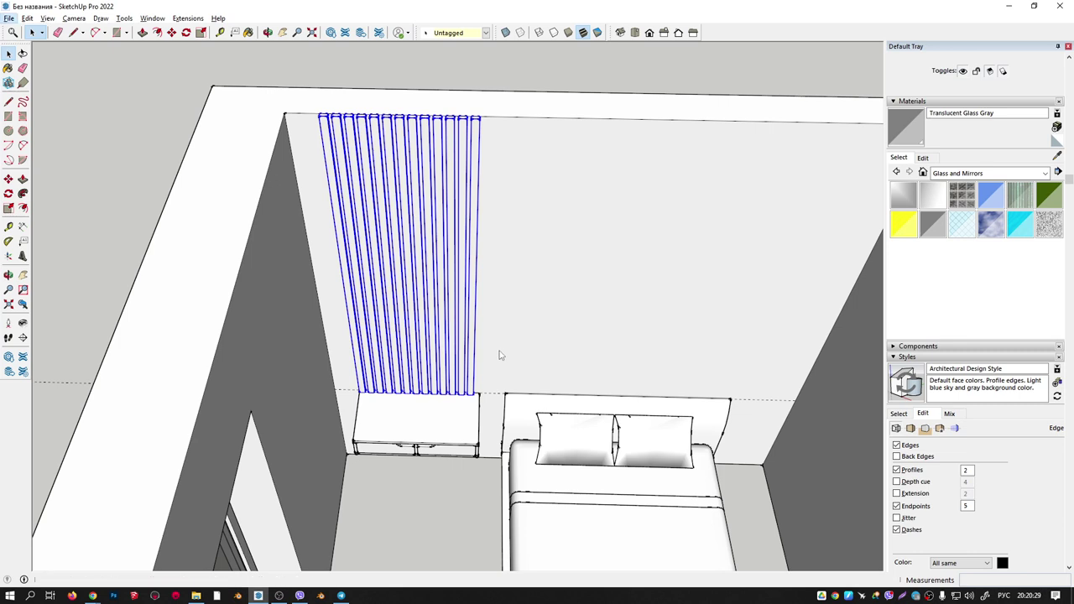
key(alt+space)
right_click(499, 354)
click(492, 341)
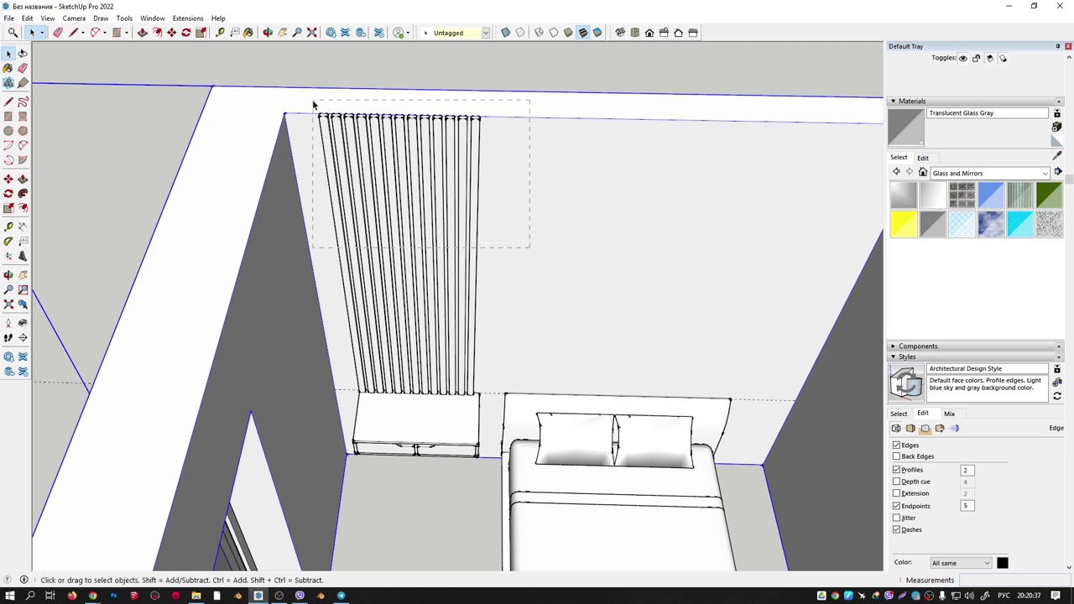
shift+drag(313, 103, 317, 109)
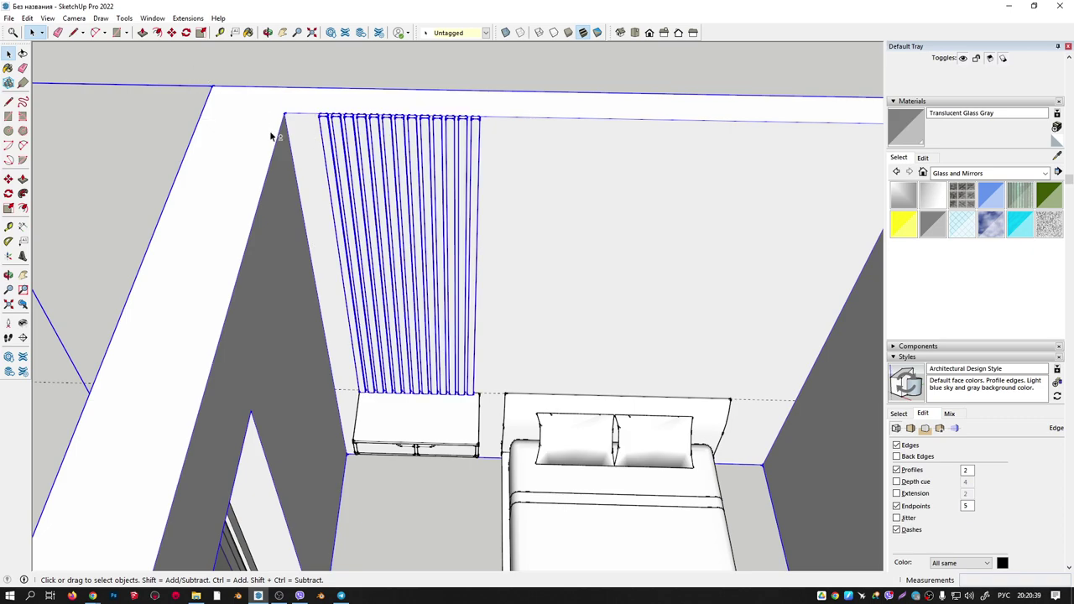
shift+click(196, 79)
Move the remaining slats about 29 mm to line up with the cabinet edge.
middle_drag(196, 79, 418, 185)
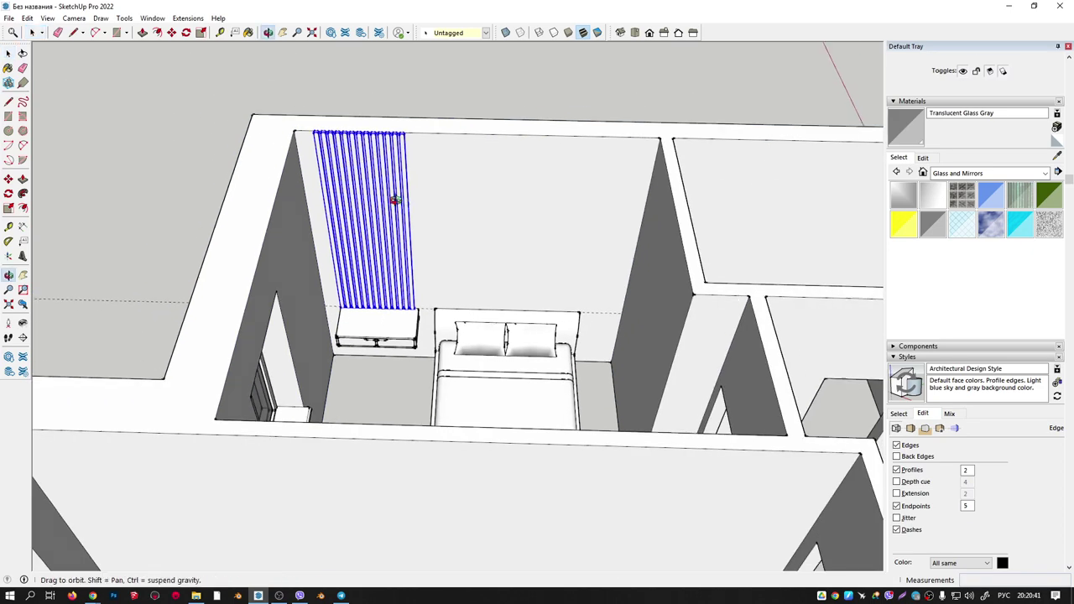
scroll(392, 198, up, 3)
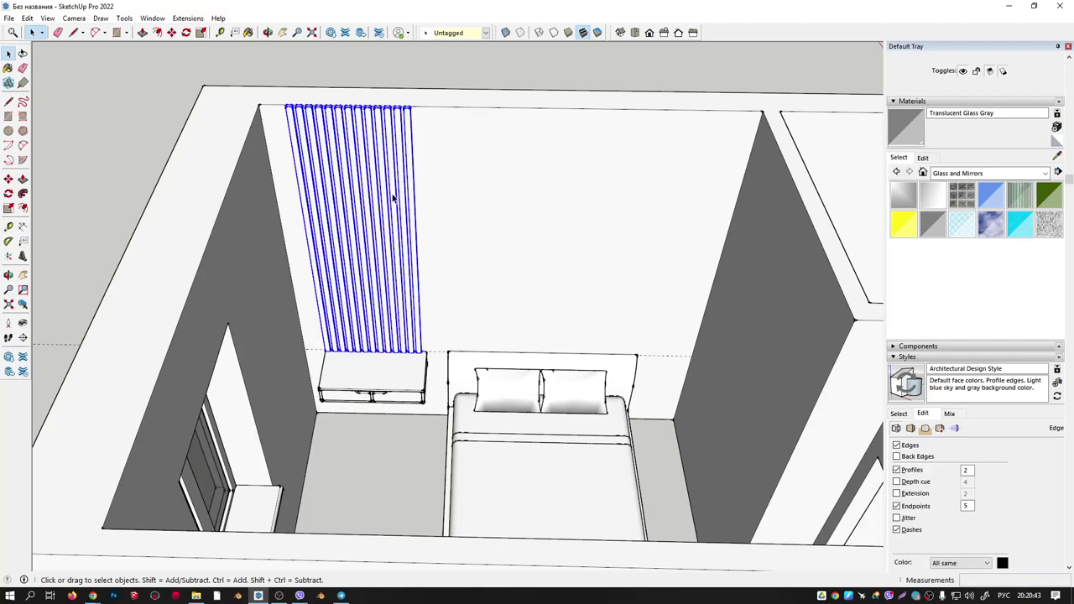
scroll(393, 198, up, 3)
scroll(296, 412, up, 2)
middle_drag(296, 413, 397, 405)
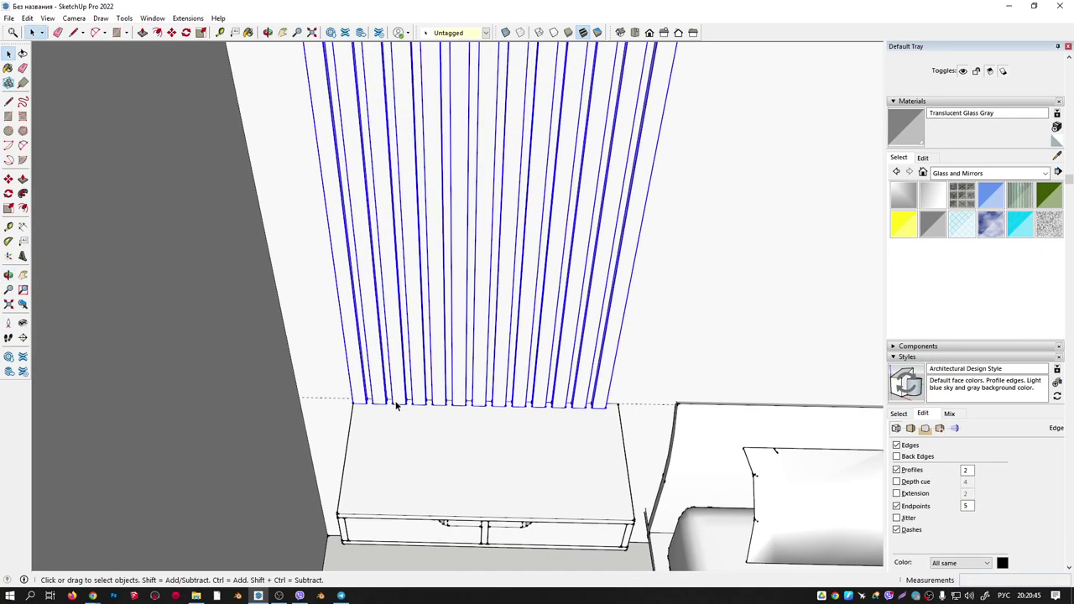
scroll(355, 412, up, 1)
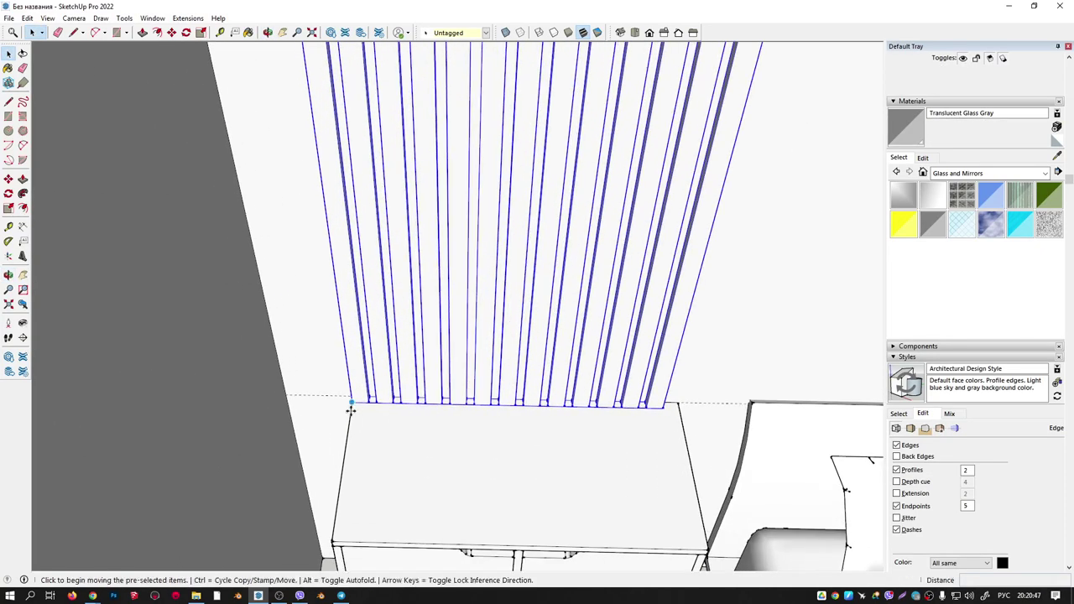
key(m)
click(350, 402)
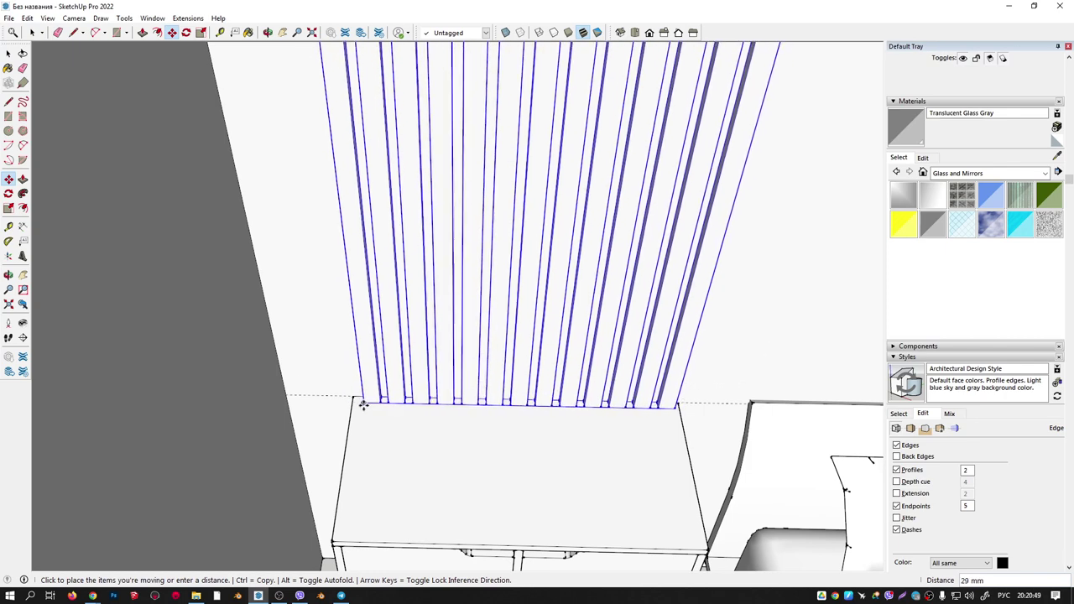
click(362, 405)
Reselect the slat panel and view it up close.
scroll(361, 407, down, 3)
middle_drag(361, 407, 413, 358)
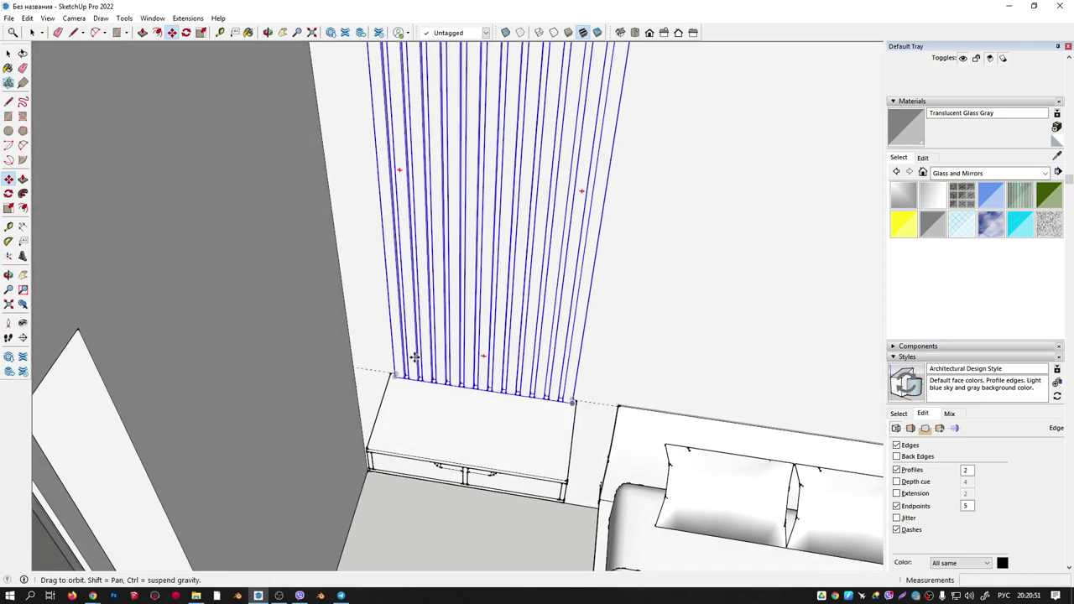
key(space)
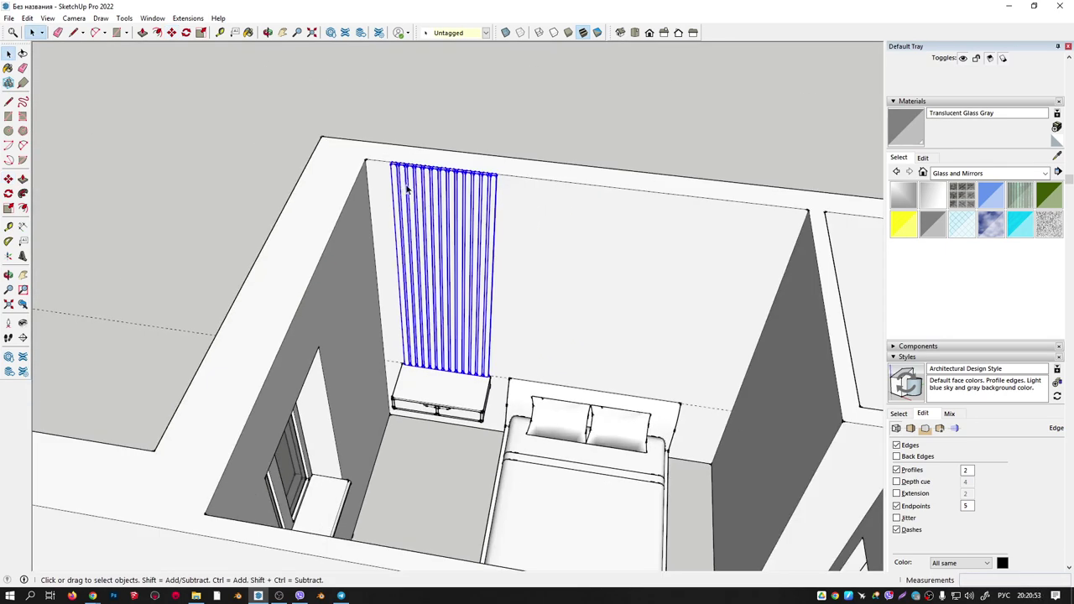
click(483, 138)
click(486, 201)
mouse_move(487, 201)
middle_down()
mouse_move(434, 193)
mouse_move(445, 204)
middle_up()
scroll(441, 271, up, 3)
middle_drag(441, 271, 439, 290)
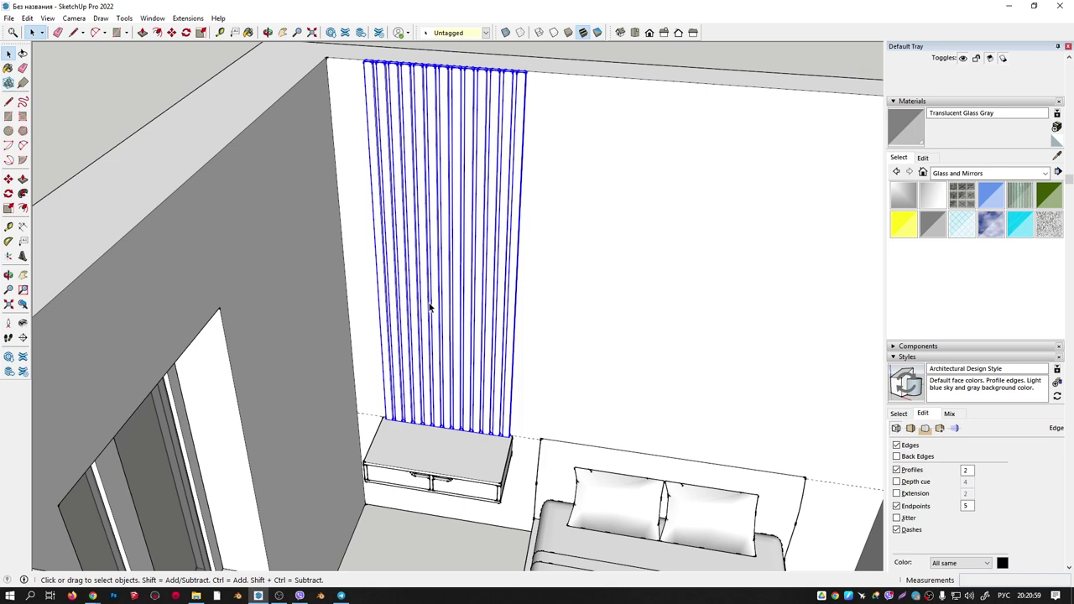
key(c)
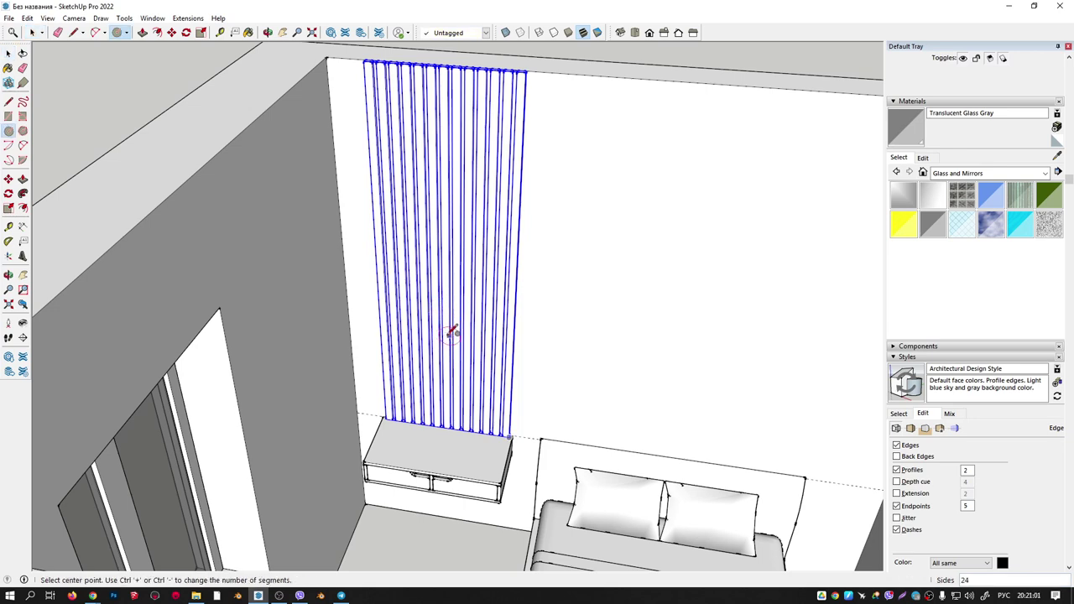
Draw a circle on the slat panel.
scroll(451, 335, up, 2)
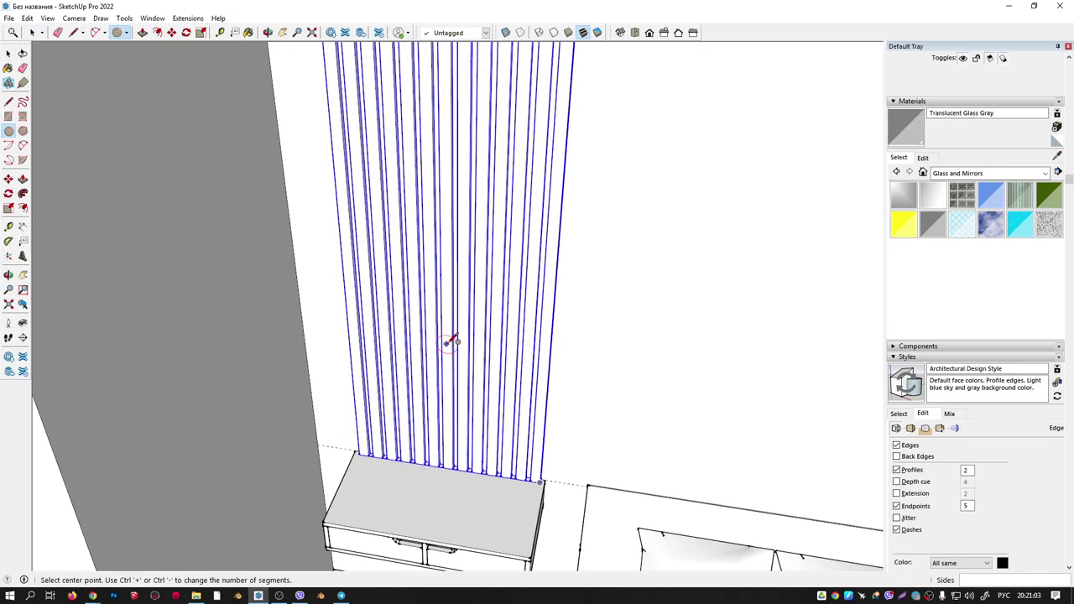
click(446, 343)
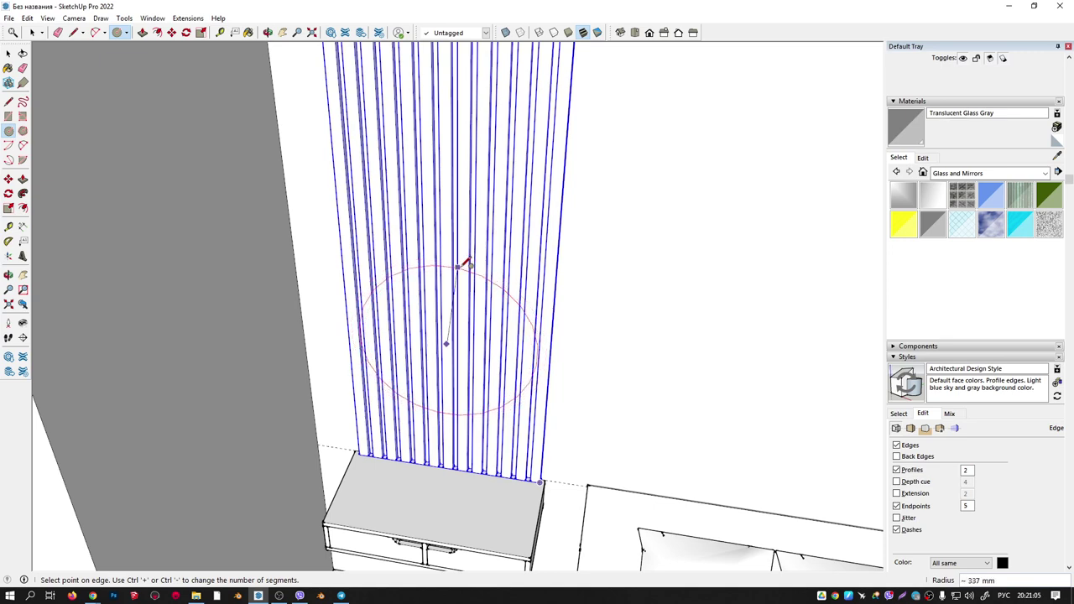
click(459, 266)
middle_drag(467, 199, 398, 292)
key(space)
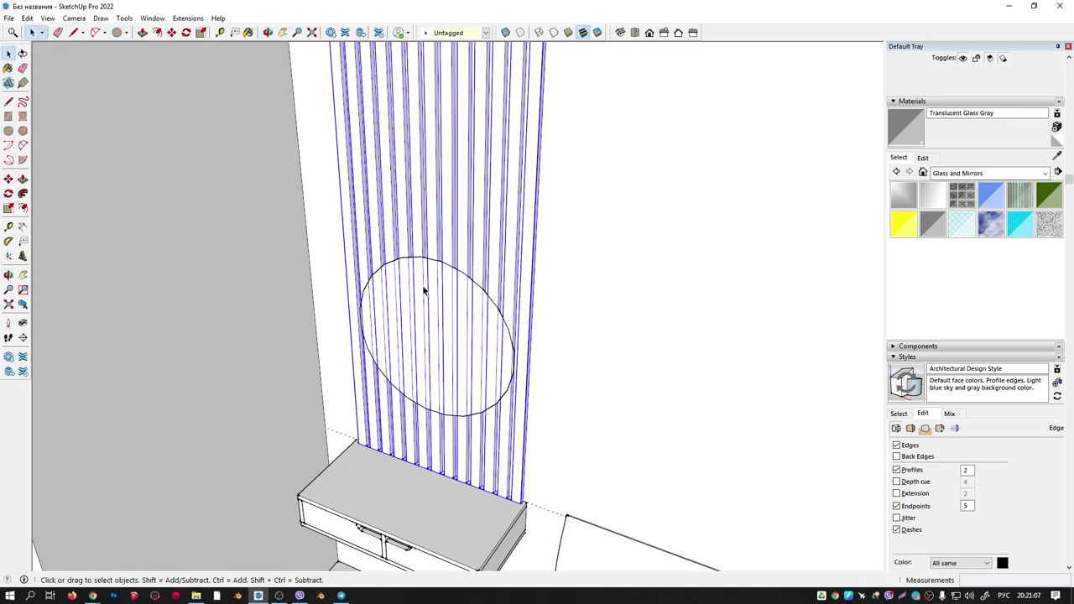
Group the circle and stretch it vertically into a tall oval.
click(419, 279)
scroll(435, 285, down, 2)
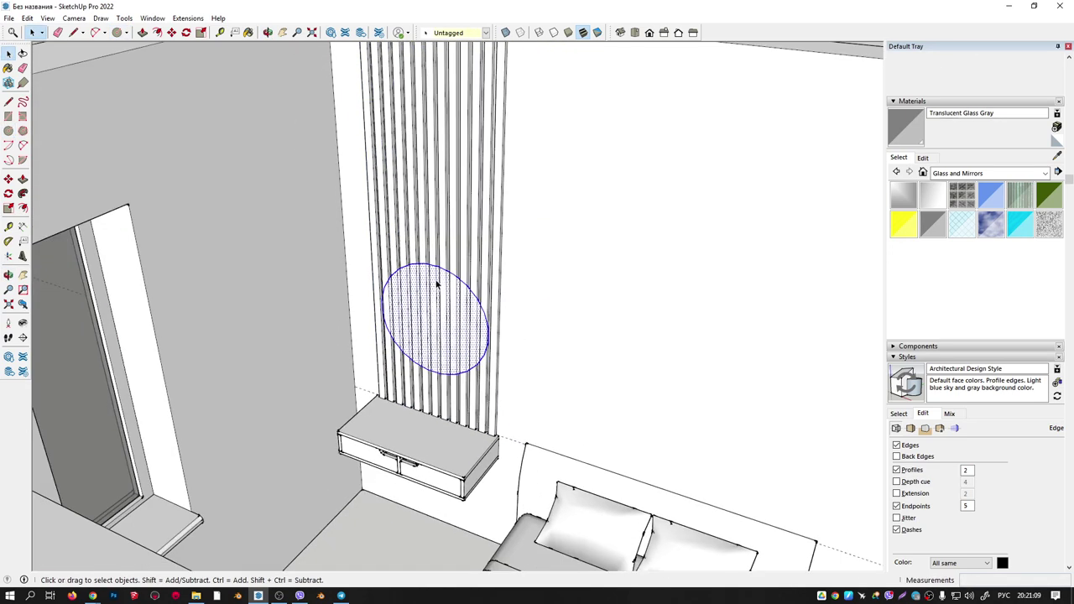
key(ctrl+g)
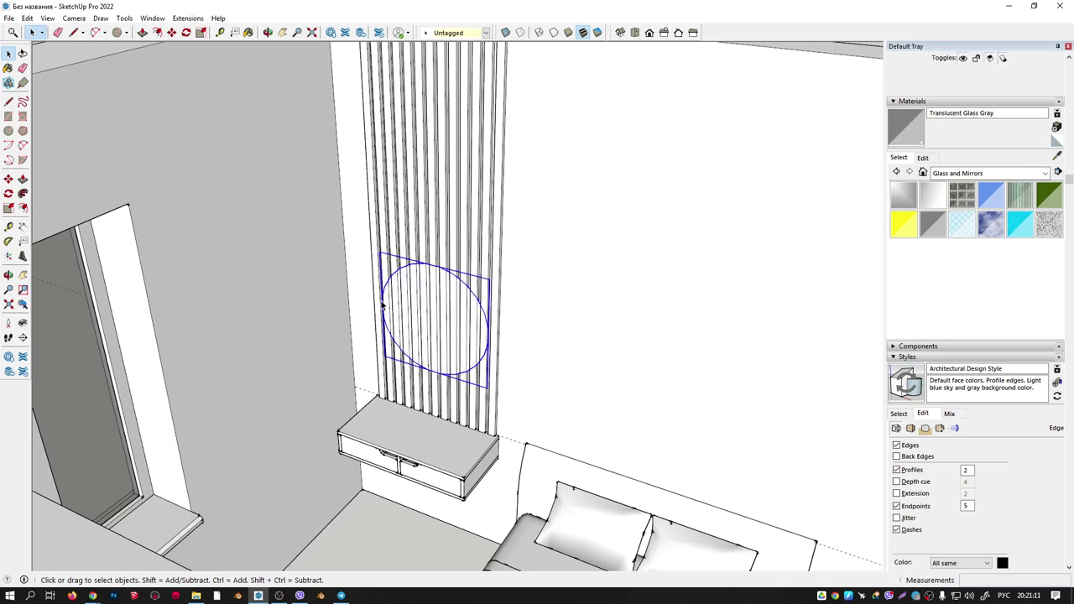
click(9, 208)
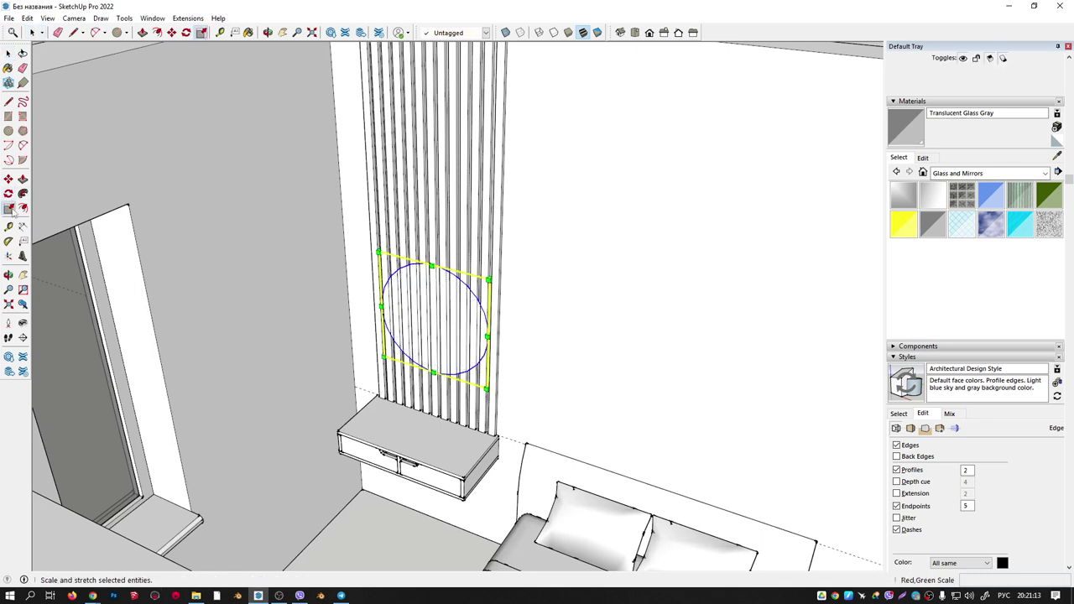
drag(432, 265, 432, 192)
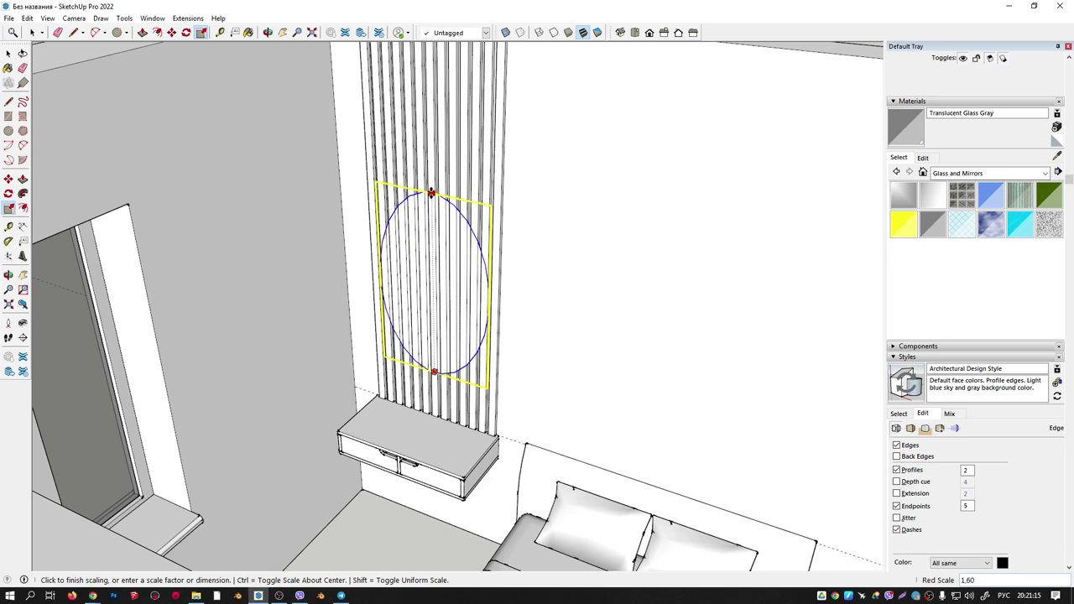
scroll(449, 214, up, 4)
scroll(546, 227, down, 1)
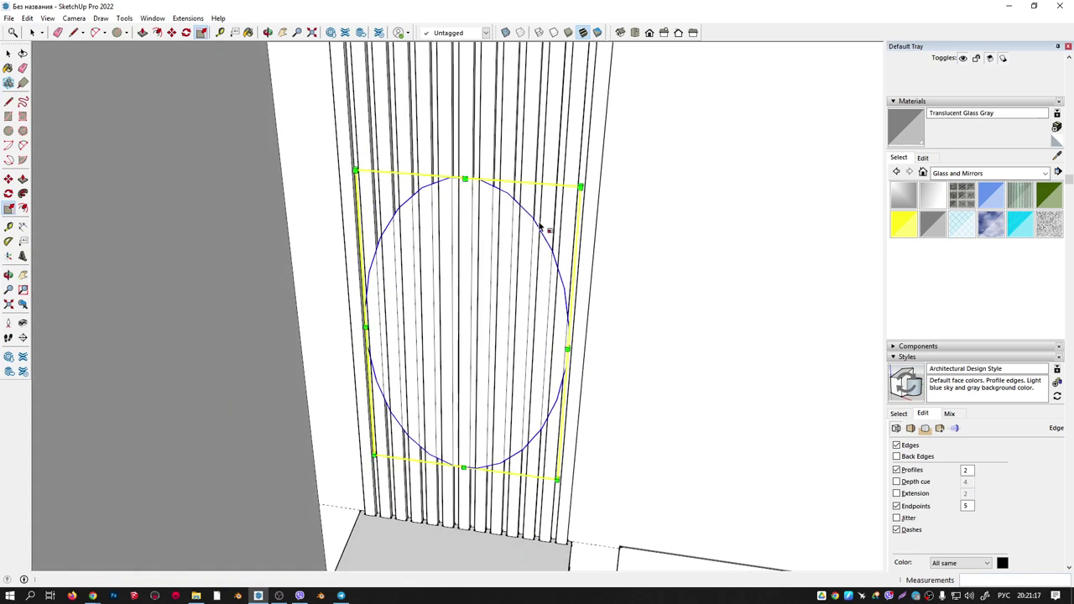
key(space)
Inside the oval group, select the outline and check its 24 segments in Entity Info.
double_click(491, 250)
scroll(508, 214, up, 2)
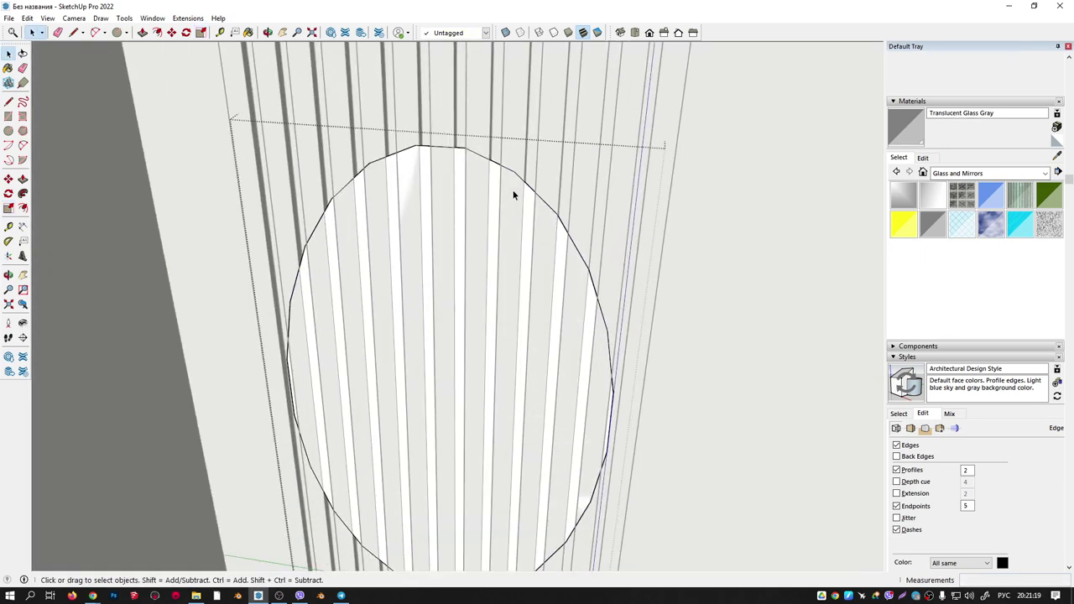
double_click(507, 173)
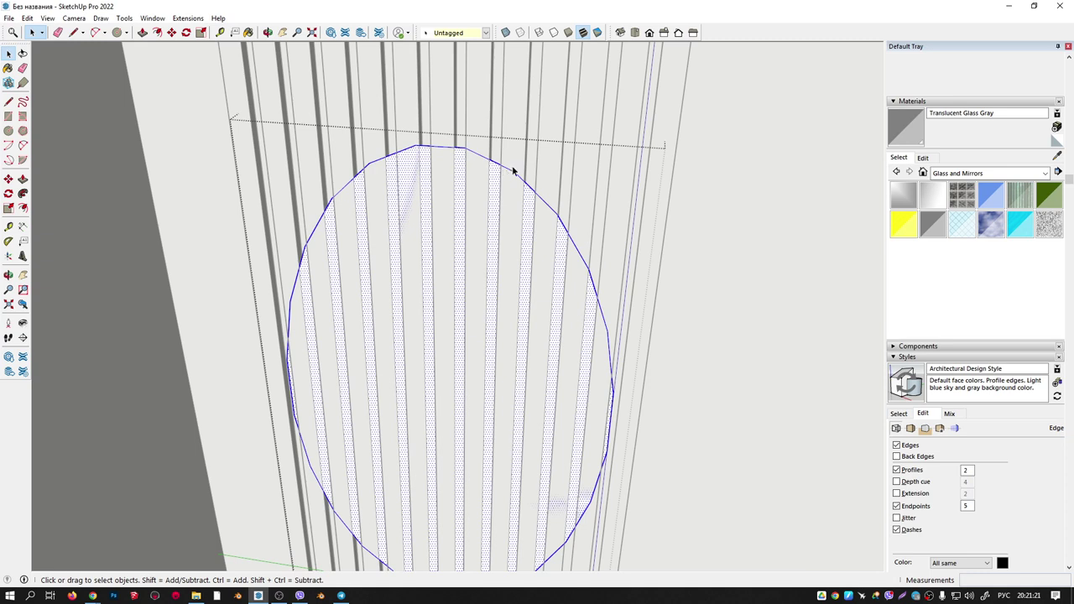
scroll(632, 215, up, 1)
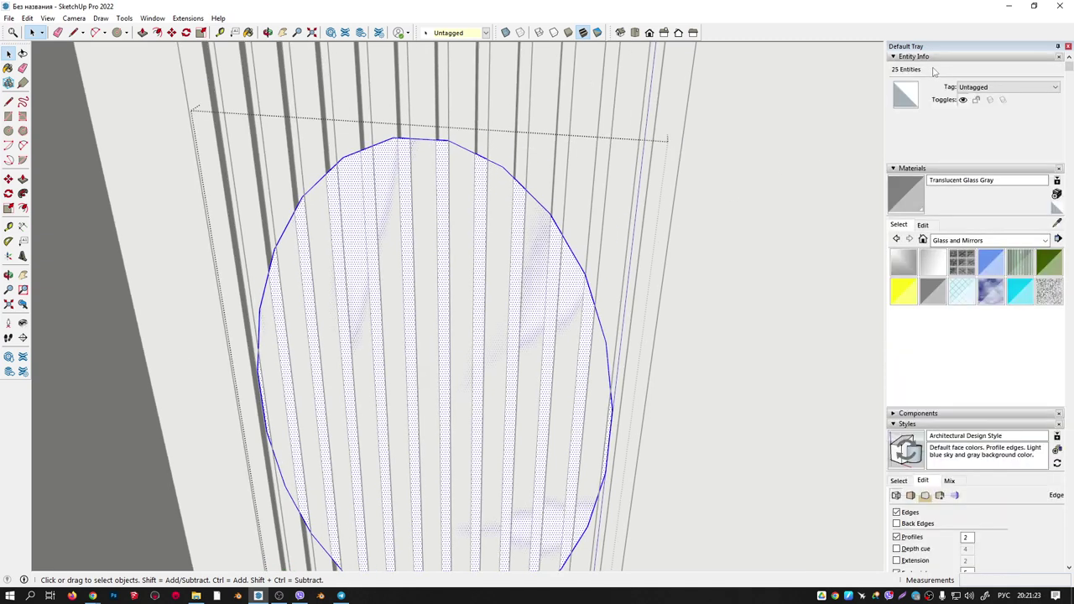
click(535, 202)
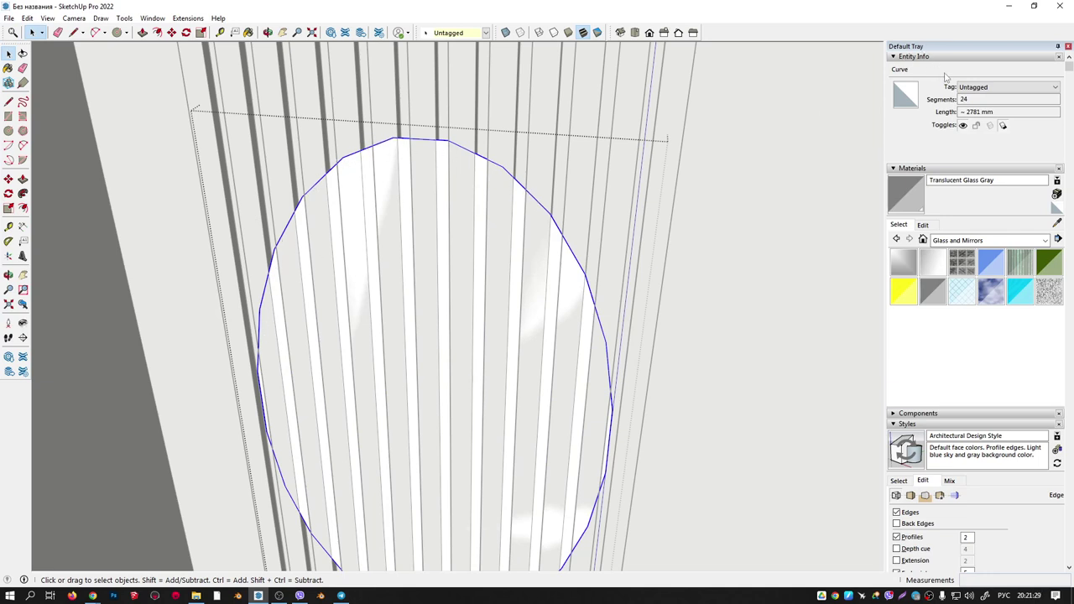
scroll(516, 157, down, 2)
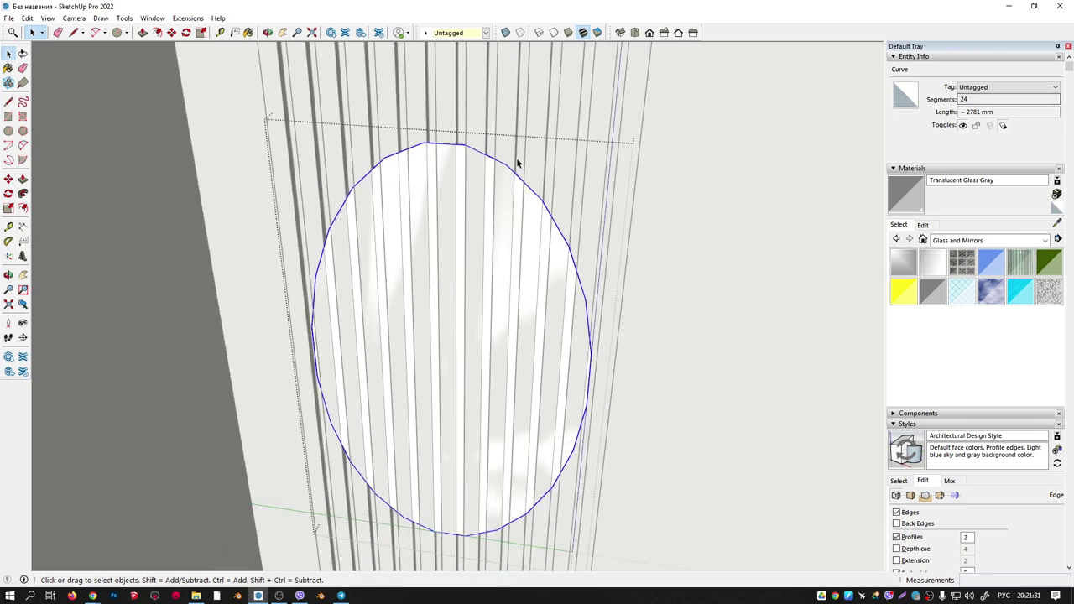
scroll(516, 157, down, 1)
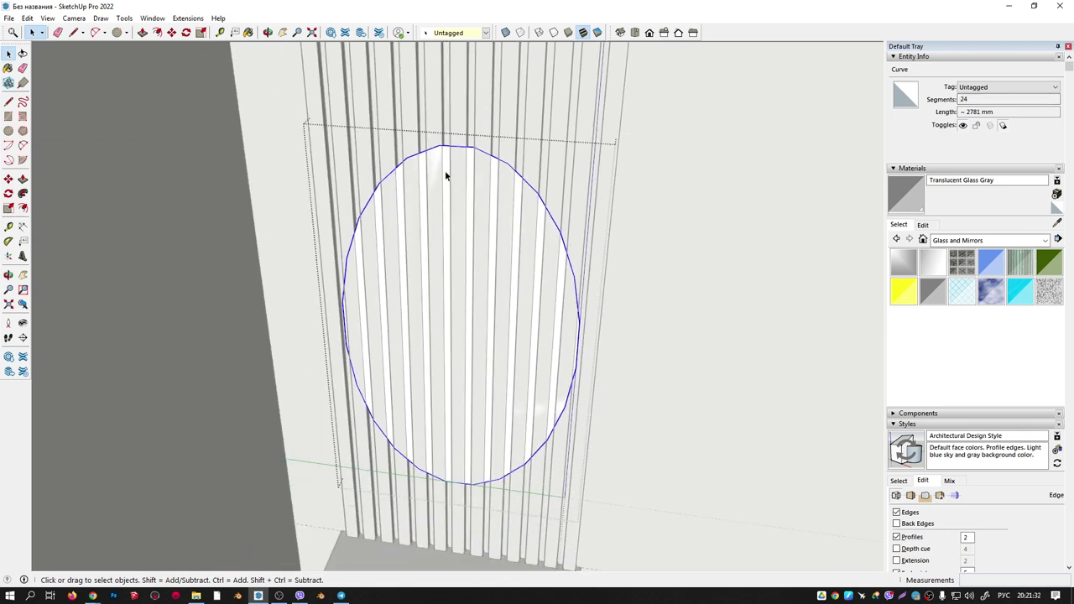
double_click(961, 99)
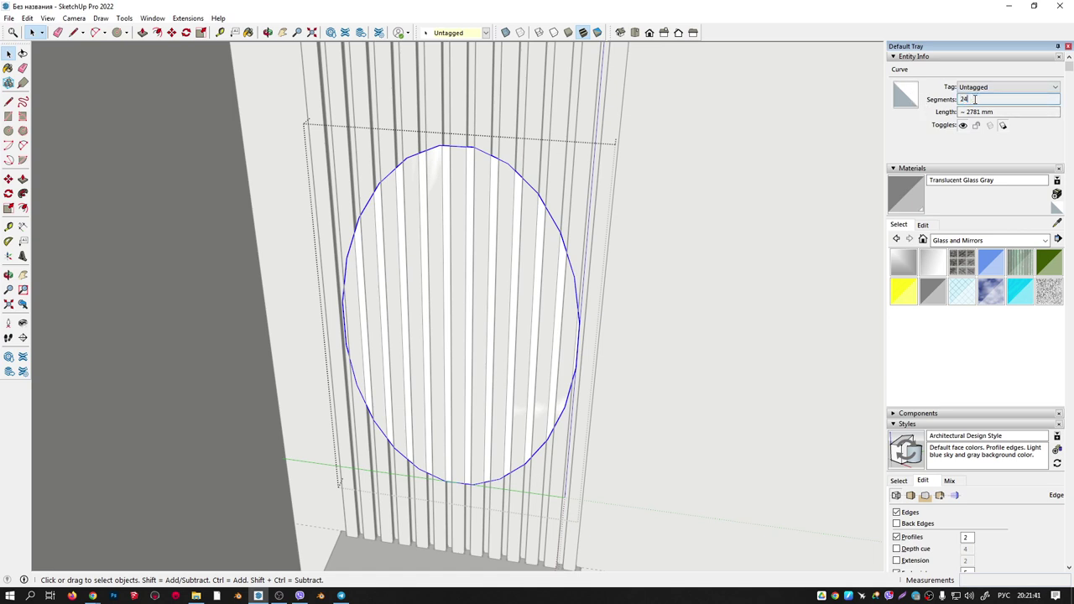
Delete the 24-segment oval group.
click(686, 194)
click(534, 193)
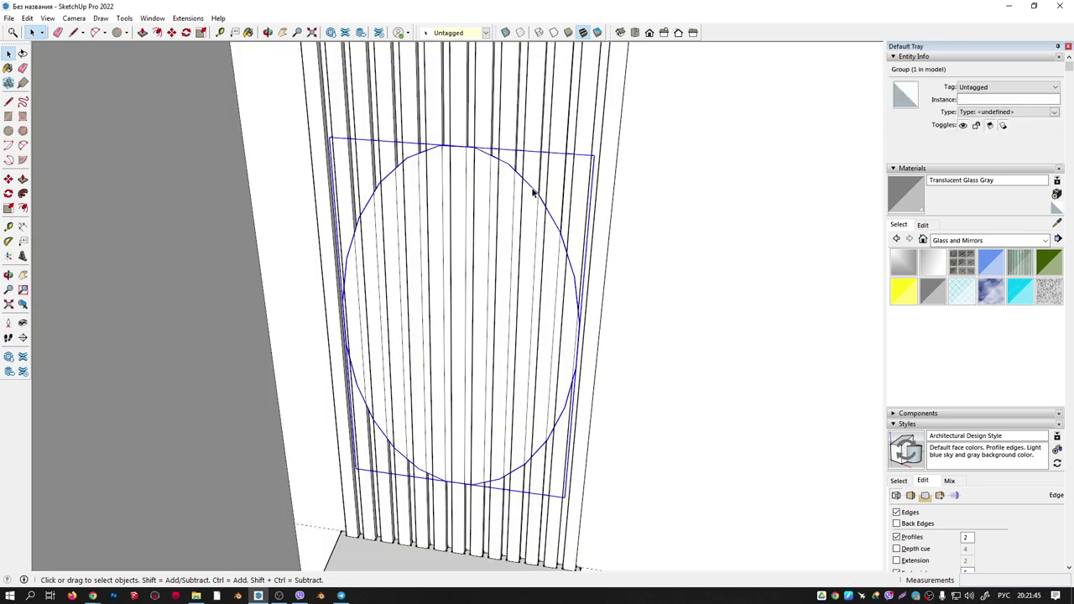
key(Delete)
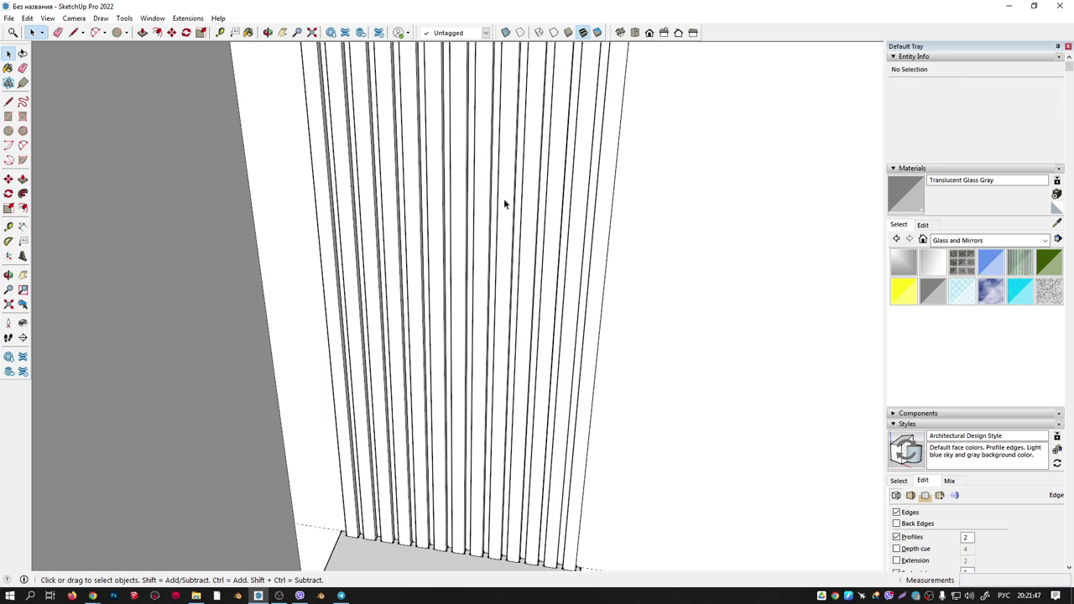
Draw a 359 mm circle on the slats and set it to 64 segments.
scroll(492, 293, down, 2)
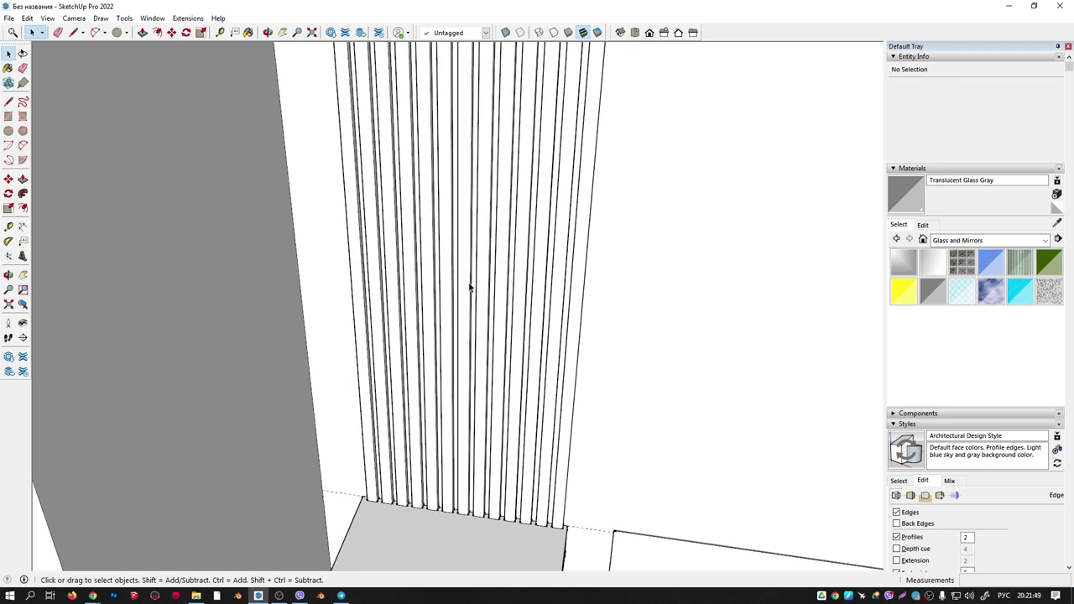
key(c)
click(464, 287)
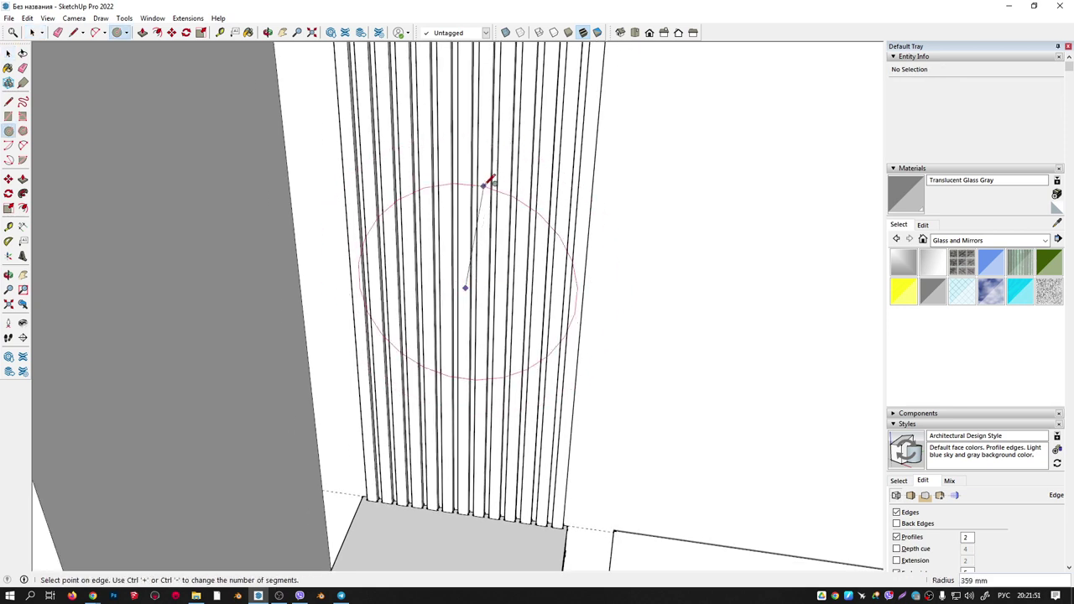
click(484, 184)
key(space)
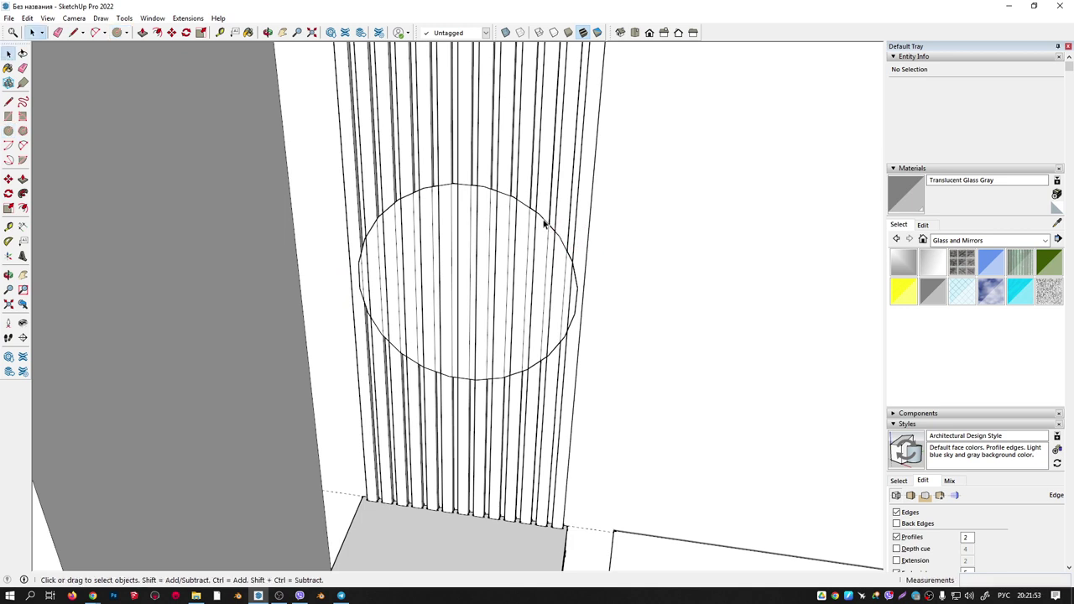
click(545, 222)
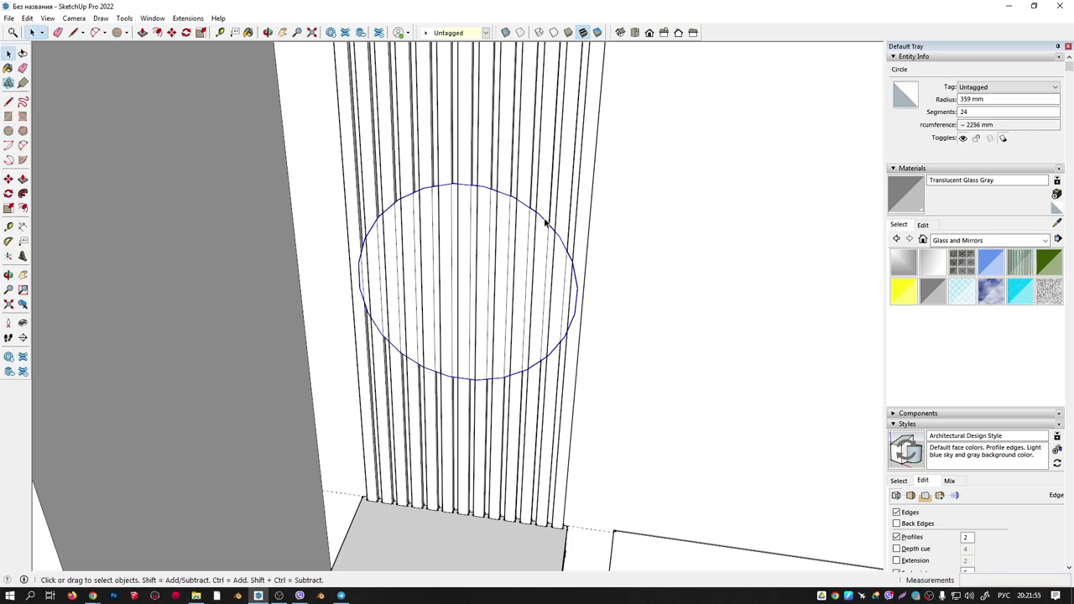
click(969, 112)
text(64)
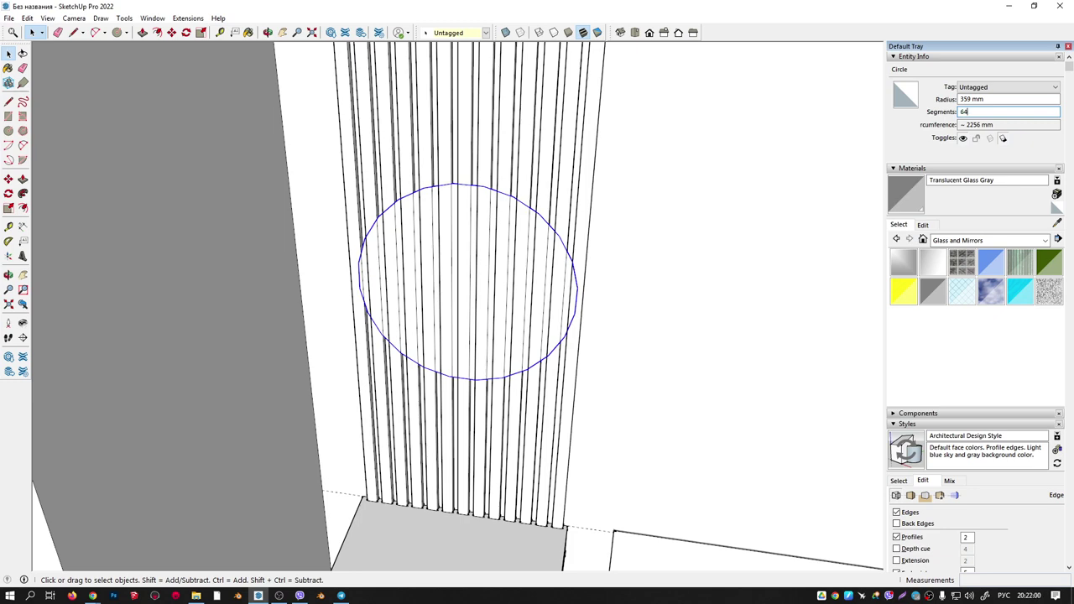
key(Return)
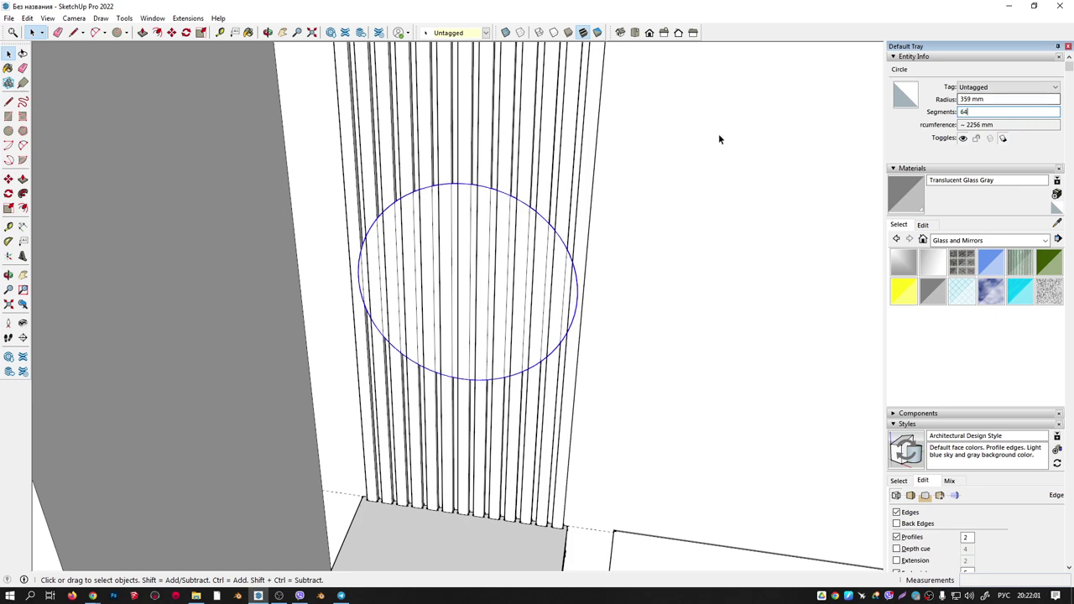
Try grouping and stretching the circle, then undo the stretch and grouping.
scroll(533, 223, up, 1)
middle_drag(533, 220, 521, 205)
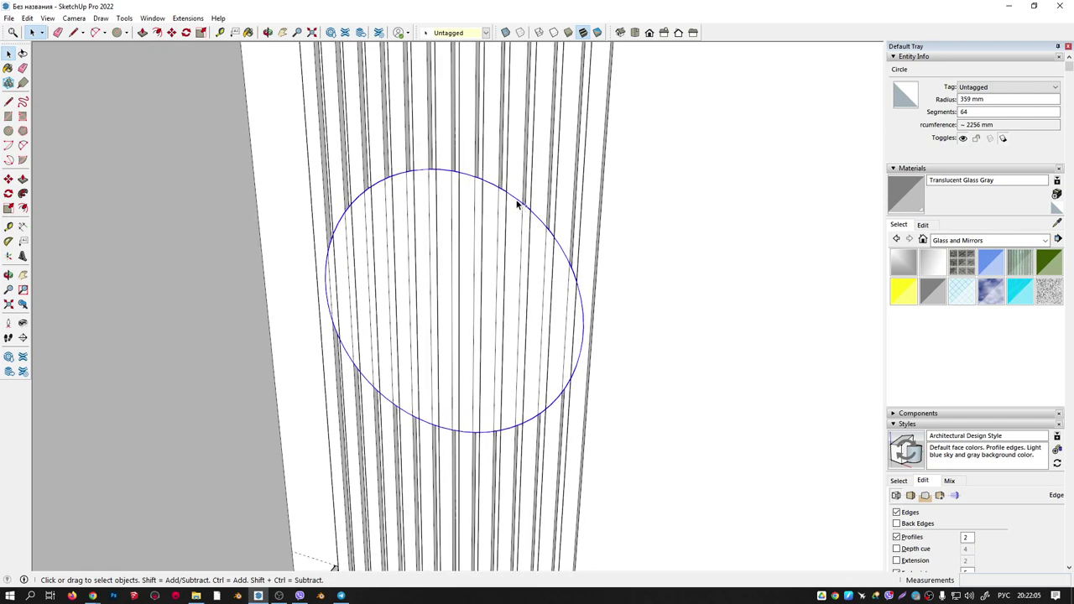
key(ctrl+g)
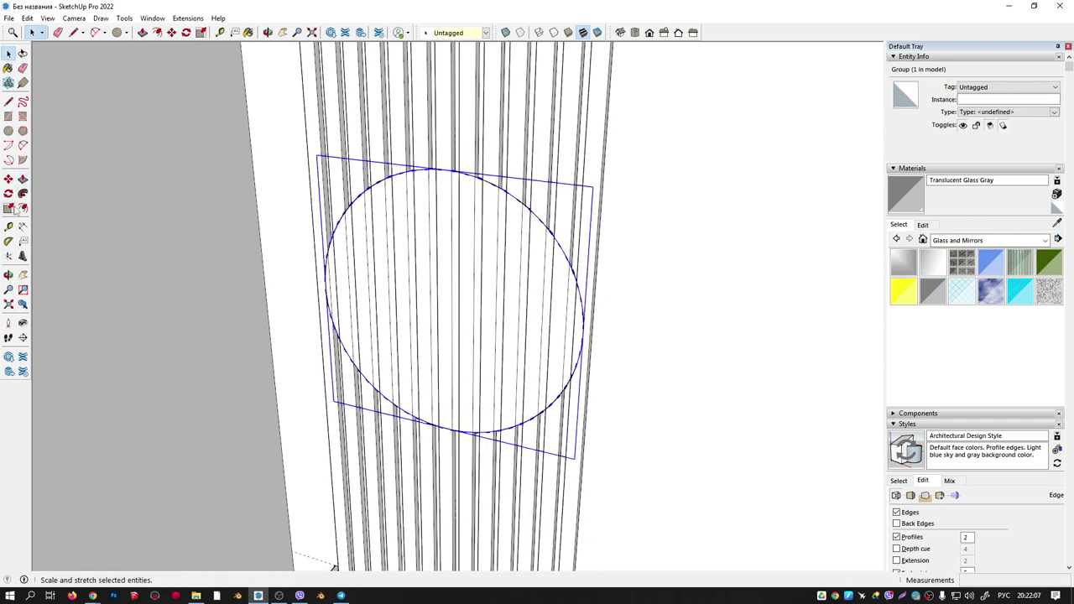
click(8, 208)
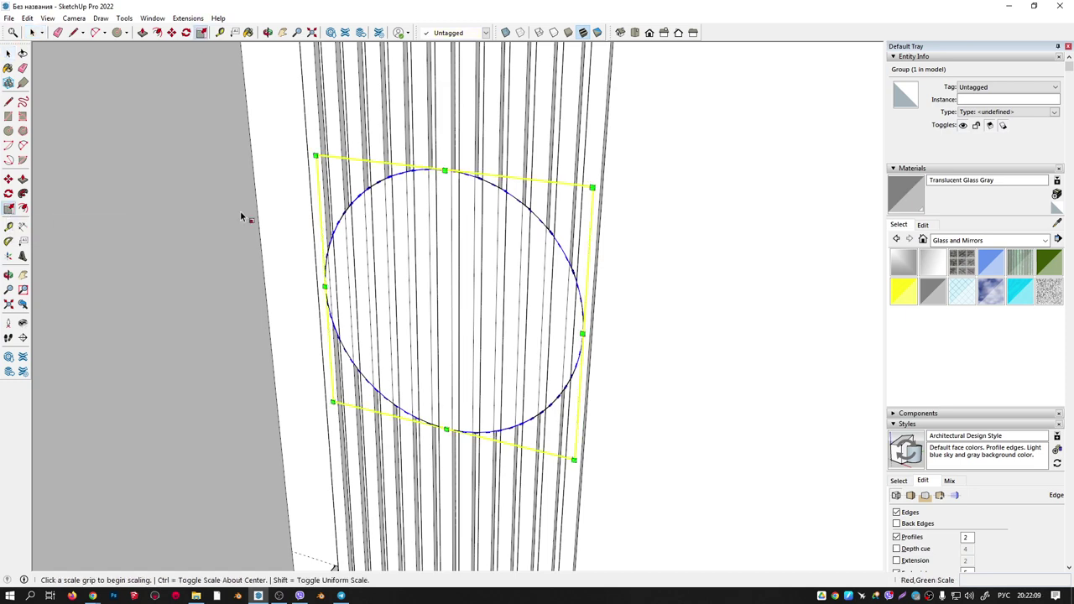
click(444, 172)
scroll(444, 42, up, 1)
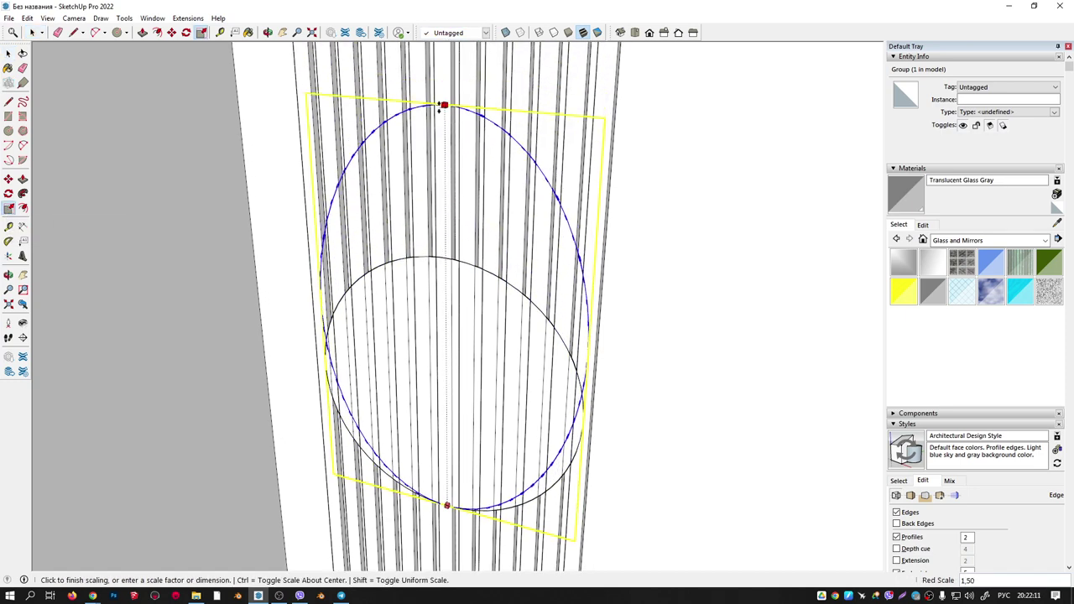
click(440, 106)
scroll(477, 155, down, 3)
scroll(487, 162, down, 1)
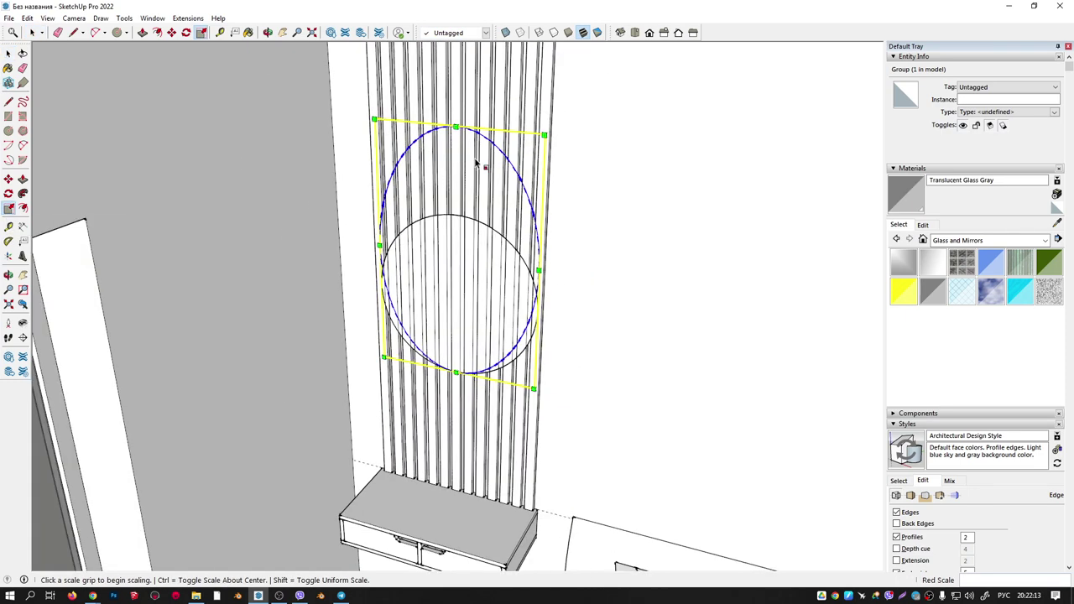
key(ctrl+z)
key(Escape)
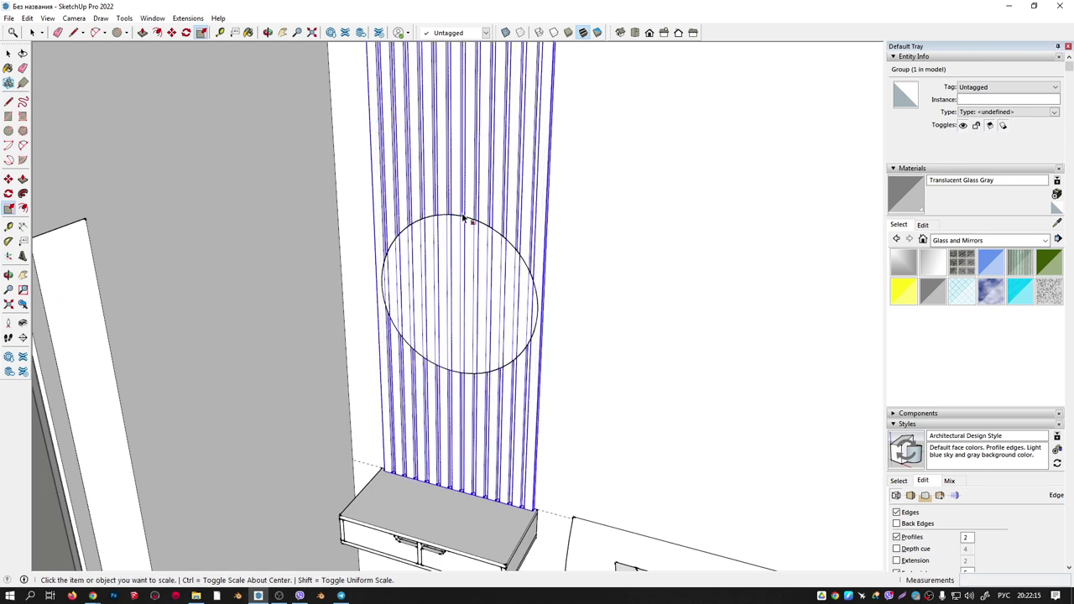
key(space)
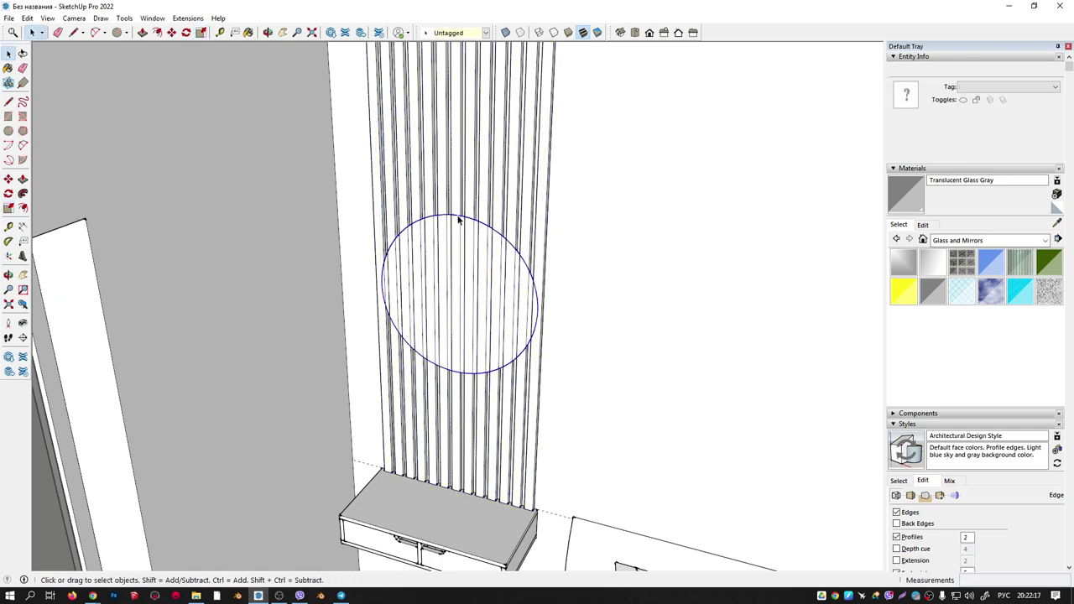
Stretch the circle vertically by 1.50 into an oval and group it.
scroll(457, 220, up, 2)
double_click(451, 219)
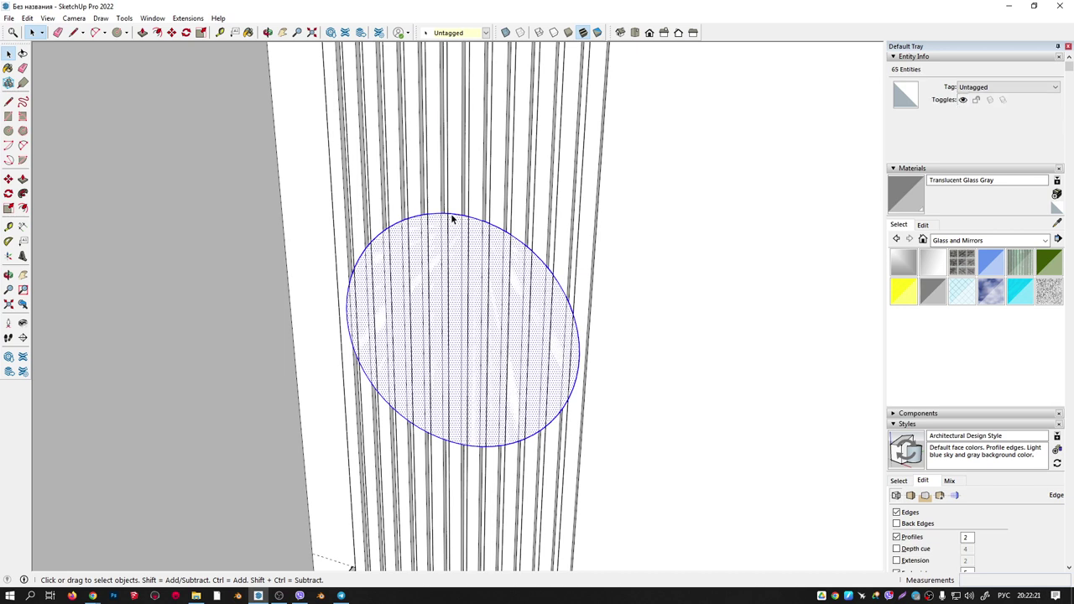
key(s)
click(456, 216)
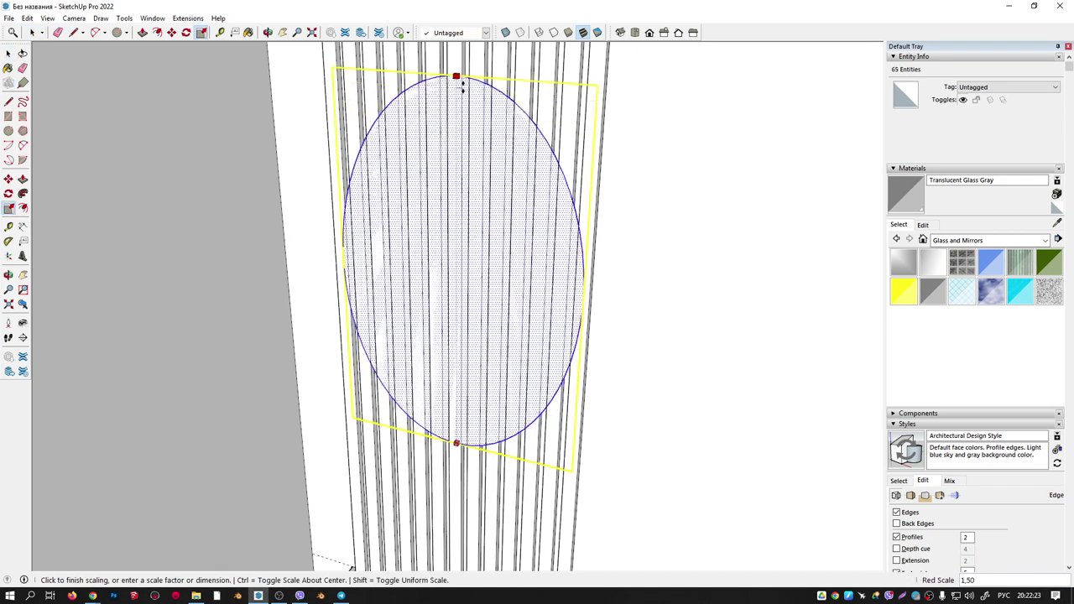
click(461, 82)
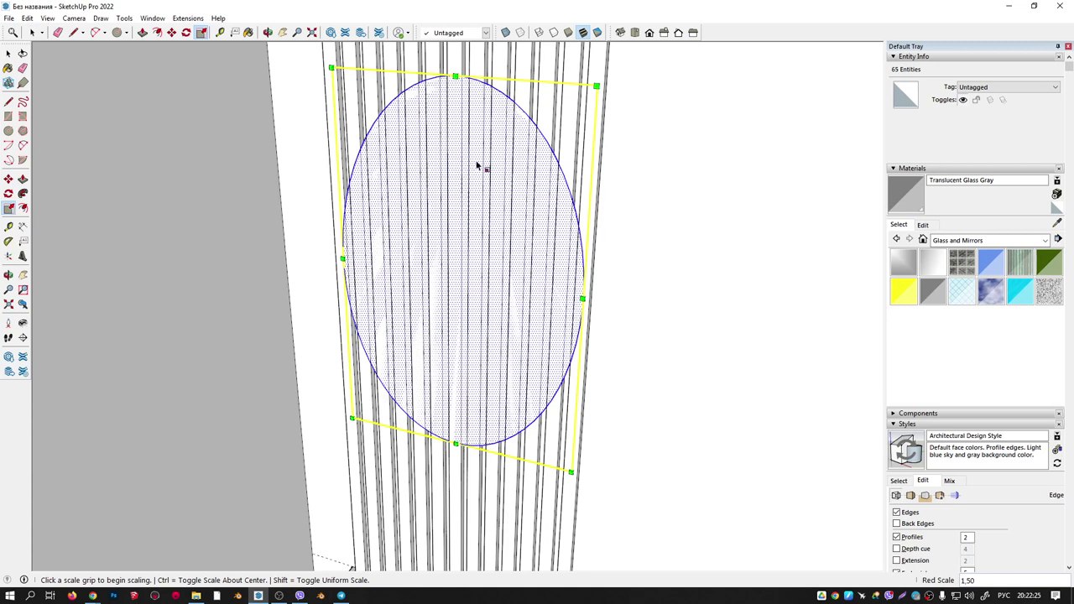
click(9, 53)
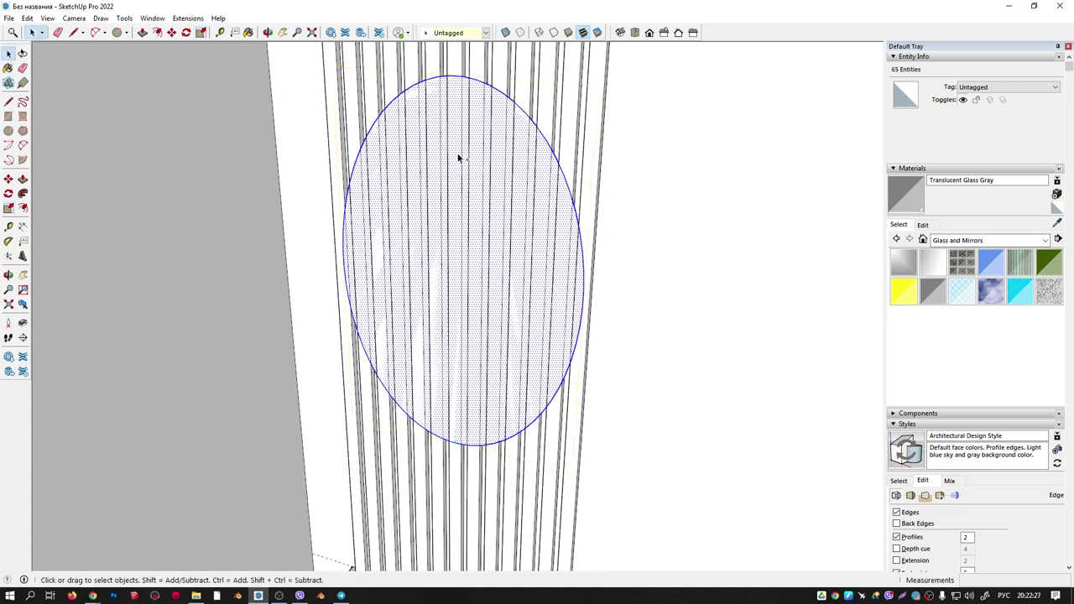
key(ctrl+g)
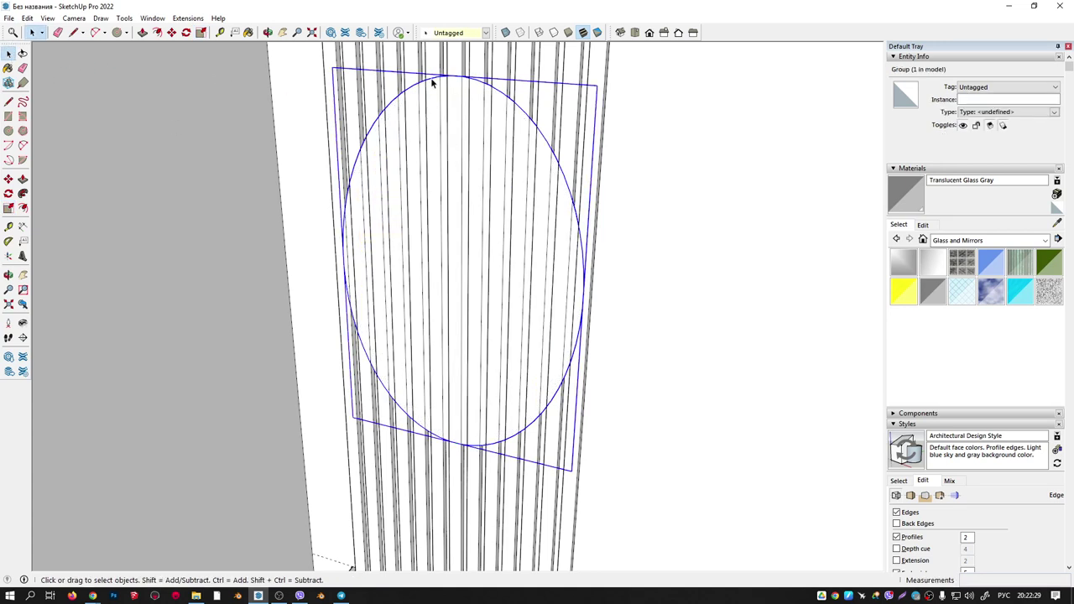
key(p)
scroll(423, 140, up, 2)
Push/Pull the oval face to a 12 mm thickness.
scroll(438, 140, up, 2)
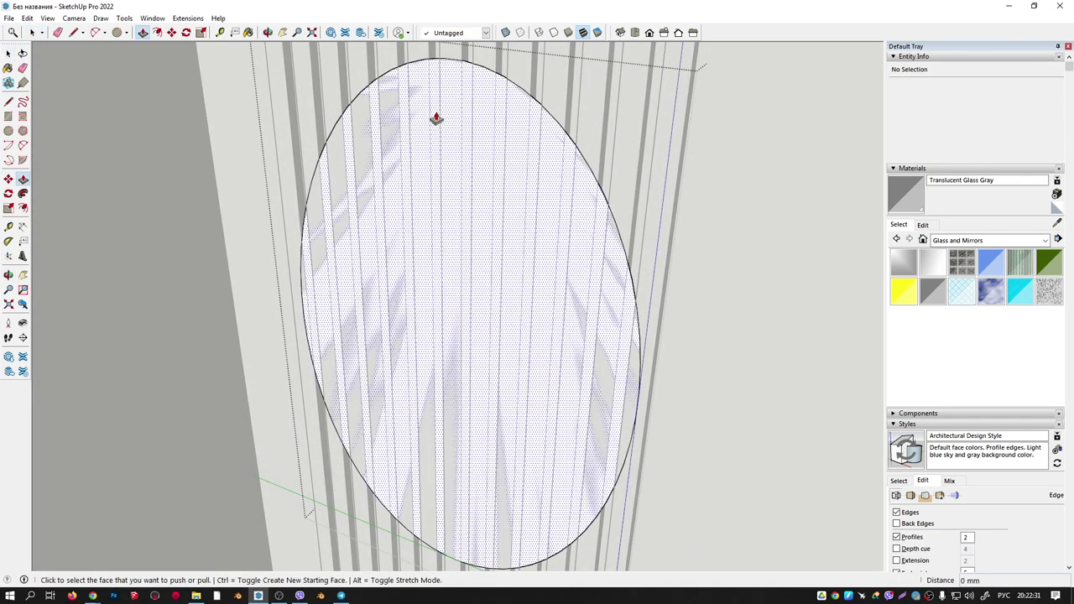
click(436, 118)
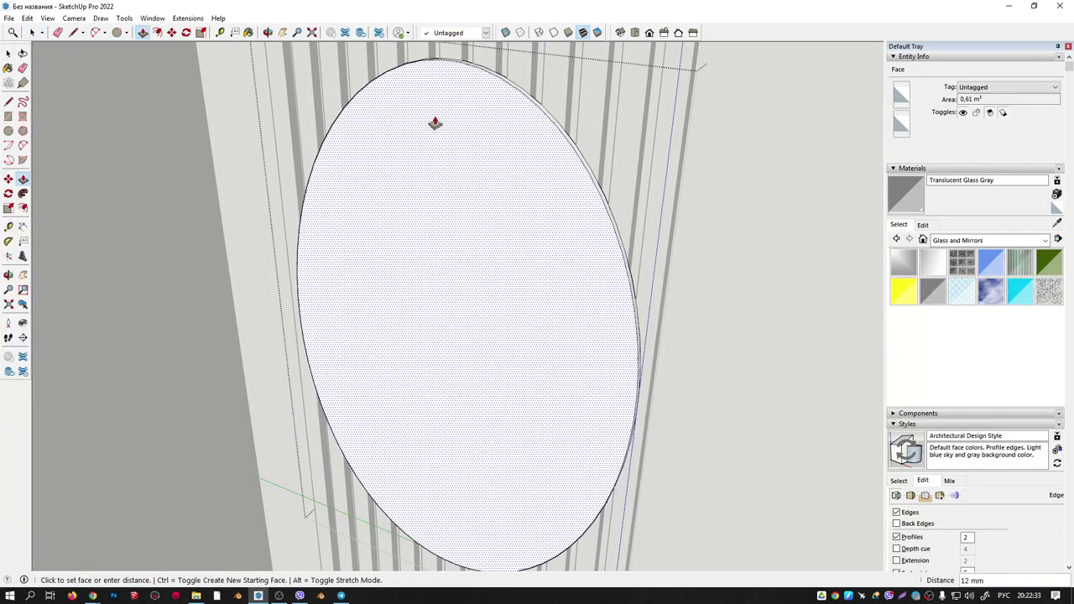
click(436, 123)
middle_drag(530, 136, 452, 140)
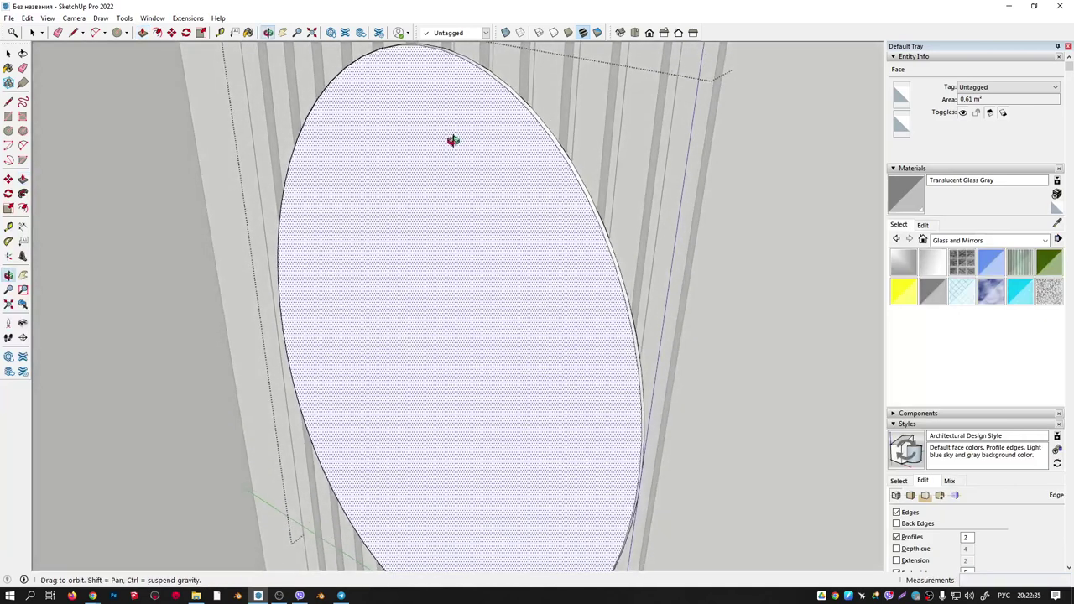
Offset an inner oval to leave a rim and push the inner face 7 mm.
key(f)
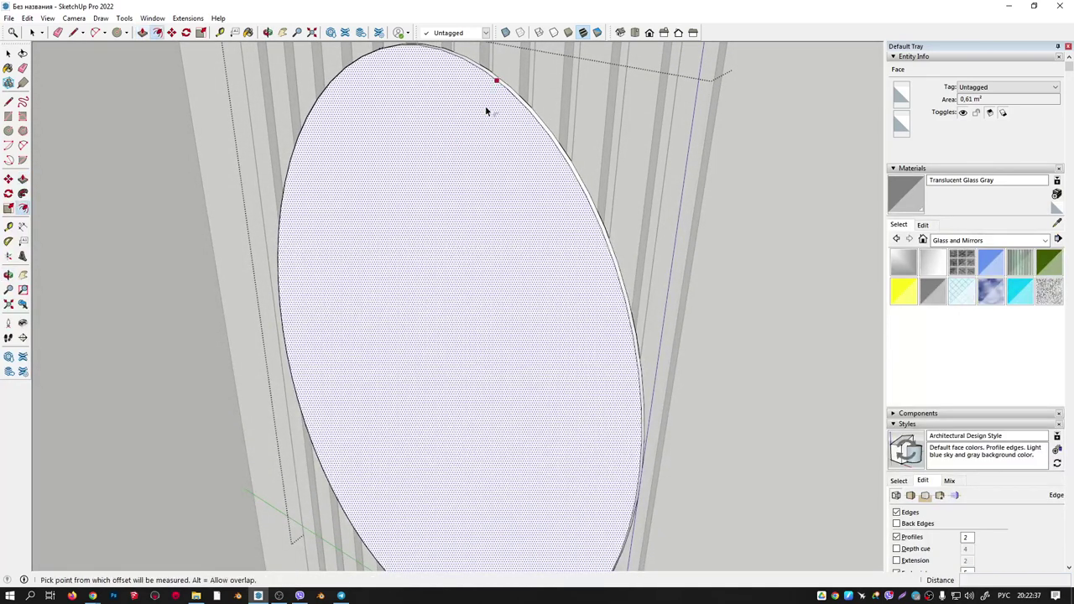
click(493, 111)
click(499, 159)
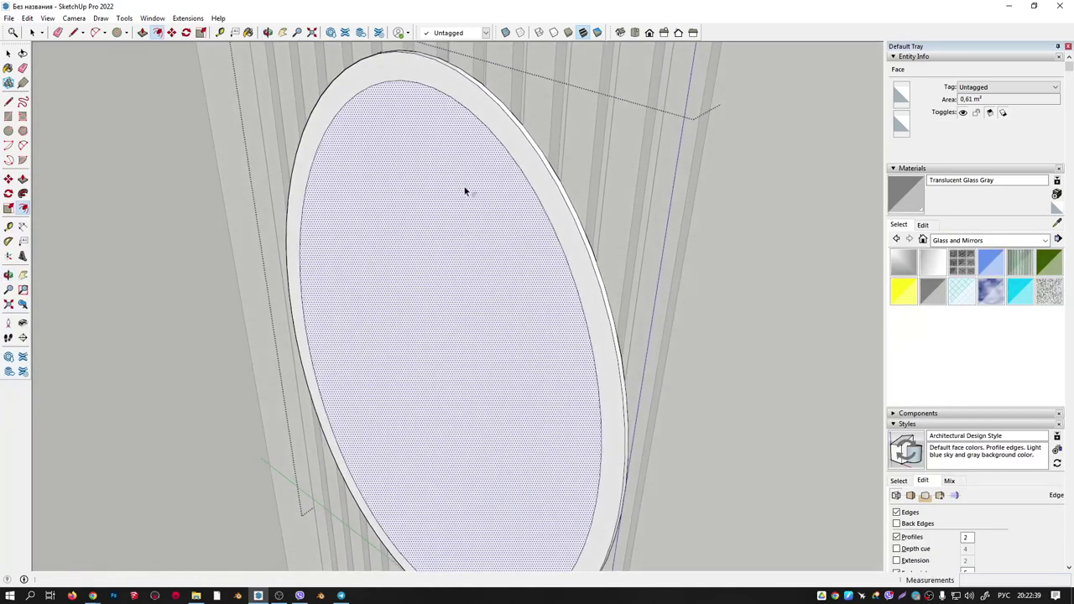
key(p)
click(463, 171)
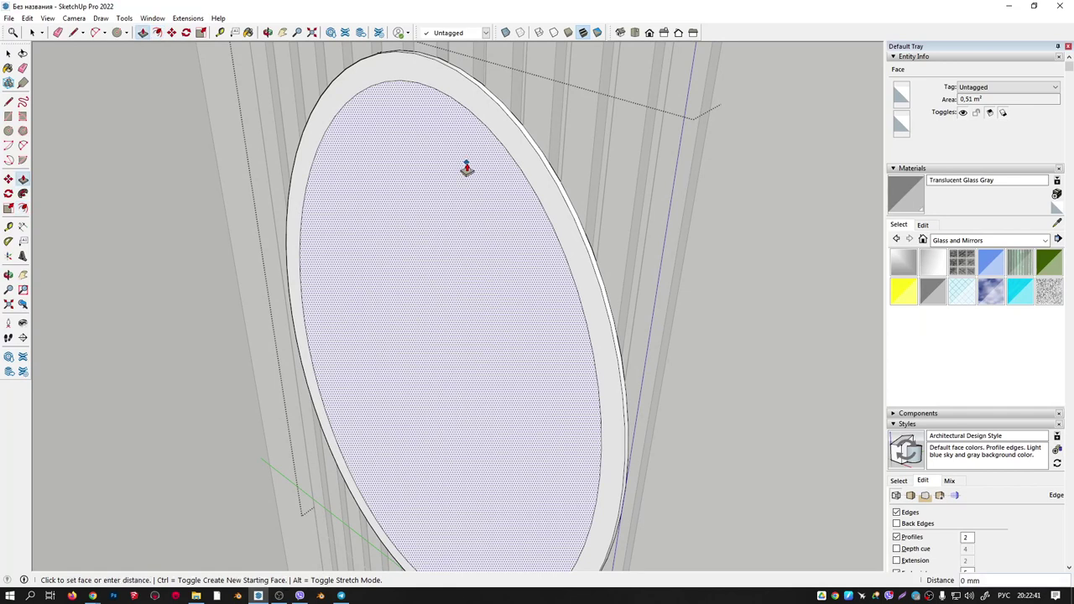
scroll(487, 172, up, 1)
click(499, 173)
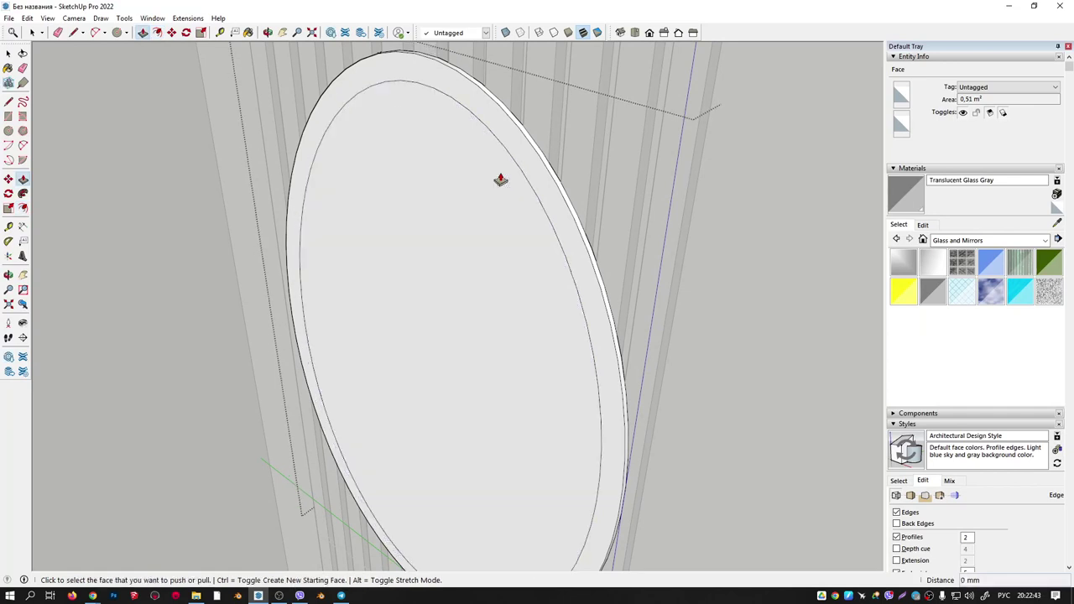
scroll(503, 175, up, 1)
key(space)
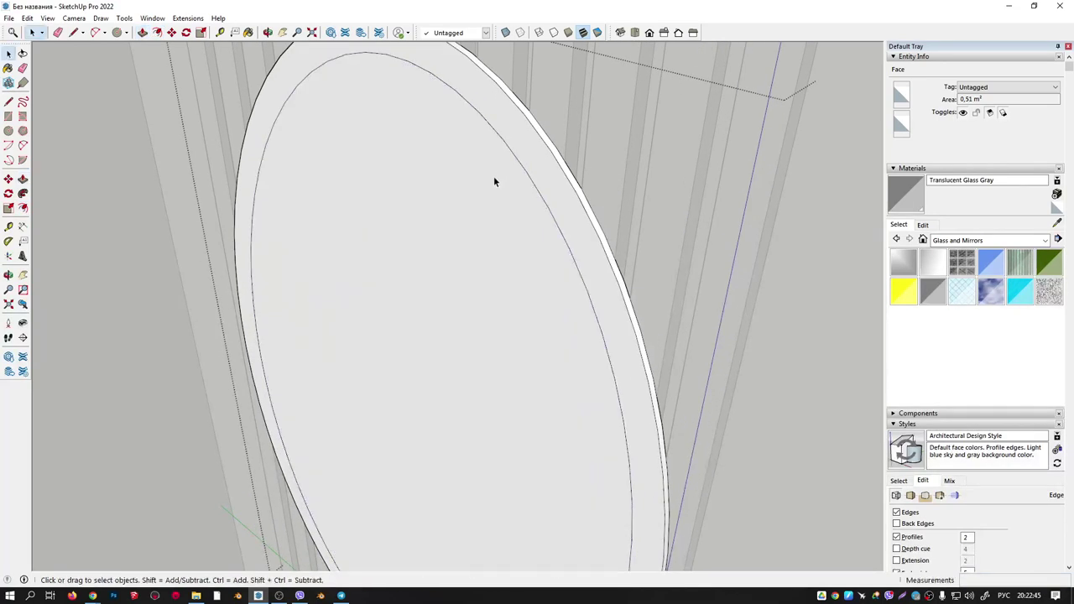
Move the inner oval face to a new position.
click(503, 174)
scroll(487, 193, down, 1)
key(m)
click(475, 204)
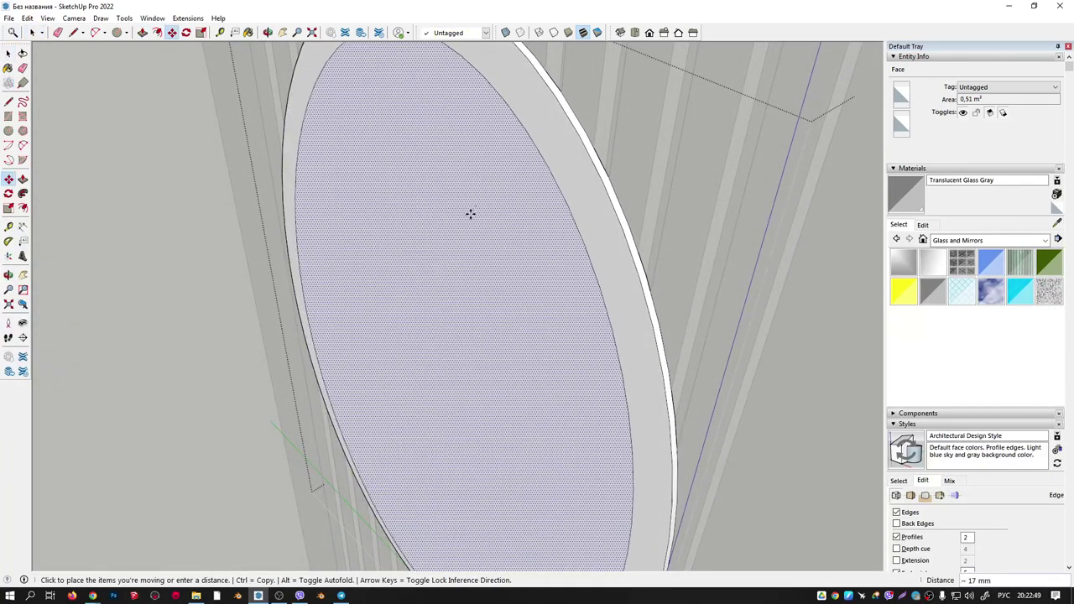
mouse_move(470, 213)
middle_down()
mouse_move(385, 166)
mouse_move(336, 178)
middle_up()
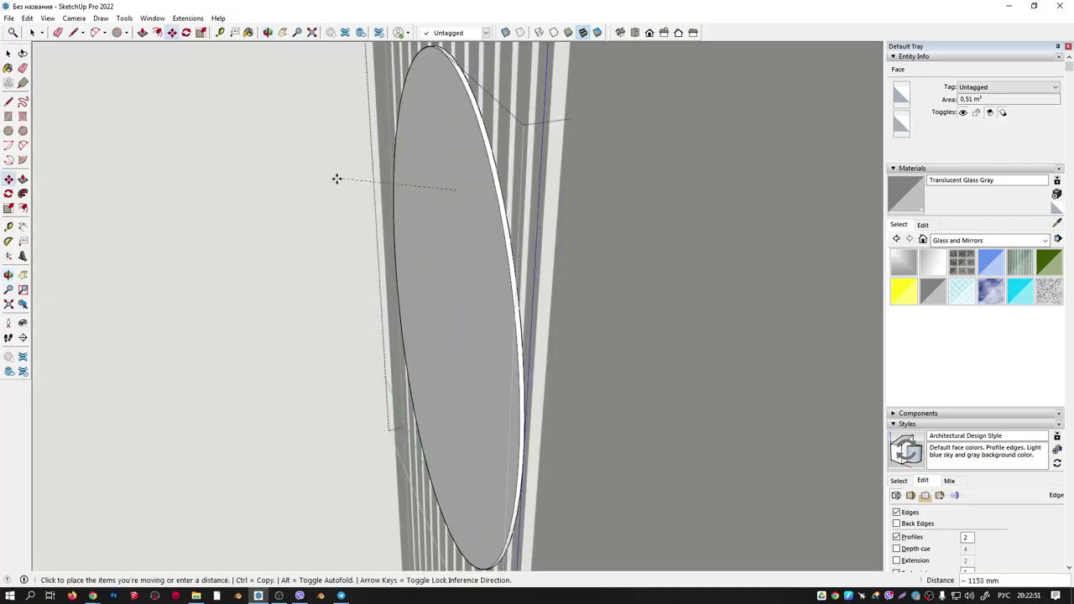
click(427, 199)
middle_drag(427, 199, 501, 176)
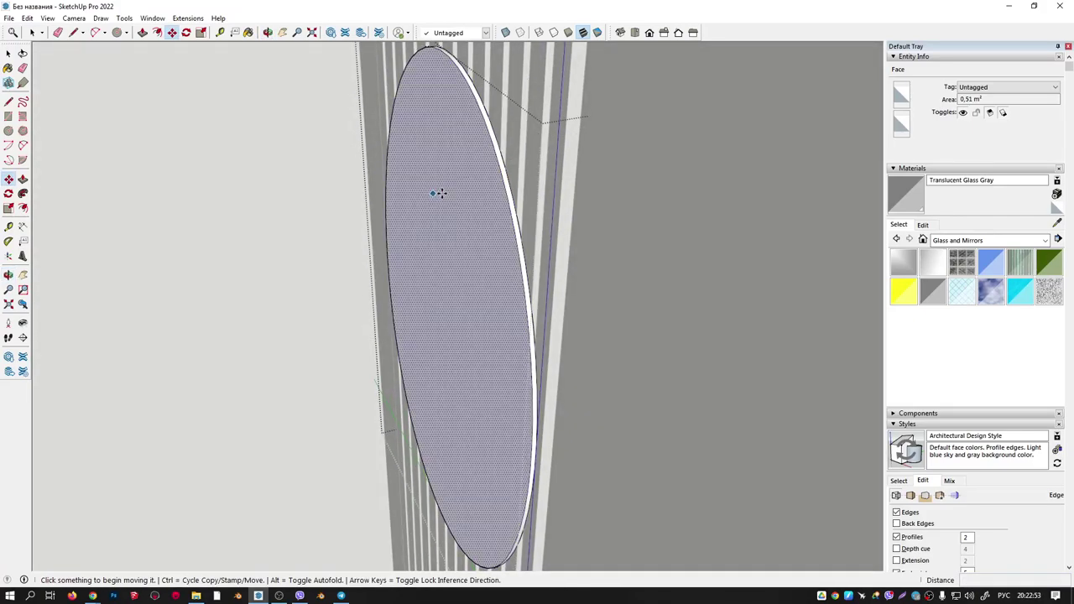
middle_drag(439, 192, 556, 187)
Offset the oval face's edge inward to form a new inner oval.
key(space)
click(513, 183)
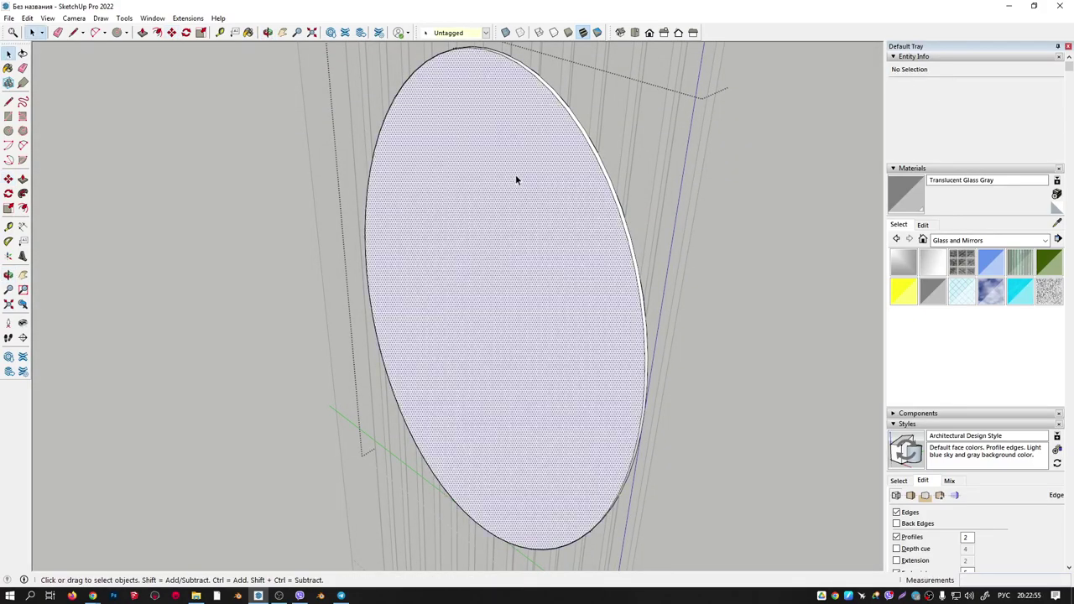
key(f)
click(545, 153)
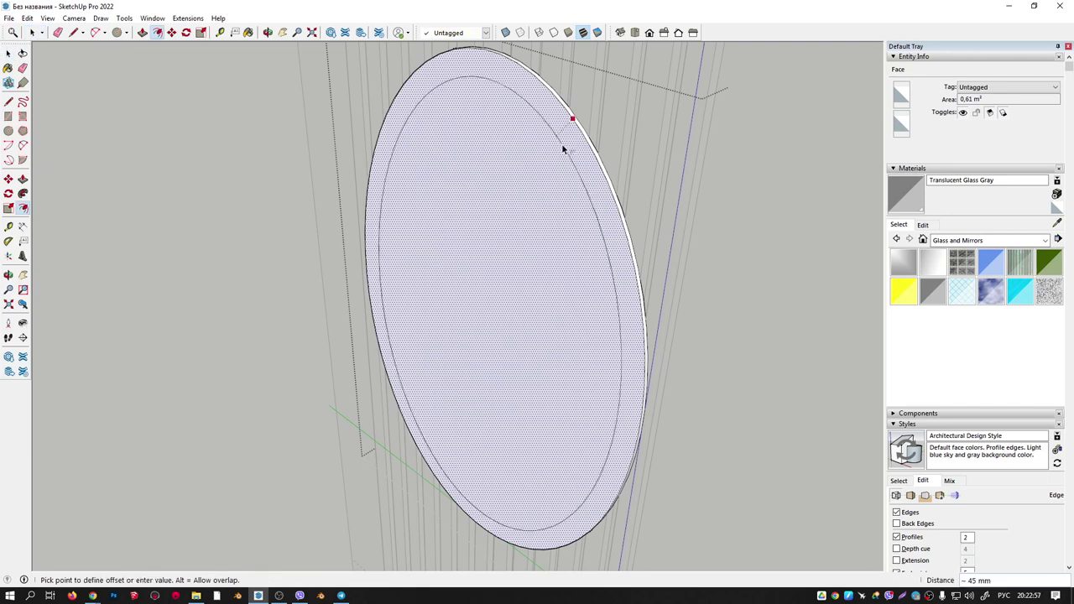
click(564, 149)
key(space)
Try moving the inner oval disc, then cancel so it stays in the rim.
click(510, 179)
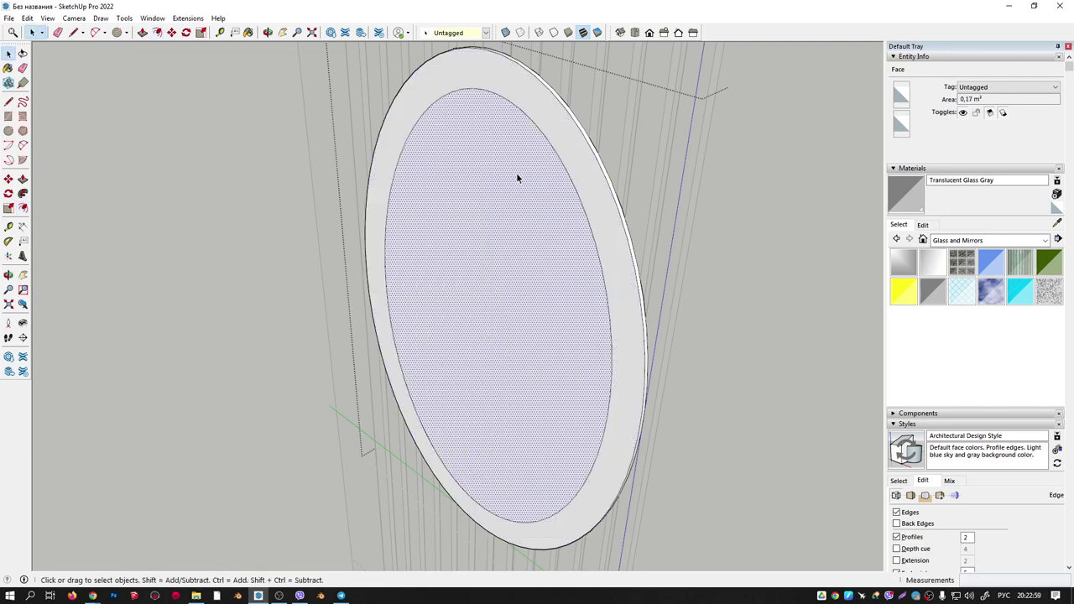
middle_drag(515, 175, 462, 213)
key(m)
click(487, 209)
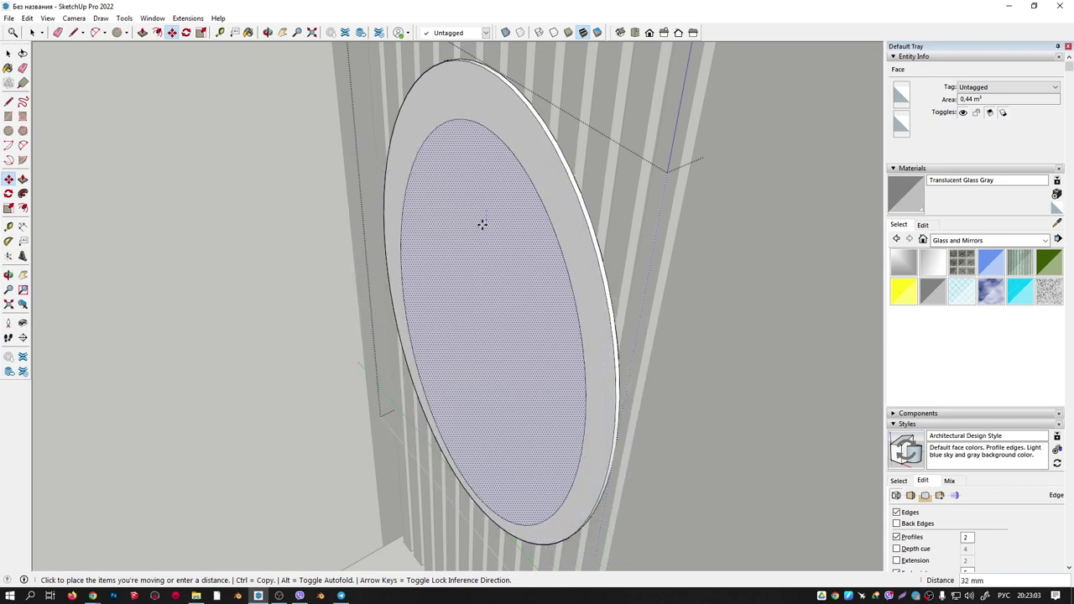
mouse_move(501, 215)
middle_down()
mouse_move(391, 244)
mouse_move(327, 240)
mouse_move(399, 327)
mouse_move(391, 338)
middle_up()
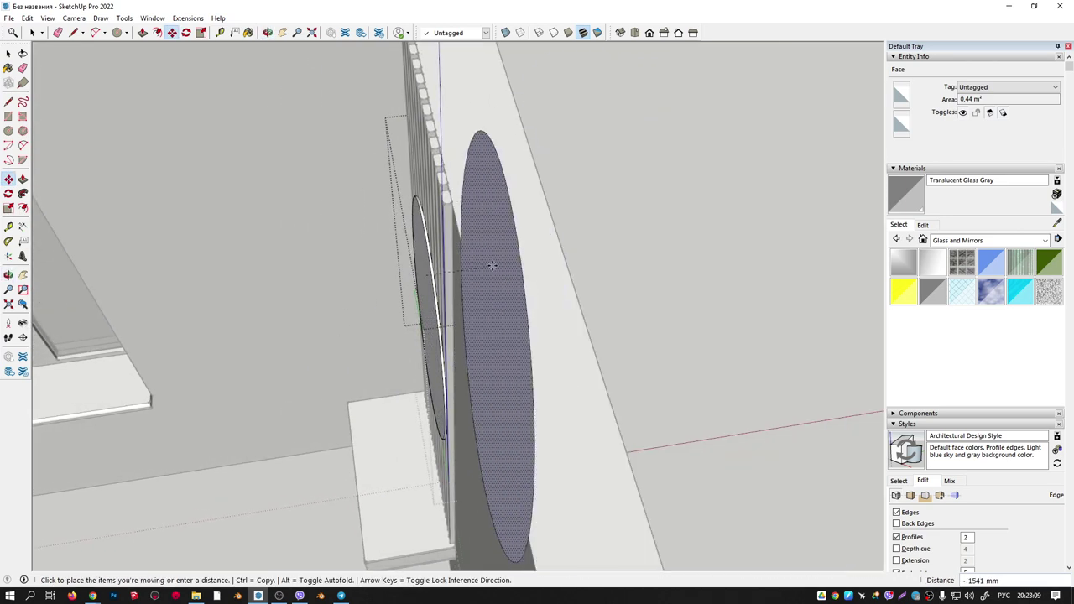
mouse_move(492, 266)
middle_down()
mouse_move(391, 282)
mouse_move(491, 330)
mouse_move(478, 280)
middle_up()
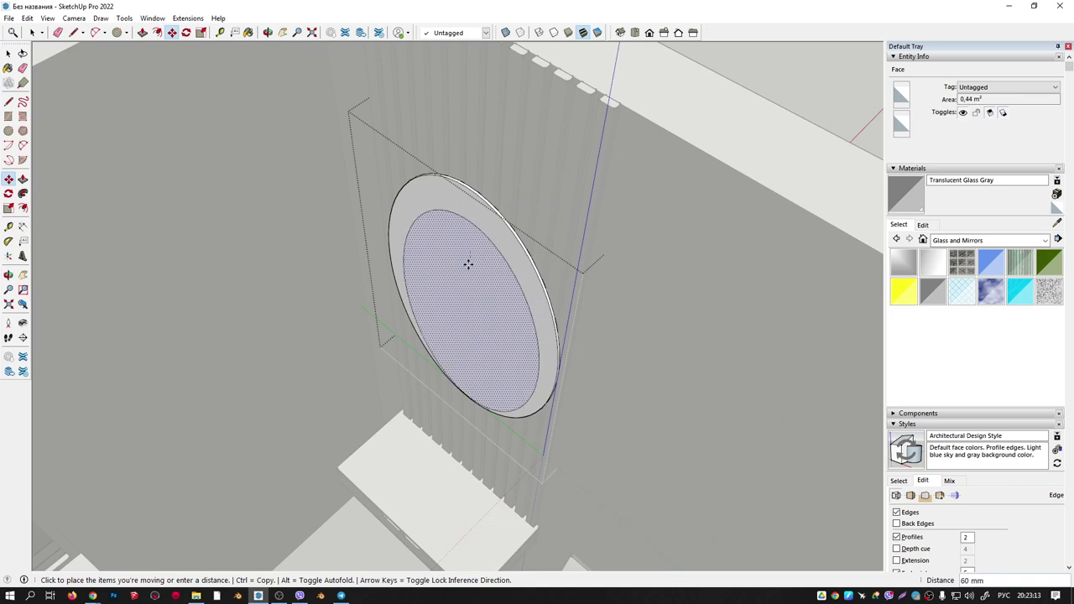
mouse_move(444, 249)
middle_down()
mouse_move(642, 249)
mouse_move(580, 260)
middle_up()
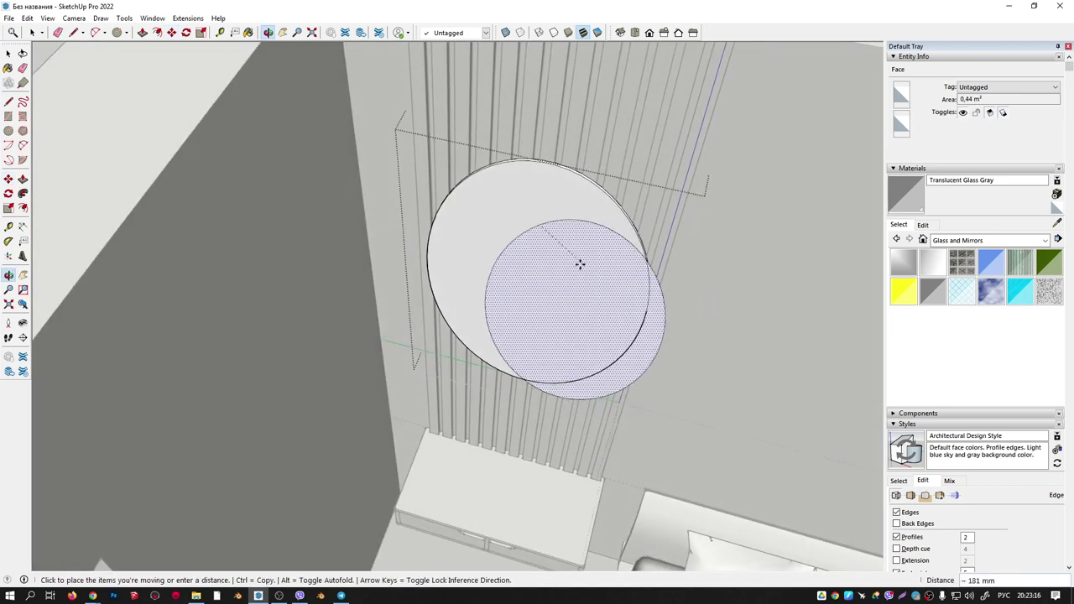
right_click(541, 239)
key(Escape)
key(Escape)
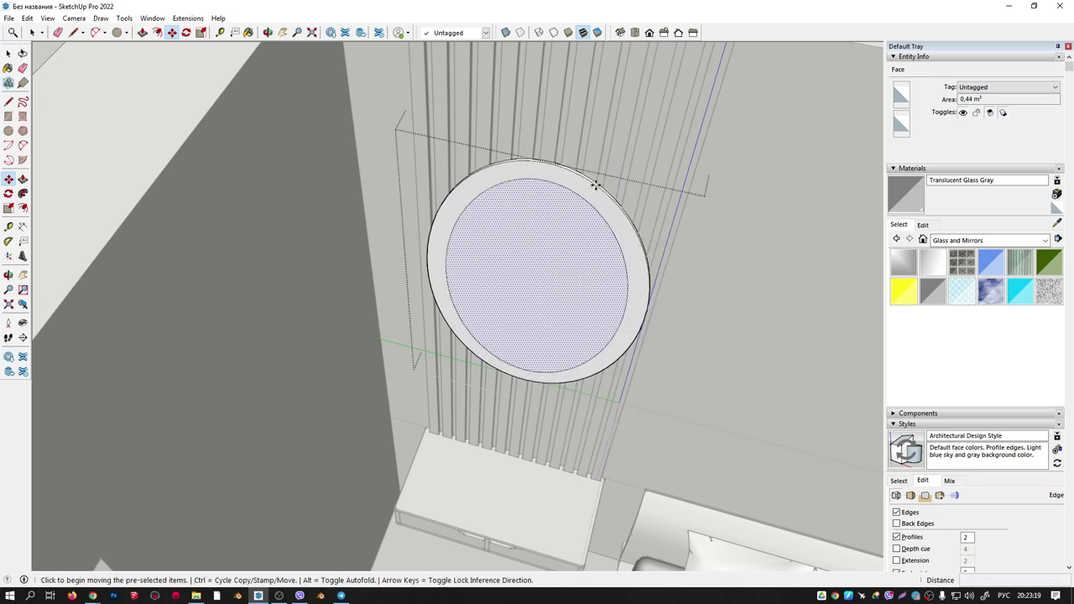
middle_drag(594, 182, 485, 231)
Recess the inner oval face 7 mm into the rim.
key(p)
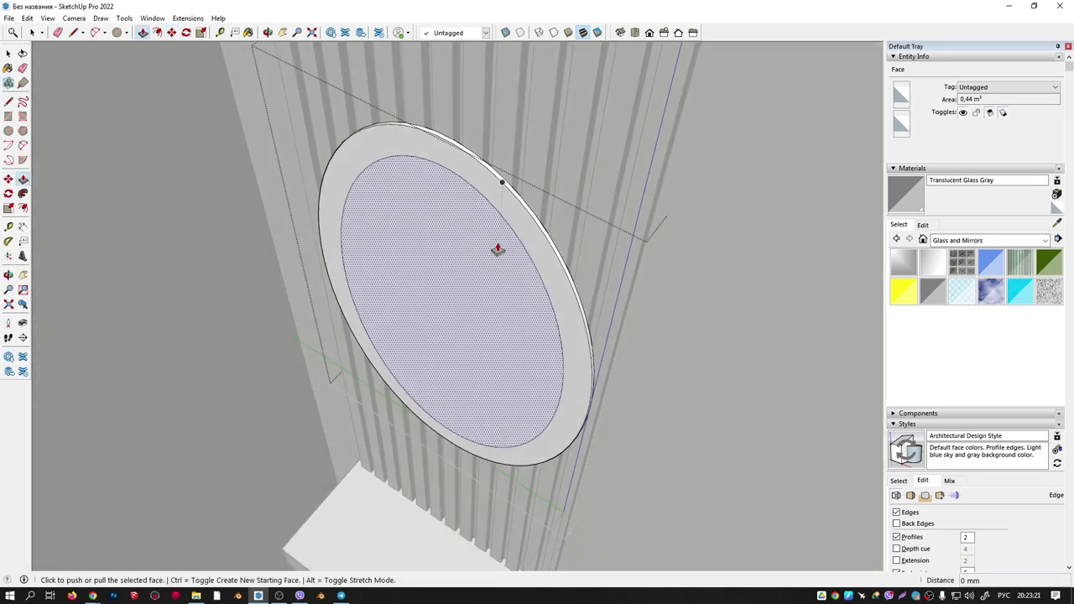
click(494, 246)
click(444, 264)
click(426, 259)
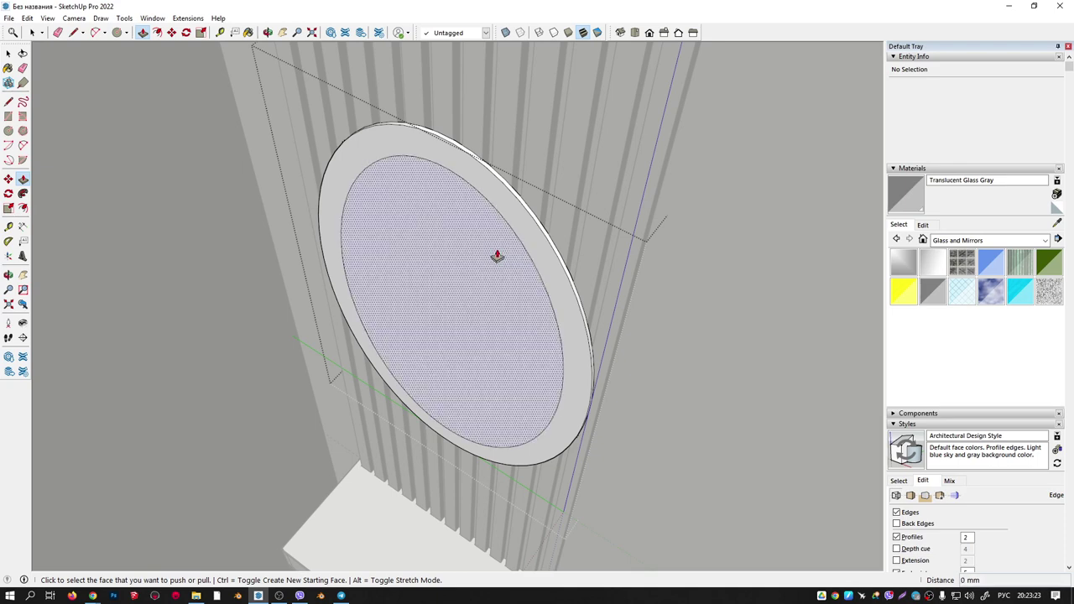
middle_drag(426, 259, 376, 223)
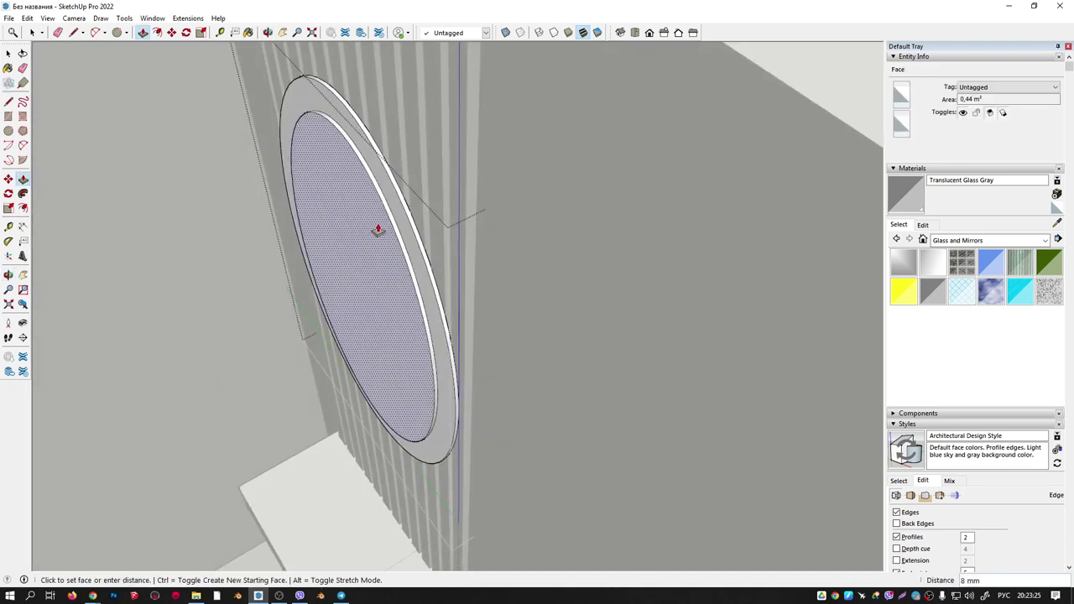
click(374, 194)
scroll(374, 195, up, 3)
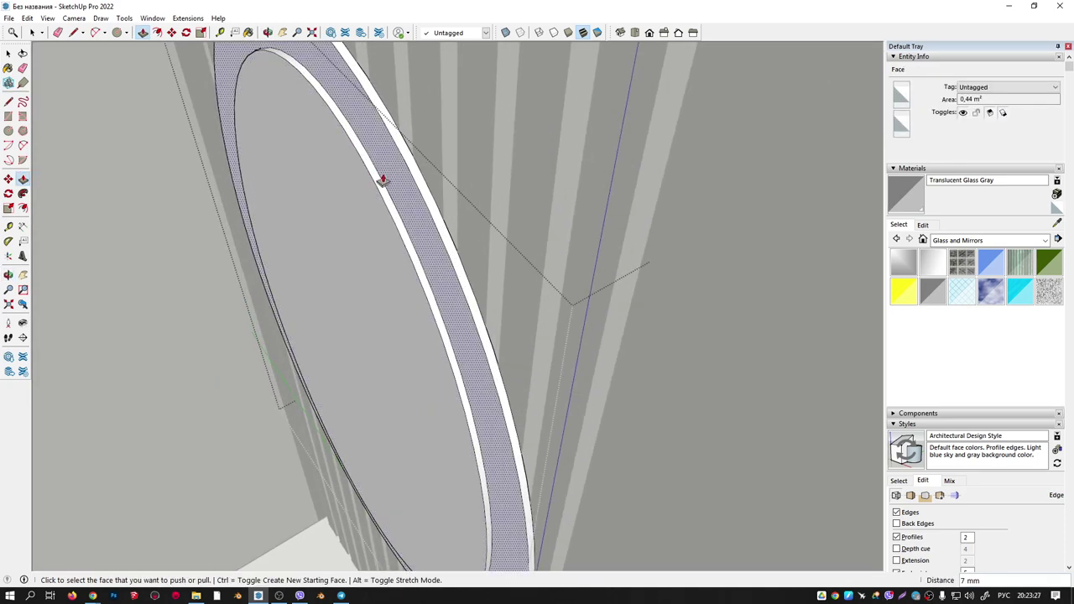
Move the inner oval's edge slightly downward.
key(space)
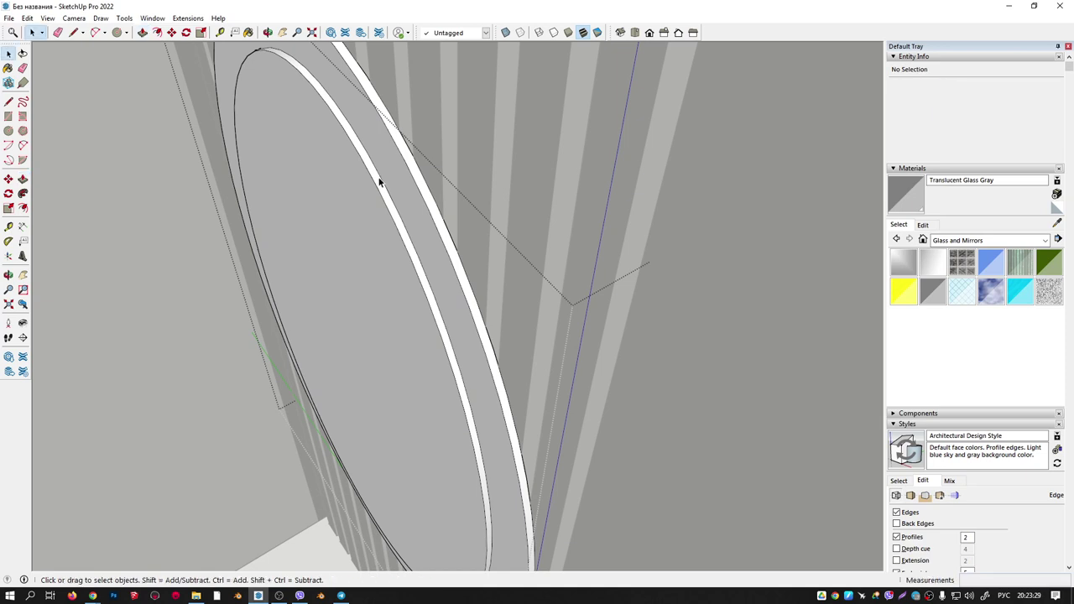
key(m)
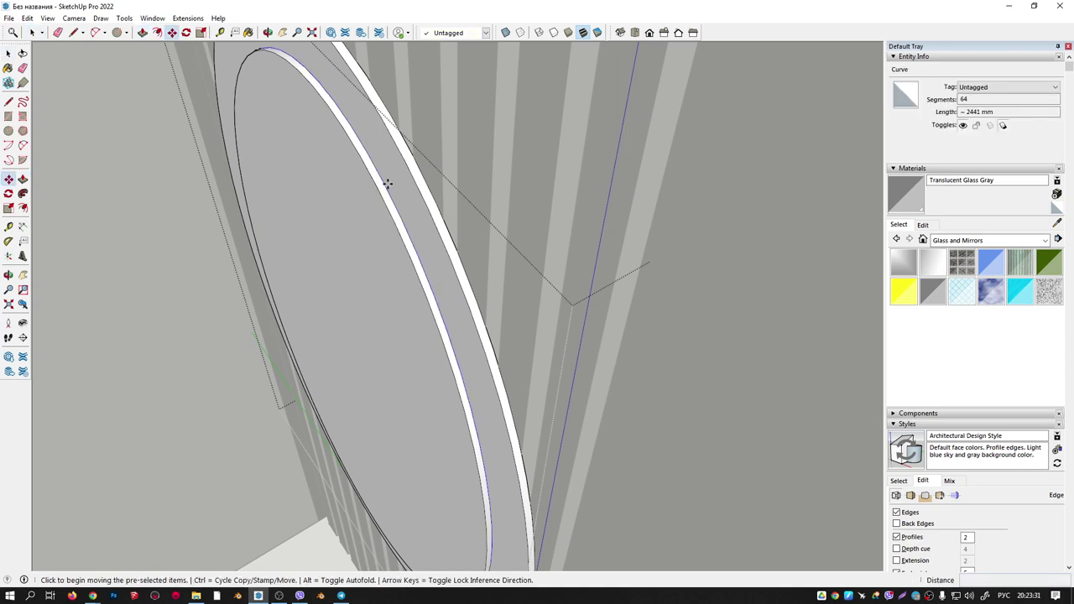
click(385, 183)
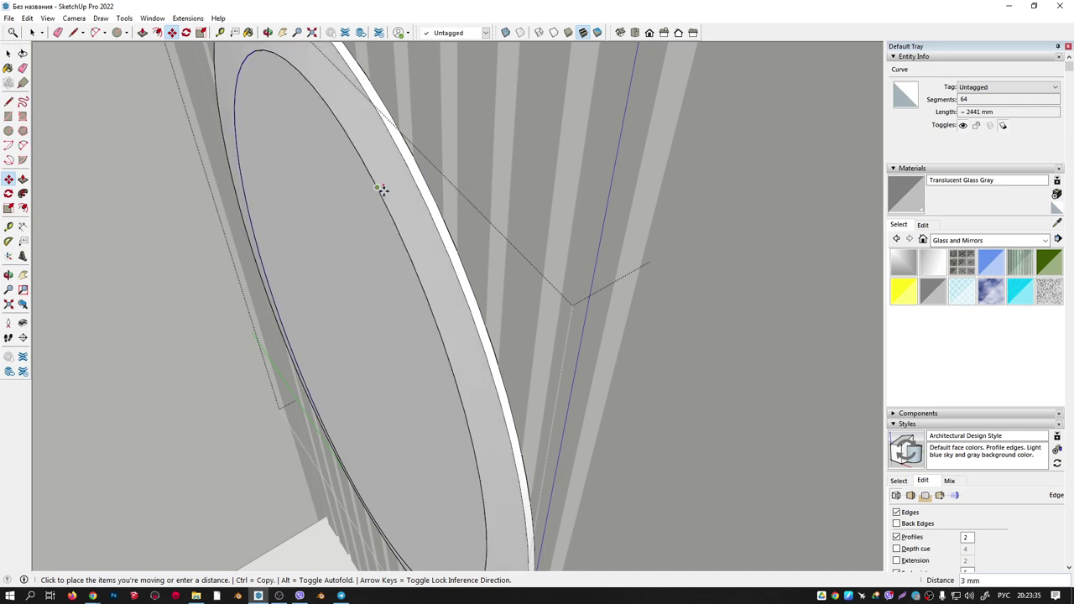
click(383, 192)
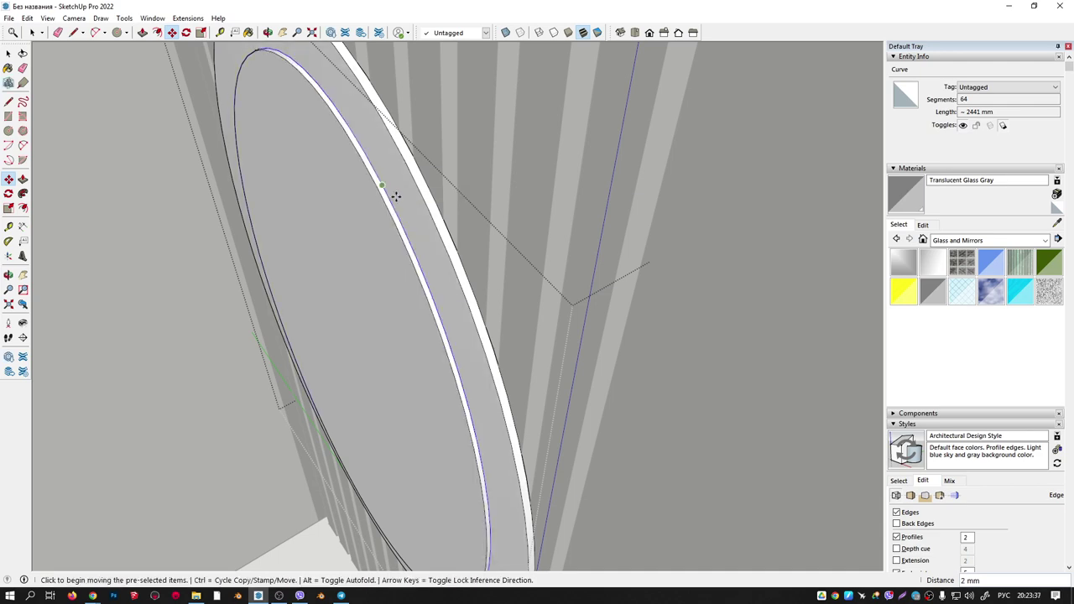
mouse_move(395, 192)
middle_down()
mouse_move(556, 42)
mouse_move(529, 197)
mouse_move(633, 183)
mouse_move(612, 232)
middle_up()
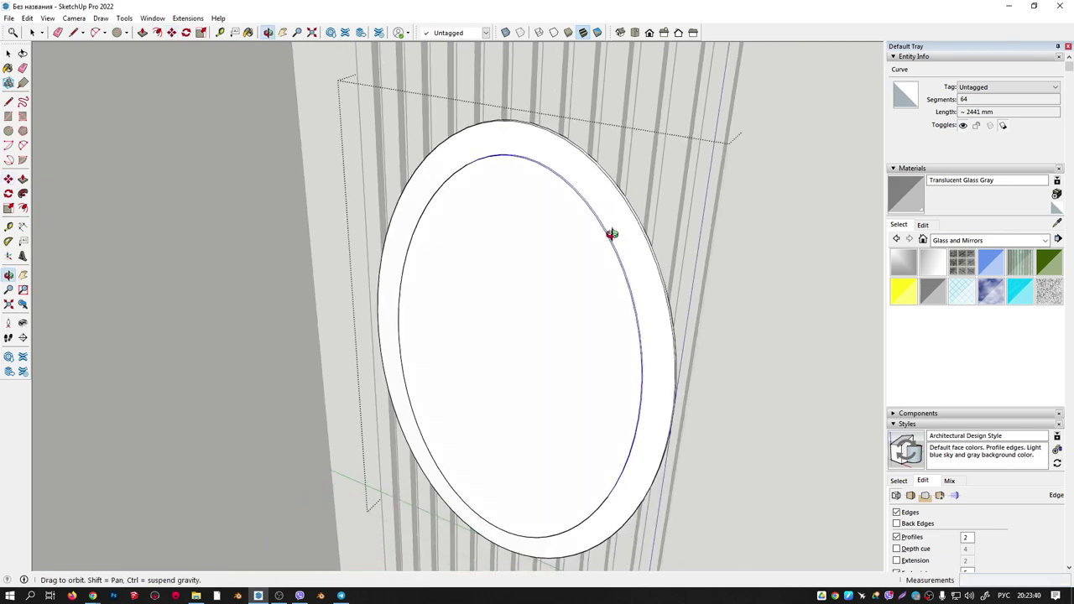
Paint the inner oval glass with the Mirror 01 material.
click(903, 267)
click(549, 247)
middle_drag(562, 233, 554, 211)
scroll(537, 193, up, 3)
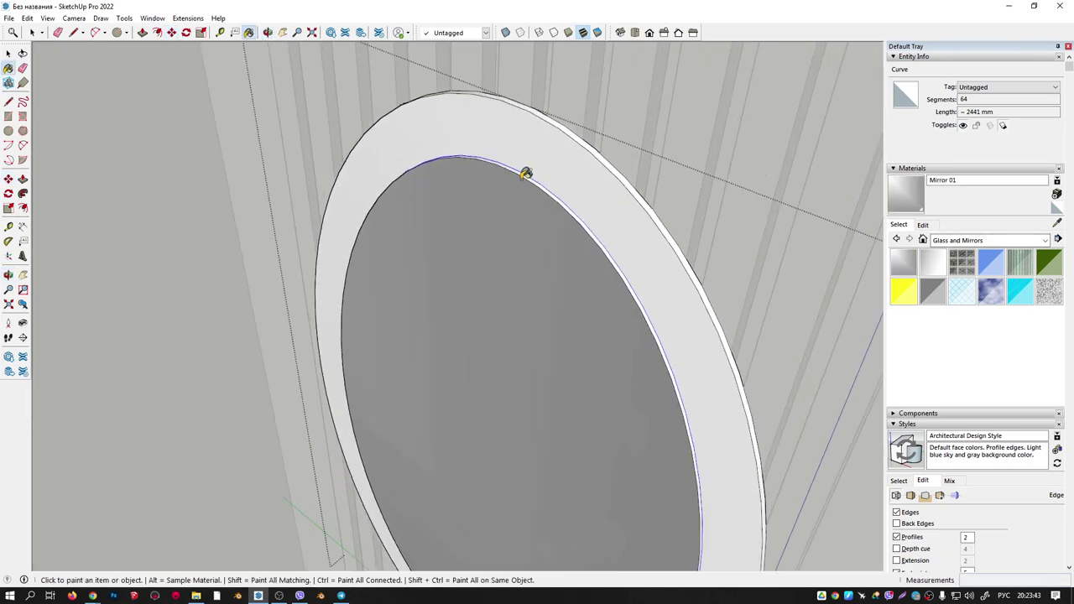
scroll(524, 173, up, 2)
scroll(537, 176, down, 3)
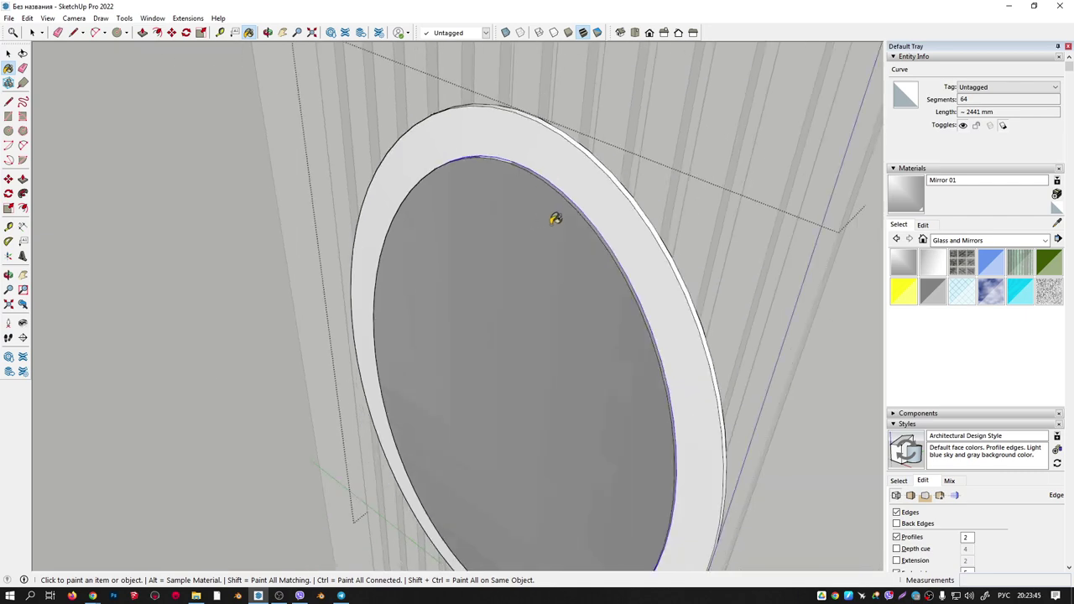
middle_drag(553, 218, 513, 228)
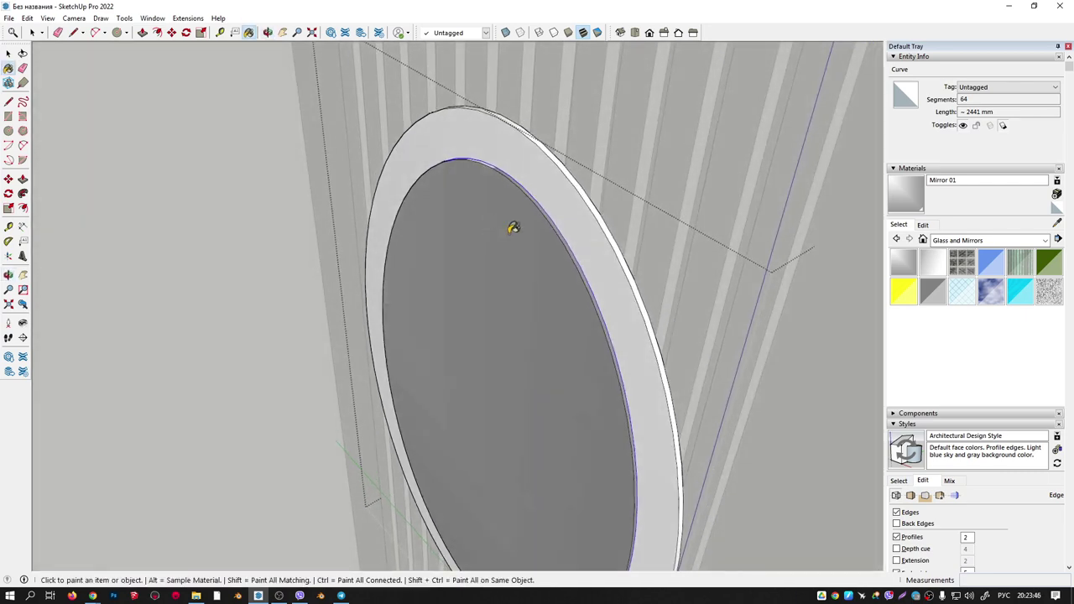
Apply Mirror 02 to the thin strip along the oval mirror's rim.
click(935, 265)
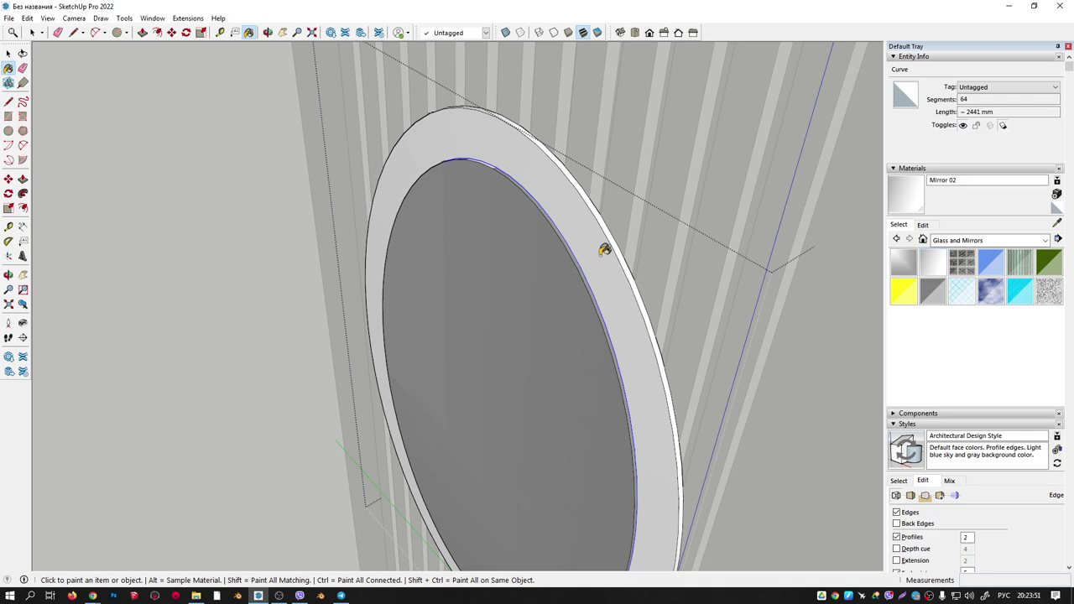
mouse_move(575, 247)
middle_down()
mouse_move(611, 324)
mouse_move(532, 179)
middle_up()
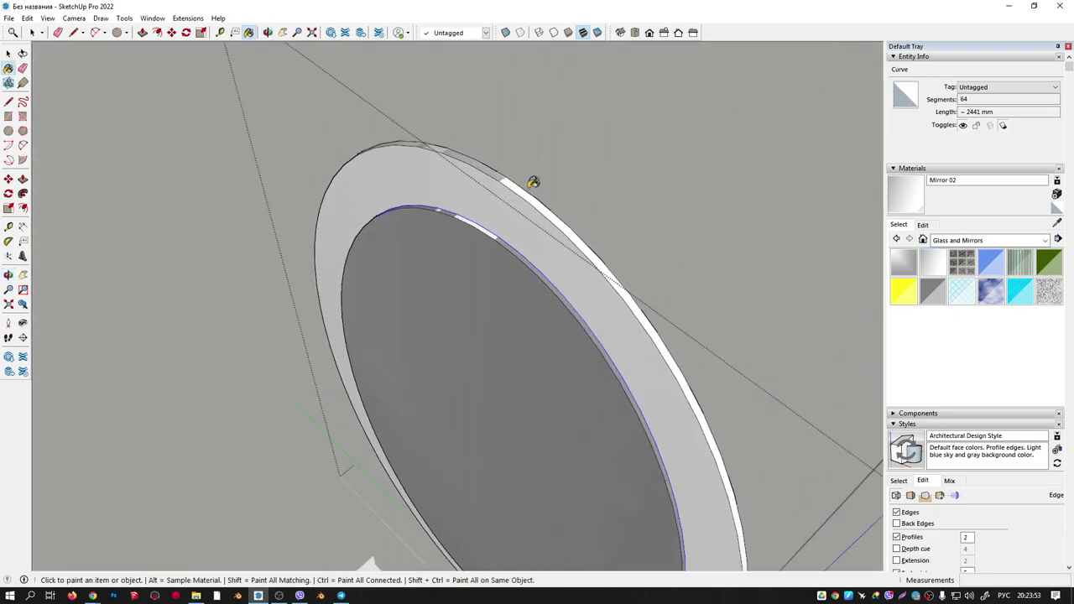
scroll(520, 198, up, 2)
key(space)
click(509, 180)
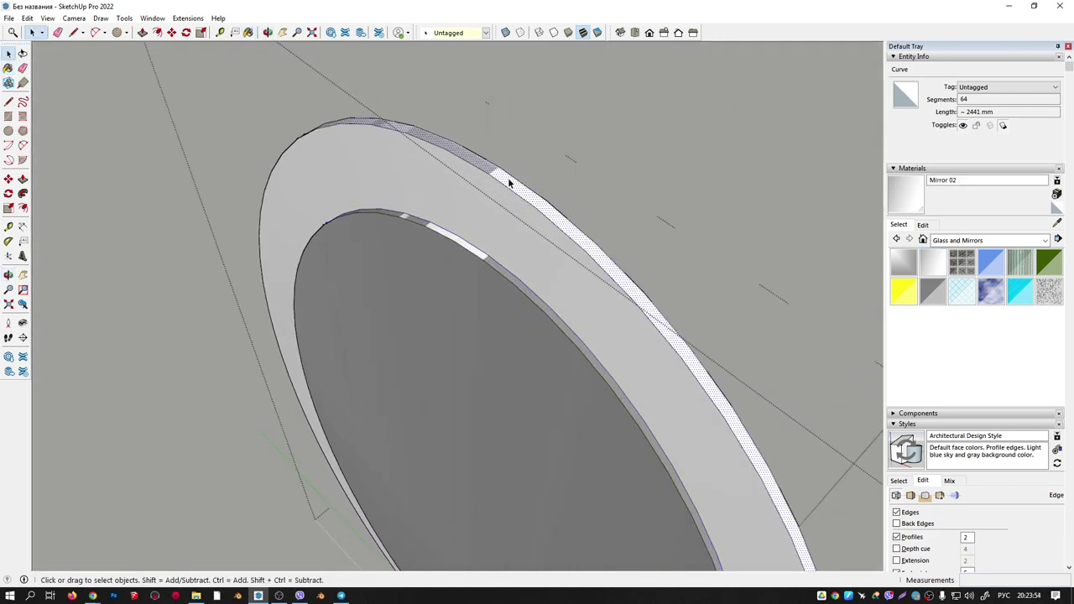
click(935, 267)
click(649, 303)
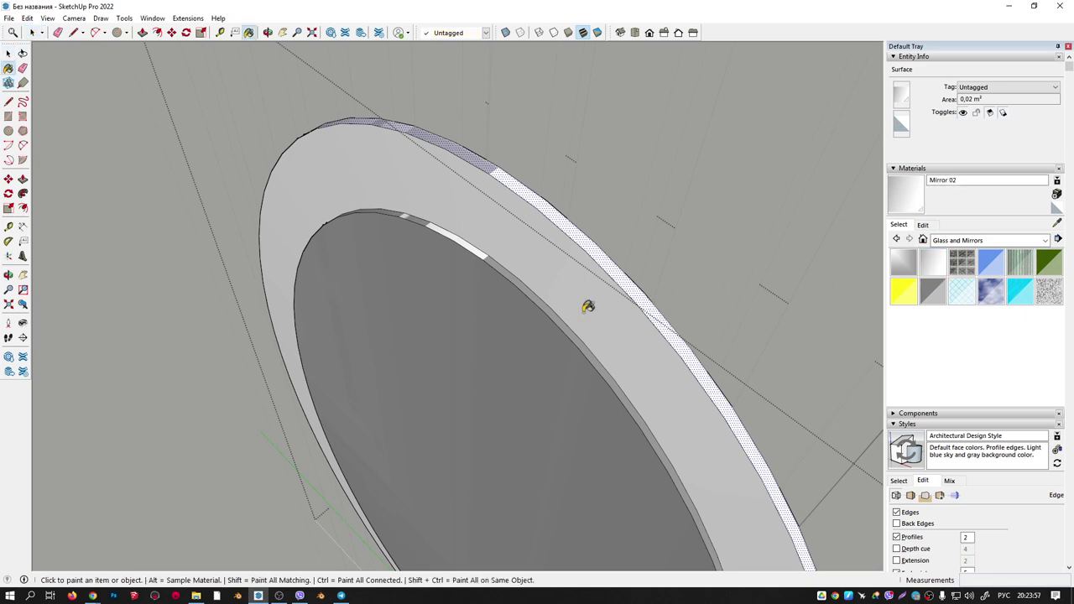
scroll(587, 307, down, 5)
key(space)
scroll(568, 299, up, 5)
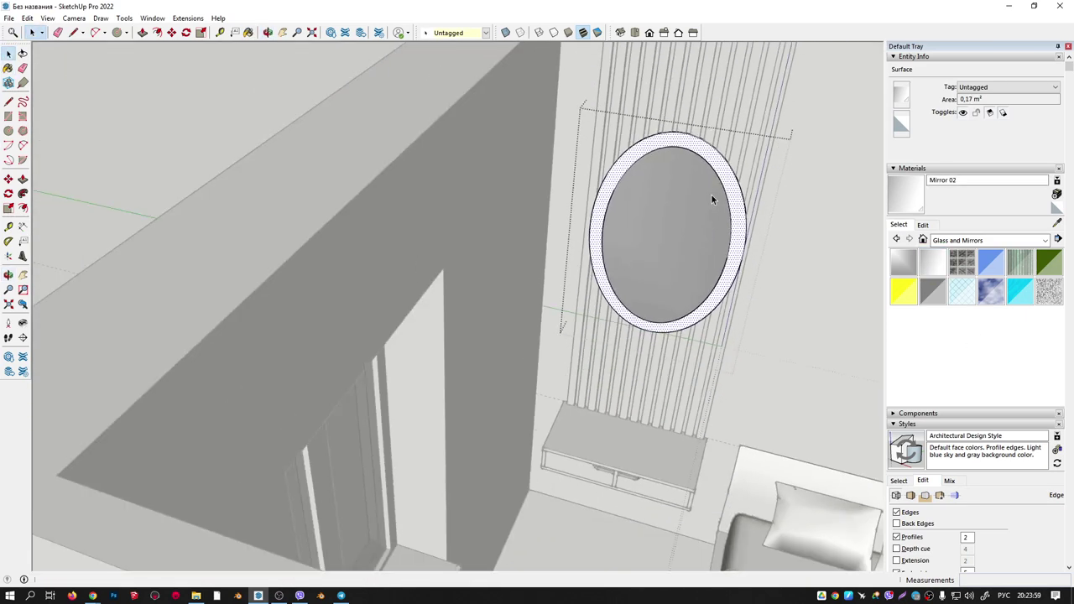
scroll(712, 195, down, 4)
mouse_move(371, 118)
middle_down()
mouse_move(491, 271)
mouse_move(673, 265)
mouse_move(451, 268)
mouse_move(525, 298)
middle_up()
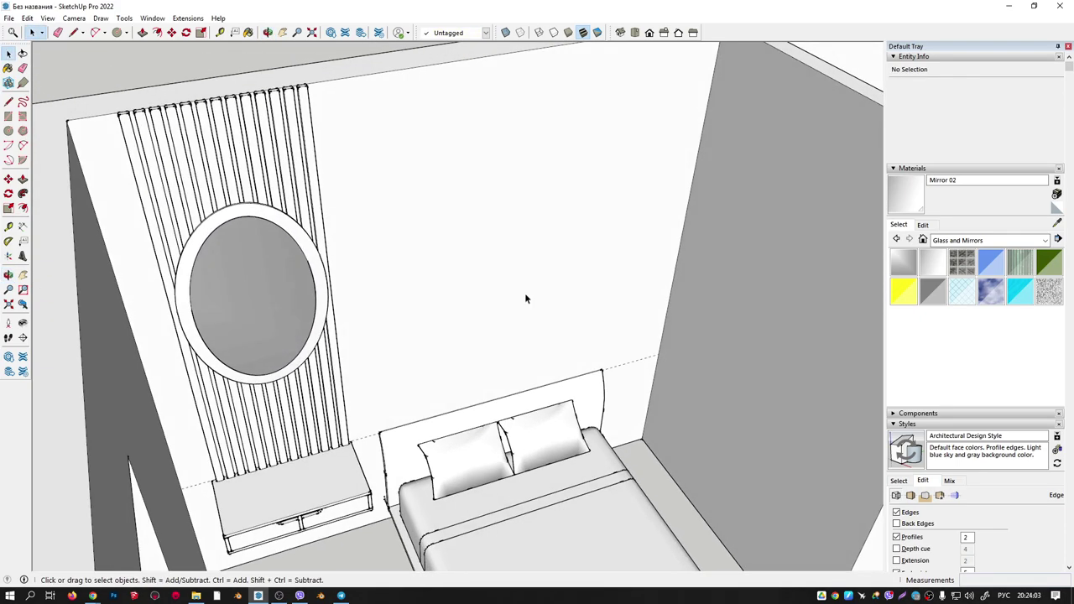
Switch the Materials tray to list the materials already in the model.
scroll(286, 255, down, 5)
middle_drag(307, 243, 419, 247)
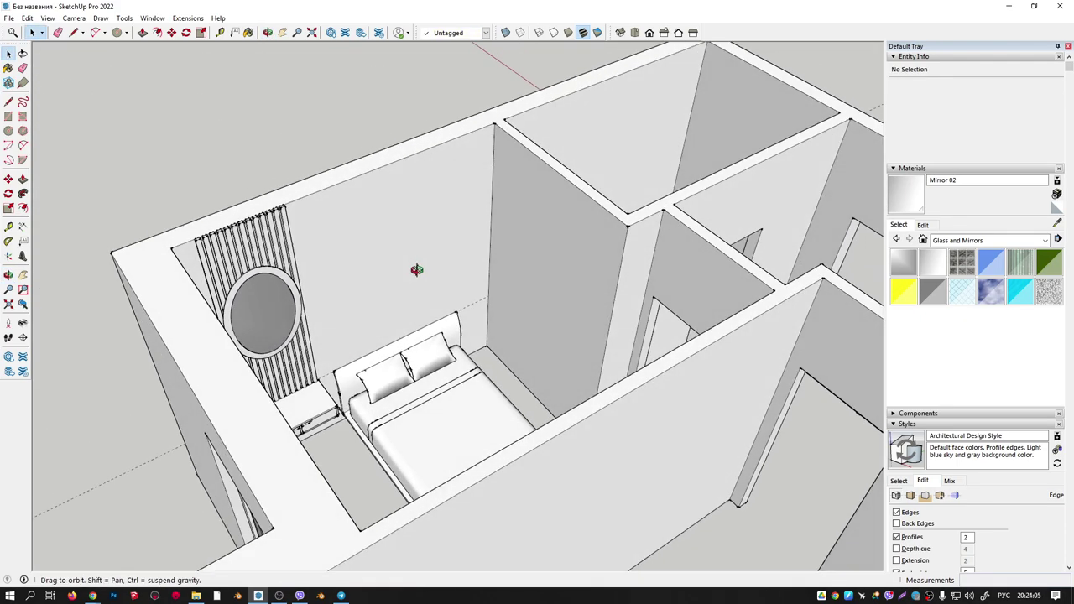
scroll(489, 300, up, 2)
scroll(483, 265, down, 2)
mouse_move(484, 265)
middle_down()
mouse_move(511, 271)
mouse_move(585, 338)
mouse_move(475, 319)
middle_up()
scroll(661, 323, up, 3)
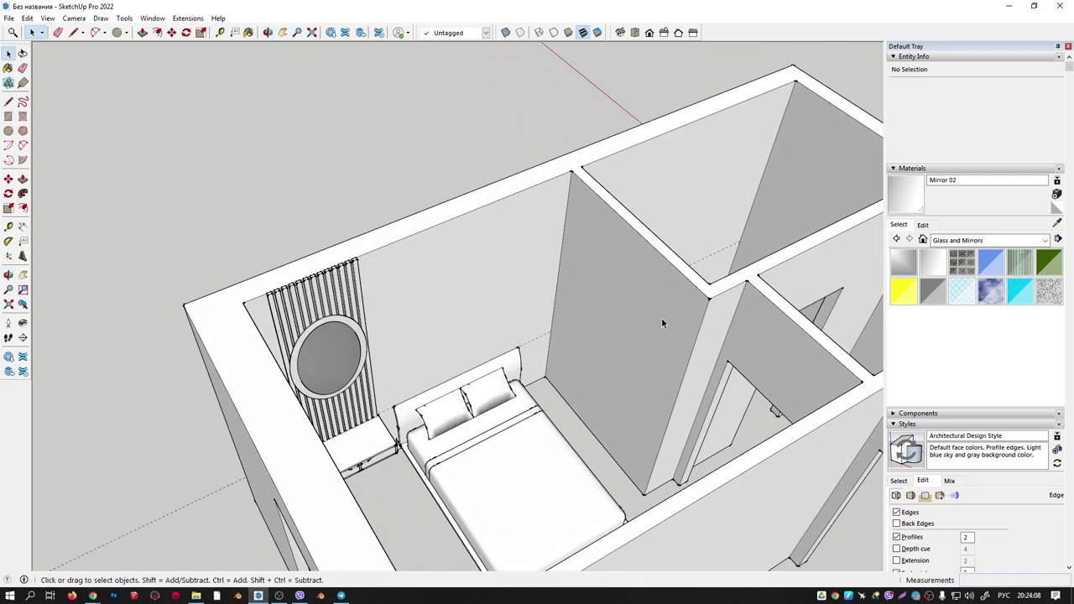
click(923, 240)
click(945, 242)
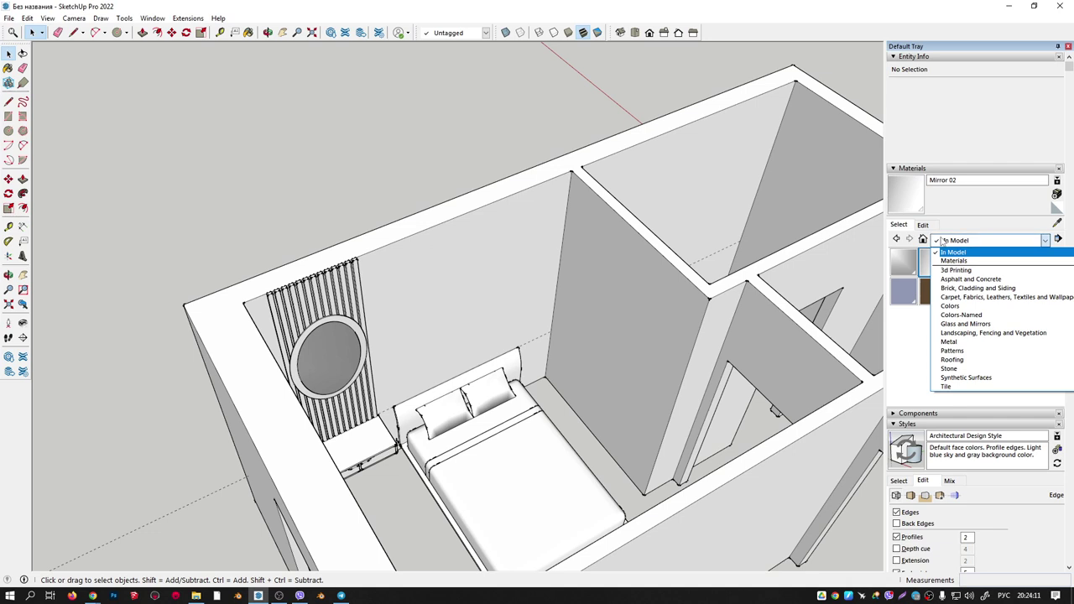
click(950, 252)
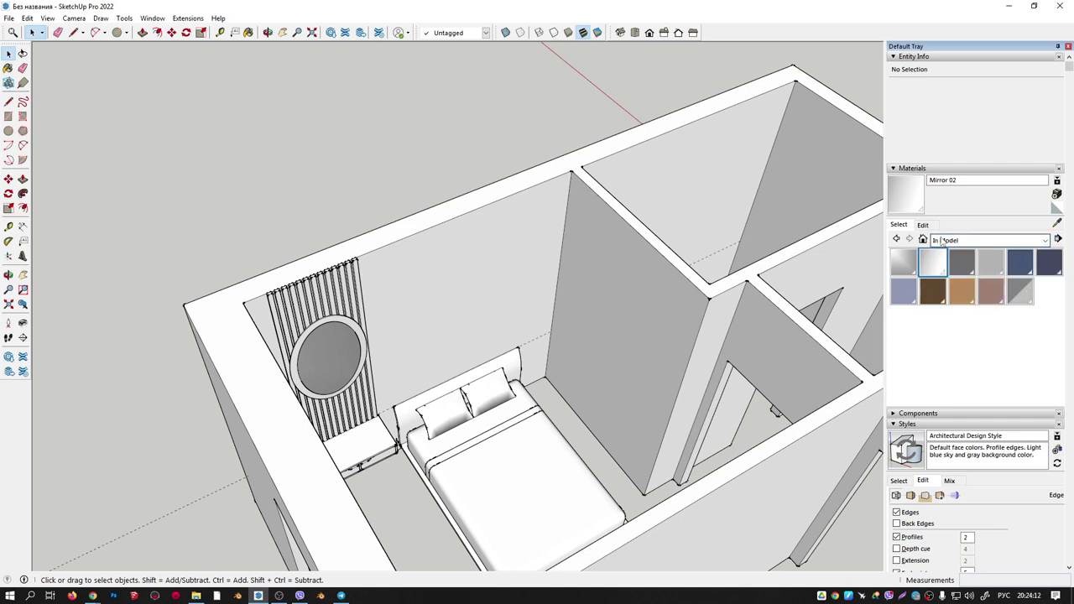
Create a new red material and turn off its texture image.
click(1057, 195)
click(646, 284)
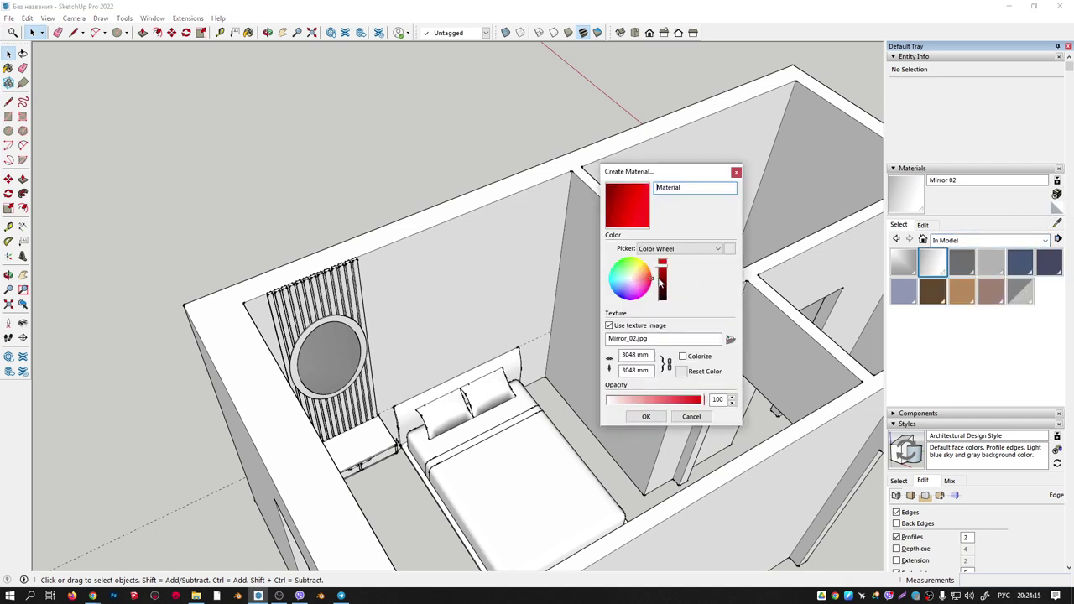
click(646, 416)
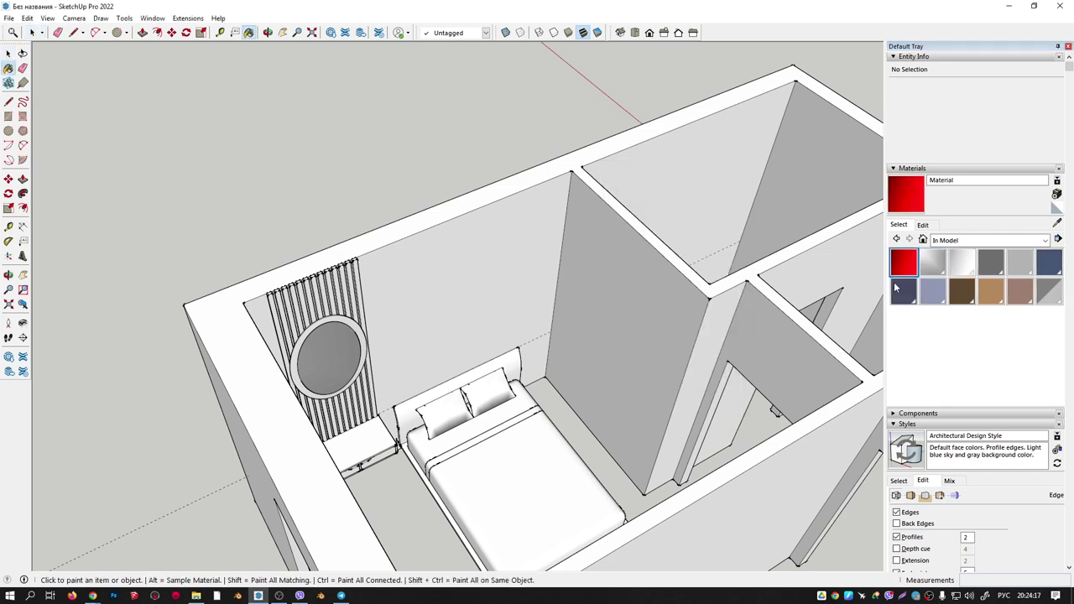
click(923, 225)
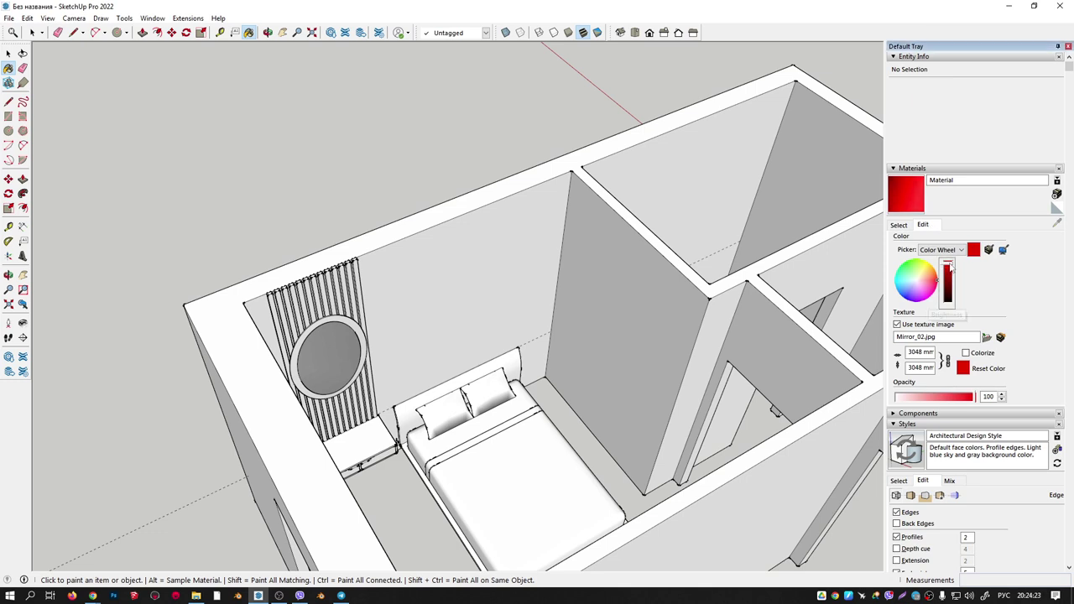
click(897, 325)
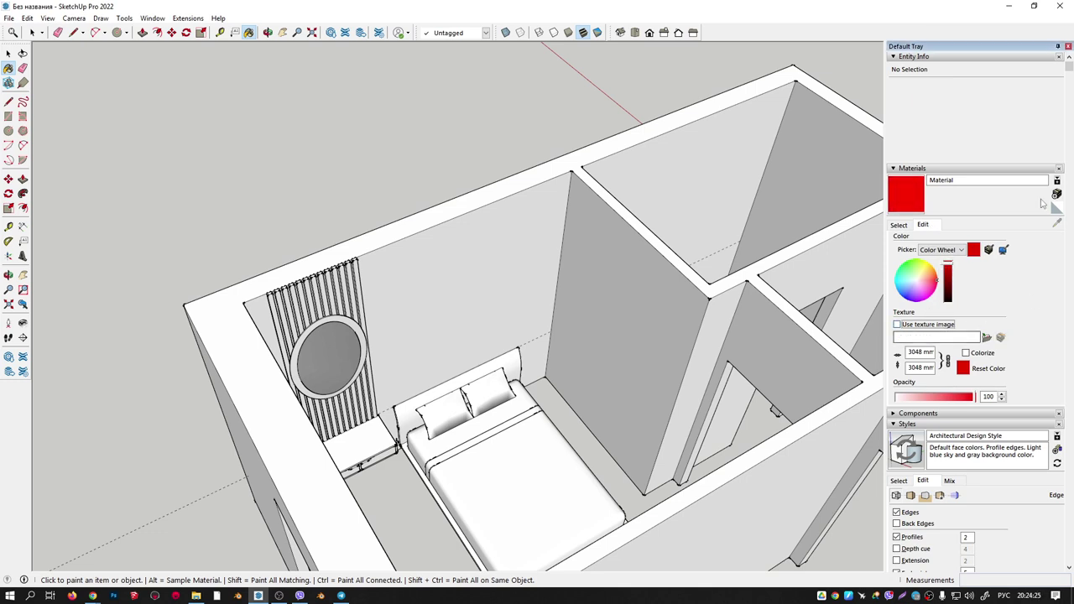
click(899, 225)
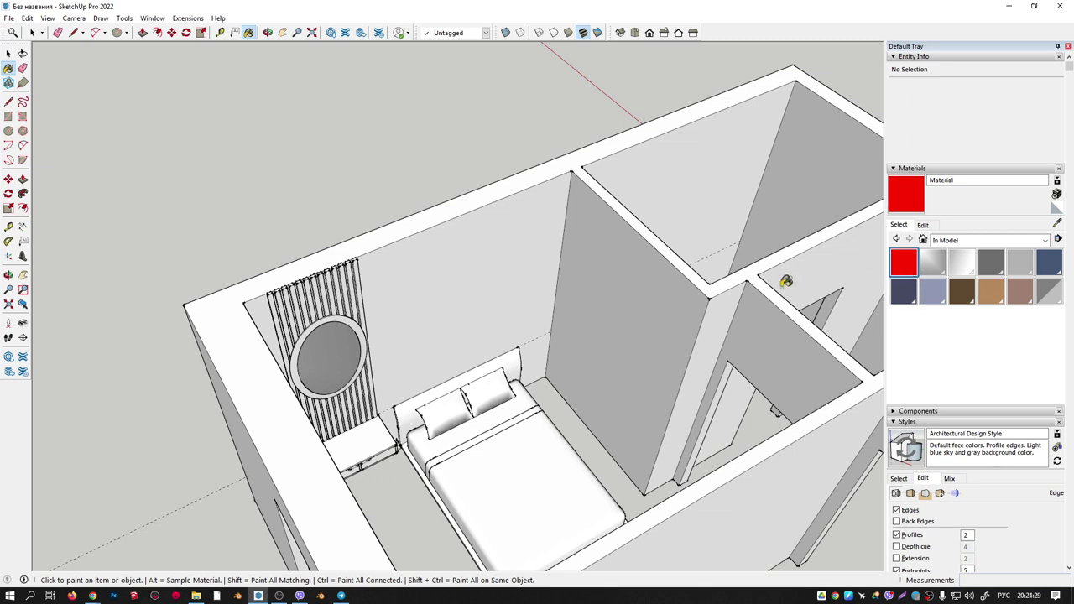
scroll(587, 285, down, 3)
key(space)
click(625, 282)
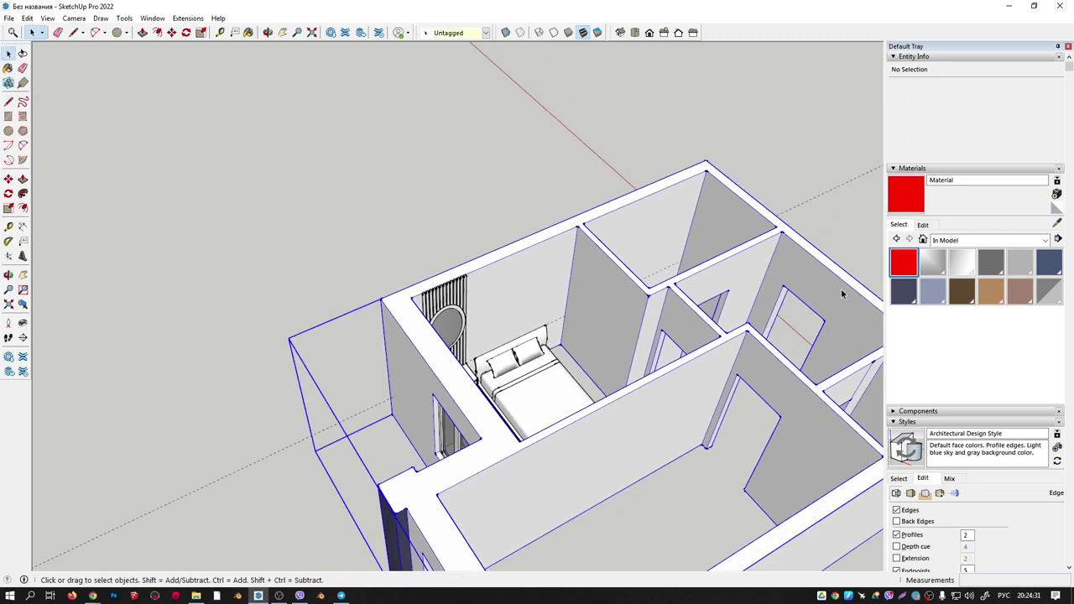
click(909, 269)
click(613, 262)
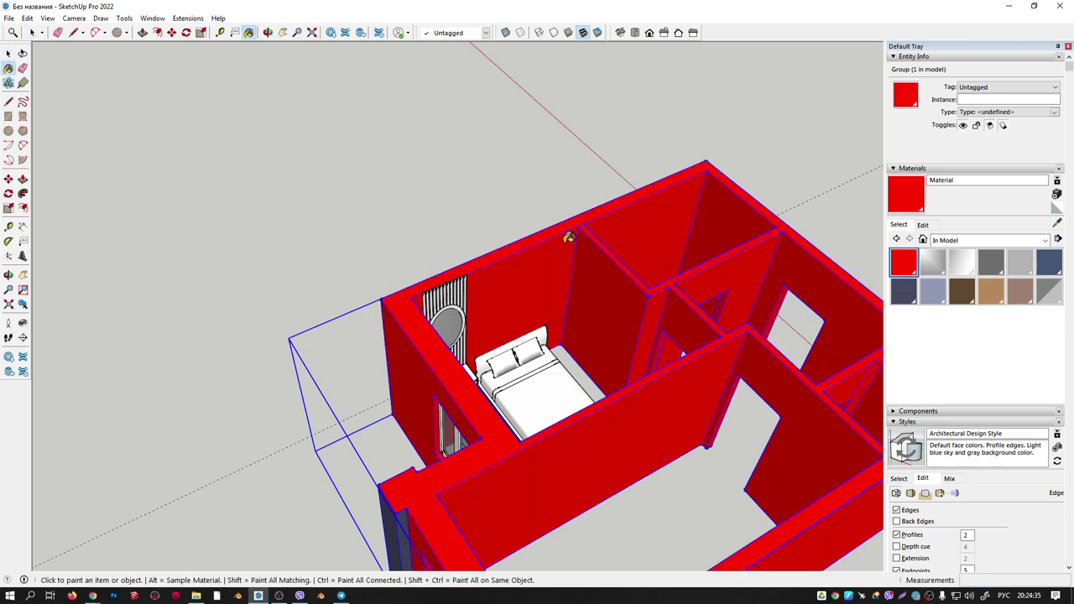
key(ctrl+z)
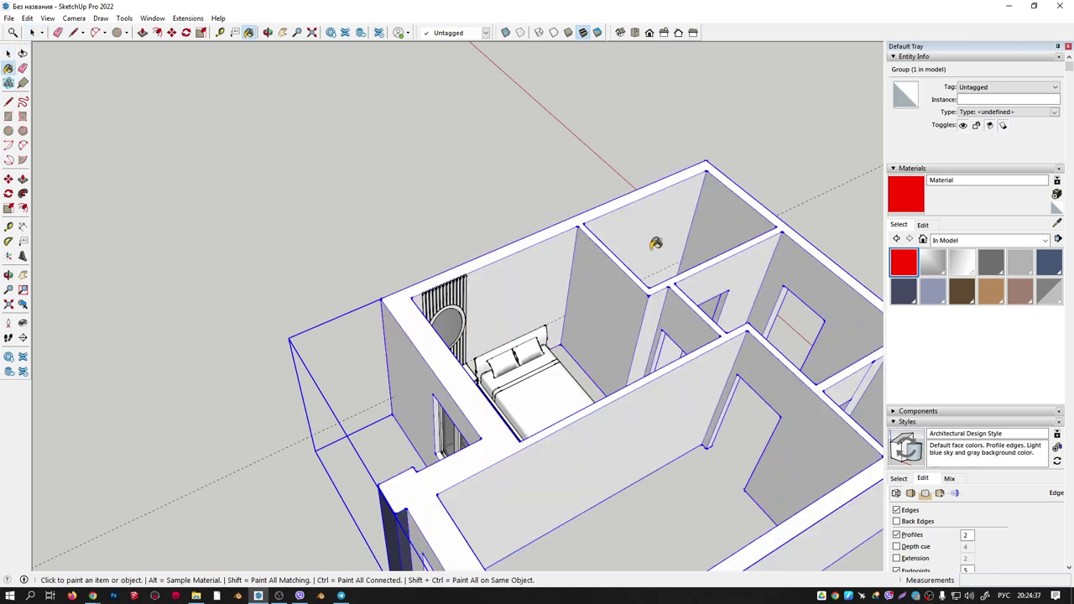
key(space)
double_click(603, 268)
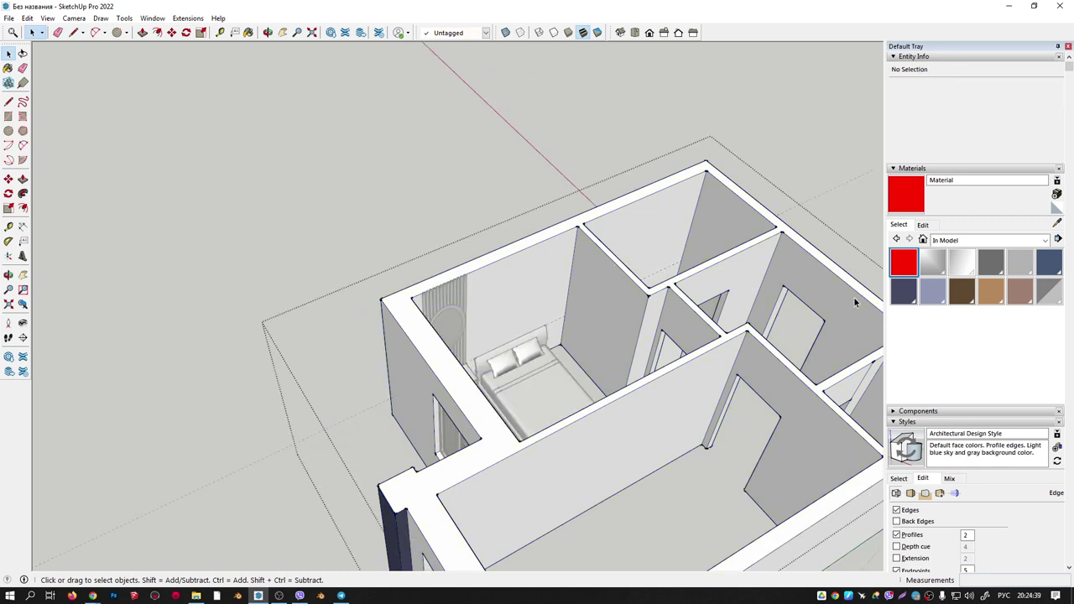
click(902, 268)
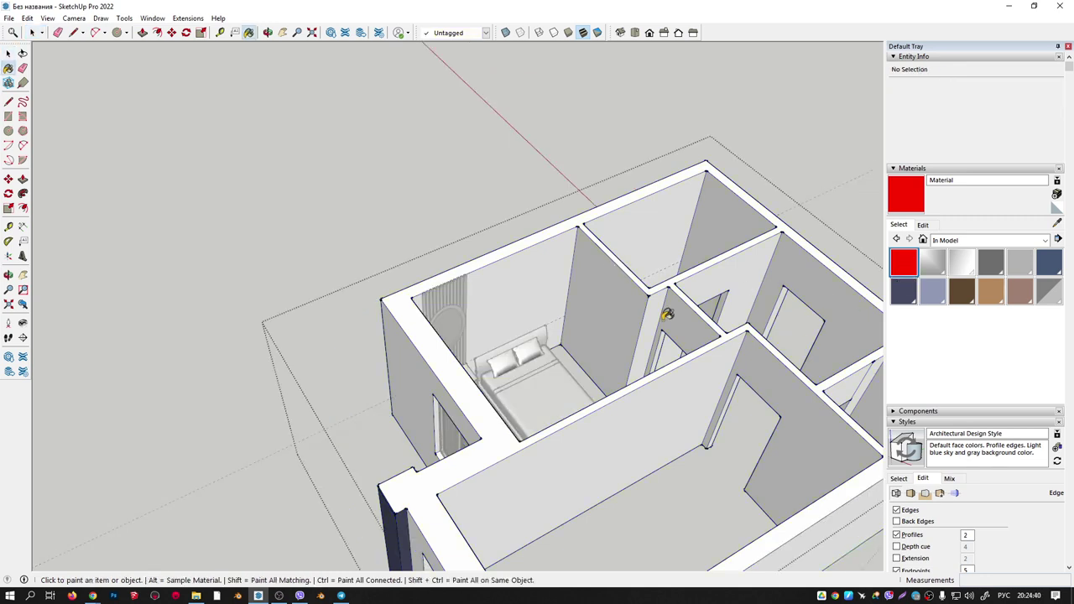
click(607, 270)
key(ctrl+z)
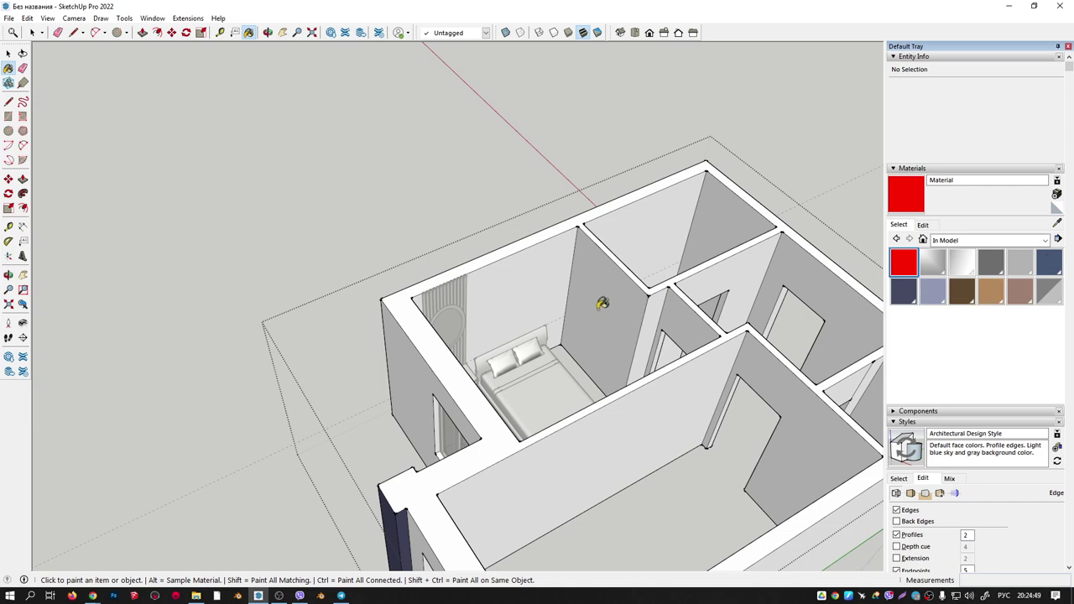
mouse_move(604, 302)
middle_down()
mouse_move(569, 287)
mouse_move(643, 292)
middle_up()
scroll(569, 288, up, 2)
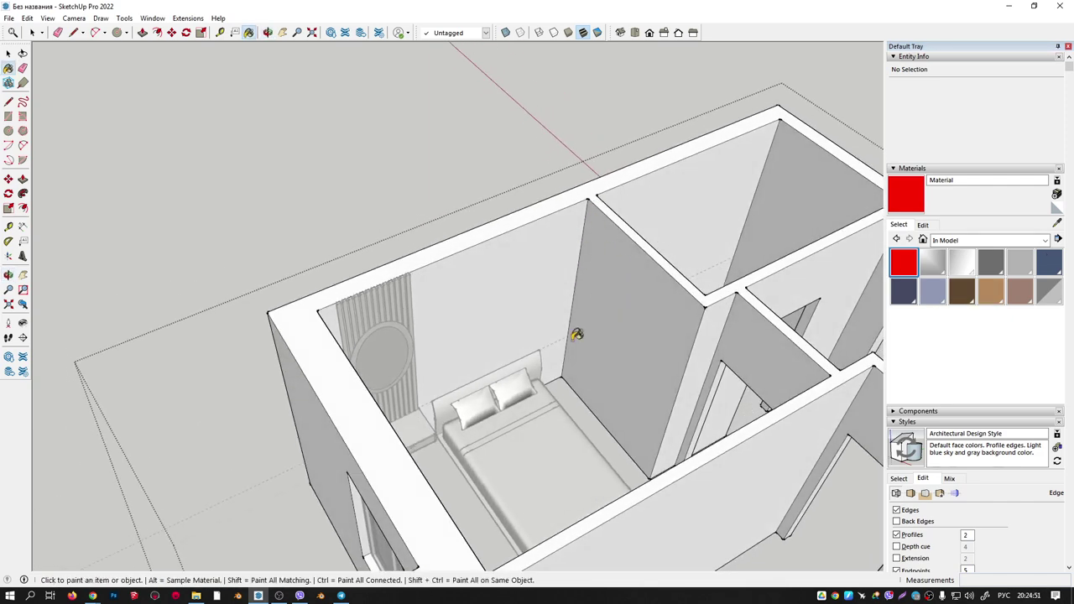
key(space)
click(606, 316)
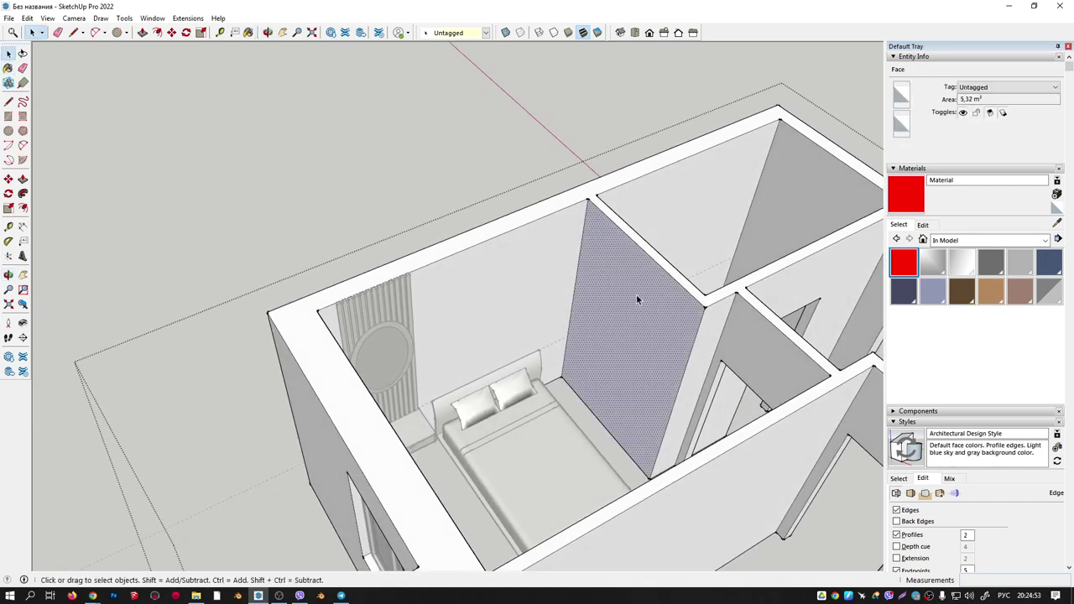
click(904, 267)
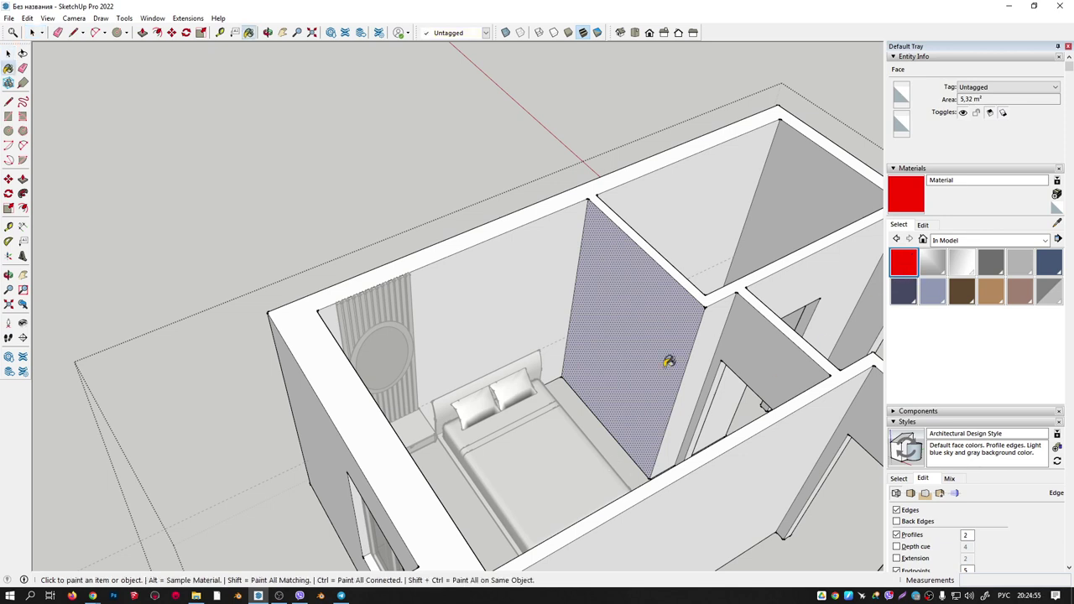
click(641, 317)
click(538, 282)
key(ctrl+z)
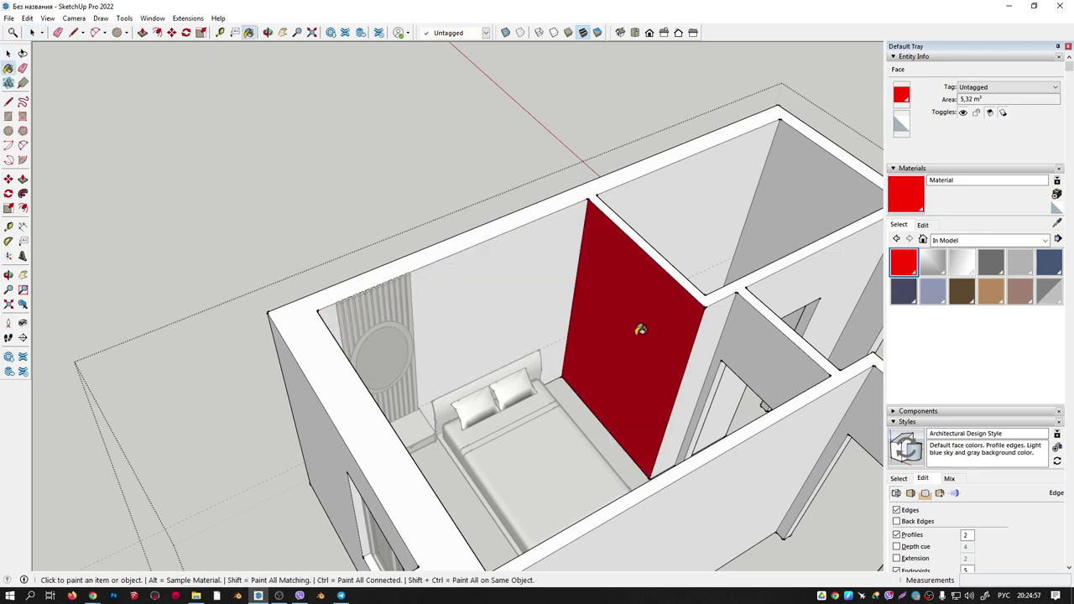
key(ctrl+z)
scroll(539, 311, up, 2)
scroll(521, 308, up, 2)
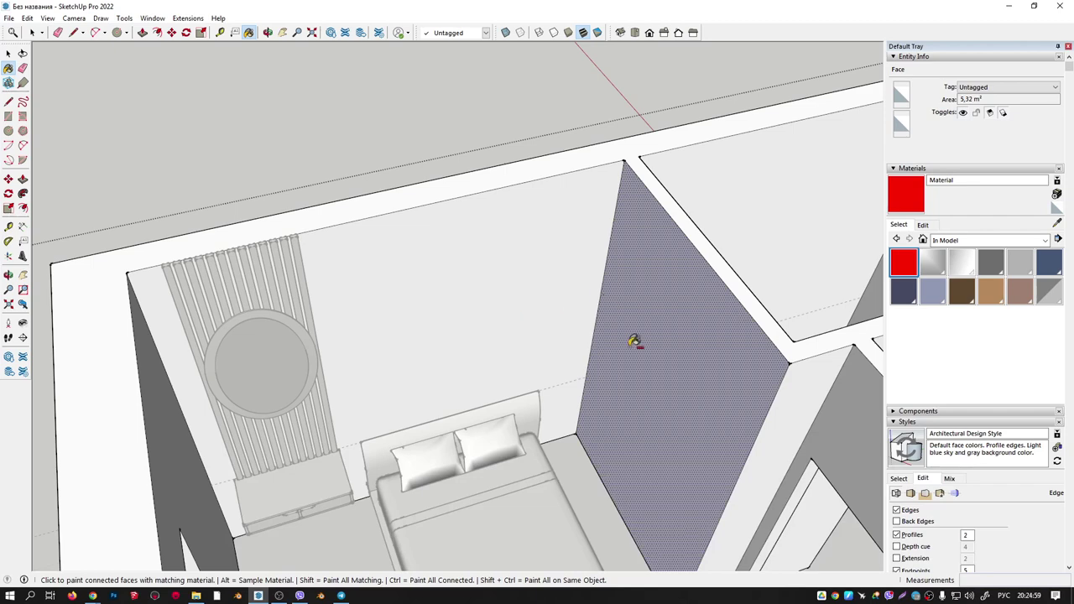
mouse_move(673, 419)
middle_down()
mouse_move(510, 376)
mouse_move(596, 328)
mouse_move(420, 442)
middle_up()
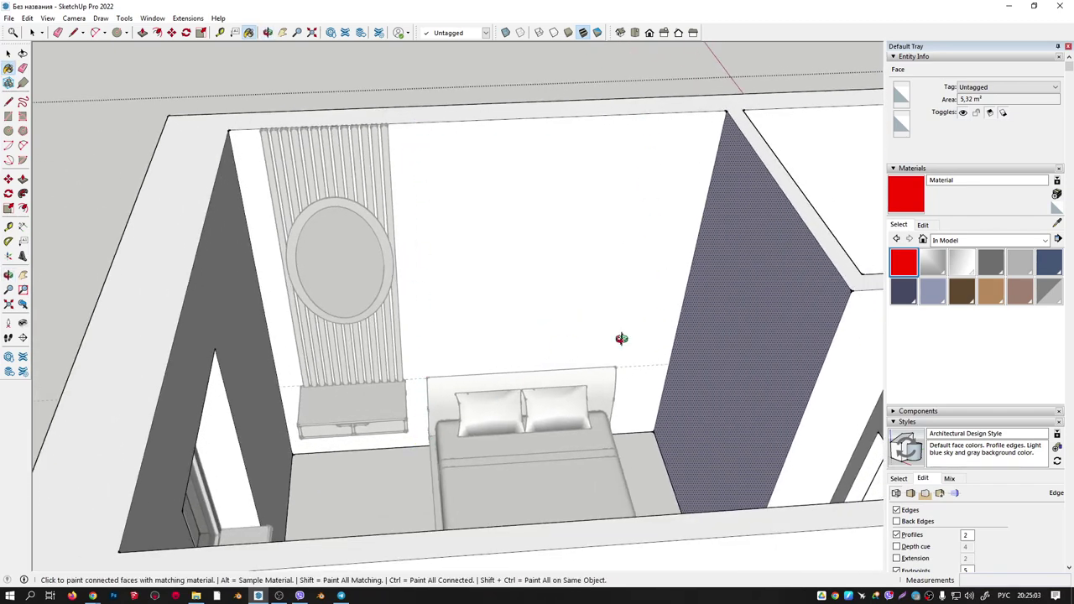
scroll(623, 335, up, 1)
Draw two vertical lines from the bed corners up to the top of the wall.
key(space)
key(l)
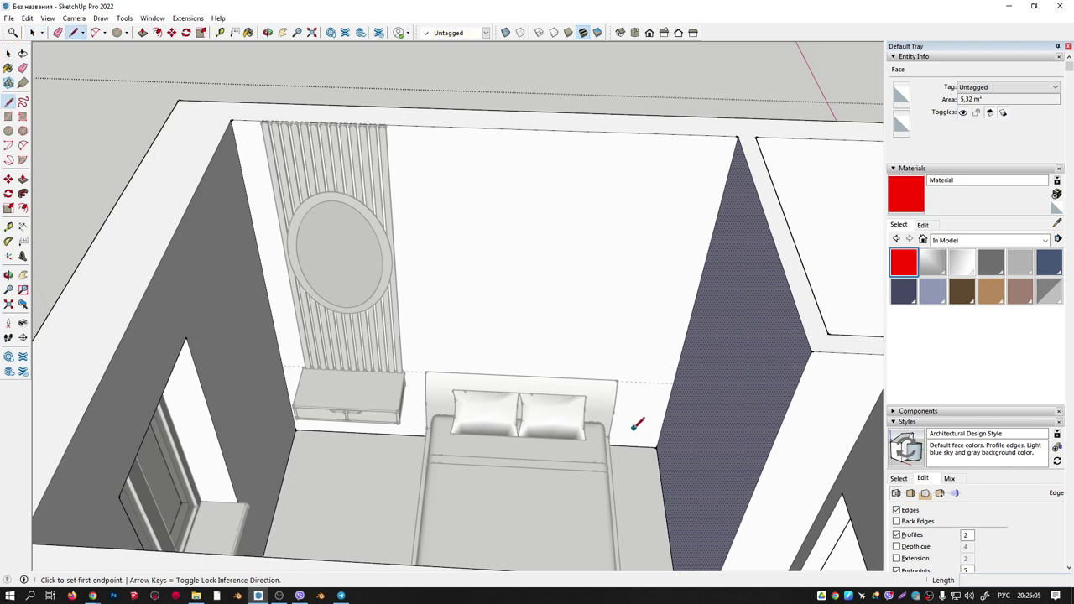
click(619, 445)
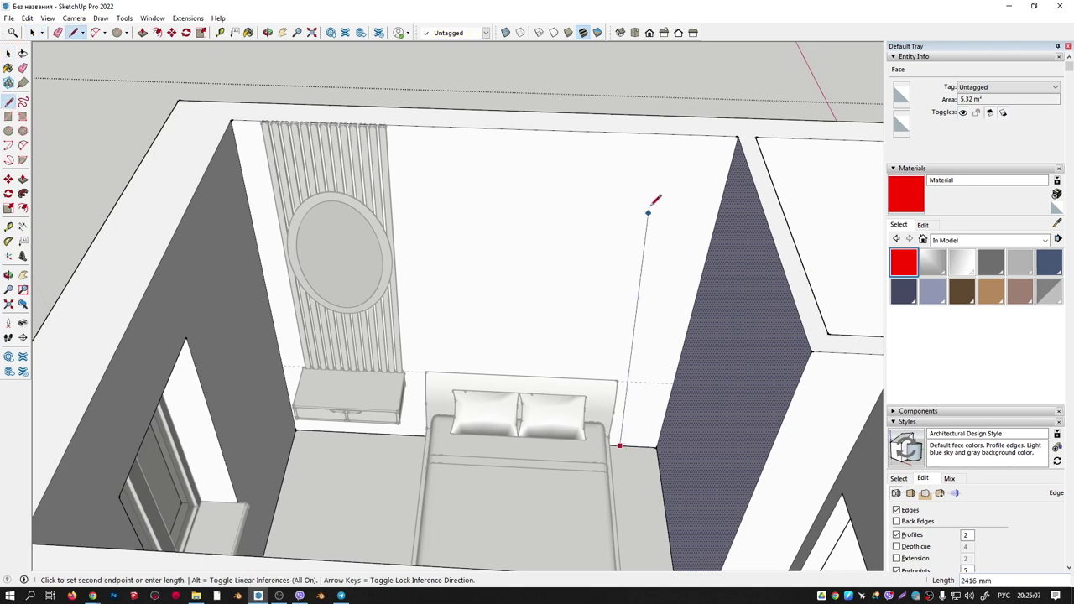
click(677, 143)
scroll(634, 225, down, 1)
scroll(625, 251, down, 2)
scroll(477, 394, up, 3)
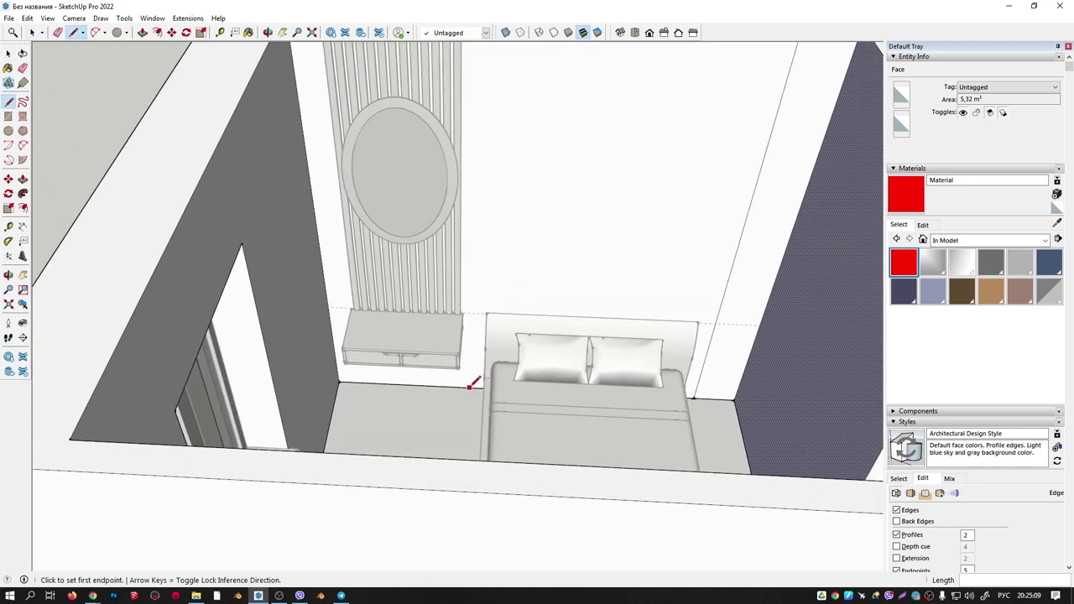
click(472, 386)
scroll(500, 125, down, 2)
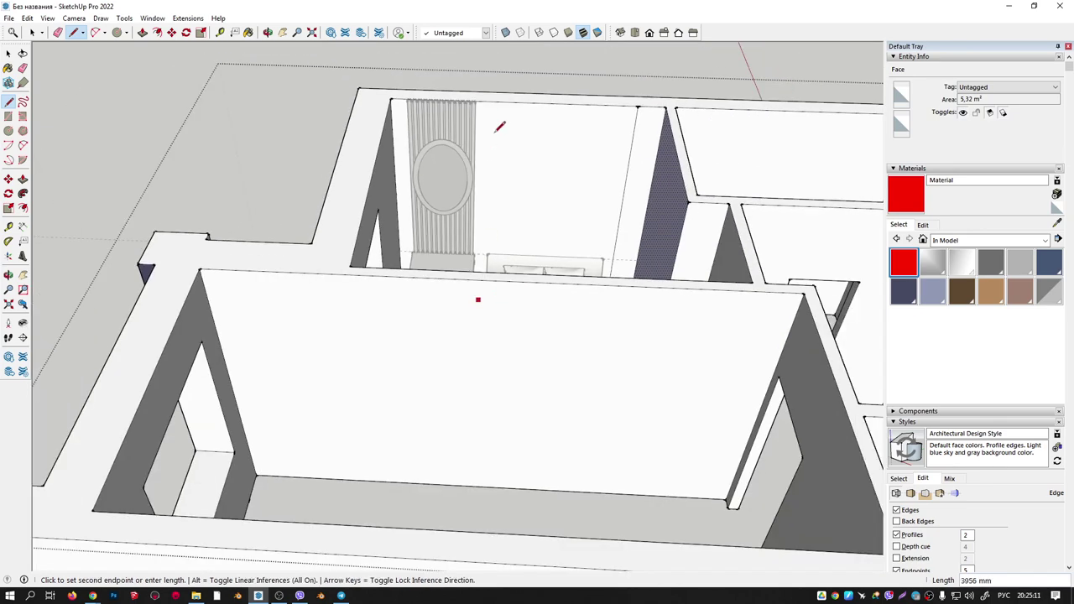
click(492, 97)
Select the room group and draw another vertical line up the bed wall.
middle_drag(492, 99, 635, 256)
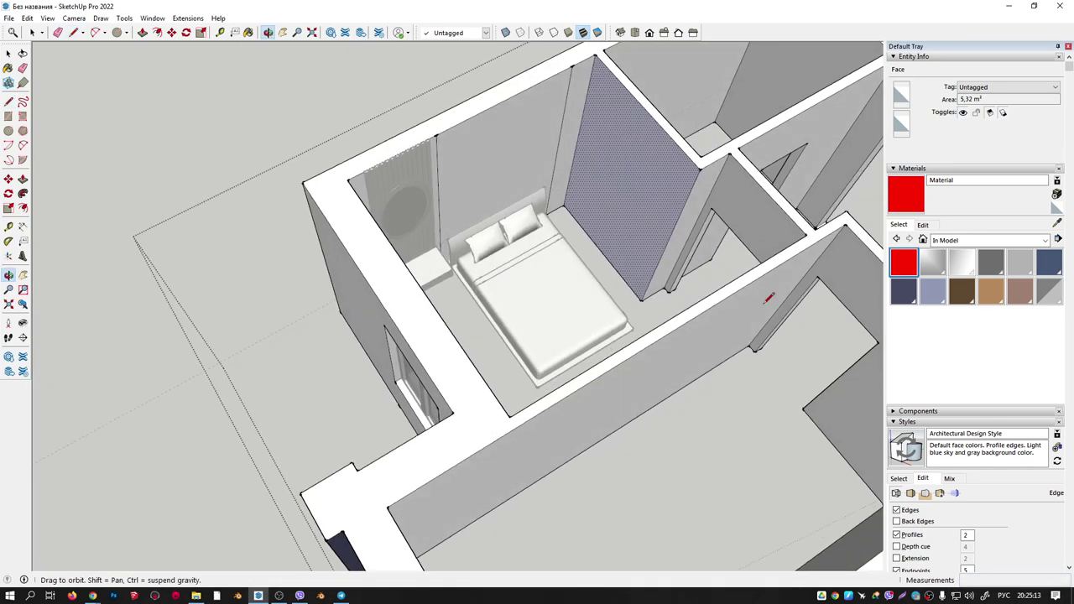
key(space)
scroll(538, 171, down, 2)
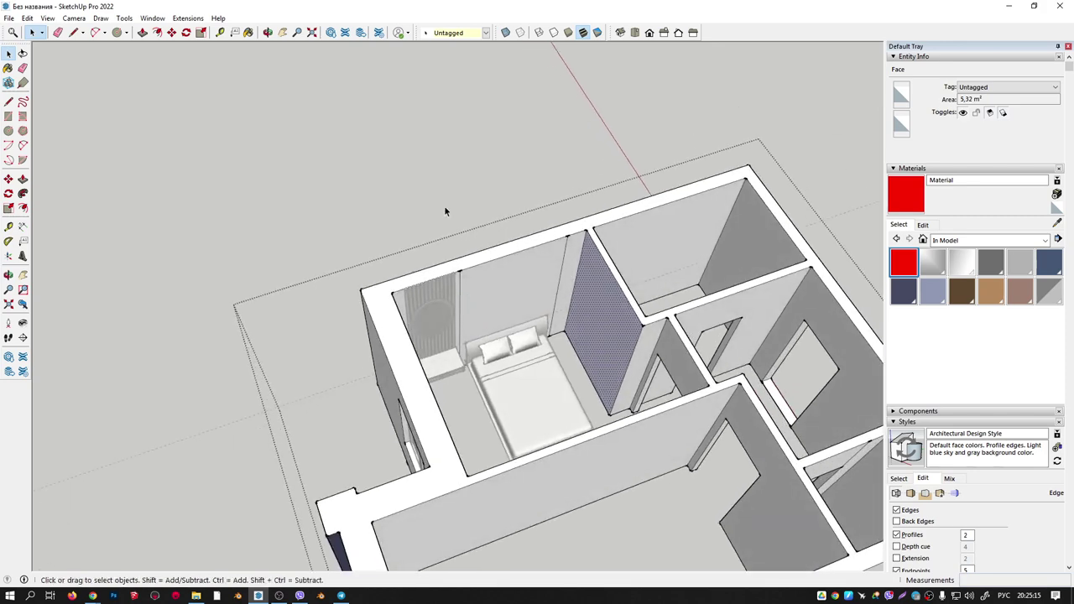
scroll(498, 262, up, 3)
key(ctrl+t)
click(506, 280)
middle_drag(506, 279, 550, 278)
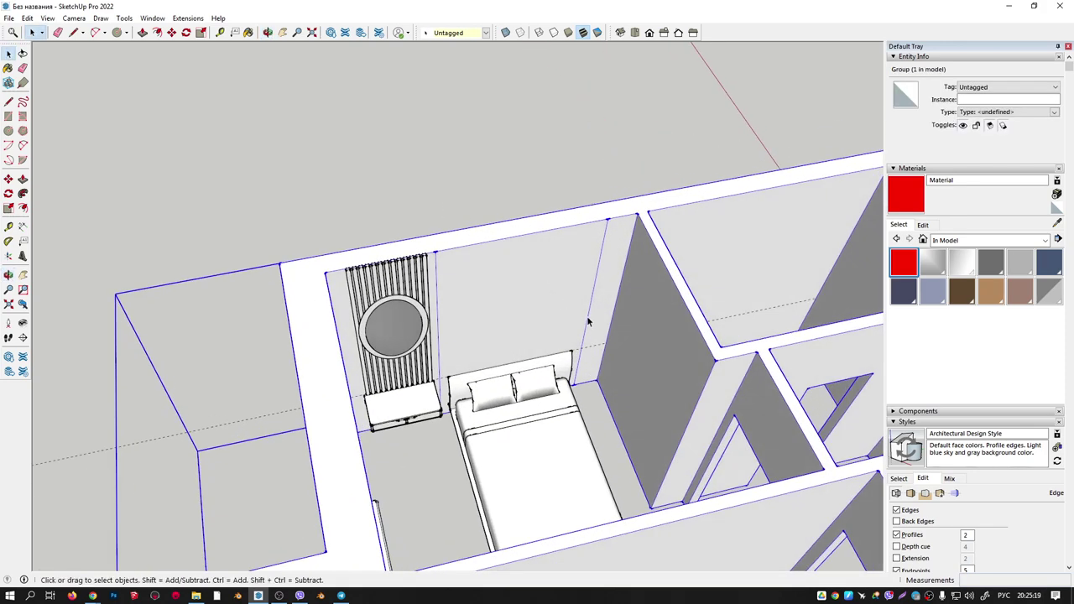
key(l)
click(584, 382)
click(608, 216)
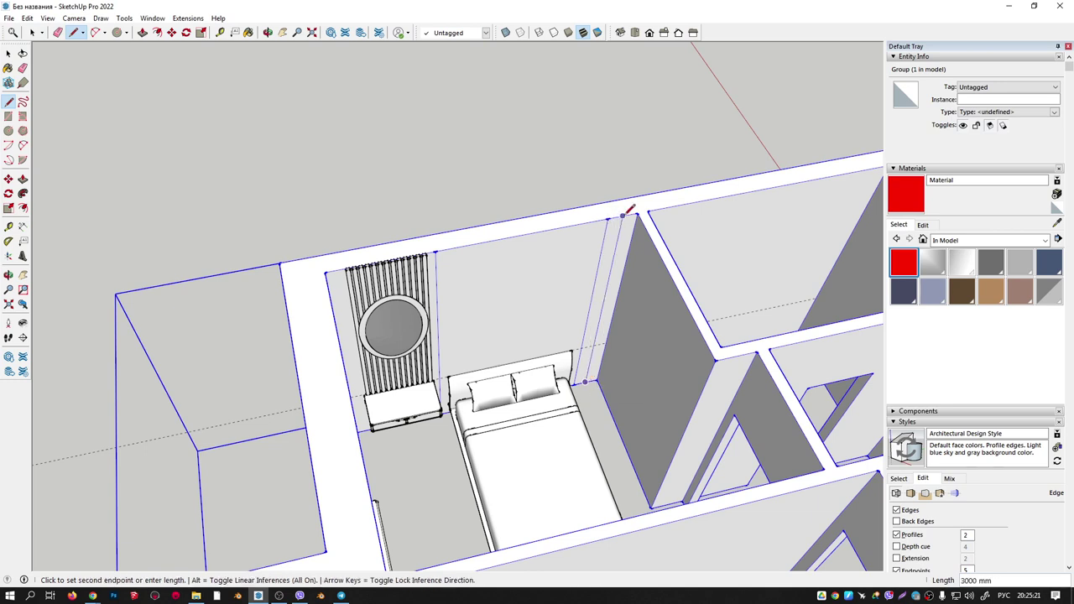
key(space)
click(592, 163)
Select the new 3000 mm edge, then enter the wall group and select the new panel face.
scroll(593, 258, up, 2)
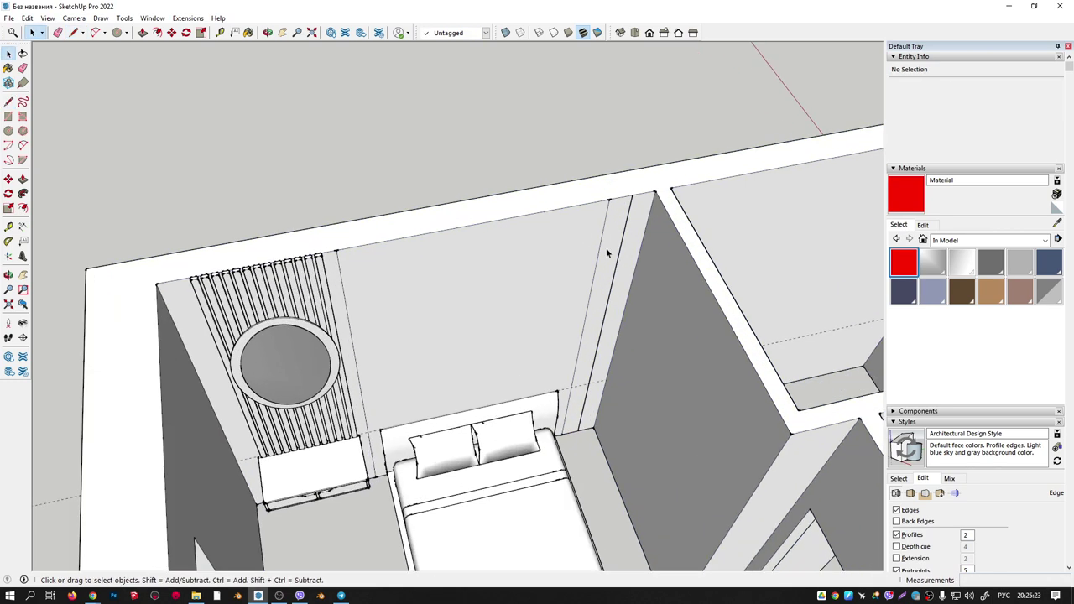
click(623, 253)
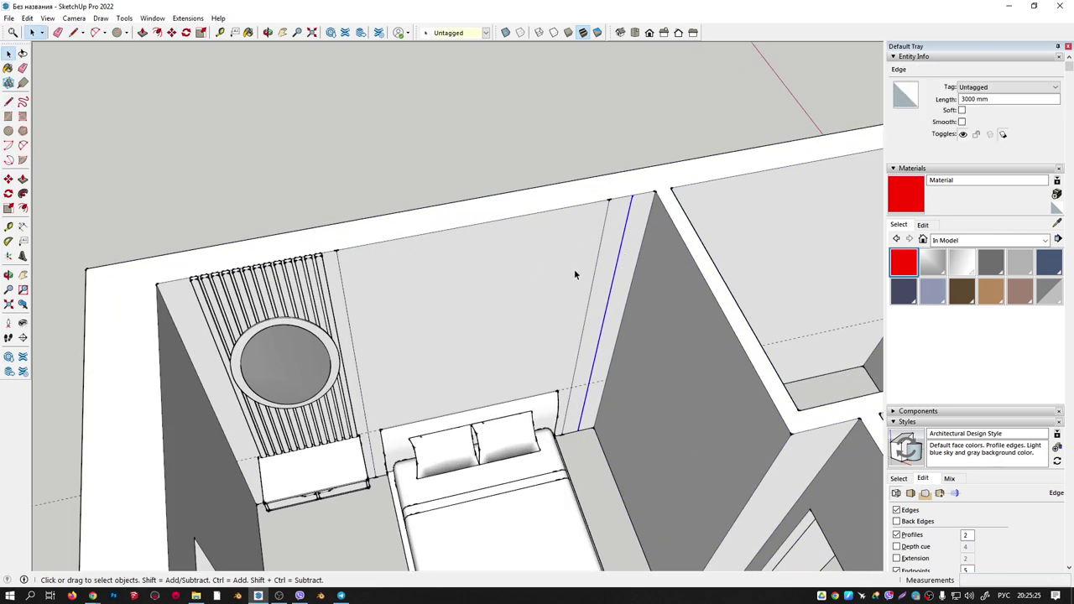
double_click(532, 268)
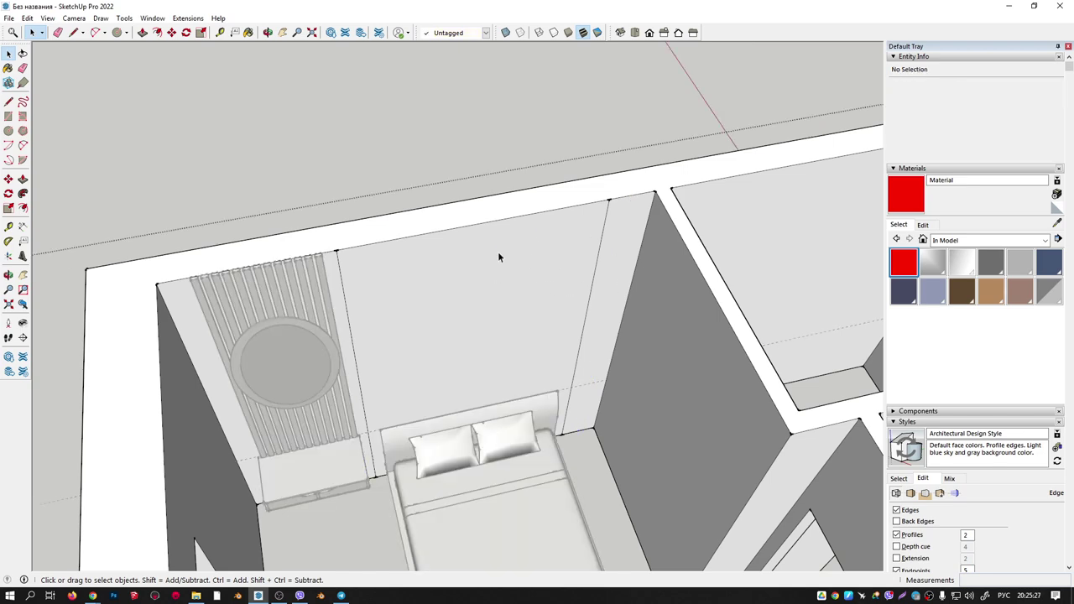
click(497, 250)
Paint the wall panel behind the bed red.
click(904, 262)
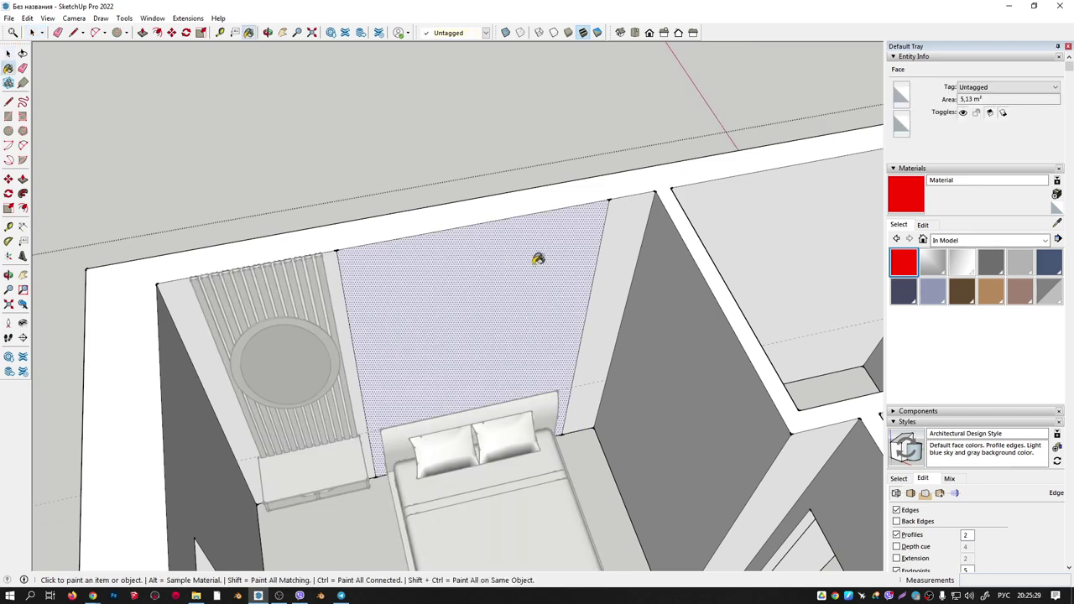
click(538, 259)
mouse_move(538, 258)
middle_down()
mouse_move(555, 267)
mouse_move(547, 275)
middle_up()
key(space)
mouse_move(422, 116)
middle_down()
mouse_move(504, 223)
mouse_move(599, 256)
middle_up()
key(Escape)
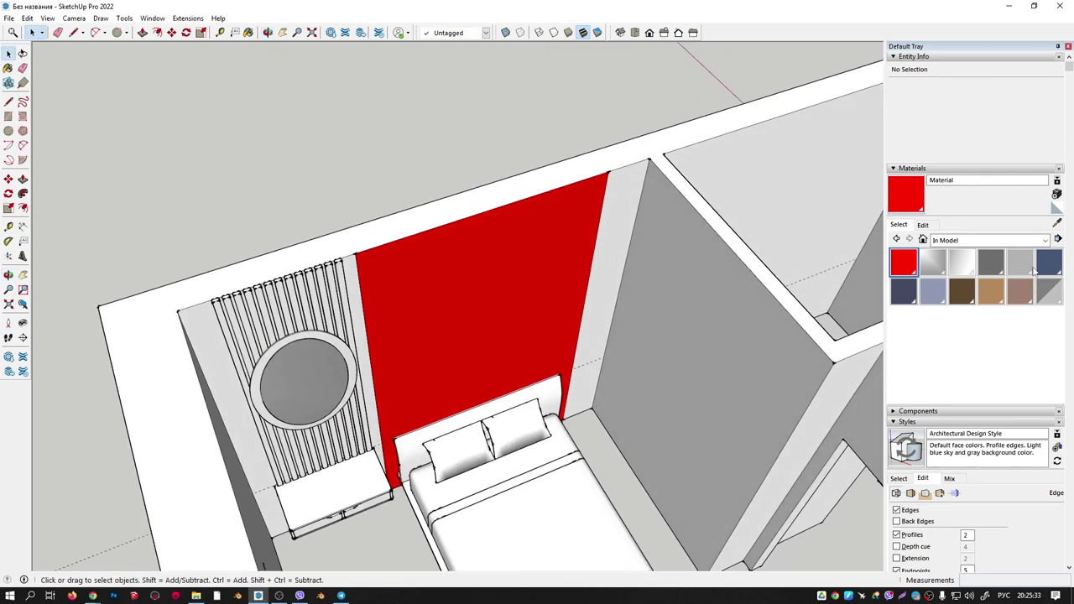
Paint the side strips and the right and left walls with Niraj_Hair_Gray.
click(1018, 266)
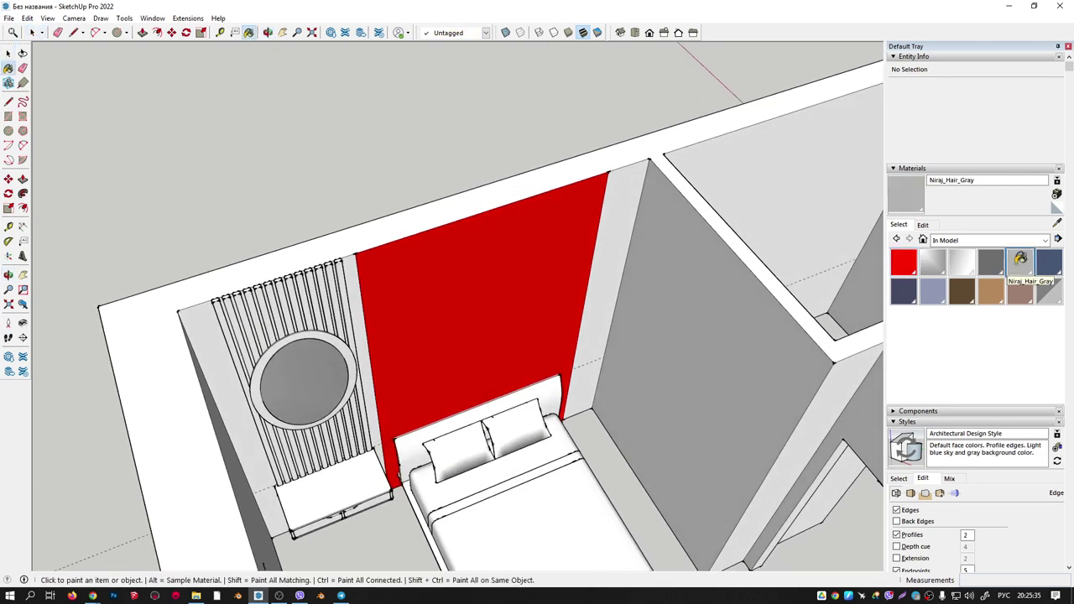
key(space)
double_click(623, 204)
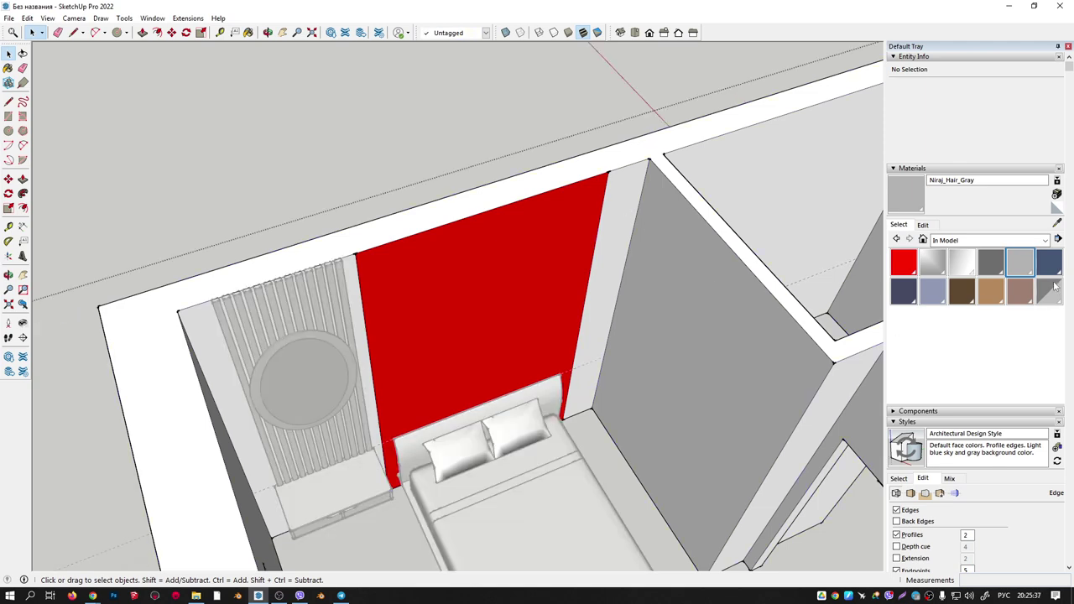
click(1023, 267)
click(672, 264)
click(625, 218)
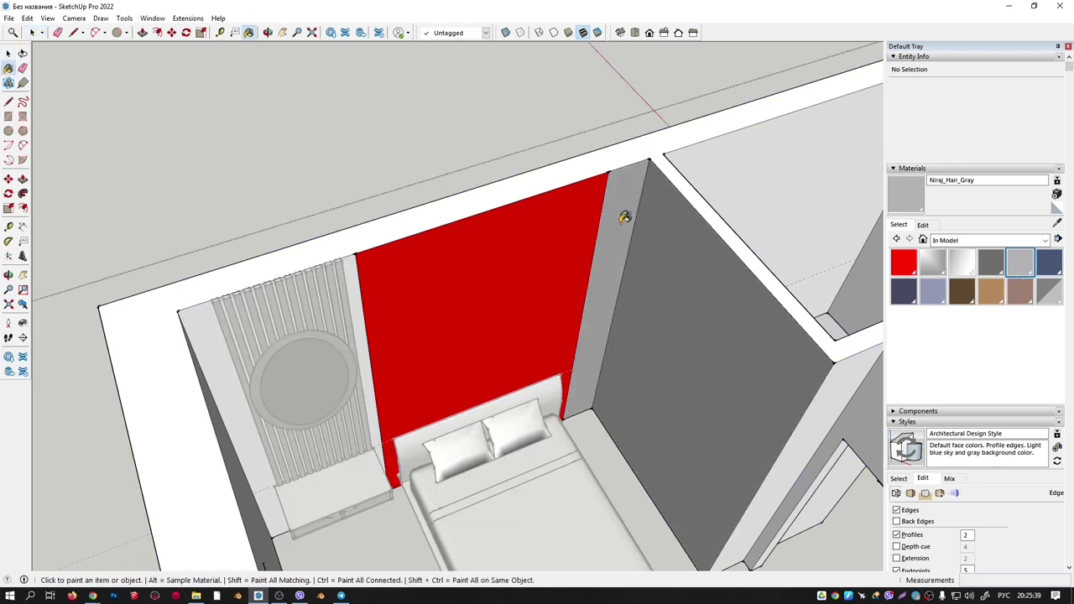
mouse_move(625, 218)
middle_down()
mouse_move(488, 264)
mouse_move(611, 247)
middle_up()
click(408, 216)
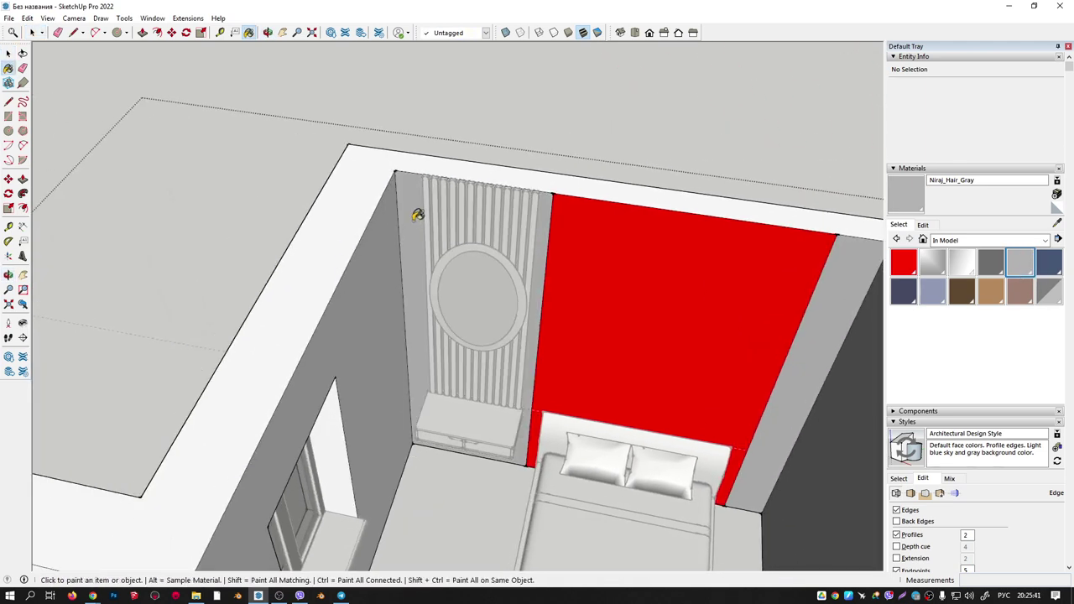
mouse_move(419, 220)
middle_down()
mouse_move(306, 233)
mouse_move(532, 283)
middle_up()
click(321, 249)
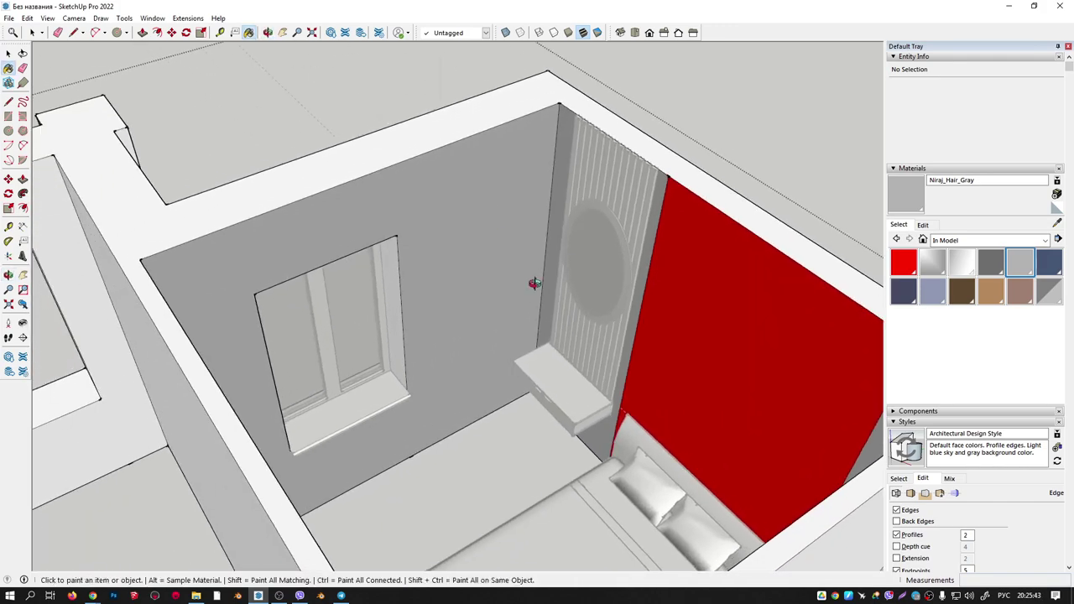
Paint one neighbouring wall and its side face dark blue with Niraj_Pant, undoing the accidental fill.
click(1048, 263)
mouse_move(697, 326)
middle_down()
mouse_move(294, 246)
mouse_move(467, 242)
middle_up()
click(537, 280)
mouse_move(537, 281)
middle_down()
mouse_move(350, 242)
mouse_move(197, 192)
middle_up()
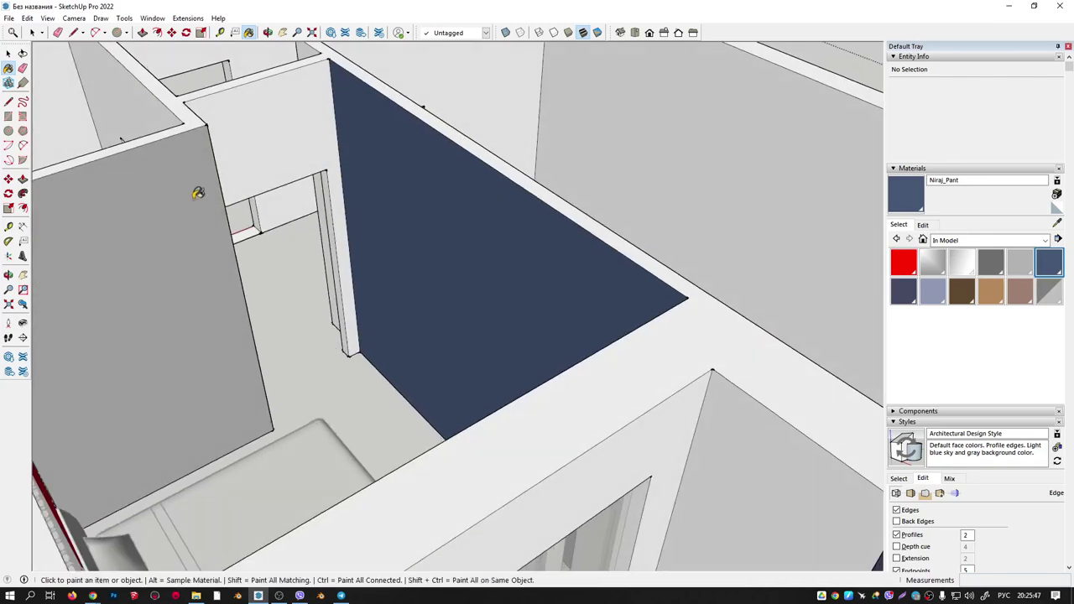
ctrl+click(291, 115)
mouse_move(290, 115)
middle_down()
mouse_move(382, 203)
mouse_move(510, 257)
mouse_move(214, 272)
mouse_move(503, 336)
mouse_move(426, 369)
mouse_move(647, 288)
mouse_move(662, 347)
mouse_move(669, 247)
mouse_move(733, 240)
middle_up()
key(ctrl+z)
click(502, 259)
click(233, 249)
key(space)
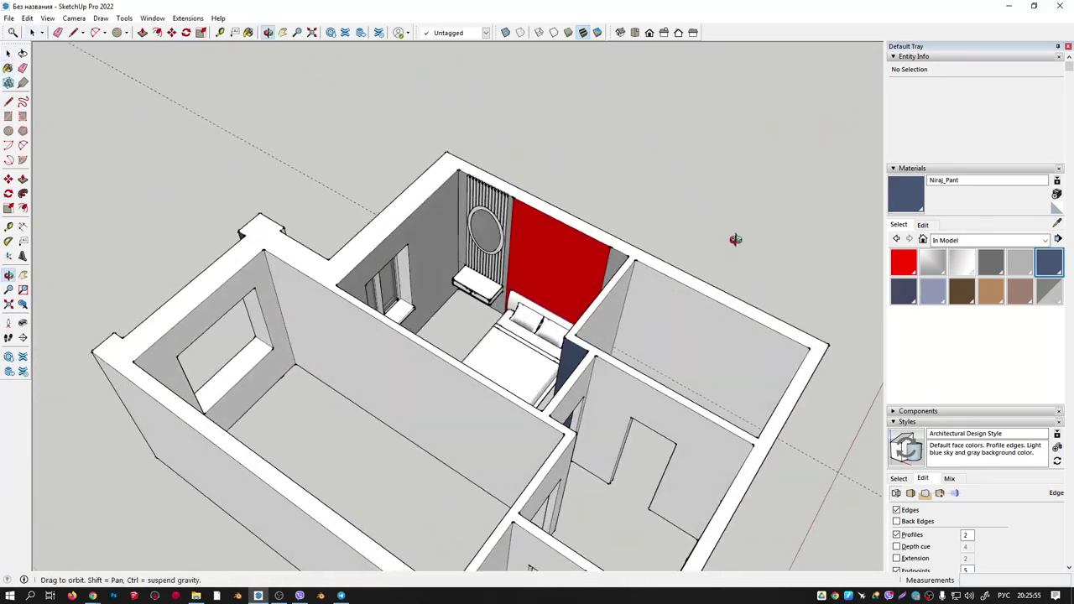
Select the bench under the mirror panel together with the slatted wall panel.
scroll(578, 257, up, 2)
scroll(539, 309, up, 3)
mouse_move(540, 310)
middle_down()
mouse_move(679, 333)
mouse_move(515, 420)
mouse_move(500, 392)
middle_up()
scroll(679, 333, up, 2)
scroll(620, 352, up, 2)
scroll(302, 336, down, 2)
middle_drag(302, 336, 330, 383)
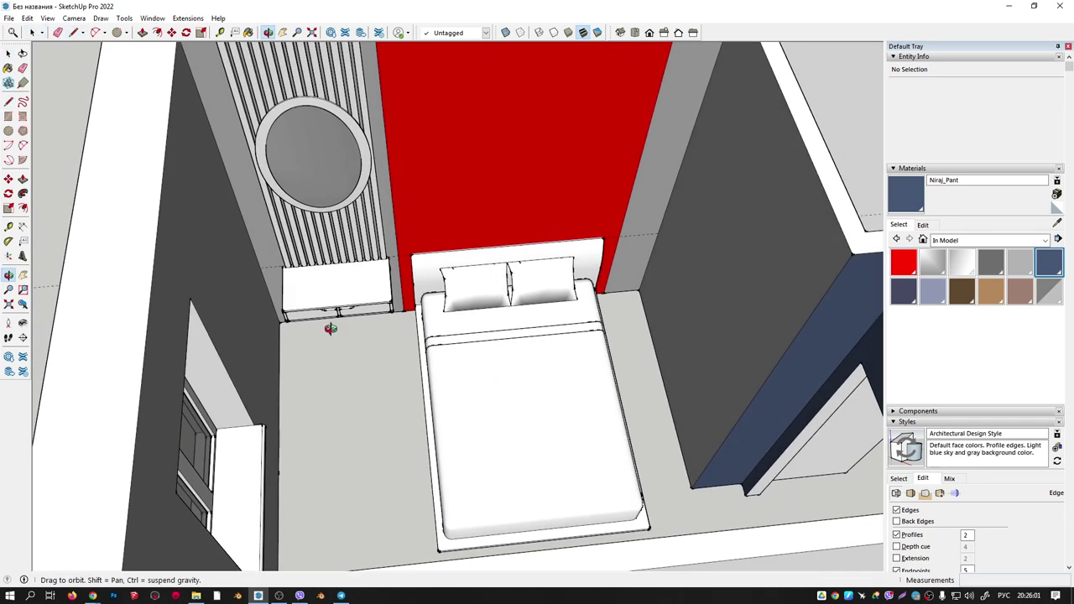
scroll(367, 343, down, 2)
click(423, 364)
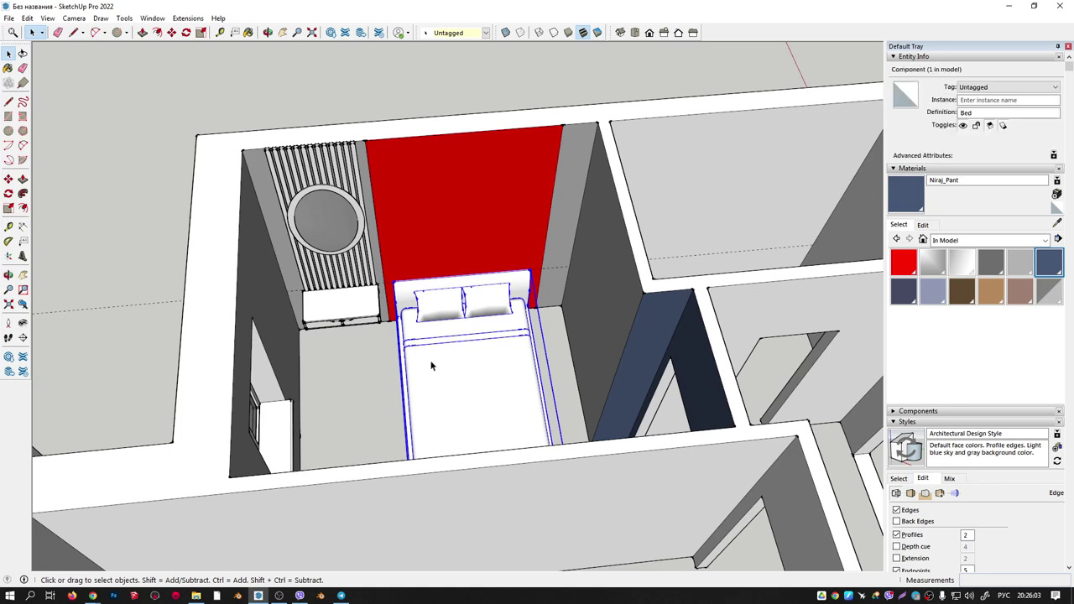
scroll(417, 329, down, 2)
click(372, 312)
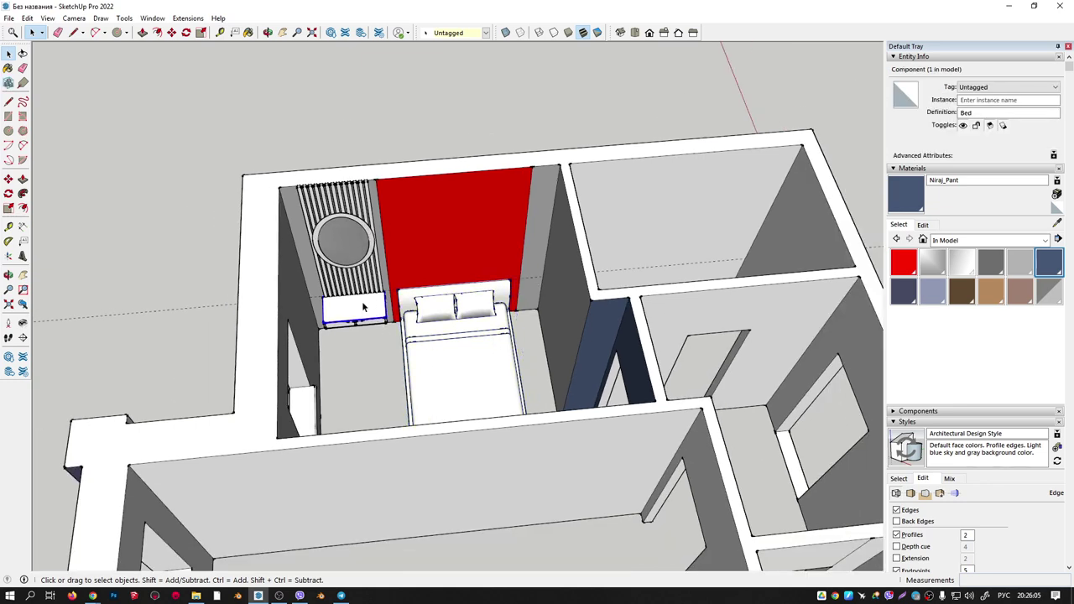
middle_drag(371, 312, 340, 218)
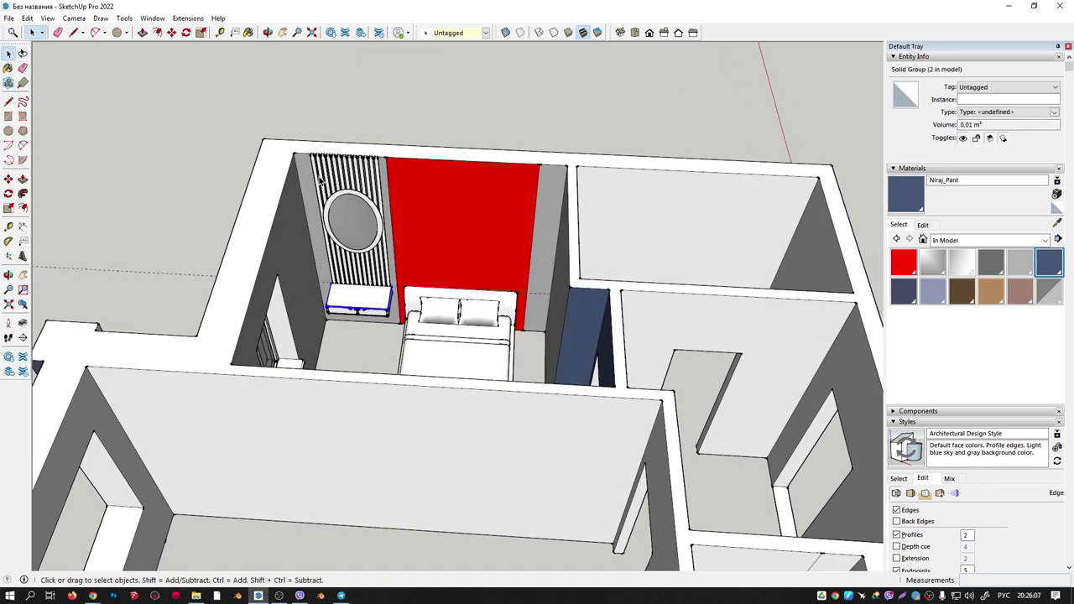
shift+click(320, 184)
Add the remaining bench piece and move the selection to its new spot on the wall.
scroll(331, 199, up, 2)
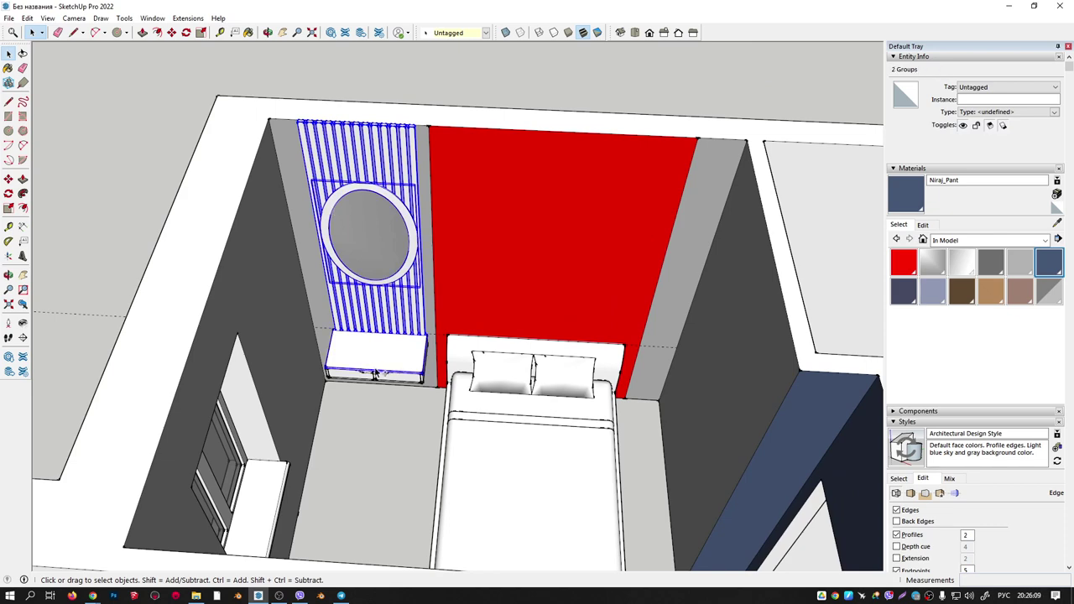
scroll(344, 379, up, 3)
middle_drag(344, 379, 273, 276)
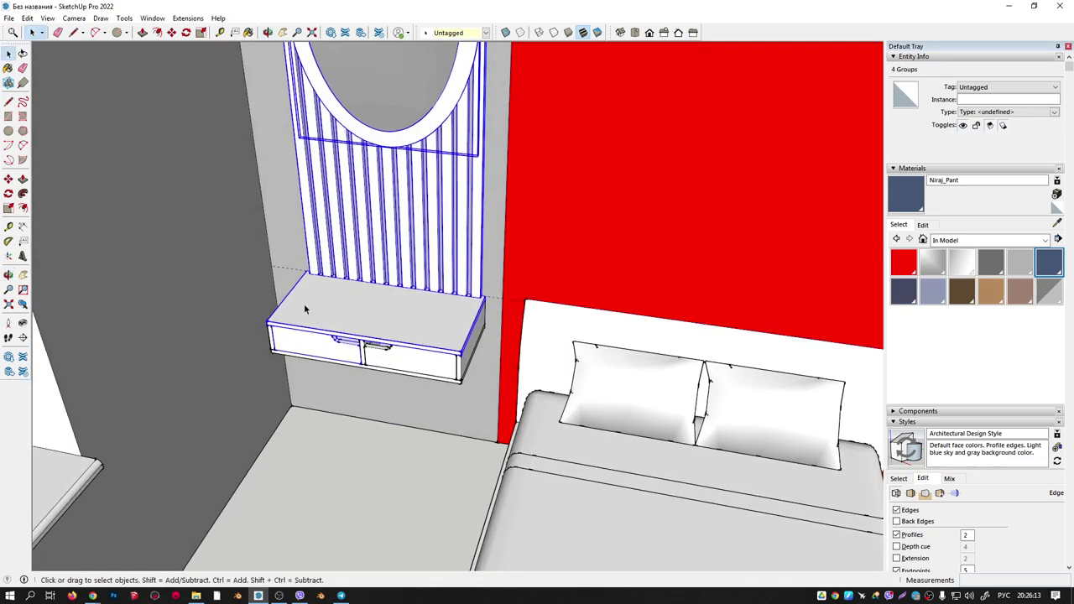
mouse_move(298, 344)
middle_down()
mouse_move(417, 368)
mouse_move(423, 432)
mouse_move(413, 257)
mouse_move(501, 284)
middle_up()
scroll(423, 432, down, 3)
scroll(432, 282, up, 3)
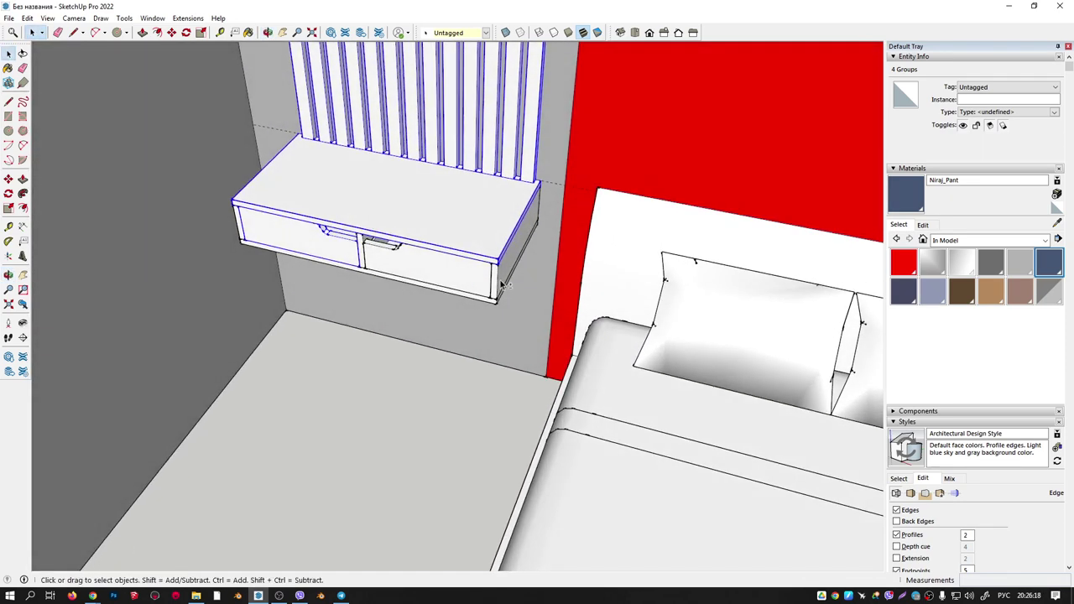
shift+click(422, 281)
key(m)
click(495, 302)
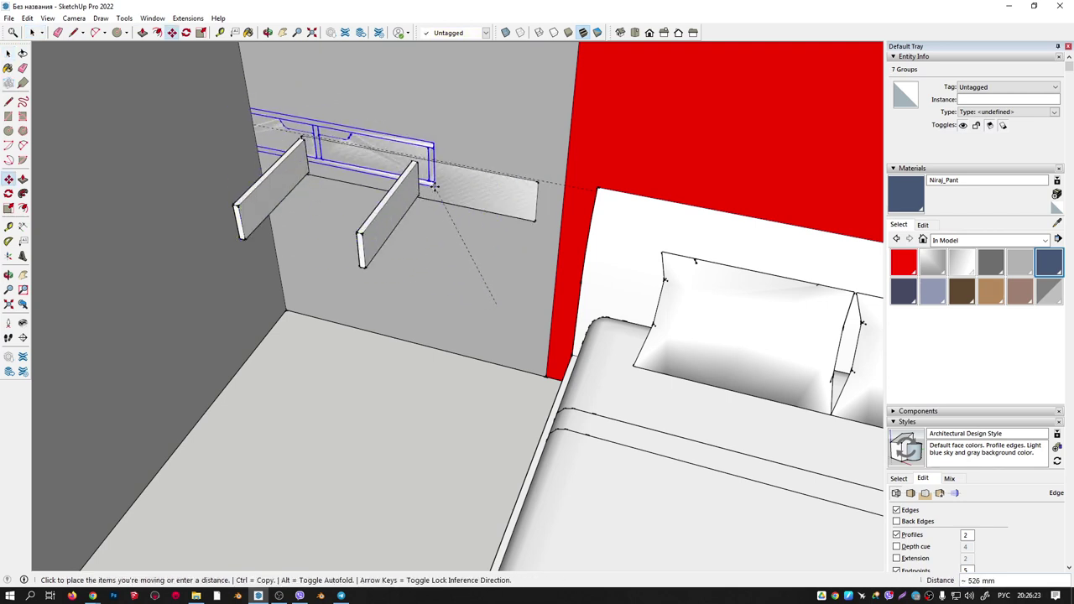
scroll(434, 188, down, 3)
scroll(445, 198, up, 3)
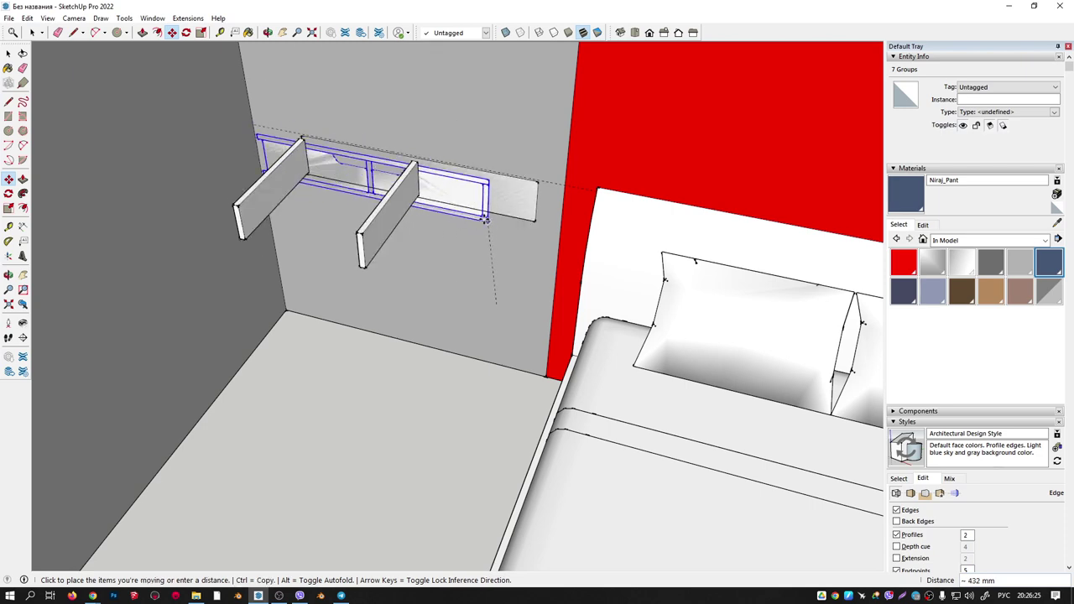
click(494, 251)
mouse_move(494, 260)
middle_down()
mouse_move(500, 210)
mouse_move(470, 291)
mouse_move(484, 290)
middle_up()
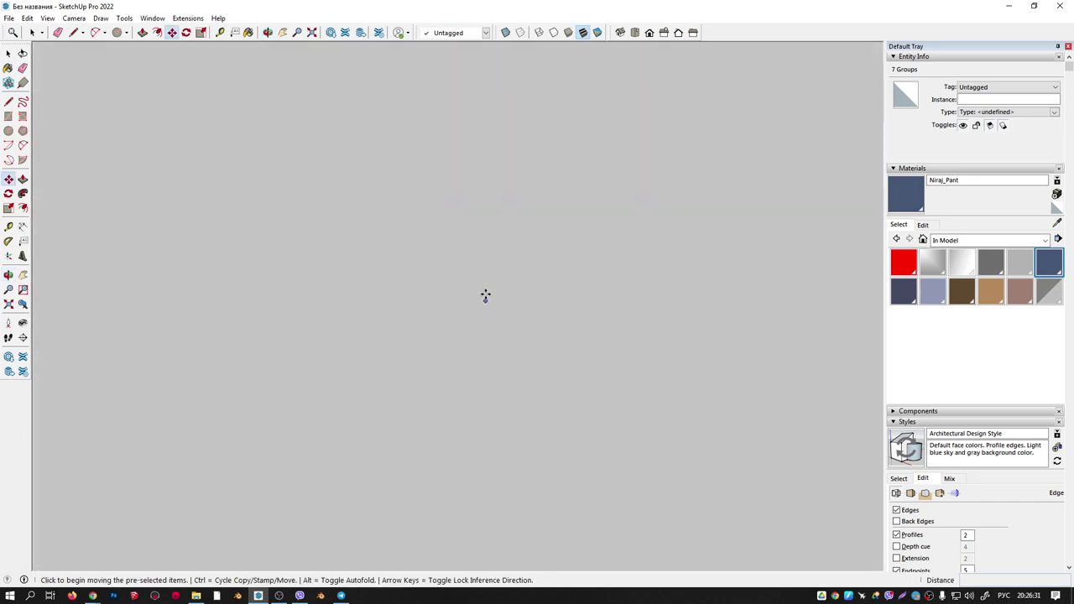
Hide the walls, the small box and the thin window panel to isolate the furniture.
scroll(475, 277, down, 3)
scroll(464, 257, down, 3)
scroll(457, 270, down, 3)
key(space)
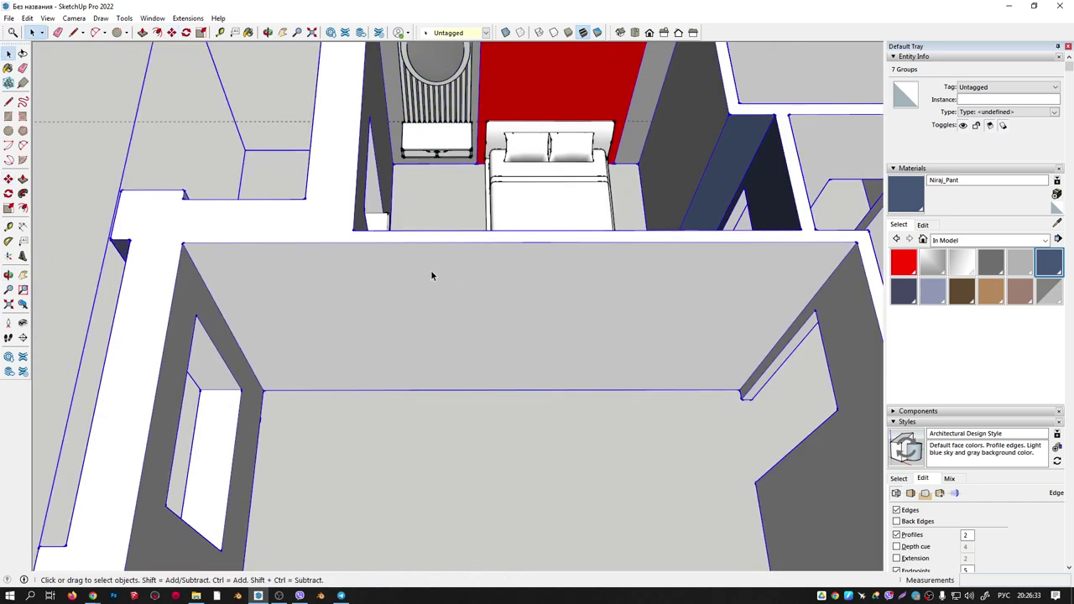
key(Delete)
middle_drag(430, 275, 391, 420)
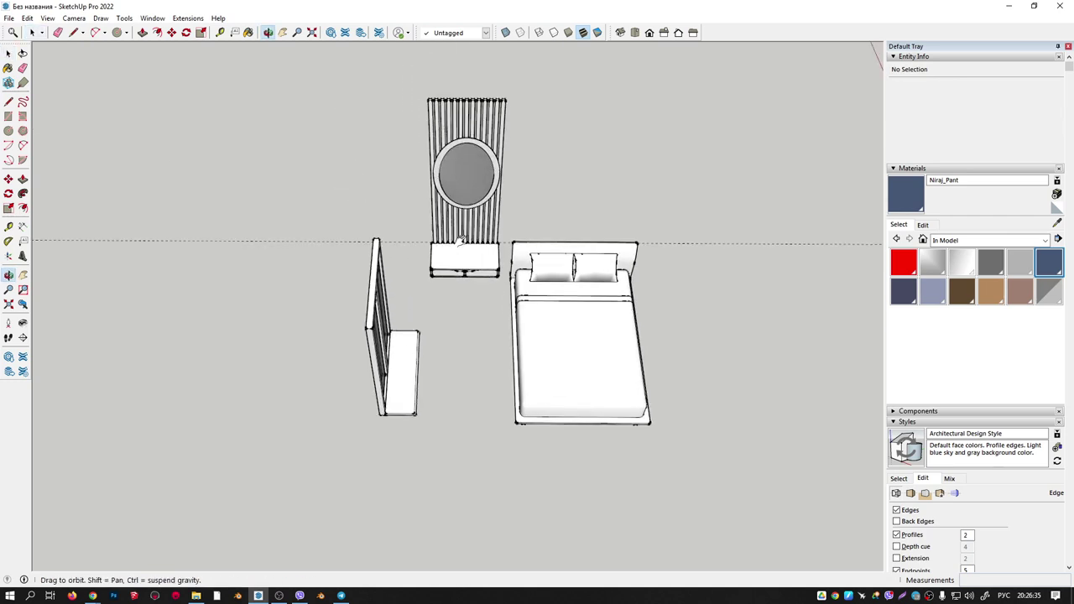
click(391, 419)
key(Delete)
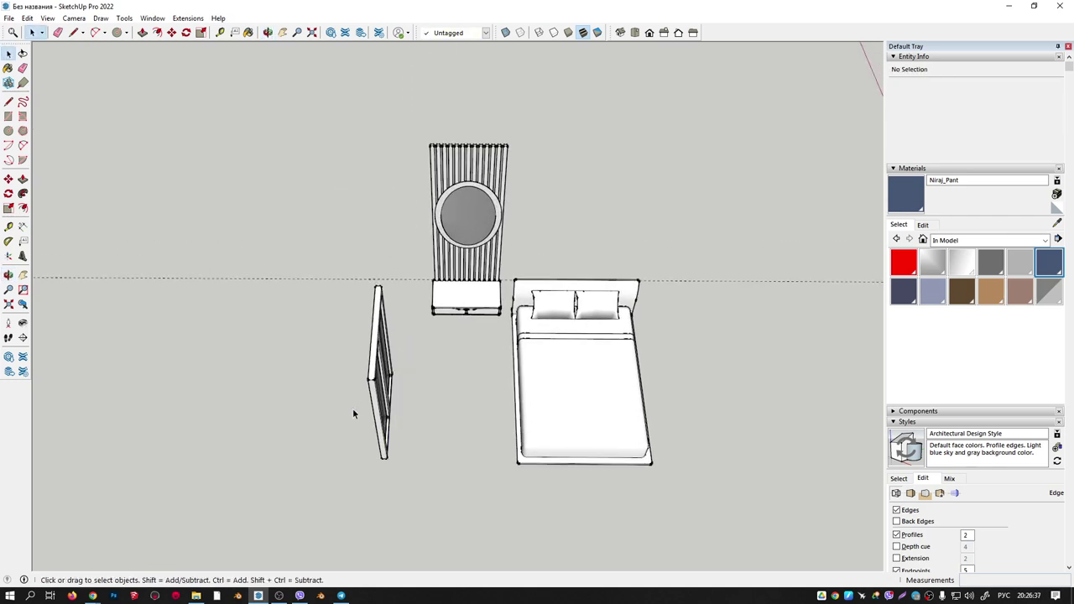
click(377, 379)
key(Delete)
Group the slatted panel, mirror and bench together.
drag(417, 100, 503, 319)
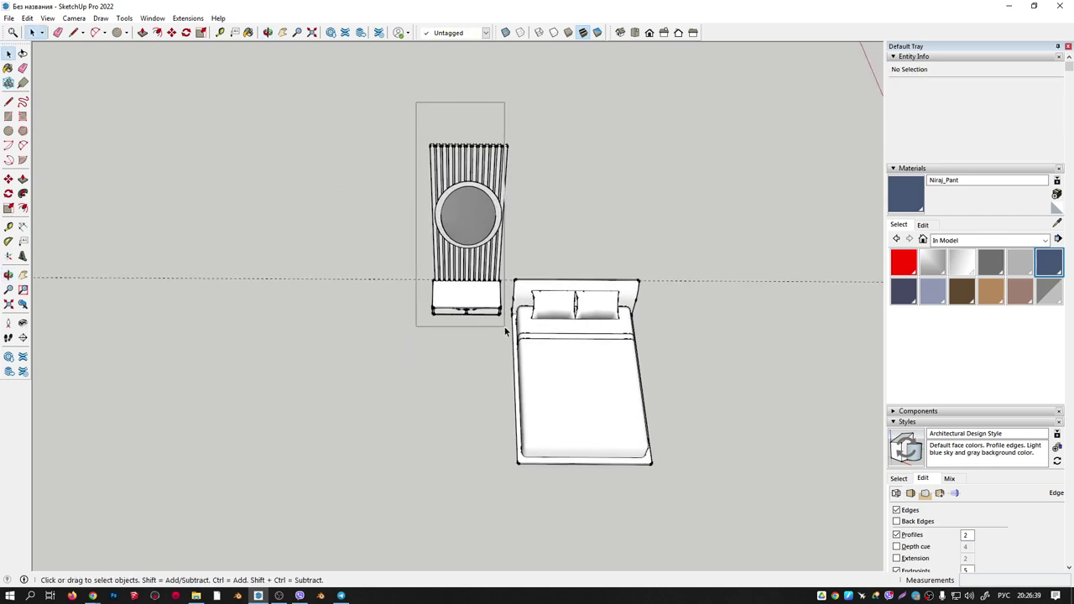
middle_drag(503, 318, 479, 211)
drag(409, 93, 509, 338)
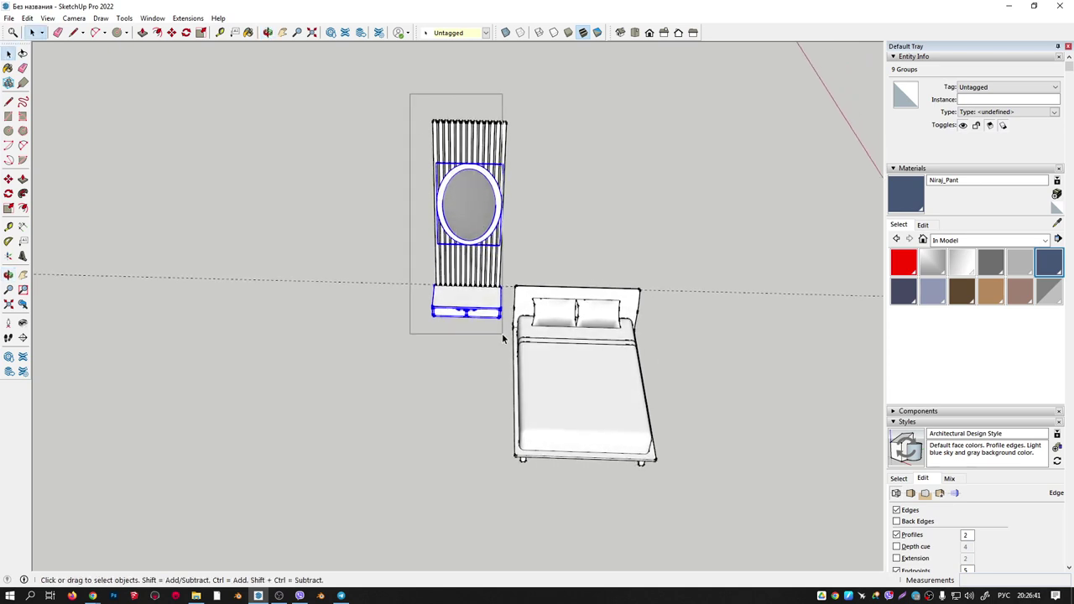
scroll(504, 327, up, 3)
scroll(499, 310, up, 2)
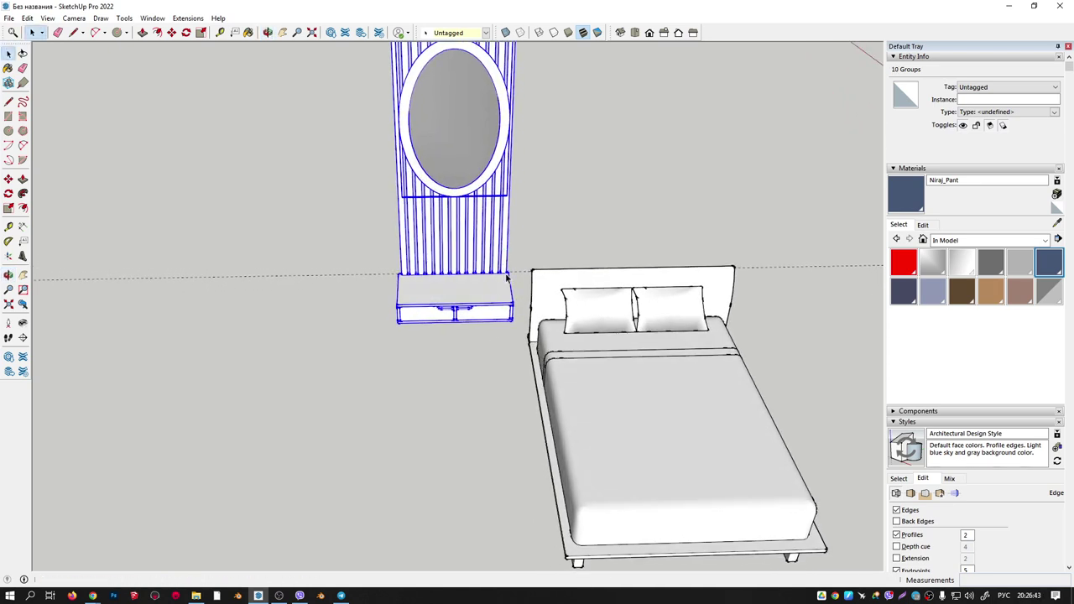
key(ctrl+g)
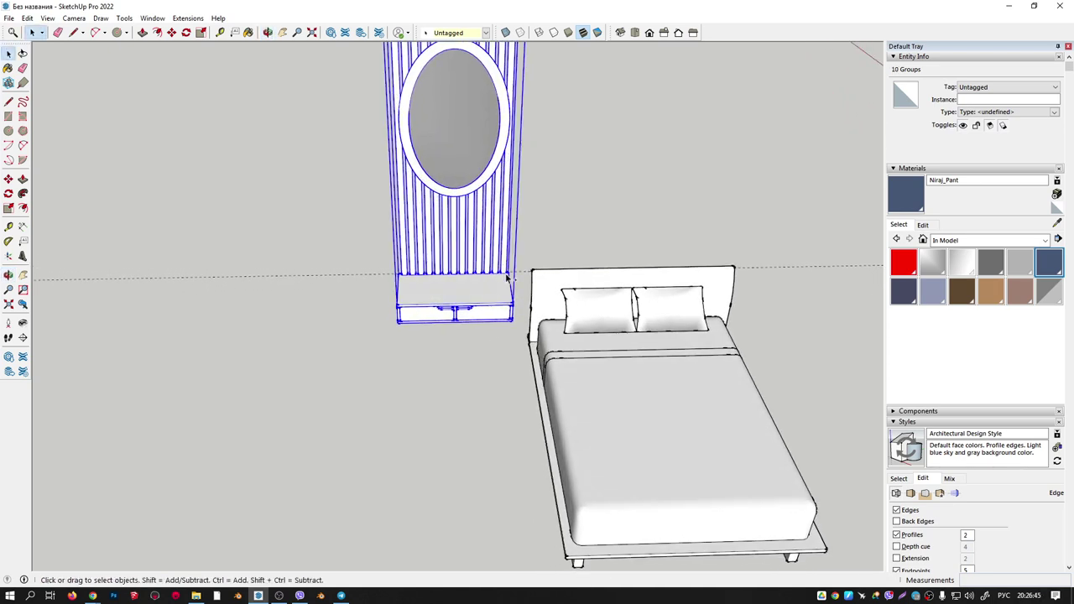
Select the bed and add a new tag, default-named 'Tag', to the Tags list.
mouse_move(507, 276)
middle_down()
mouse_move(398, 269)
mouse_move(443, 325)
mouse_move(481, 413)
middle_up()
right_click(508, 331)
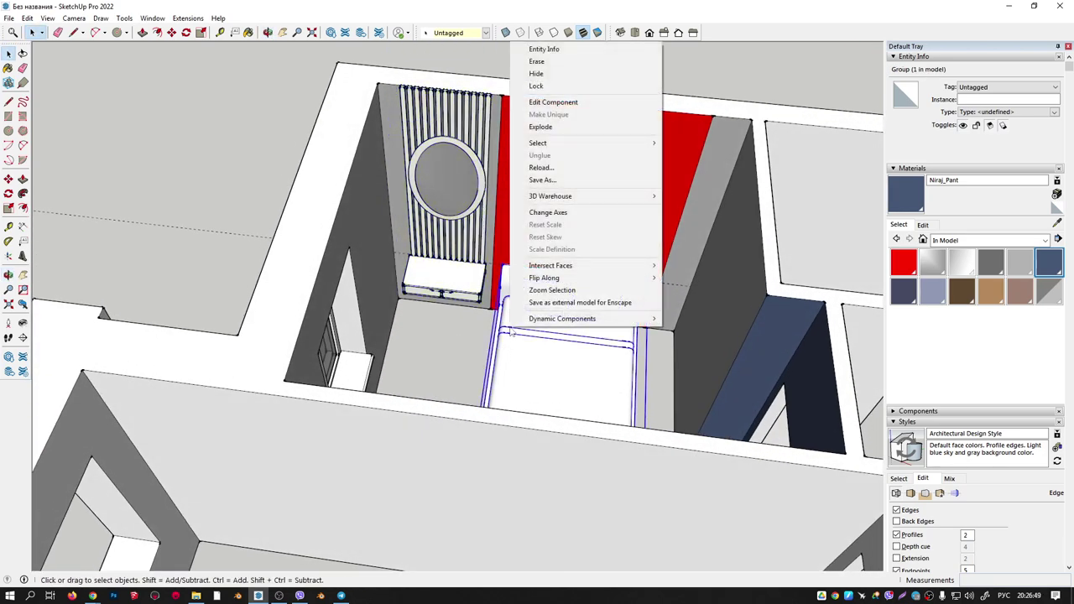
click(520, 374)
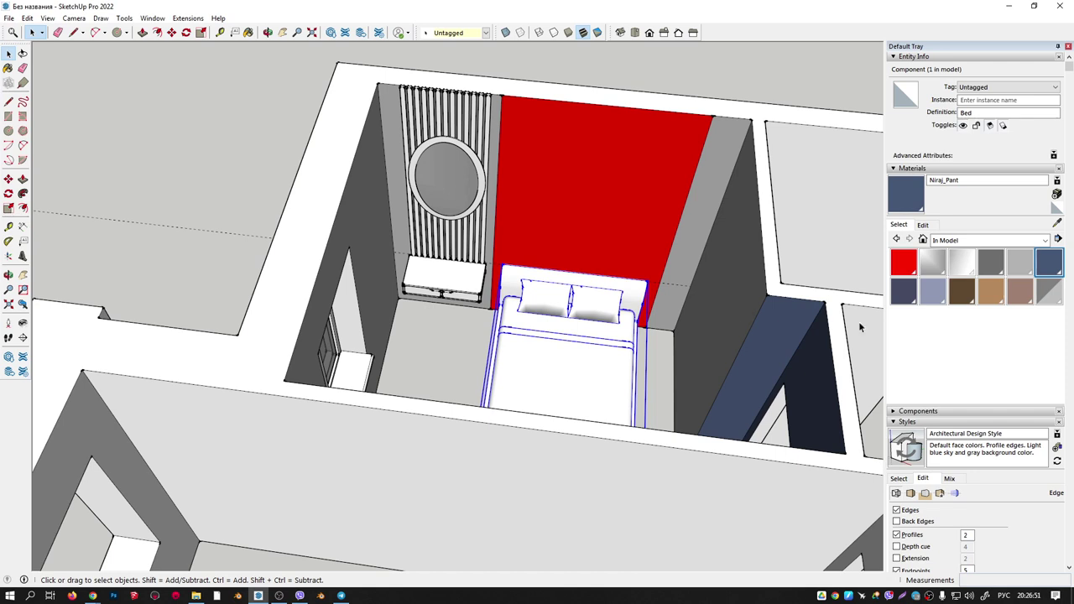
click(893, 169)
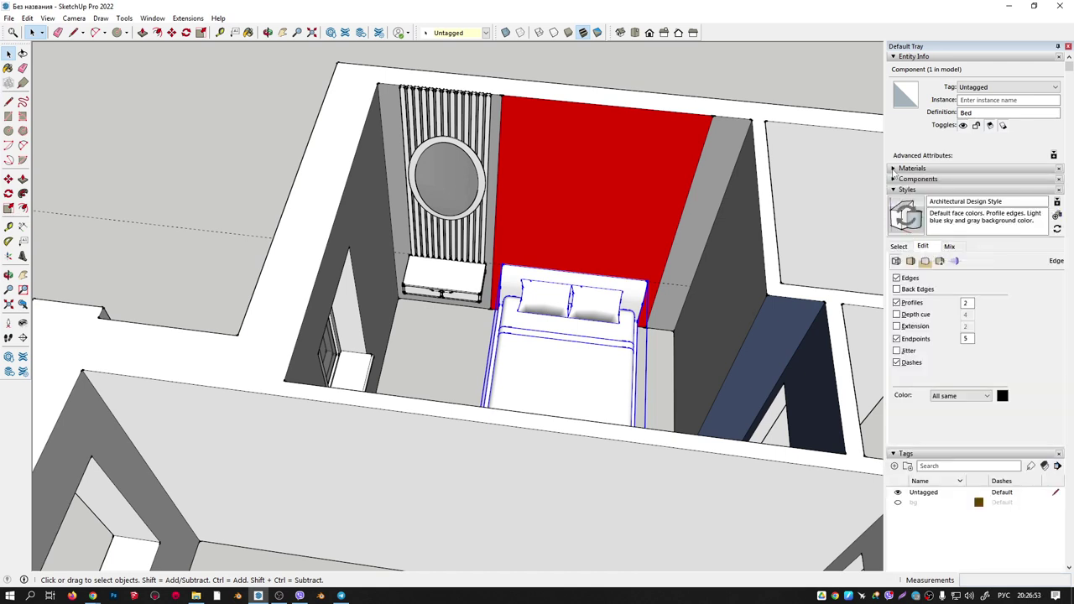
scroll(905, 210, down, 2)
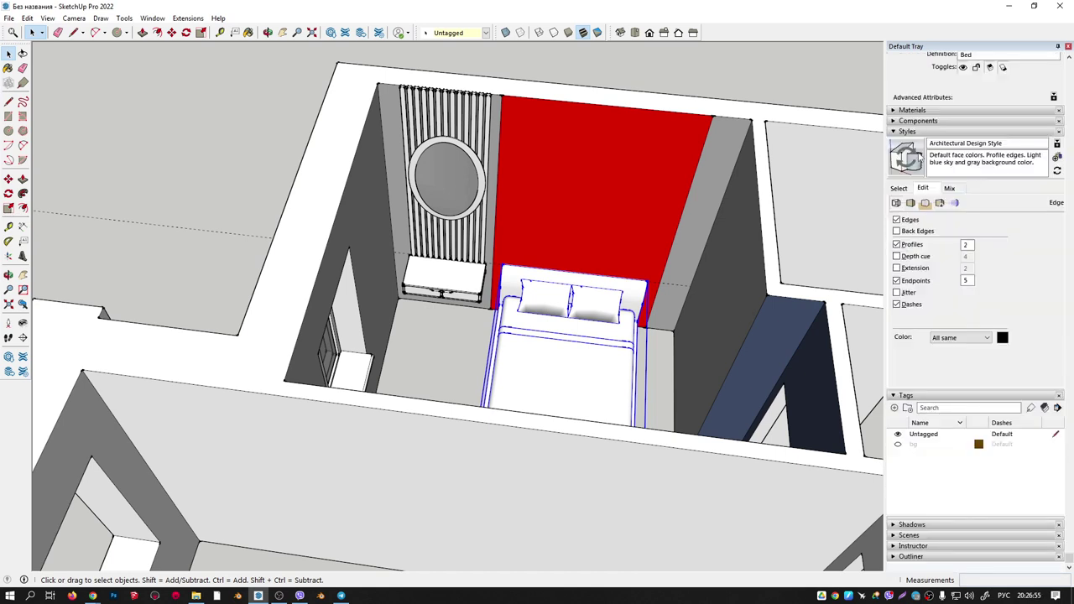
click(895, 408)
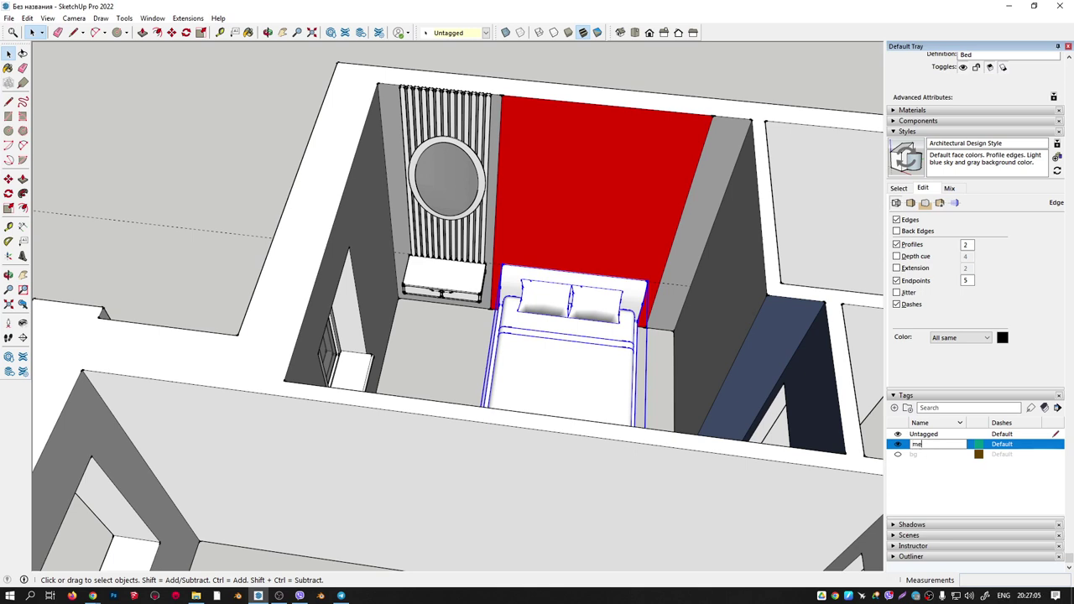
Name the new tag 'mebel' and assign the bed and slatted wall panel to it.
key(Return)
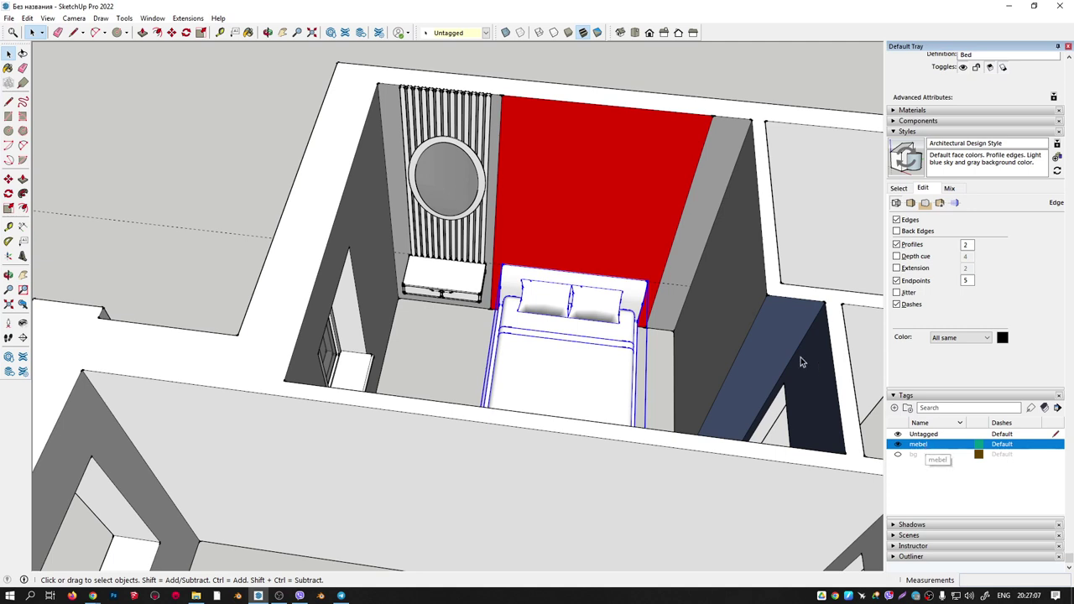
click(450, 285)
shift+click(529, 342)
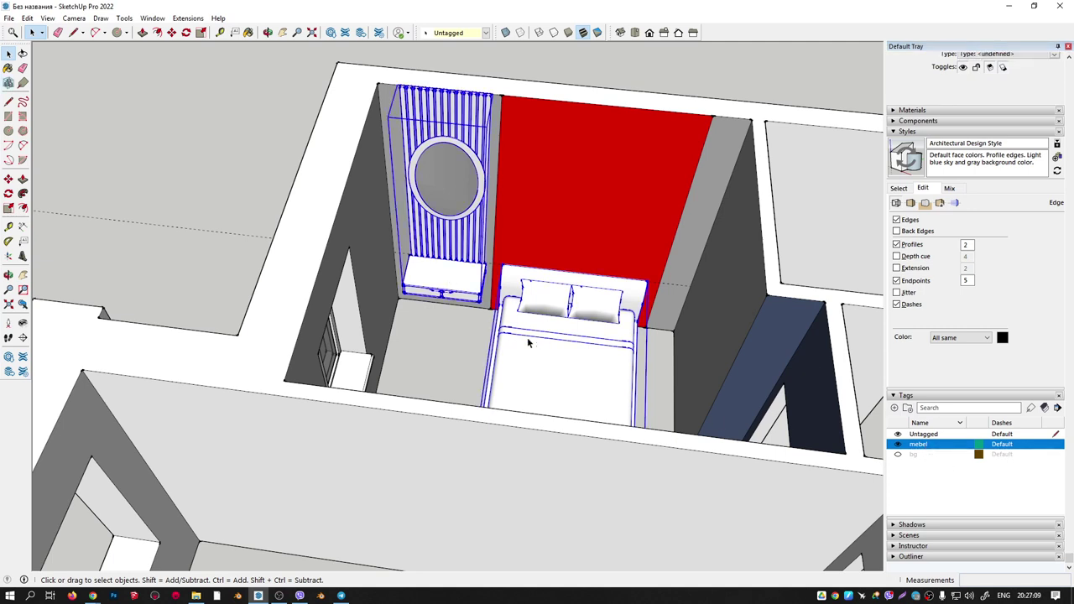
click(458, 32)
click(445, 52)
Turn off the mebel tag's visibility so the bedroom appears empty.
click(897, 444)
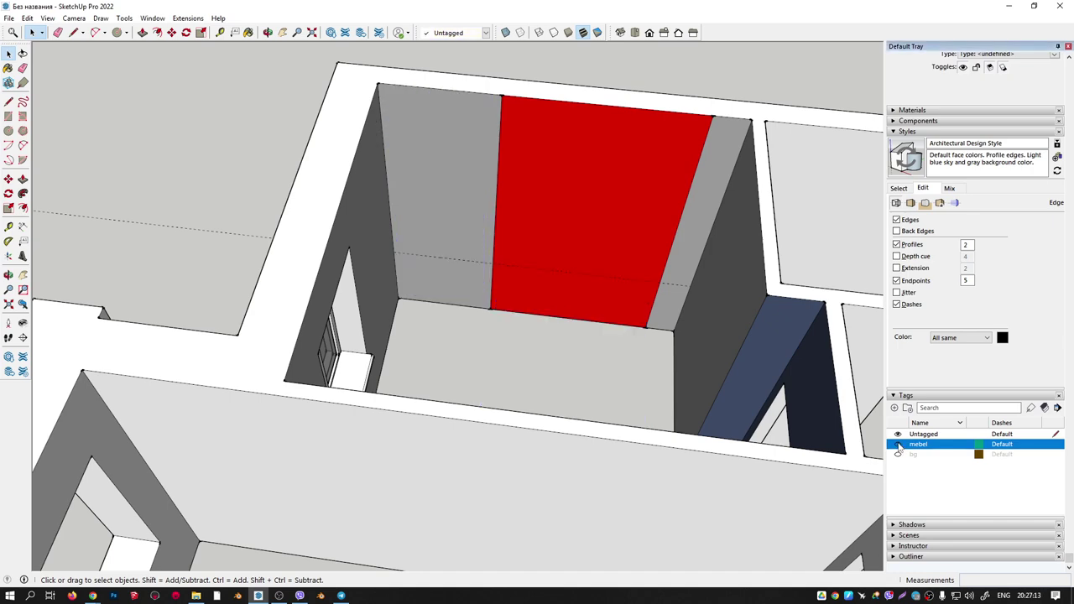
click(898, 445)
click(898, 444)
click(898, 445)
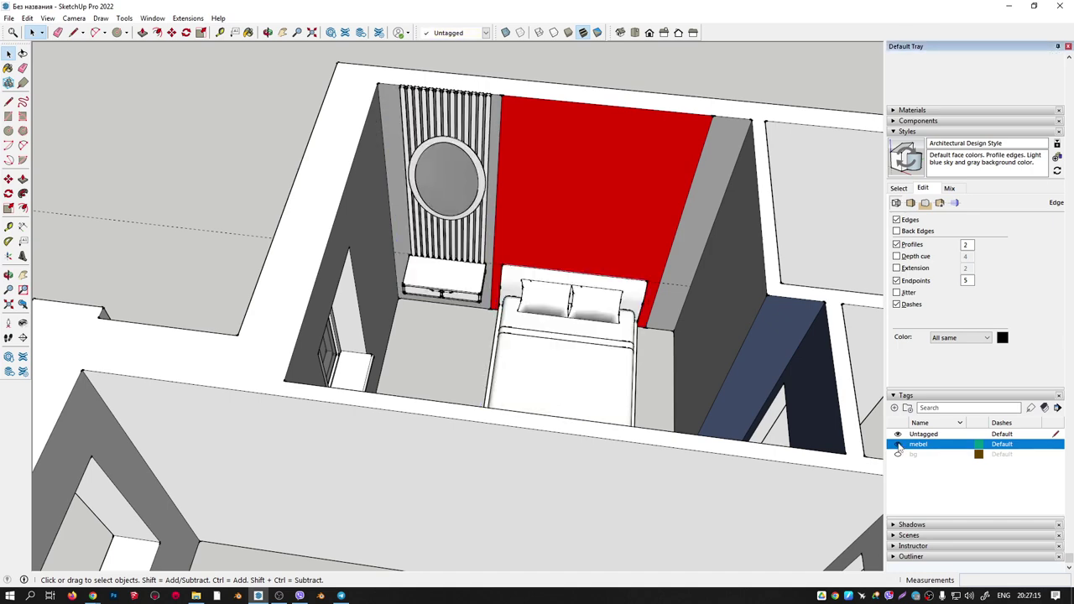
click(897, 445)
mouse_move(394, 386)
middle_down()
mouse_move(434, 364)
mouse_move(693, 383)
middle_up()
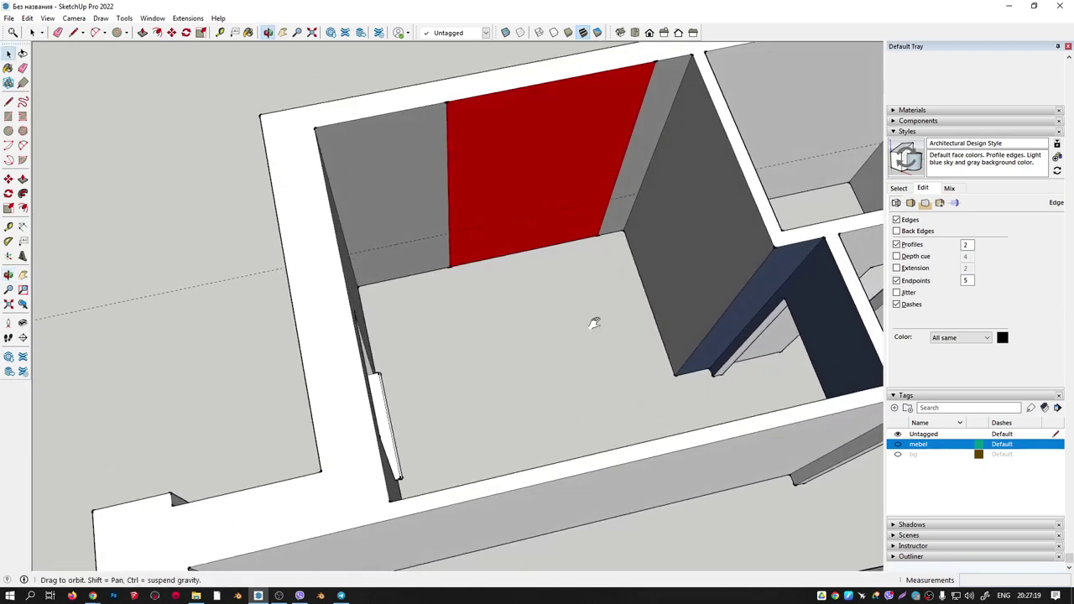
Draw a line across the bedroom doorway between the two floor corners.
middle_drag(596, 335, 515, 331)
key(l)
click(388, 262)
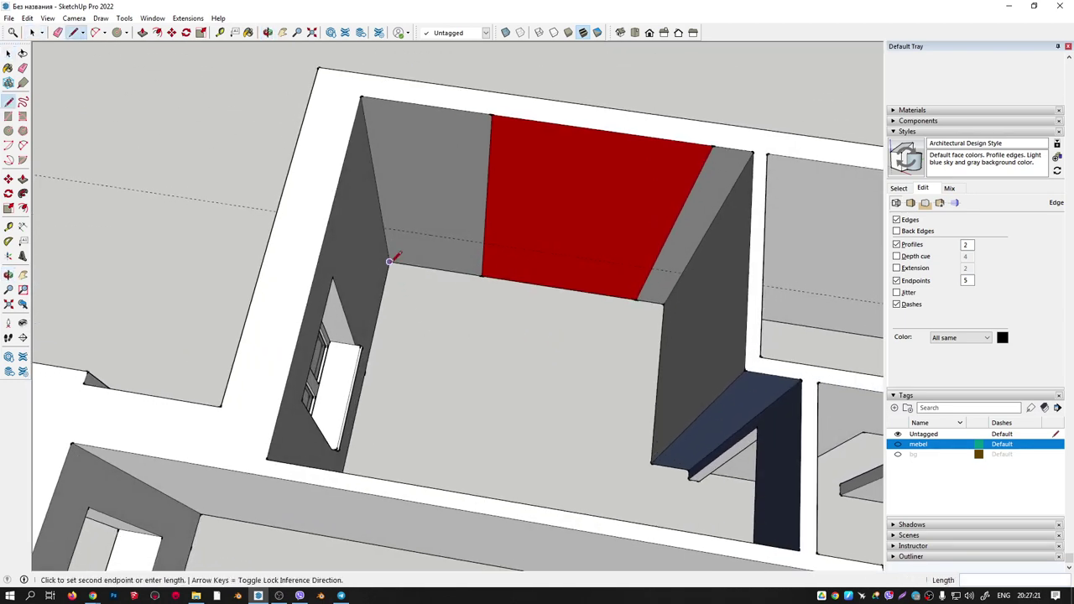
middle_drag(635, 324, 671, 282)
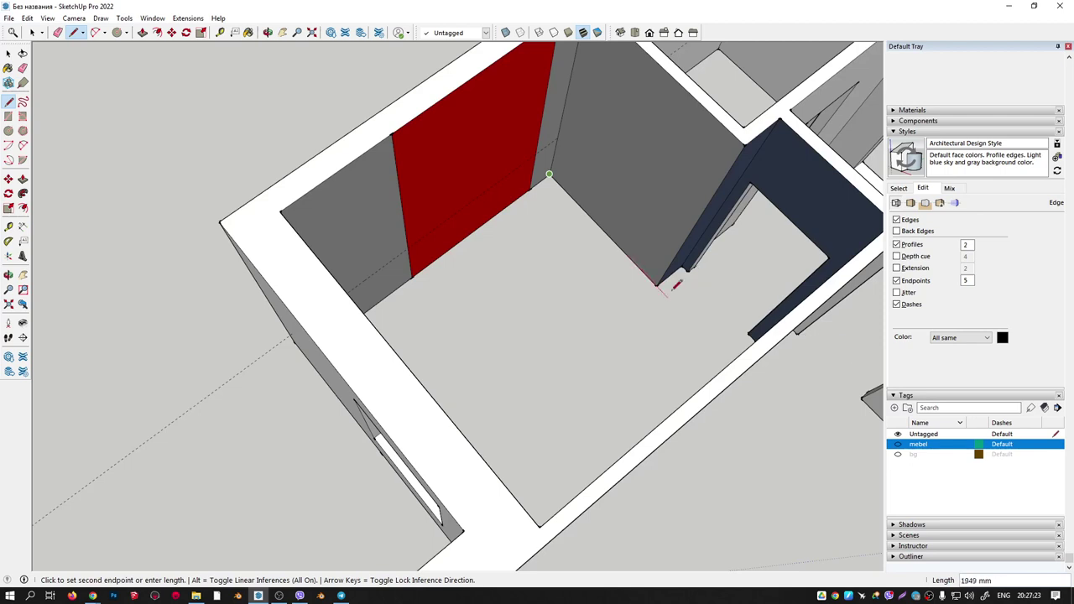
scroll(655, 285, up, 3)
scroll(655, 285, up, 2)
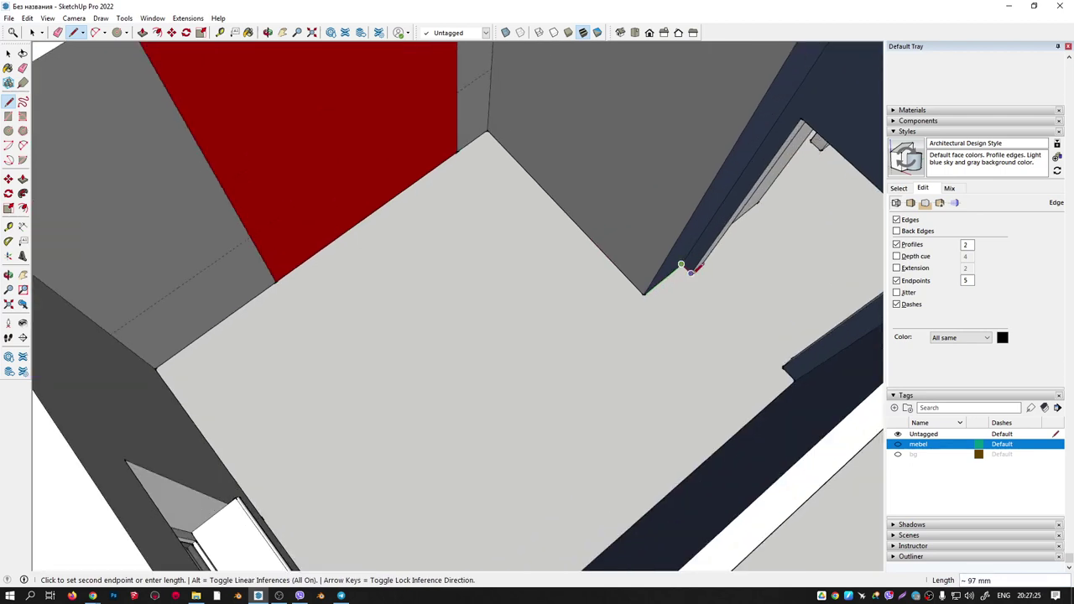
middle_drag(655, 284, 653, 265)
scroll(654, 265, up, 2)
scroll(713, 307, up, 3)
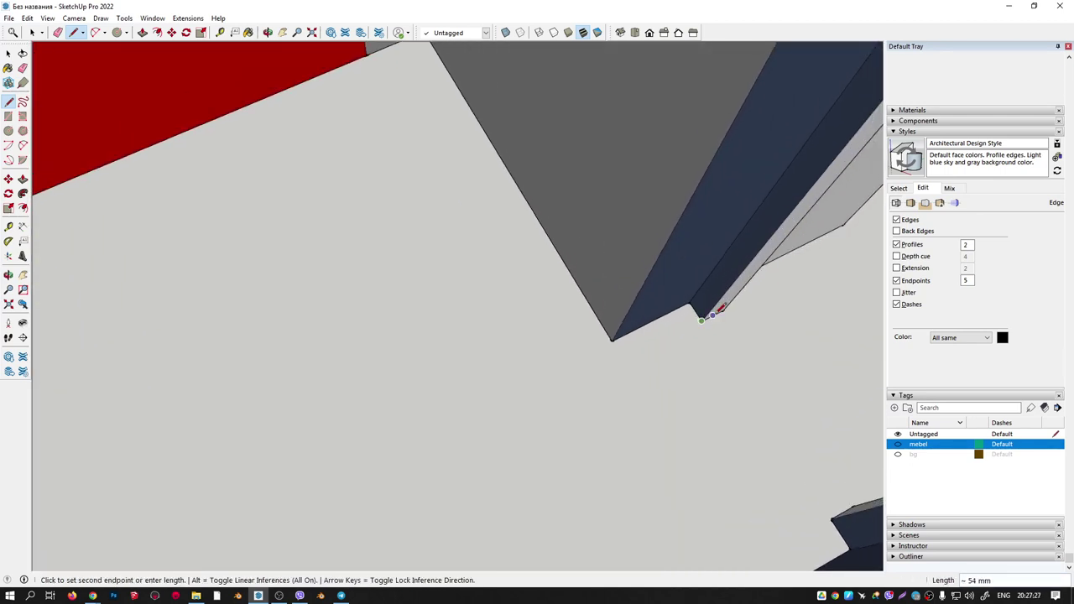
mouse_move(714, 307)
middle_down()
mouse_move(728, 369)
mouse_move(844, 312)
mouse_move(731, 271)
middle_up()
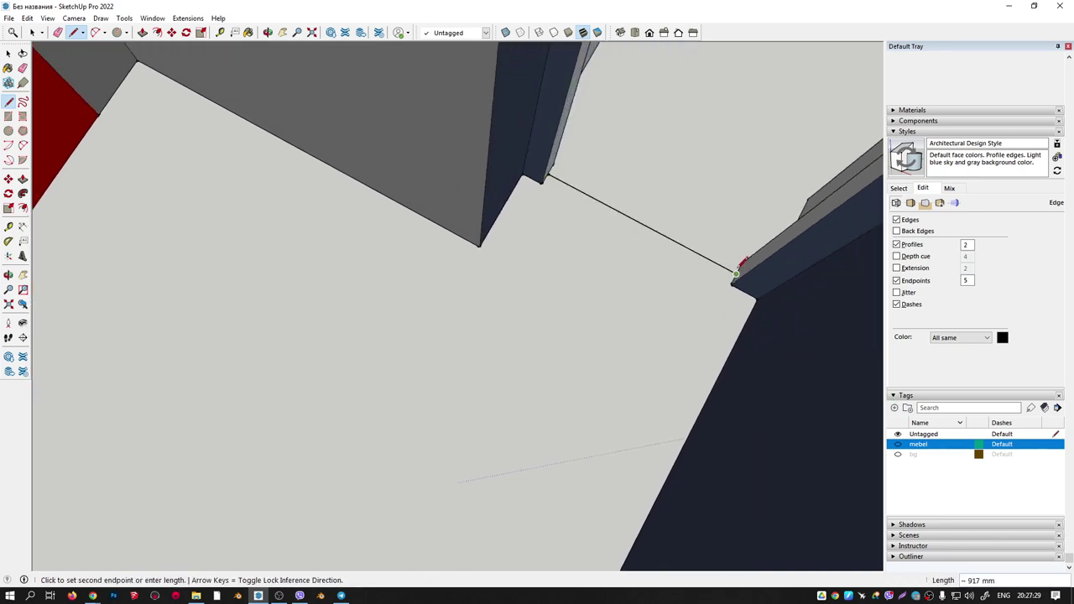
mouse_move(680, 360)
middle_down()
mouse_move(542, 397)
mouse_move(139, 302)
mouse_move(477, 393)
mouse_move(190, 287)
mouse_move(414, 378)
middle_up()
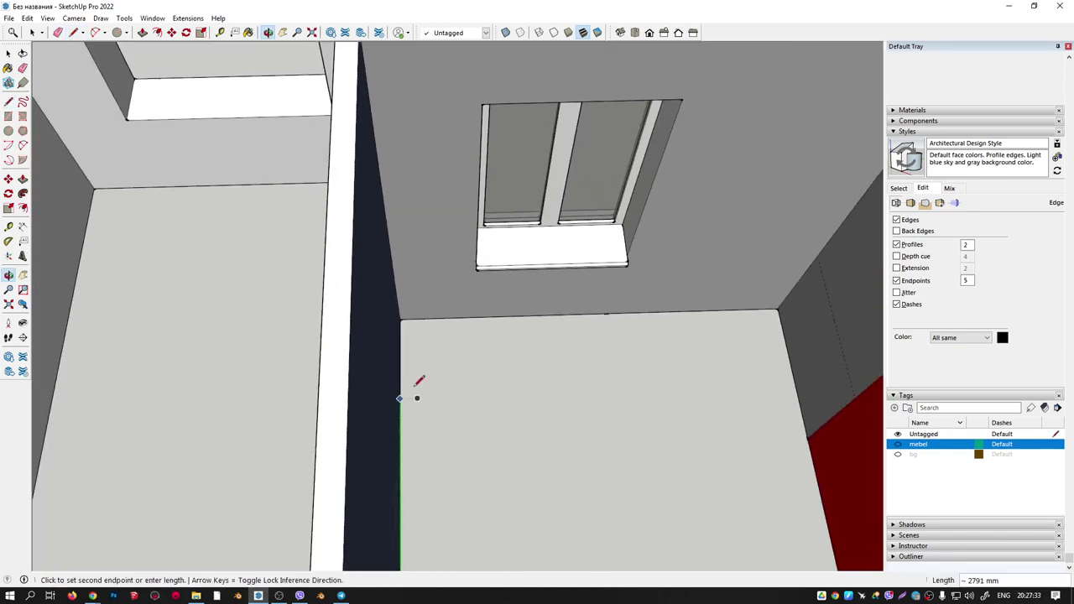
Return to Select and confirm the bedroom floor is now its own face.
scroll(784, 301, down, 2)
mouse_move(682, 369)
middle_down()
mouse_move(510, 319)
mouse_move(573, 356)
mouse_move(587, 336)
mouse_move(568, 364)
mouse_move(604, 351)
middle_up()
scroll(510, 315, down, 4)
scroll(602, 351, up, 3)
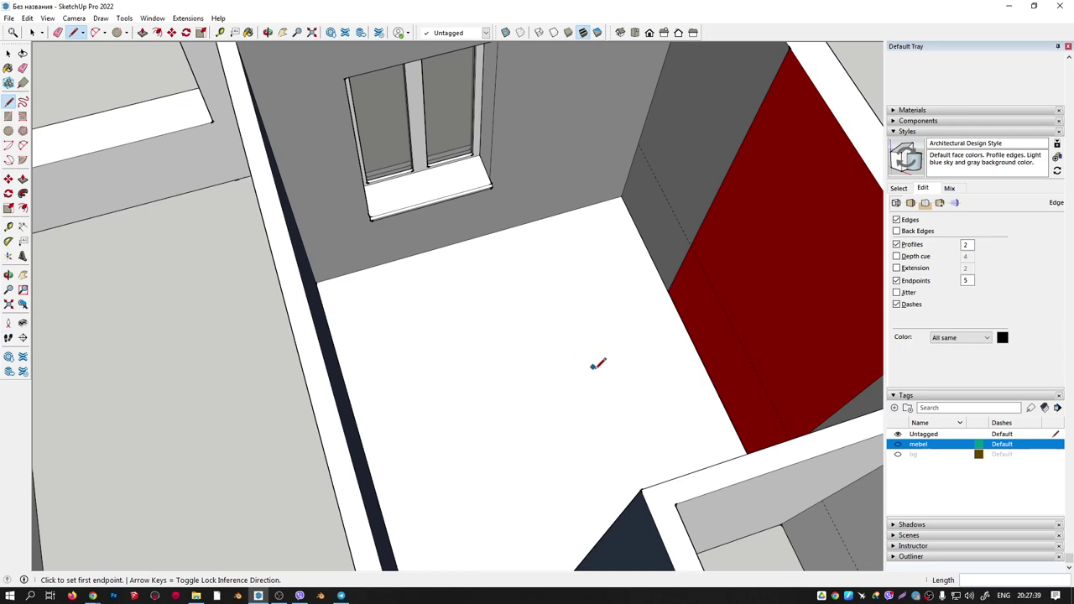
key(p)
key(space)
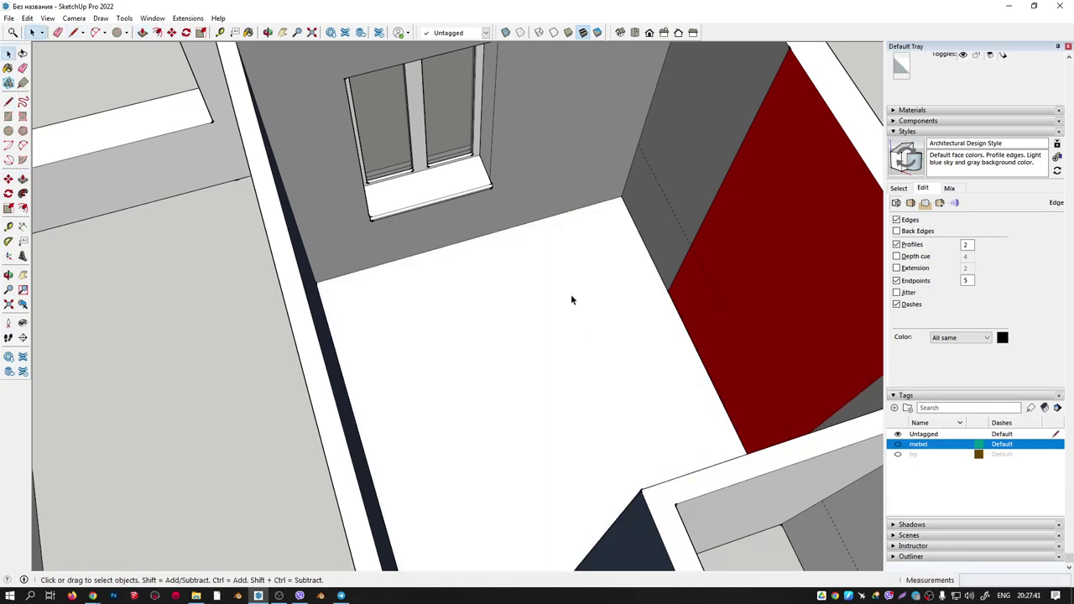
click(570, 299)
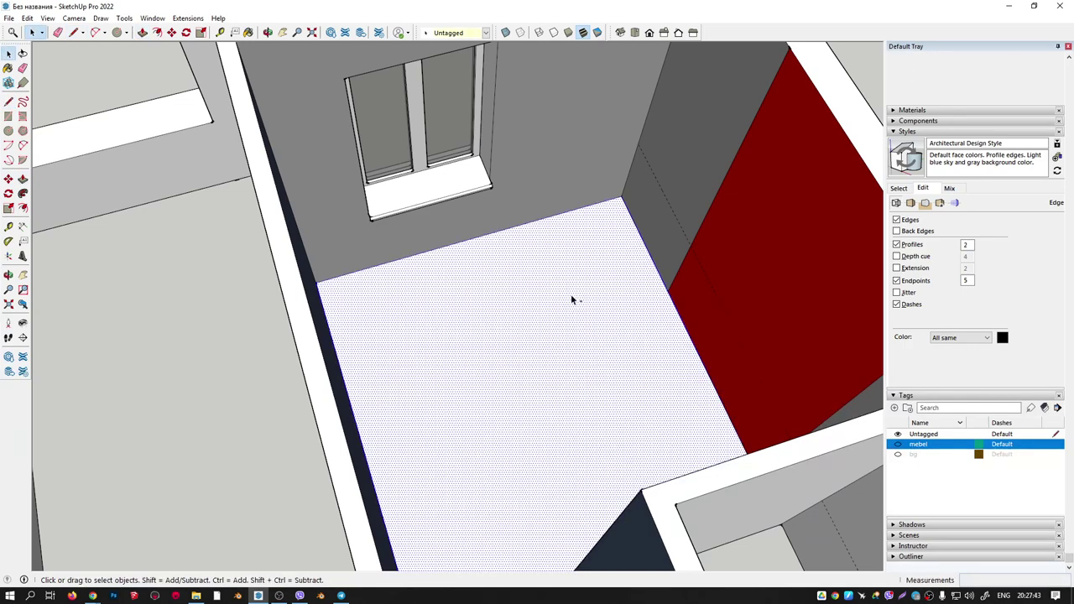
key(Escape)
middle_drag(549, 307, 684, 266)
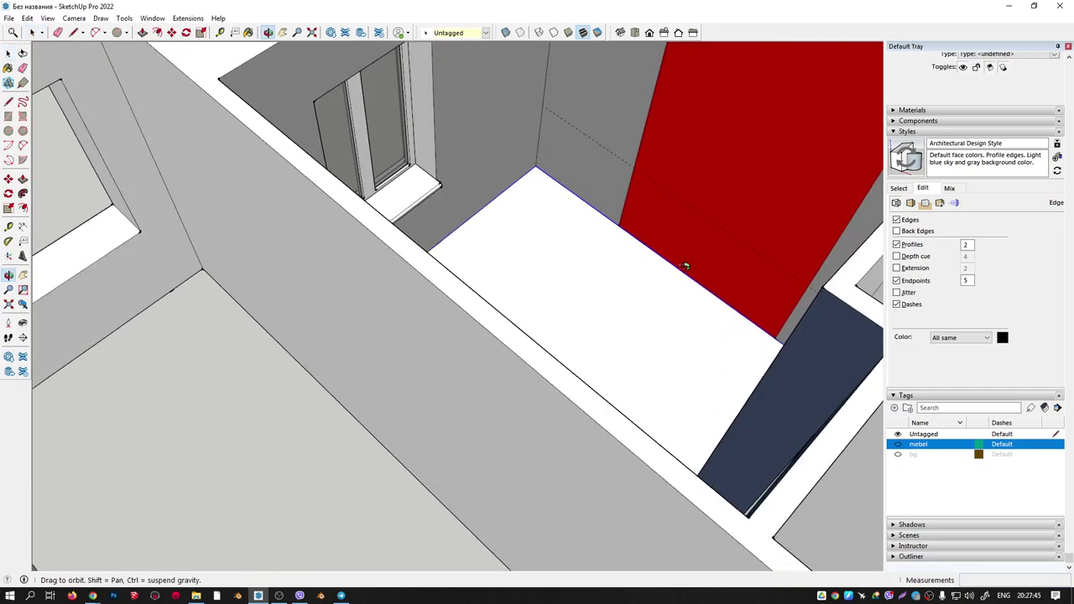
scroll(621, 269, down, 5)
mouse_move(557, 271)
middle_down()
mouse_move(383, 256)
mouse_move(395, 310)
middle_up()
scroll(512, 336, up, 3)
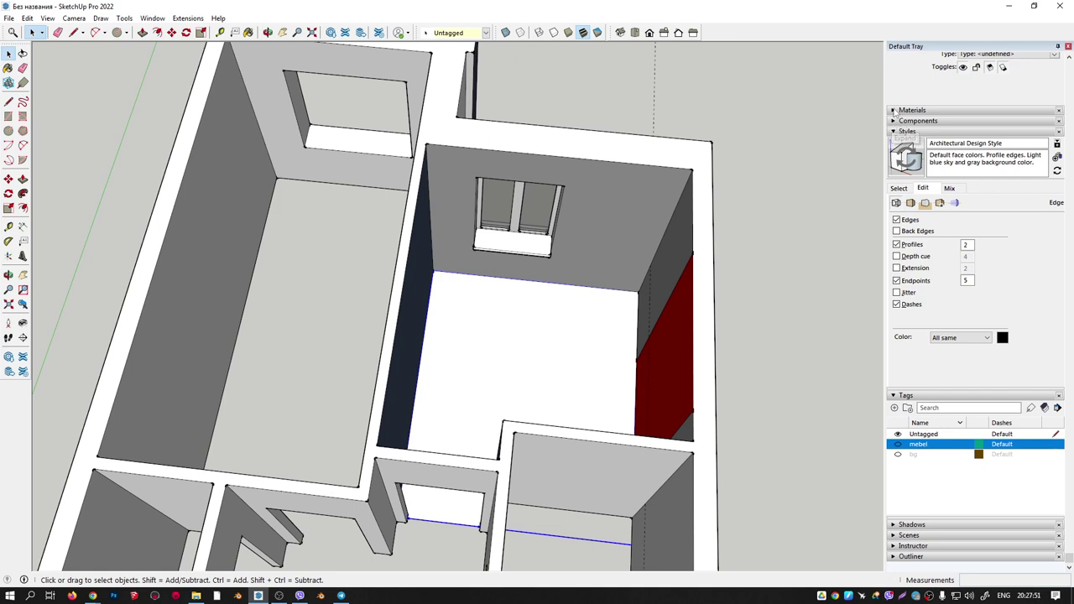
Paint the bedroom floor with Field Square Tile from the Tile material collection.
click(896, 112)
click(937, 182)
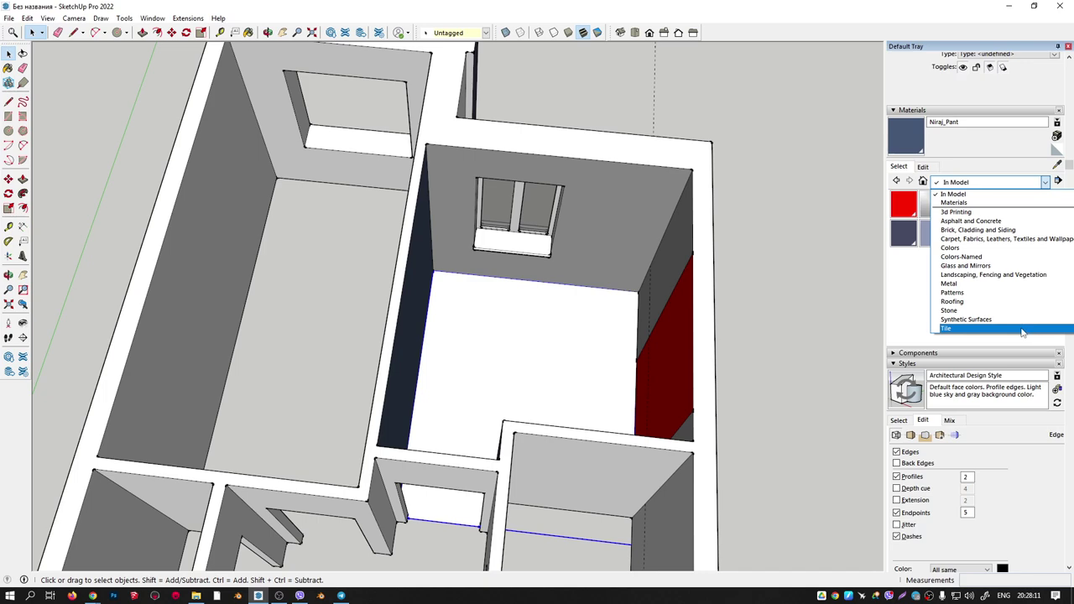
click(1022, 330)
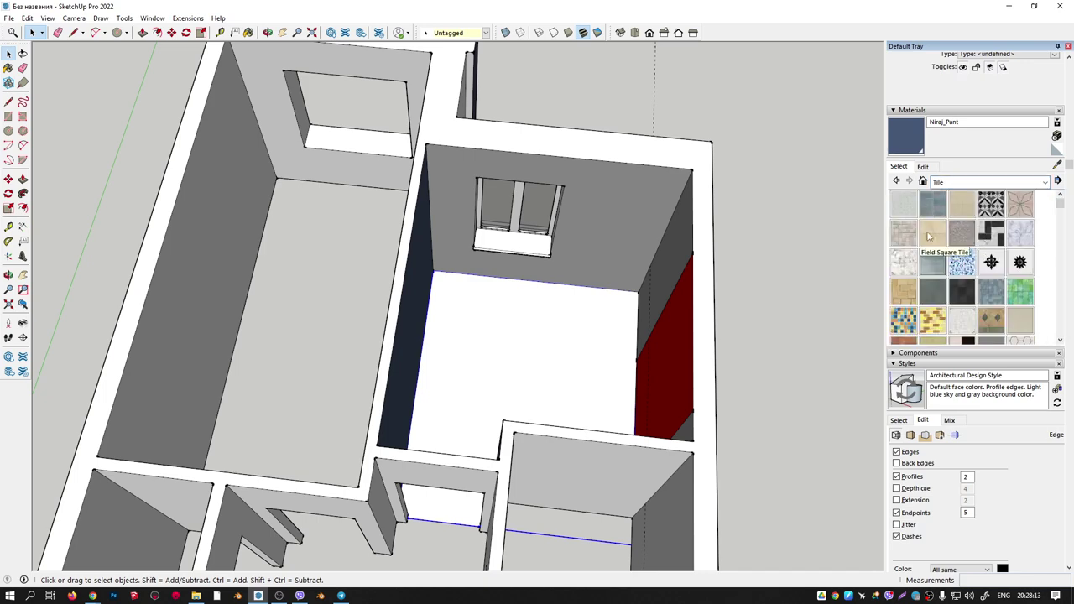
click(932, 234)
click(561, 349)
middle_drag(599, 350, 535, 400)
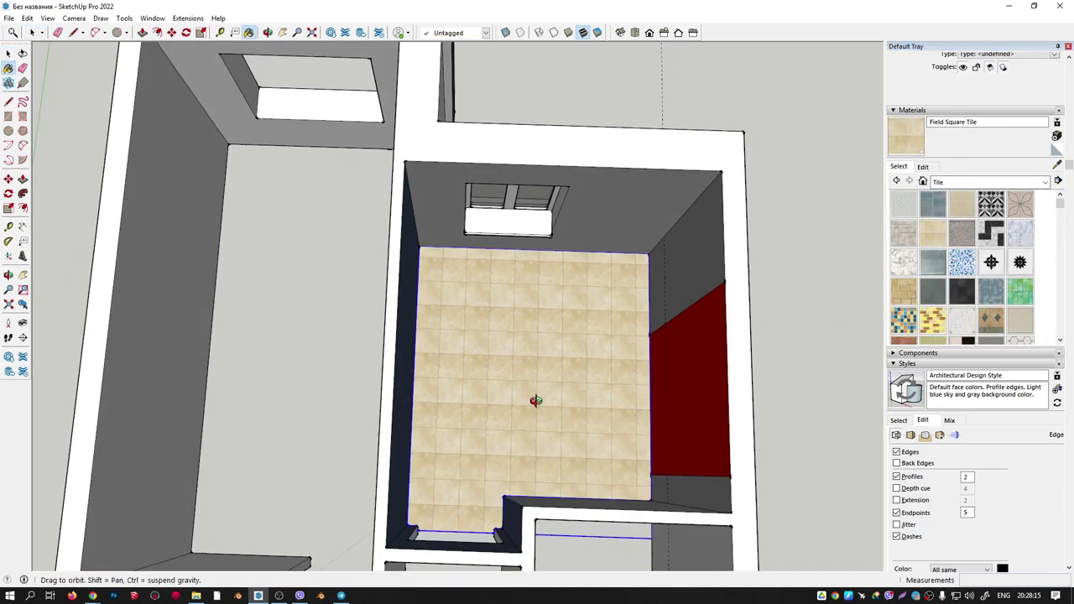
scroll(503, 319, up, 3)
scroll(470, 294, up, 2)
Repaint the bedroom floor with the Default material.
middle_drag(466, 290, 582, 223)
scroll(582, 276, down, 3)
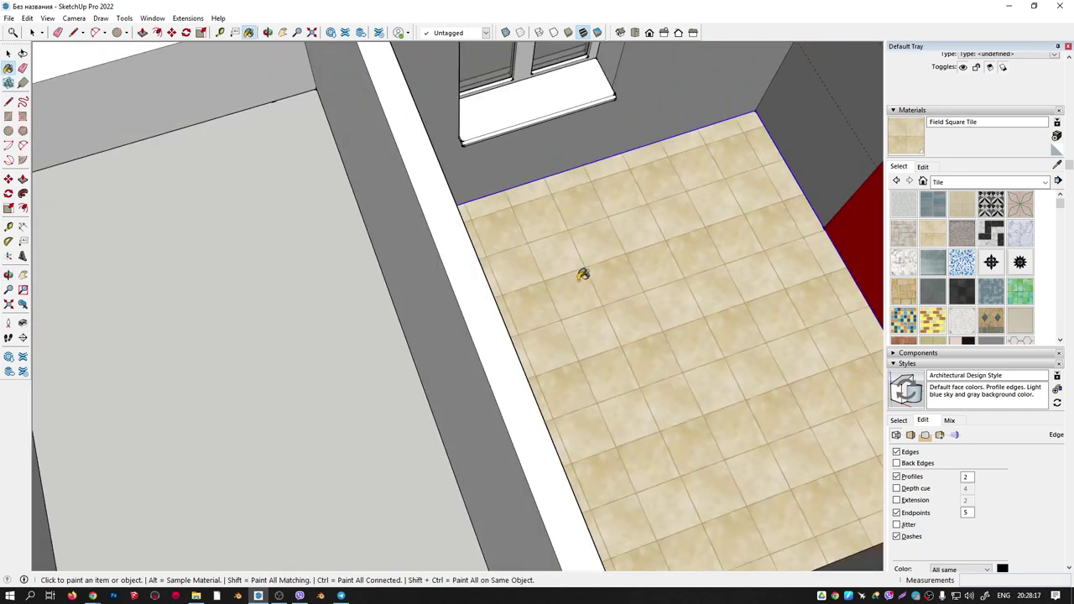
scroll(630, 291, down, 2)
click(638, 285)
middle_drag(637, 286, 546, 263)
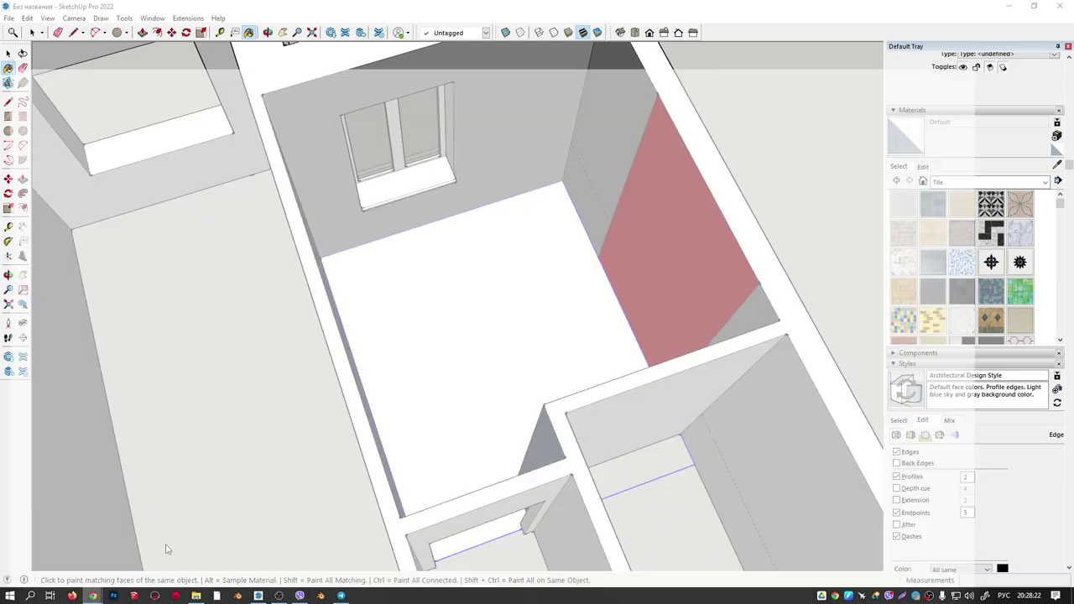
Run a Google image search for 'кафель' in a new tab.
click(172, 546)
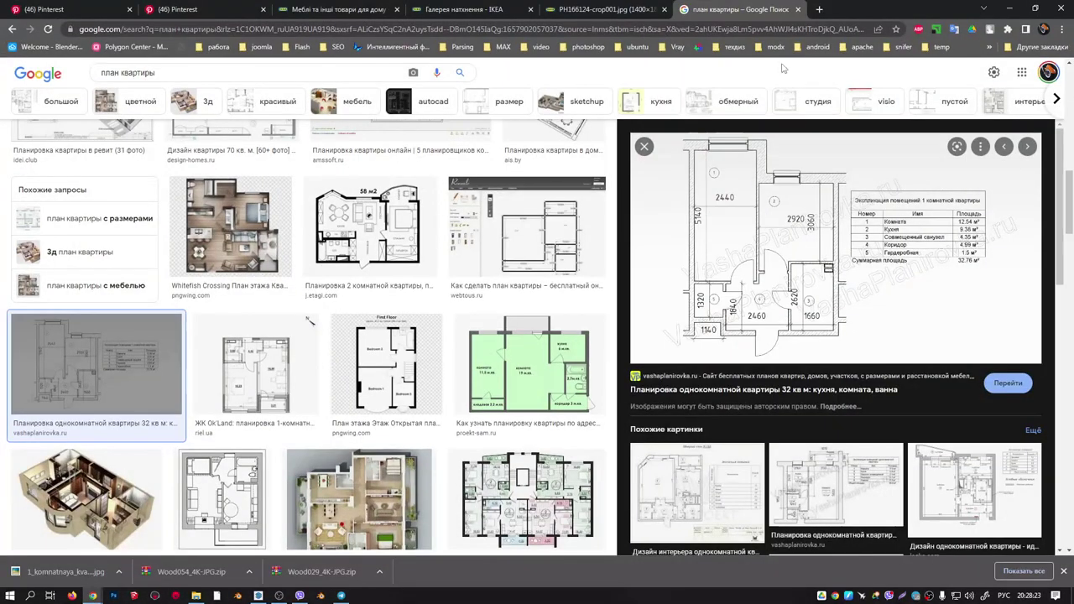
click(818, 10)
text(каф)
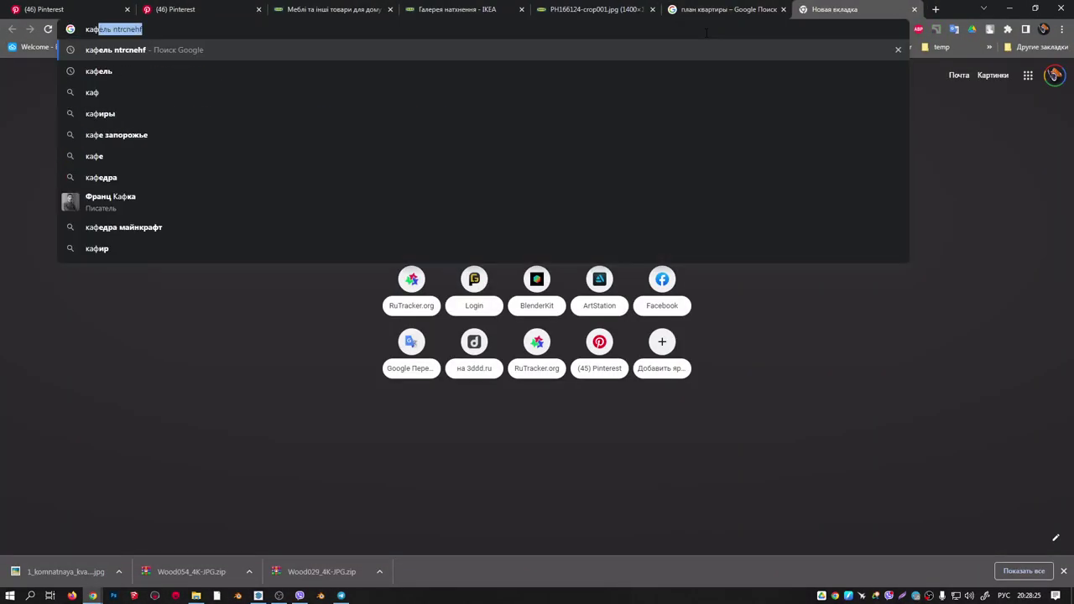
text(кль)
key(Return)
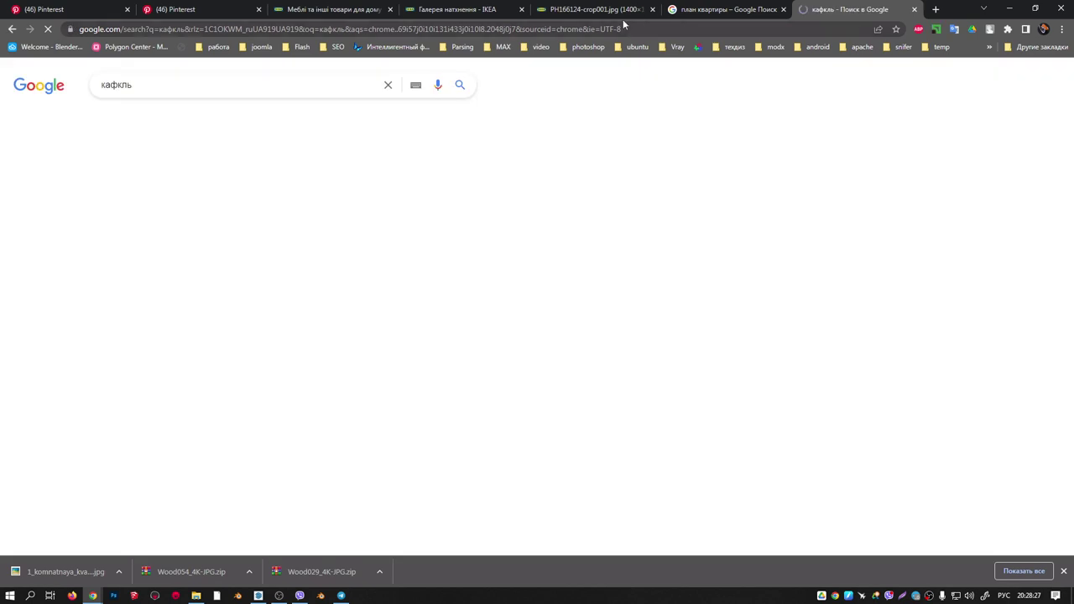
click(175, 124)
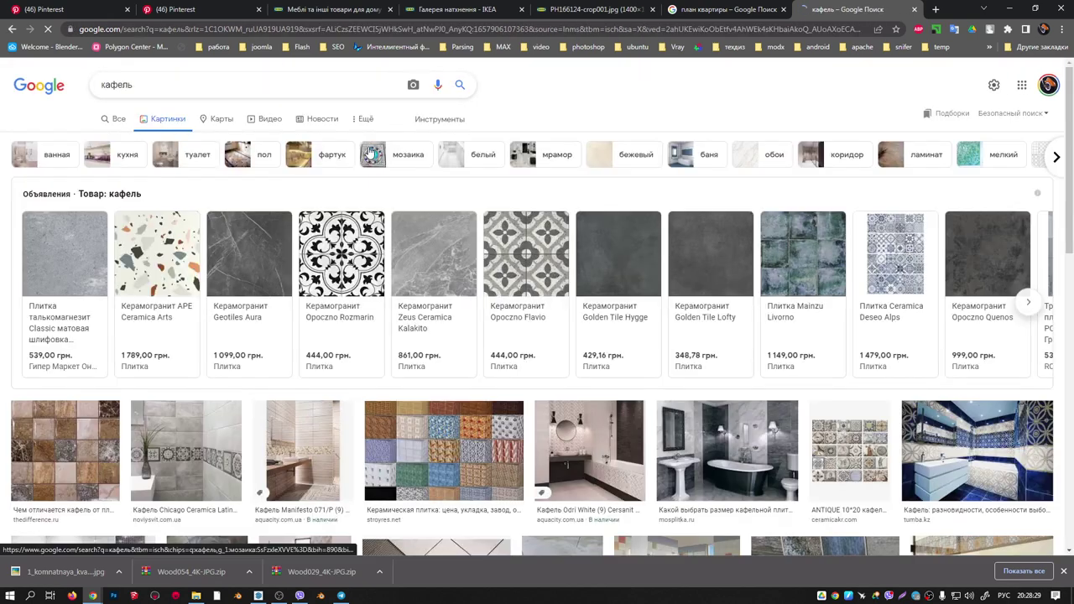
Preview and close the Geotiles Aura Marengo and Pamesa At. Edge tile results.
click(250, 327)
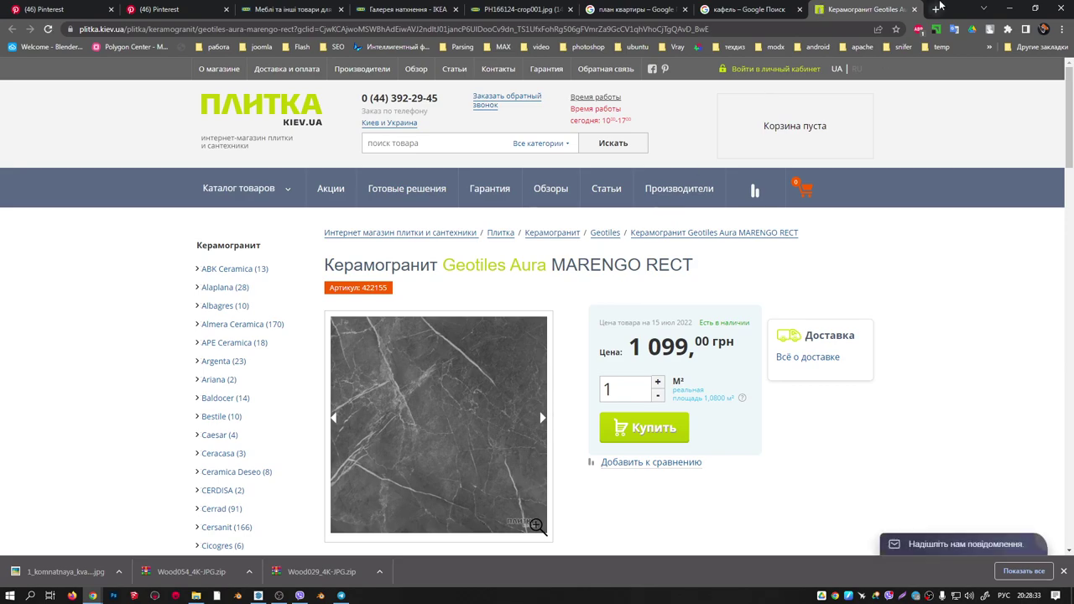
click(914, 9)
scroll(482, 198, down, 4)
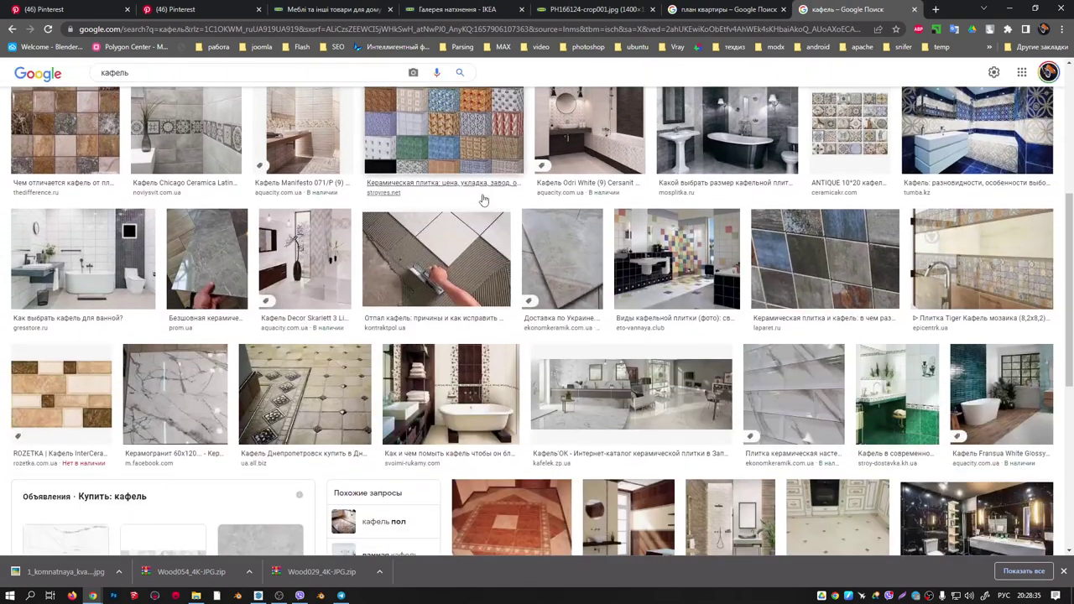
scroll(483, 199, up, 3)
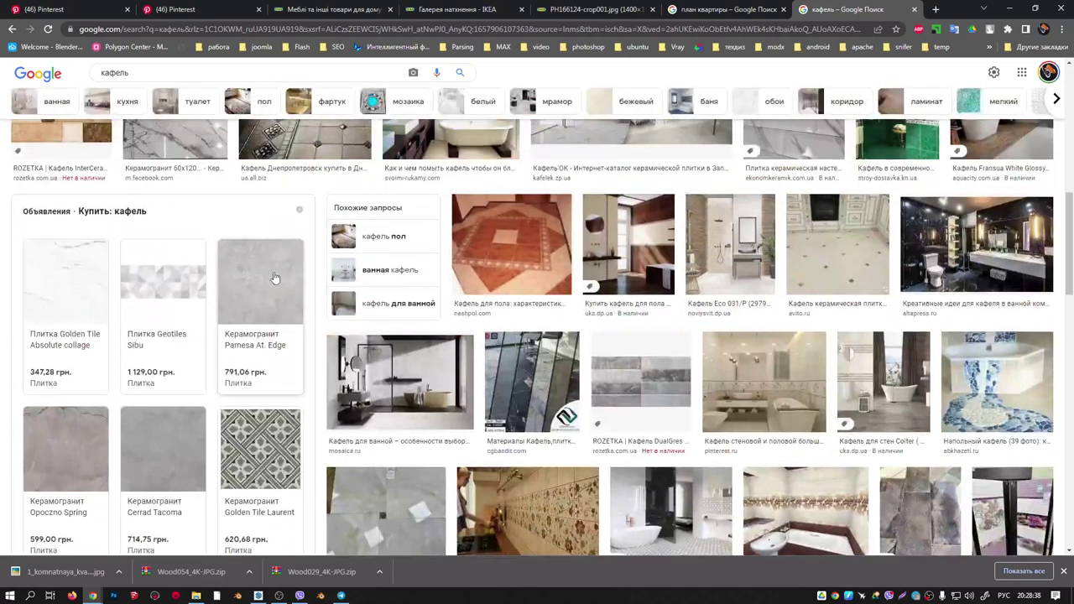
click(376, 255)
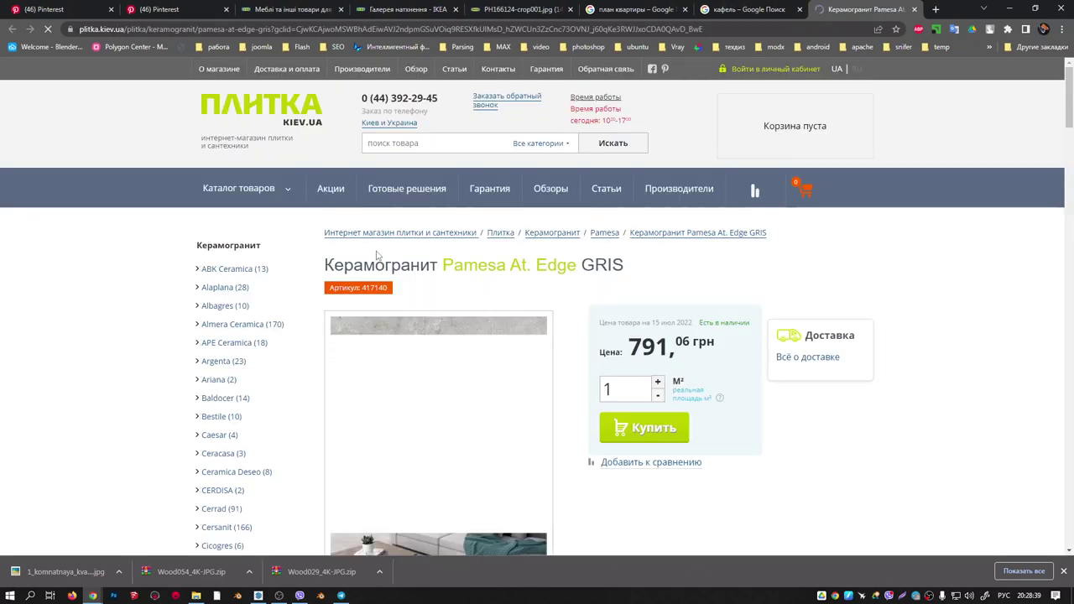
scroll(459, 323, down, 1)
click(459, 323)
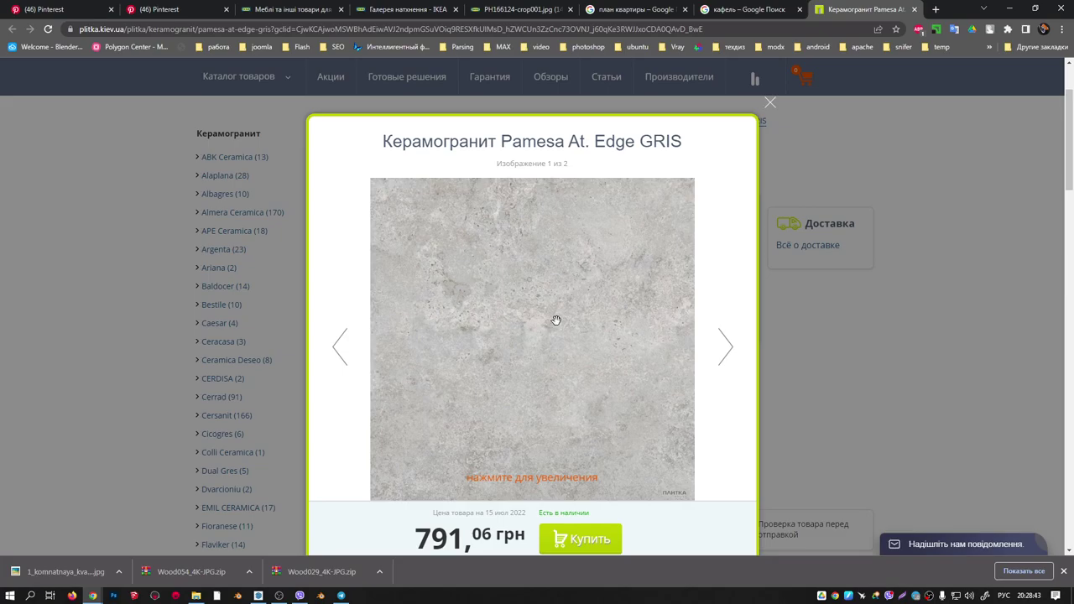
click(914, 9)
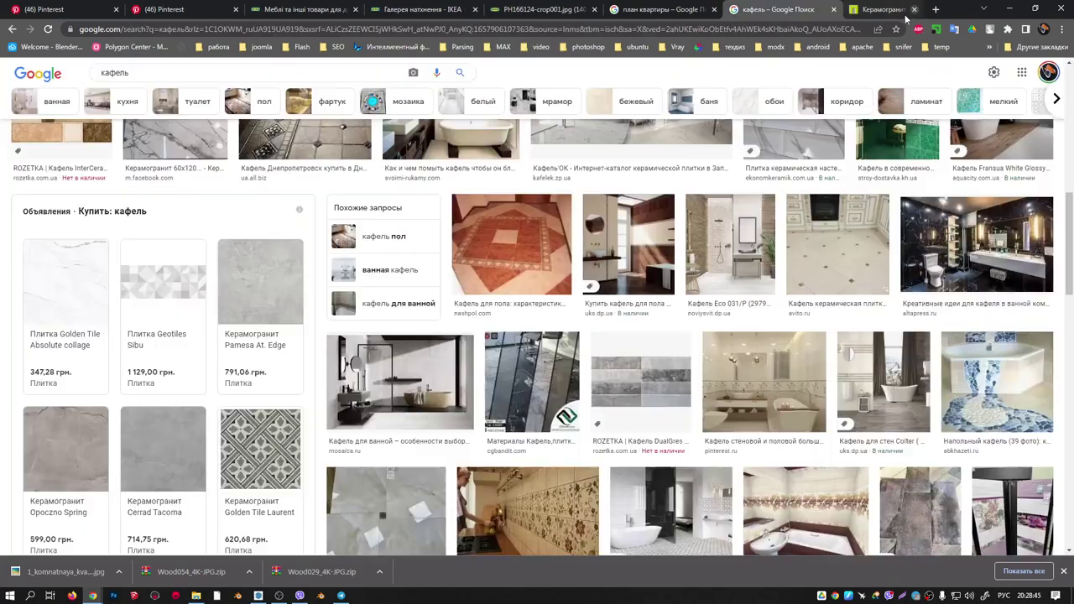
Refine the image search to 'кафель текстура'.
scroll(364, 280, down, 4)
scroll(365, 280, down, 3)
scroll(364, 280, up, 1)
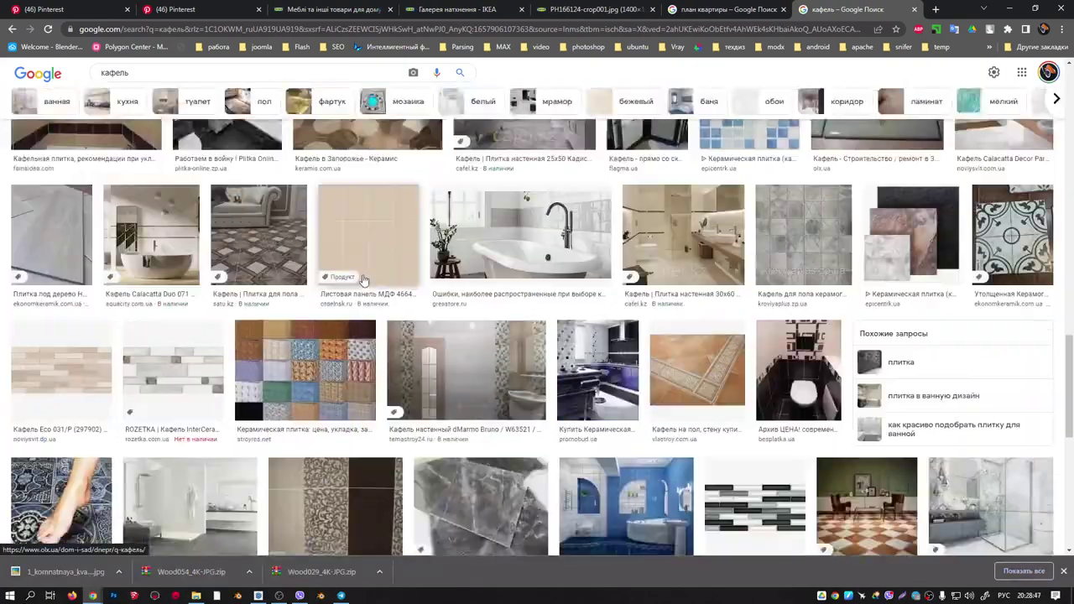
scroll(365, 280, up, 3)
scroll(420, 235, up, 3)
scroll(494, 170, up, 3)
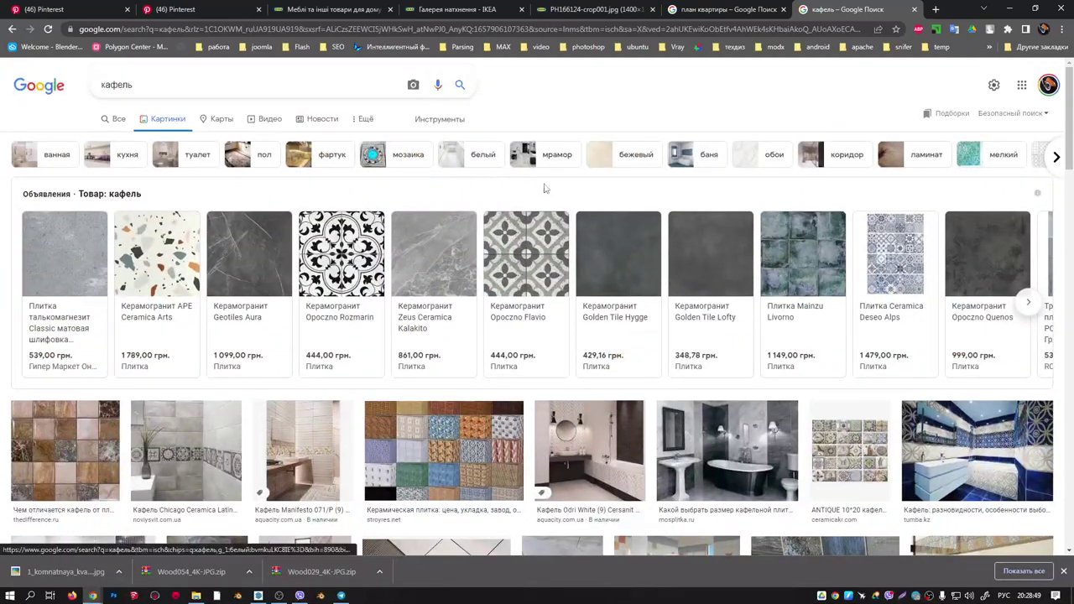
click(301, 87)
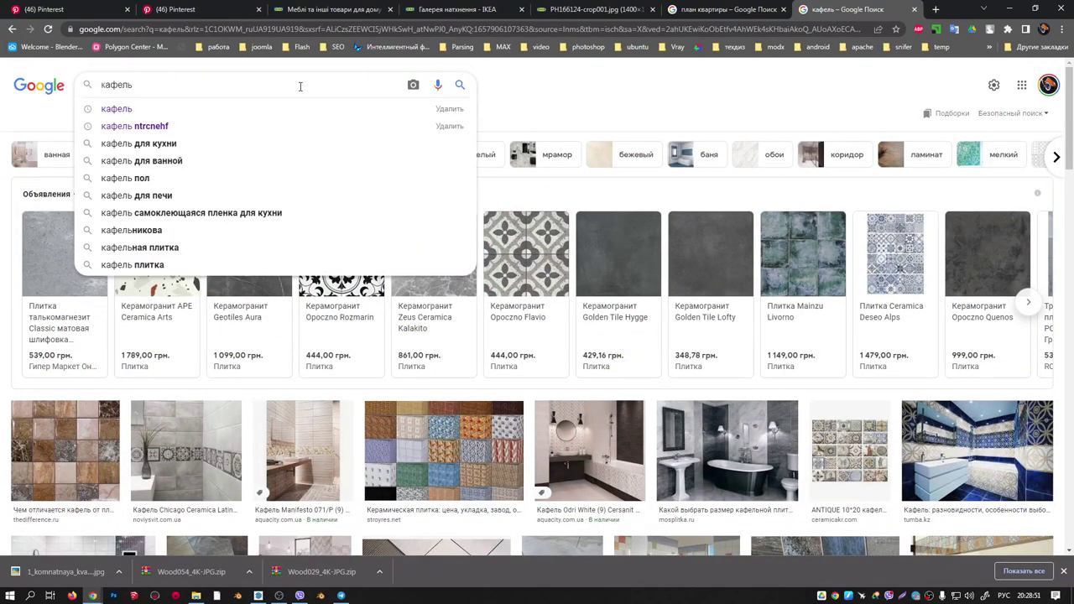
text( текстура)
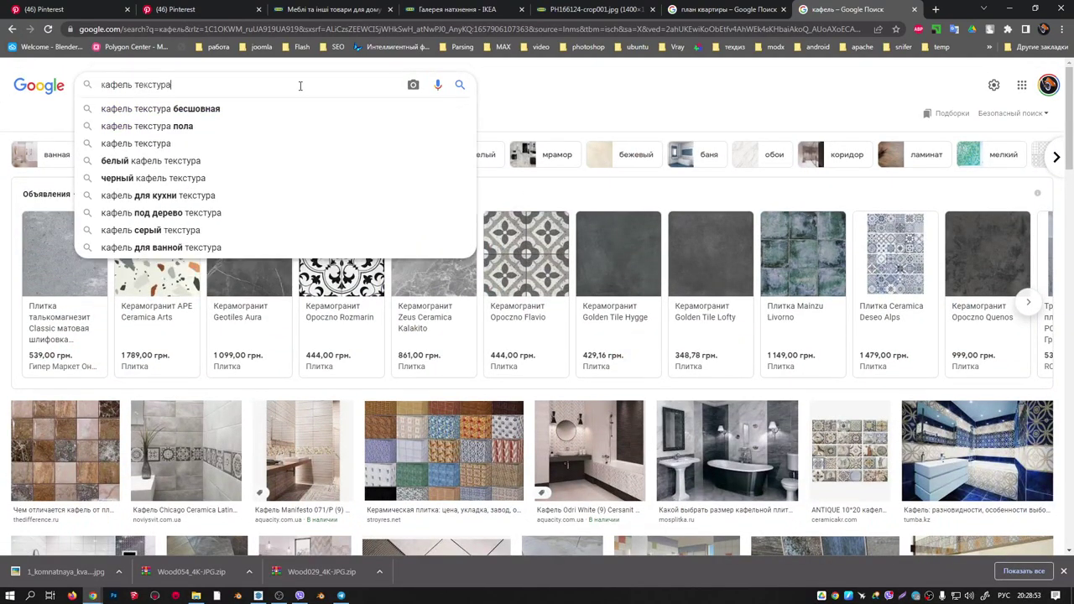
key(Return)
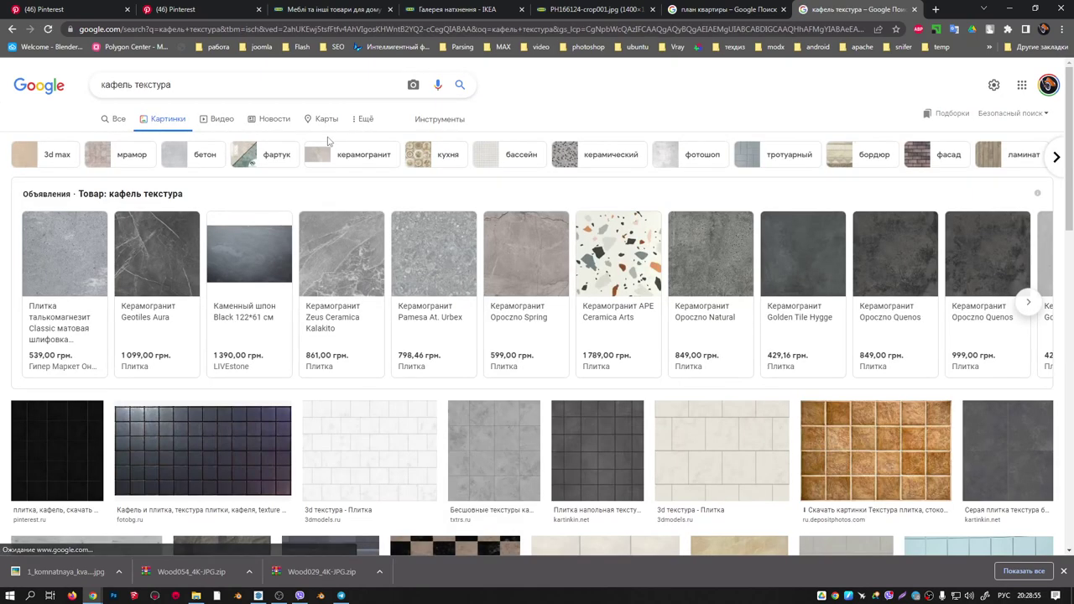
Open the Geotiles UT. Sena GRIS RECT result and enlarge its product photo.
scroll(328, 141, down, 2)
click(168, 142)
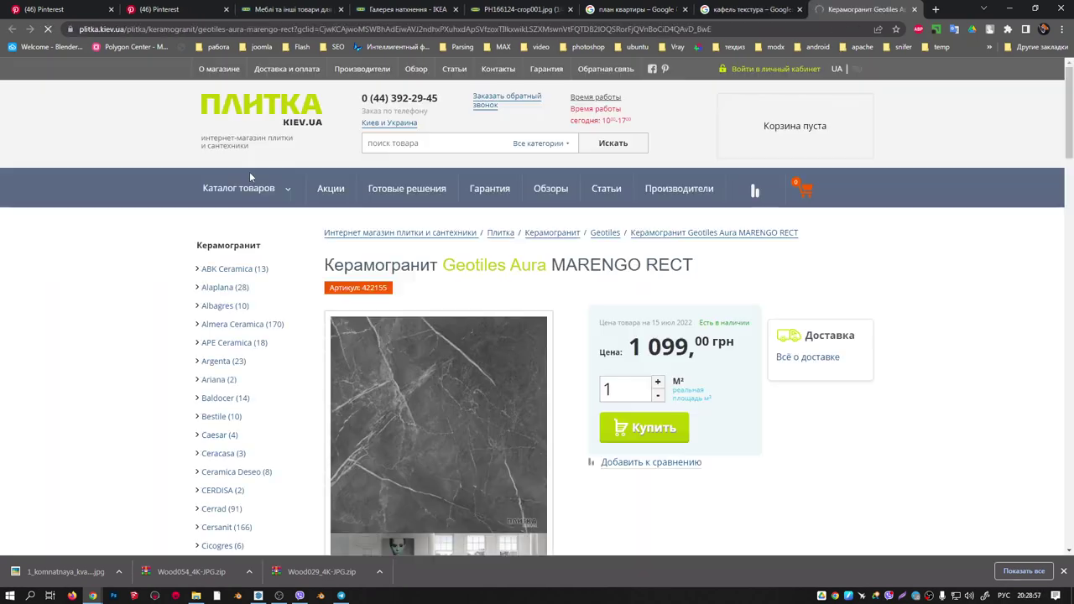
click(913, 9)
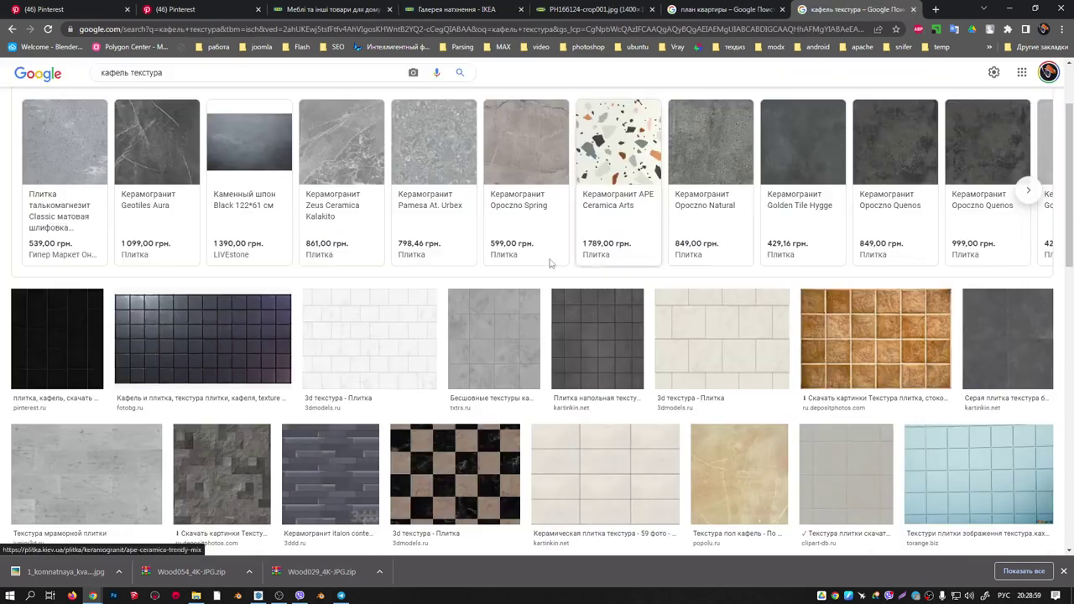
scroll(404, 312, down, 2)
scroll(404, 311, down, 2)
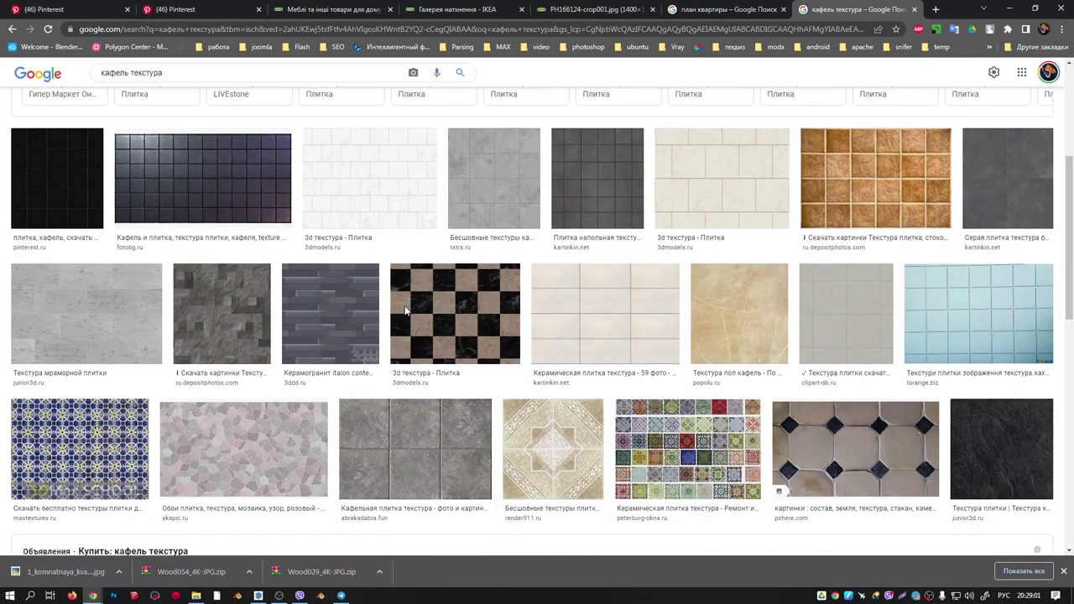
scroll(404, 311, down, 2)
scroll(404, 309, down, 2)
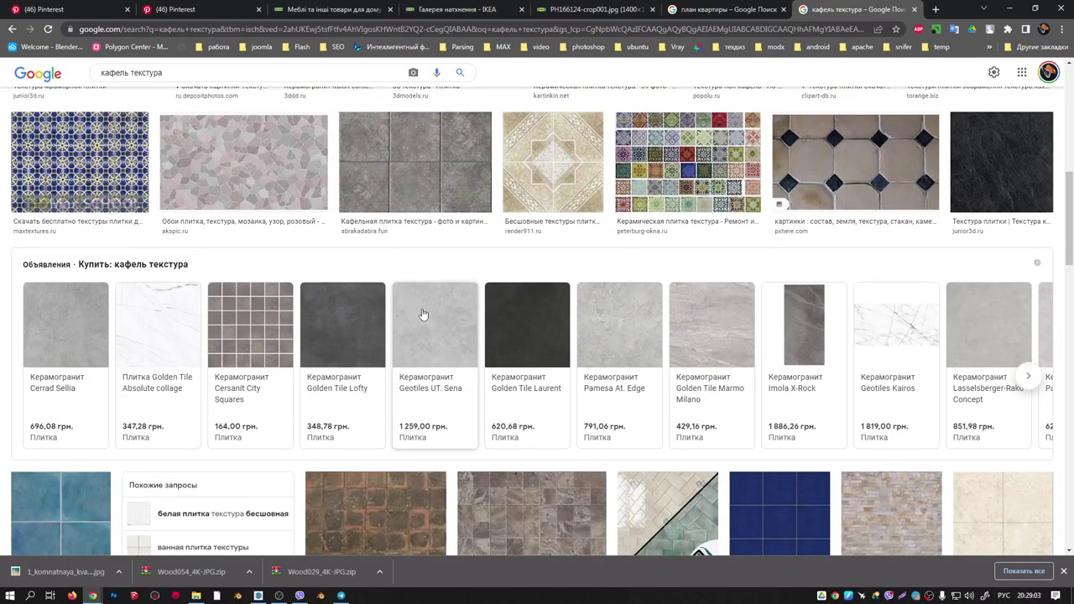
click(422, 314)
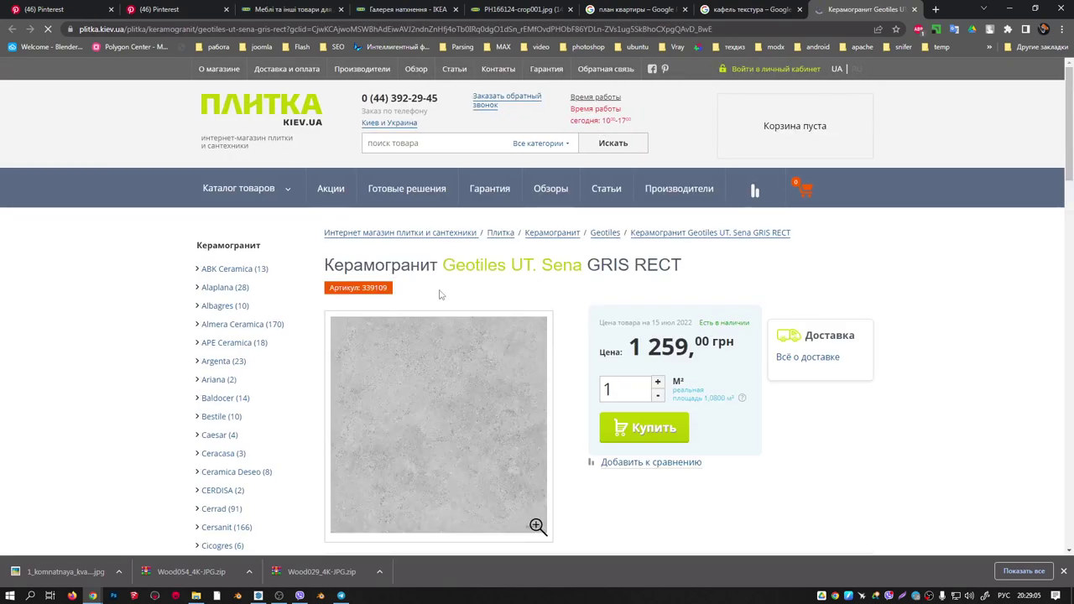
scroll(441, 297, down, 4)
click(491, 203)
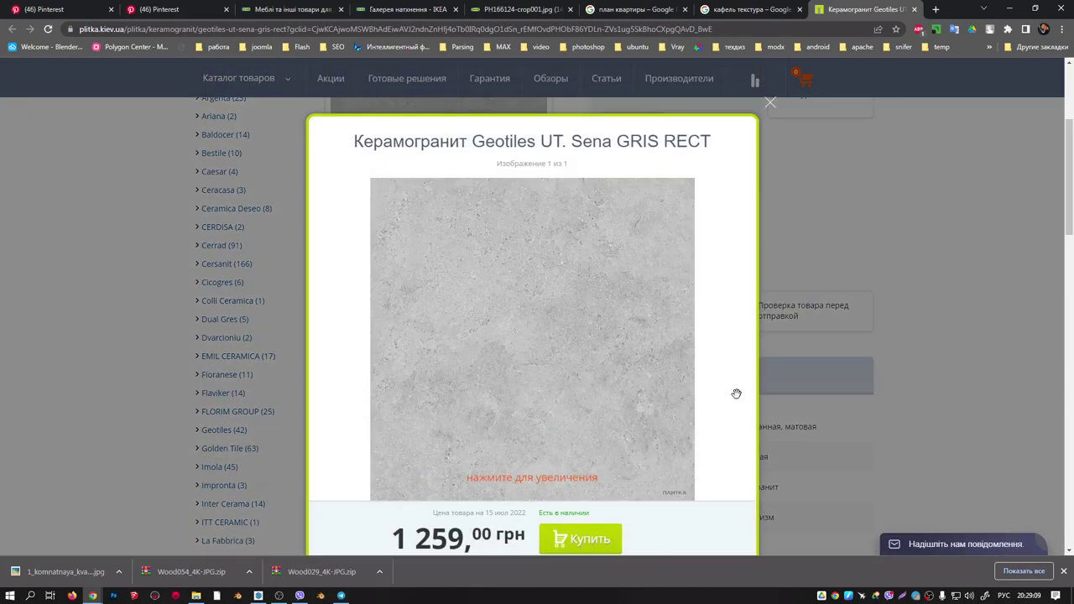
Capture the tile image area with Lightshot and save it to the Desktop.
key(Print)
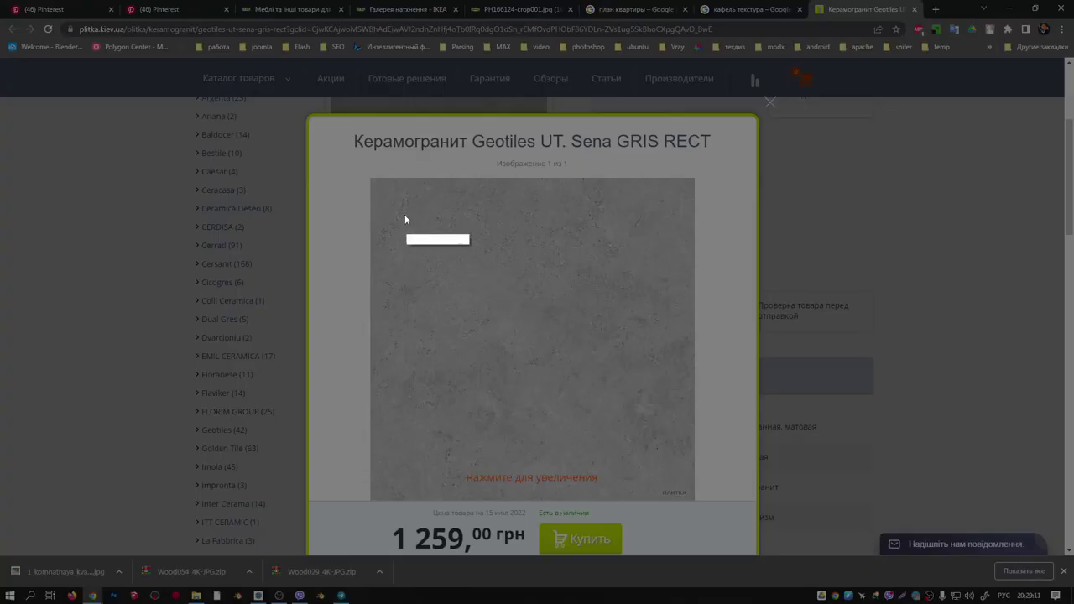
drag(392, 193, 664, 473)
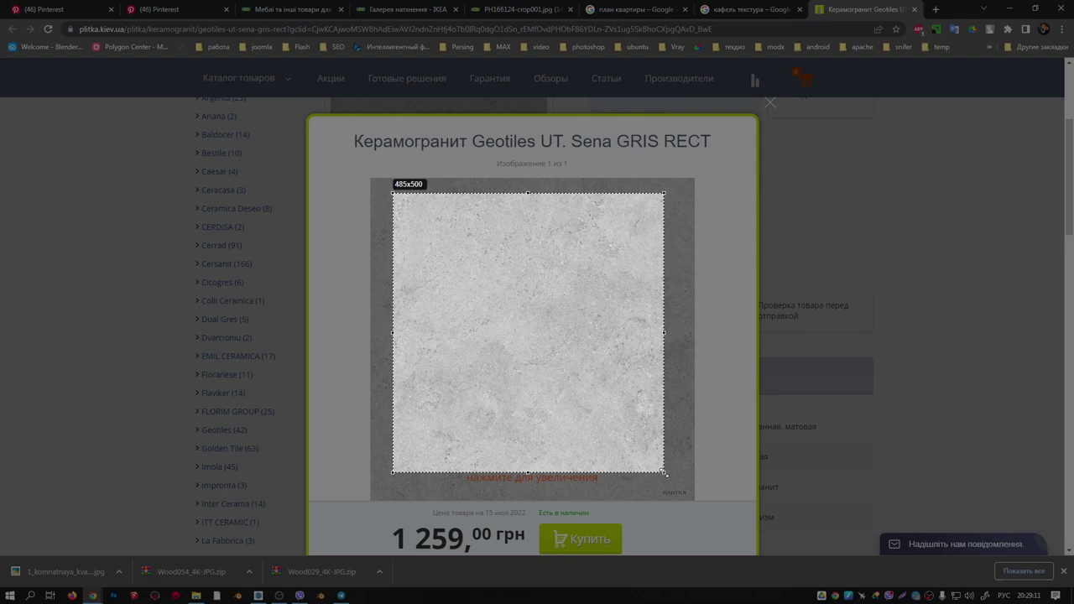
mouse_move(664, 473)
mouse_down()
mouse_move(632, 474)
mouse_move(495, 259)
mouse_move(405, 203)
mouse_move(641, 398)
mouse_move(635, 443)
mouse_move(688, 443)
mouse_move(697, 470)
mouse_move(676, 482)
mouse_move(693, 493)
mouse_move(680, 510)
mouse_move(647, 468)
mouse_move(658, 470)
mouse_up()
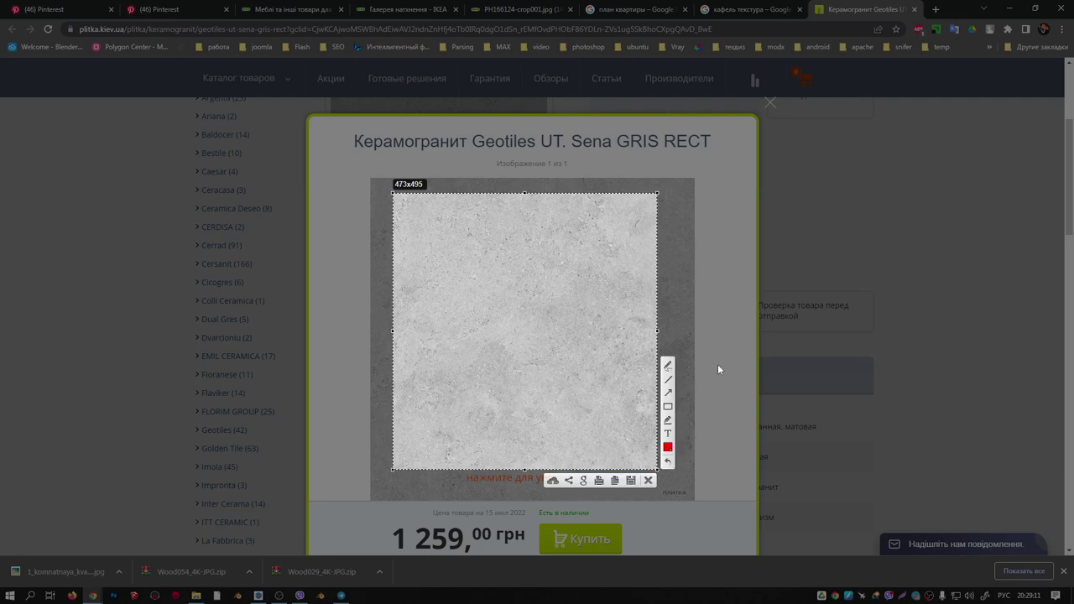
click(630, 480)
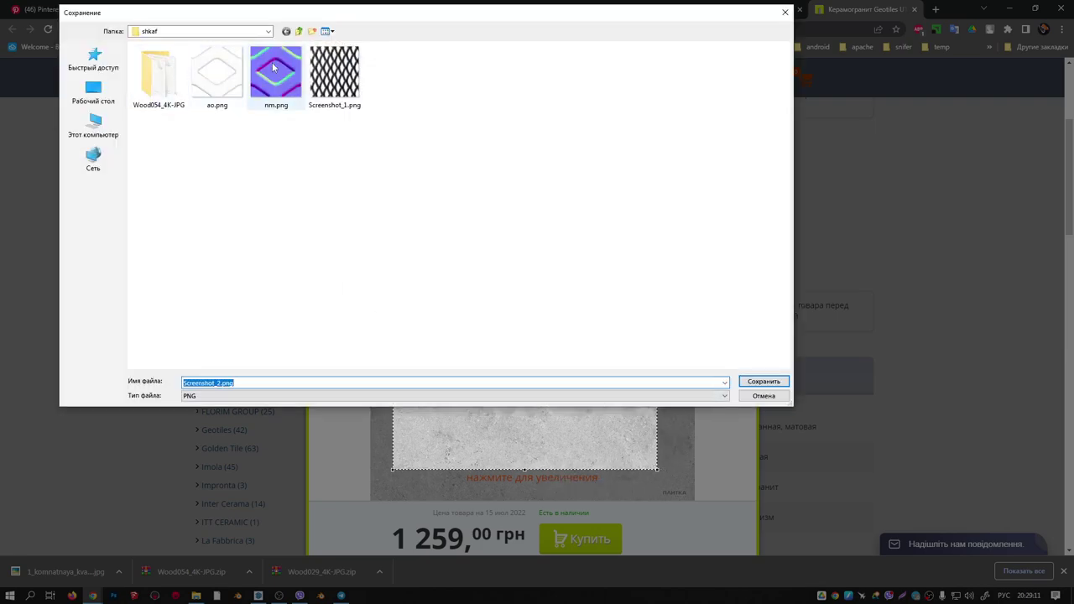
click(298, 31)
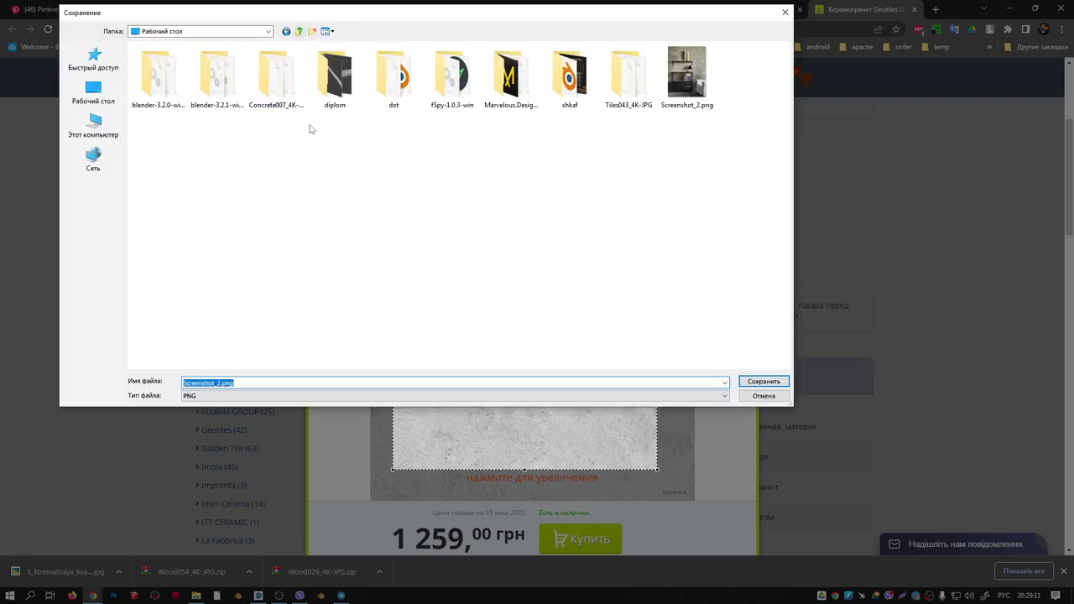
click(254, 382)
key(BackSpace)
key(Return)
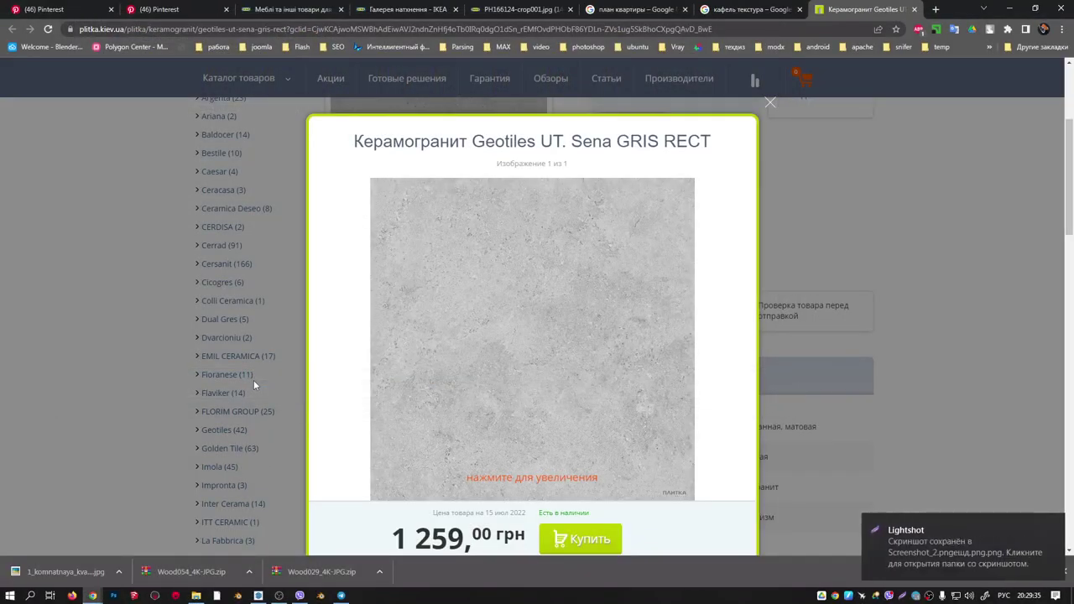
Reopen the enlarged tile photo for a cleaner capture.
right_click(837, 457)
right_click(825, 477)
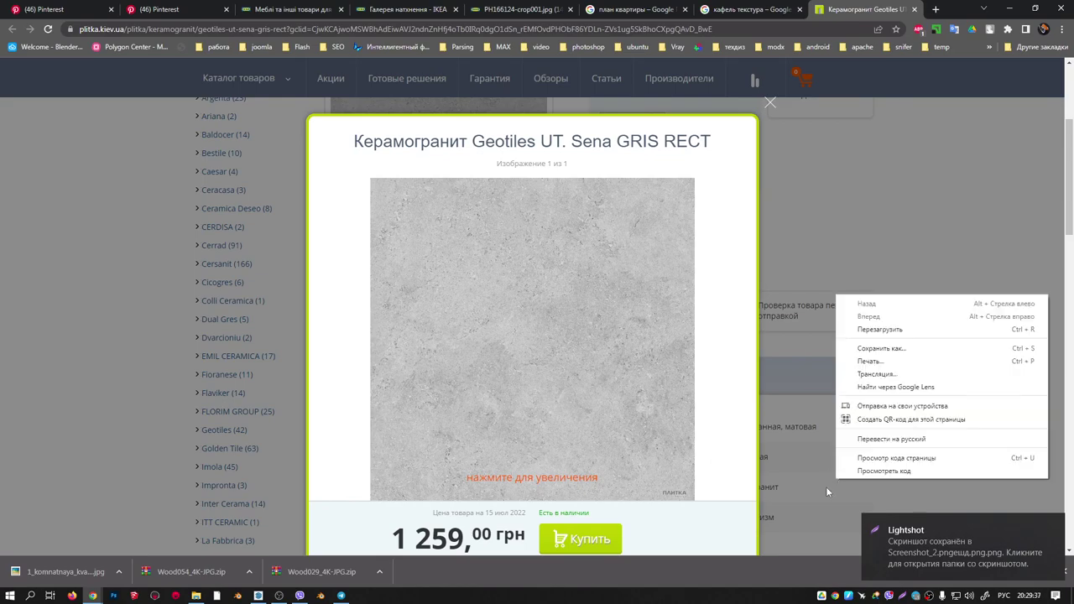
click(489, 266)
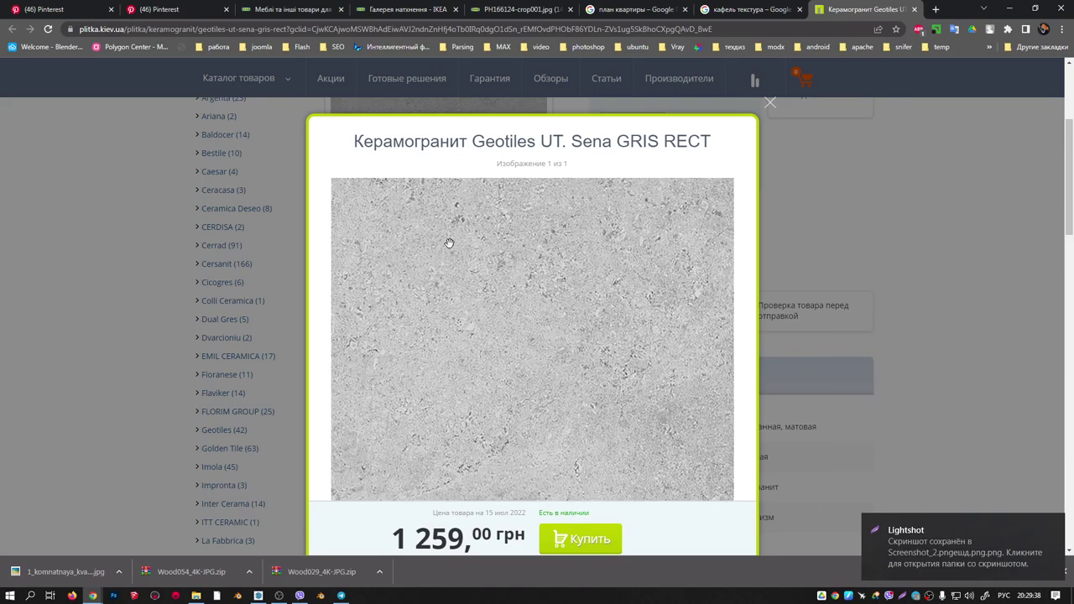
right_click(508, 286)
click(735, 302)
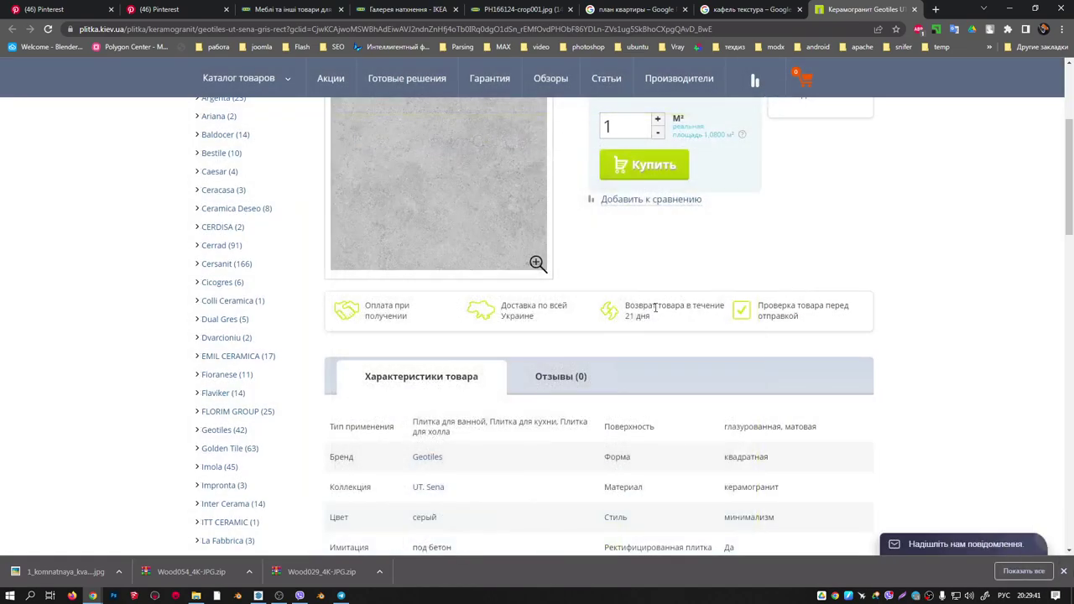
click(469, 189)
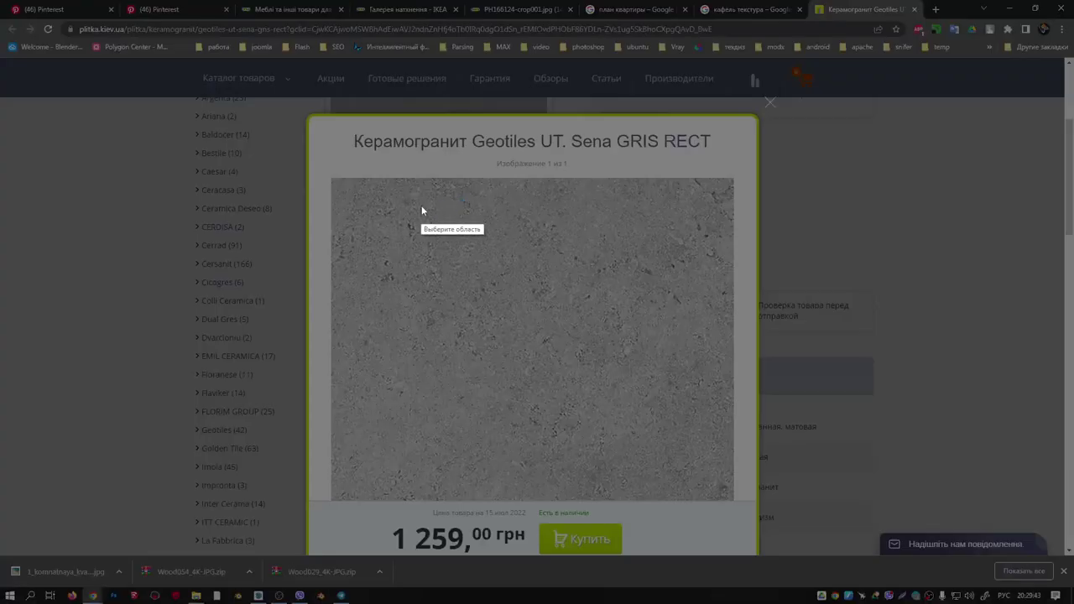
click(461, 213)
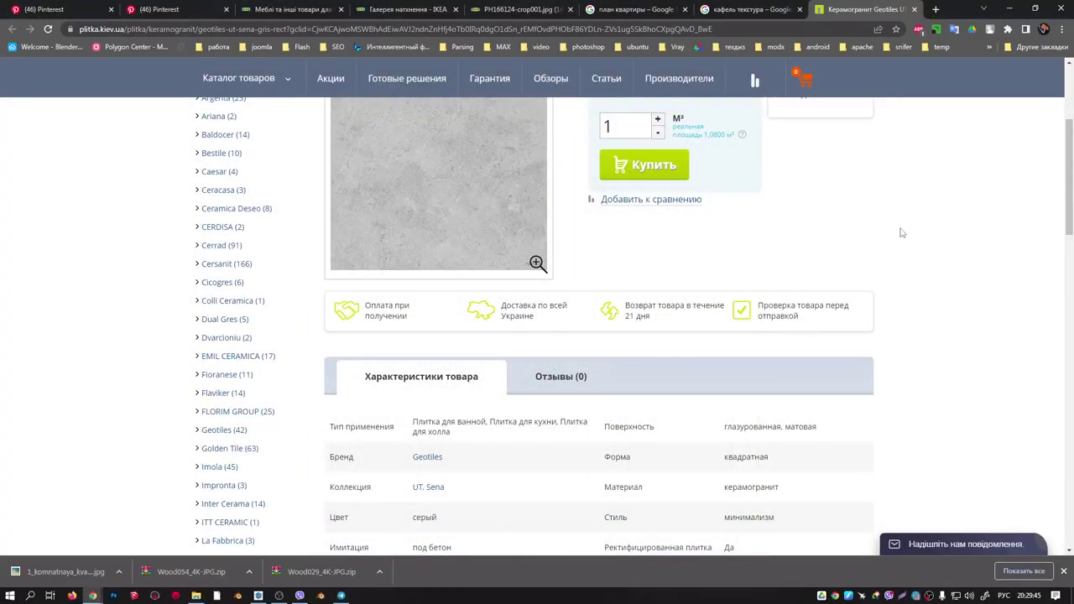
click(469, 198)
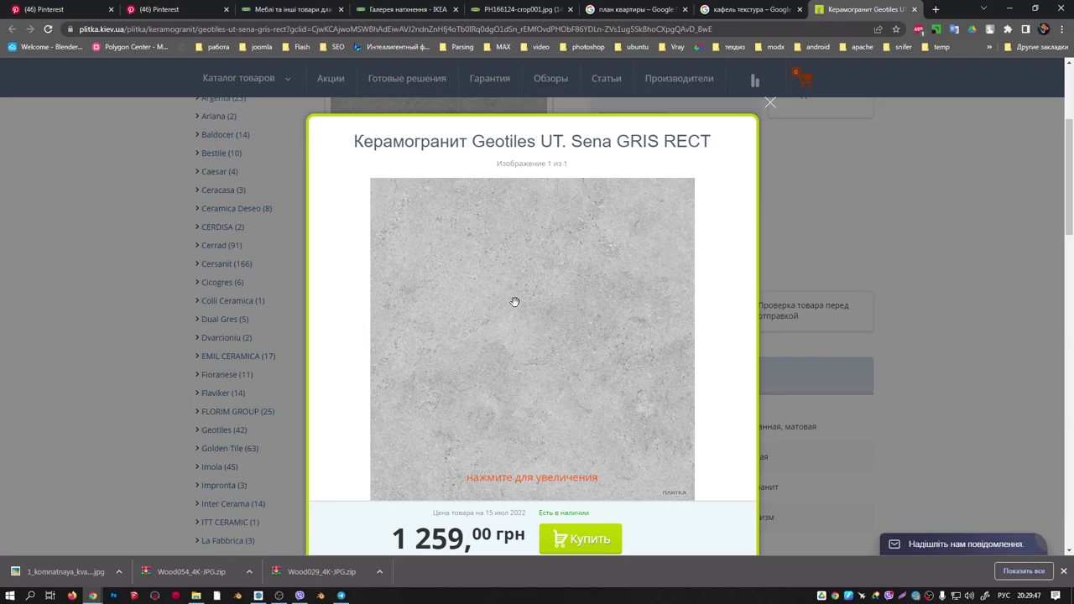
Recapture the tile texture area and save it as tile.png.
key(Print)
drag(382, 186, 657, 457)
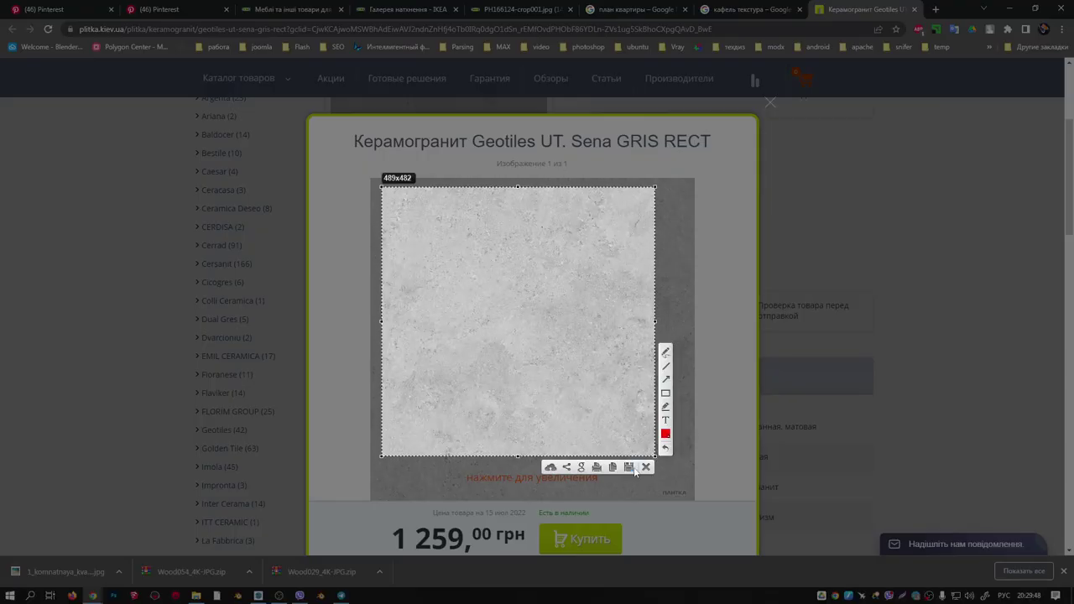
click(627, 467)
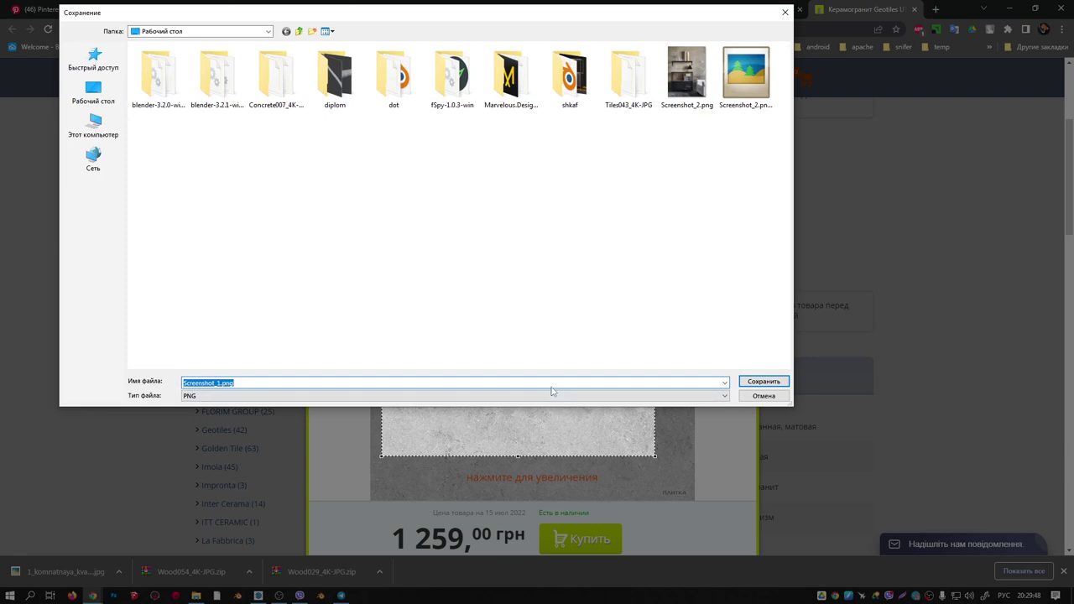
click(519, 384)
key(ctrl+z)
text(tile)
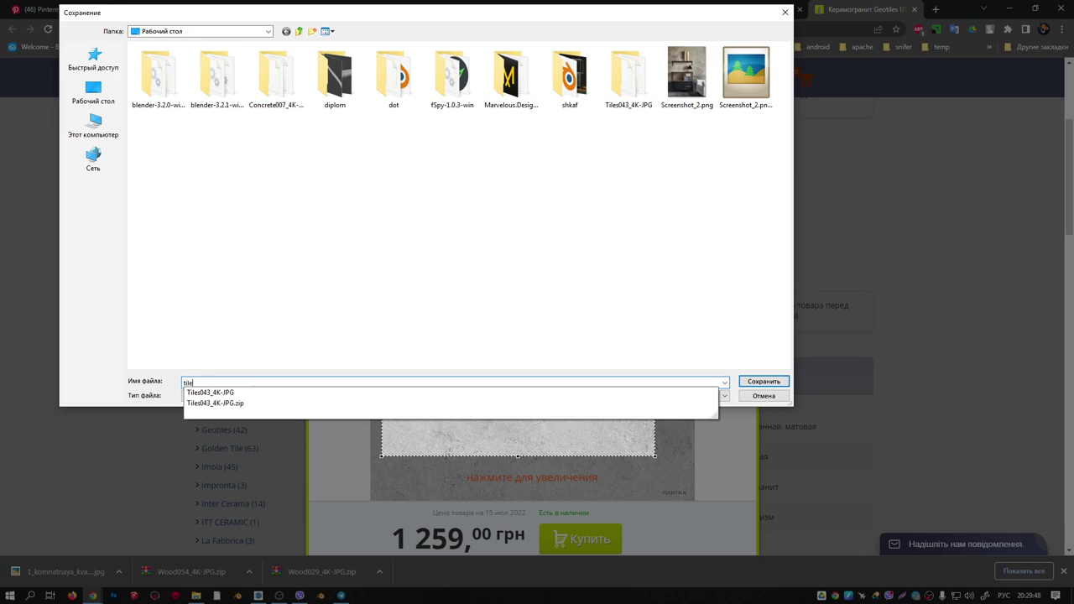
key(Return)
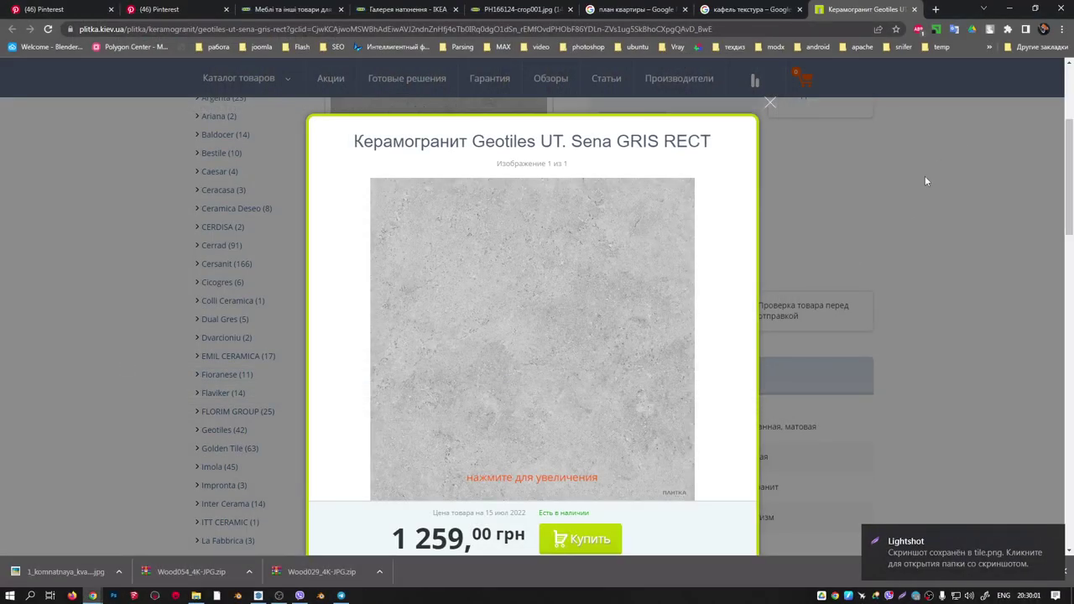
click(926, 181)
Create Material1 from the Desktop's tile.png and paint the bedroom floor with it.
click(1009, 8)
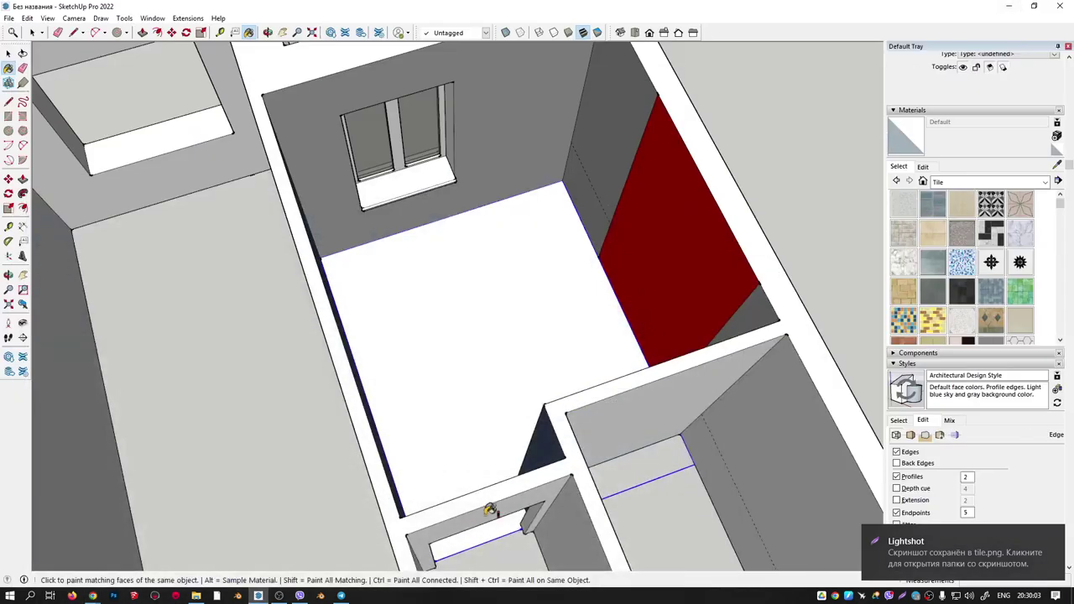
key(space)
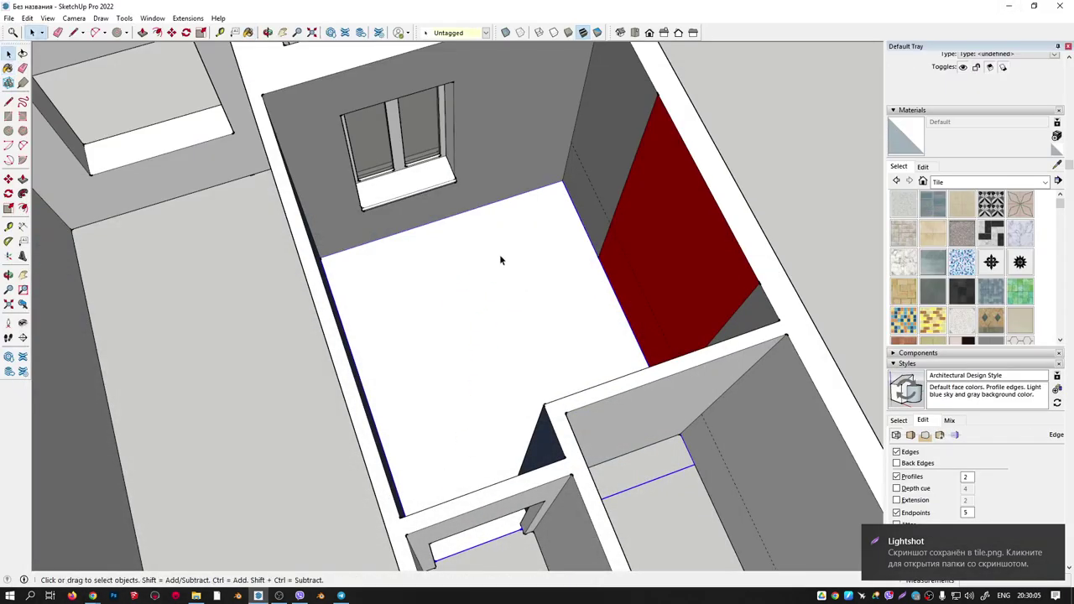
click(923, 182)
click(1055, 136)
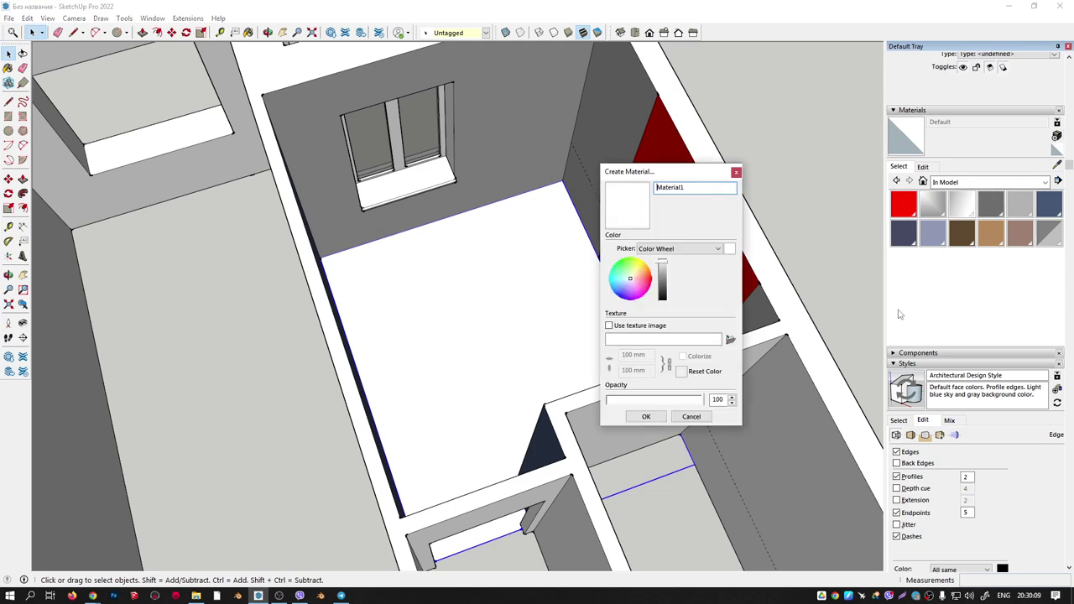
click(609, 326)
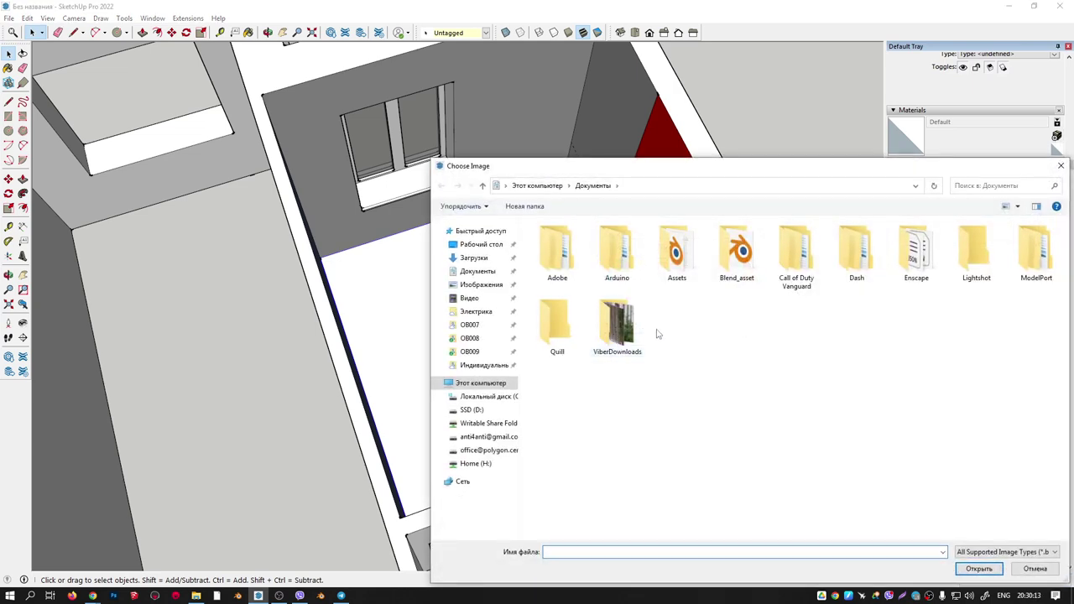
click(481, 245)
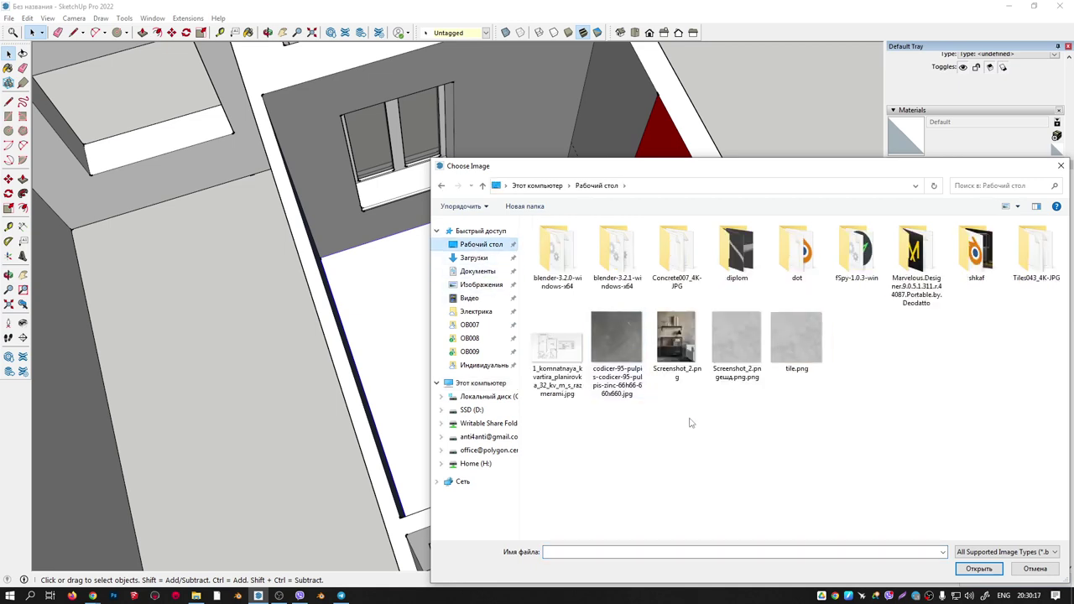
double_click(794, 340)
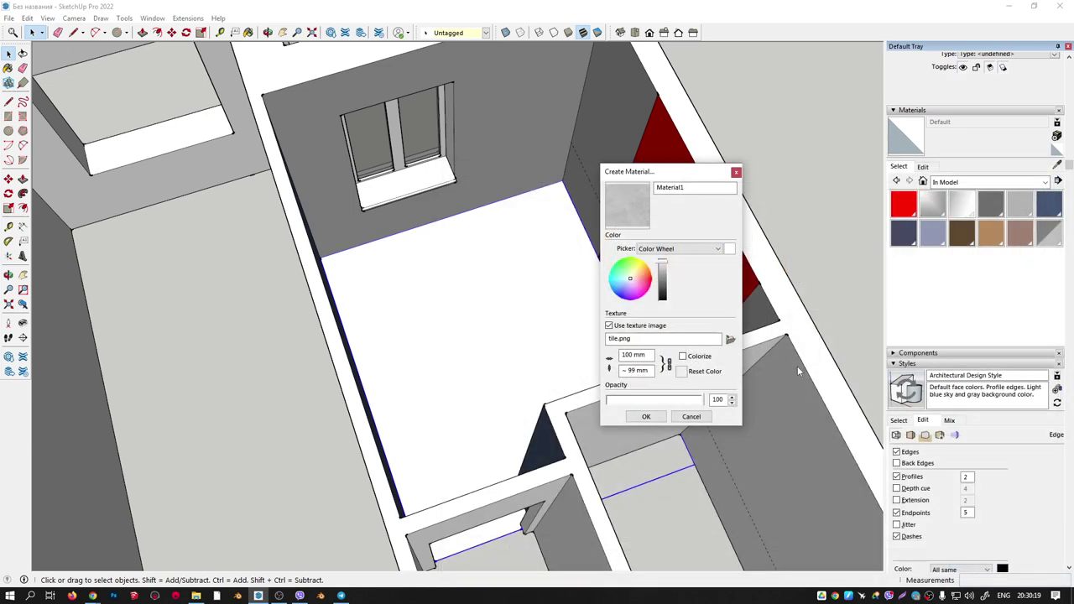
click(646, 416)
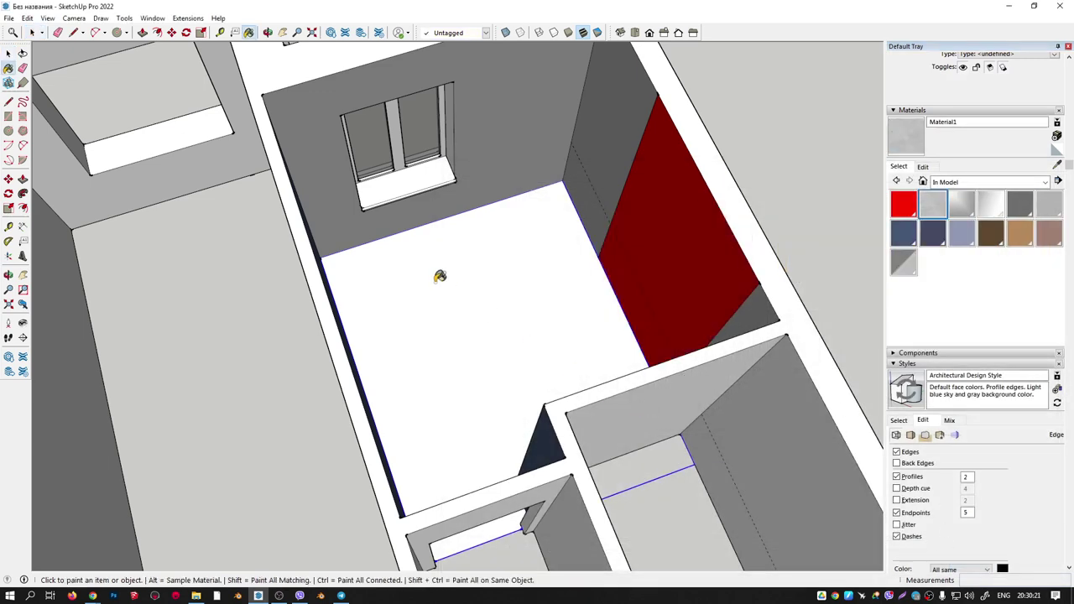
click(418, 277)
Set the floor material's texture width to 400 mm.
scroll(470, 290, up, 3)
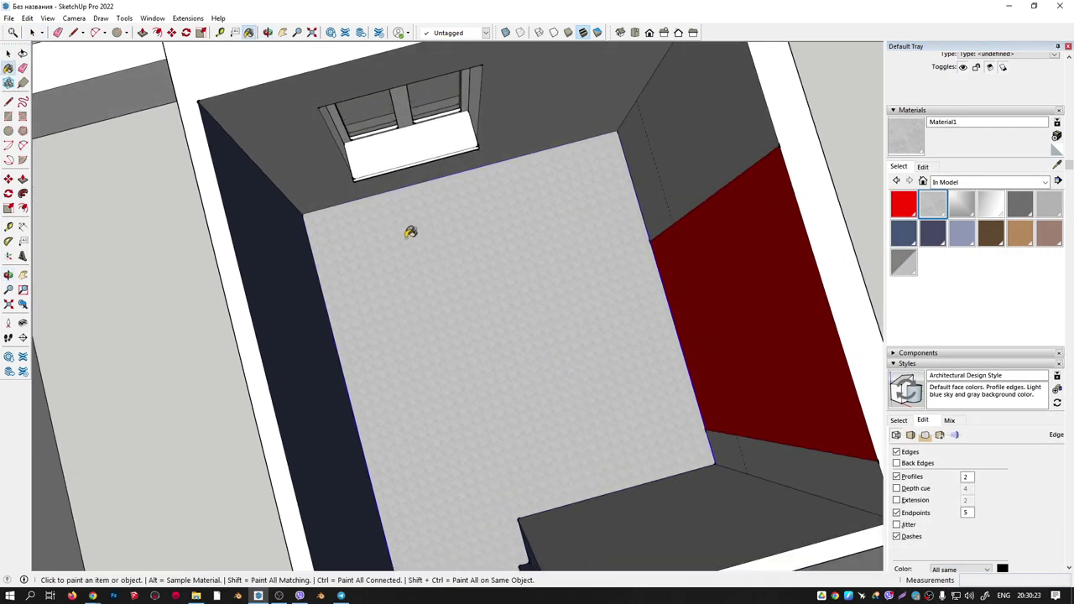
click(928, 168)
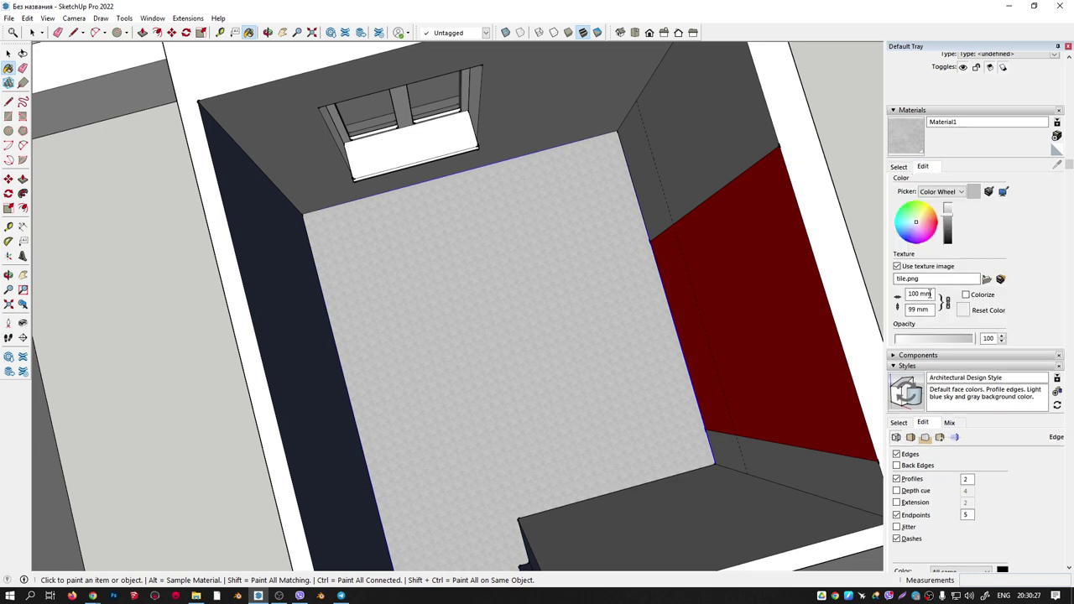
drag(931, 293, 907, 294)
text(400)
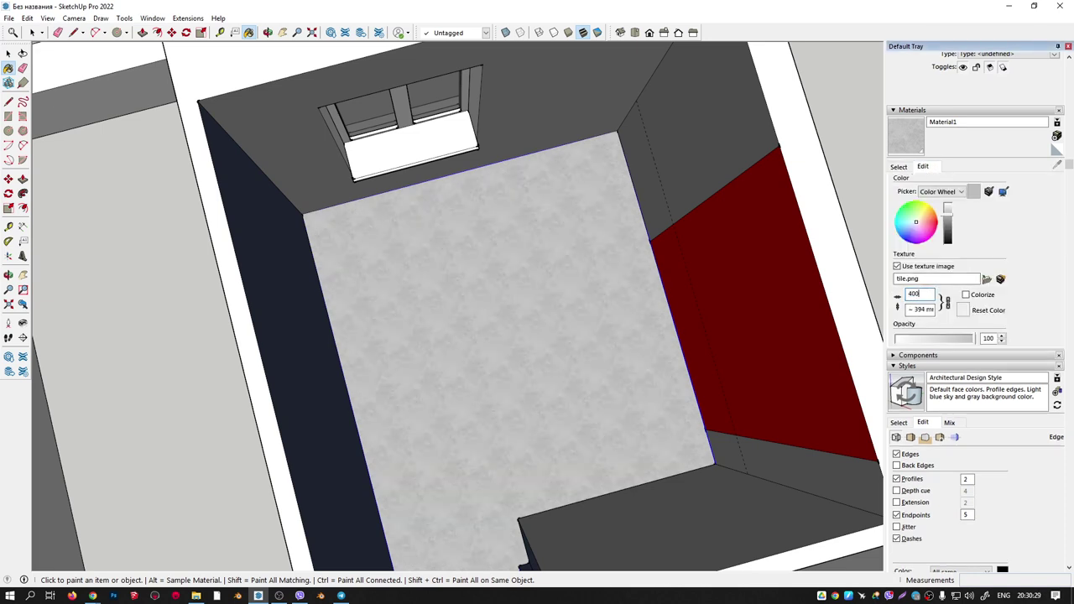
scroll(520, 232, up, 3)
scroll(503, 246, up, 3)
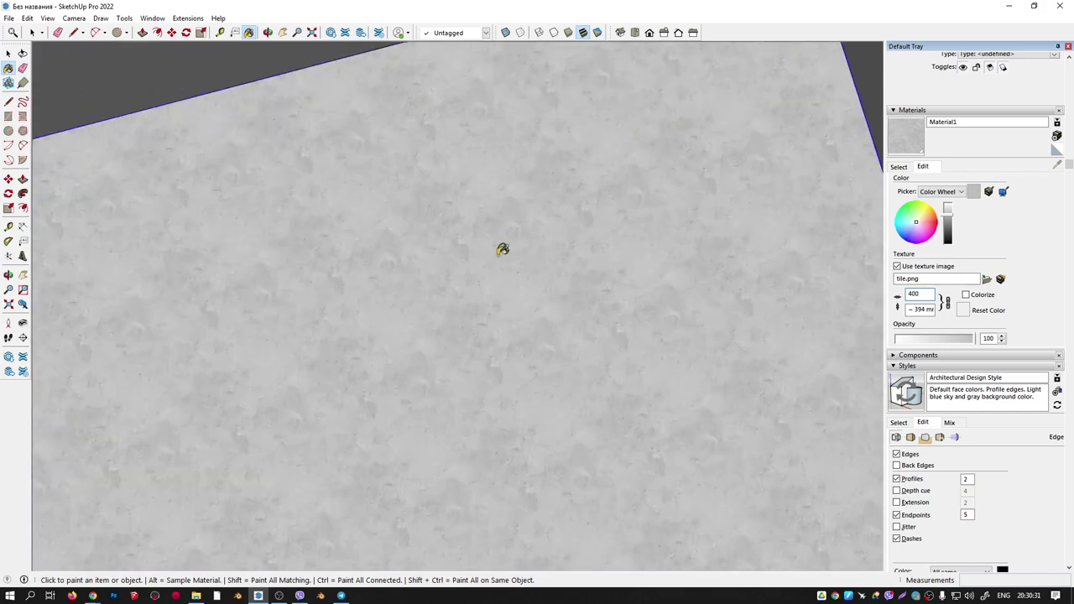
mouse_move(503, 246)
middle_down()
mouse_move(587, 196)
mouse_move(532, 167)
middle_up()
Orbit and zoom around the bedroom to inspect the 400 mm floor tiles.
scroll(533, 167, up, 2)
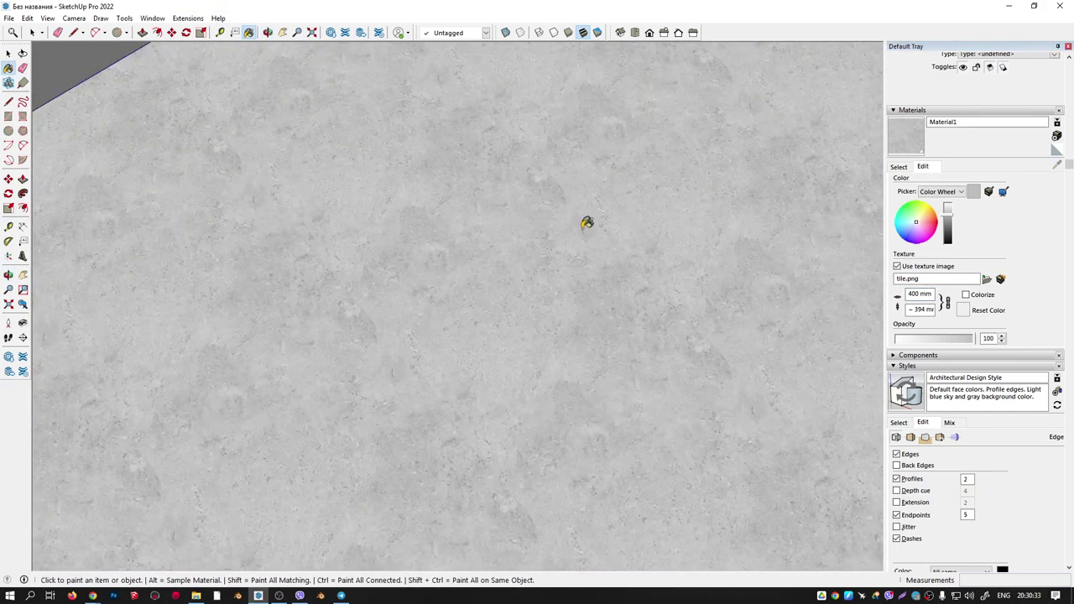
scroll(594, 238, down, 2)
scroll(591, 248, down, 3)
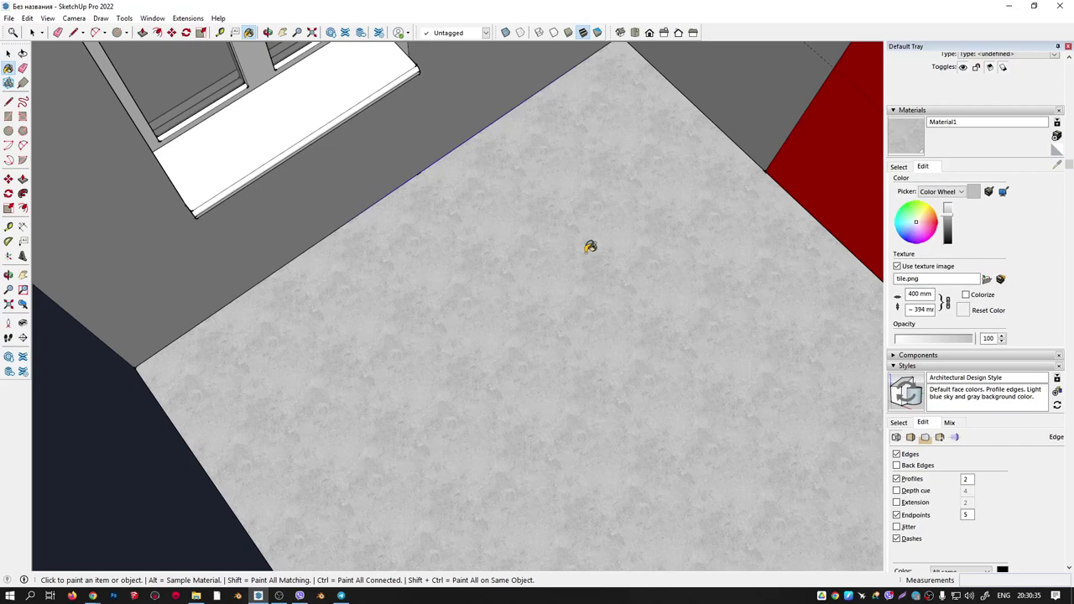
scroll(589, 246, down, 2)
mouse_move(590, 246)
middle_down()
mouse_move(576, 173)
mouse_move(570, 247)
middle_up()
scroll(582, 272, up, 3)
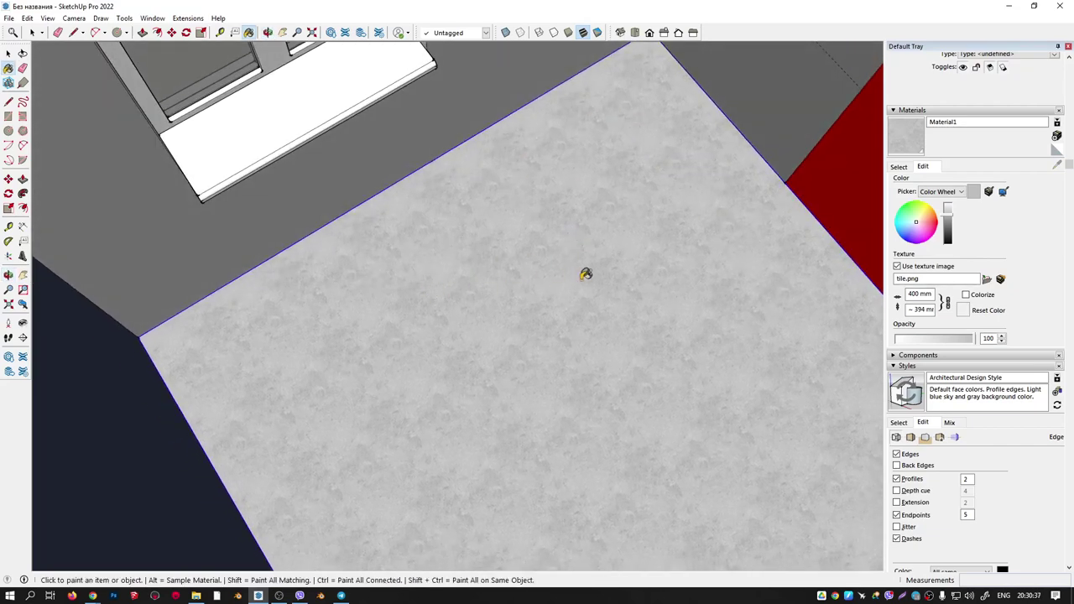
scroll(556, 286, down, 3)
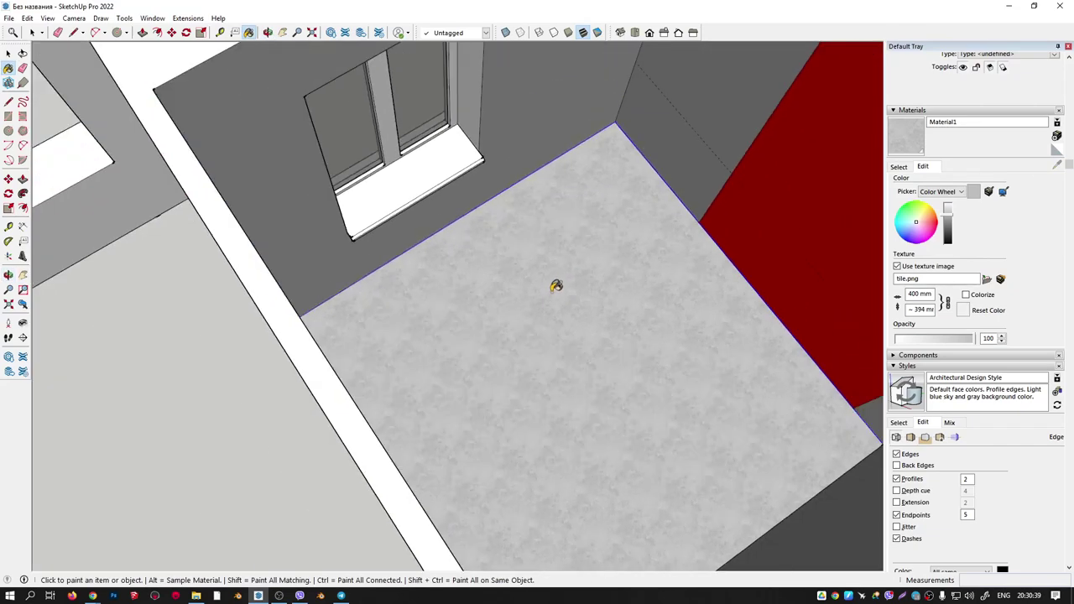
scroll(556, 287, up, 2)
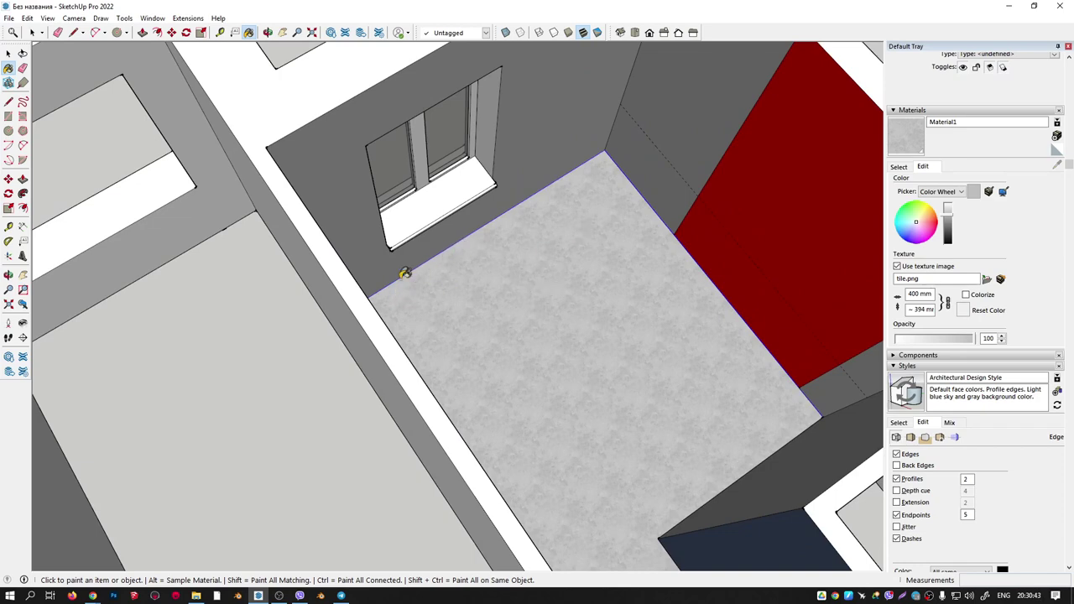
scroll(404, 273, up, 2)
scroll(403, 307, up, 2)
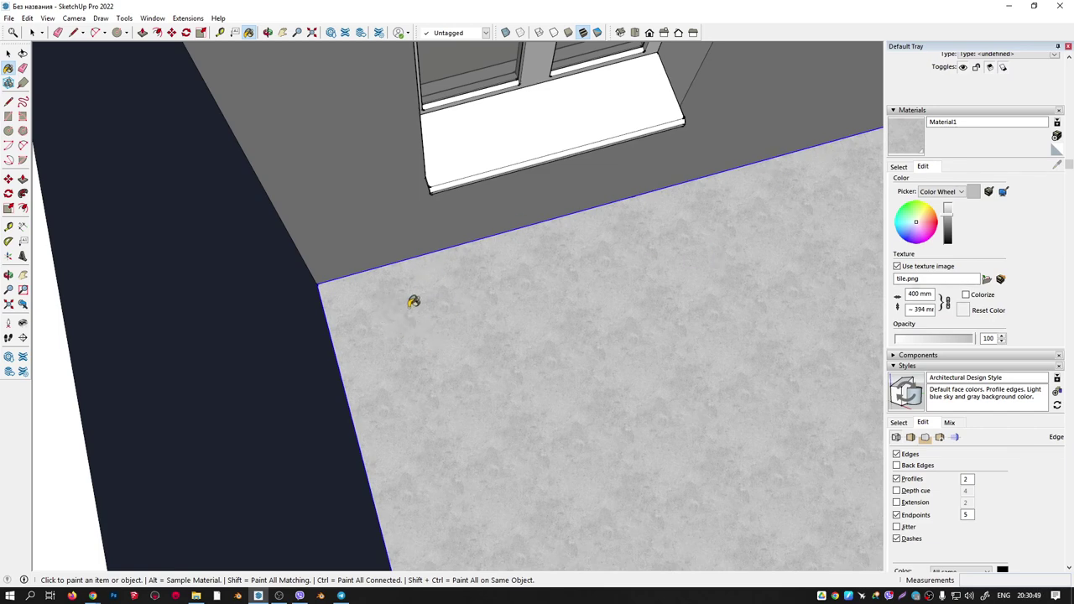
scroll(608, 238, down, 3)
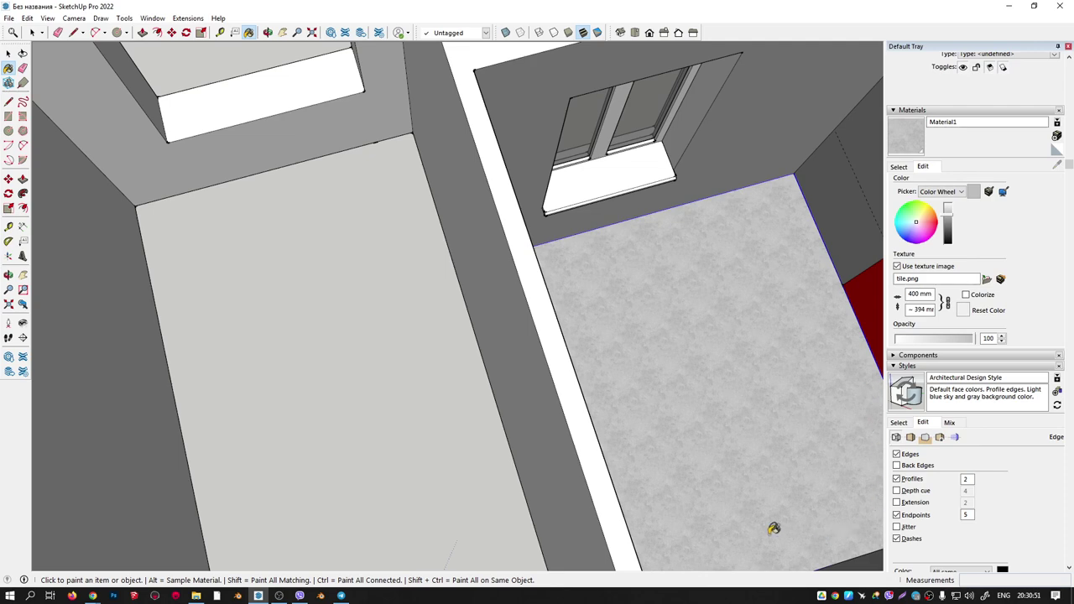
mouse_move(608, 422)
middle_down()
mouse_move(602, 305)
mouse_move(537, 282)
mouse_move(676, 293)
middle_up()
middle_drag(694, 250, 603, 273)
scroll(492, 235, up, 3)
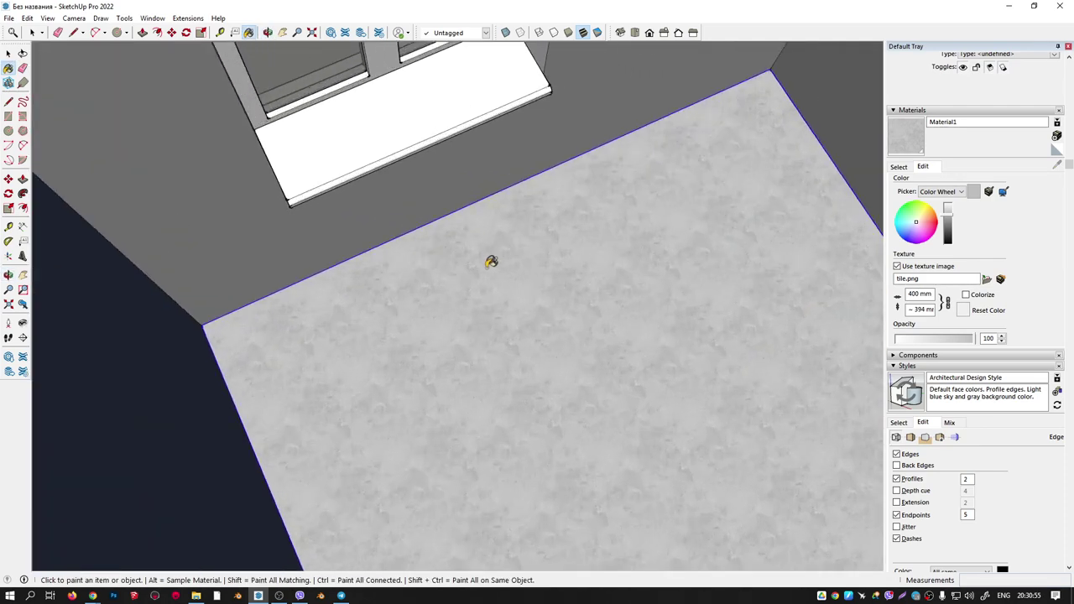
scroll(486, 260, up, 3)
scroll(377, 269, up, 2)
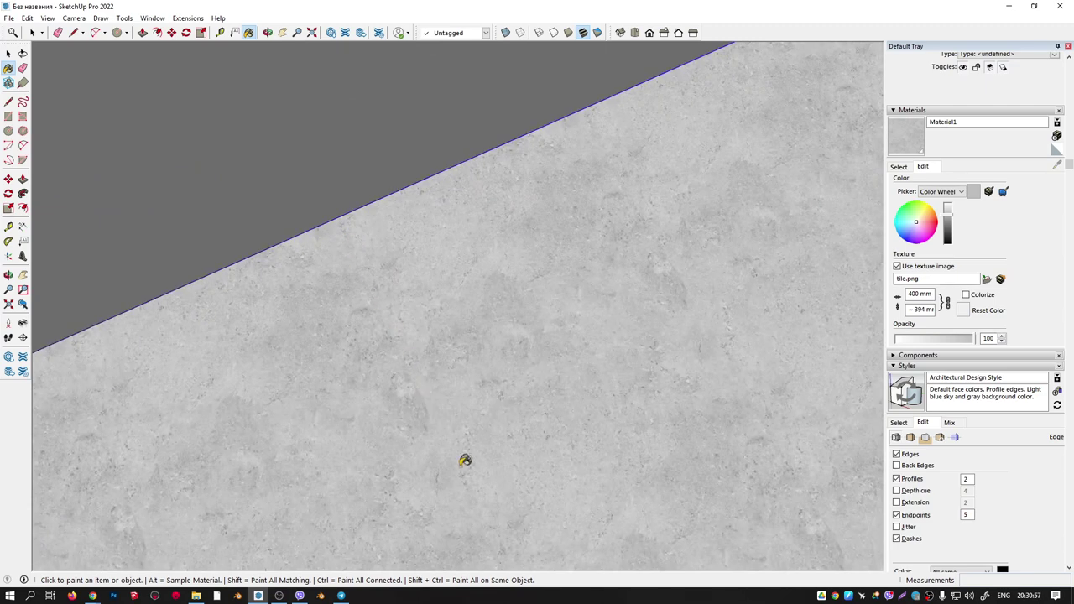
scroll(453, 428, down, 1)
scroll(439, 379, down, 2)
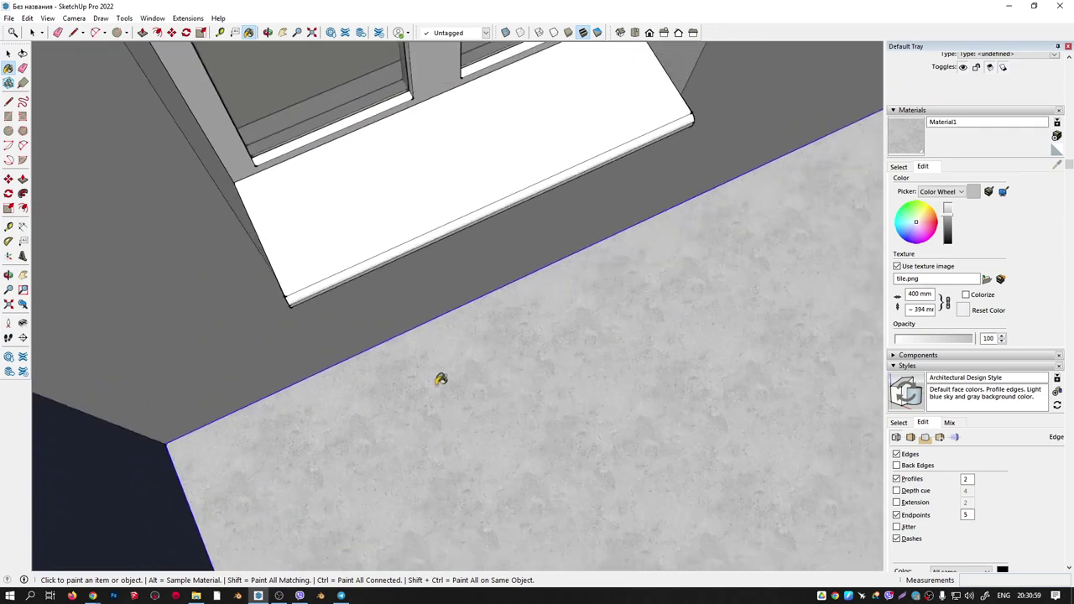
scroll(439, 379, down, 2)
scroll(441, 379, down, 2)
scroll(515, 354, down, 1)
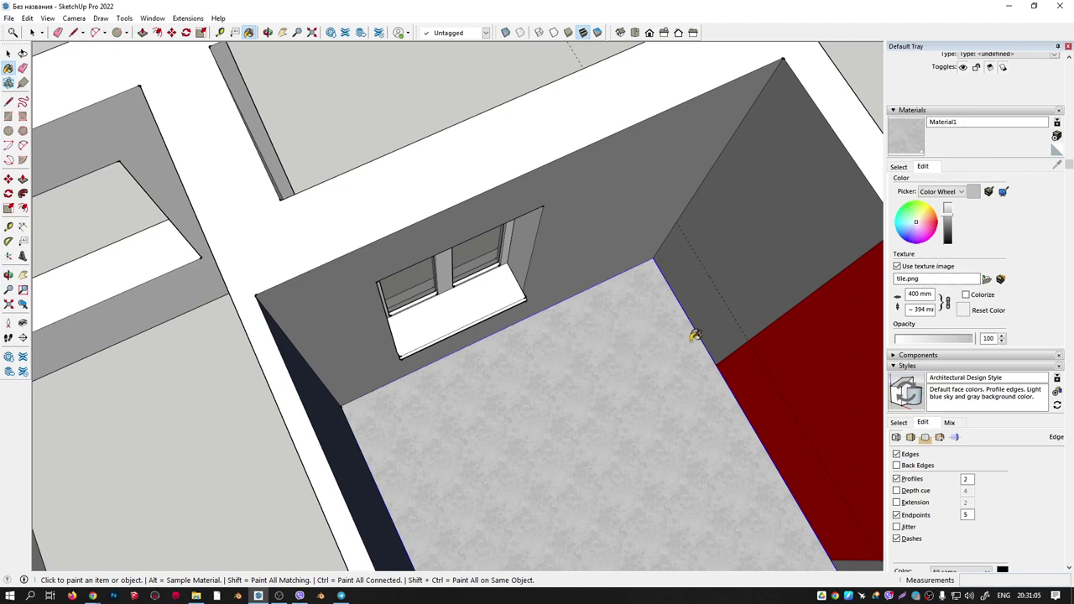
Turn off the floor material's texture image, then open the floor group and select its face.
click(896, 266)
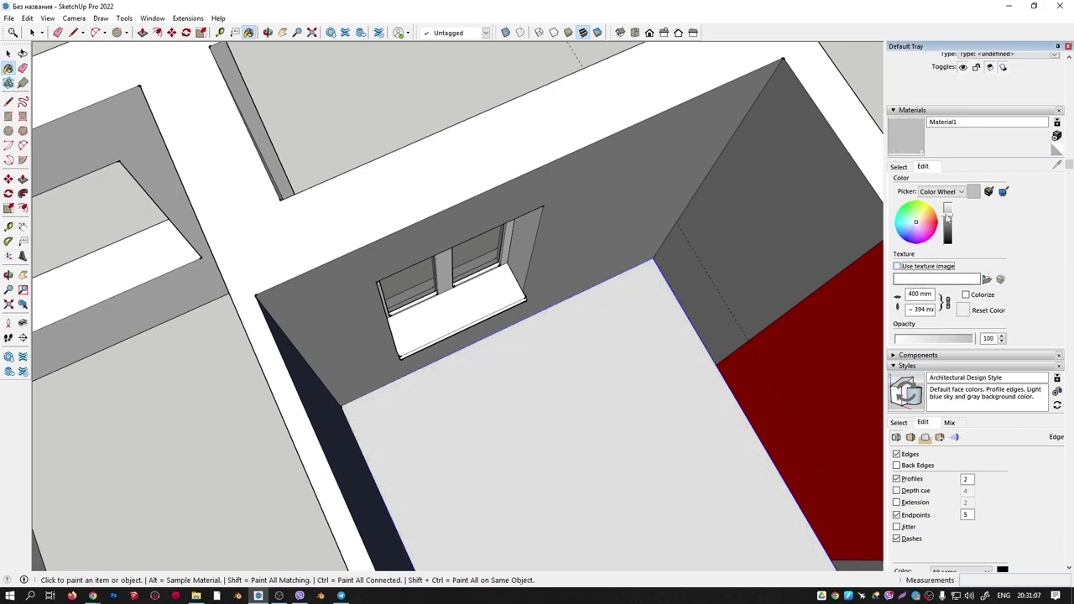
click(899, 166)
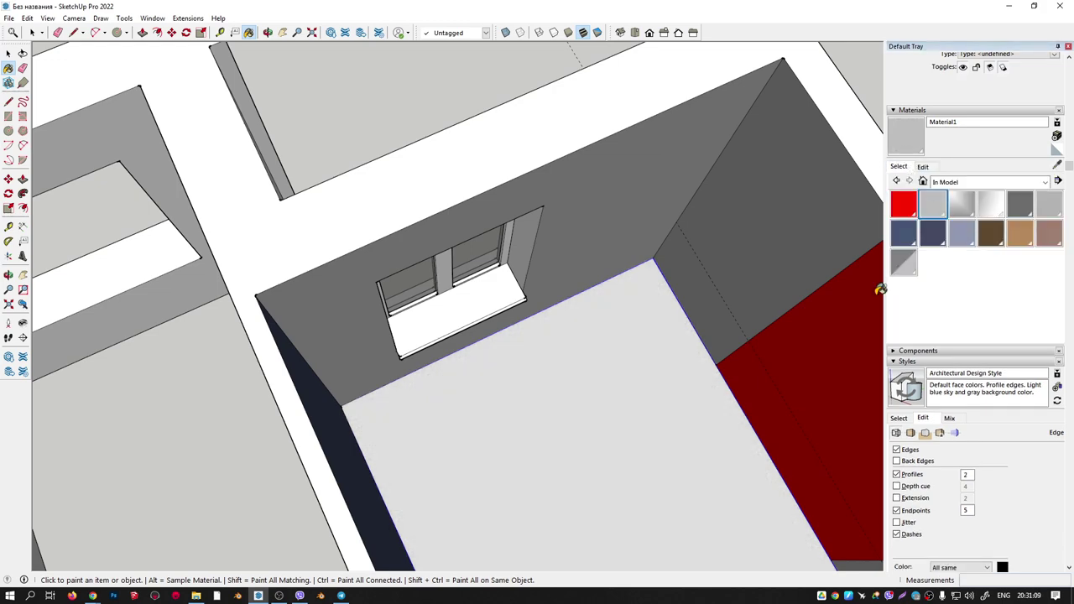
mouse_move(879, 289)
middle_down()
mouse_move(545, 364)
mouse_move(552, 315)
mouse_move(485, 318)
mouse_move(559, 380)
middle_up()
key(space)
double_click(545, 366)
scroll(552, 317, down, 5)
click(577, 342)
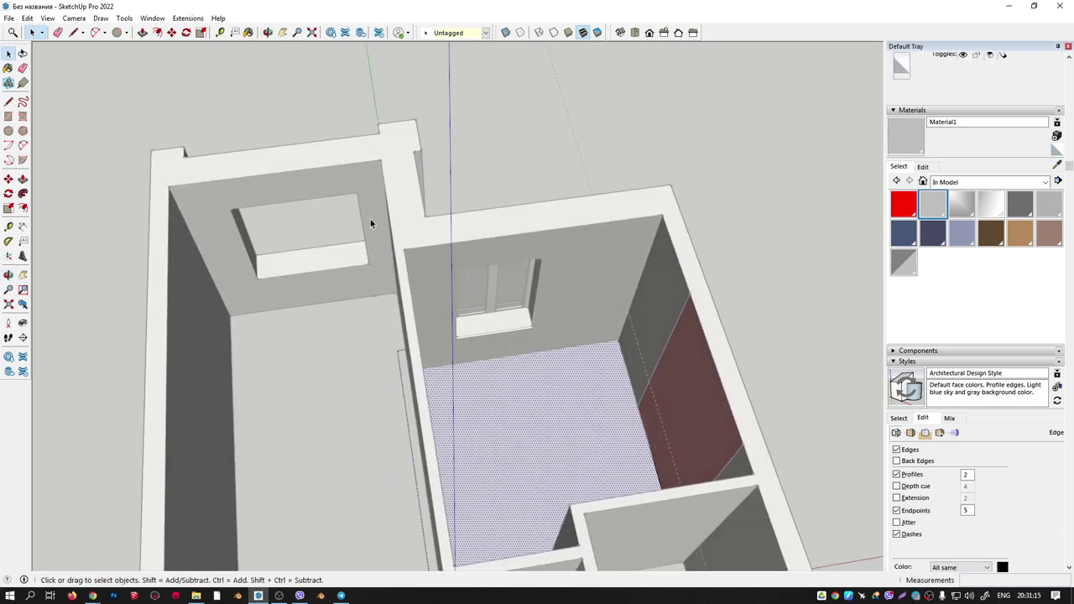
Import the codicer-95 stone image as a texture and tile it across the floor.
click(8, 17)
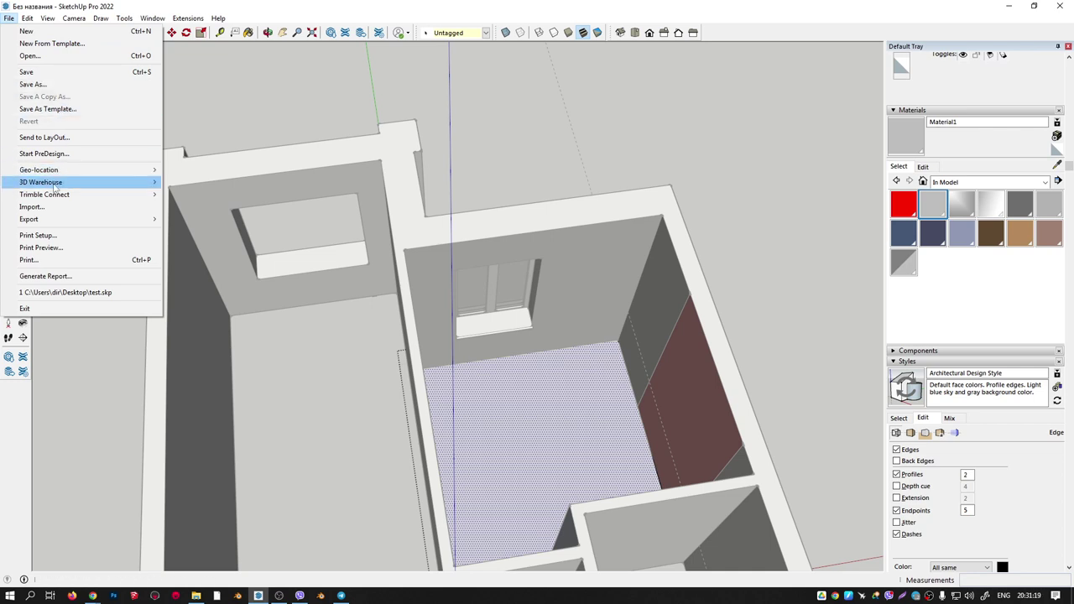
click(34, 206)
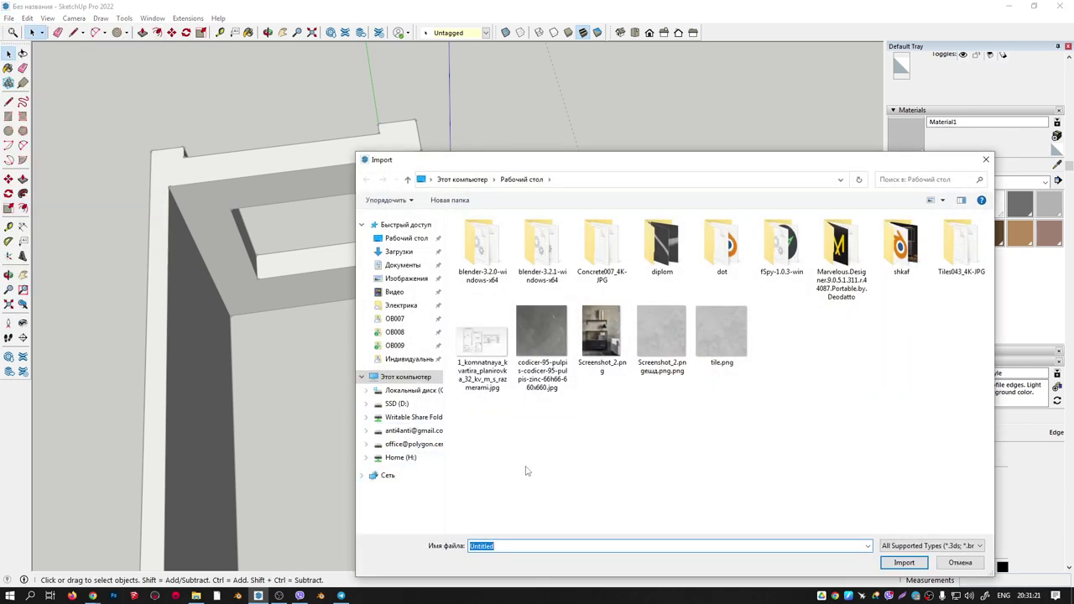
click(541, 338)
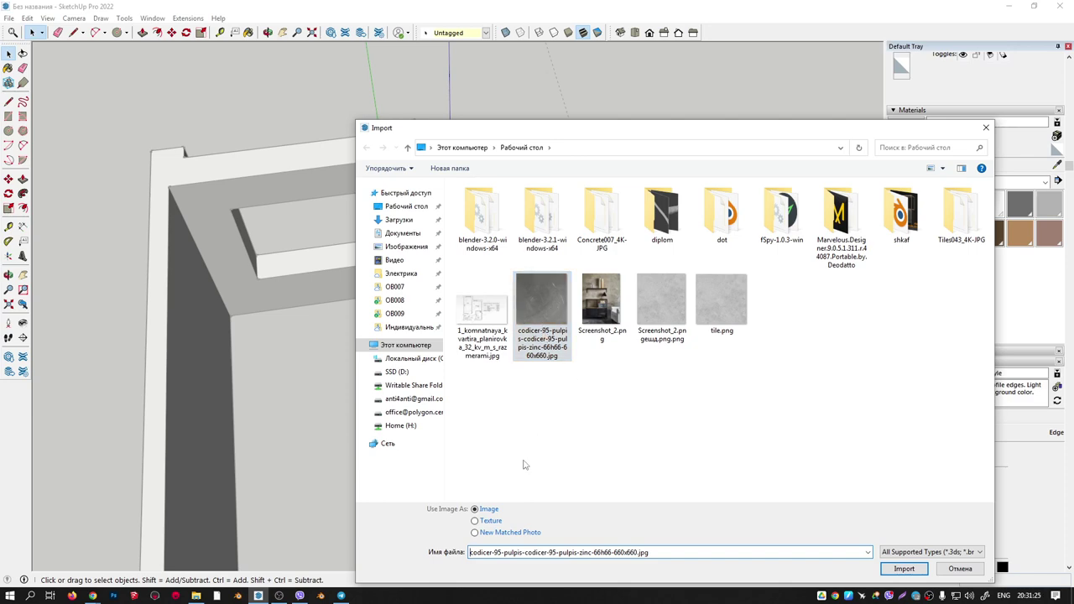
click(904, 569)
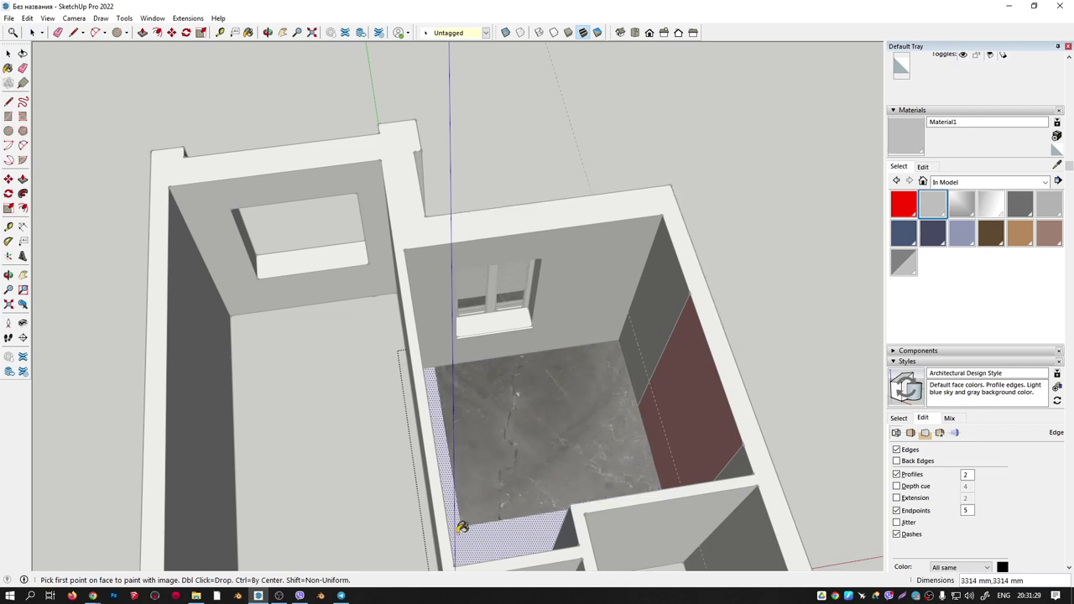
click(514, 424)
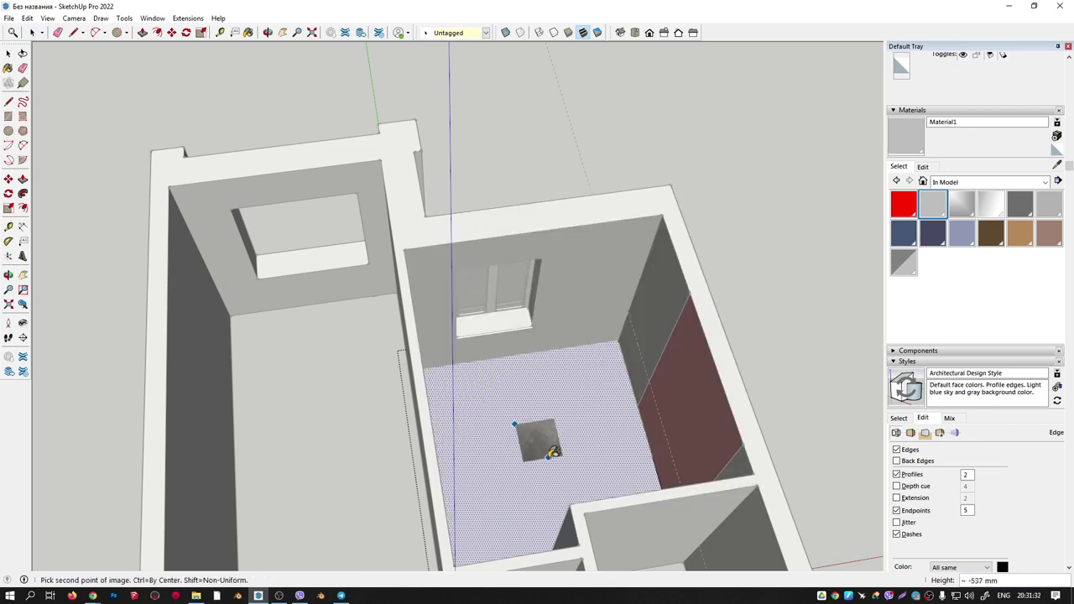
click(569, 411)
scroll(545, 409, up, 3)
scroll(528, 406, up, 3)
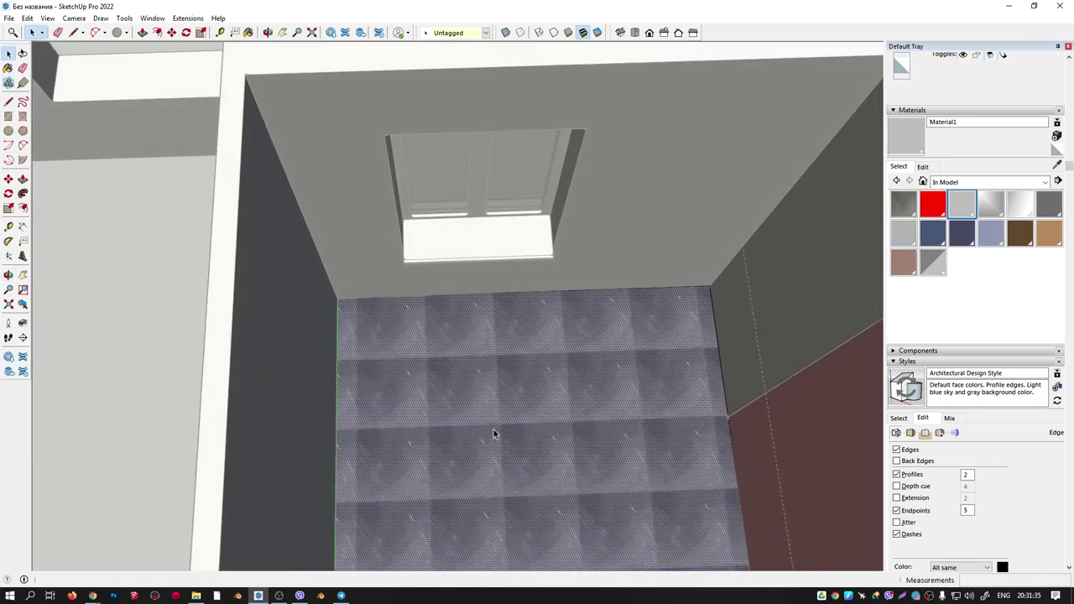
scroll(493, 429, up, 3)
Orbit over the newly tiled floor to look down on it.
right_click(568, 303)
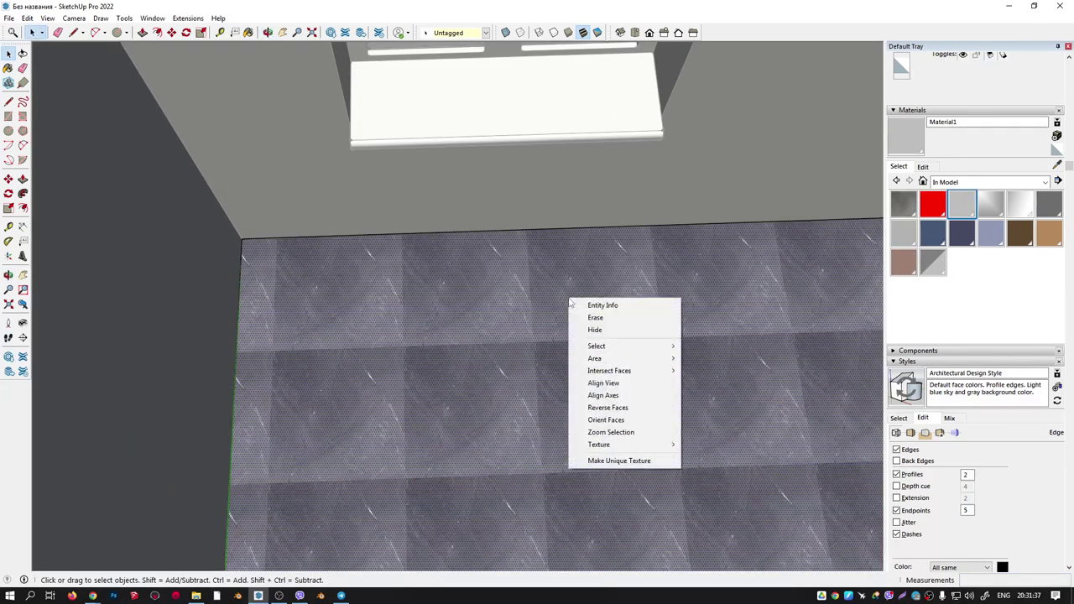
scroll(507, 312, down, 3)
scroll(507, 314, down, 3)
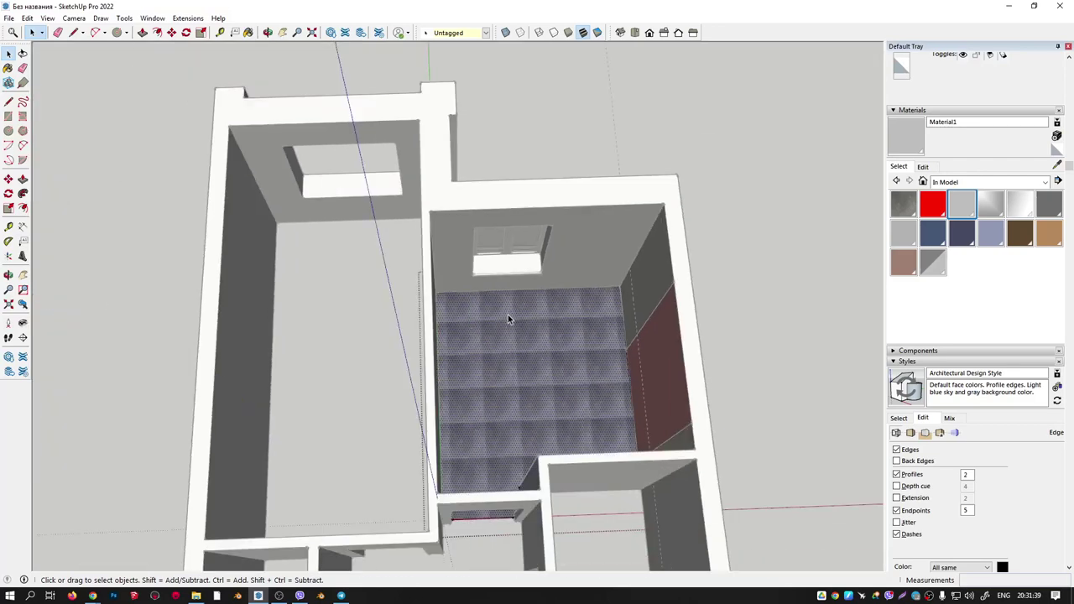
scroll(507, 314, down, 1)
scroll(493, 371, up, 3)
middle_drag(493, 371, 640, 391)
scroll(588, 307, up, 3)
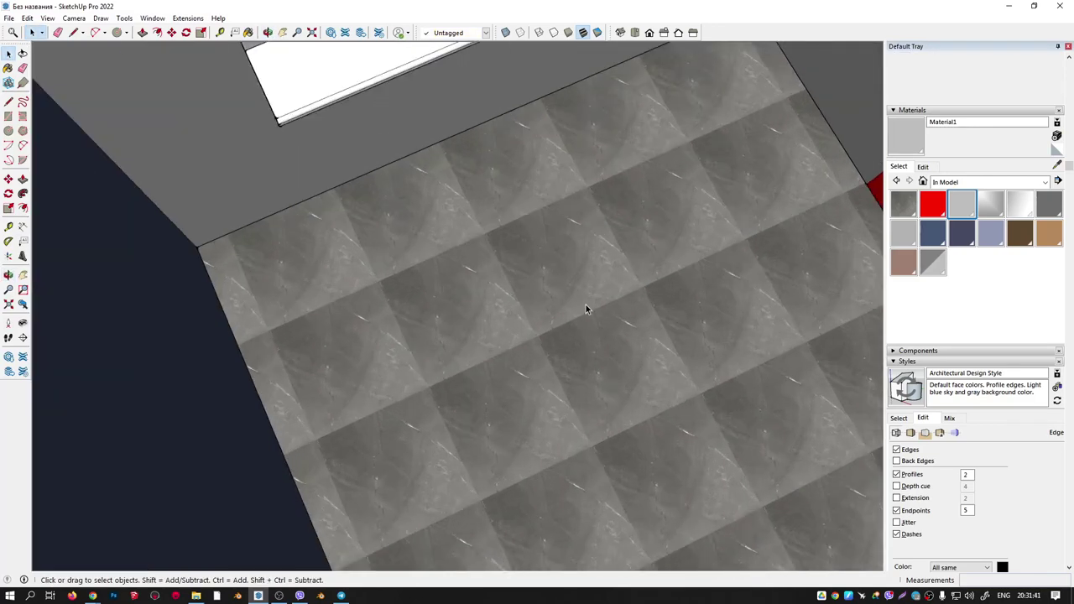
mouse_move(587, 307)
middle_down()
mouse_move(557, 276)
mouse_move(532, 120)
mouse_move(556, 192)
mouse_move(546, 302)
middle_up()
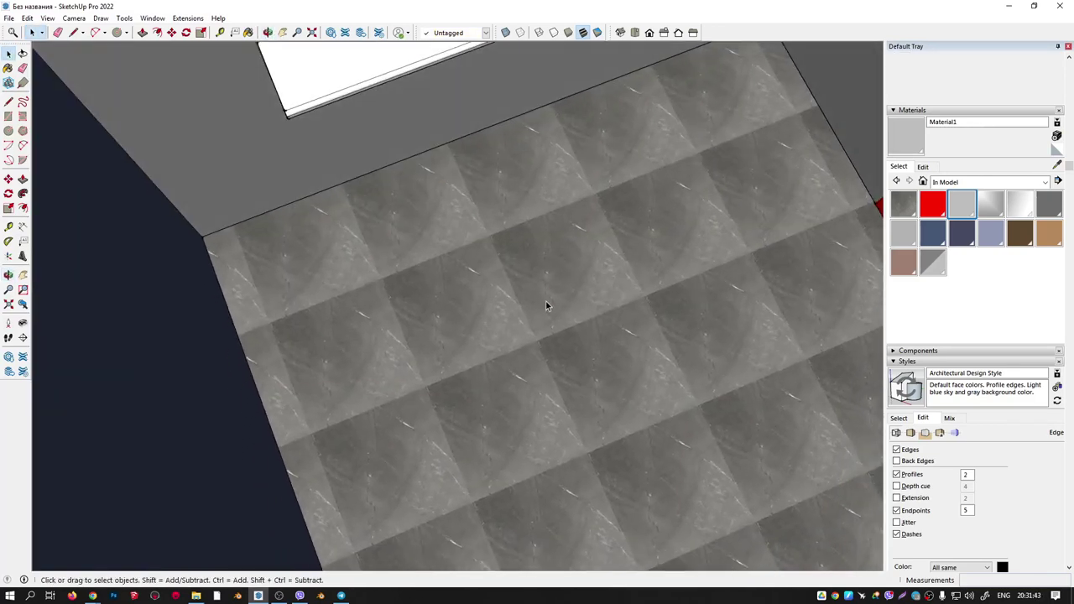
Paint the bedroom floor face with the light blue Niraj_Shirt material.
click(538, 287)
scroll(538, 289, down, 2)
scroll(538, 289, down, 1)
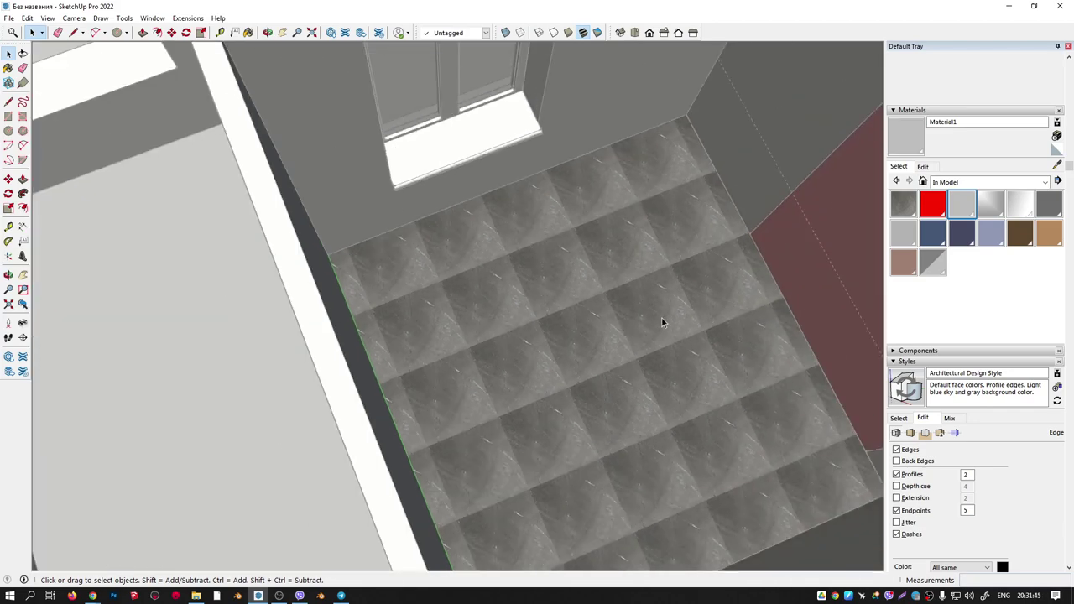
click(625, 258)
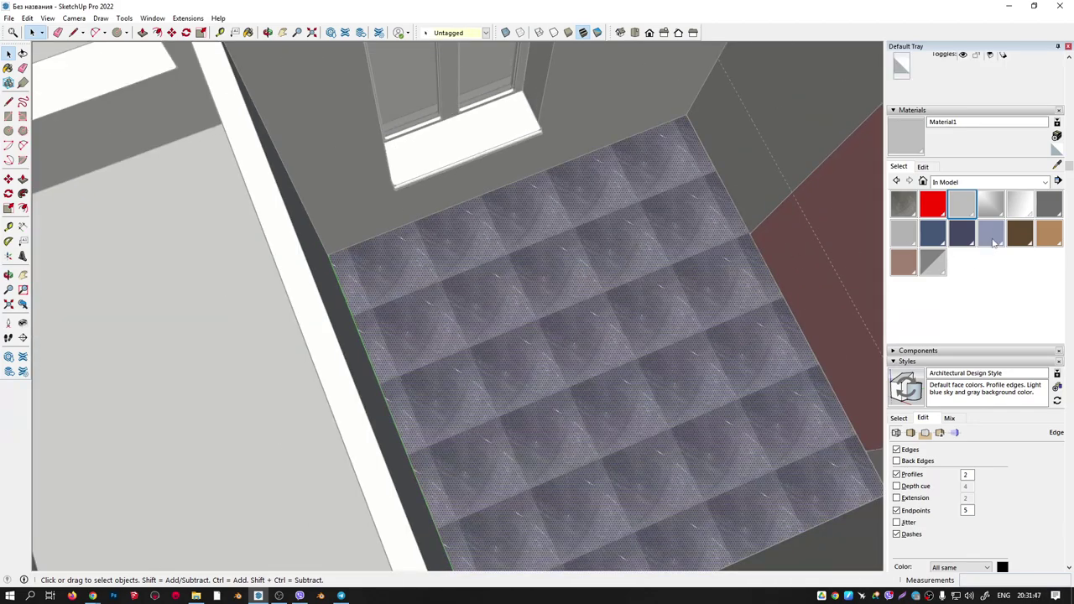
click(990, 234)
click(609, 278)
Clear the selection and return to the tile product page in Chrome.
scroll(621, 302, down, 2)
key(space)
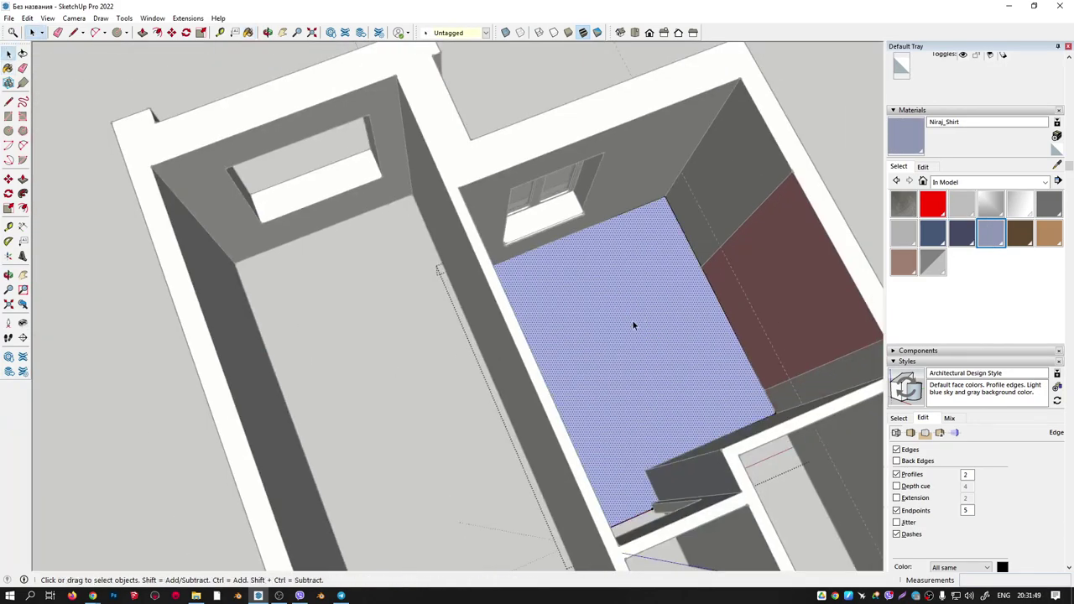
click(814, 130)
mouse_move(93, 595)
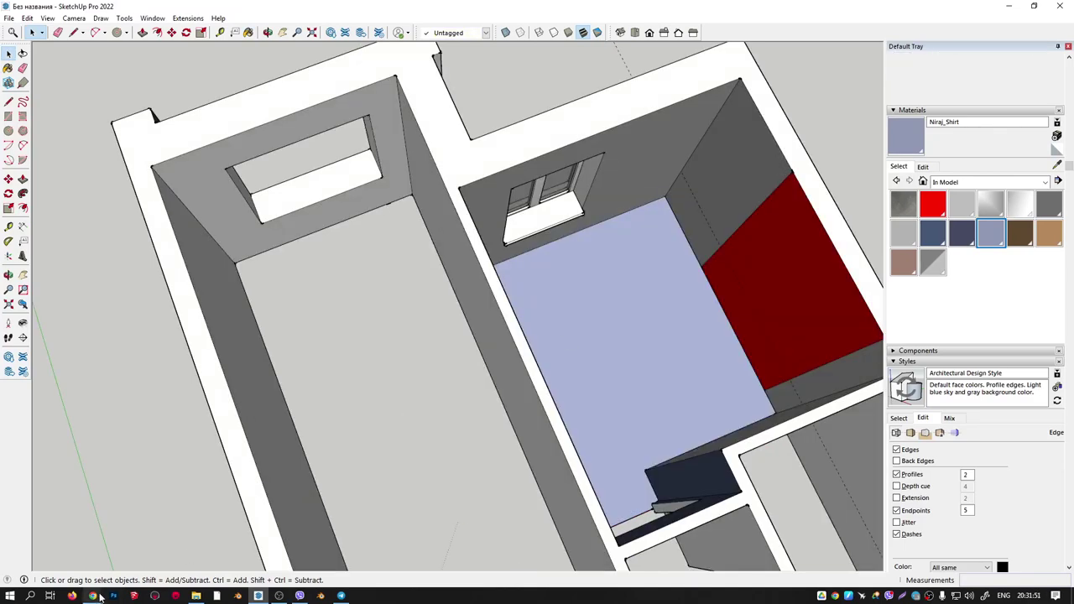
click(181, 550)
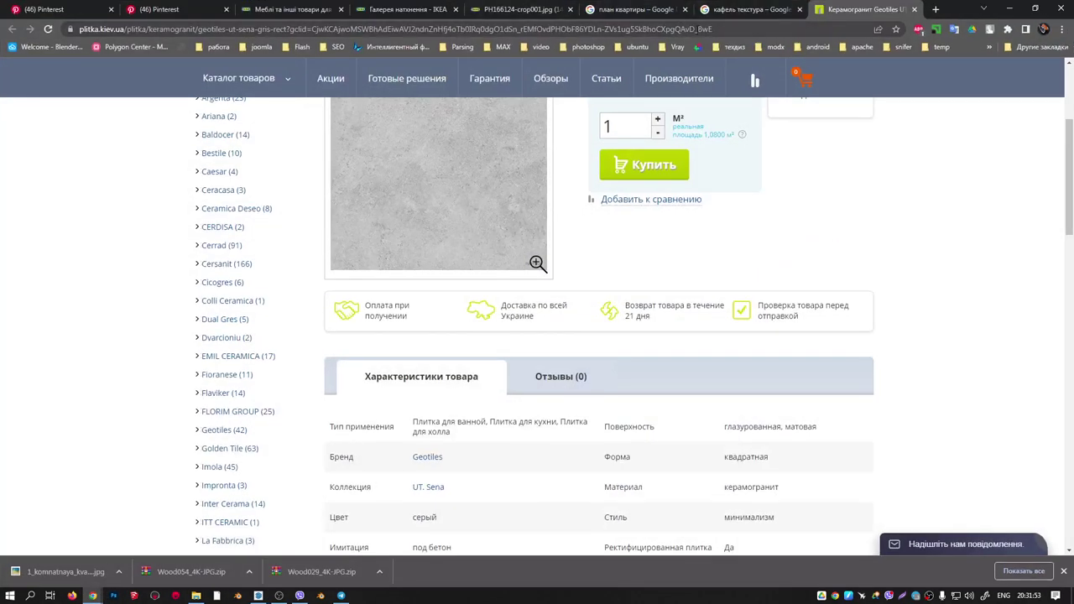
Search Google for cc0 textures and open ambientCG's full asset list.
click(720, 30)
text(cco)
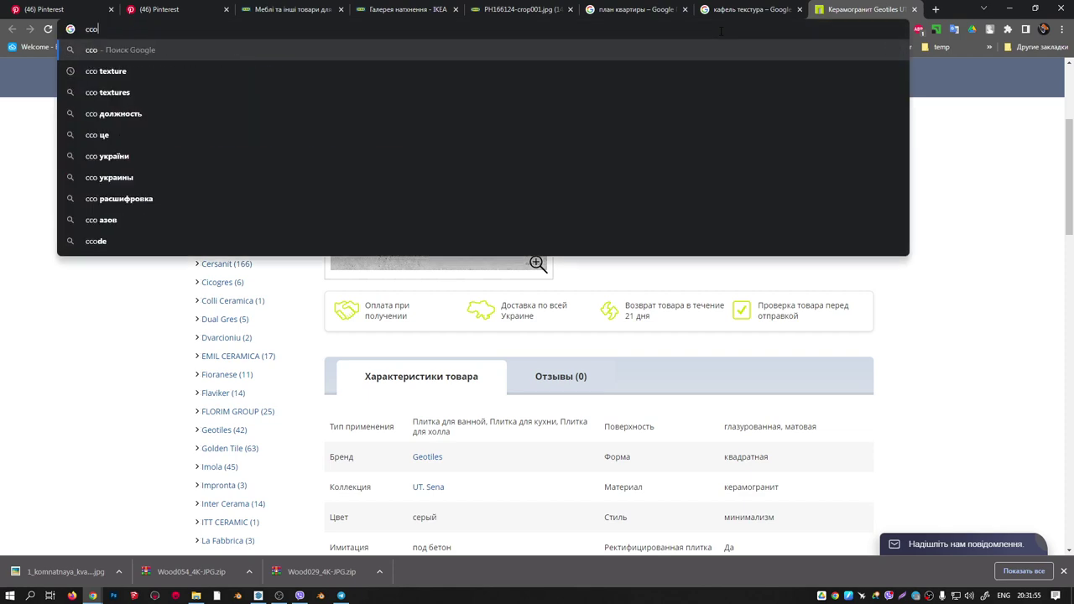
key(BackSpace)
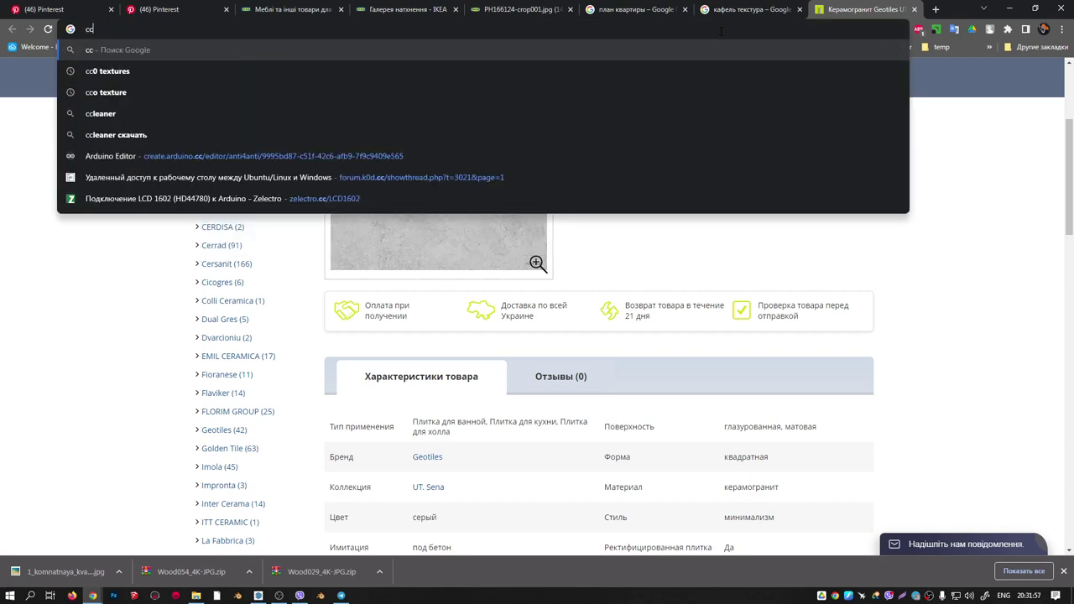
key(Down)
key(Return)
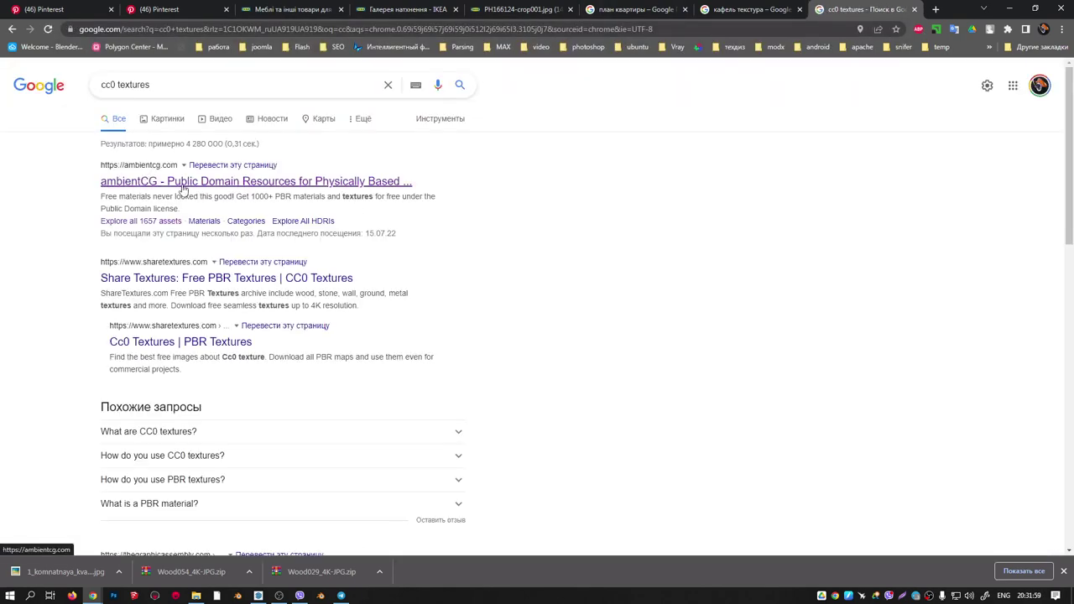
click(151, 185)
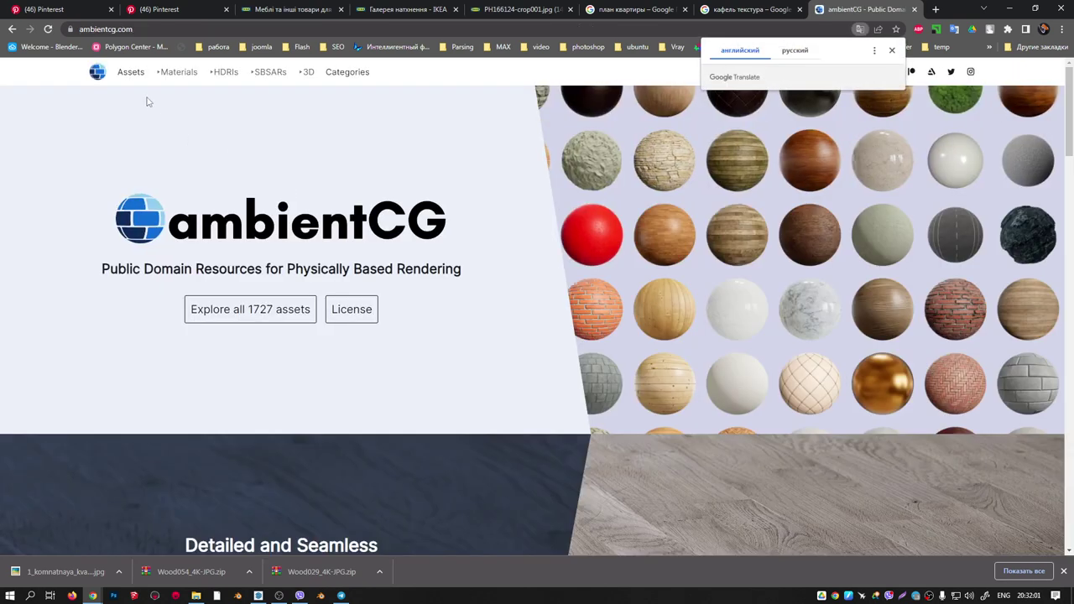
click(131, 76)
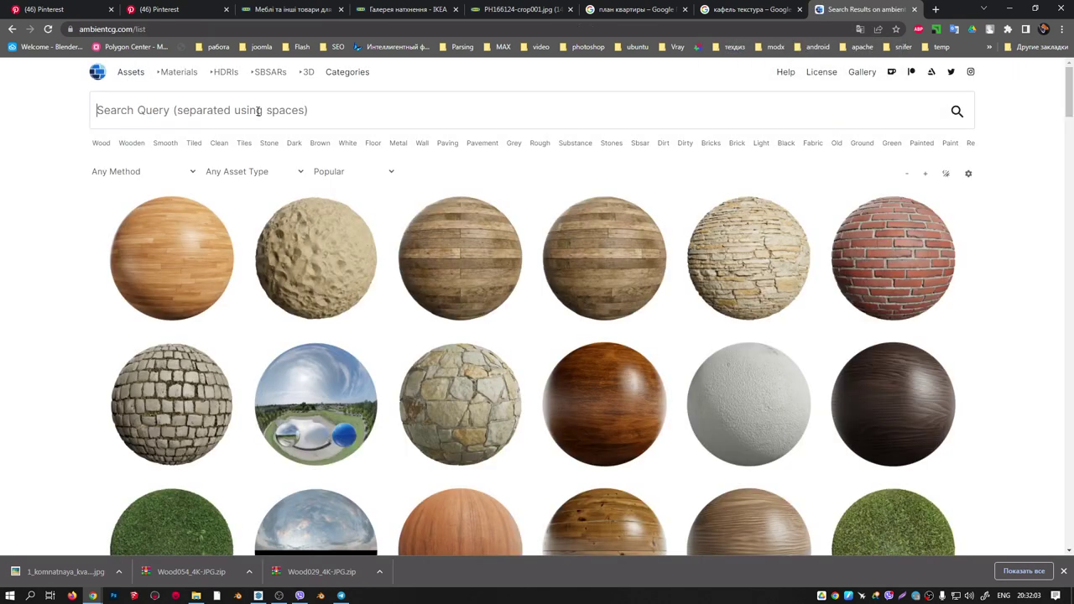
Search the ambientCG assets for wood materials.
text(tiles)
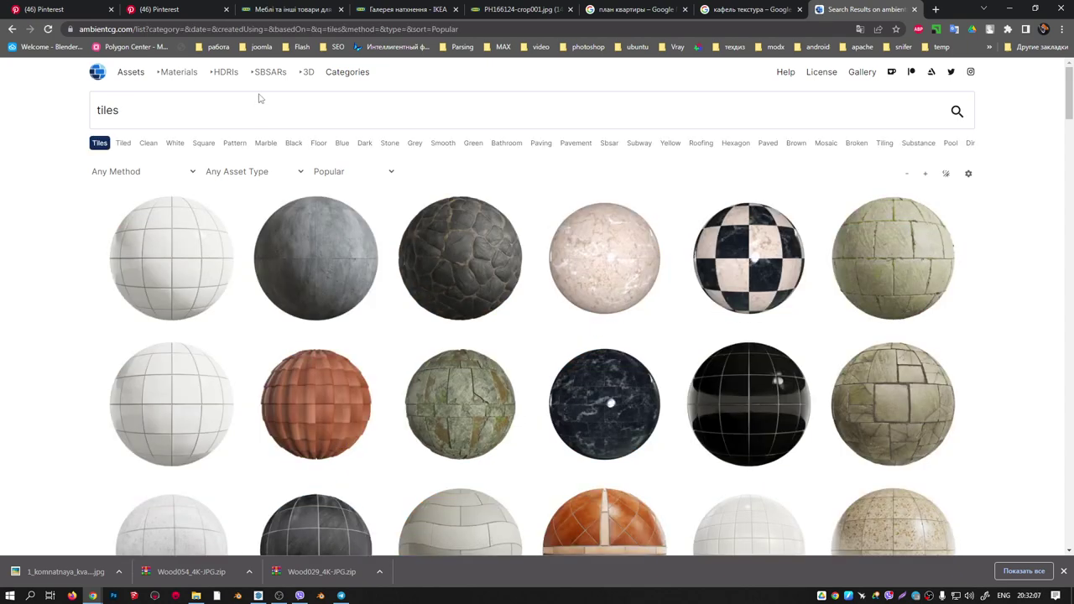
scroll(275, 96, down, 1)
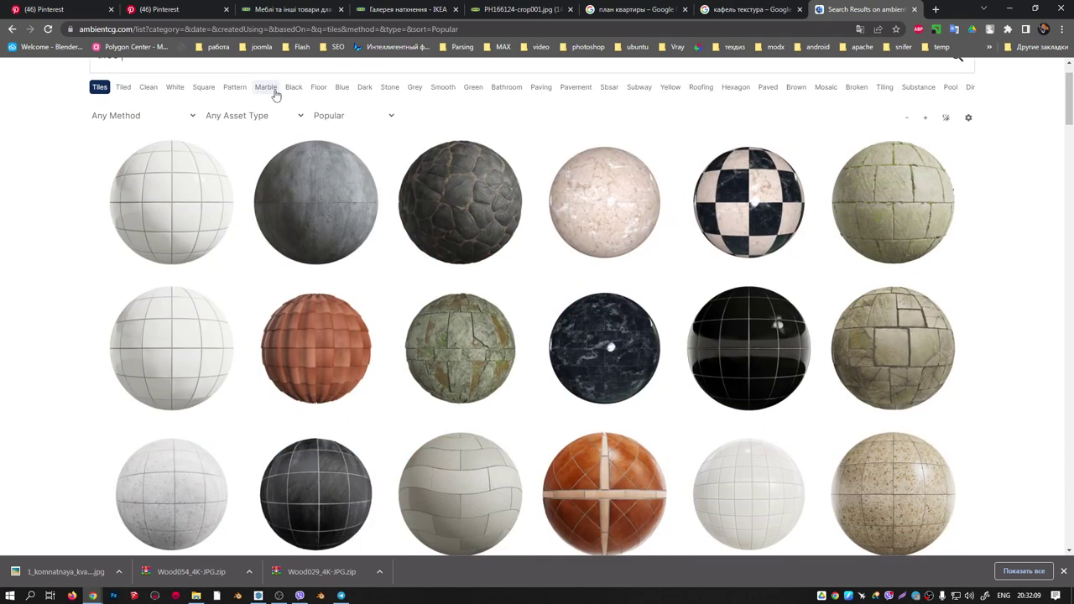
scroll(275, 97, down, 2)
scroll(275, 96, down, 5)
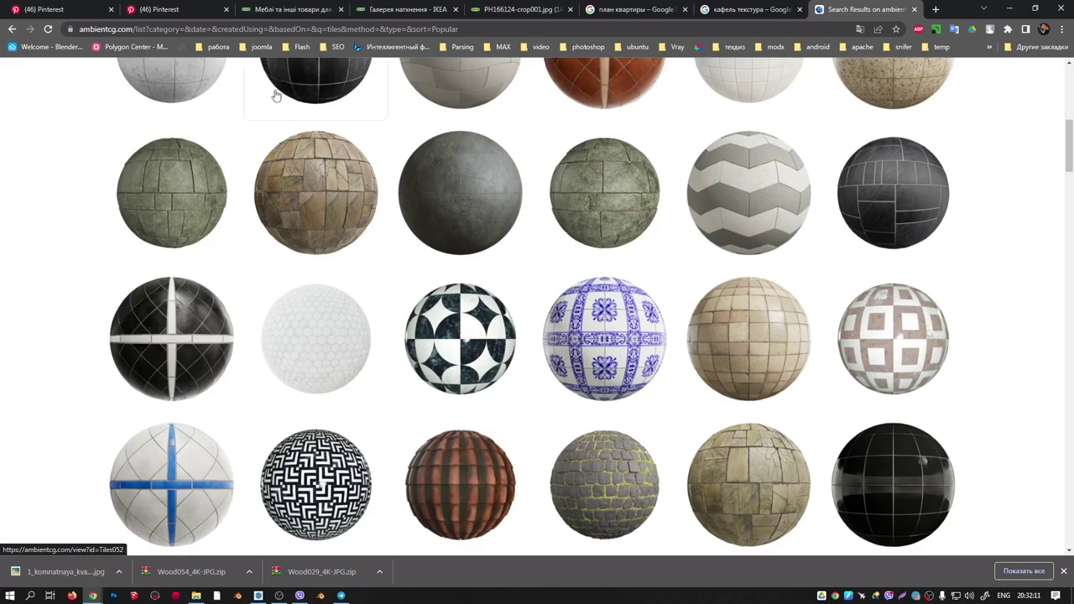
scroll(289, 168, up, 8)
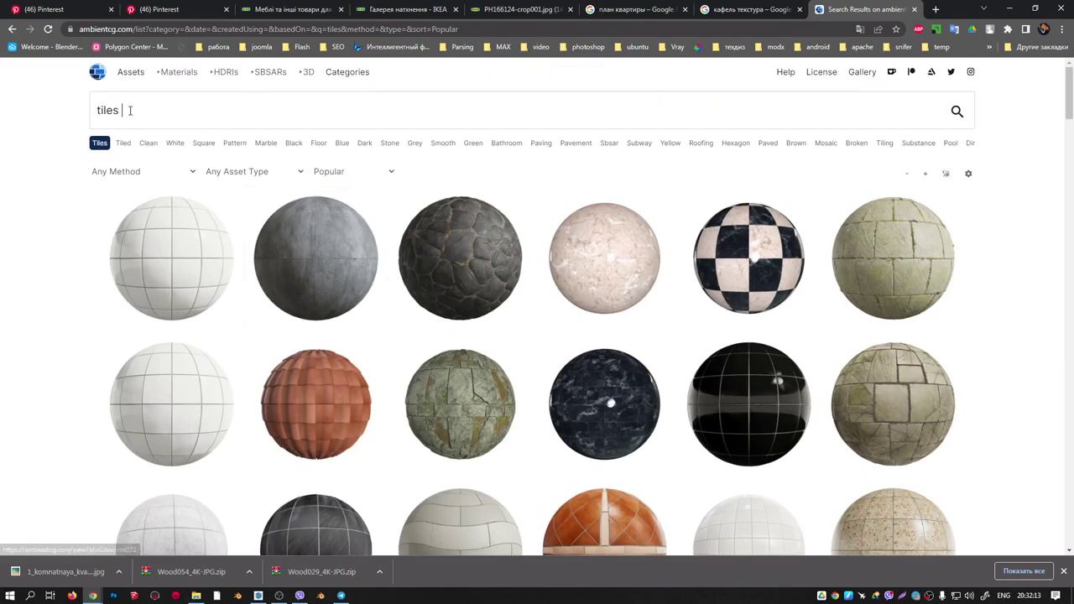
drag(130, 110, 69, 115)
text(w)
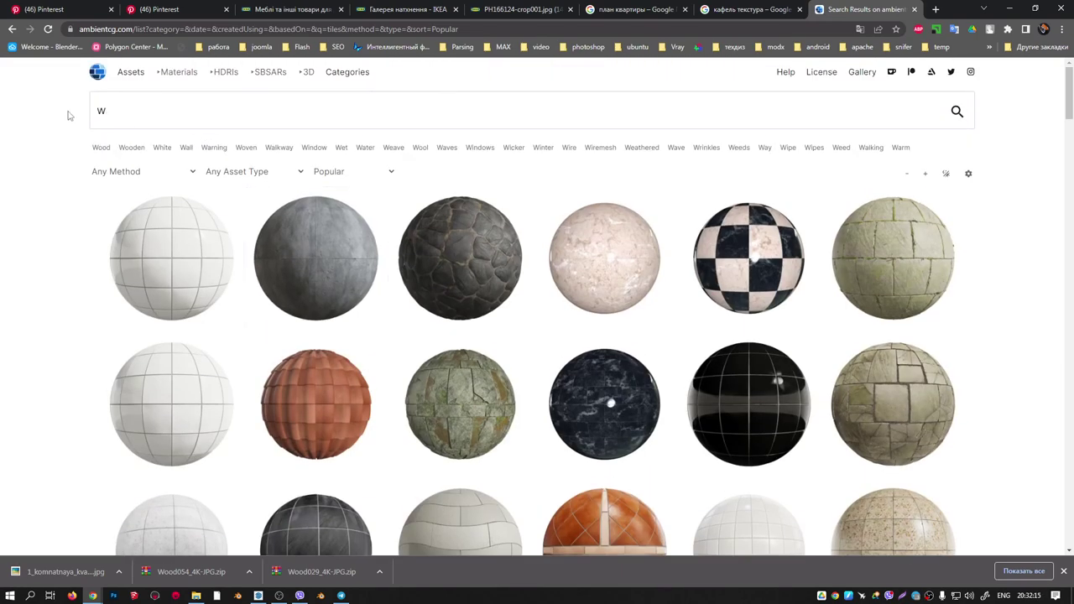
text(ood)
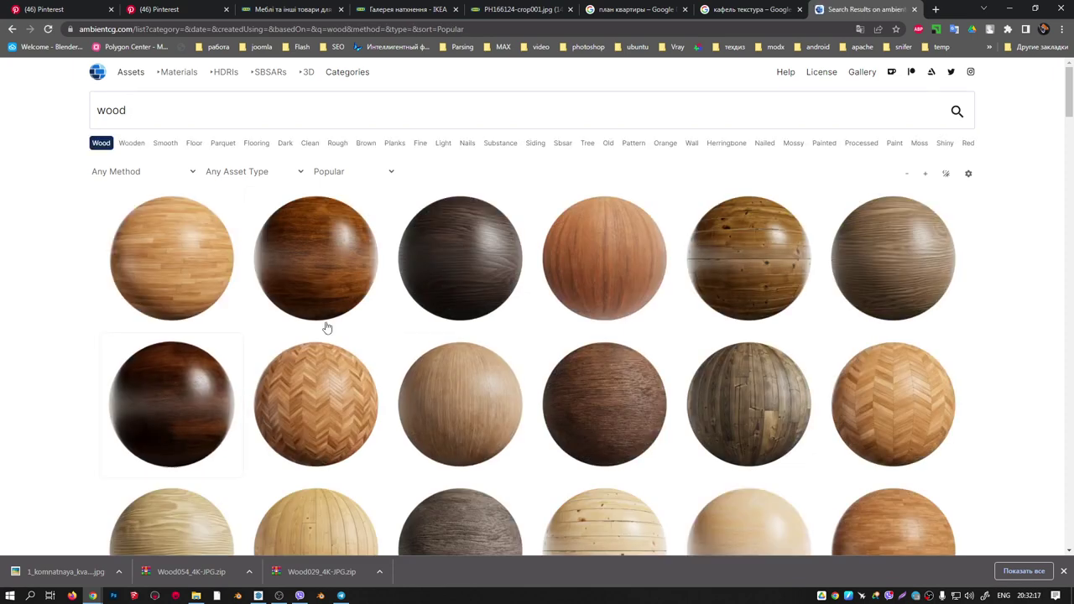
scroll(318, 316, down, 2)
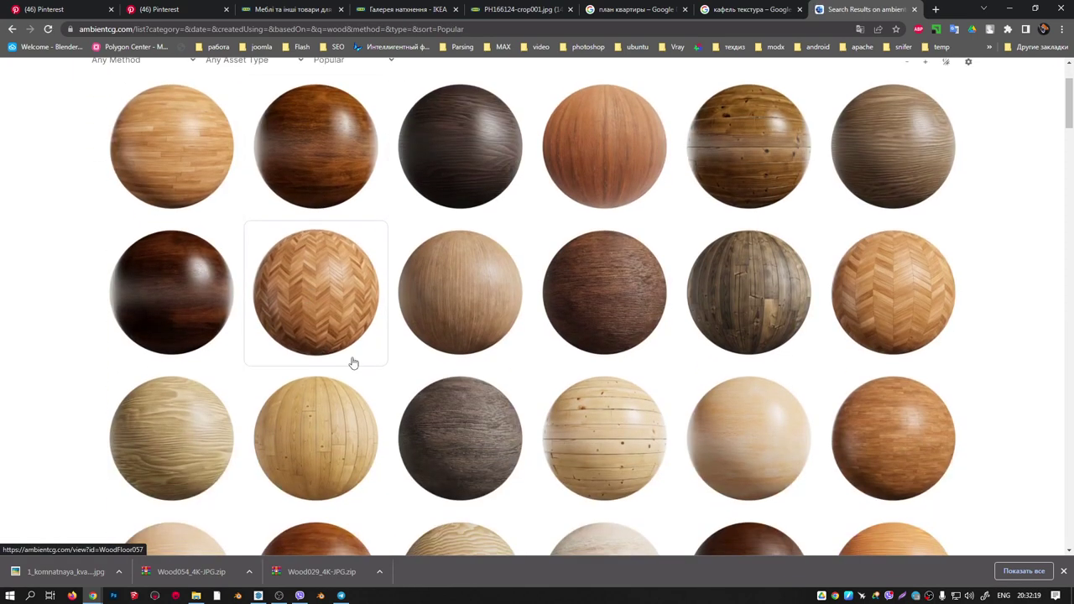
Save the Wood Floor 041 2K-JPG zip to the desktop and minimize the browser.
click(758, 286)
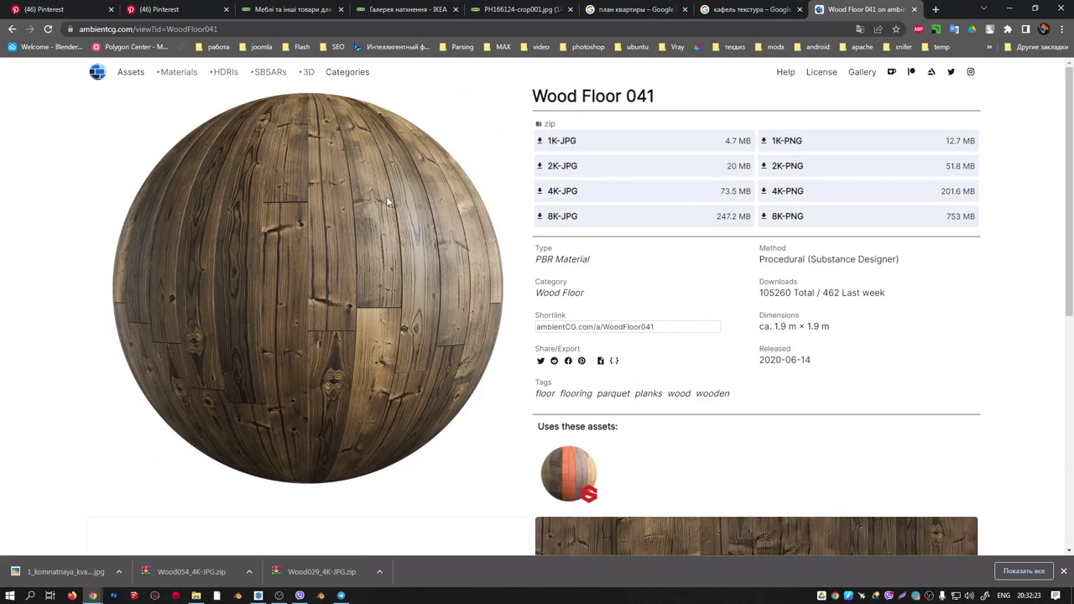
click(591, 168)
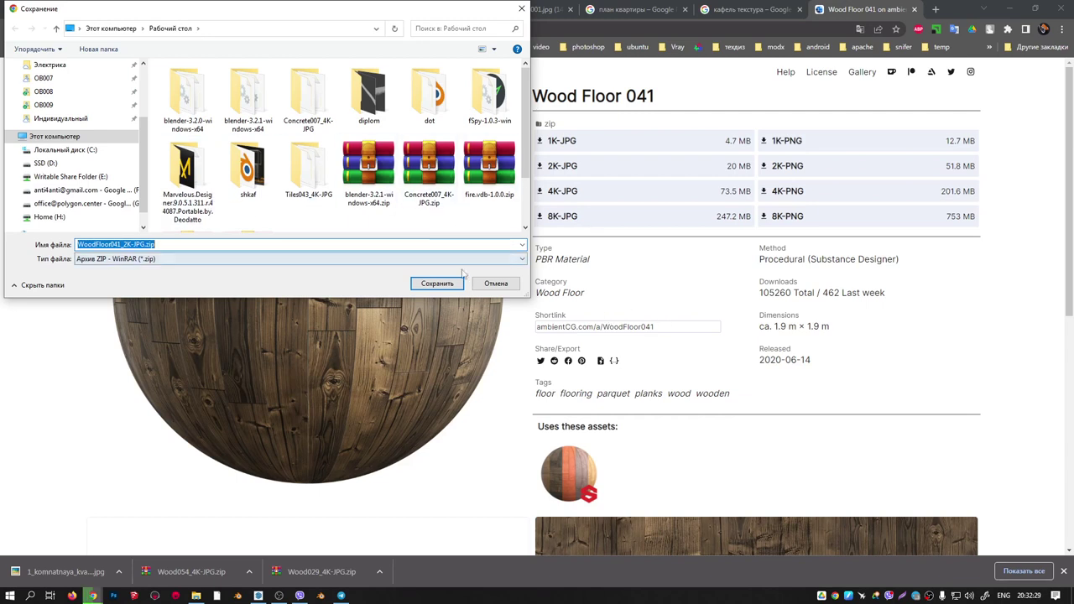
mouse_move(489, 168)
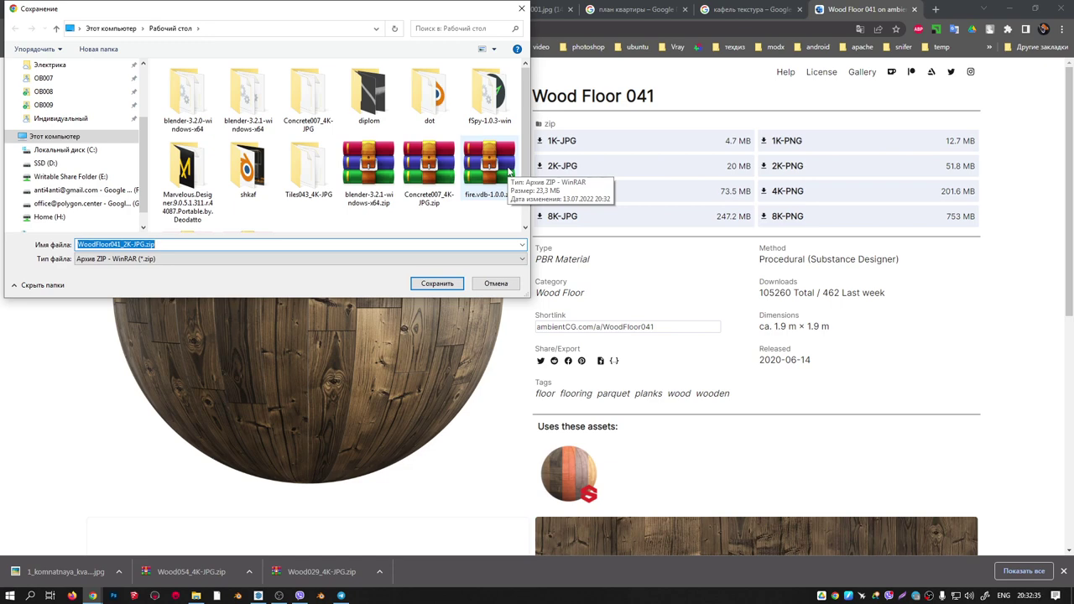
click(437, 282)
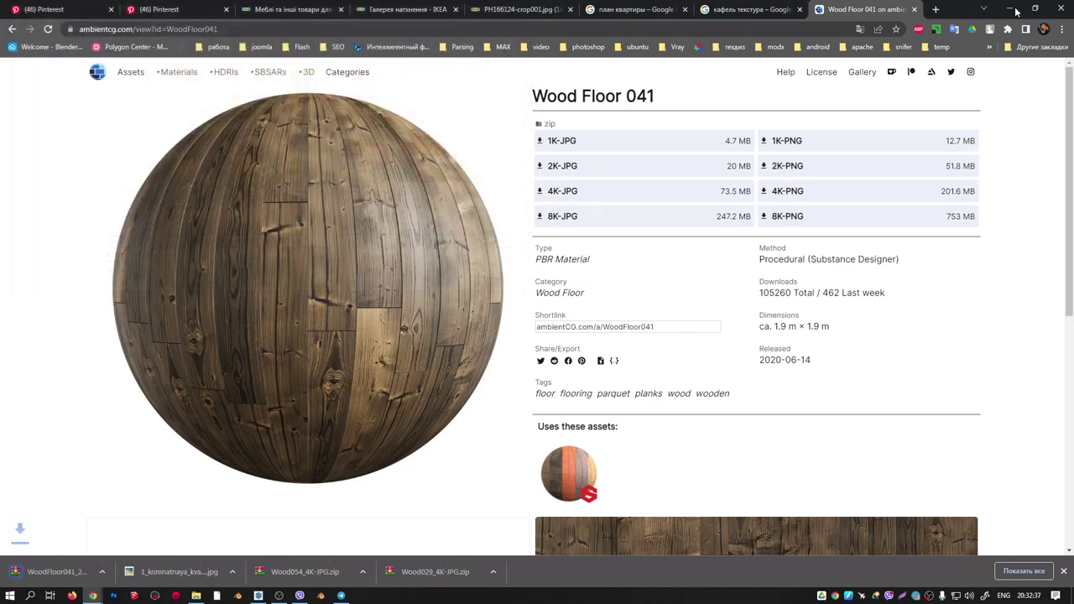
click(1015, 8)
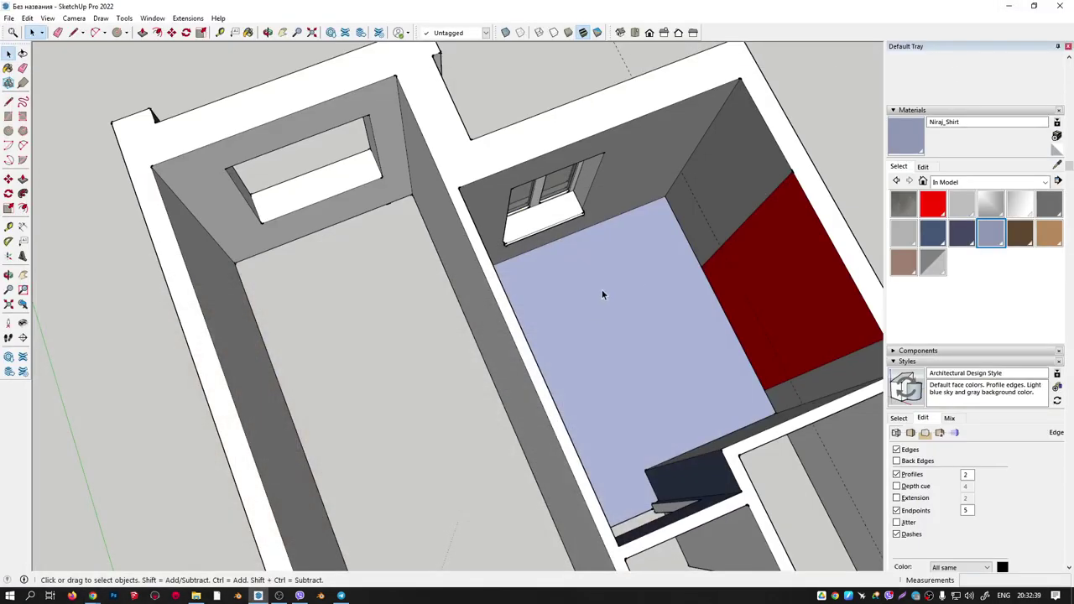
Extract the Wood Floor 041 zip into a WoodFloor041_2K-JPG desktop folder and open it.
click(1011, 5)
right_click(81, 409)
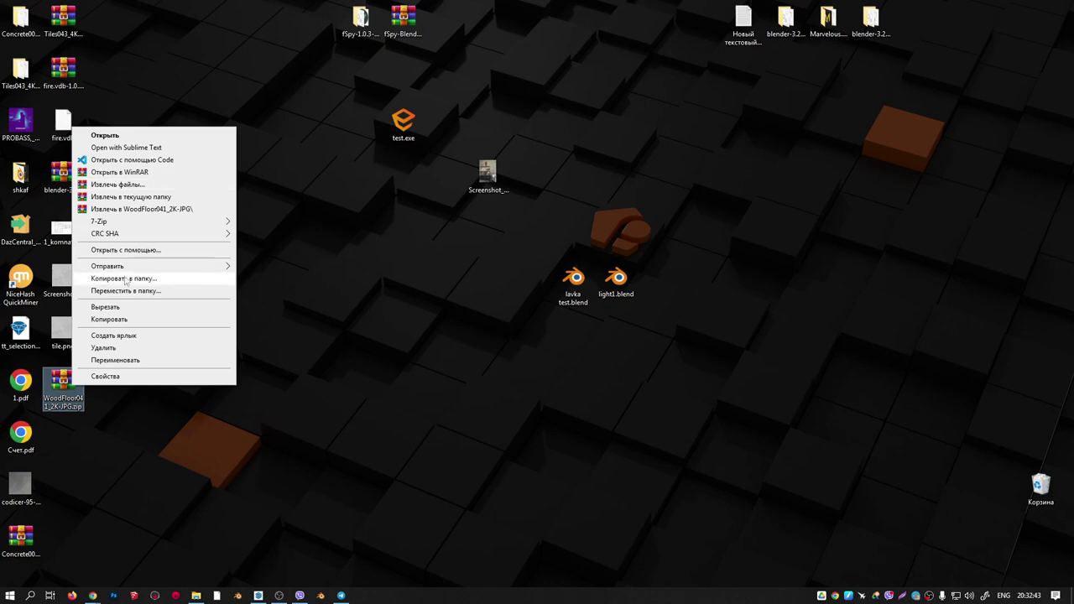
click(134, 209)
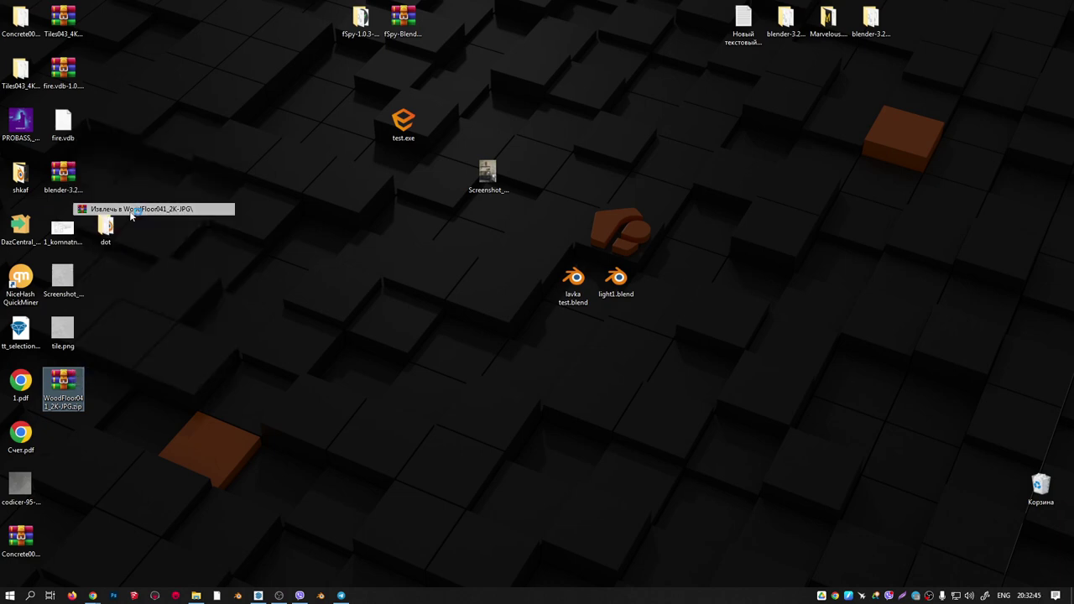
double_click(66, 434)
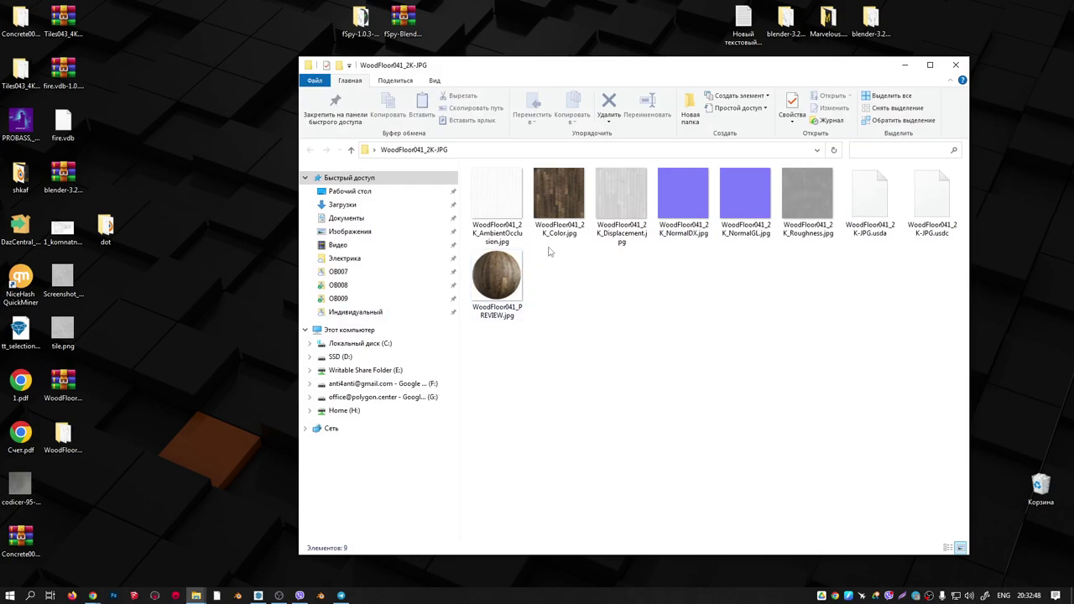
Preview the Color texture, look over the other maps, and return to SketchUp.
double_click(559, 197)
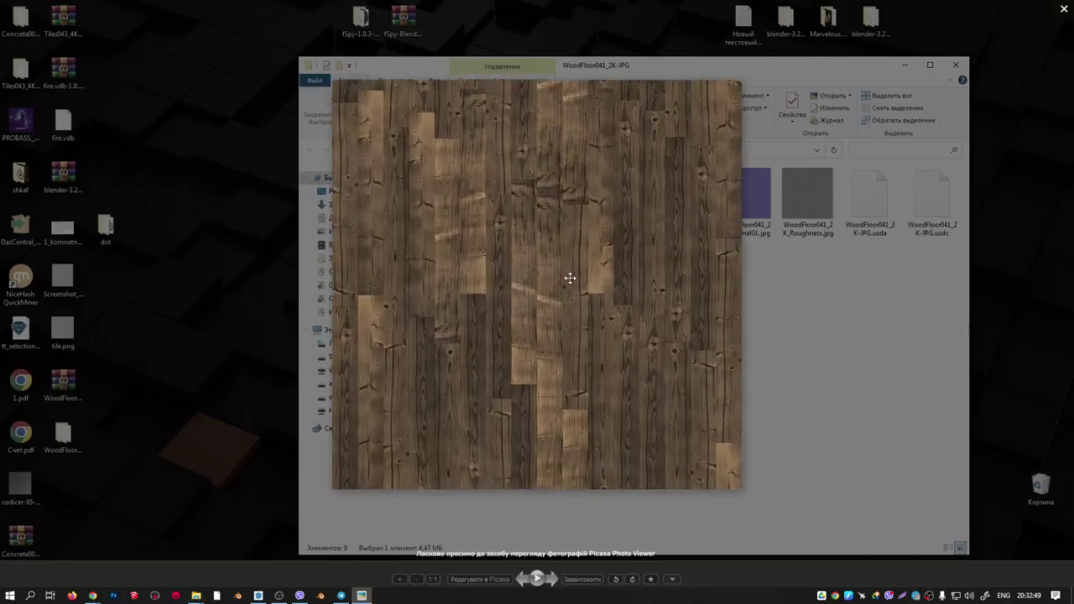
scroll(394, 206, up, 2)
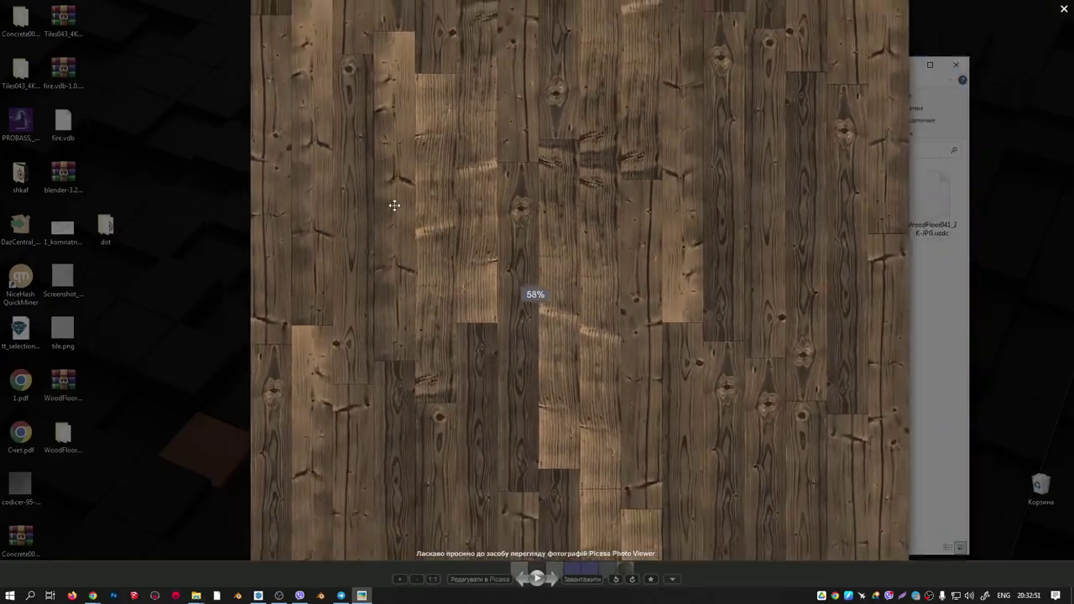
click(1063, 10)
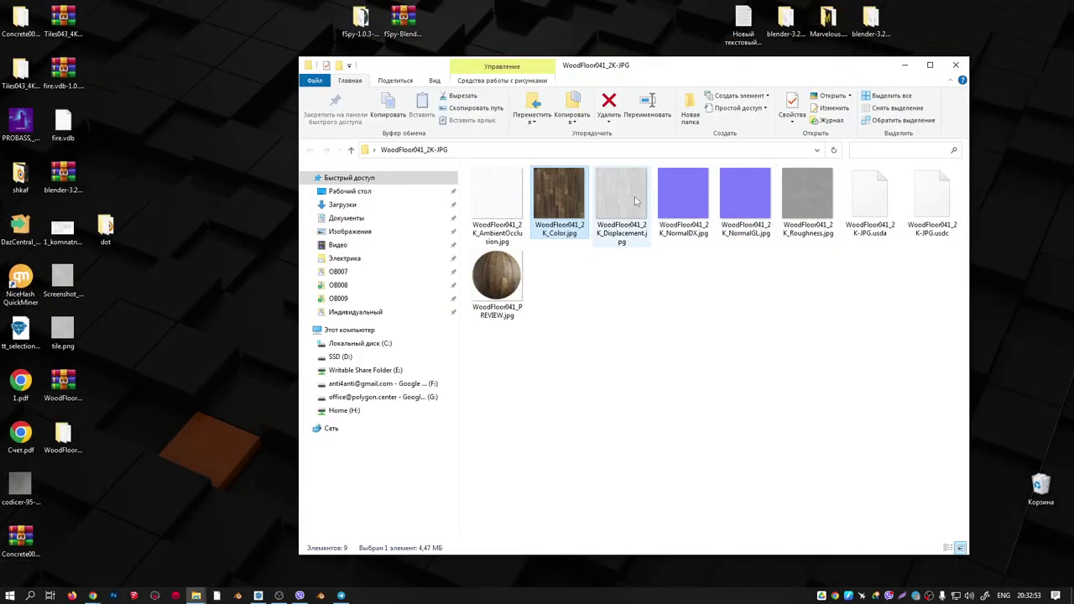
click(625, 206)
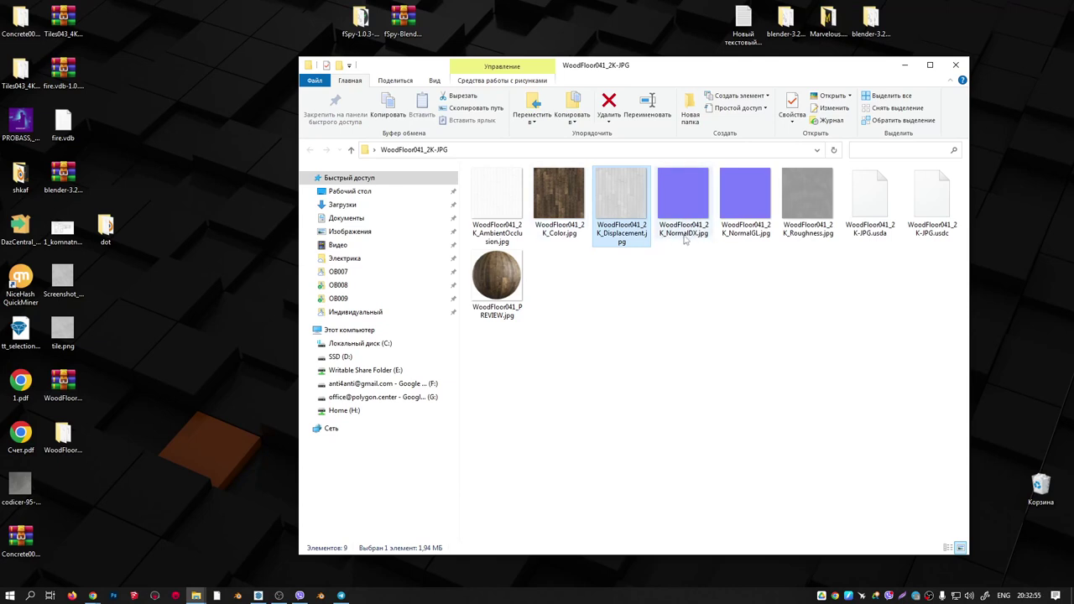
drag(817, 75, 709, 67)
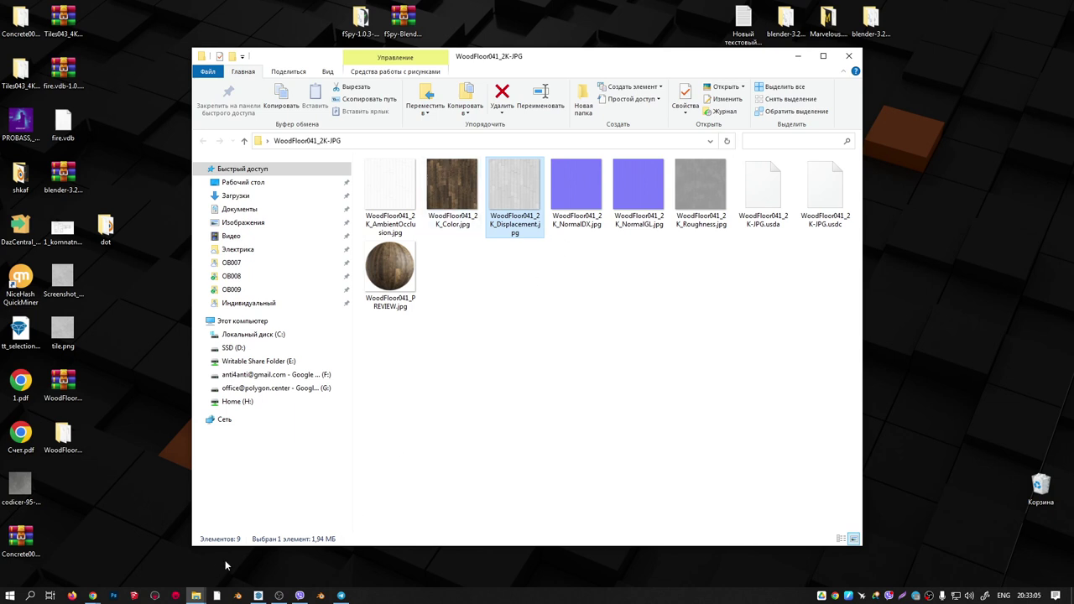
click(456, 192)
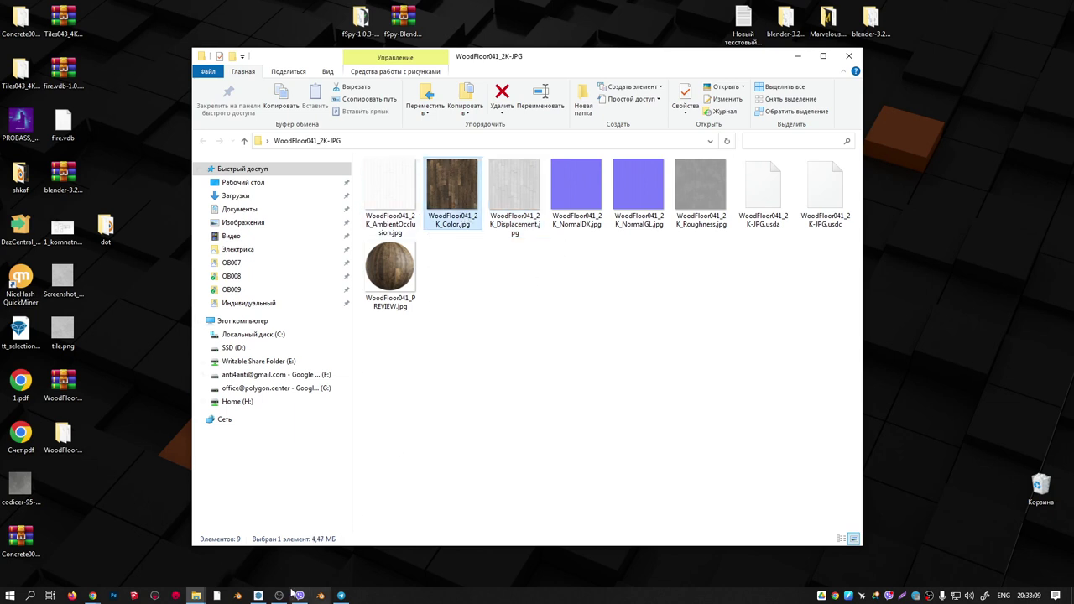
click(257, 596)
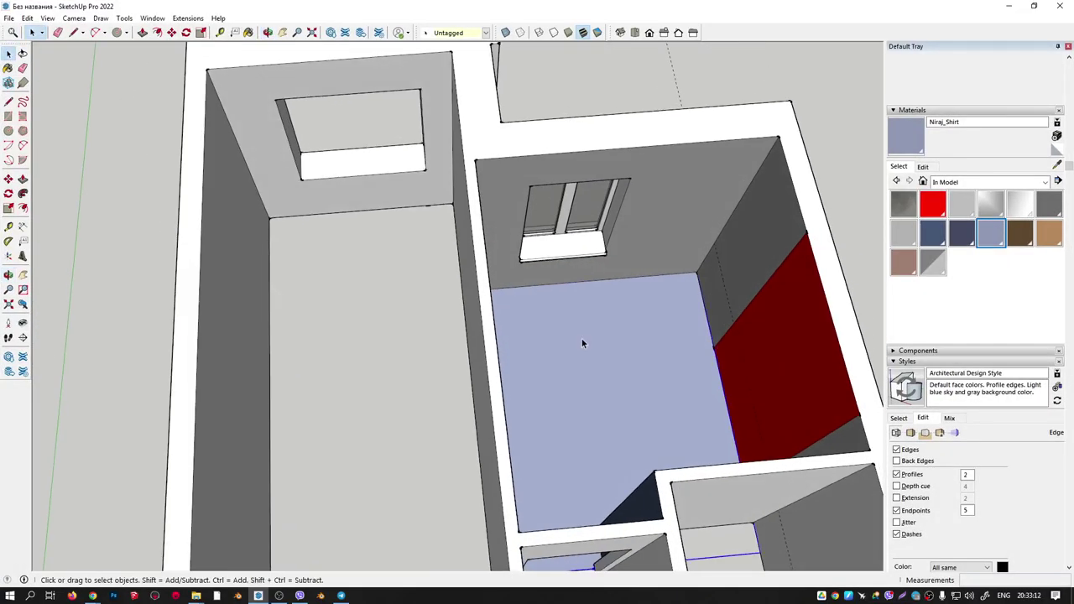
Delete the surrounding building walls so only the bedroom floor remains.
click(588, 345)
mouse_move(588, 346)
middle_down()
mouse_move(467, 420)
mouse_move(478, 343)
mouse_move(434, 311)
mouse_move(608, 321)
mouse_move(529, 327)
middle_up()
scroll(529, 328, down, 3)
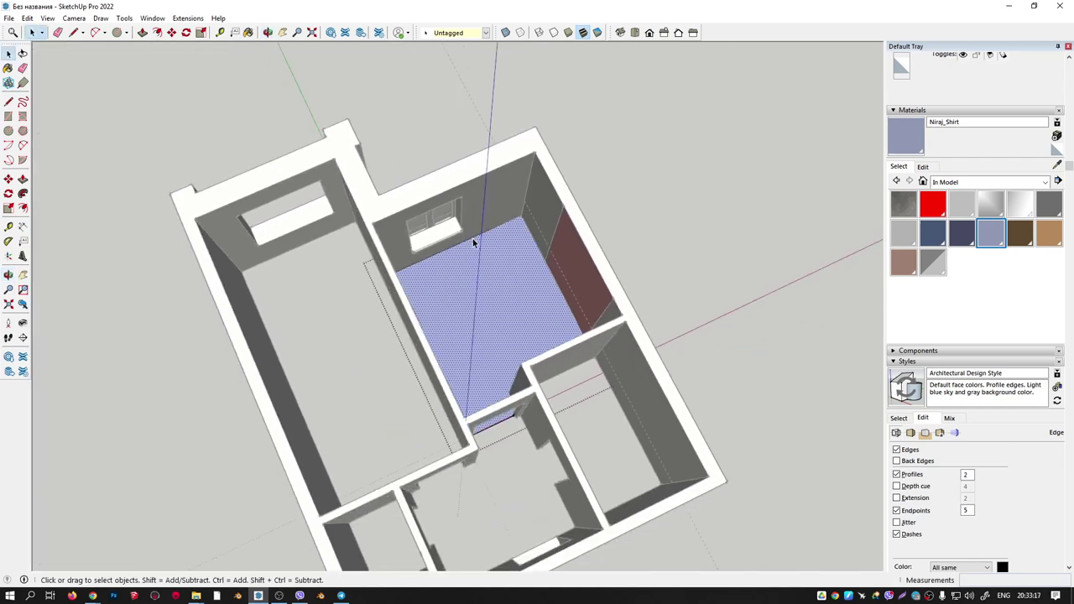
click(632, 206)
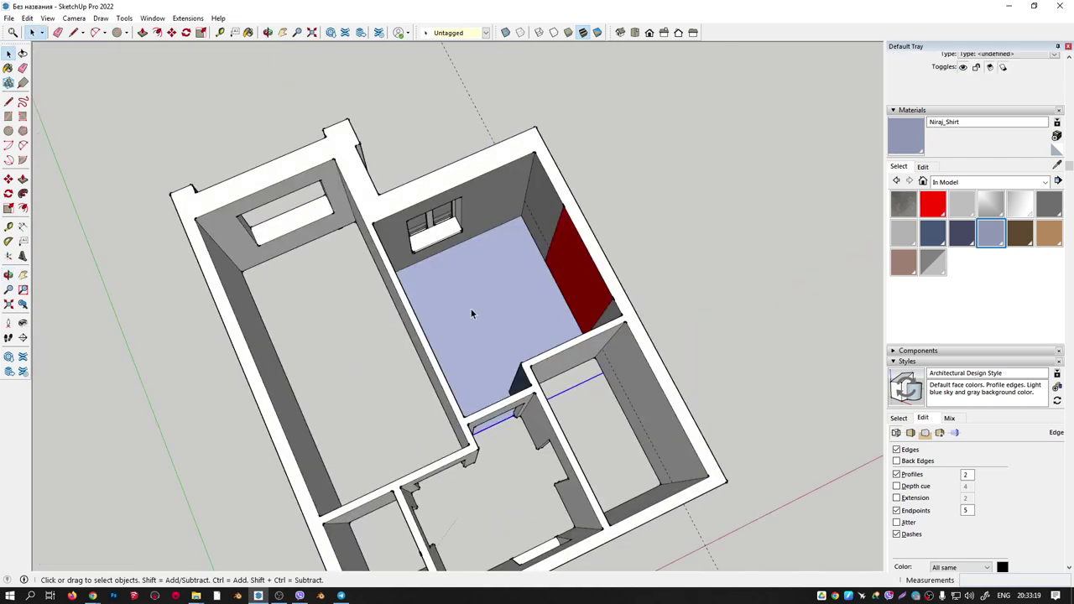
click(471, 312)
key(Delete)
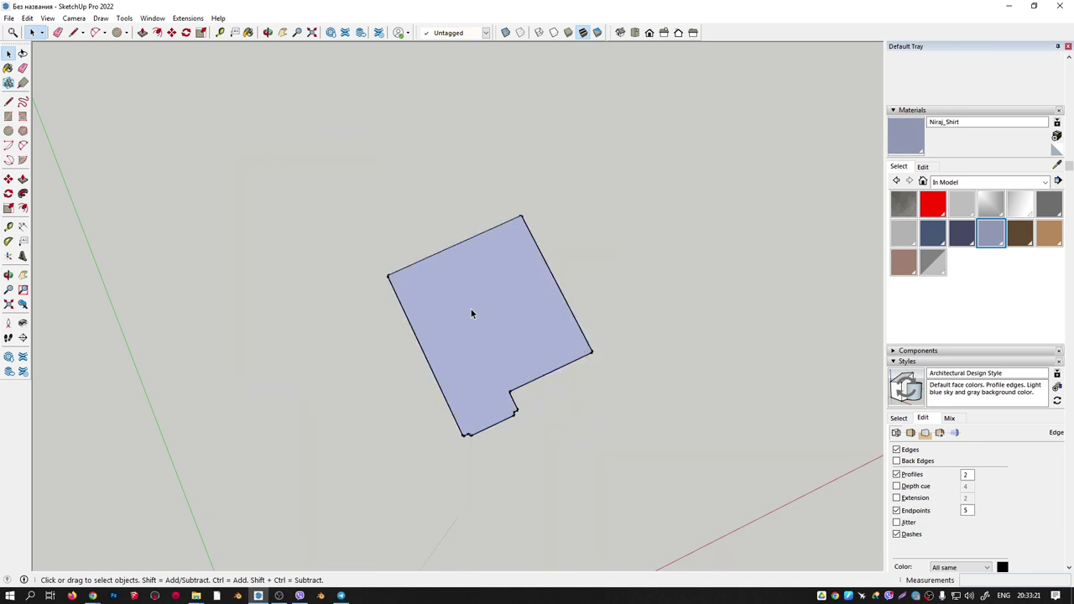
mouse_move(471, 313)
middle_down()
mouse_move(520, 239)
mouse_move(702, 148)
middle_up()
scroll(467, 293, up, 3)
Enter the floor group for editing and bring up the File menu.
double_click(482, 330)
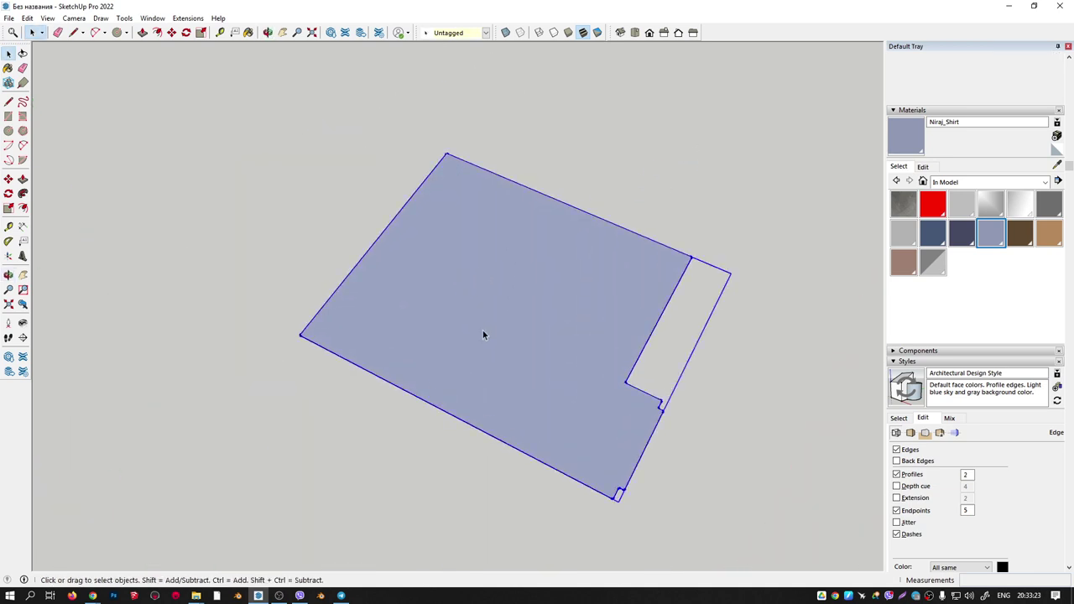
middle_drag(483, 330, 459, 286)
double_click(454, 278)
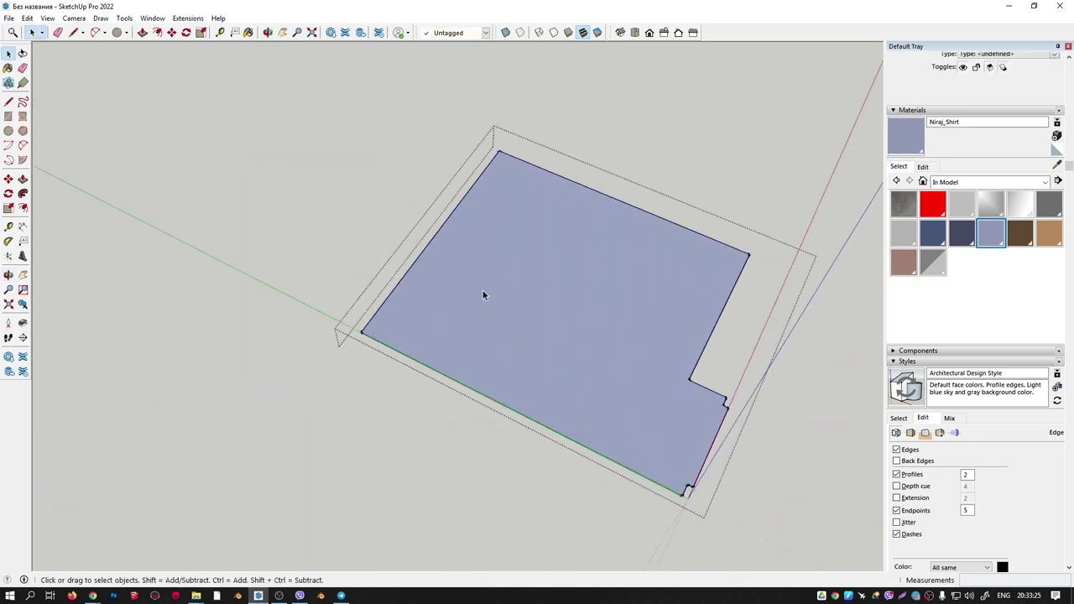
click(9, 19)
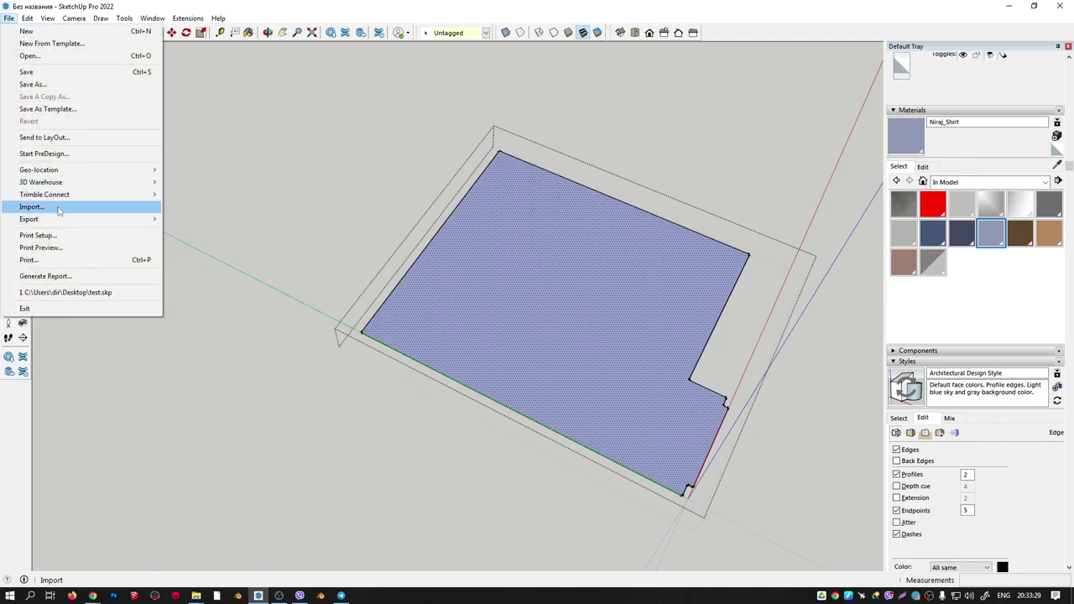
Import WoodFloor041_2K_Color.jpg as a texture and stretch it across the whole floor face.
click(98, 208)
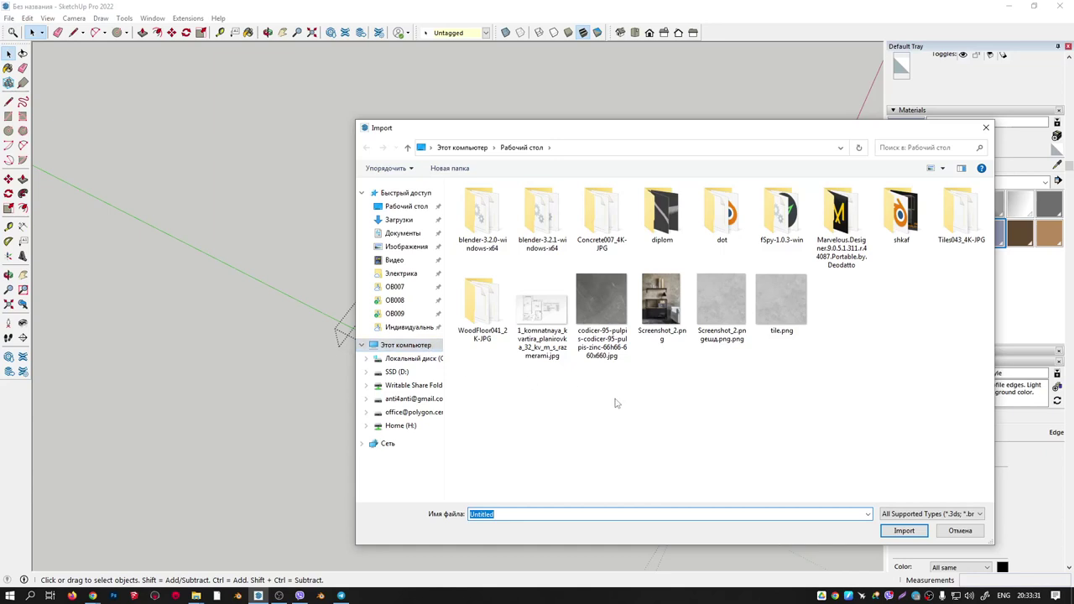
double_click(504, 312)
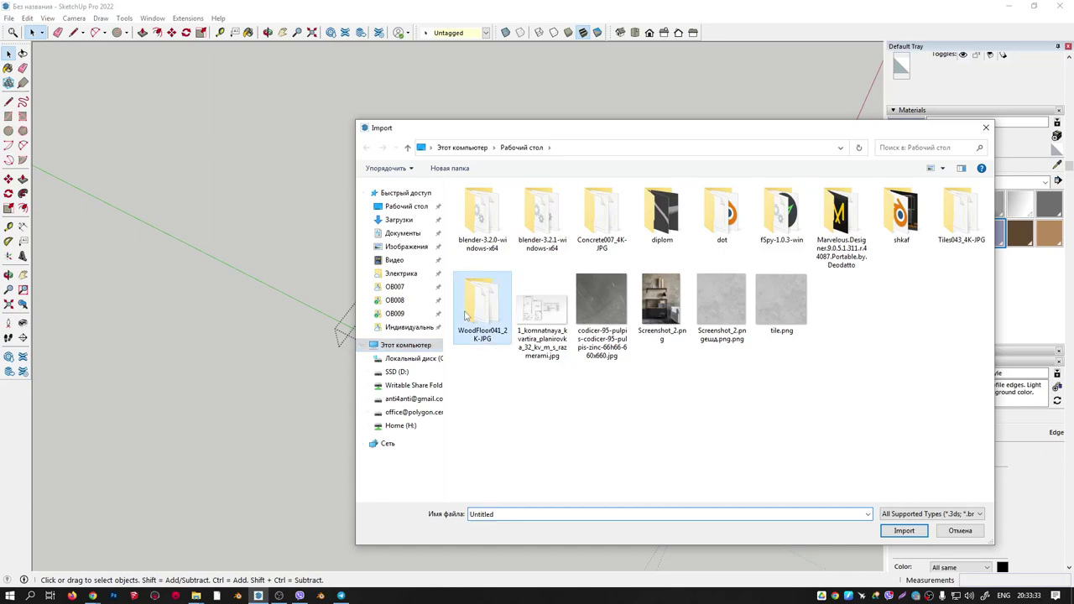
click(540, 210)
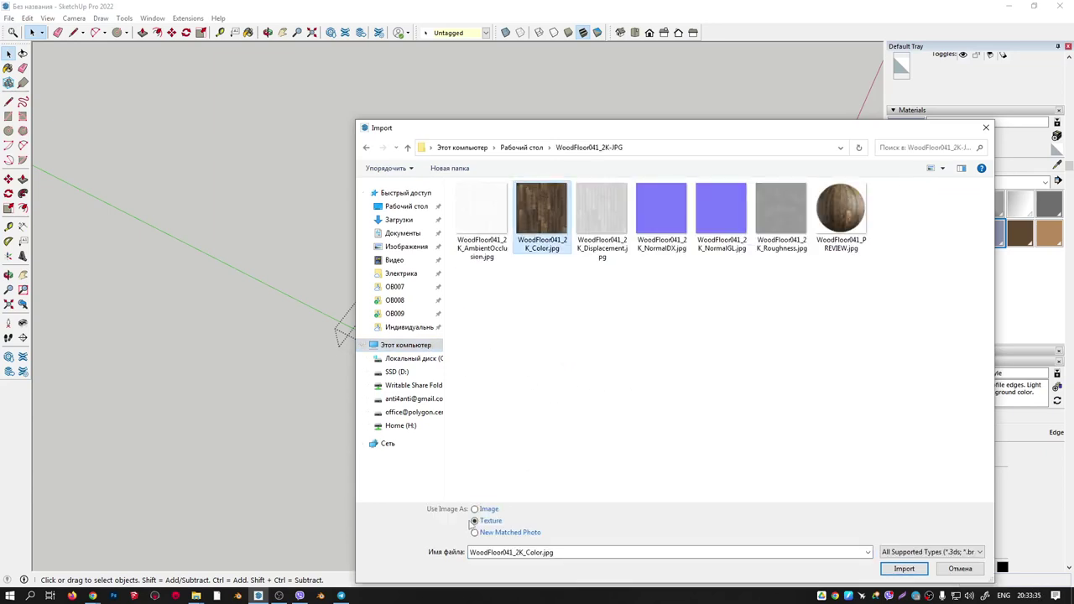
click(911, 575)
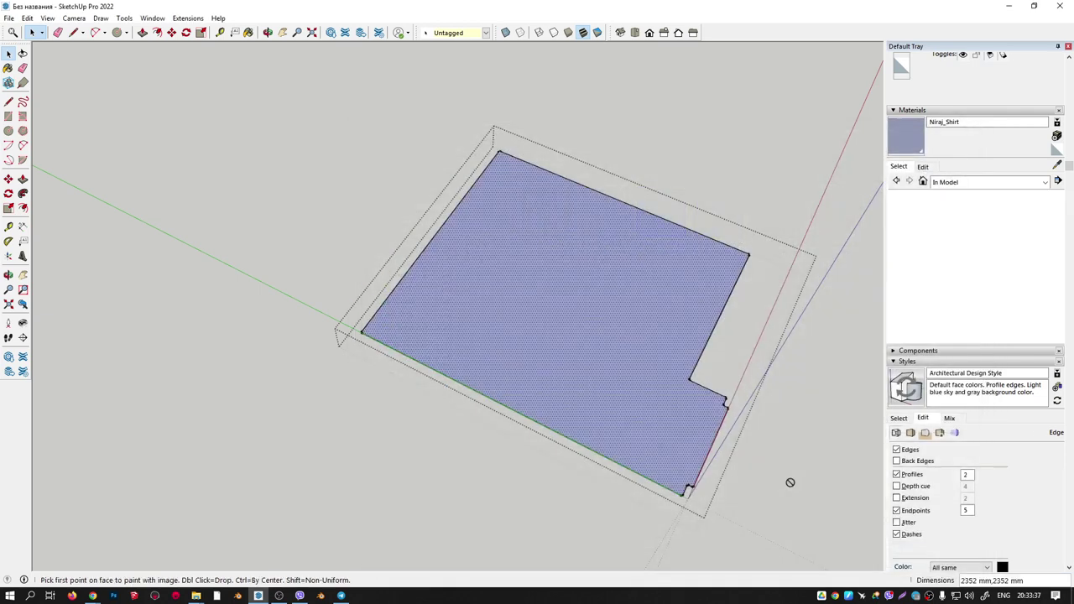
click(684, 492)
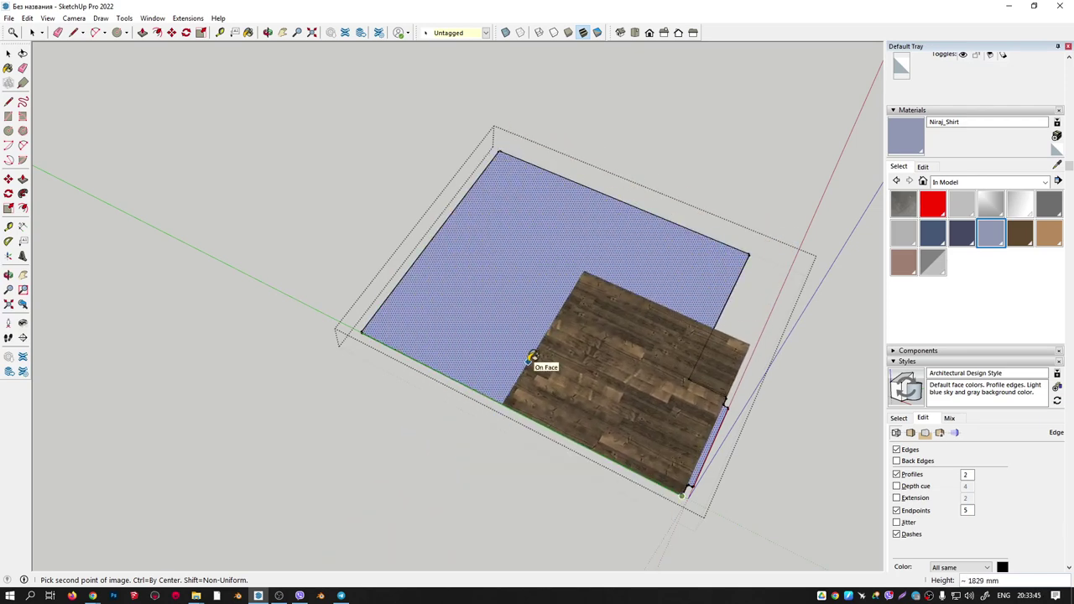
click(531, 358)
mouse_move(528, 361)
middle_down()
mouse_move(563, 188)
mouse_move(700, 171)
middle_up()
scroll(699, 171, down, 3)
mouse_move(683, 211)
middle_down()
mouse_move(298, 61)
mouse_move(429, 246)
mouse_move(435, 296)
mouse_move(218, 359)
mouse_move(564, 221)
mouse_move(542, 250)
middle_up()
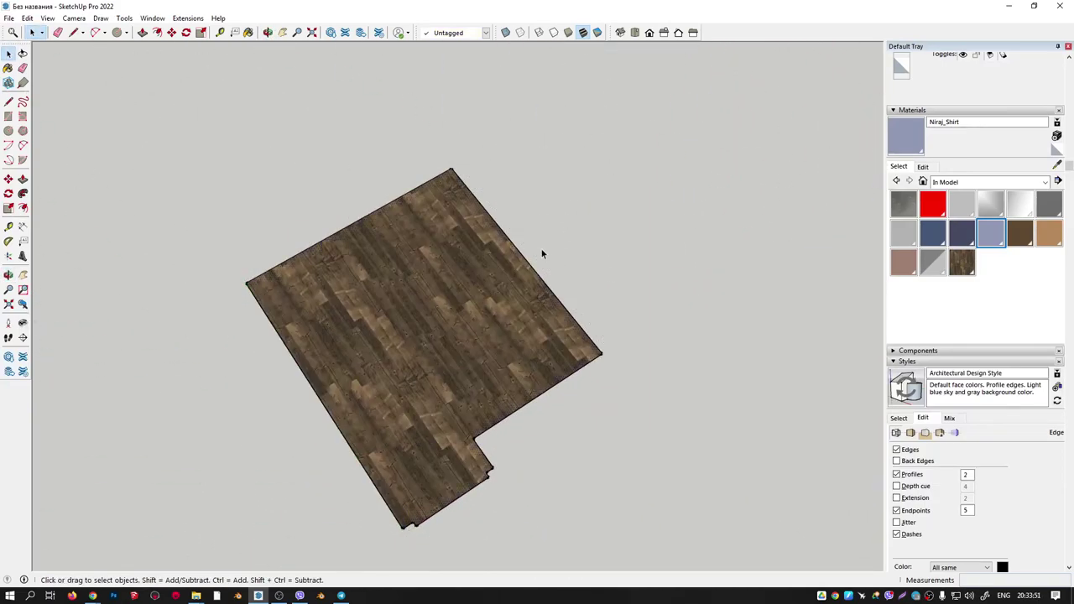
middle_drag(431, 276, 601, 246)
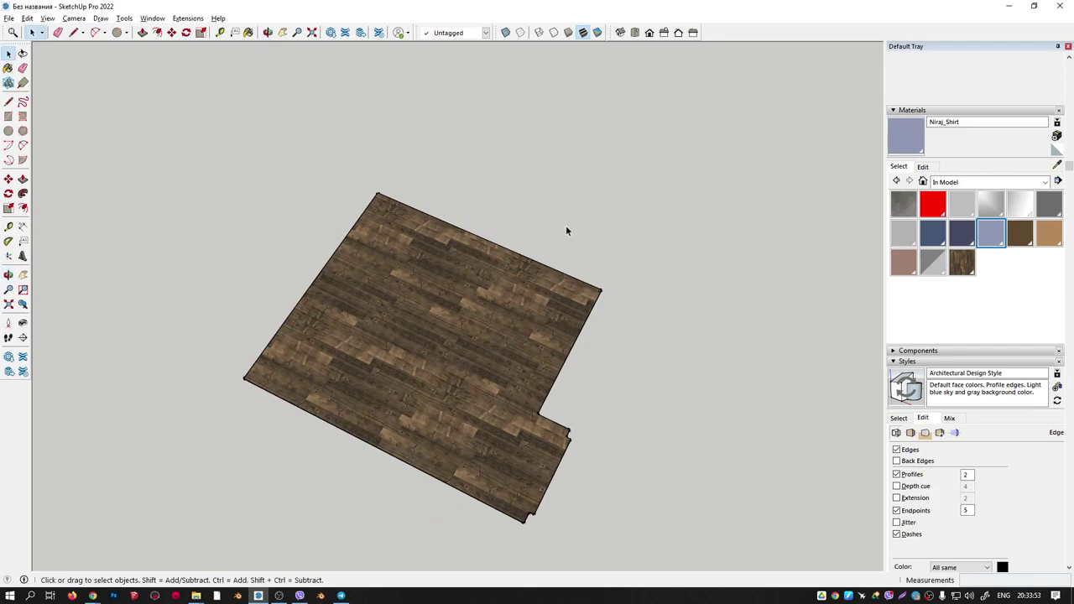
Make the mebel furniture tag visible in the Tags panel.
scroll(518, 239, up, 5)
mouse_move(517, 240)
middle_down()
mouse_move(285, 311)
mouse_move(642, 358)
middle_up()
scroll(642, 359, up, 3)
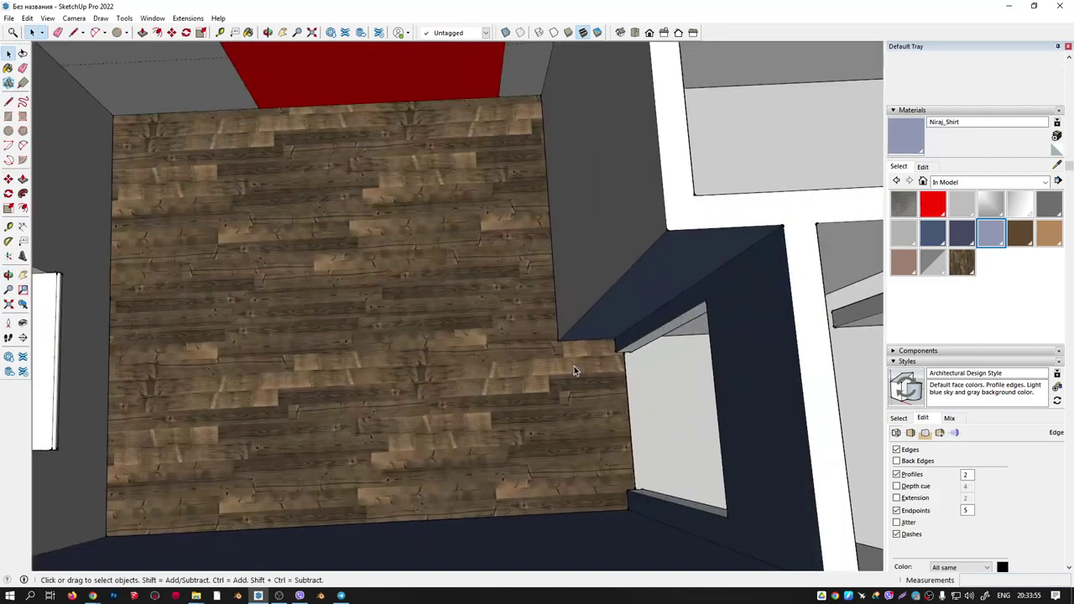
middle_drag(574, 365, 674, 280)
scroll(593, 334, down, 3)
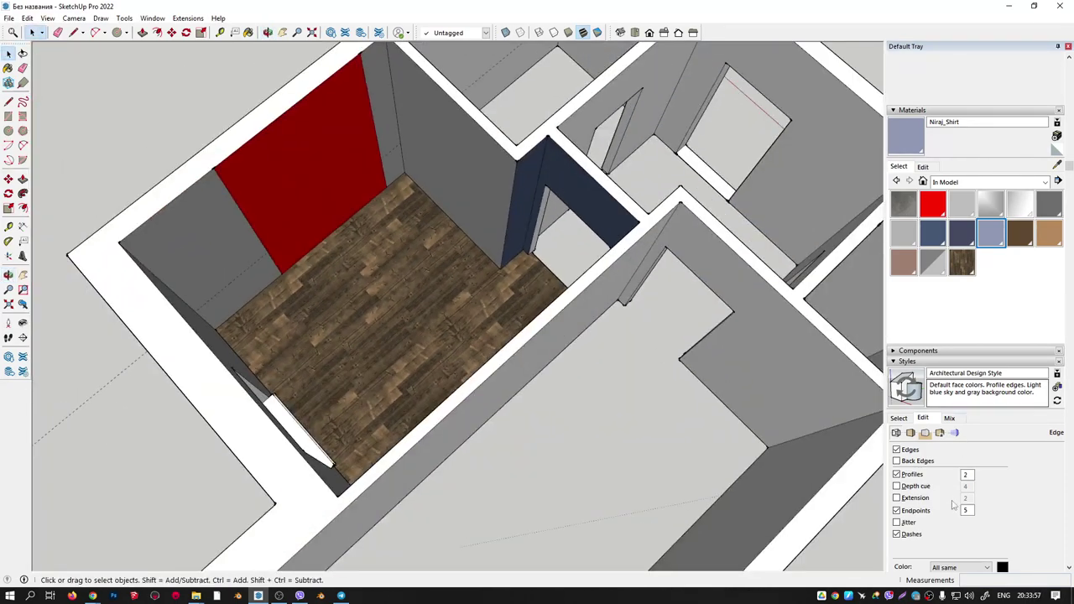
click(893, 362)
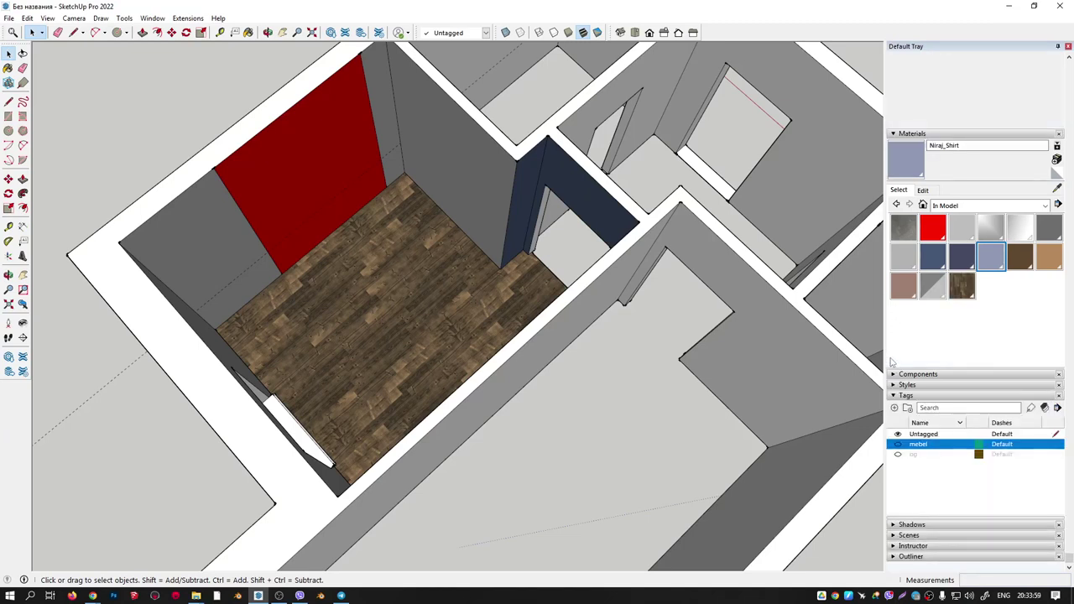
click(897, 445)
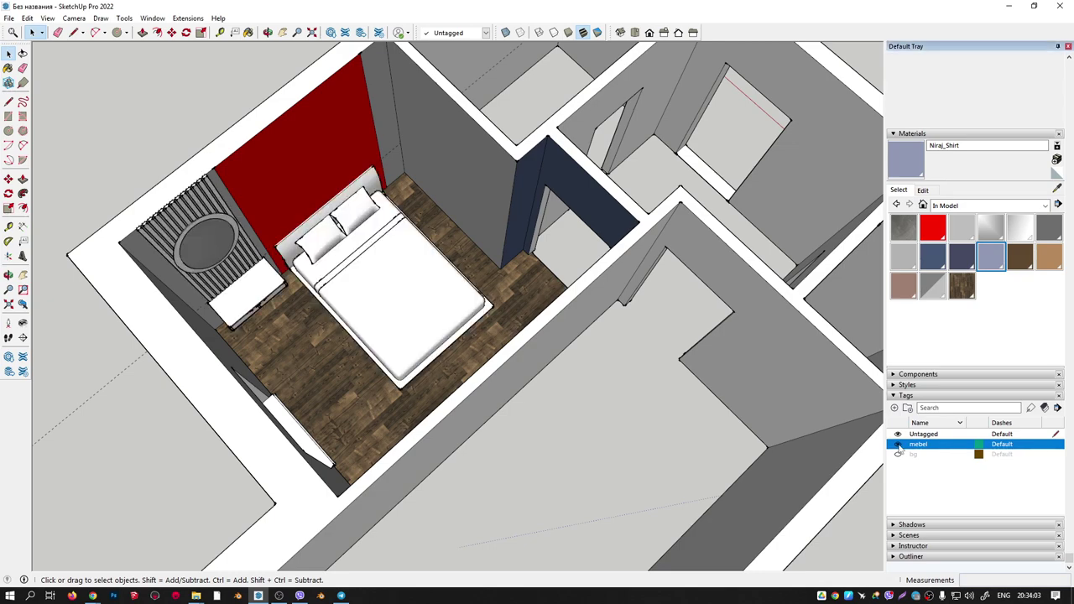
Orbit around the room to check the bed, nightstand, window wall and red wall.
middle_drag(661, 370, 160, 172)
scroll(361, 190, up, 3)
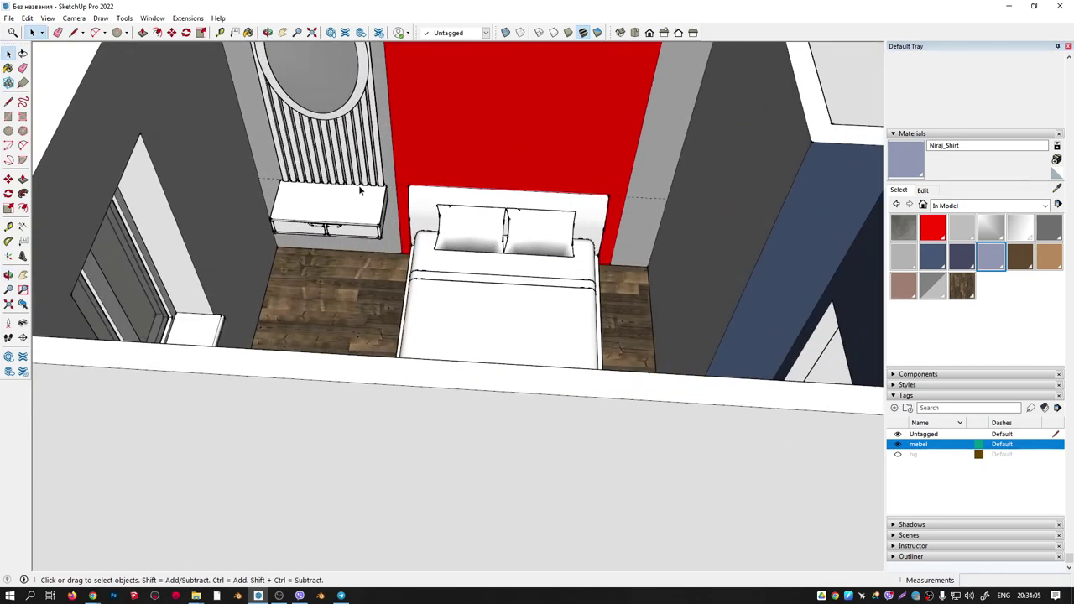
mouse_move(515, 245)
middle_down()
mouse_move(400, 220)
mouse_move(437, 277)
middle_up()
scroll(456, 361, up, 5)
middle_drag(455, 361, 487, 277)
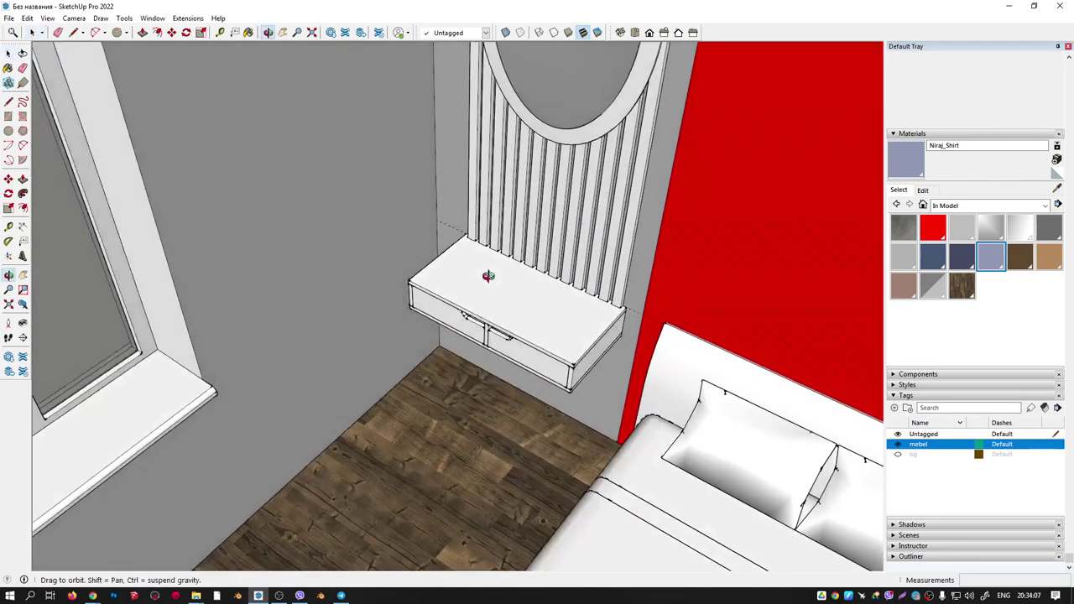
right_click(490, 316)
scroll(490, 316, down, 3)
middle_drag(490, 317, 400, 354)
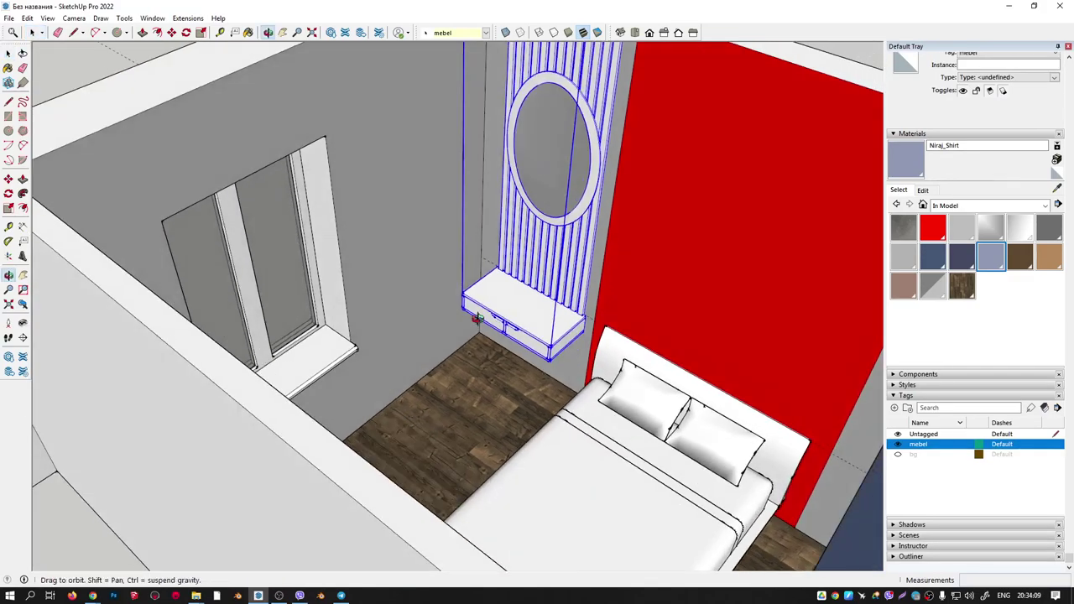
scroll(400, 354, down, 3)
scroll(561, 417, down, 2)
mouse_move(619, 446)
middle_down()
mouse_move(419, 304)
mouse_move(692, 302)
middle_up()
scroll(419, 305, up, 3)
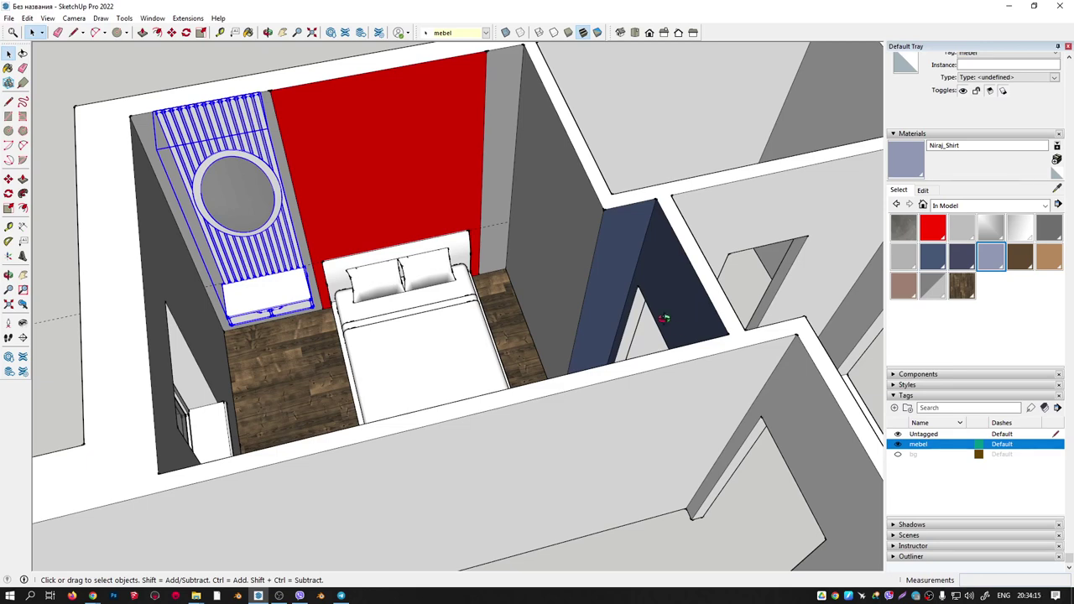
middle_drag(664, 314, 618, 288)
right_click(618, 288)
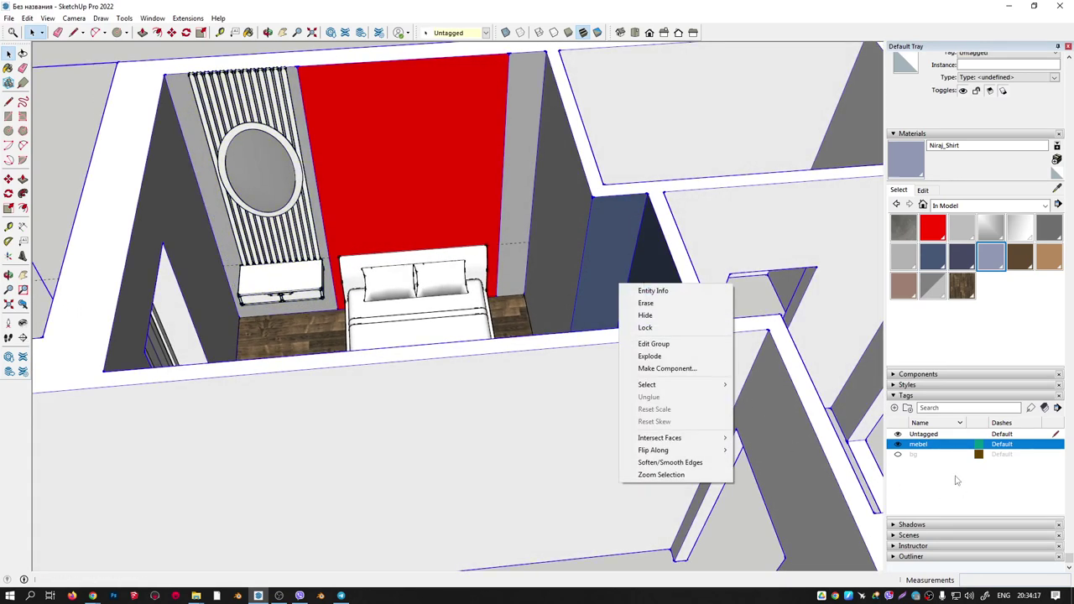
Orbit to a steep overhead view of the bedroom and select the red wall face.
click(544, 81)
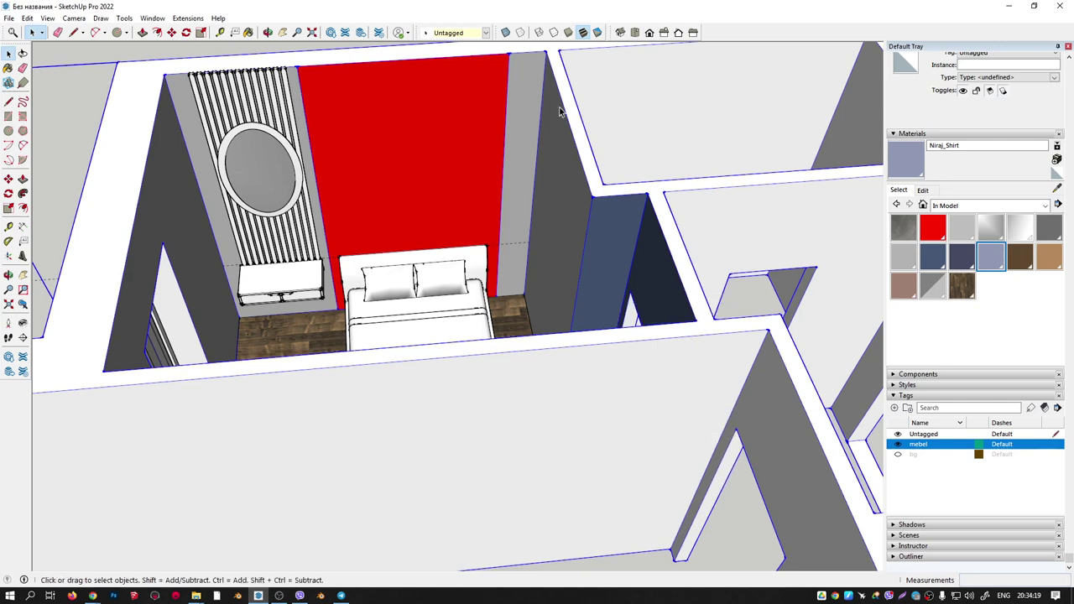
mouse_move(563, 103)
middle_down()
mouse_move(662, 268)
mouse_move(550, 263)
middle_up()
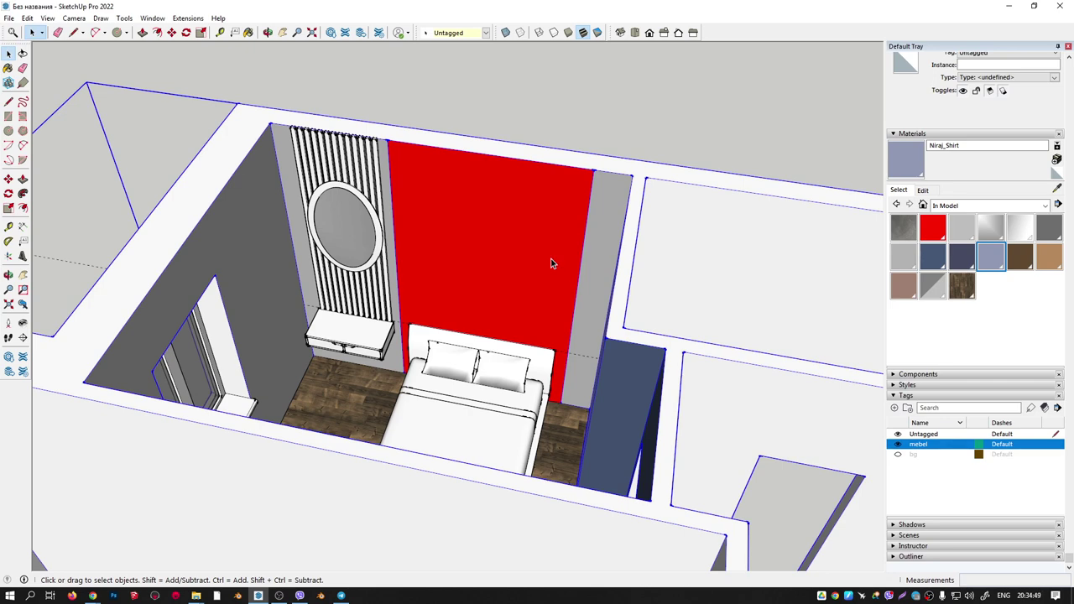
scroll(551, 263, down, 2)
scroll(550, 262, down, 3)
middle_drag(551, 263, 575, 324)
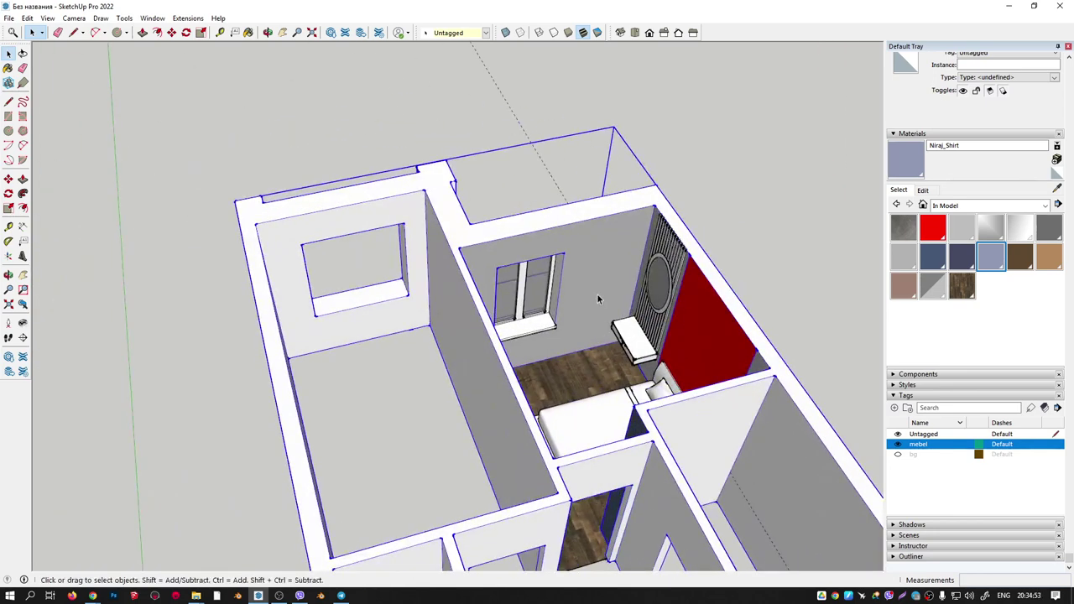
click(729, 190)
scroll(605, 239, up, 2)
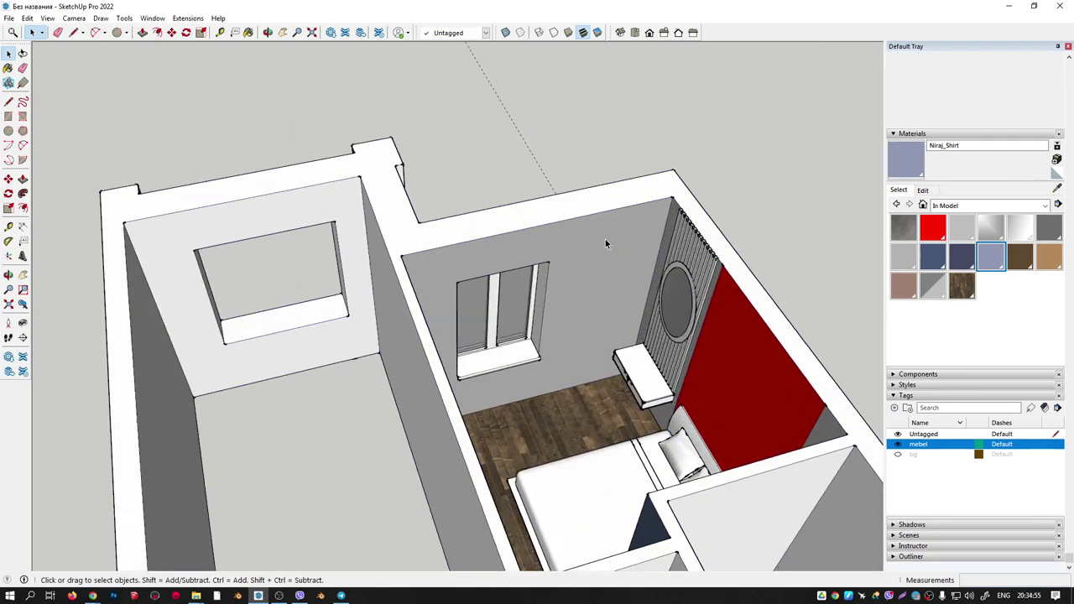
scroll(649, 240, up, 1)
scroll(596, 224, down, 2)
mouse_move(596, 223)
middle_down()
mouse_move(561, 233)
mouse_move(442, 199)
mouse_move(797, 298)
mouse_move(784, 294)
middle_up()
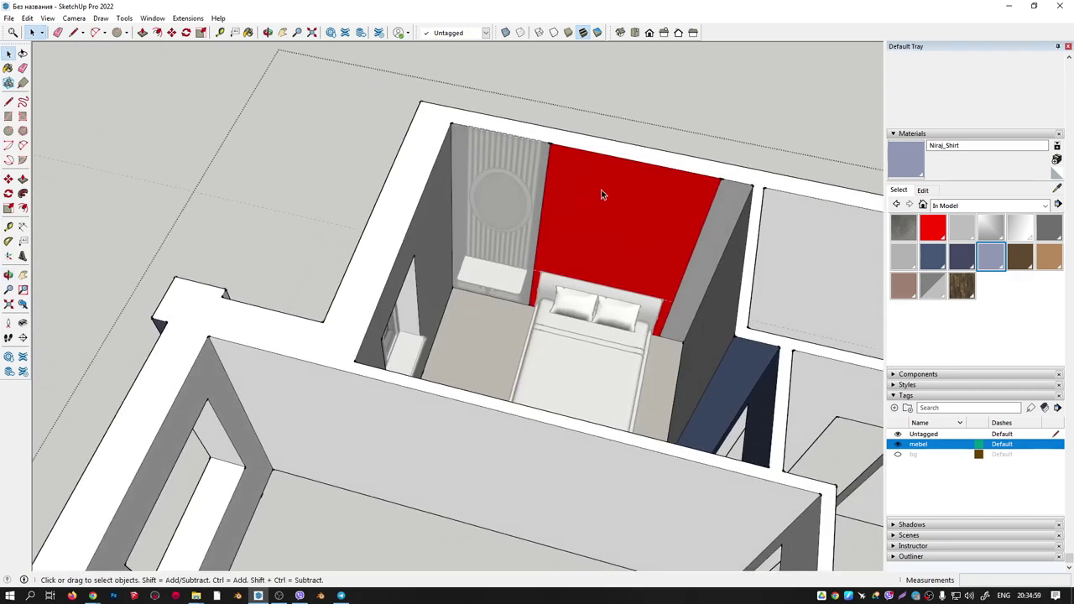
mouse_move(601, 194)
middle_down()
mouse_move(489, 211)
mouse_move(507, 232)
middle_up()
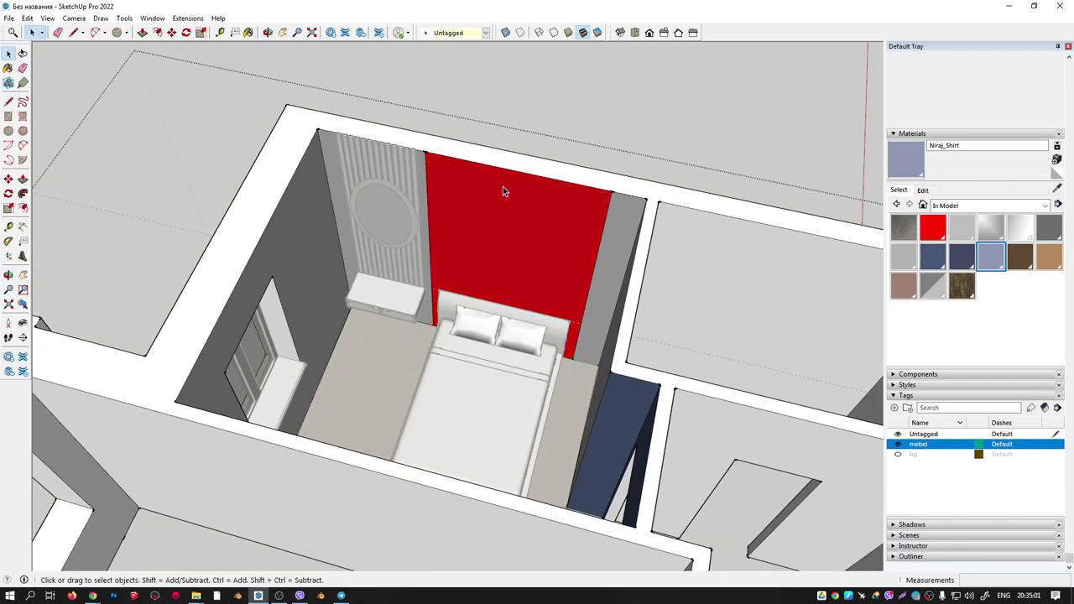
click(502, 191)
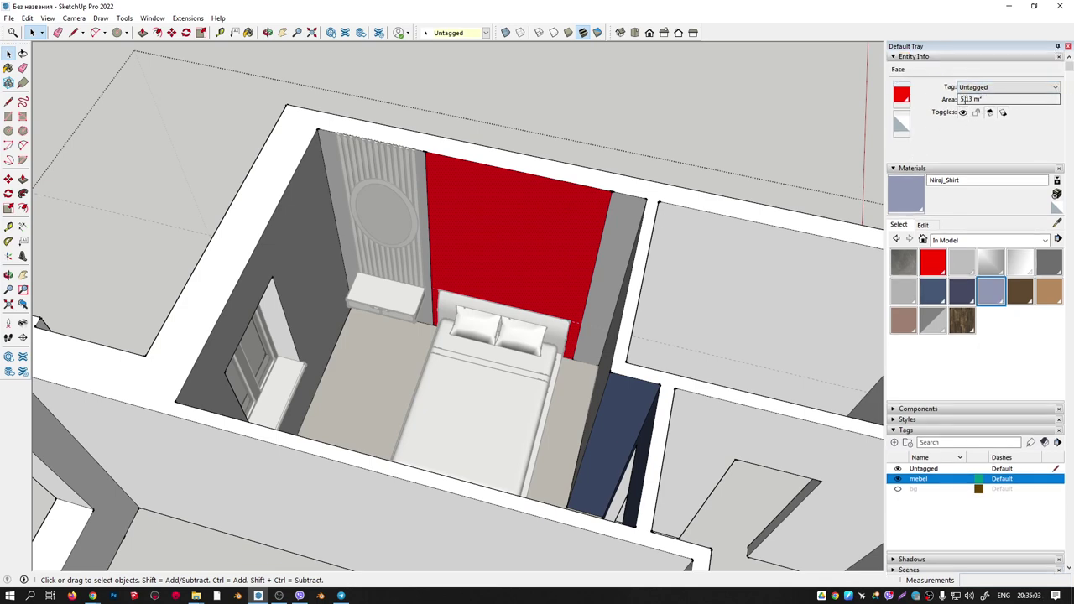
Open the wall group and select a single bedroom wall face.
mouse_move(503, 289)
middle_down()
mouse_move(478, 257)
mouse_move(703, 245)
mouse_move(590, 212)
middle_up()
click(610, 205)
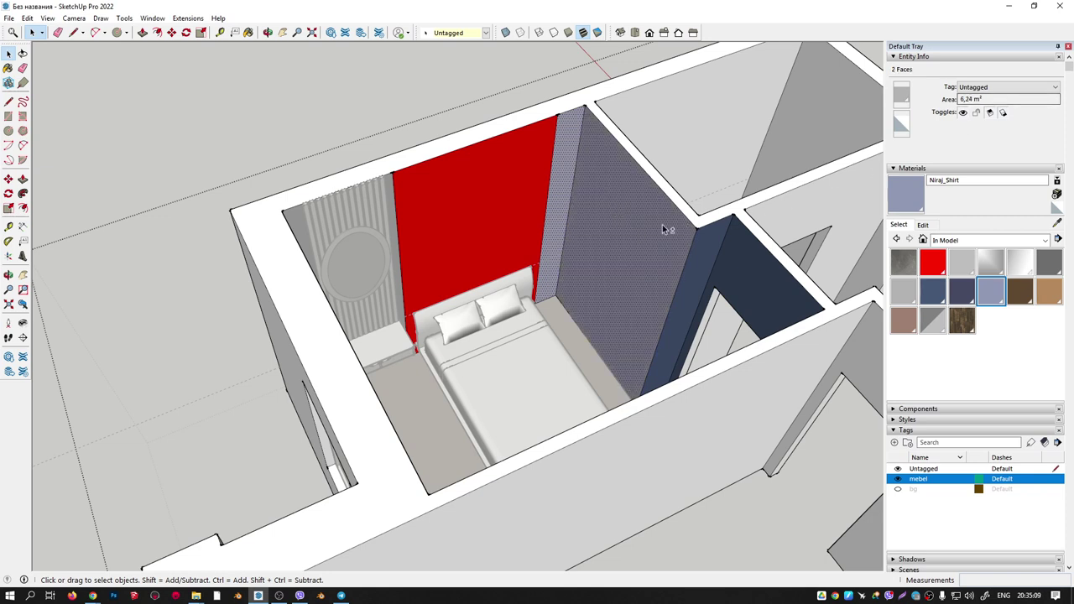
shift+middle_drag(664, 228, 572, 233)
right_click(572, 238)
click(559, 211)
click(515, 238)
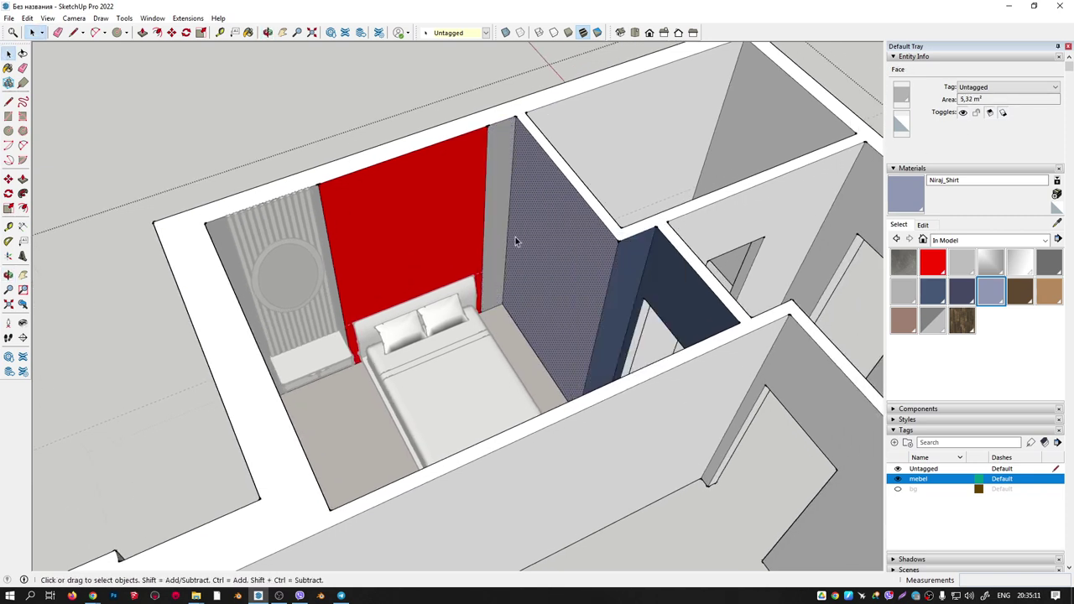
right_click(534, 220)
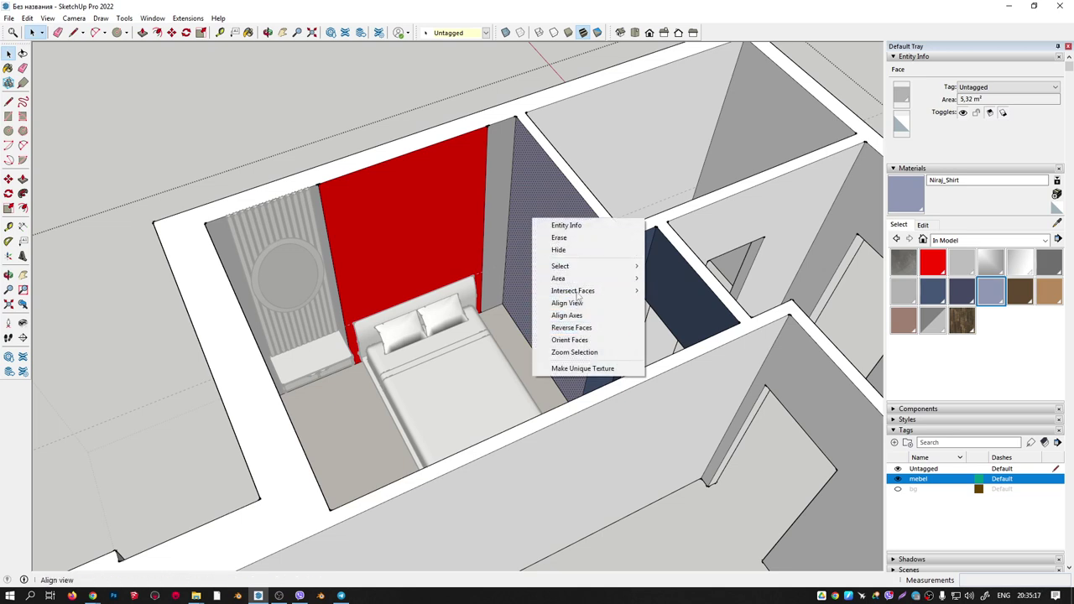
right_click(539, 216)
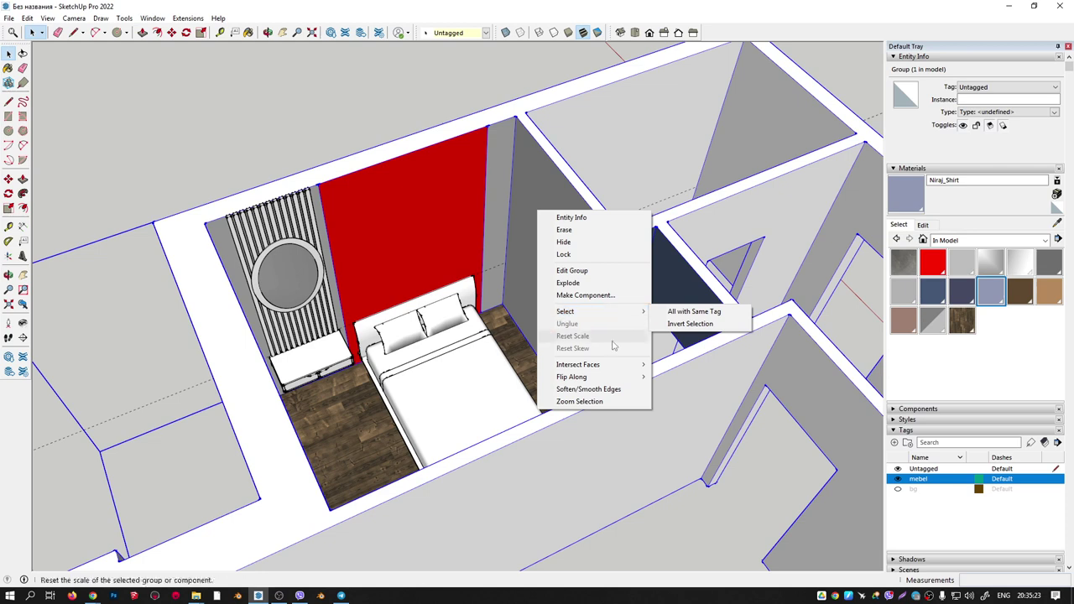
mouse_move(578, 365)
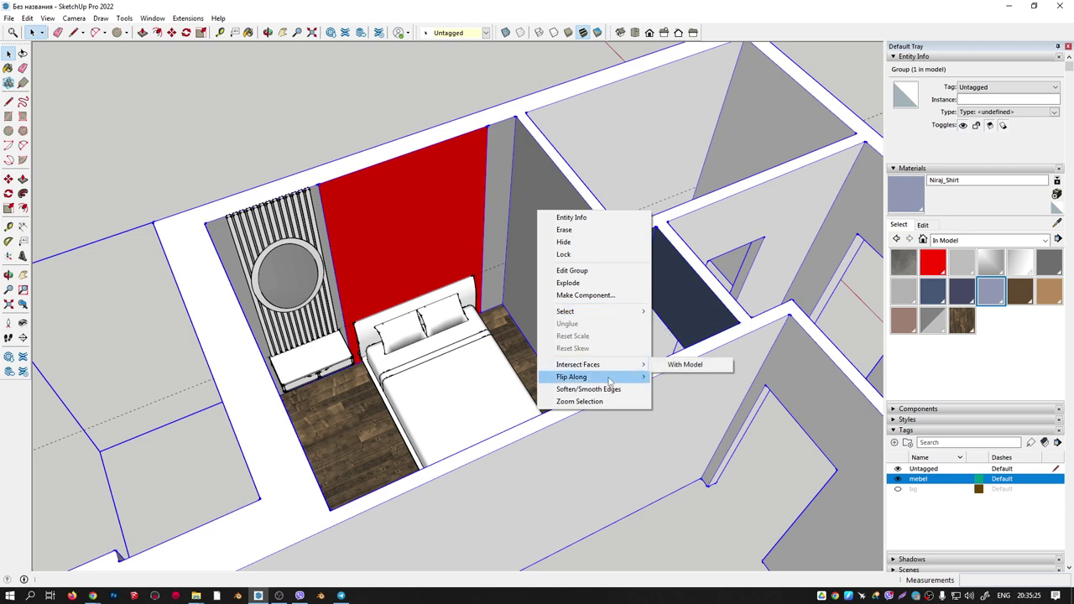
click(546, 173)
double_click(546, 173)
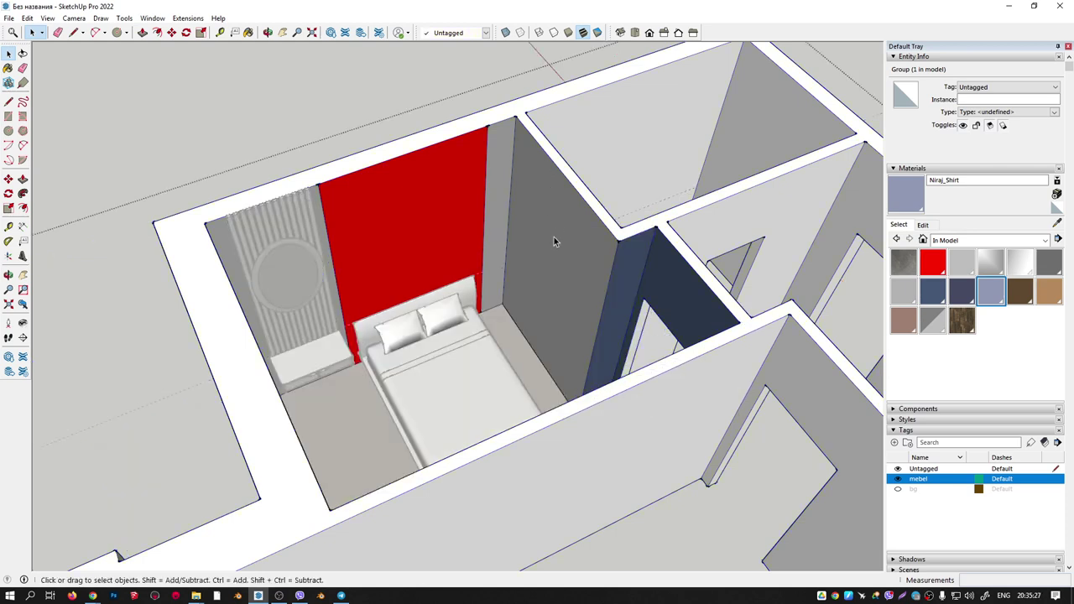
Select all four Niraj_Shirt wall faces (16.48 m²) sharing this material and inspect them.
right_click(557, 226)
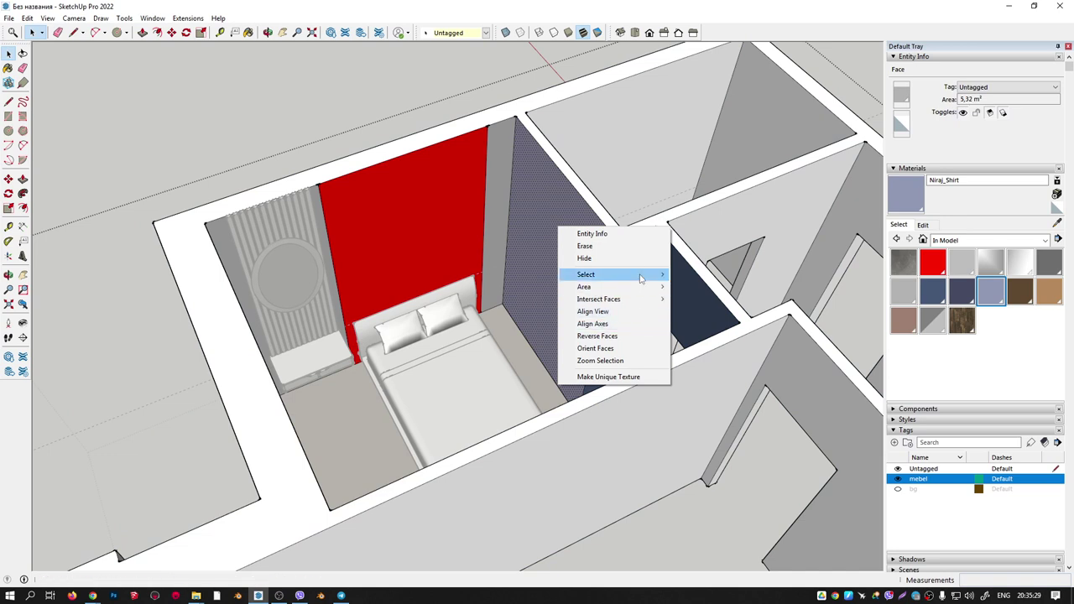
mouse_move(585, 274)
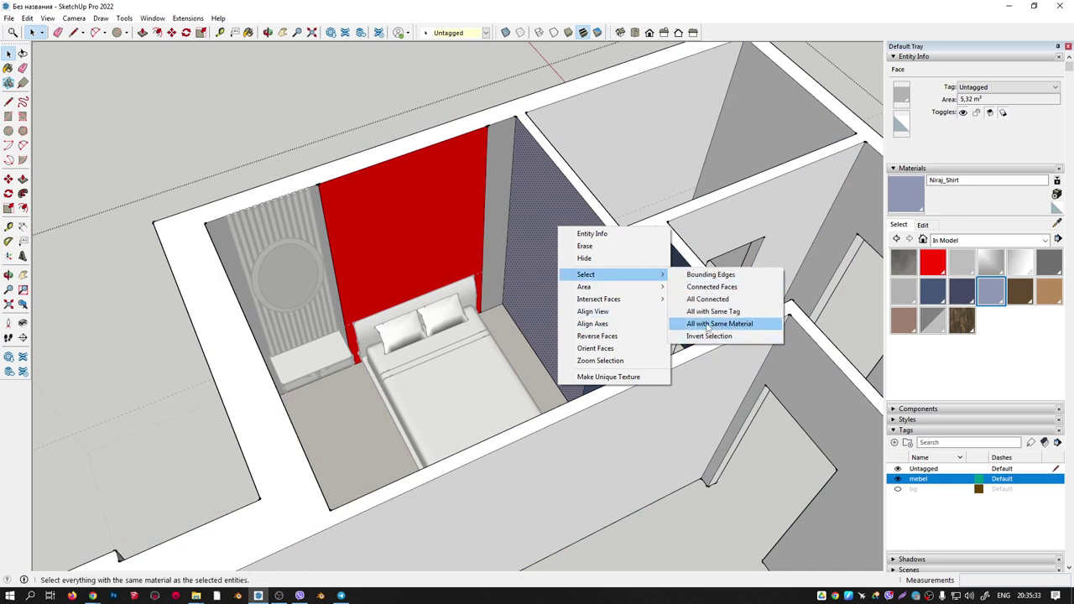
click(717, 329)
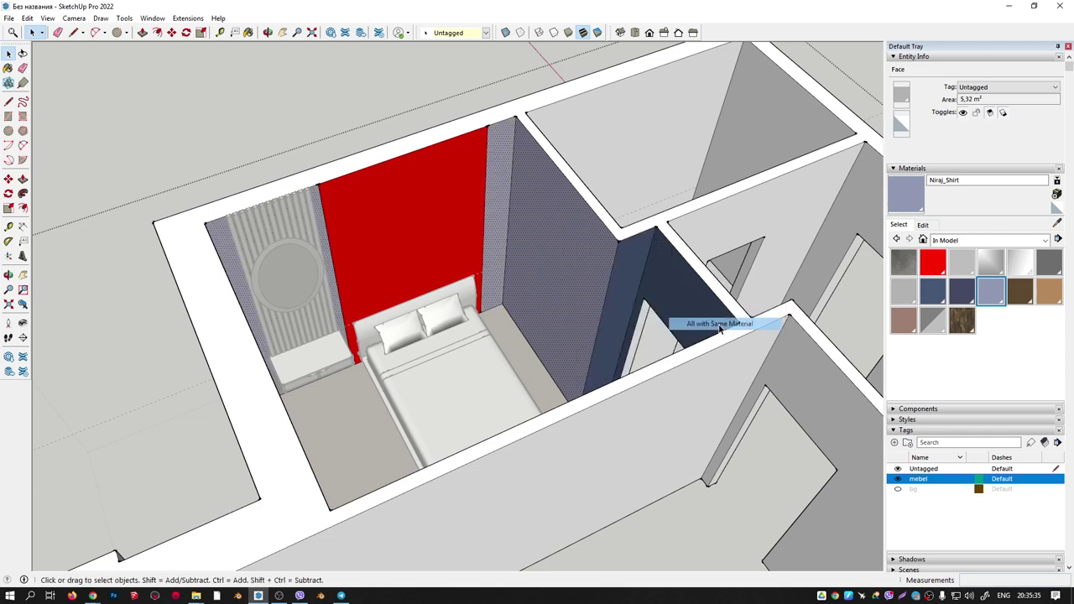
mouse_move(718, 329)
middle_down()
mouse_move(448, 250)
mouse_move(369, 269)
middle_up()
scroll(369, 269, up, 3)
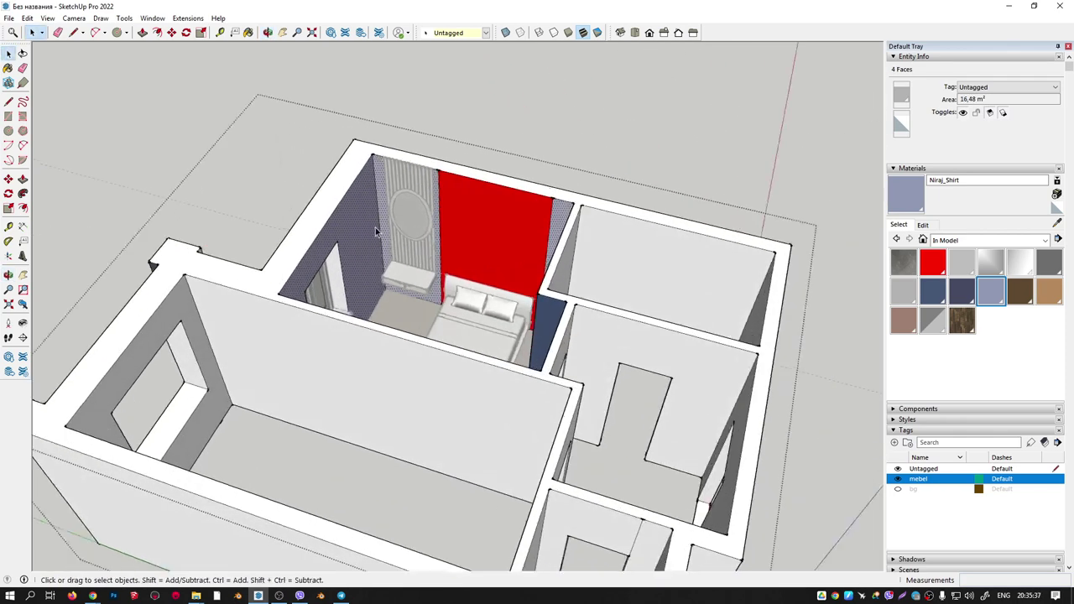
scroll(360, 237, up, 3)
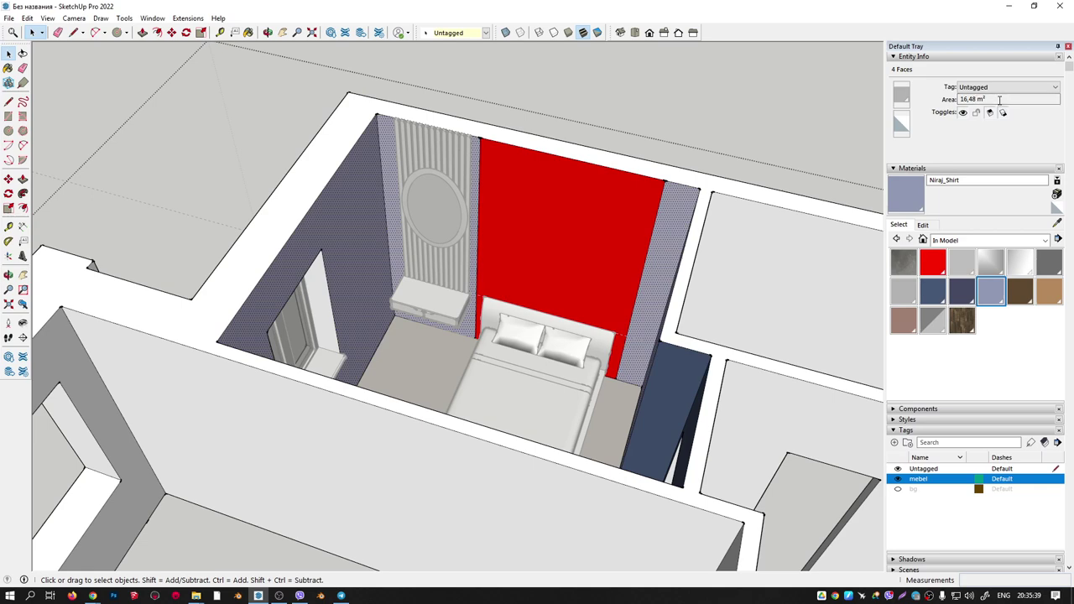
mouse_move(695, 168)
middle_down()
mouse_move(825, 209)
mouse_move(797, 214)
middle_up()
scroll(582, 179, down, 3)
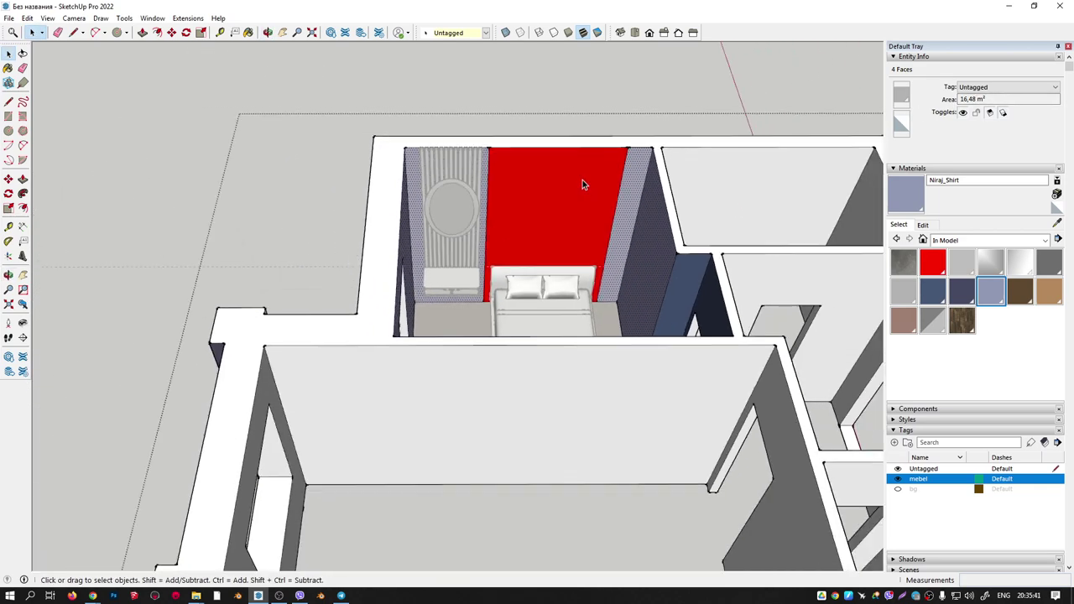
mouse_move(582, 179)
middle_down()
mouse_move(512, 275)
mouse_move(496, 227)
middle_up()
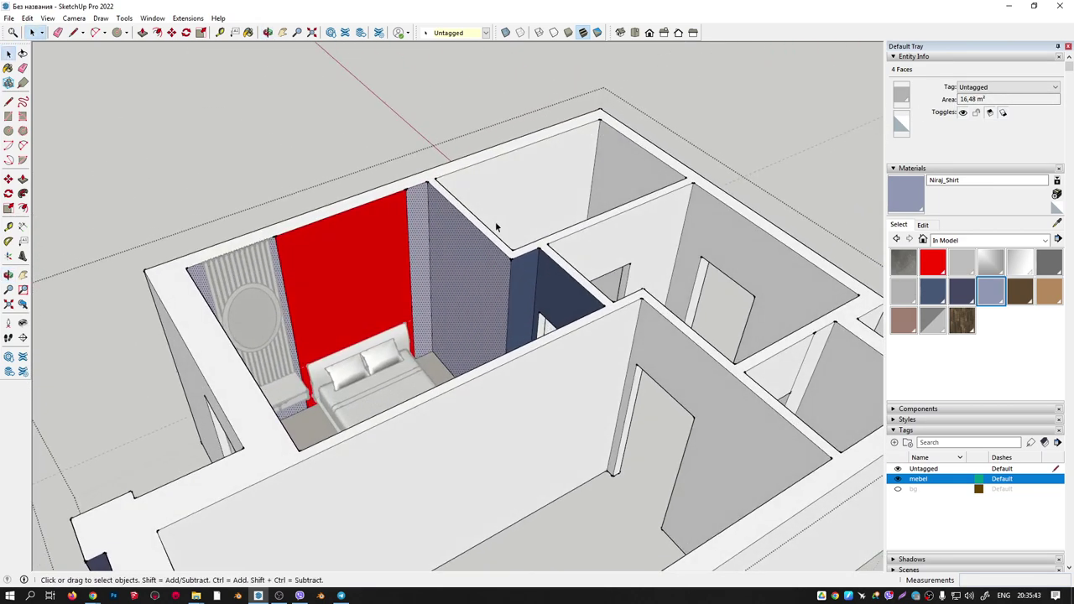
scroll(503, 233, up, 2)
right_click(464, 225)
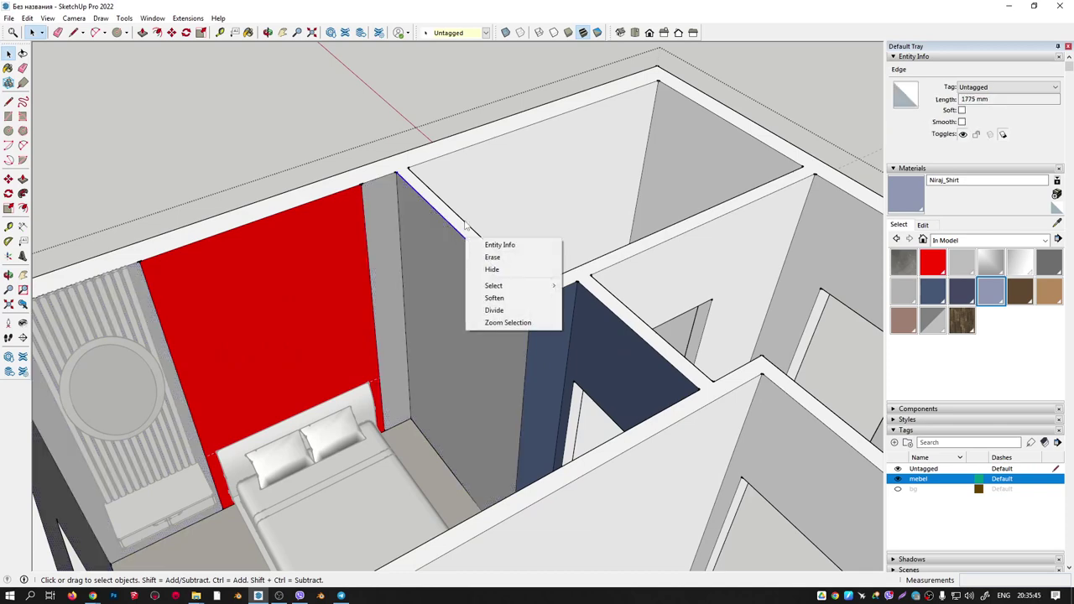
click(374, 181)
shift+click(395, 185)
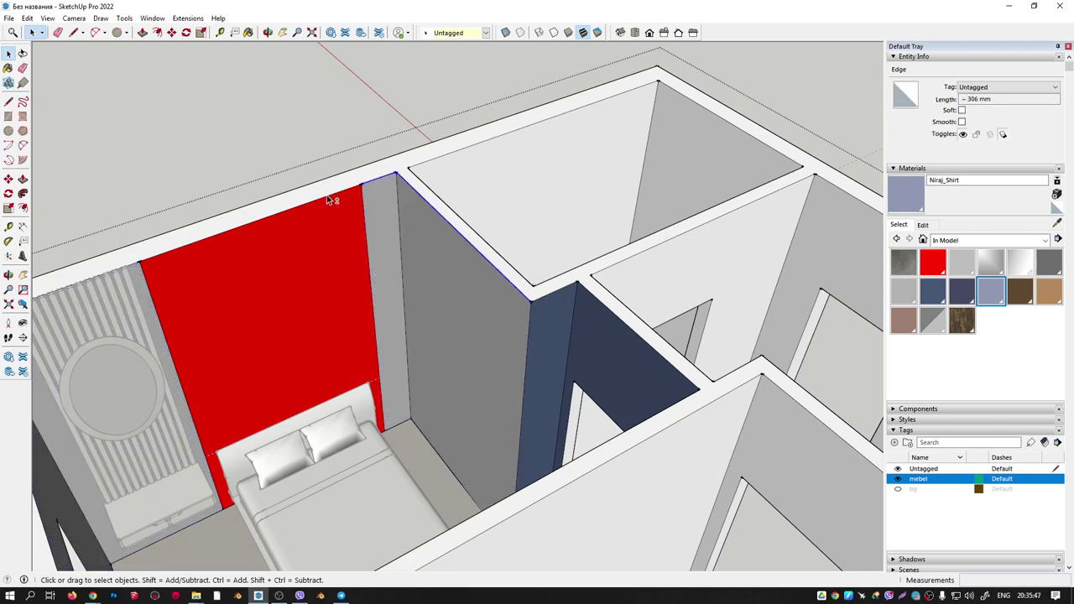
shift+click(285, 212)
mouse_move(279, 222)
middle_down()
mouse_move(606, 215)
mouse_move(280, 252)
mouse_move(355, 271)
mouse_move(250, 211)
middle_up()
shift+click(290, 192)
key(ctrl+t)
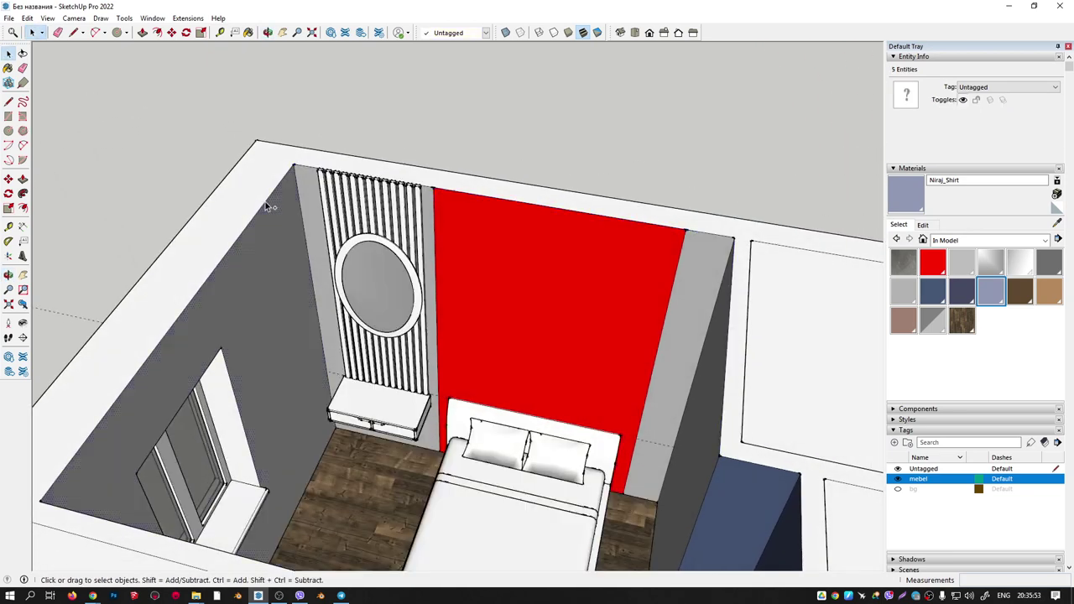
key(ctrl+a)
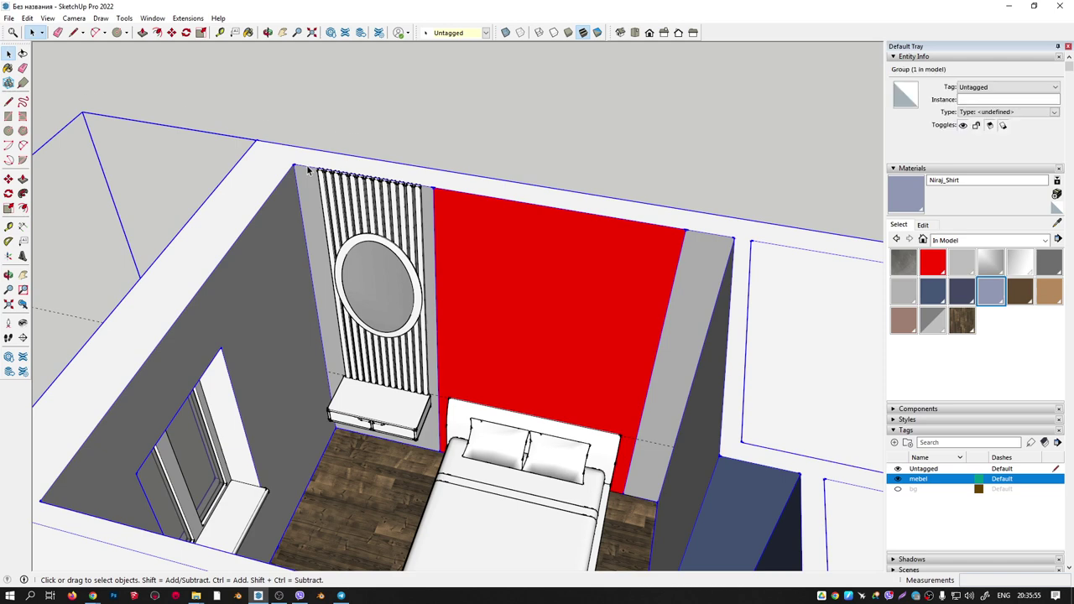
click(307, 172)
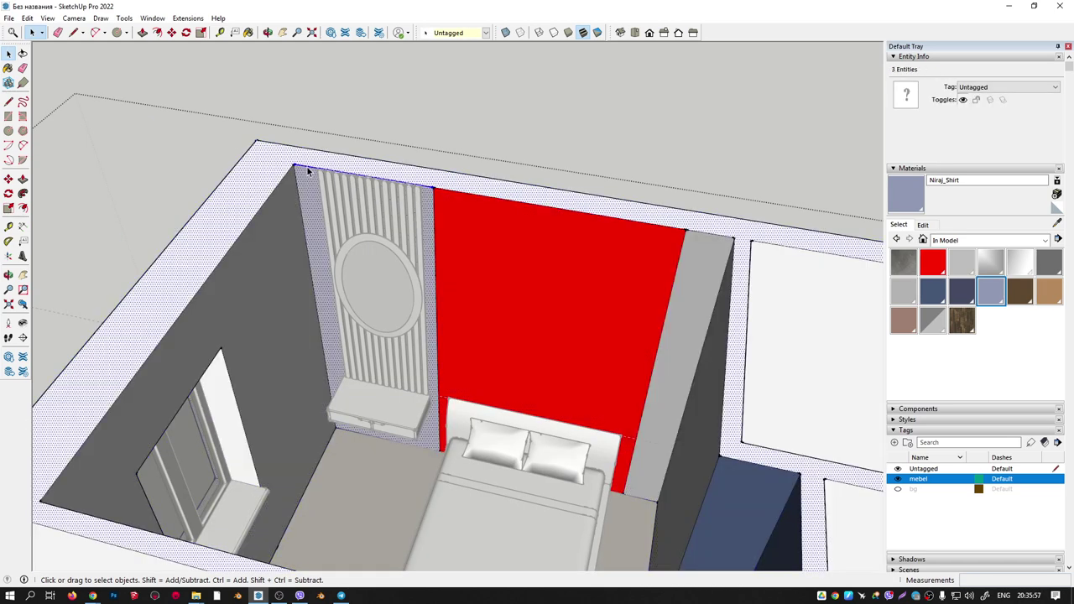
click(318, 172)
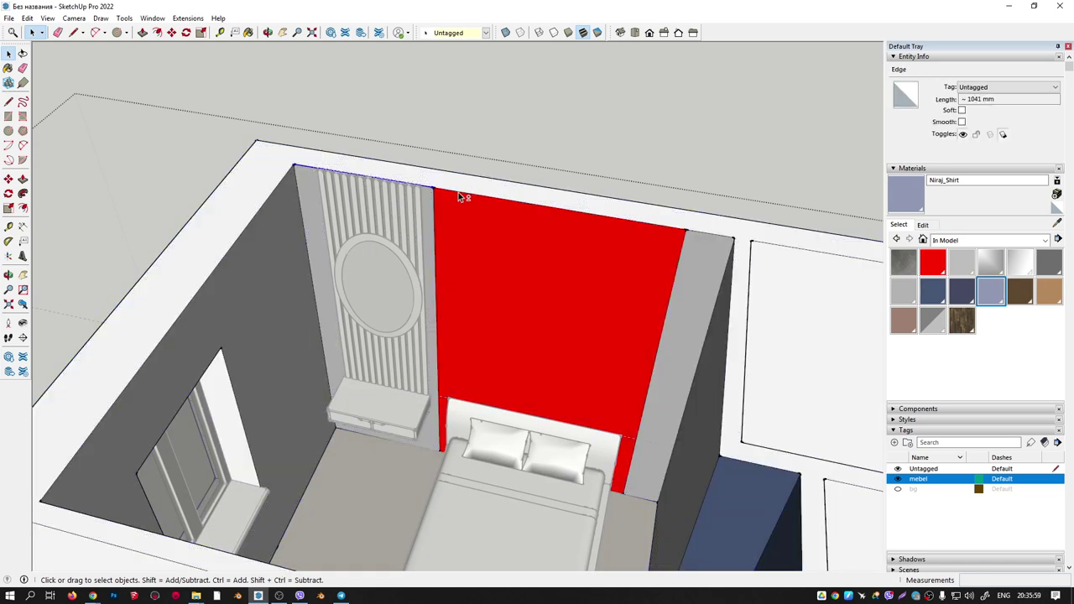
click(495, 214)
shift+click(705, 232)
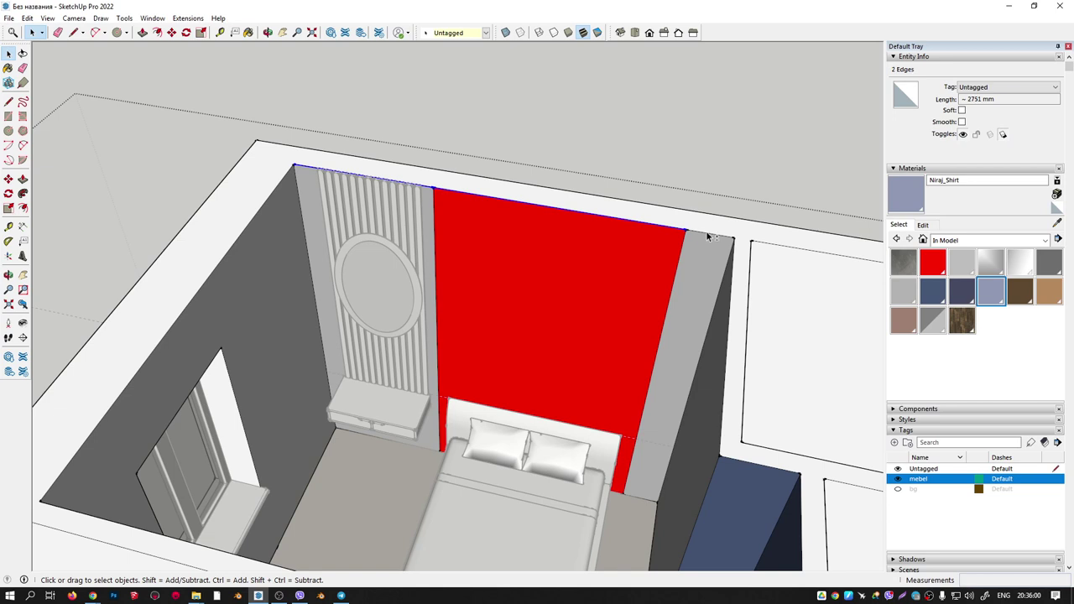
shift+click(733, 271)
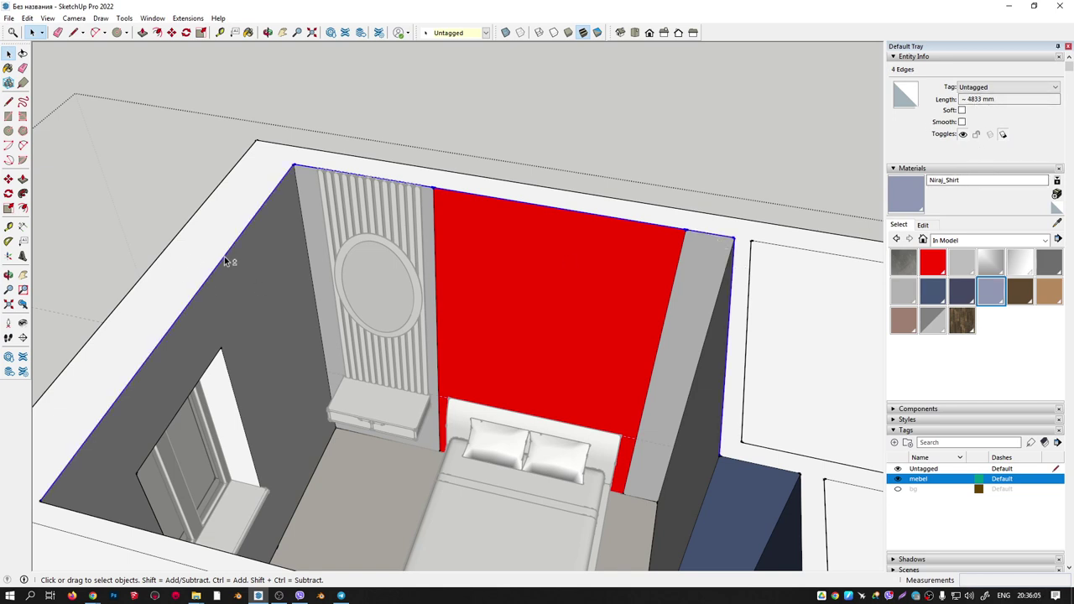
mouse_move(225, 257)
middle_down()
mouse_move(325, 311)
mouse_move(814, 321)
mouse_move(491, 367)
middle_up()
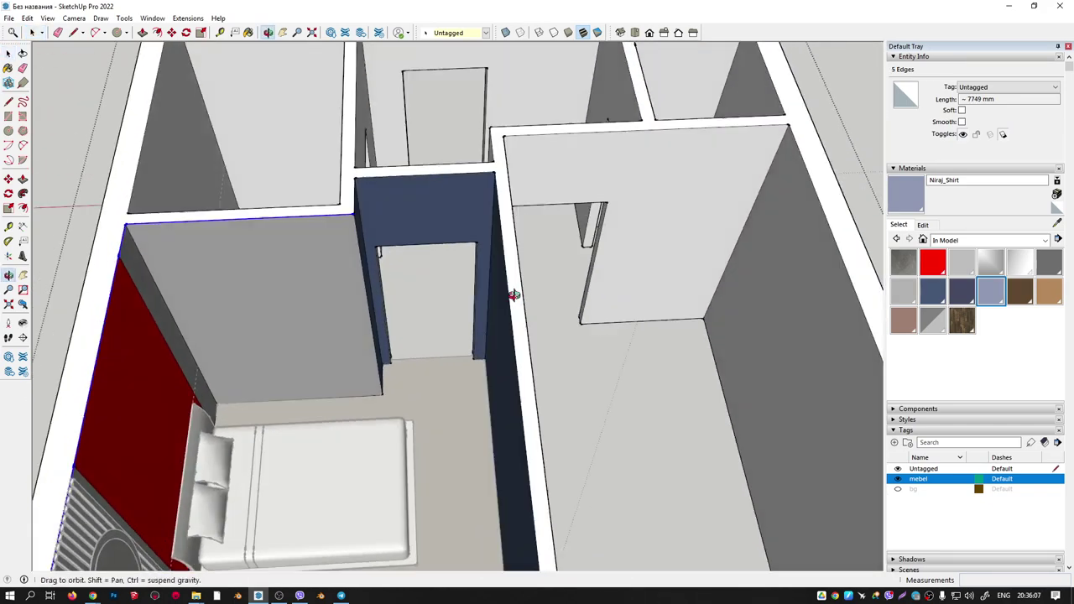
middle_drag(510, 293, 696, 258)
scroll(600, 233, up, 2)
shift+click(595, 228)
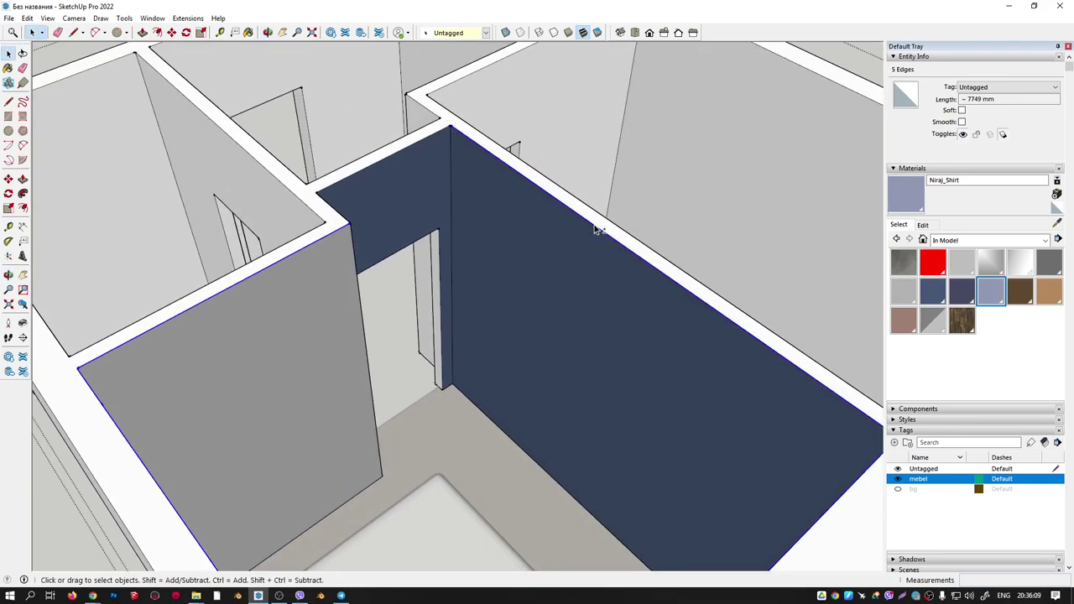
shift+click(436, 135)
shift+click(343, 215)
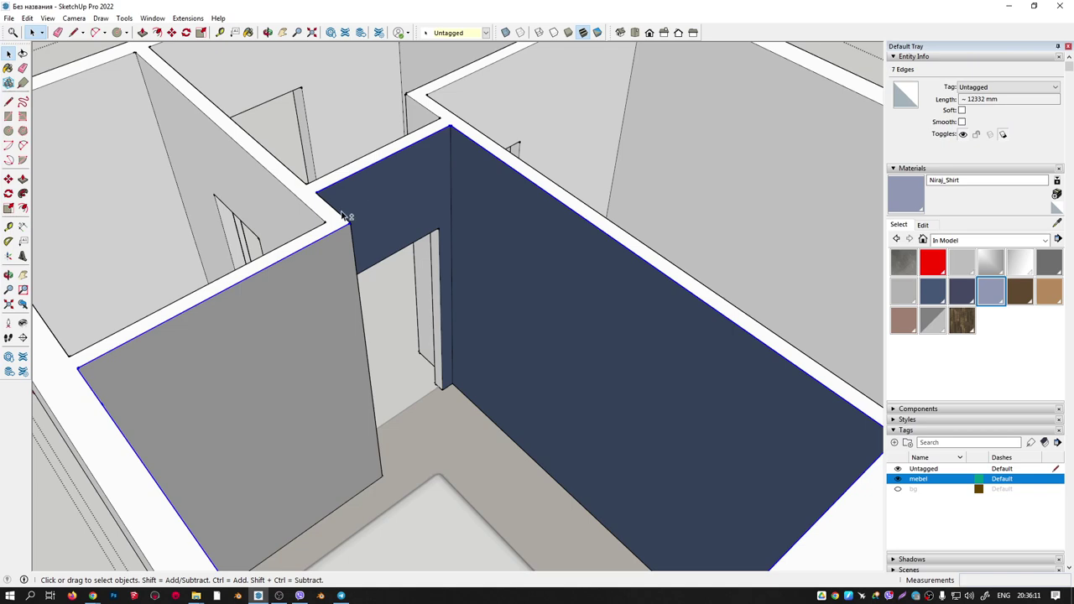
mouse_move(342, 216)
middle_down()
mouse_move(100, 208)
mouse_move(507, 283)
middle_up()
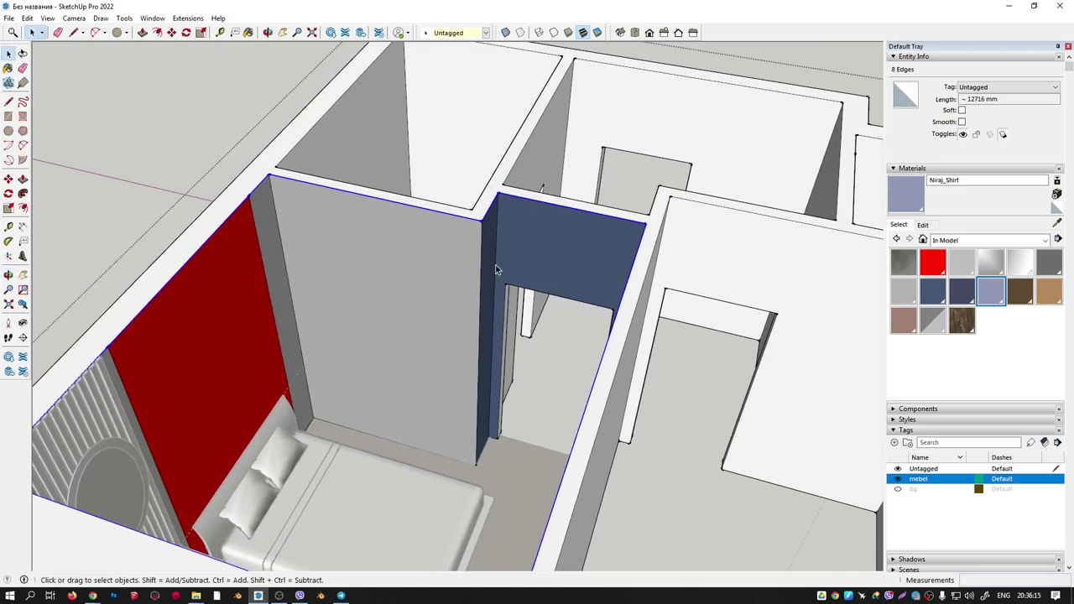
mouse_move(241, 262)
middle_down()
mouse_move(427, 234)
mouse_move(515, 300)
mouse_move(358, 289)
mouse_move(452, 230)
mouse_move(336, 324)
middle_up()
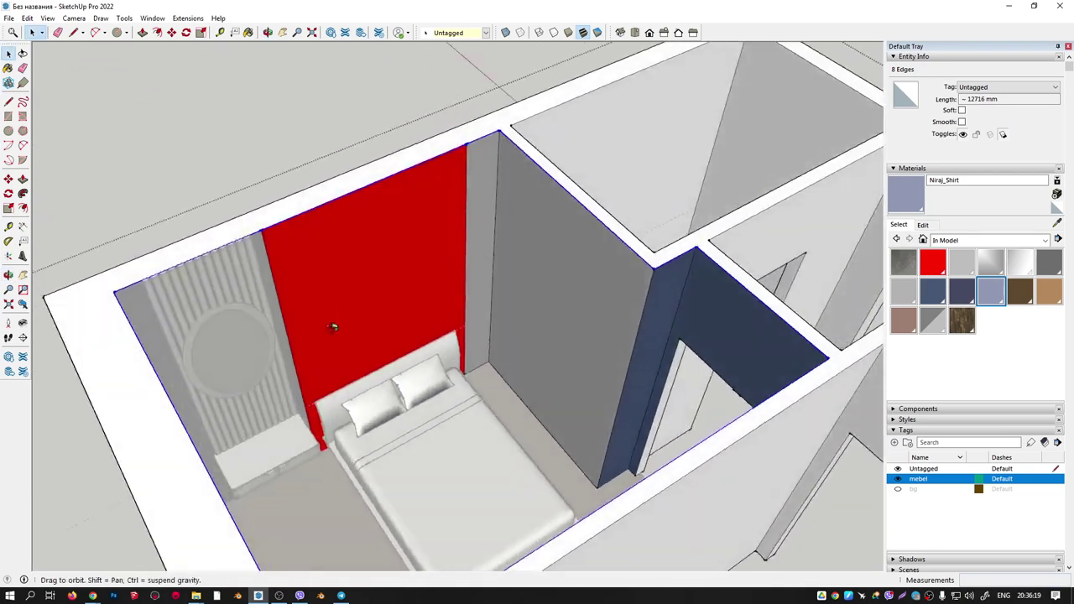
scroll(335, 324, down, 2)
scroll(490, 316, up, 1)
scroll(491, 317, down, 1)
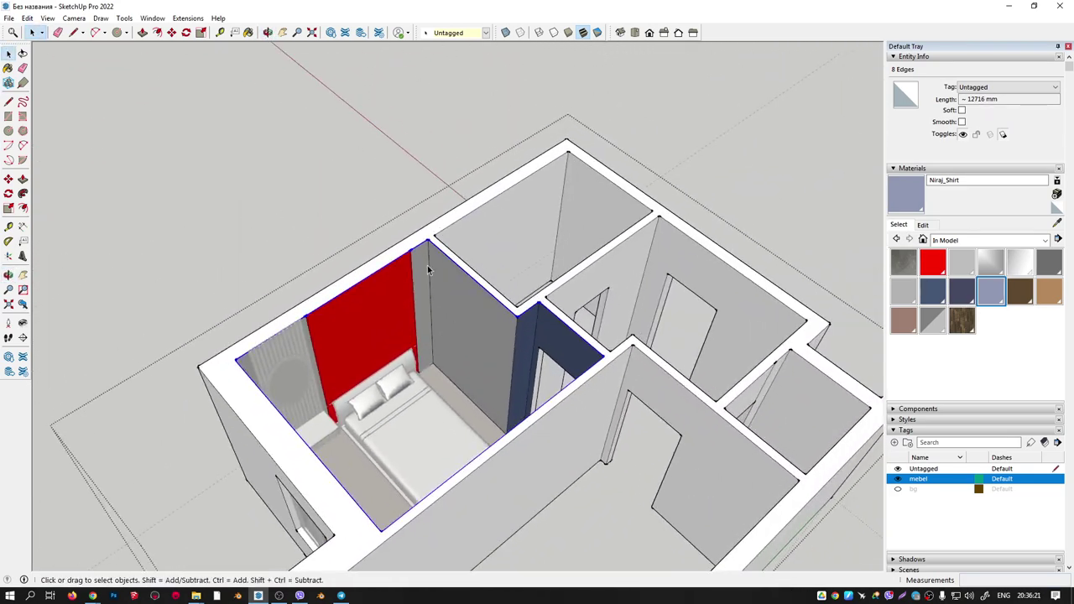
click(360, 155)
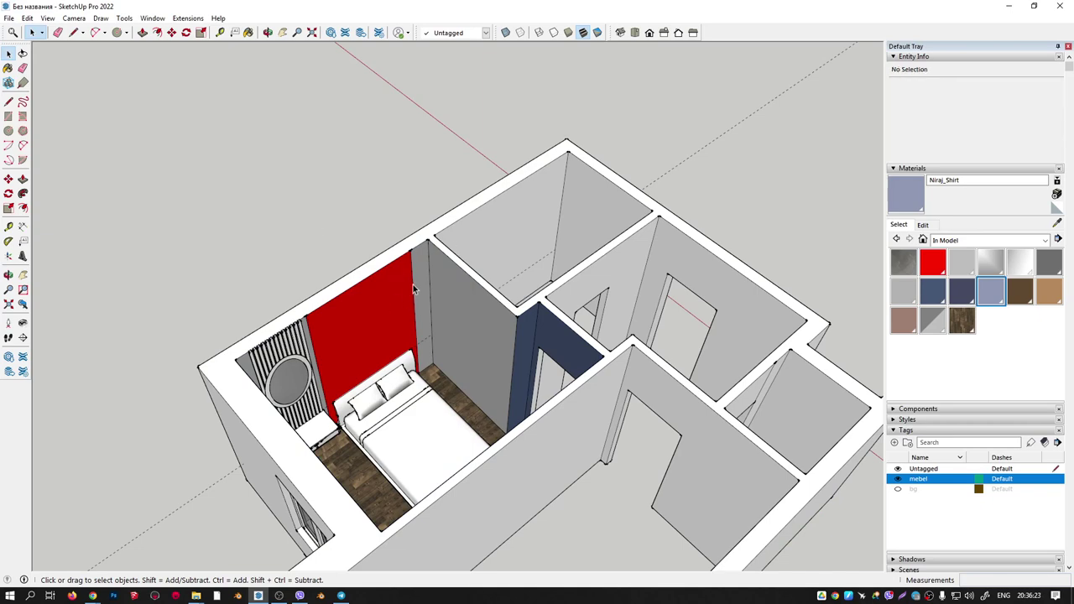
scroll(412, 289, down, 3)
scroll(352, 318, down, 2)
mouse_move(352, 319)
middle_down()
mouse_move(276, 324)
mouse_move(304, 362)
mouse_move(318, 335)
middle_up()
Draw a large ground rectangle around the house.
scroll(377, 352, down, 3)
key(r)
click(215, 184)
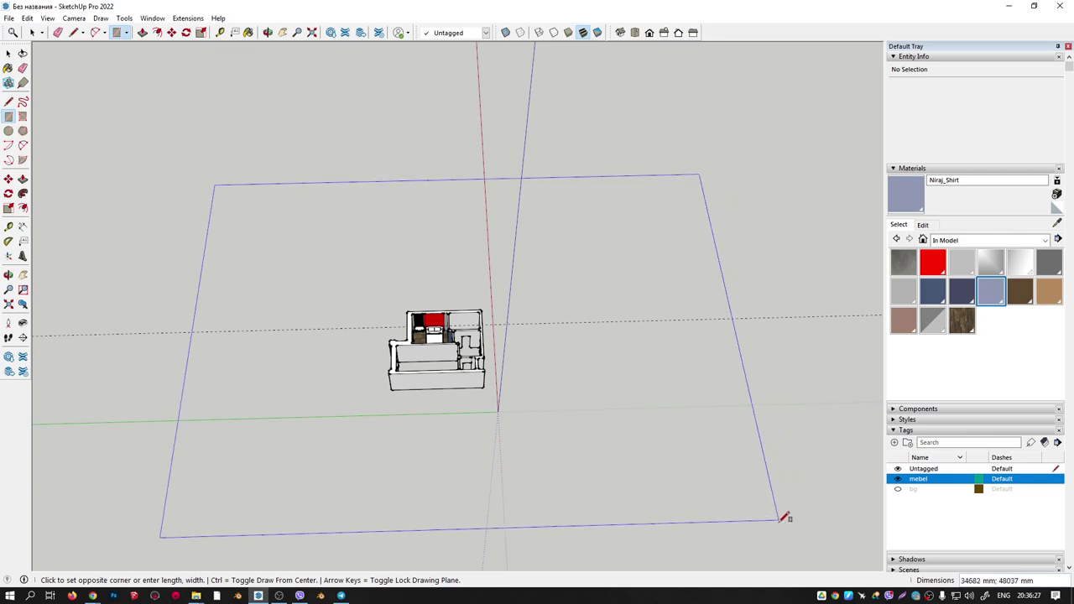
click(779, 519)
Draw a roof rectangle across the top of the house walls, corner to corner.
mouse_move(619, 439)
middle_down()
mouse_move(307, 281)
mouse_move(125, 417)
mouse_move(533, 397)
mouse_move(523, 478)
middle_up()
scroll(308, 280, up, 2)
scroll(533, 396, up, 2)
scroll(457, 356, up, 2)
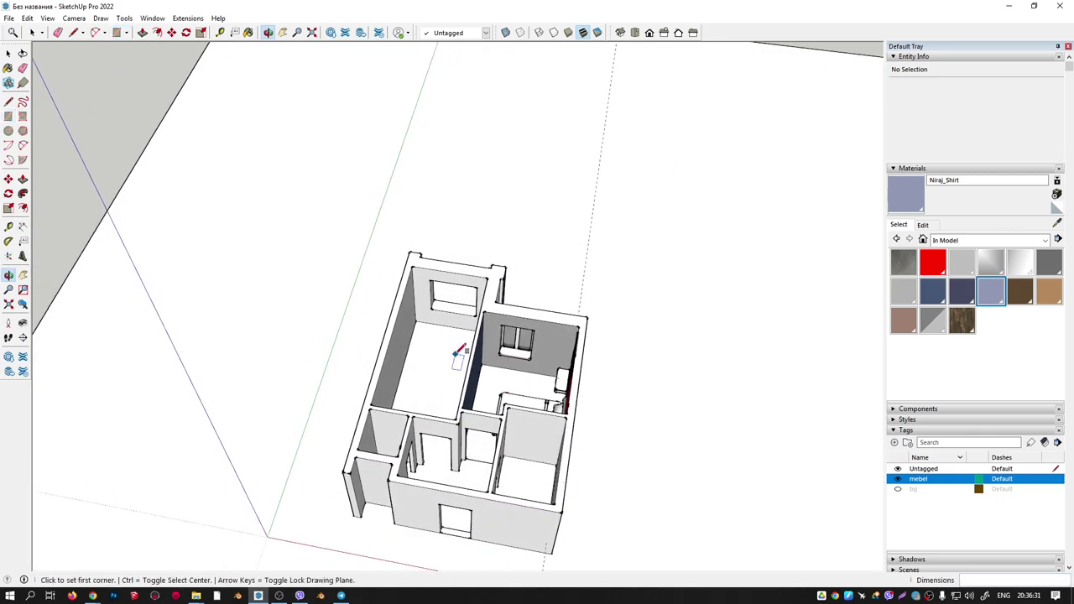
click(410, 251)
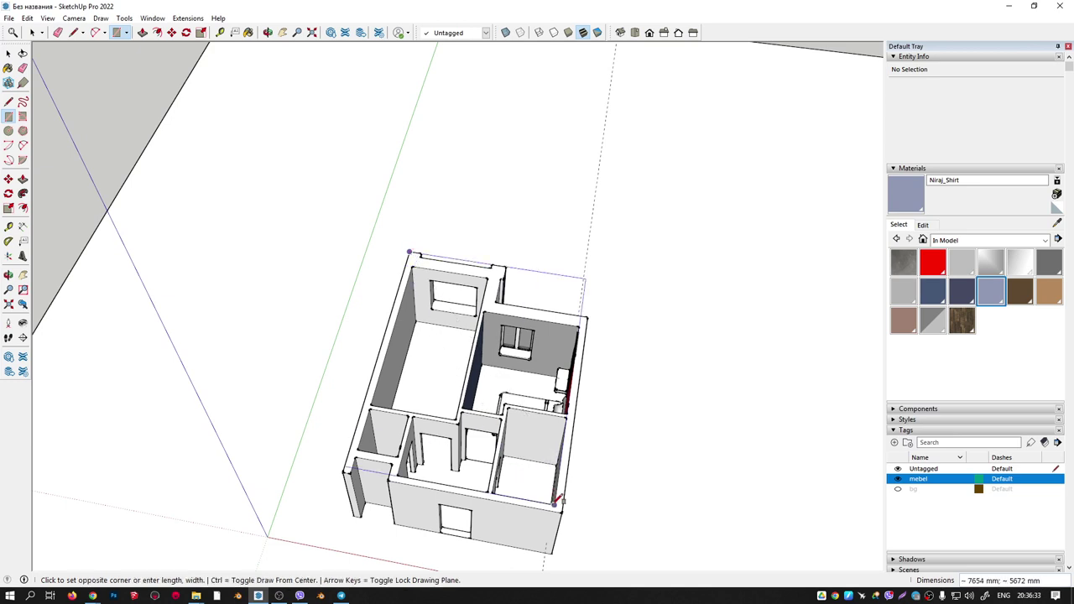
click(562, 502)
Push/Pull the roof rectangle up 87 mm into a slab.
middle_drag(568, 498, 549, 182)
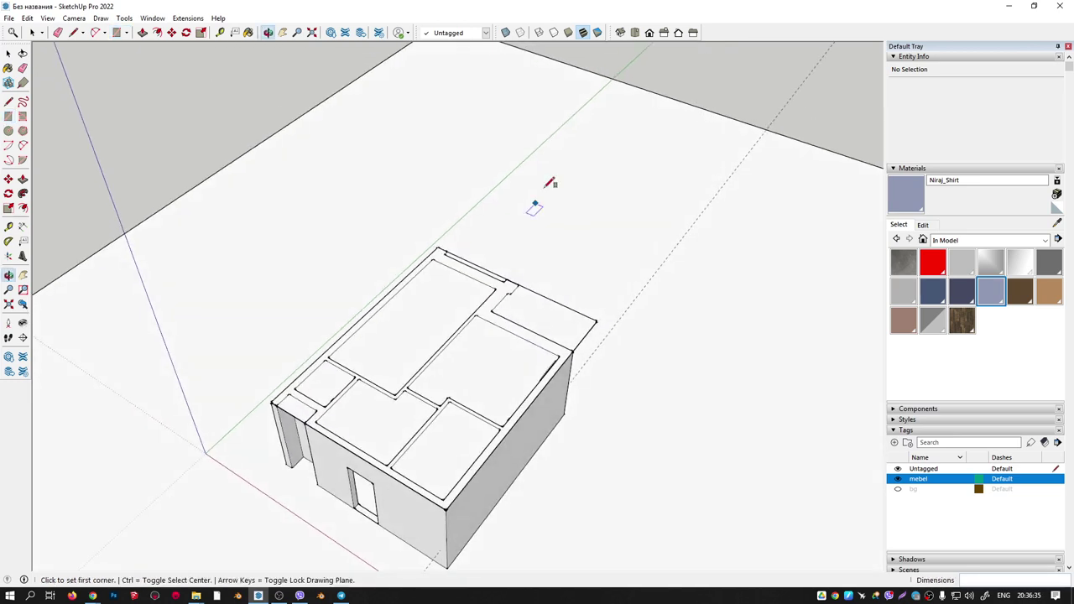
right_click(732, 31)
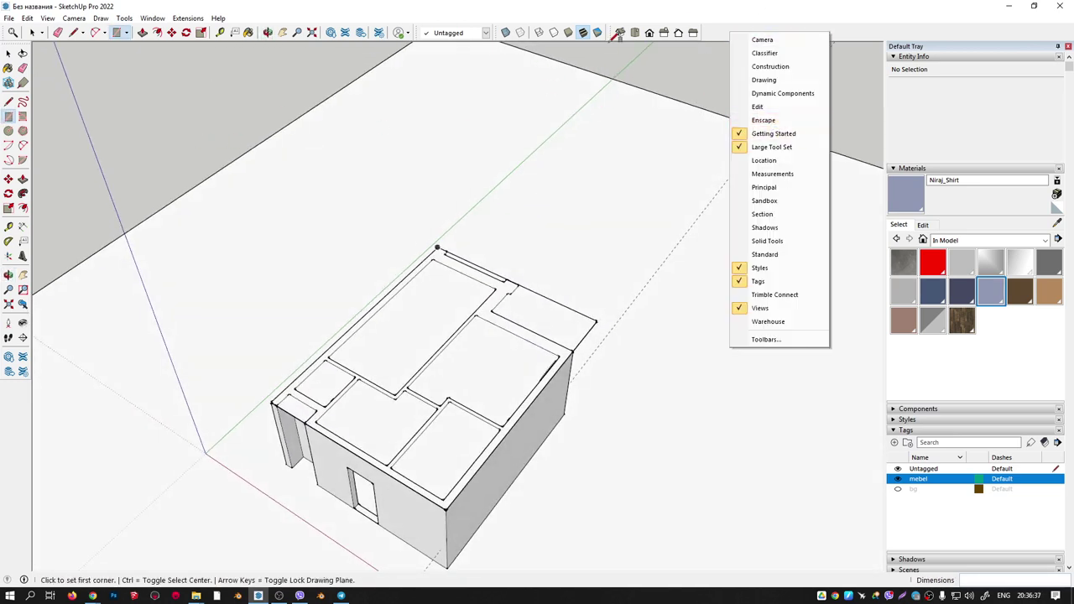
click(715, 22)
mouse_move(709, 47)
middle_down()
mouse_move(84, 213)
mouse_move(576, 372)
middle_up()
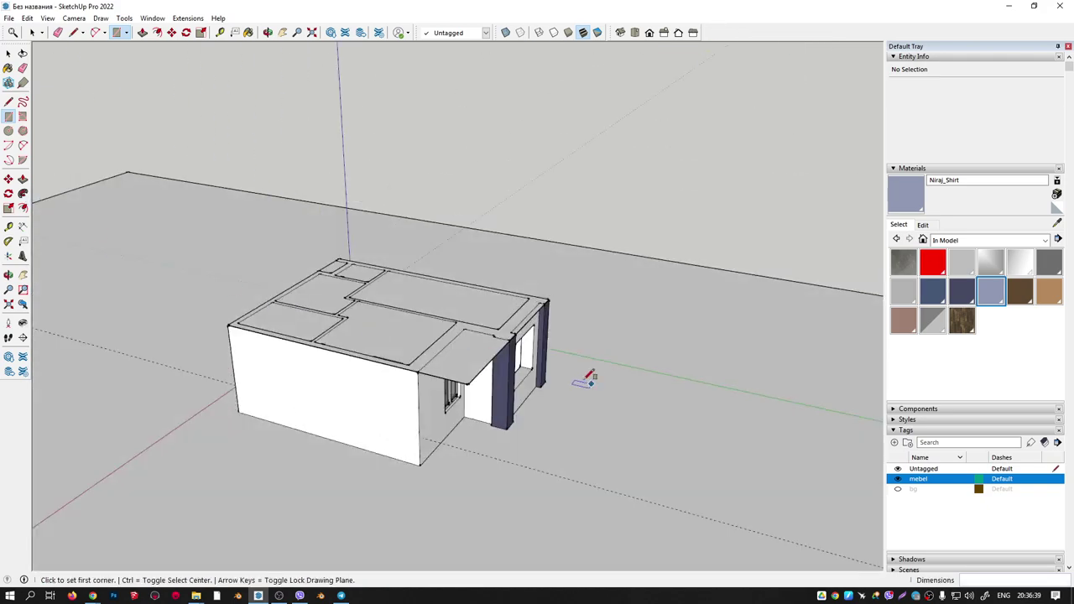
key(p)
click(470, 357)
click(470, 355)
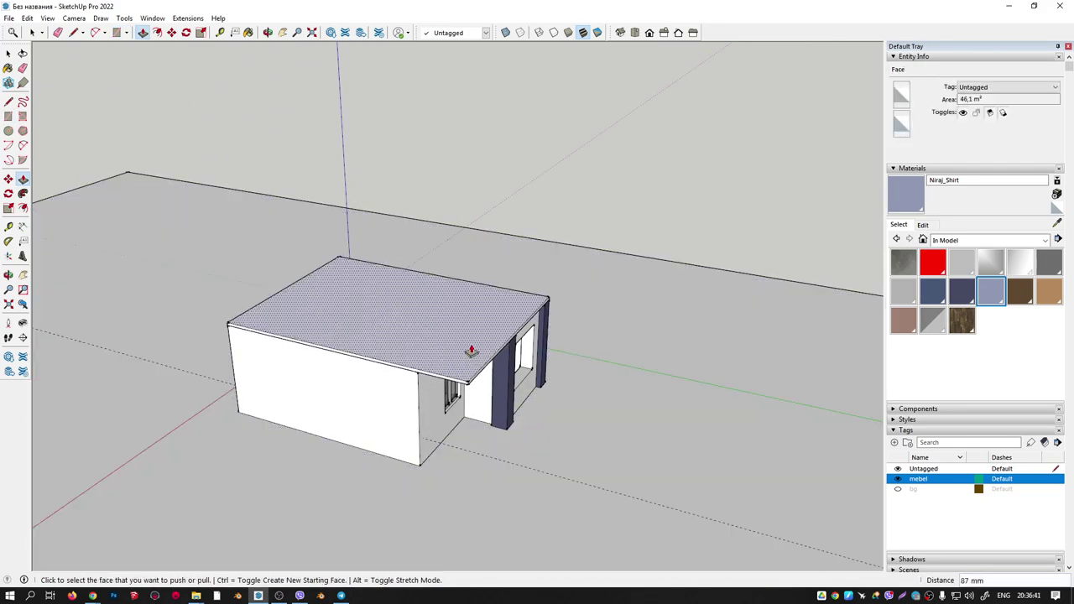
Select the roof slab and make it a group.
mouse_move(469, 356)
middle_down()
mouse_move(429, 310)
mouse_move(671, 294)
mouse_move(506, 338)
mouse_move(422, 336)
mouse_move(410, 355)
middle_up()
key(space)
click(506, 338)
key(Escape)
Show the Enscape toolbar and start Enscape live rendering.
right_click(751, 39)
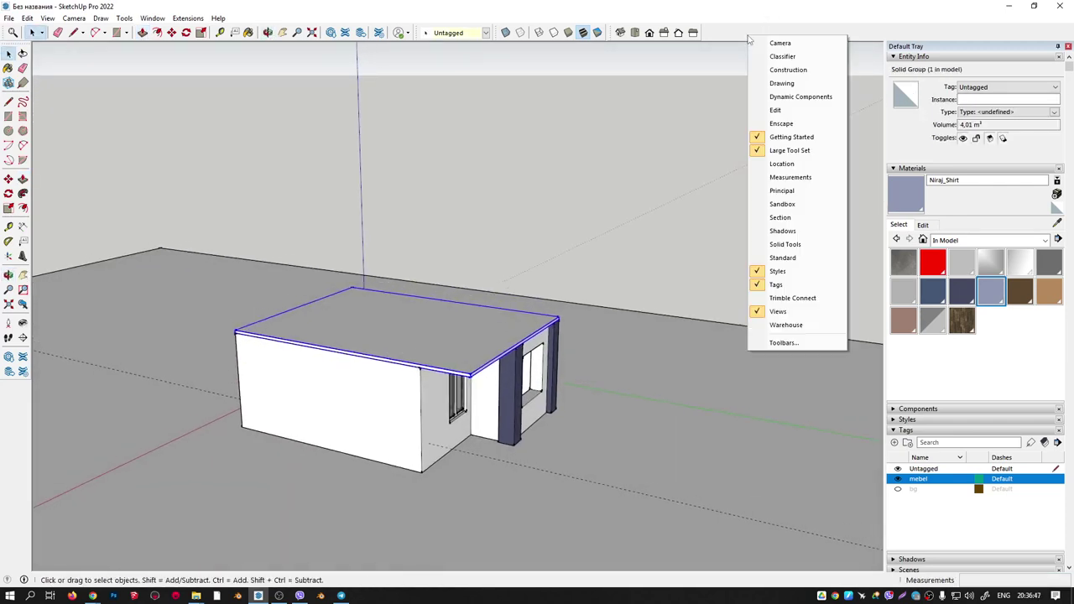
click(777, 124)
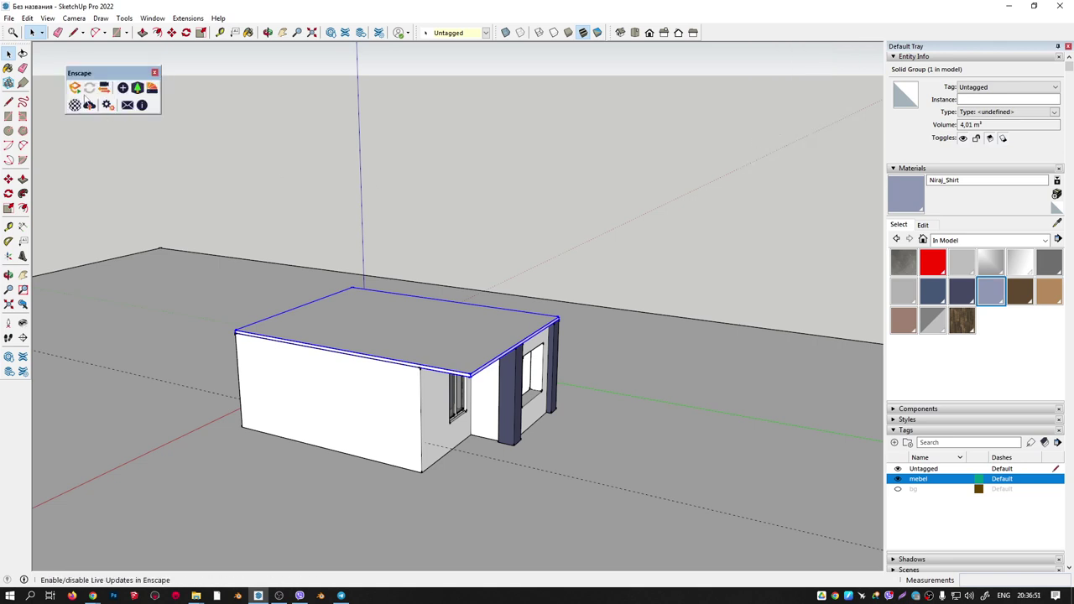
click(75, 89)
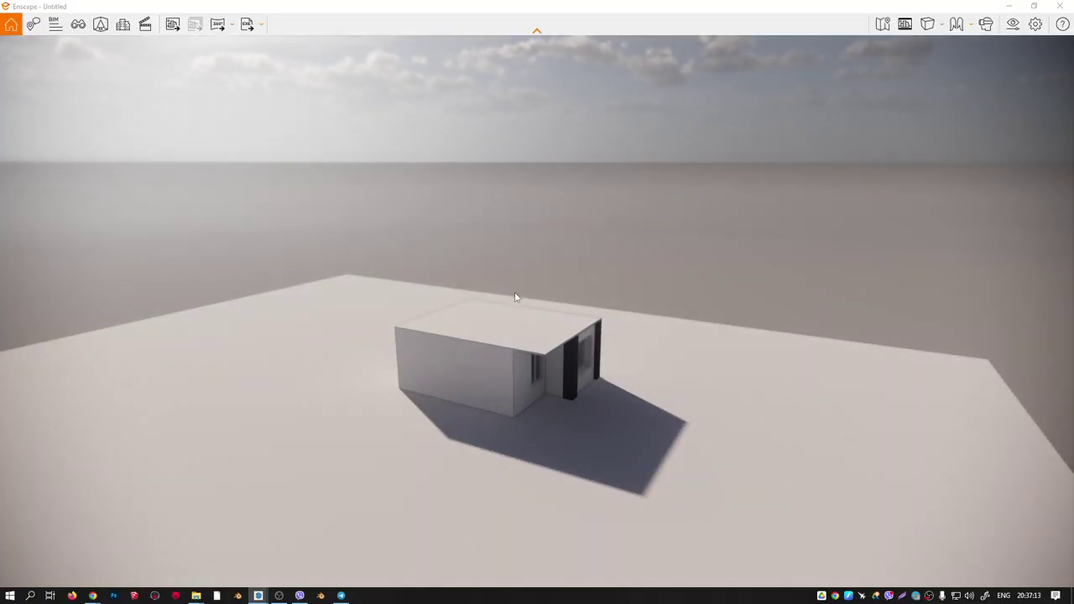
Zoom and orbit the Enscape camera close to the facade, dark columns and windows.
scroll(477, 351, up, 3)
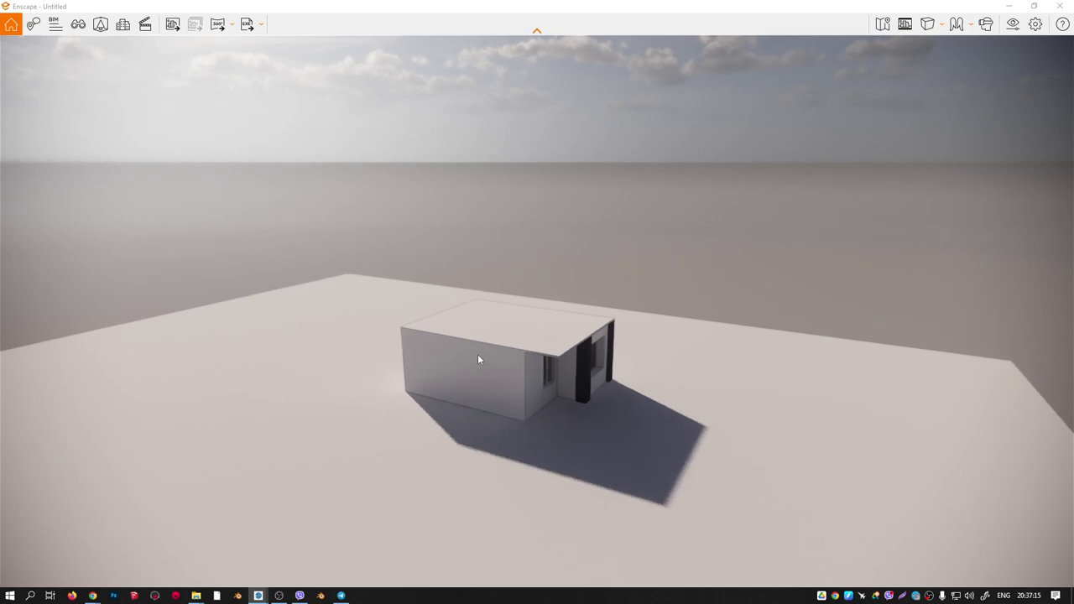
scroll(467, 375, up, 5)
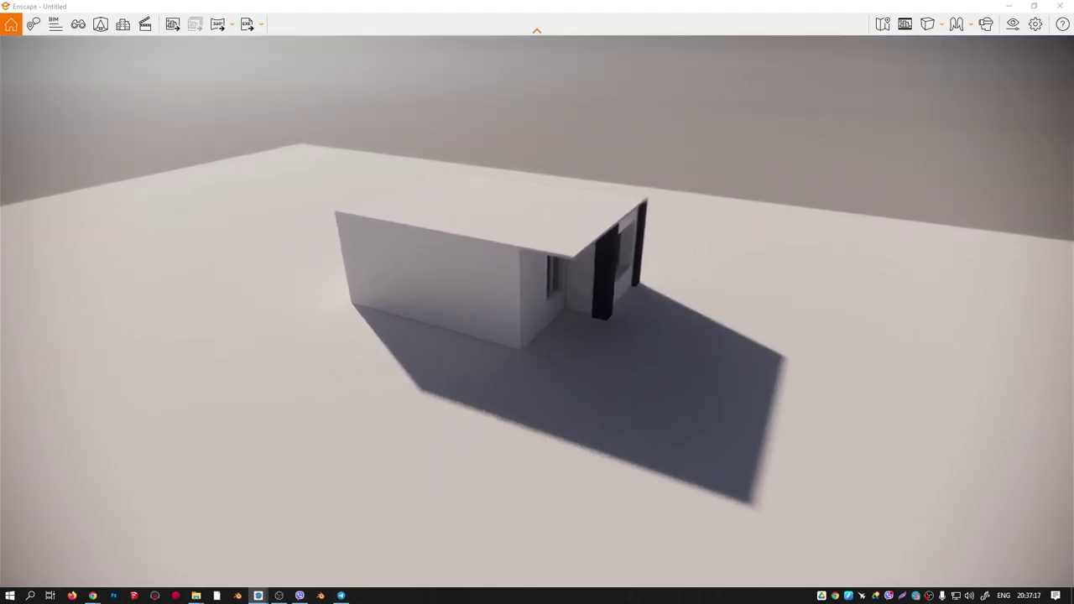
scroll(537, 336, down, 5)
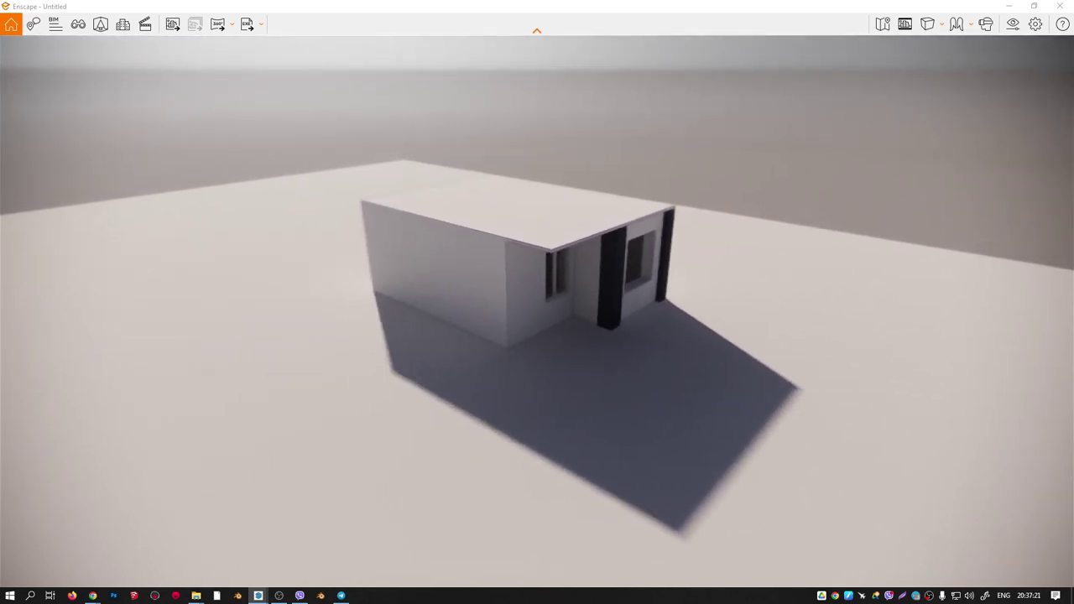
scroll(537, 335, up, 3)
right_drag(537, 335, 369, 335)
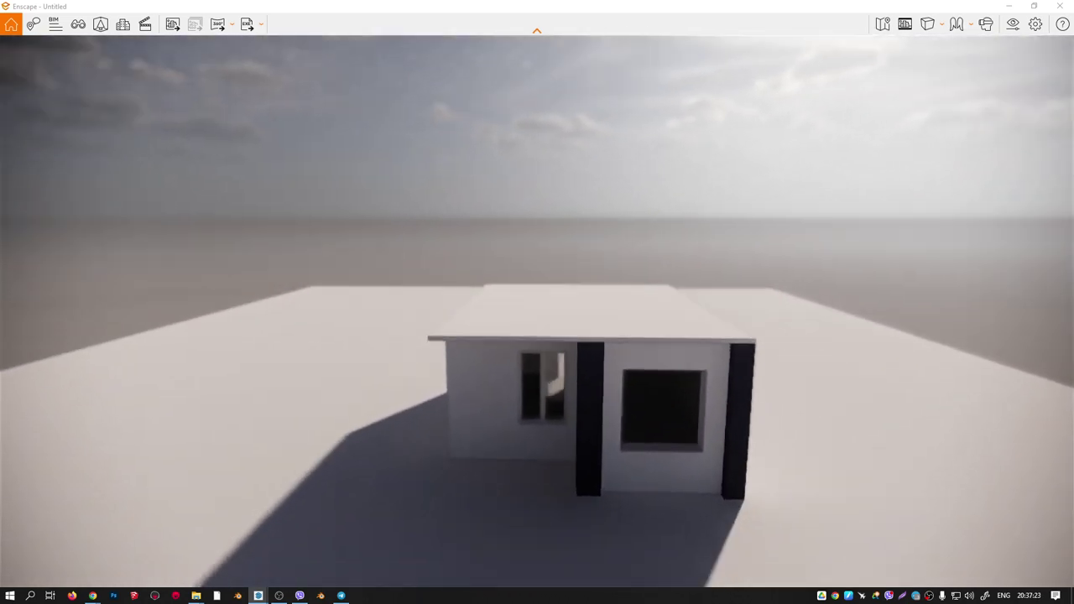
scroll(461, 377, down, 3)
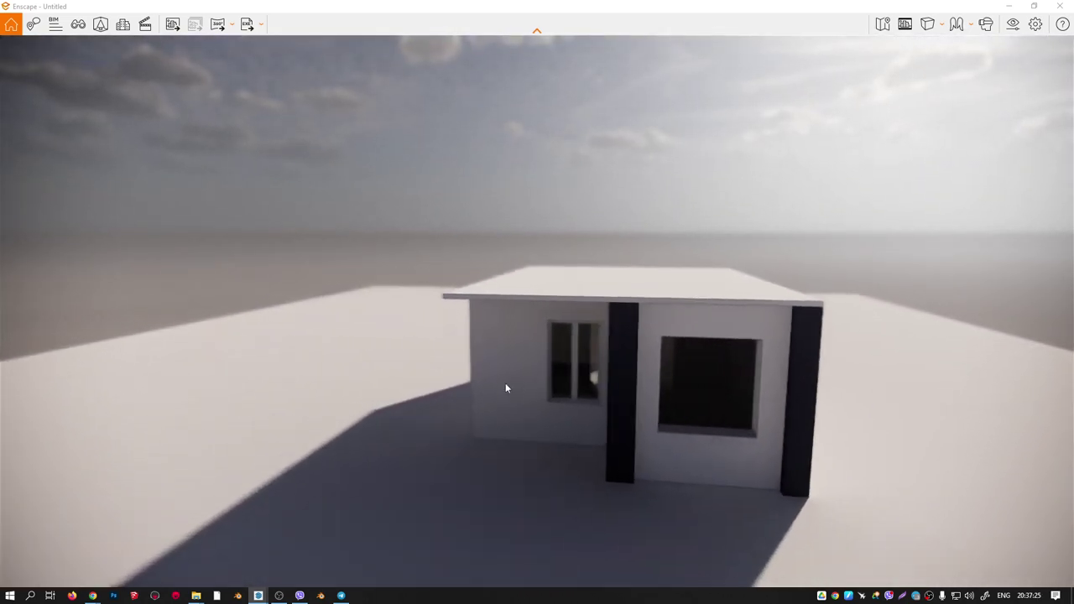
scroll(505, 383, up, 3)
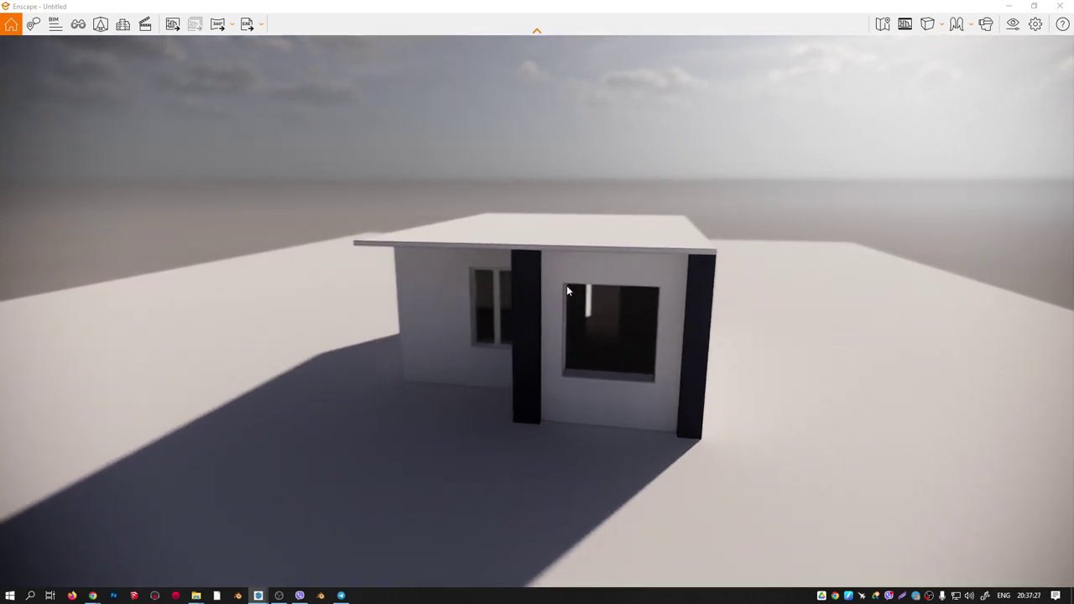
scroll(580, 245, up, 2)
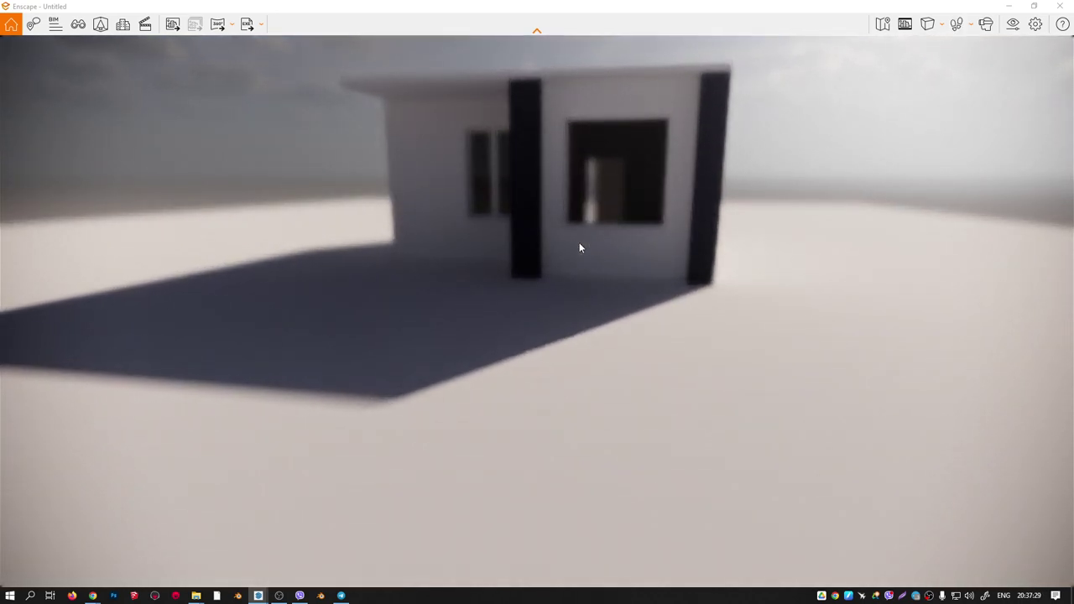
scroll(592, 252, up, 3)
scroll(583, 282, up, 3)
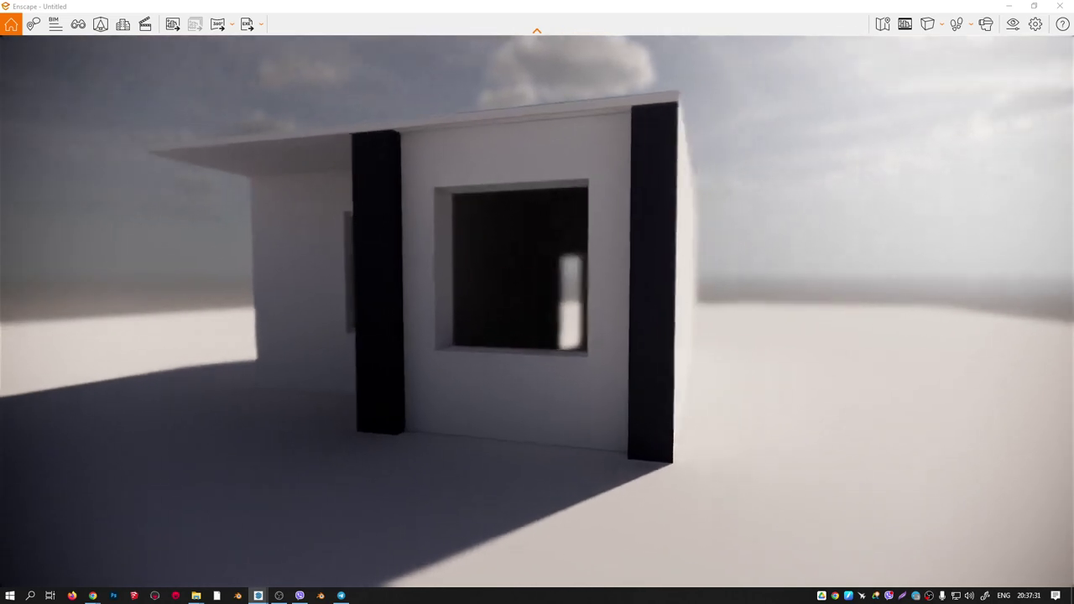
scroll(583, 282, up, 3)
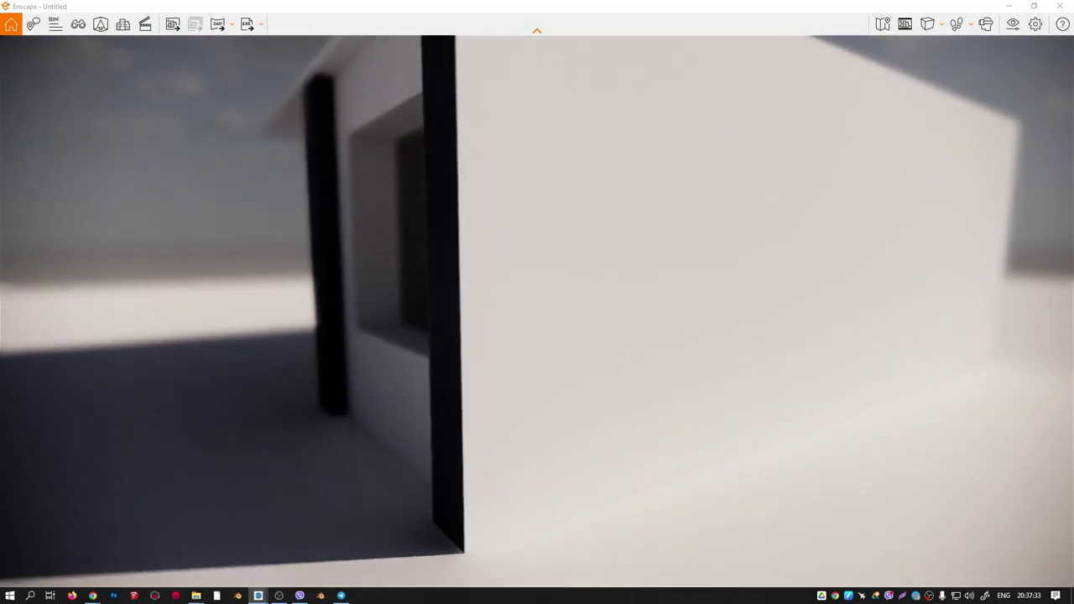
scroll(583, 282, up, 2)
scroll(586, 287, down, 3)
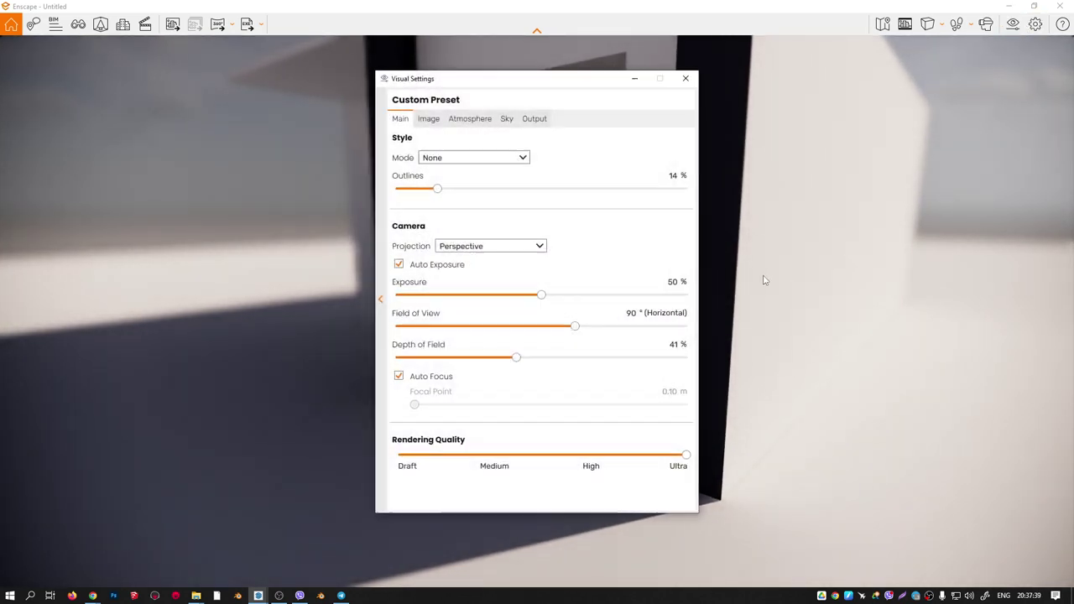
Set Depth of Field to 0% in Visual Settings, close it, and zoom back out.
drag(519, 360, 273, 361)
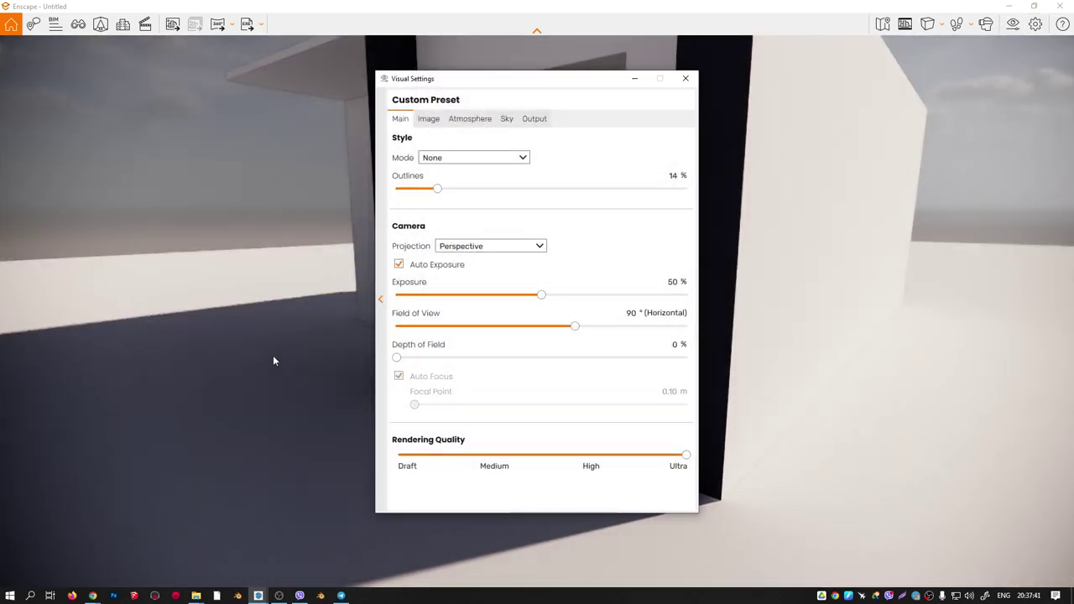
click(684, 79)
scroll(592, 226, down, 3)
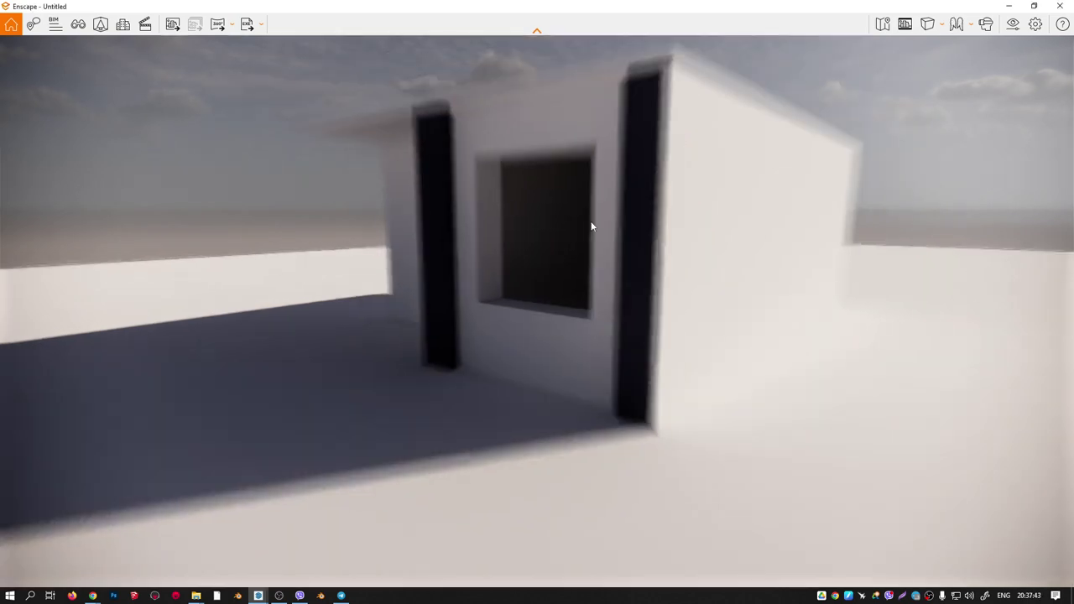
scroll(582, 201, up, 3)
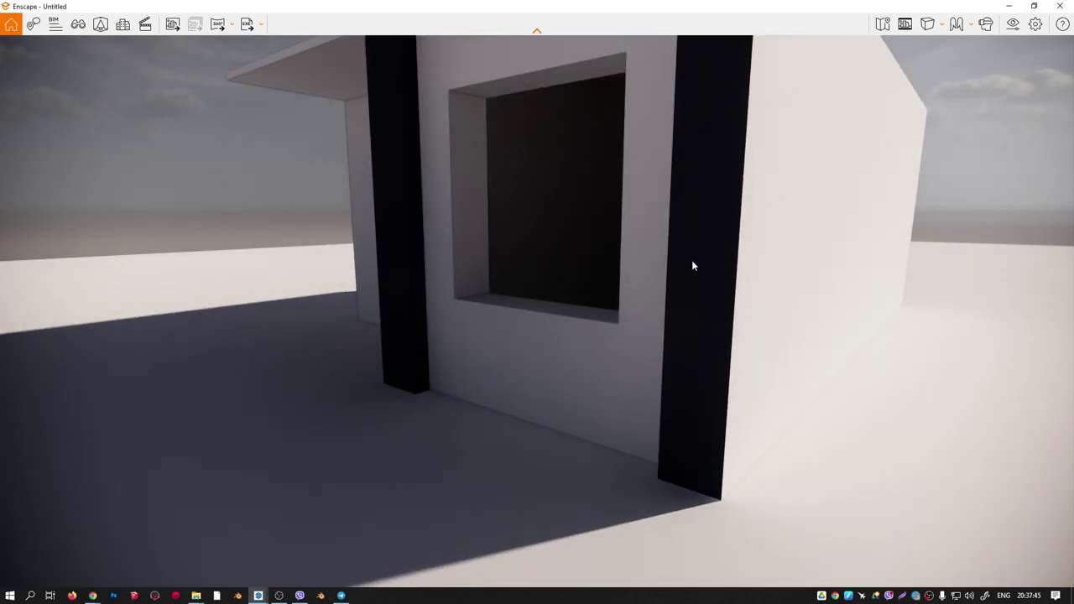
scroll(693, 264, down, 5)
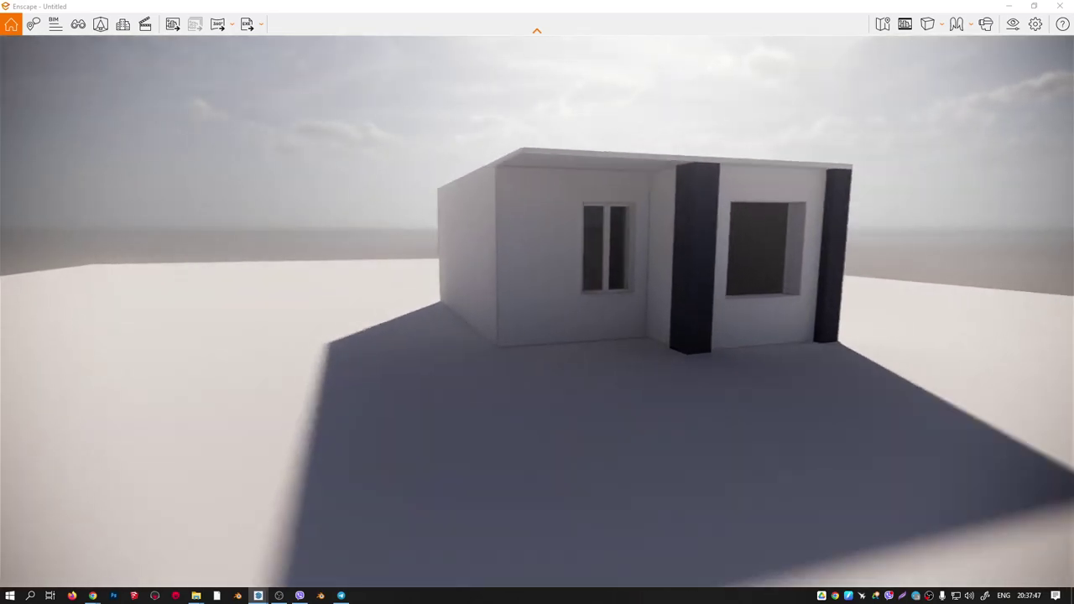
key(a)
key(a)
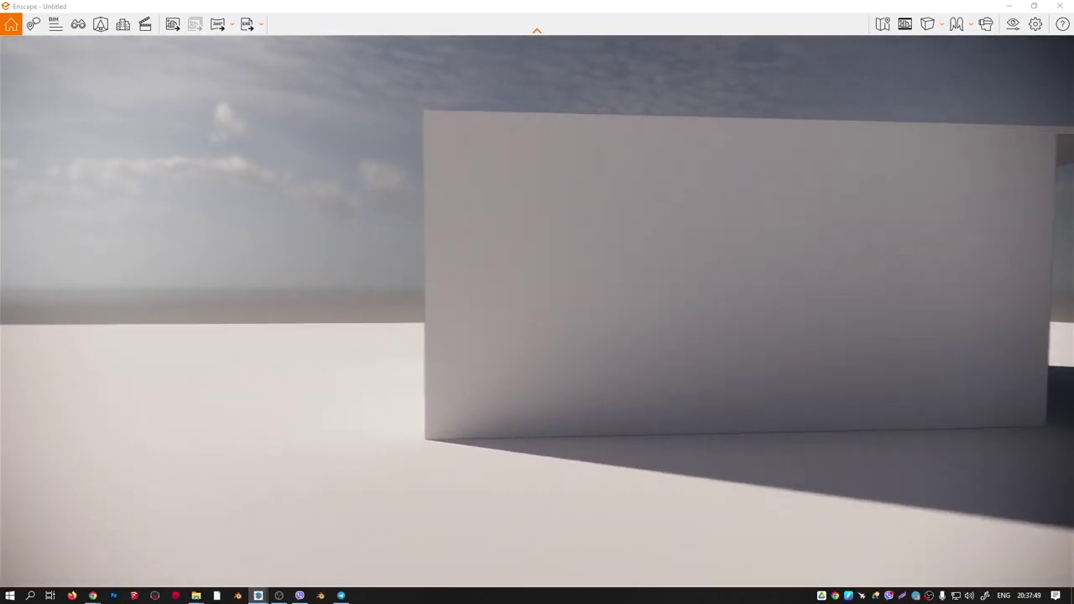
Walk through the doorway into the bedroom and face the bed and window.
key(w)
key(w)
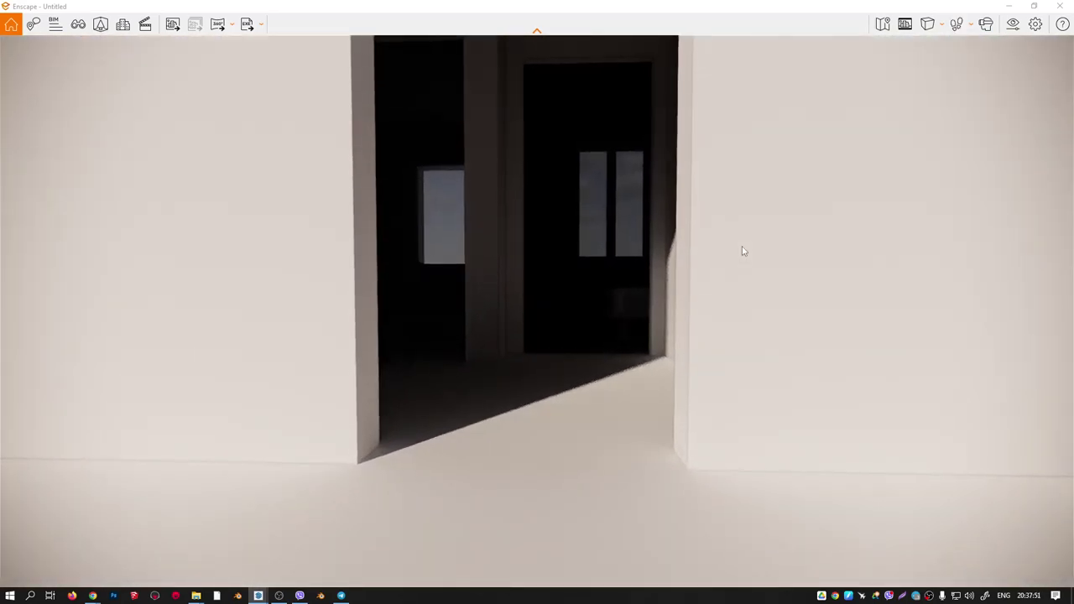
key(w)
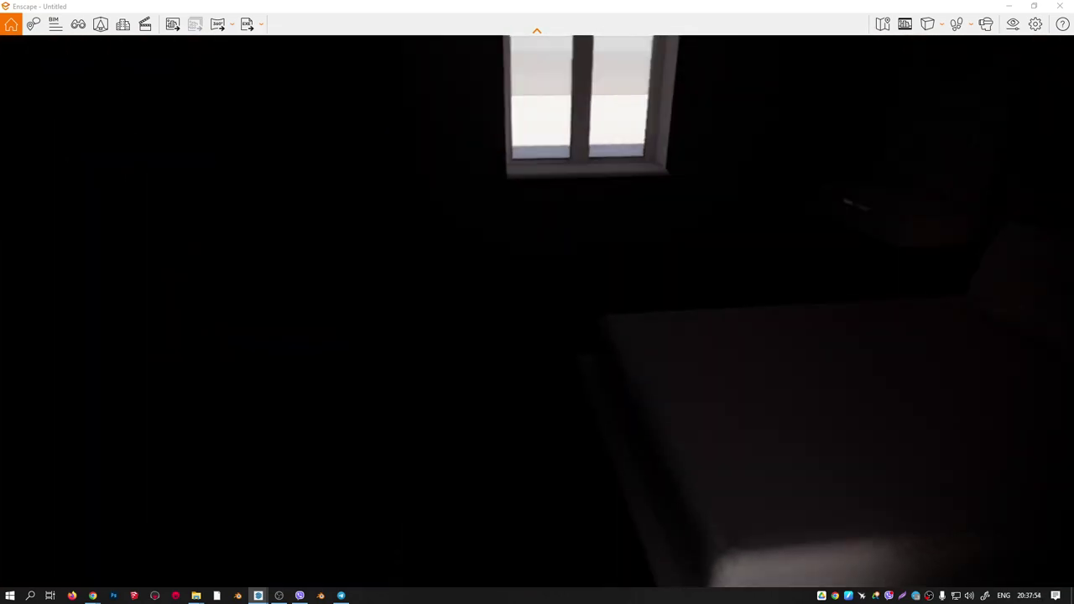
mouse_move(618, 292)
mouse_down()
mouse_move(713, 352)
mouse_move(588, 340)
mouse_move(621, 369)
mouse_move(581, 347)
mouse_move(613, 378)
mouse_move(518, 356)
mouse_up()
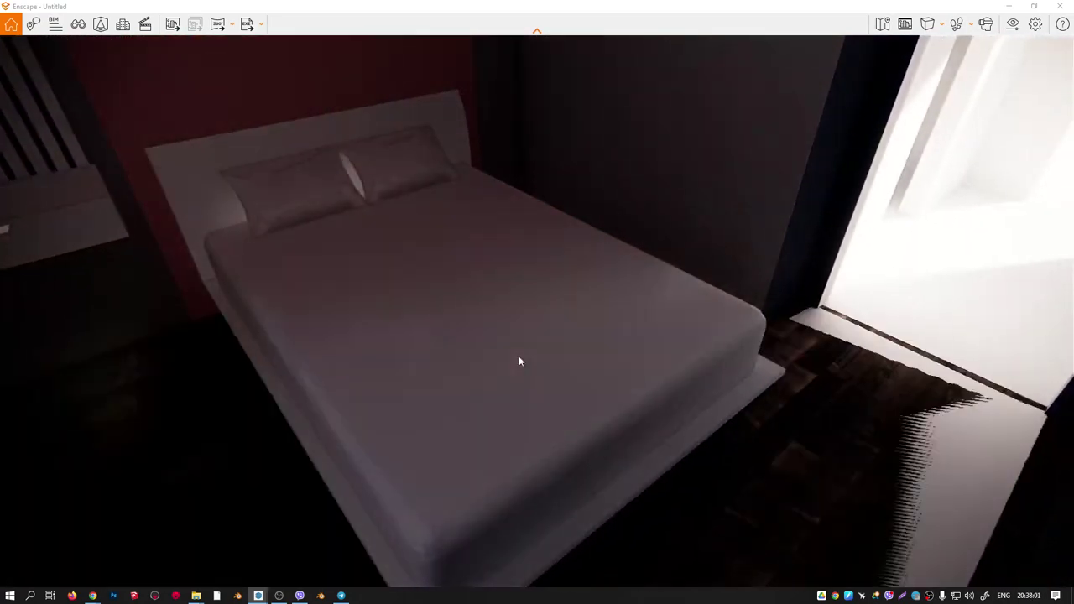
Zoom out to an aerial overview of the house.
scroll(696, 320, down, 3)
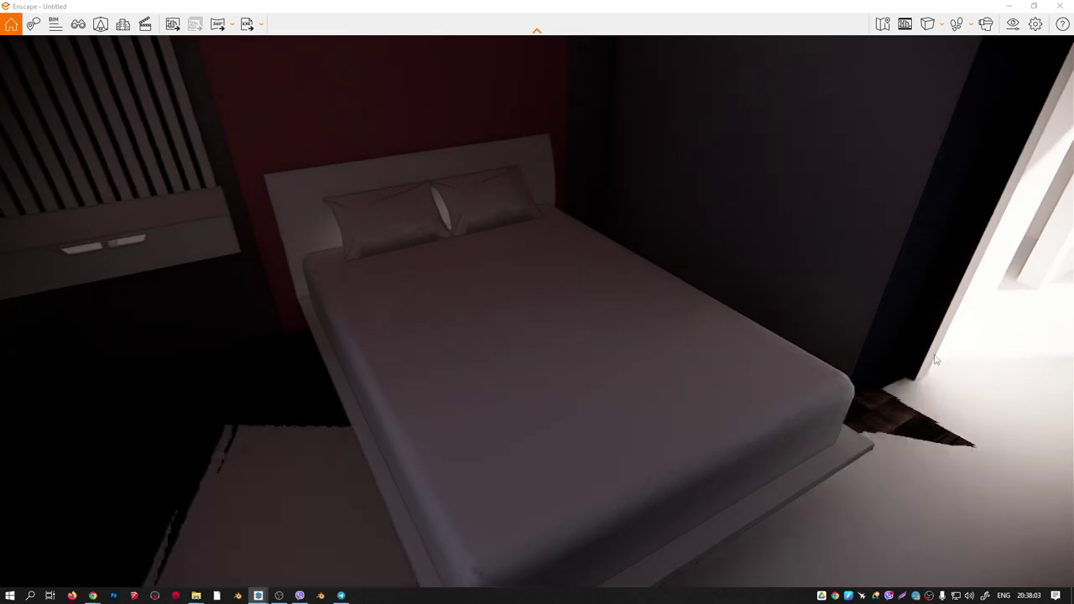
scroll(695, 320, down, 3)
scroll(696, 321, down, 3)
scroll(695, 321, down, 3)
scroll(684, 326, down, 2)
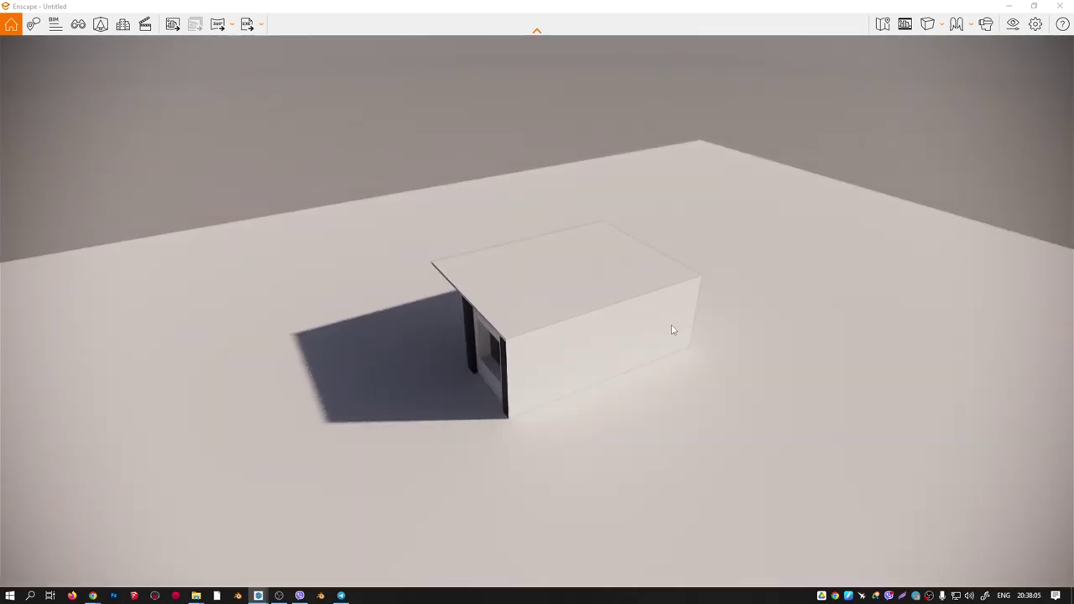
scroll(670, 302, up, 2)
scroll(667, 304, up, 2)
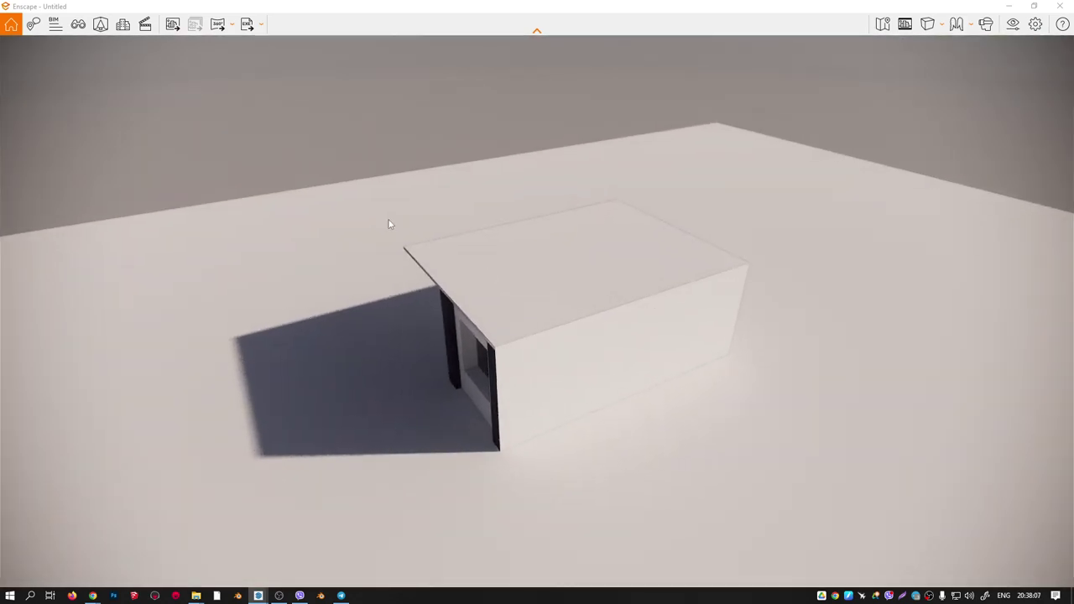
Return to SketchUp and select the ground group.
click(1012, 6)
middle_drag(336, 314, 88, 315)
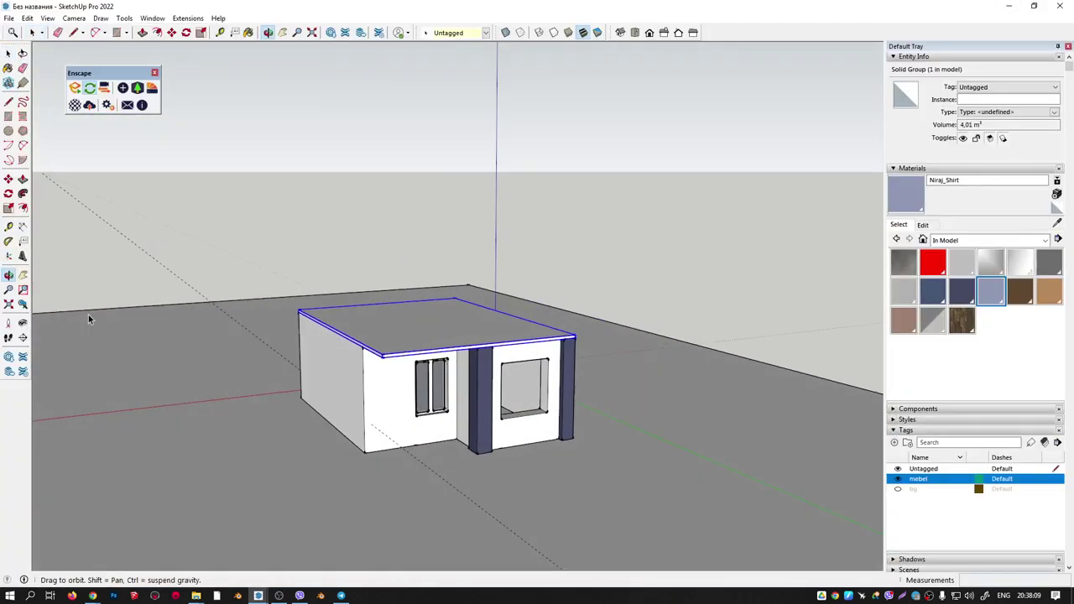
scroll(629, 452, up, 2)
scroll(525, 451, up, 2)
right_click(525, 452)
click(529, 475)
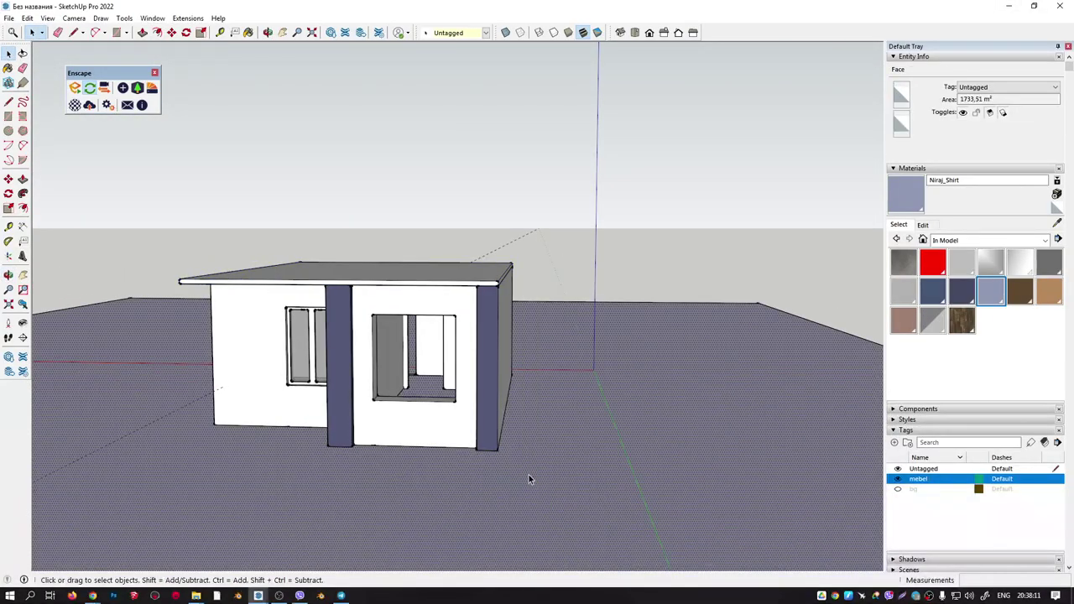
scroll(519, 459, up, 2)
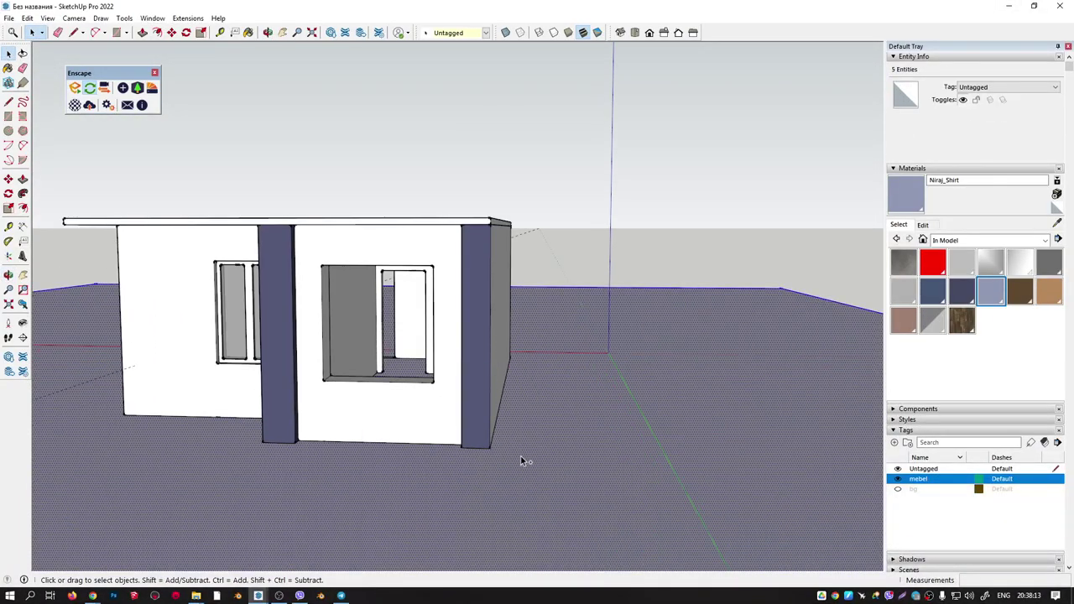
click(520, 459)
Move the ground group up the blue axis by a typed distance, just beneath the house.
scroll(491, 450, up, 2)
scroll(551, 436, down, 2)
middle_drag(551, 436, 762, 314)
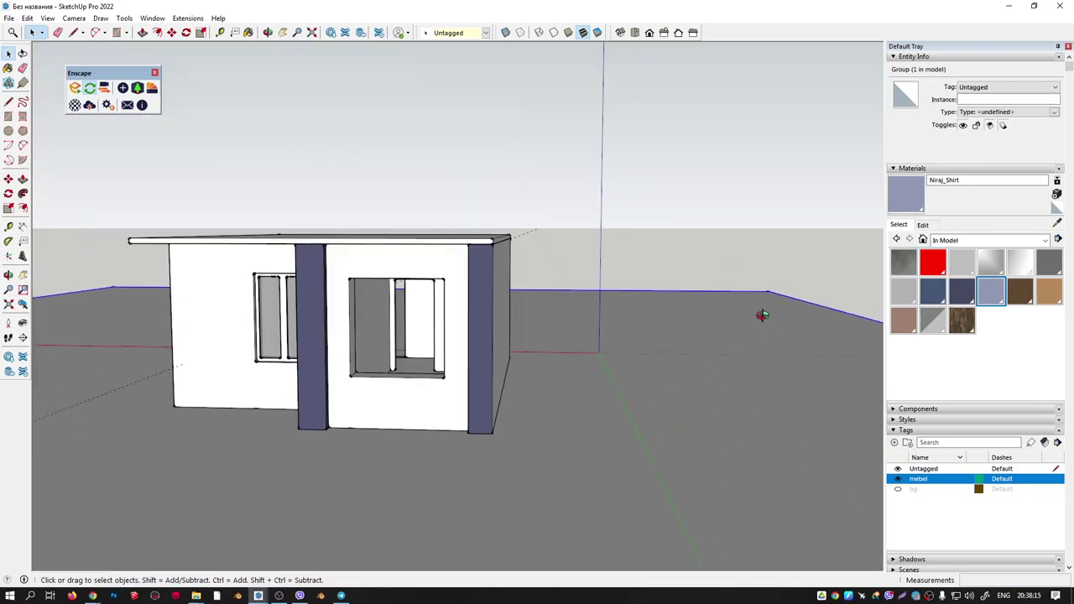
scroll(300, 333, down, 3)
scroll(556, 352, down, 2)
middle_drag(556, 352, 475, 360)
scroll(475, 360, up, 3)
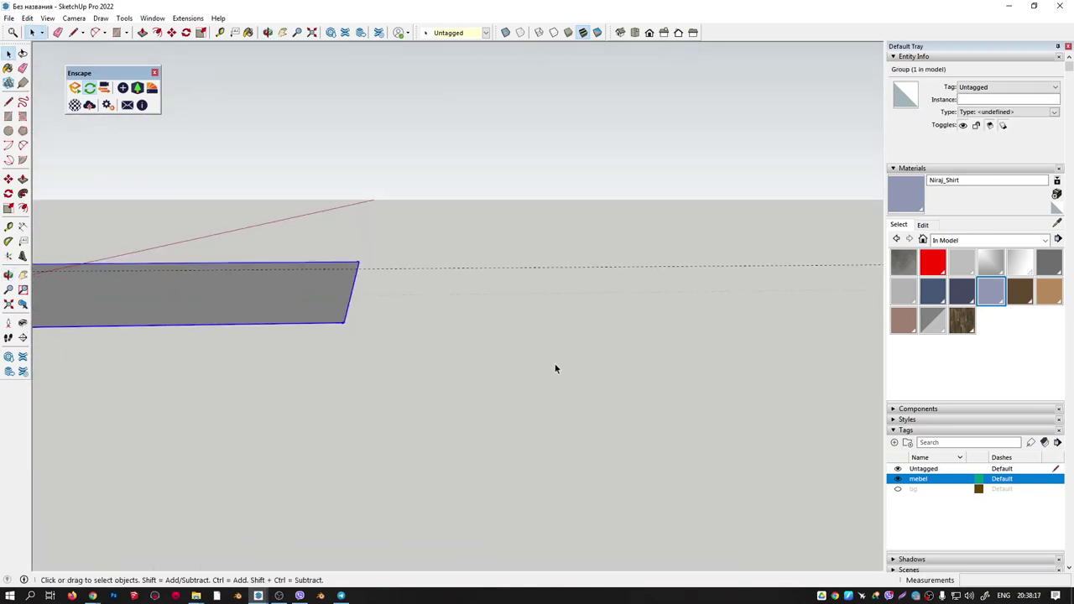
key(m)
click(345, 322)
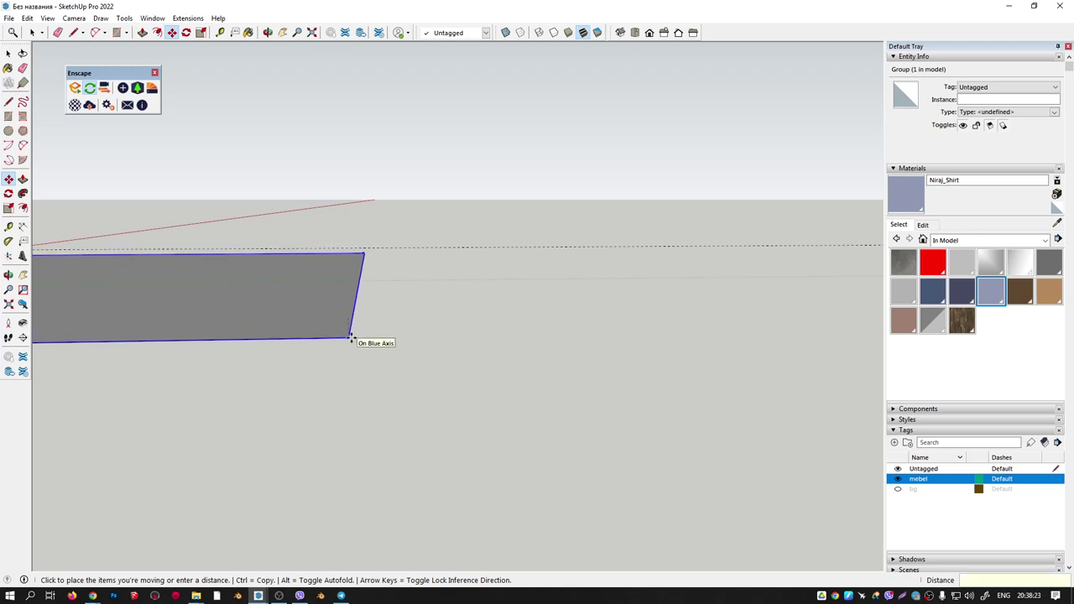
text(5)
key(Return)
mouse_move(360, 271)
middle_down()
mouse_move(758, 499)
mouse_move(596, 363)
middle_up()
key(m)
scroll(405, 391, up, 3)
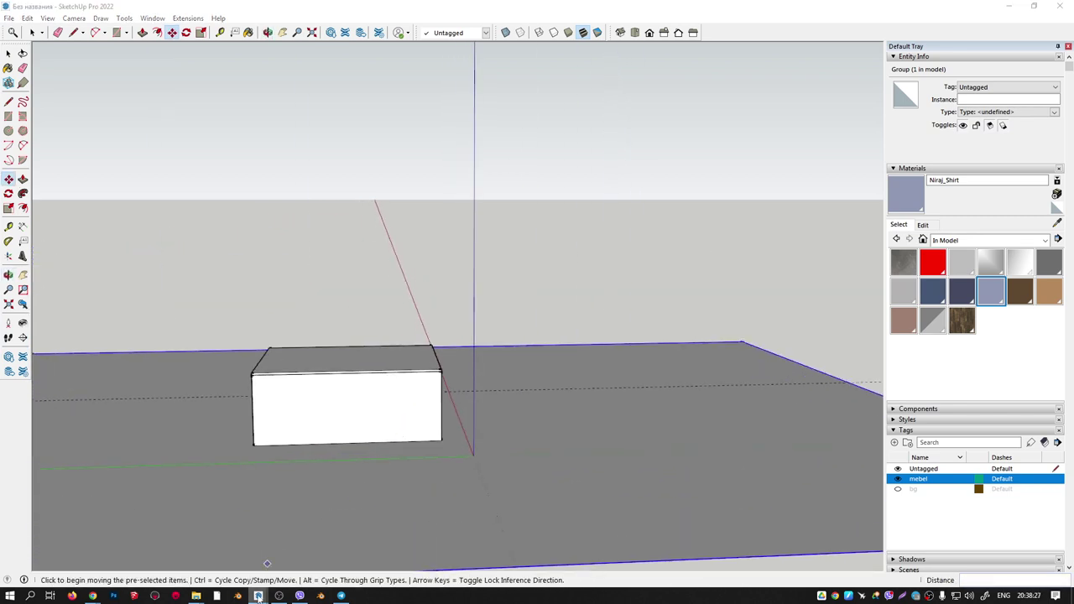
In Enscape, fly the camera under the roof to face the windowed wall.
click(315, 560)
scroll(420, 405, up, 5)
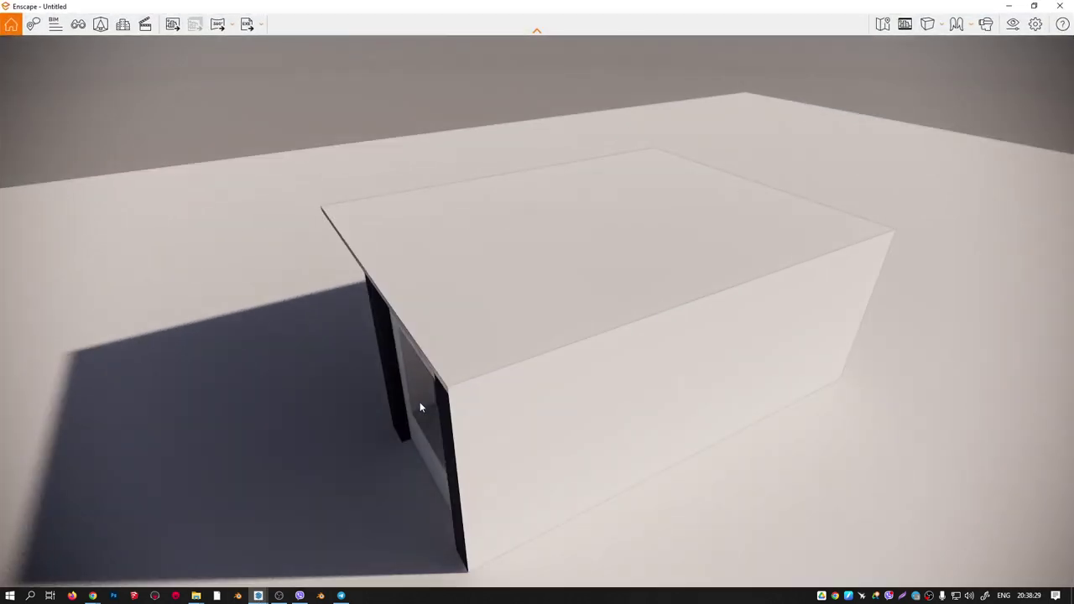
drag(420, 407, 323, 448)
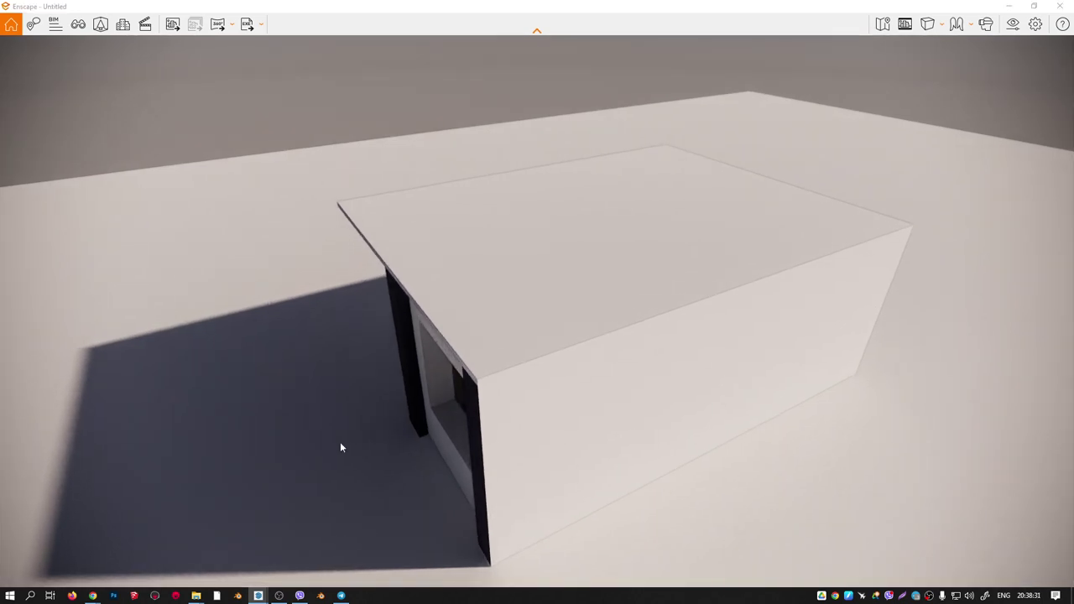
key(w)
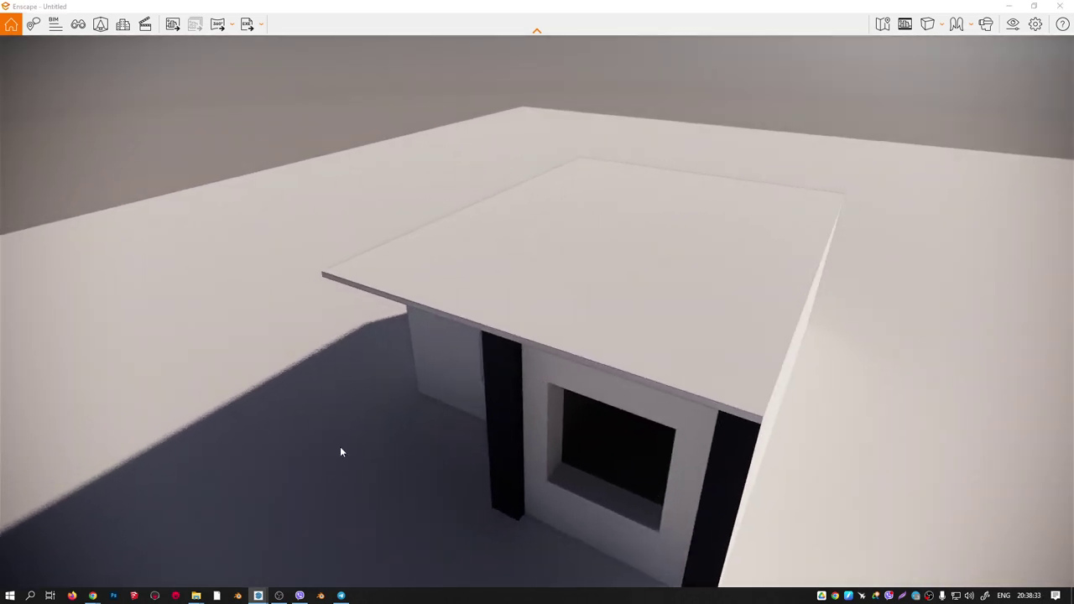
drag(339, 448, 340, 503)
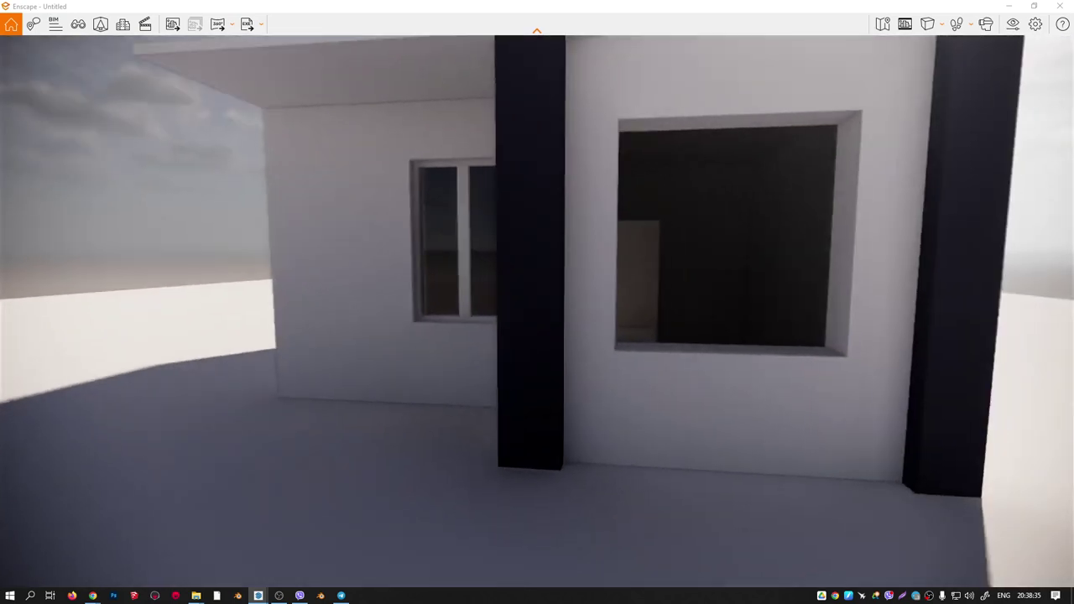
Walk the Enscape camera back around the house corner, then close Enscape.
key(a)
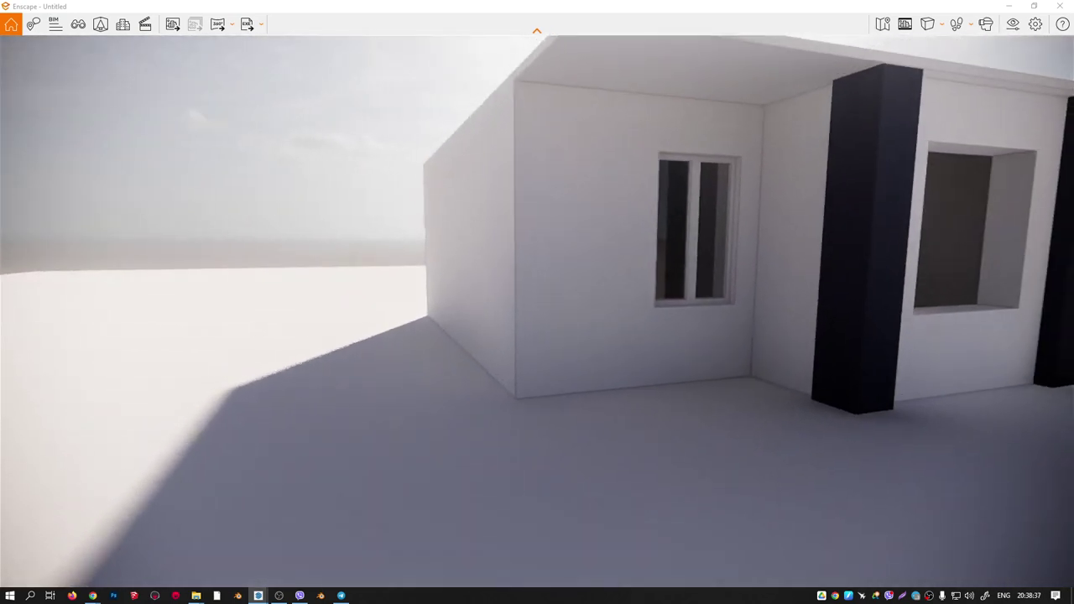
key(w)
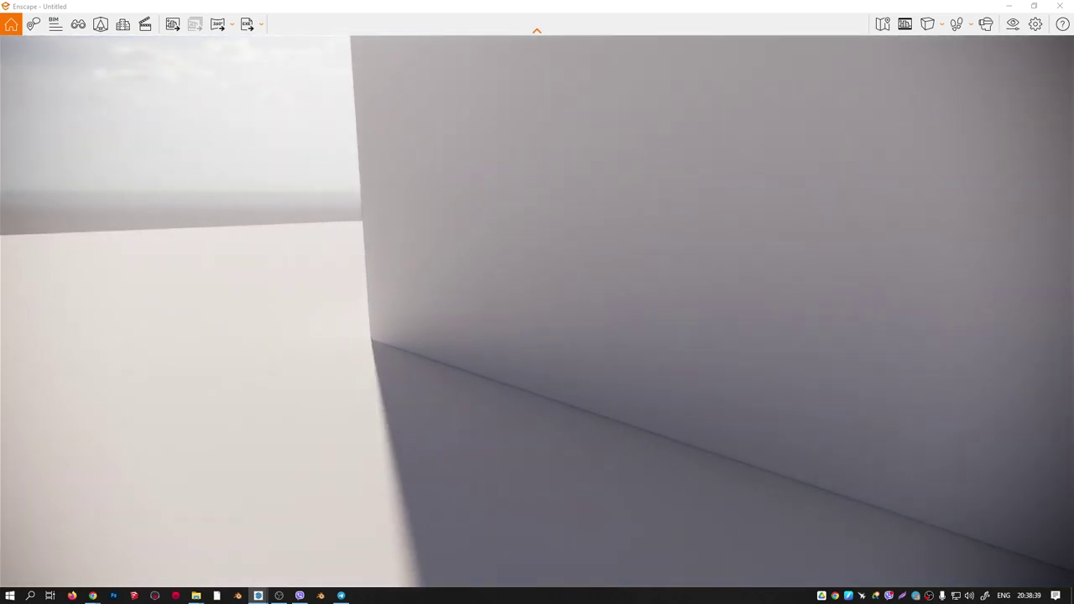
key(d)
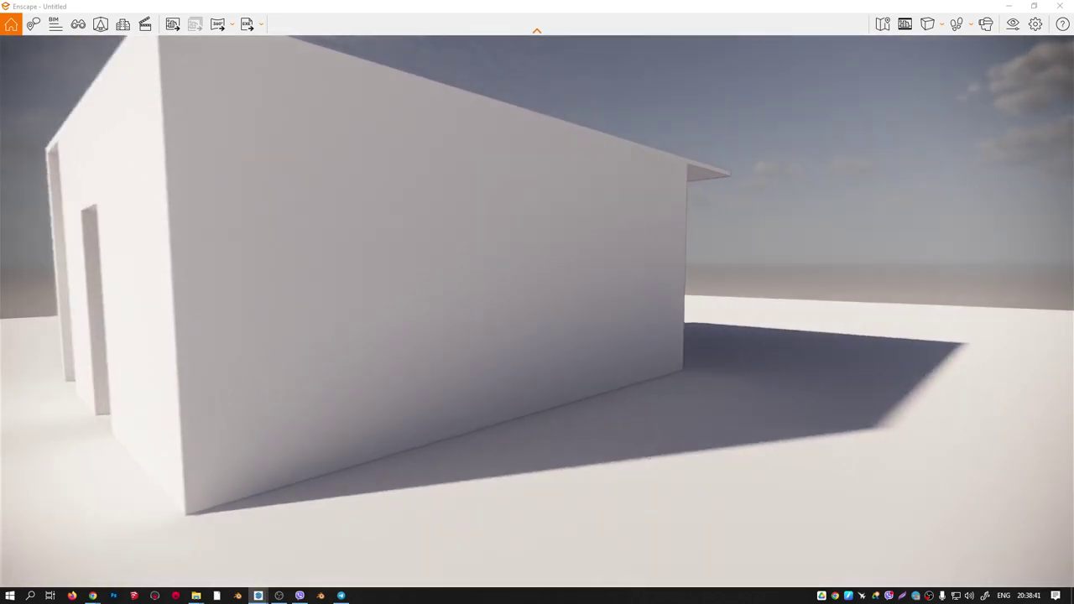
key(s)
click(1057, 7)
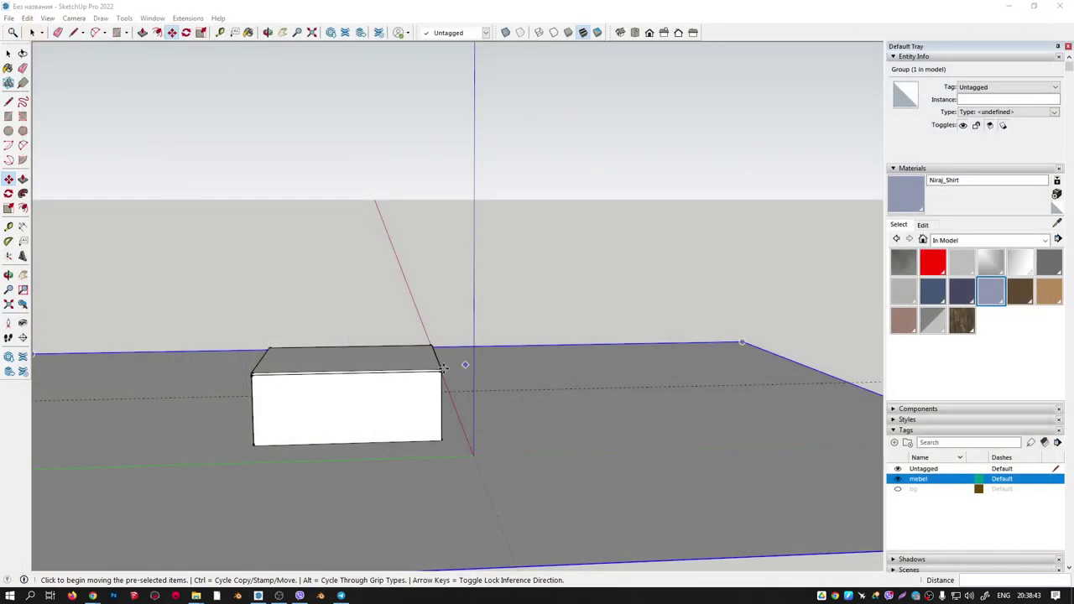
Draw a small step rectangle at the wall base beside the door.
scroll(432, 469, up, 3)
mouse_move(432, 481)
middle_down()
mouse_move(357, 448)
mouse_move(383, 371)
middle_up()
scroll(362, 422, up, 5)
middle_drag(361, 422, 371, 440)
key(m)
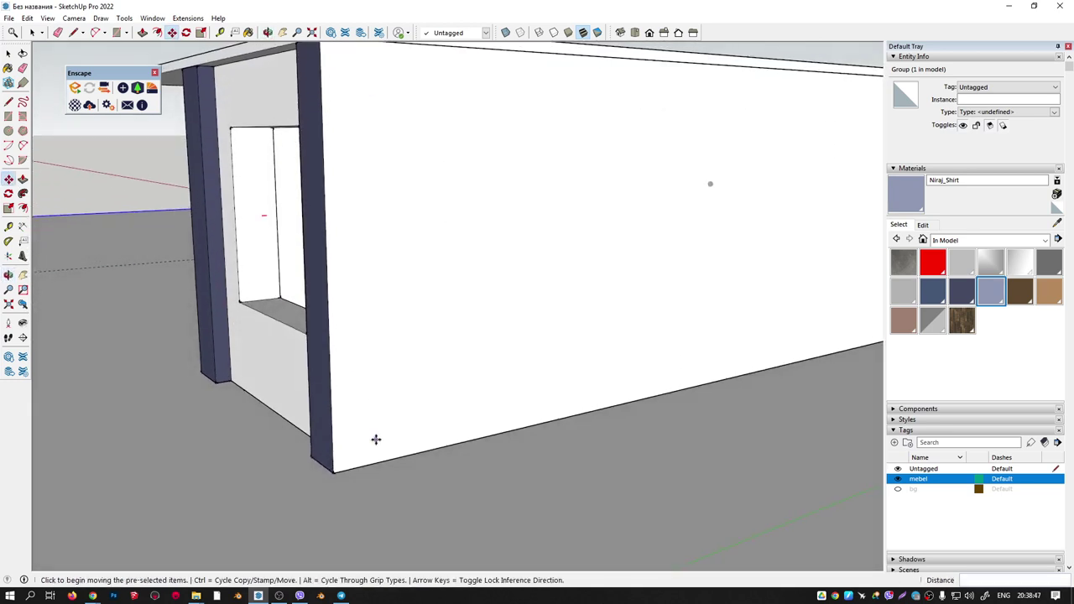
key(r)
scroll(369, 439, up, 2)
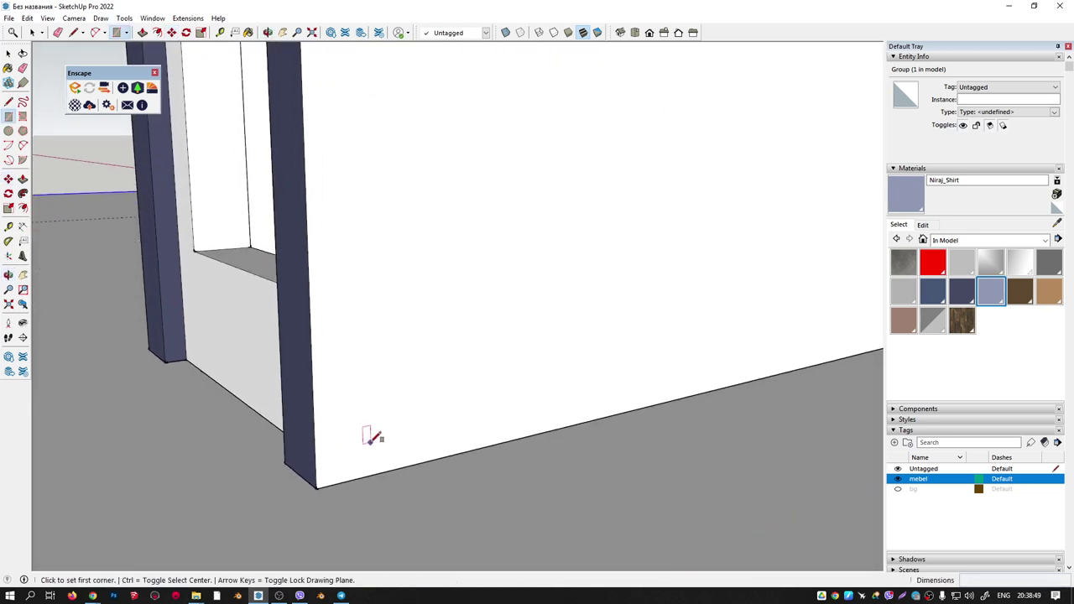
click(367, 441)
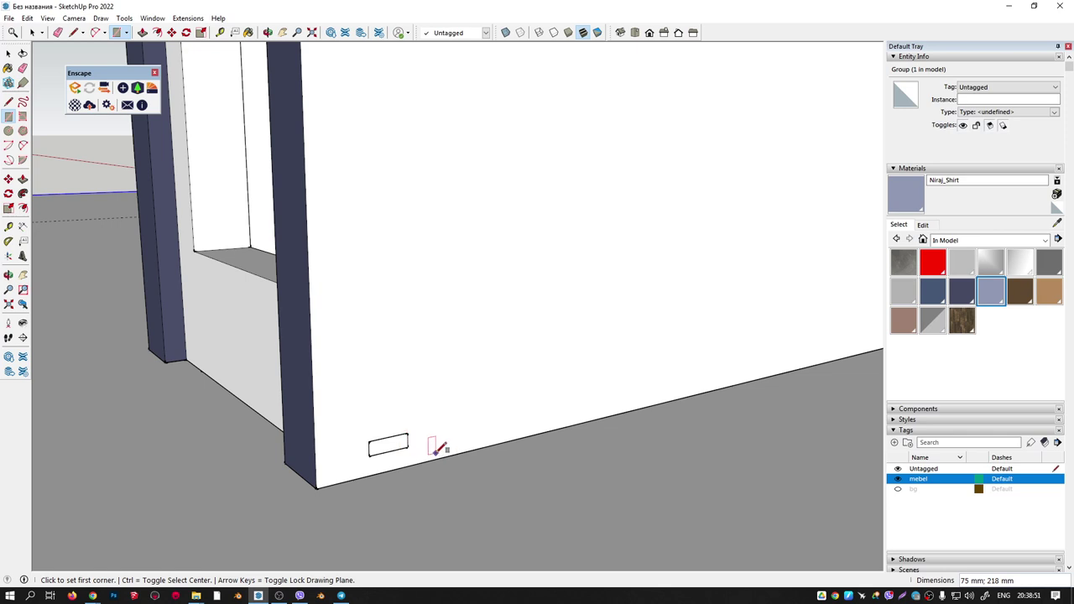
Extrude the rectangle into a 1062 mm plank and group it.
key(p)
click(398, 449)
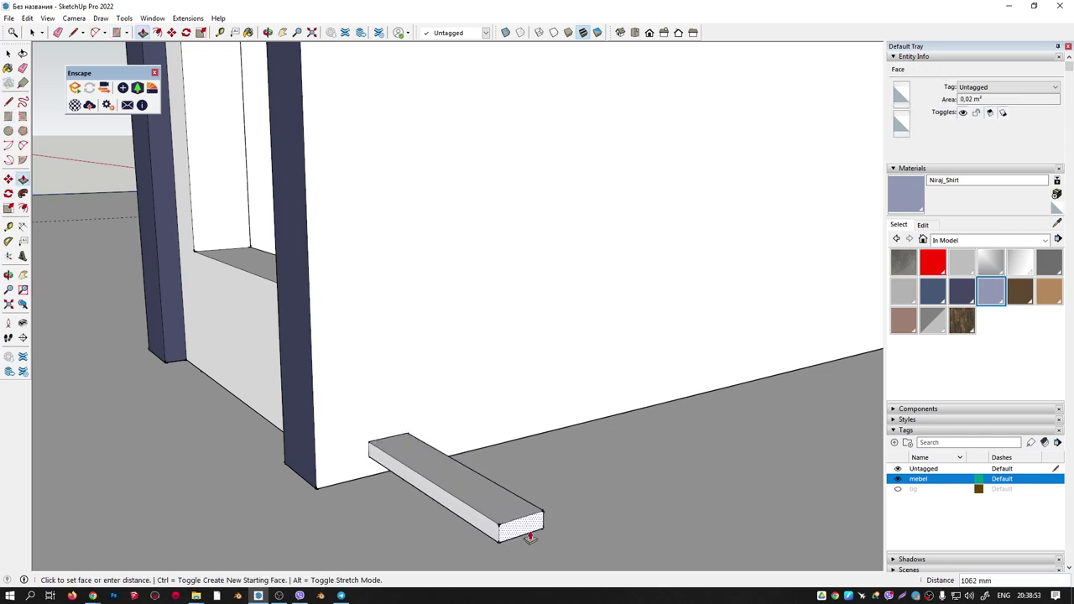
click(529, 537)
key(space)
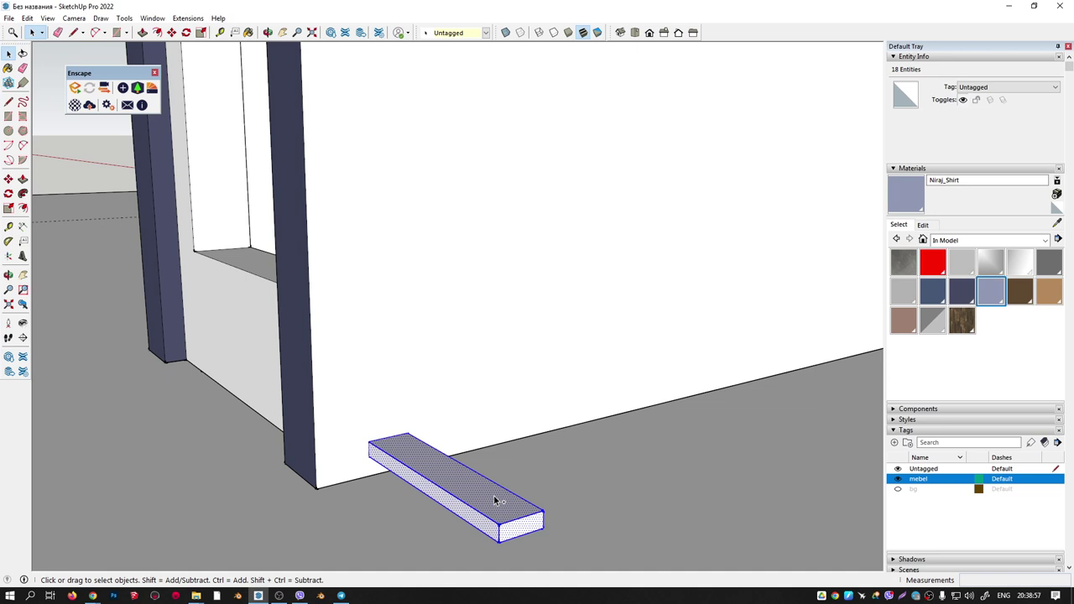
key(ctrl+g)
Add a vertical height guide from the plank's end corner with Tape Measure.
middle_drag(496, 500, 516, 497)
key(t)
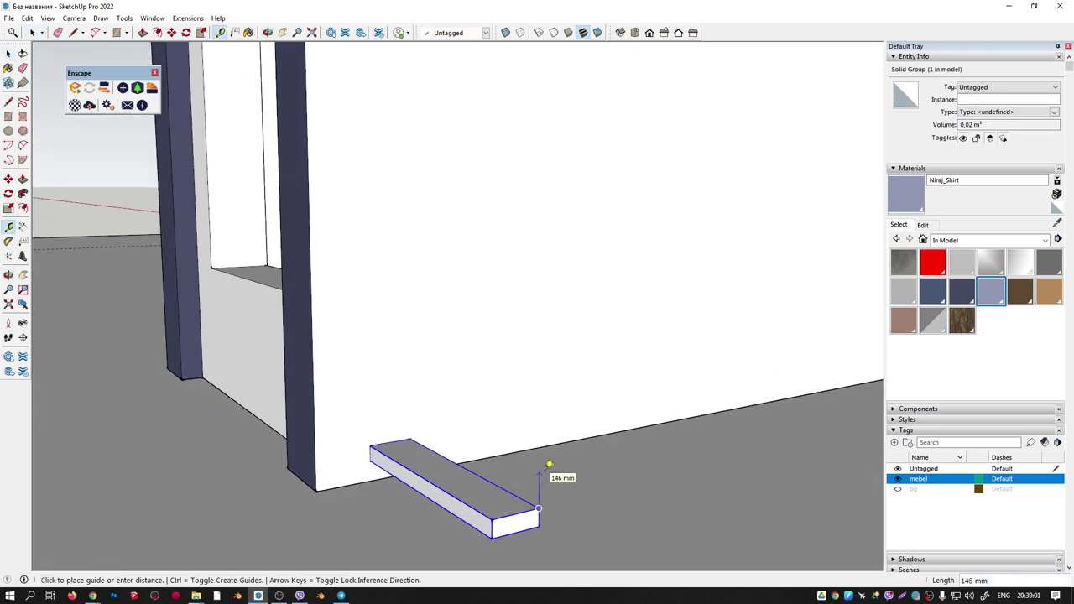
mouse_move(549, 464)
middle_down()
mouse_move(577, 445)
mouse_move(524, 523)
mouse_move(524, 506)
middle_up()
key(space)
key(t)
click(514, 505)
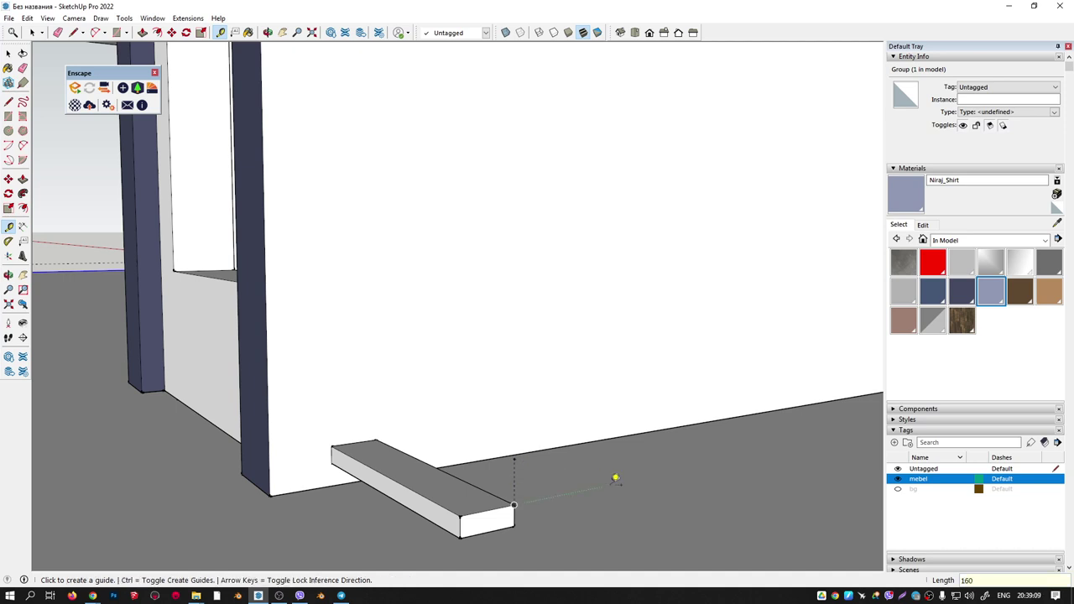
middle_drag(616, 479, 626, 483)
key(space)
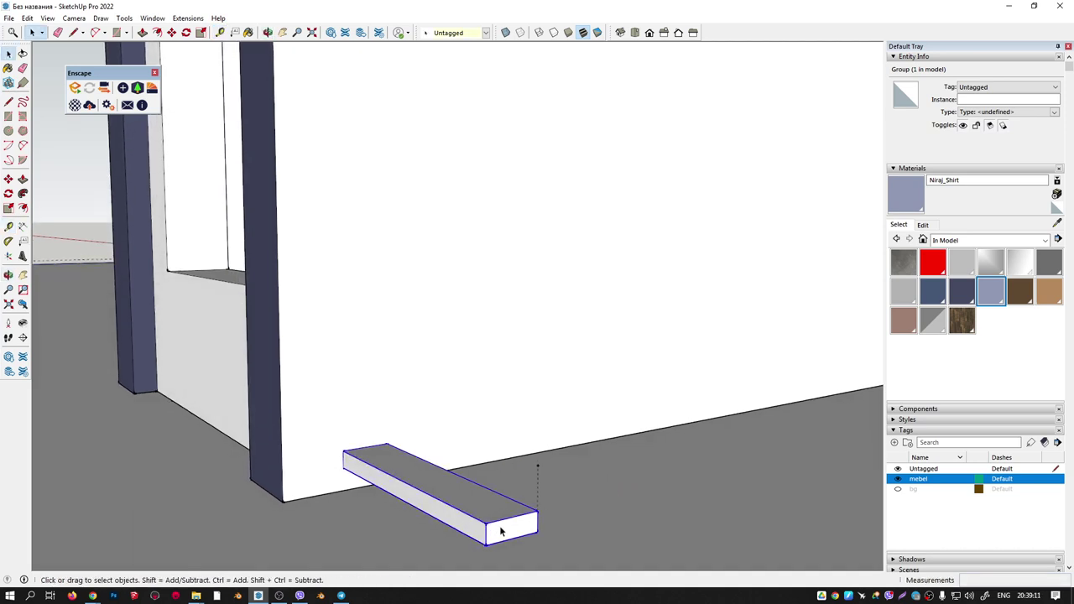
Copy the plank one riser up along the guide and array it x50.
key(m)
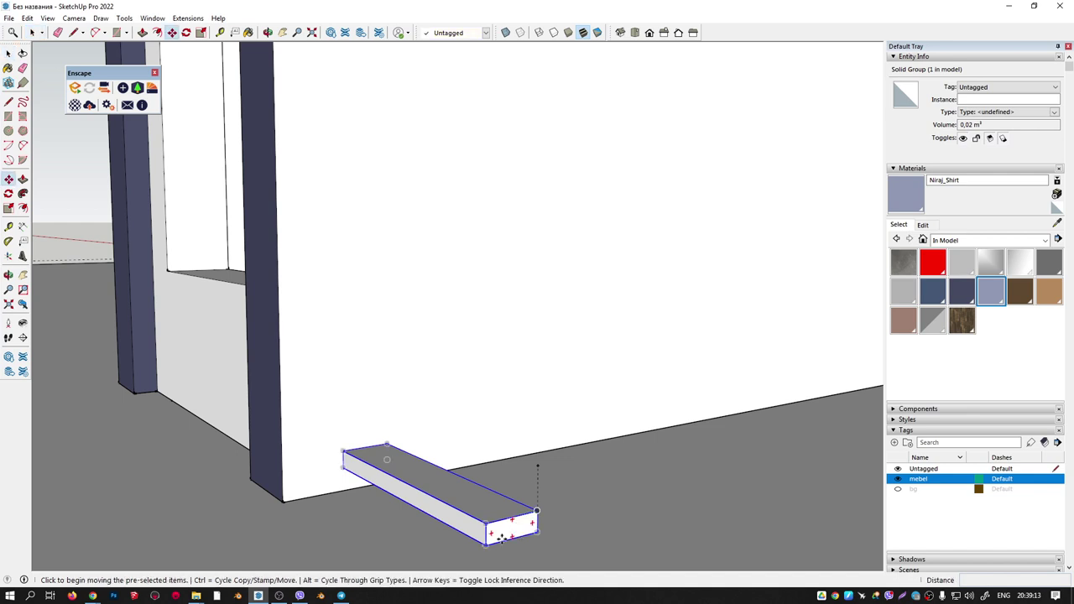
key(ctrl)
click(485, 544)
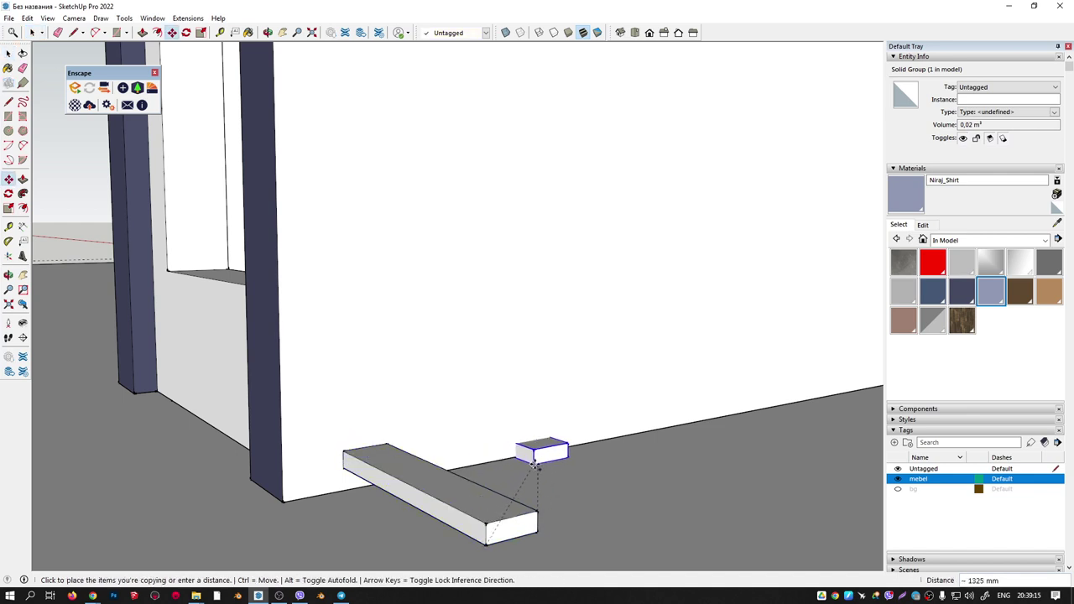
click(538, 463)
text(*50)
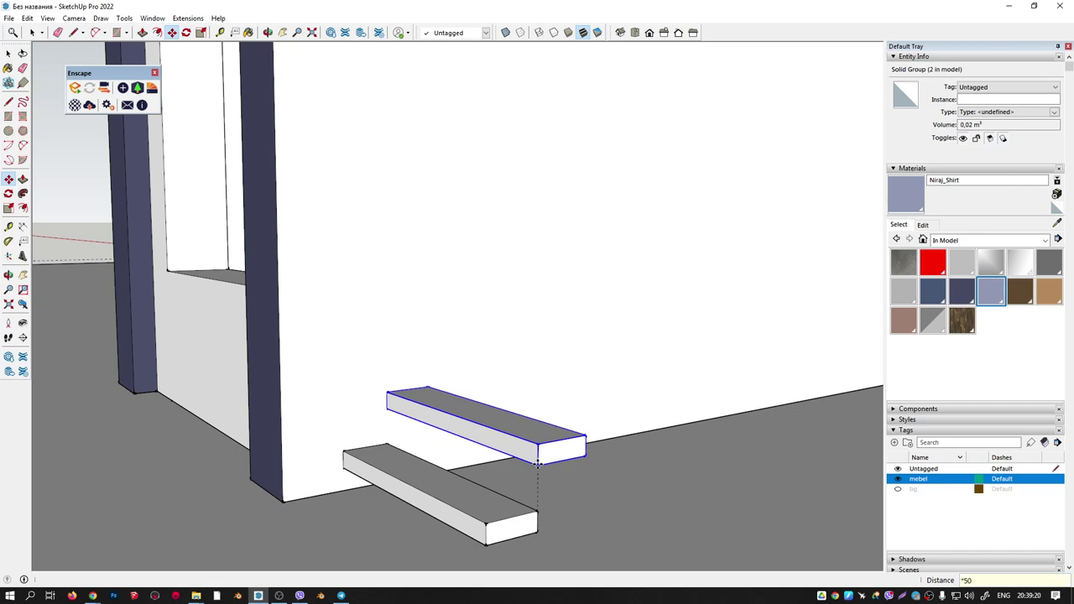
key(Return)
scroll(377, 426, down, 5)
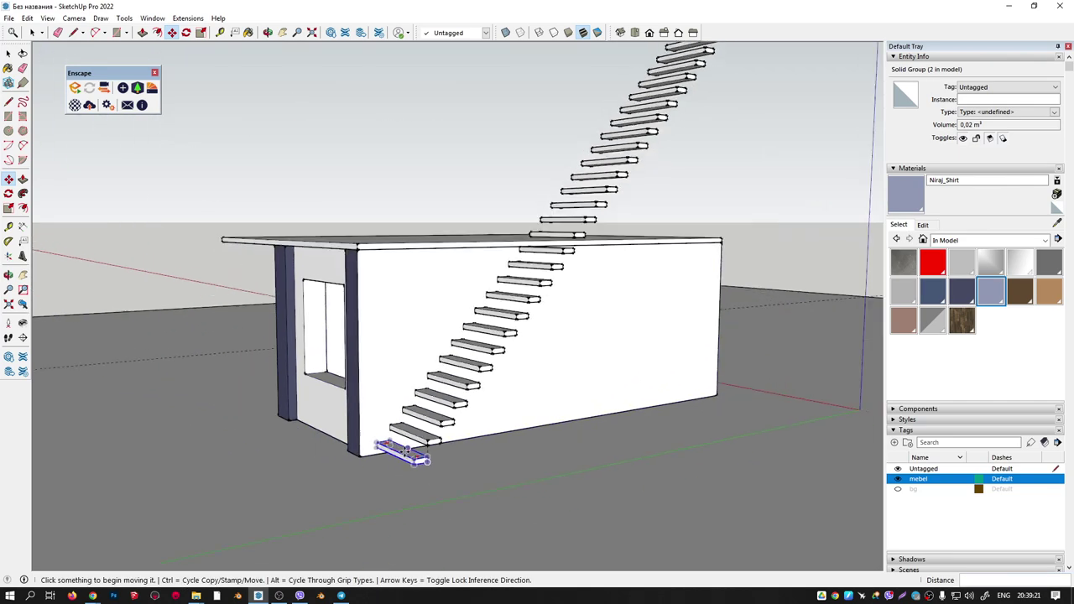
mouse_move(376, 426)
middle_down()
mouse_move(580, 388)
mouse_move(784, 419)
mouse_move(575, 400)
middle_up()
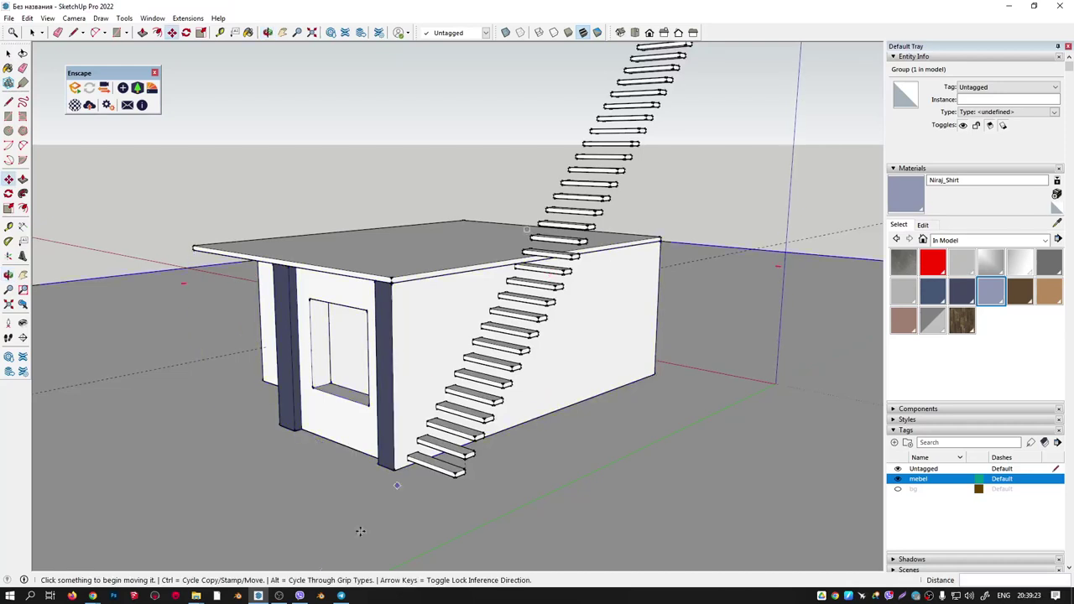
key(Escape)
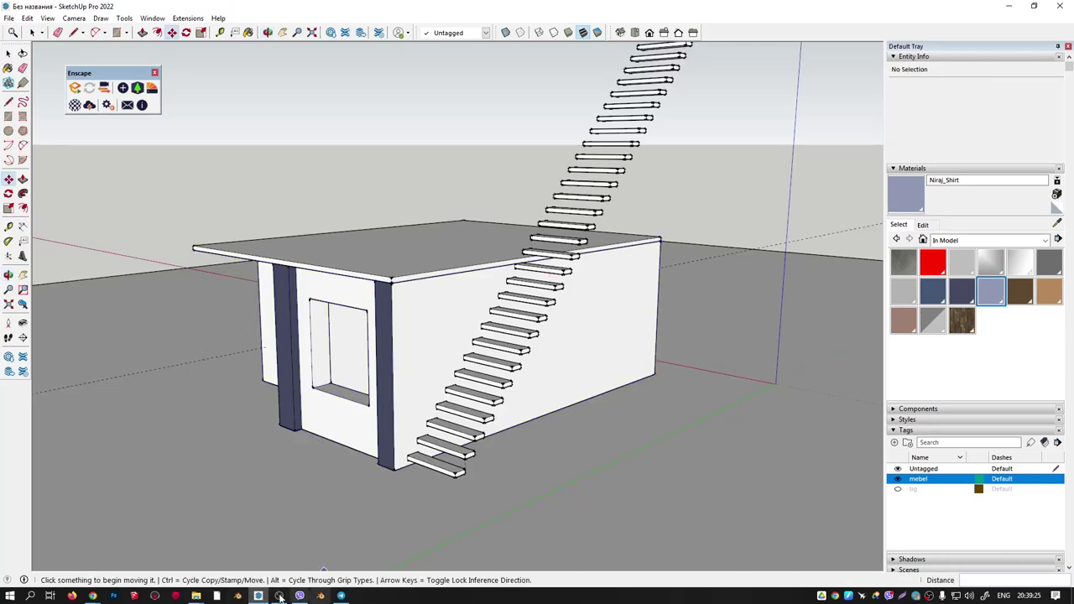
Launch Enscape from its toolbar to render the house with the new staircase.
right_click(794, 32)
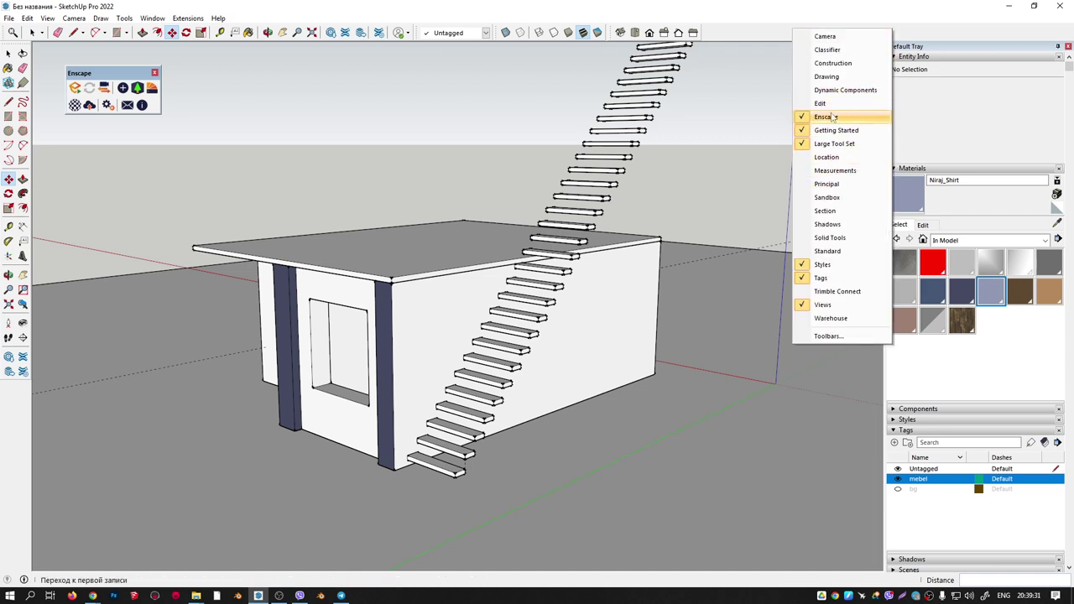
click(76, 88)
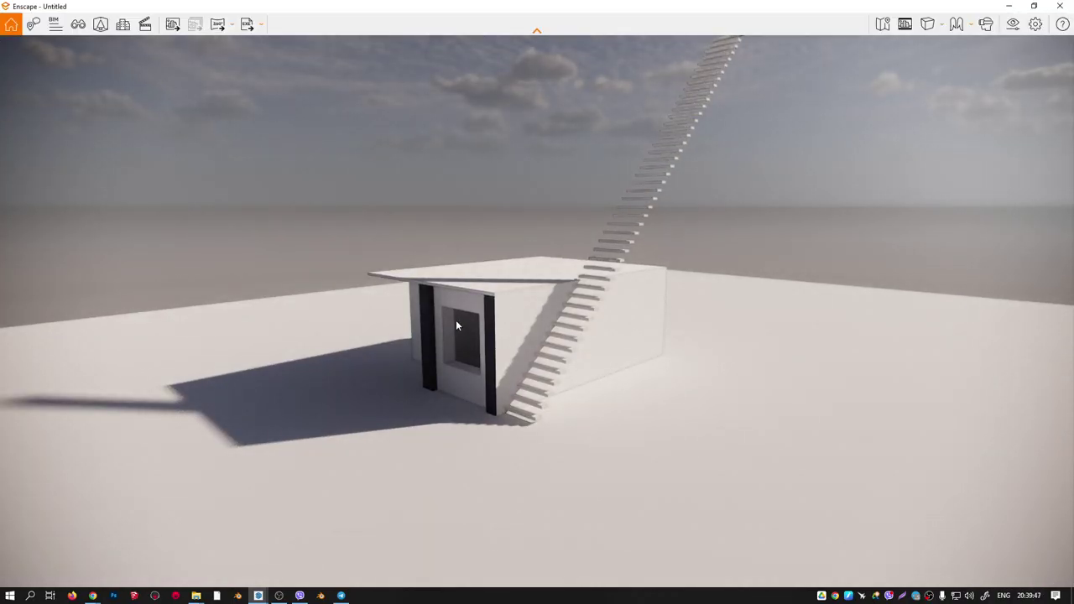
Approach the staircase, then try dusk and afternoon before settling the sun at about 10:00.
mouse_move(439, 341)
mouse_down()
mouse_move(441, 358)
mouse_move(503, 344)
mouse_up()
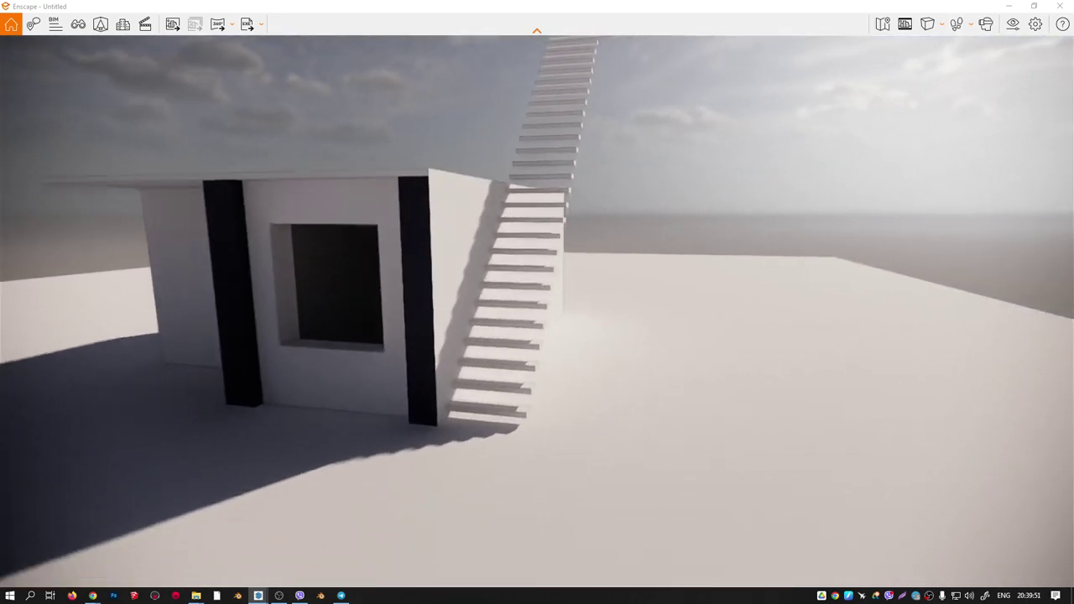
key(w)
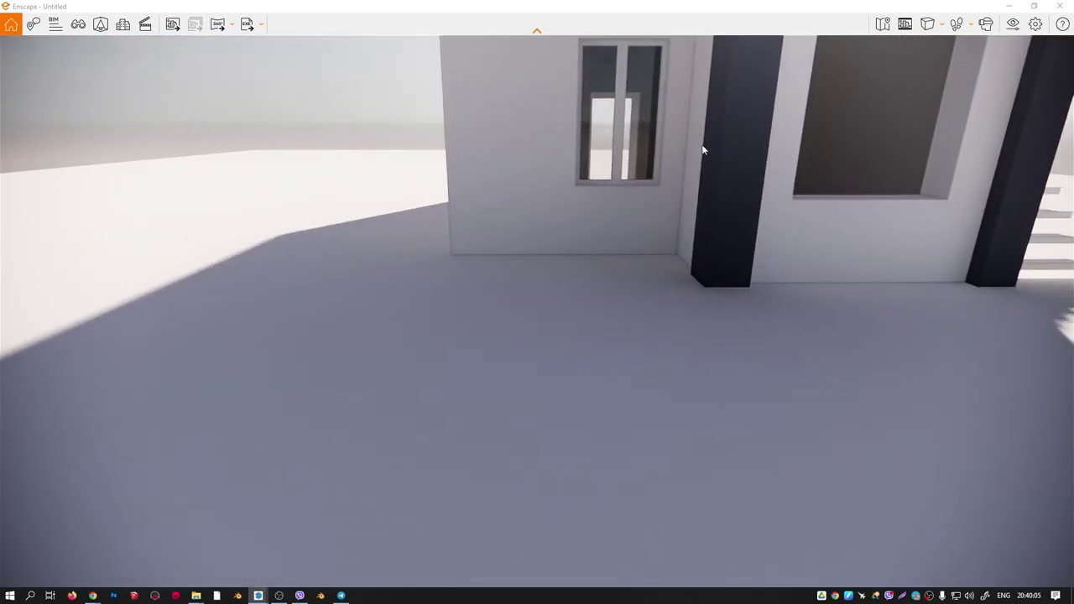
shift+right_drag(724, 162, 860, 163)
key(shift+i)
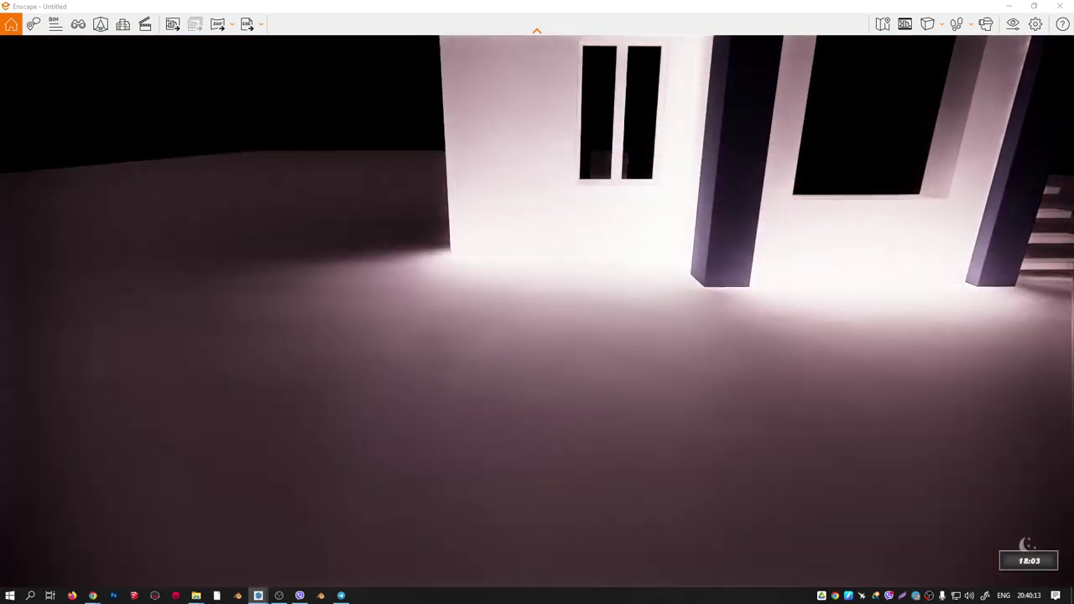
key(shift+u)
key(shift+u)
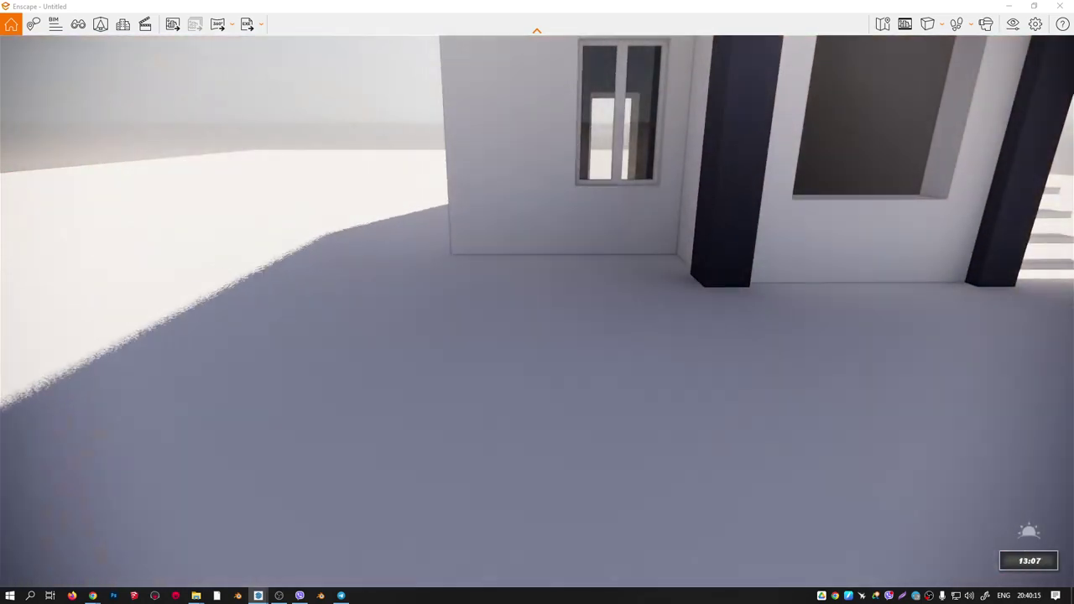
key(shift+i)
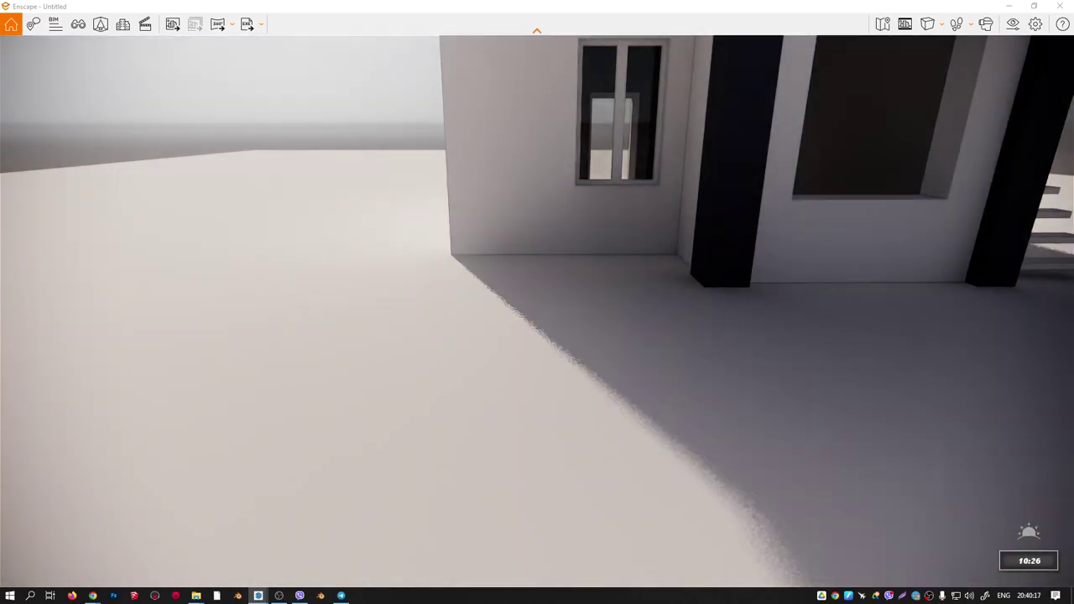
key(shift+u)
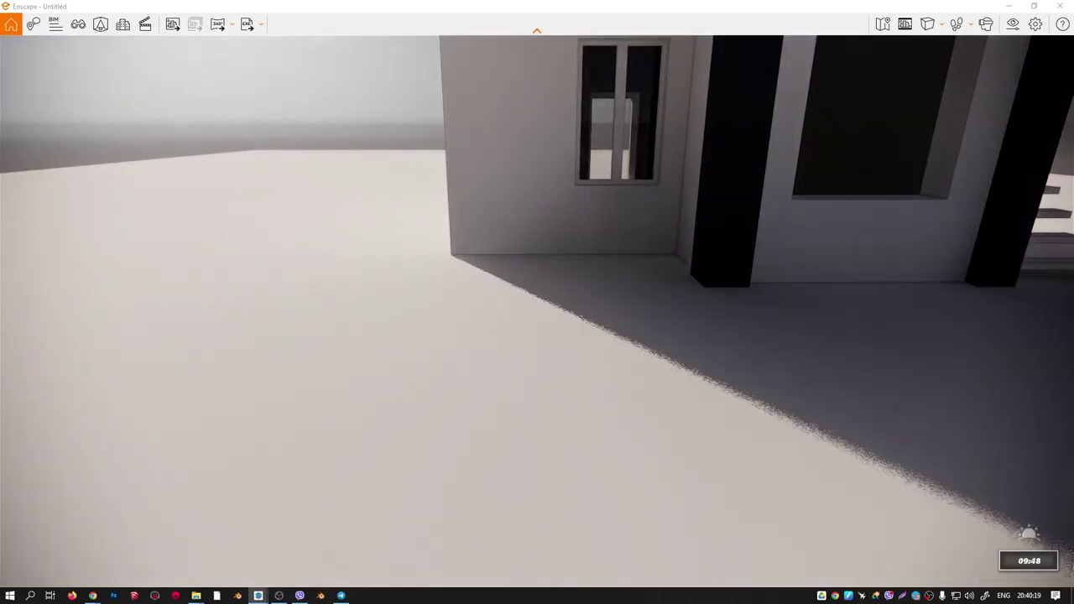
key(shift+i)
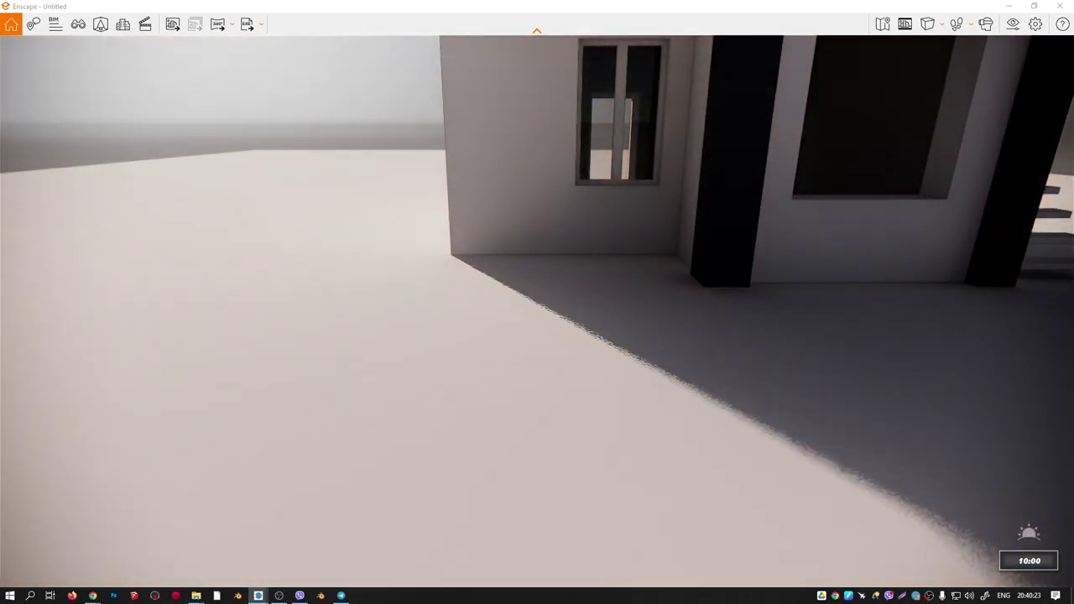
key(shift+i)
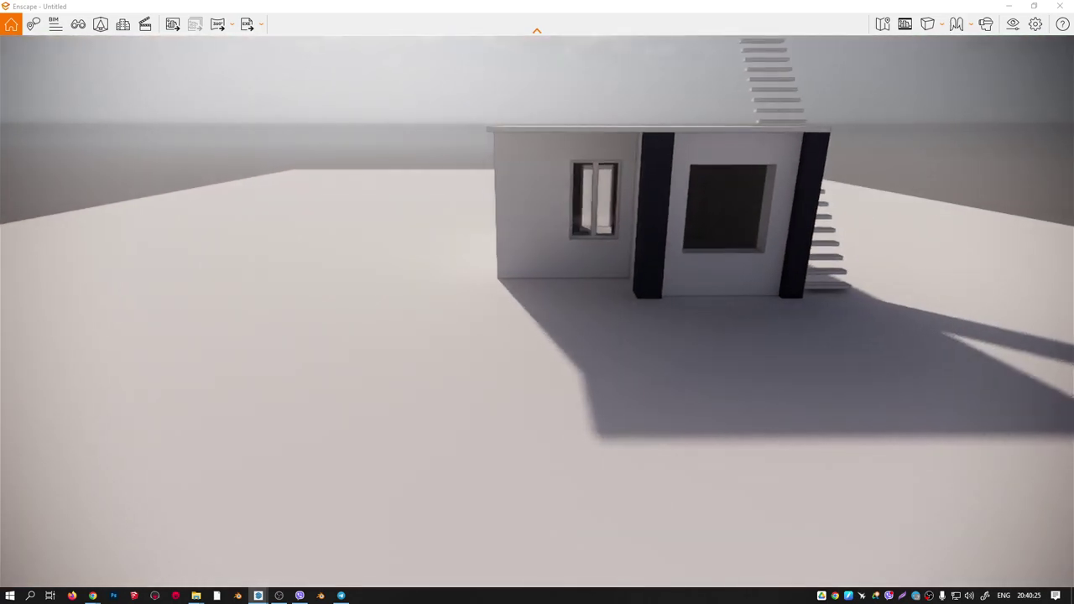
Walk in through the doorway and look around the bedroom toward the red wall.
scroll(520, 151, down, 3)
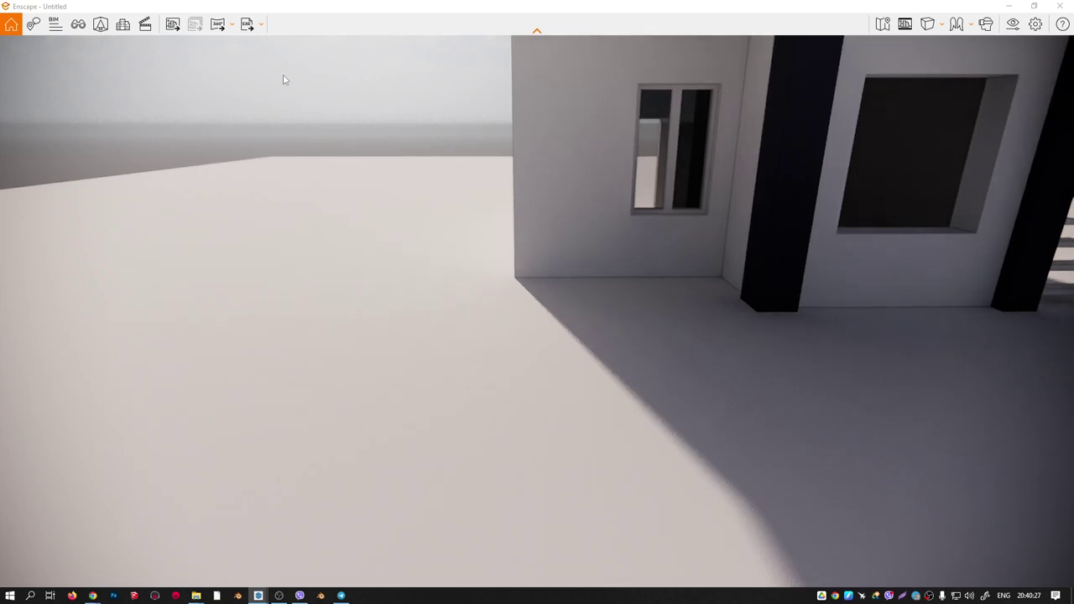
key(a)
mouse_move(321, 42)
mouse_down()
mouse_move(276, 37)
mouse_move(277, 168)
mouse_up()
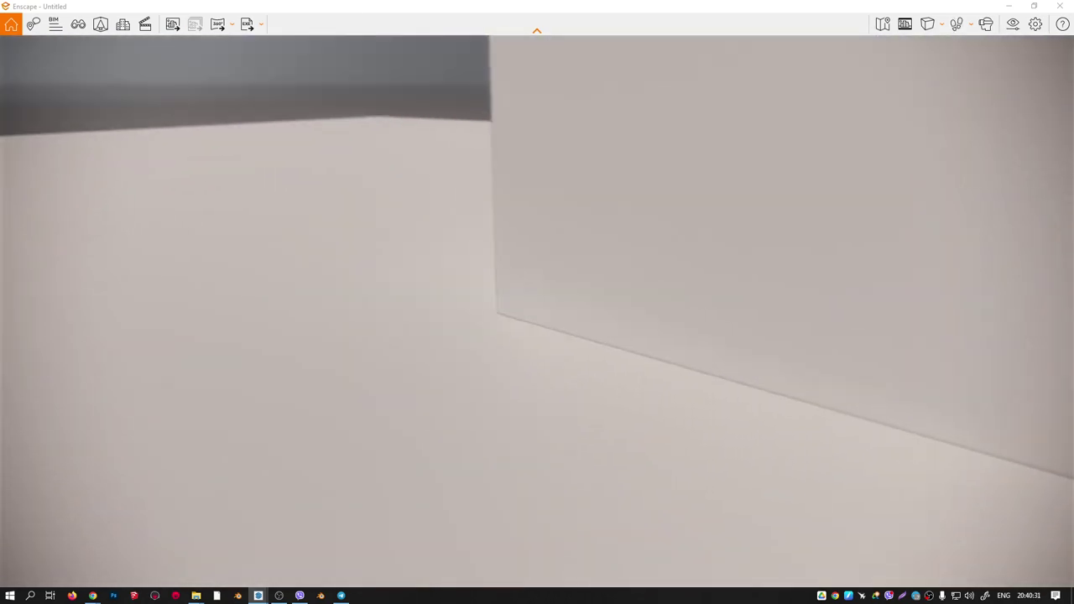
key(w)
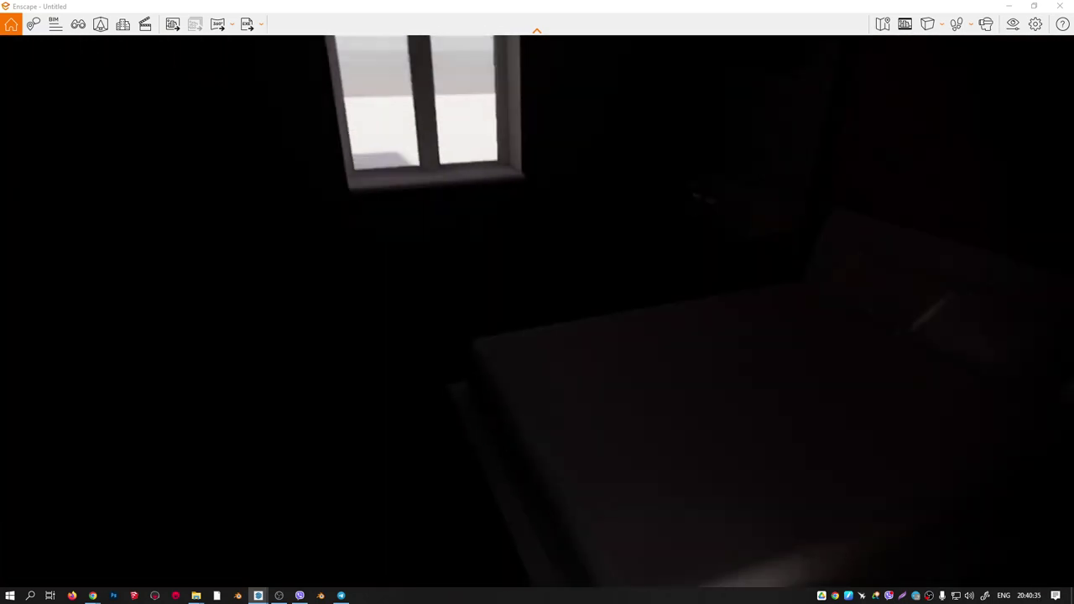
drag(277, 168, 588, 101)
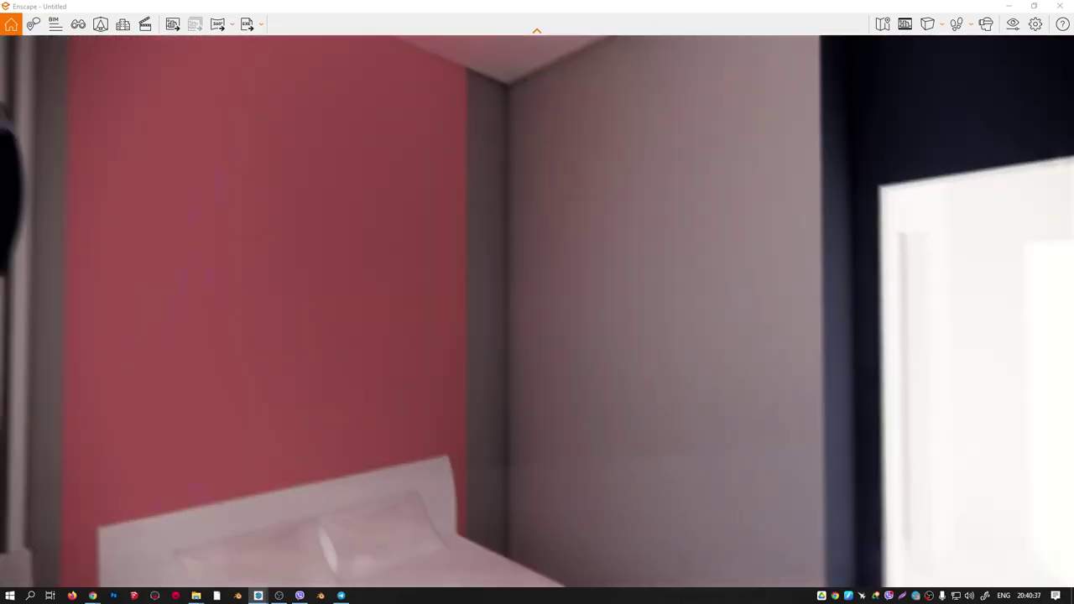
drag(536, 302, 756, 470)
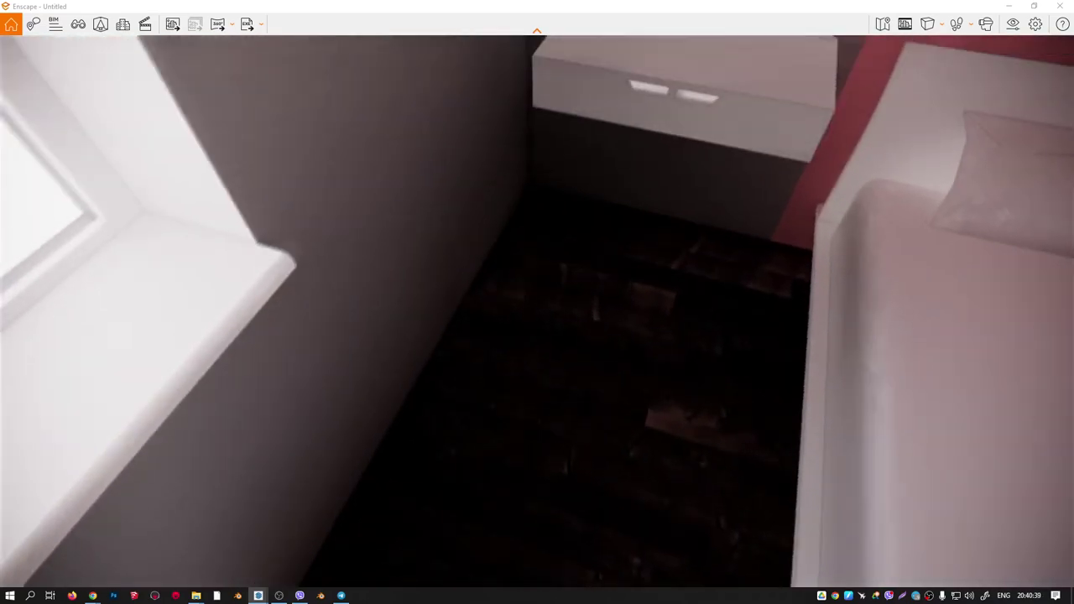
drag(537, 302, 839, 285)
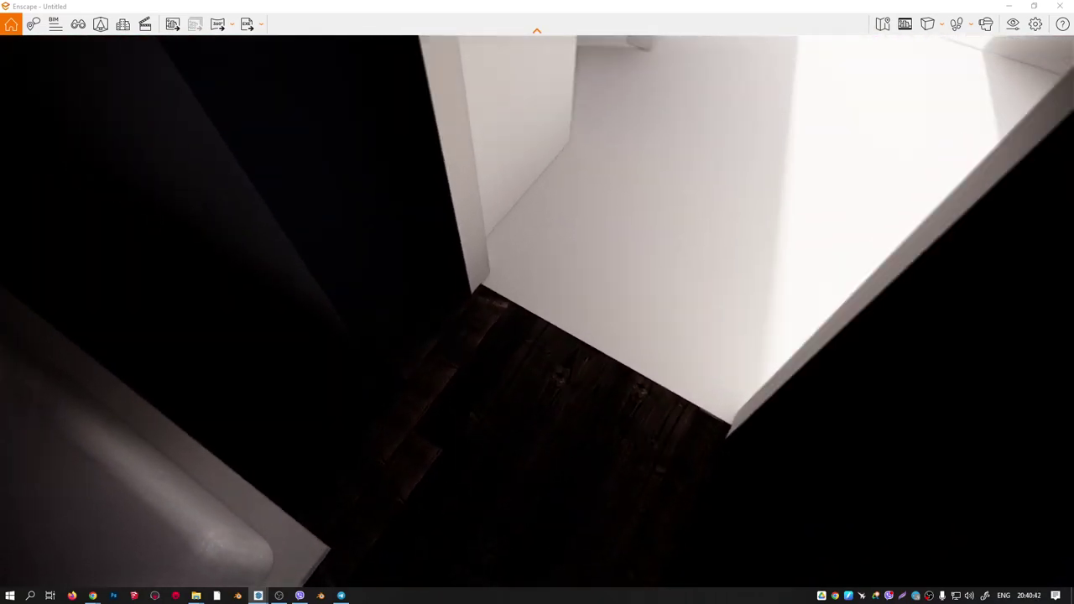
drag(537, 302, 252, 302)
Walk past the round mirror and window sill, out to the wall with the dark doorway.
key(w)
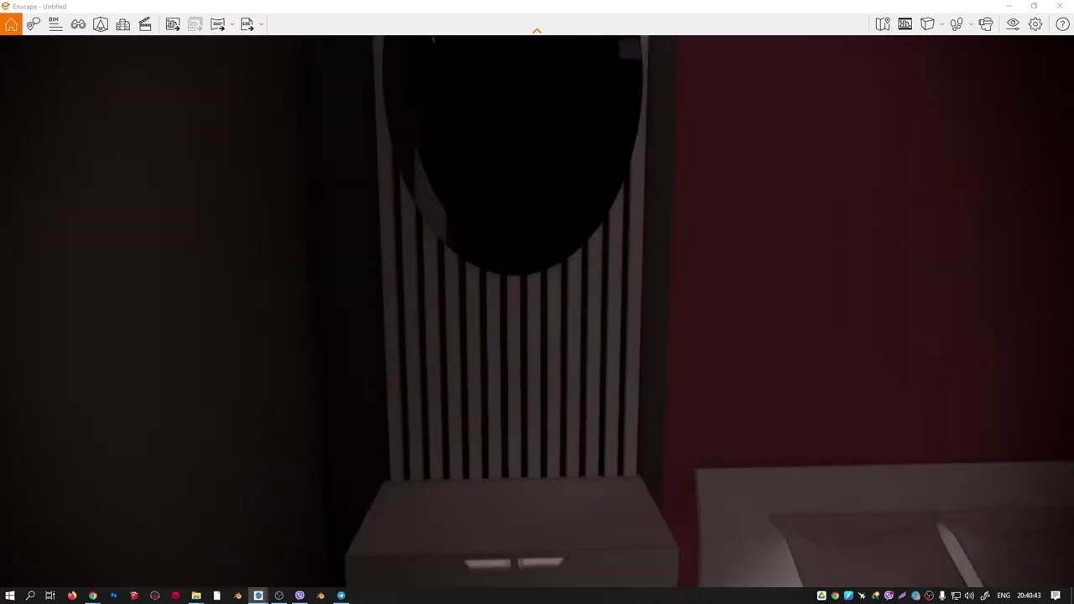
key(w)
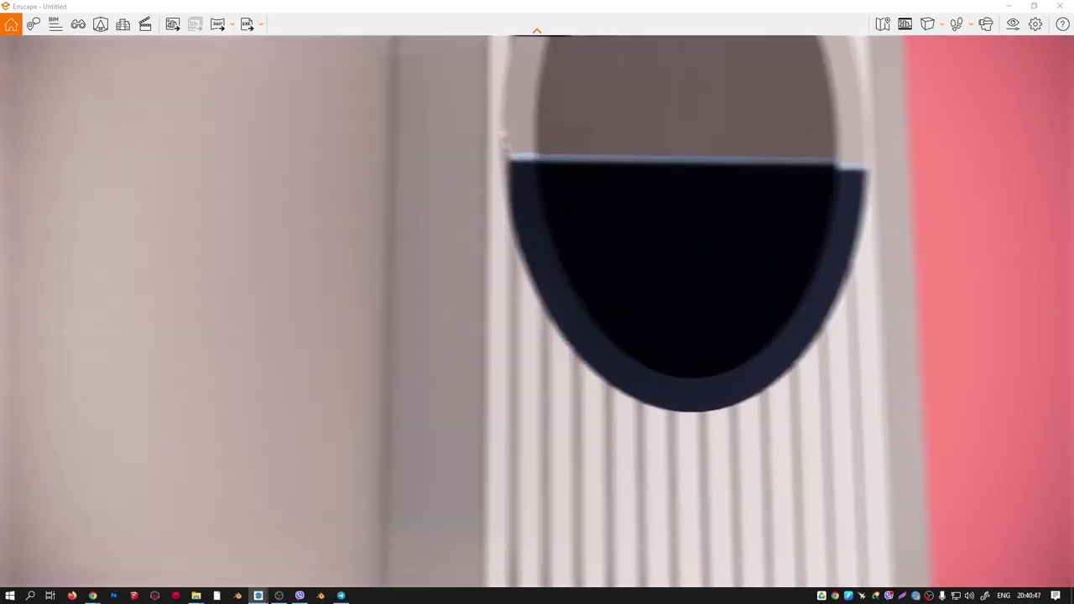
drag(537, 302, 353, 386)
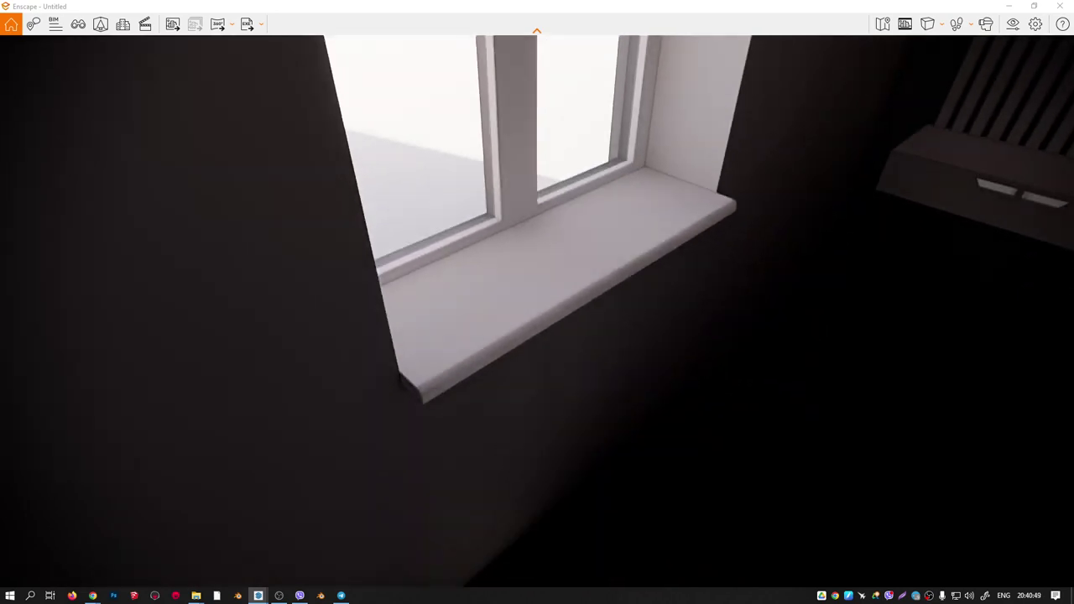
drag(536, 302, 252, 319)
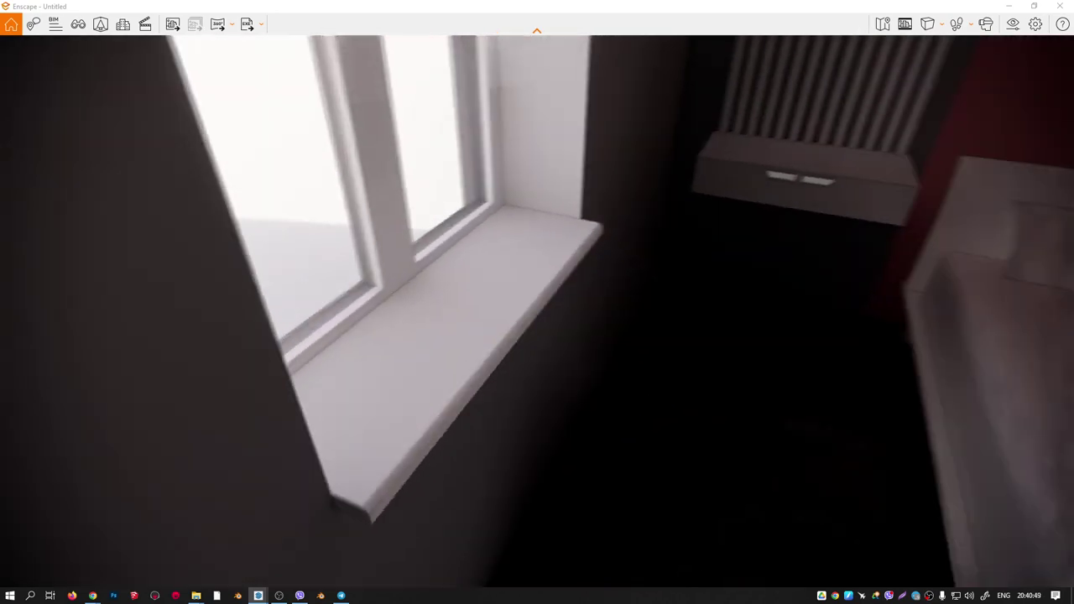
key(w)
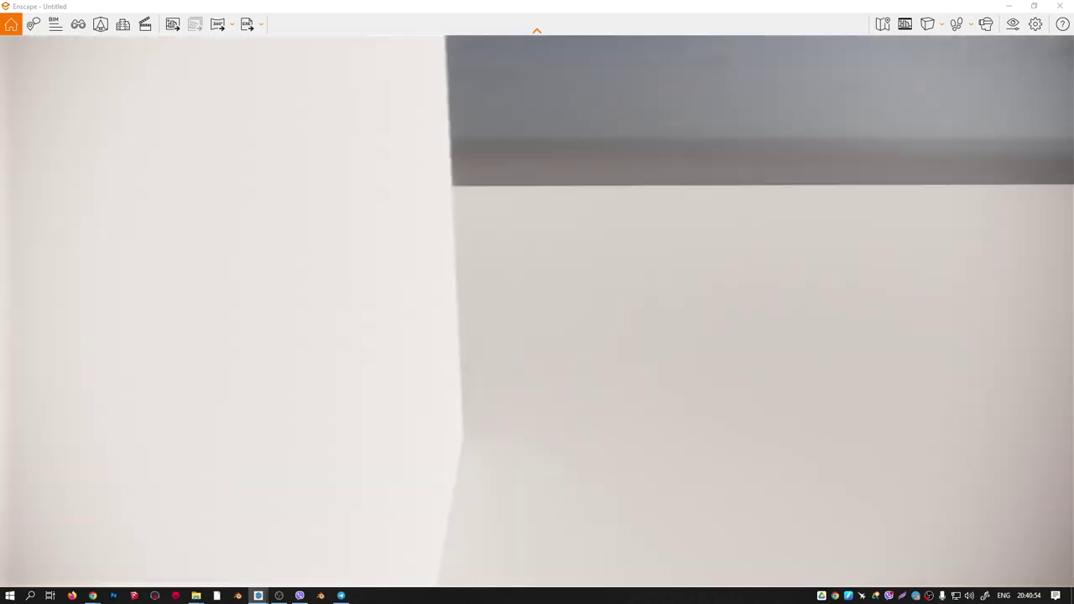
drag(537, 302, 698, 75)
drag(552, 116, 350, 57)
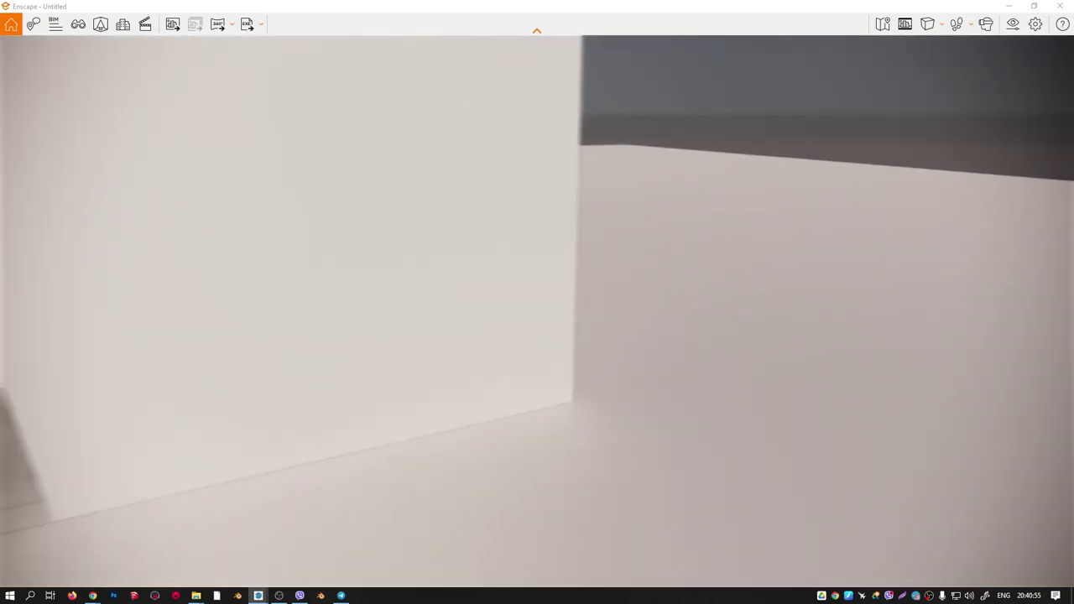
Export an Exe Standalone named test1 to the Desktop (Рабочий стол).
click(247, 25)
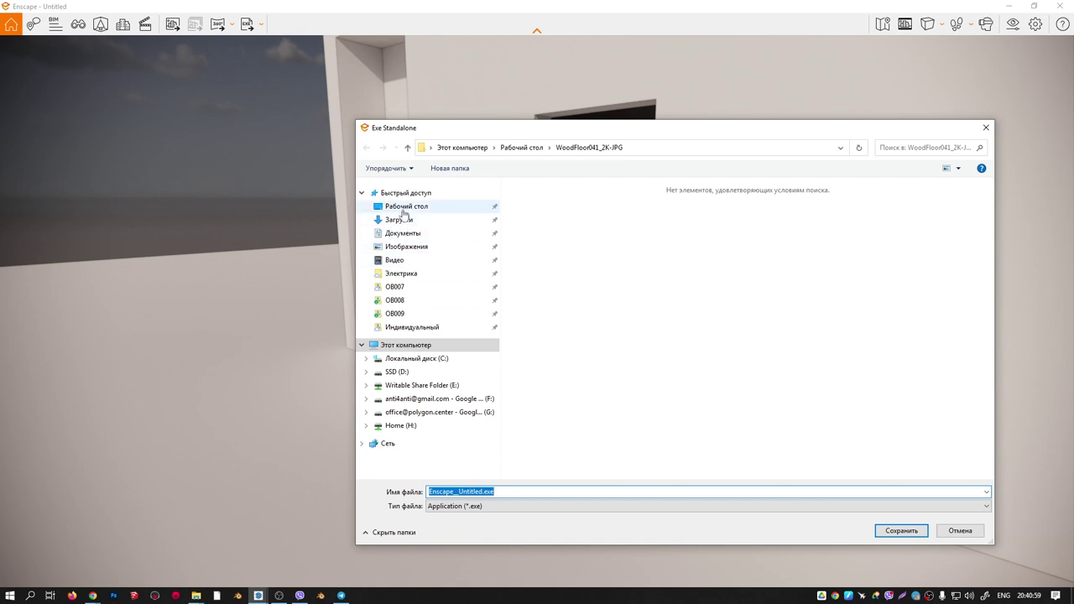
click(404, 207)
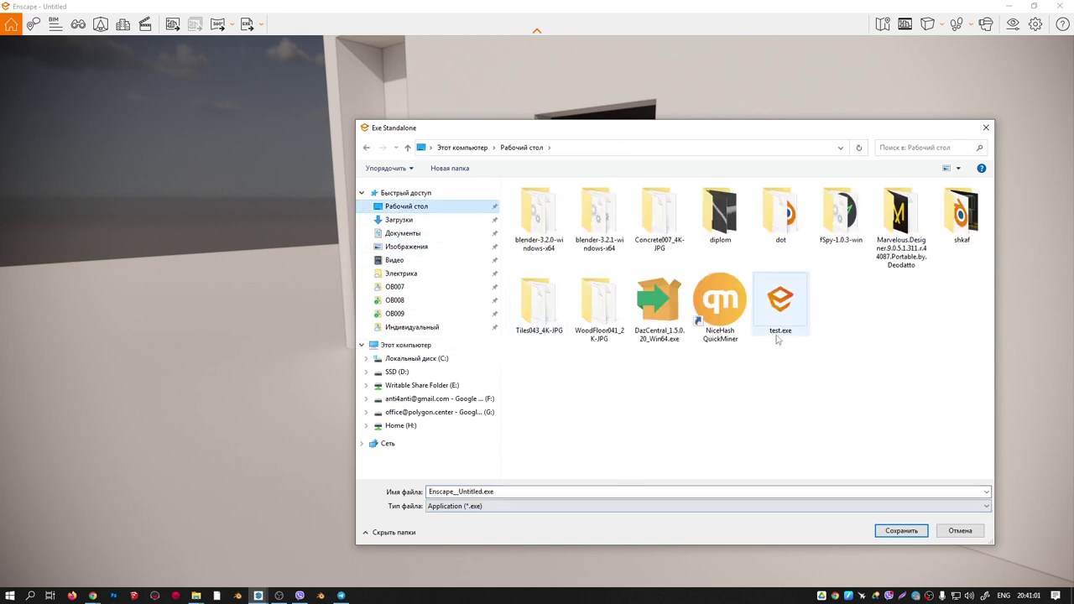
text(test1)
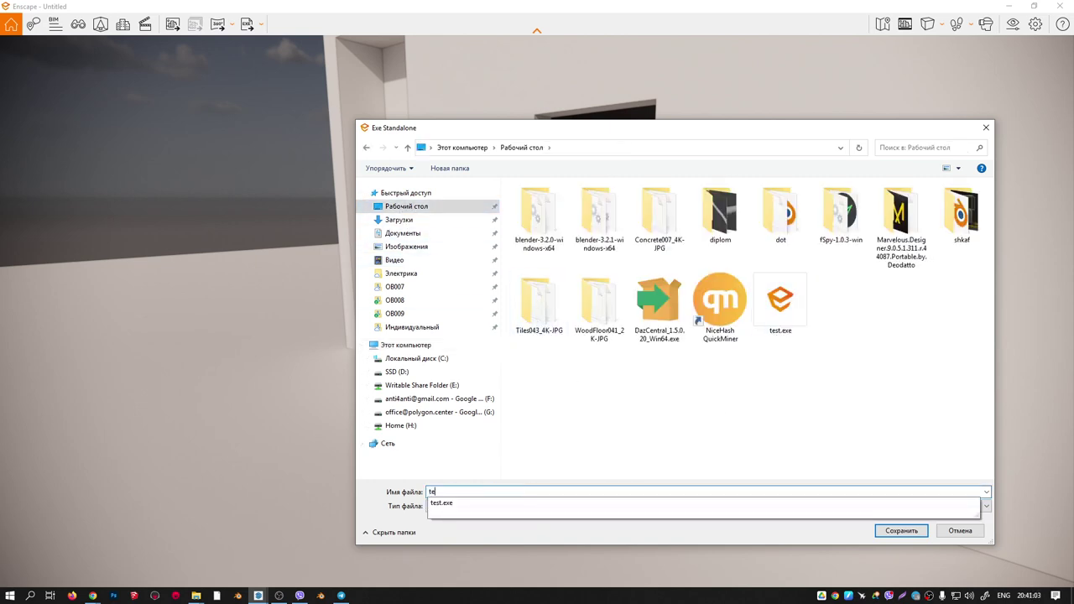
click(890, 532)
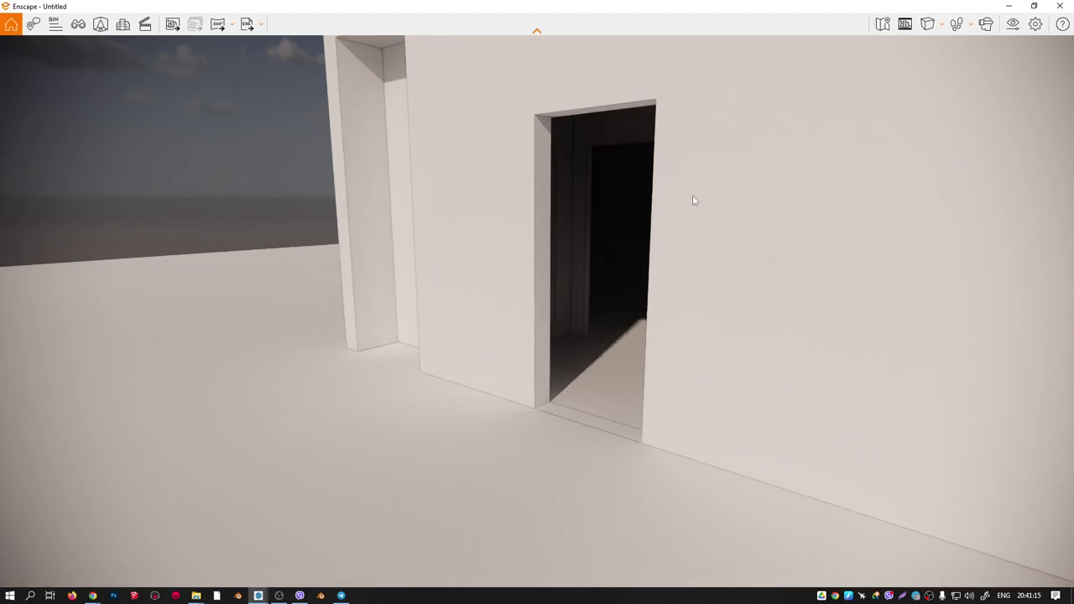
Close Enscape and minimize SketchUp and the WoodFloor041_2K-JPG folder to show the desktop.
click(1012, 7)
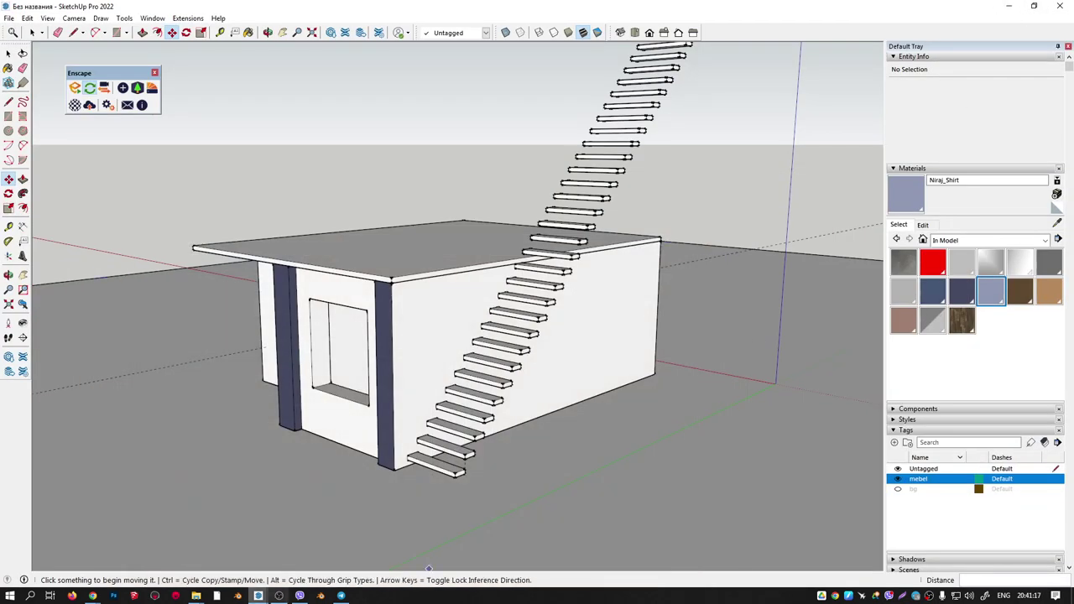
mouse_move(341, 595)
click(352, 546)
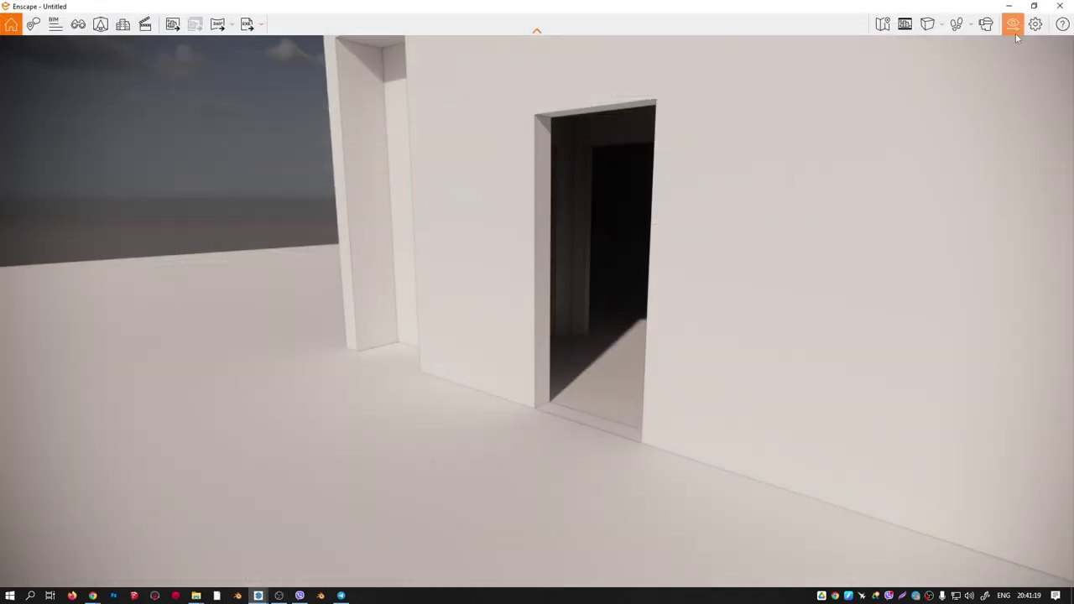
click(1068, 4)
click(1010, 8)
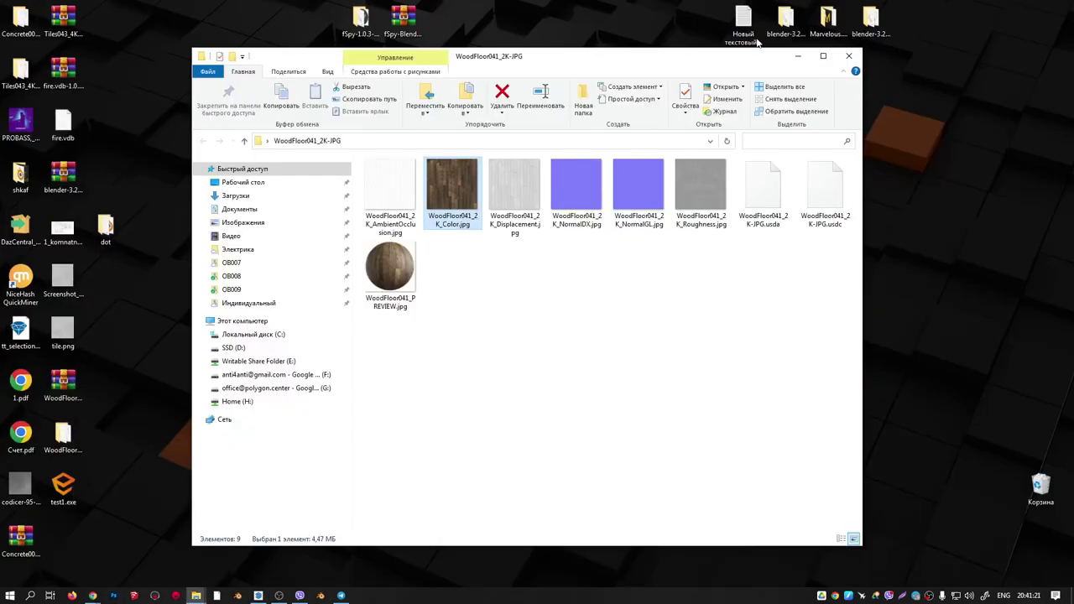
click(797, 57)
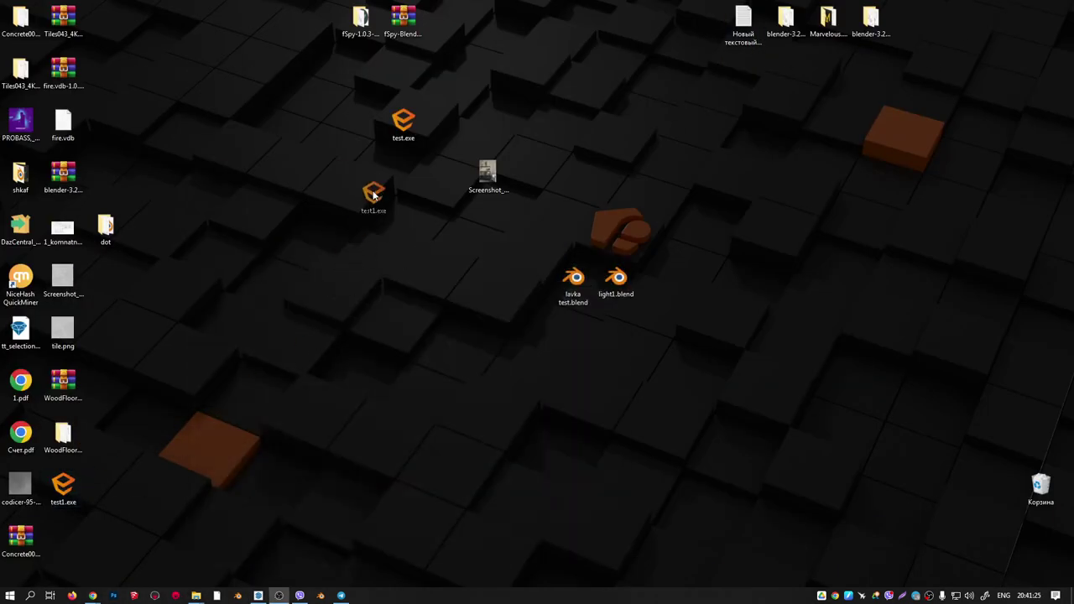
Check test1.exe's Properties to confirm it is about 98.7 MB.
right_click(362, 179)
click(400, 523)
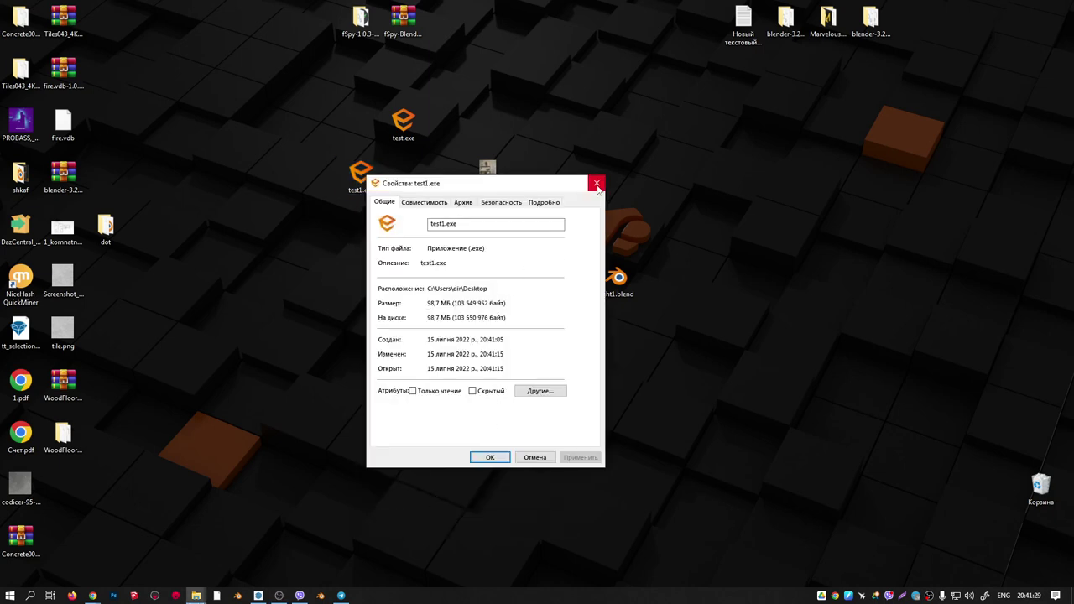
click(596, 184)
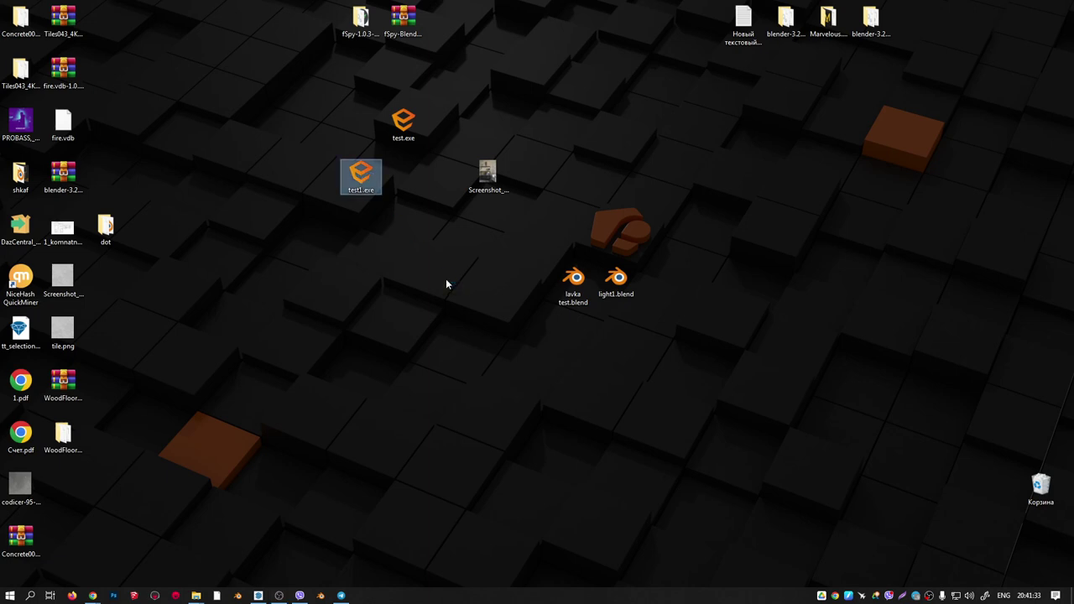
Launch test1.exe and orbit around the floating stairs and white floor slab.
key(Return)
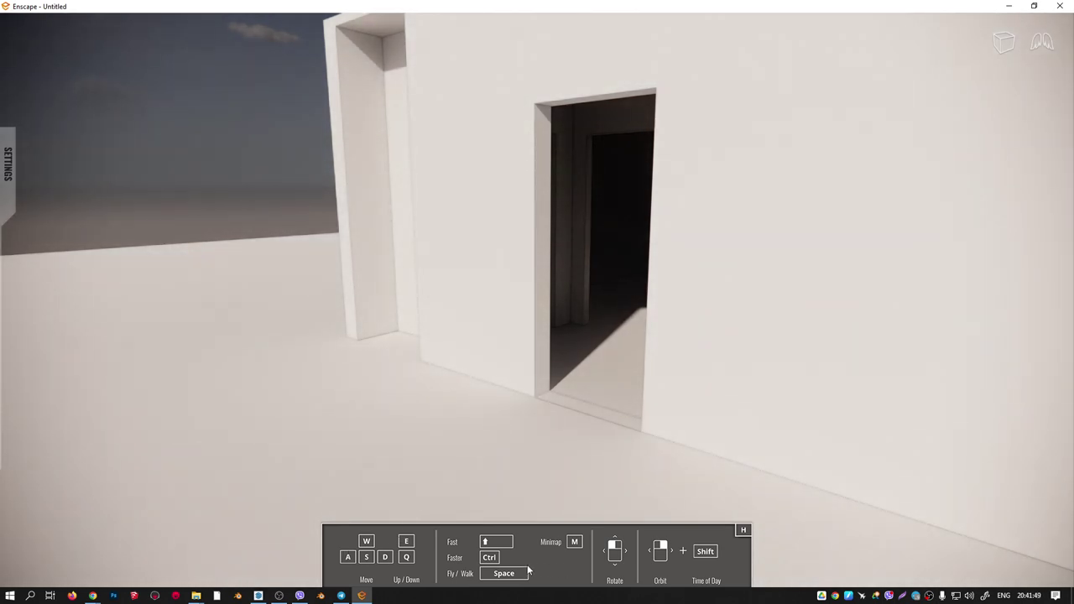
right_drag(568, 411, 470, 411)
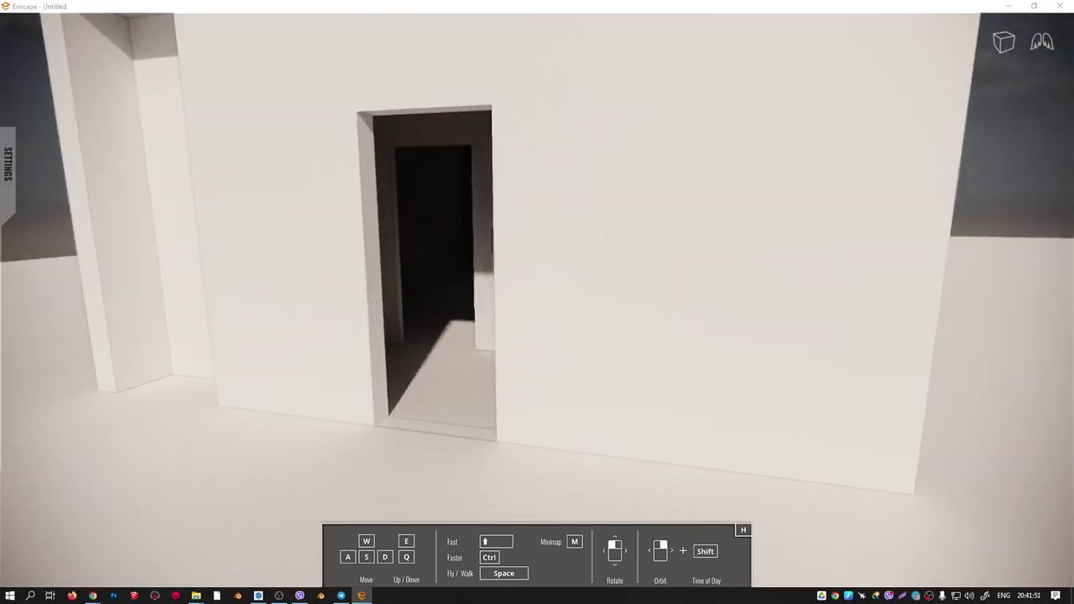
right_drag(568, 411, 84, 411)
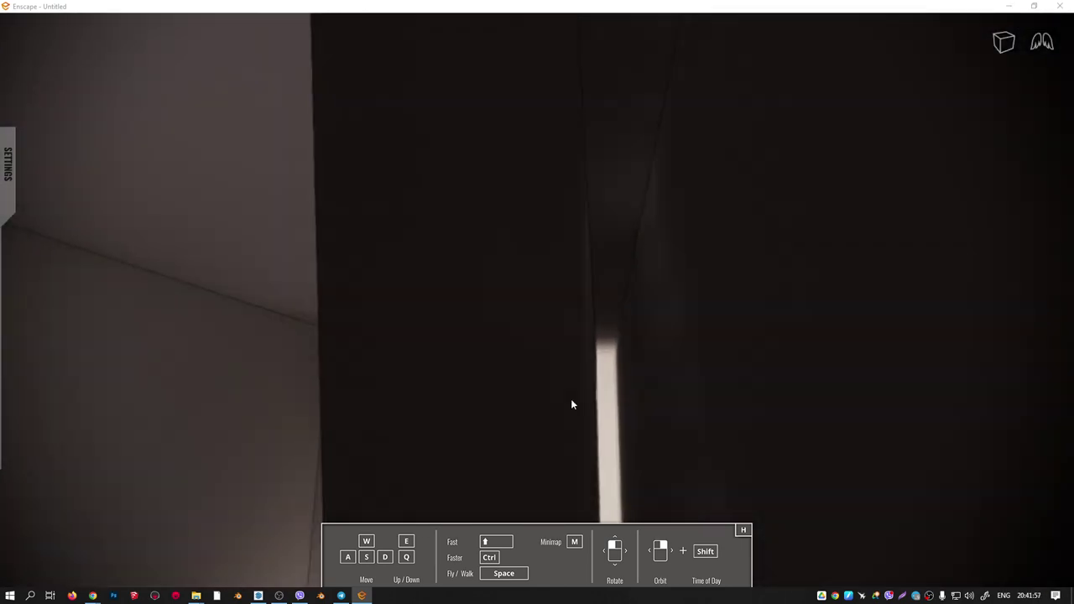
right_drag(571, 401, 328, 425)
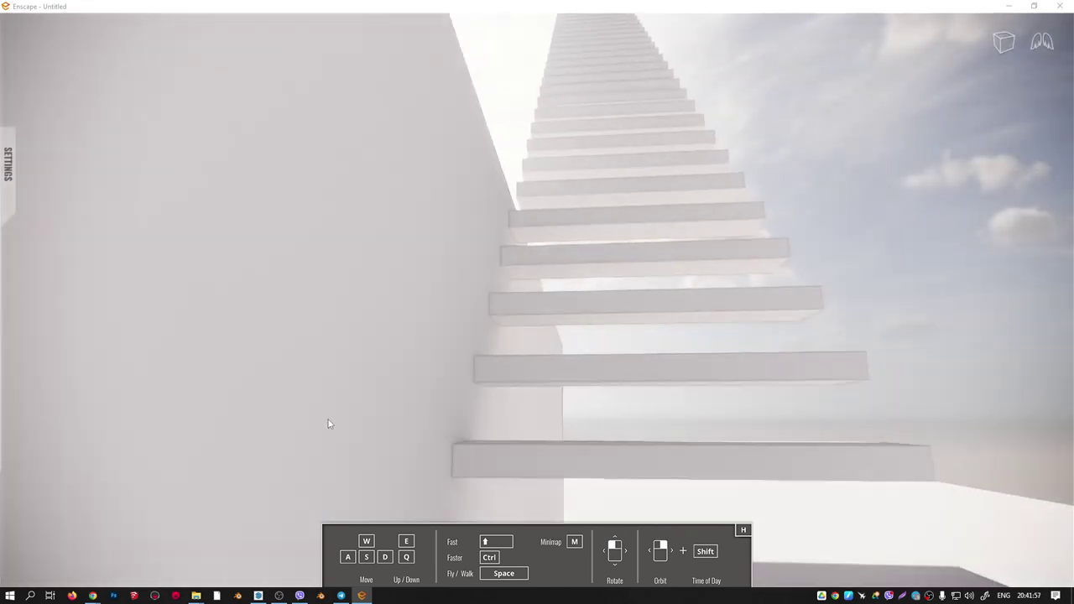
right_drag(417, 393, 252, 394)
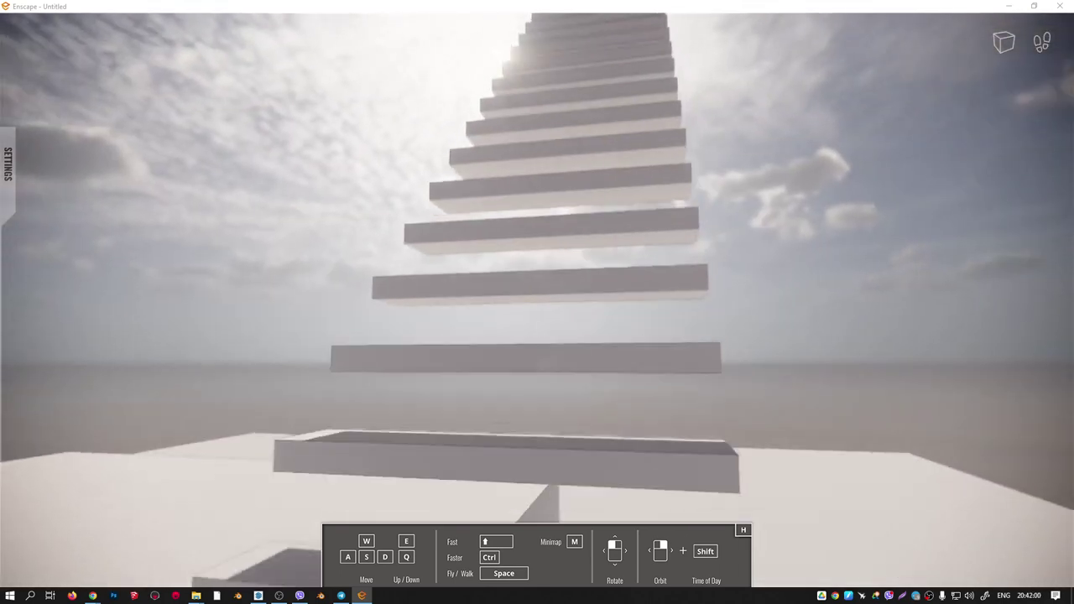
right_drag(506, 408, 294, 420)
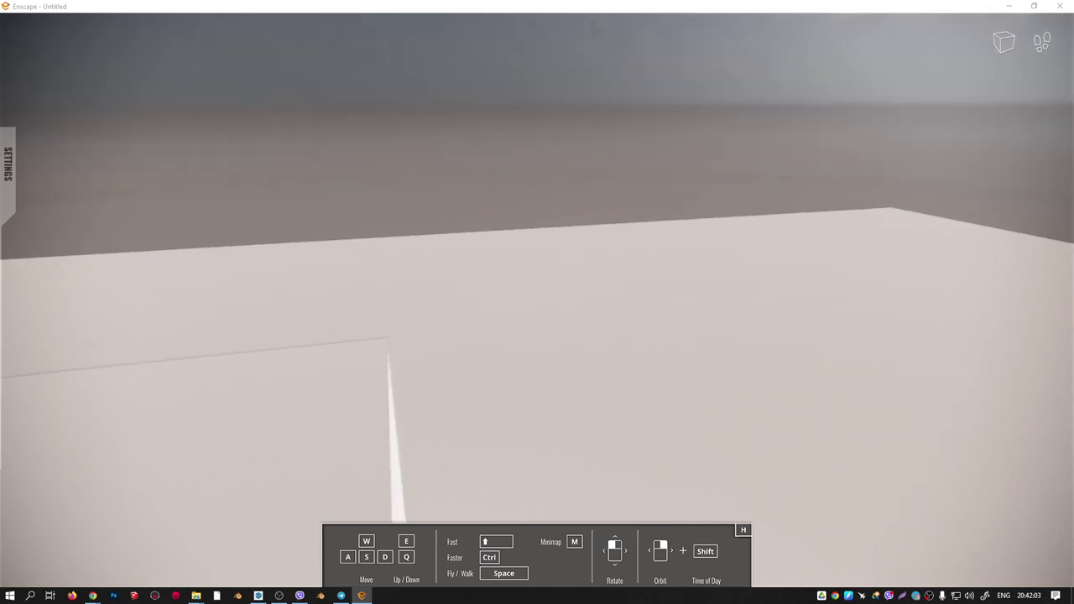
right_drag(536, 378, 319, 386)
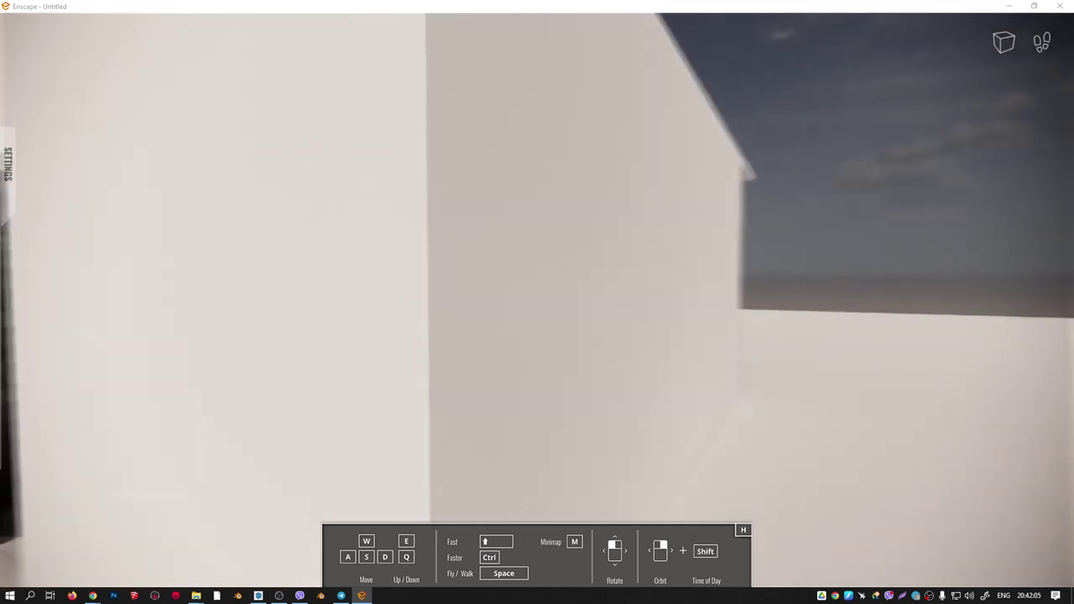
Walk through the doorway into the small room, then back outside to view the building.
right_drag(537, 377, 755, 377)
key(w)
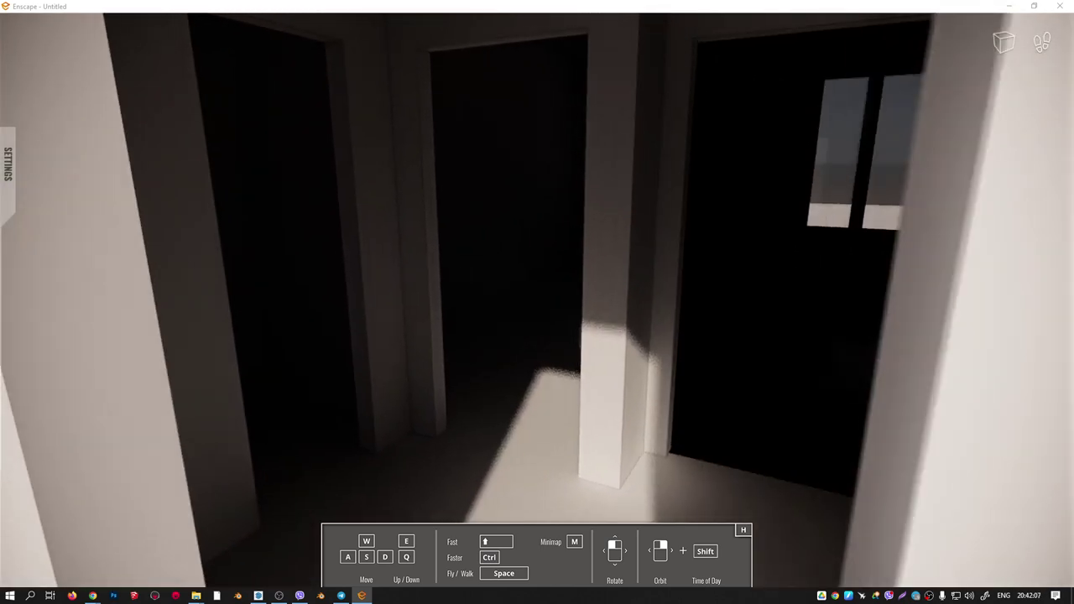
key(w)
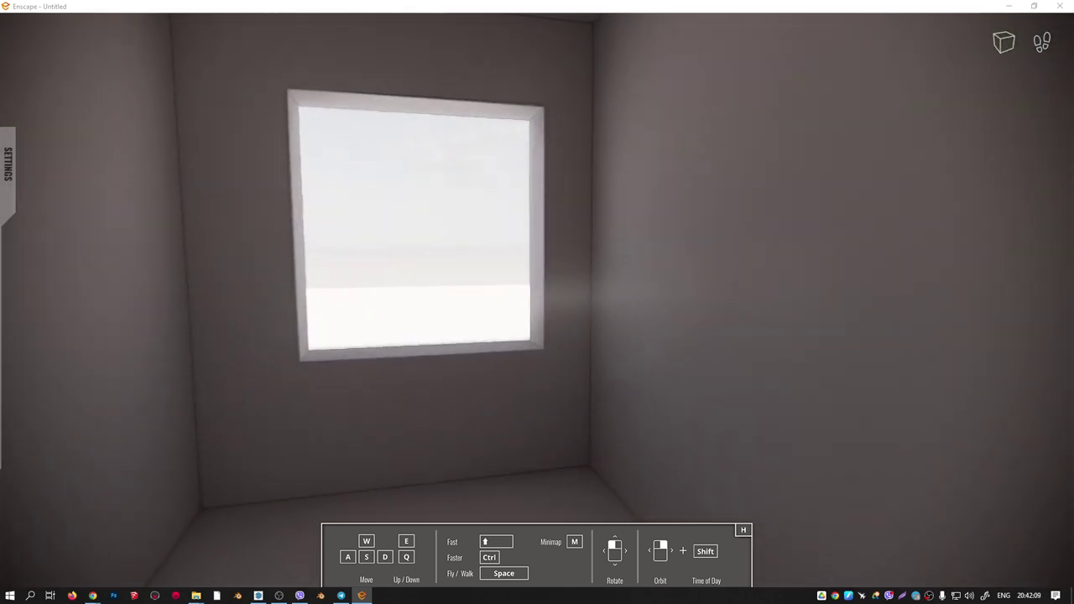
key(w)
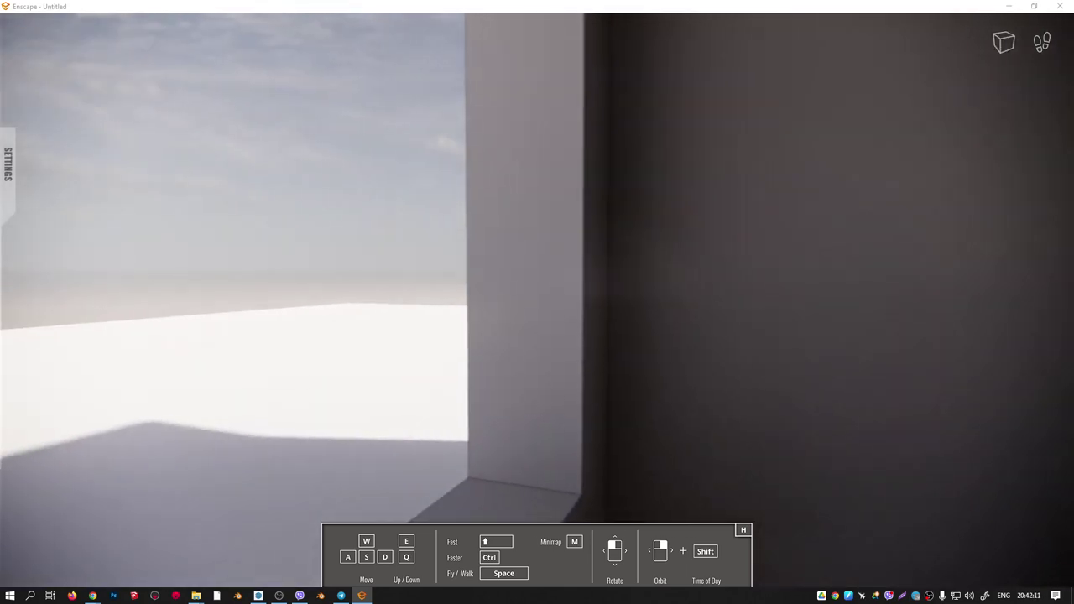
mouse_move(722, 352)
mouse_down()
mouse_move(630, 344)
mouse_move(714, 295)
mouse_move(678, 295)
mouse_move(828, 299)
mouse_up()
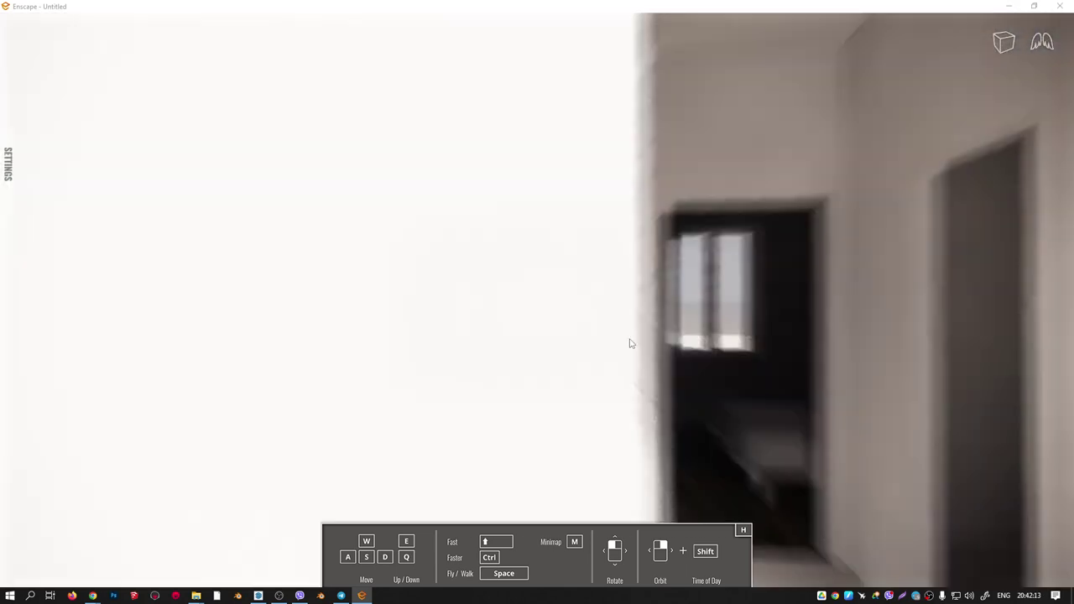
key(s)
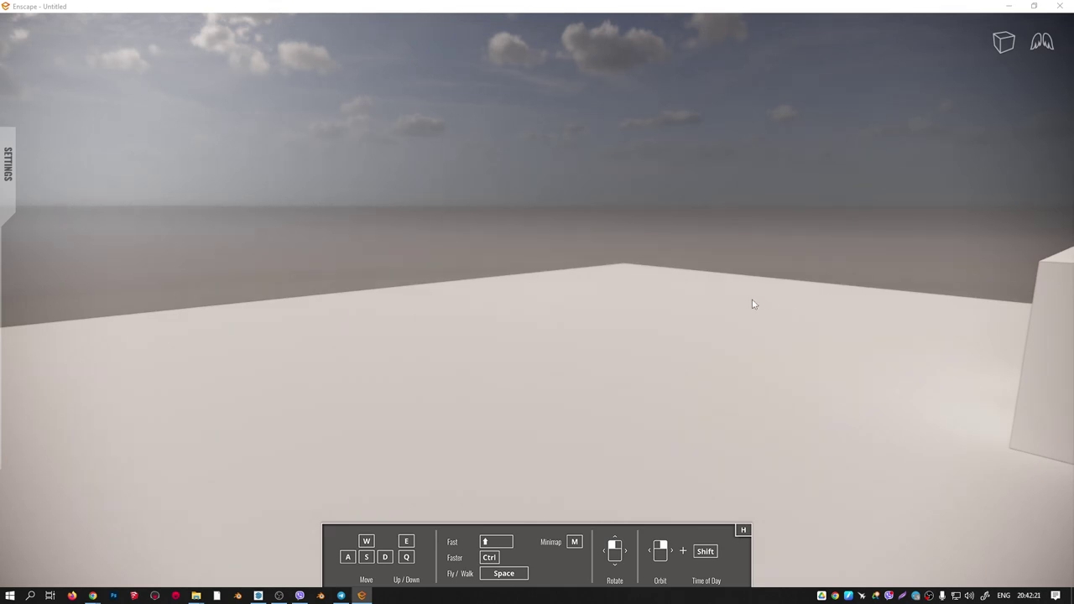
key(s)
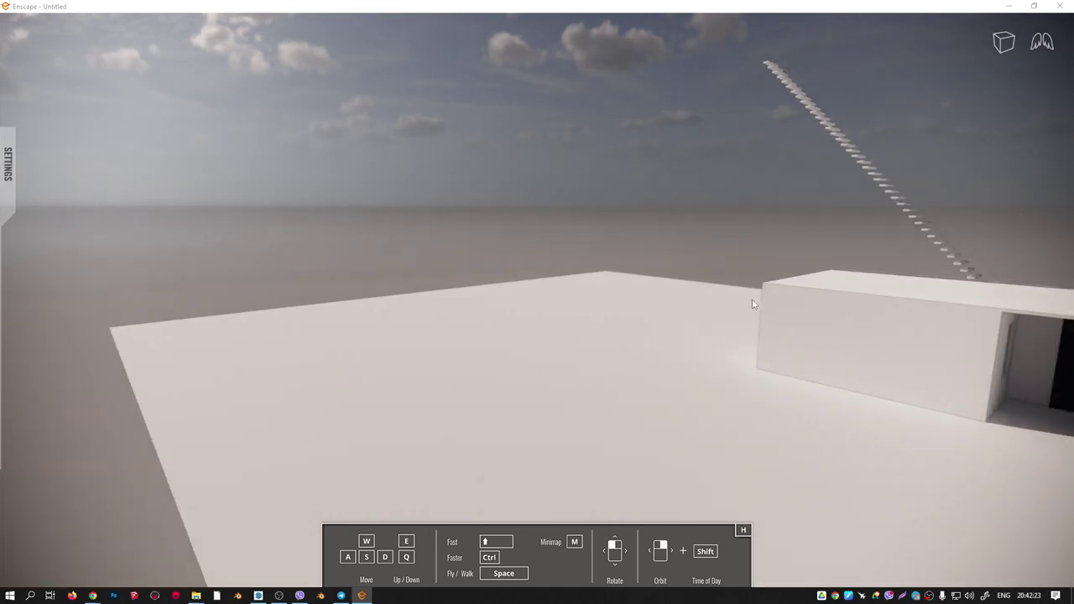
key(s)
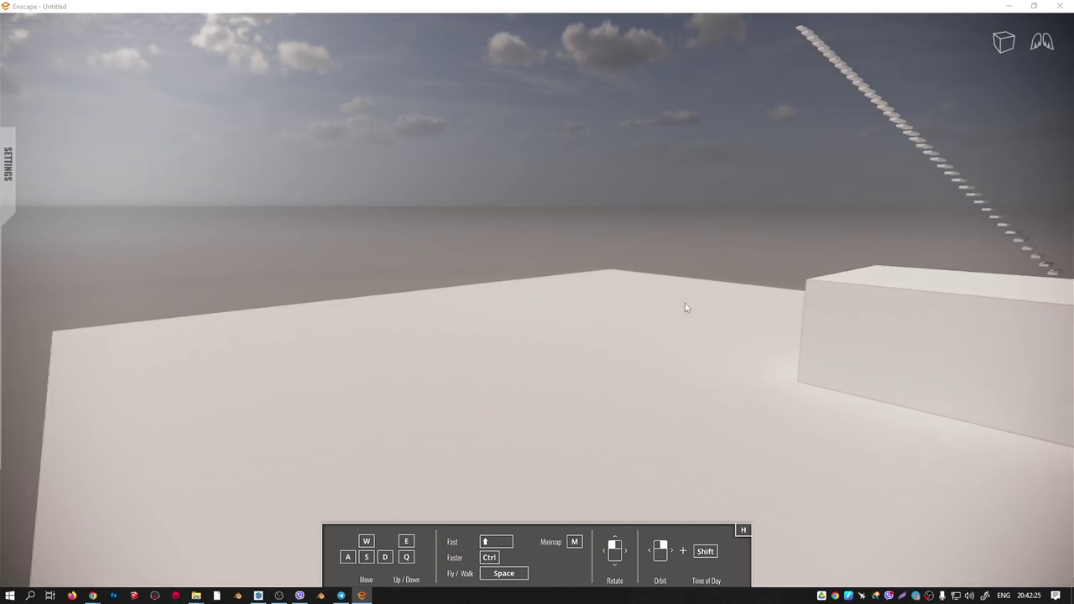